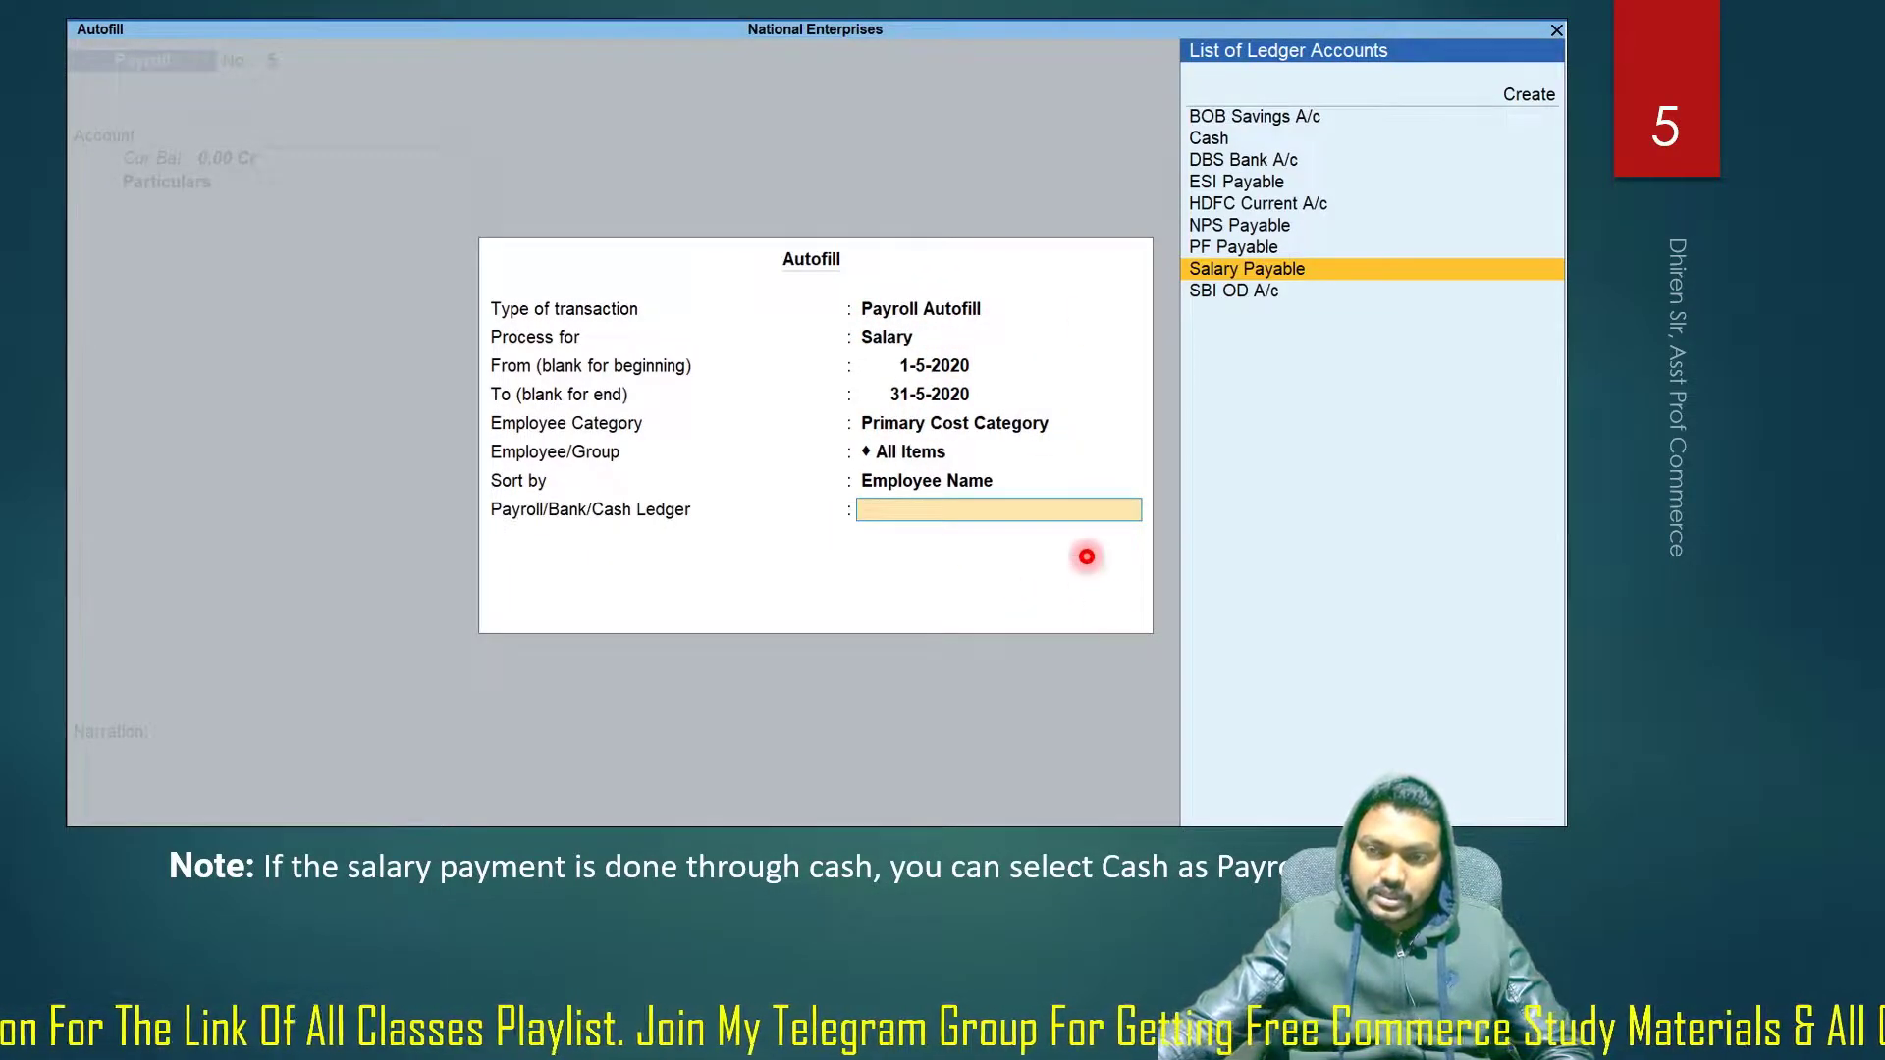
Advance the slide show to the payroll voucher slide, then switch to TallyPrime.
{"action": "left_click", "coordinate": [832, 703]}
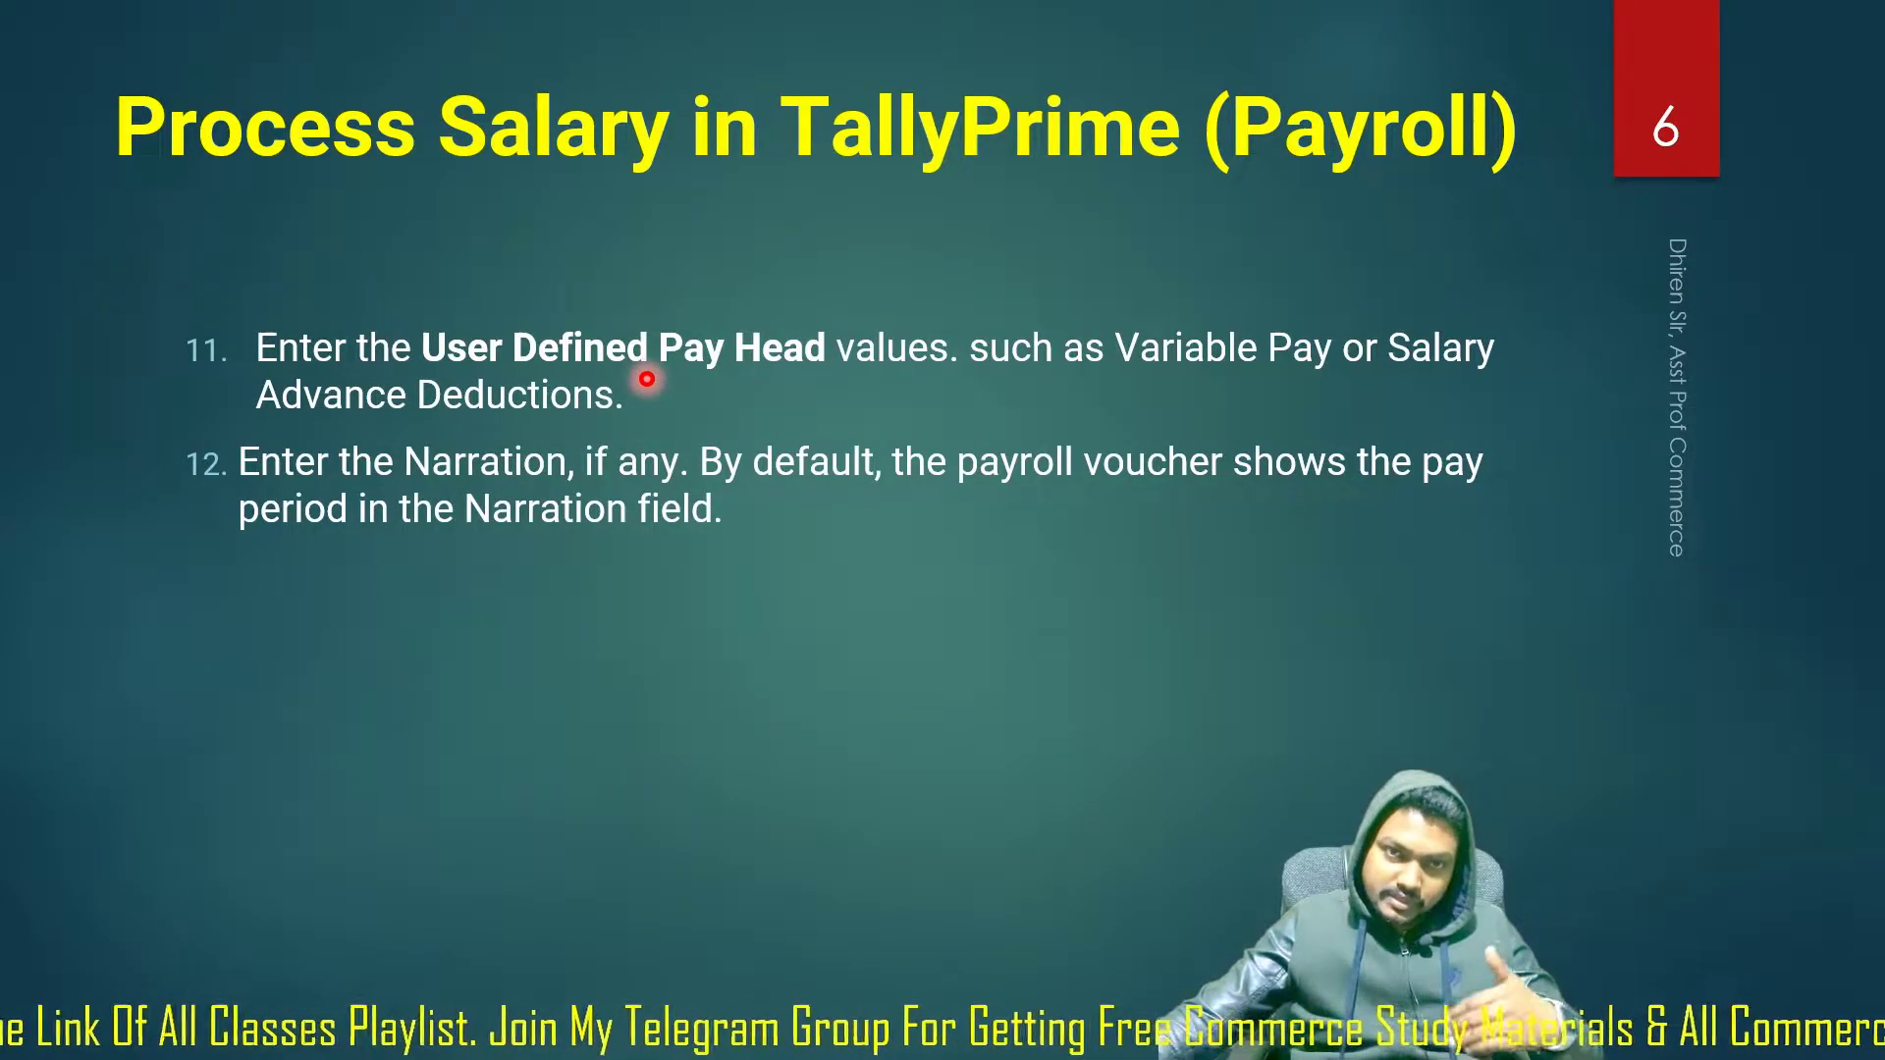
{"action": "left_click", "coordinate": [647, 379]}
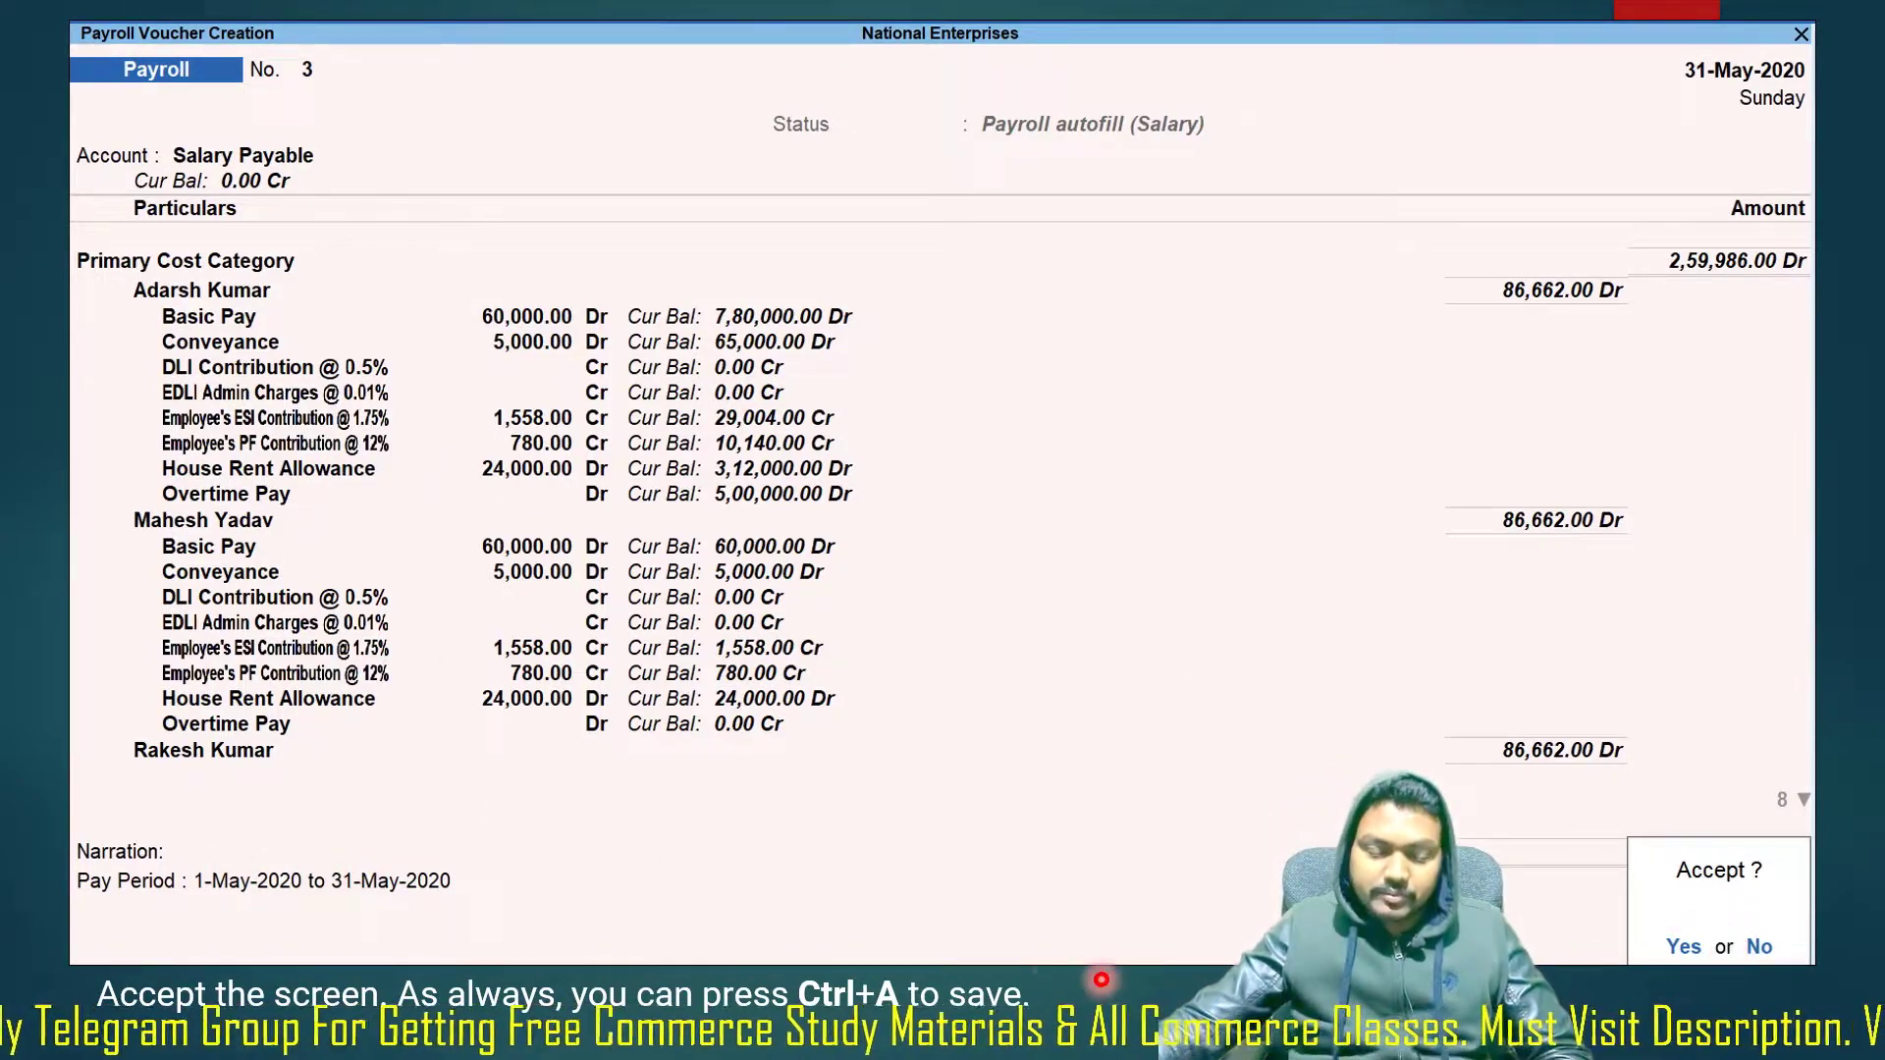
{"action": "key", "text": "Right"}
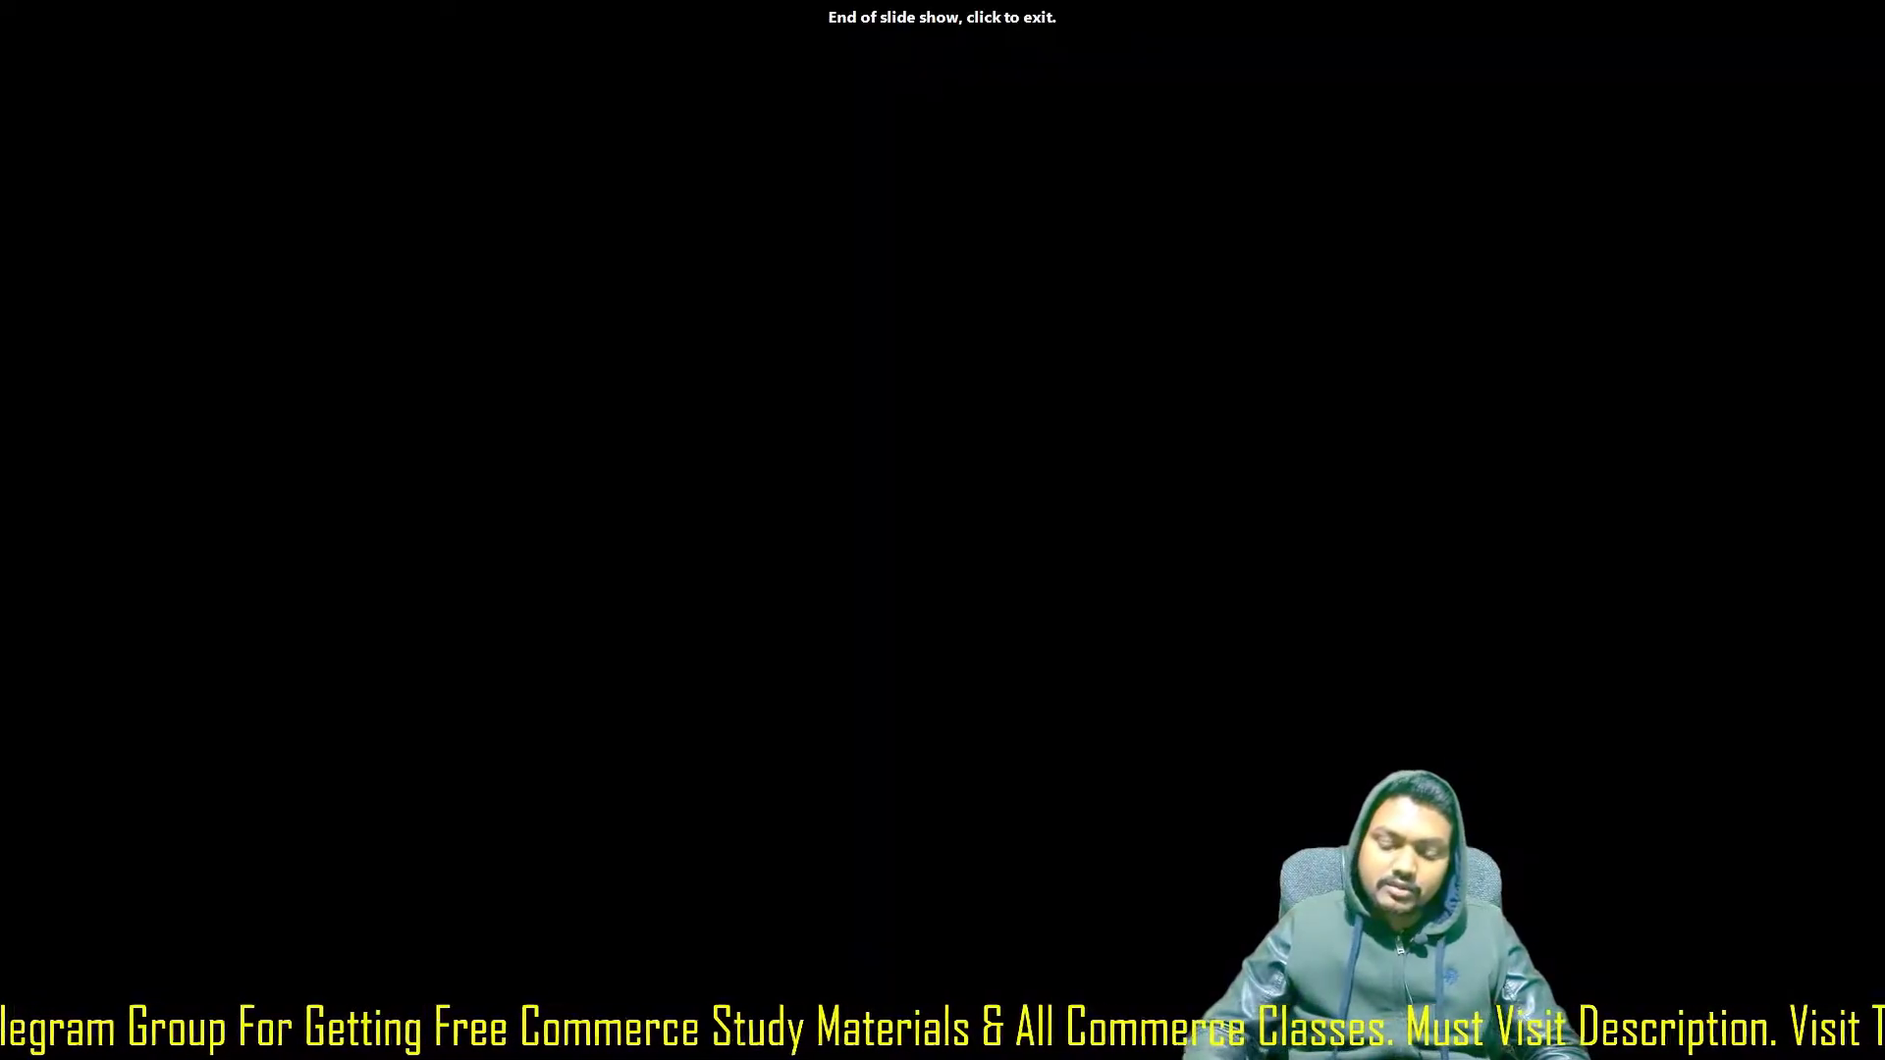
{"action": "key", "text": "Left"}
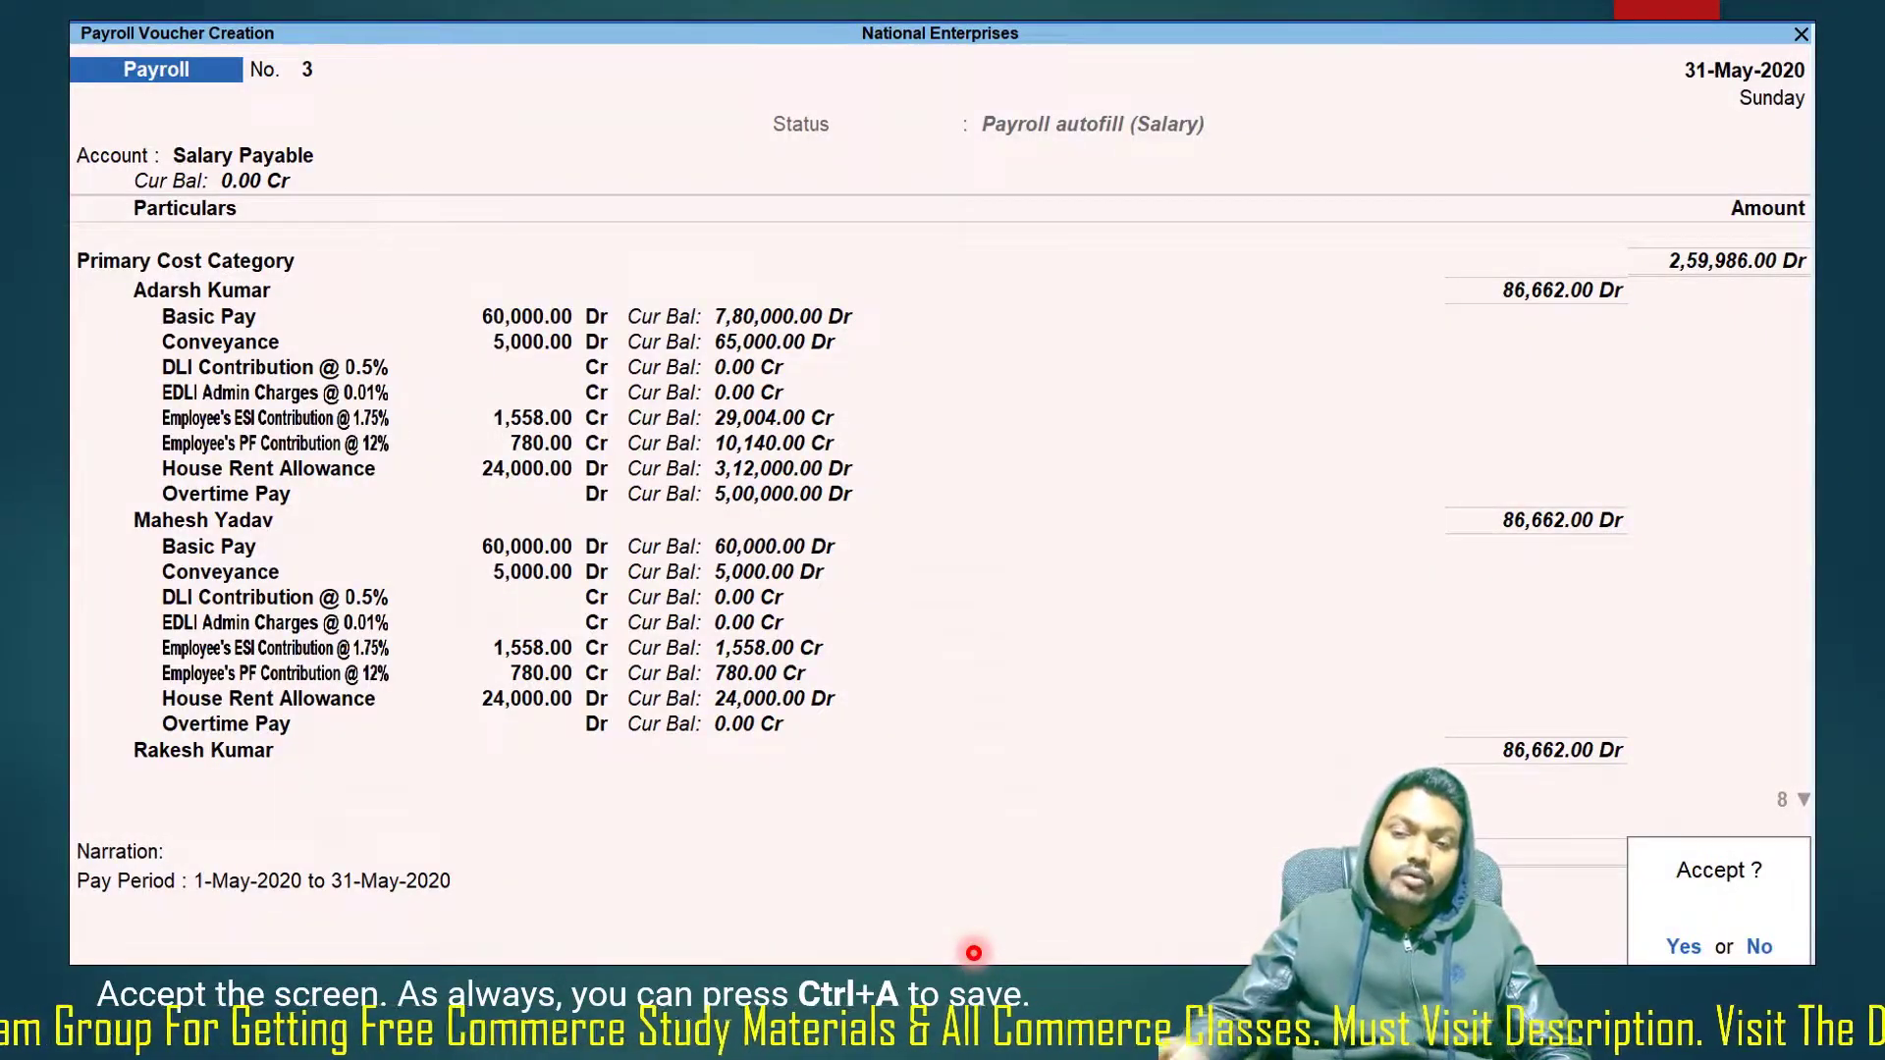
{"action": "key", "text": "alt+Tab"}
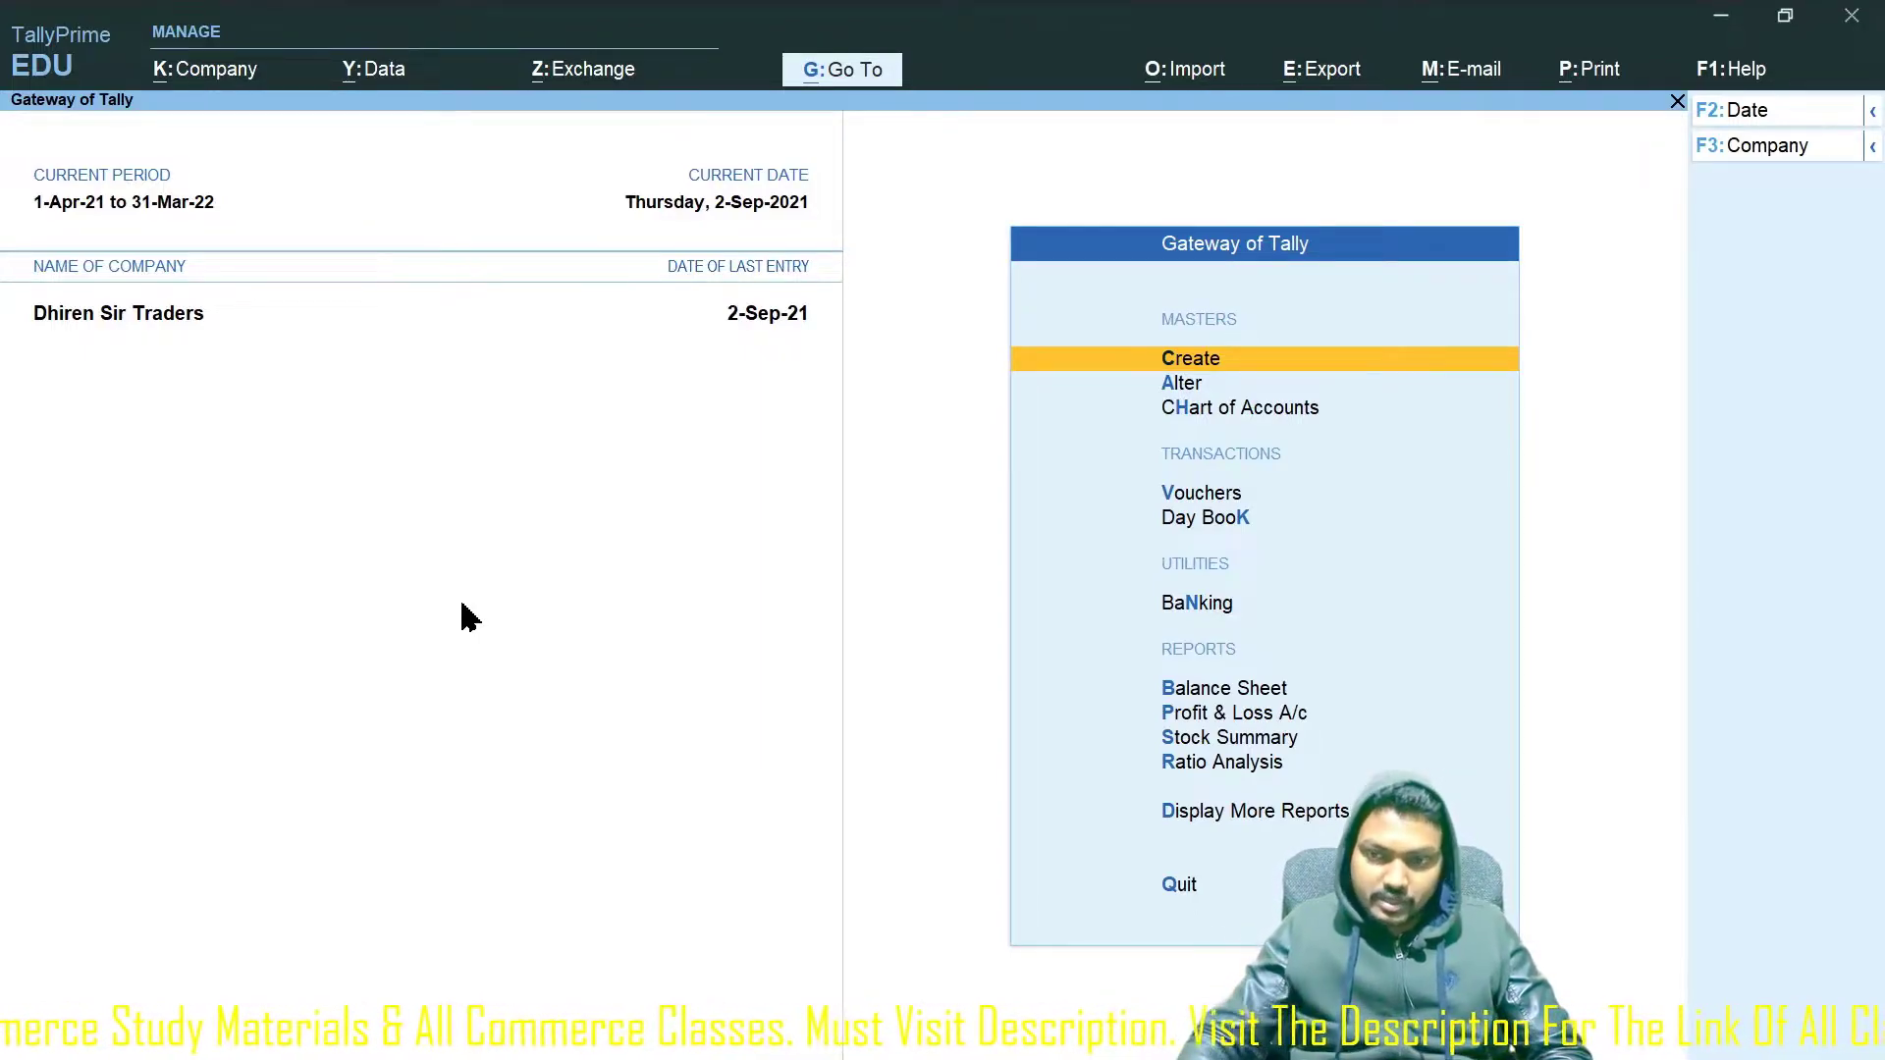
Show more and inactive master types to reveal the greyed Payroll Masters, then bring up F11 Company Features.
{"action": "key", "text": "Return"}
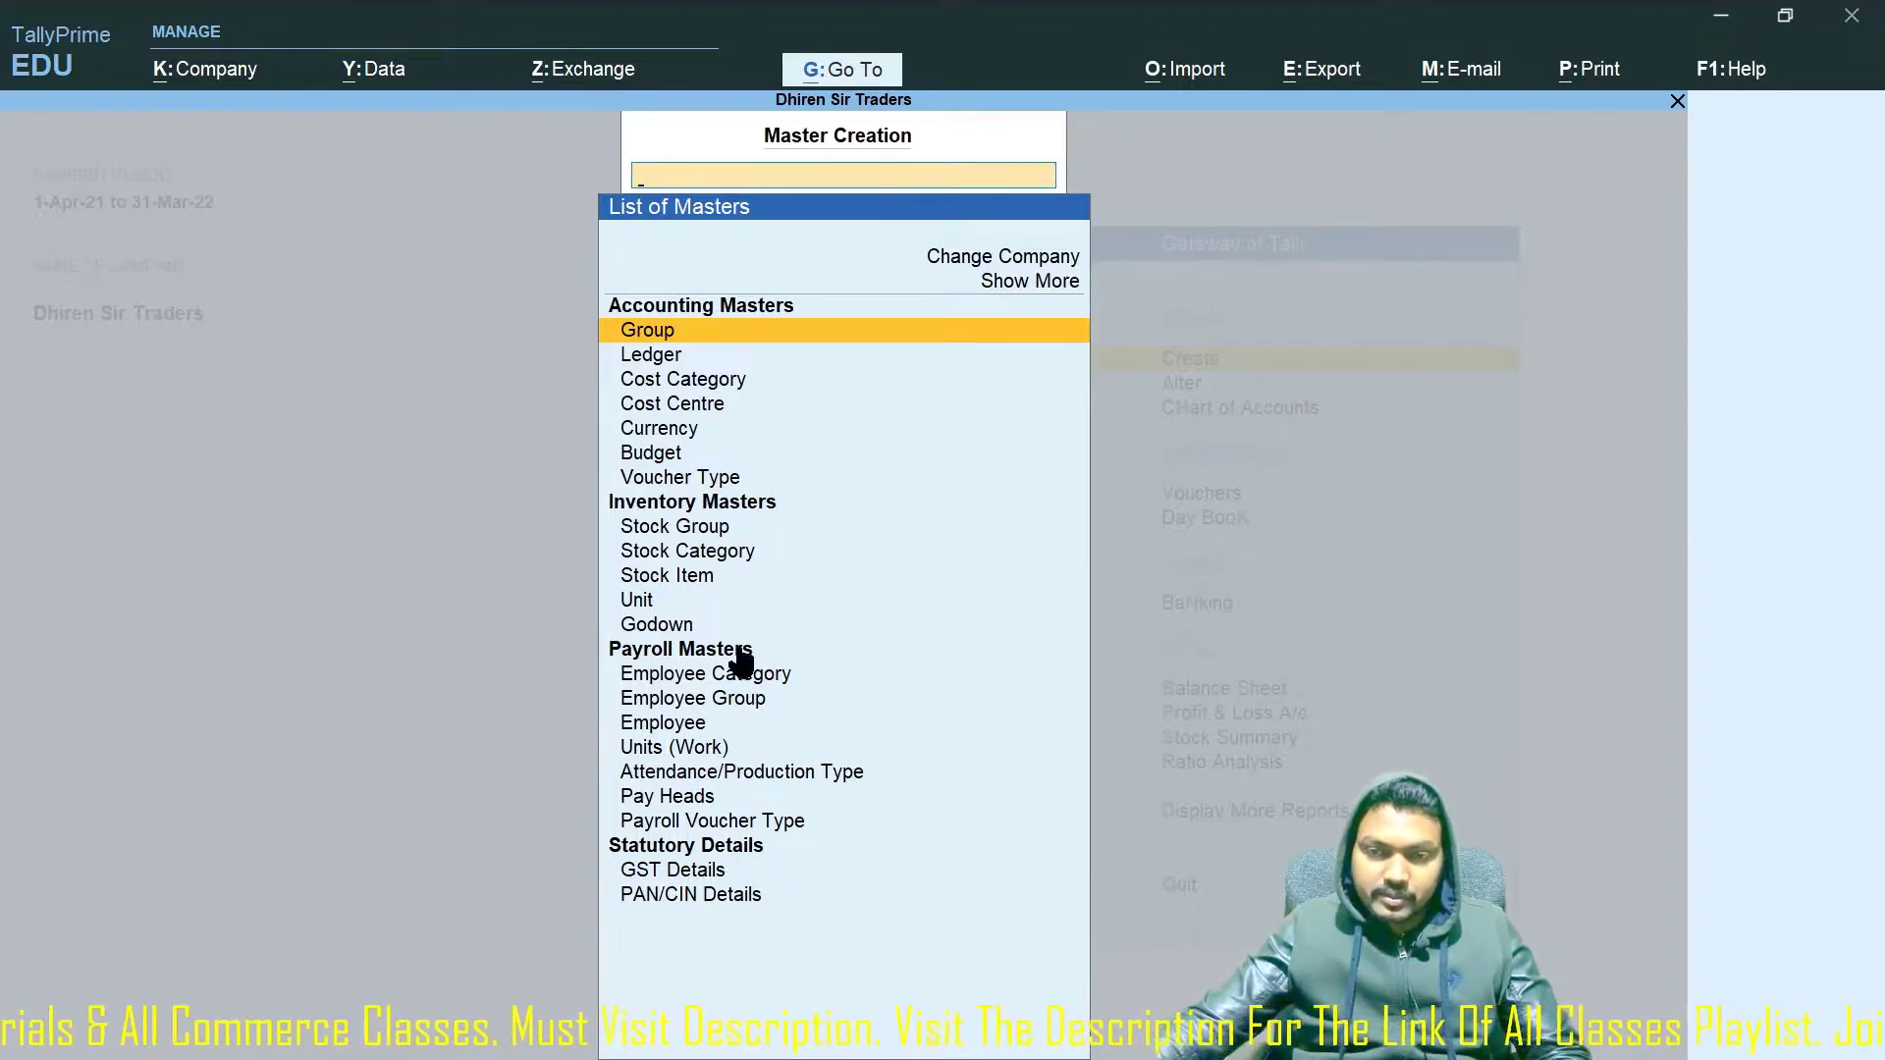
{"action": "key", "text": "Escape"}
{"action": "key", "text": "Escape"}
{"action": "key", "text": "Escape"}
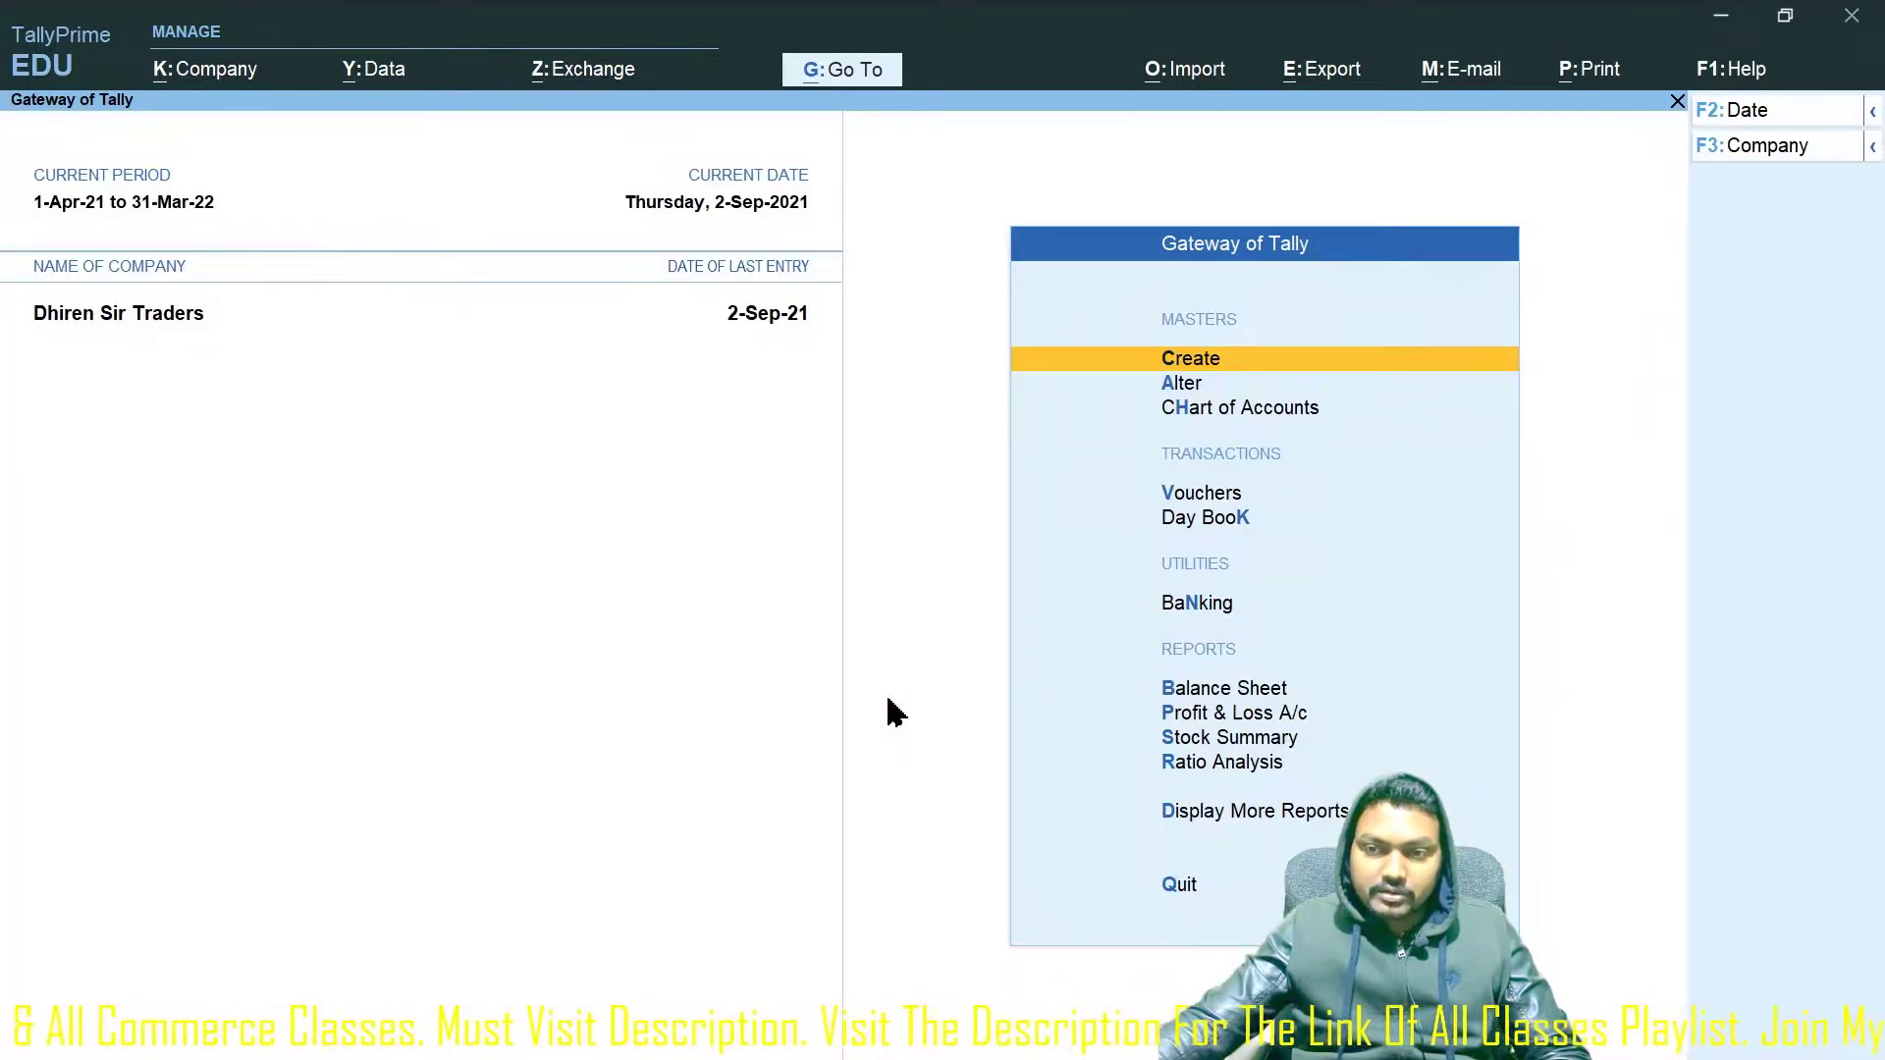
{"action": "left_click", "coordinate": [1225, 362]}
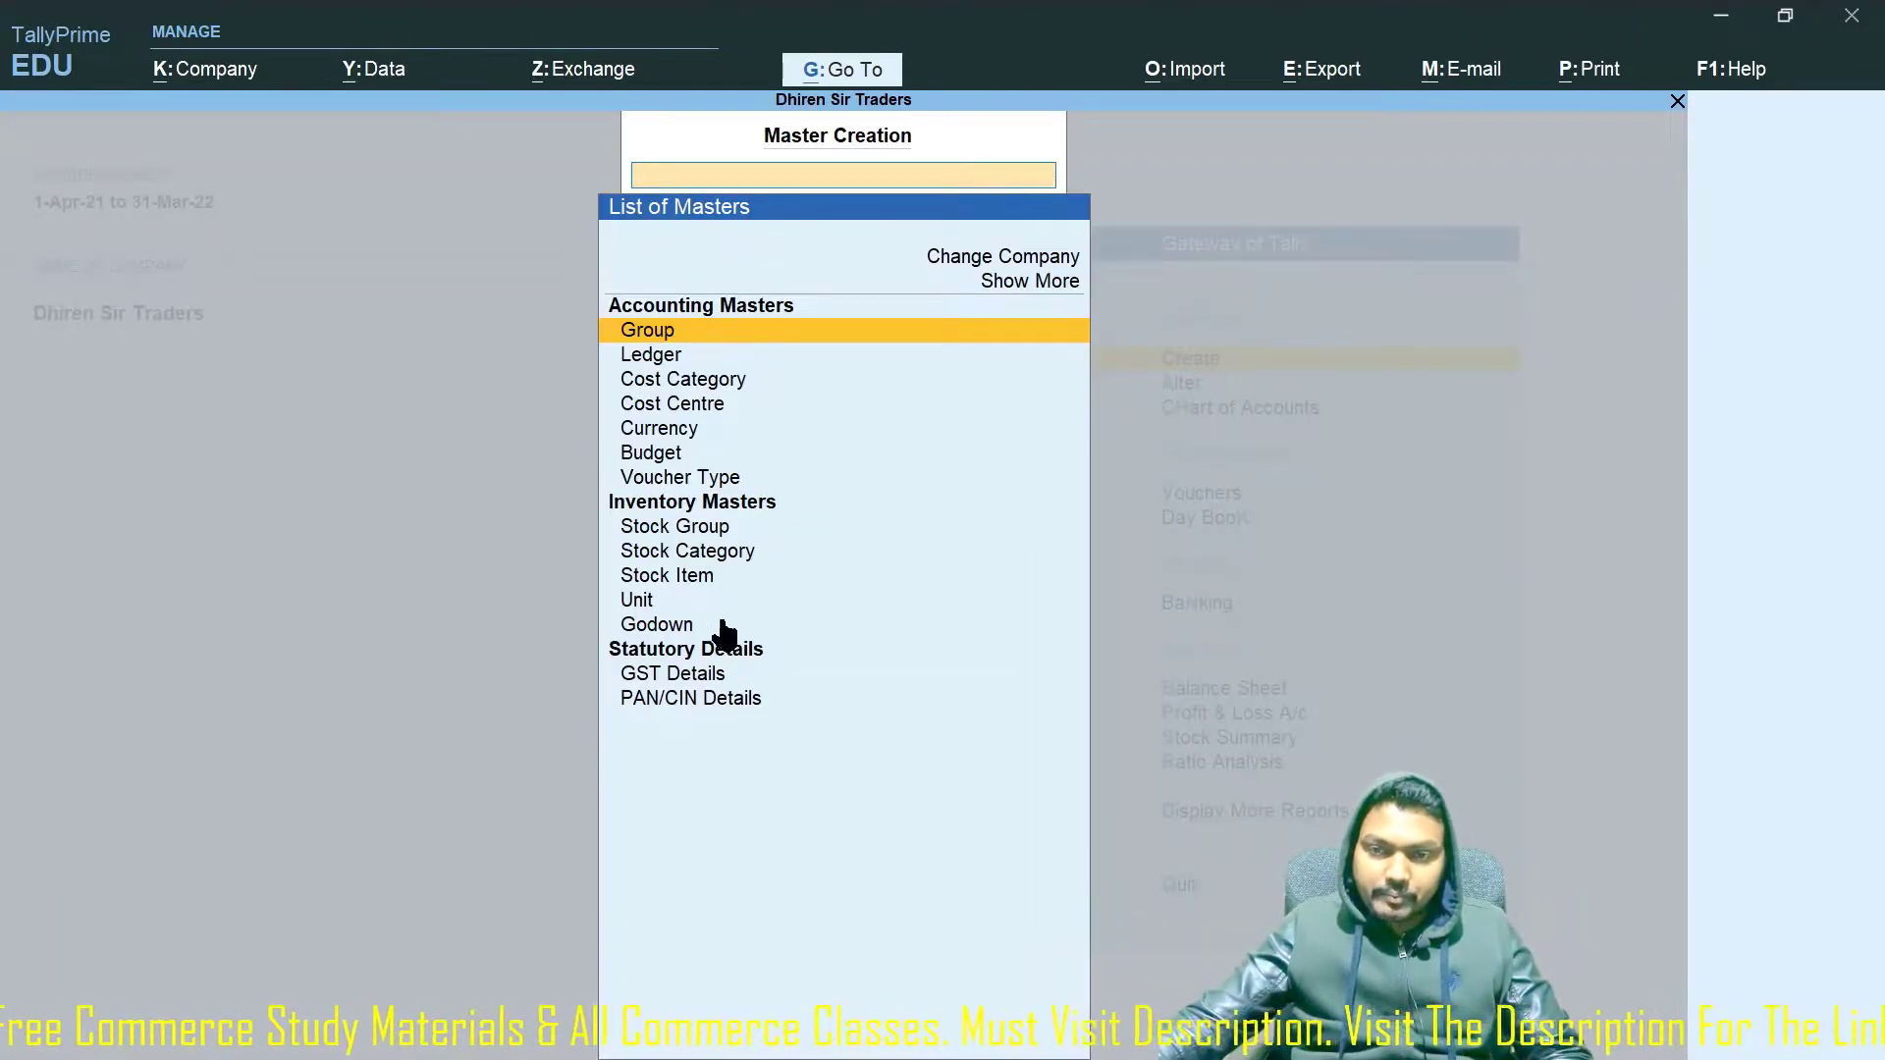
{"action": "left_click", "coordinate": [1046, 284]}
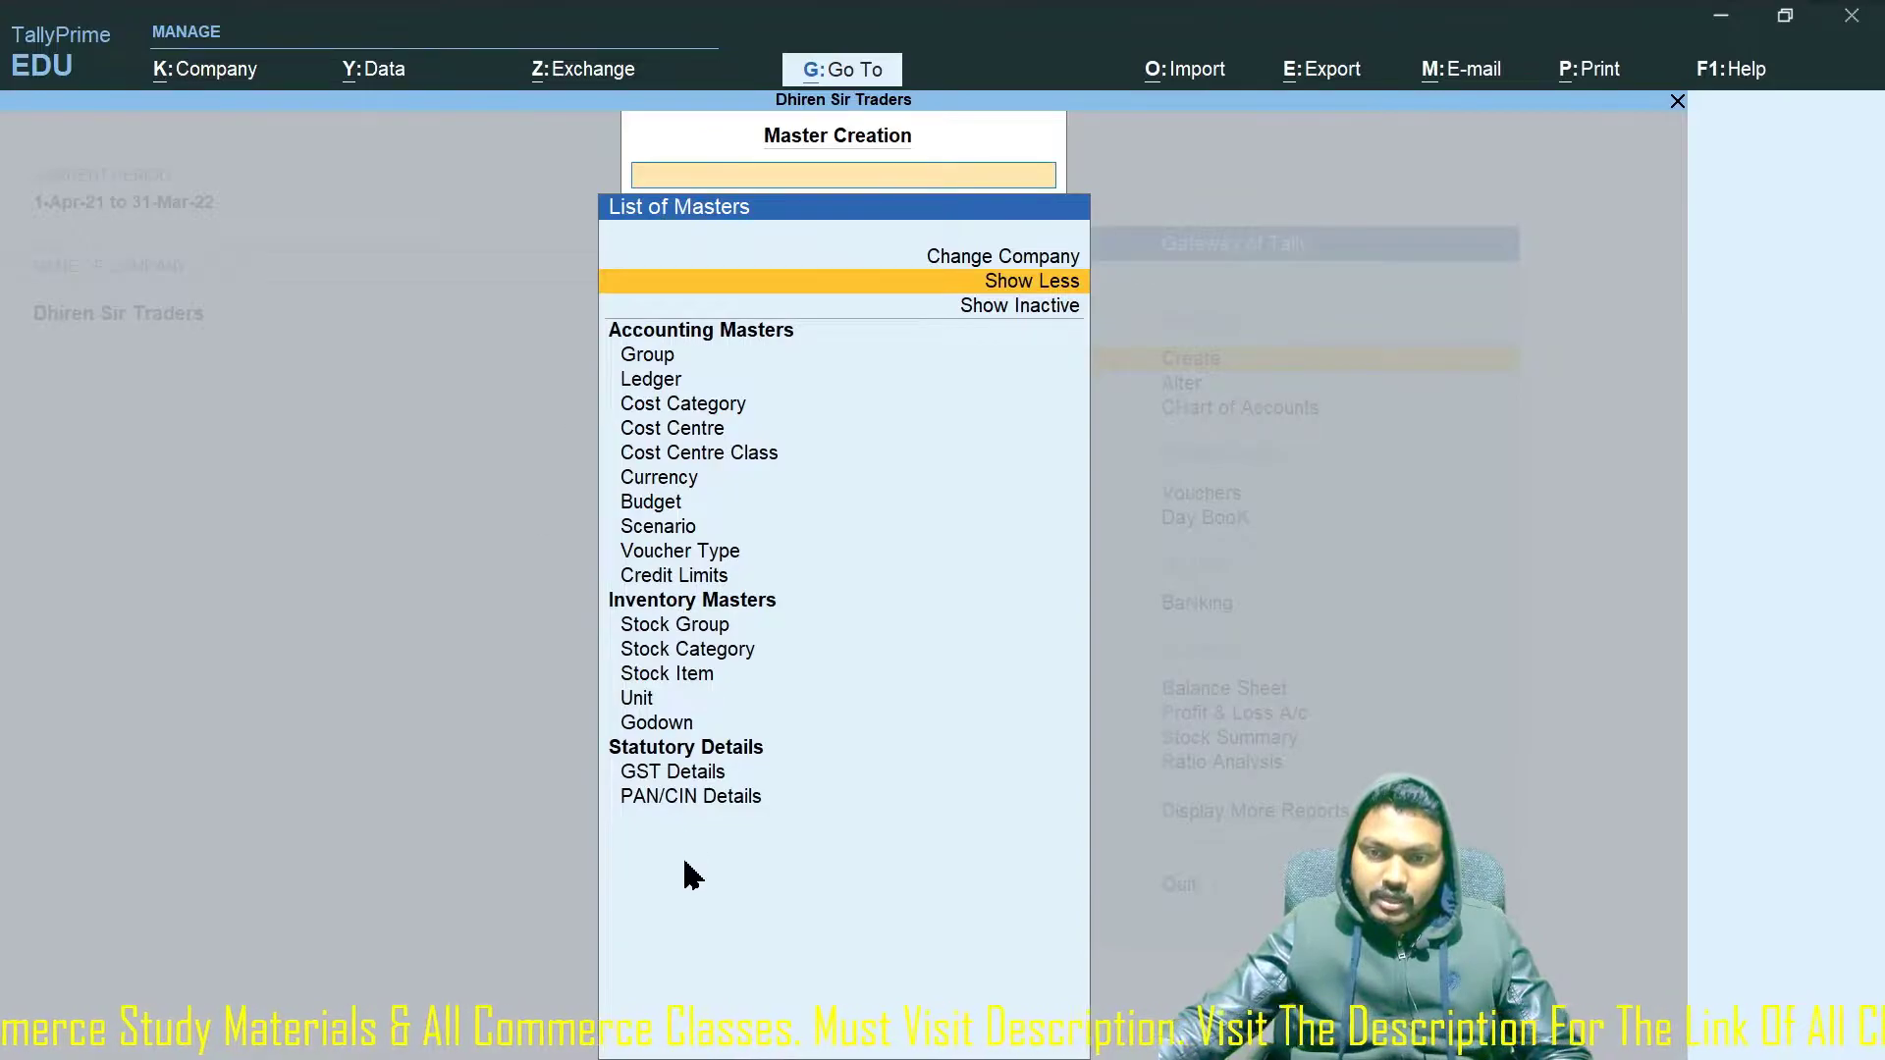
{"action": "left_click", "coordinate": [1047, 310]}
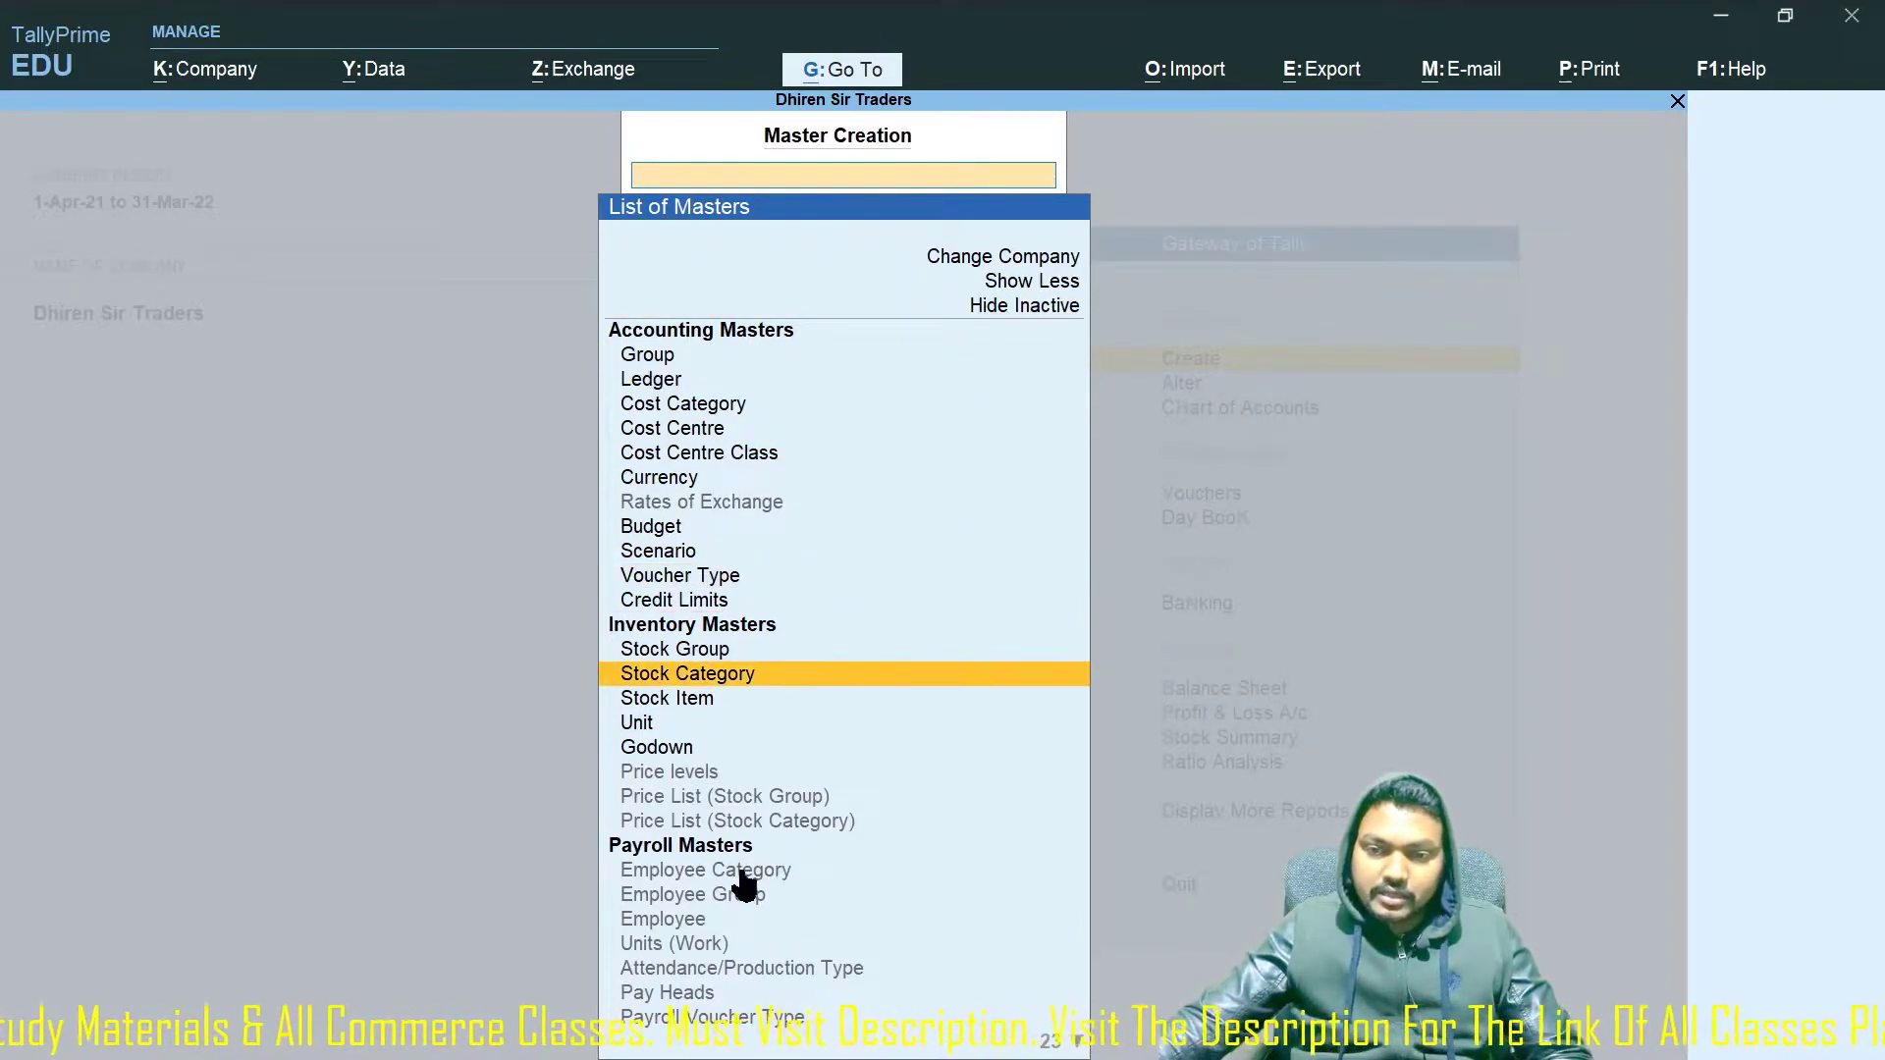
{"action": "scroll", "coordinate": [705, 913], "scroll_direction": "down", "scroll_amount": 12}
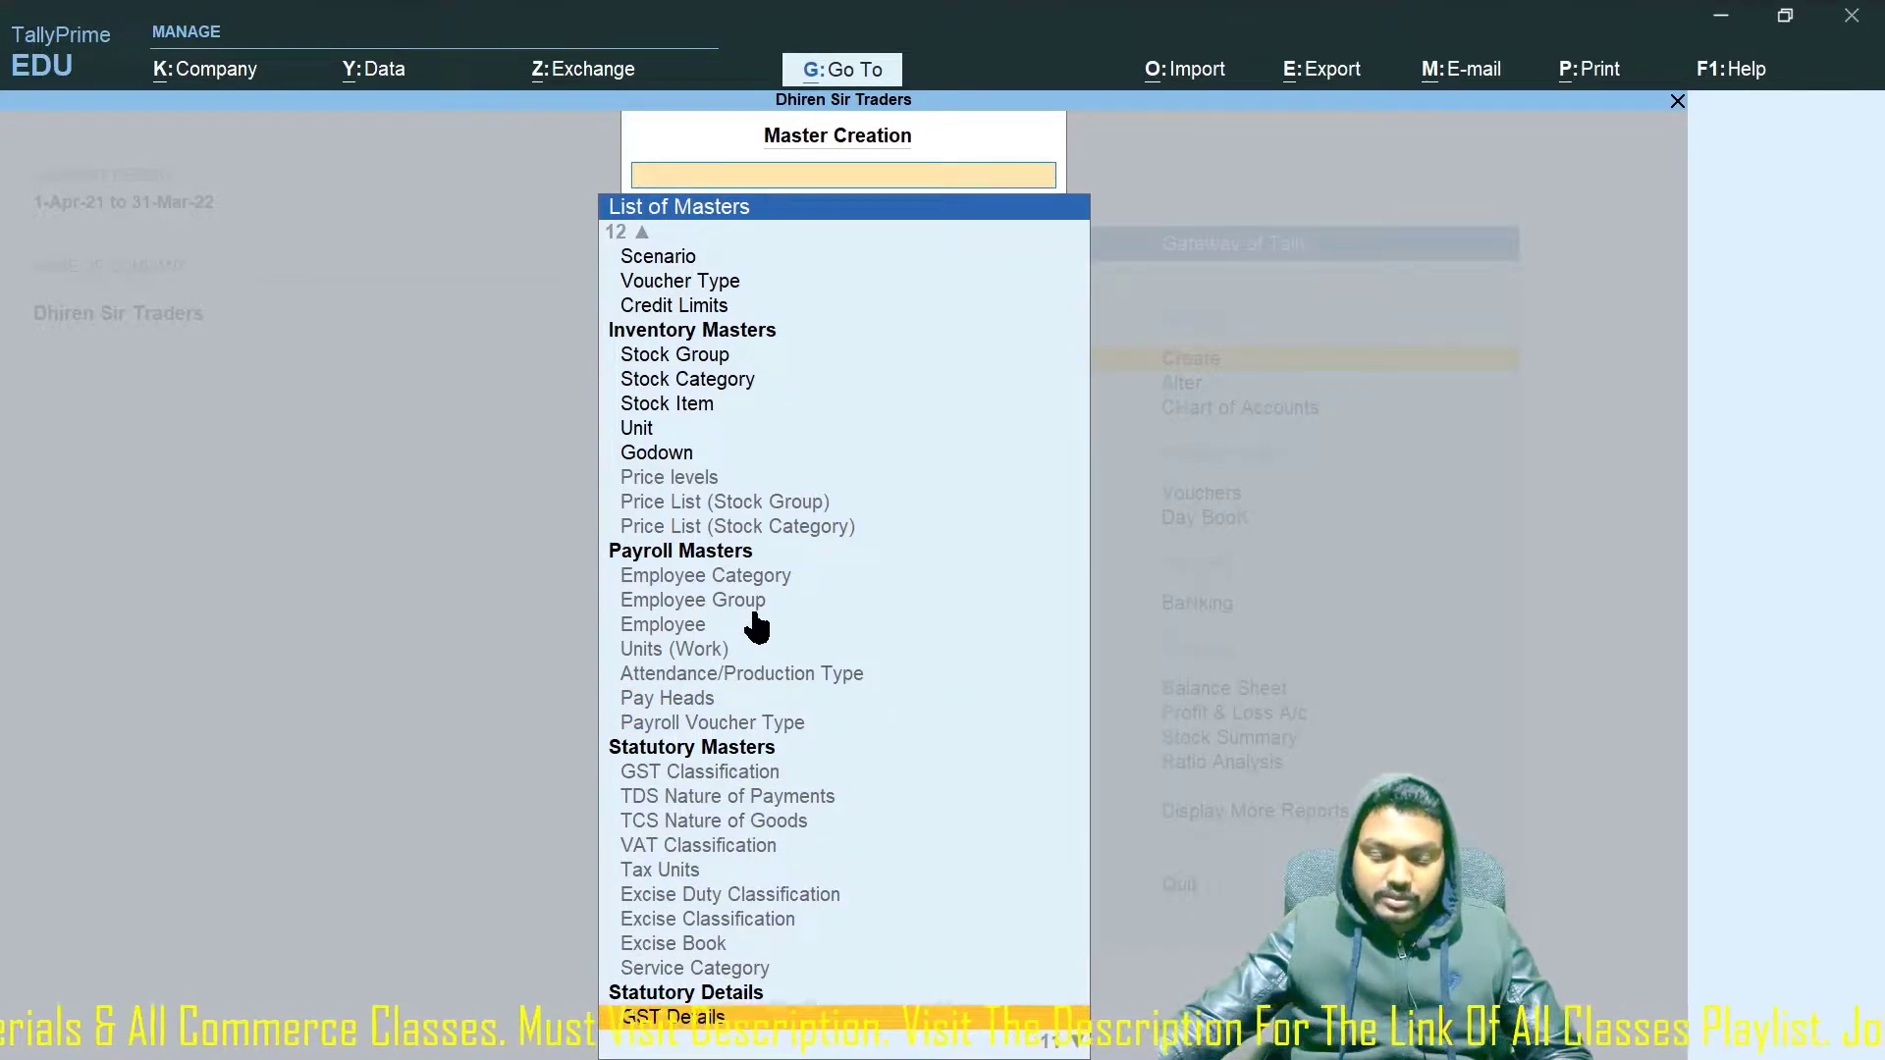
{"action": "key", "text": "Escape"}
{"action": "key", "text": "Escape"}
{"action": "key", "text": "Escape"}
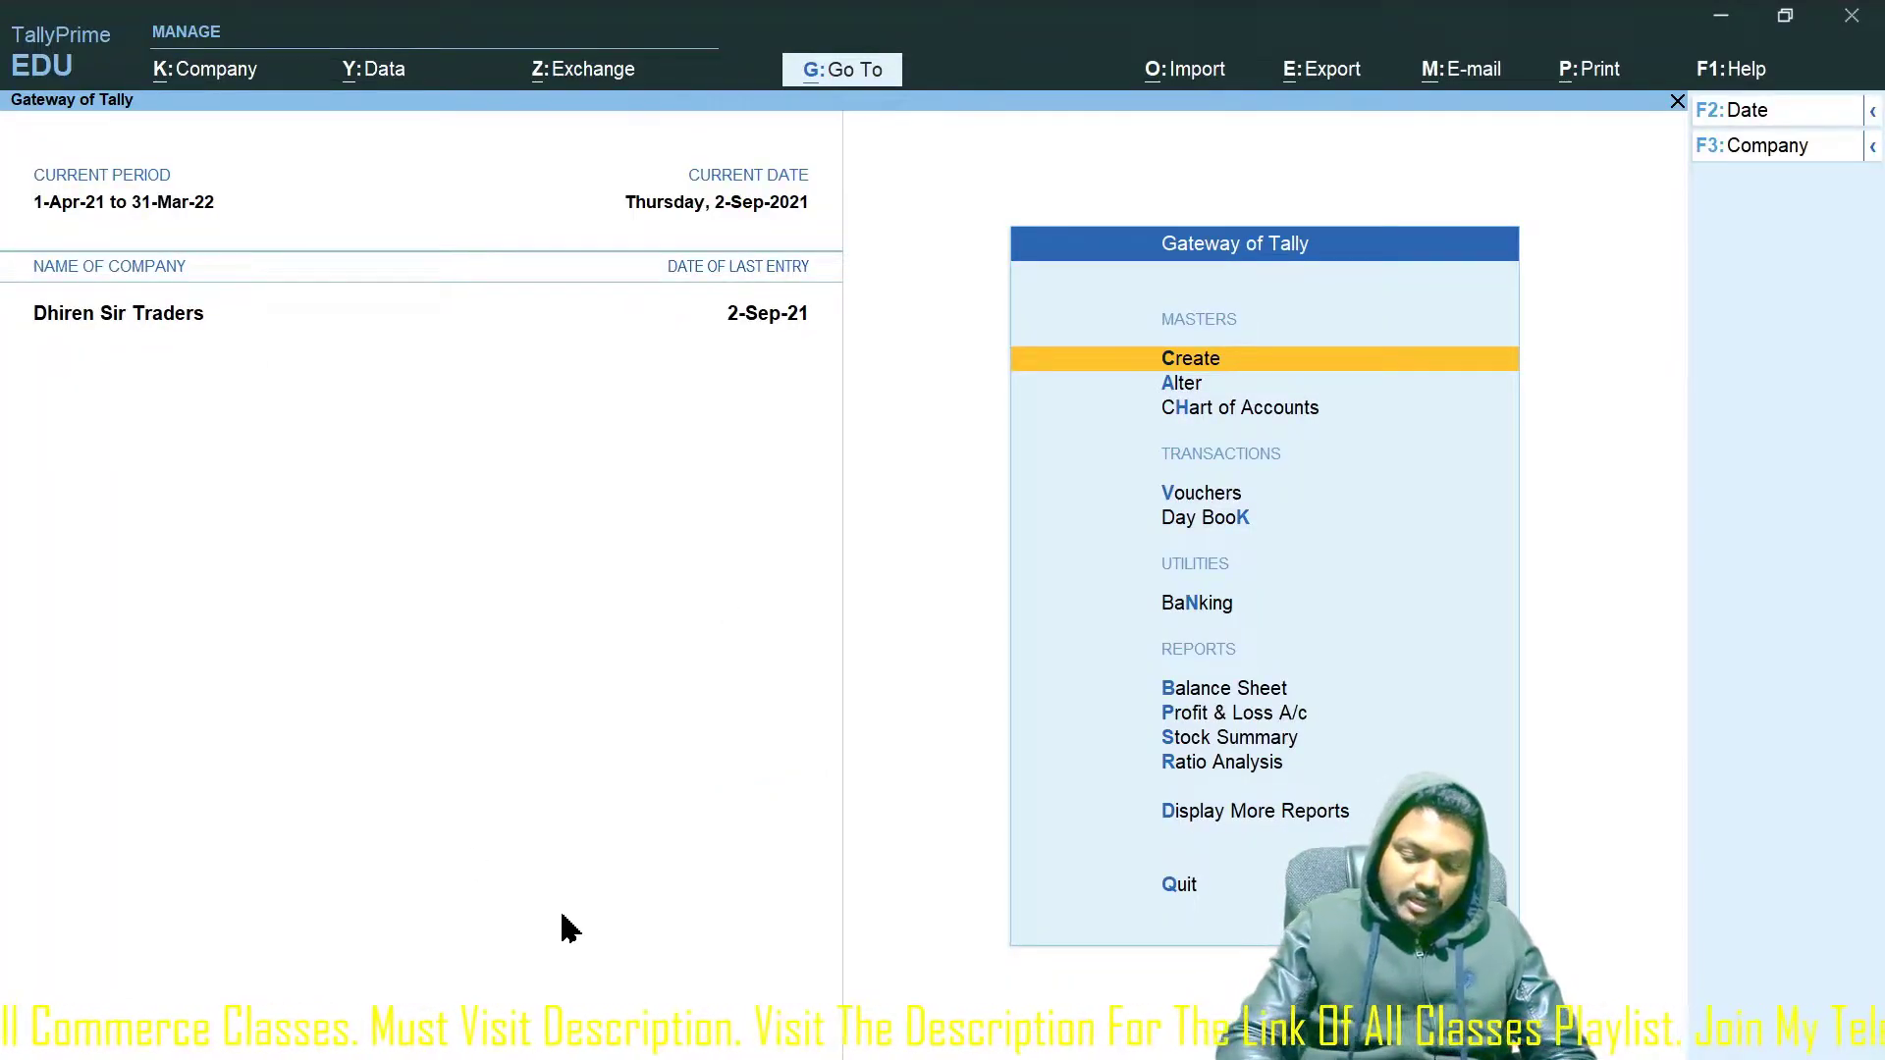
{"action": "key", "text": "F11"}
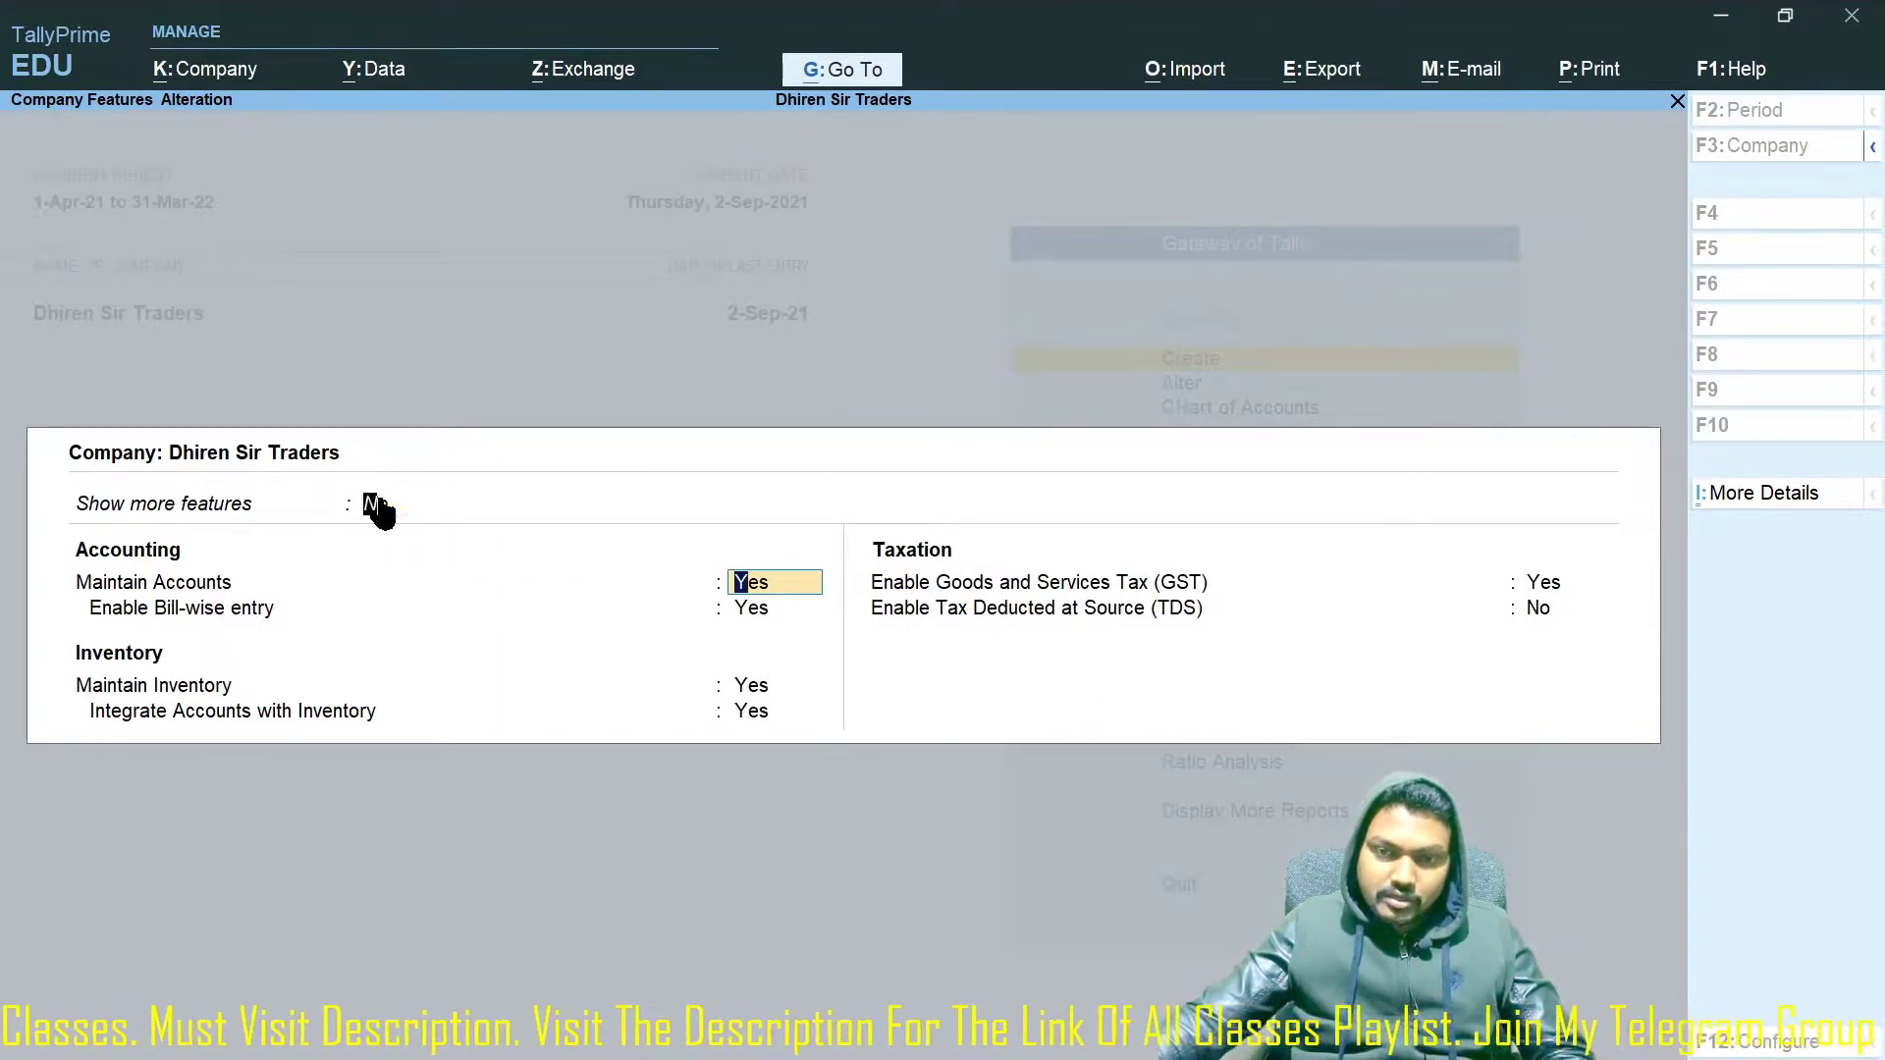
Set both Show more features and Show all features to Yes.
{"action": "left_click", "coordinate": [379, 504]}
{"action": "key", "text": "y"}
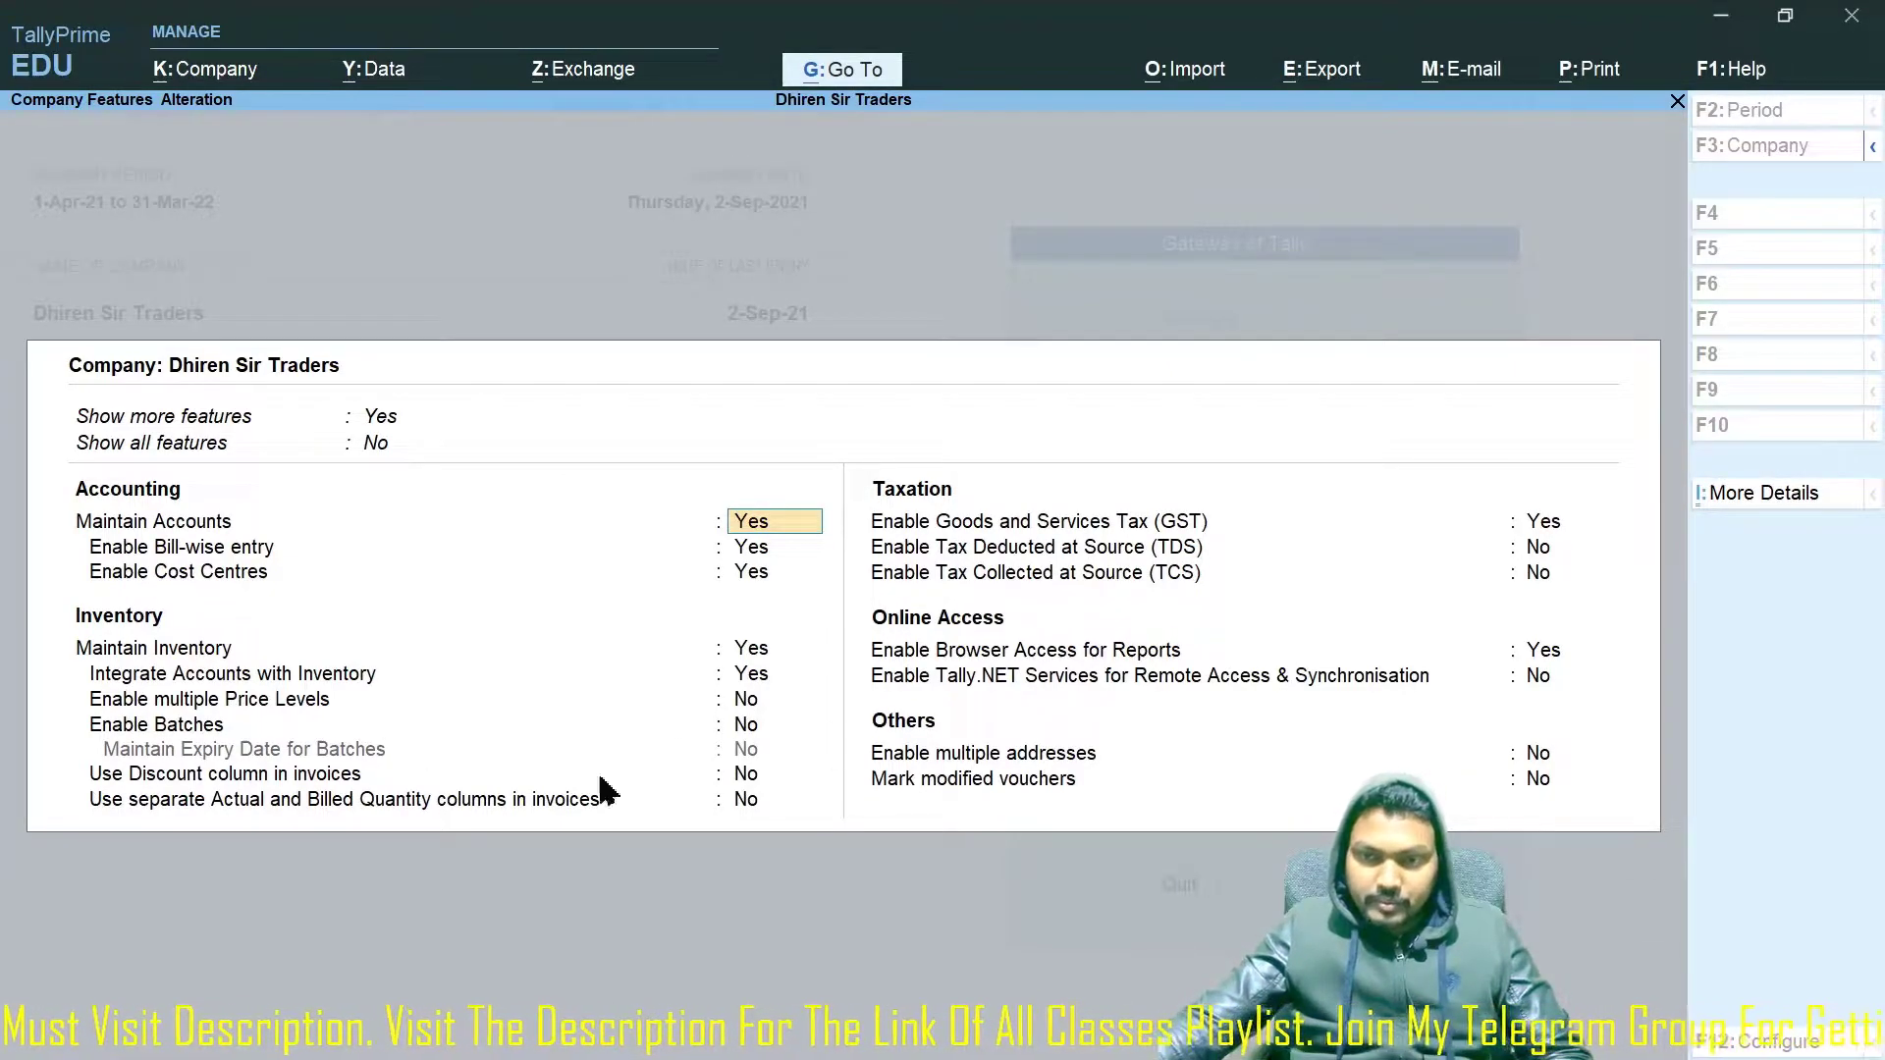
{"action": "left_click", "coordinate": [403, 444]}
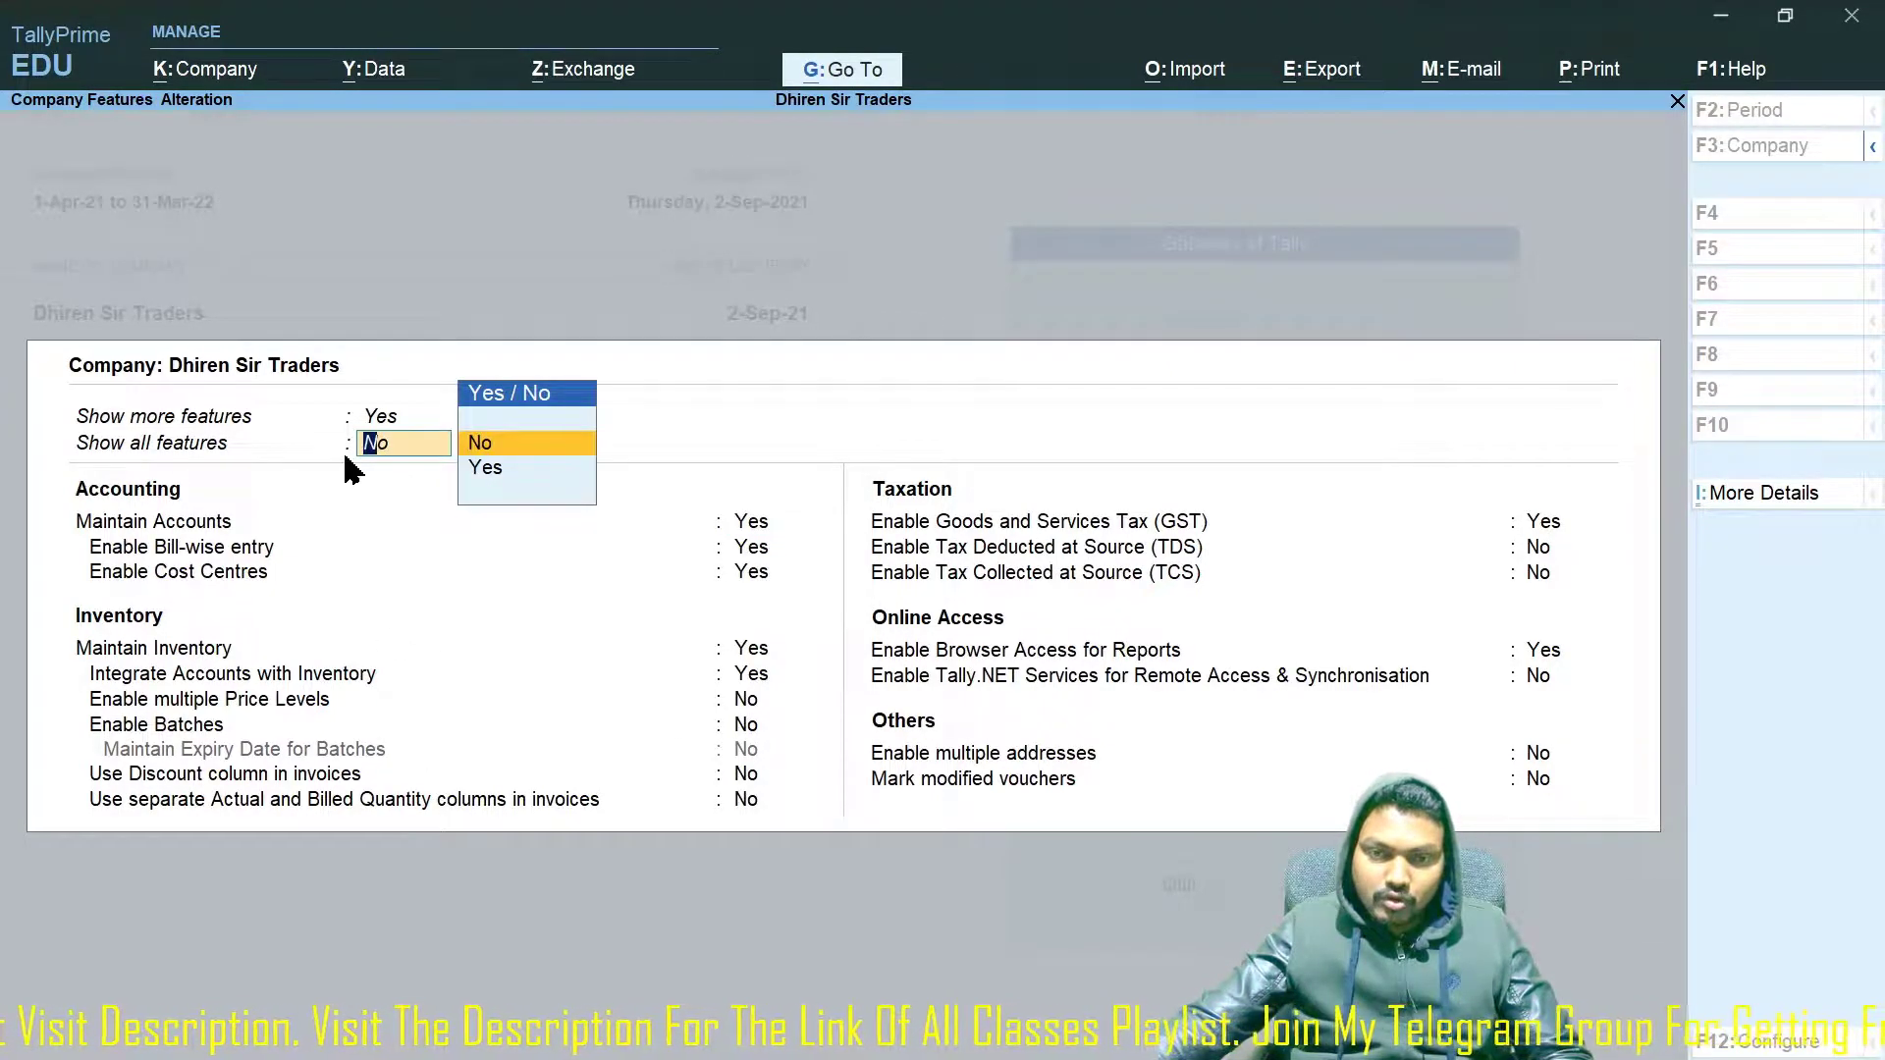
{"action": "key", "text": "y"}
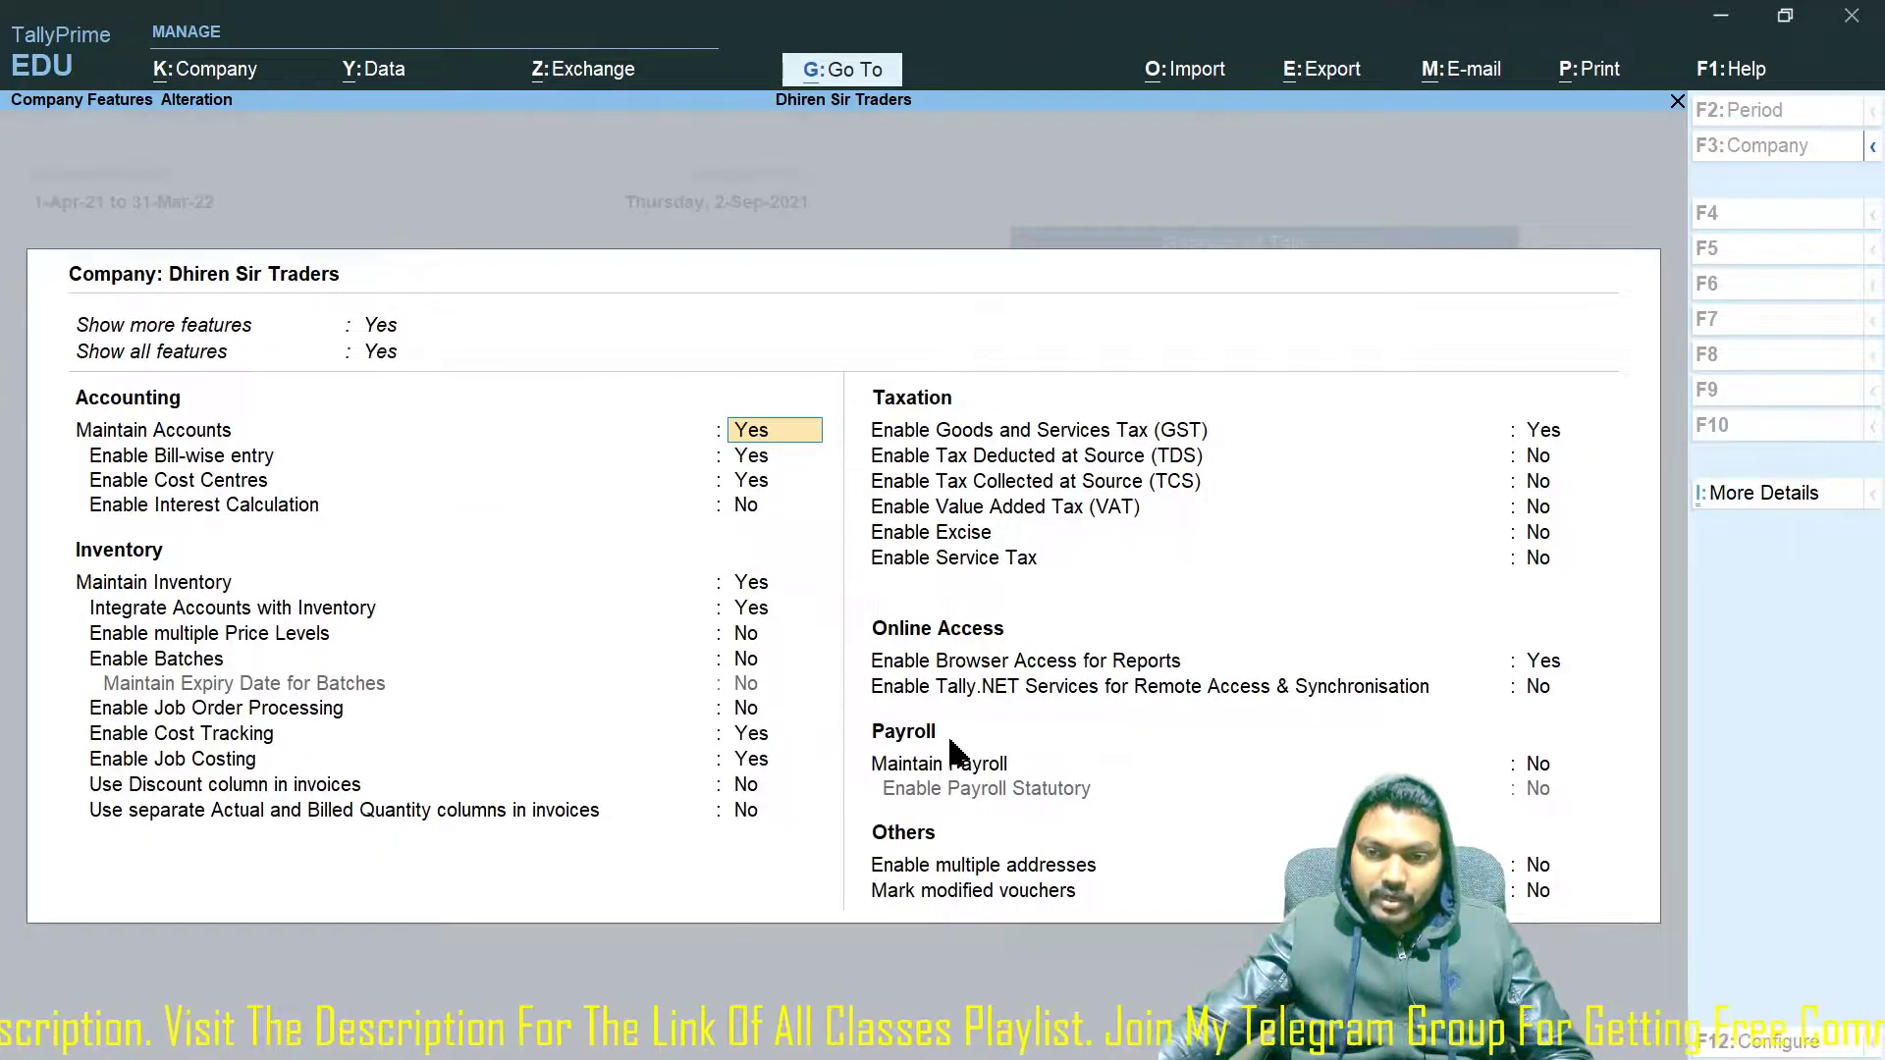
Turn Maintain Payroll on, set Enable Payroll Statutory to No, and save the features.
{"action": "left_click", "coordinate": [1532, 768]}
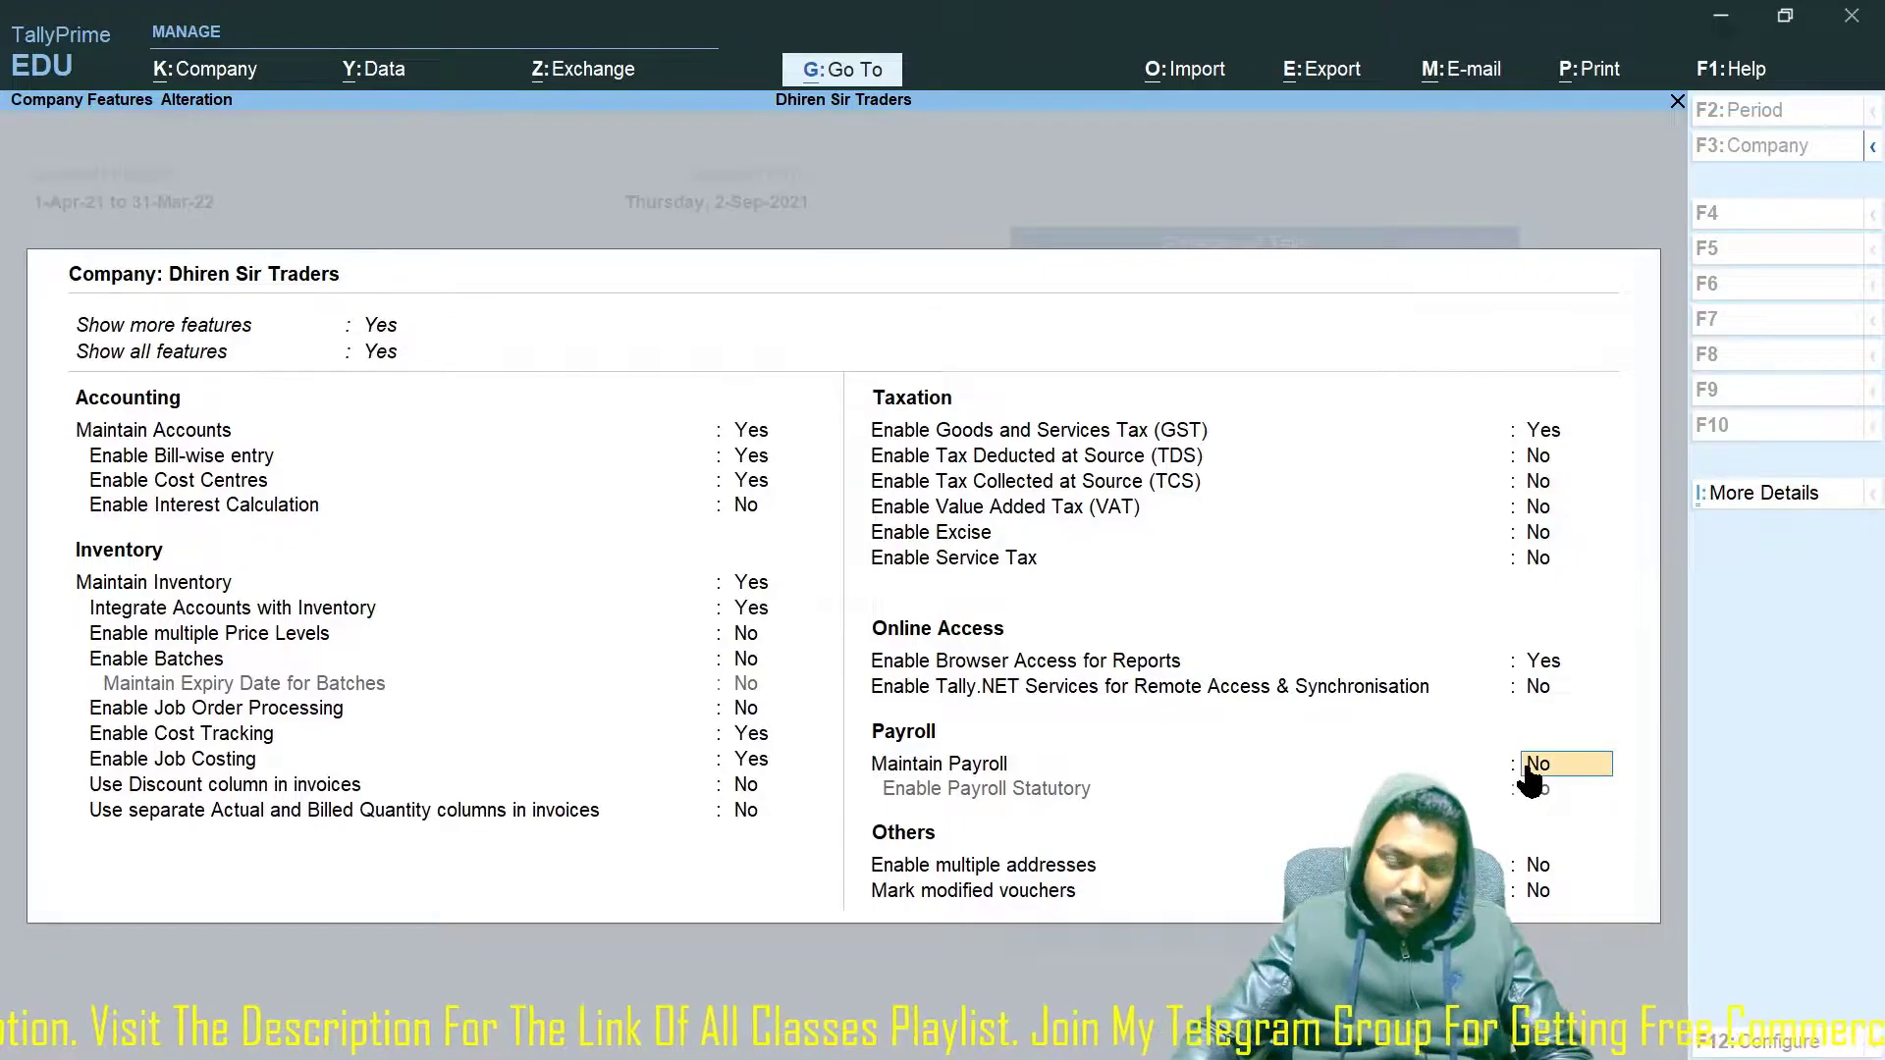
{"action": "key", "text": "y"}
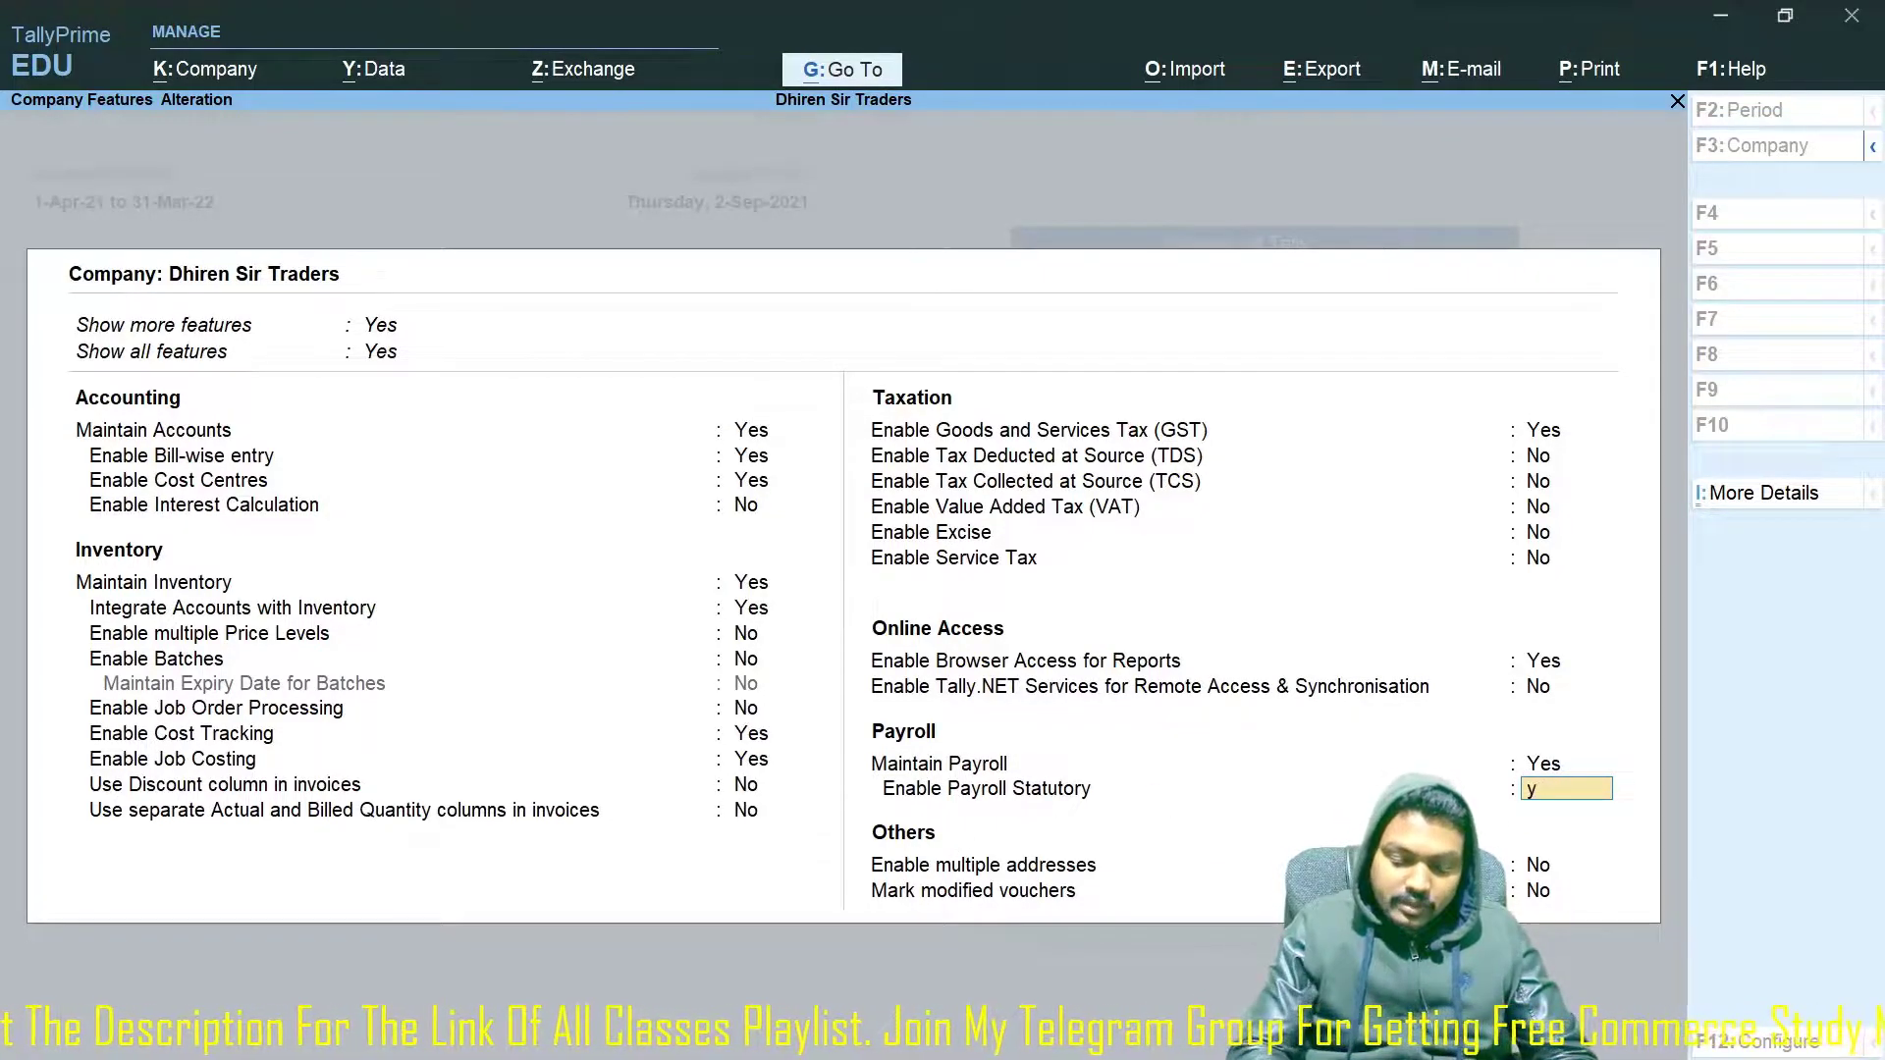
{"action": "type", "text": "y"}
{"action": "key", "text": "Return"}
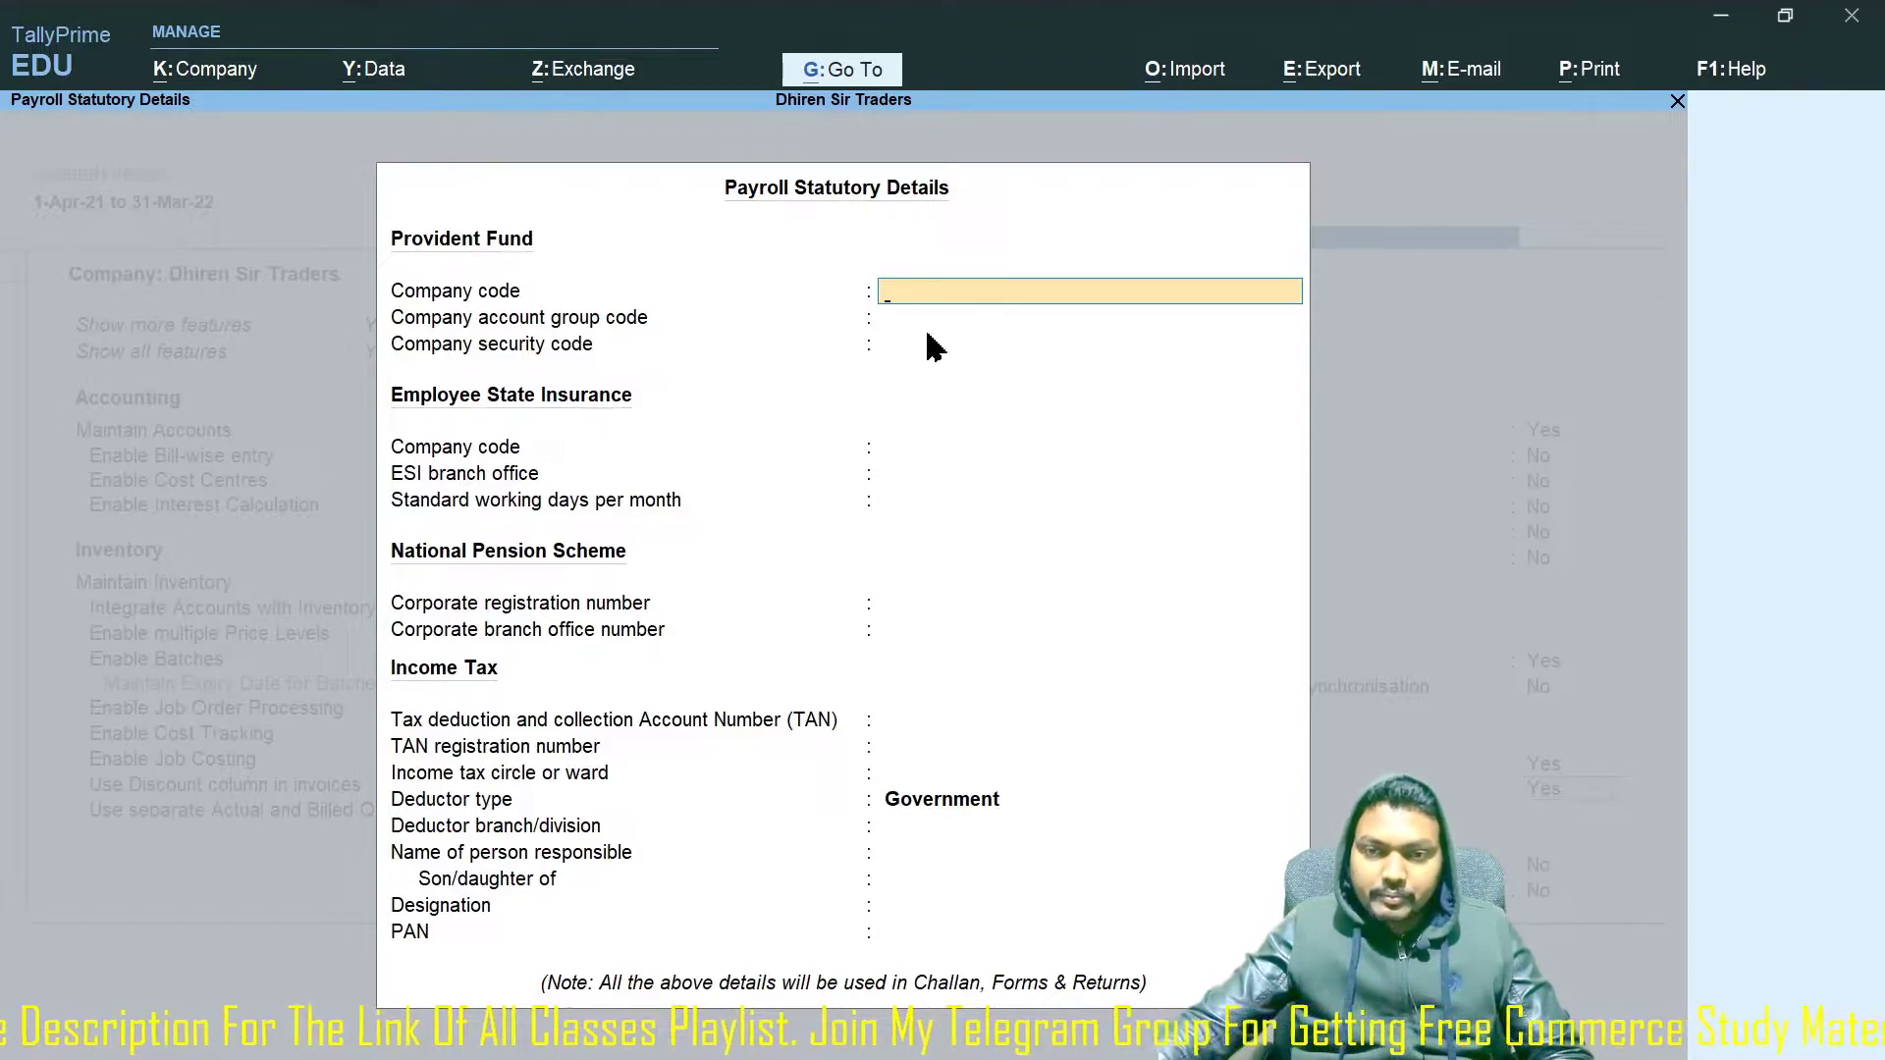
{"action": "scroll", "coordinate": [931, 697], "scroll_direction": "down", "scroll_amount": 5}
{"action": "scroll", "coordinate": [735, 733], "scroll_direction": "up", "scroll_amount": 5}
{"action": "key", "text": "ctrl+a"}
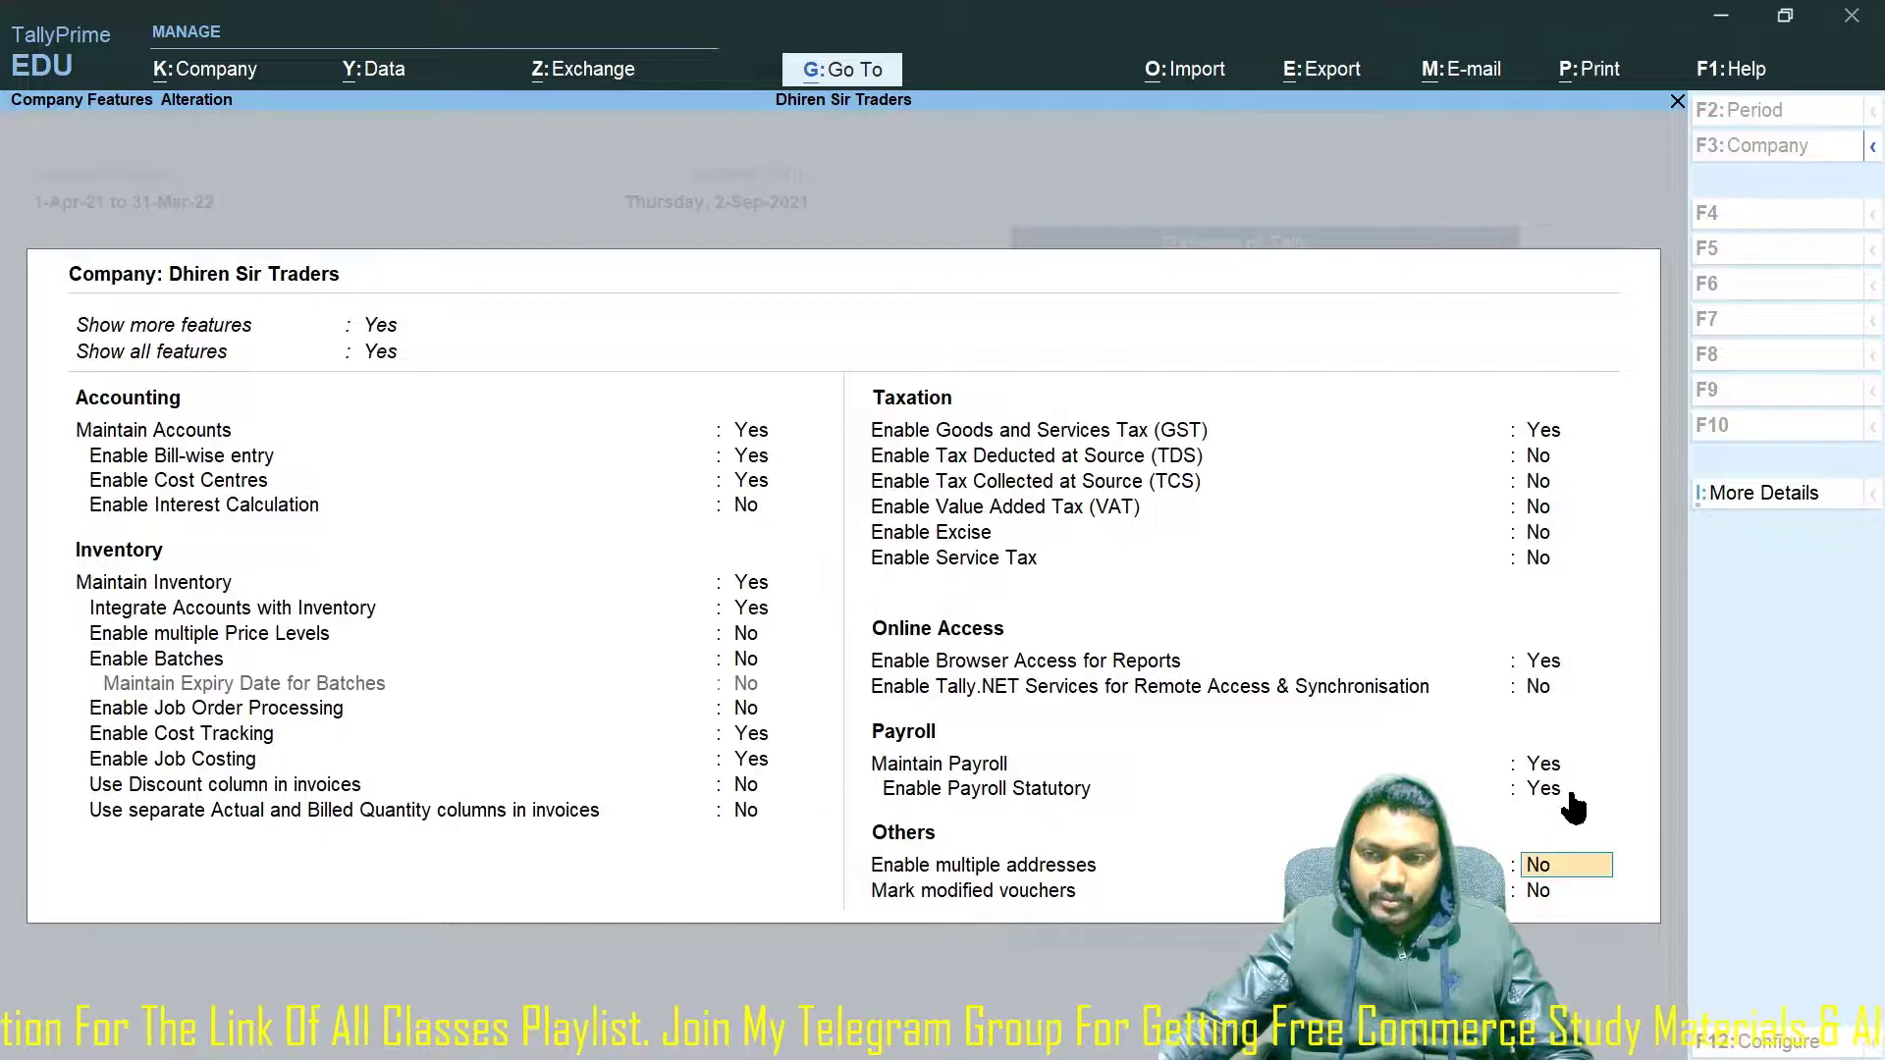
{"action": "left_click", "coordinate": [1548, 795]}
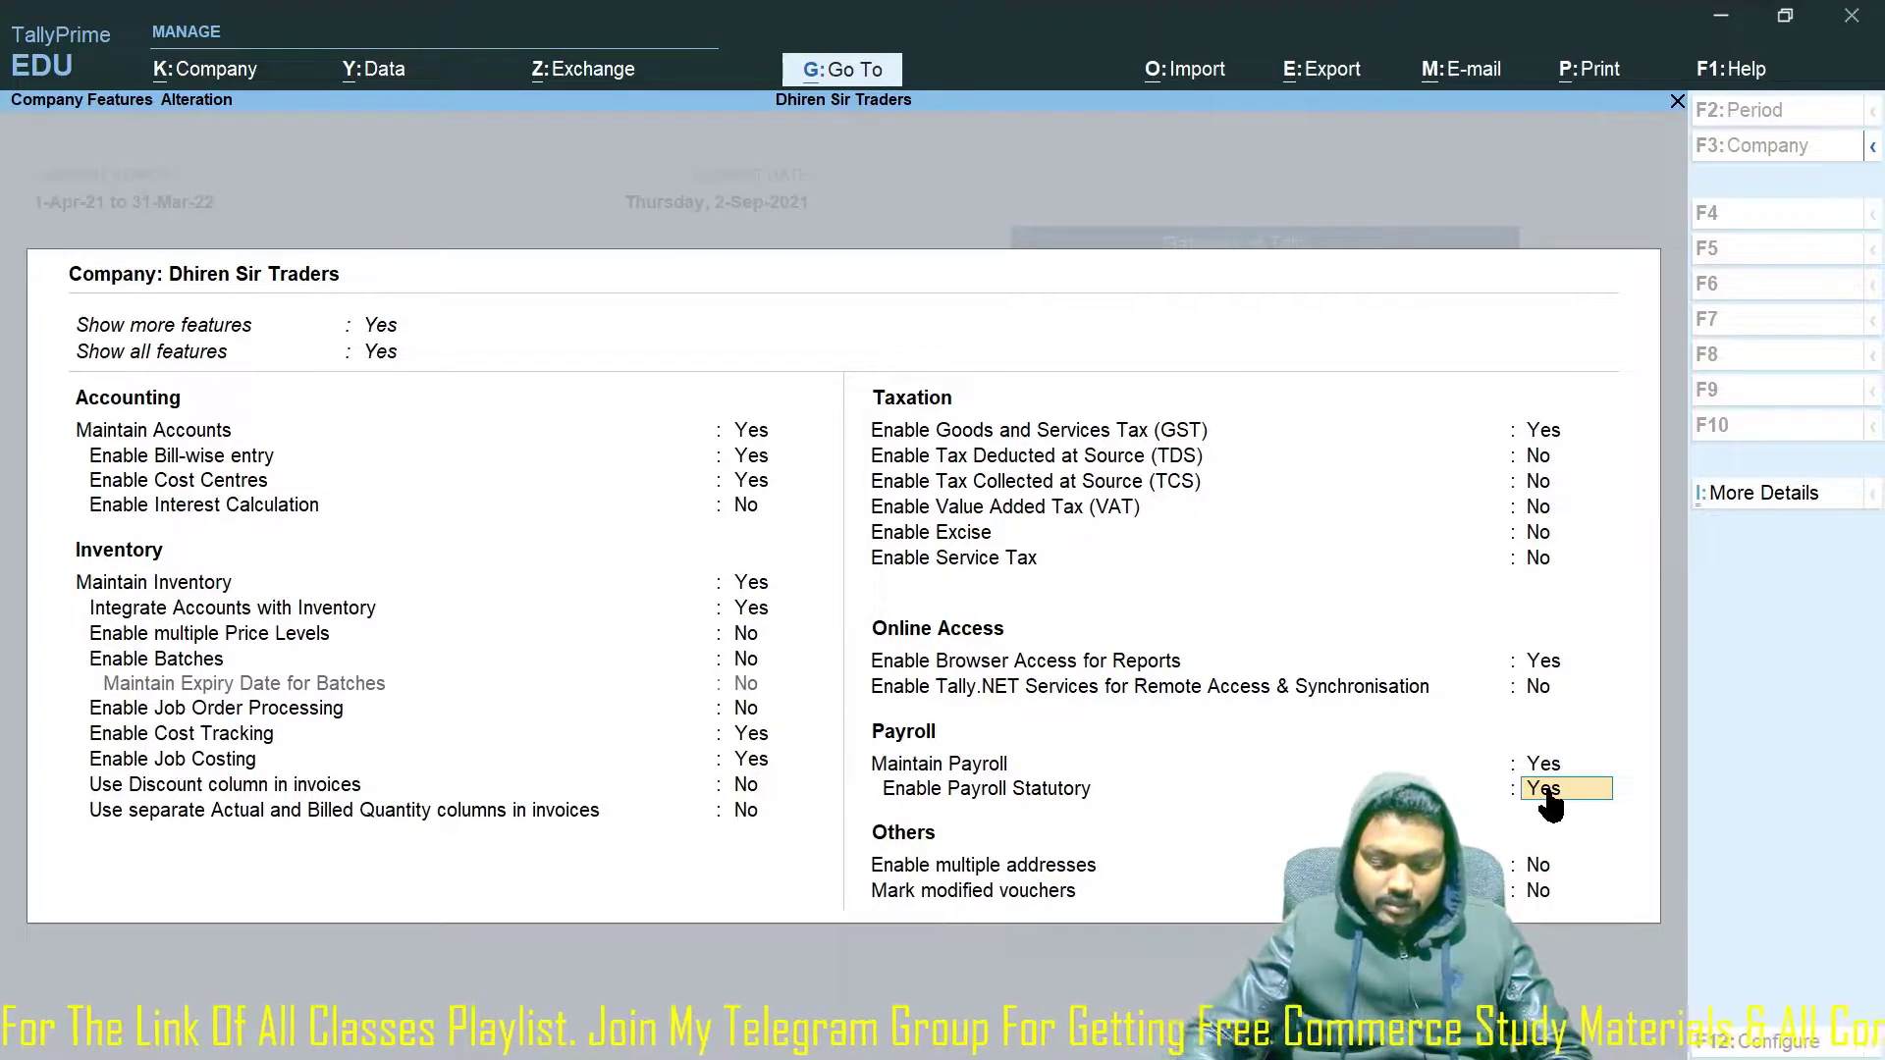
{"action": "key", "text": "n"}
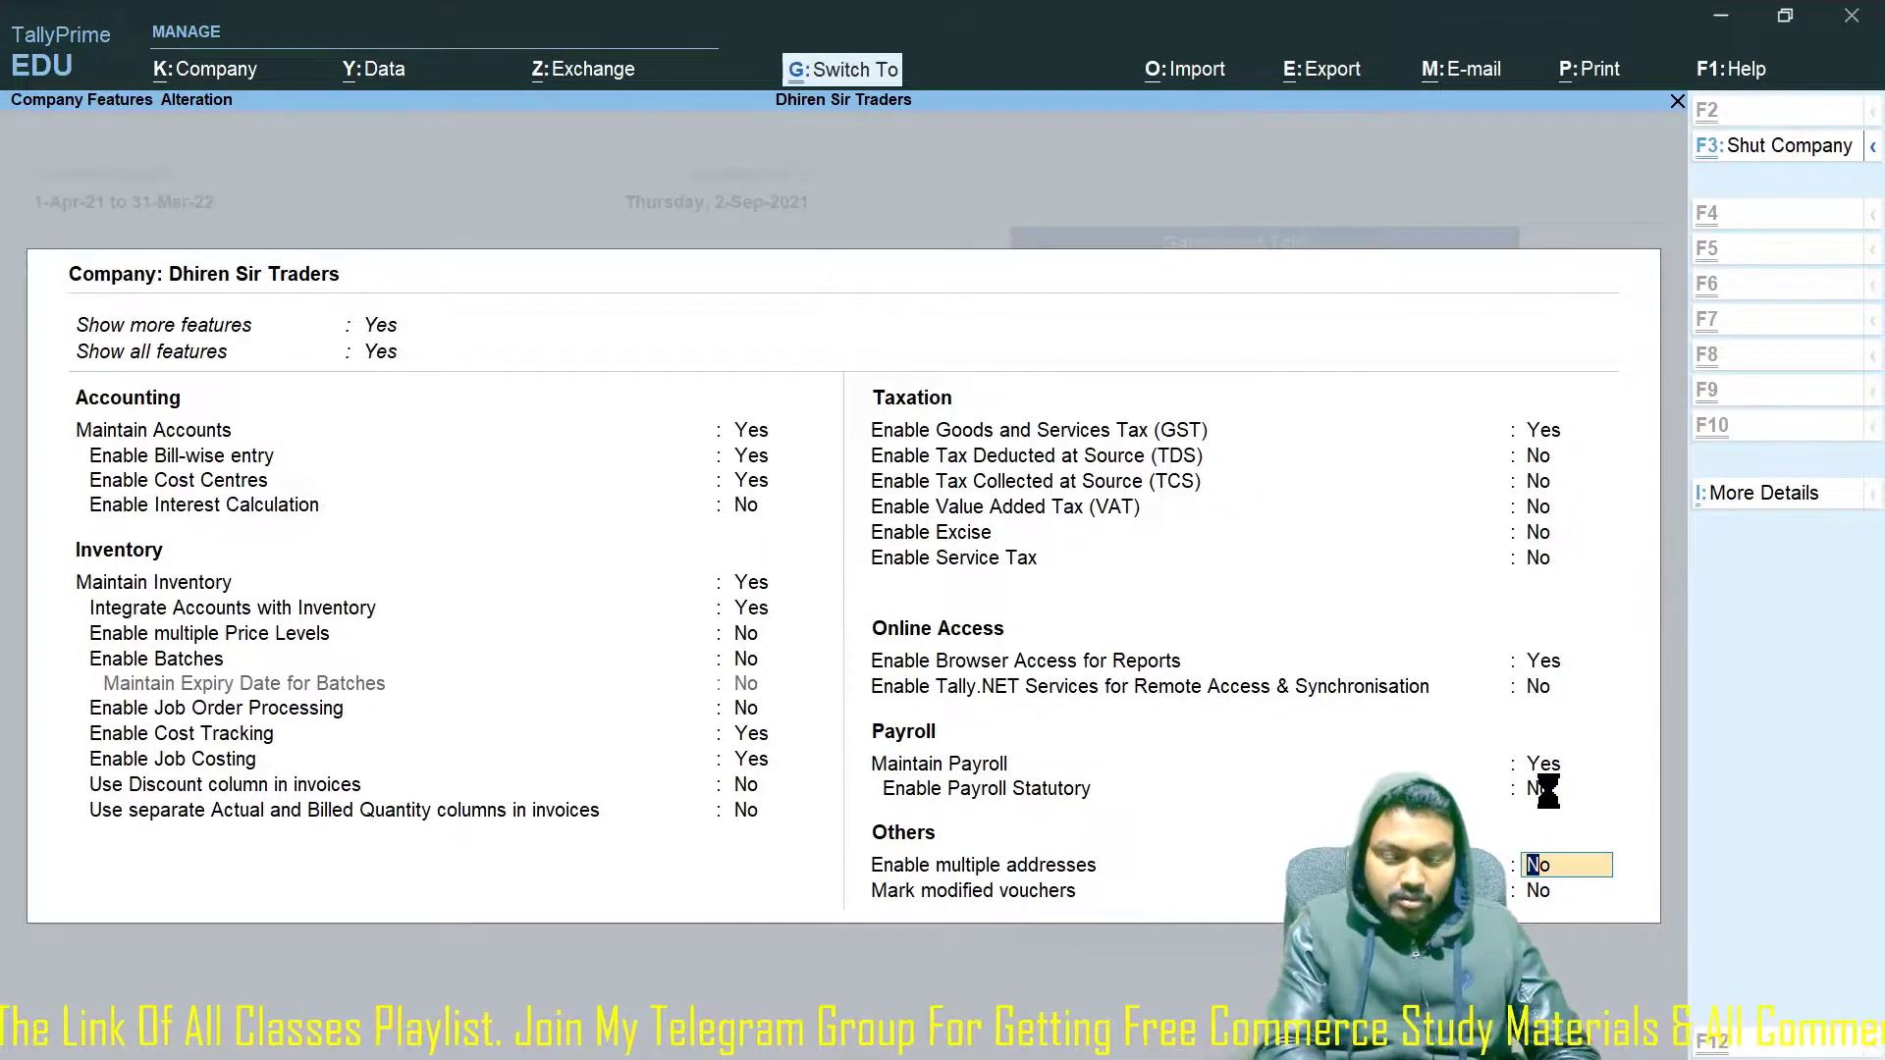
{"action": "key", "text": "ctrl+a"}
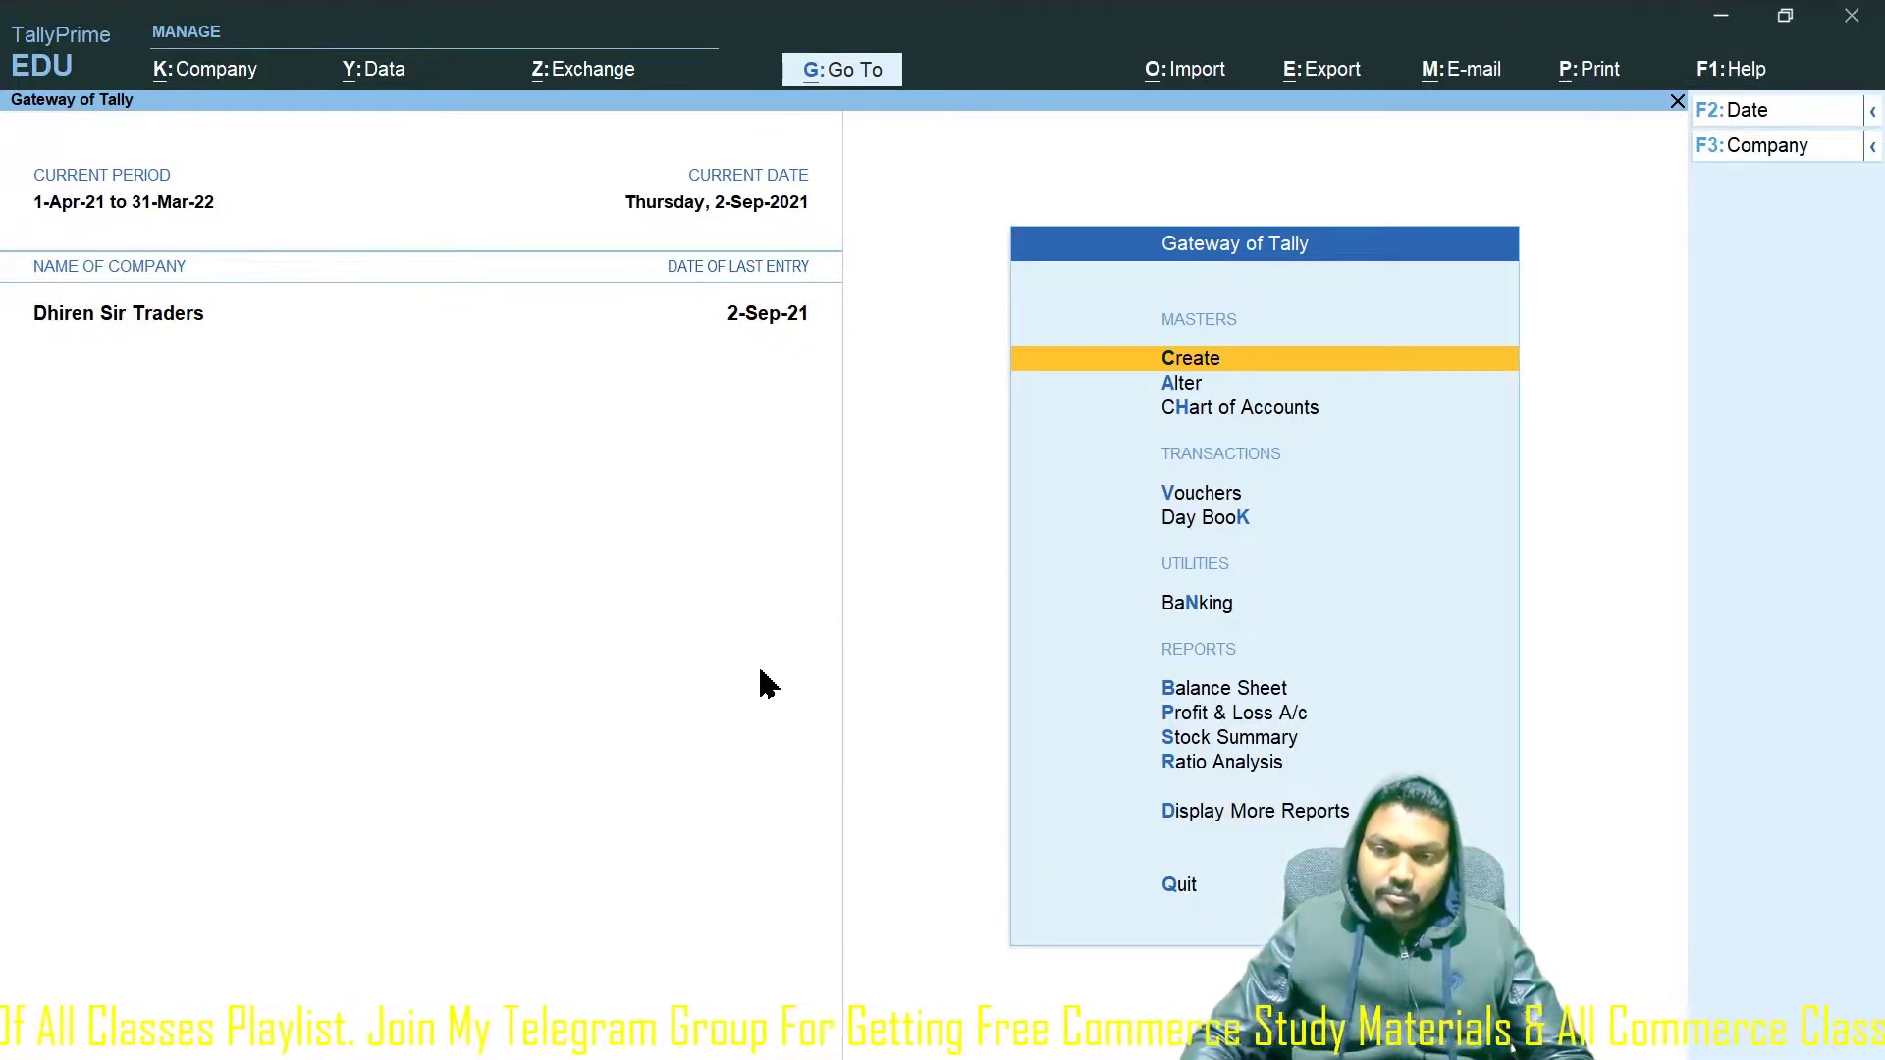
Go to Payroll Masters in the Create list and open the Employee Group form.
{"action": "key", "text": "Return"}
{"action": "key", "text": "Down"}
{"action": "key", "text": "Down"}
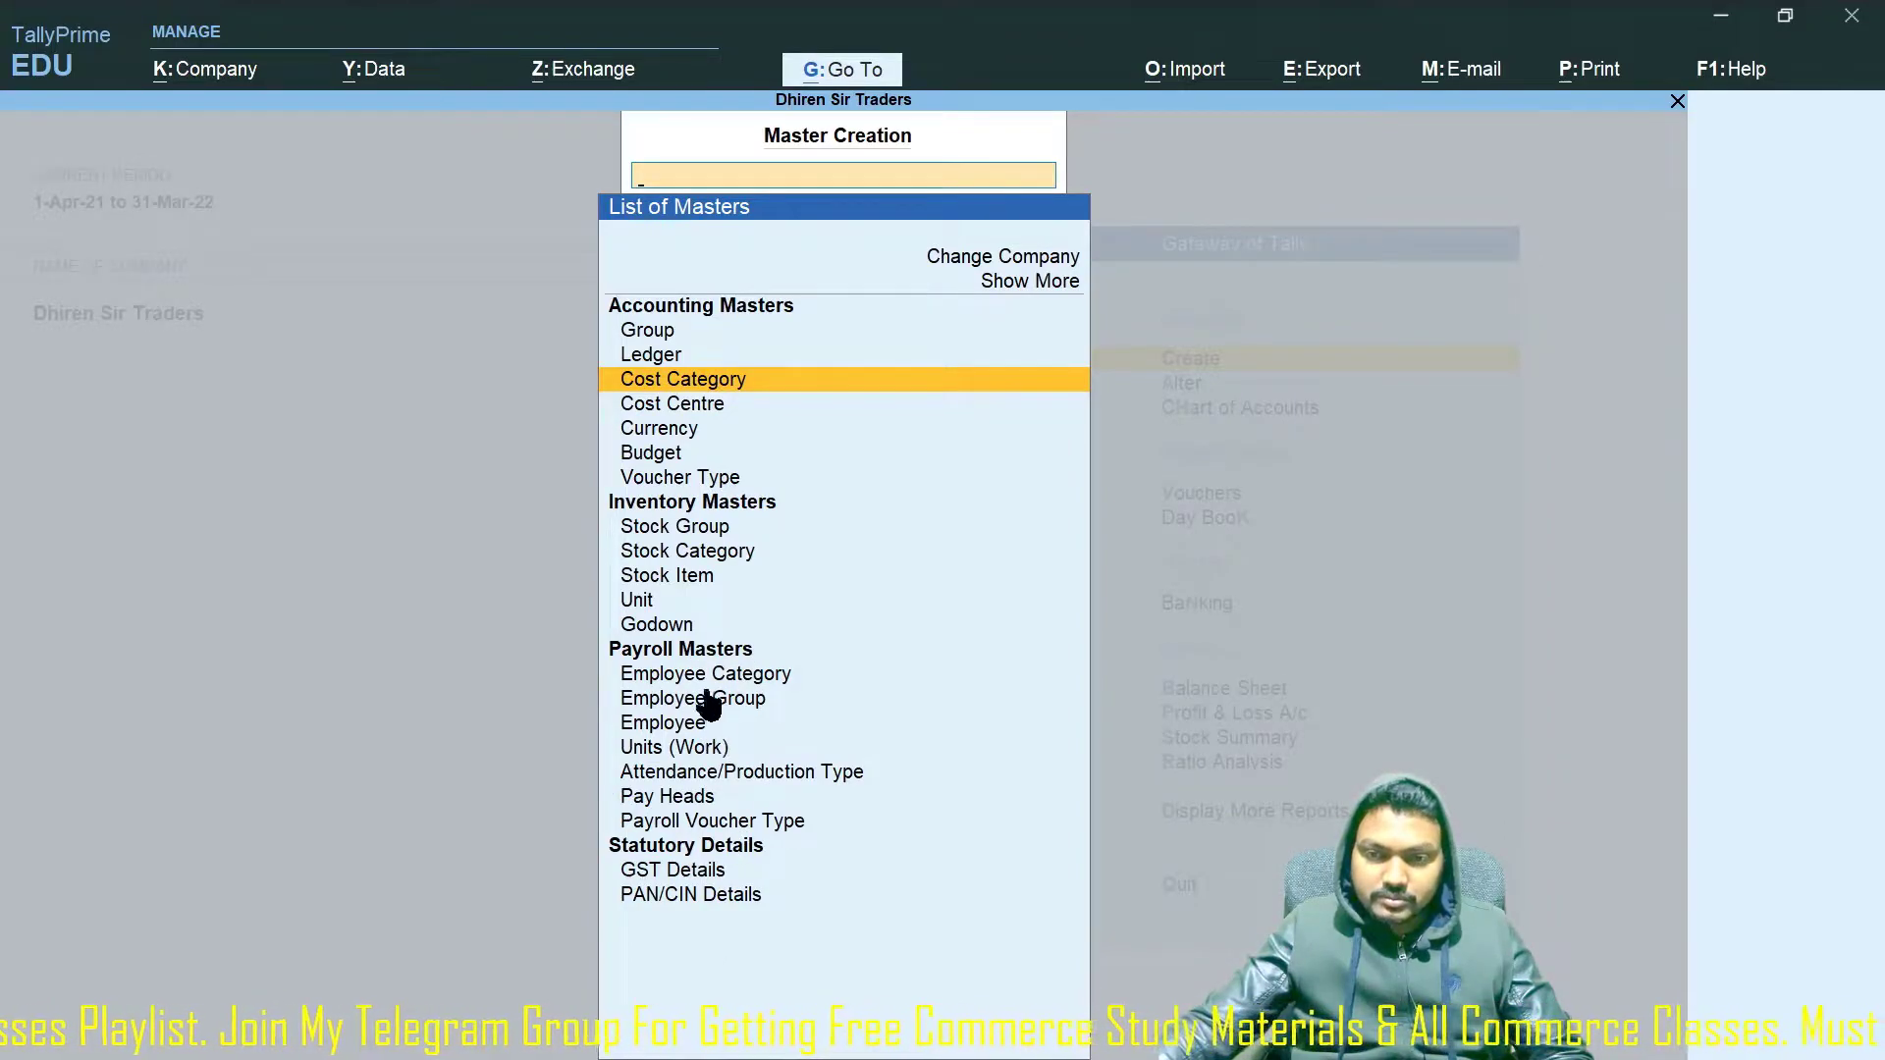
{"action": "left_click", "coordinate": [762, 703]}
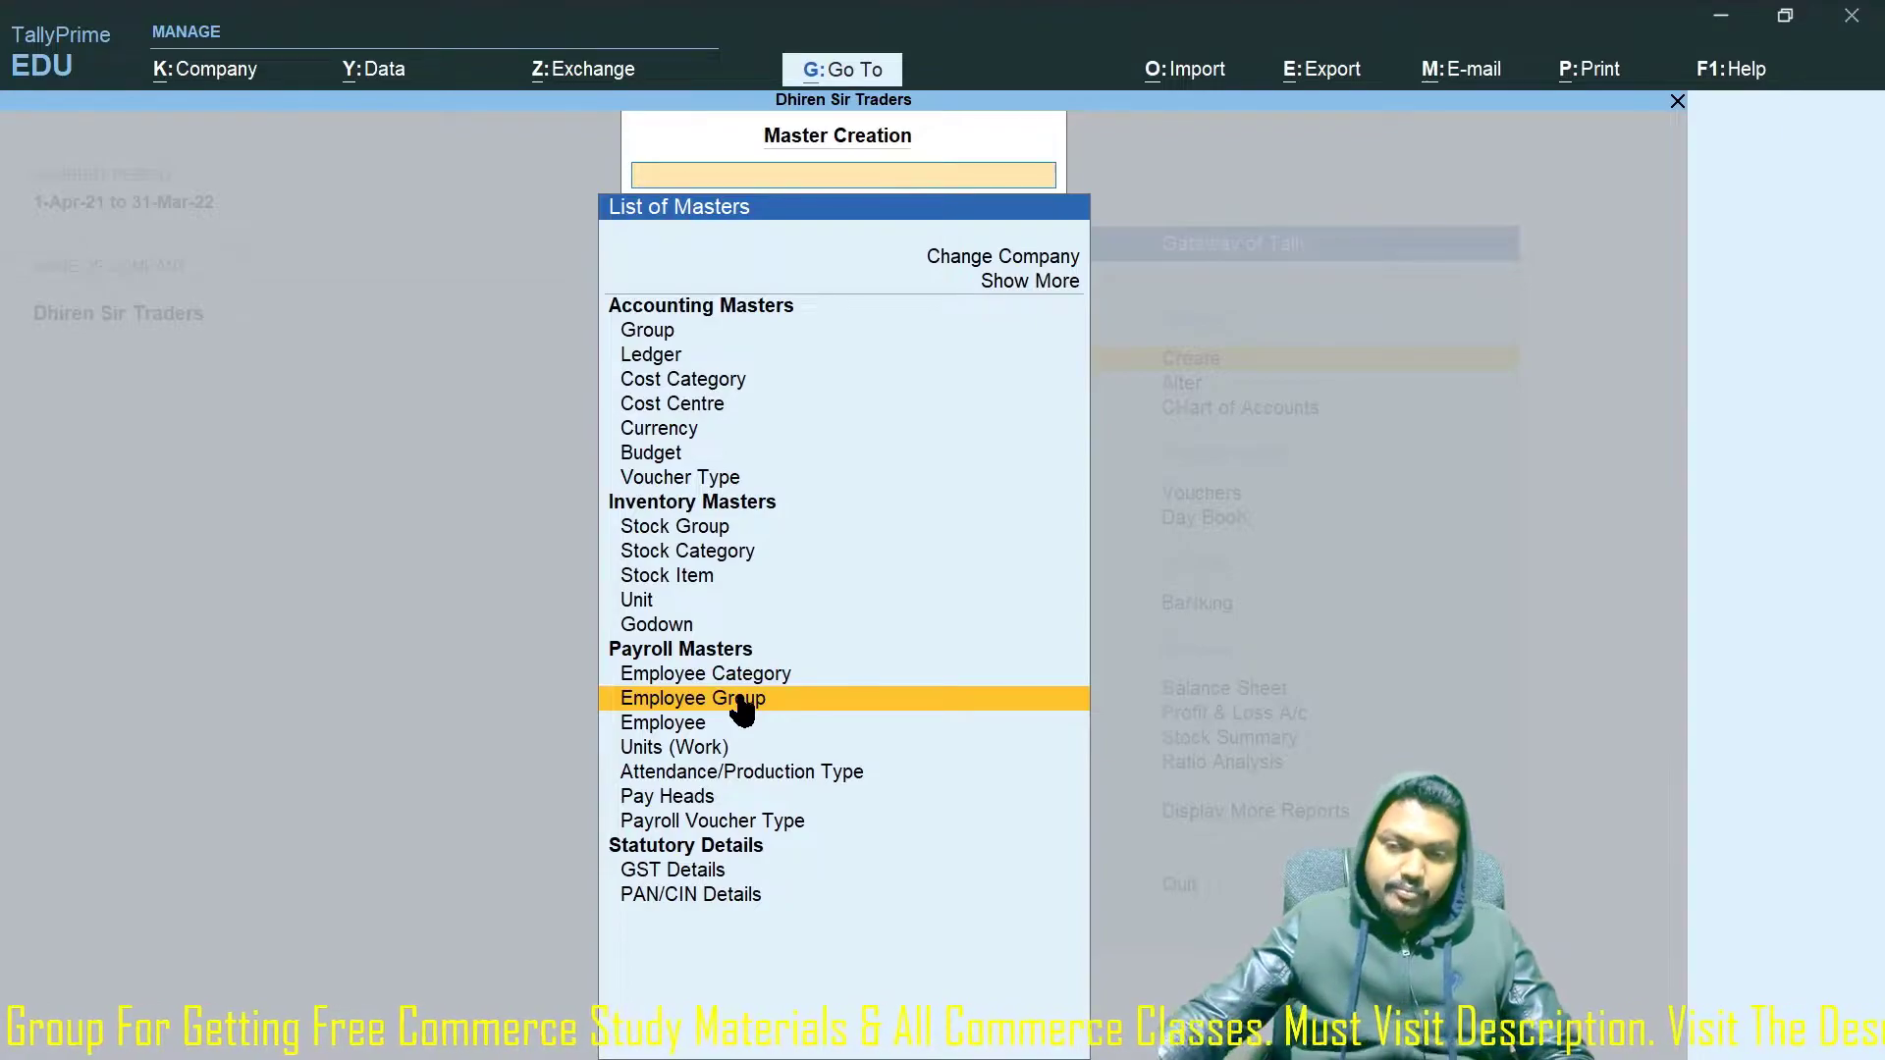
{"action": "key", "text": "Escape"}
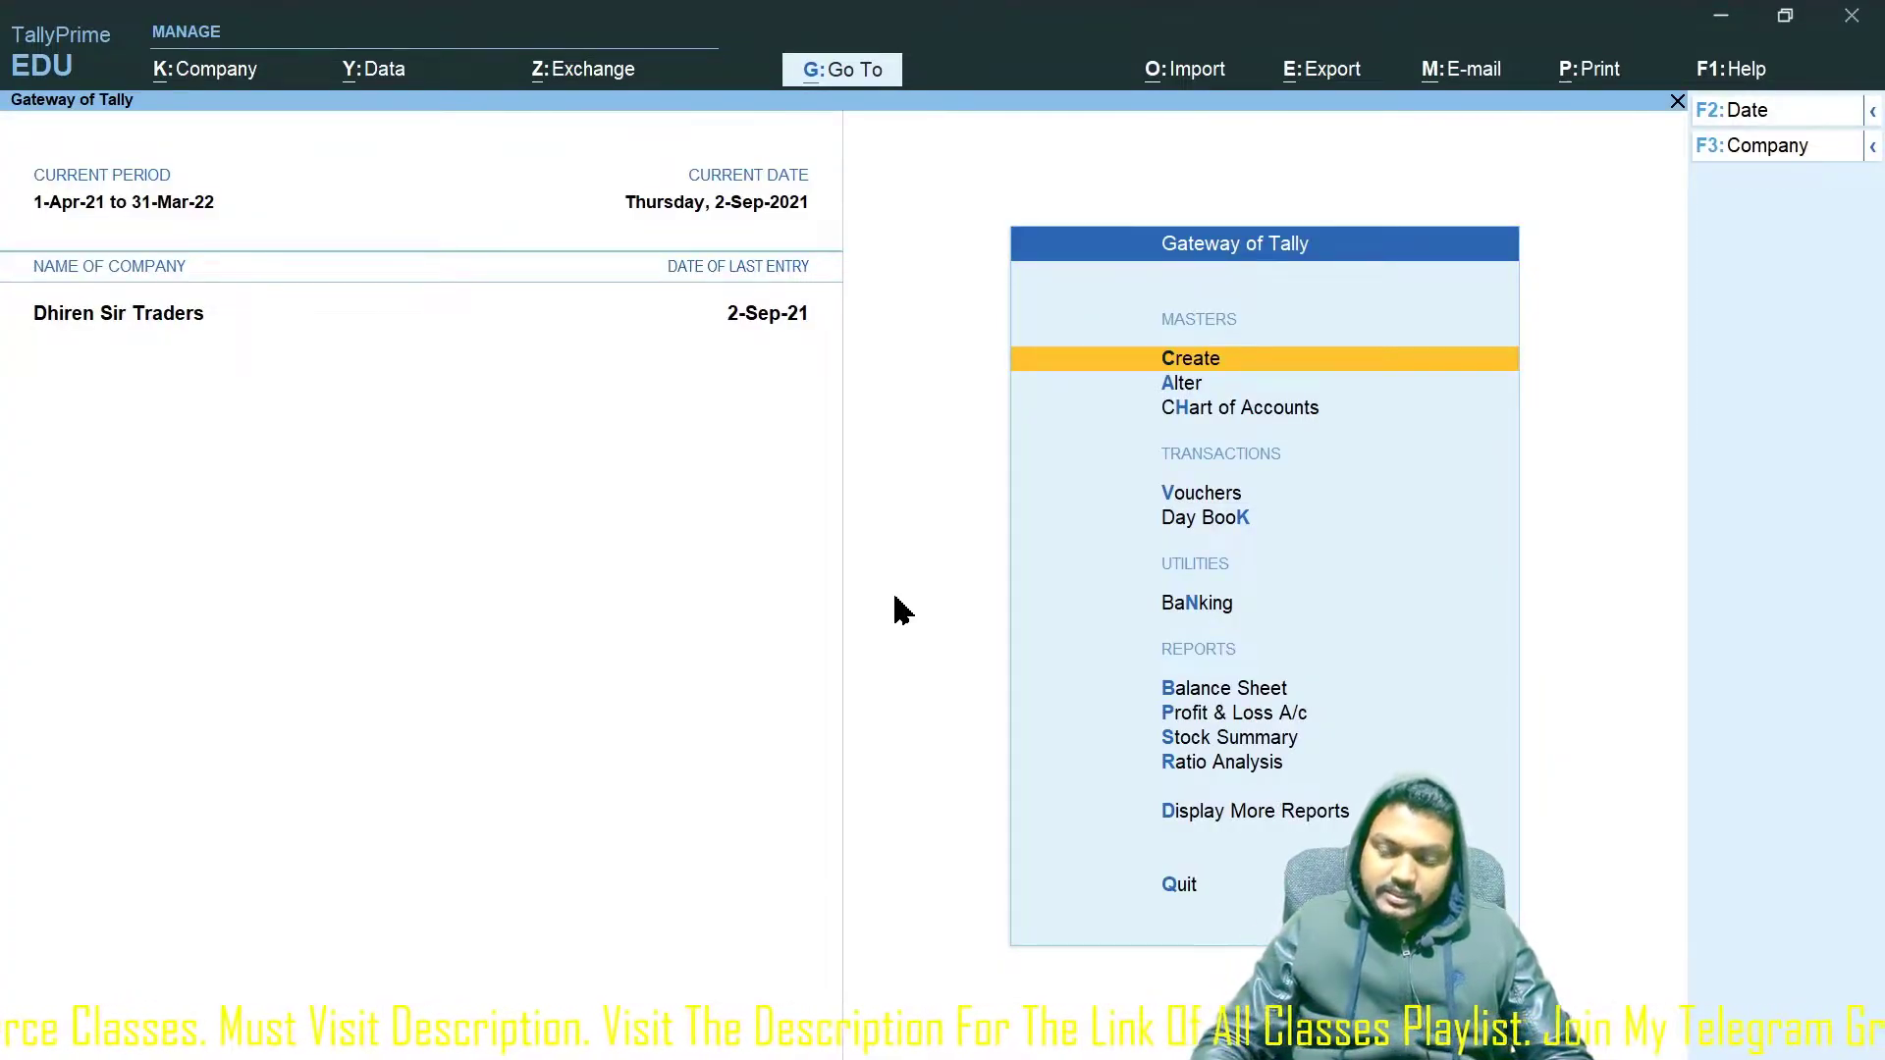
{"action": "key", "text": "Return"}
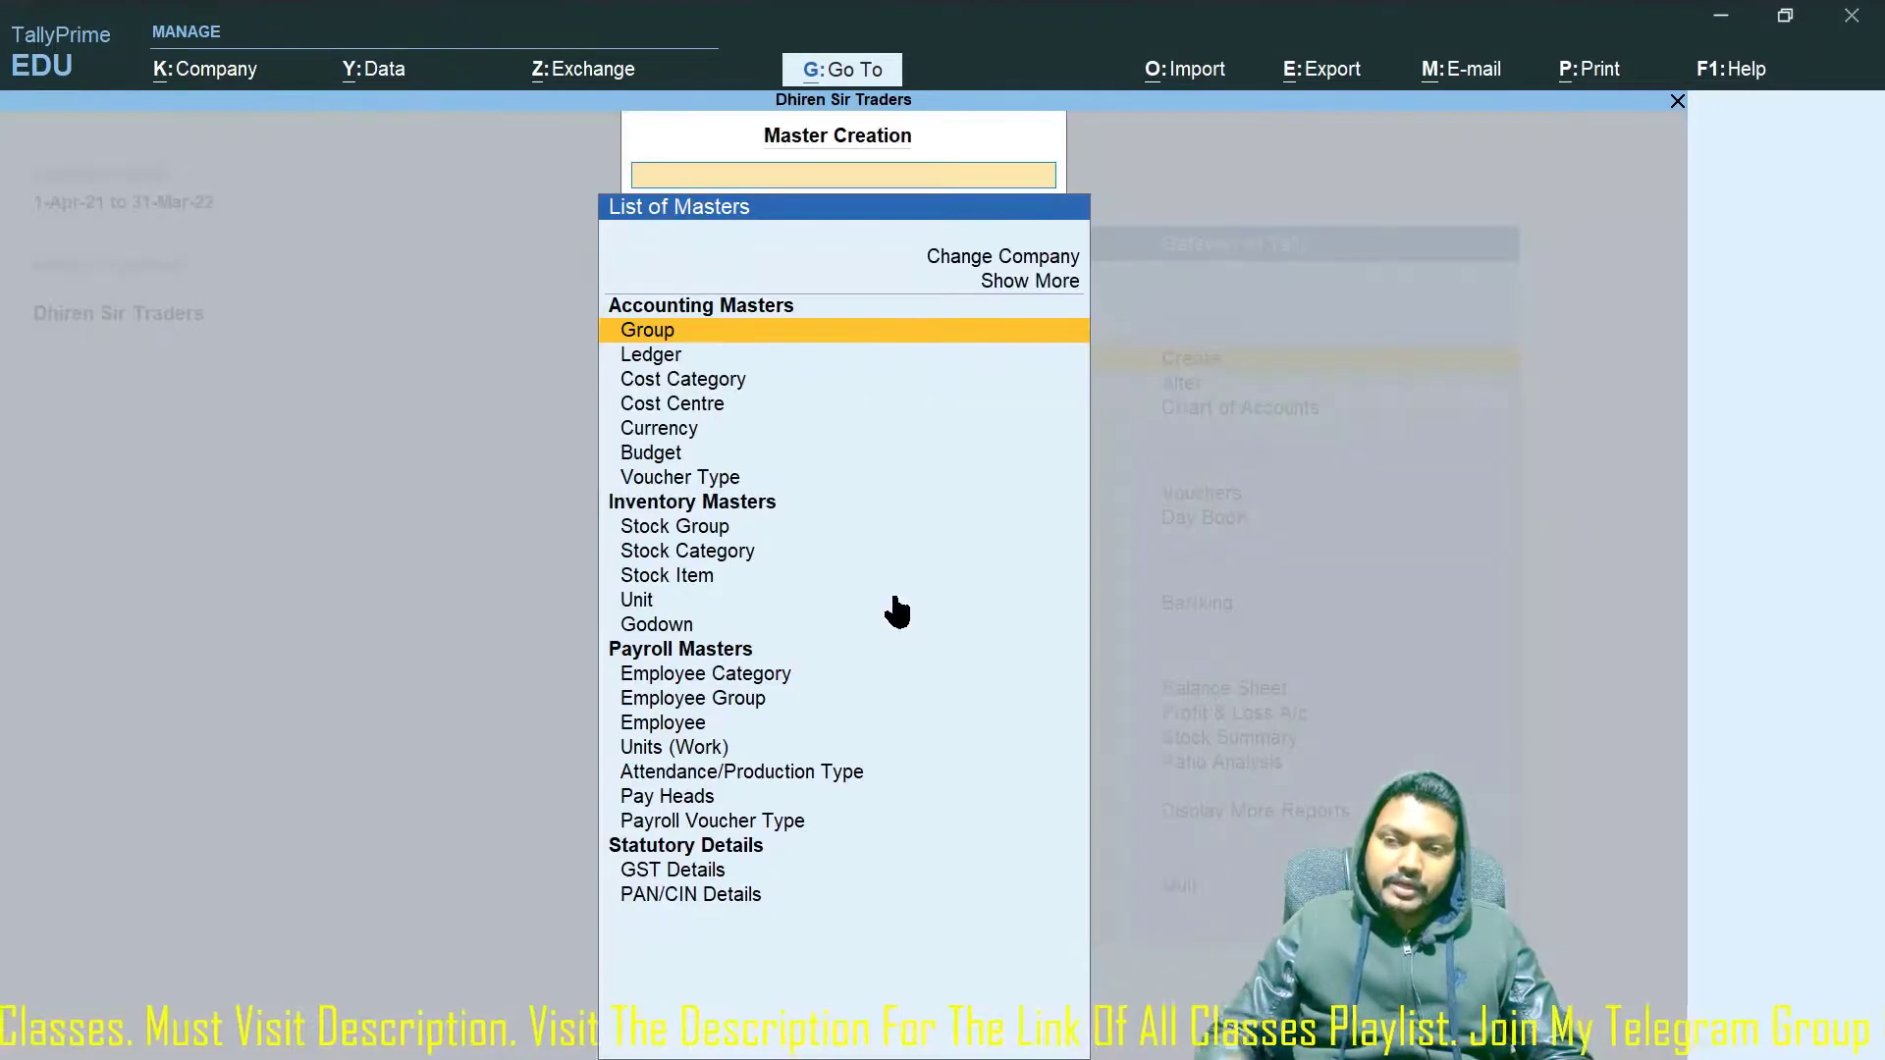
{"action": "left_click", "coordinate": [623, 656]}
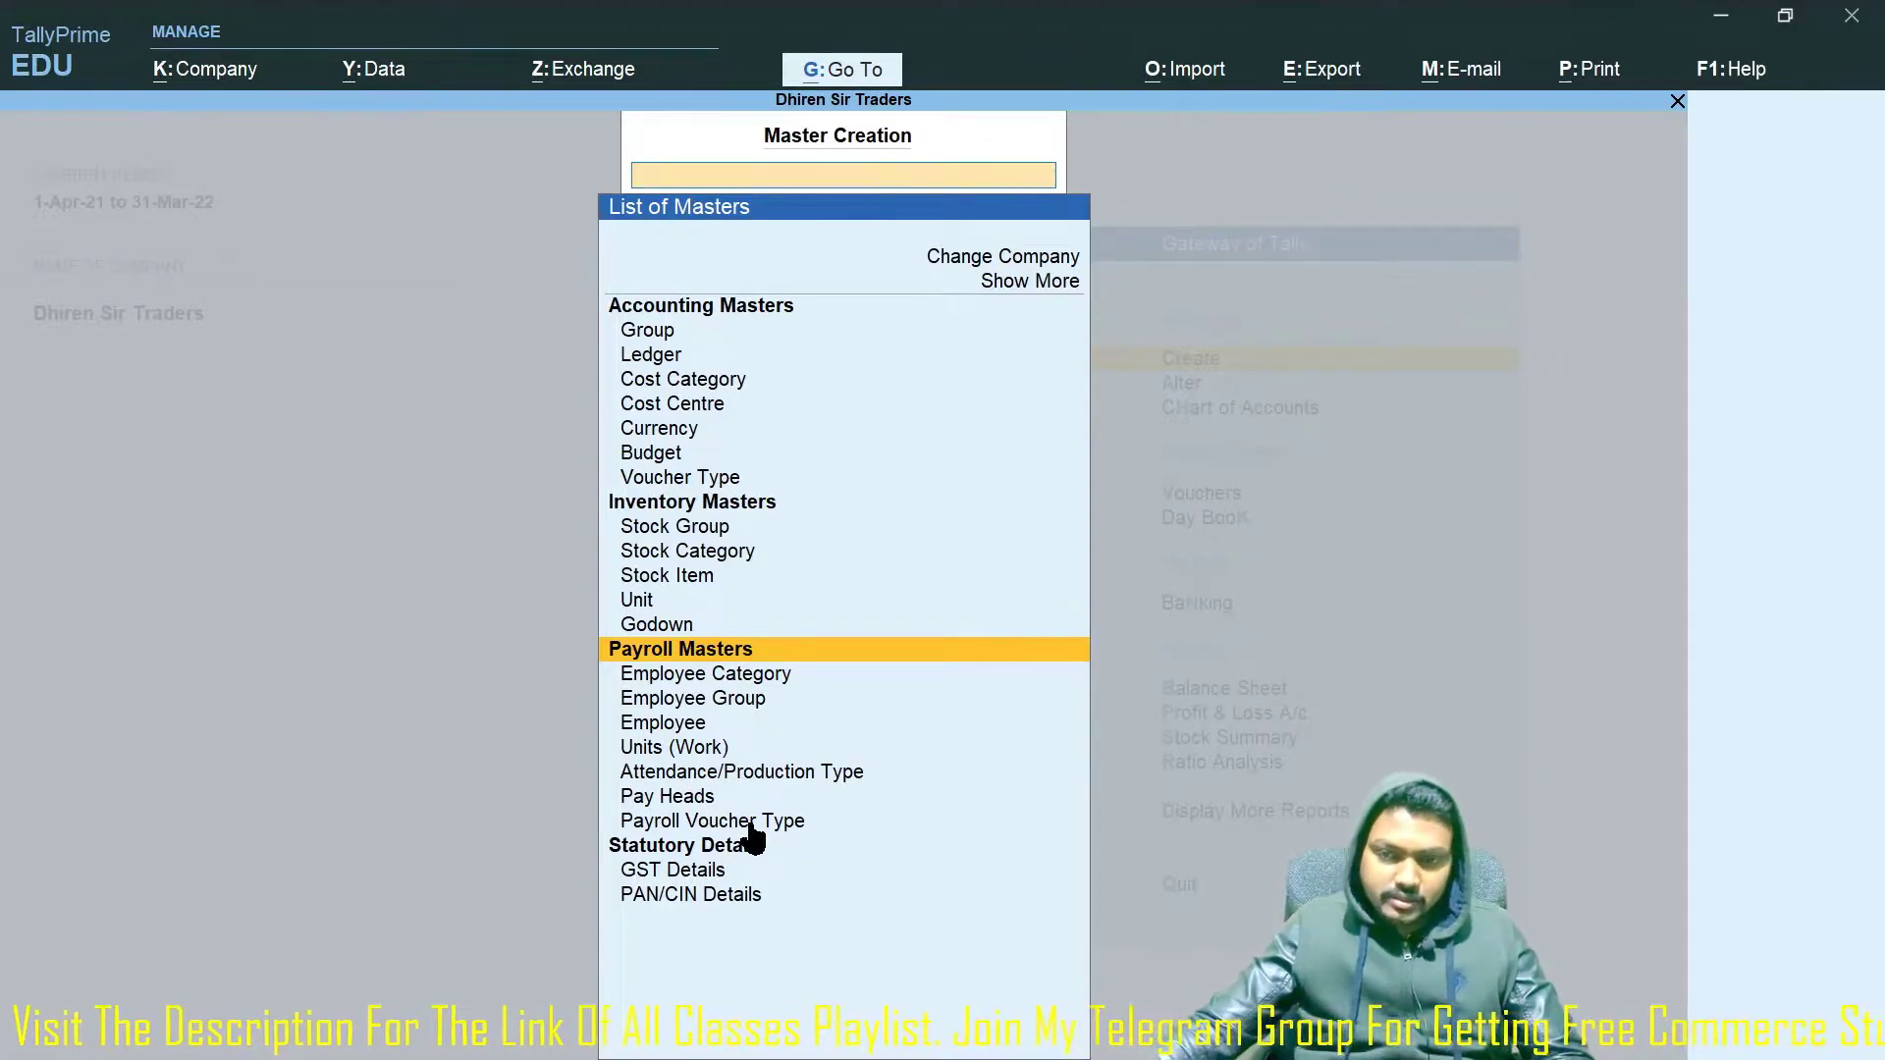
{"action": "key", "text": "Down"}
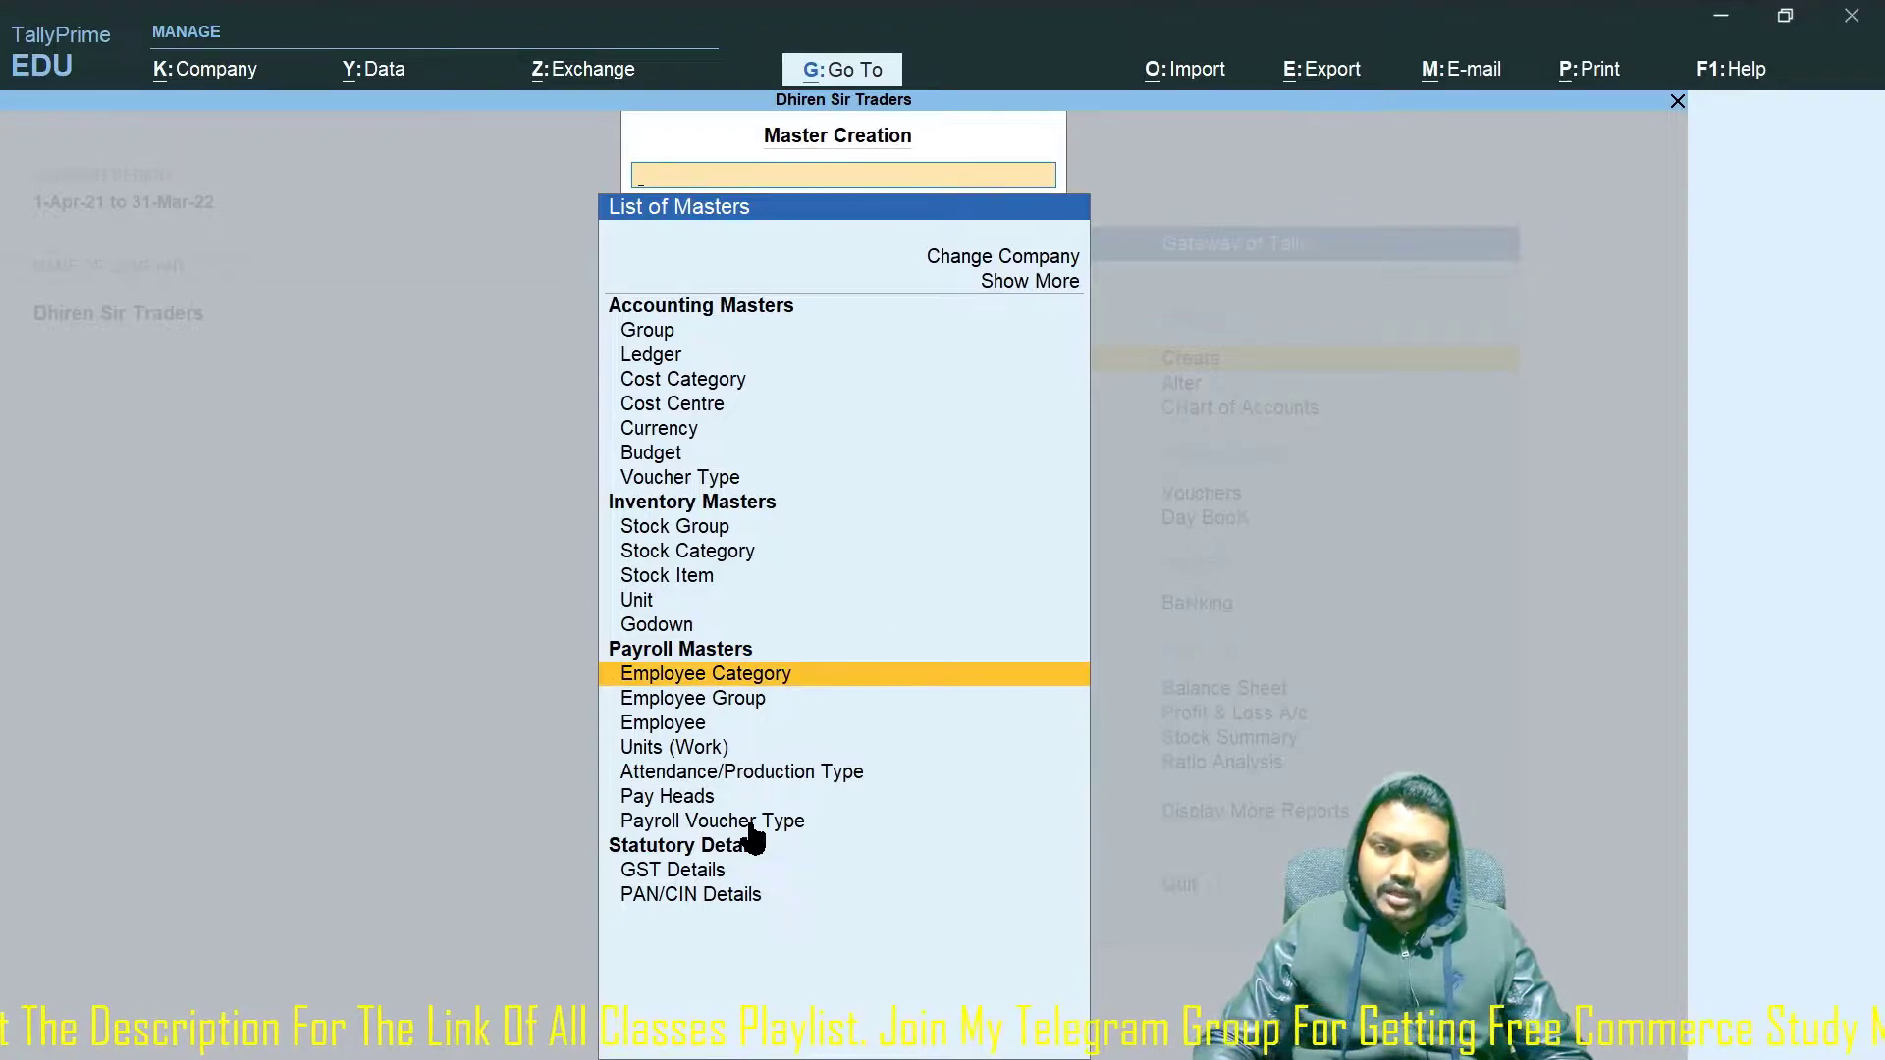
{"action": "key", "text": "Down"}
{"action": "key", "text": "Return"}
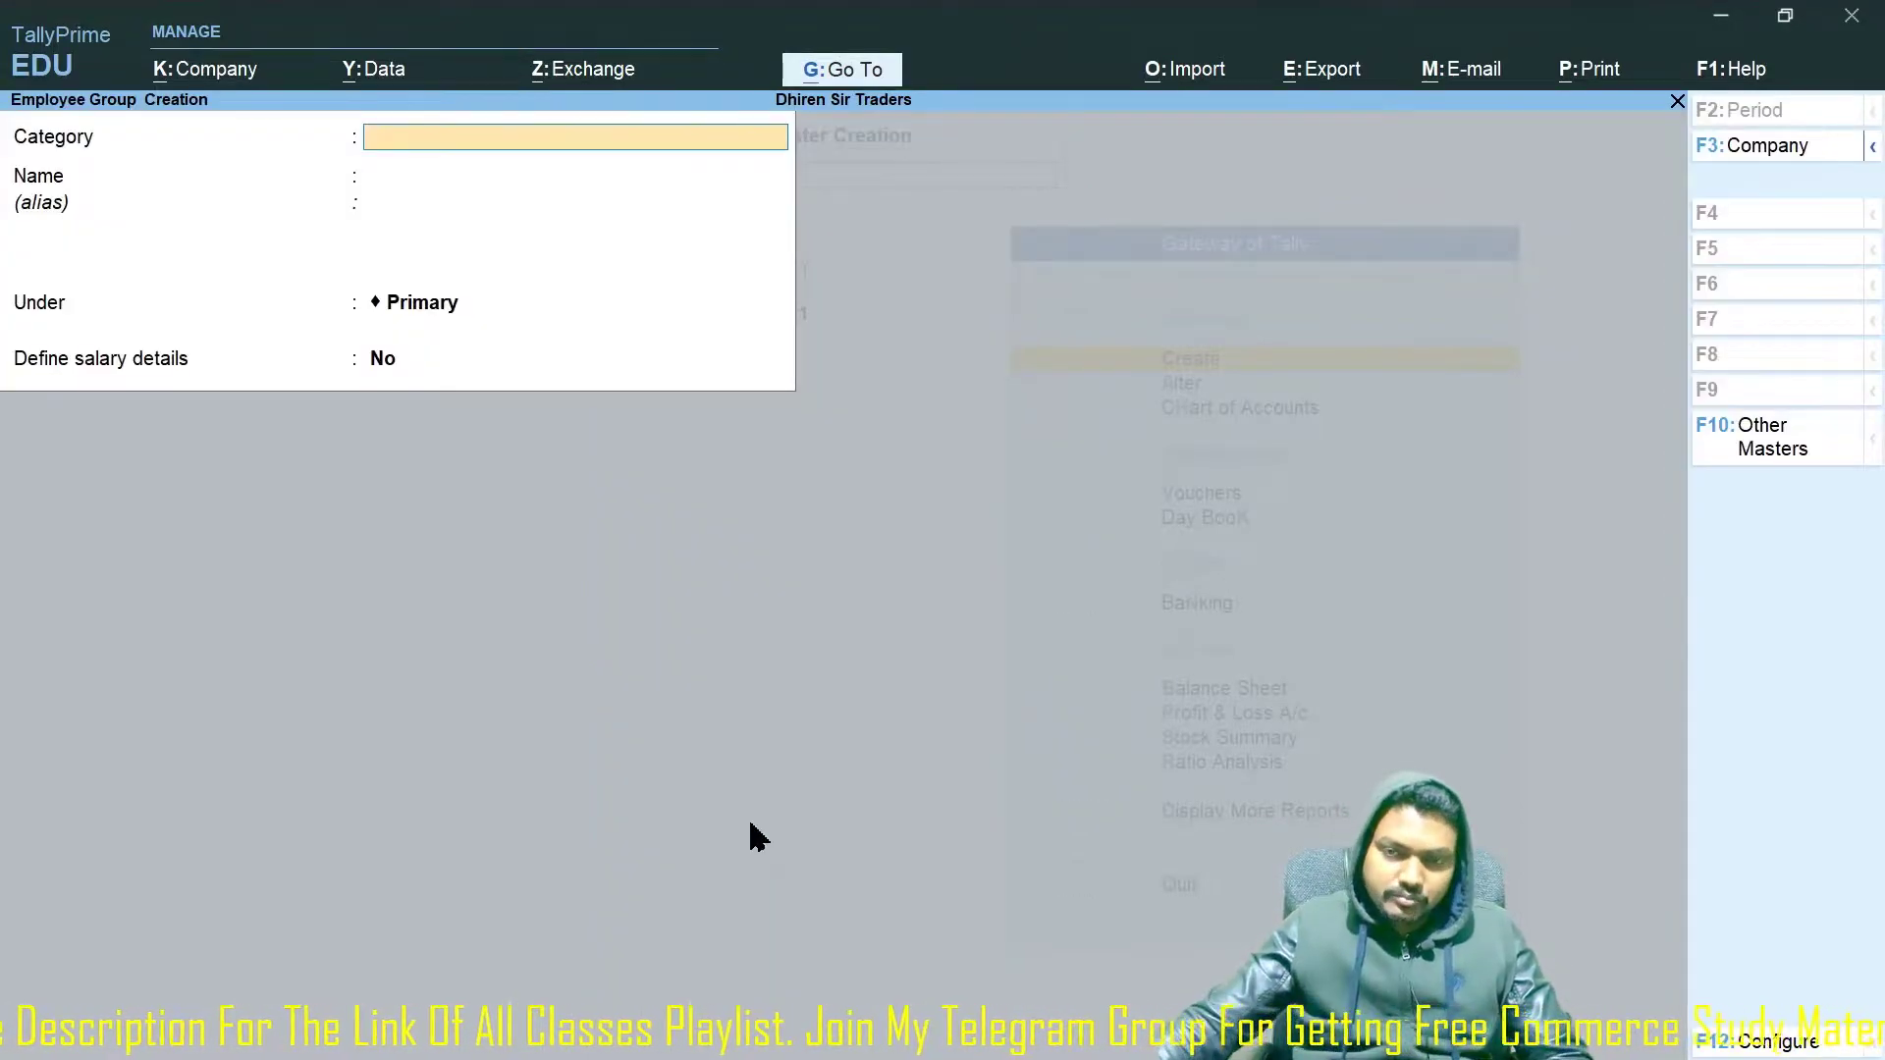
Create the 'Functional Managers' employee category from the group form's Category field.
{"action": "key", "text": "Escape"}
{"action": "key", "text": "y"}
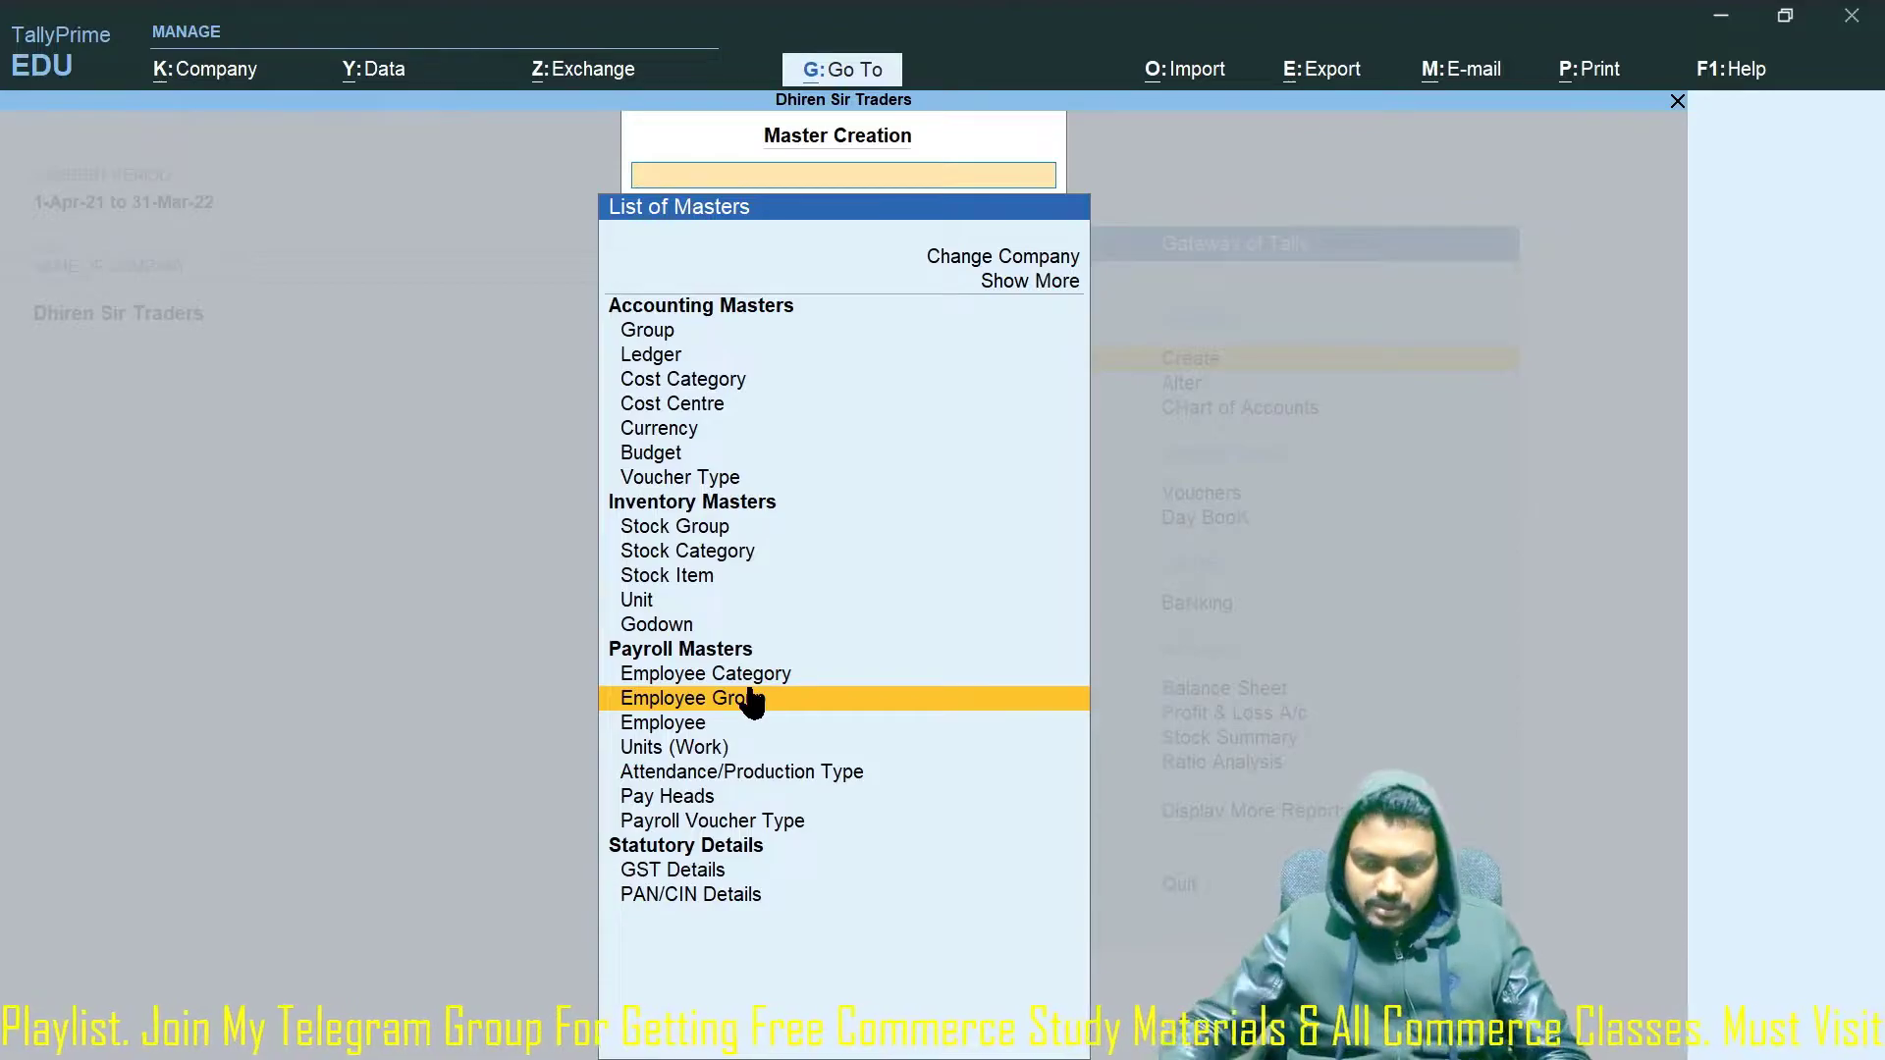
{"action": "left_click", "coordinate": [753, 700]}
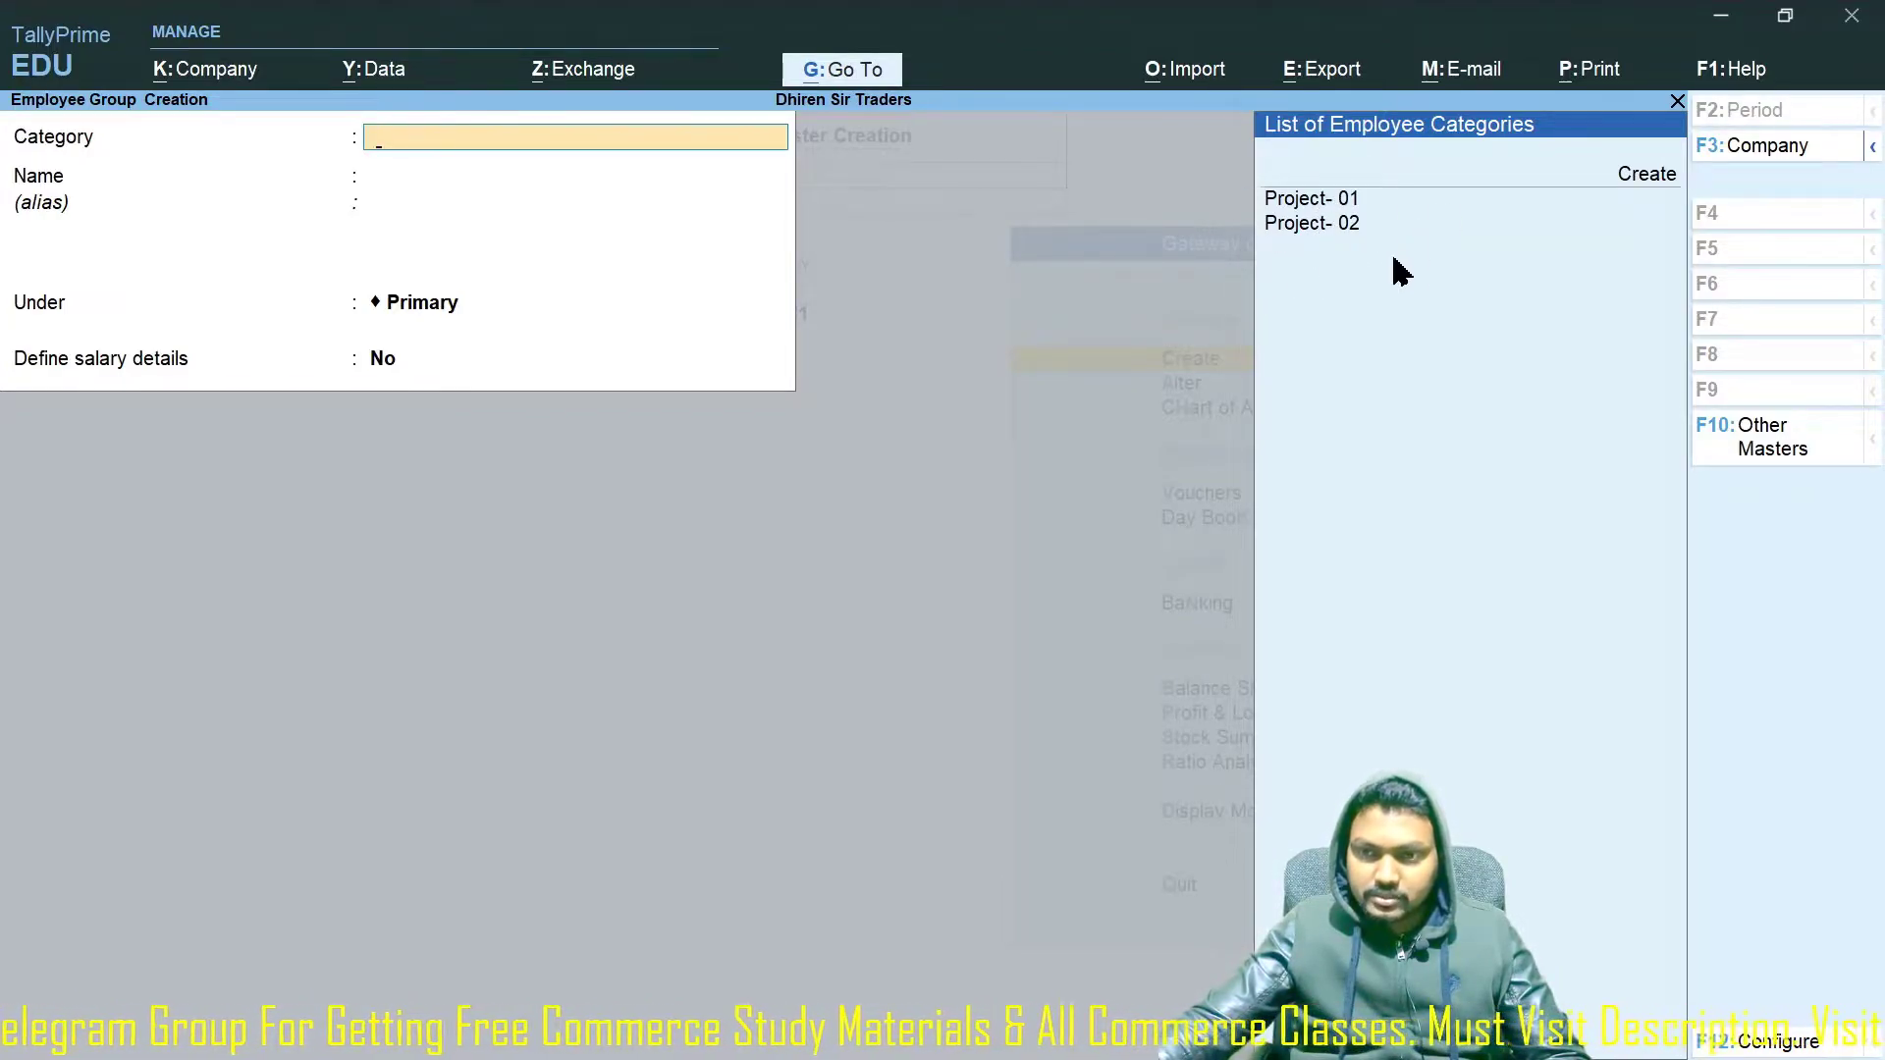
{"action": "left_click", "coordinate": [1641, 177]}
{"action": "key", "text": "Return"}
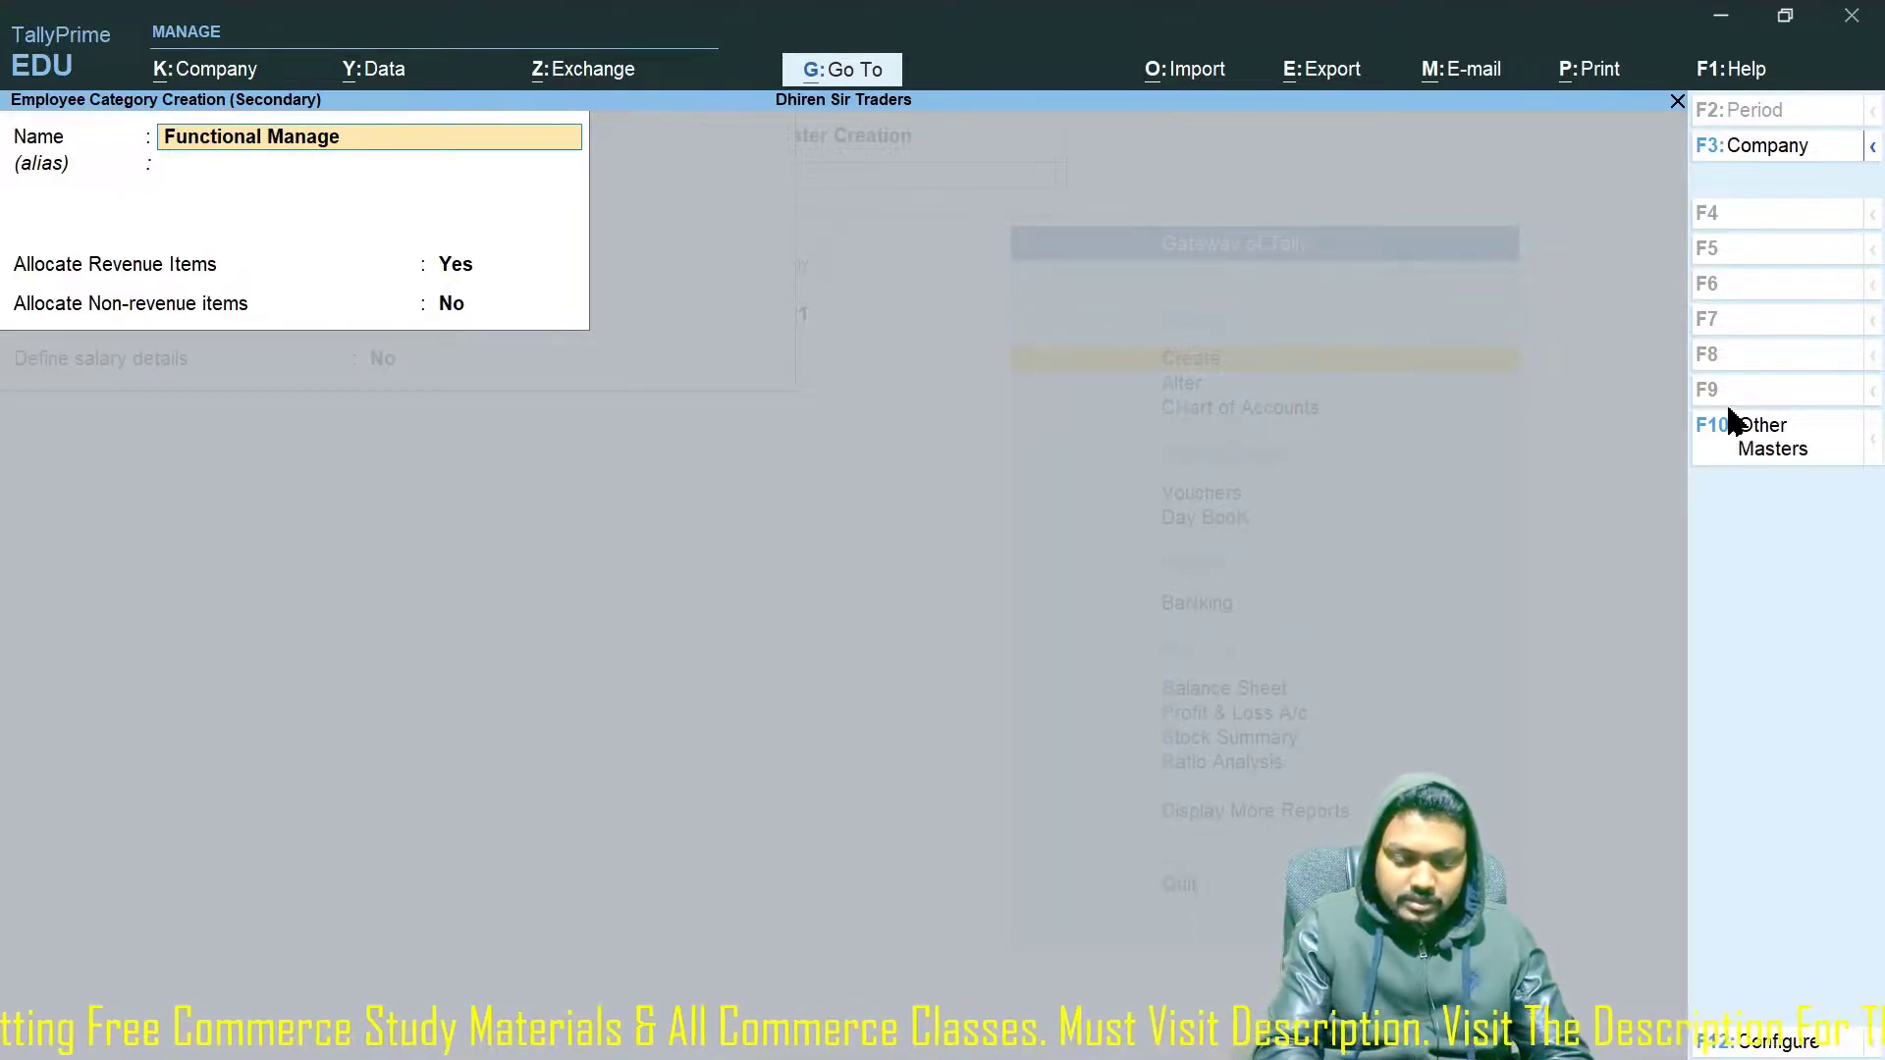
{"action": "key", "text": "Return"}
{"action": "key", "text": "Return"}
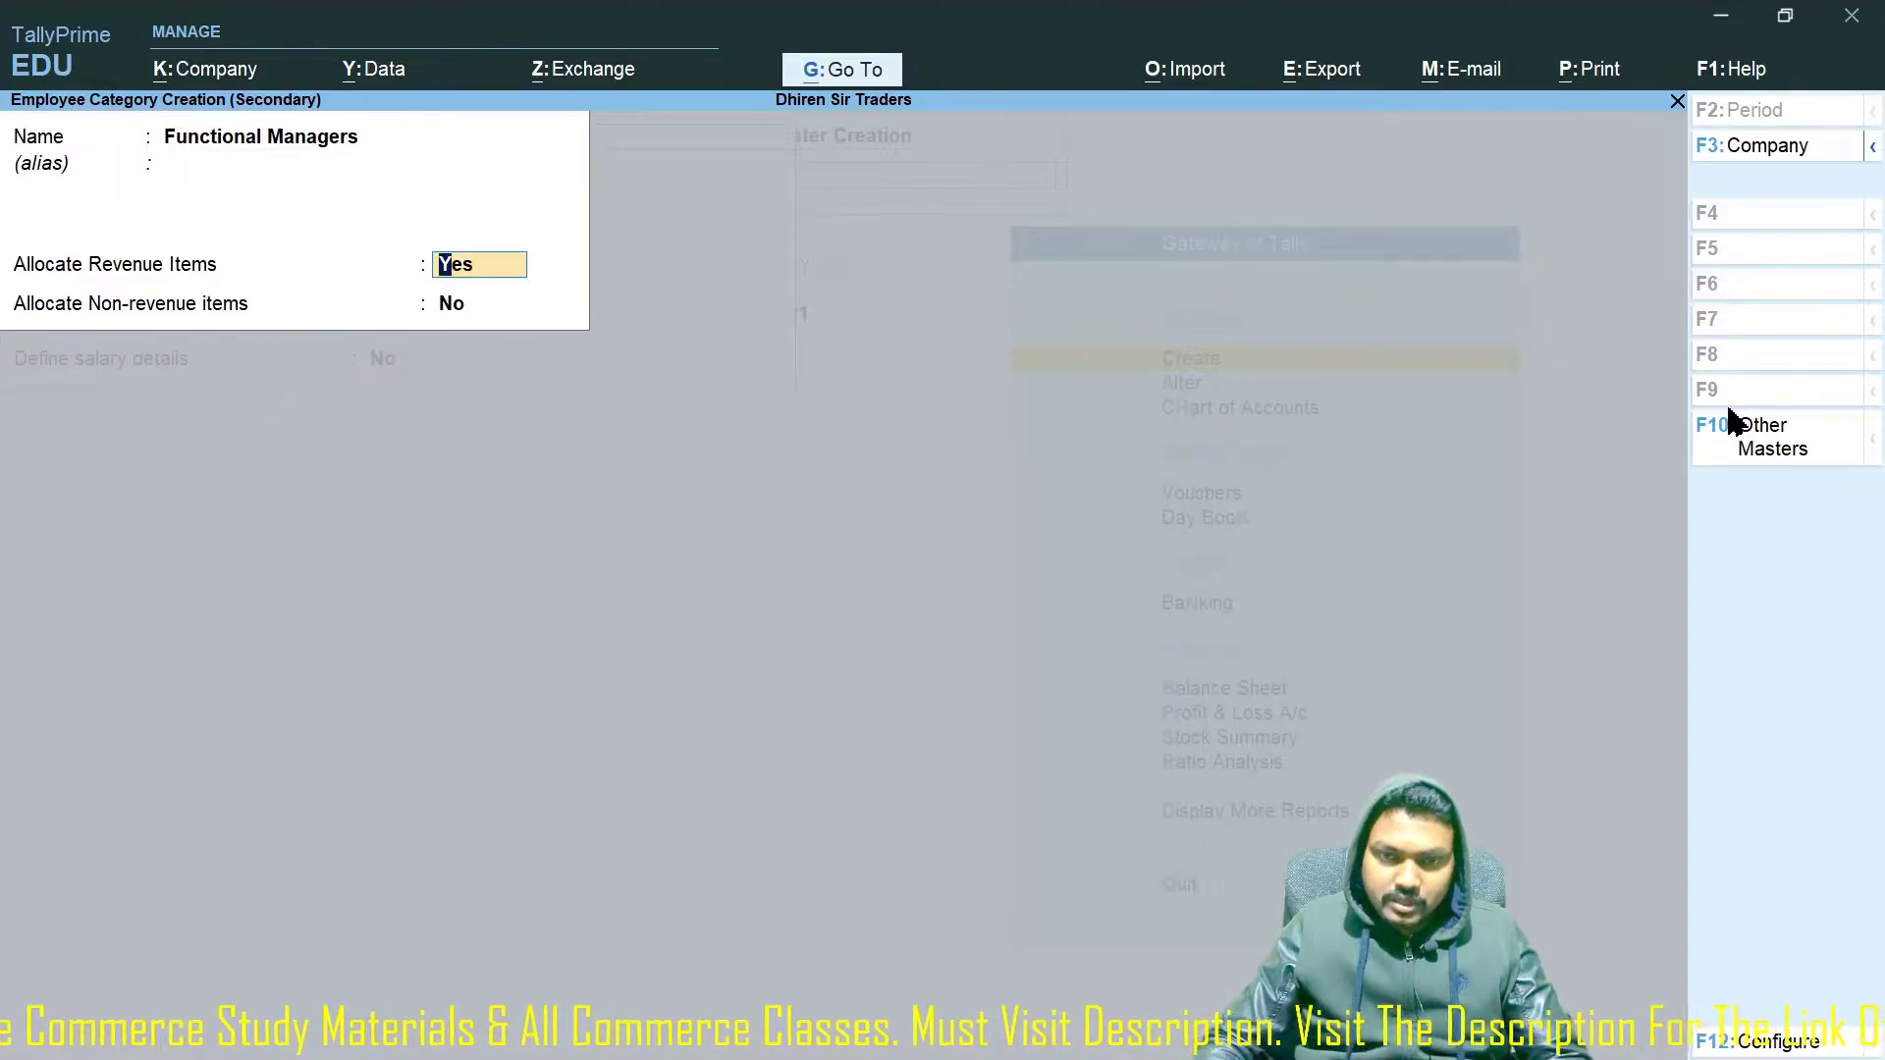
{"action": "key", "text": "ctrl+a"}
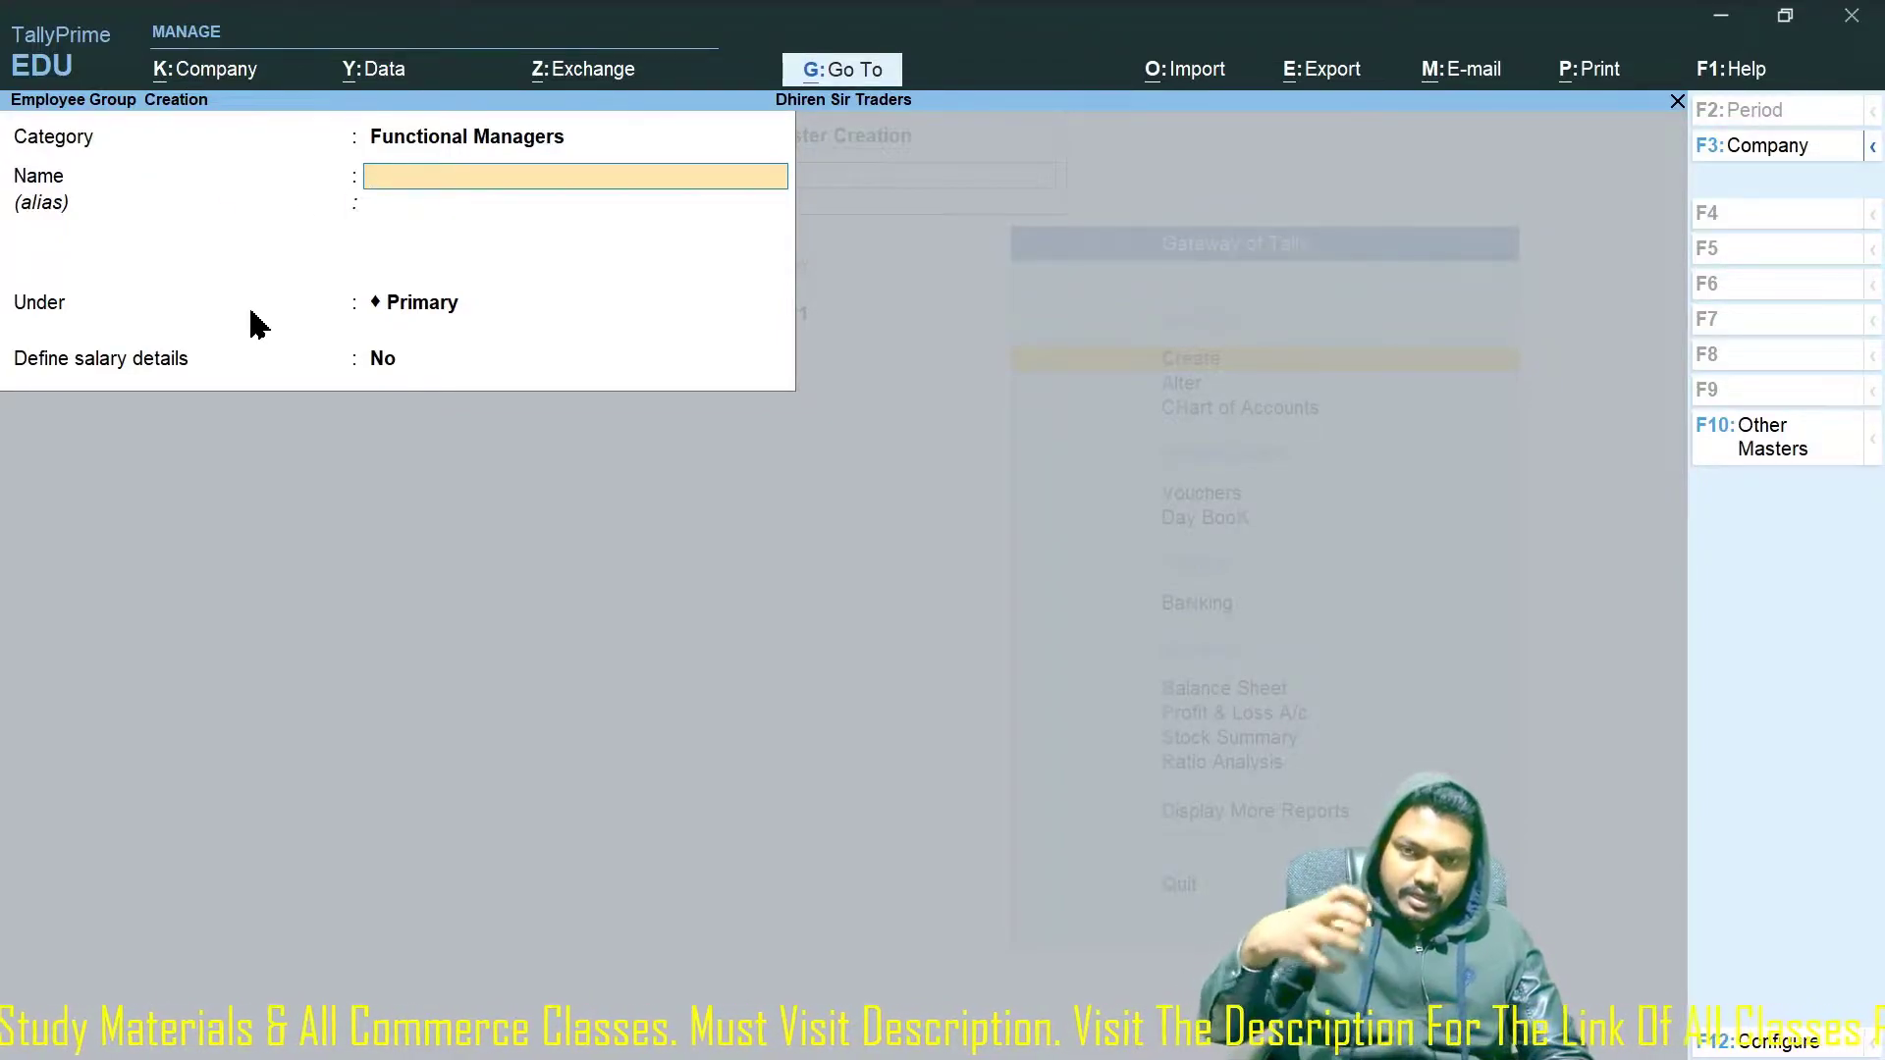
Create the 'Marketing Dept' employee group under Functional Managers.
{"action": "type", "text": "Marketing"}
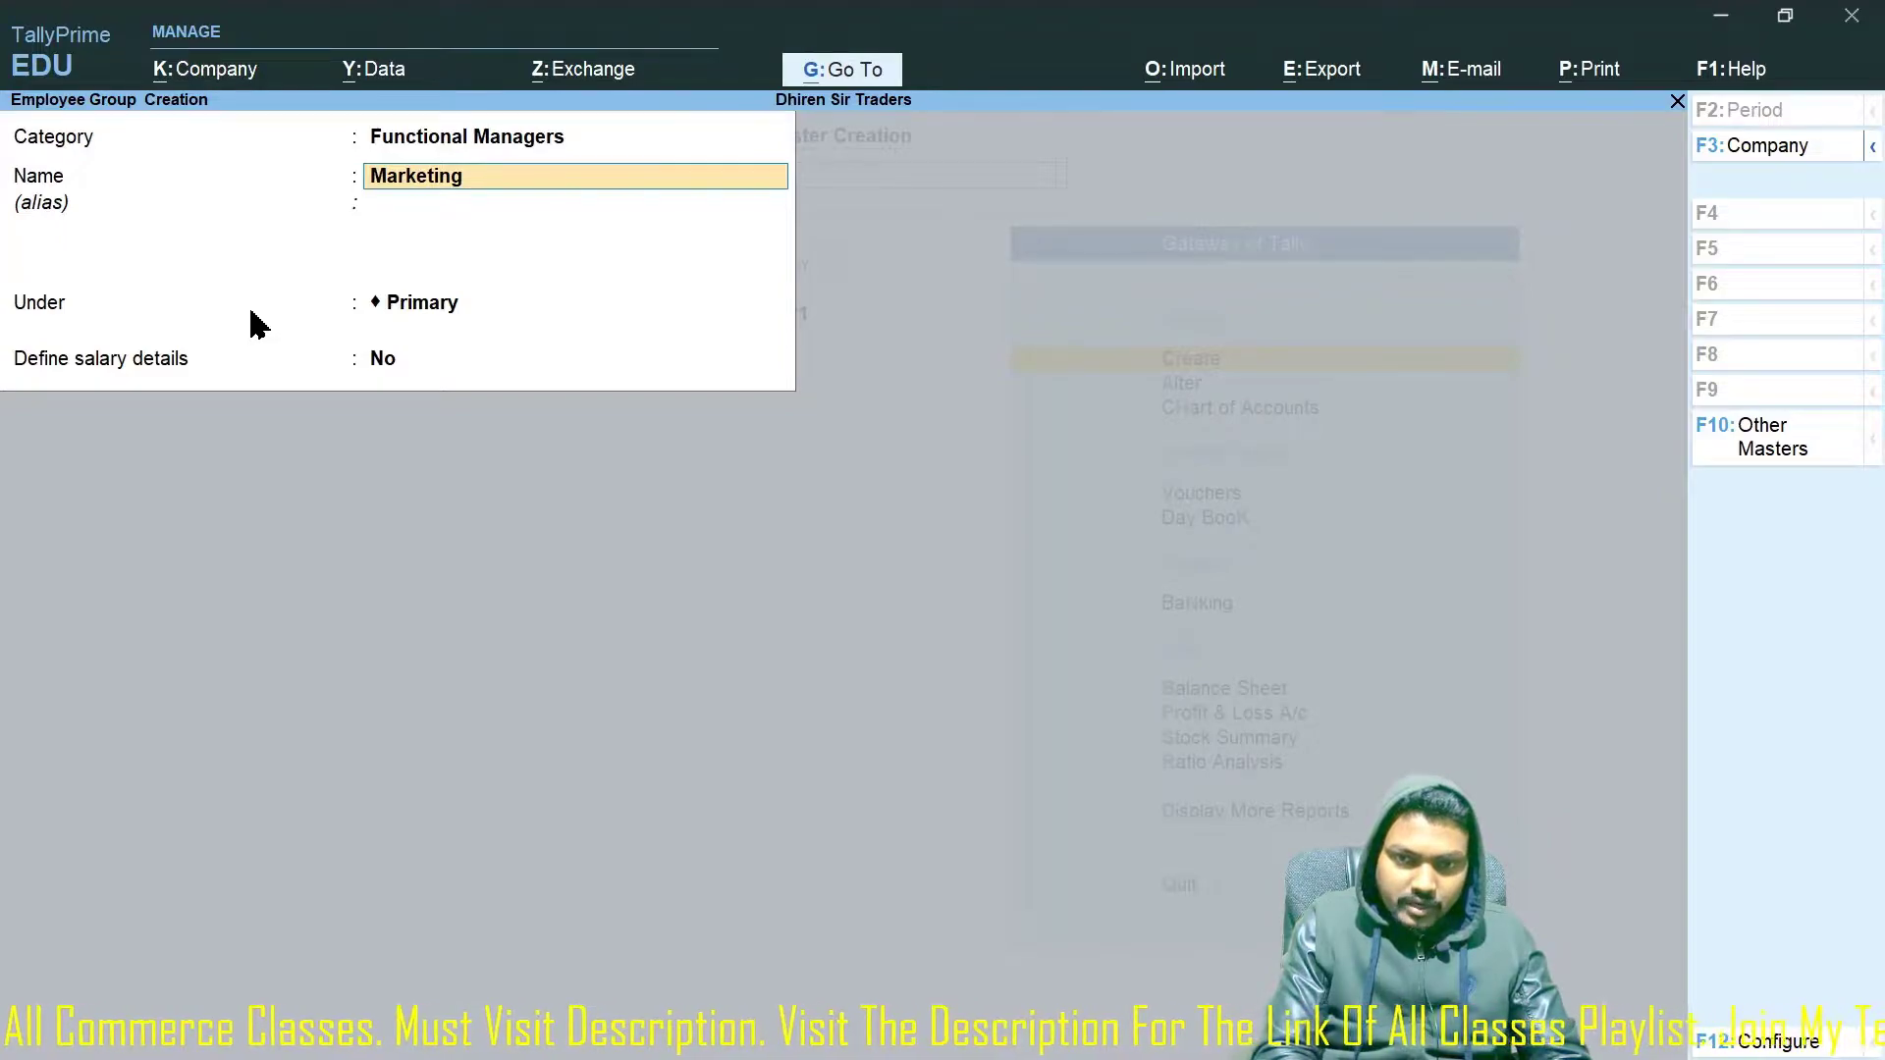
{"action": "type", "text": " Dept"}
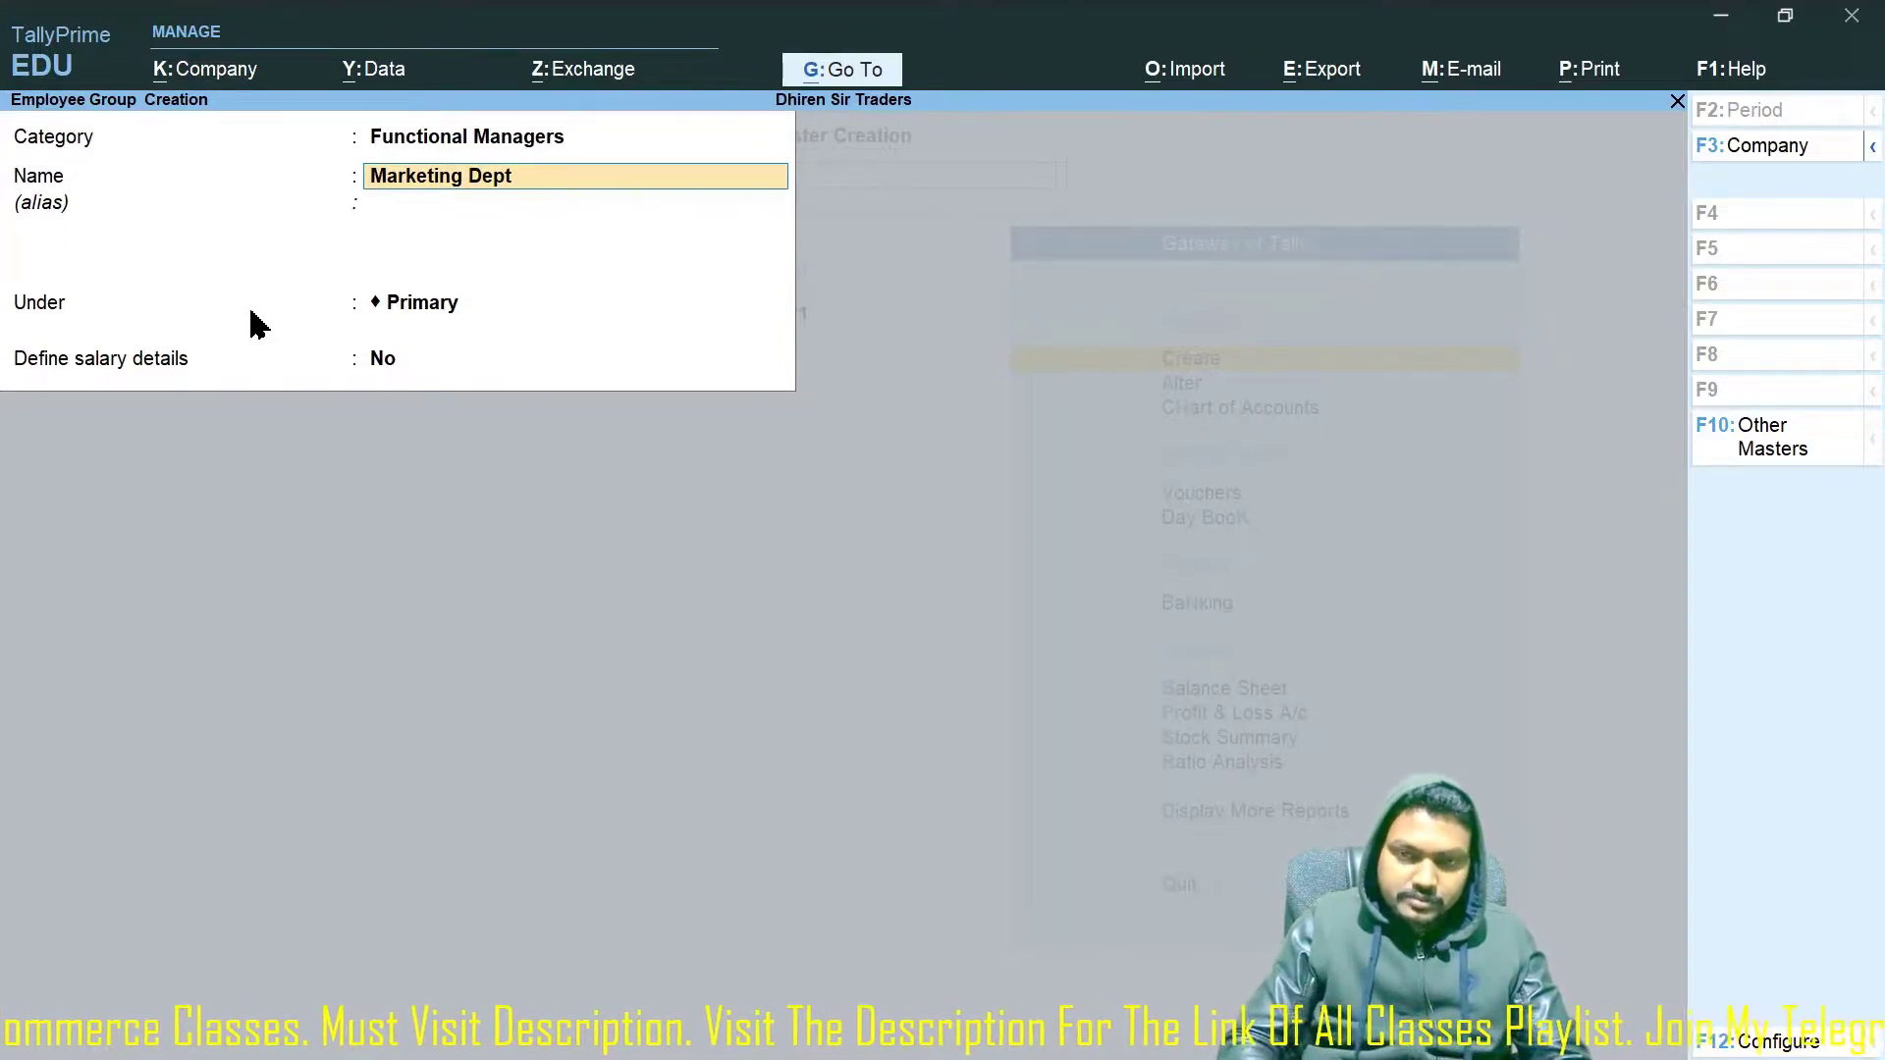
{"action": "key", "text": "Return"}
{"action": "key", "text": "Return"}
{"action": "key", "text": "Return"}
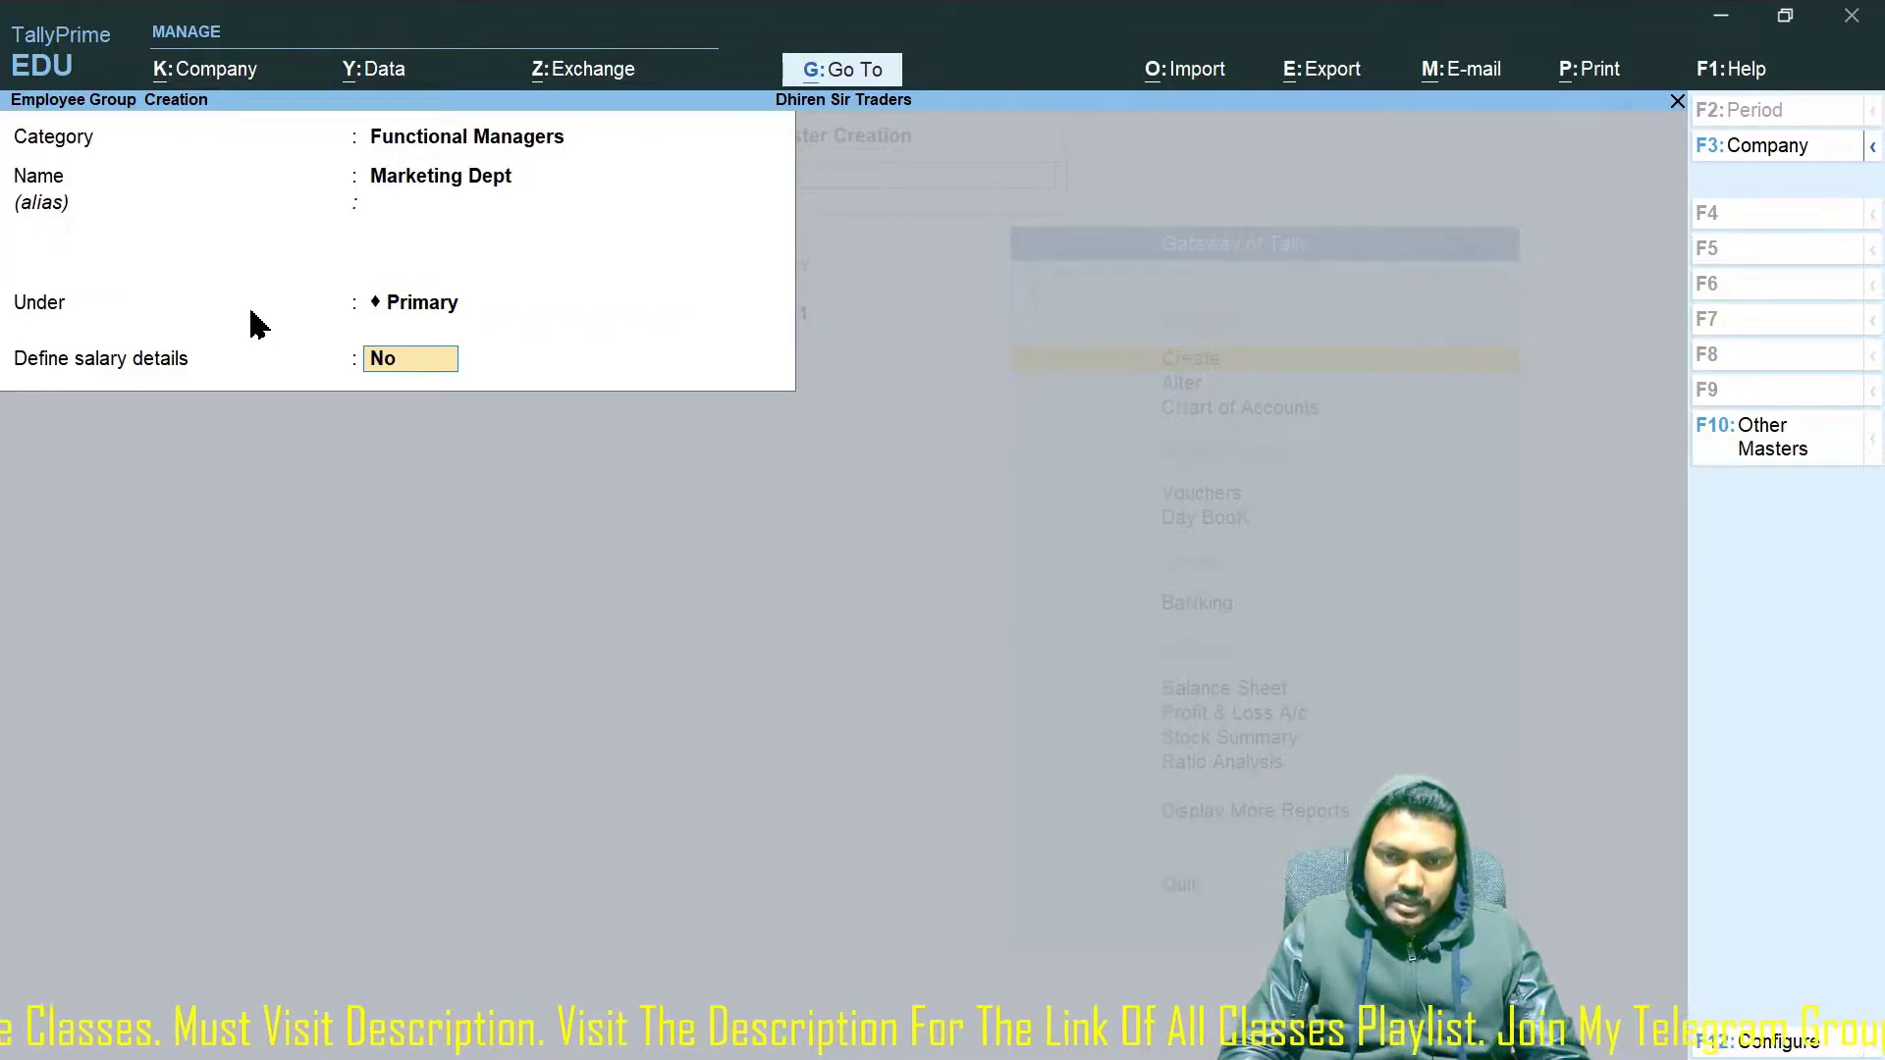
{"action": "key", "text": "Return"}
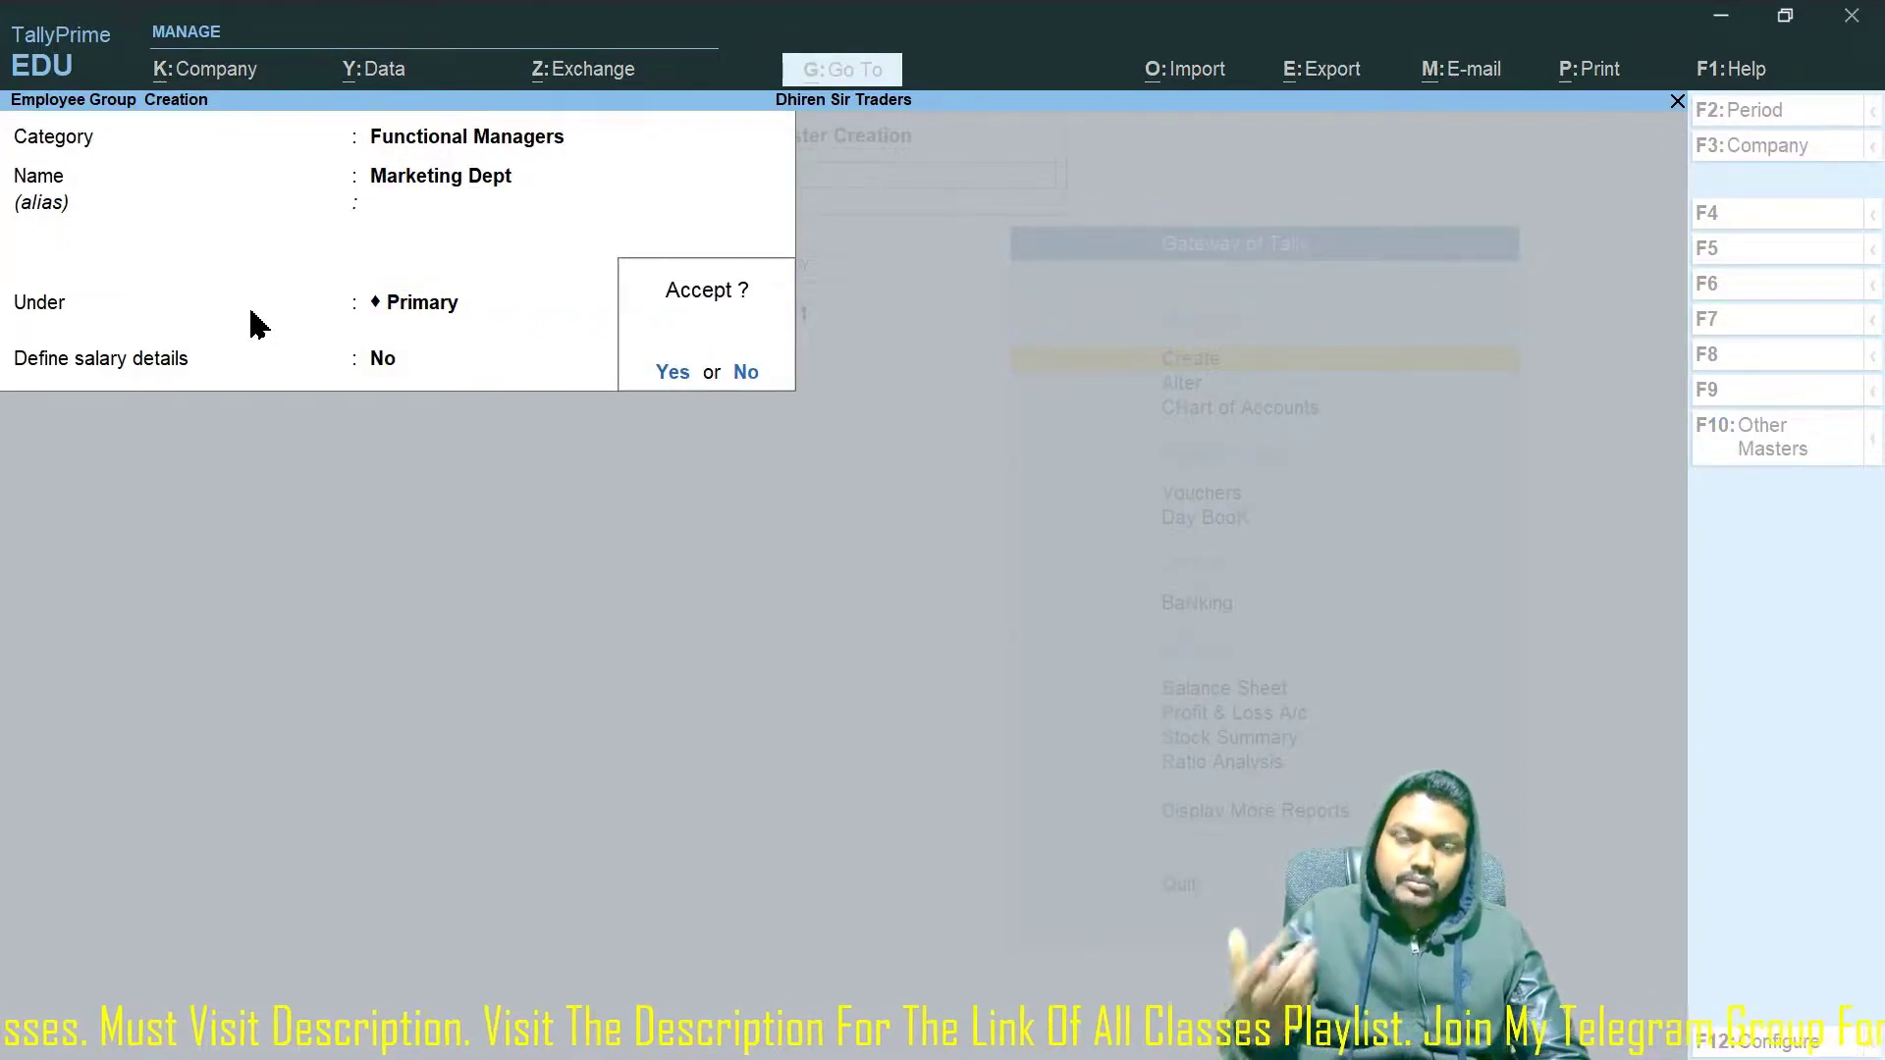
{"action": "key", "text": "Return"}
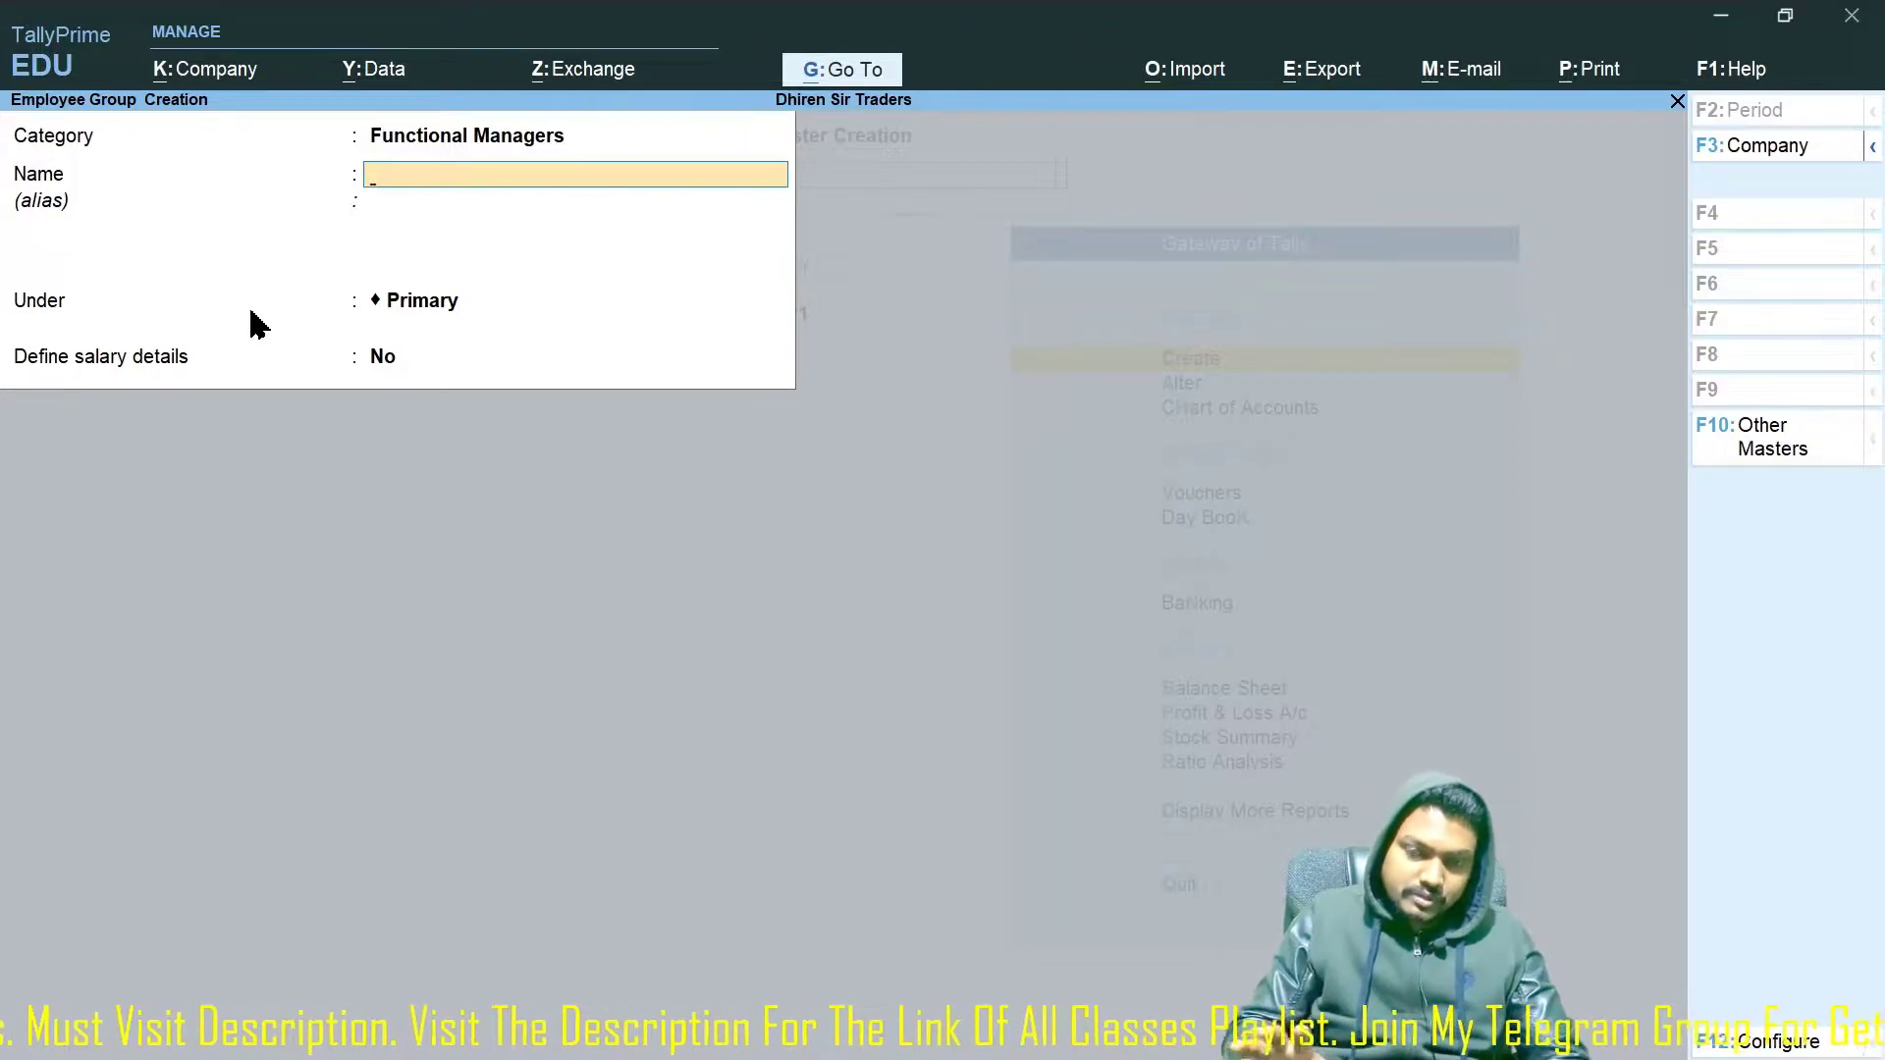
Create the 'Sales Dept' employee group, then open the work unit creation form.
{"action": "type", "text": "Sales dept"}
{"action": "key", "text": "Return"}
{"action": "key", "text": "Return"}
{"action": "key", "text": "Return"}
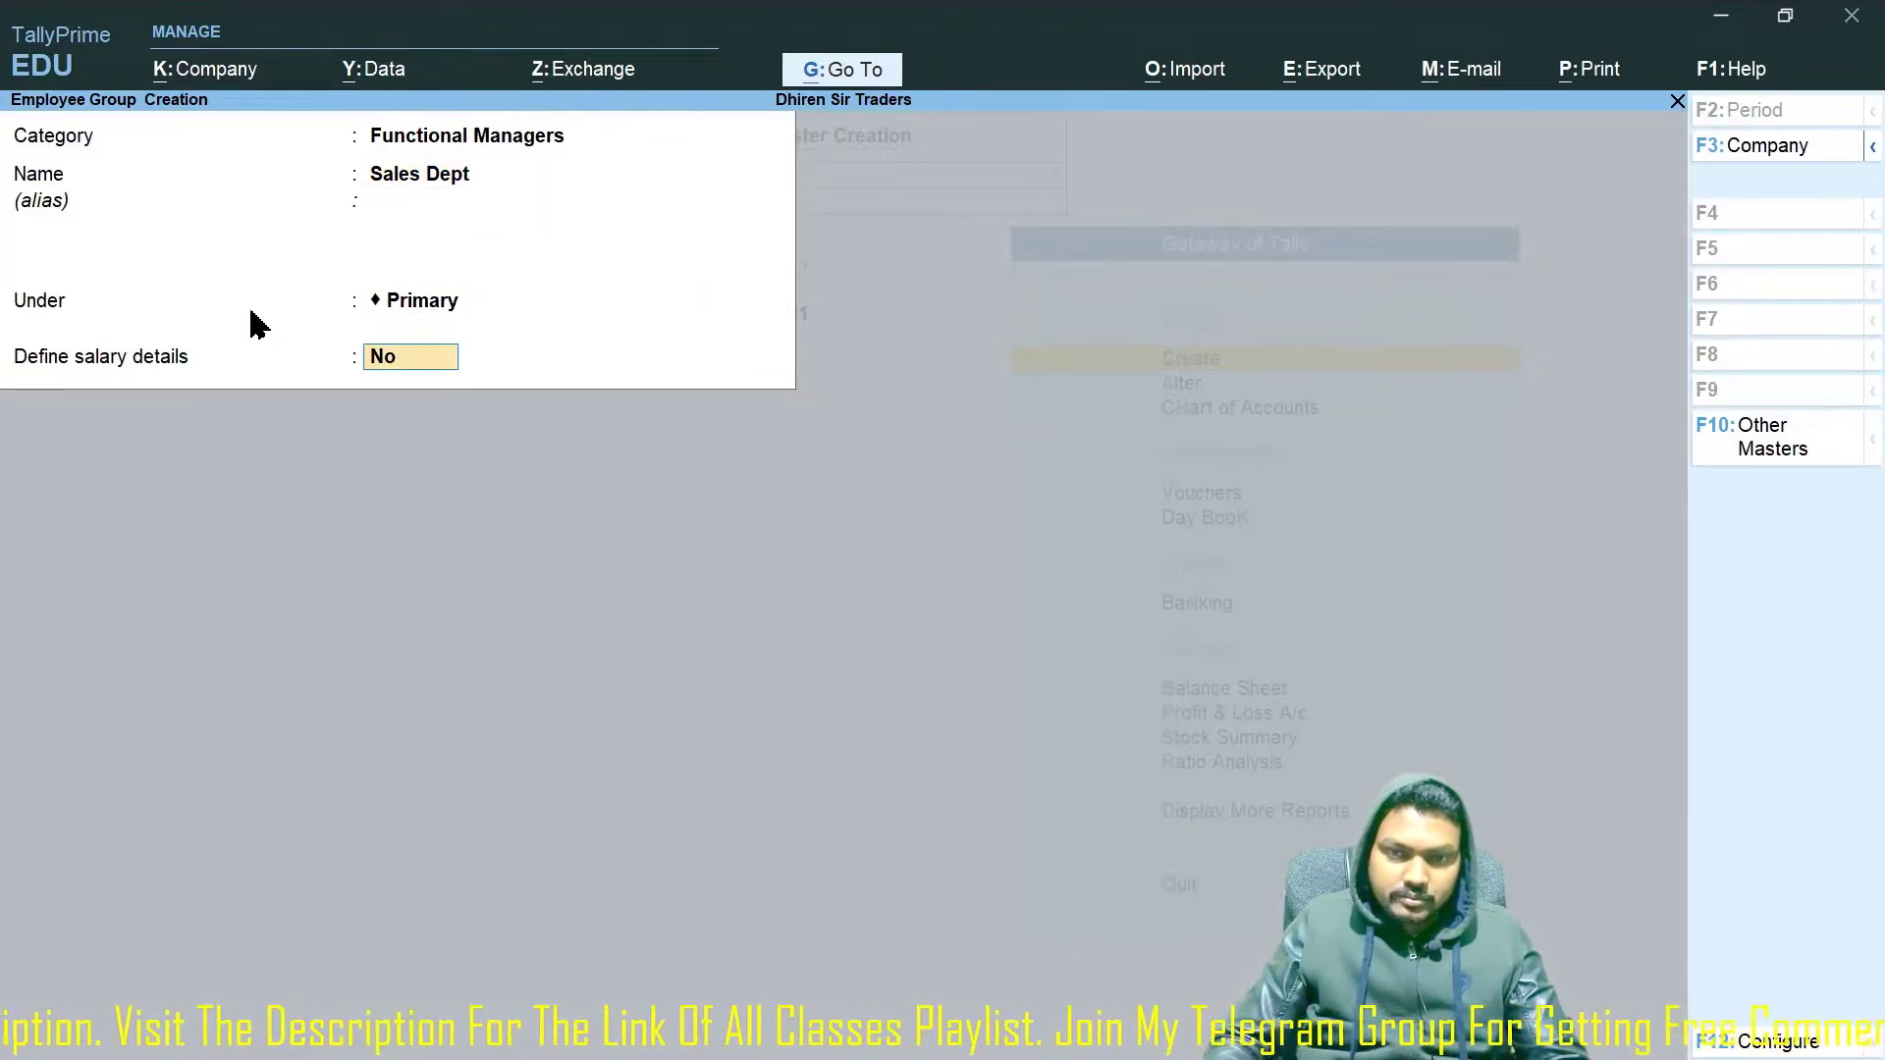
{"action": "key", "text": "Return"}
{"action": "key", "text": "Return"}
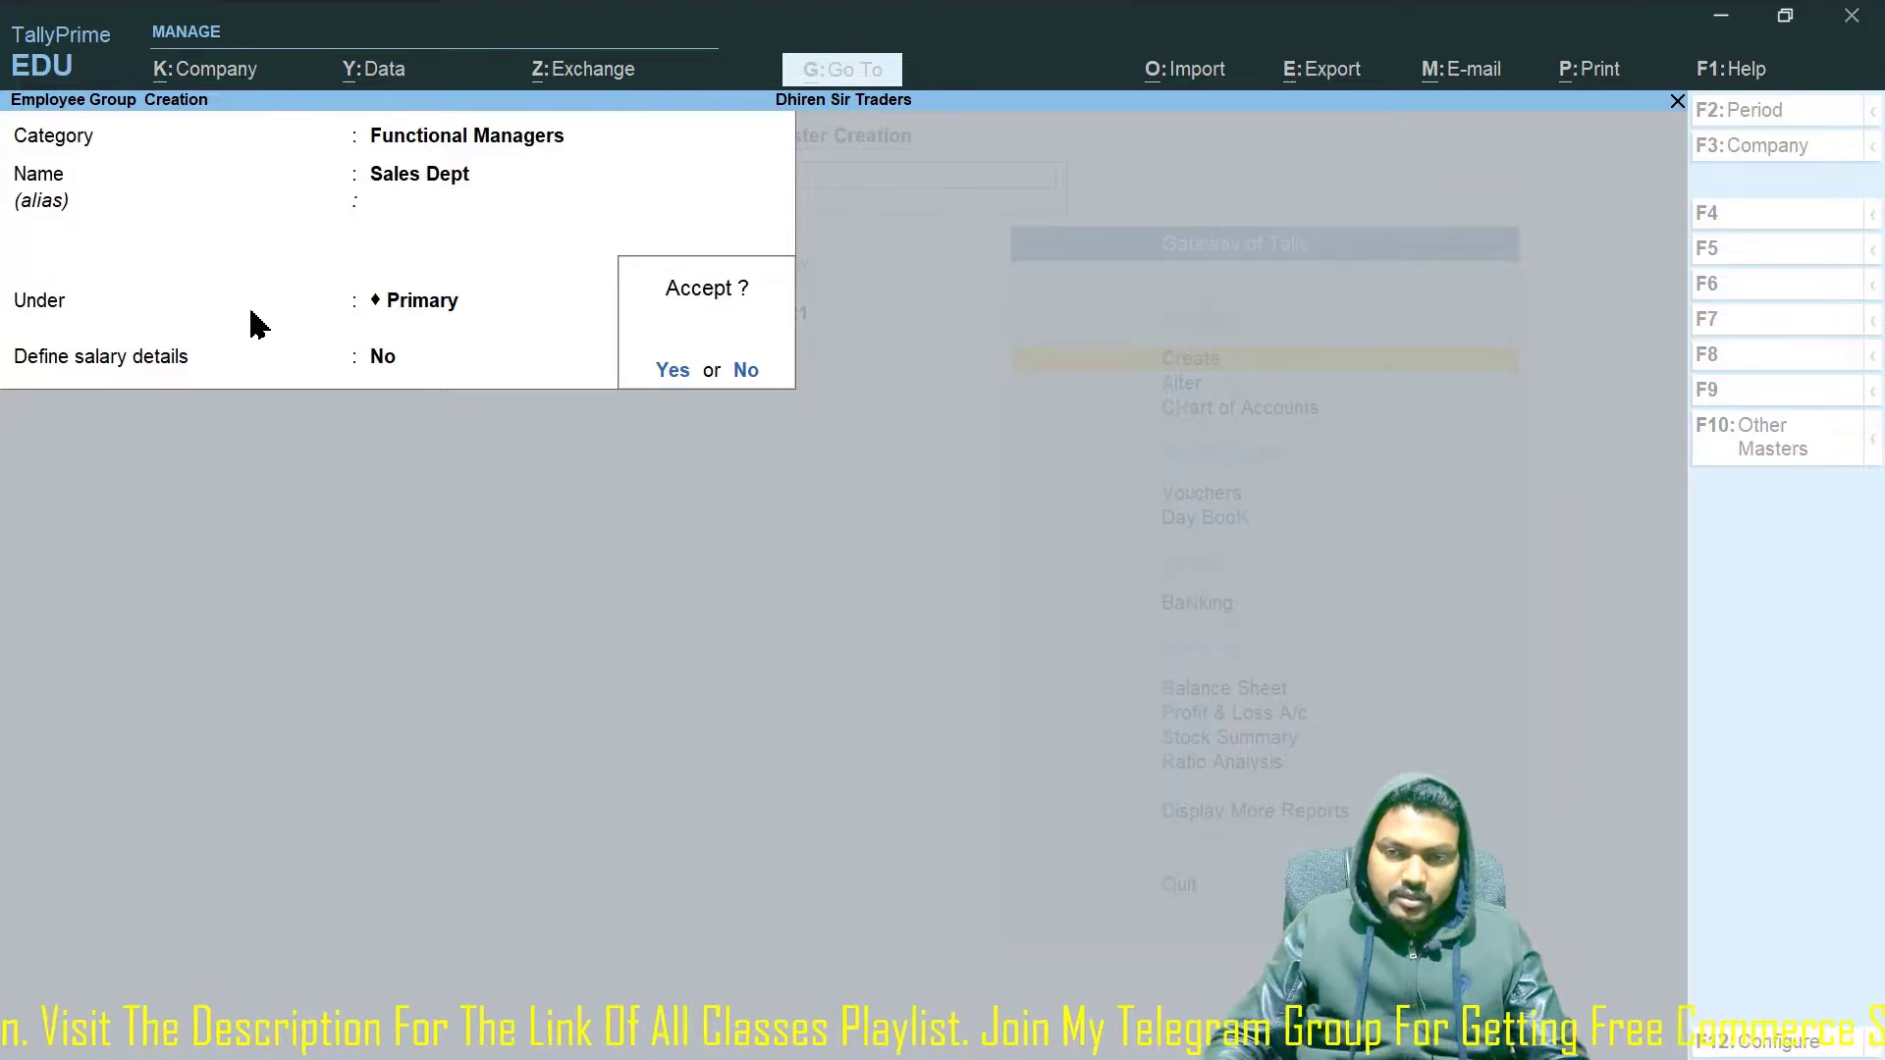
{"action": "key", "text": "Escape"}
{"action": "key", "text": "Return"}
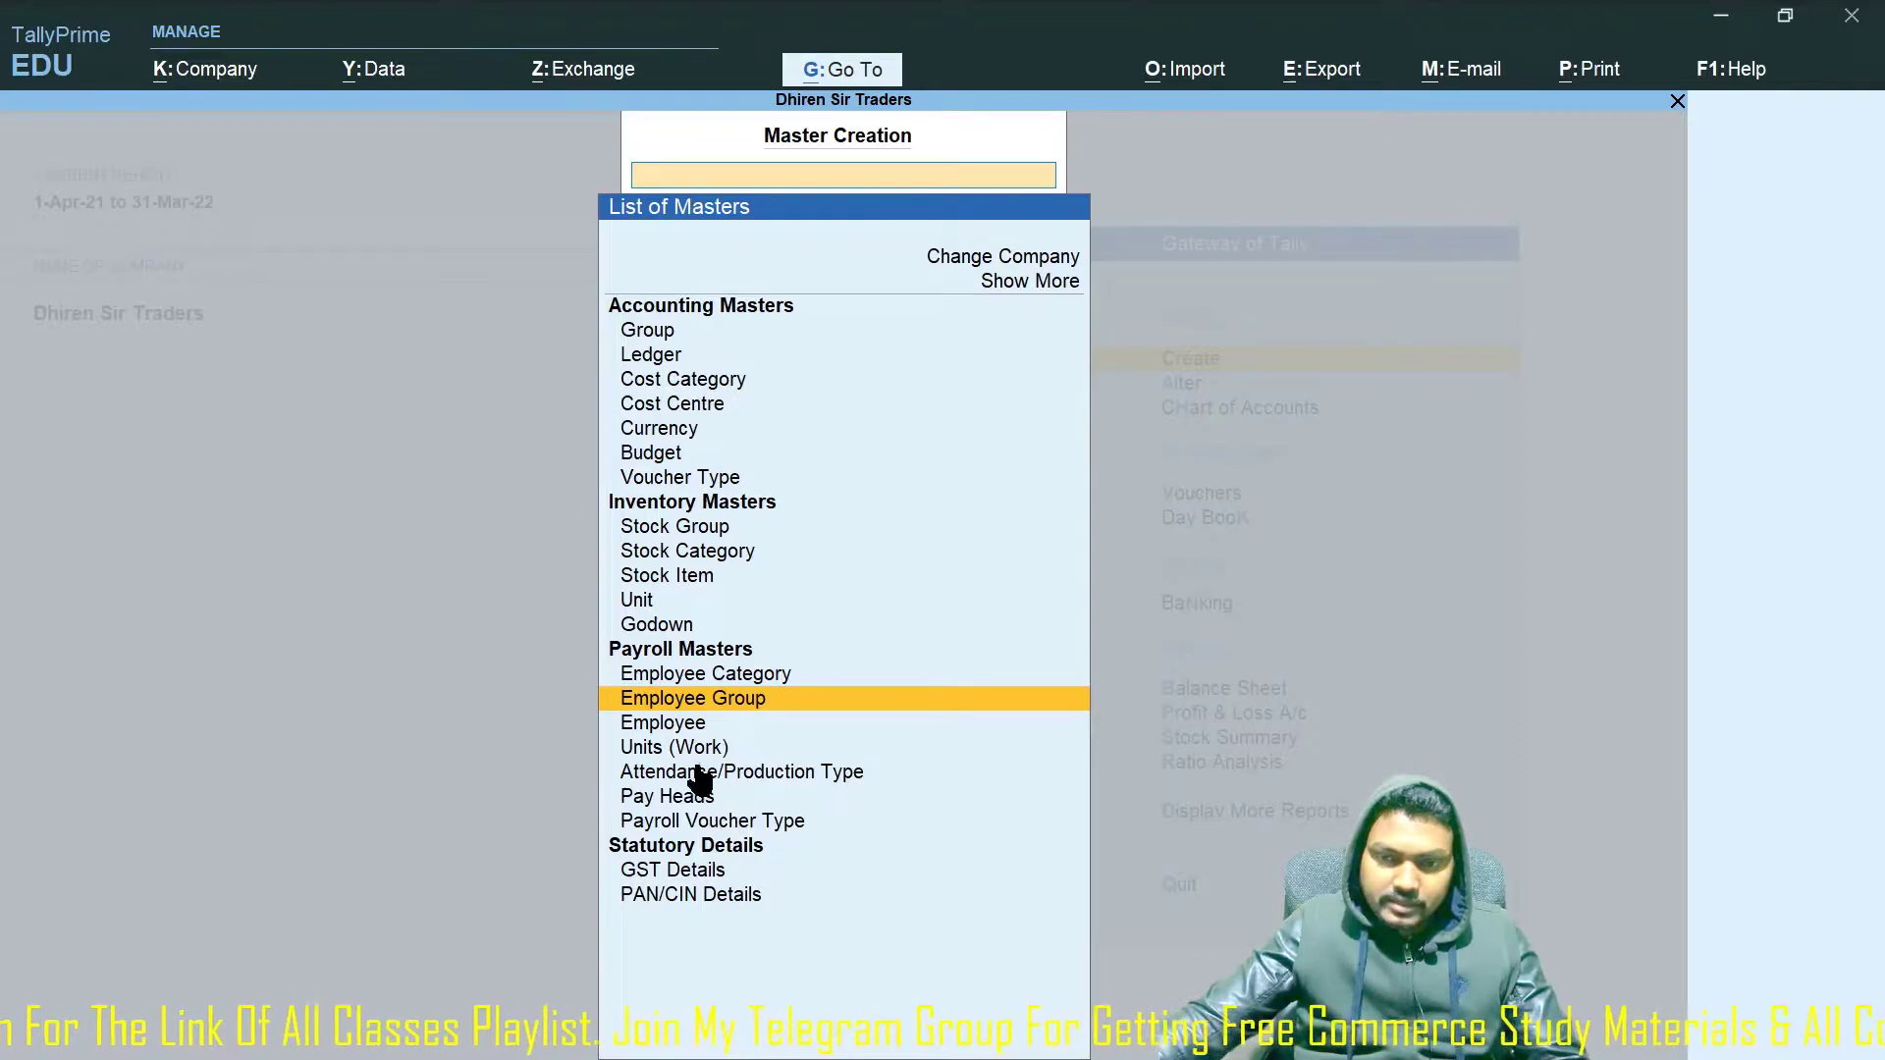
{"action": "key", "text": "Down"}
{"action": "key", "text": "Down"}
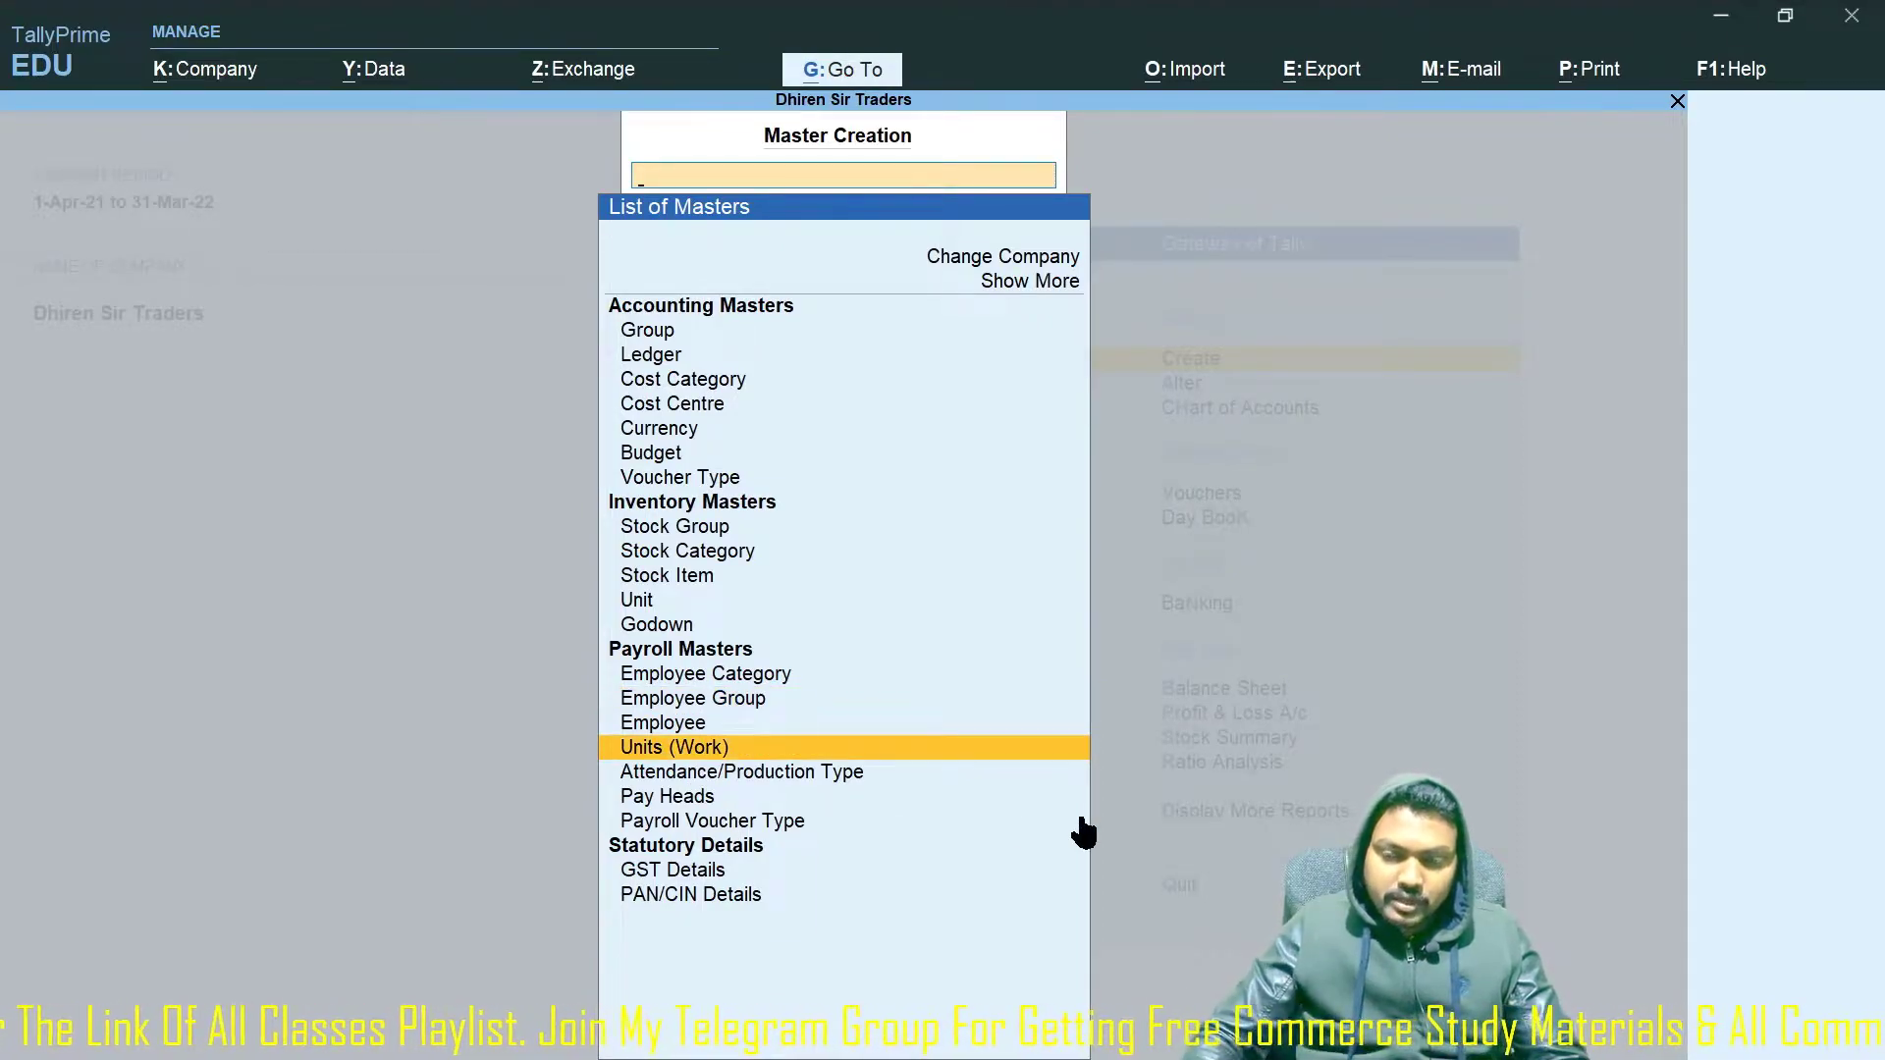
{"action": "key", "text": "Return"}
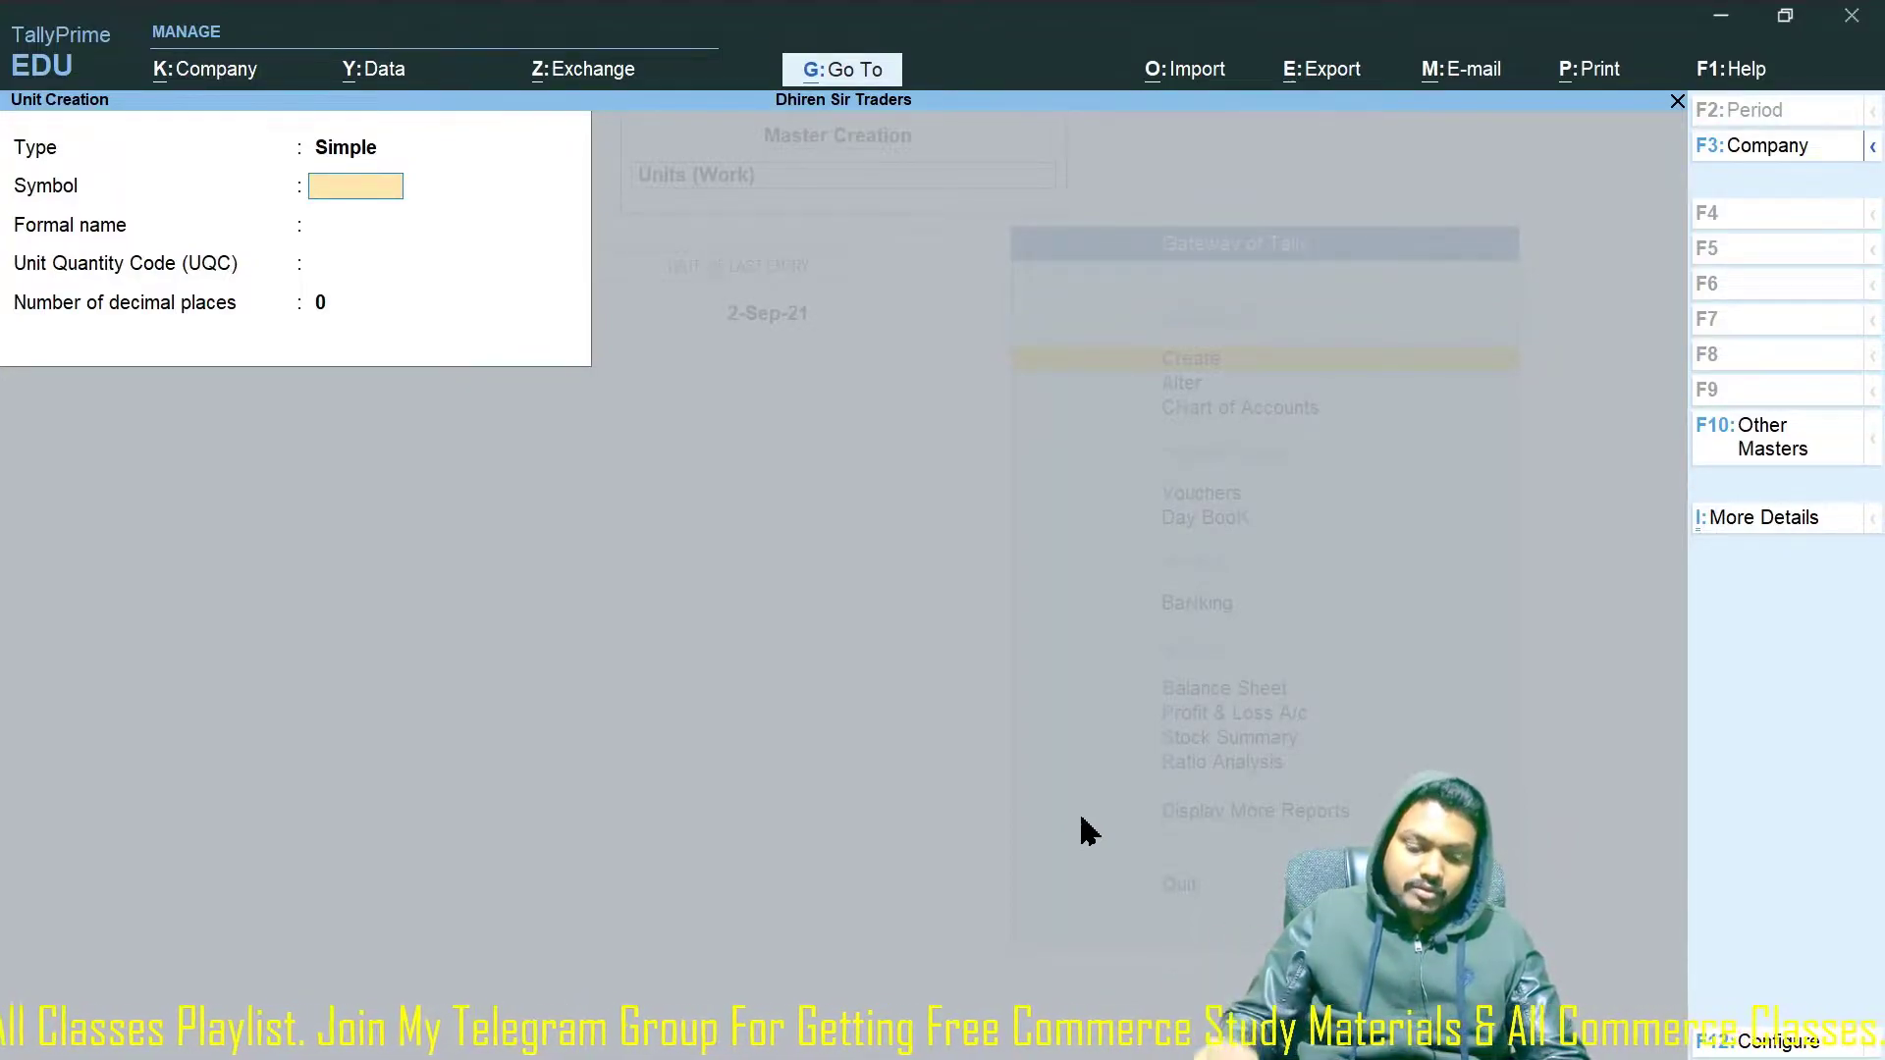
Create work unit Hrs (formal name Hours, UQC Not Applicable, 0 decimals) and quit the form.
{"action": "type", "text": "Hrs"}
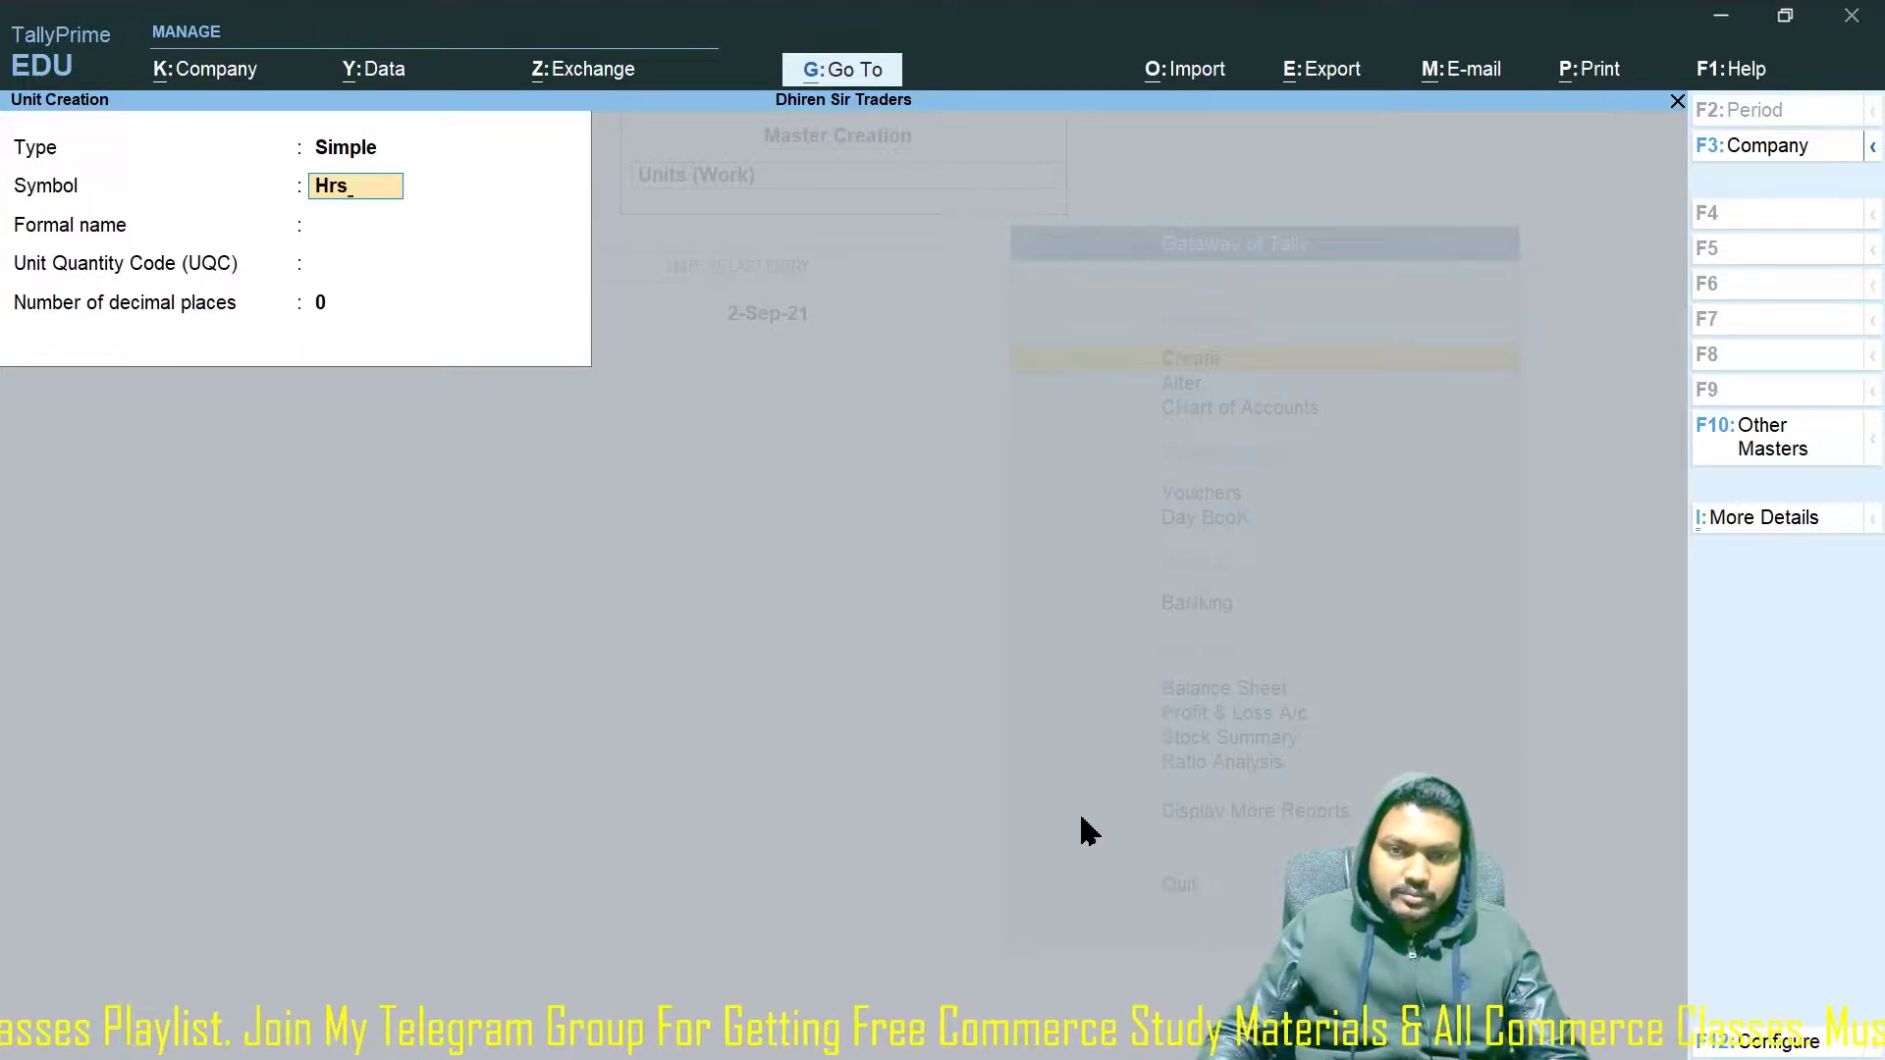
{"action": "key", "text": "Return"}
{"action": "type", "text": "Hours"}
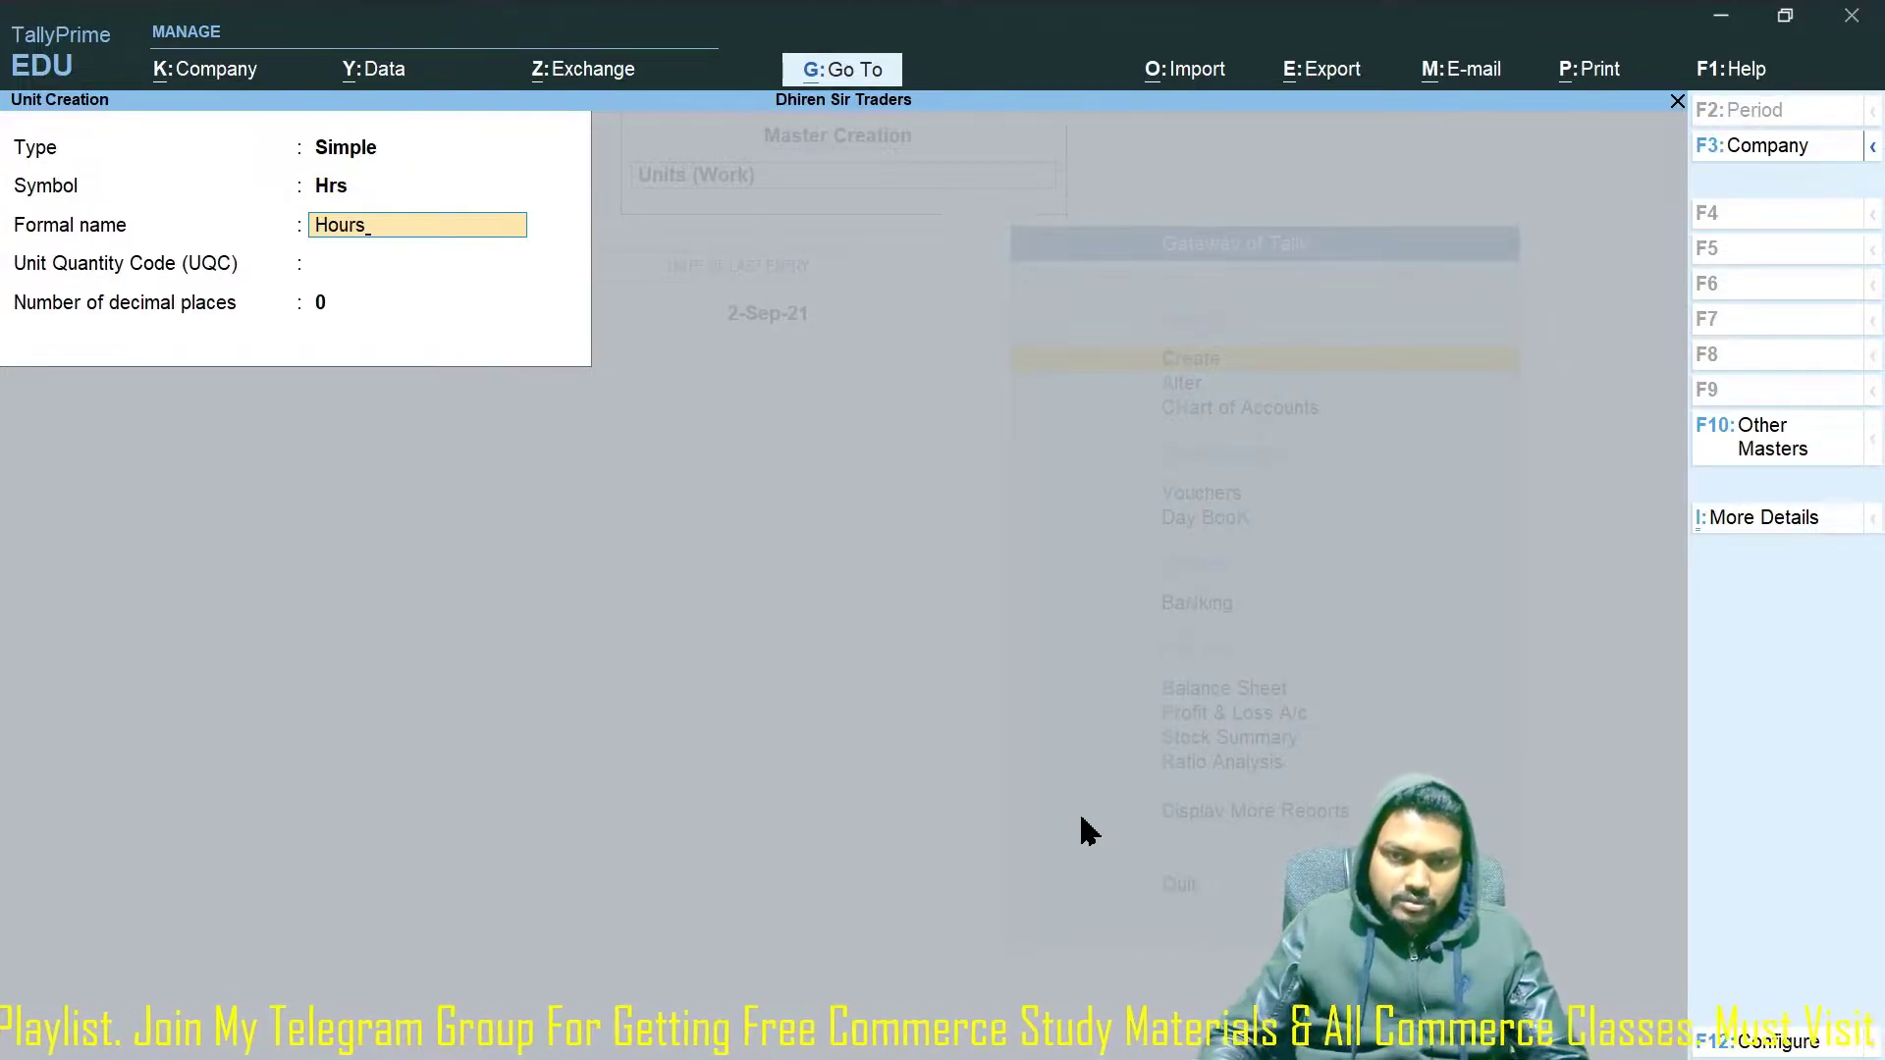
{"action": "key", "text": "Return"}
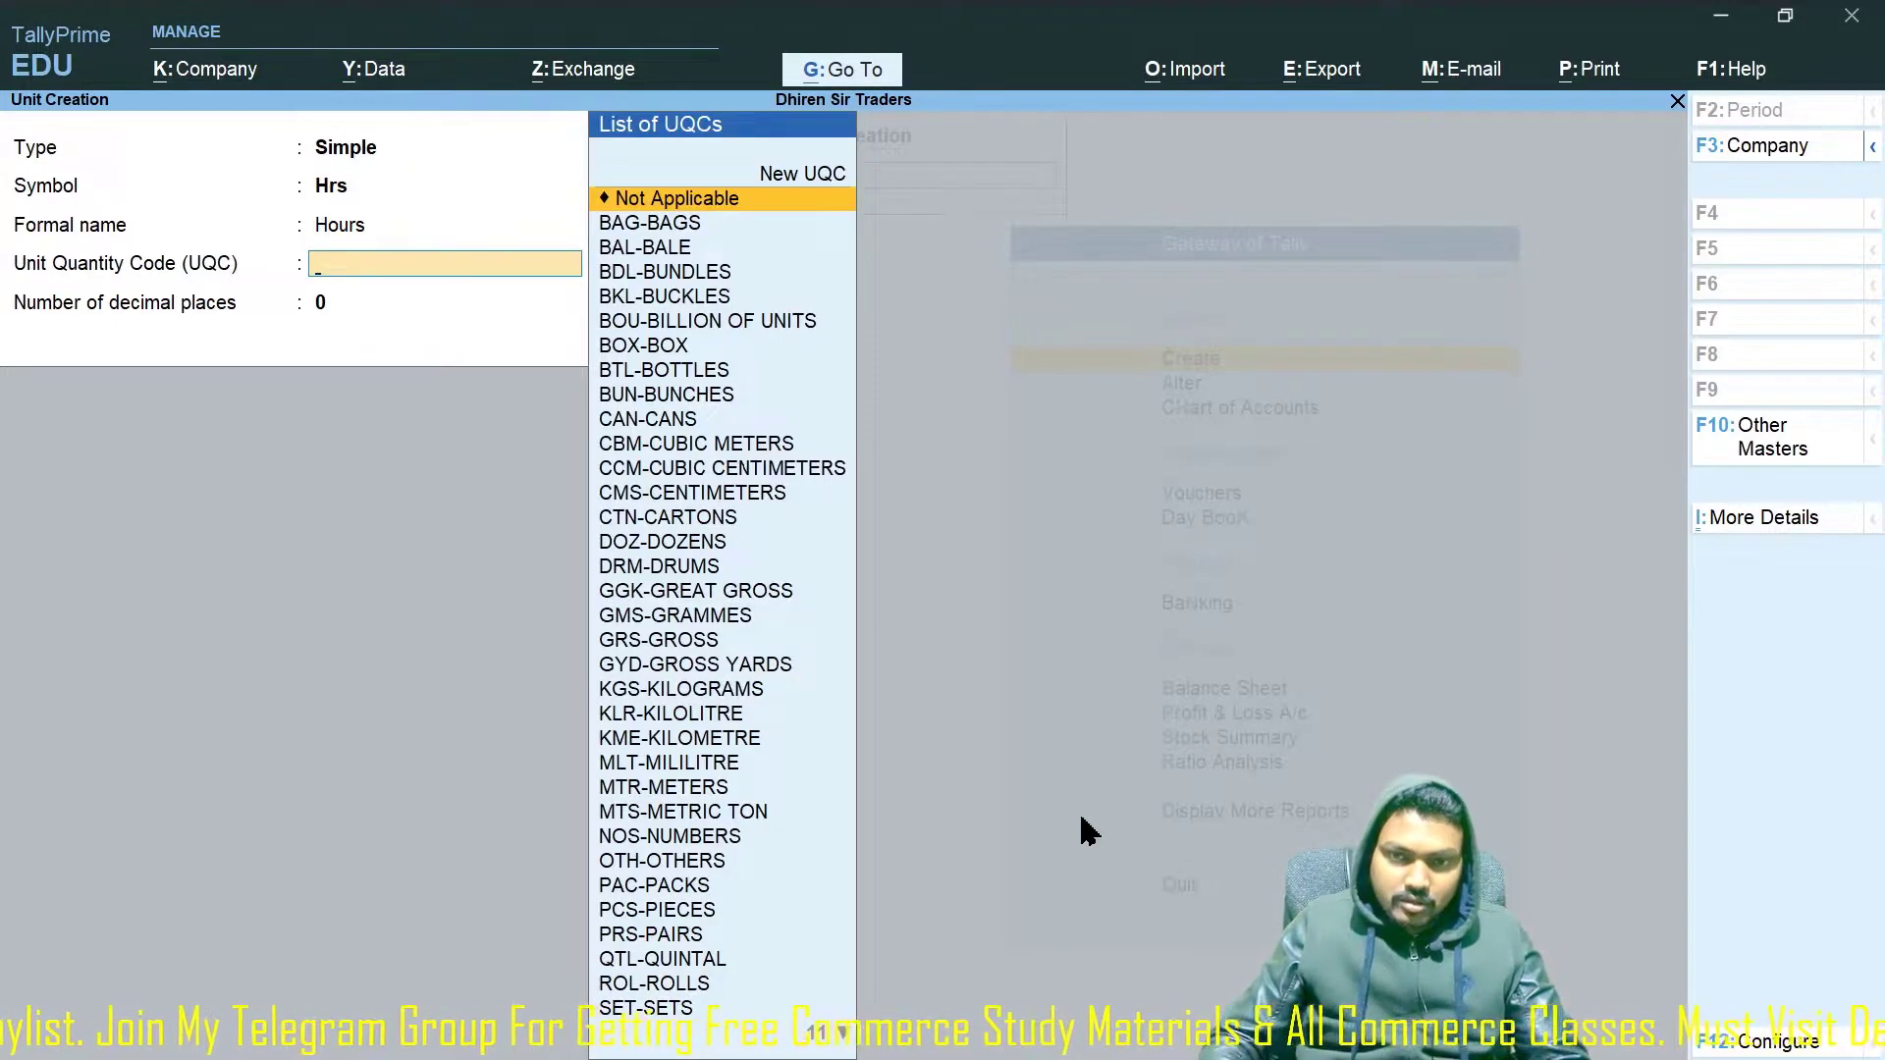
{"action": "type", "text": "ho"}
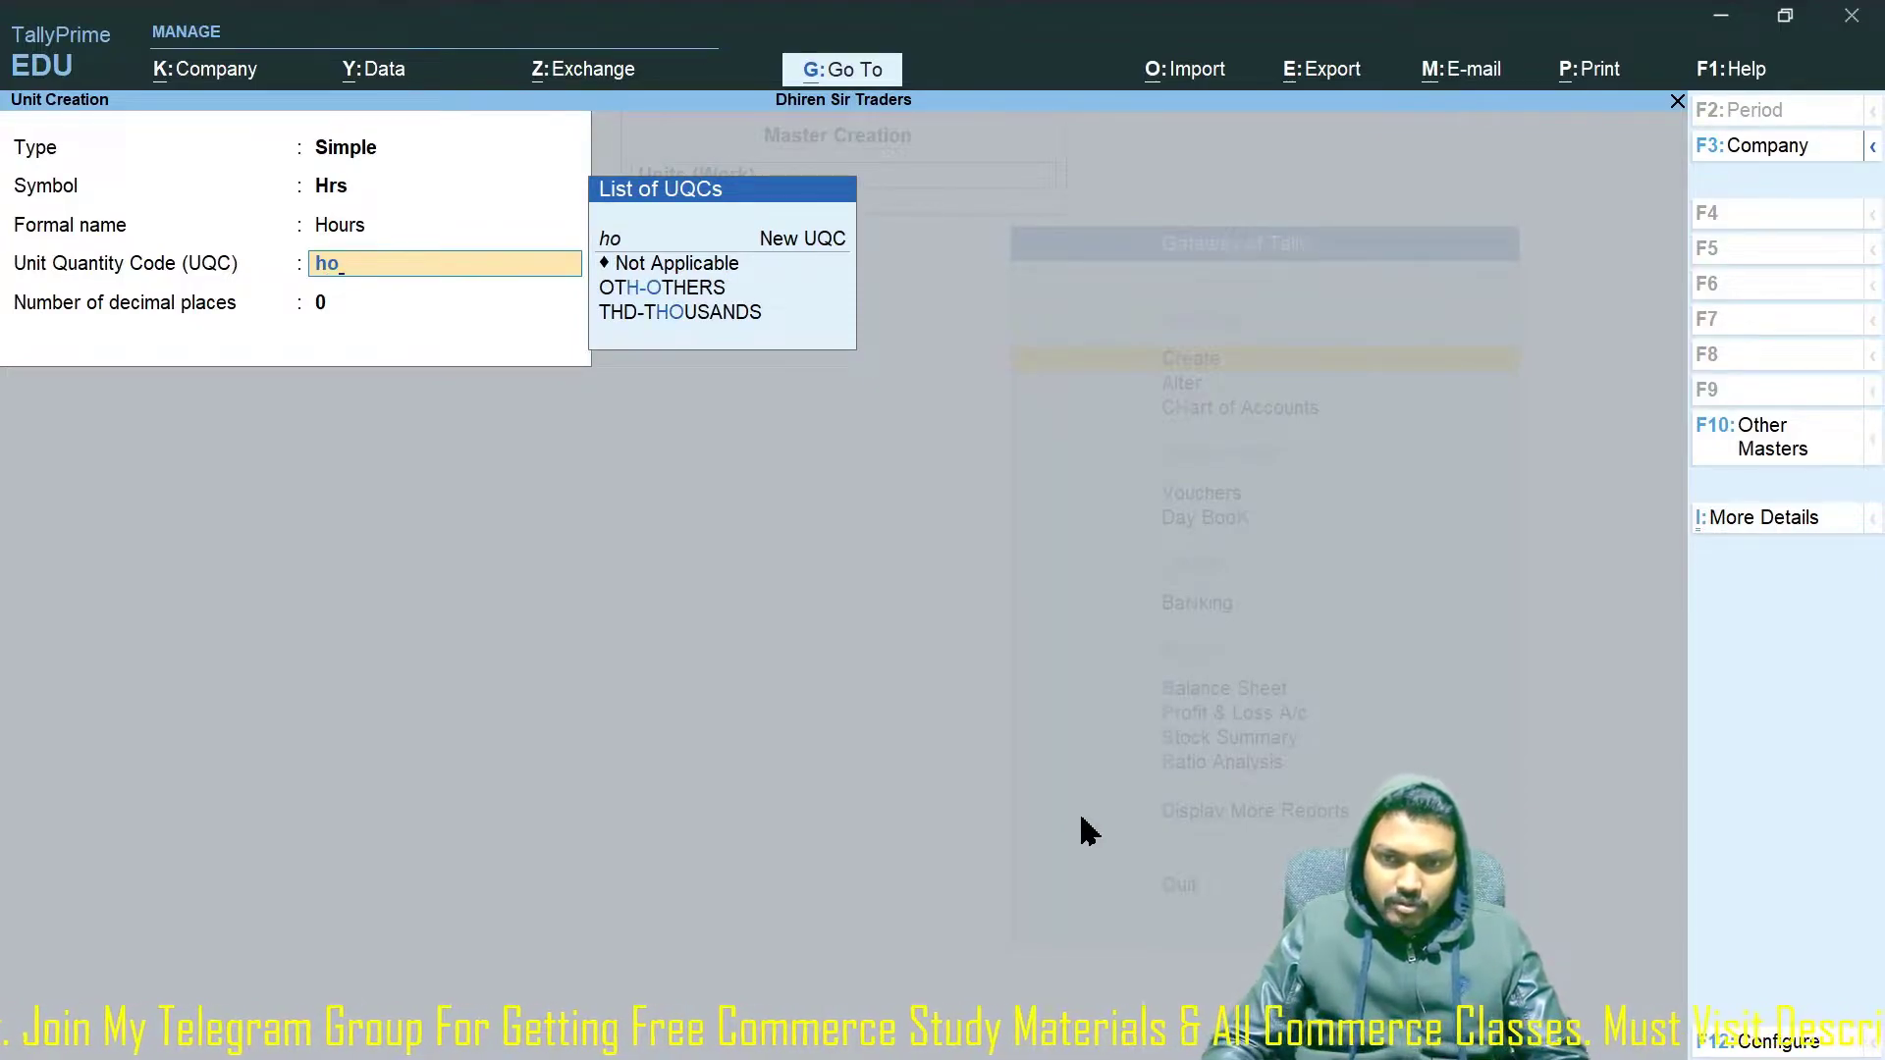
{"action": "key", "text": "Down"}
{"action": "key", "text": "Down"}
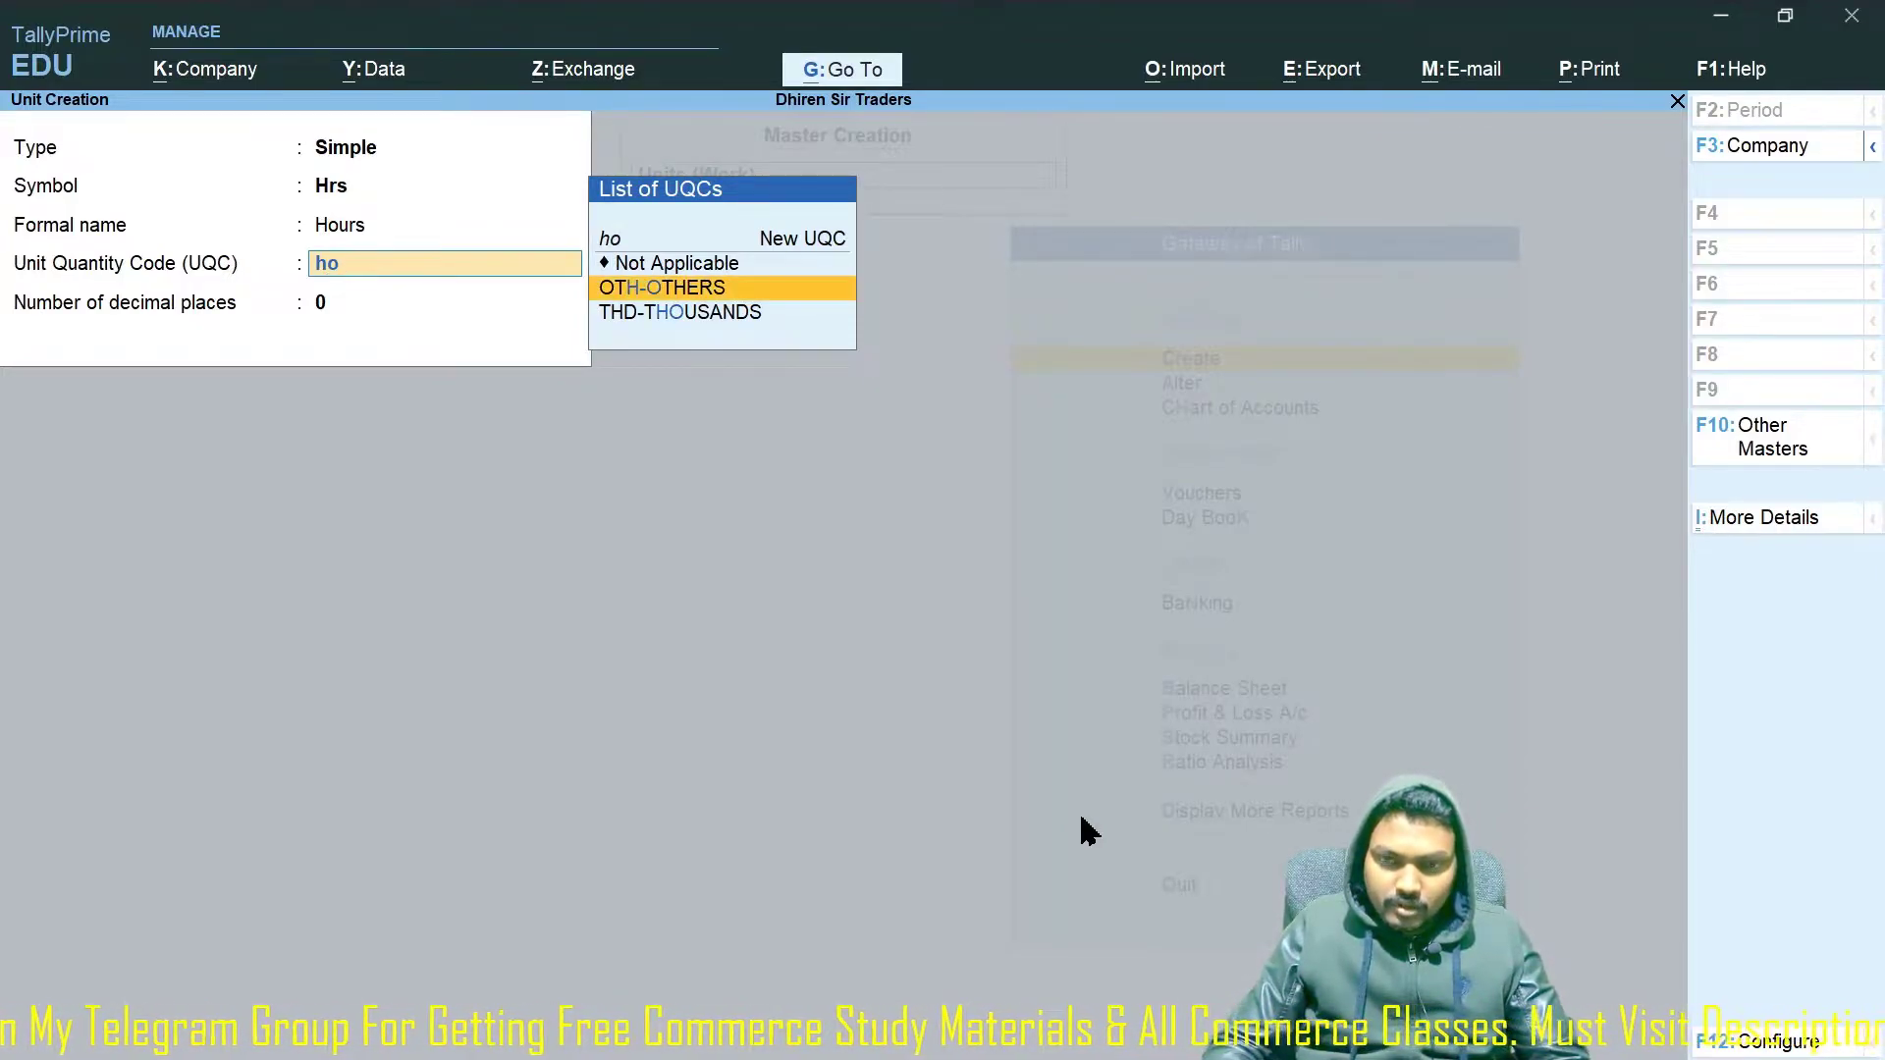
{"action": "key", "text": "Up"}
{"action": "key", "text": "Up"}
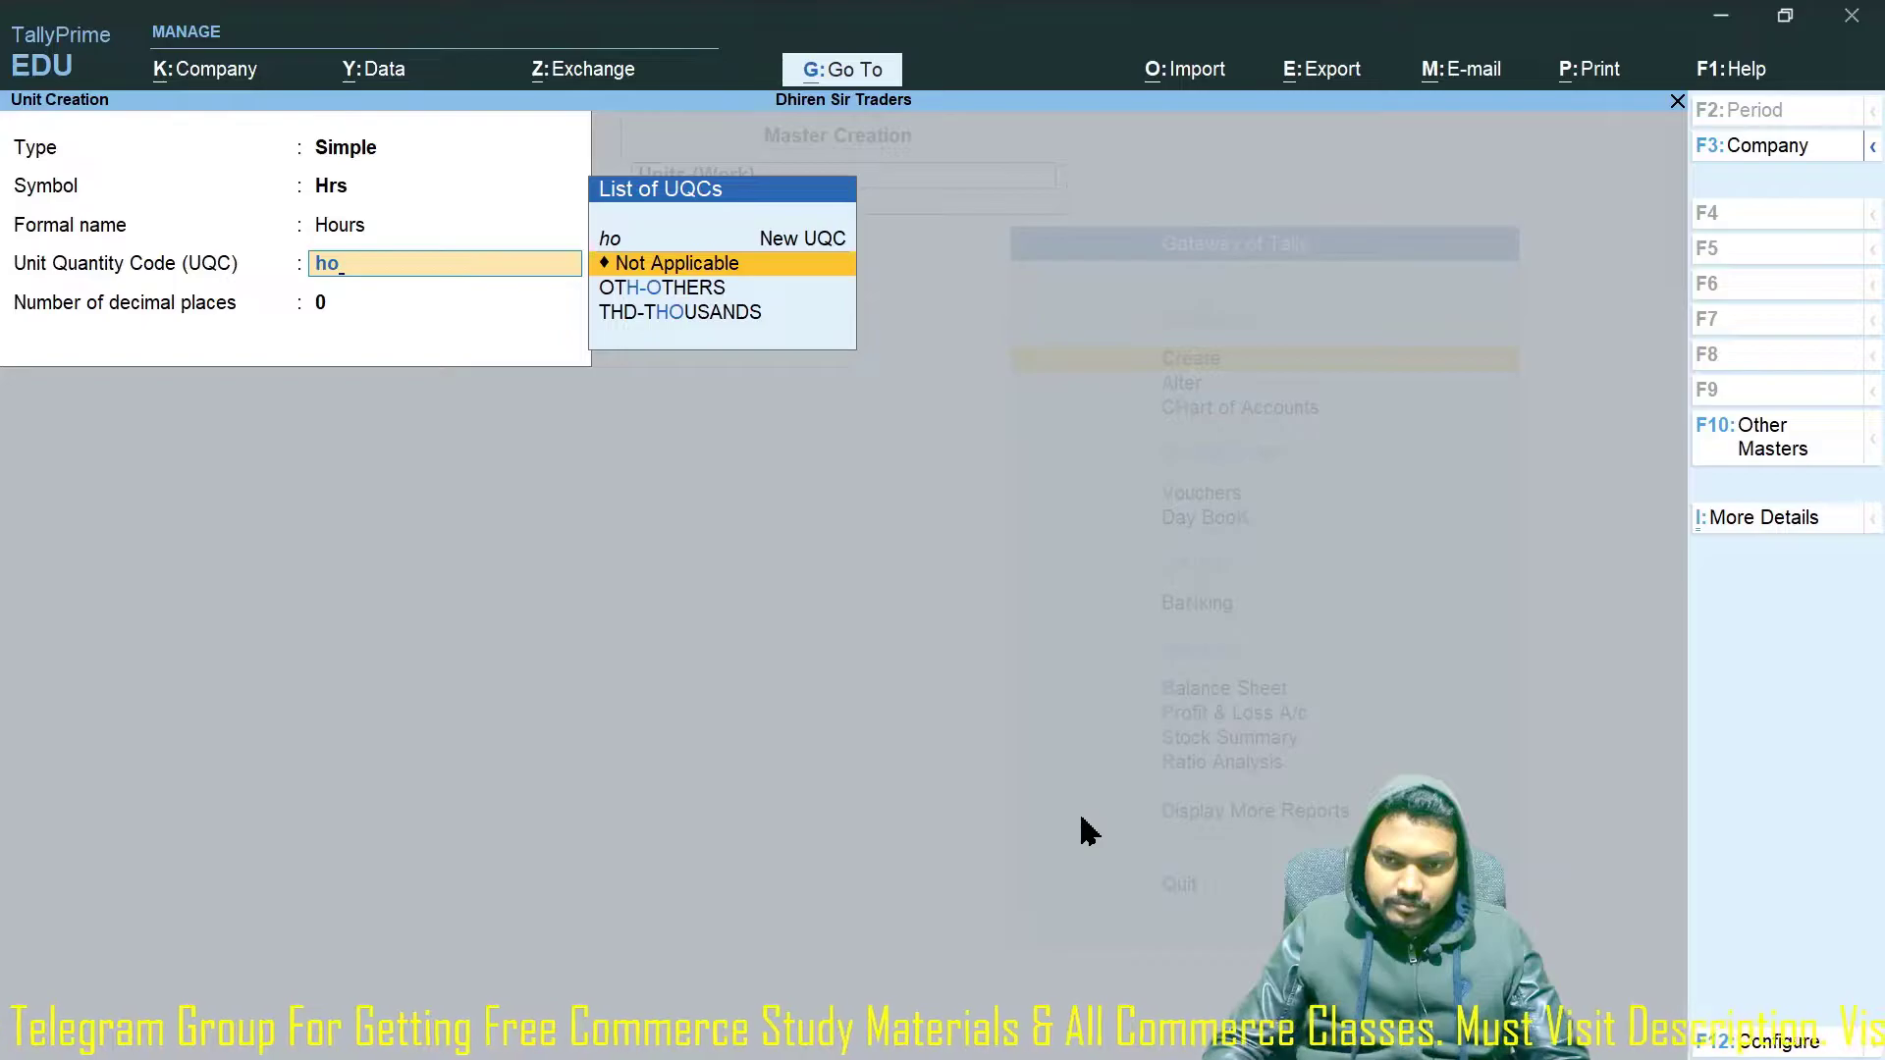
{"action": "key", "text": "Return"}
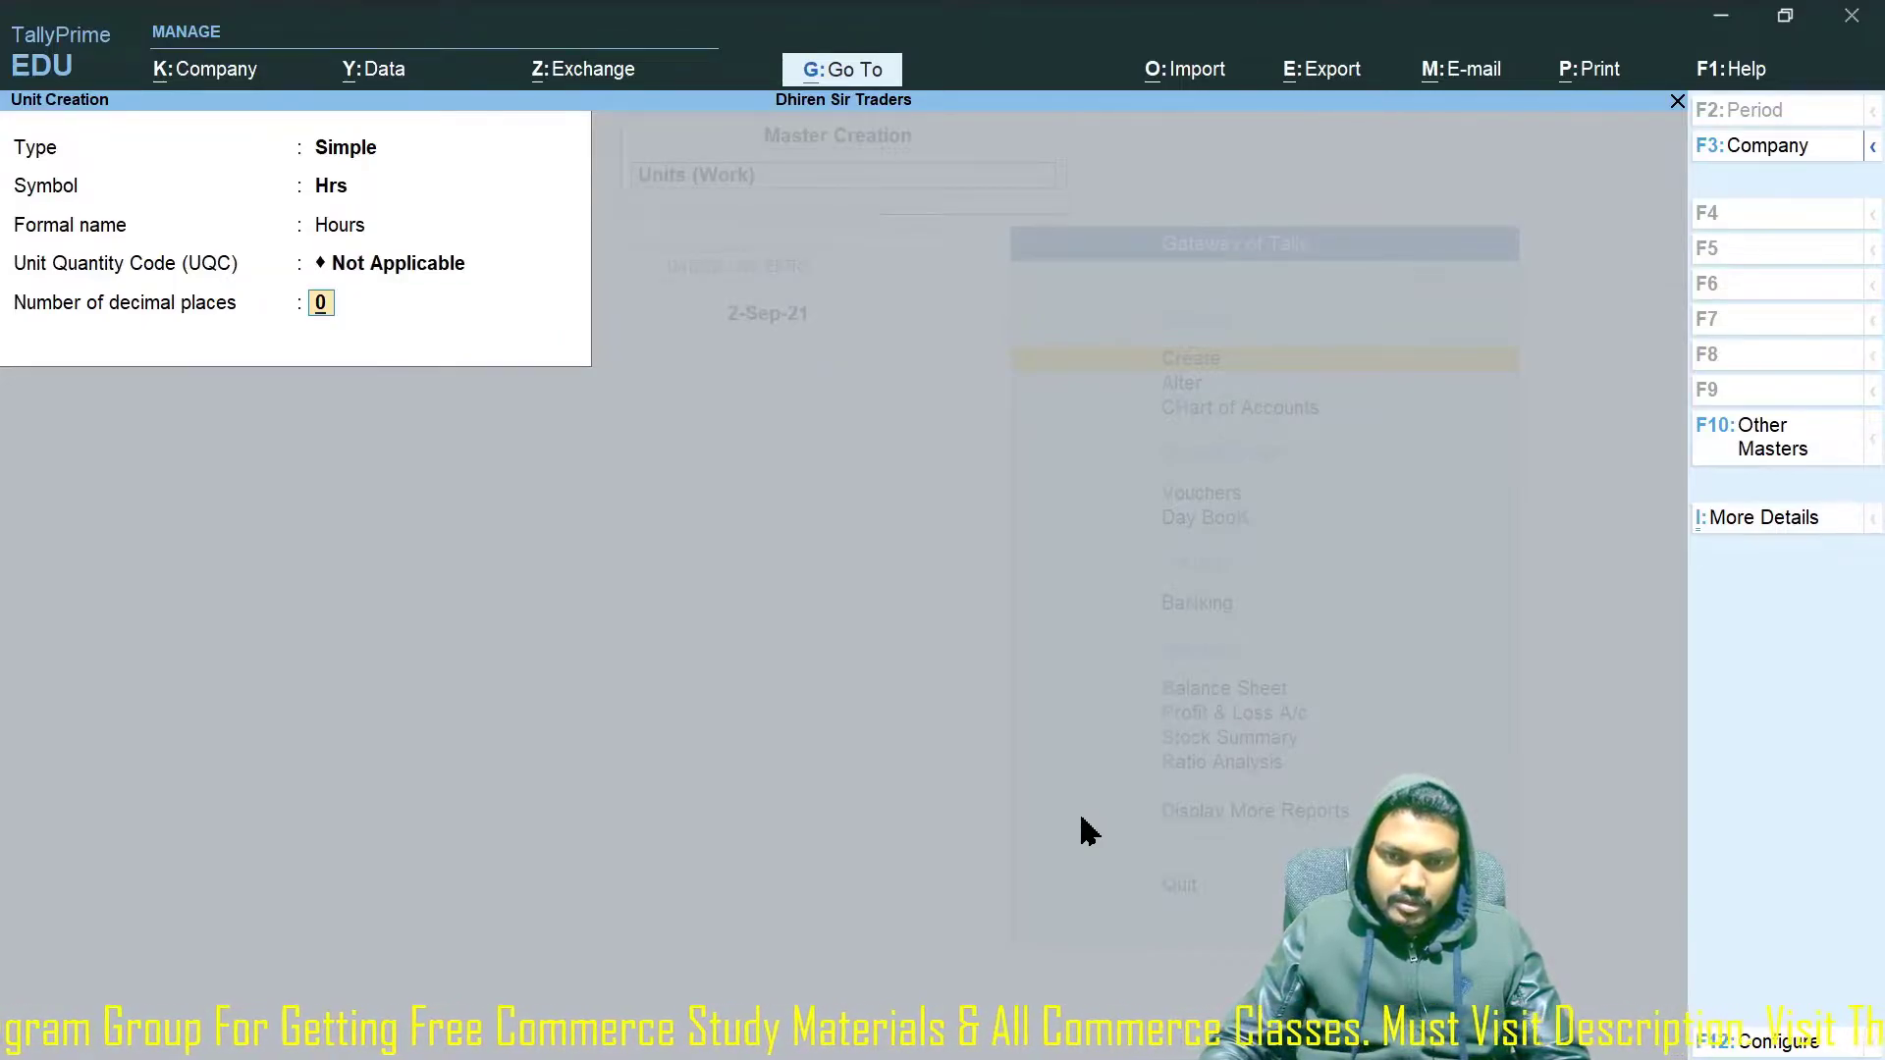
{"action": "key", "text": "Return"}
{"action": "key", "text": "Return"}
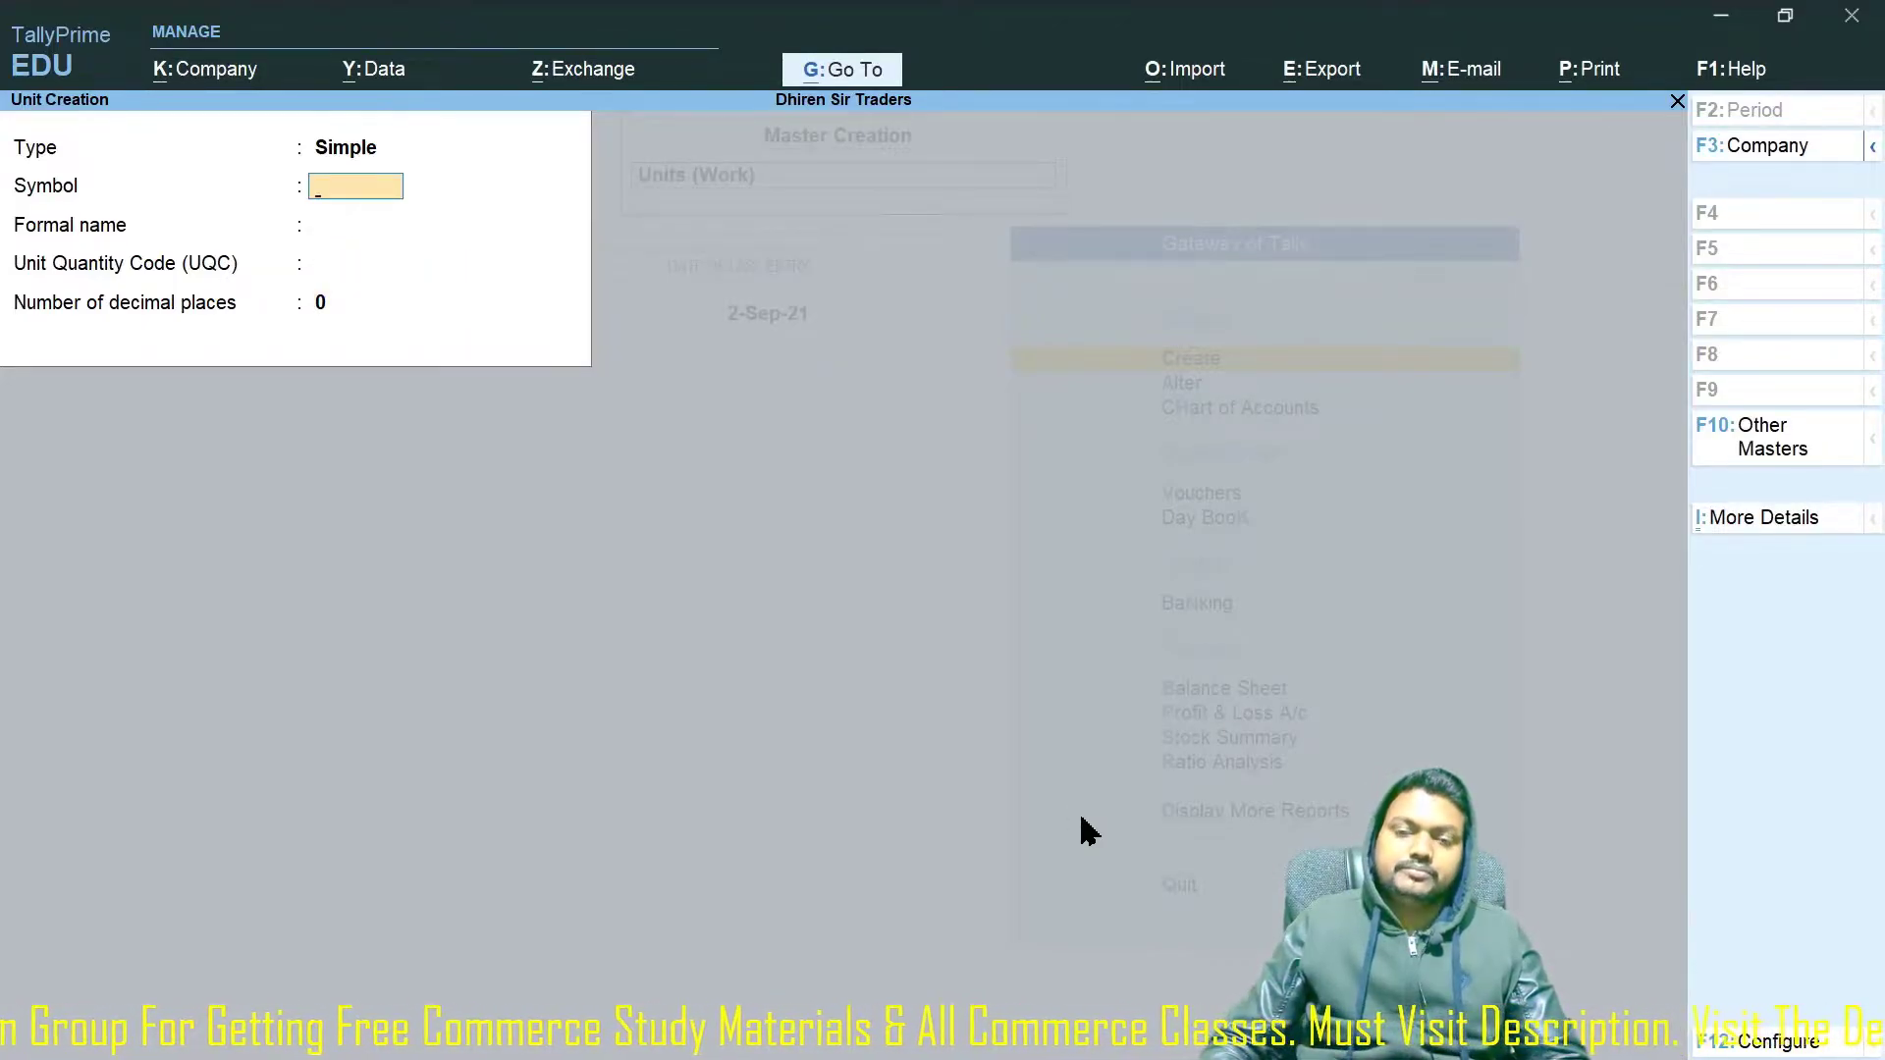
{"action": "key", "text": "Escape"}
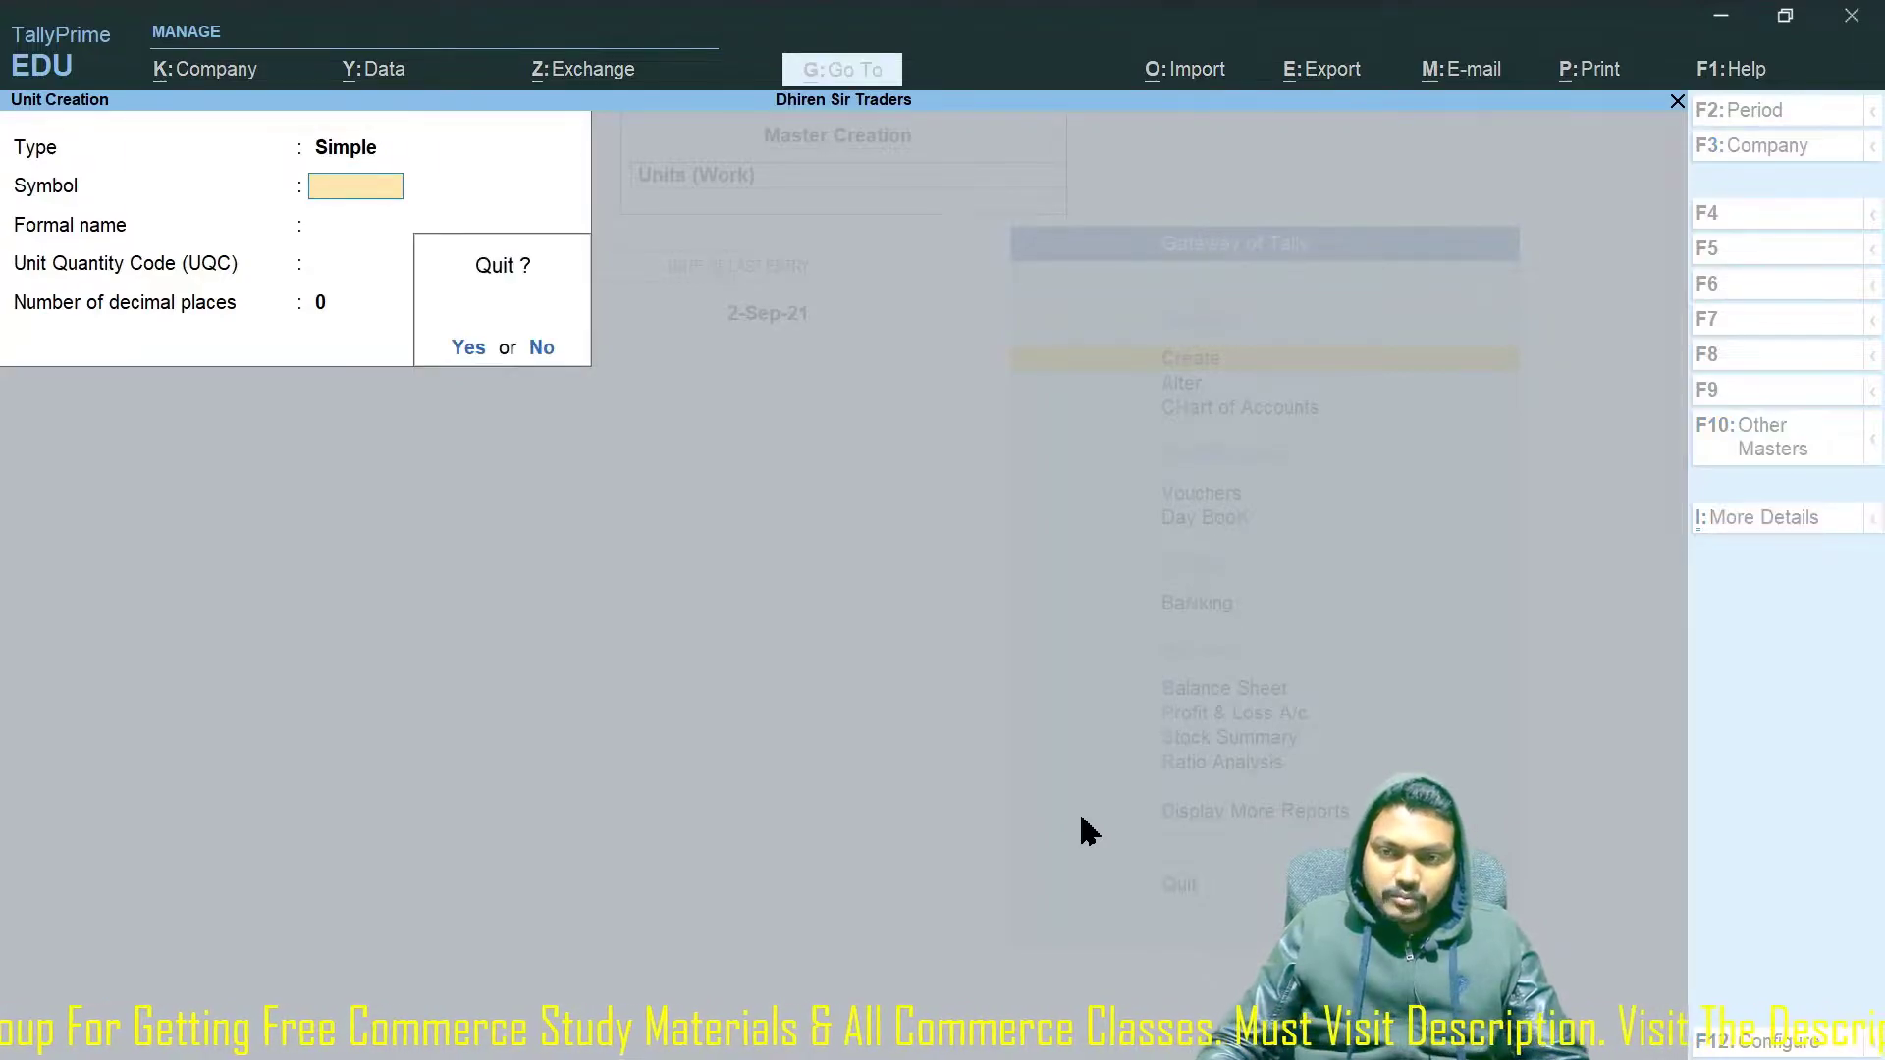
{"action": "key", "text": "Return"}
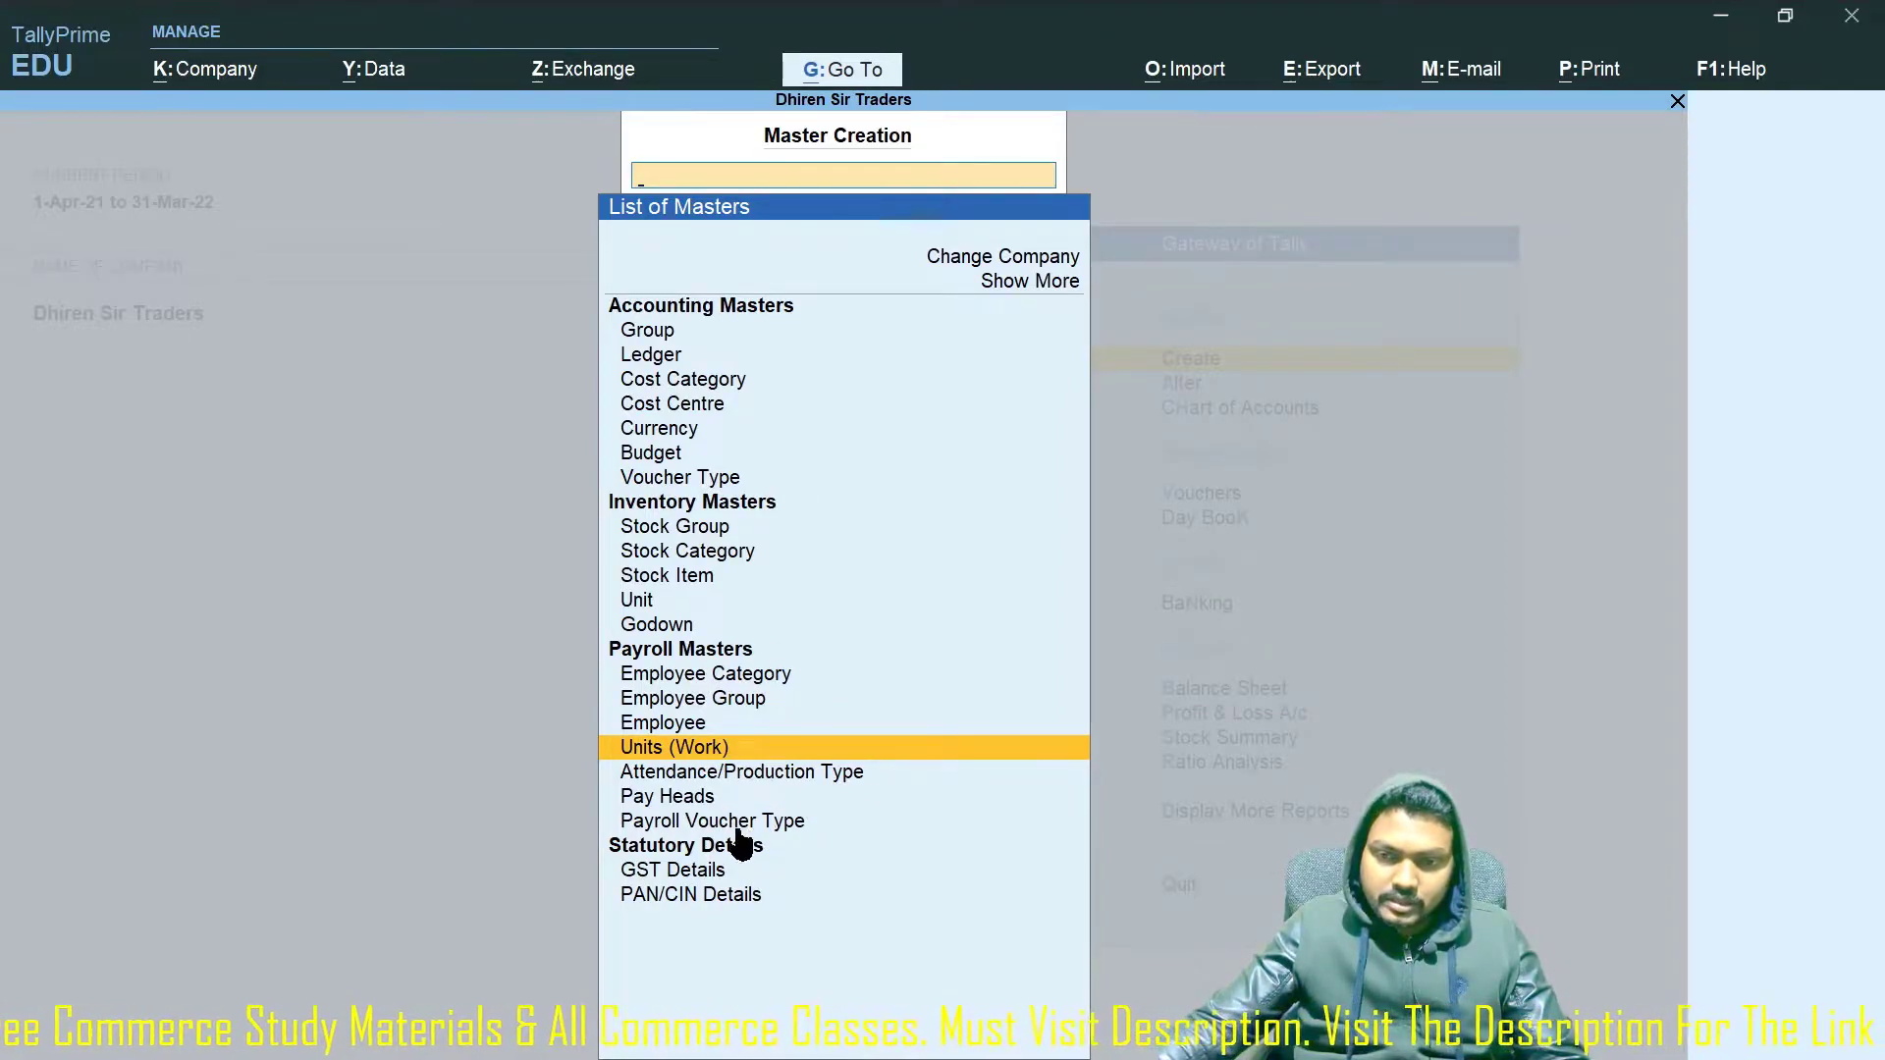
Create attendance type 'Leave' under Primary as Leave without Pay, then quit to the masters.
{"action": "key", "text": "Down"}
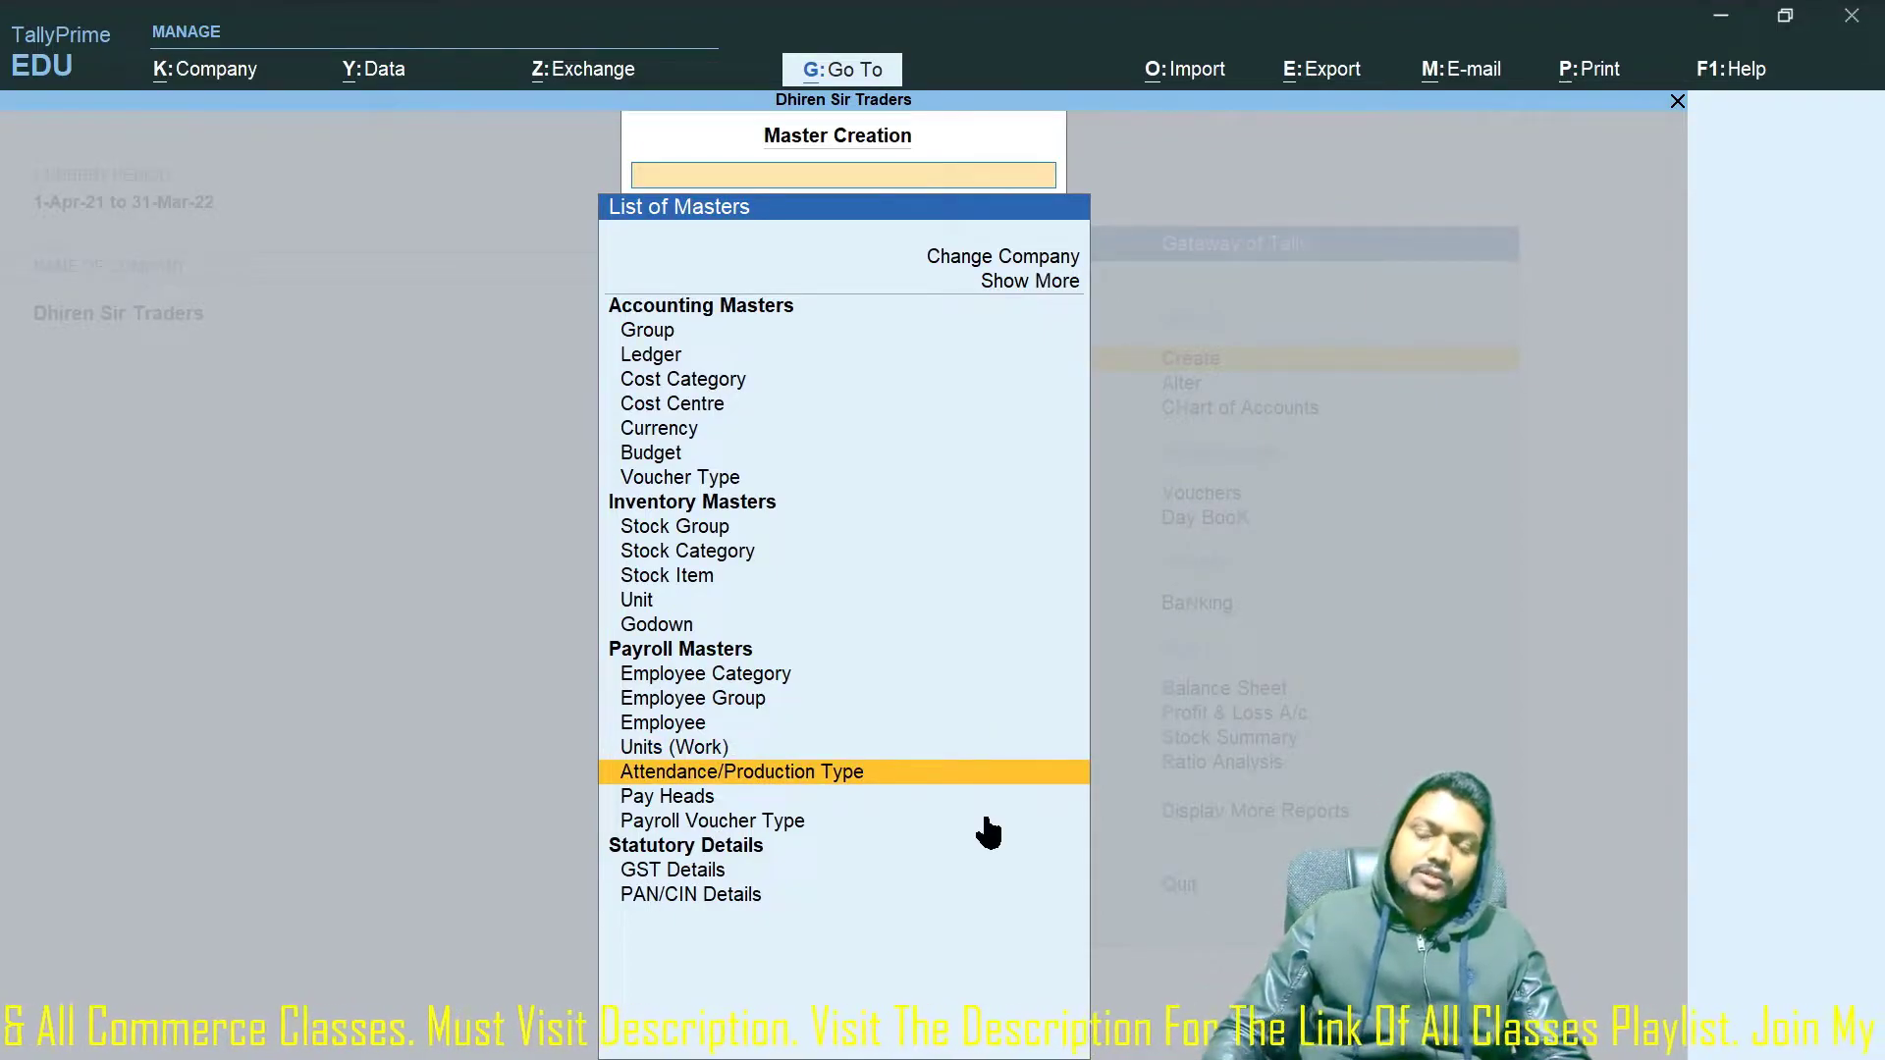
{"action": "key", "text": "Return"}
{"action": "type", "text": "Leave"}
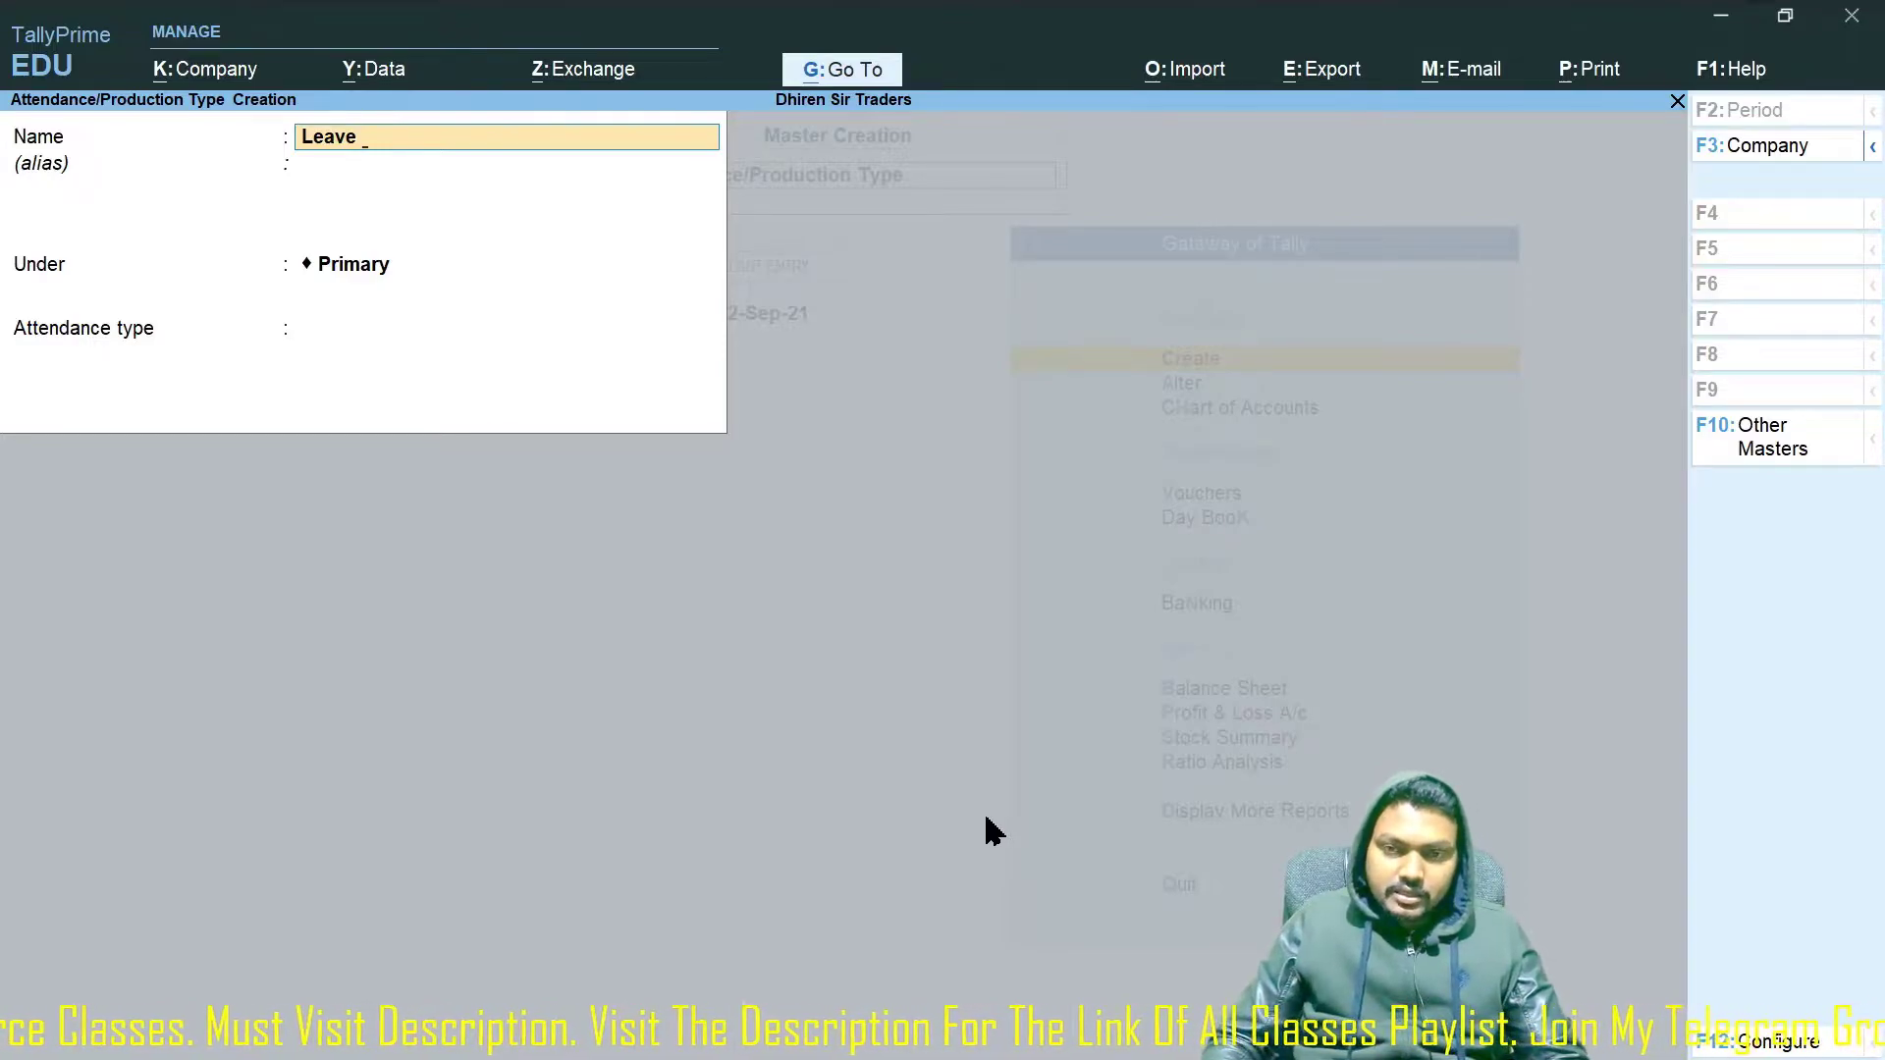
{"action": "key", "text": "Return"}
{"action": "key", "text": "Return"}
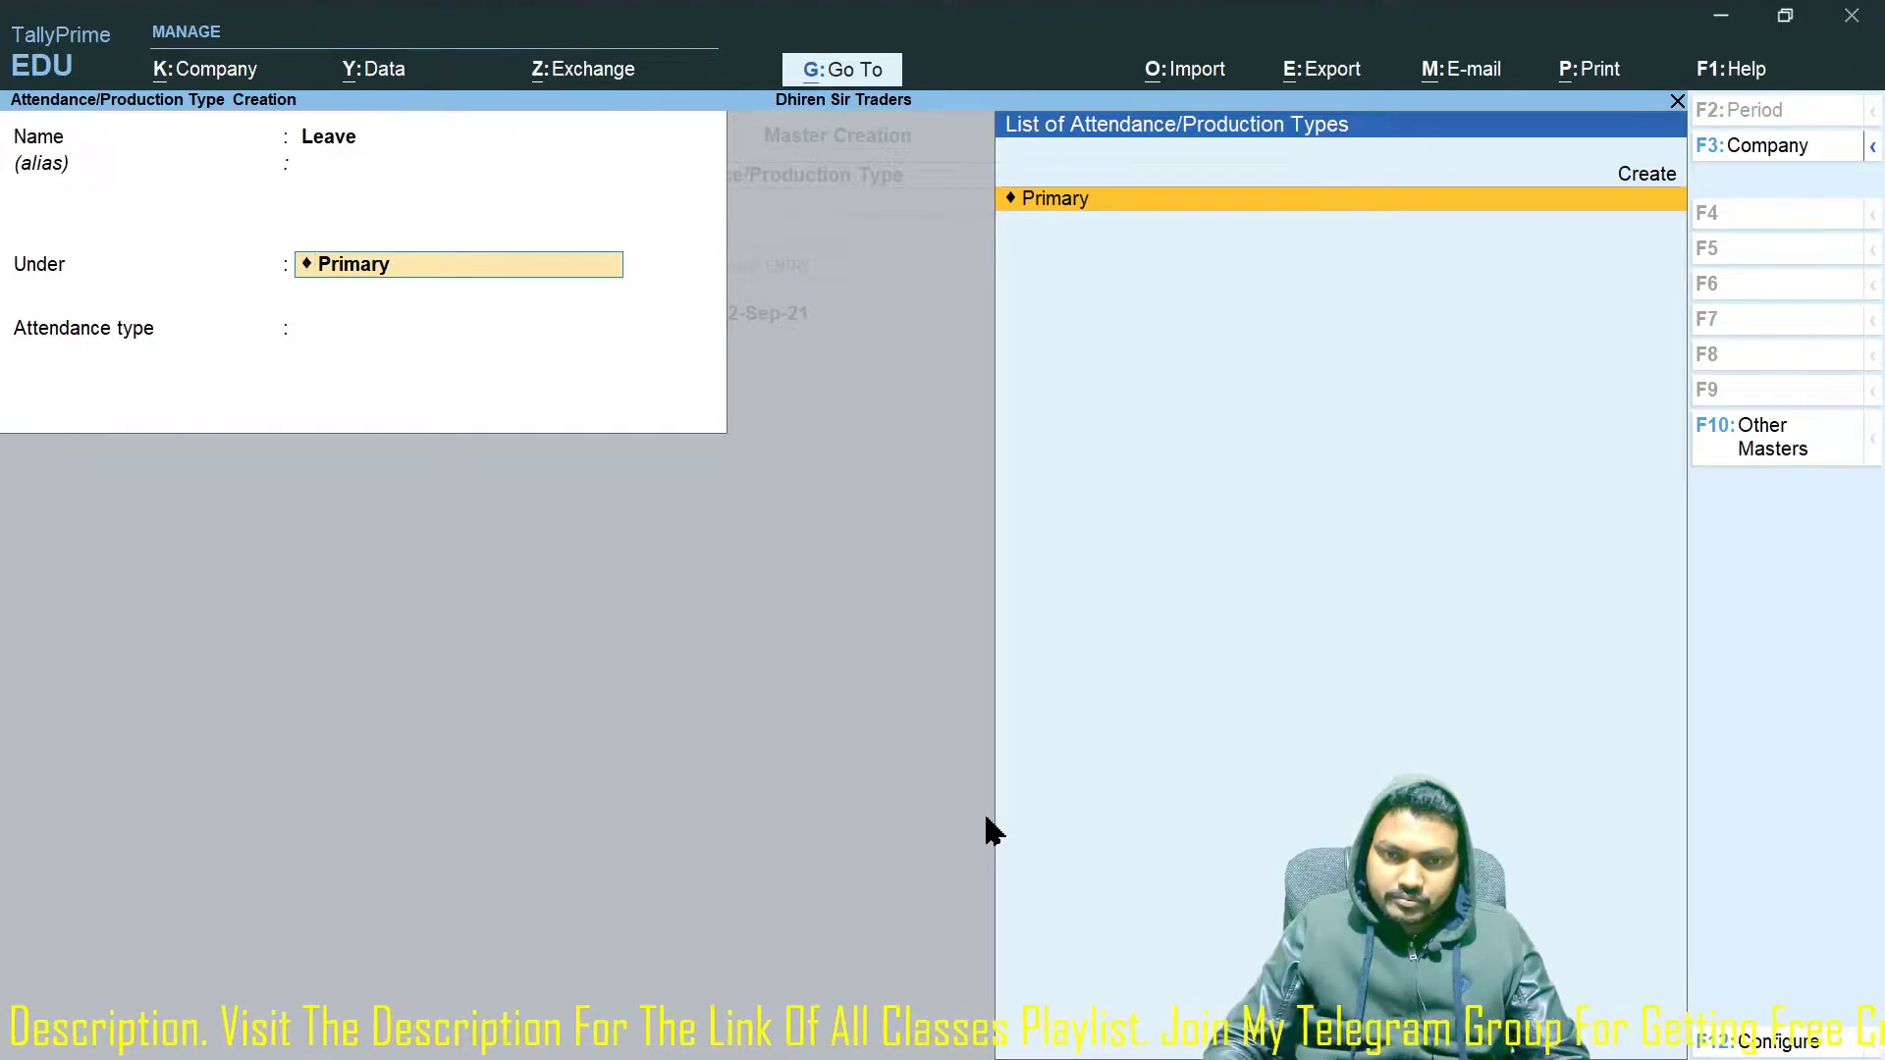
{"action": "key", "text": "Return"}
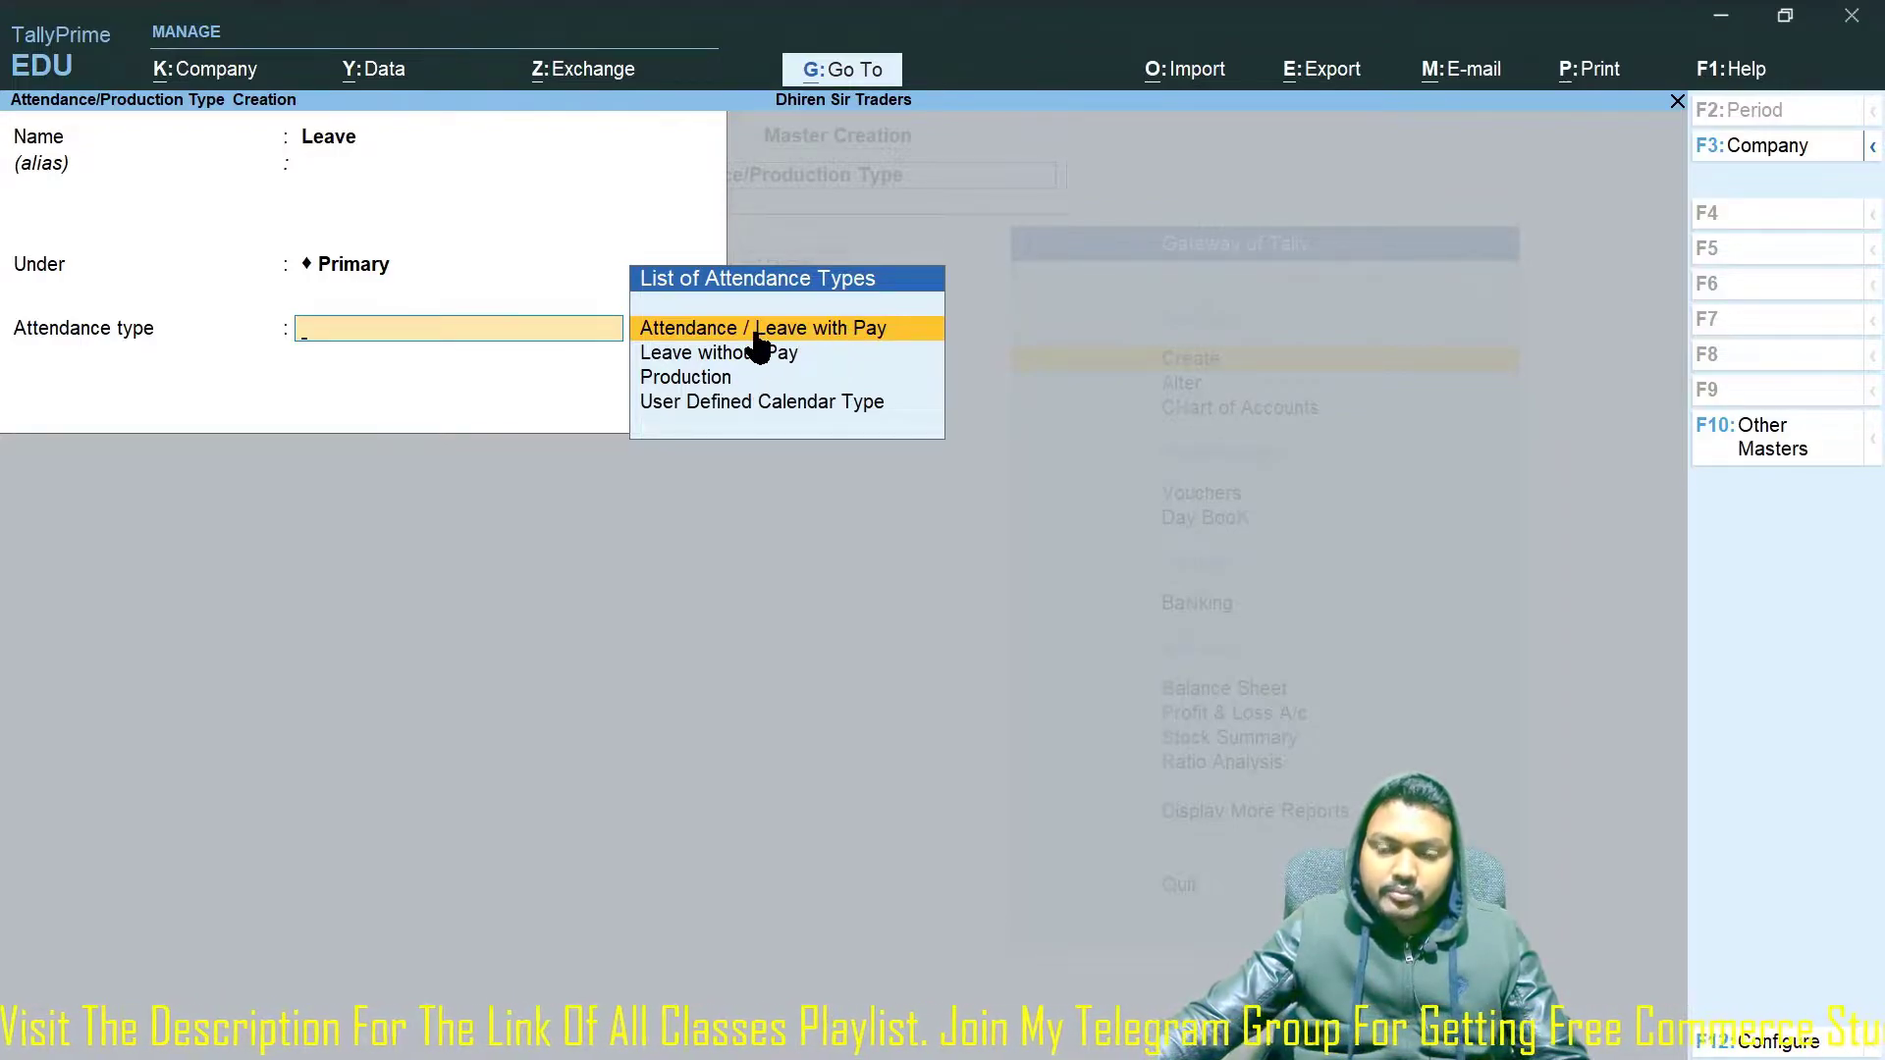
{"action": "left_click", "coordinate": [776, 360]}
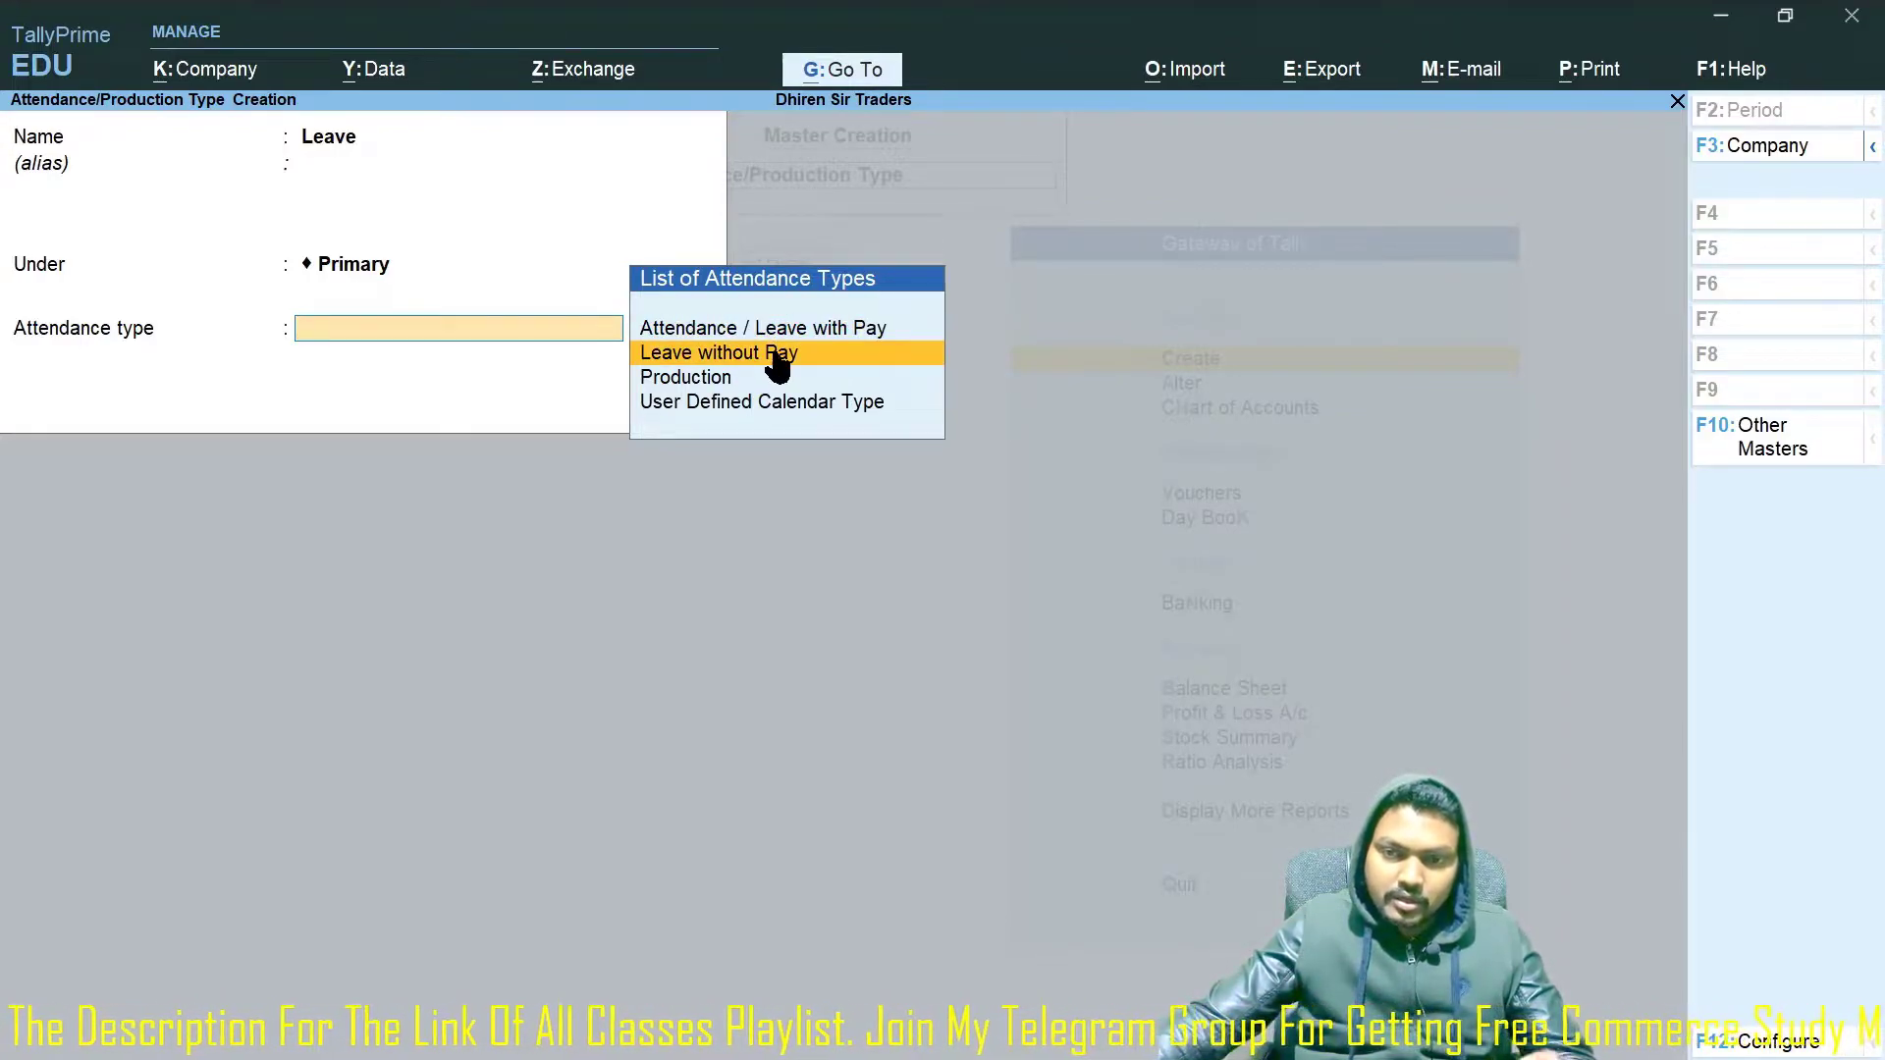
{"action": "left_click", "coordinate": [777, 360]}
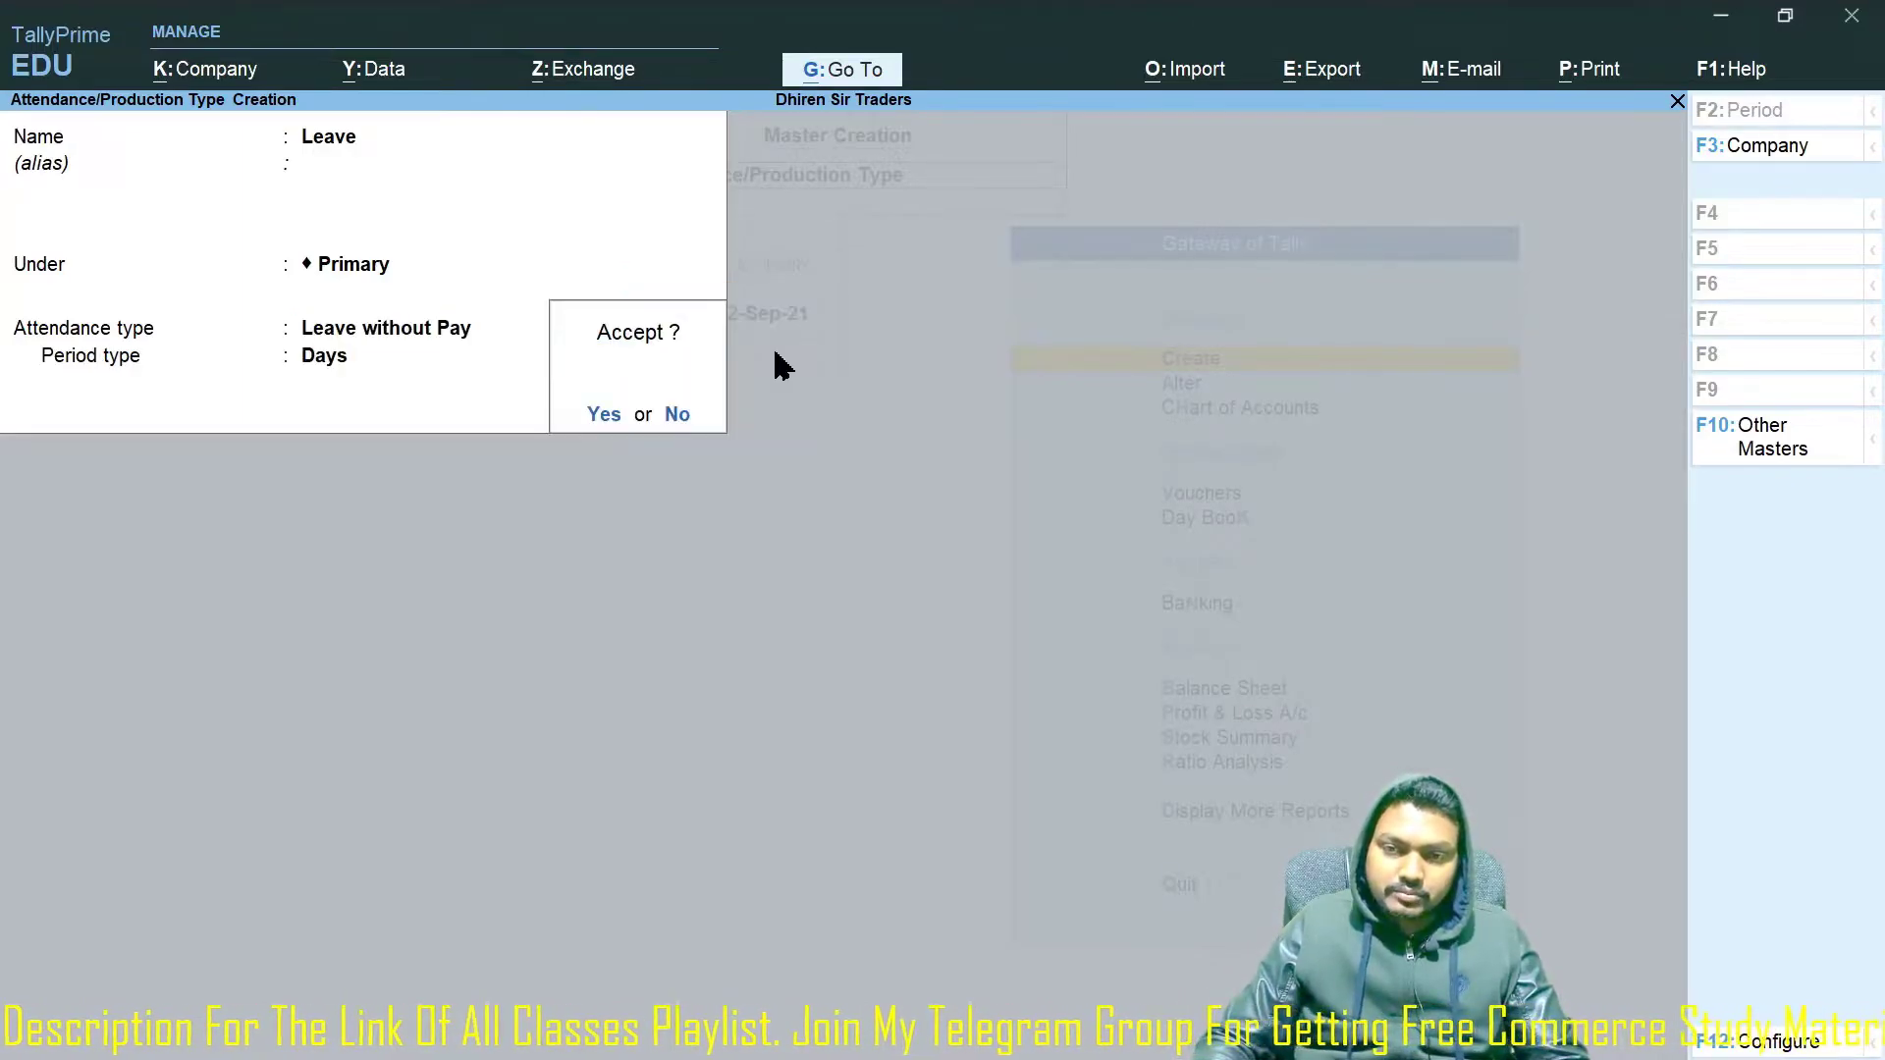
{"action": "key", "text": "y"}
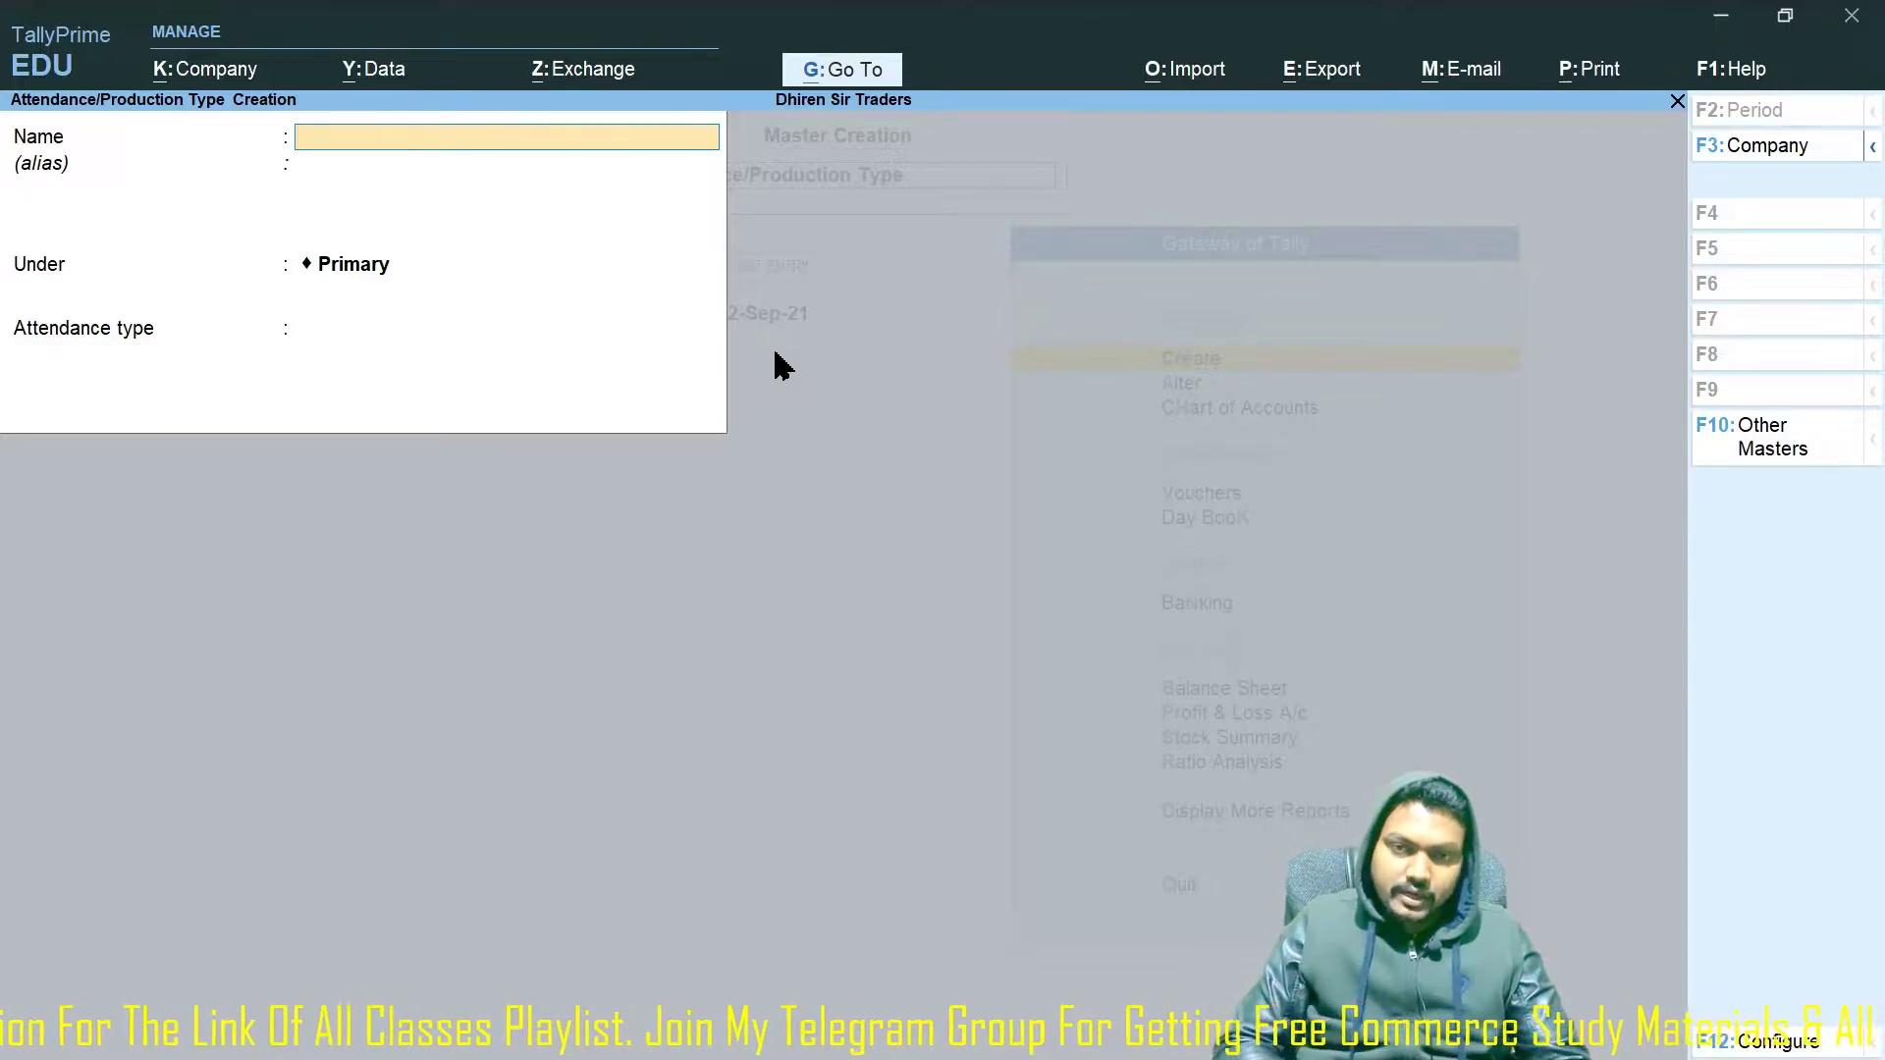
{"action": "key", "text": "Escape"}
{"action": "key", "text": "y"}
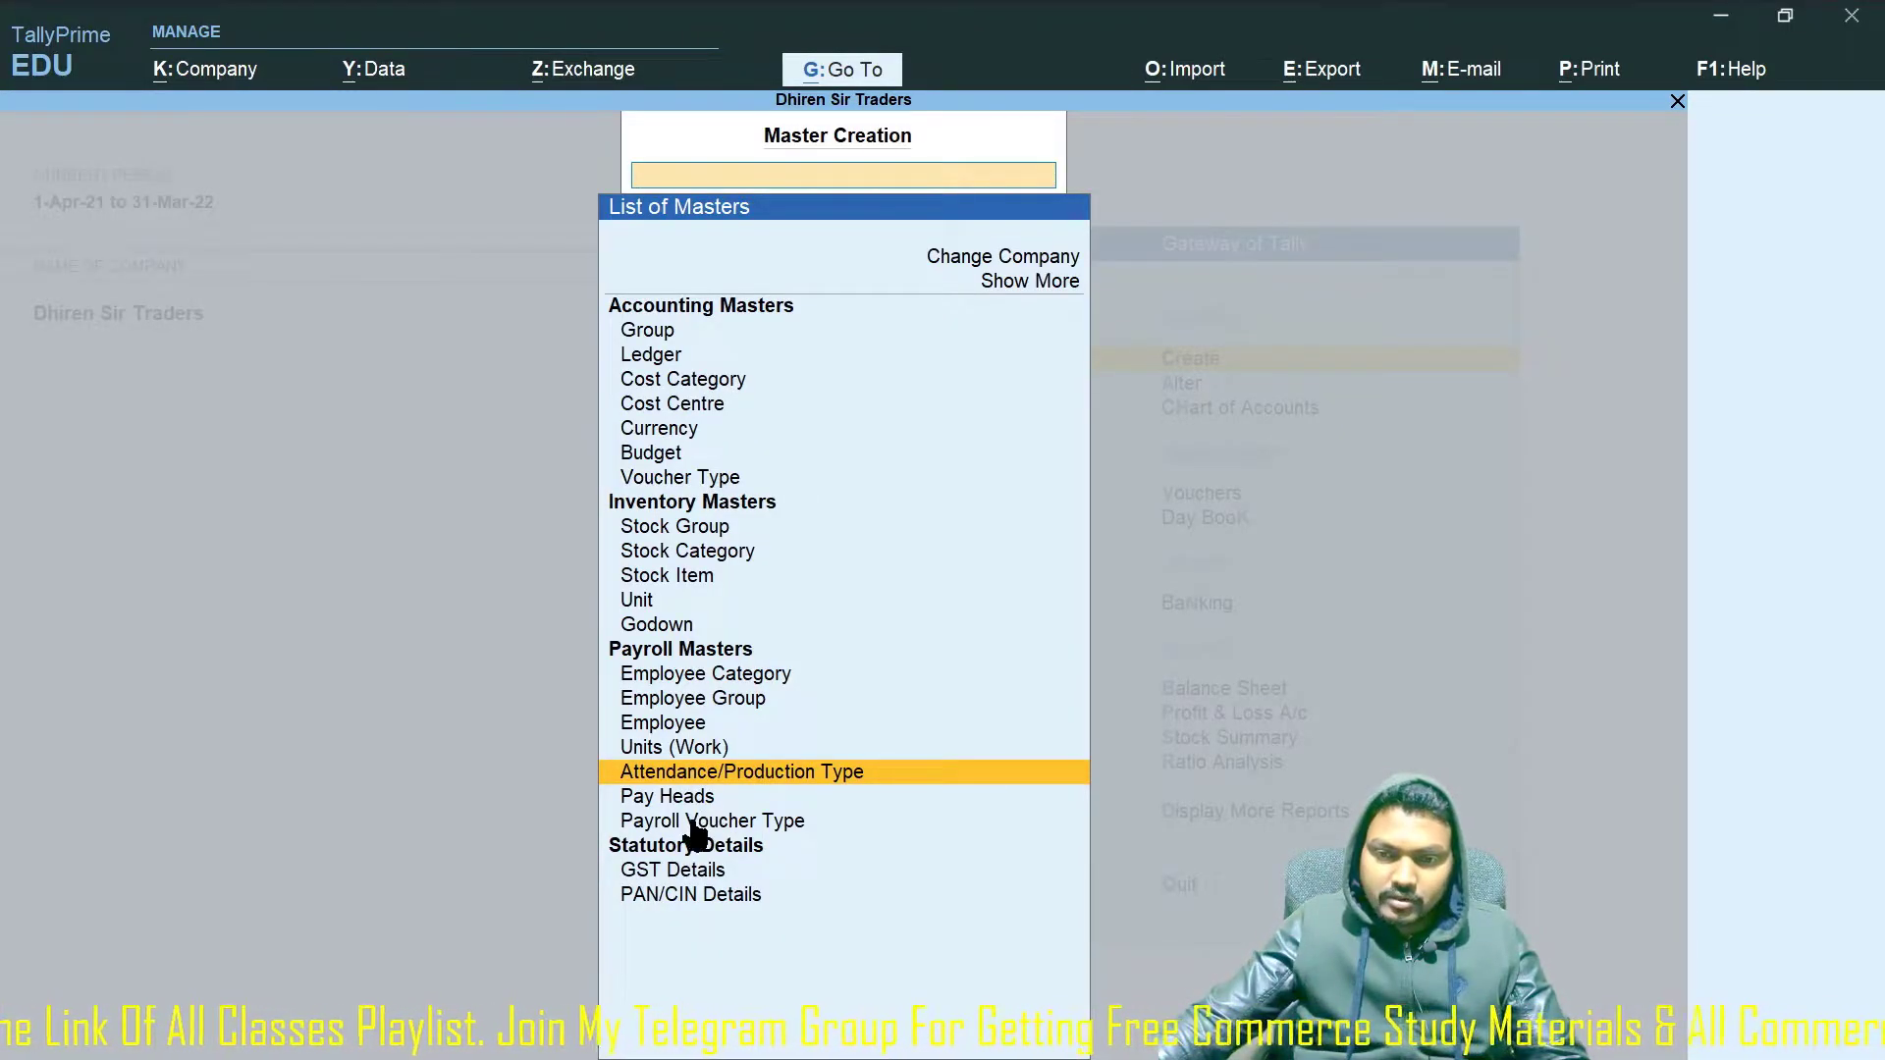
Name the new voucher type 'Salary Payable' and set its type to Payroll.
{"action": "left_click", "coordinate": [773, 833]}
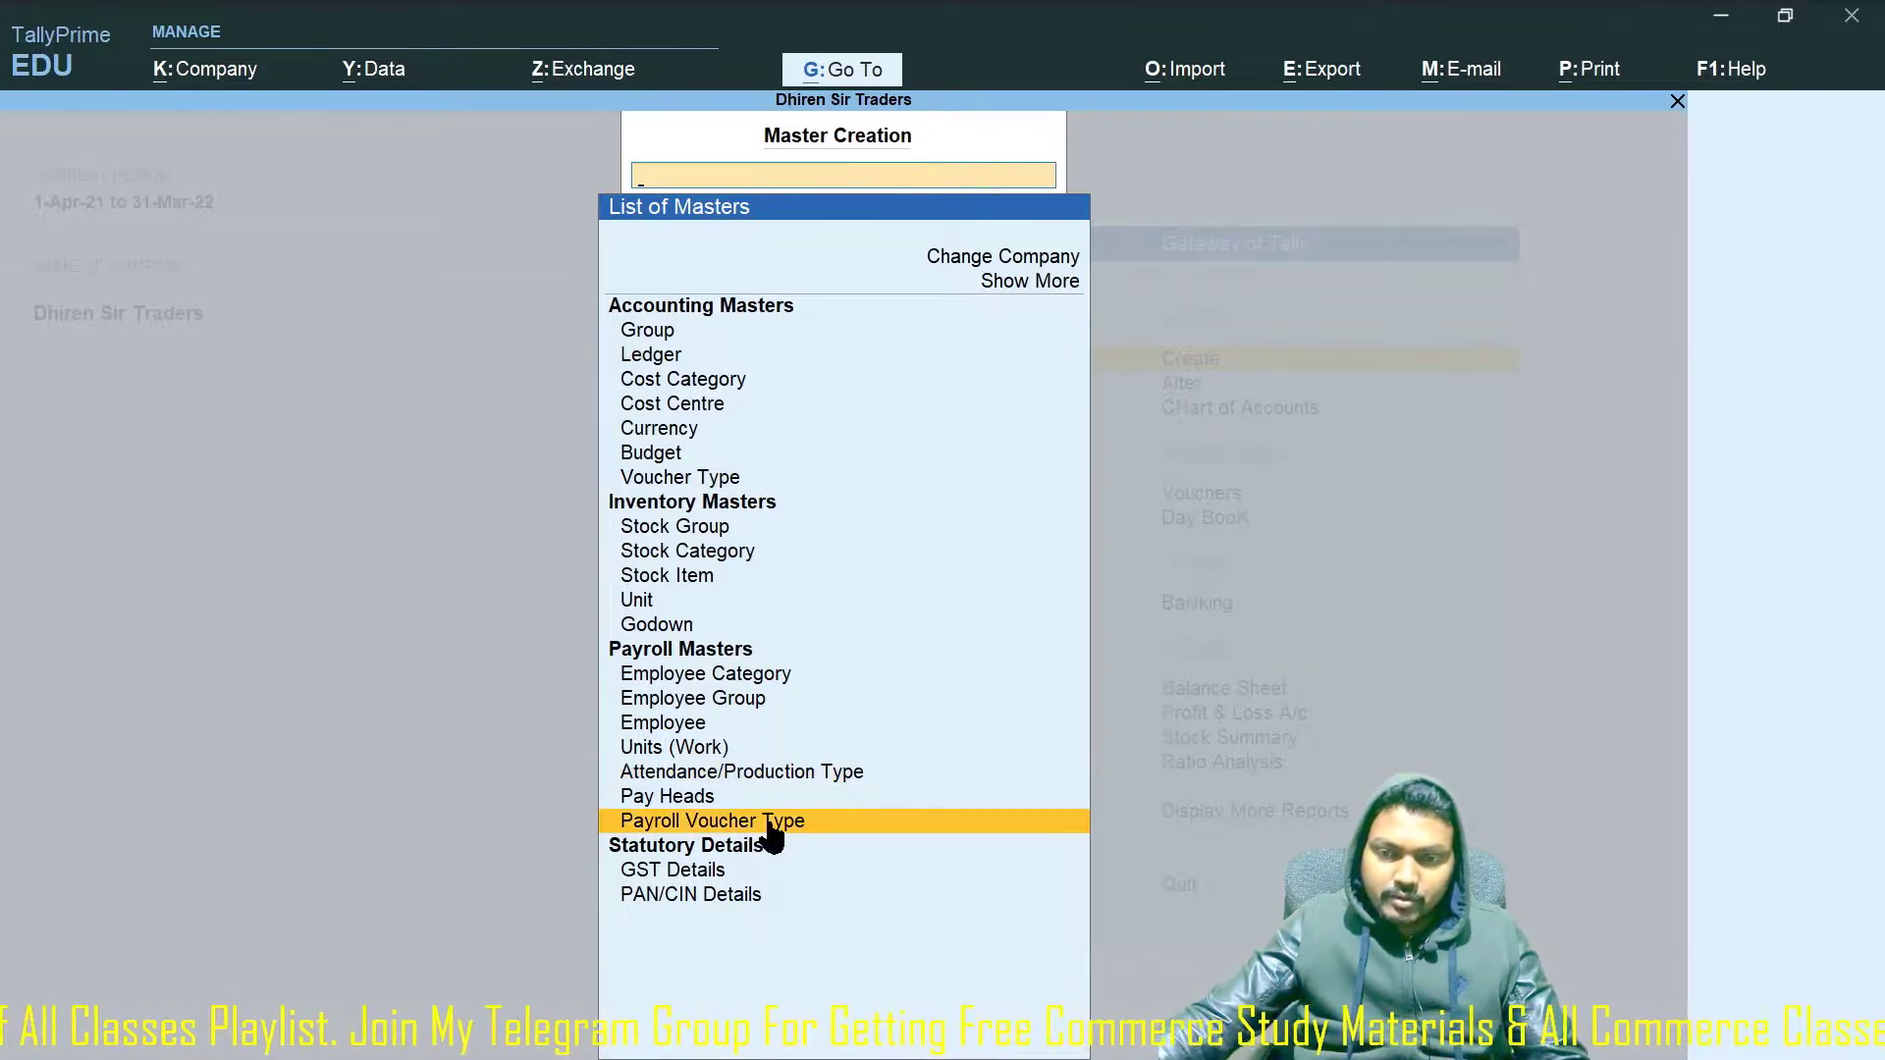
{"action": "left_click", "coordinate": [775, 835]}
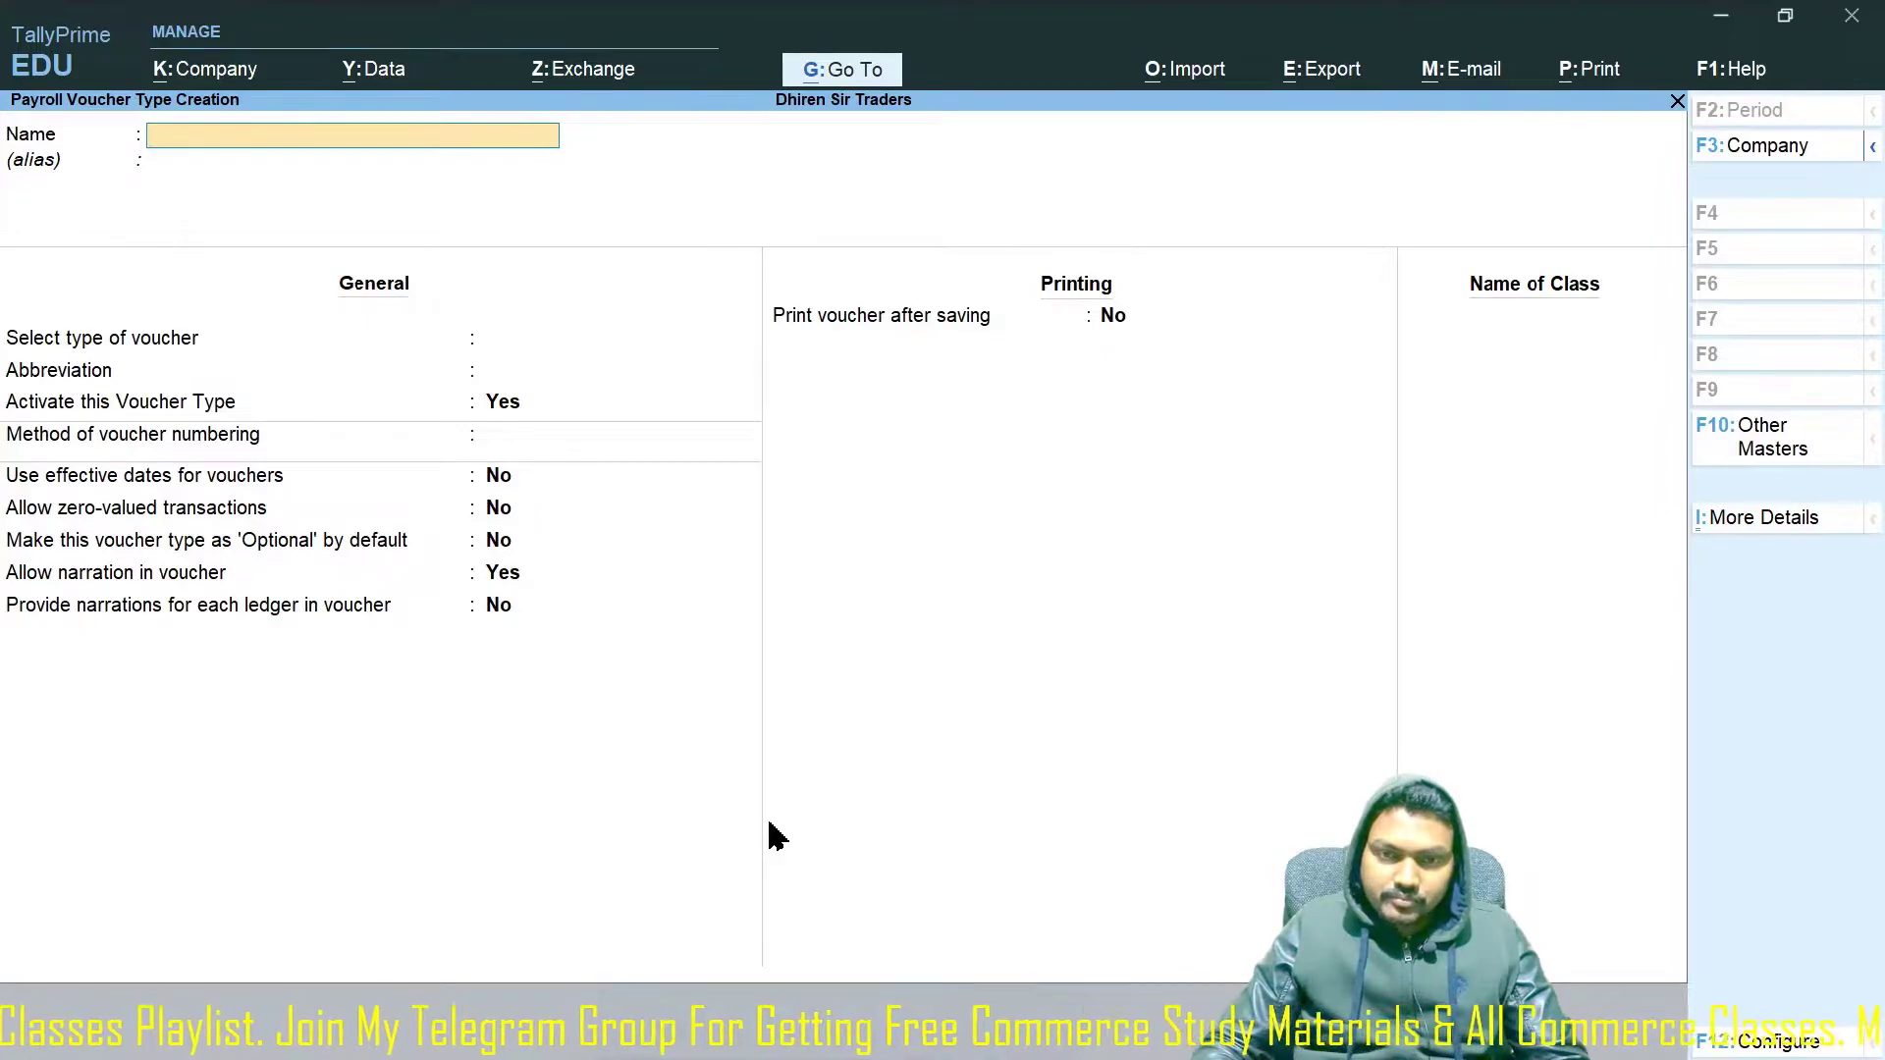
{"action": "type", "text": "Sala"}
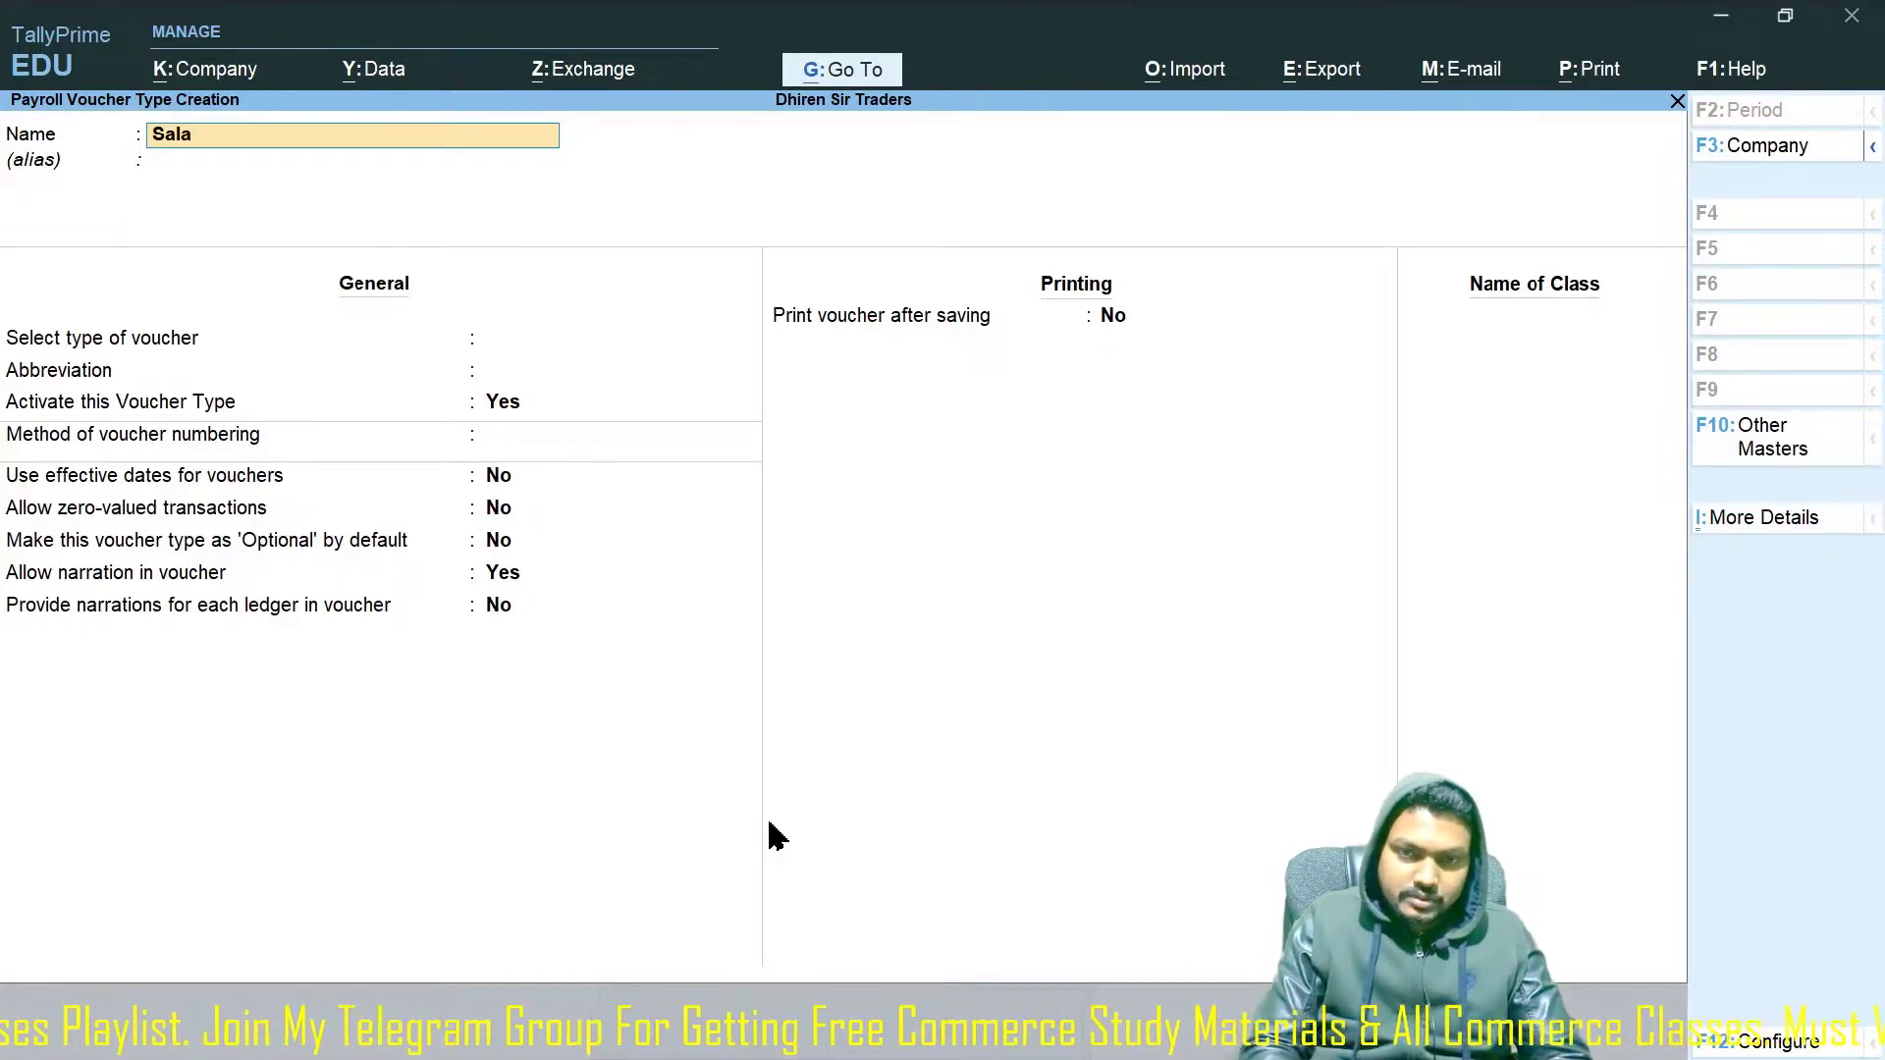
{"action": "type", "text": "ry Pay"}
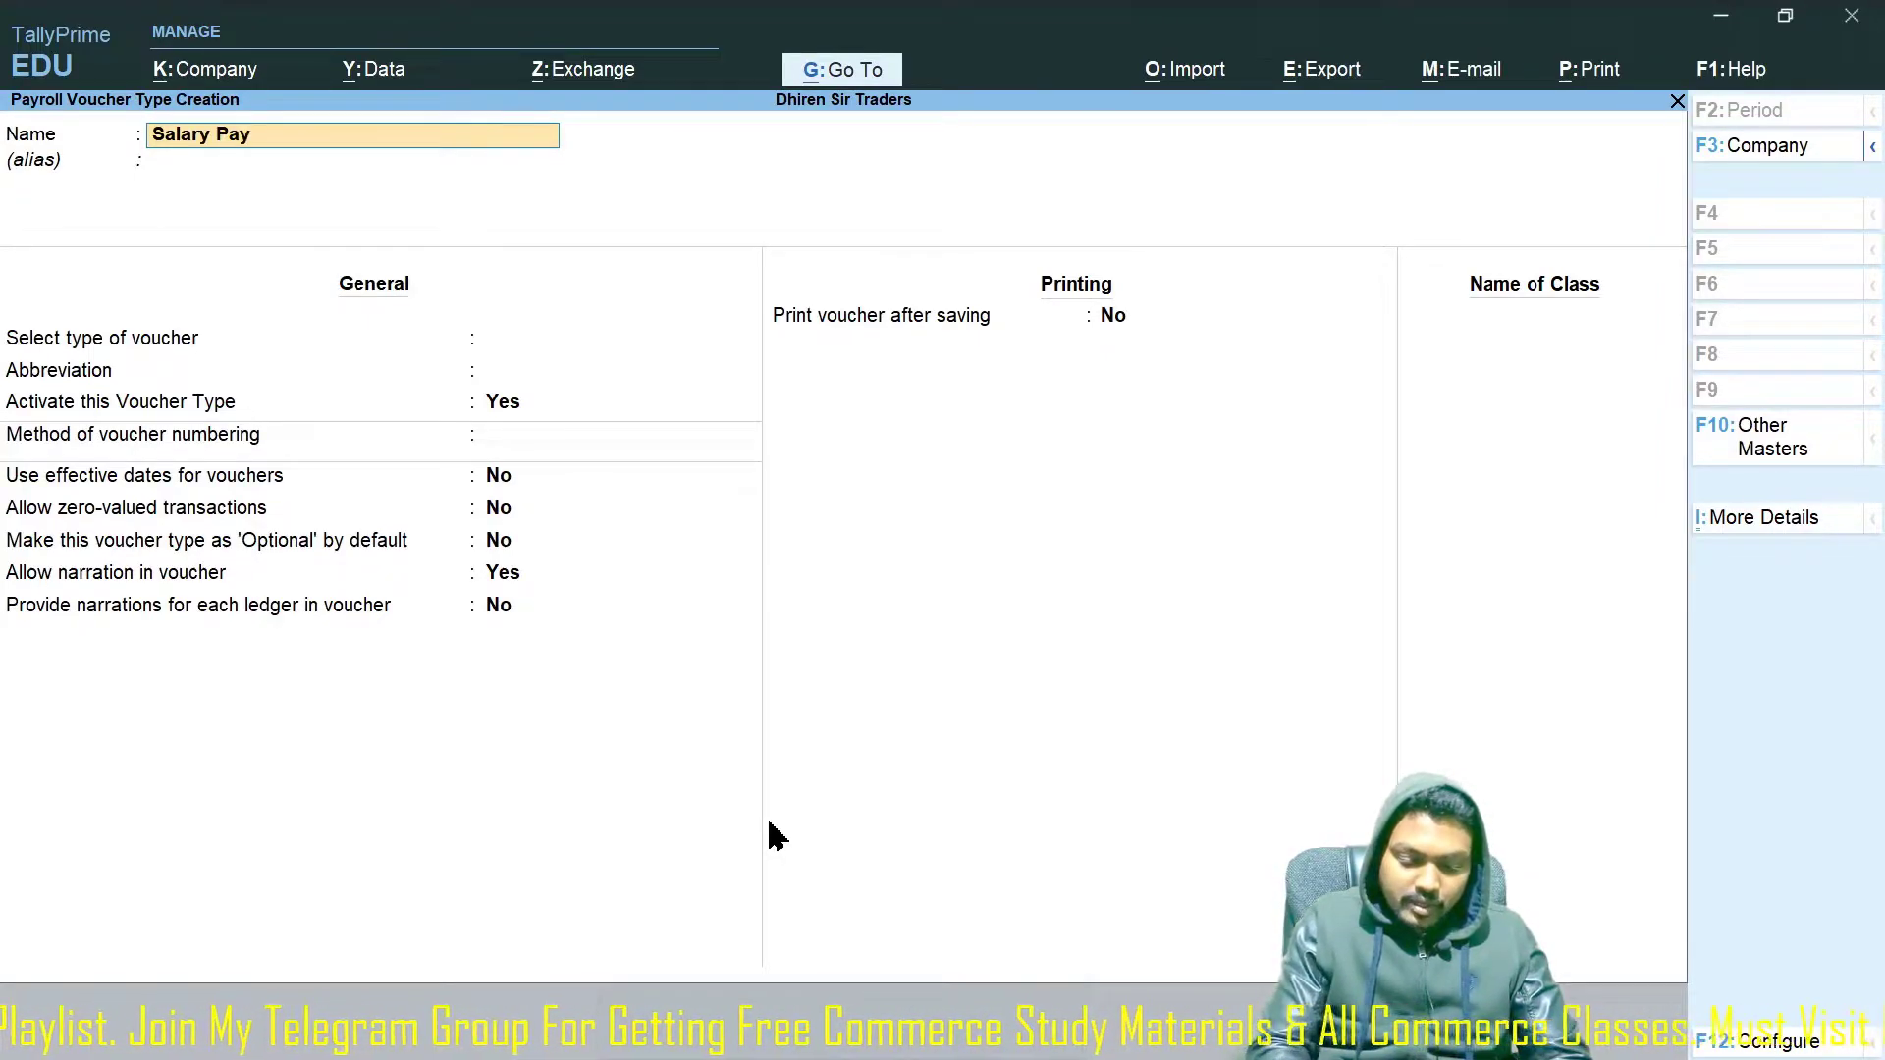
{"action": "type", "text": "able"}
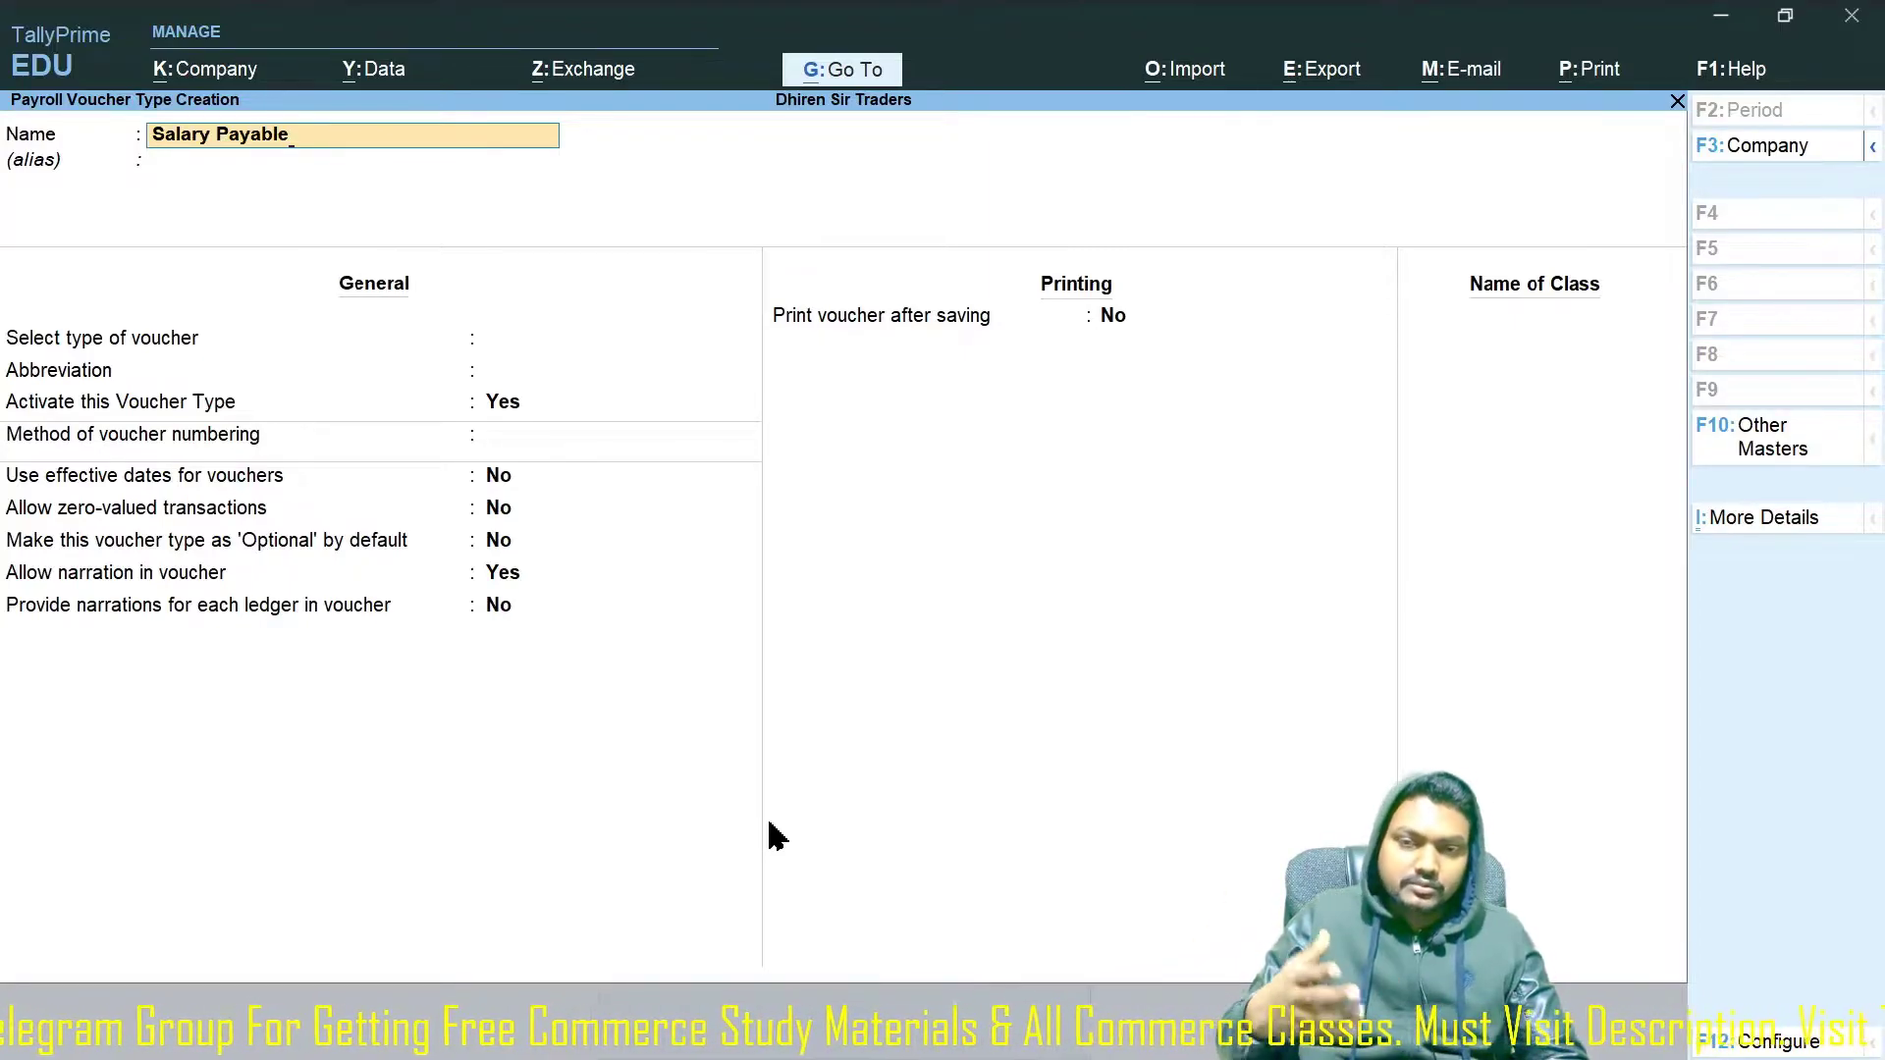
{"action": "key", "text": "Return"}
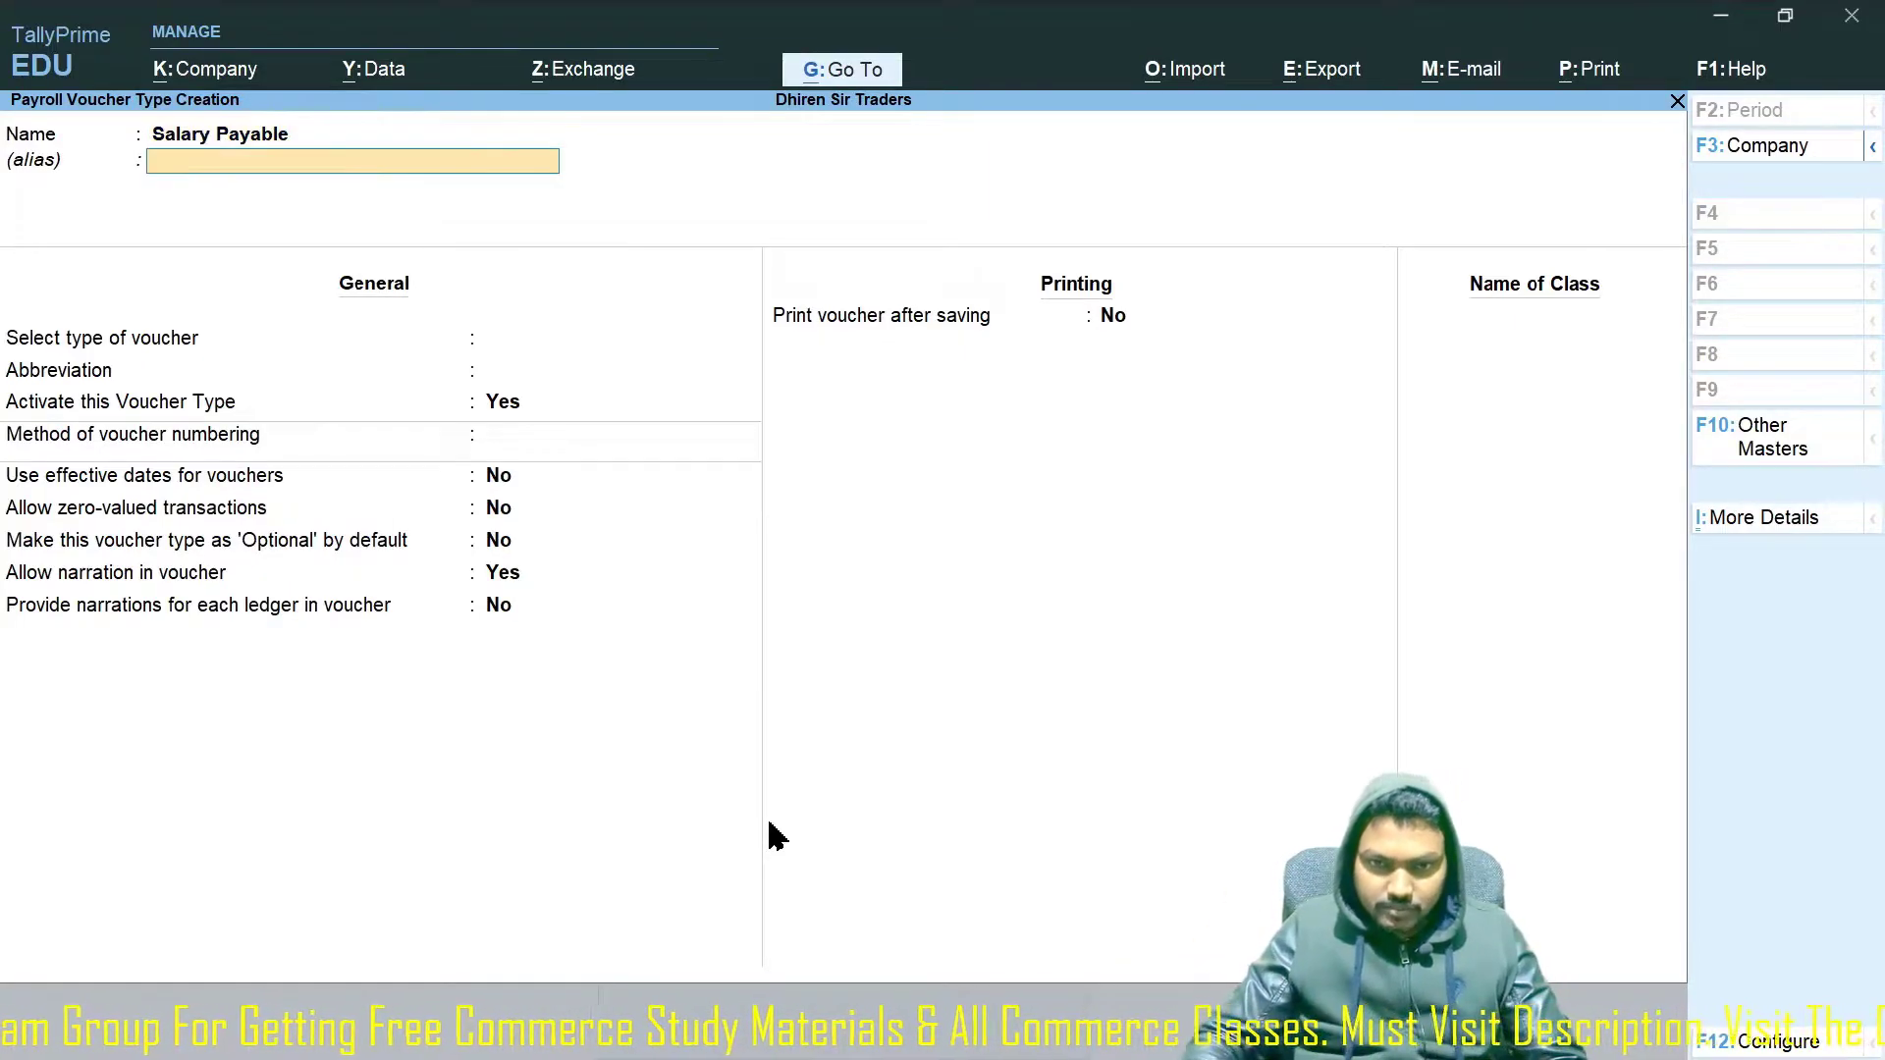
{"action": "key", "text": "Return"}
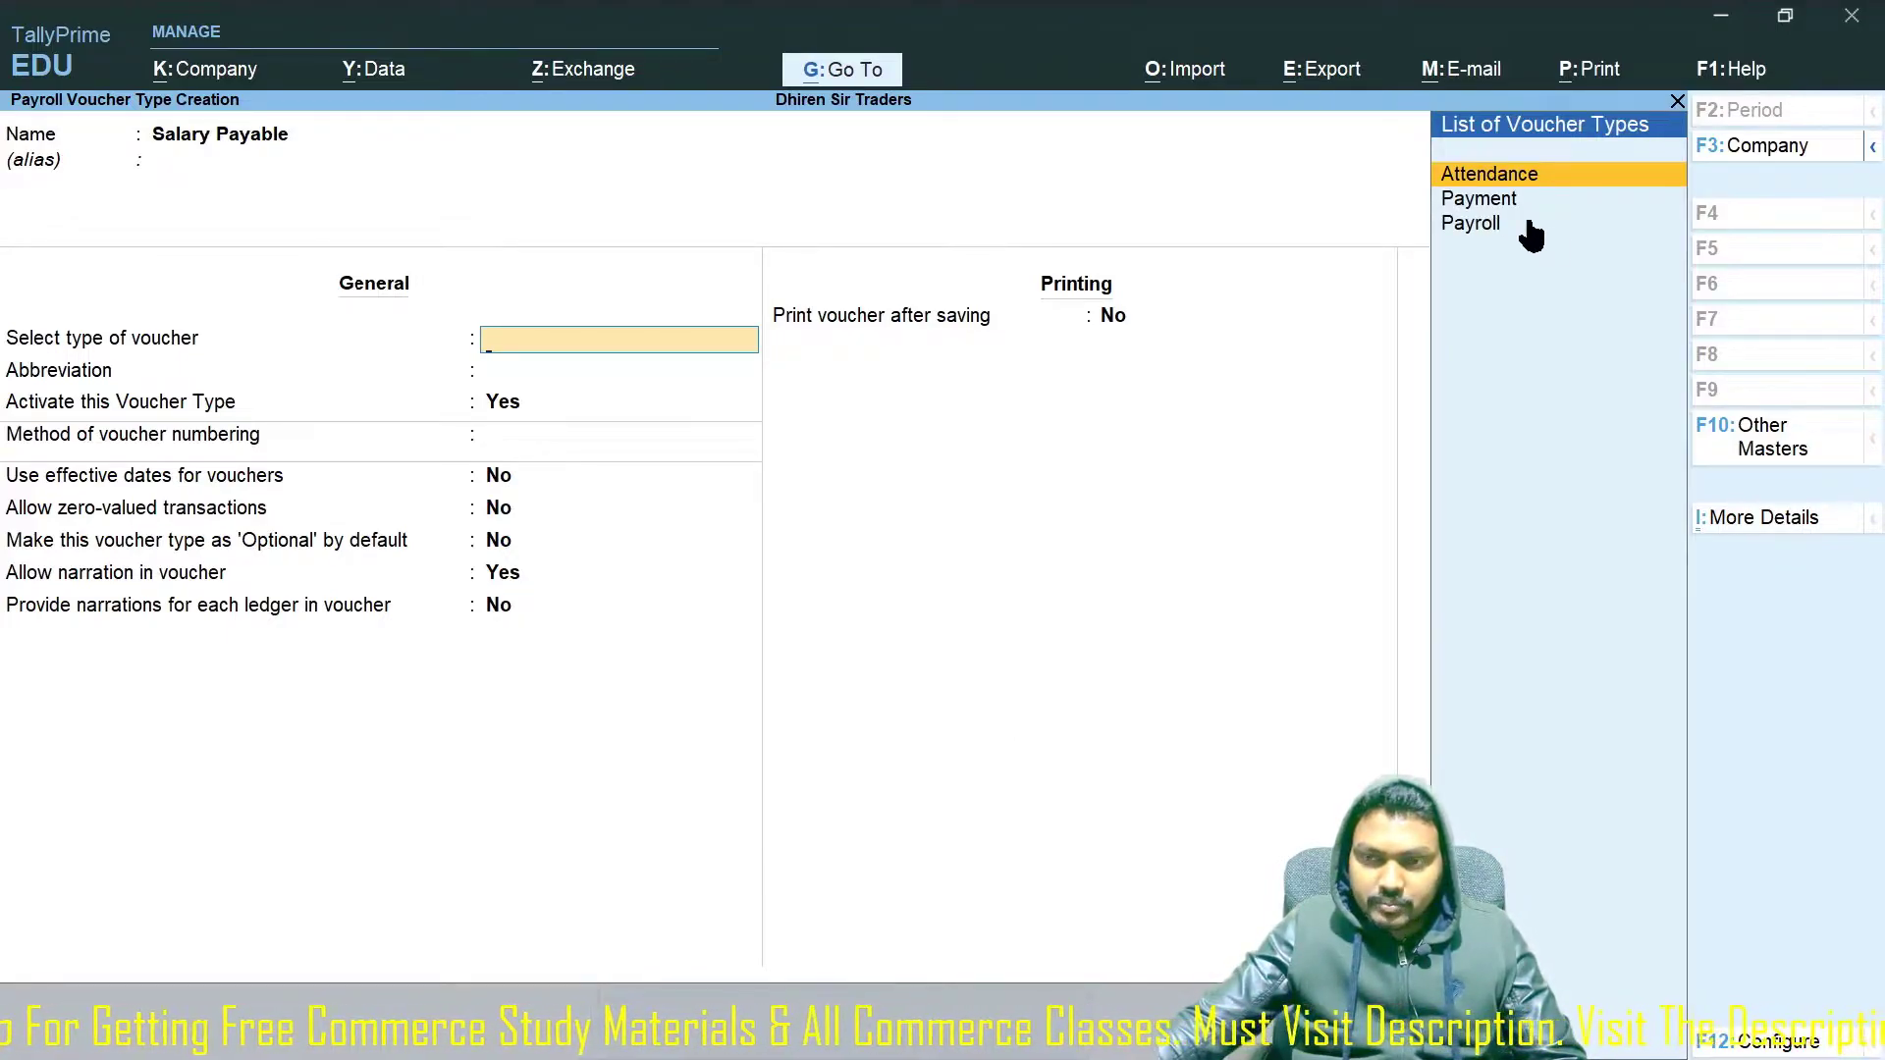
{"action": "key", "text": "Down"}
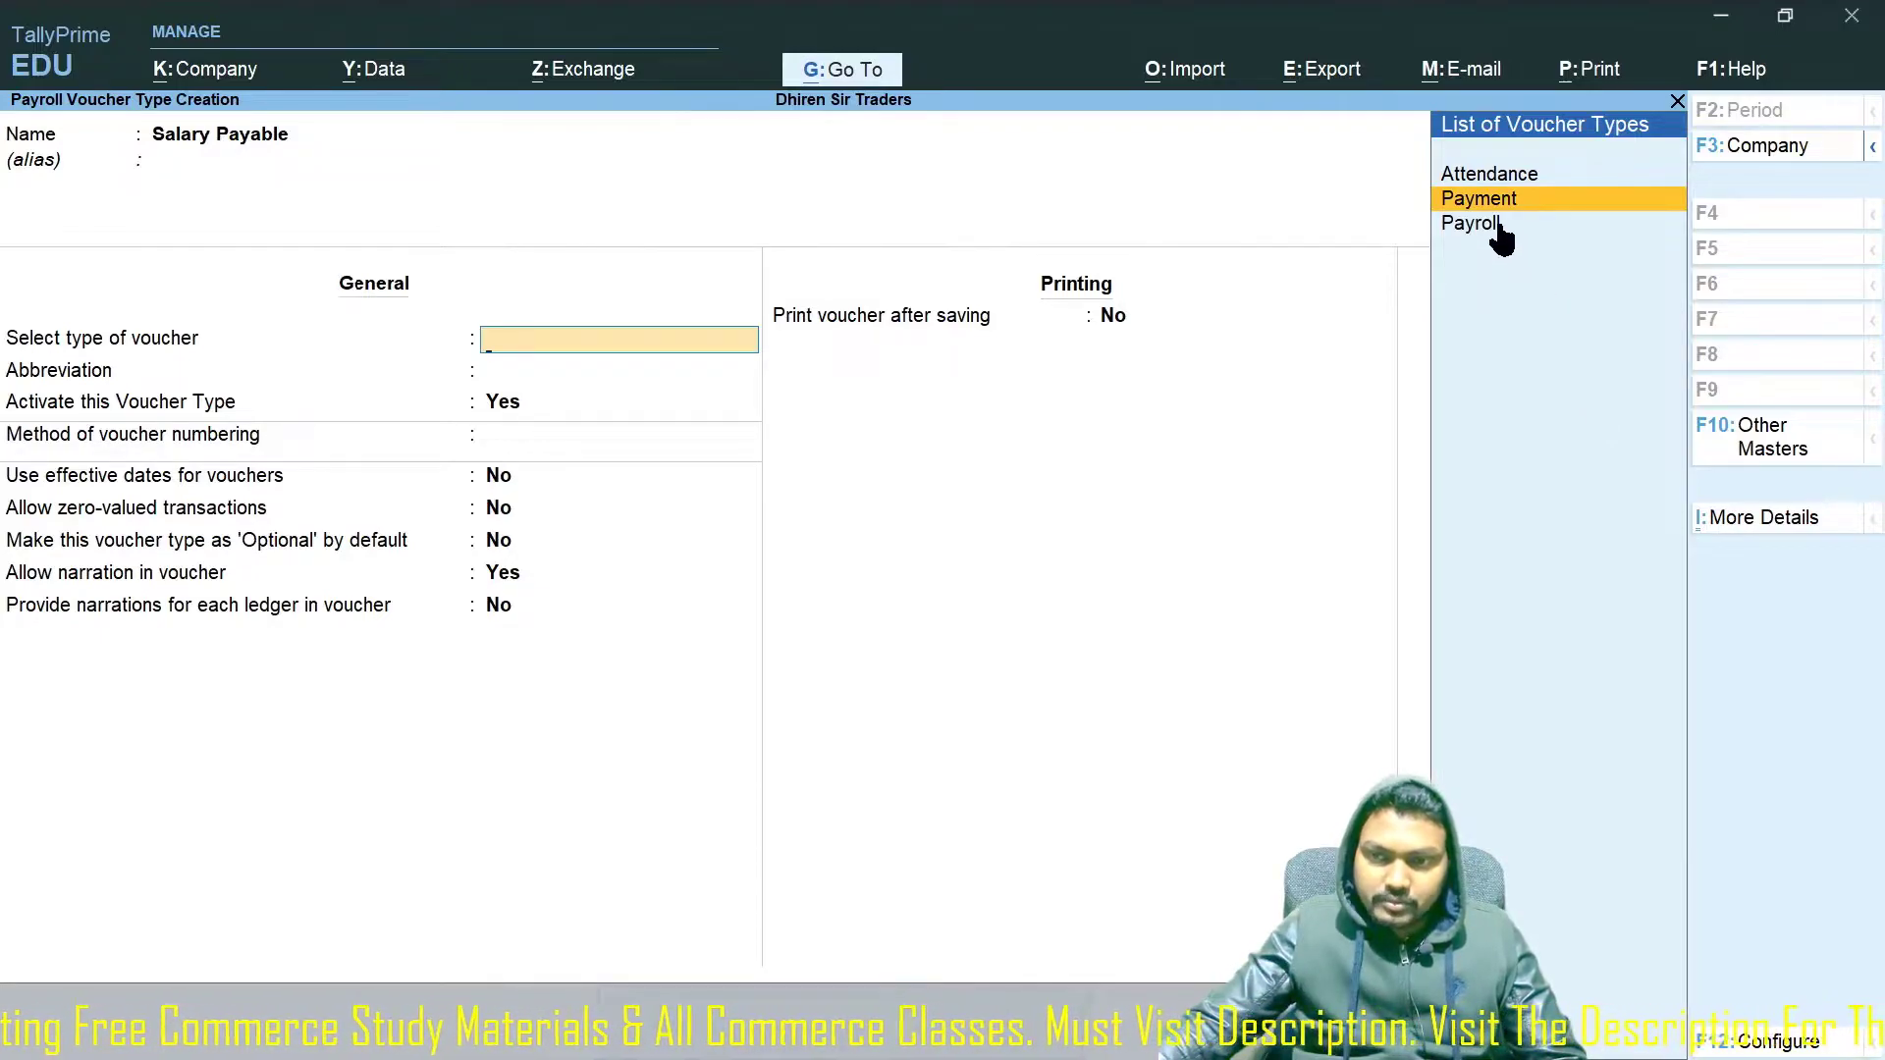
{"action": "key", "text": "Down"}
{"action": "key", "text": "Return"}
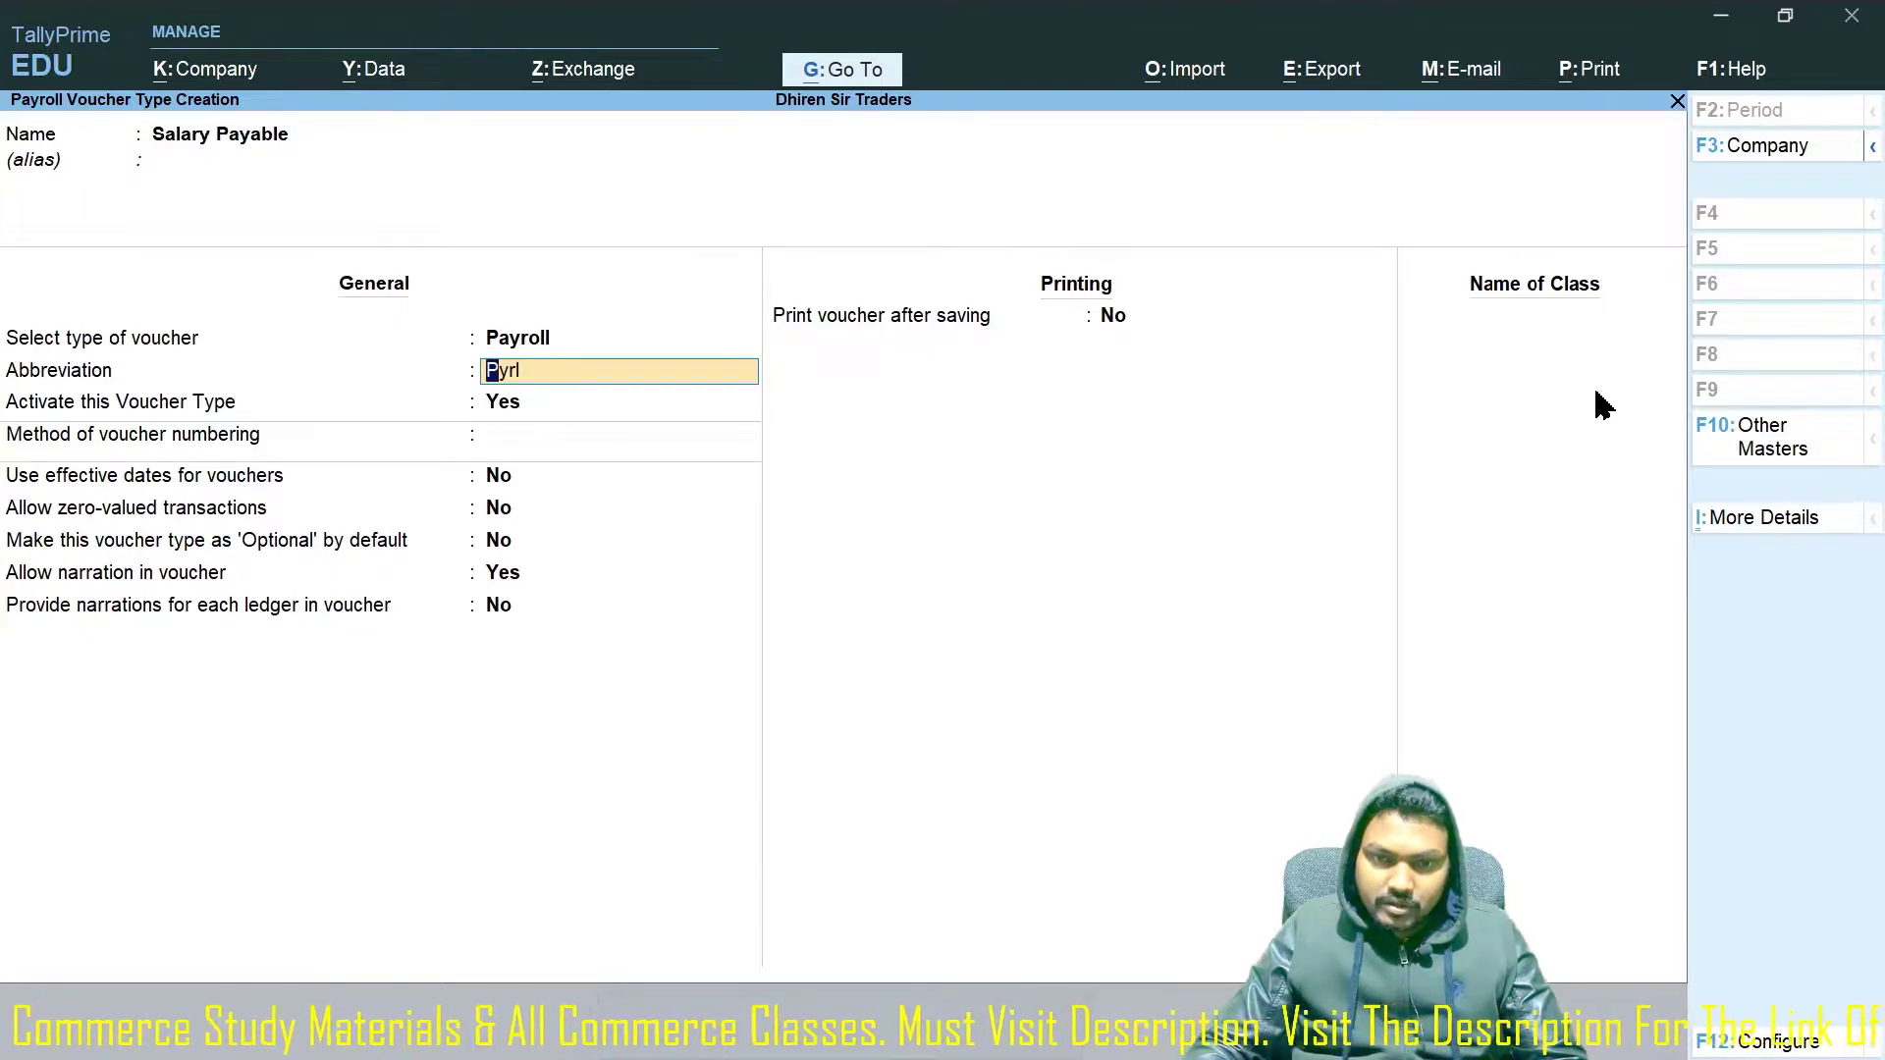
Keep abbreviation Pyrl, use Automatic numbering without advanced configuration, and save.
{"action": "key", "text": "Return"}
{"action": "key", "text": "Return"}
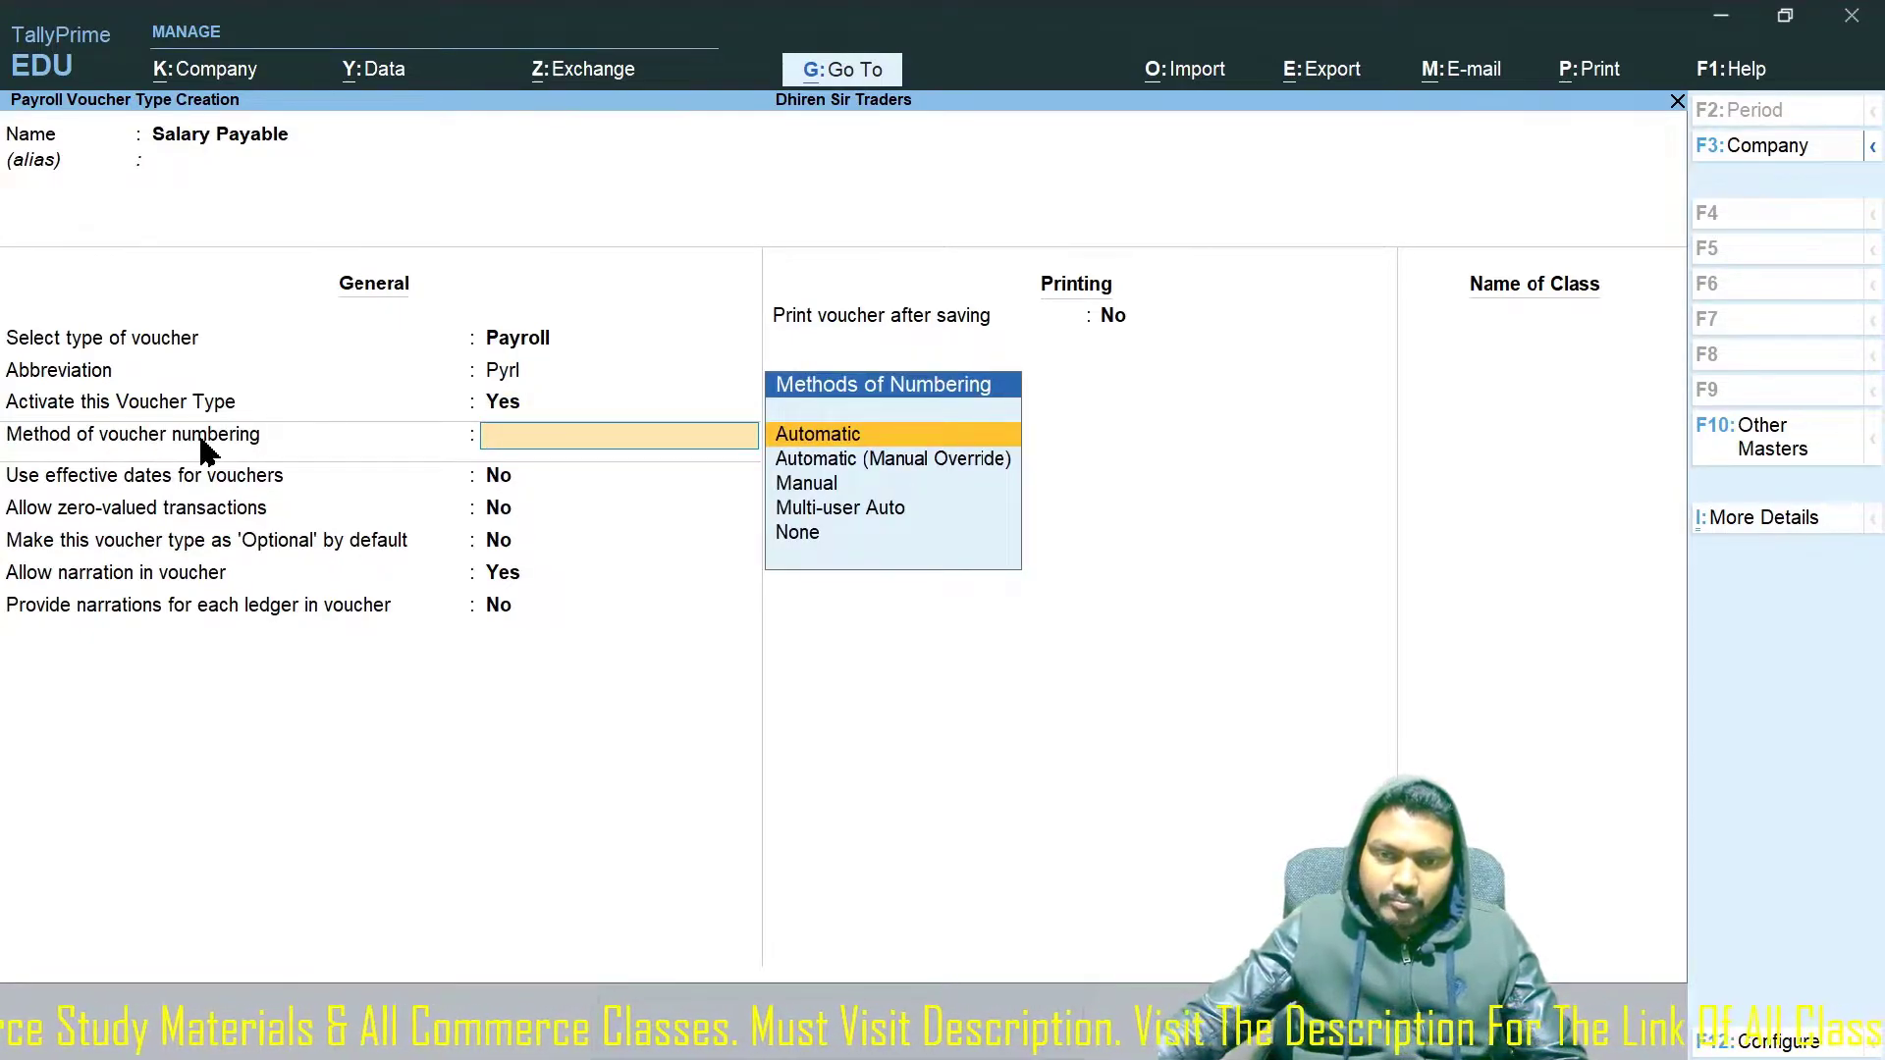
{"action": "key", "text": "Return"}
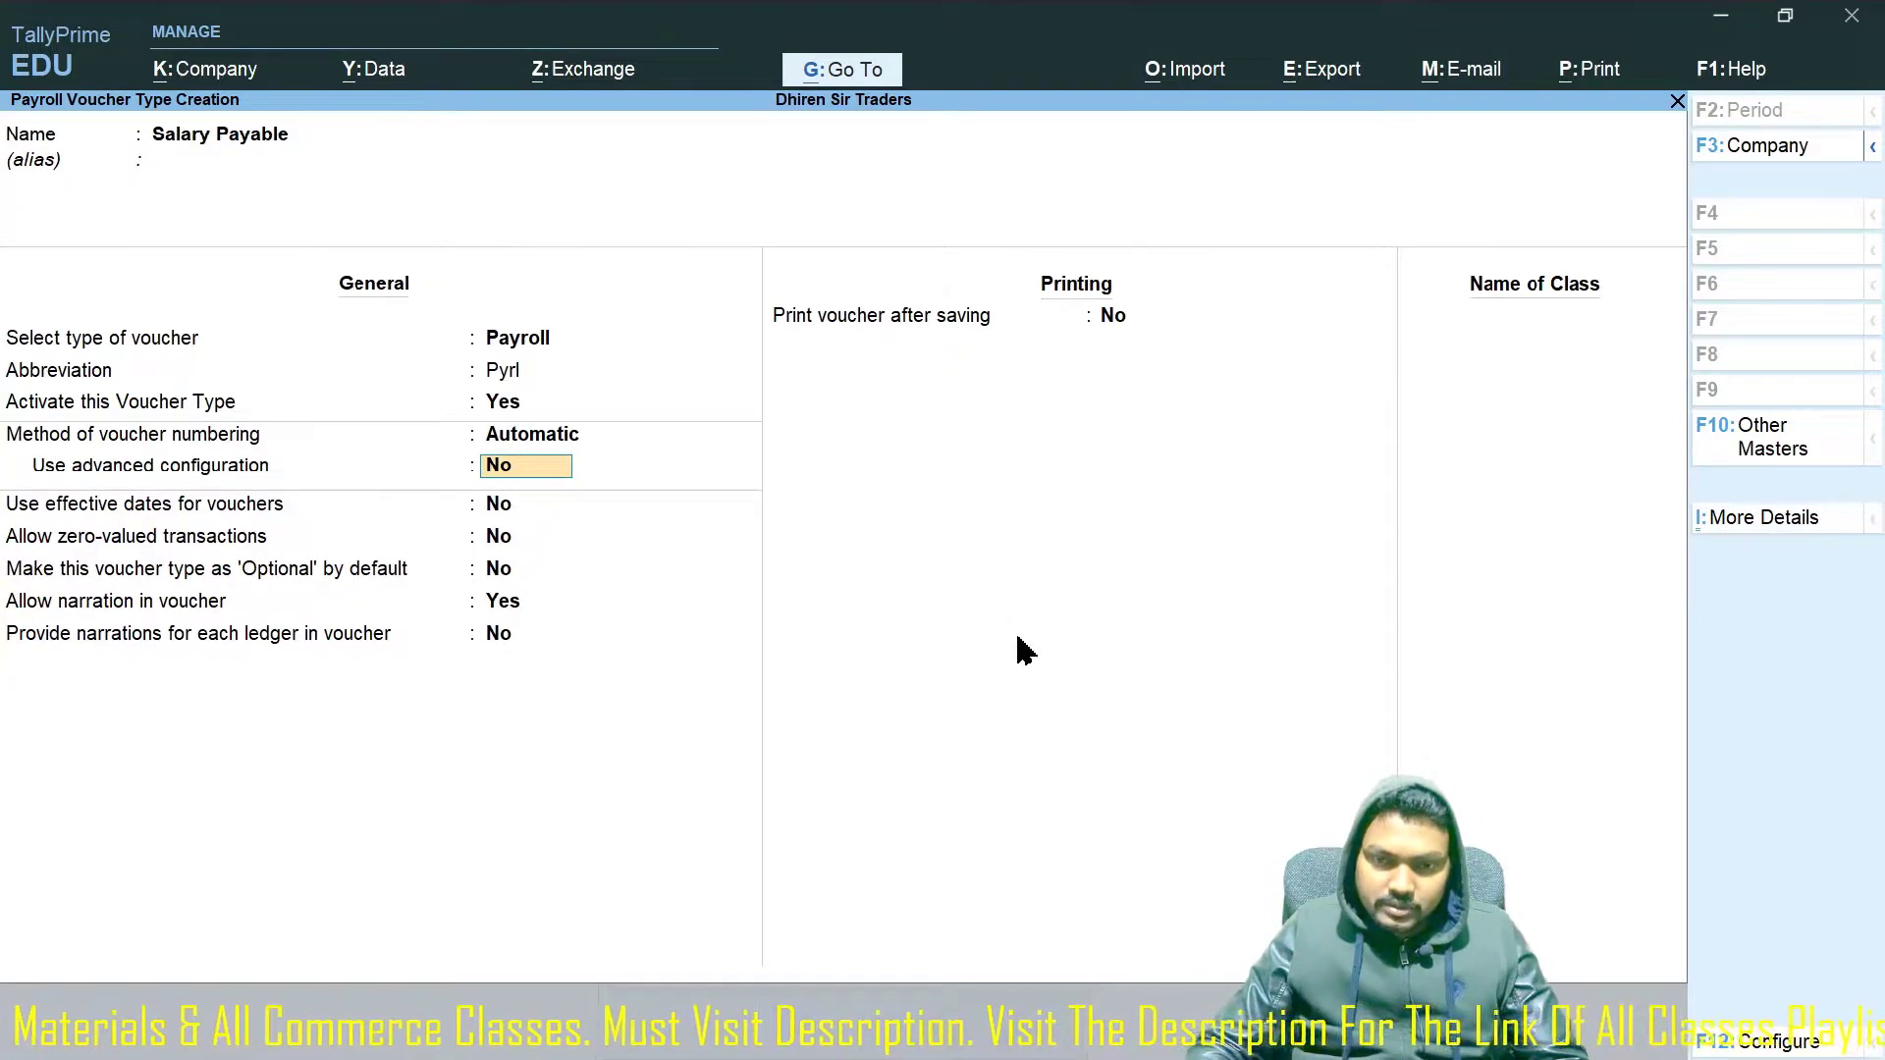
{"action": "type", "text": "y"}
{"action": "key", "text": "Return"}
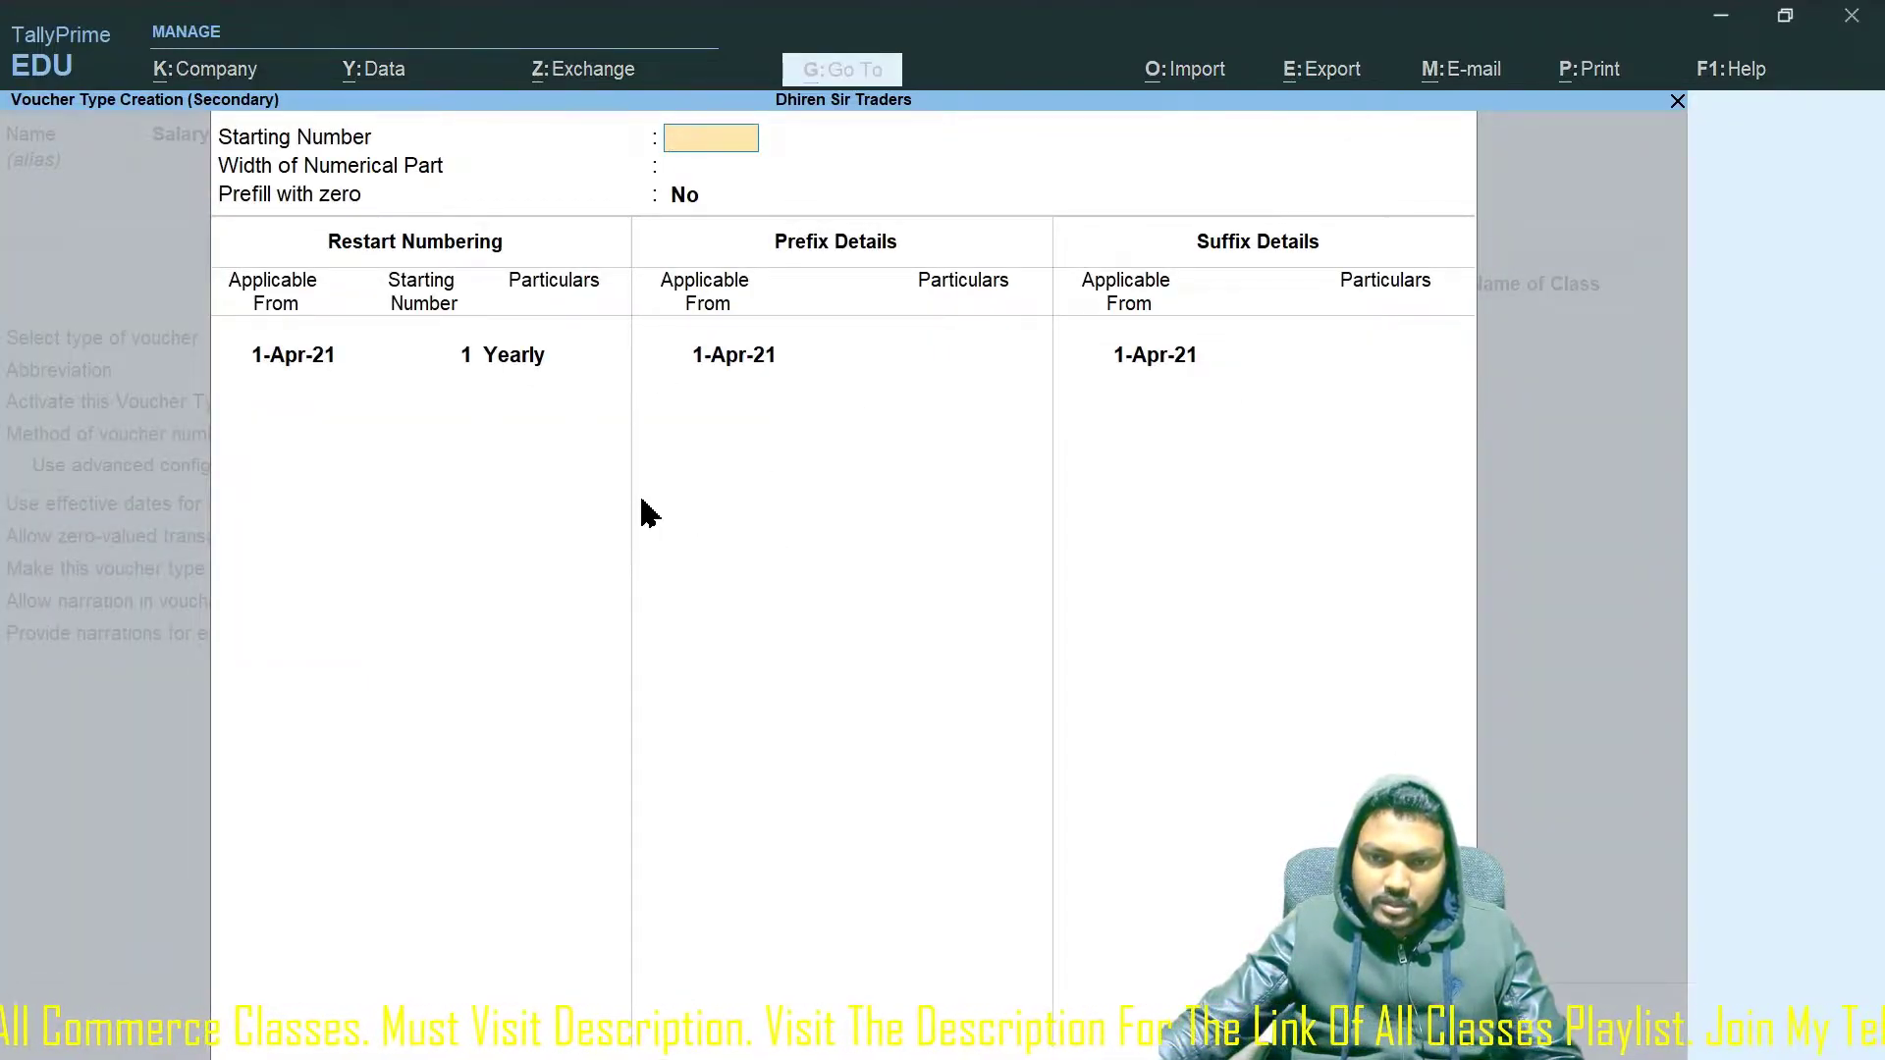
{"action": "key", "text": "ctrl+a"}
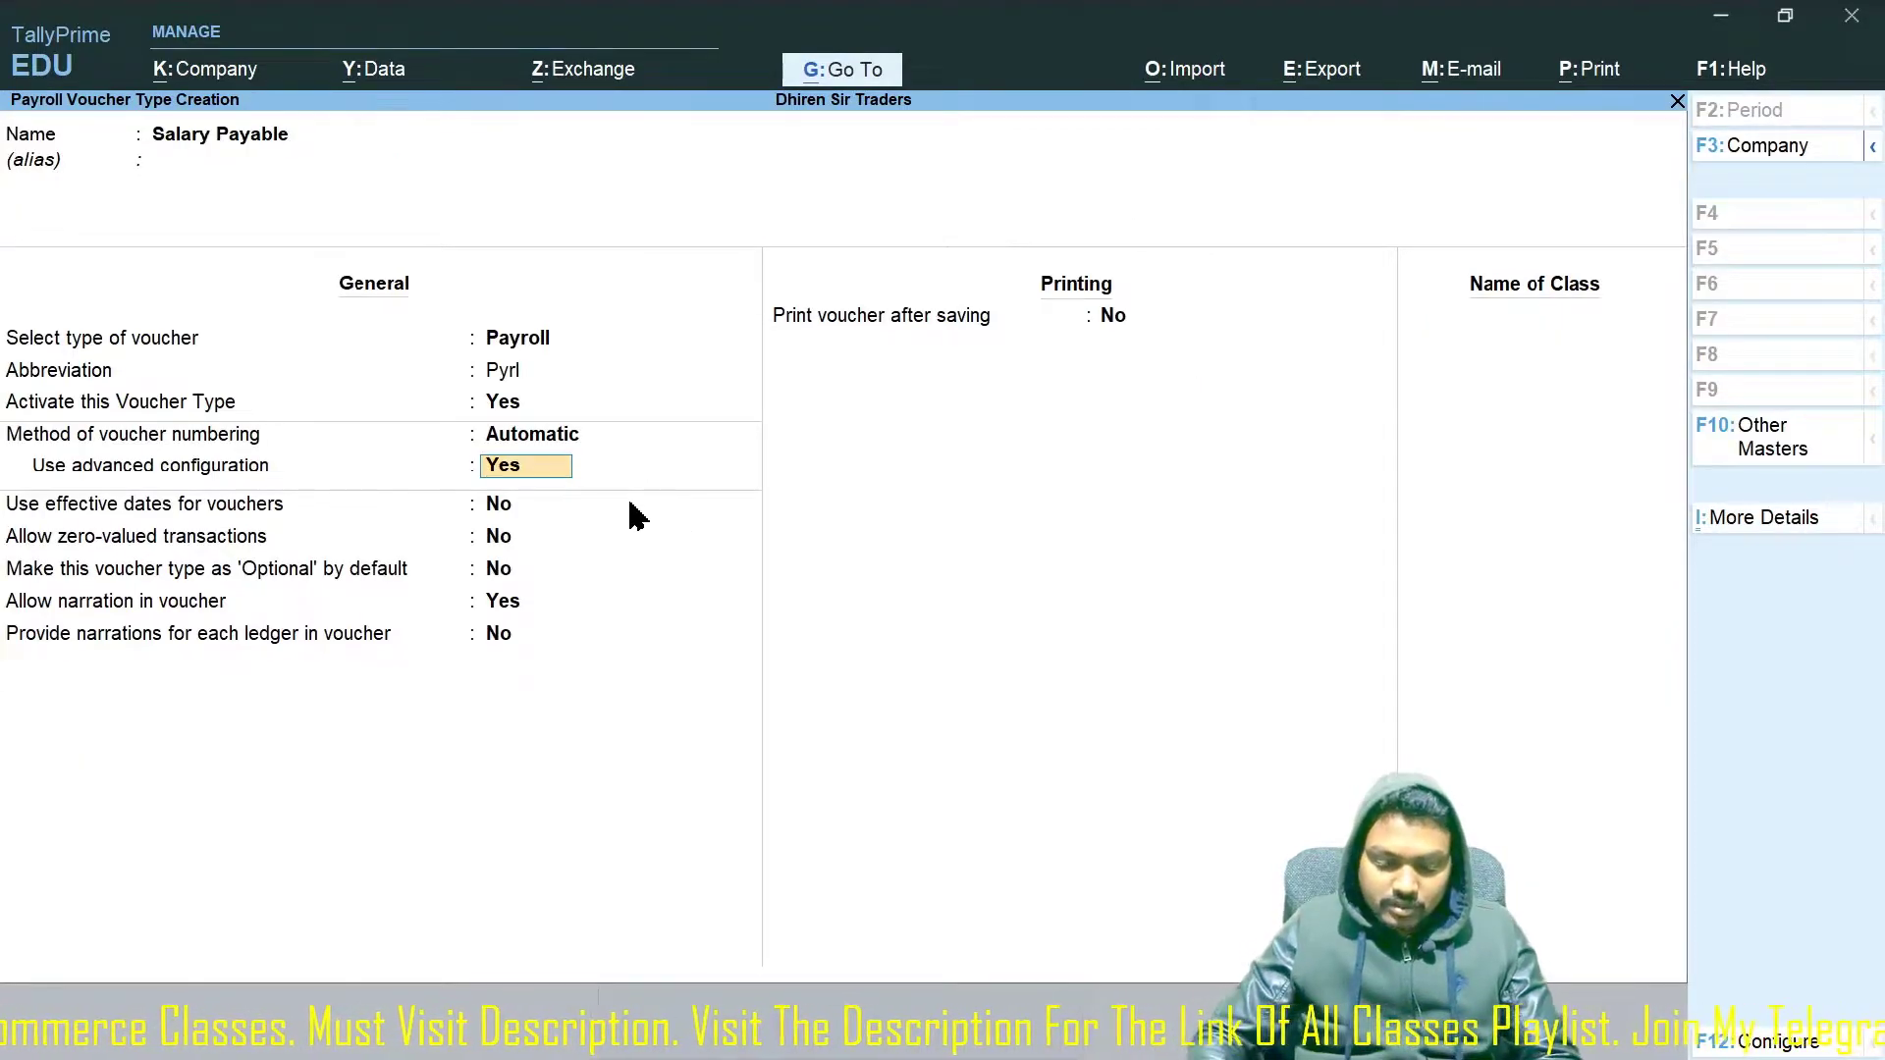
{"action": "key", "text": "n"}
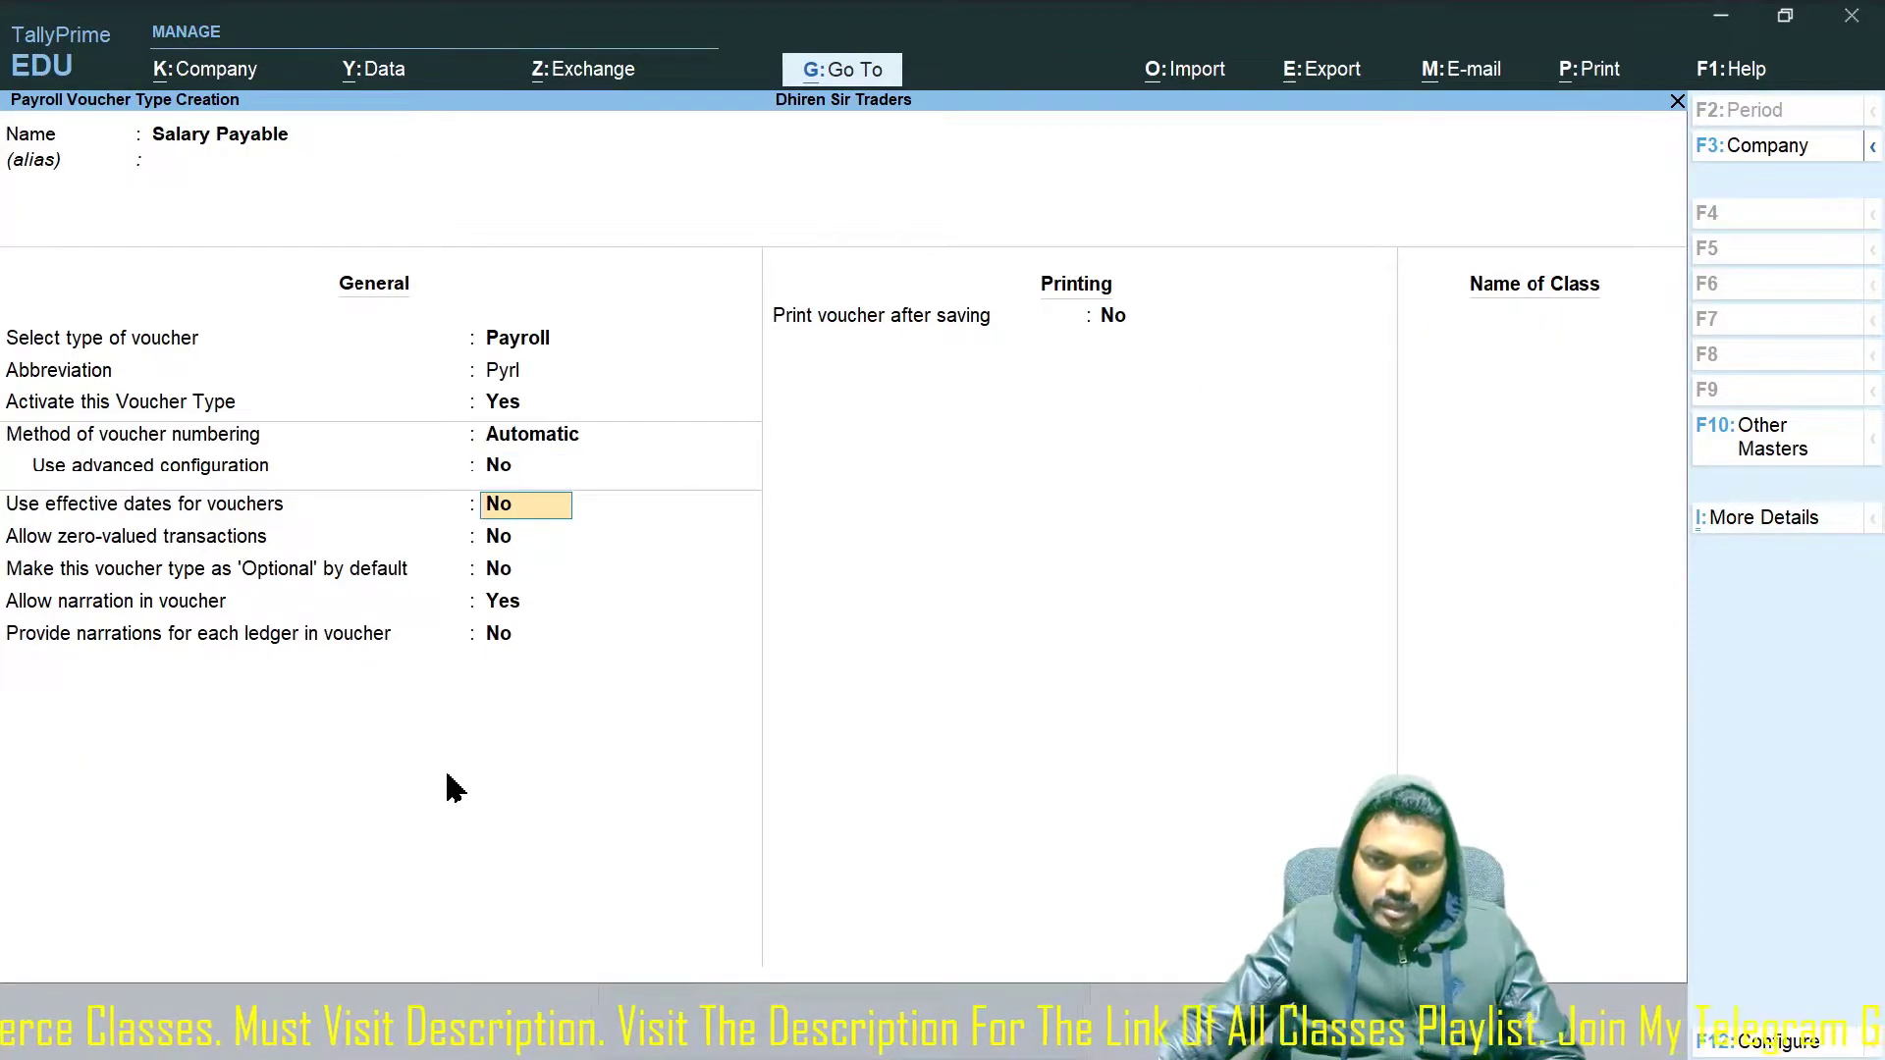
{"action": "key", "text": "ctrl"}
{"action": "key", "text": "ctrl+a"}
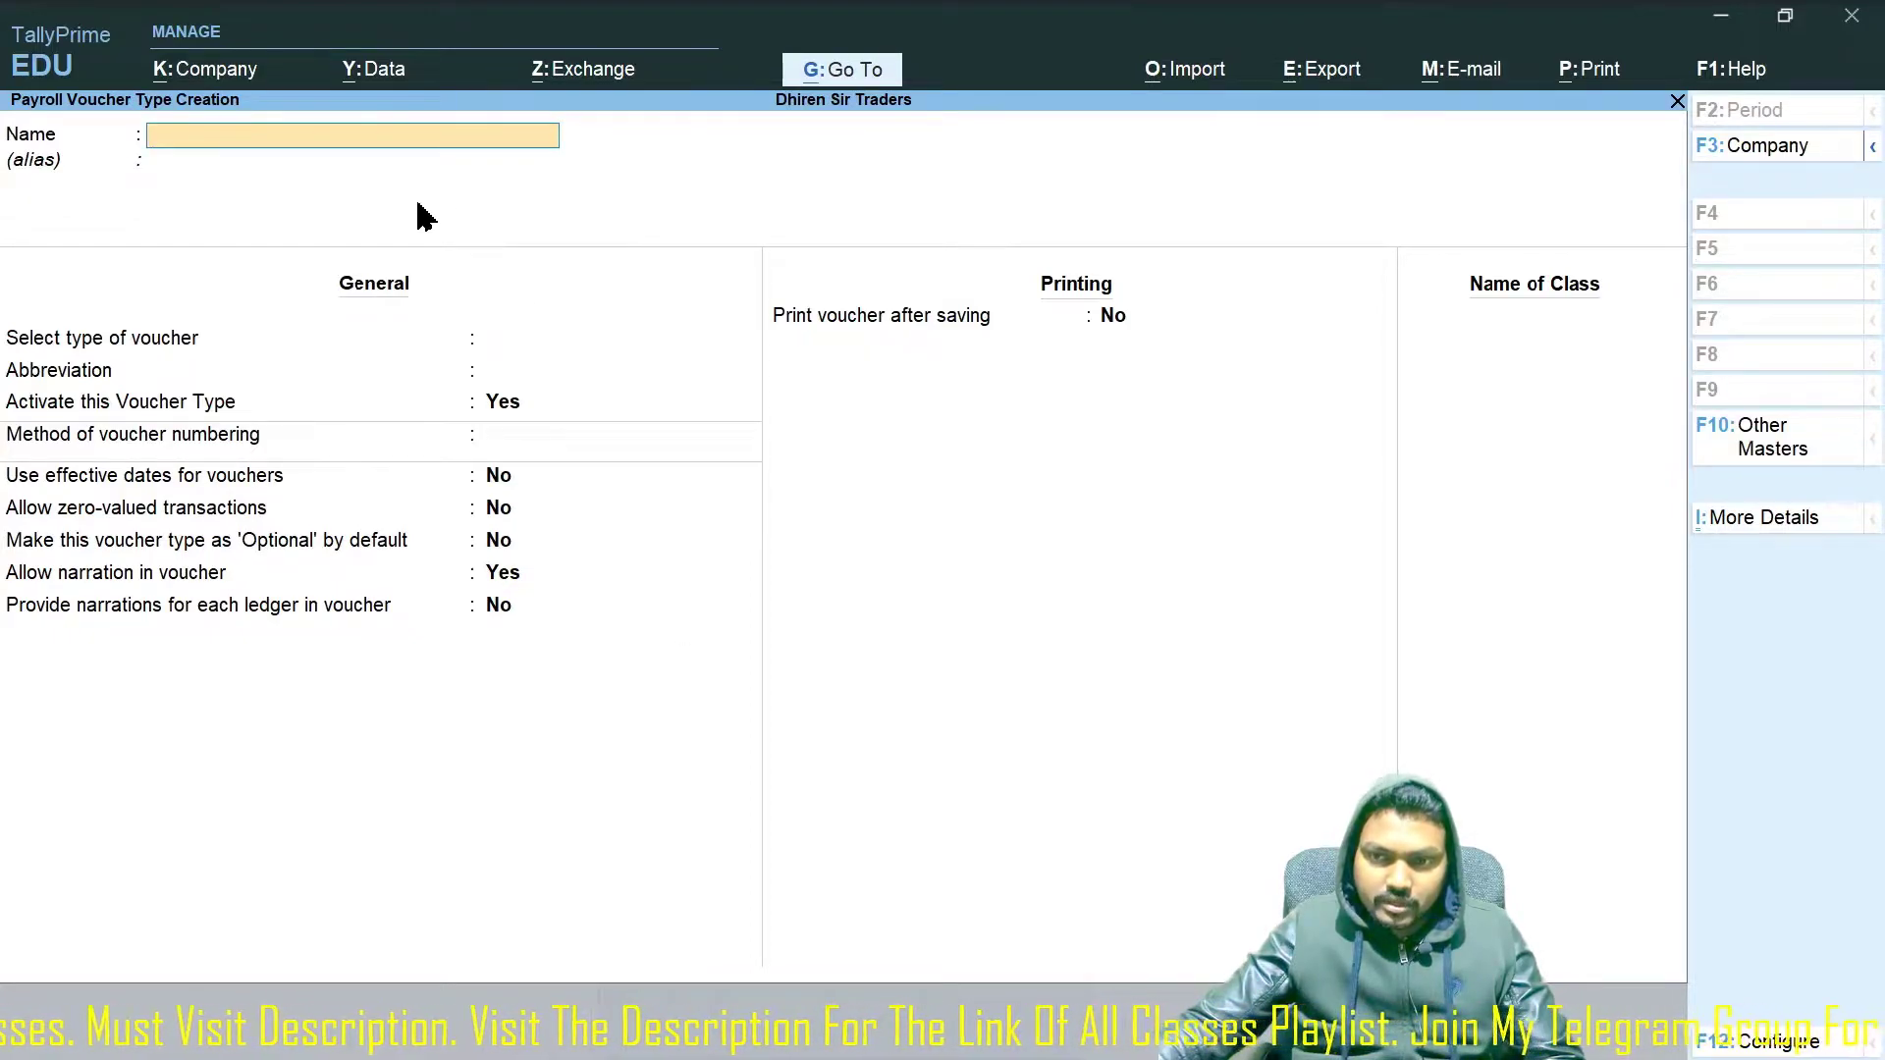
{"action": "key", "text": "Escape"}
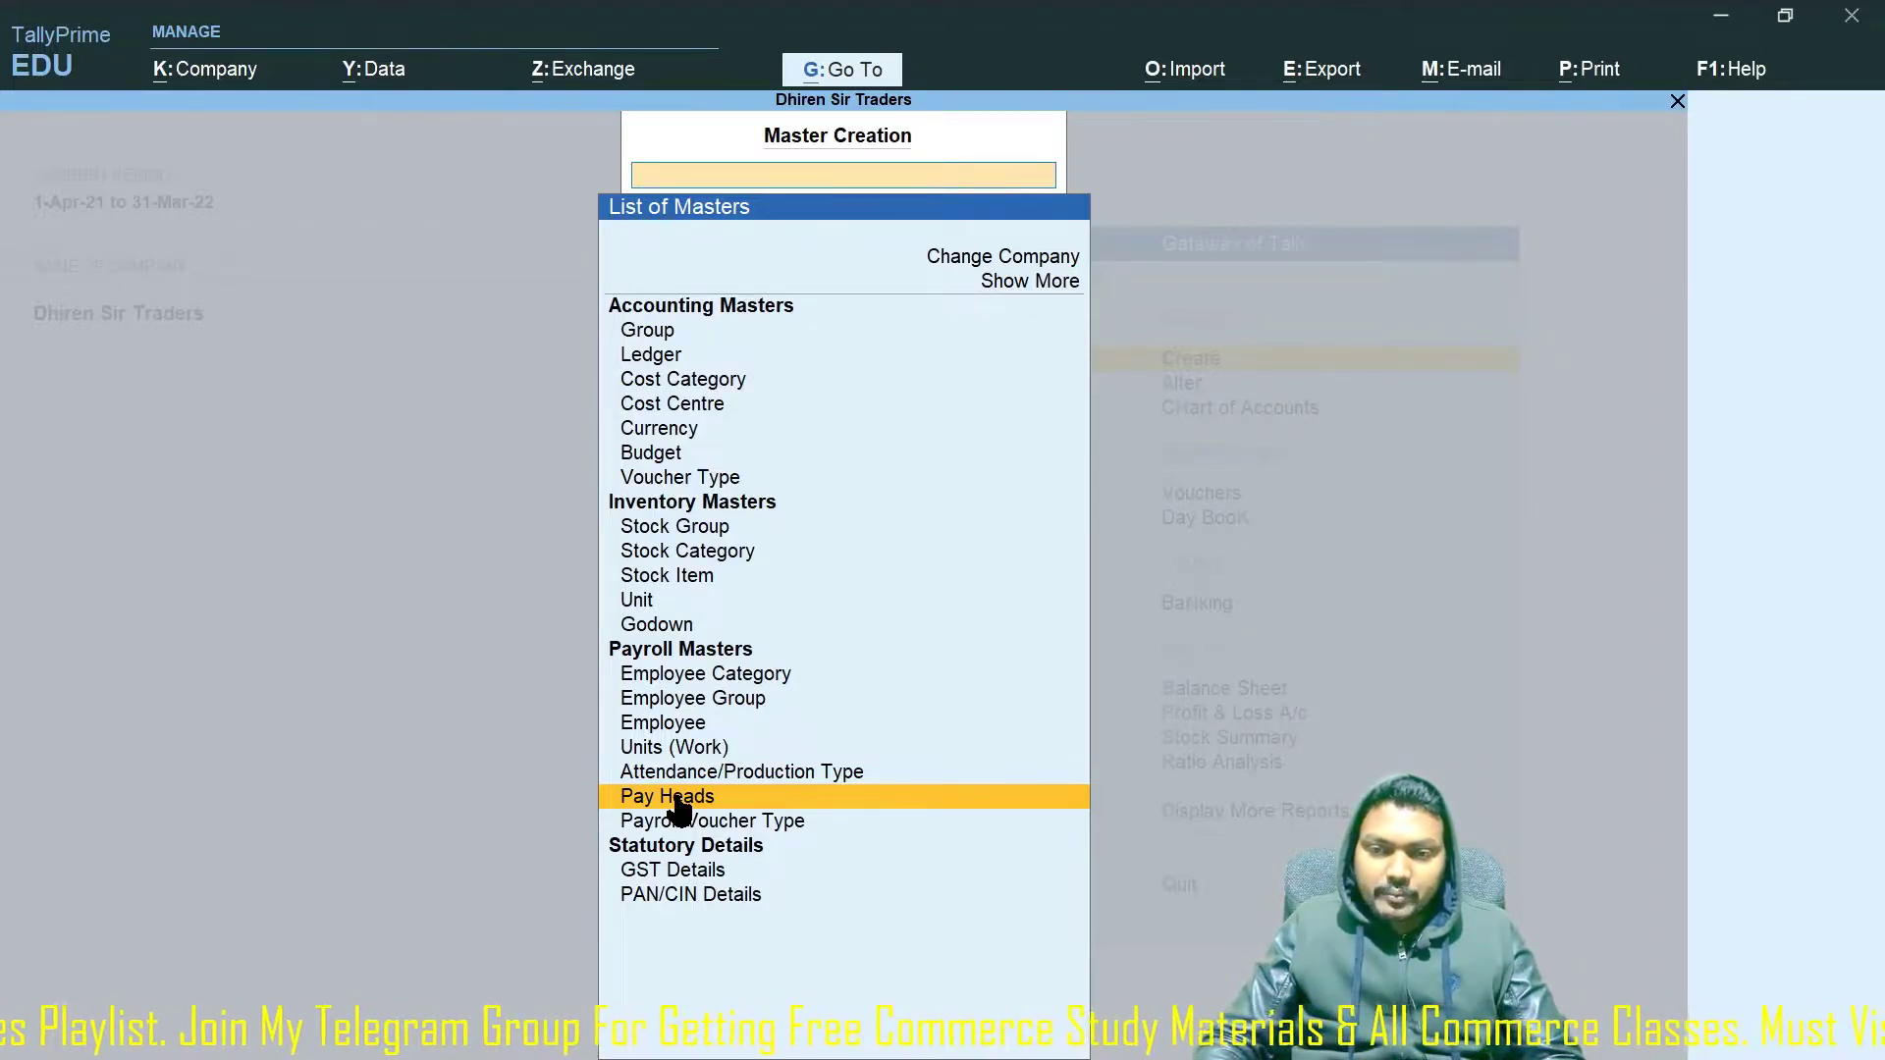
Start pay head 'Basic Pay' as a Fixed Earnings for Employees head.
{"action": "left_click", "coordinate": [677, 798]}
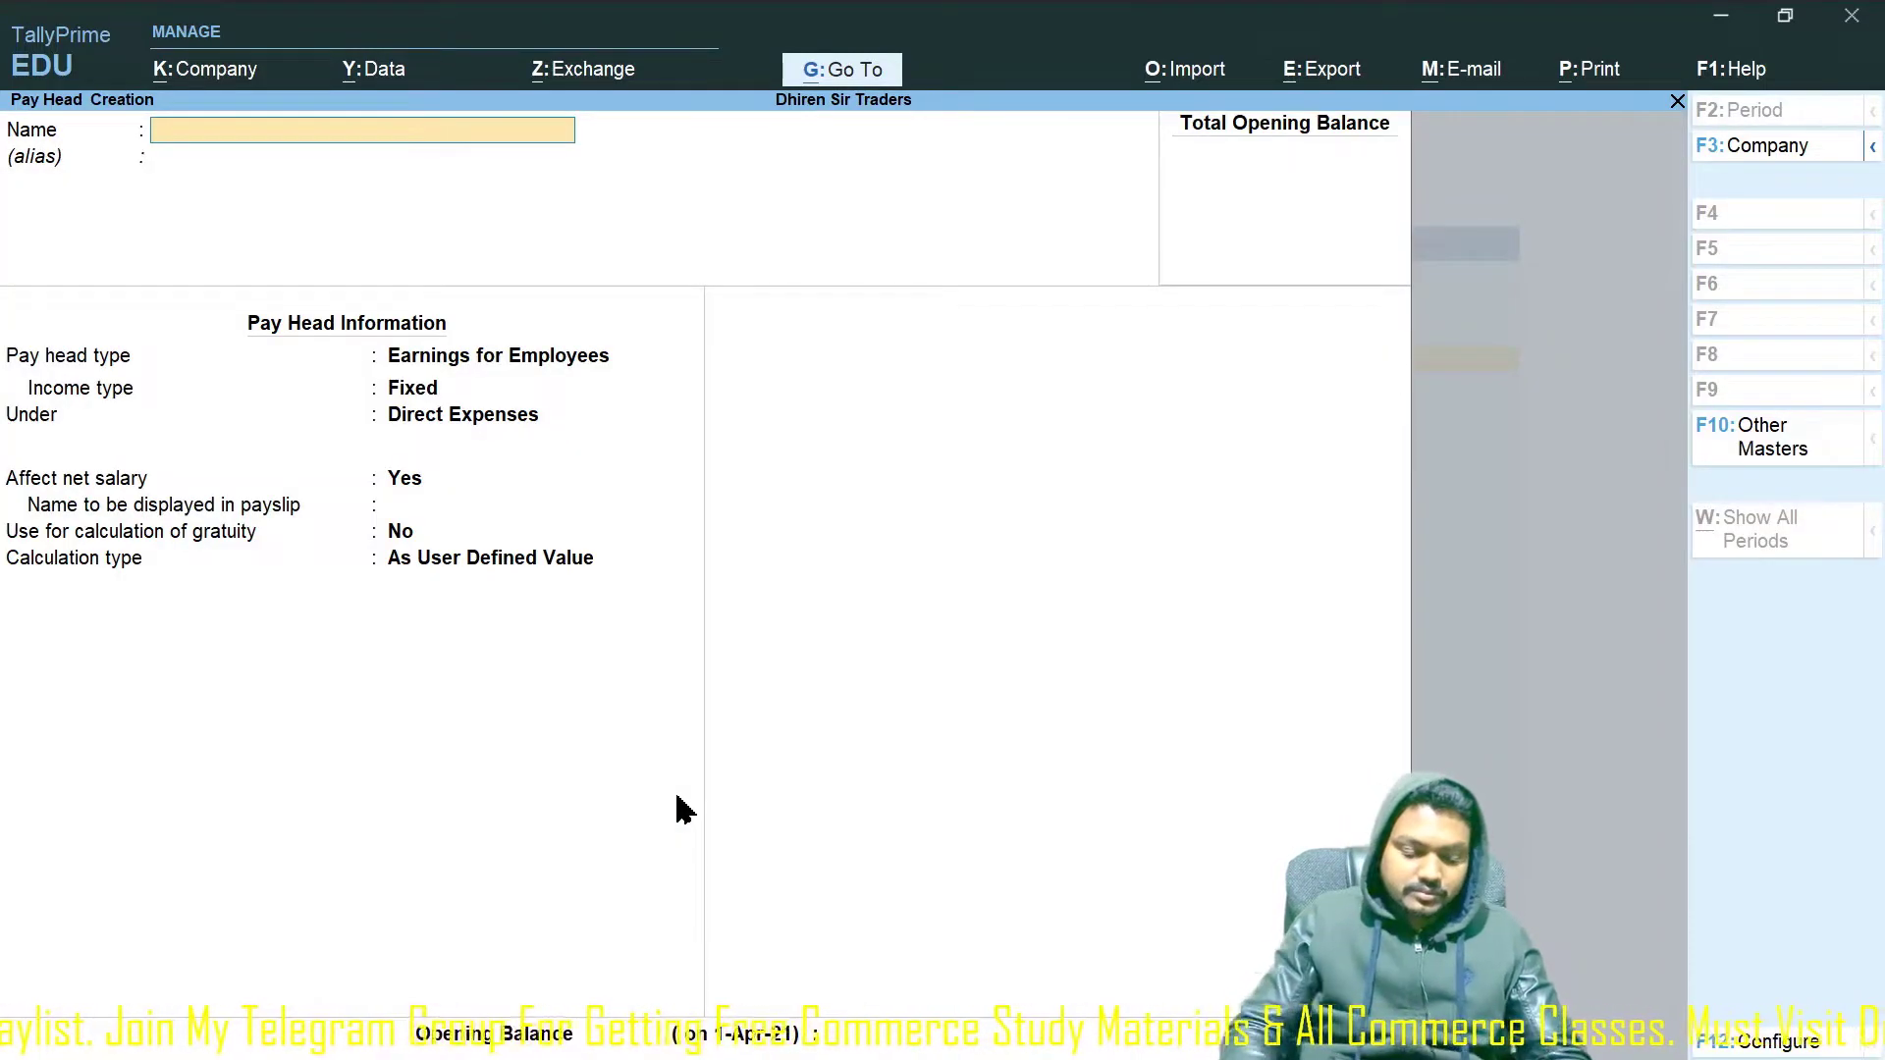
{"action": "type", "text": "Basic"}
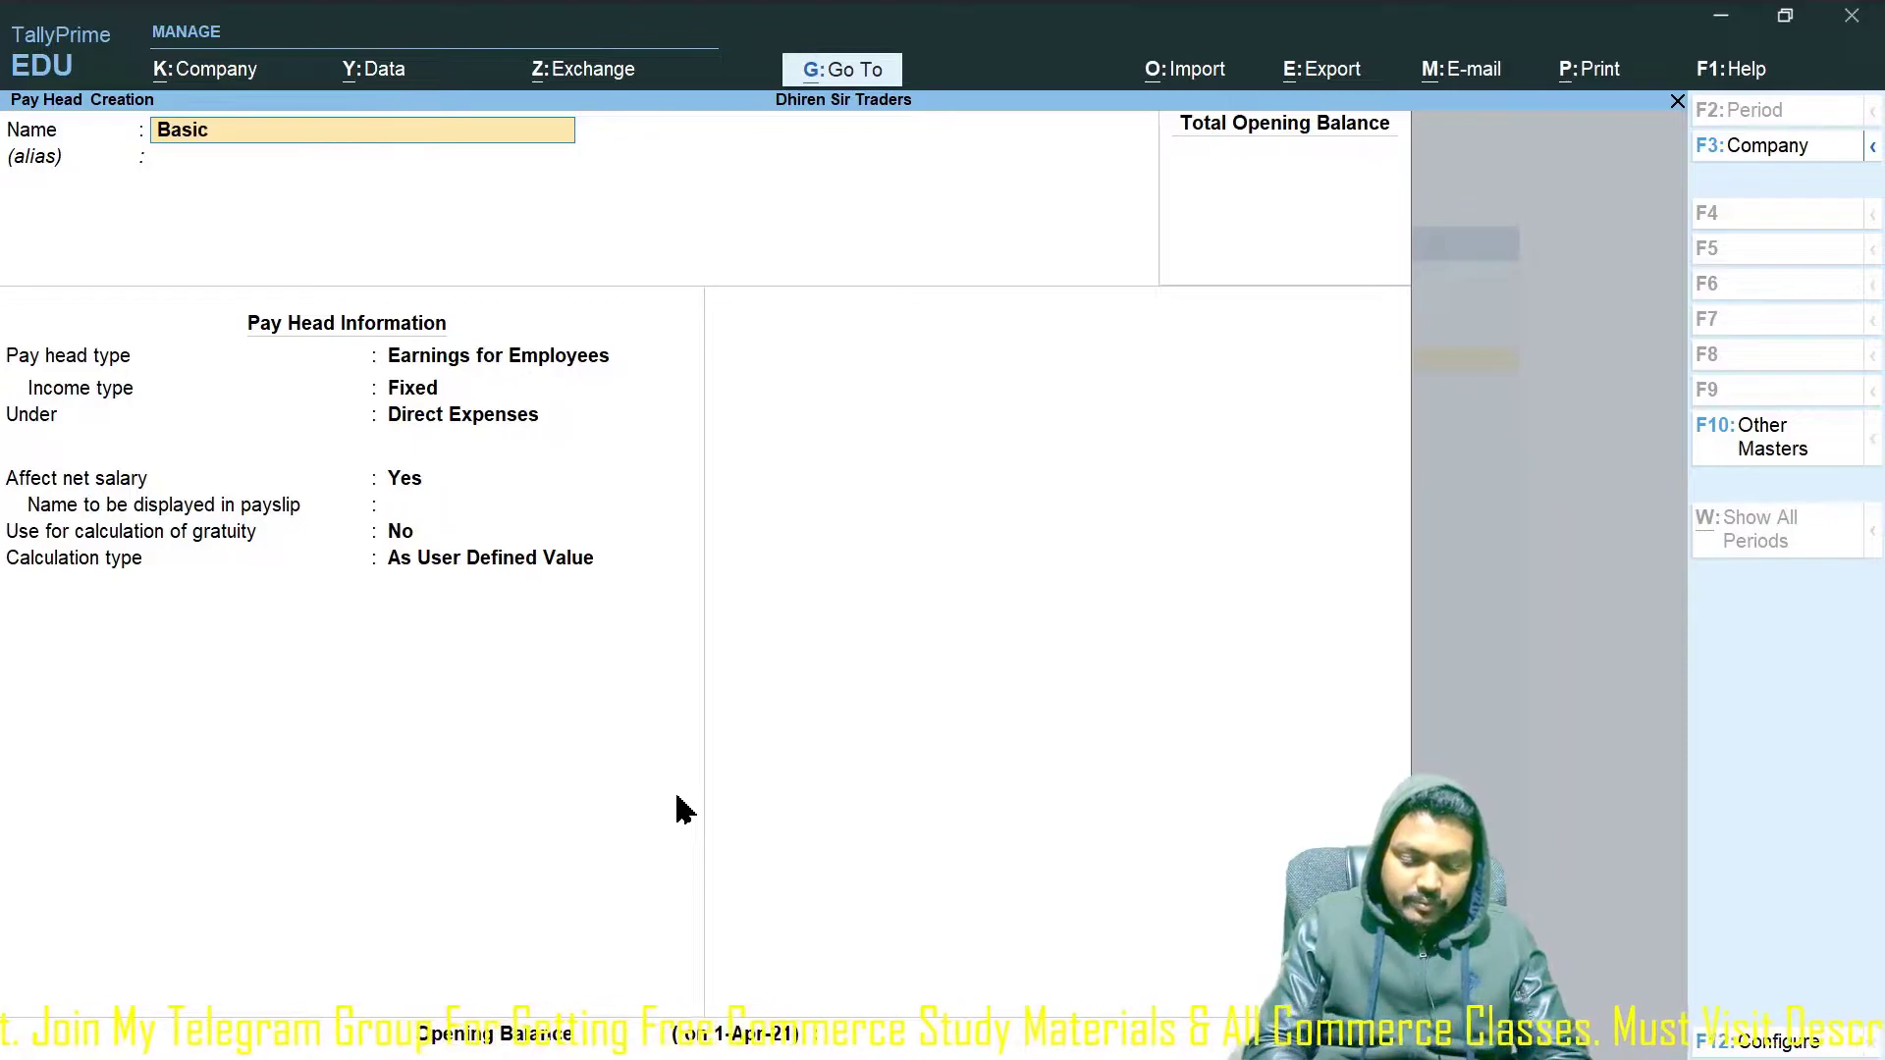
{"action": "type", "text": " Pay"}
{"action": "key", "text": "Return"}
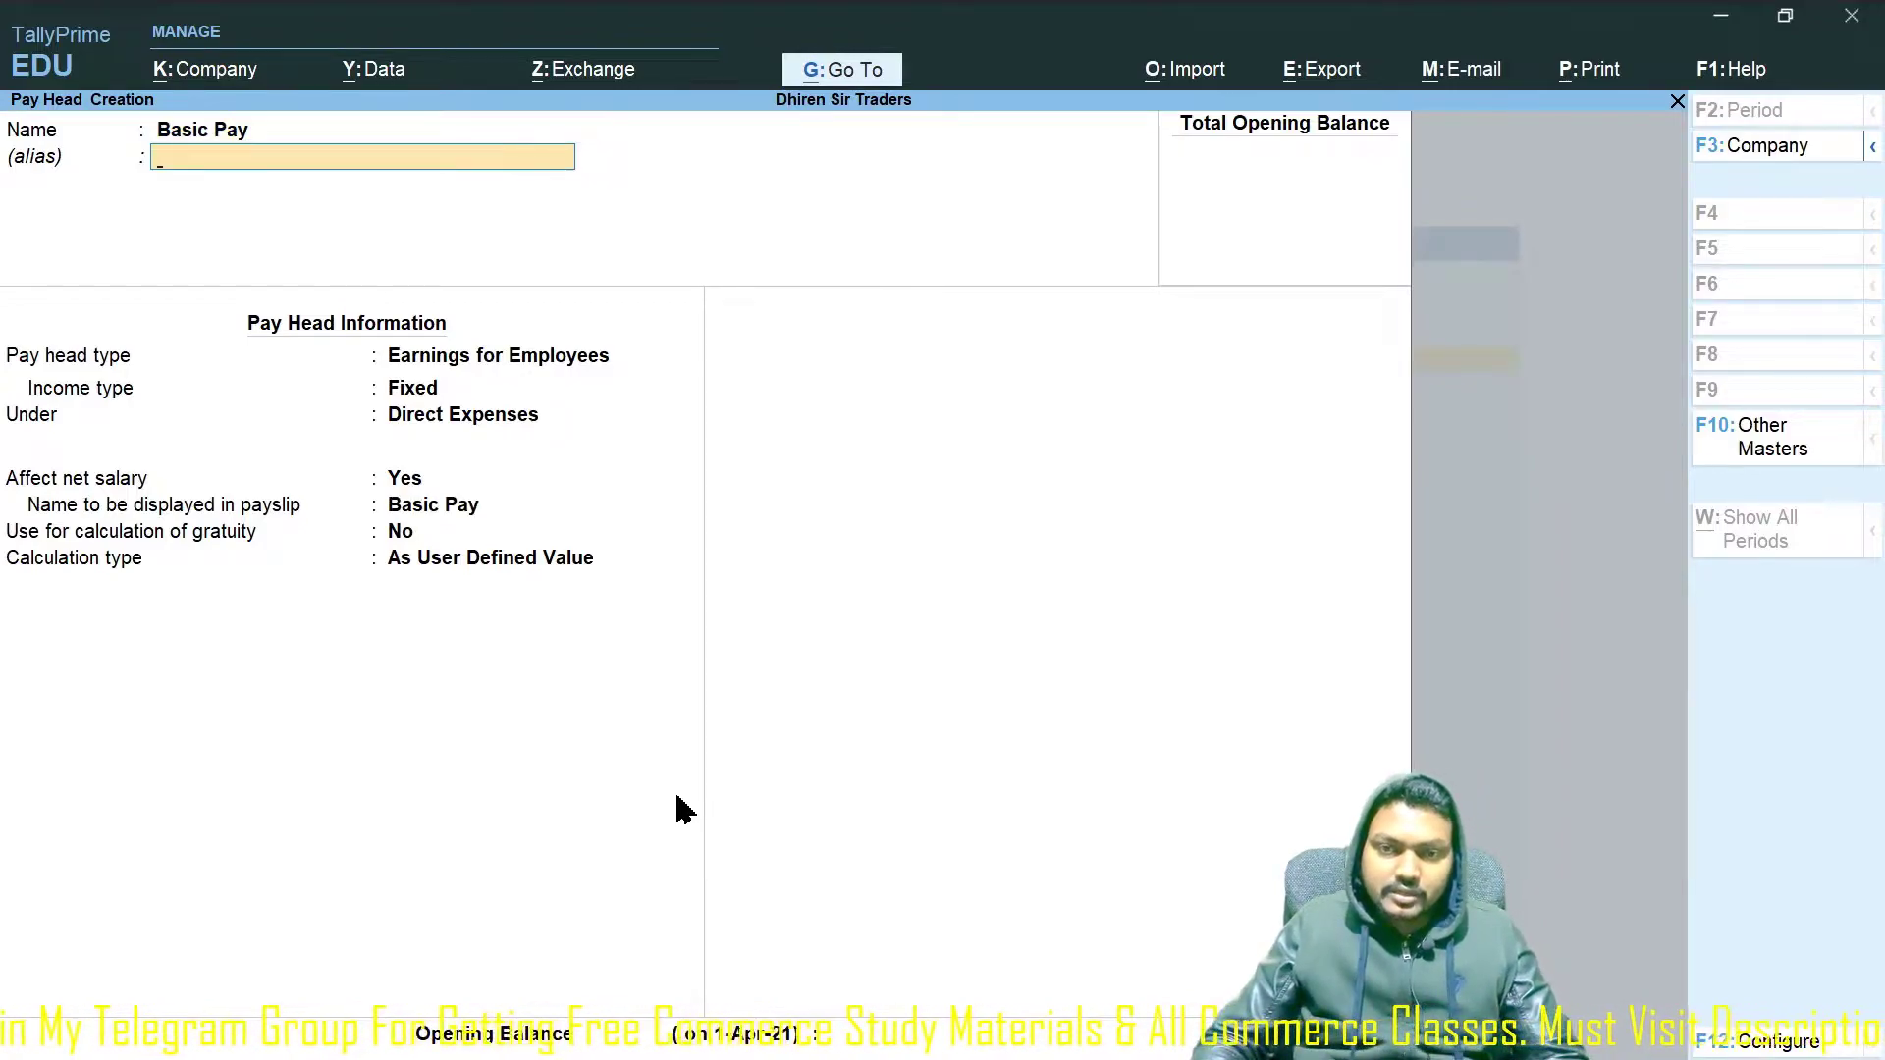
{"action": "key", "text": "Return"}
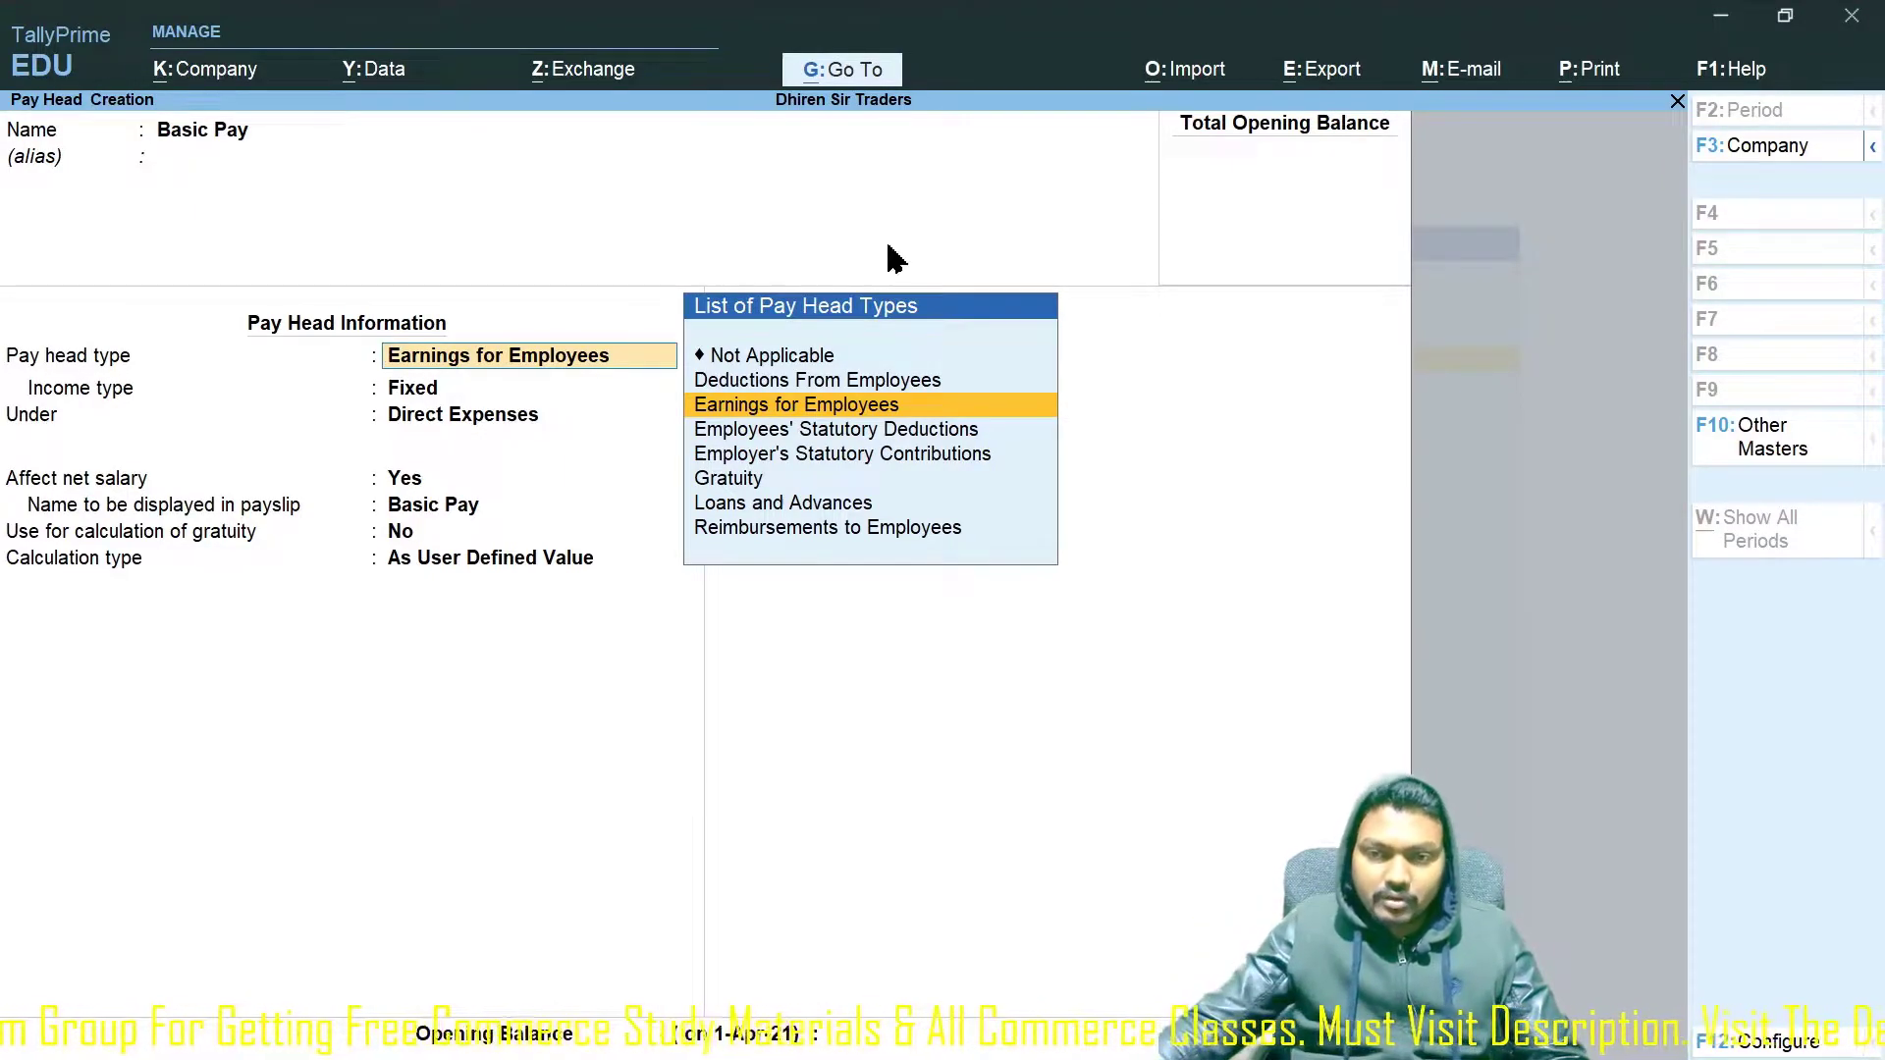
{"action": "key", "text": "Return"}
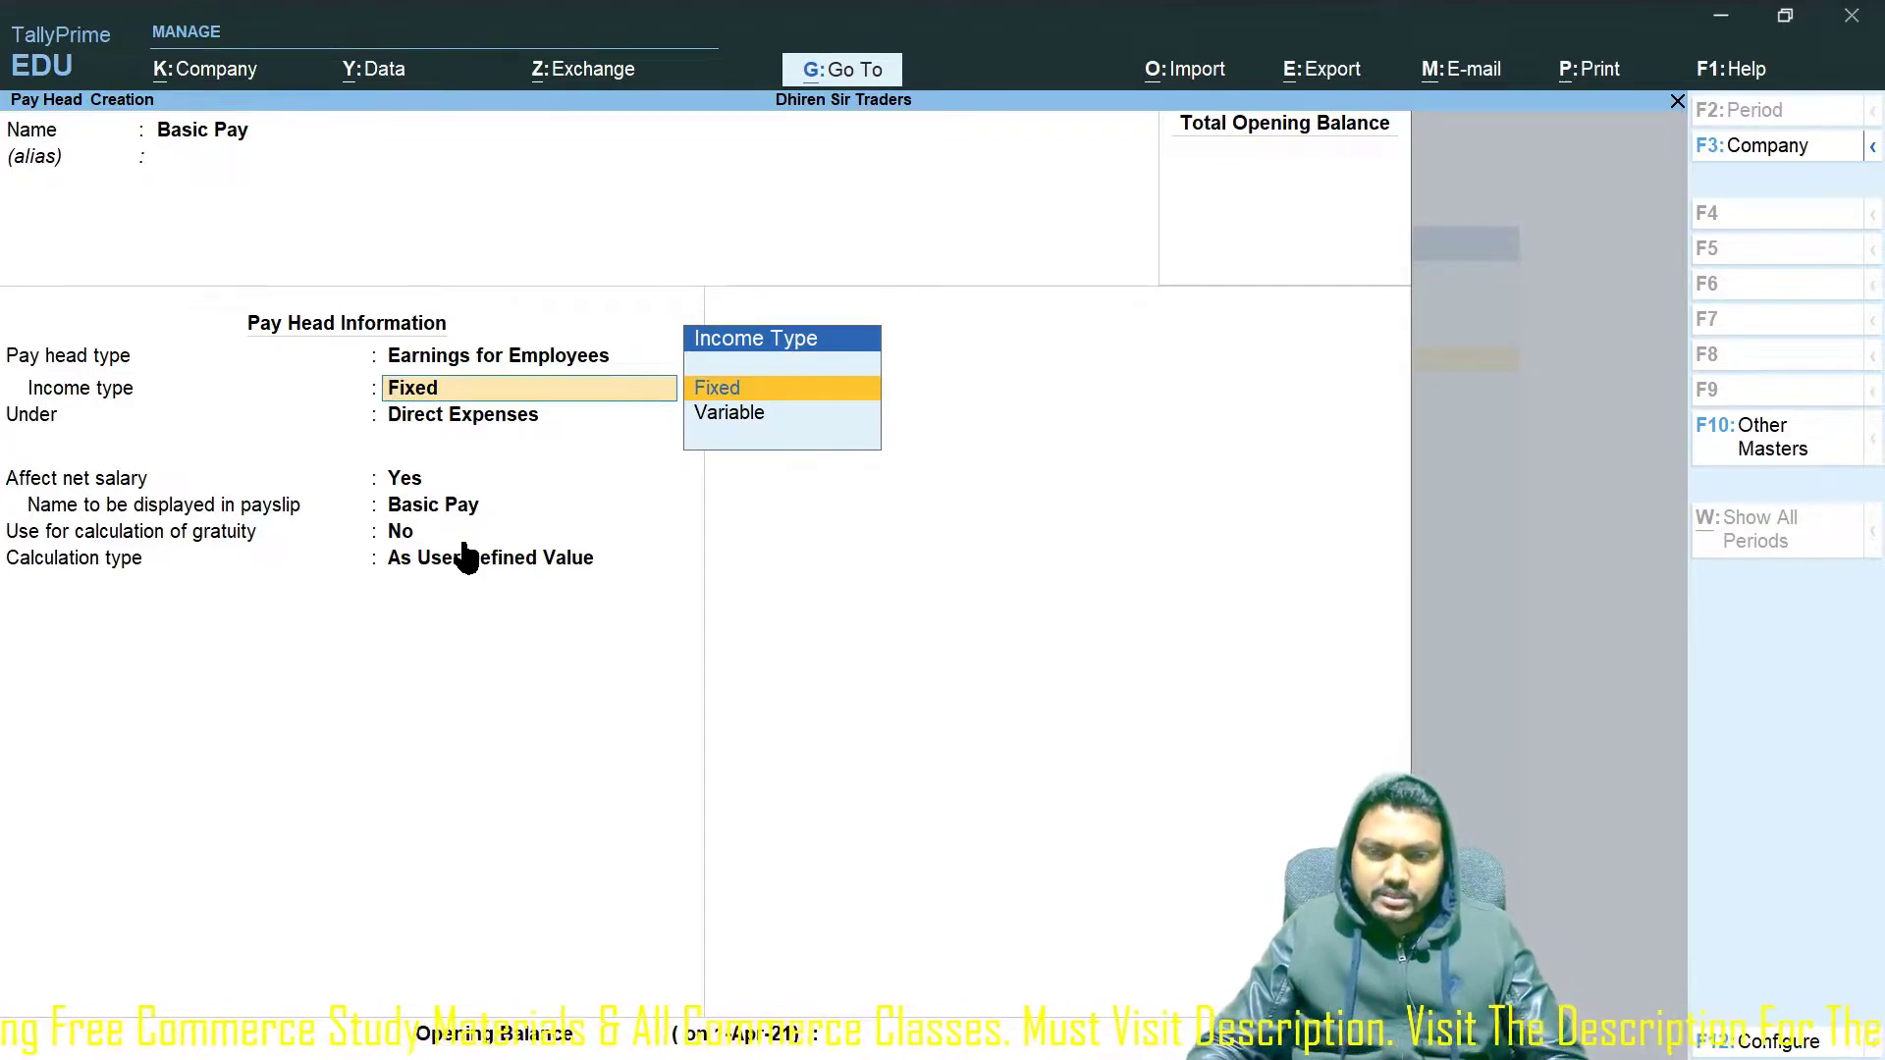
{"action": "key", "text": "Return"}
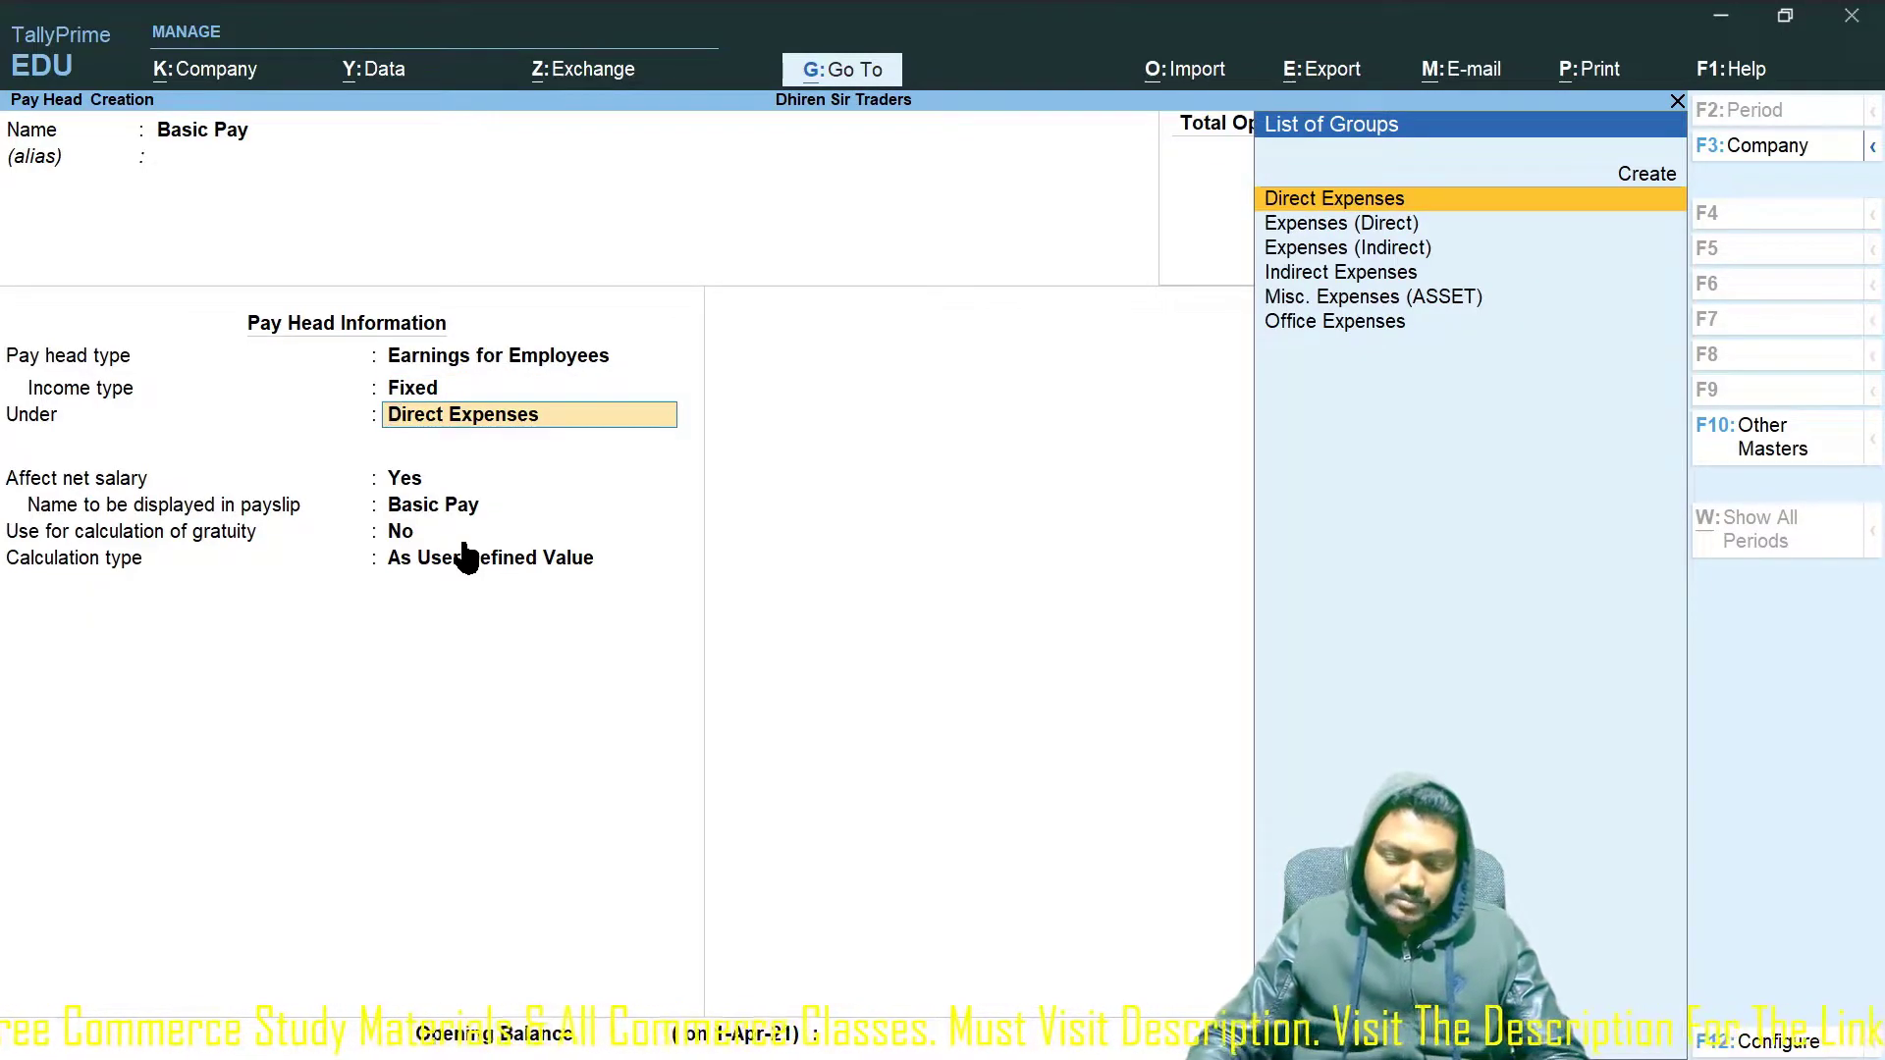
Place Basic Pay under Indirect Expenses, calculated As User Defined Value, and save it.
{"action": "type", "text": "Indir"}
{"action": "type", "text": "ec"}
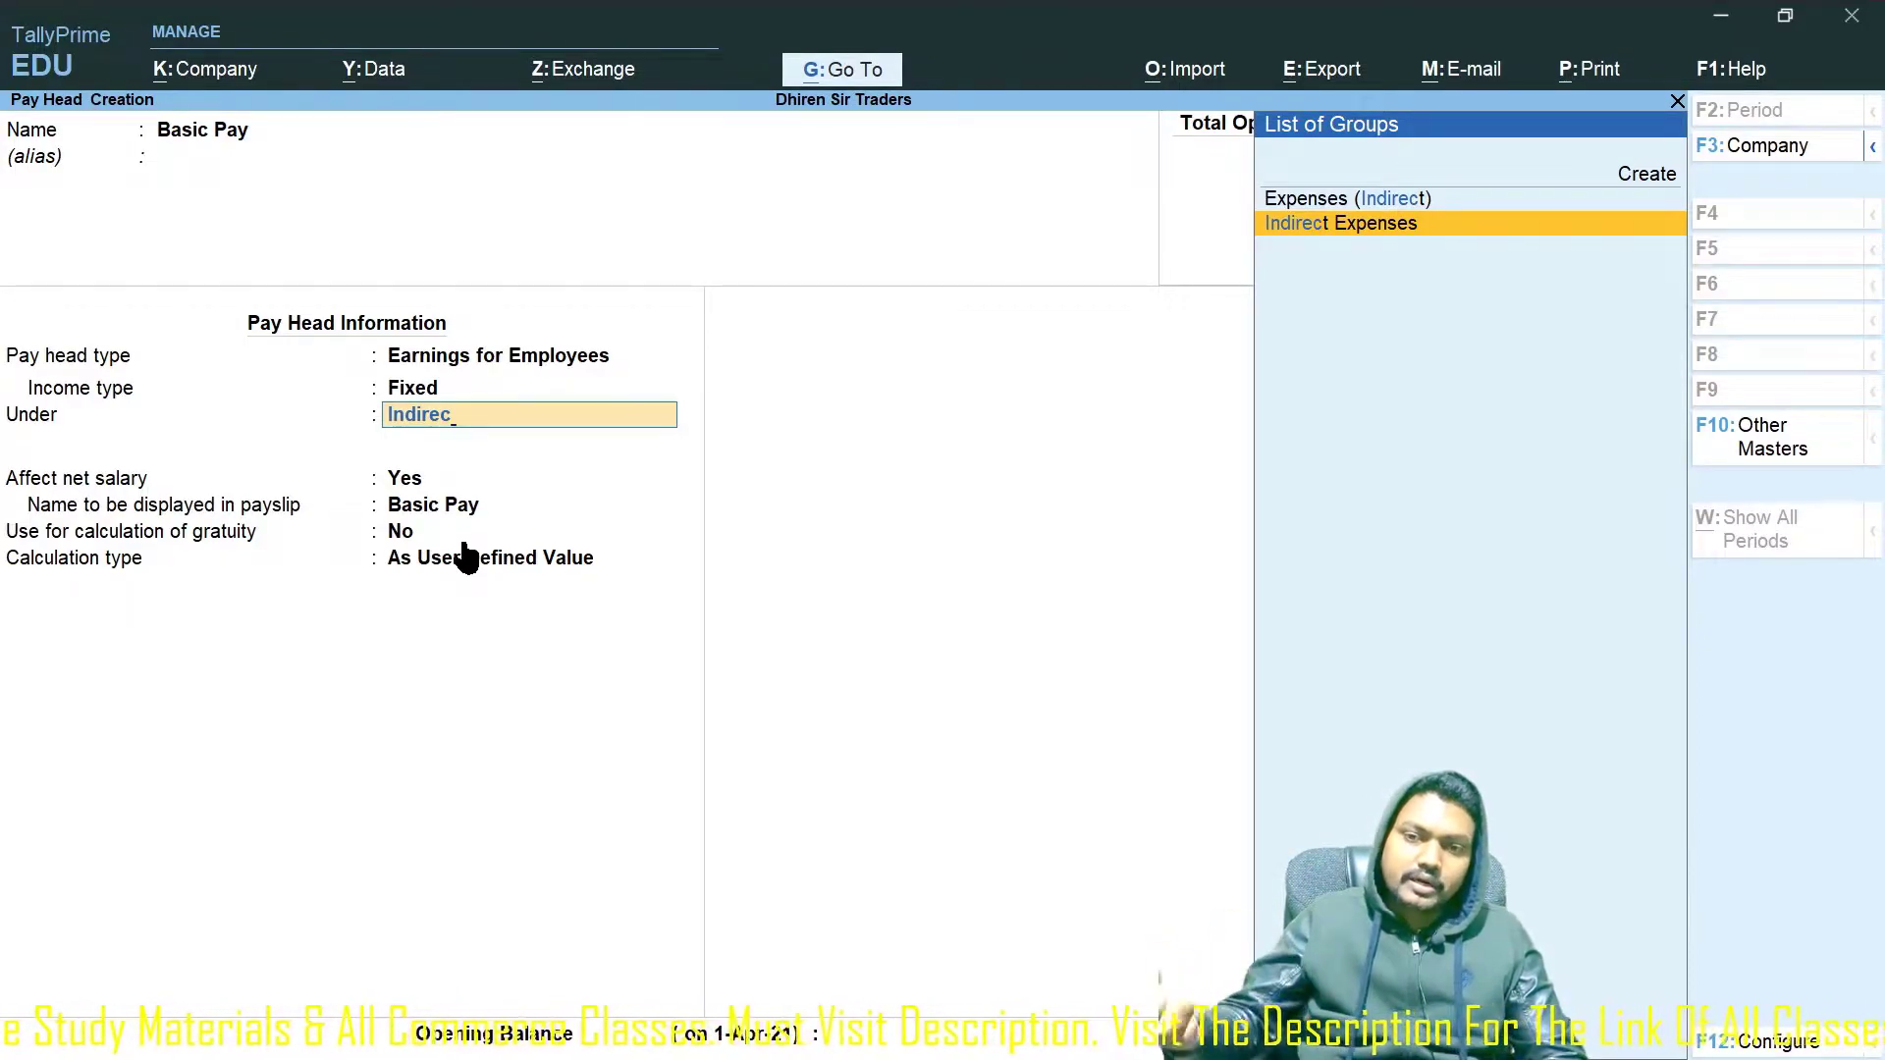
{"action": "key", "text": "Return"}
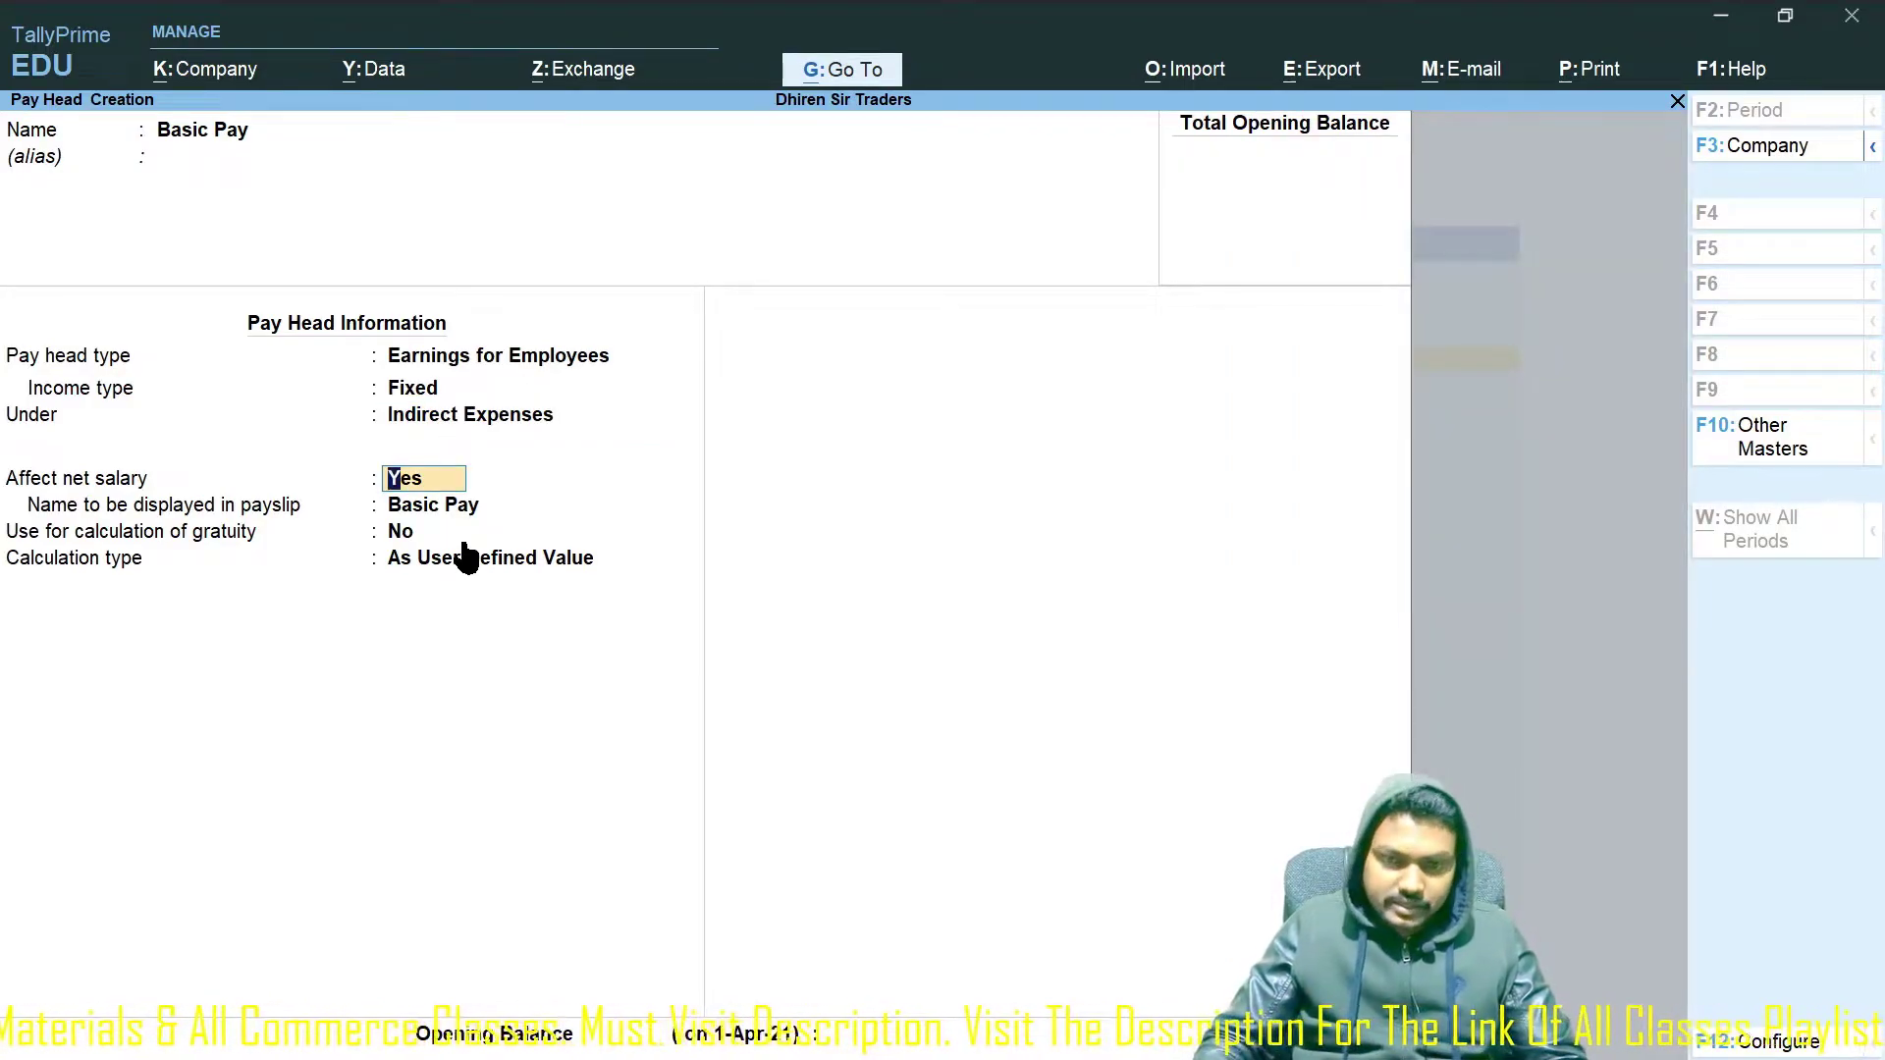
{"action": "key", "text": "Return"}
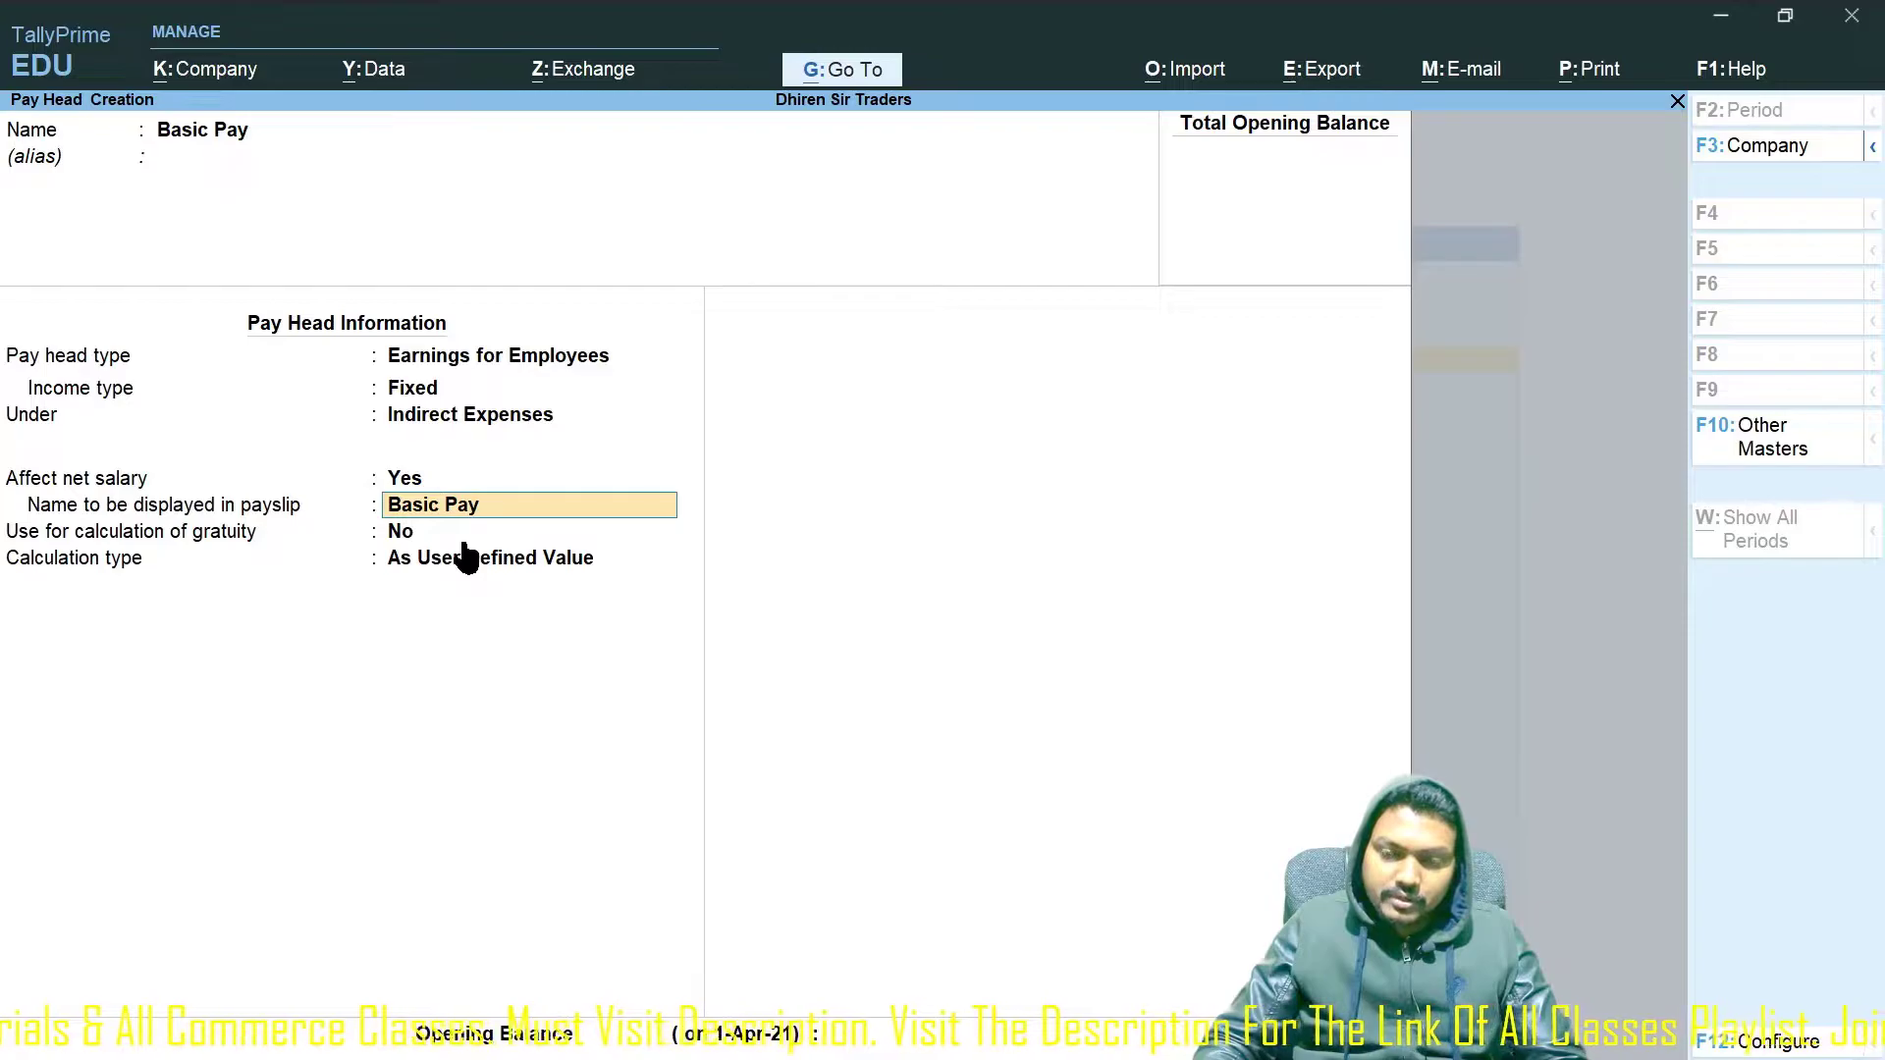
{"action": "key", "text": "Return"}
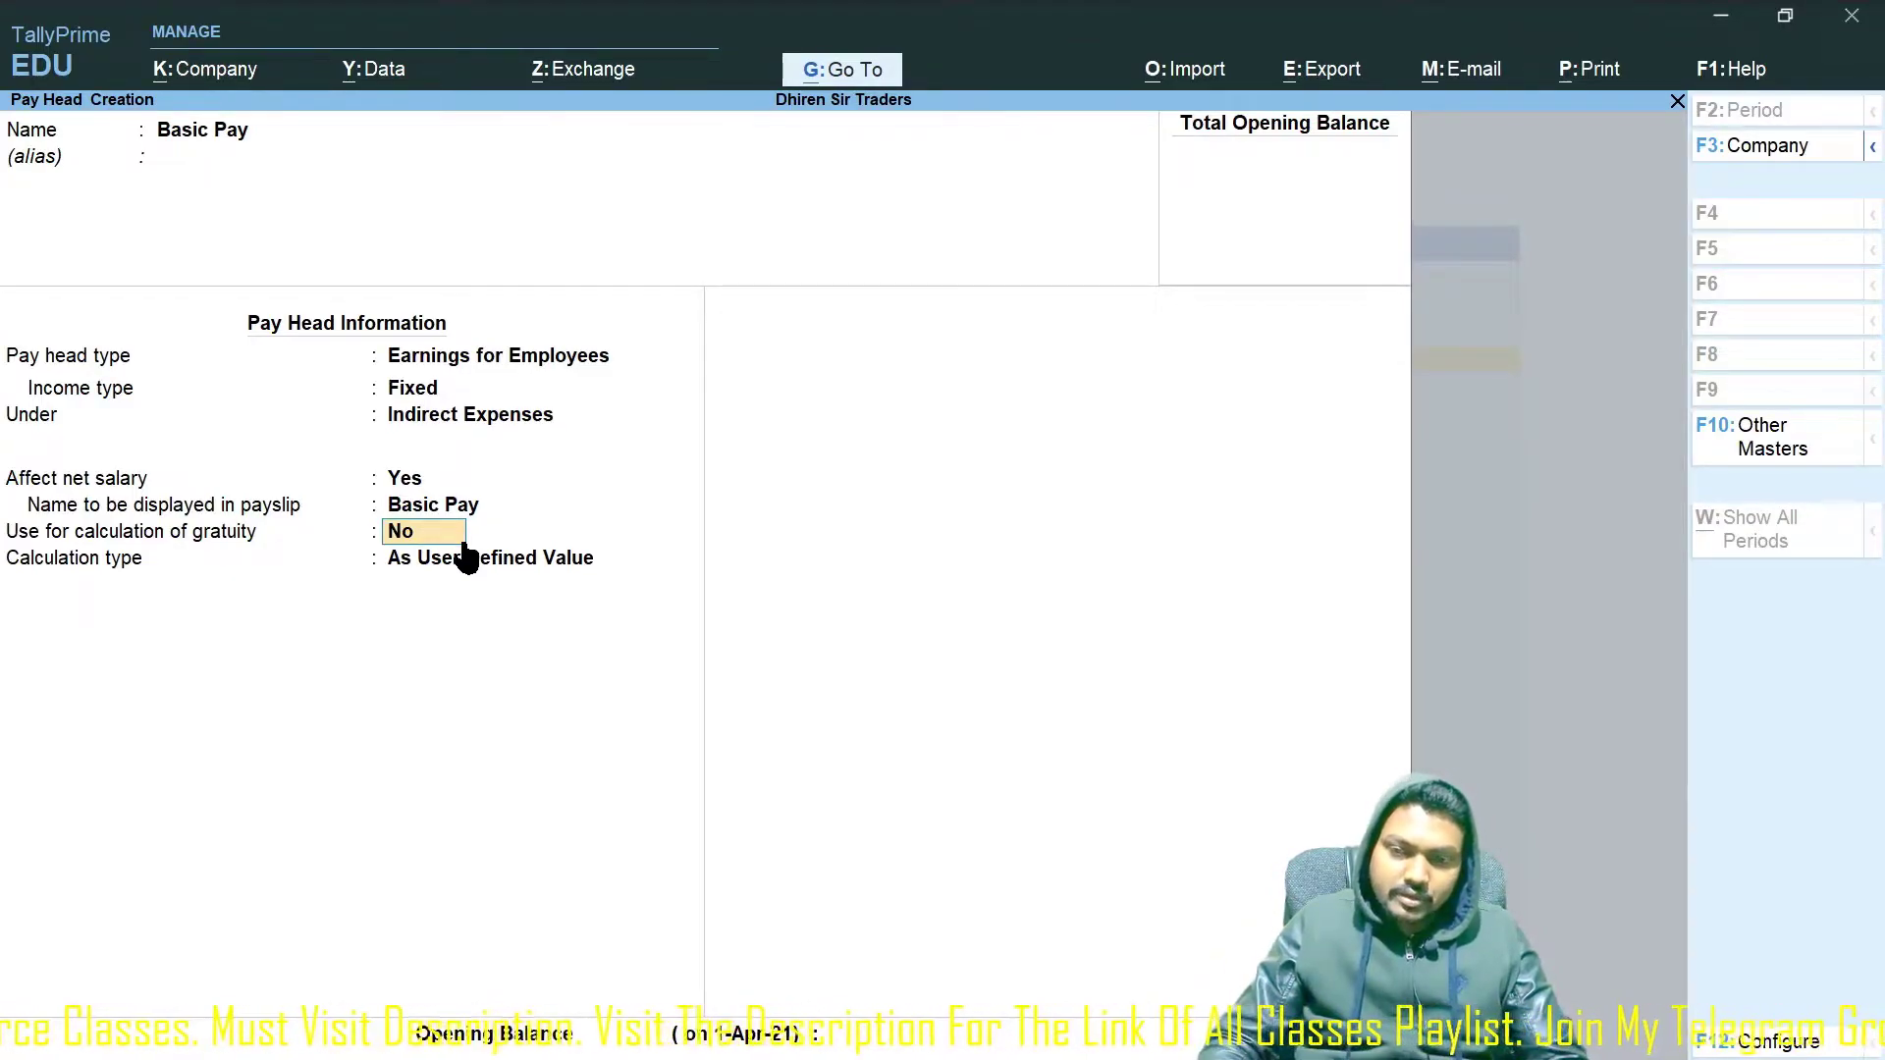
{"action": "key", "text": "Return"}
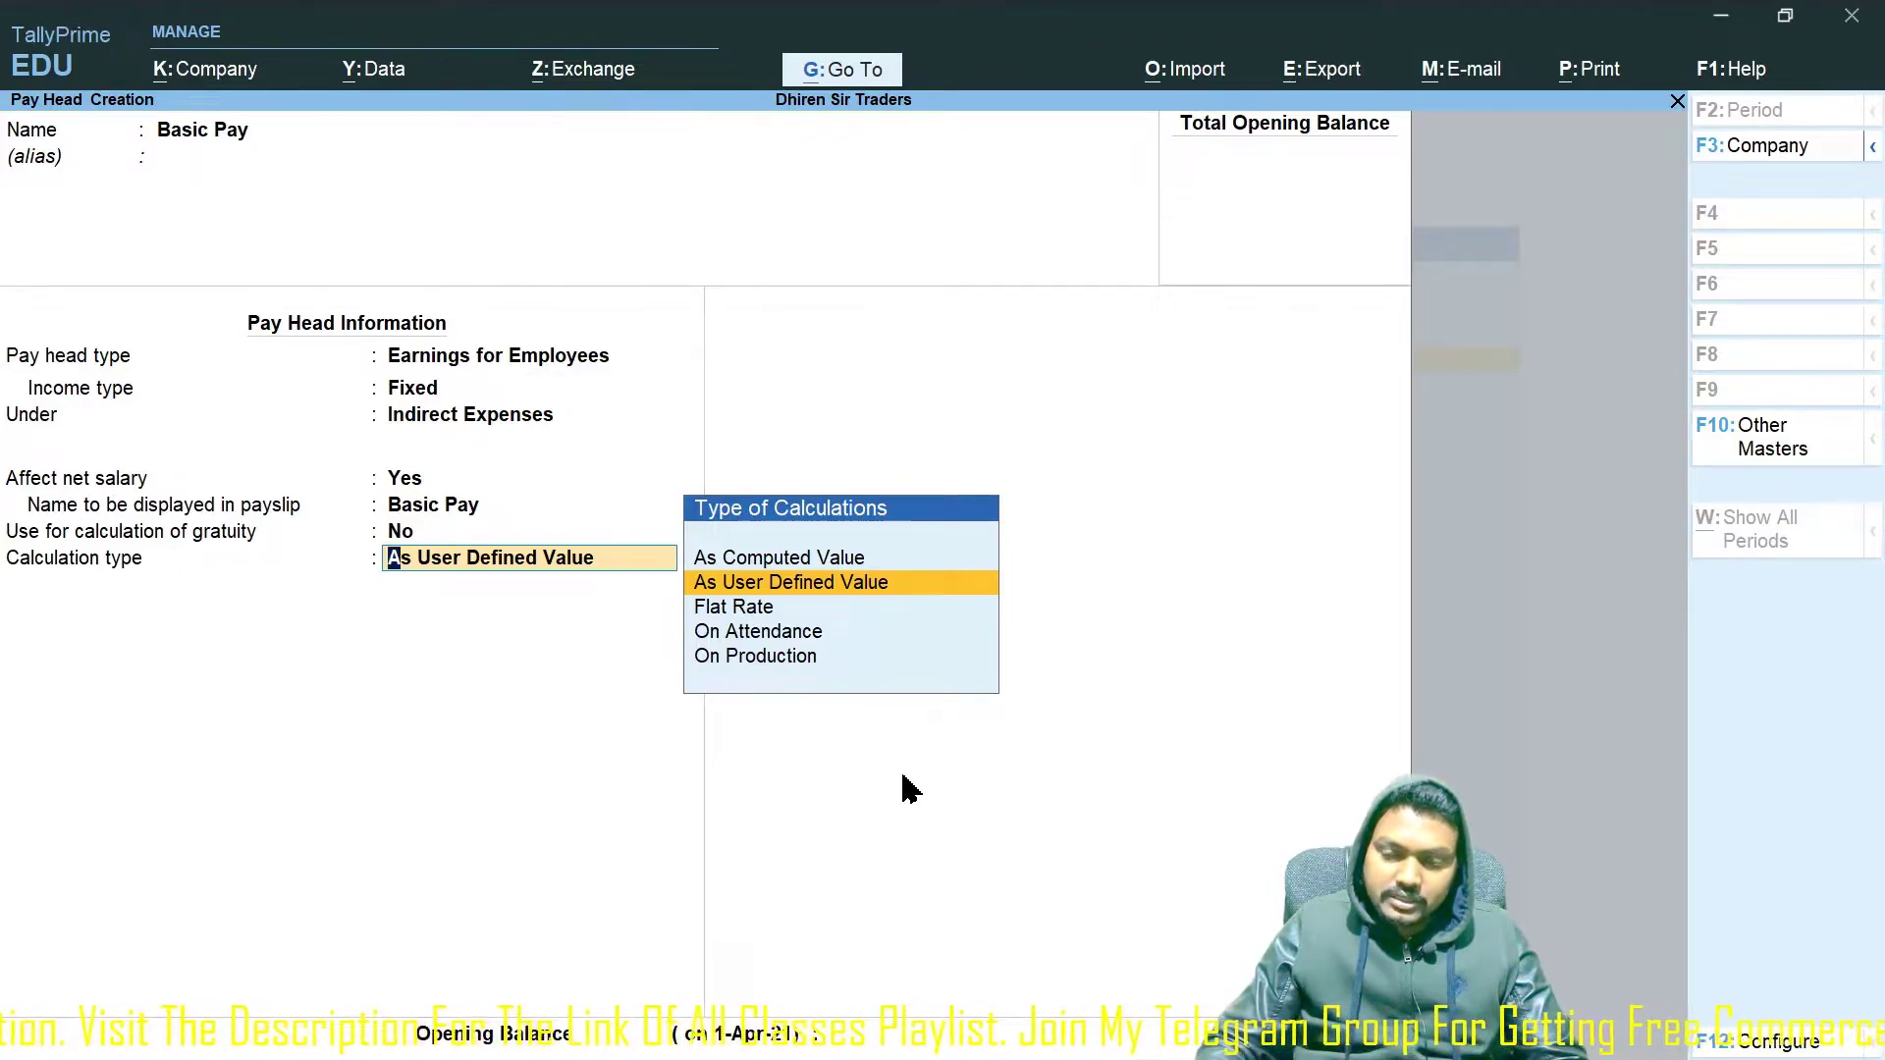
{"action": "key", "text": "Return"}
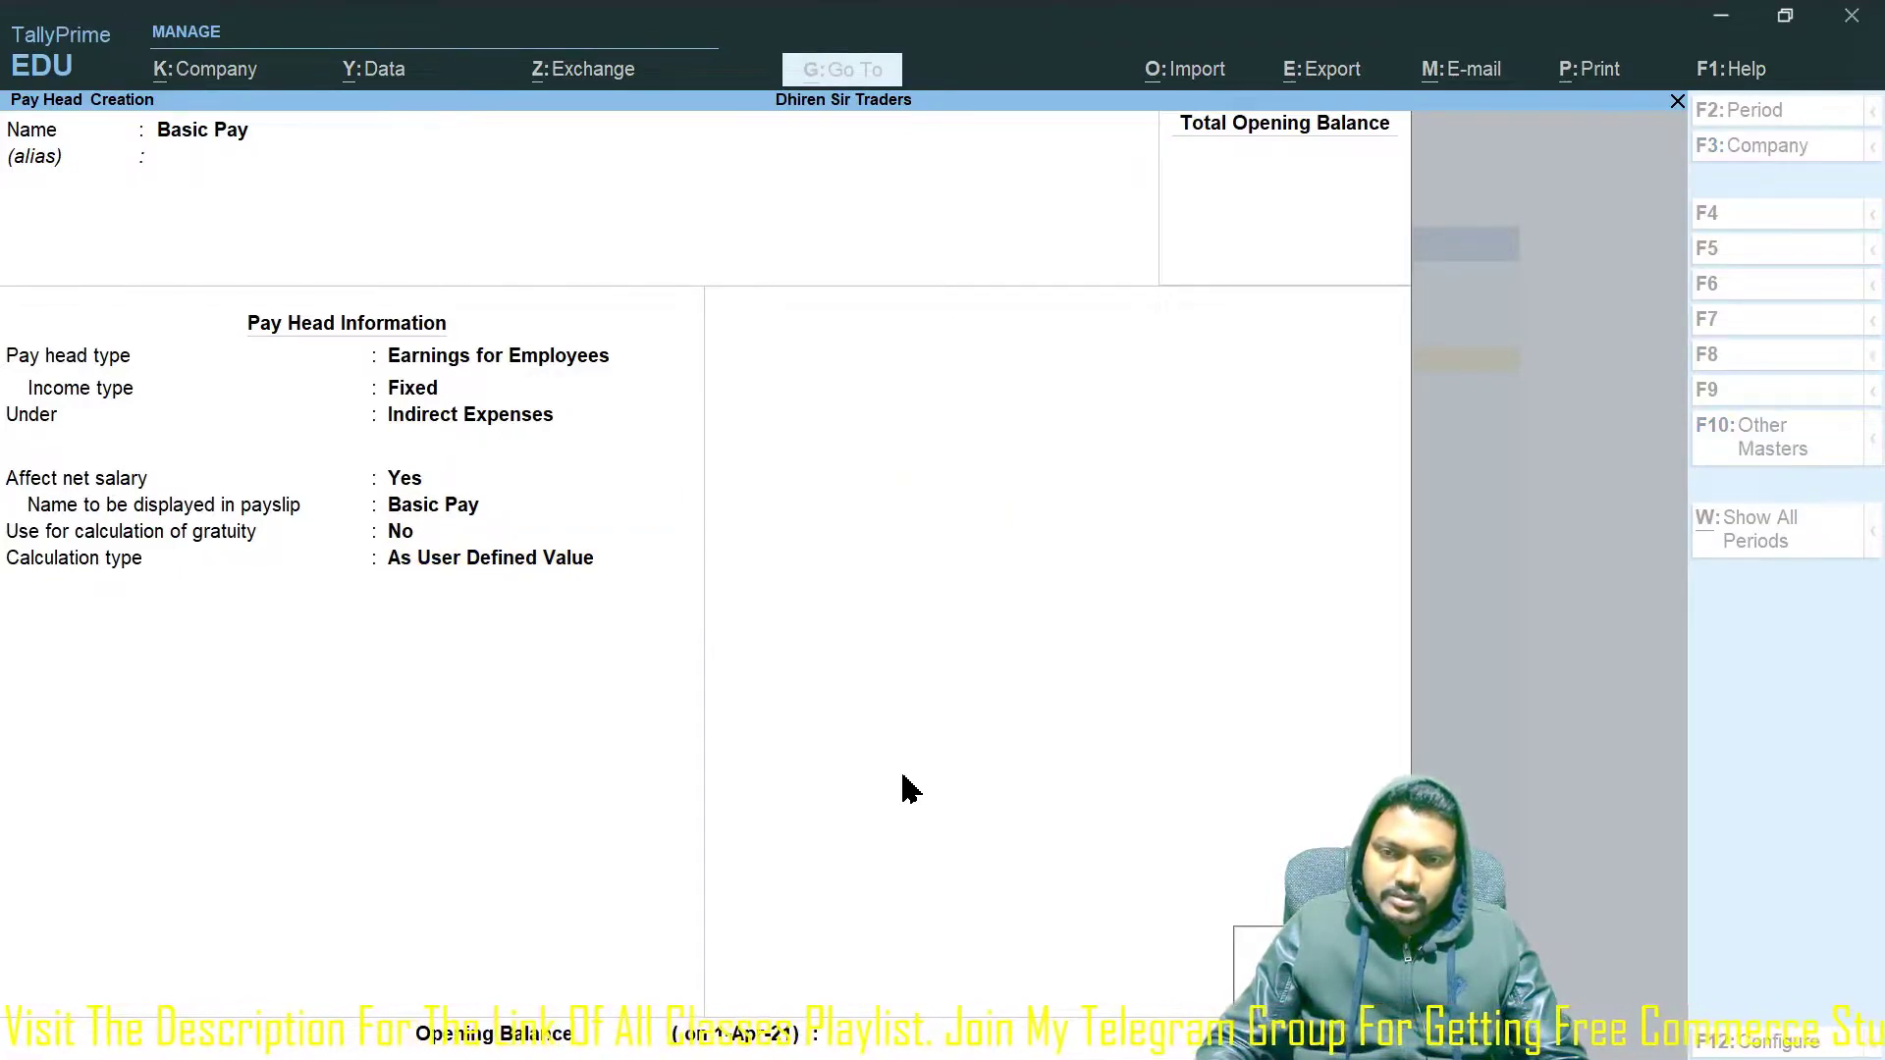
{"action": "key", "text": "Return"}
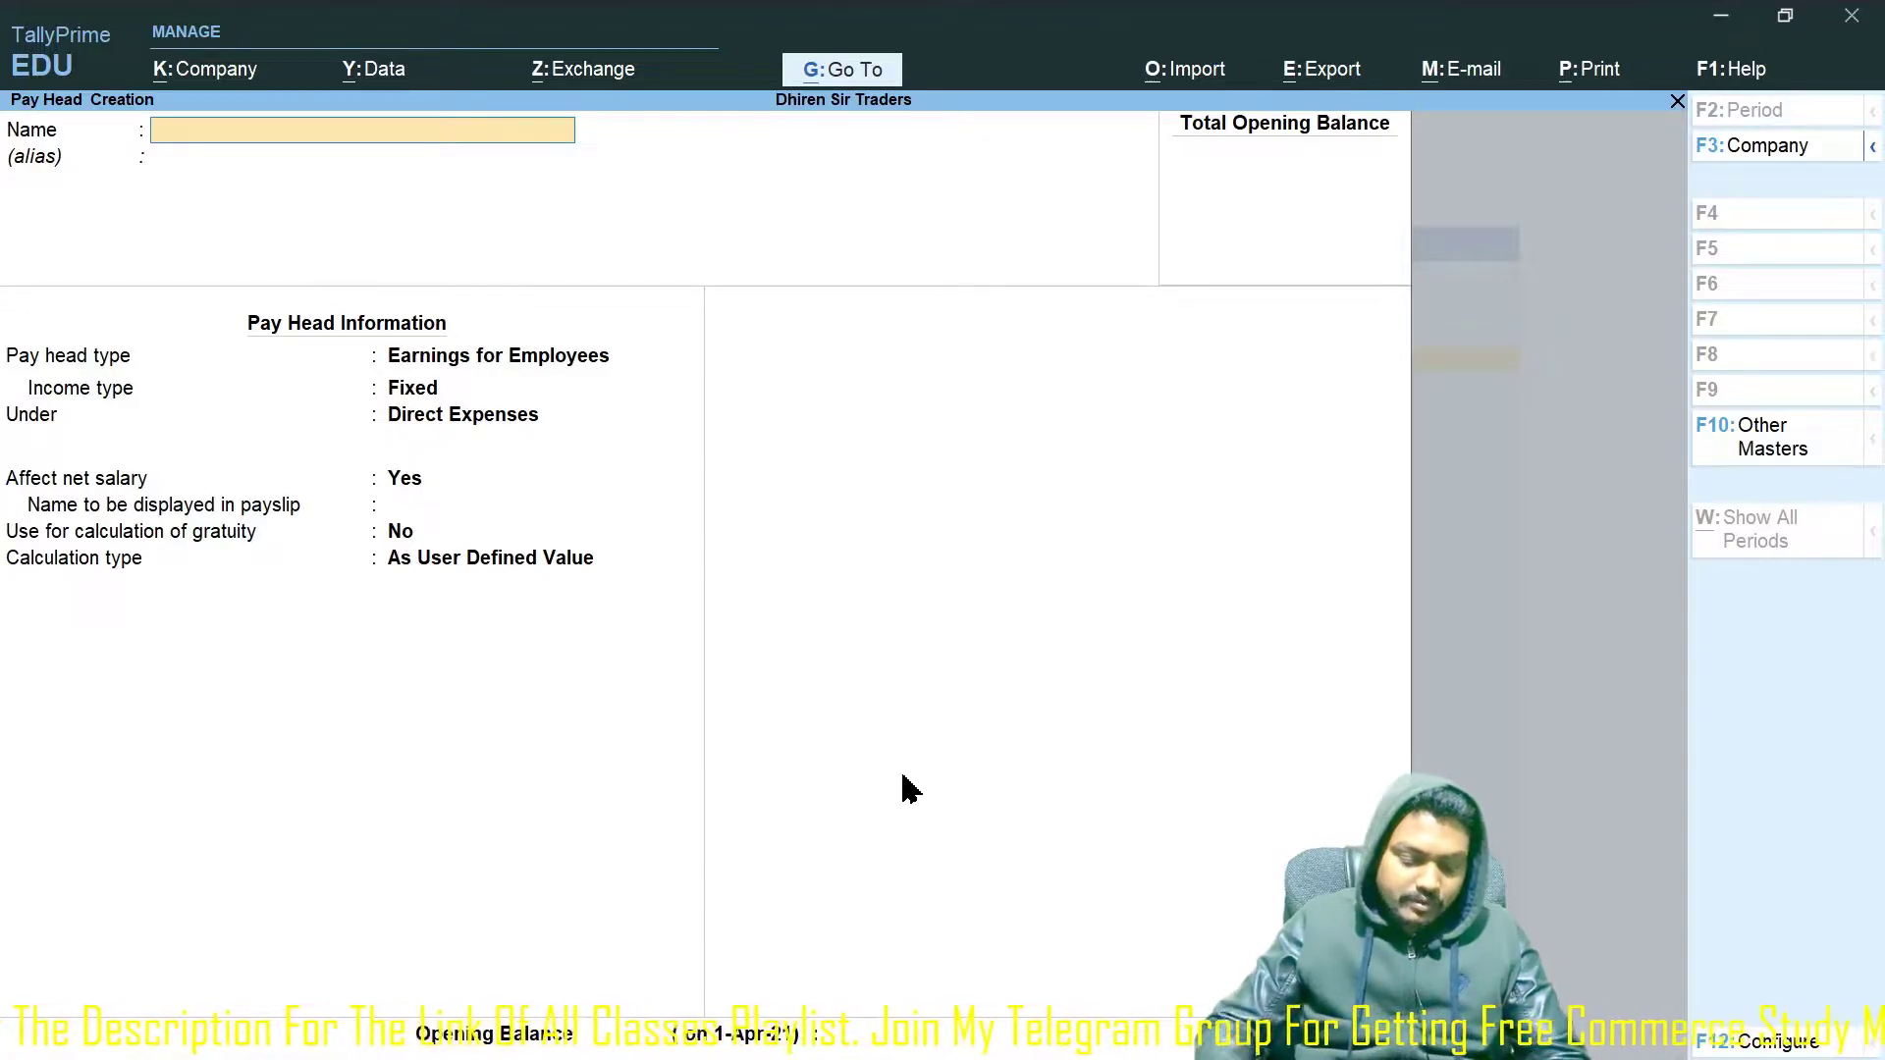
Create a DA pay head as a Fixed Earnings for Employees under Indirect Expenses, payslip name DA.
{"action": "type", "text": "DA"}
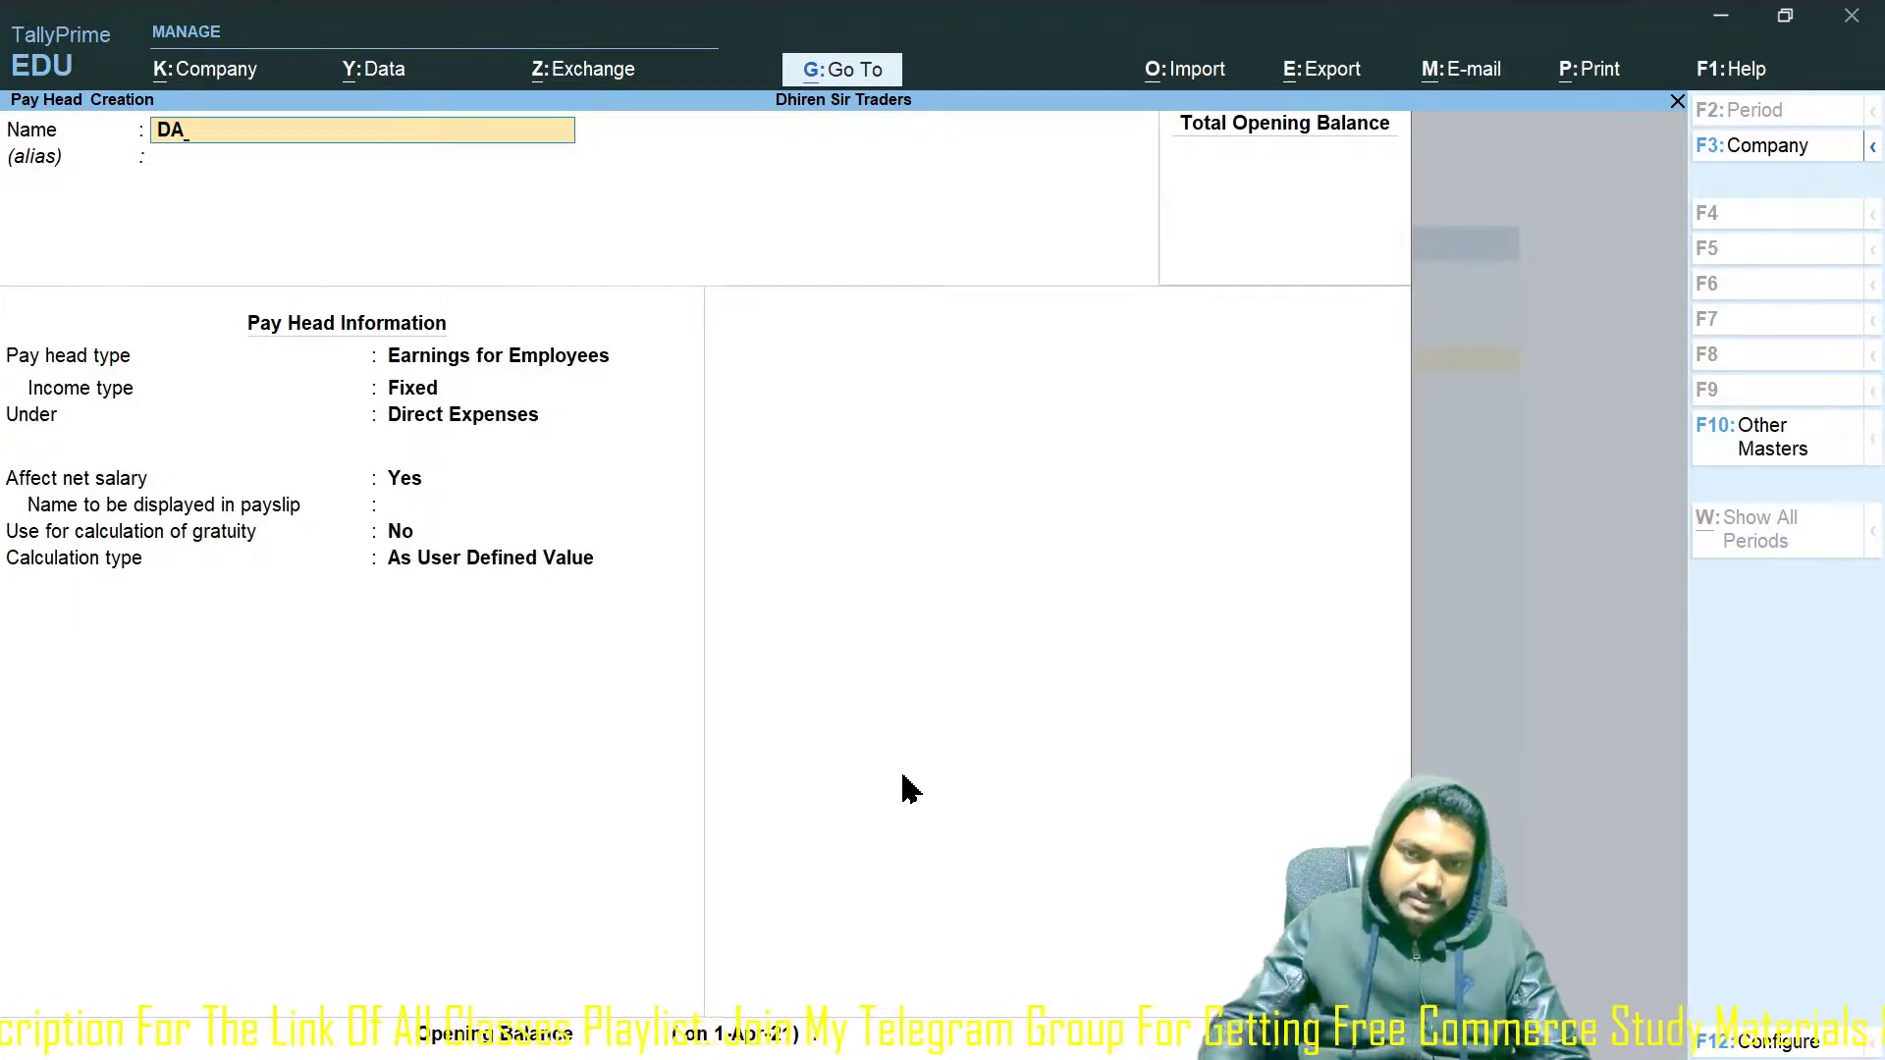
{"action": "key", "text": "Return"}
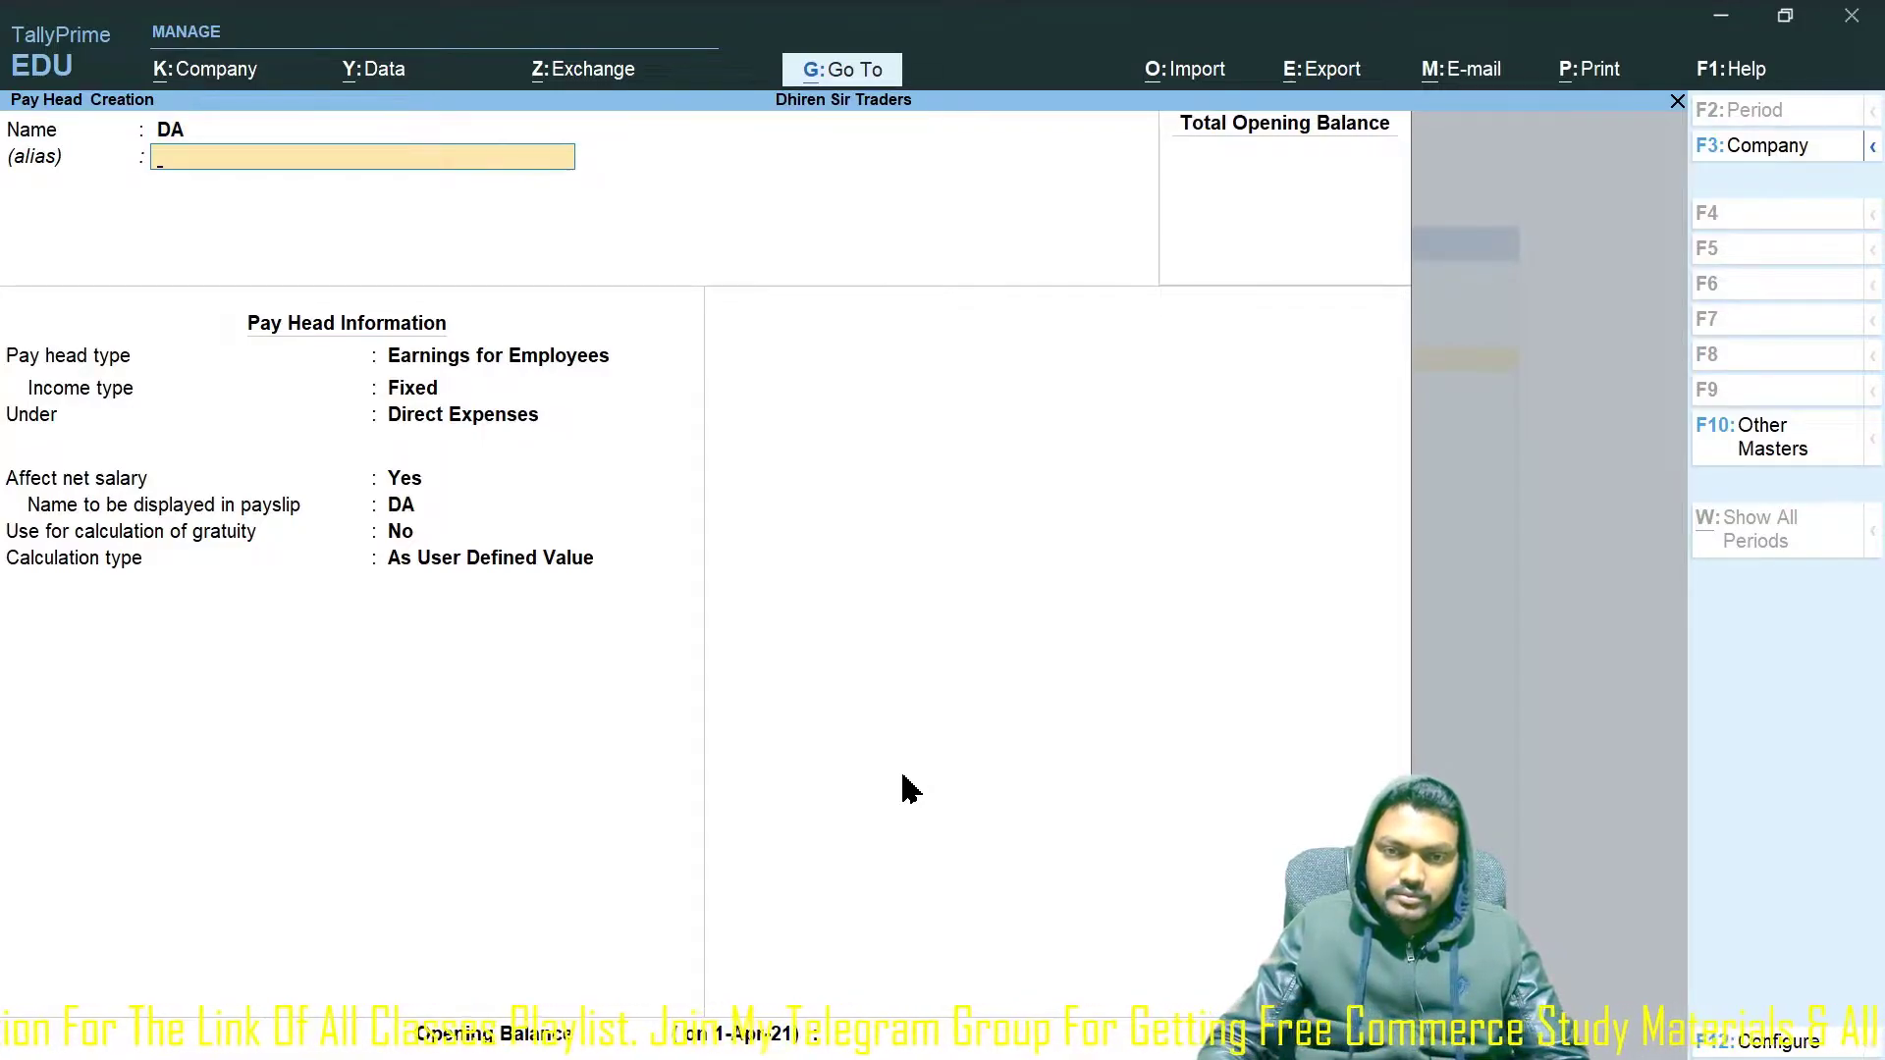
{"action": "key", "text": "Return"}
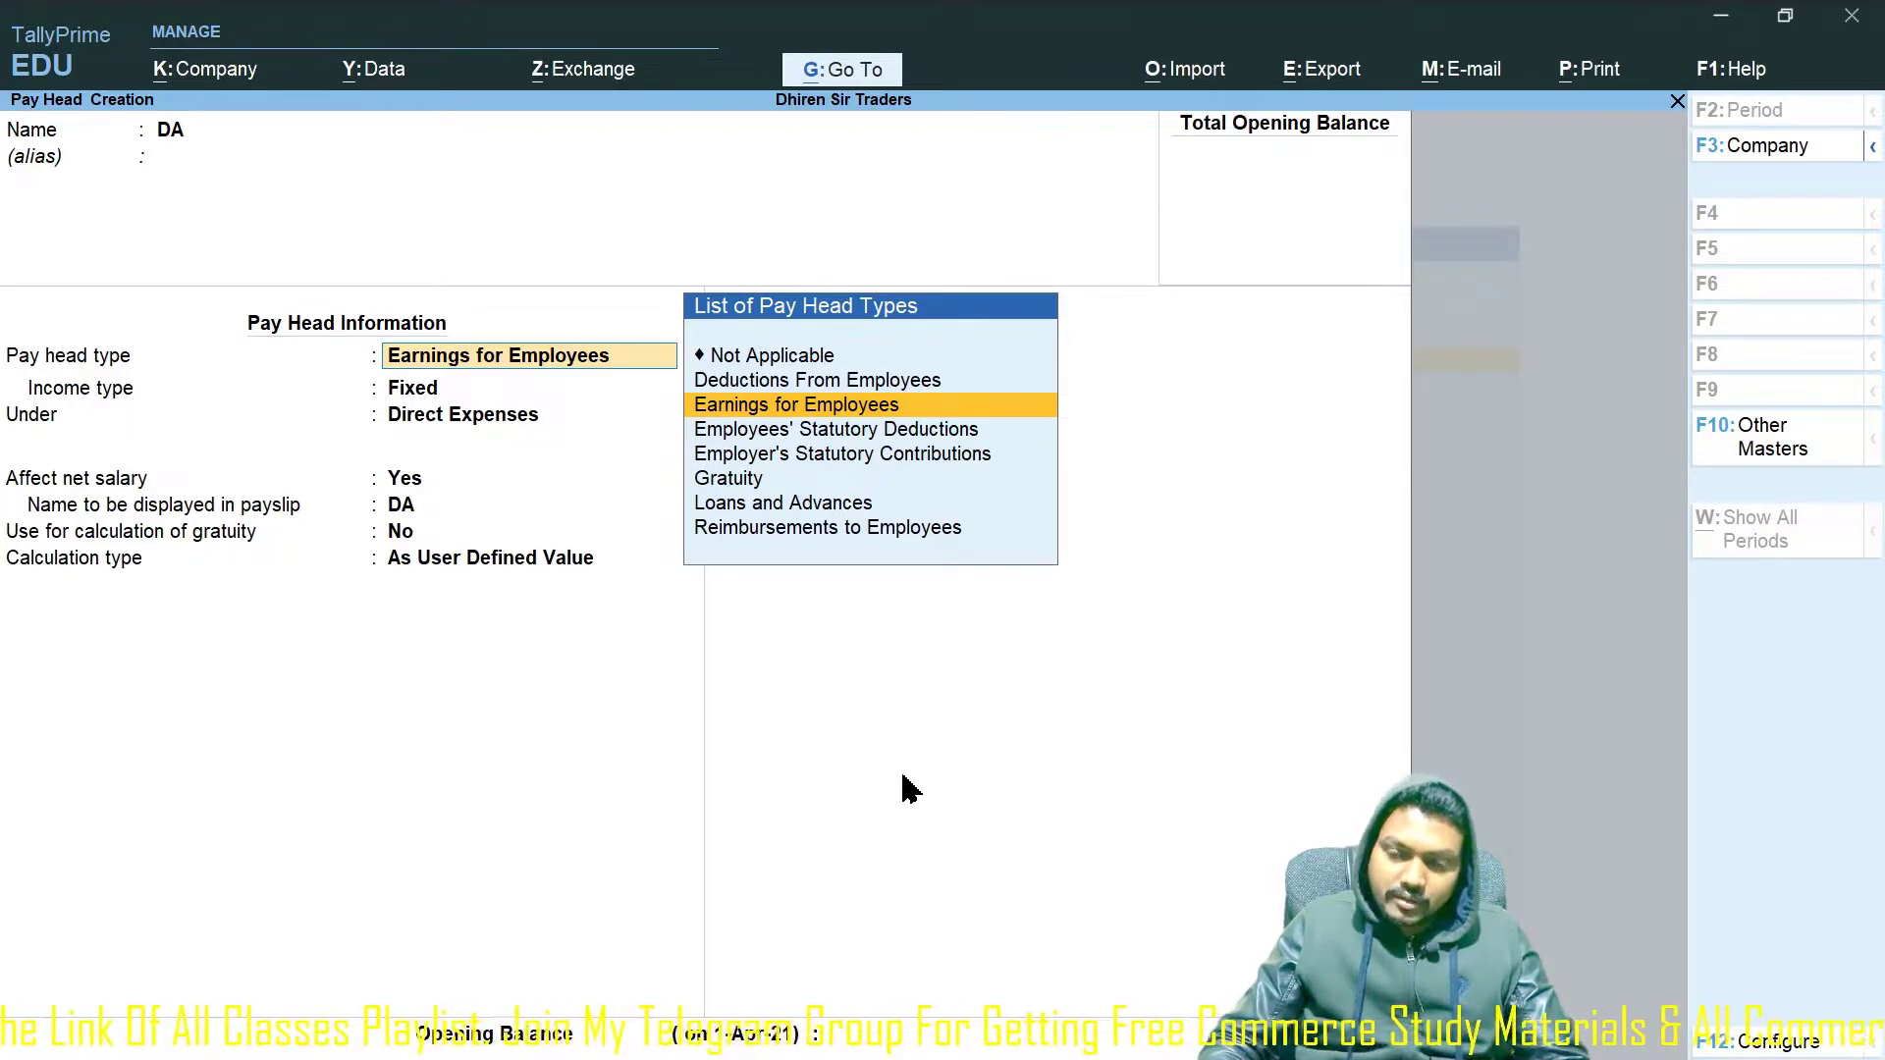
{"action": "key", "text": "Return"}
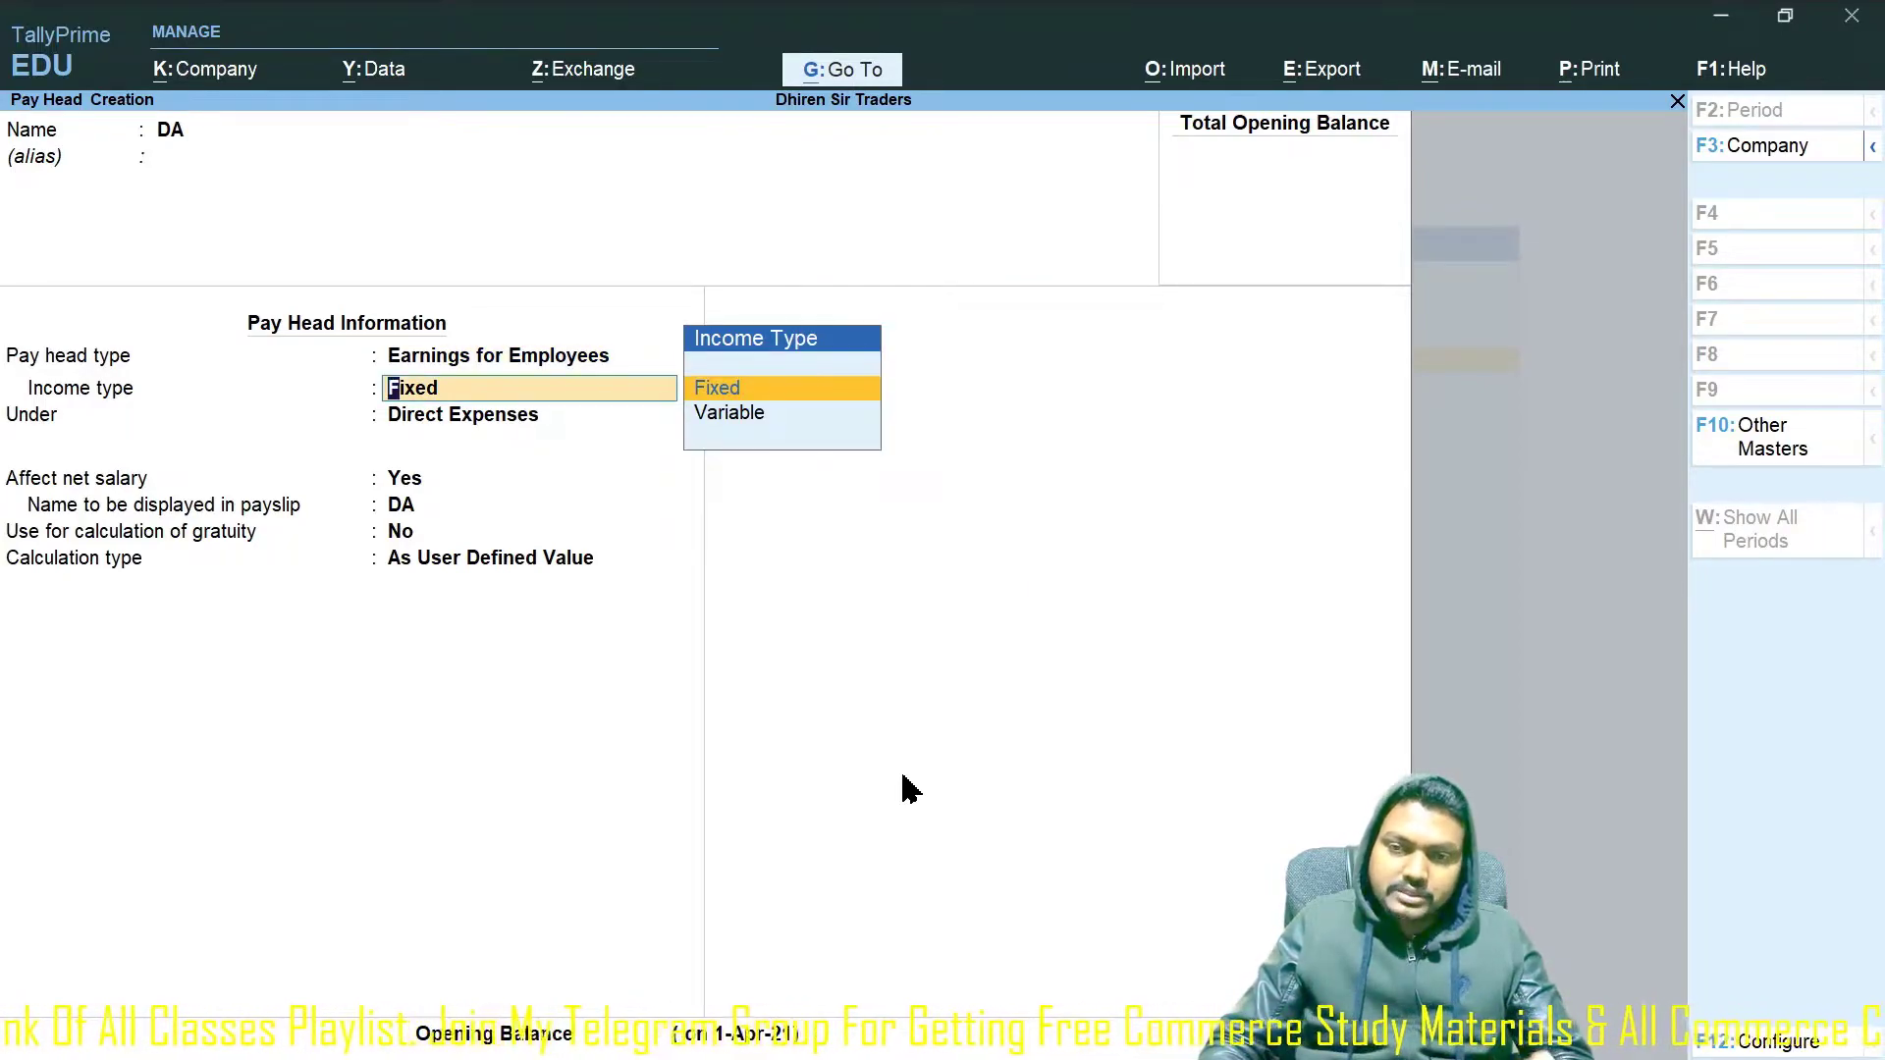
{"action": "key", "text": "Return"}
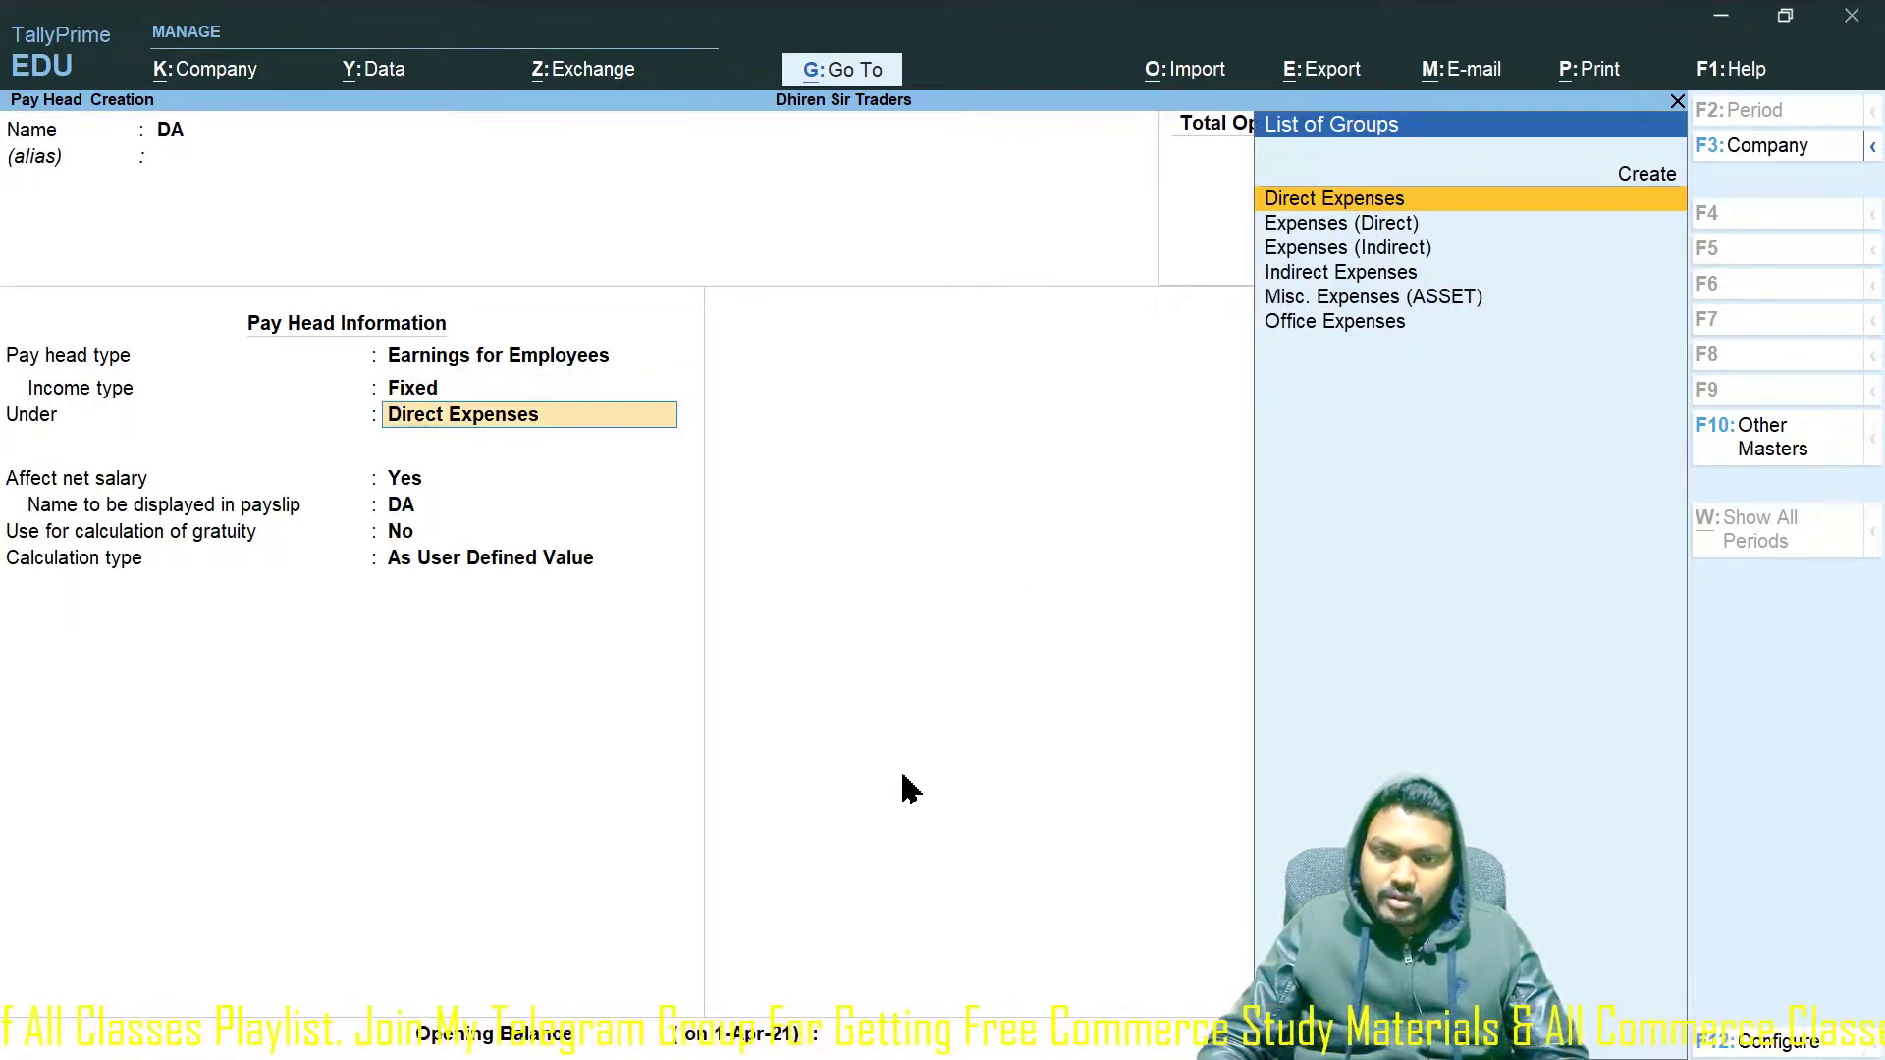
{"action": "type", "text": "Indi"}
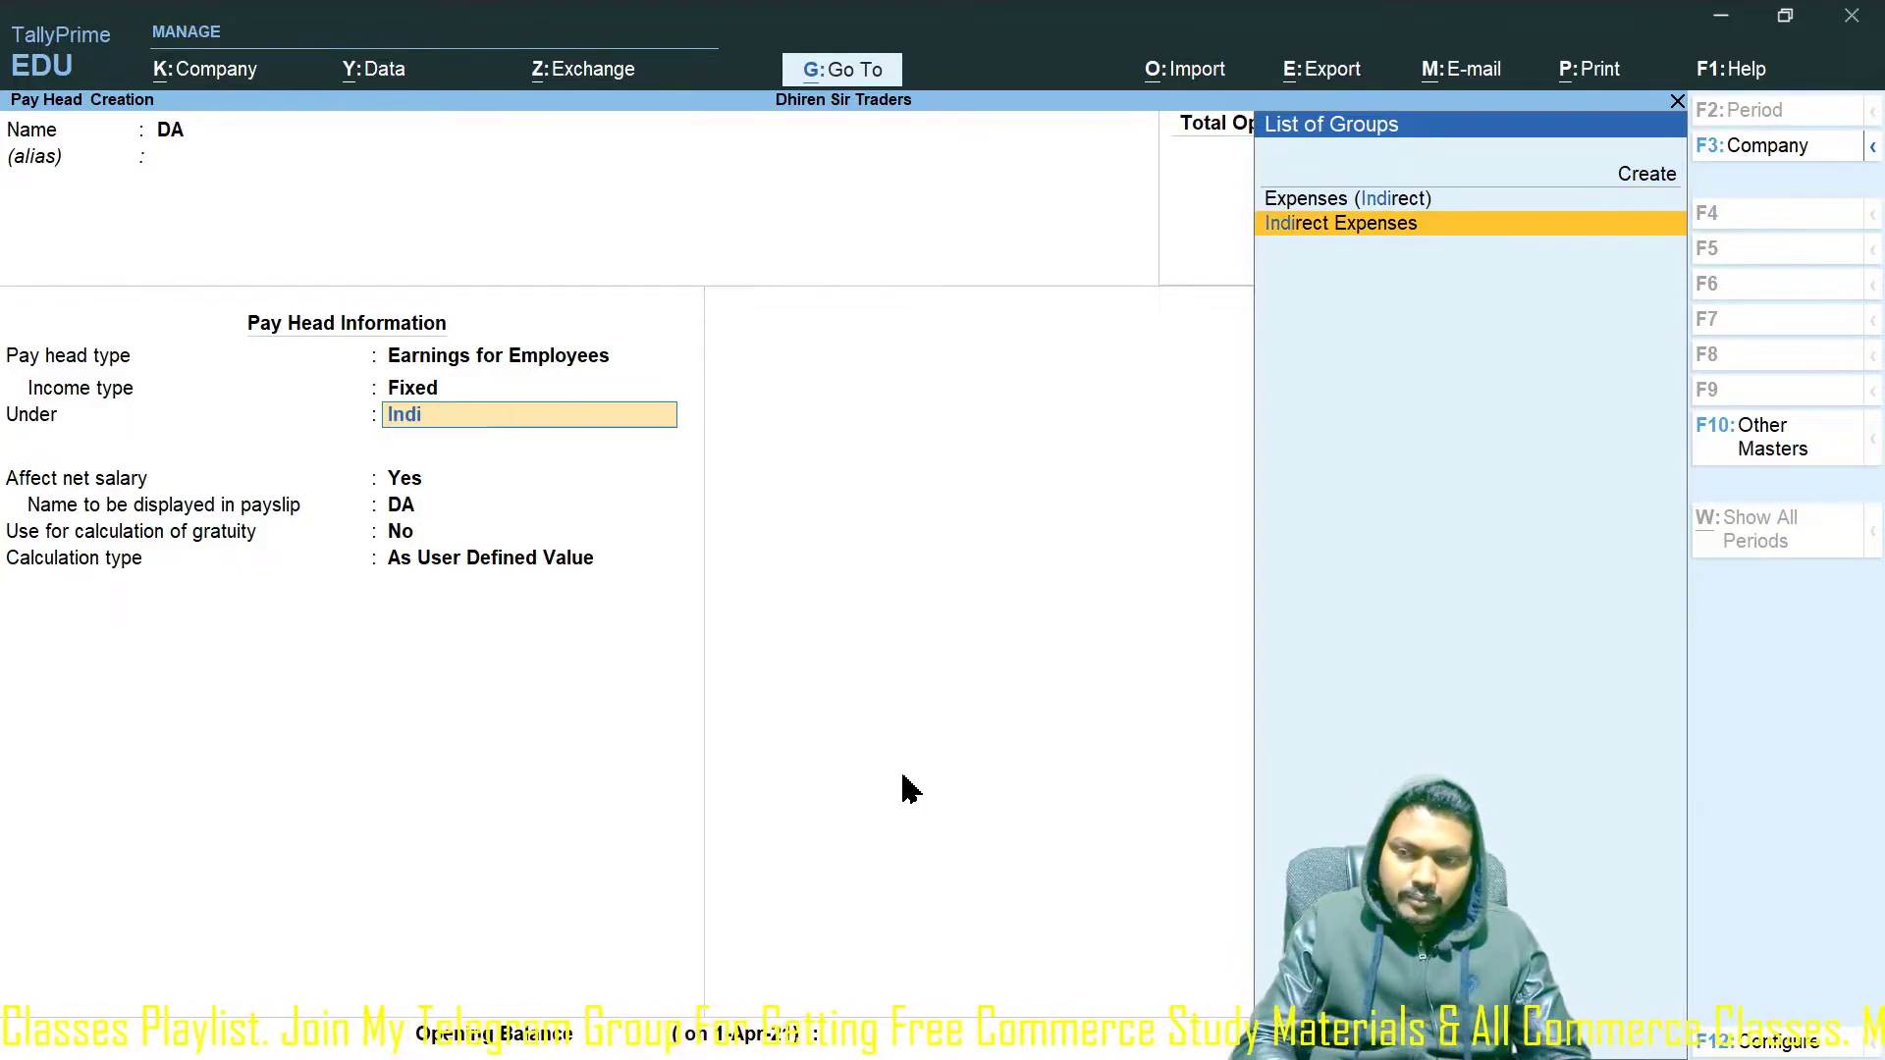
{"action": "key", "text": "Return"}
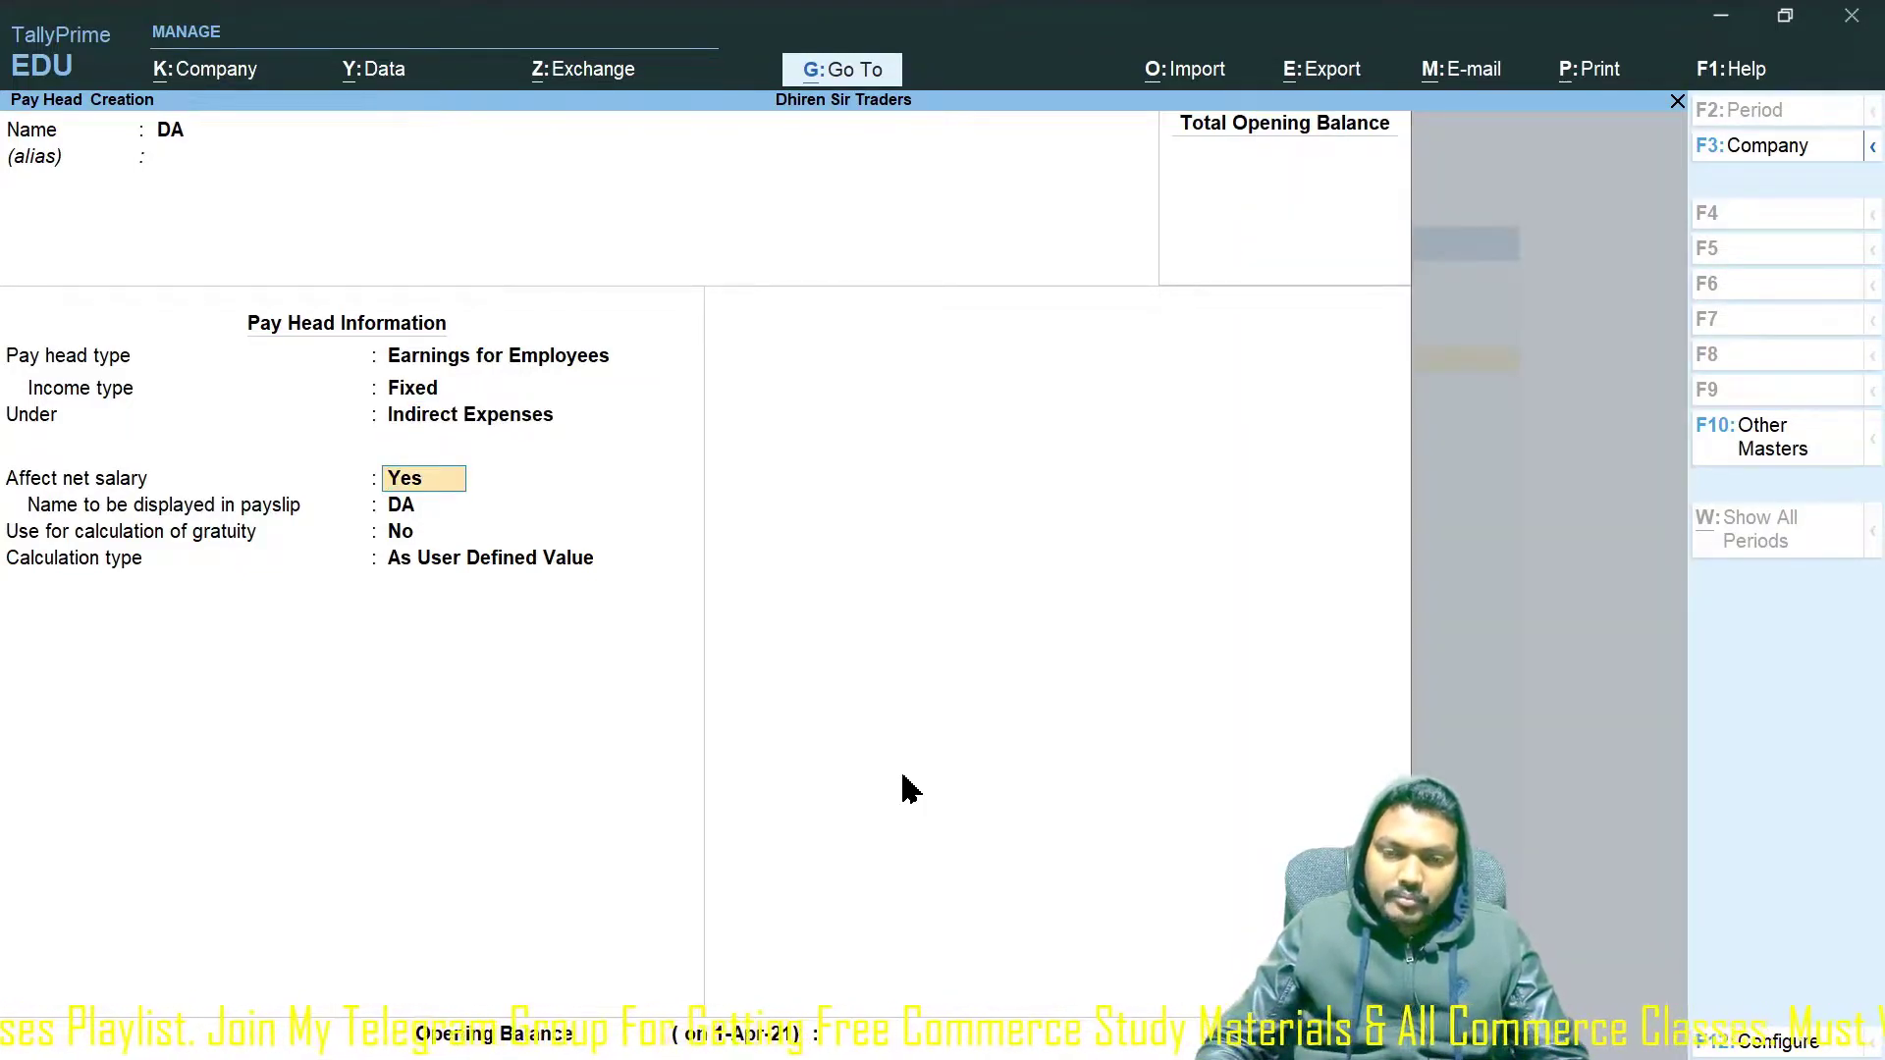
{"action": "key", "text": "Return"}
{"action": "key", "text": "Return"}
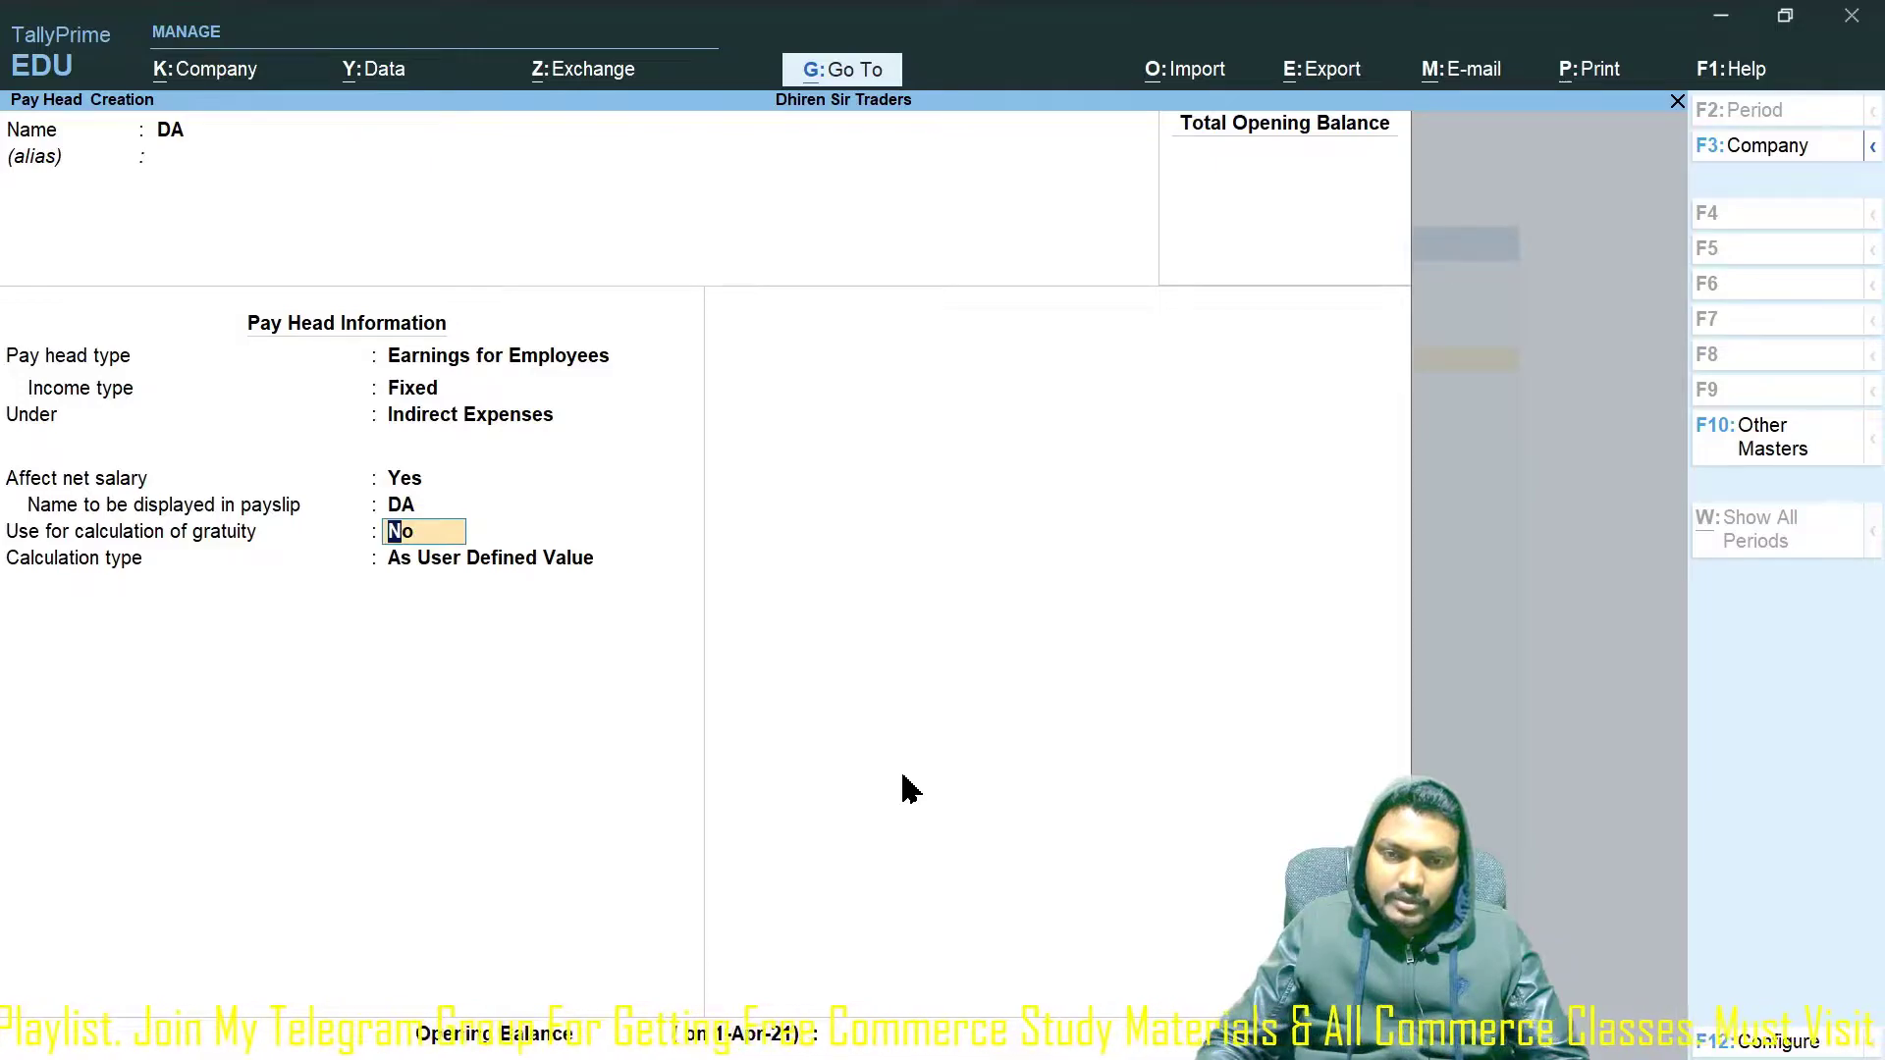
{"action": "key", "text": "Return"}
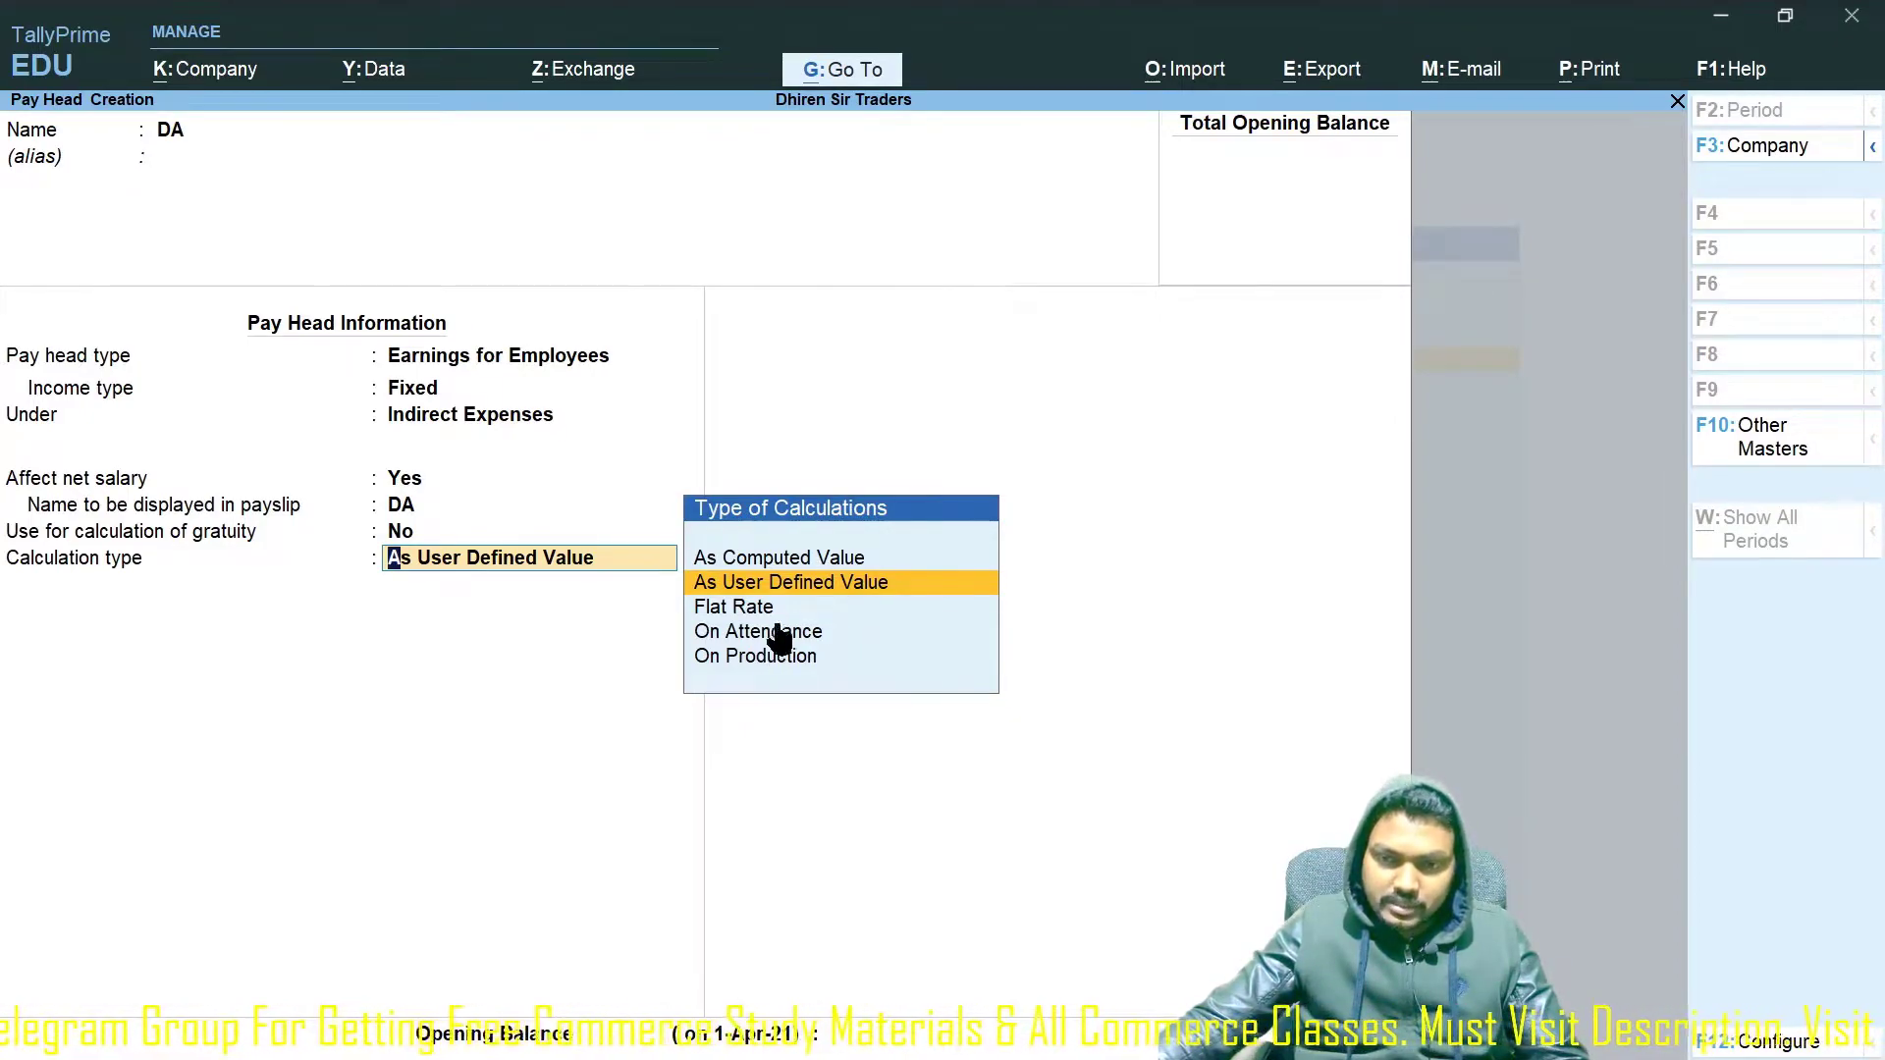
Make DA As Computed Value with Normal Rounding, computed on a specified formula of Basic Pay.
{"action": "key", "text": "Up"}
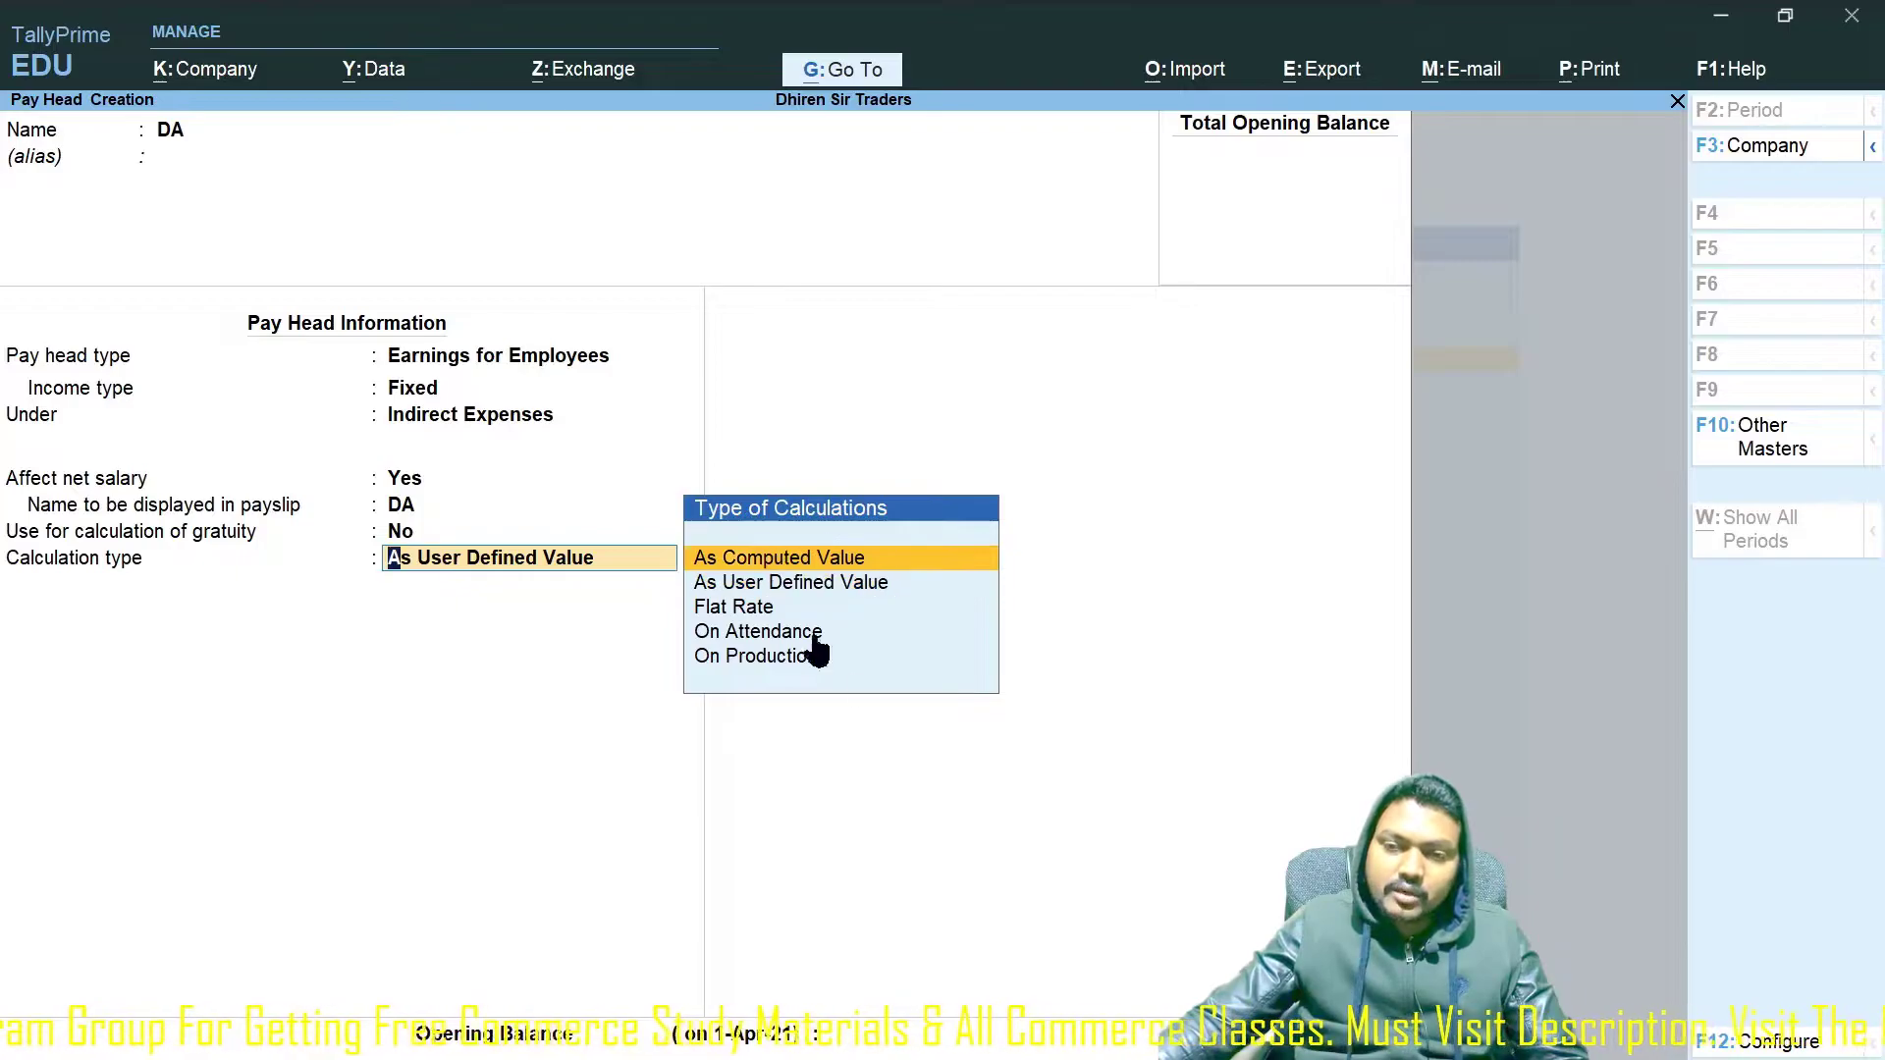
{"action": "key", "text": "Return"}
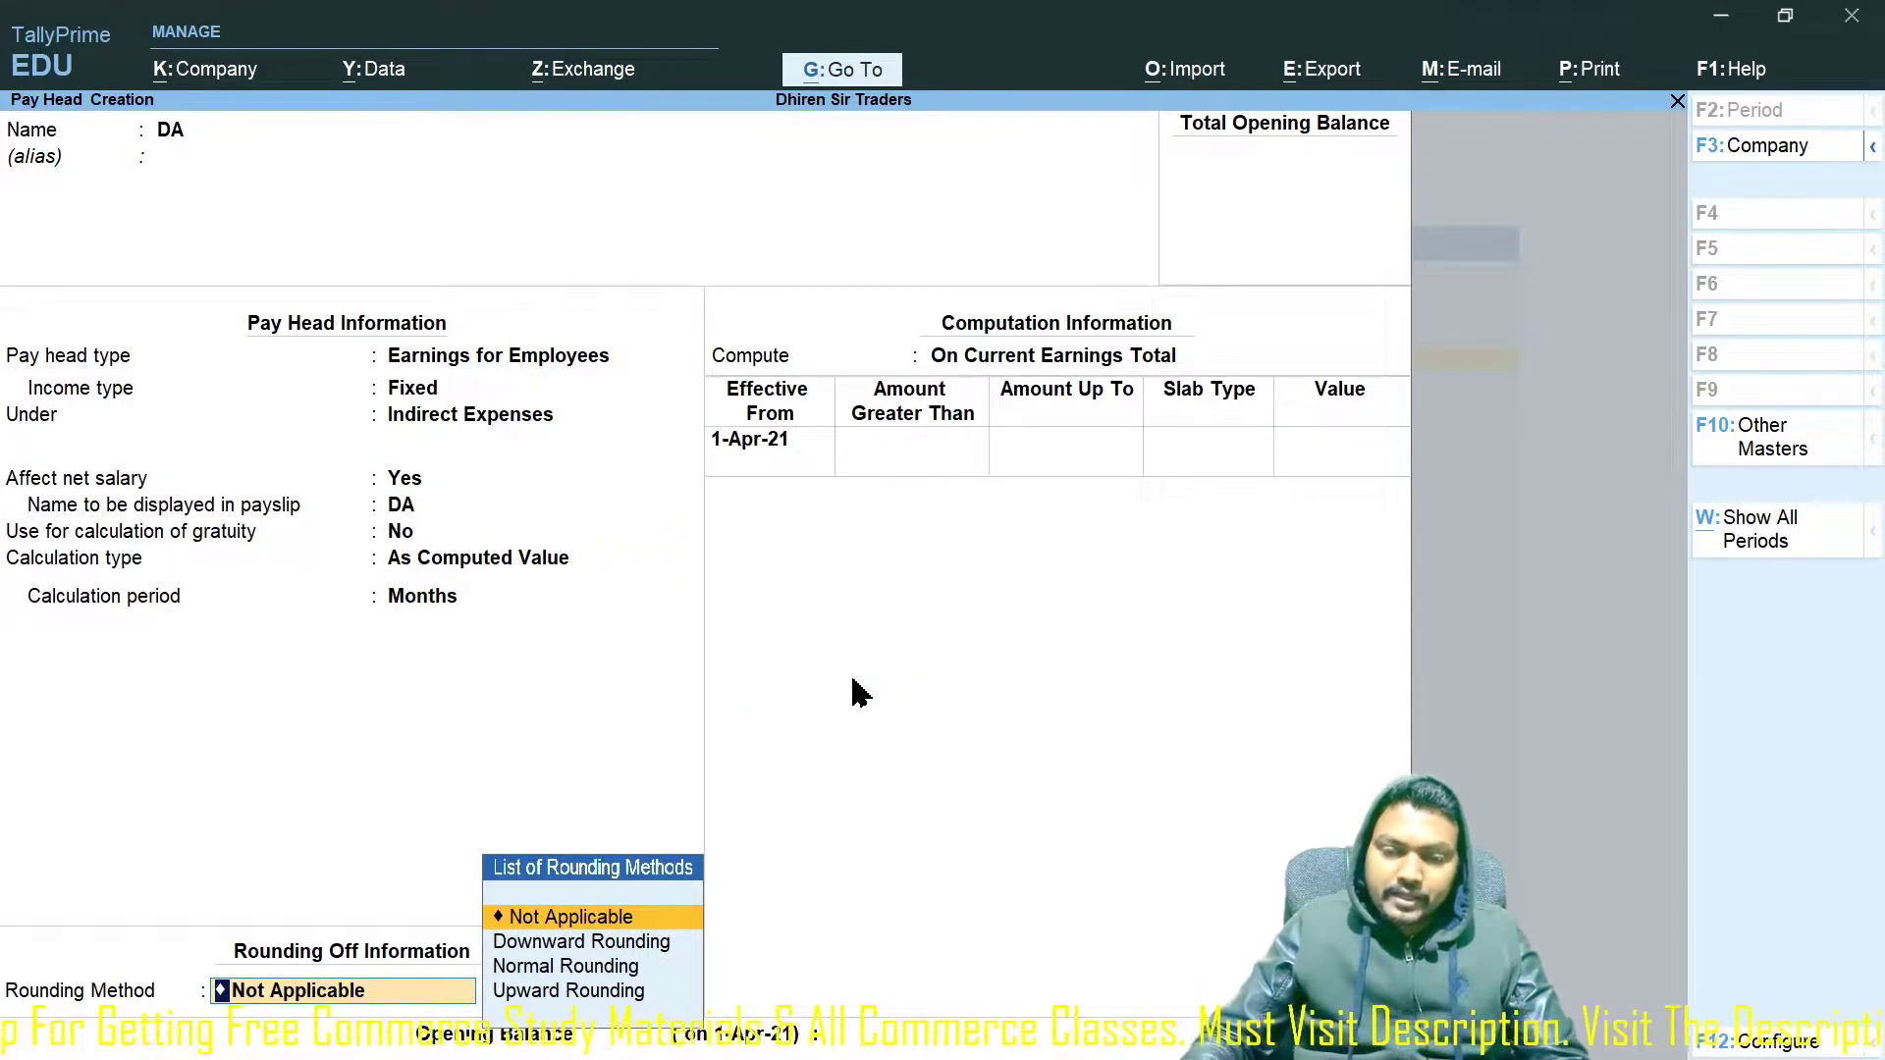
{"action": "key", "text": "Down"}
{"action": "key", "text": "Down"}
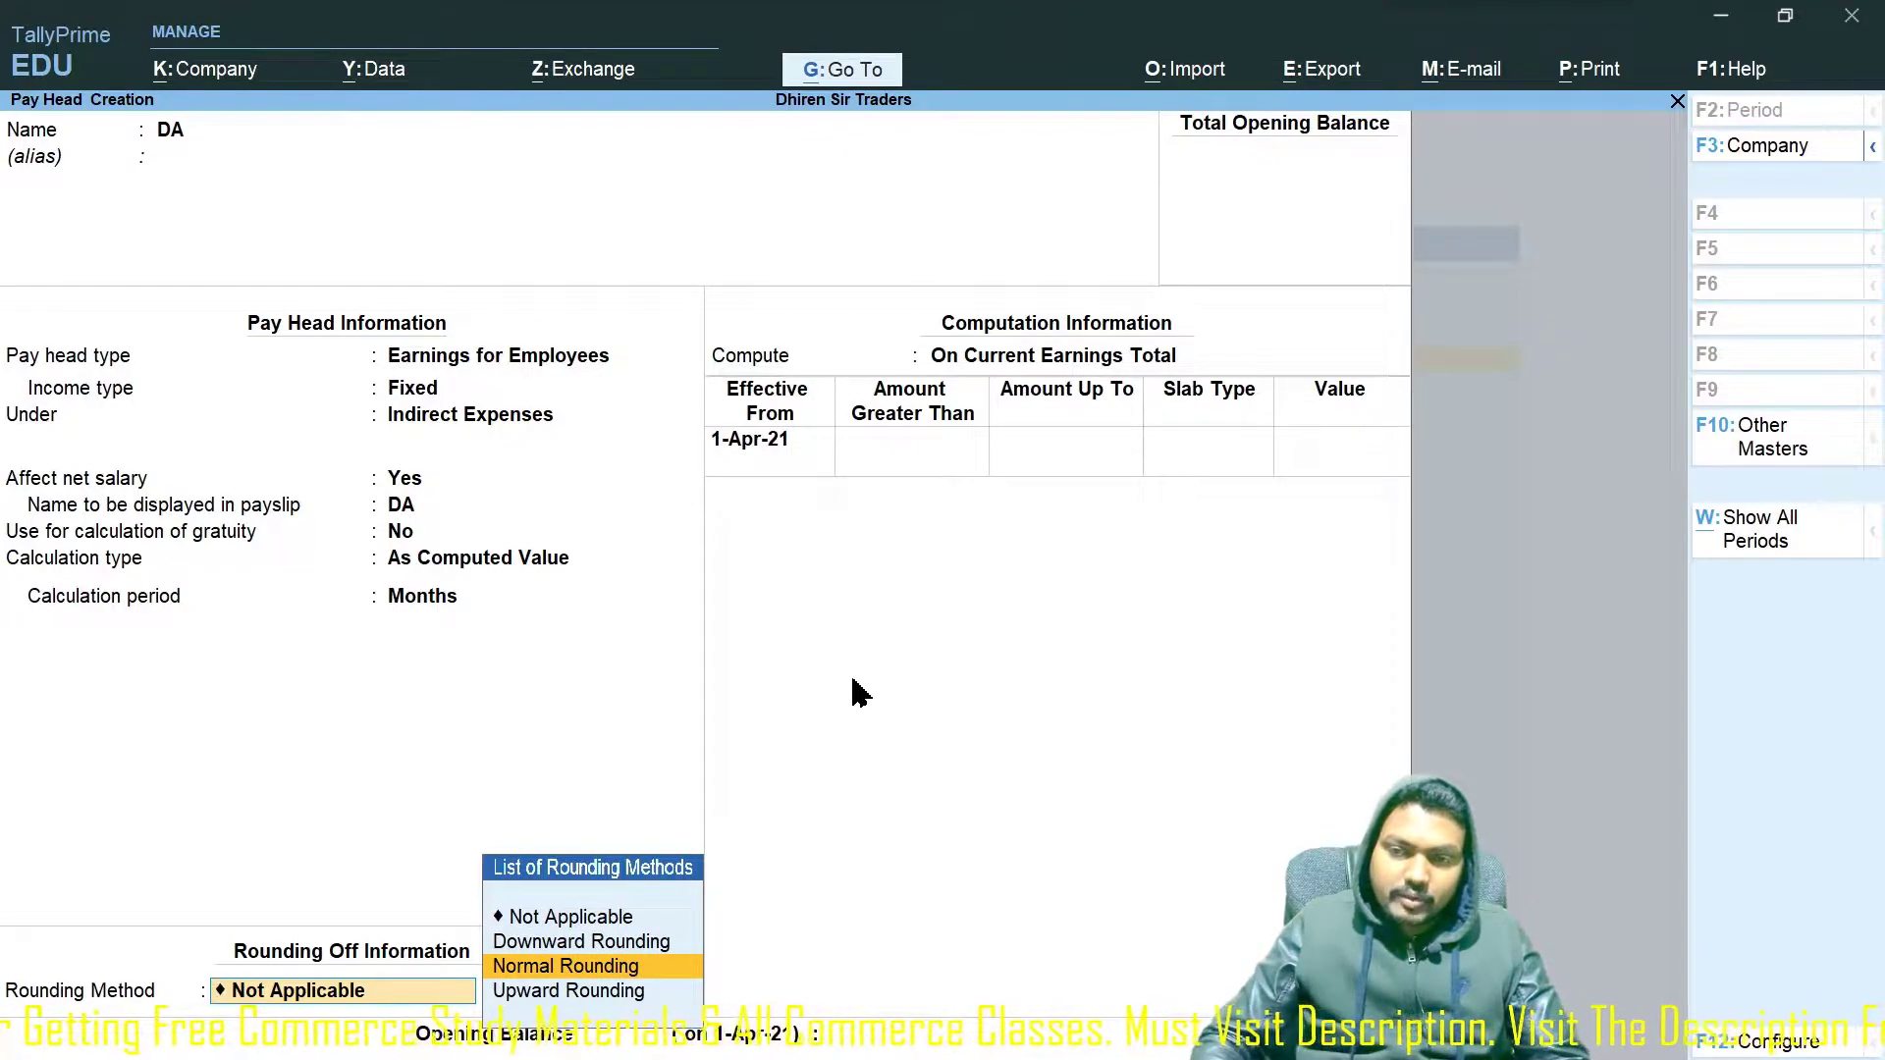
{"action": "key", "text": "Return"}
{"action": "key", "text": "Return"}
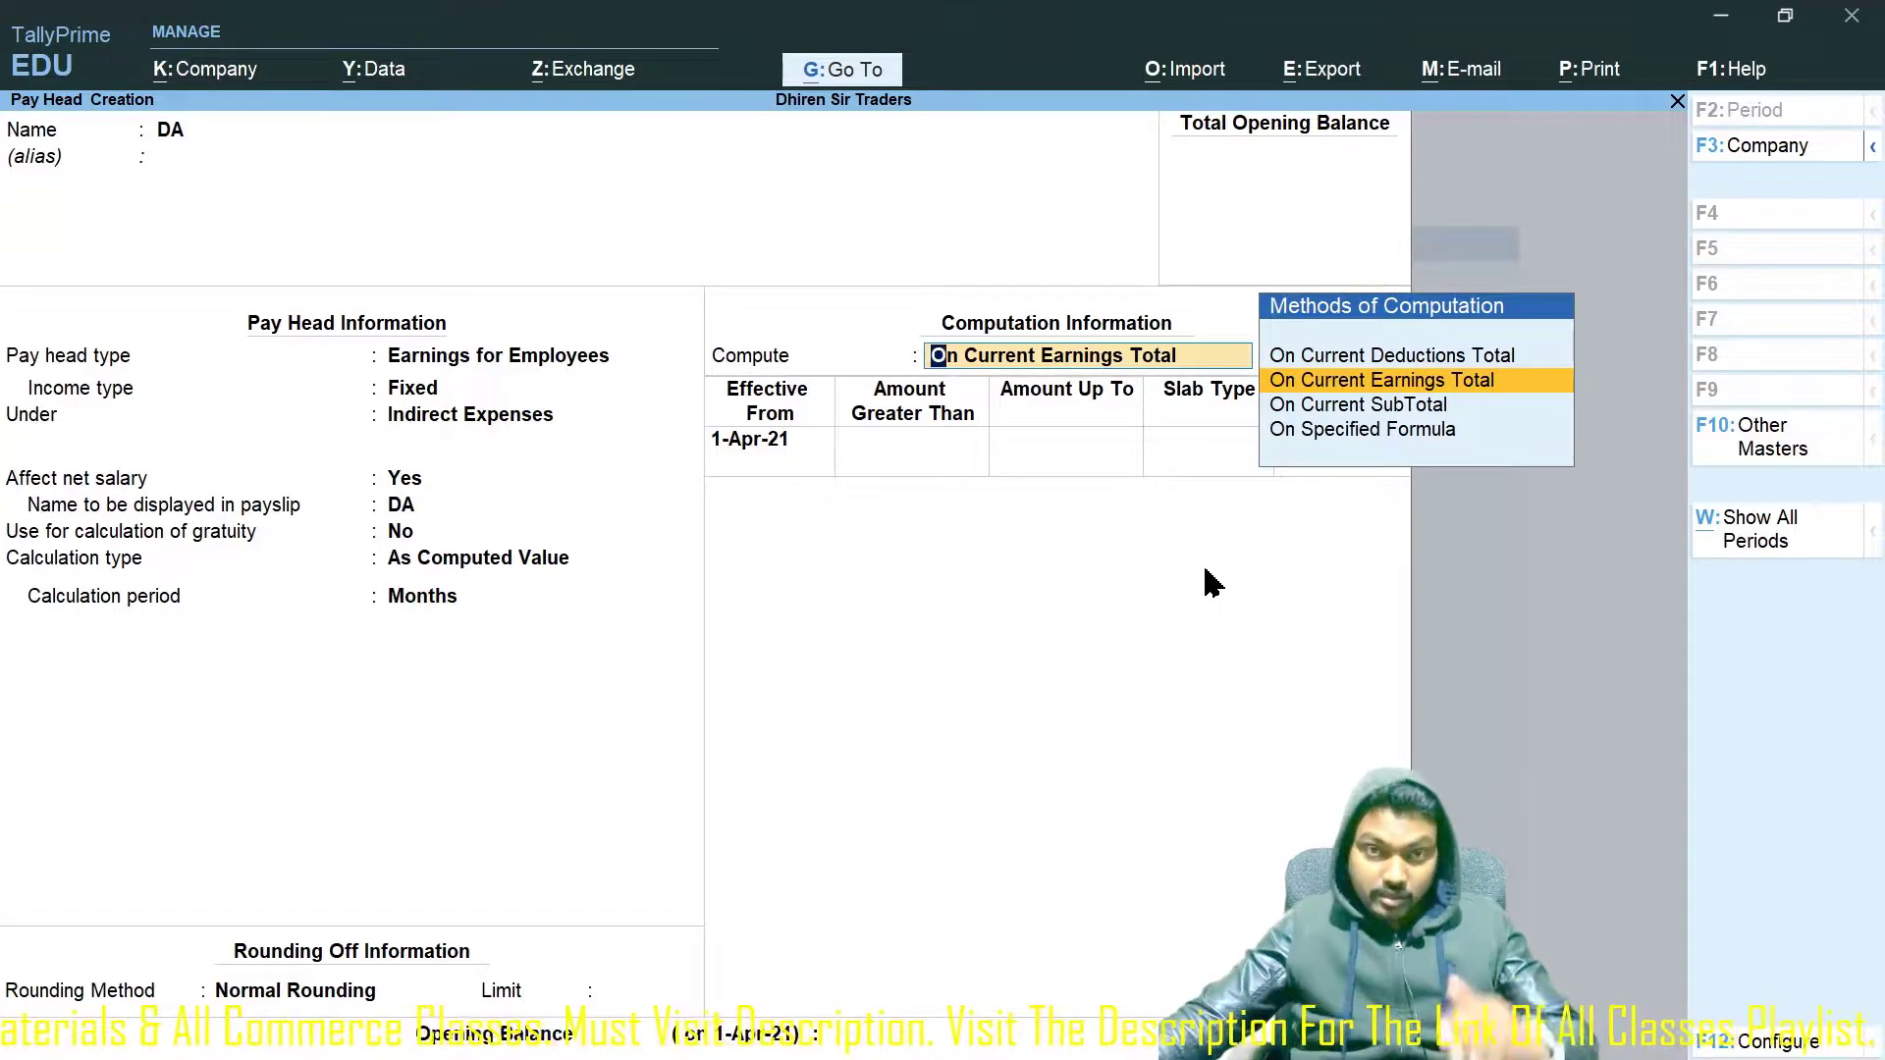
{"action": "left_click", "coordinate": [1441, 432]}
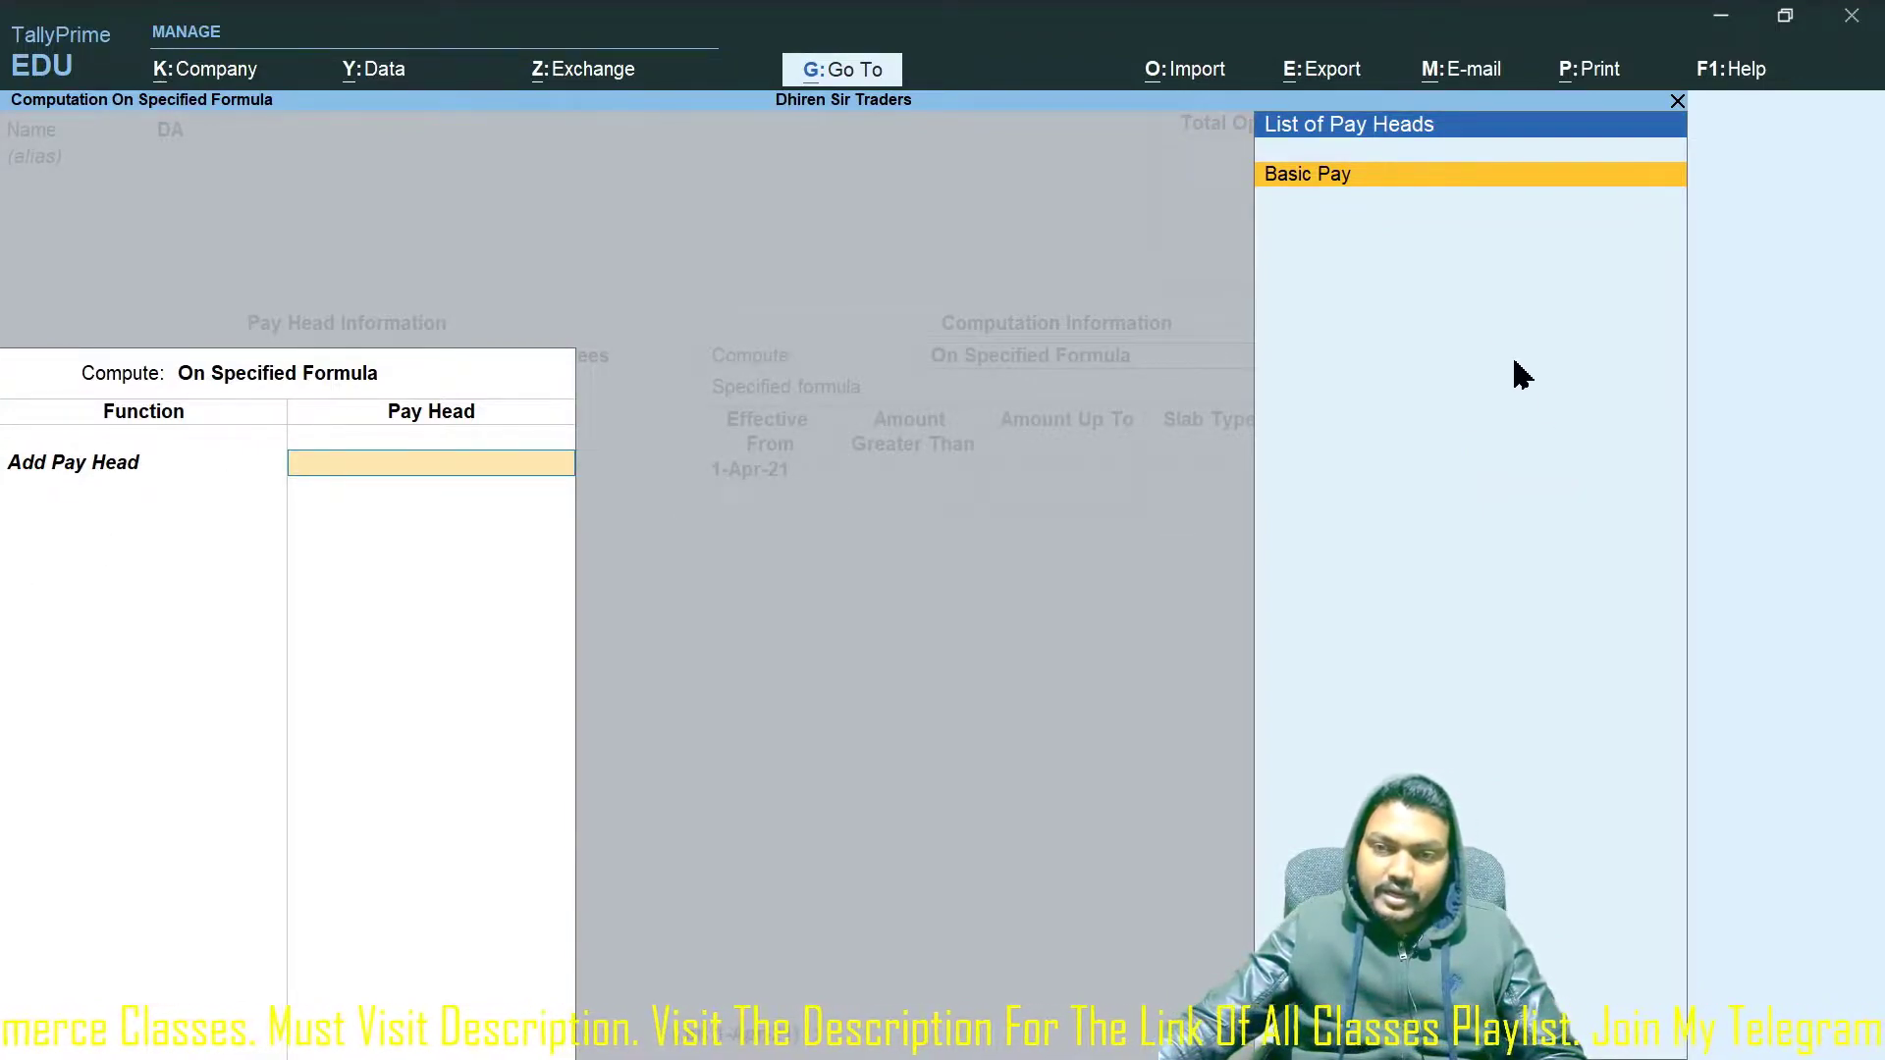
{"action": "key", "text": "Return"}
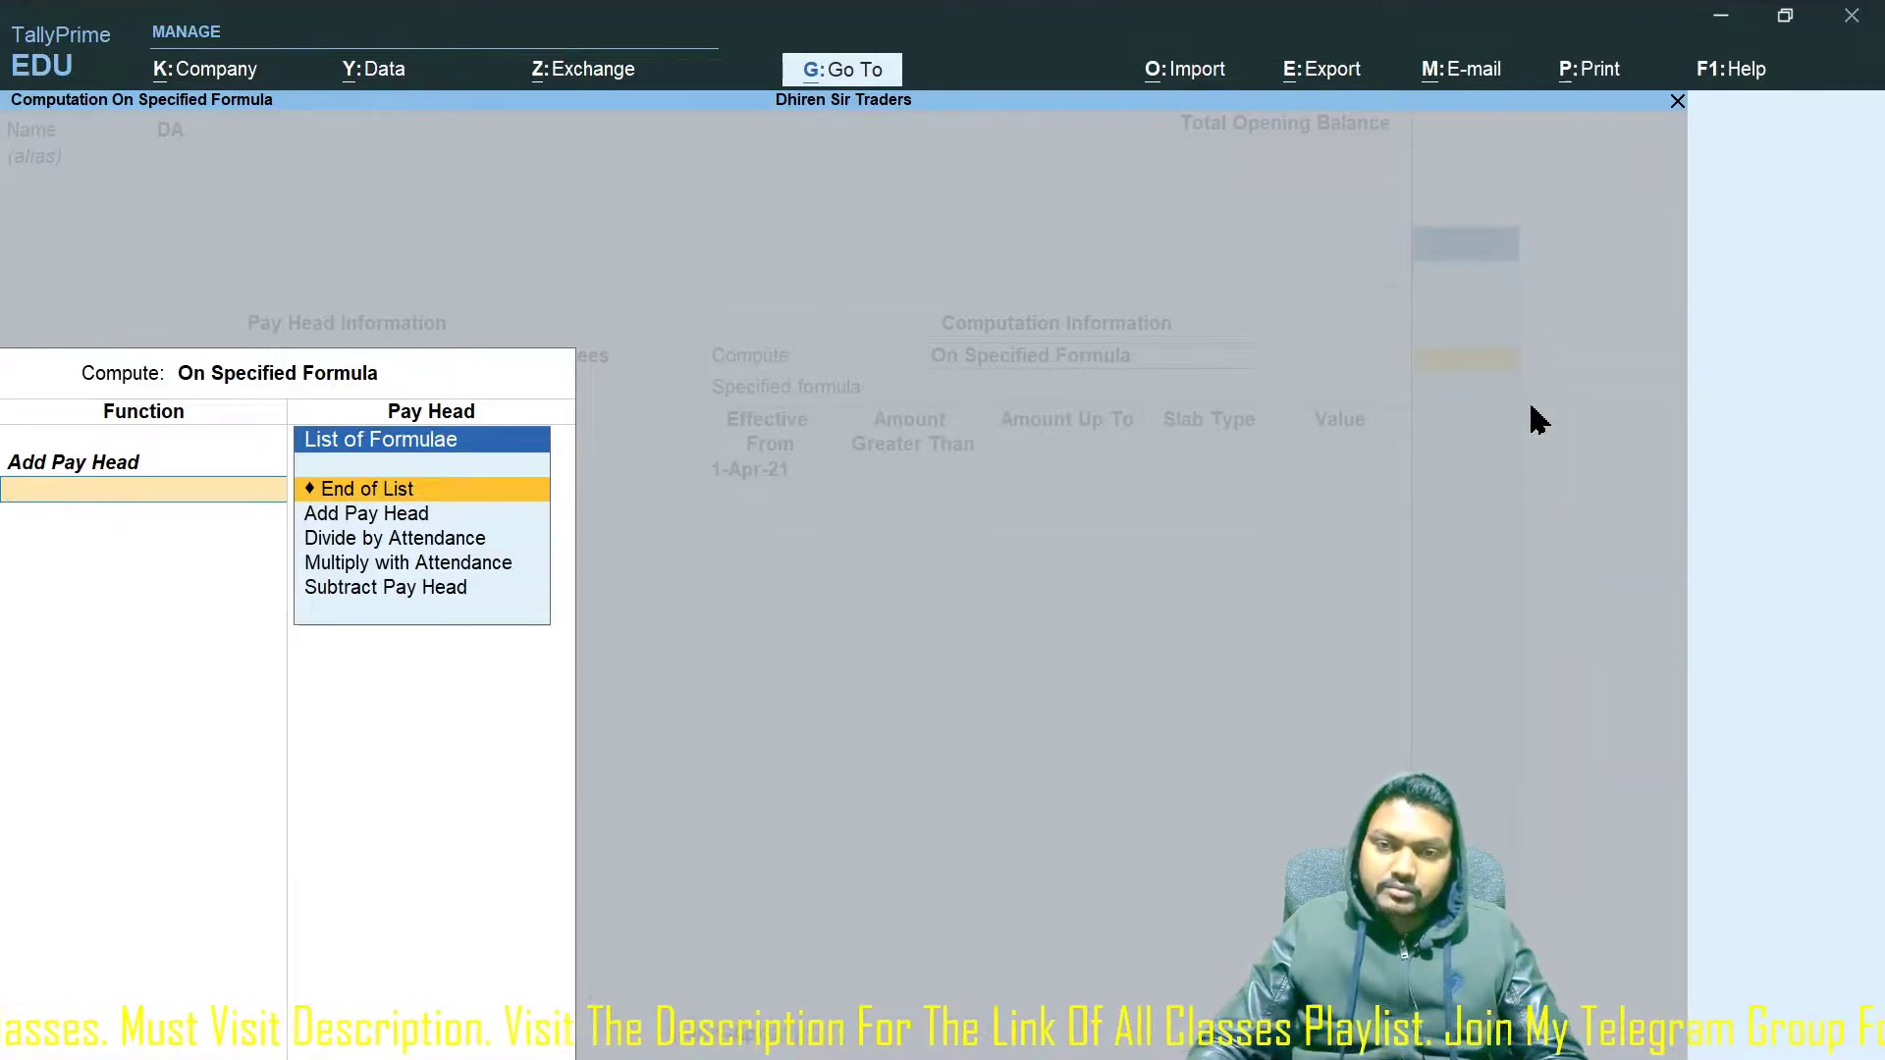
{"action": "key", "text": "Return"}
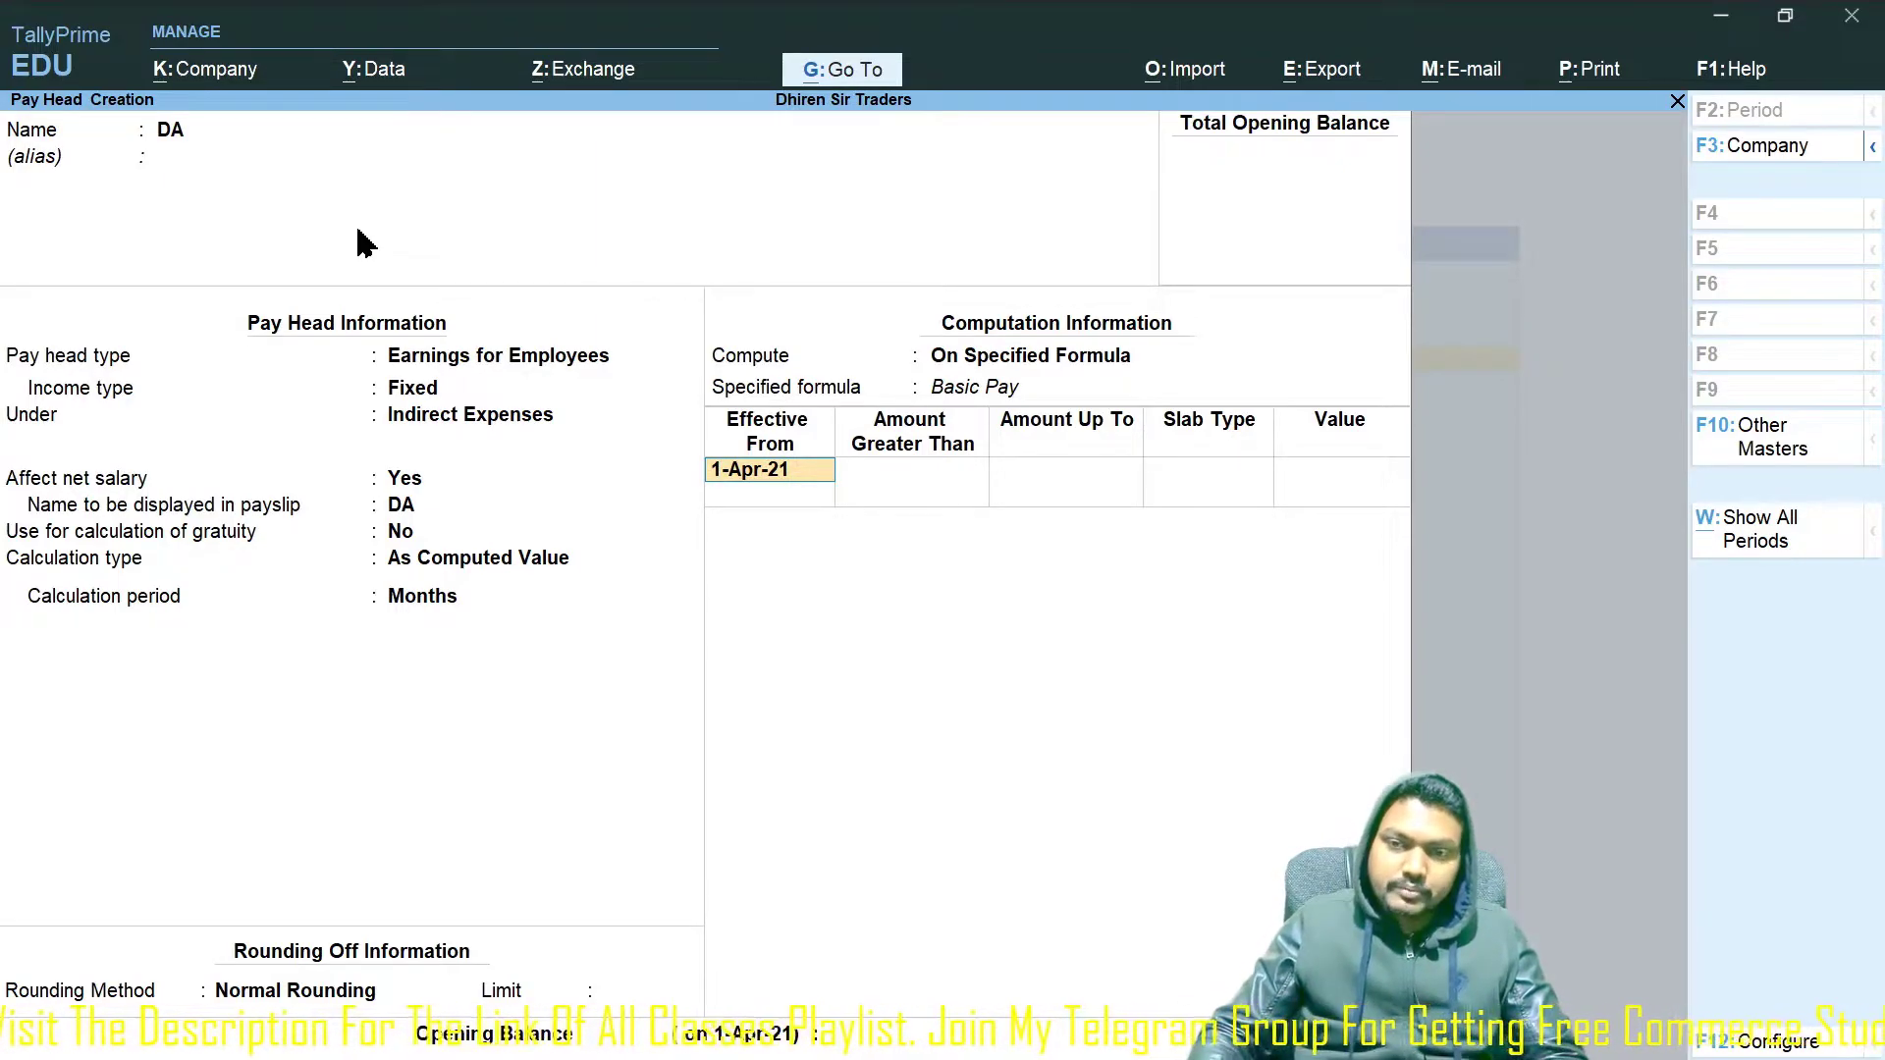
Accept the 1-Apr-21 effective date and set DA's first slab up to 25,000 at 28%.
{"action": "key", "text": "Return"}
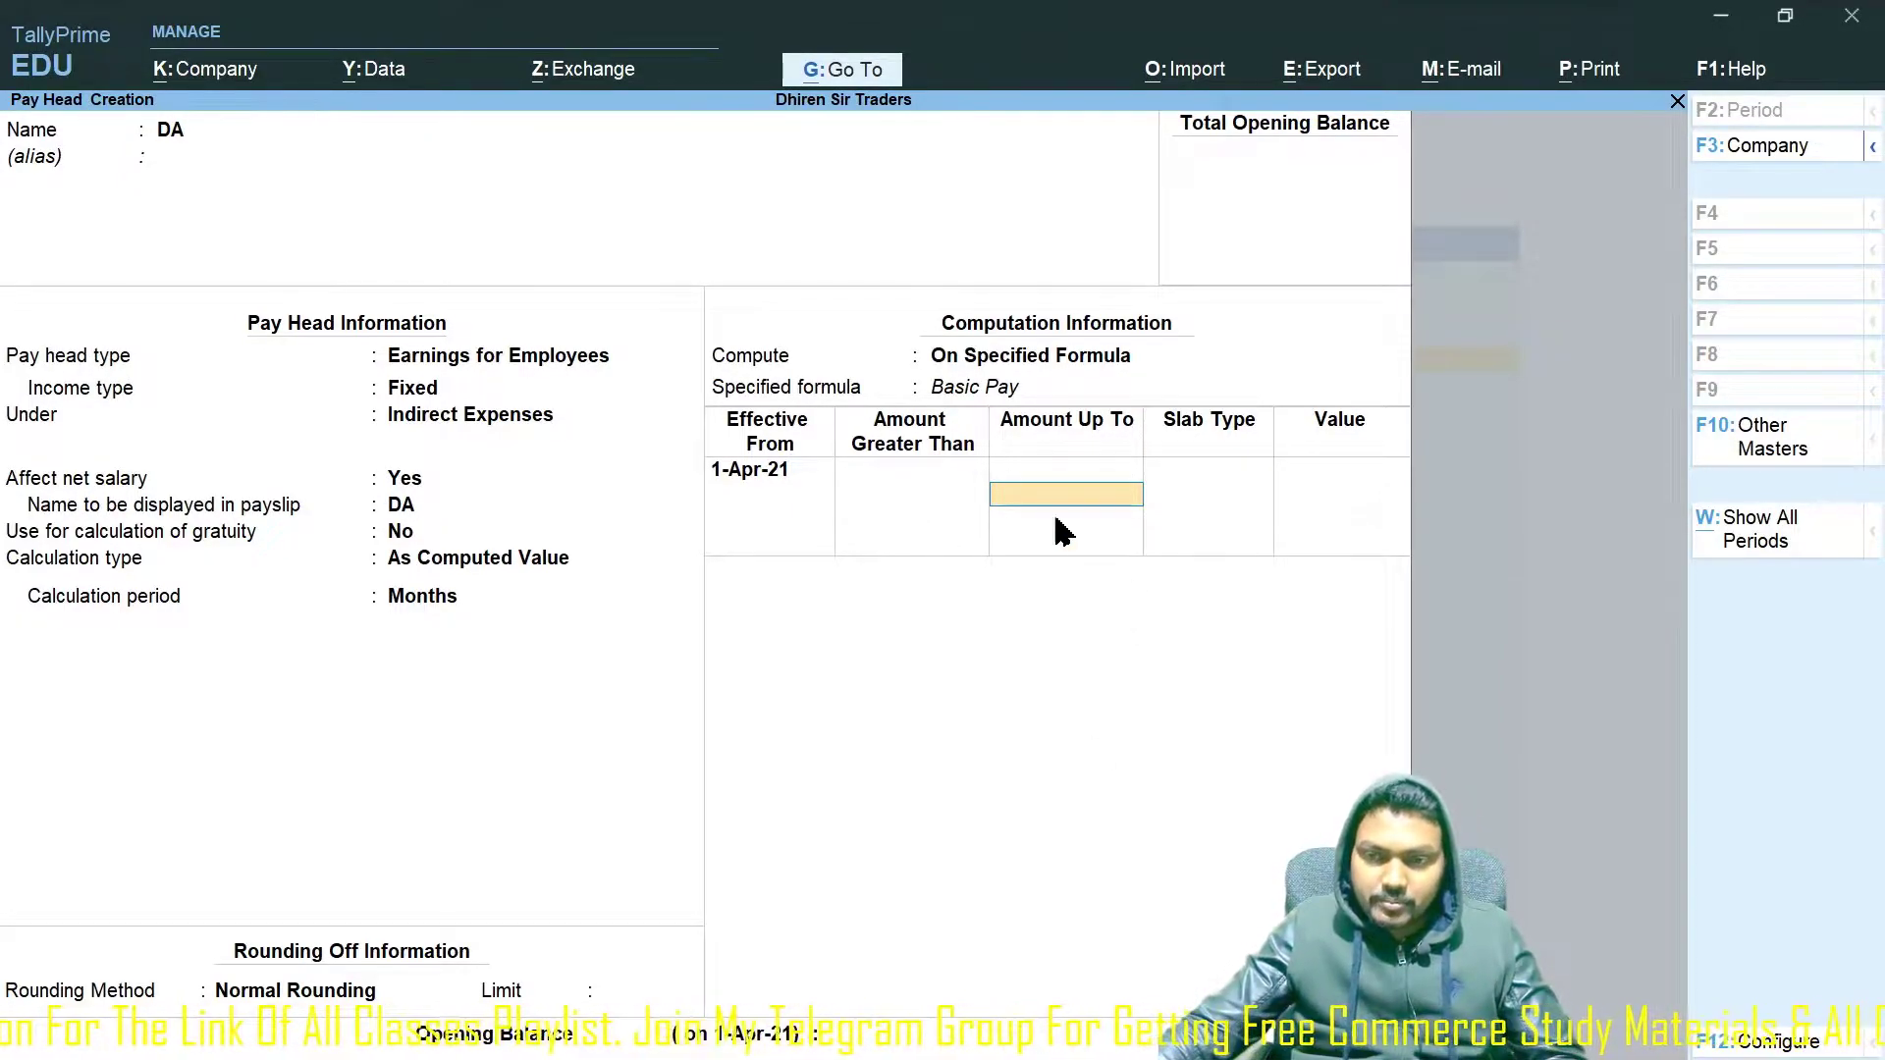
{"action": "type", "text": "25"}
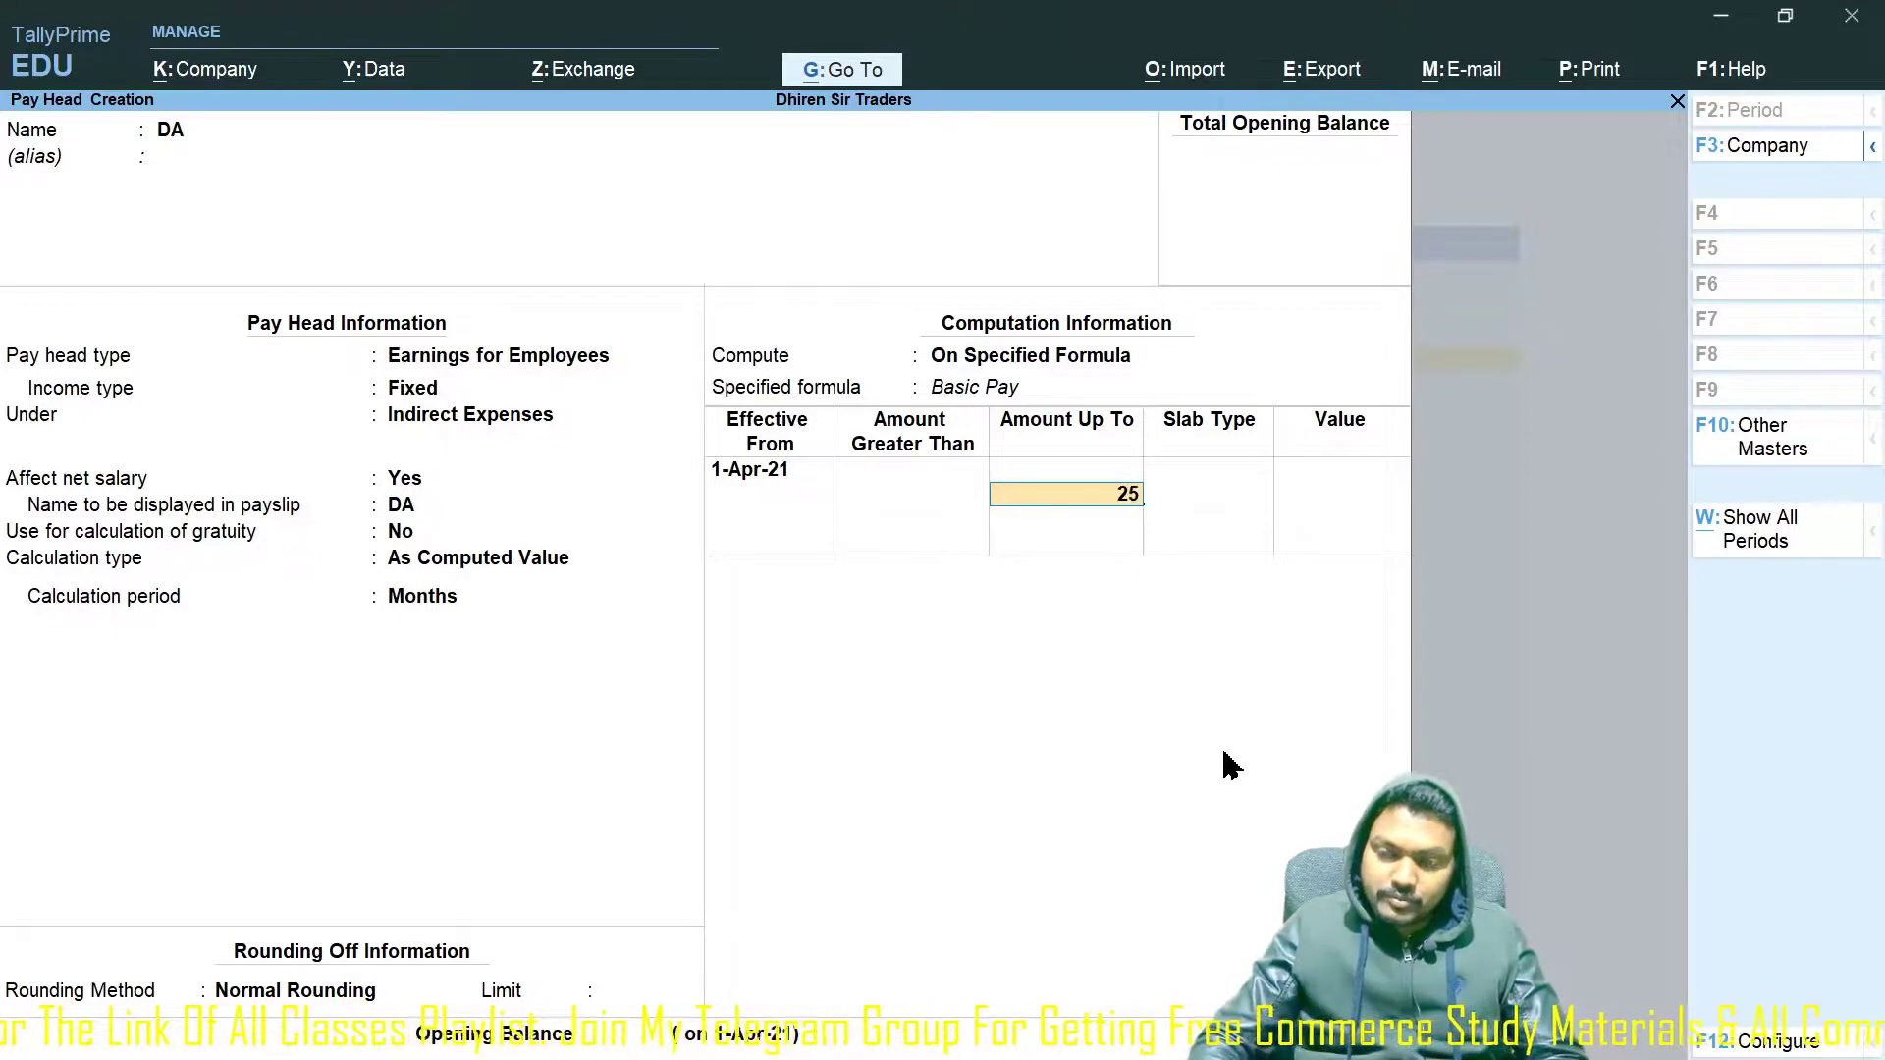
{"action": "type", "text": "000"}
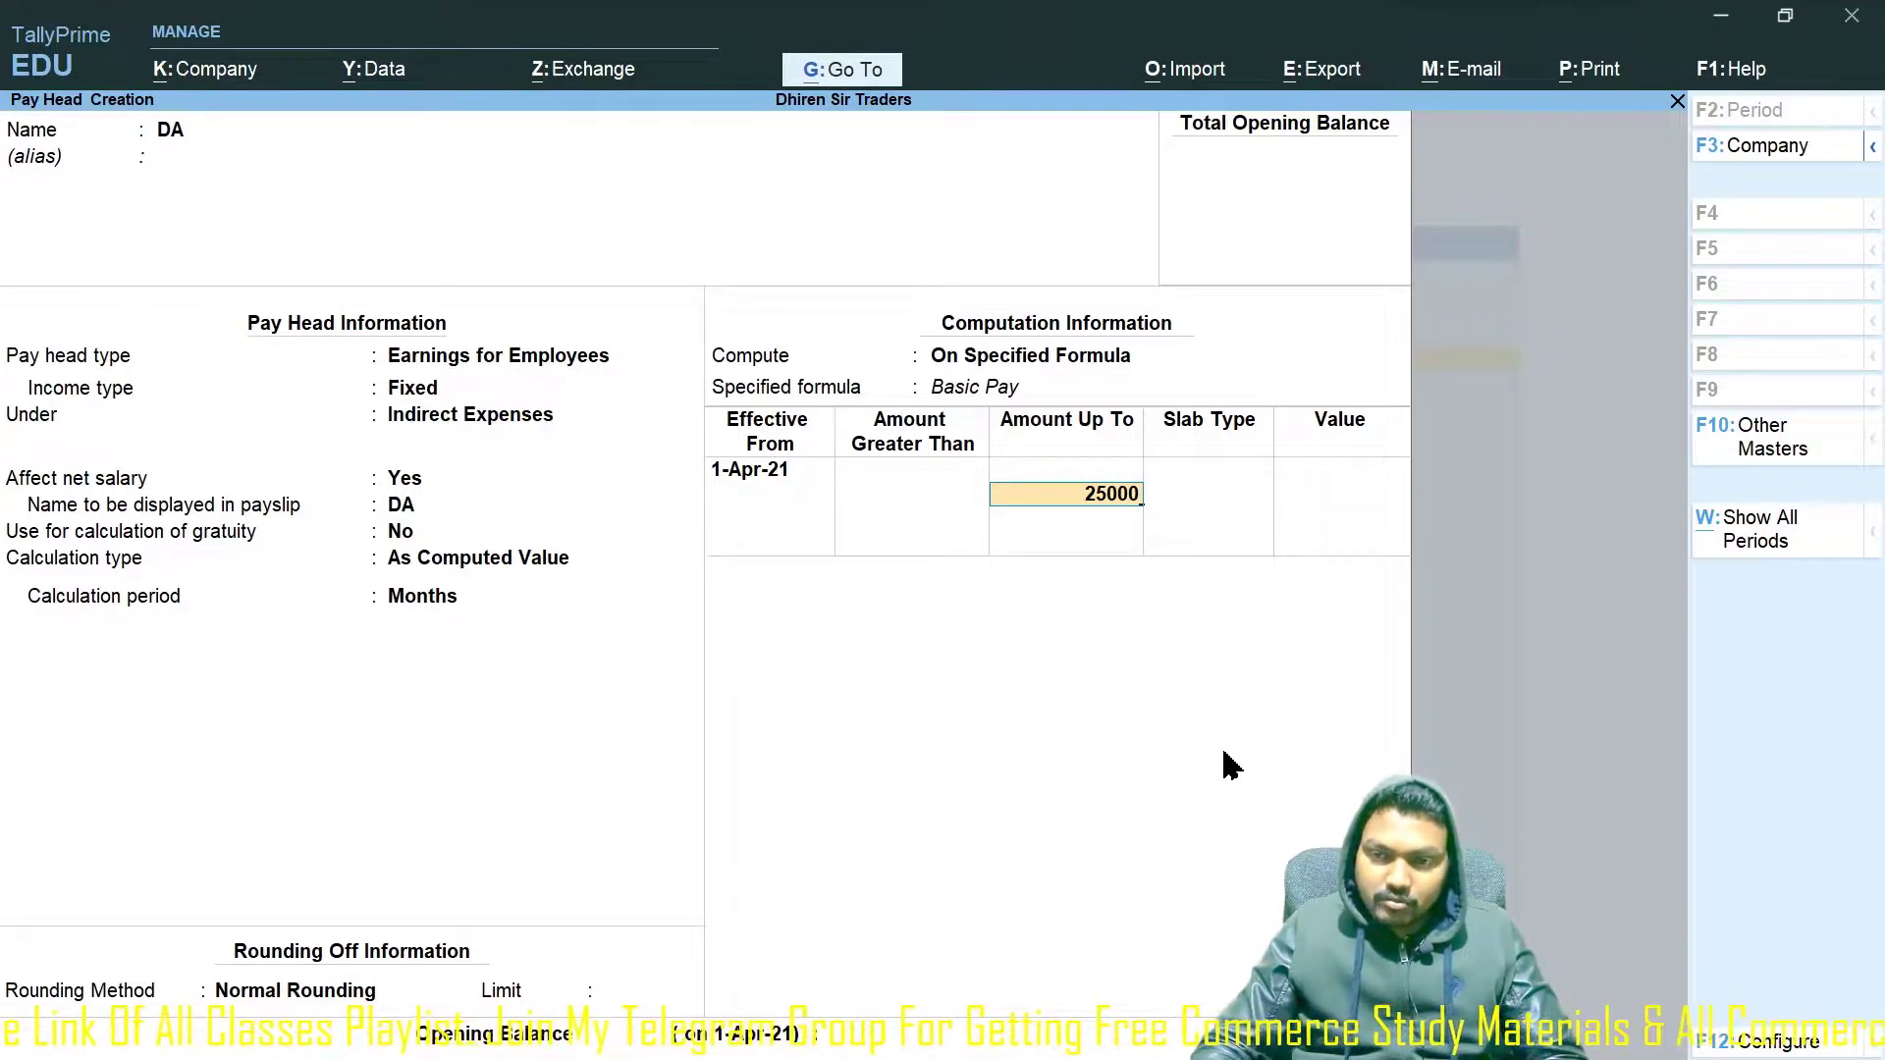
{"action": "key", "text": "Return"}
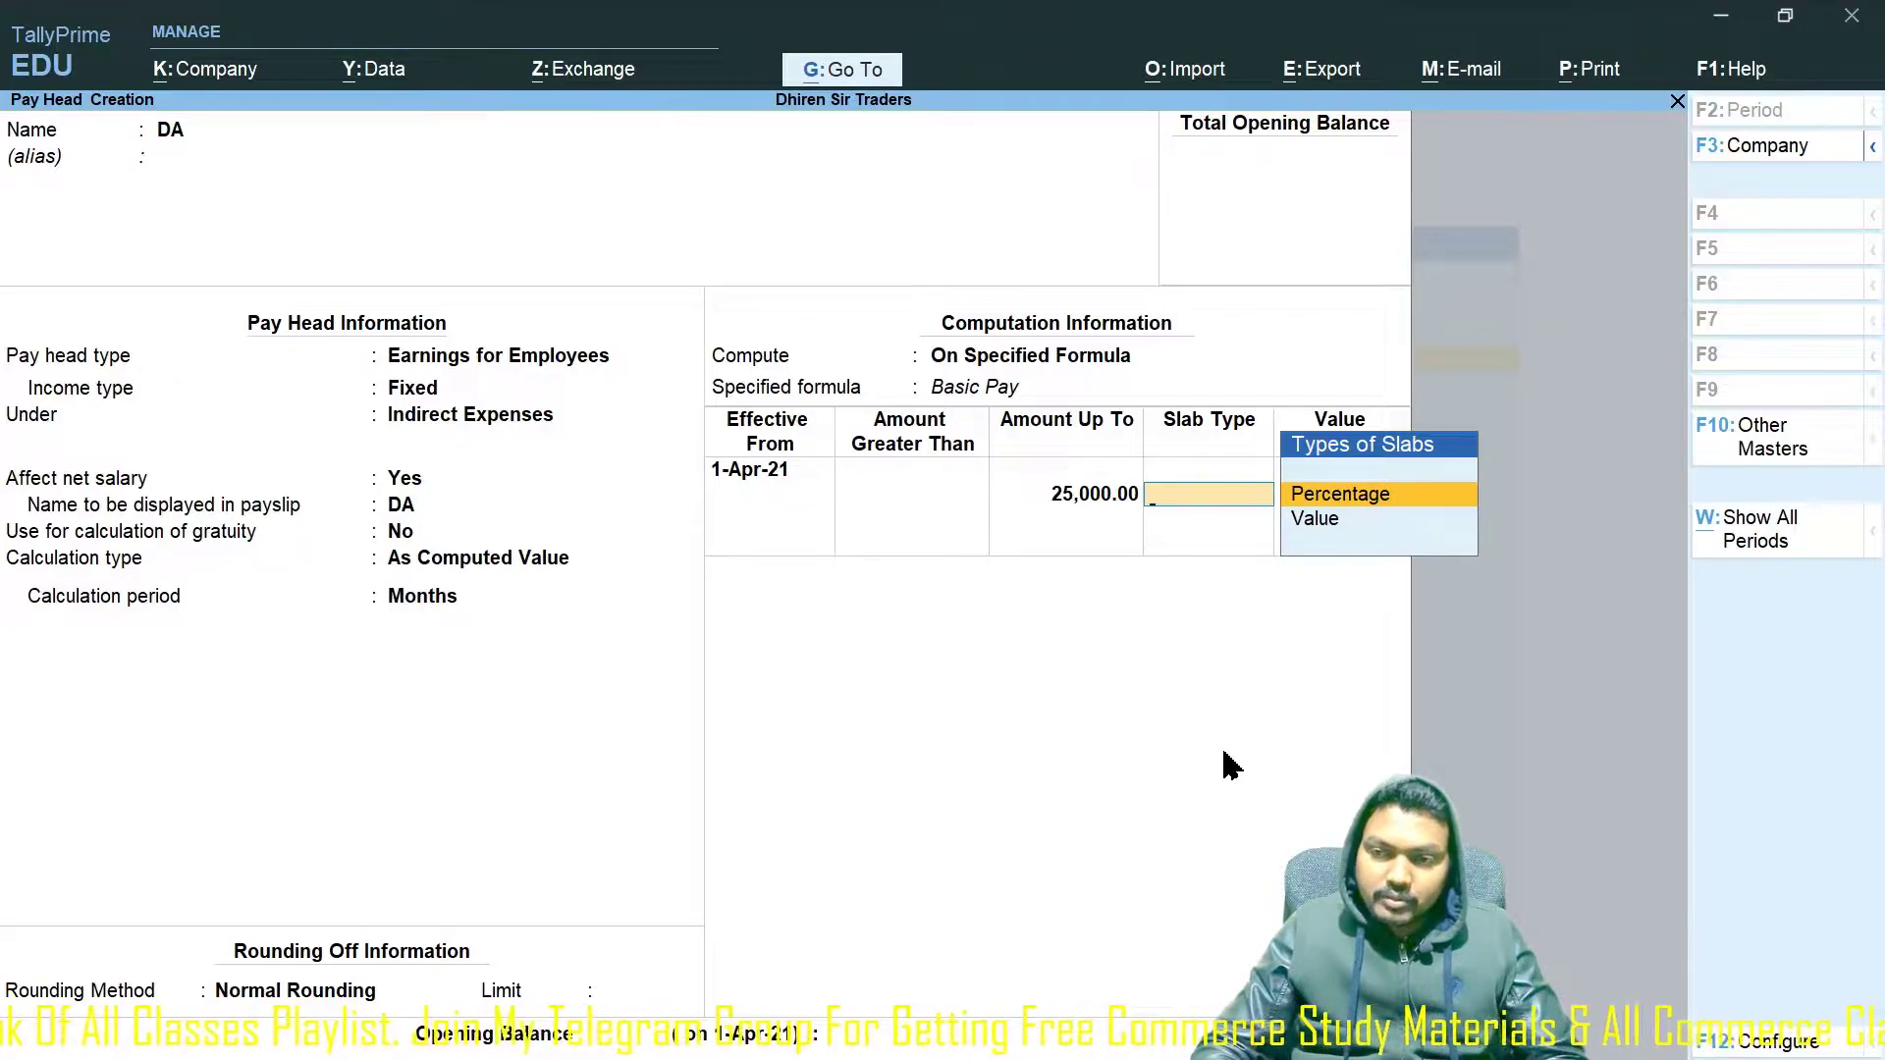
{"action": "key", "text": "Return"}
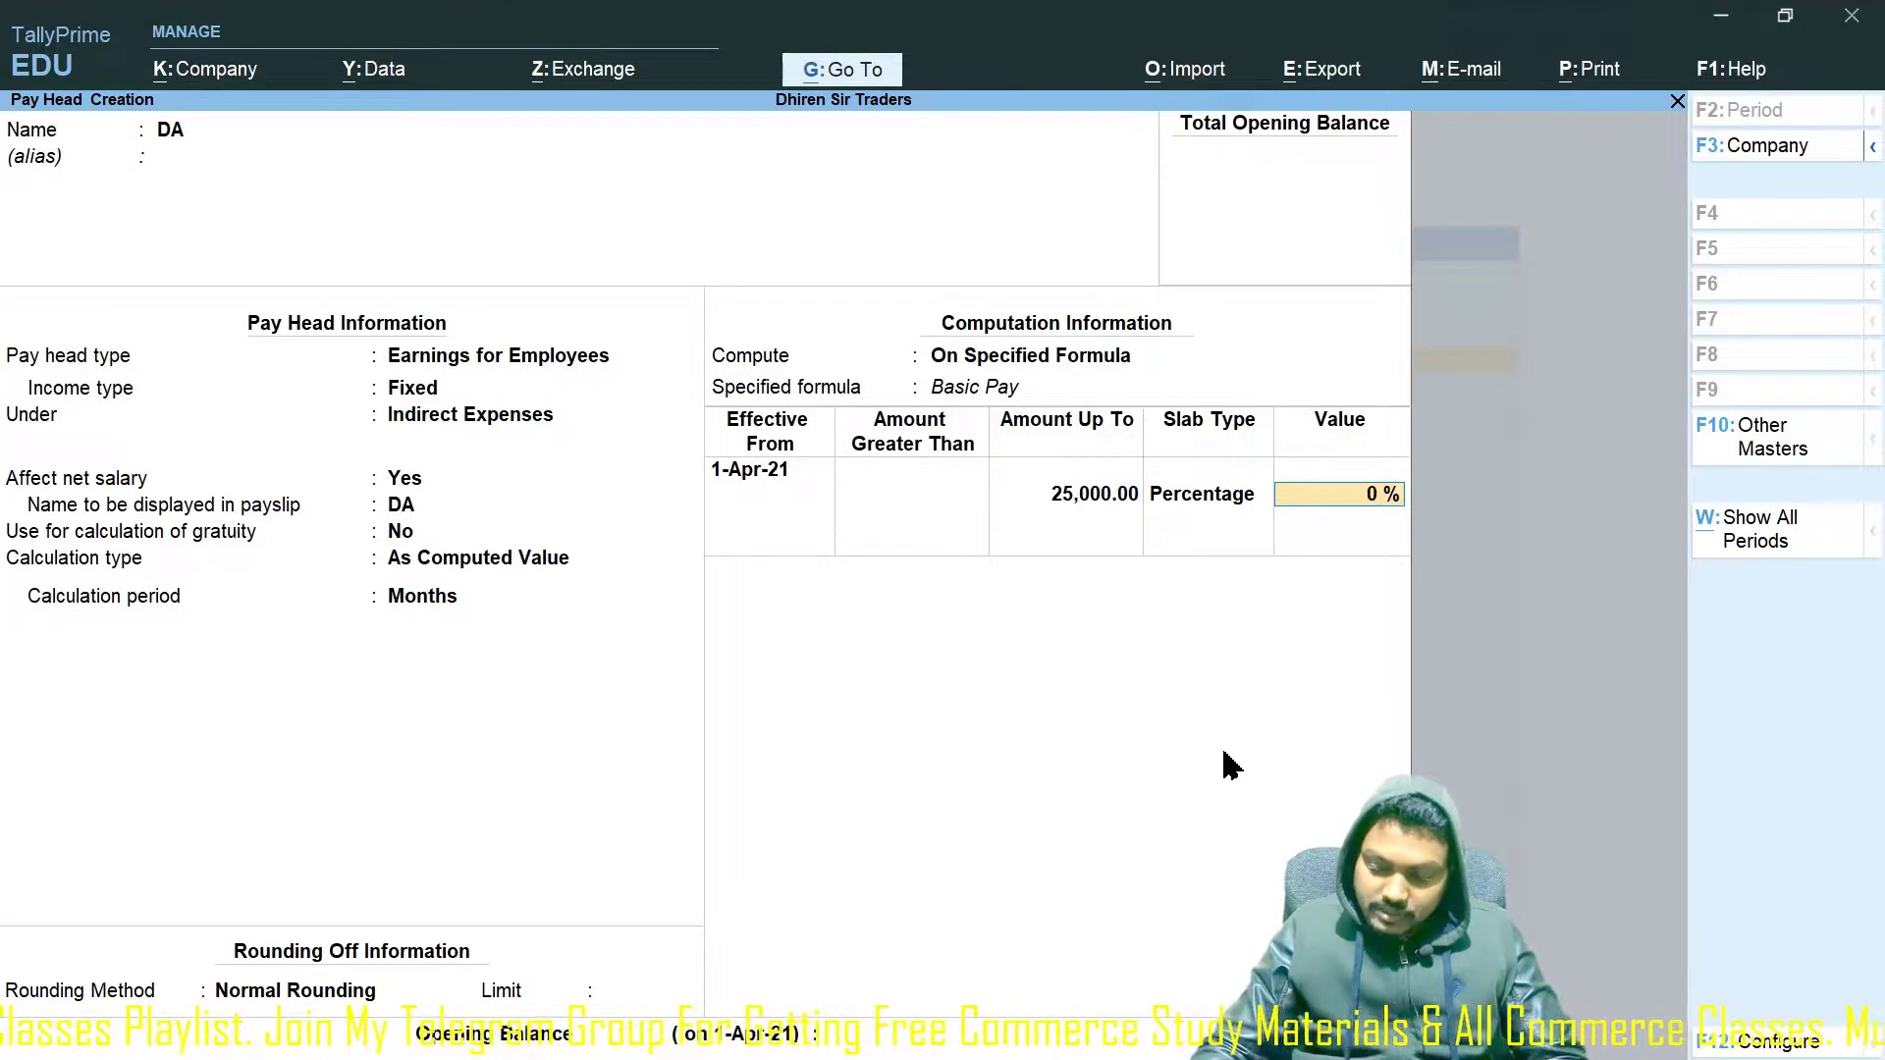
{"action": "type", "text": "28"}
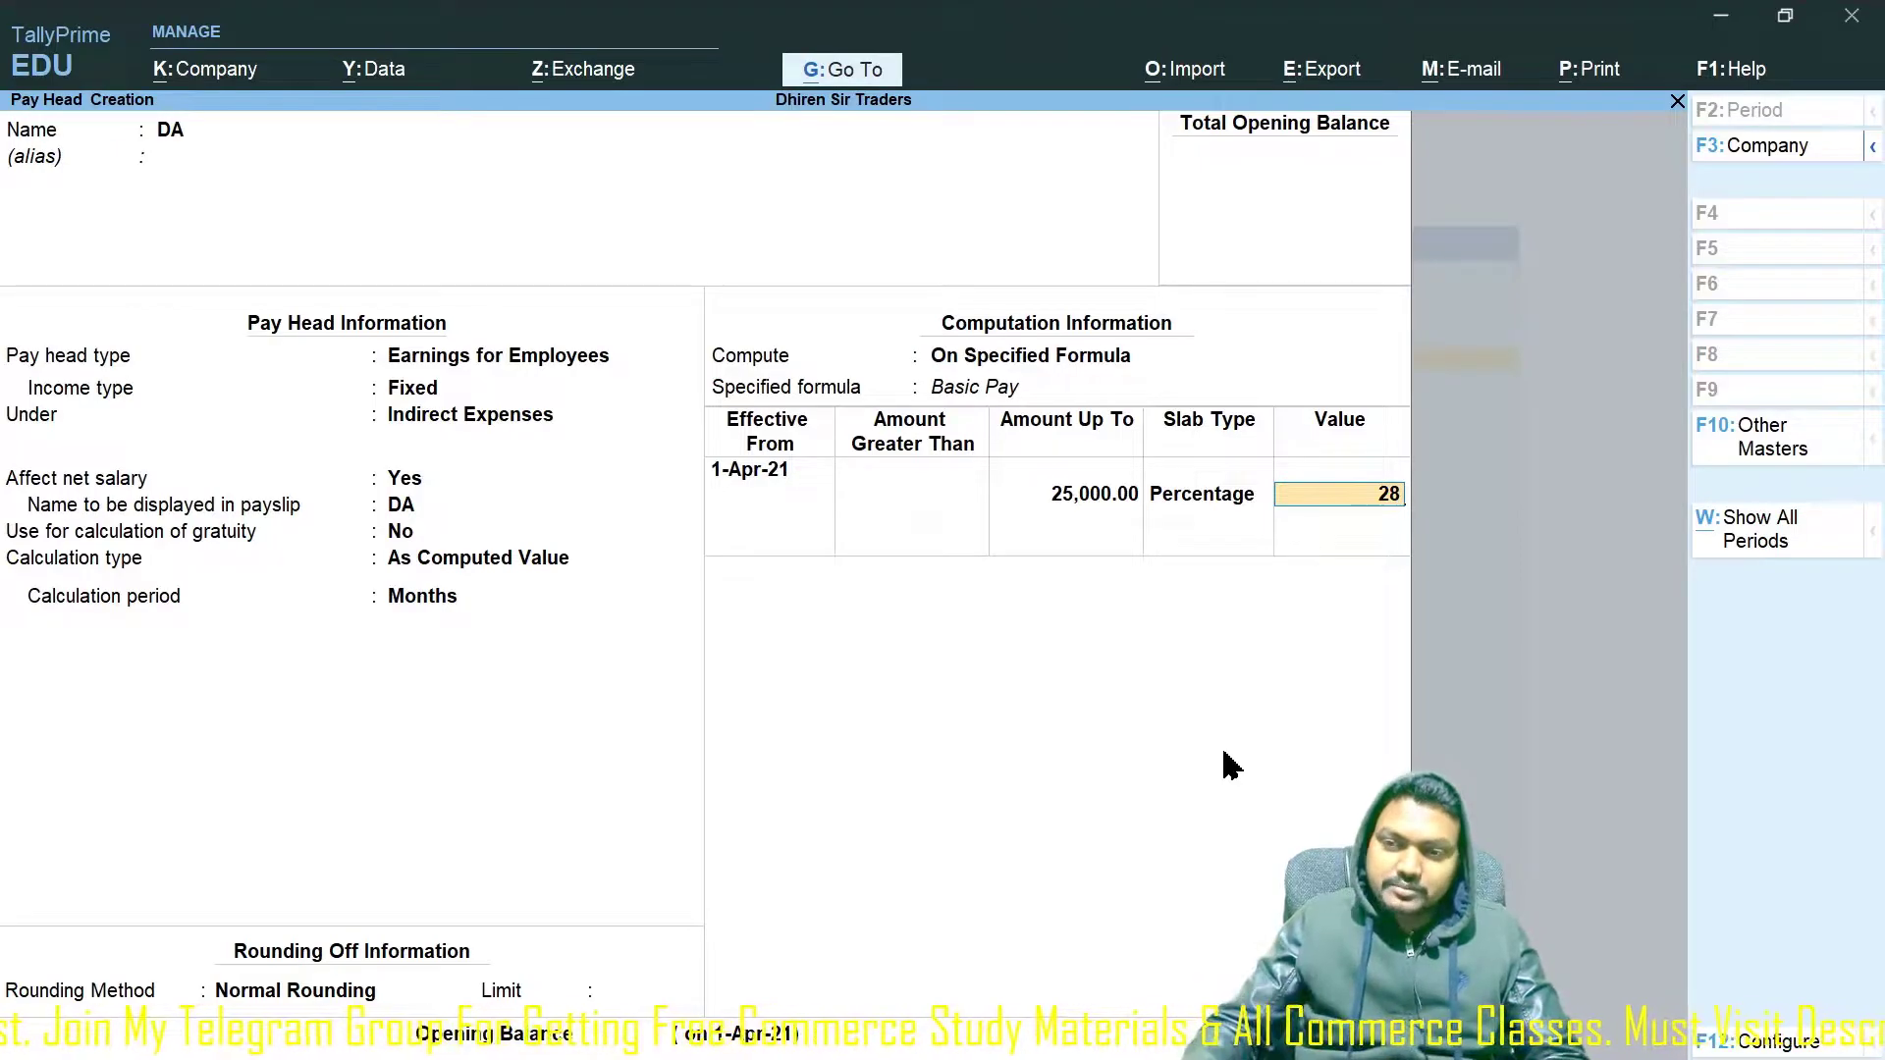
{"action": "key", "text": "Return"}
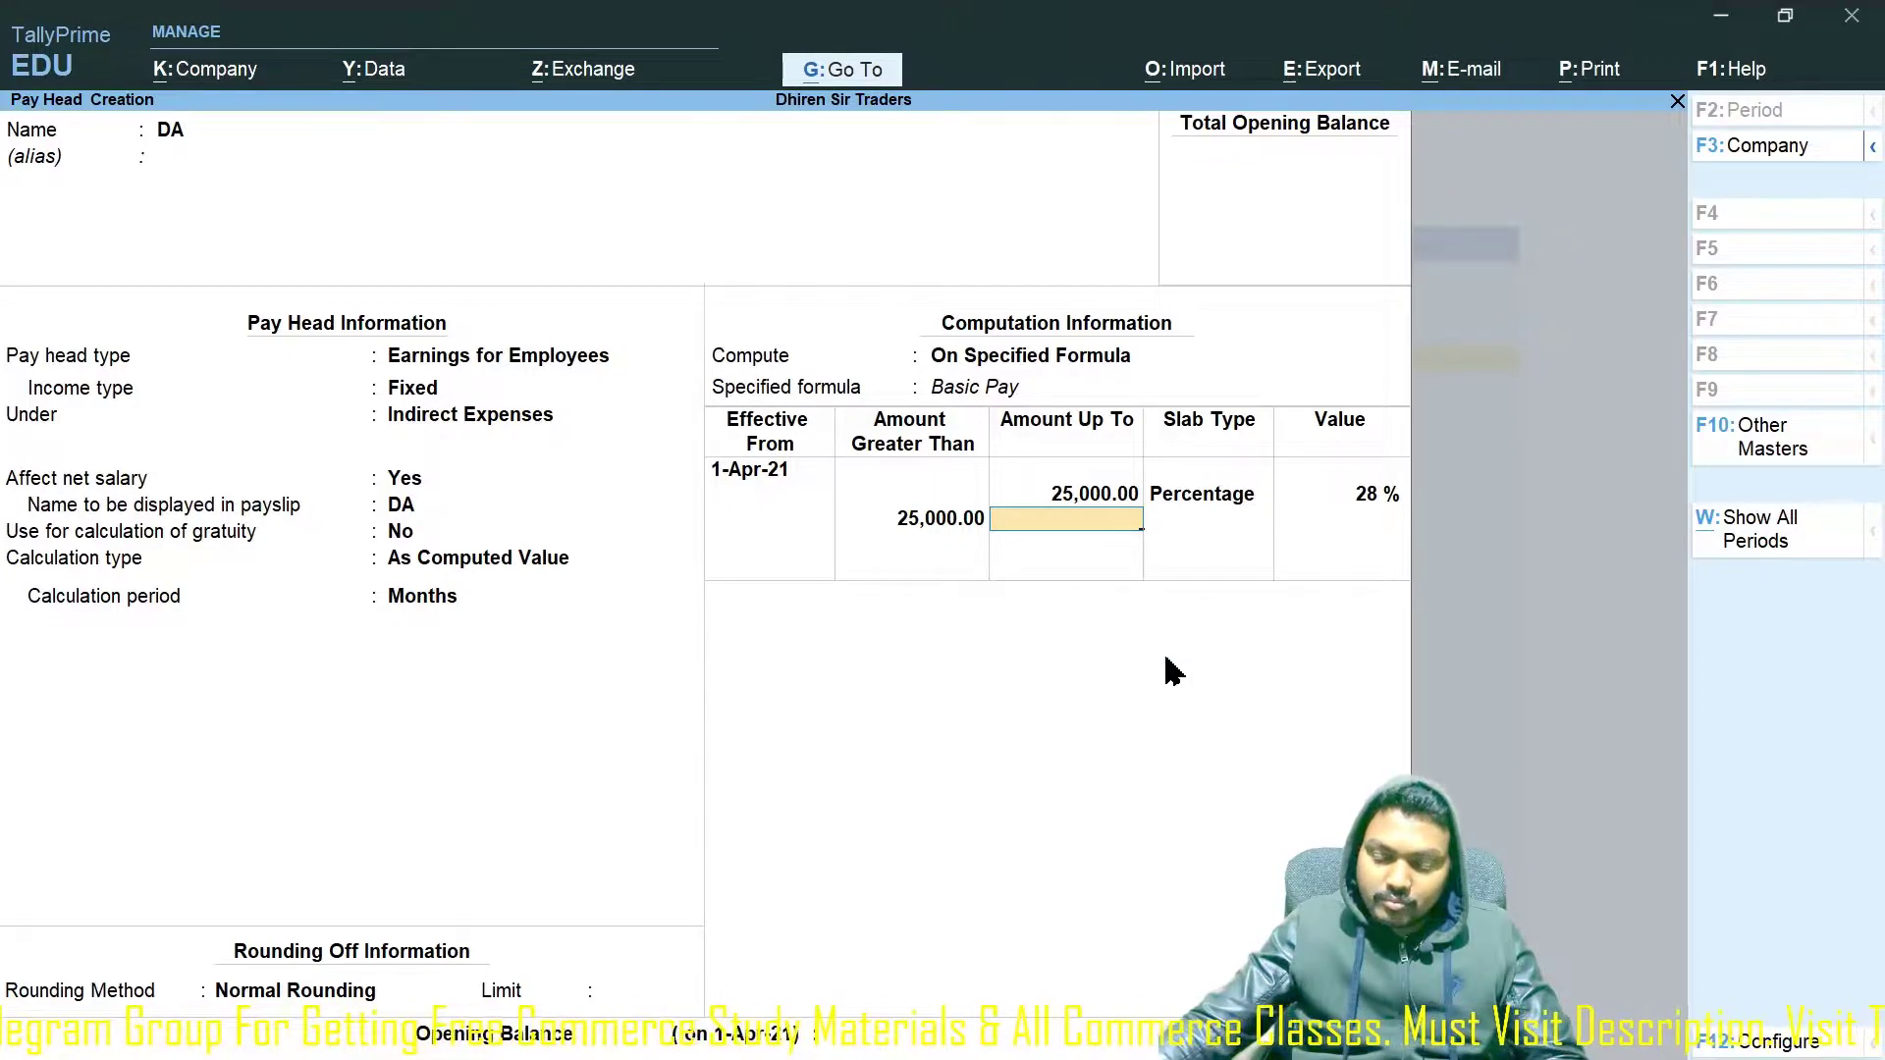
Add a 28% slab up to 50,000 and an open-ended top slab, then save DA.
{"action": "type", "text": "50000"}
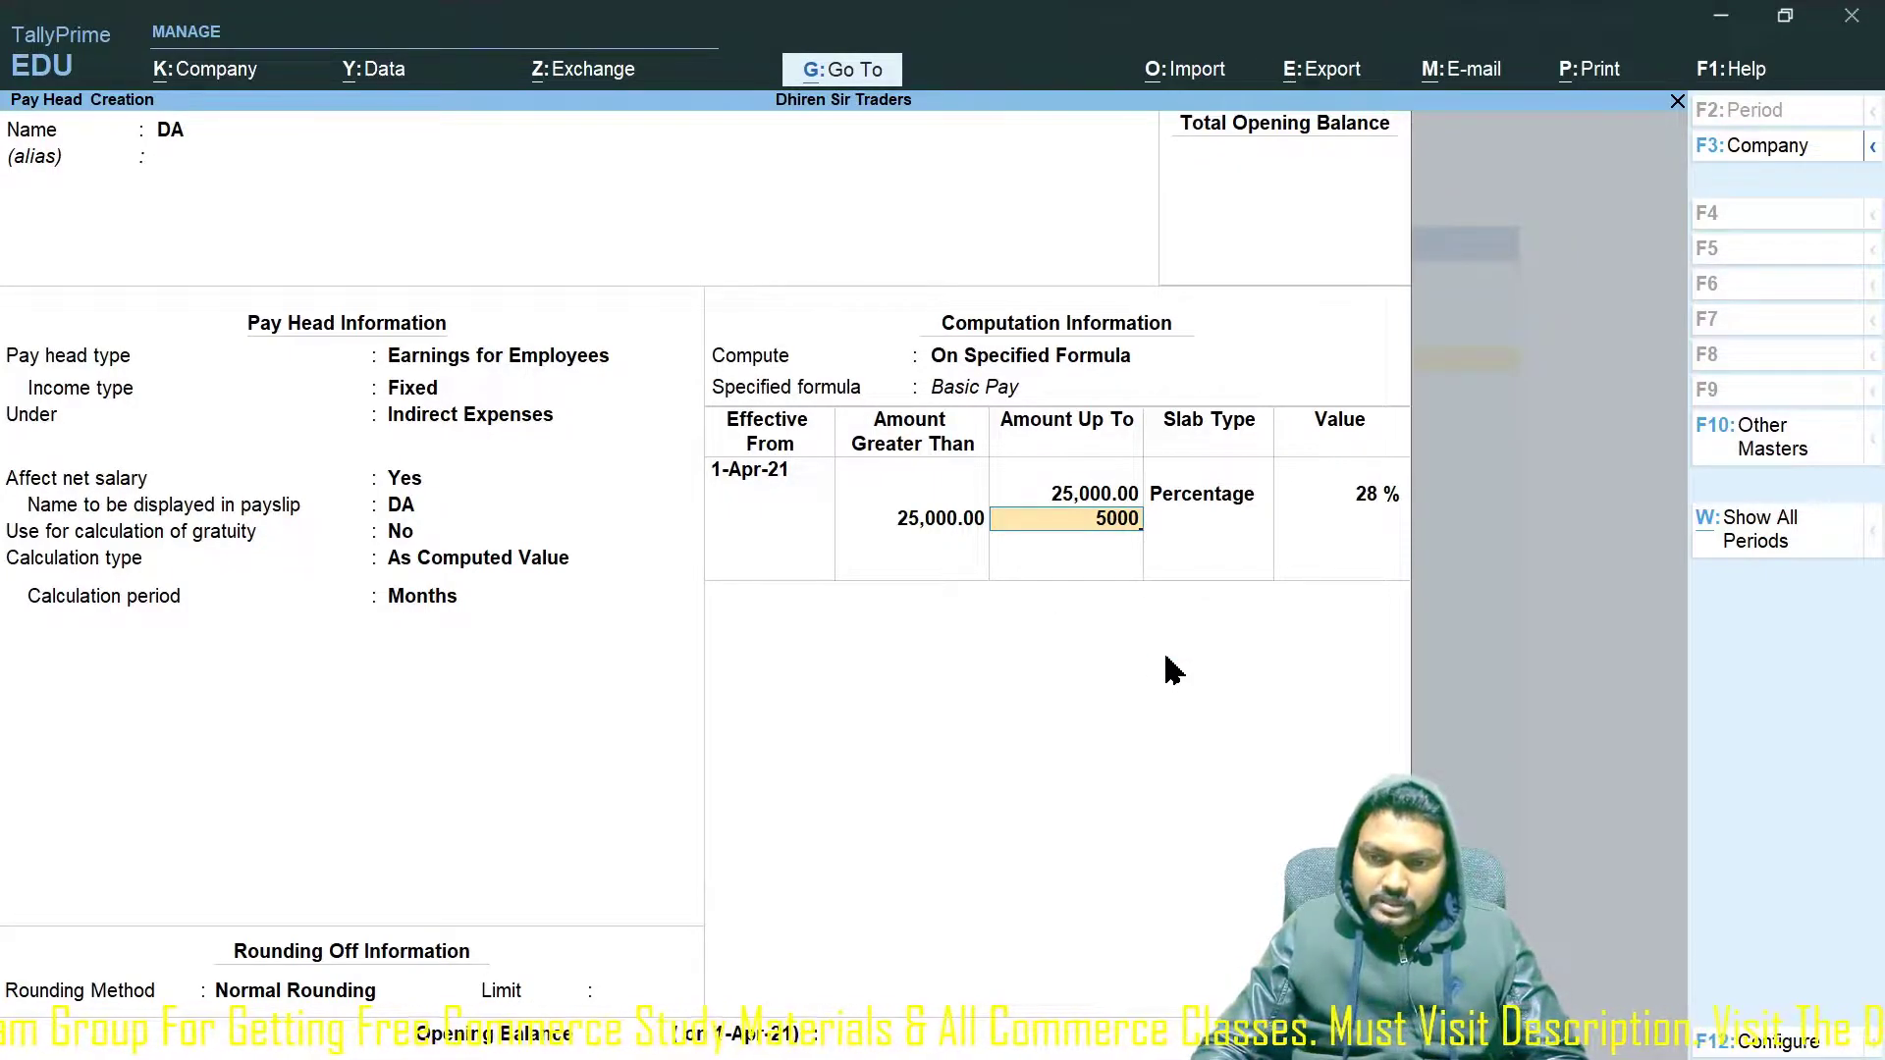
{"action": "key", "text": "Return"}
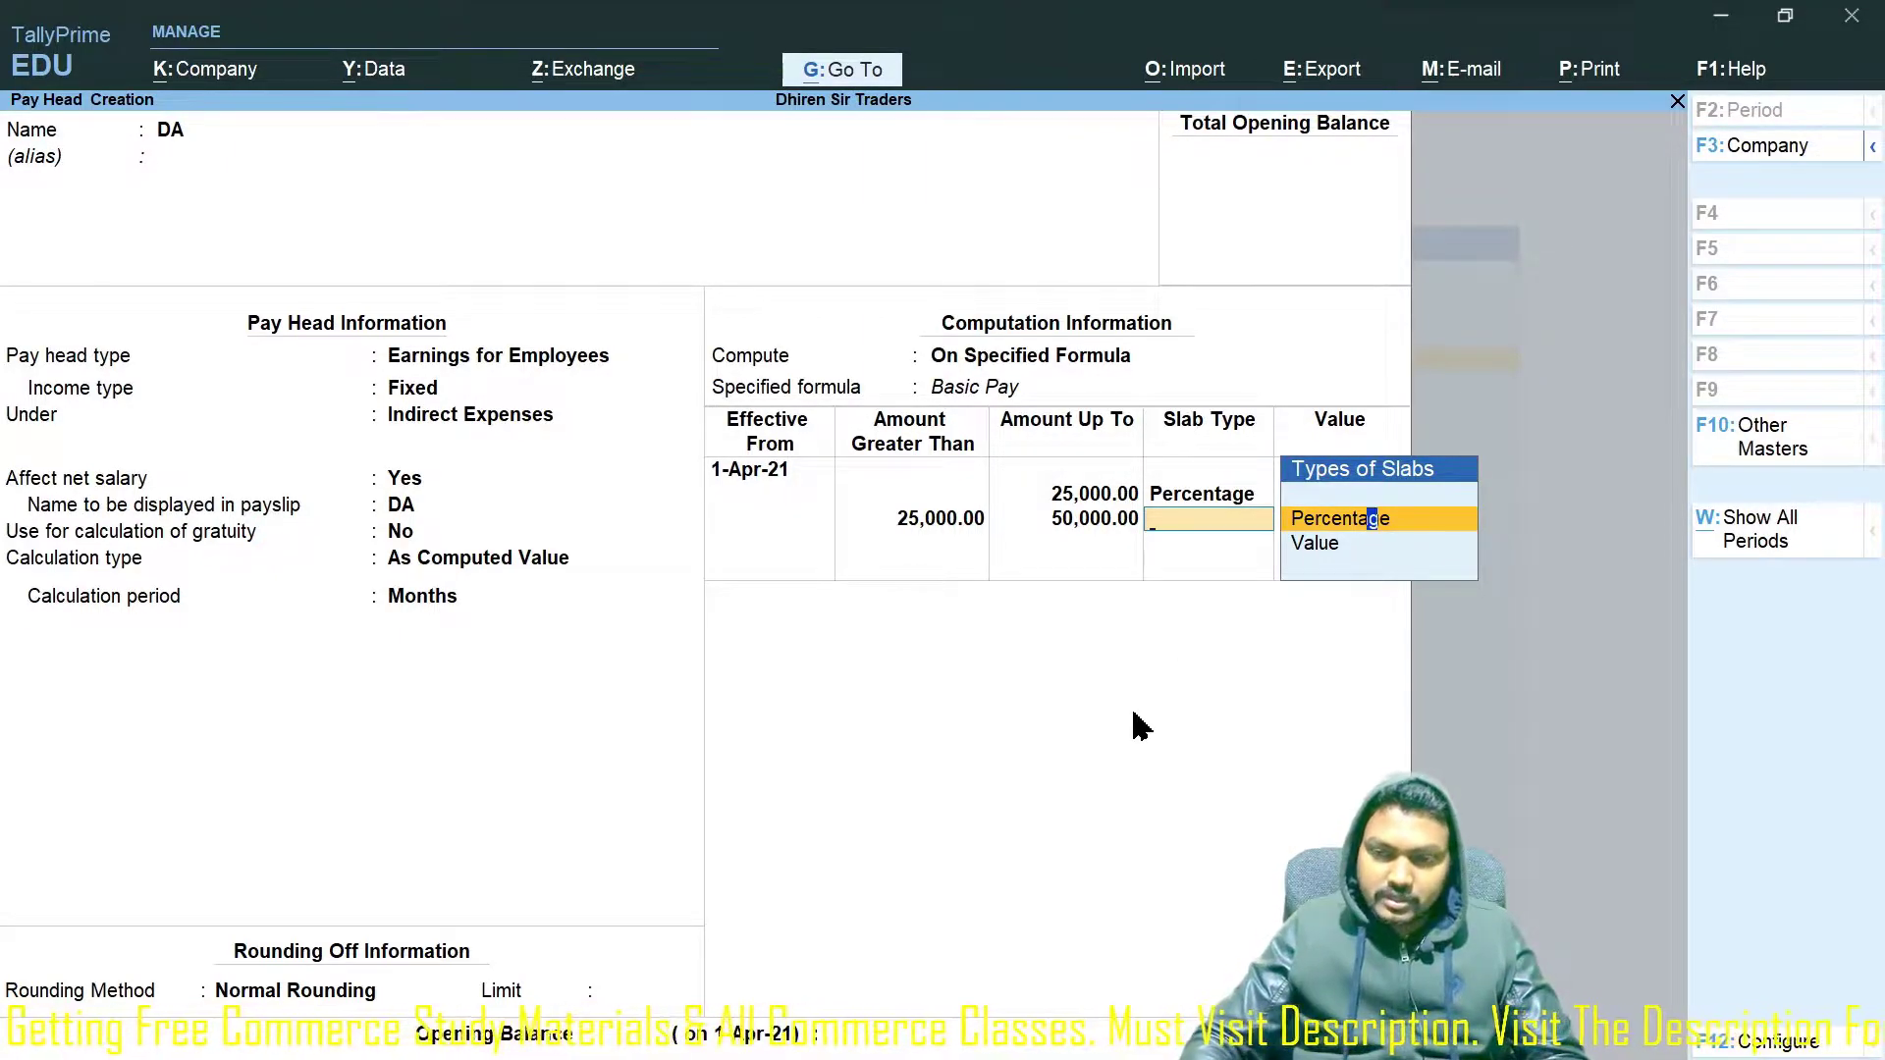
{"action": "key", "text": "Return"}
{"action": "type", "text": "28"}
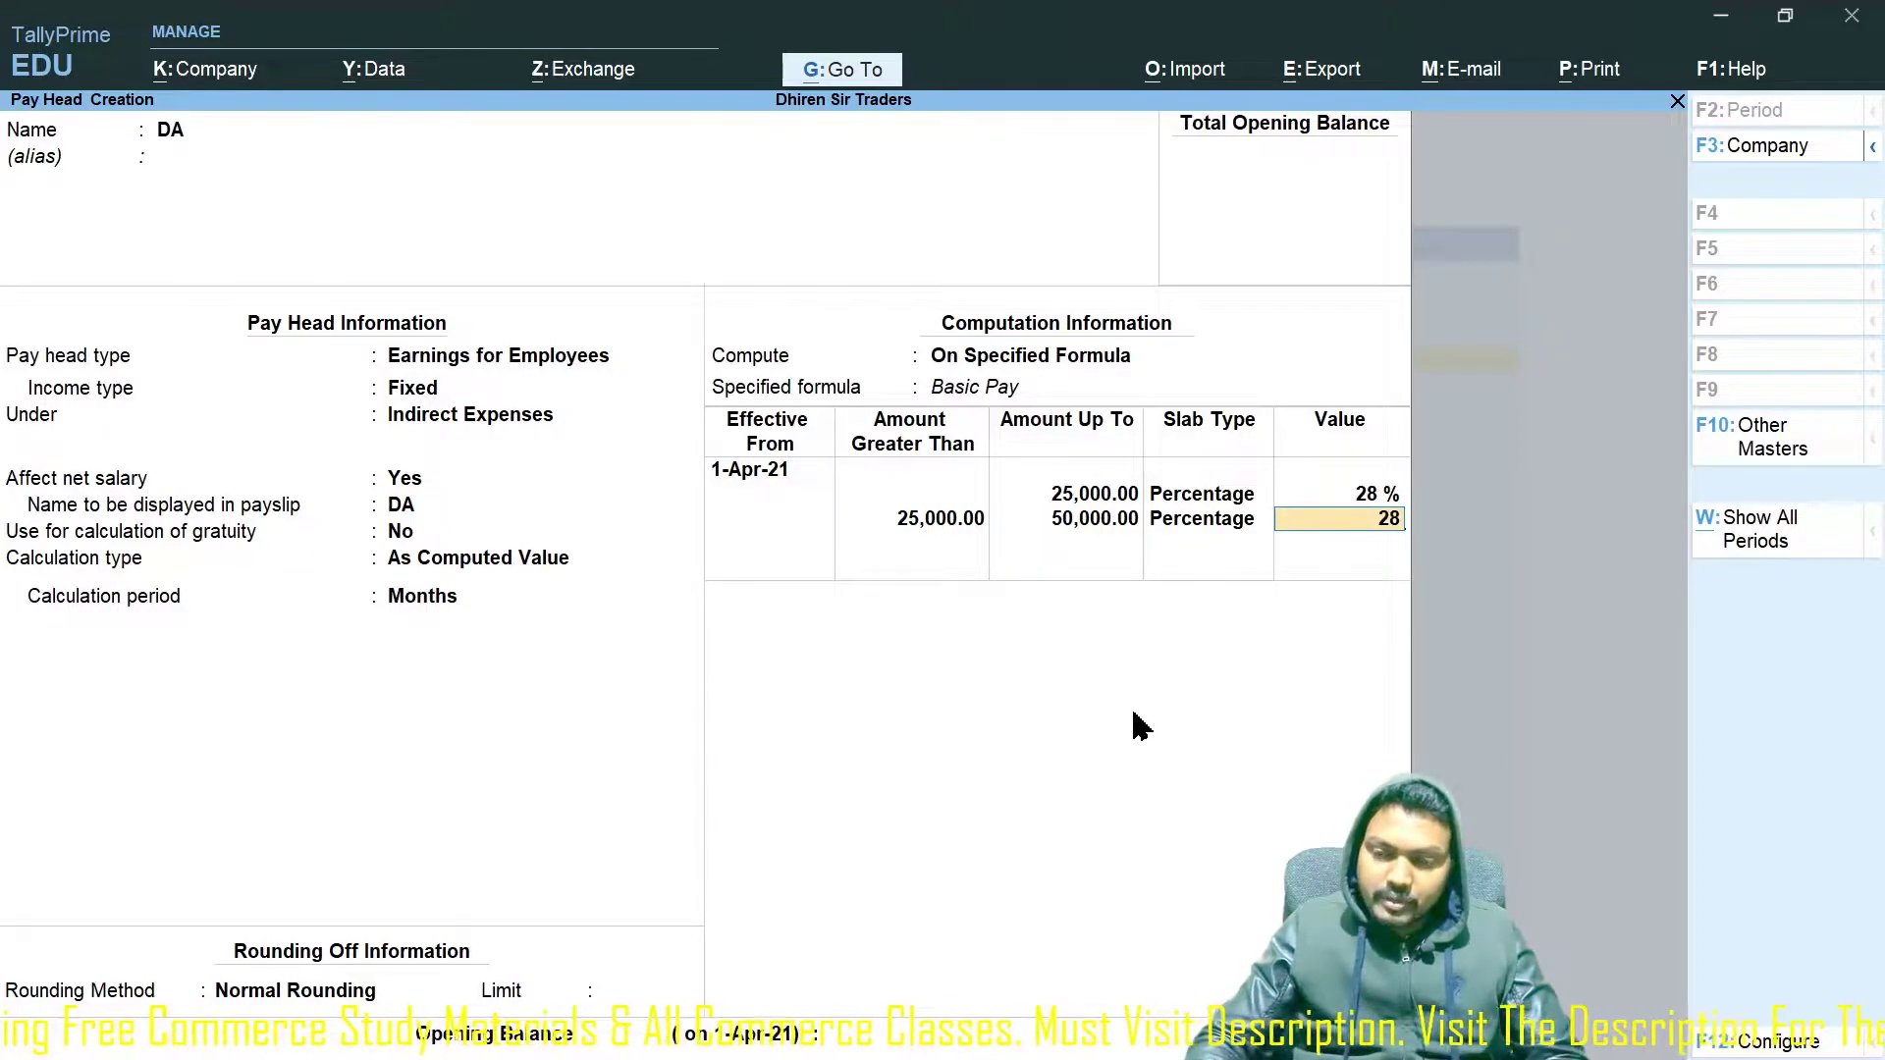
{"action": "key", "text": "Return"}
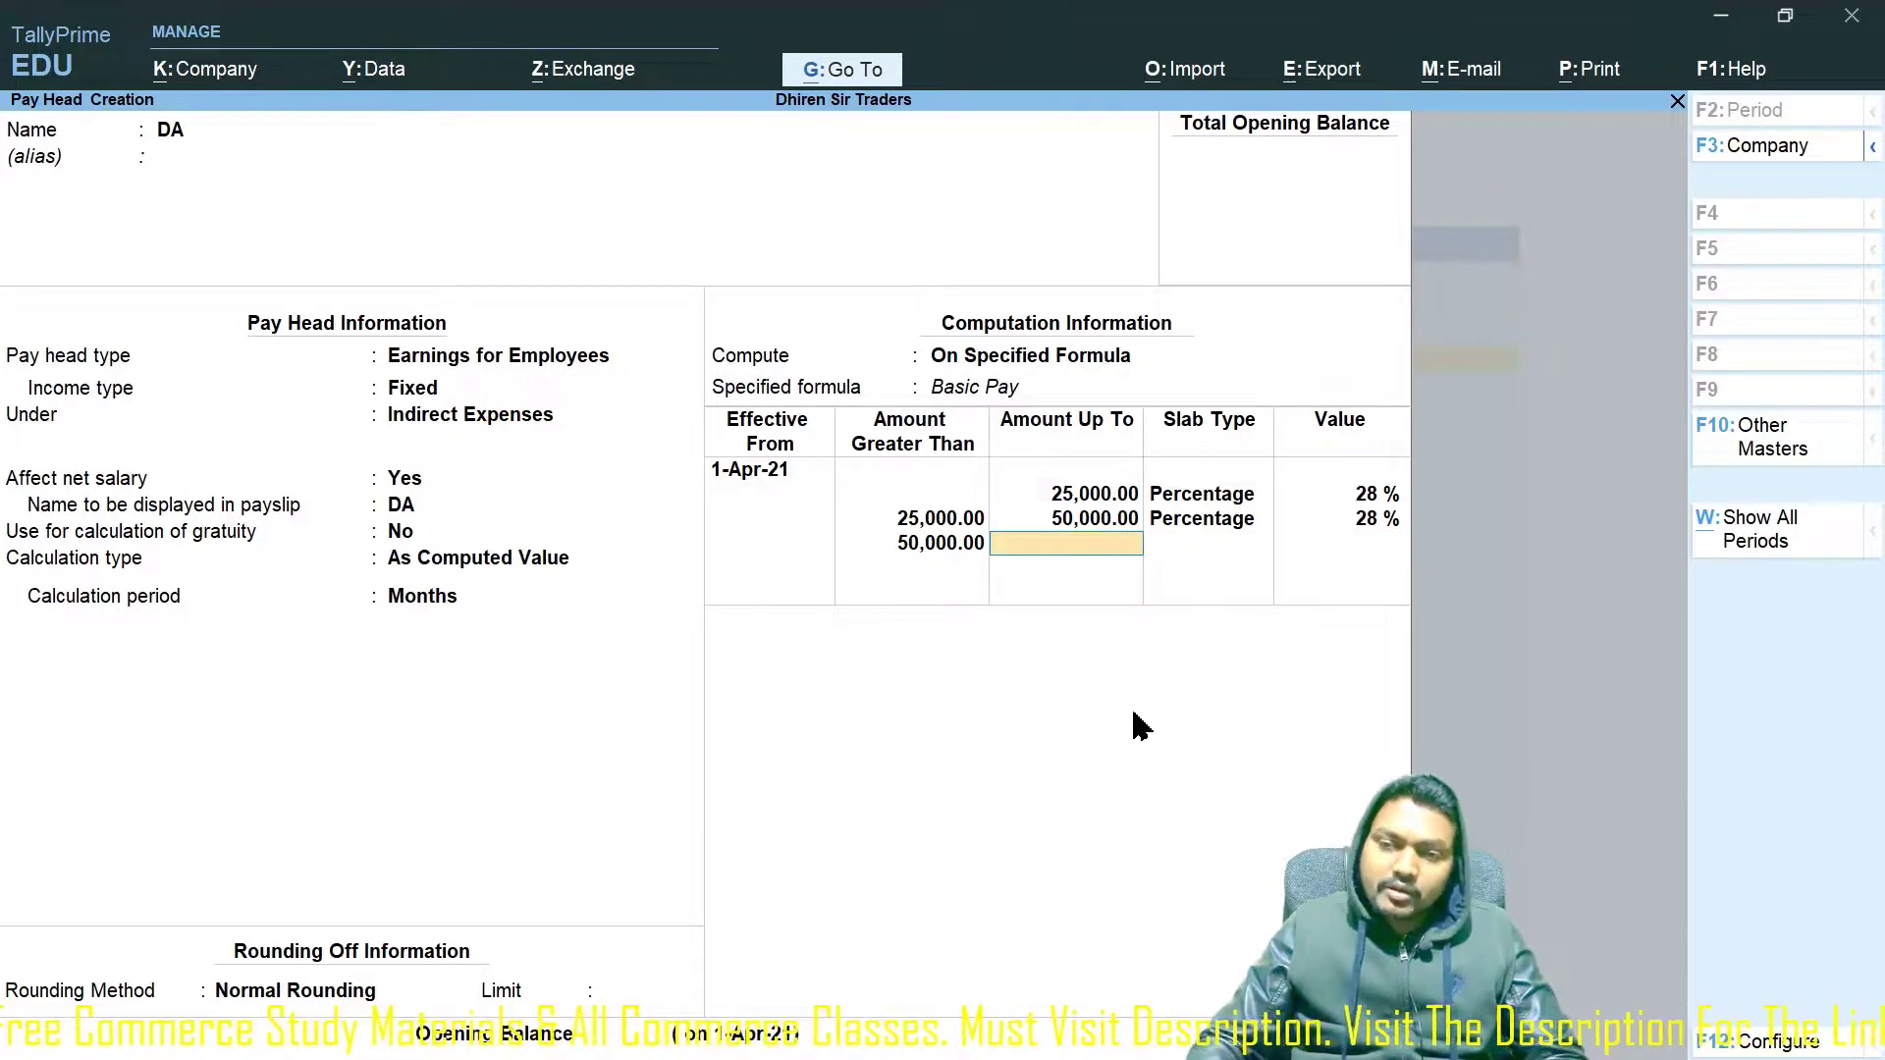
{"action": "key", "text": "Return"}
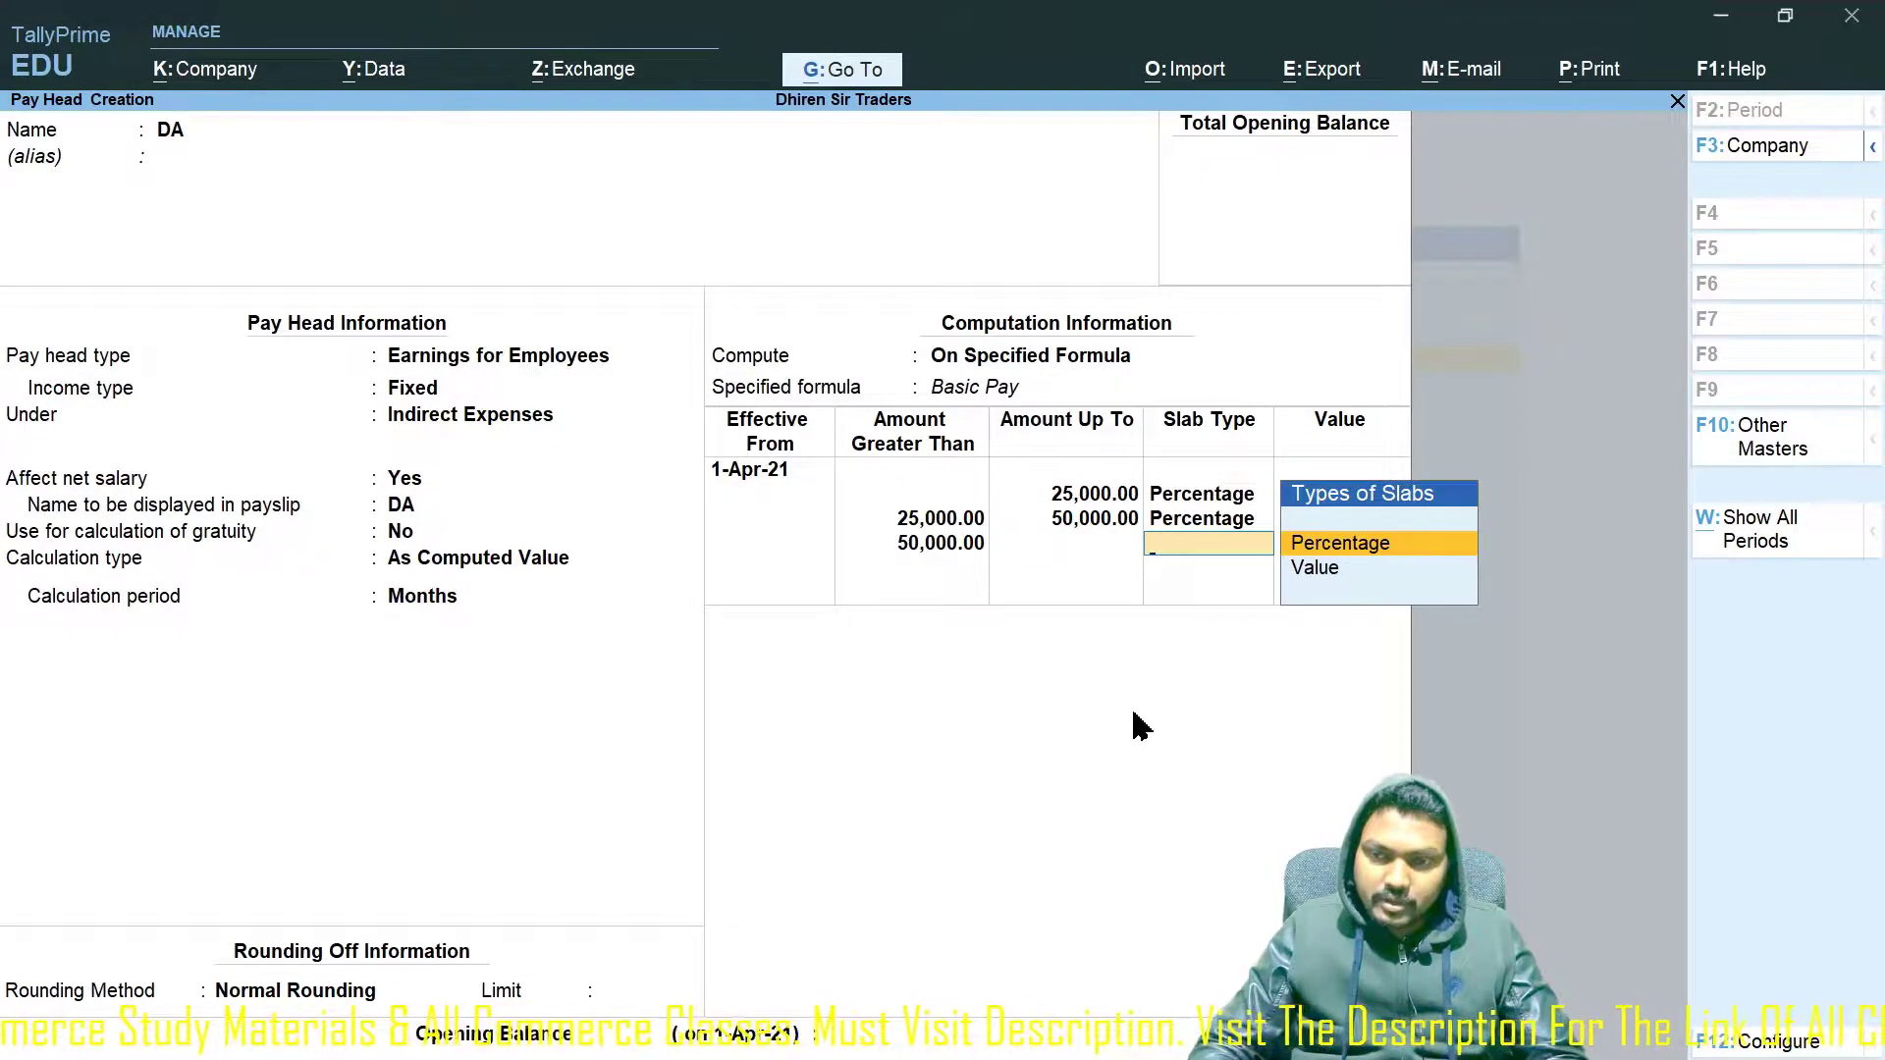
{"action": "key", "text": "Return"}
{"action": "key", "text": "Return"}
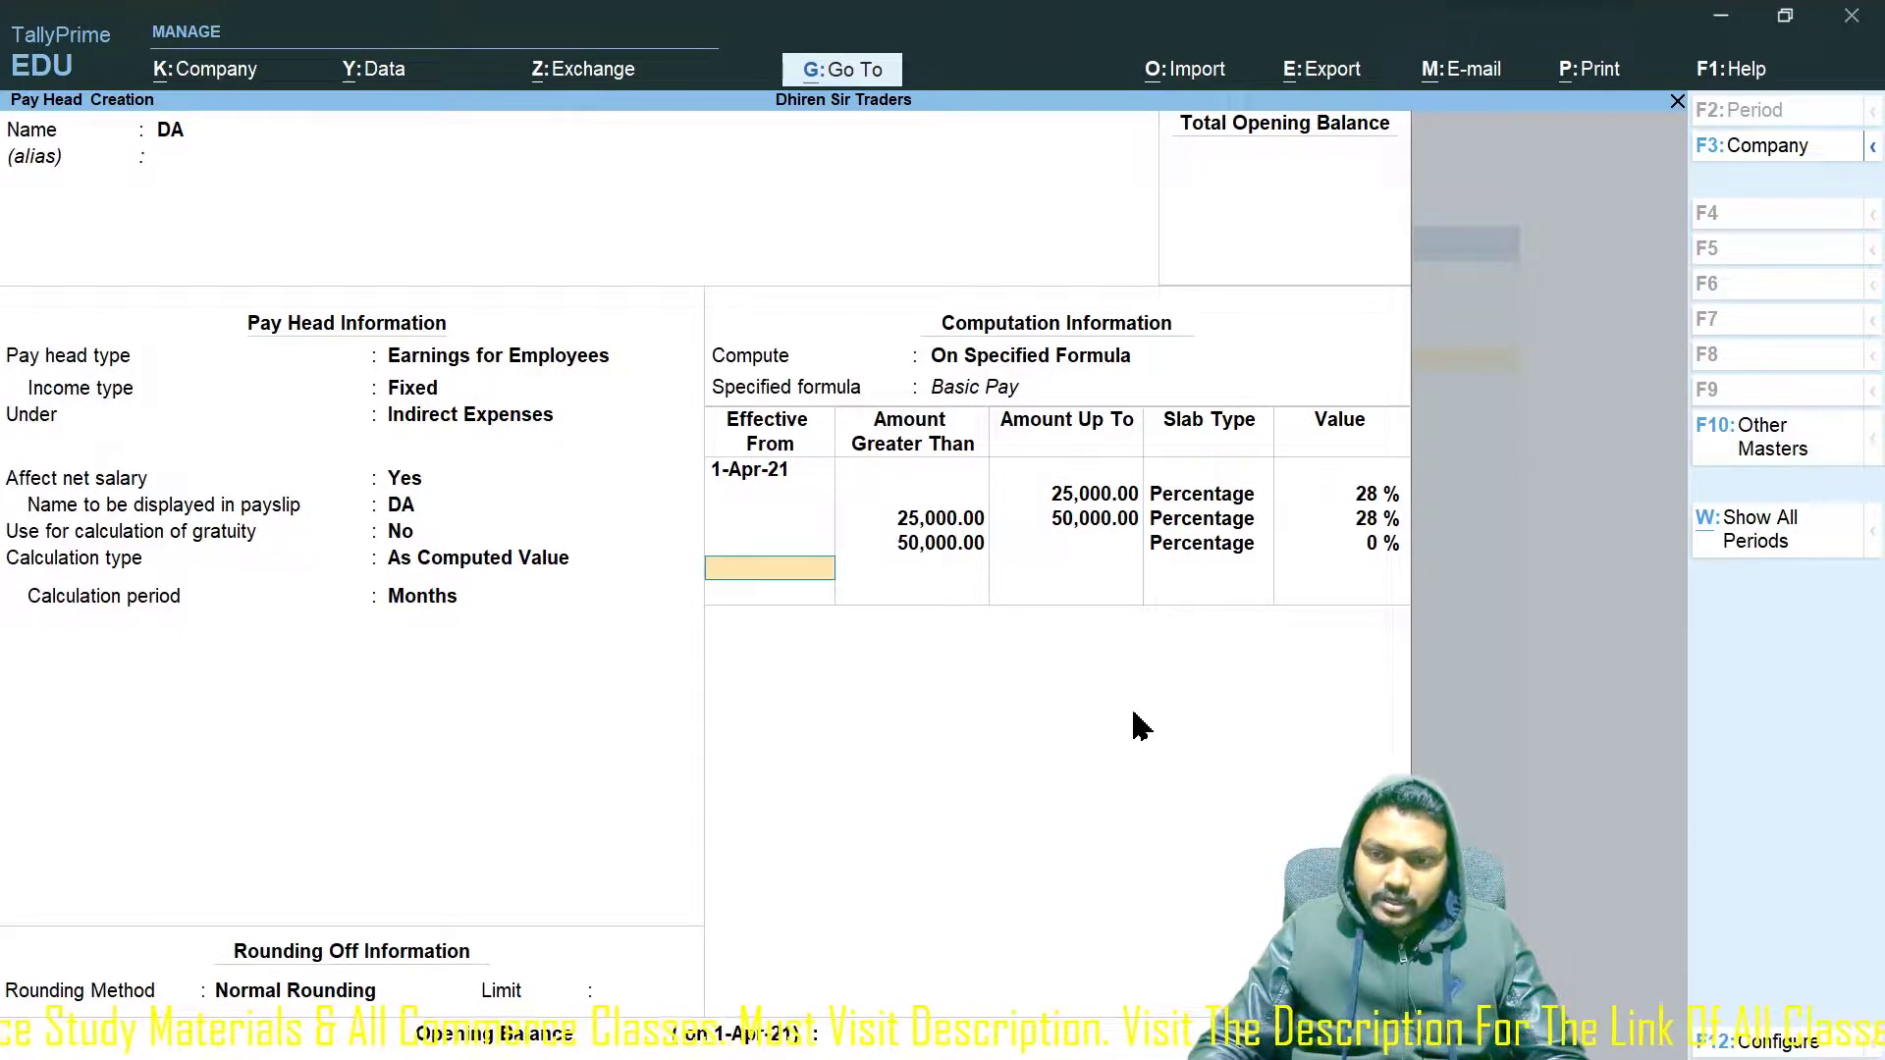
{"action": "key", "text": "BackSpace"}
{"action": "key", "text": "BackSpace"}
{"action": "key", "text": "BackSpace"}
{"action": "key", "text": "BackSpace"}
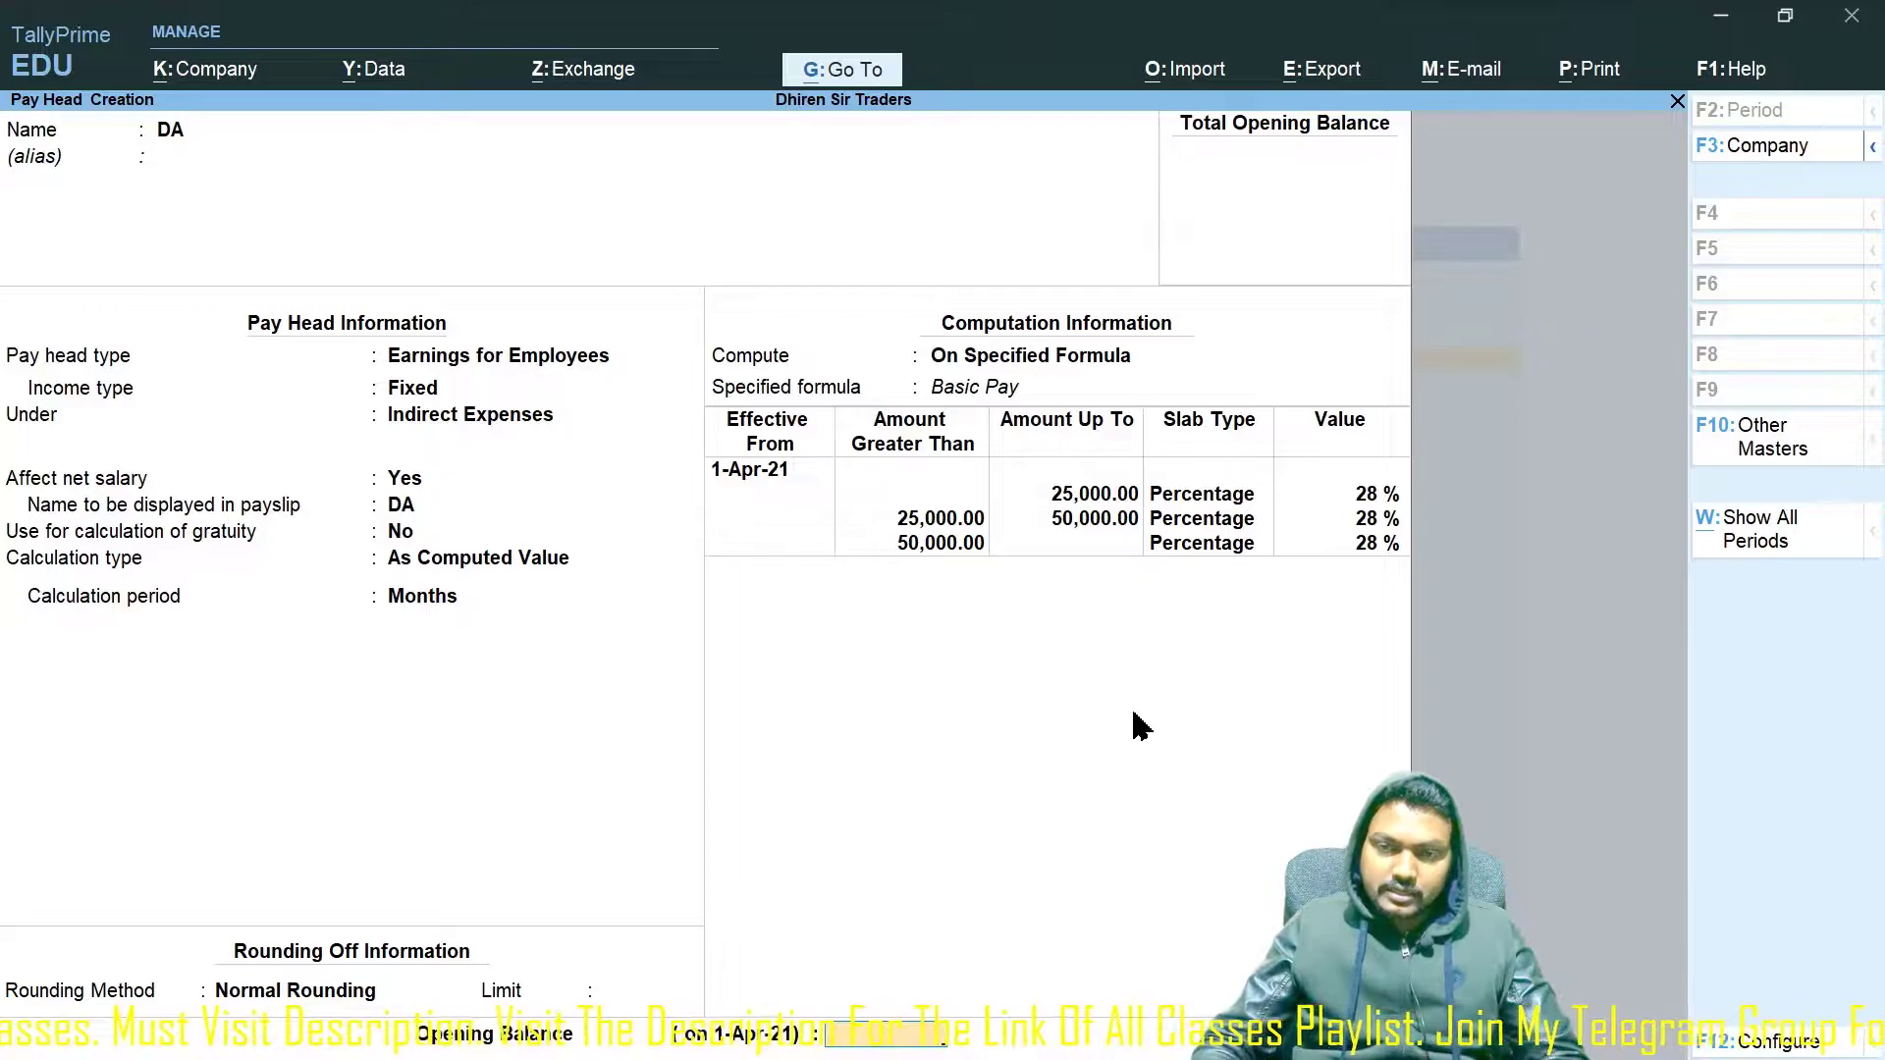
{"action": "key", "text": "Return"}
{"action": "key", "text": "Return"}
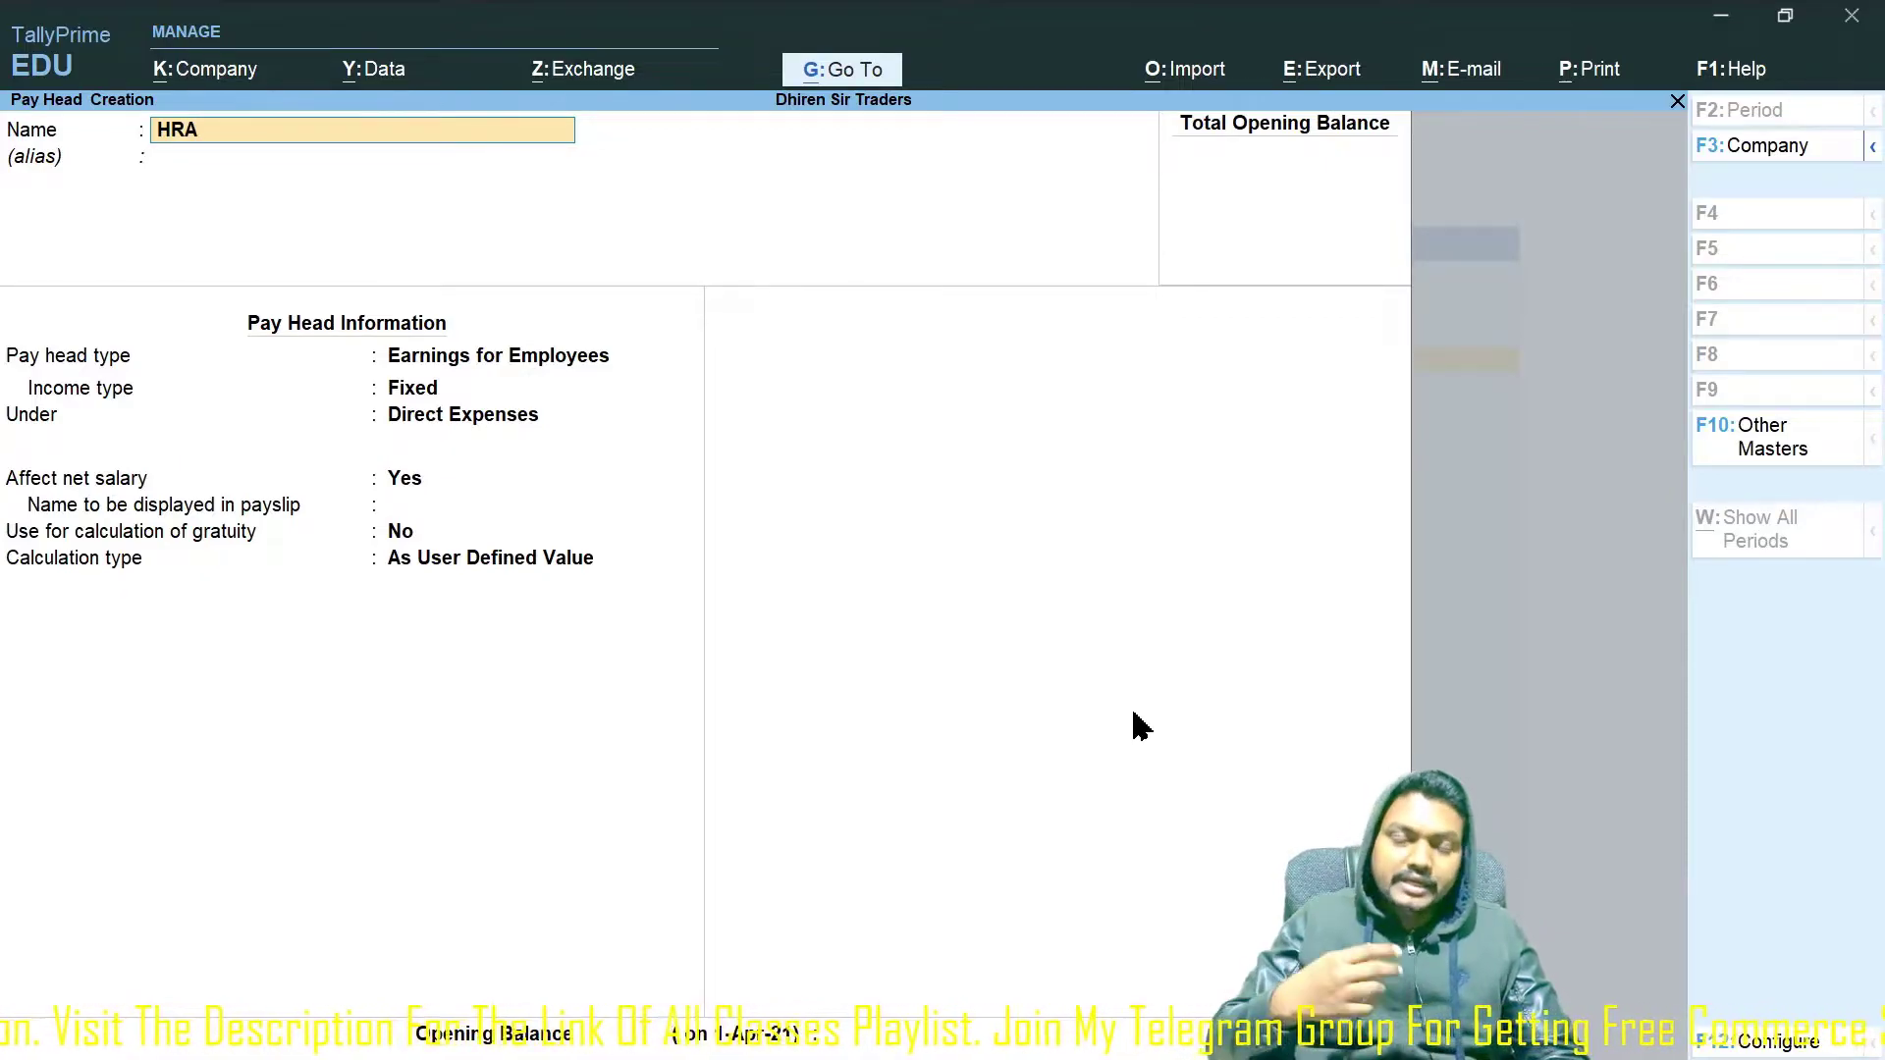
Define HRA as a Fixed Earnings for Employees under Indirect Expenses, affecting net salary, payslip name HRA.
{"action": "key", "text": "Return"}
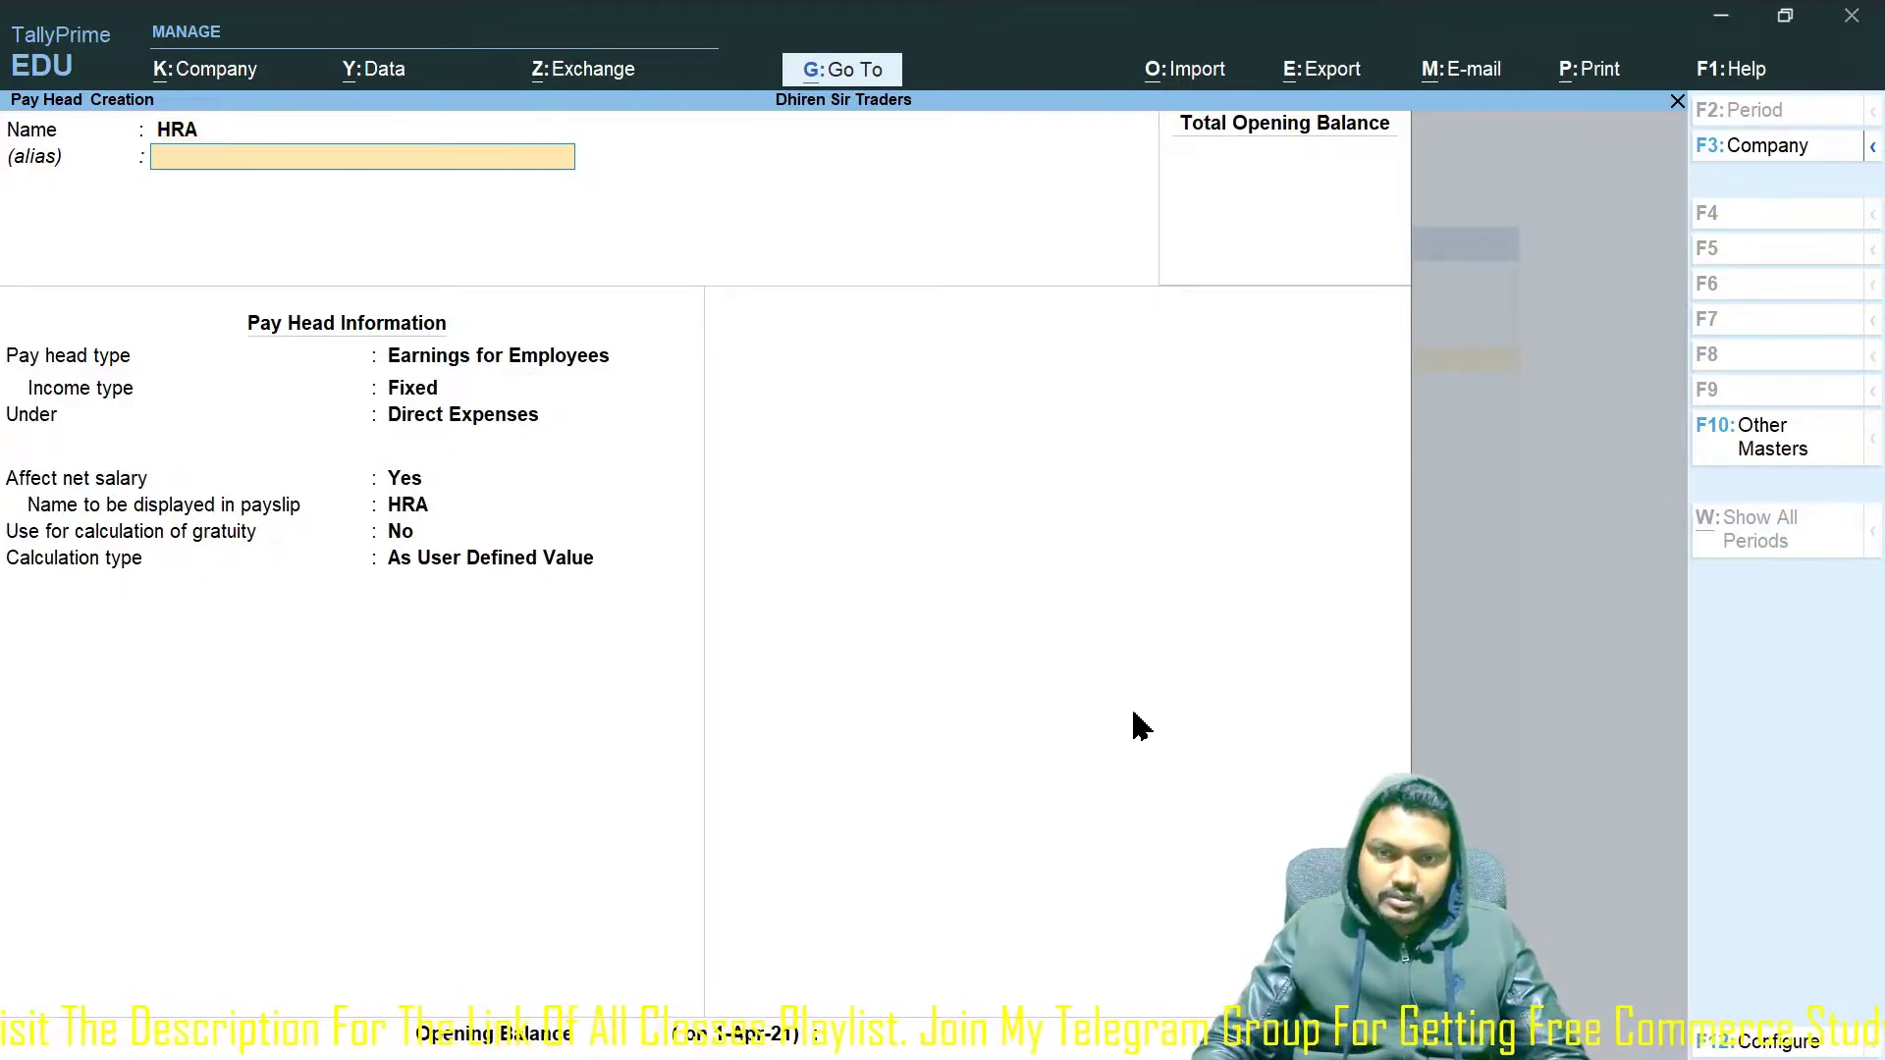
{"action": "key", "text": "Return"}
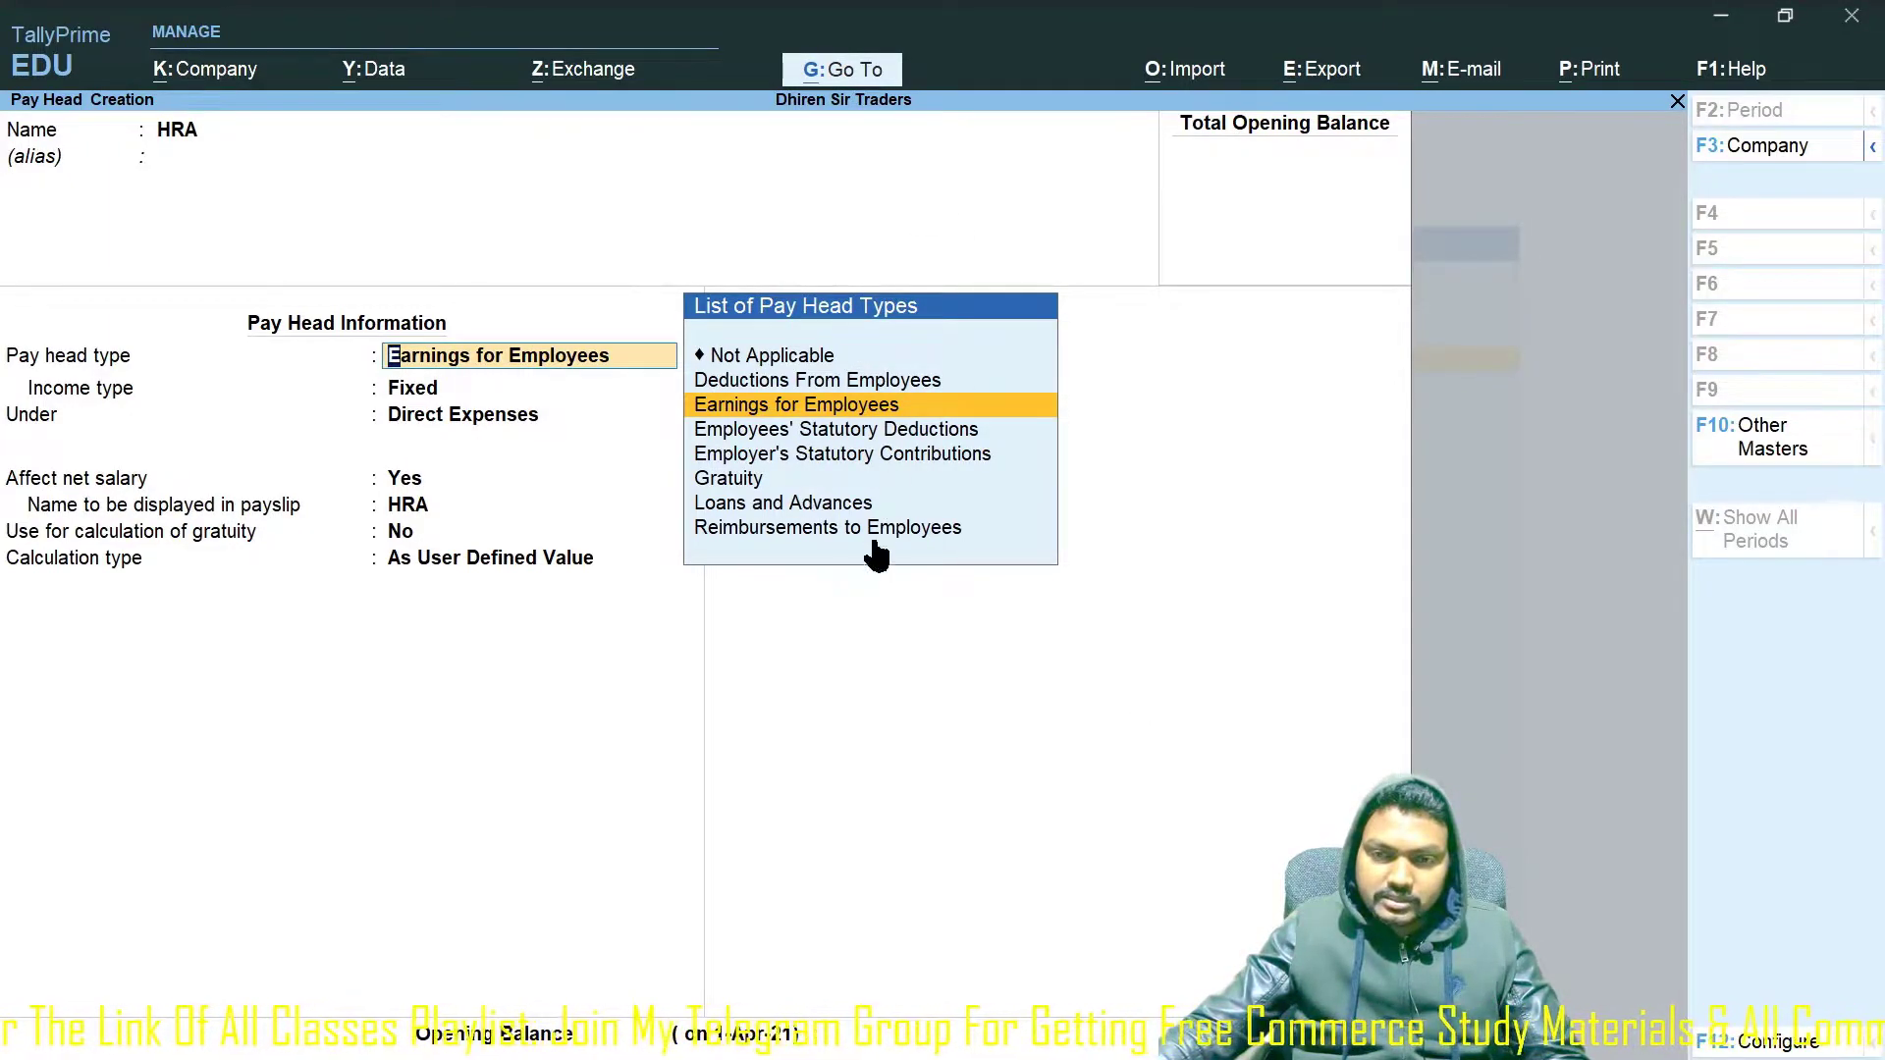
{"action": "key", "text": "Return"}
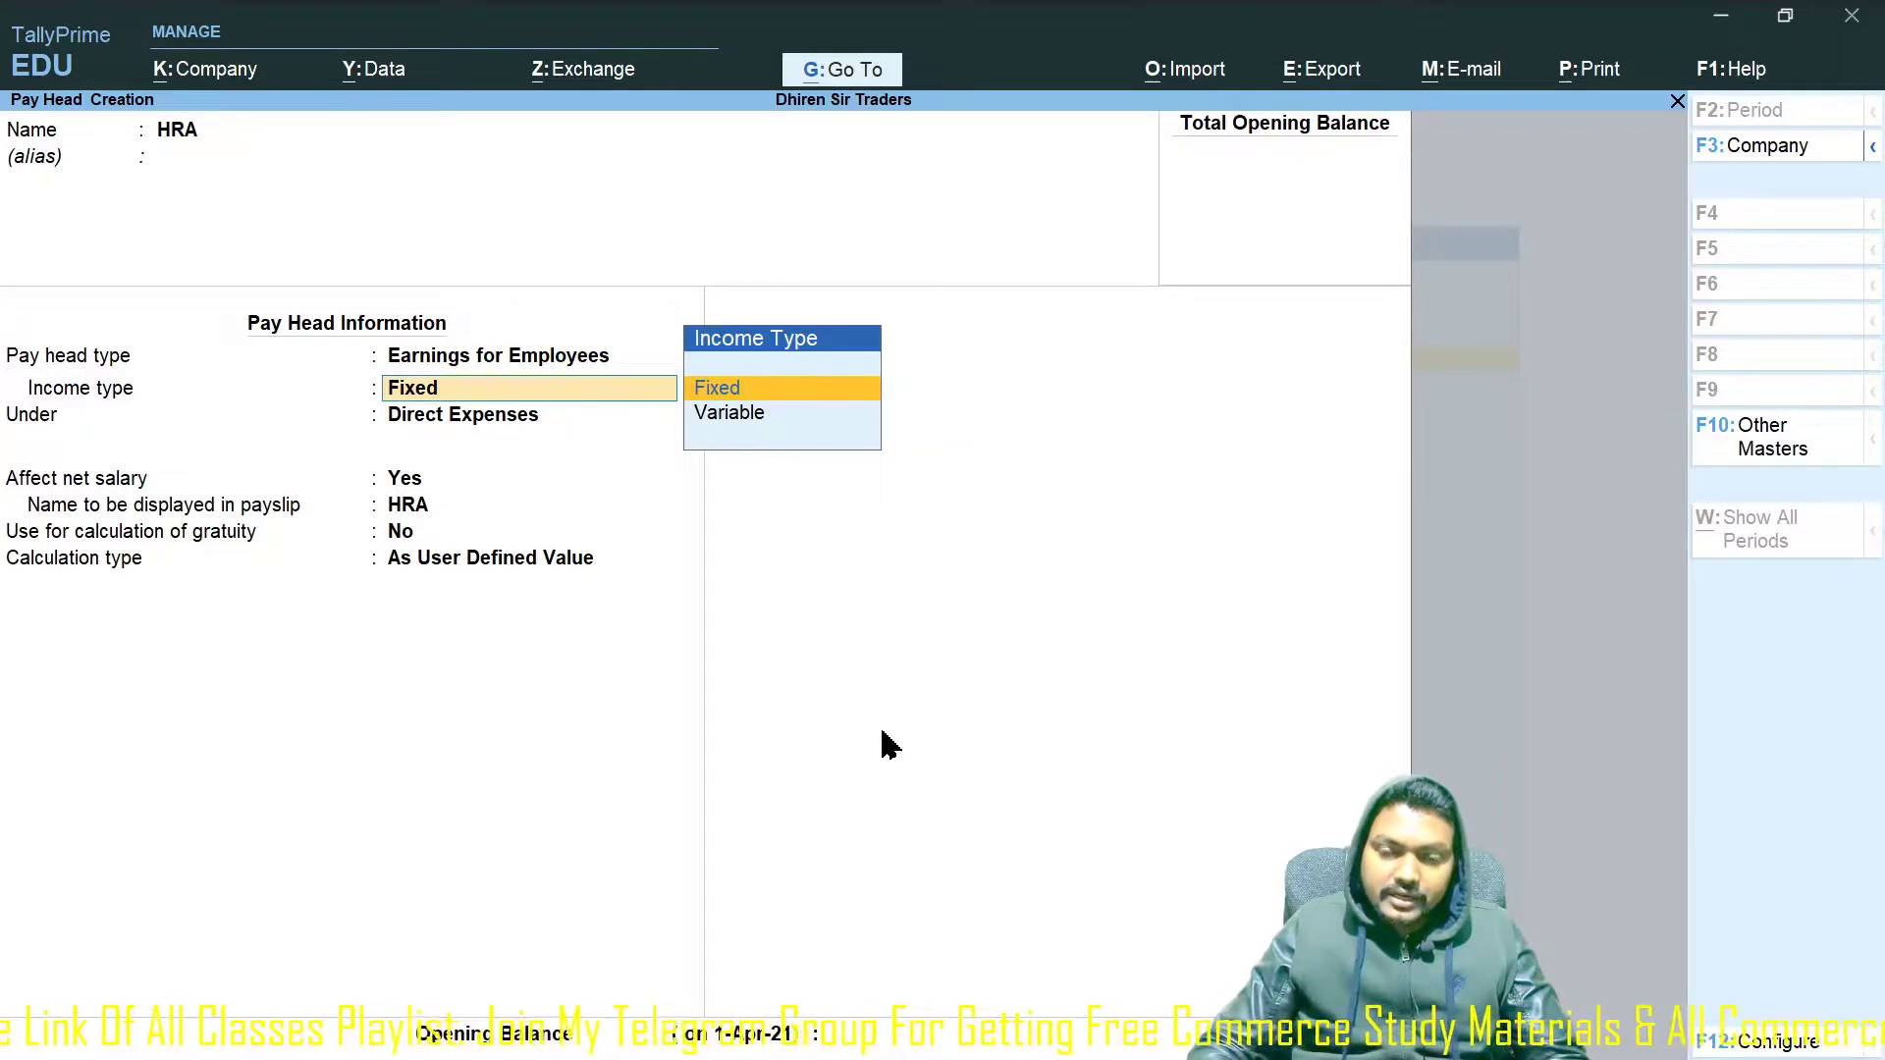
{"action": "key", "text": "Return"}
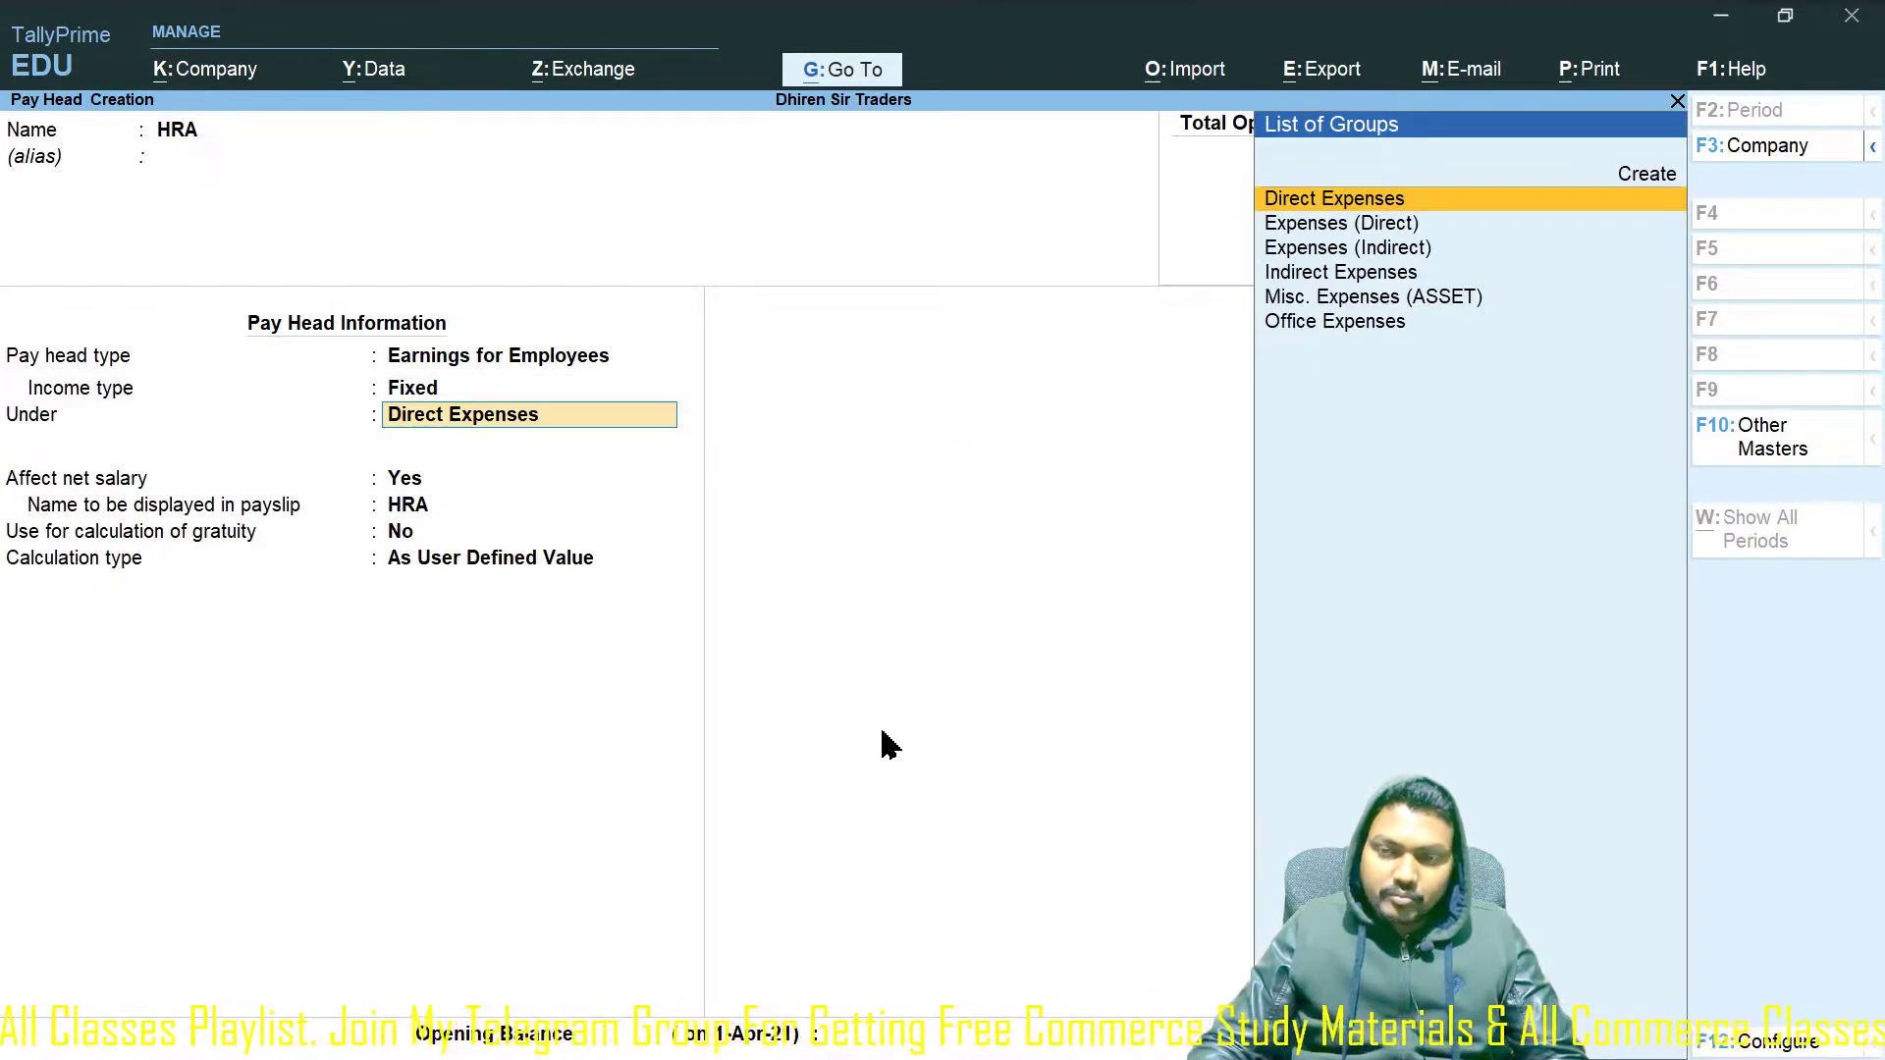
{"action": "type", "text": "Indire"}
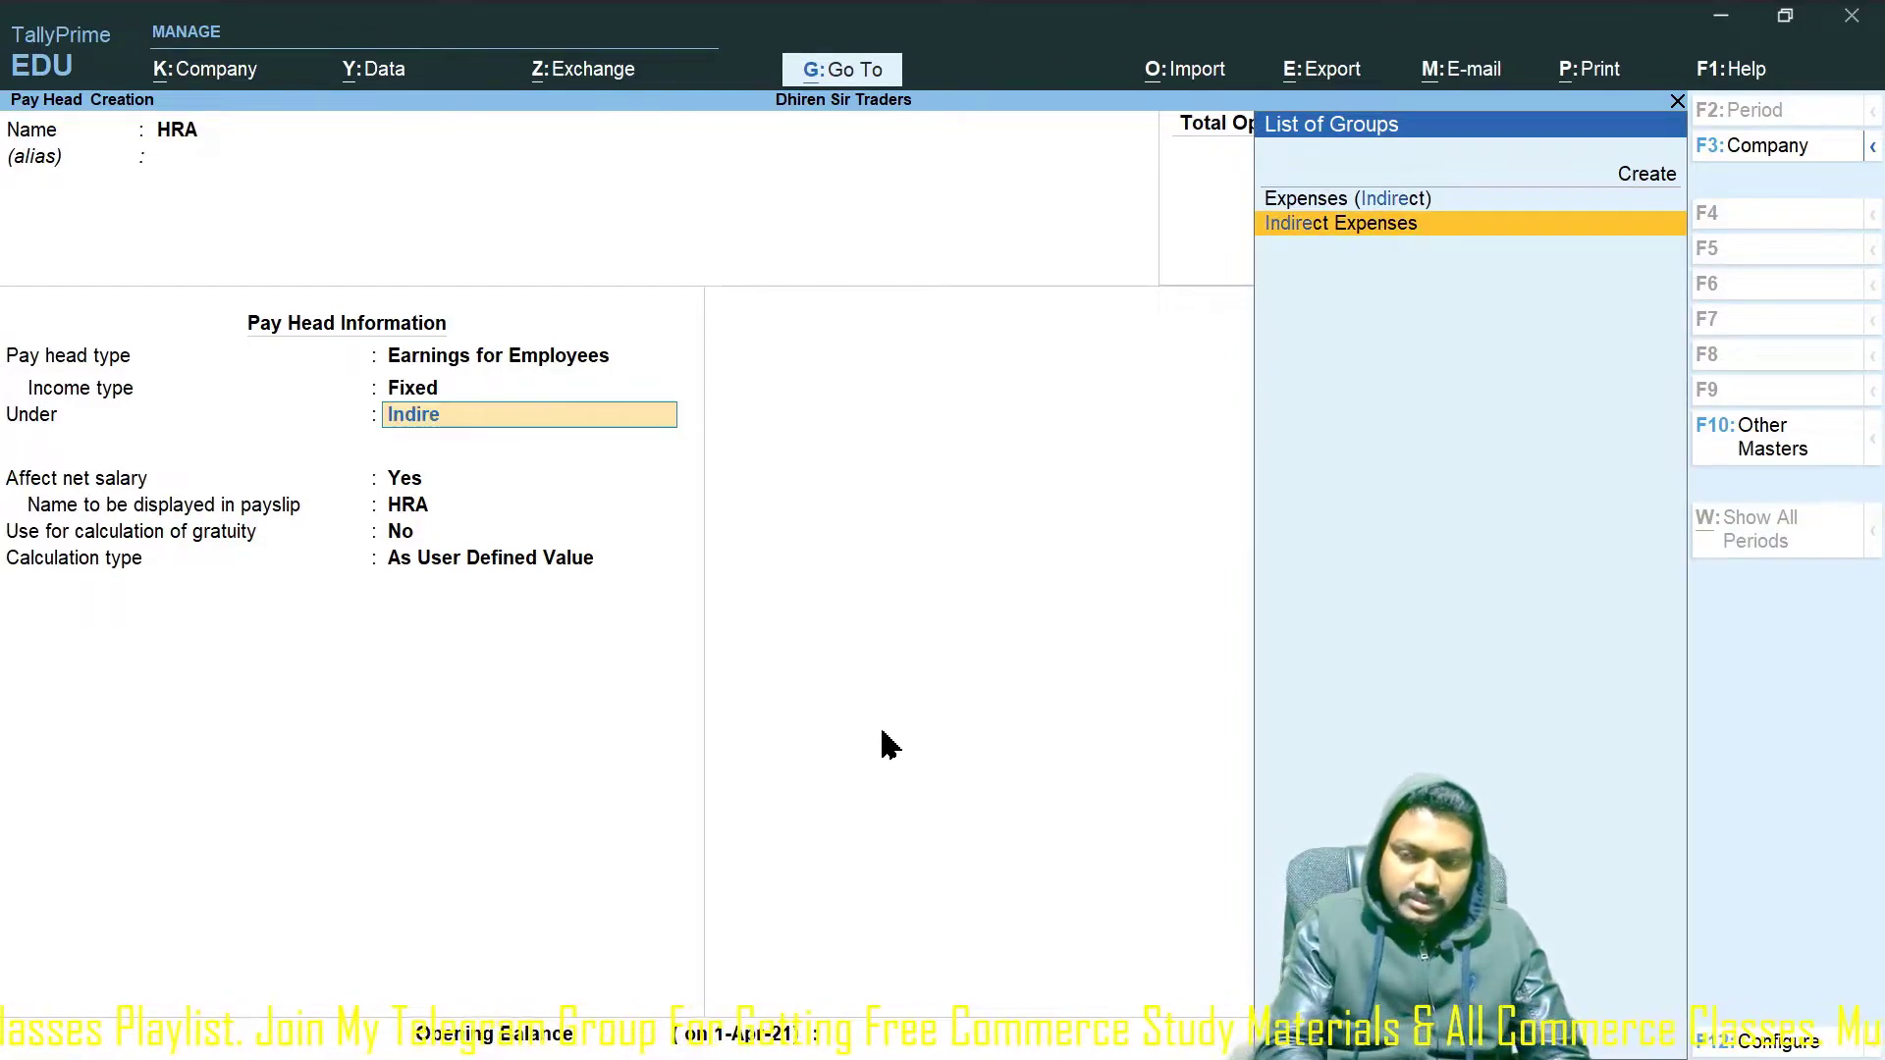
{"action": "key", "text": "Return"}
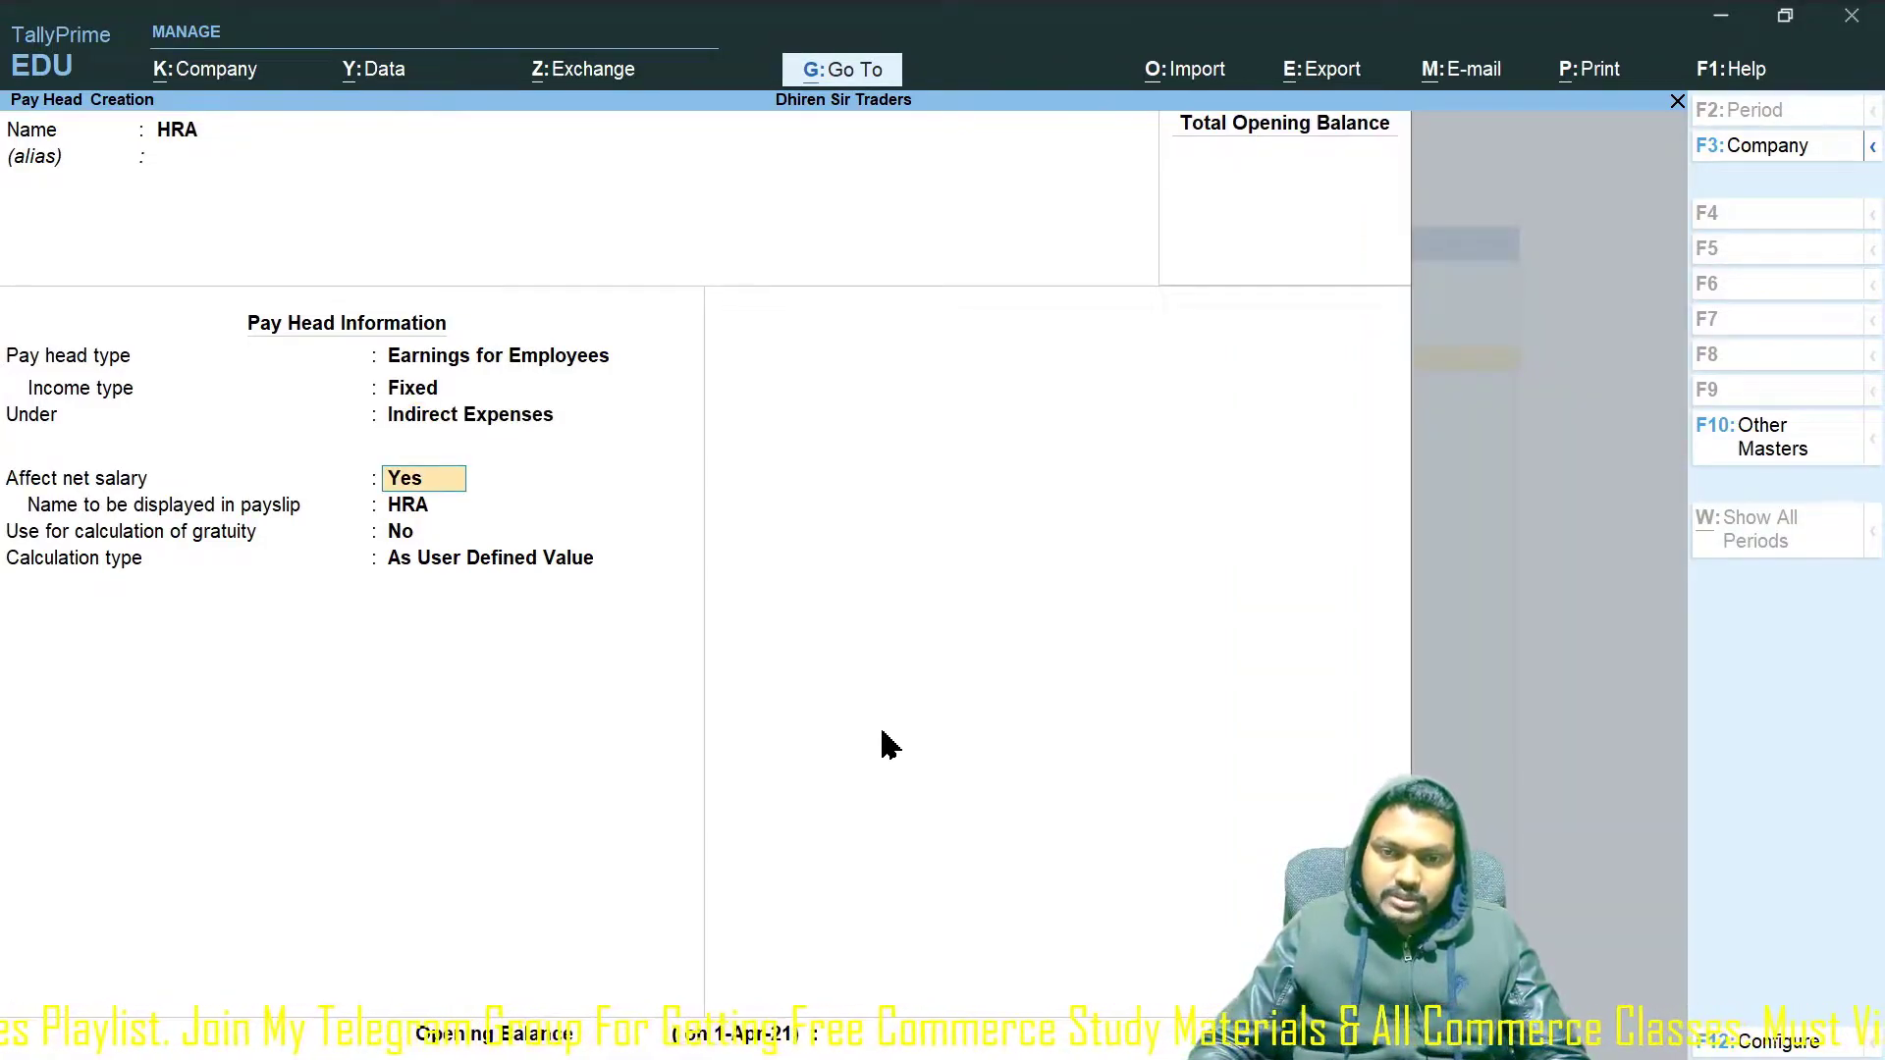
{"action": "key", "text": "Return"}
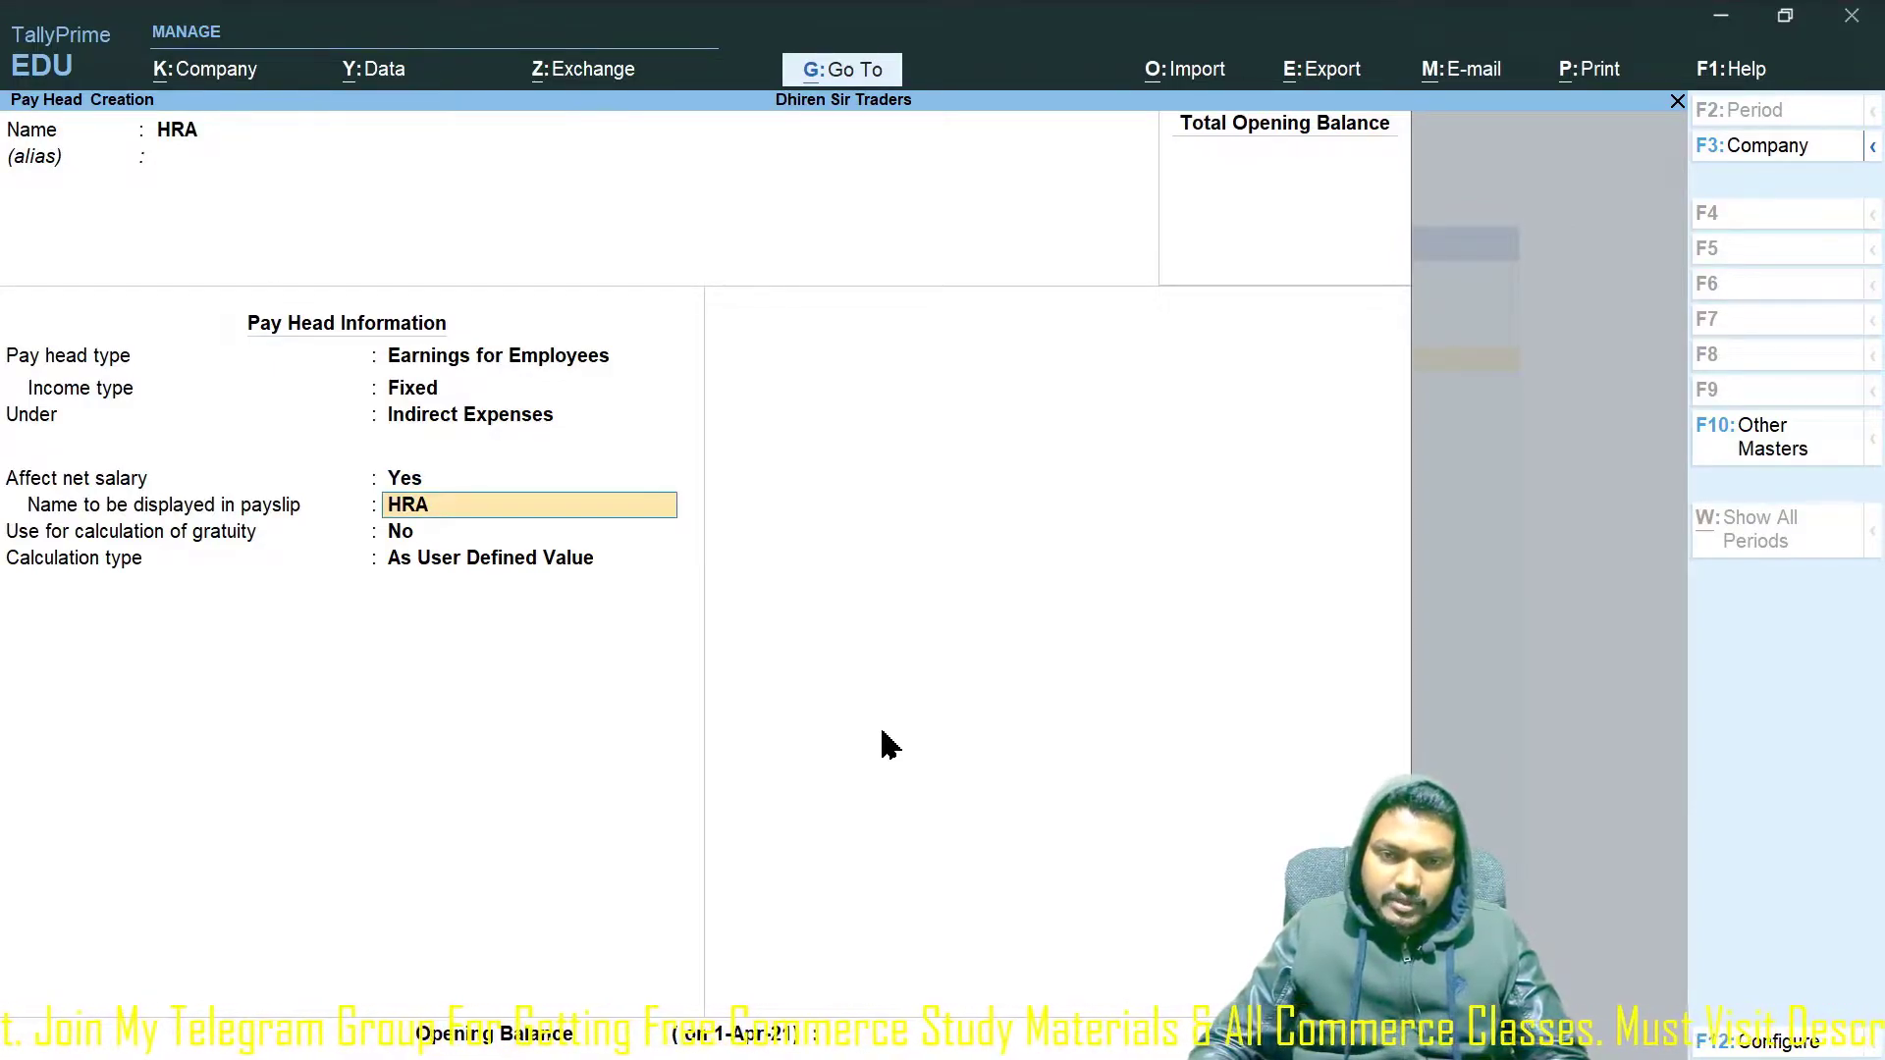
{"action": "key", "text": "Return"}
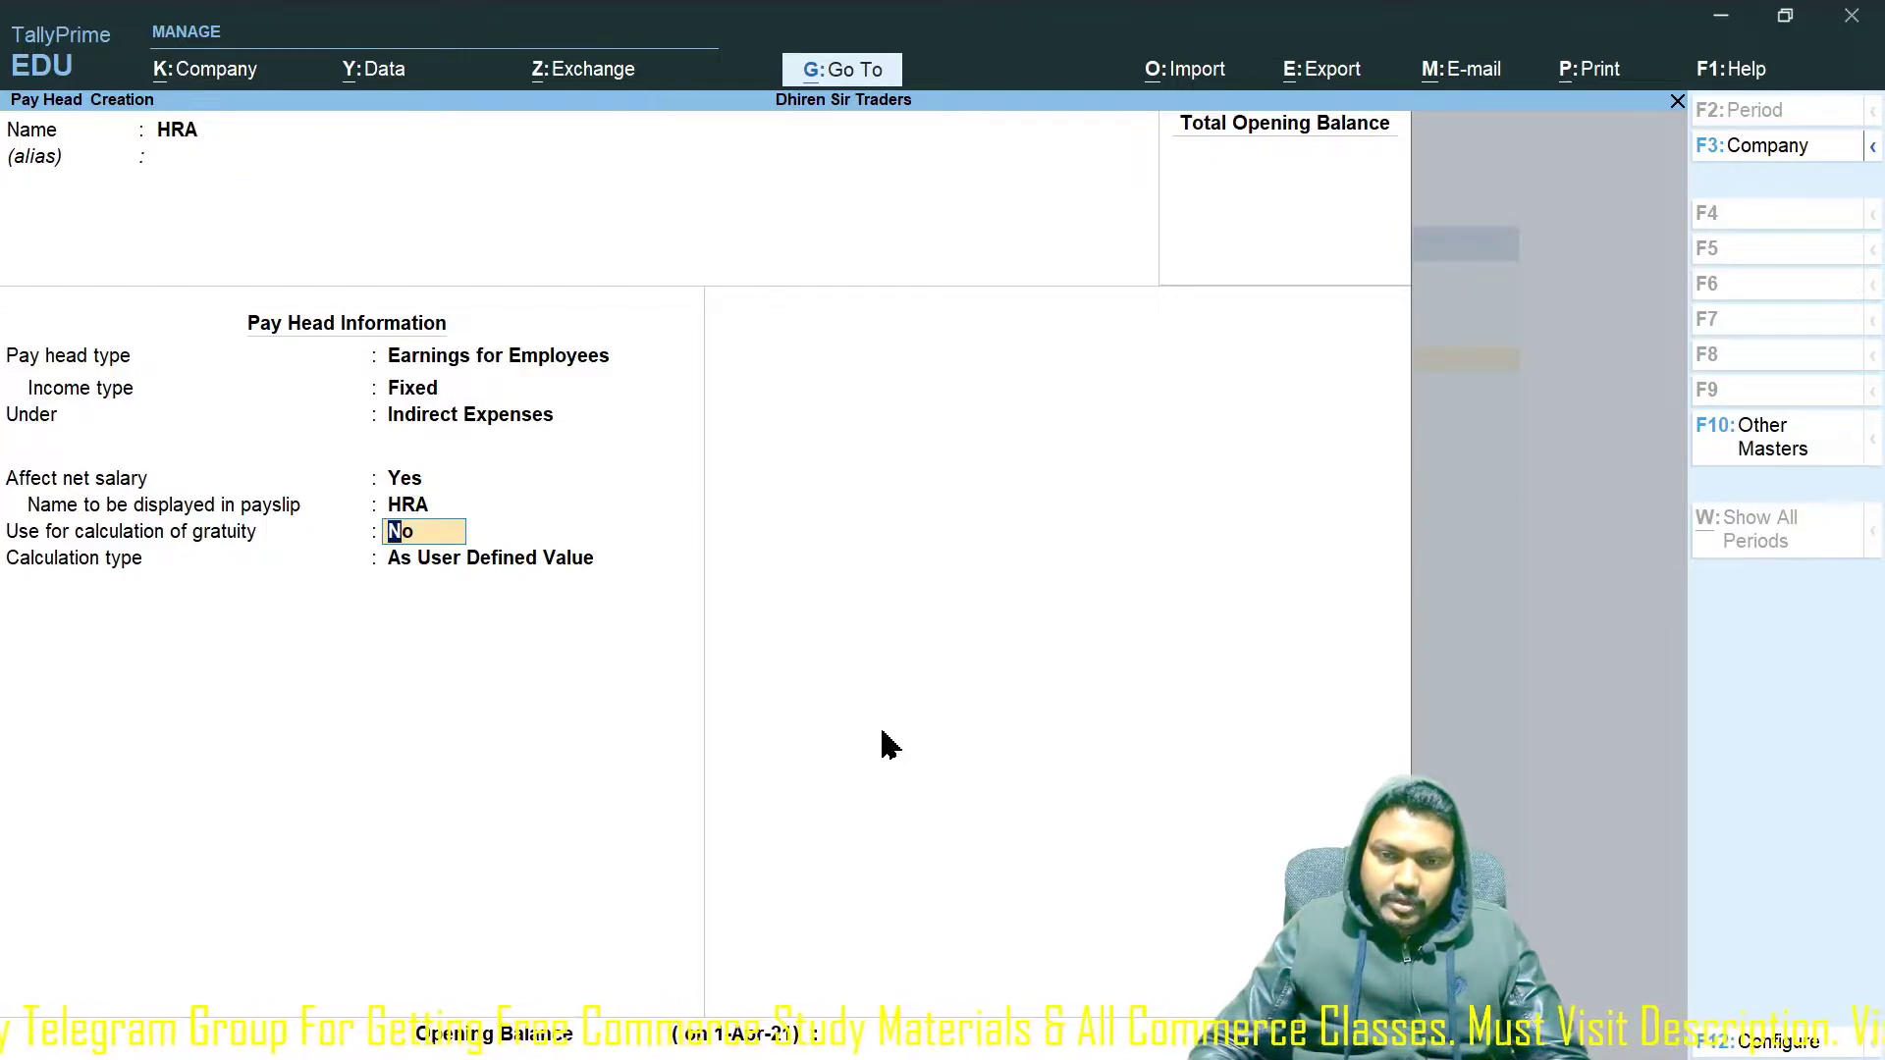
Keep gratuity off and set HRA's calculation type to As Computed Value.
{"action": "key", "text": "Return"}
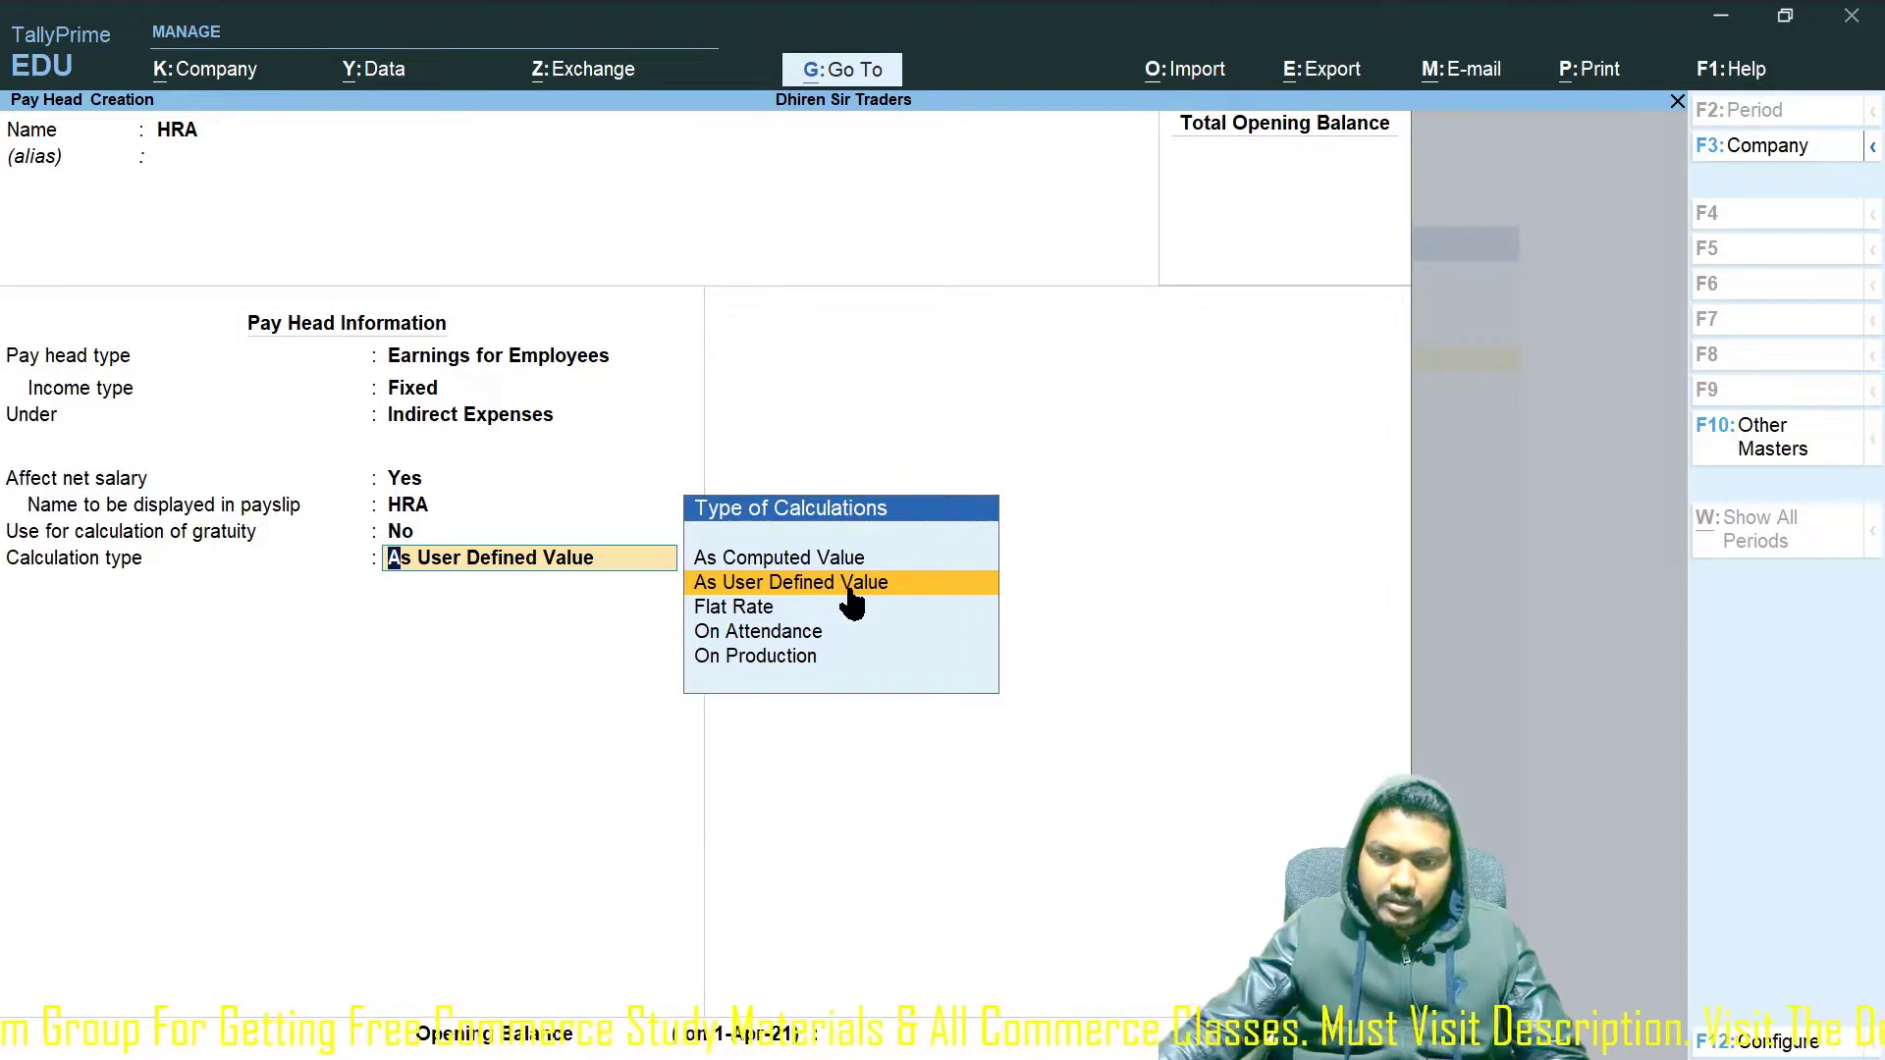
{"action": "key", "text": "Return"}
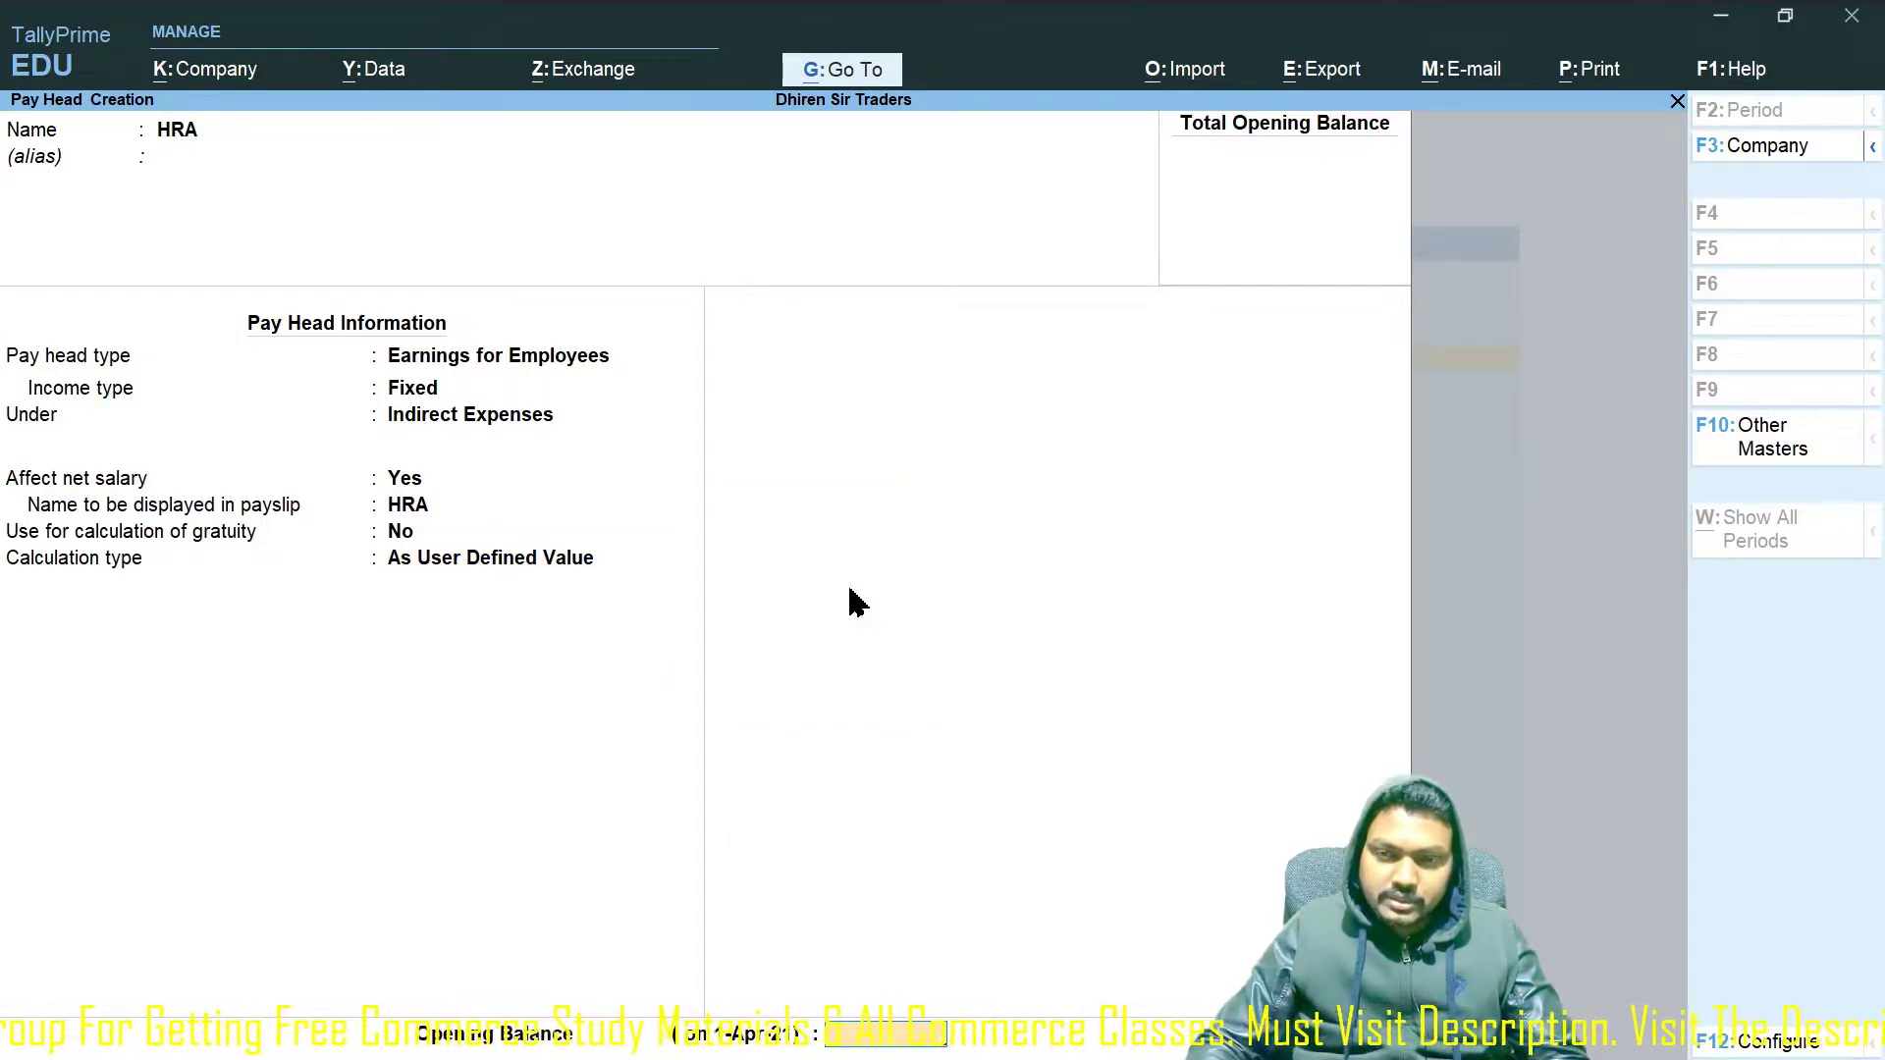
{"action": "key", "text": "Return"}
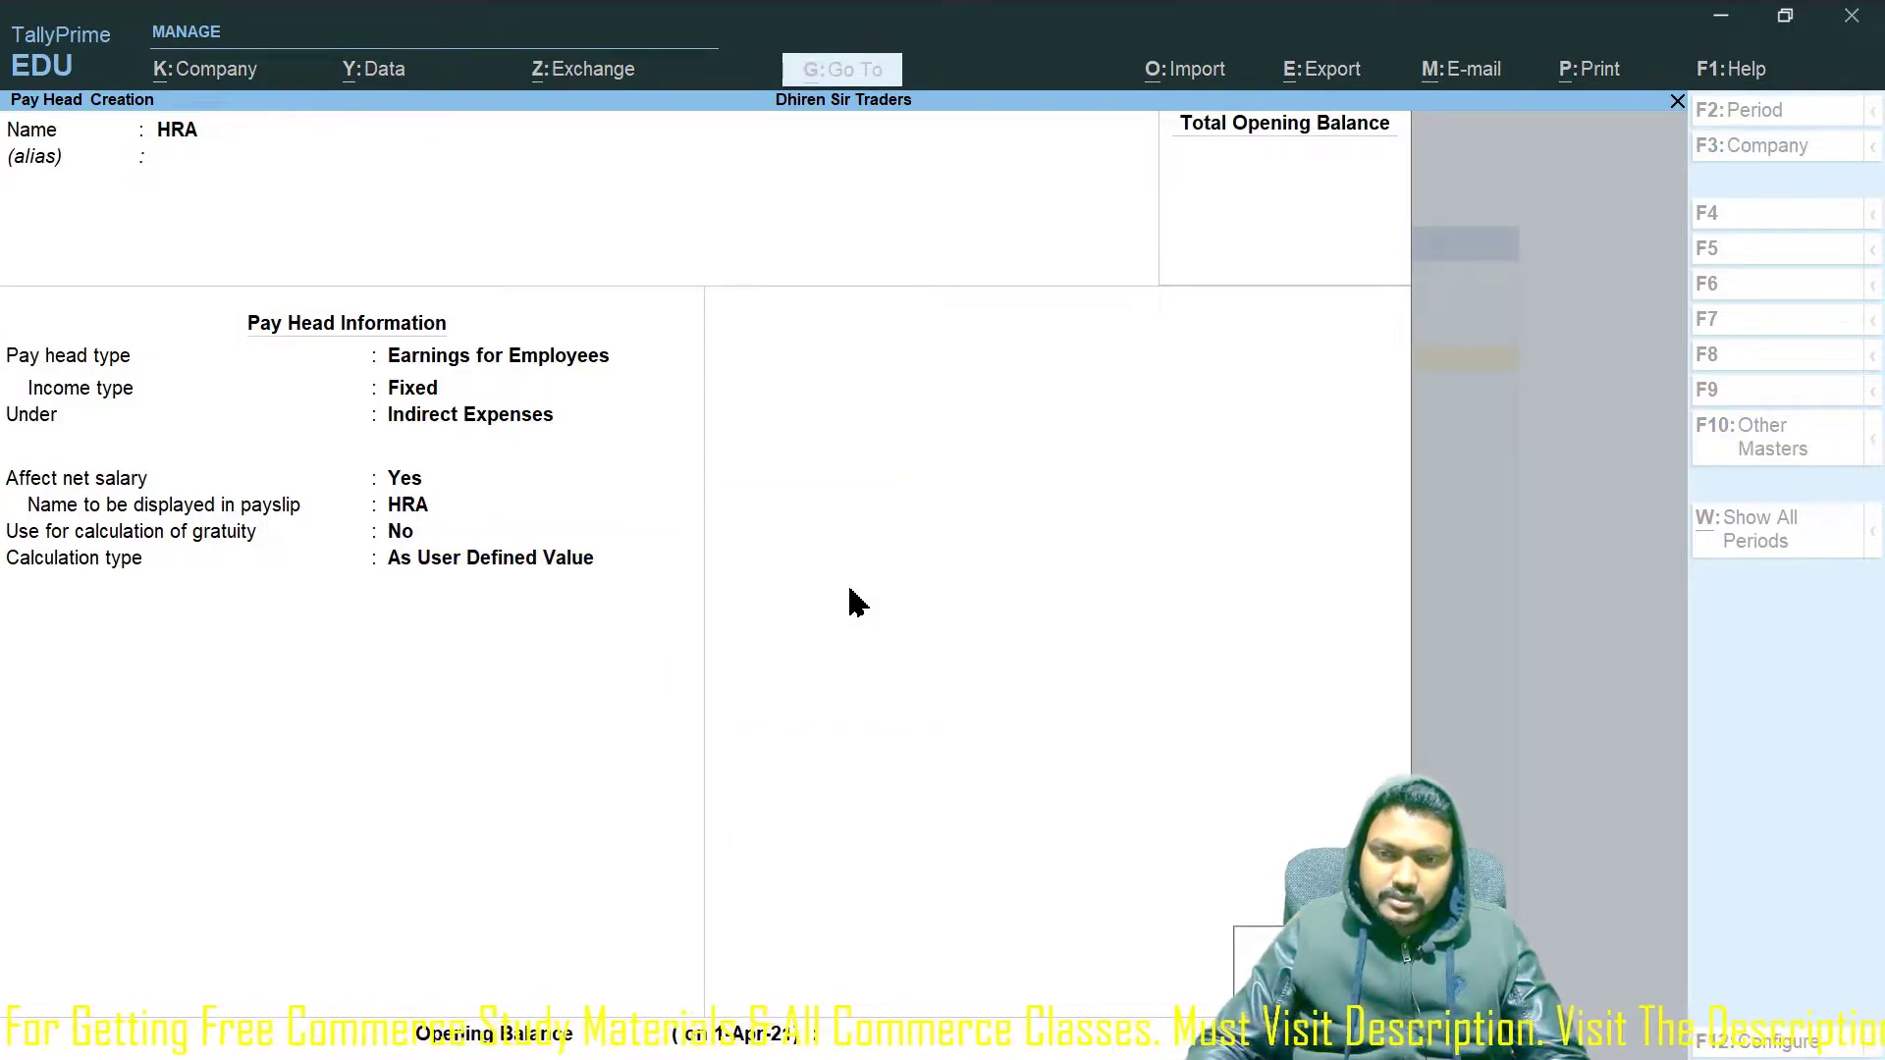
{"action": "key", "text": "BackSpace"}
{"action": "key", "text": "BackSpace"}
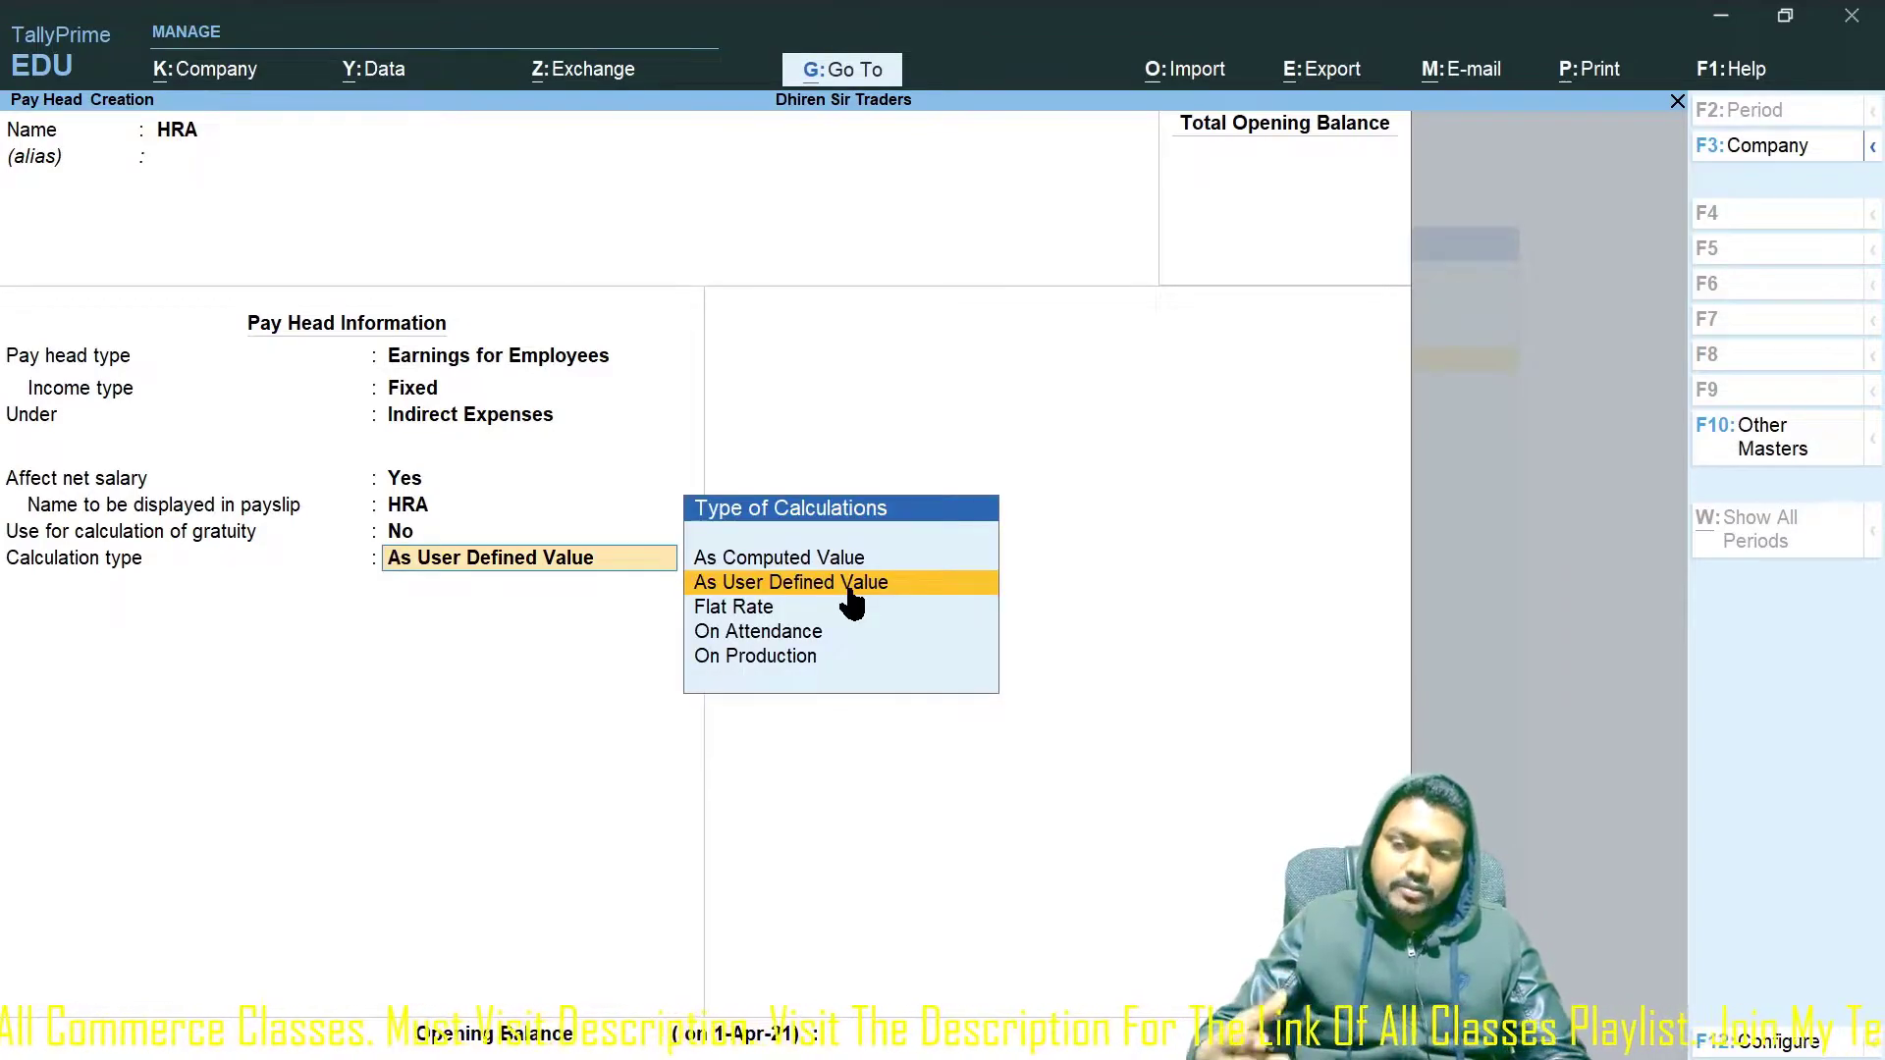
{"action": "key", "text": "Up"}
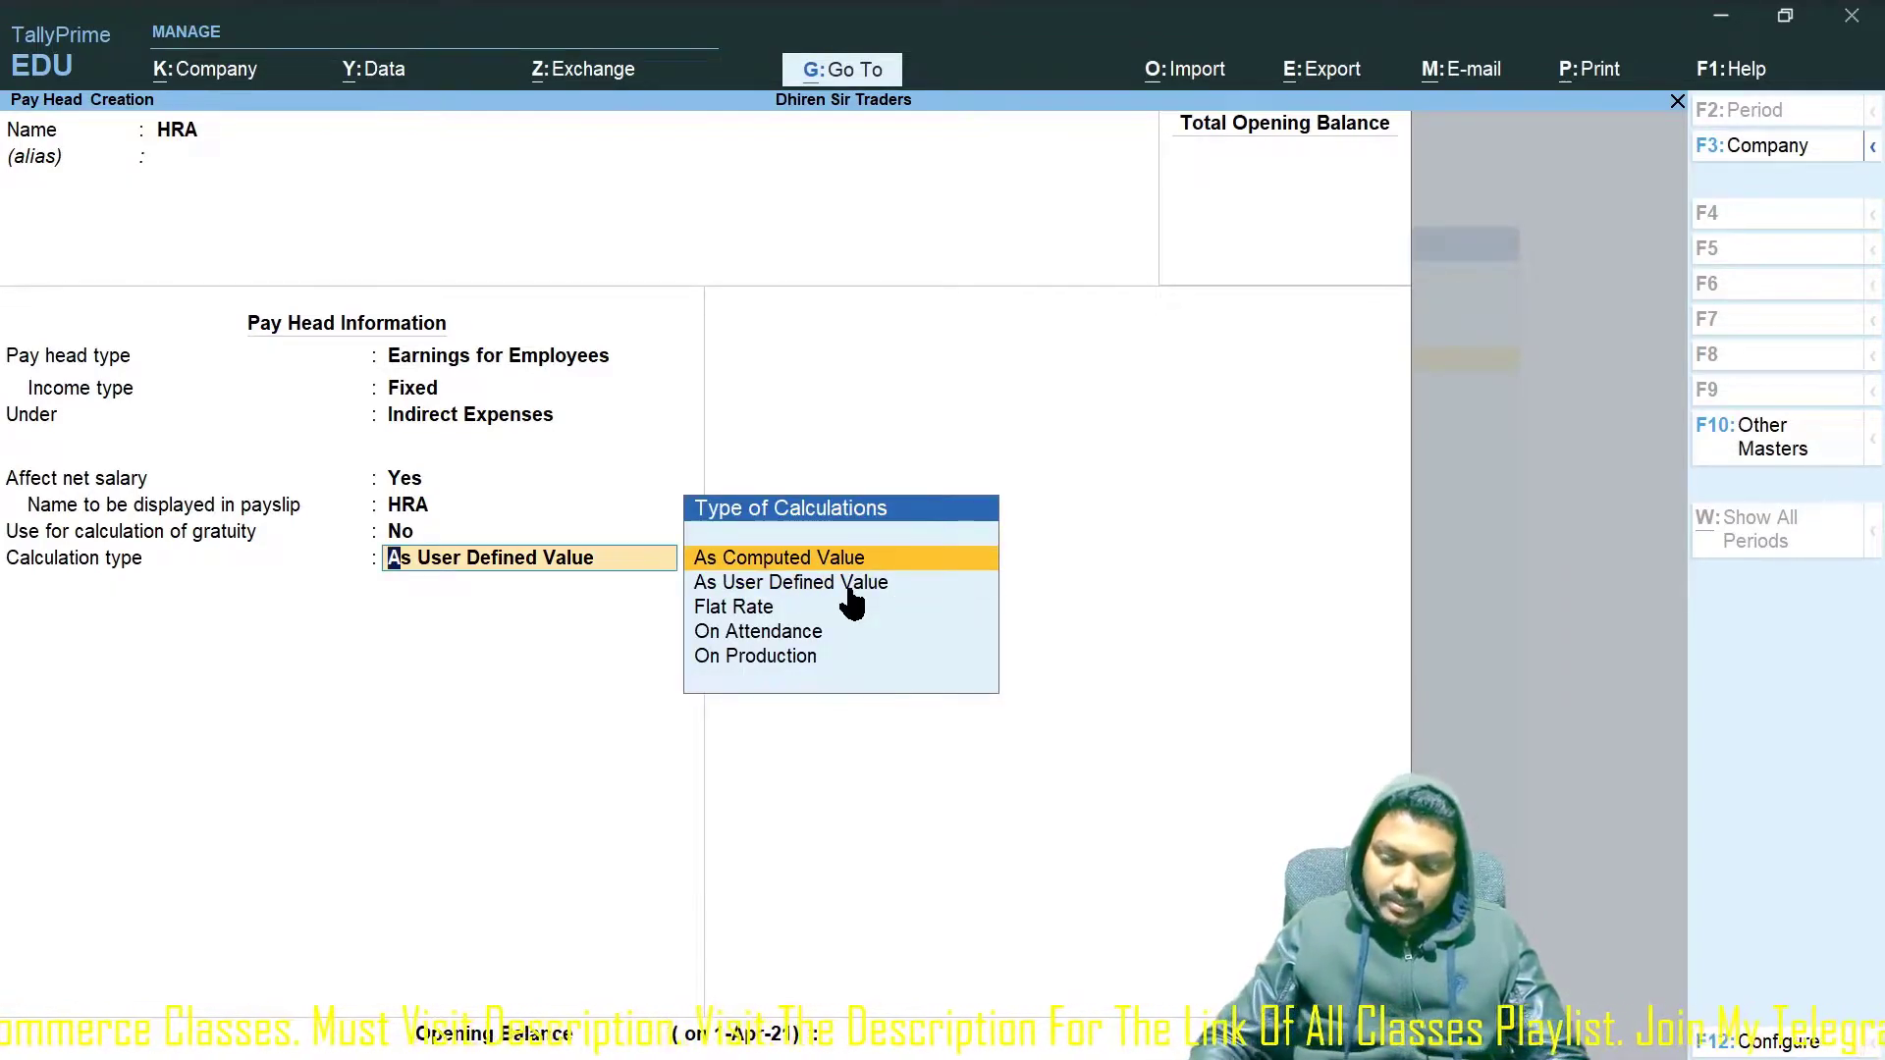
{"action": "key", "text": "Return"}
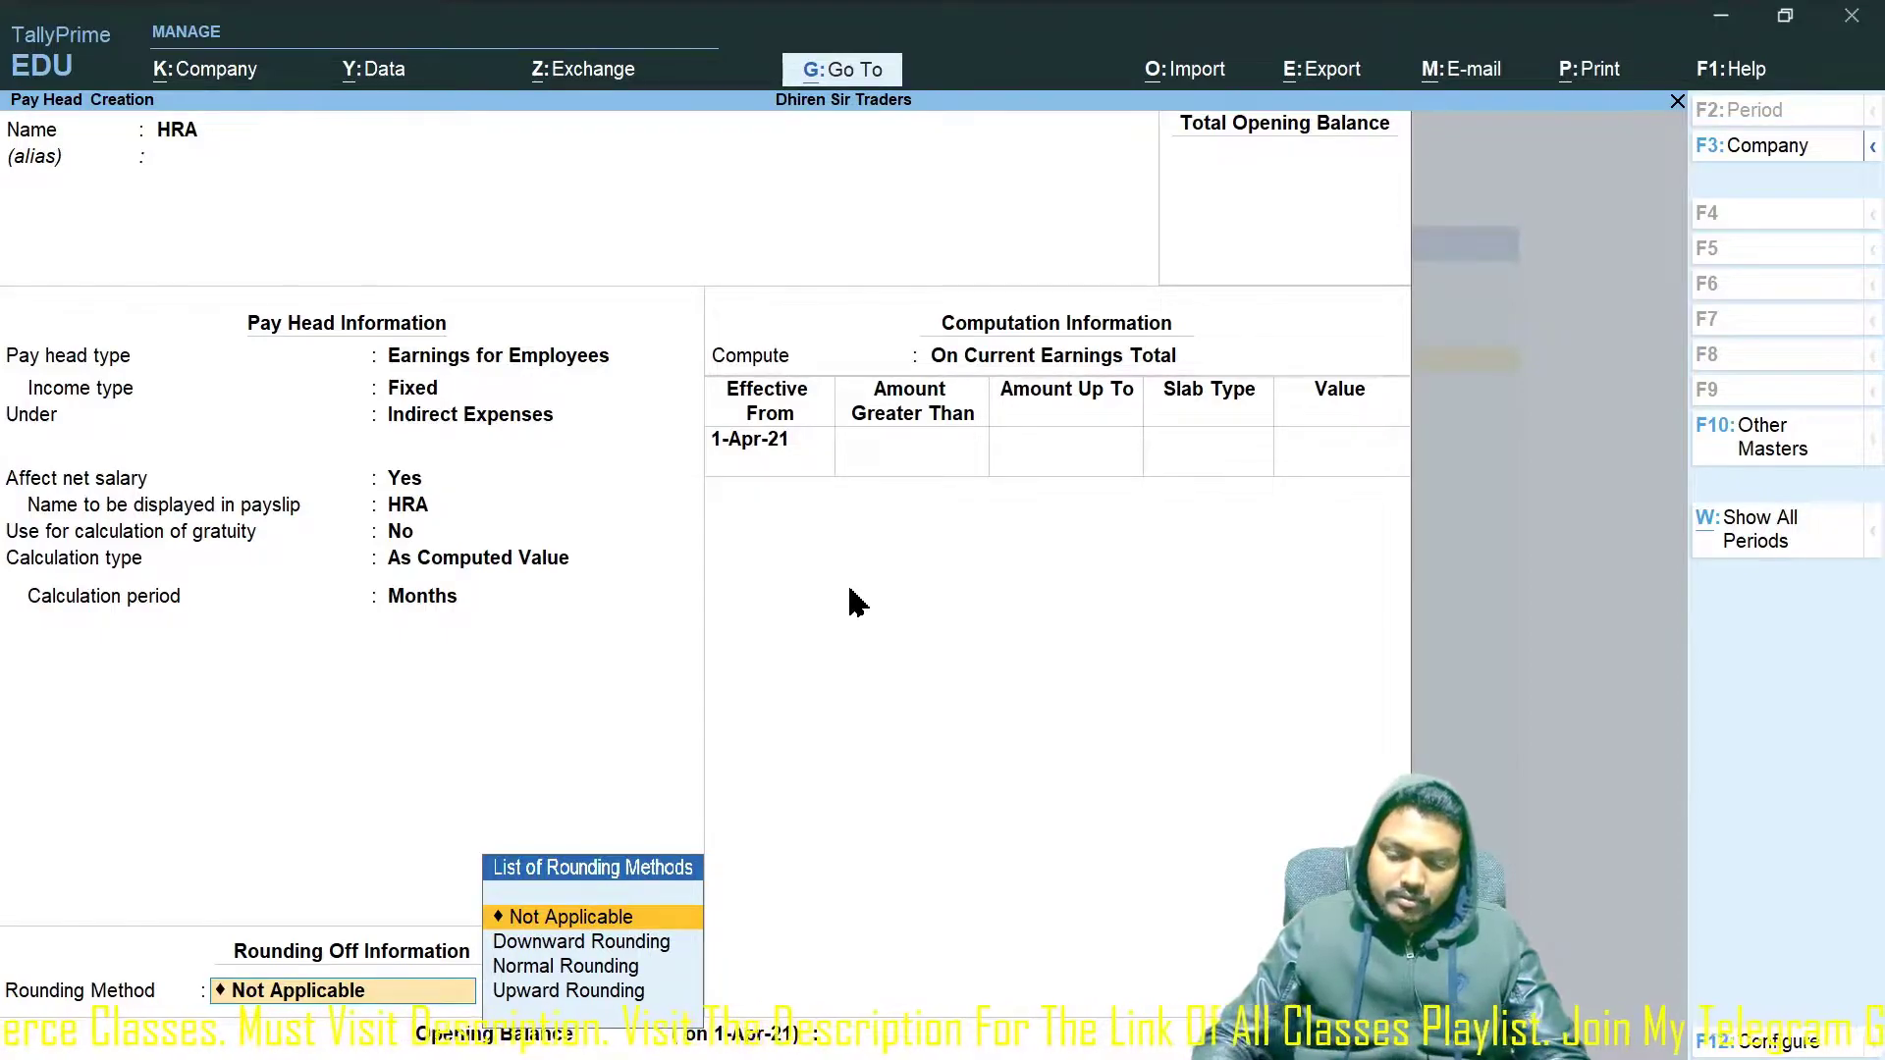
Apply Normal Rounding and compute HRA on a specified formula of Basic Pay.
{"action": "type", "text": "No"}
{"action": "key", "text": "Return"}
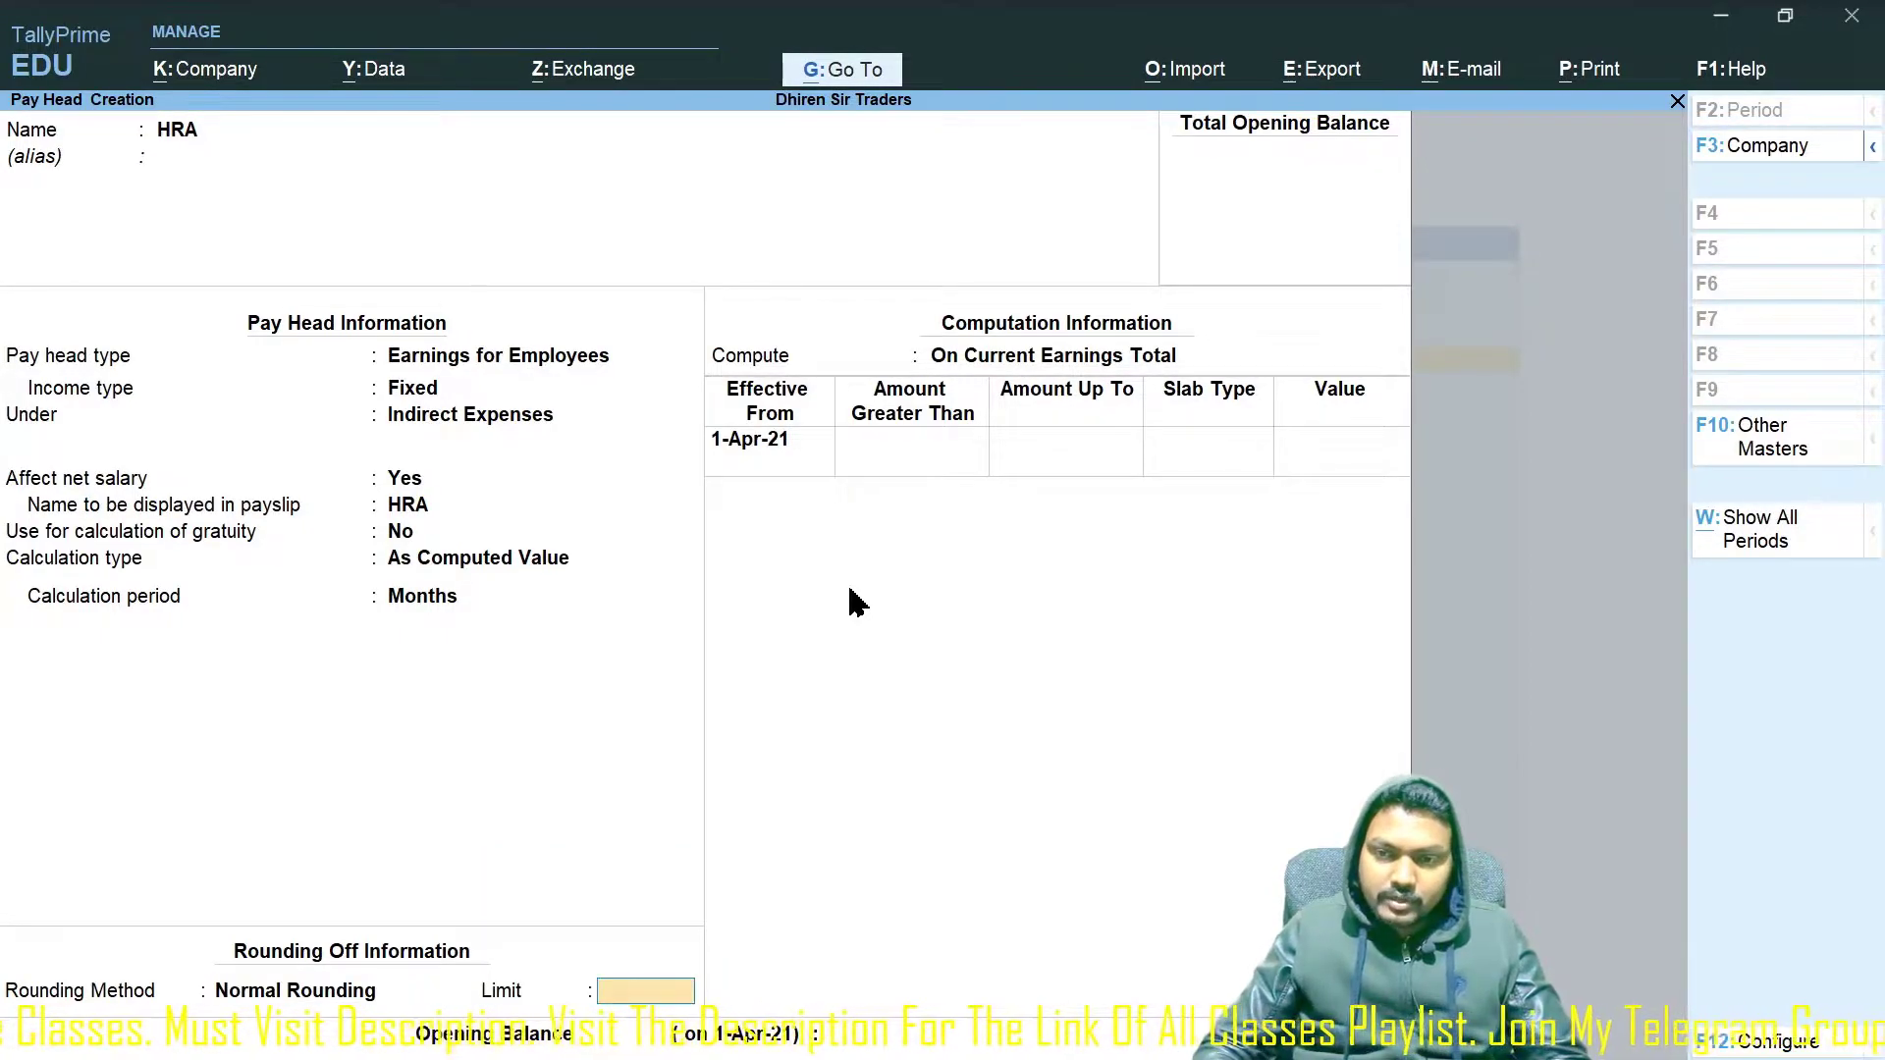
{"action": "key", "text": "Return"}
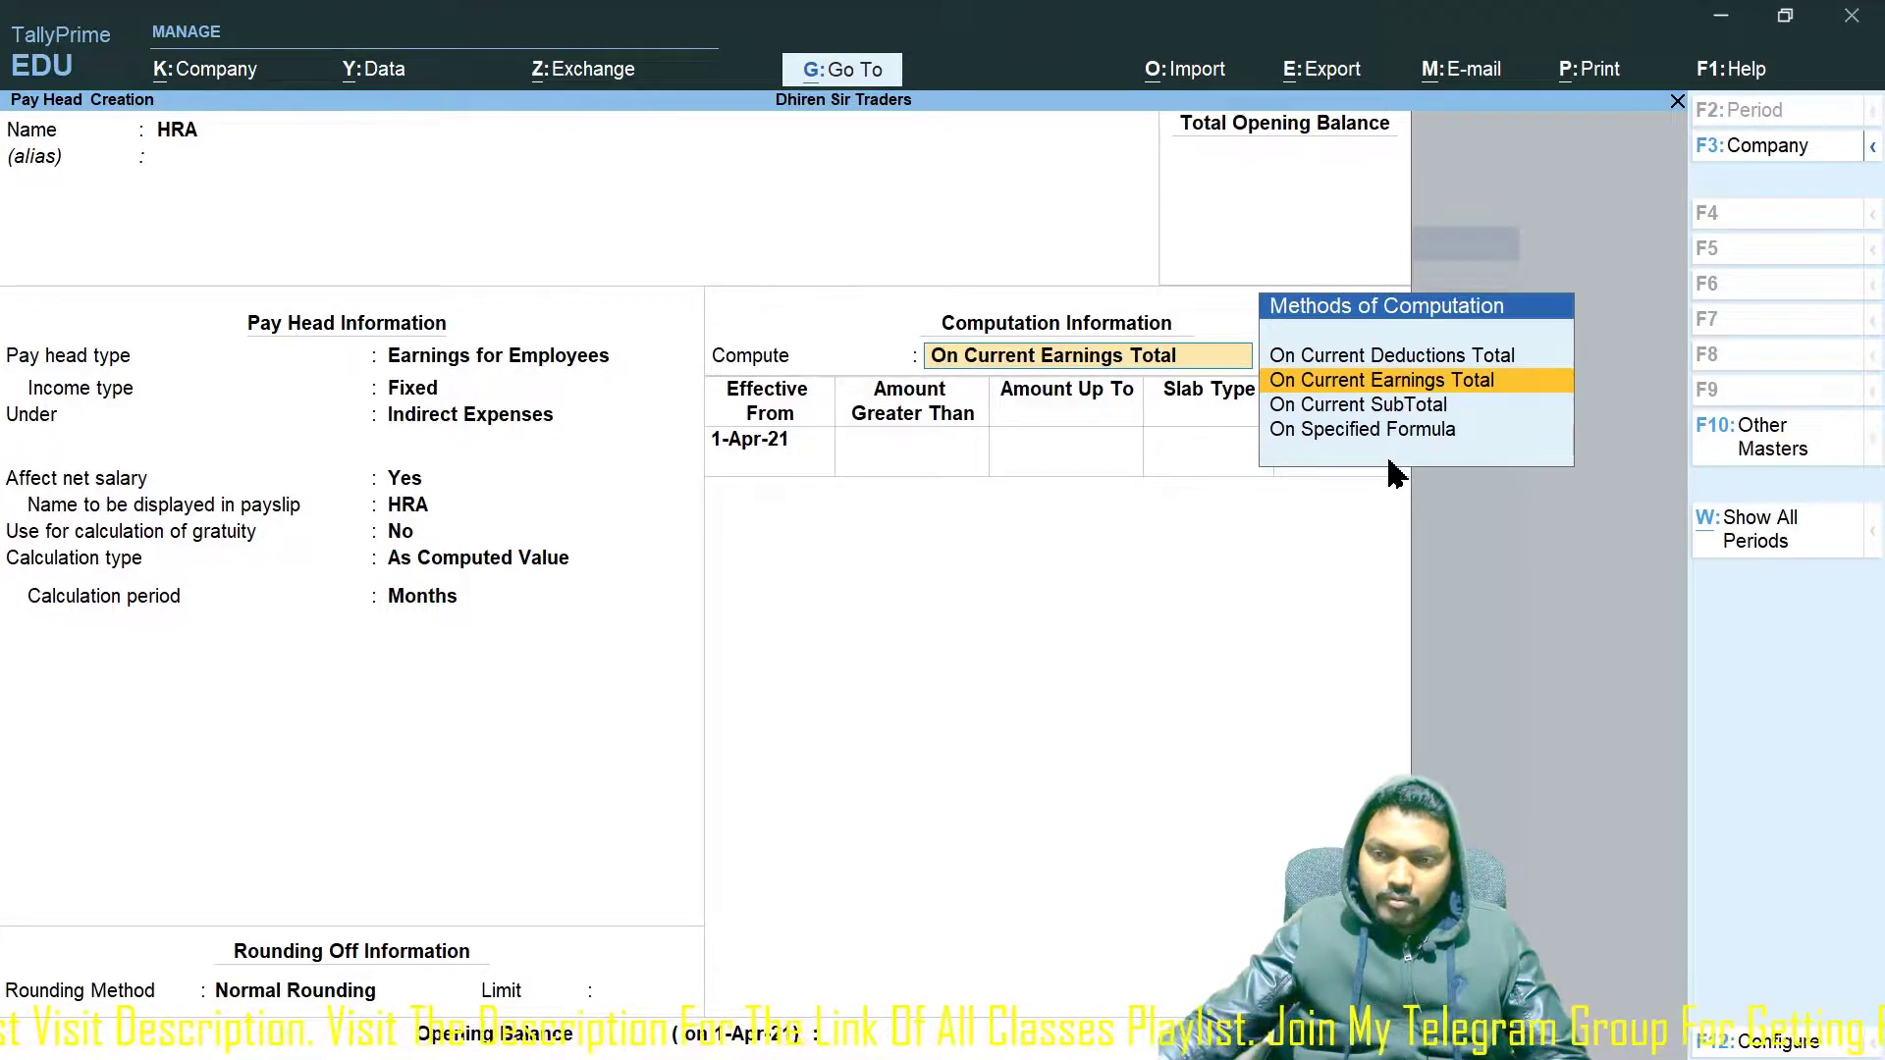
{"action": "left_click", "coordinate": [1402, 432]}
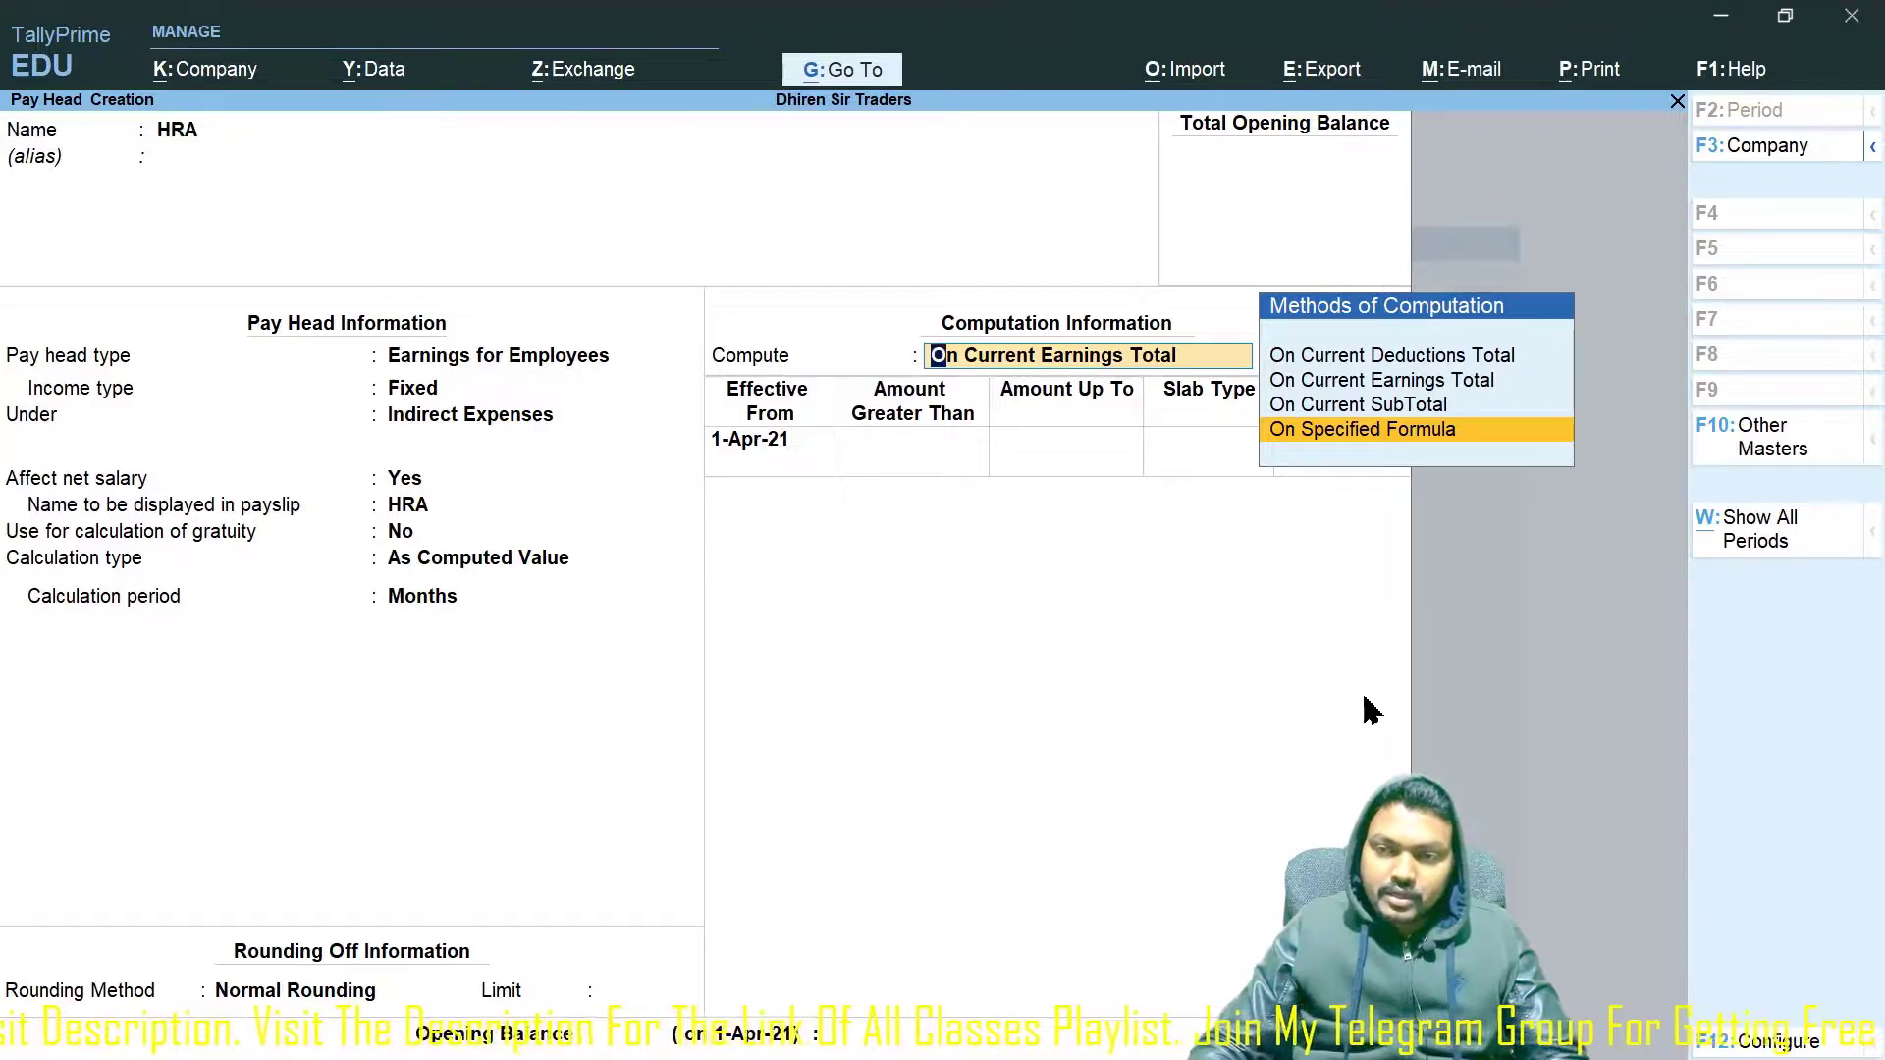
{"action": "key", "text": "Return"}
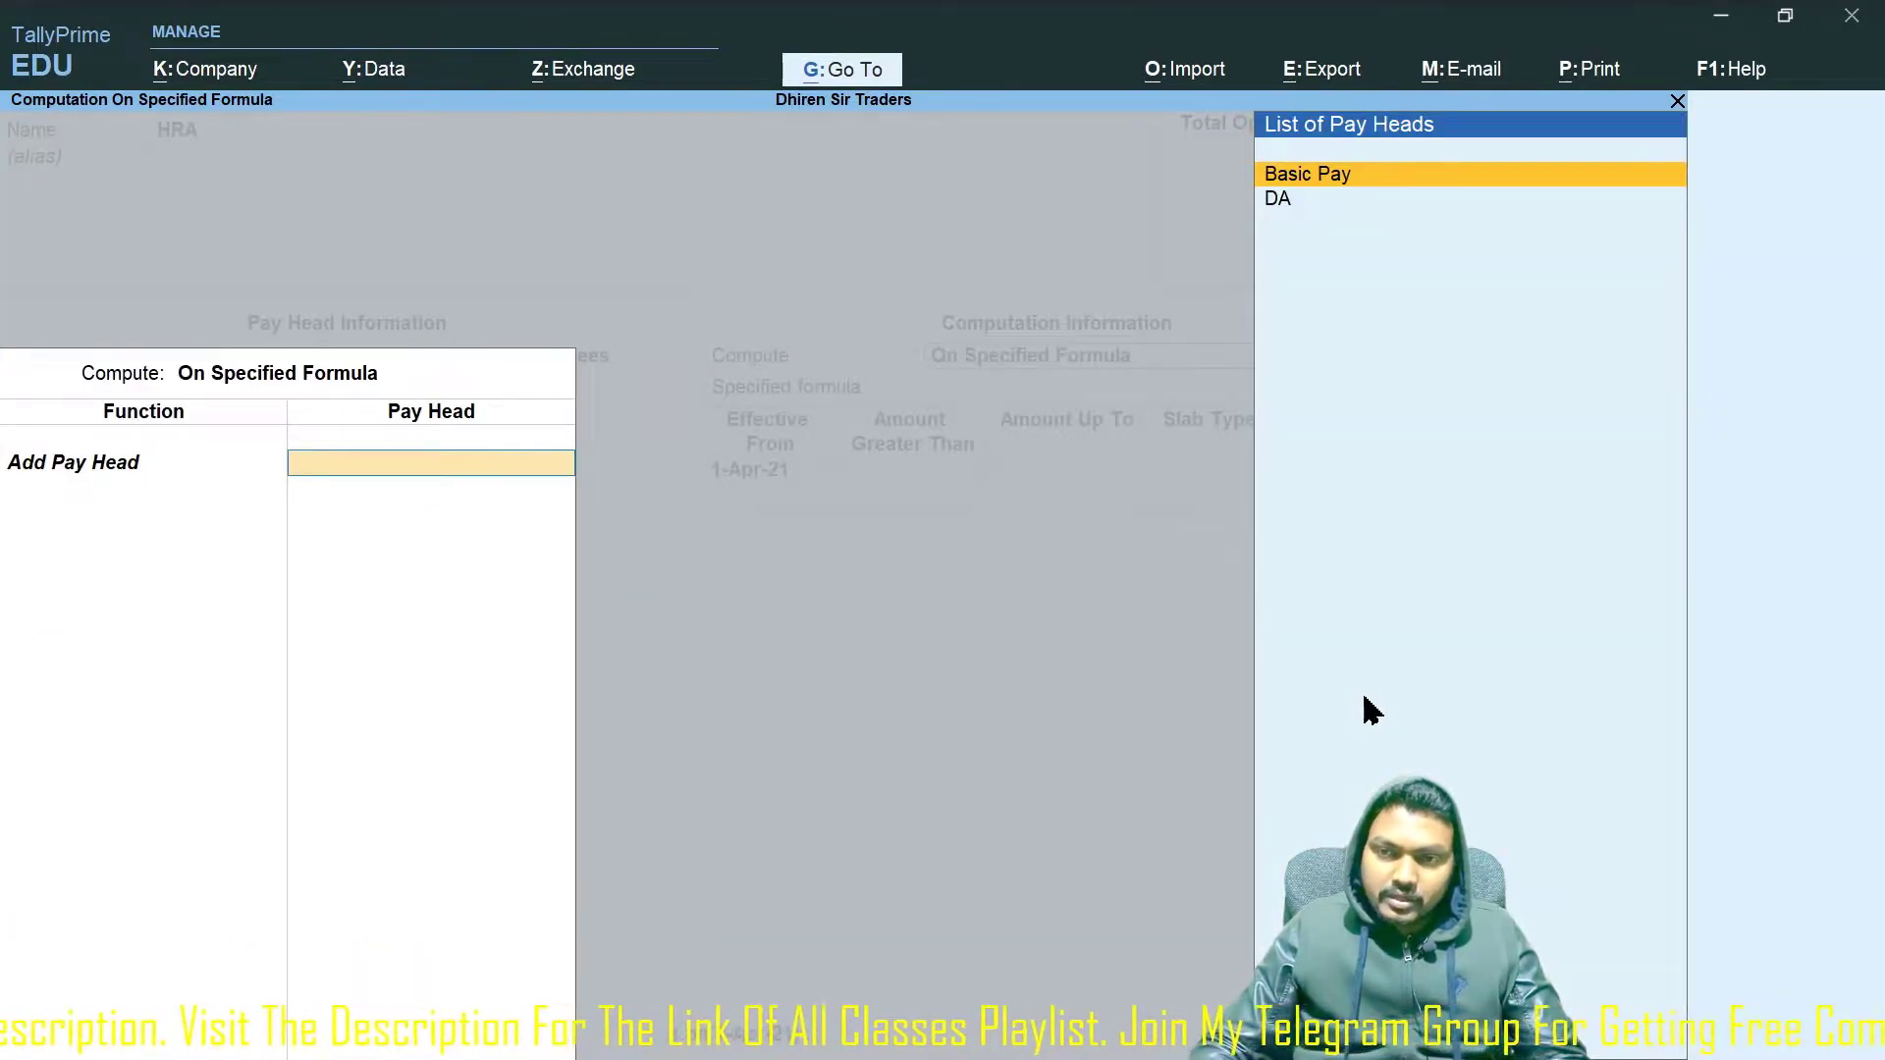
{"action": "key", "text": "Return"}
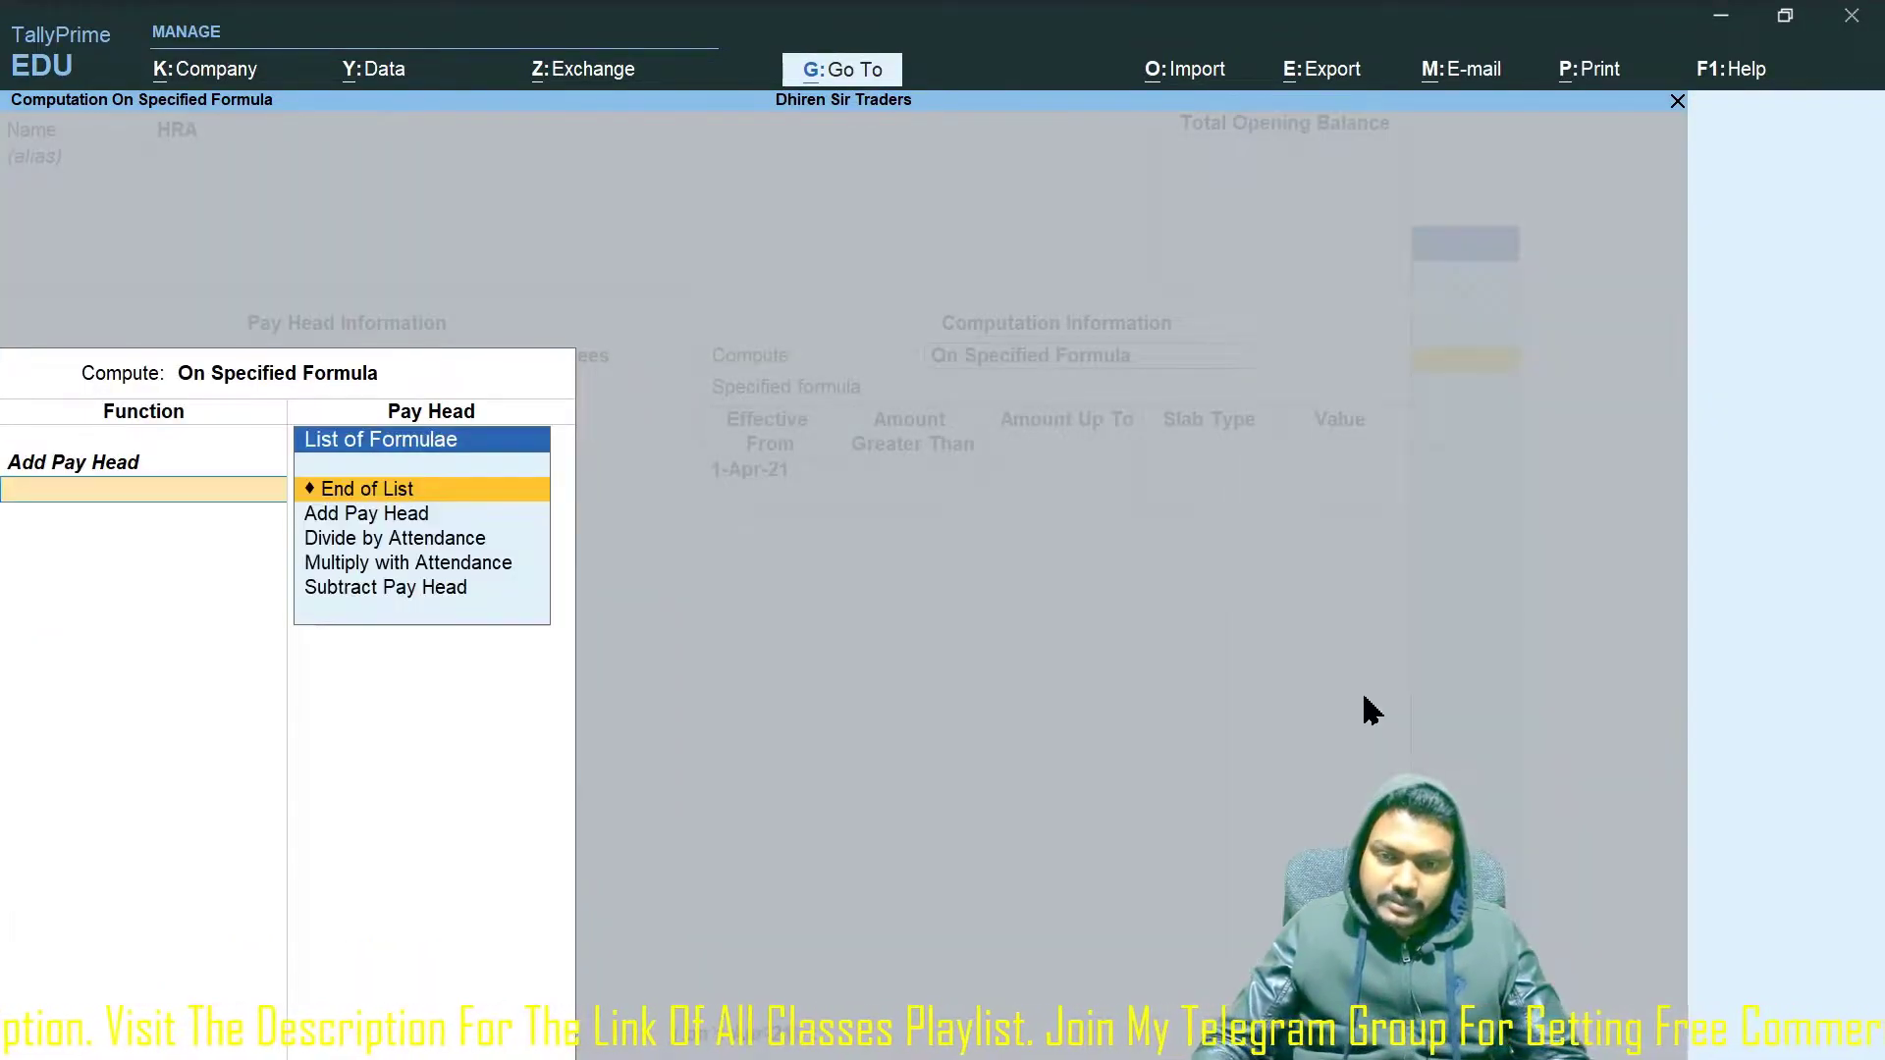
{"action": "key", "text": "Return"}
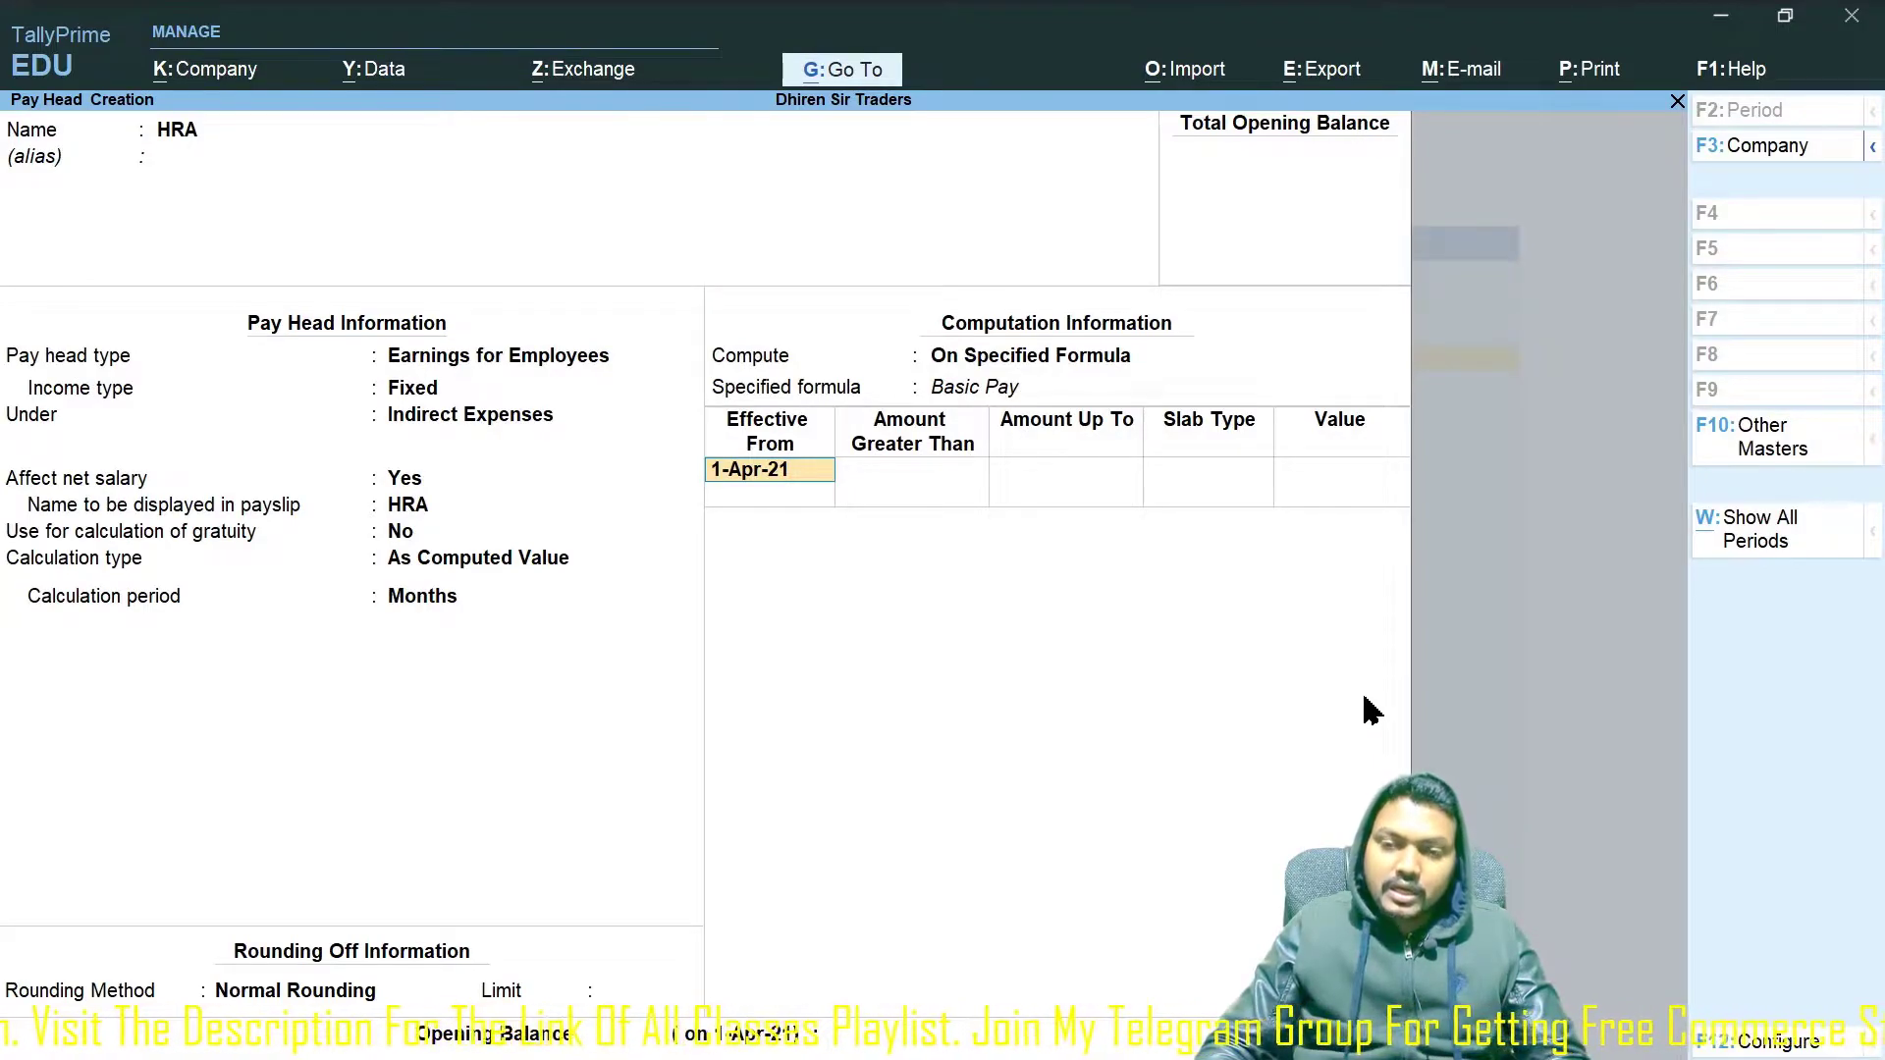
Accept the 1-Apr-21 effective date and set HRA's first slab up to 25,000 at 8%.
{"action": "key", "text": "Return"}
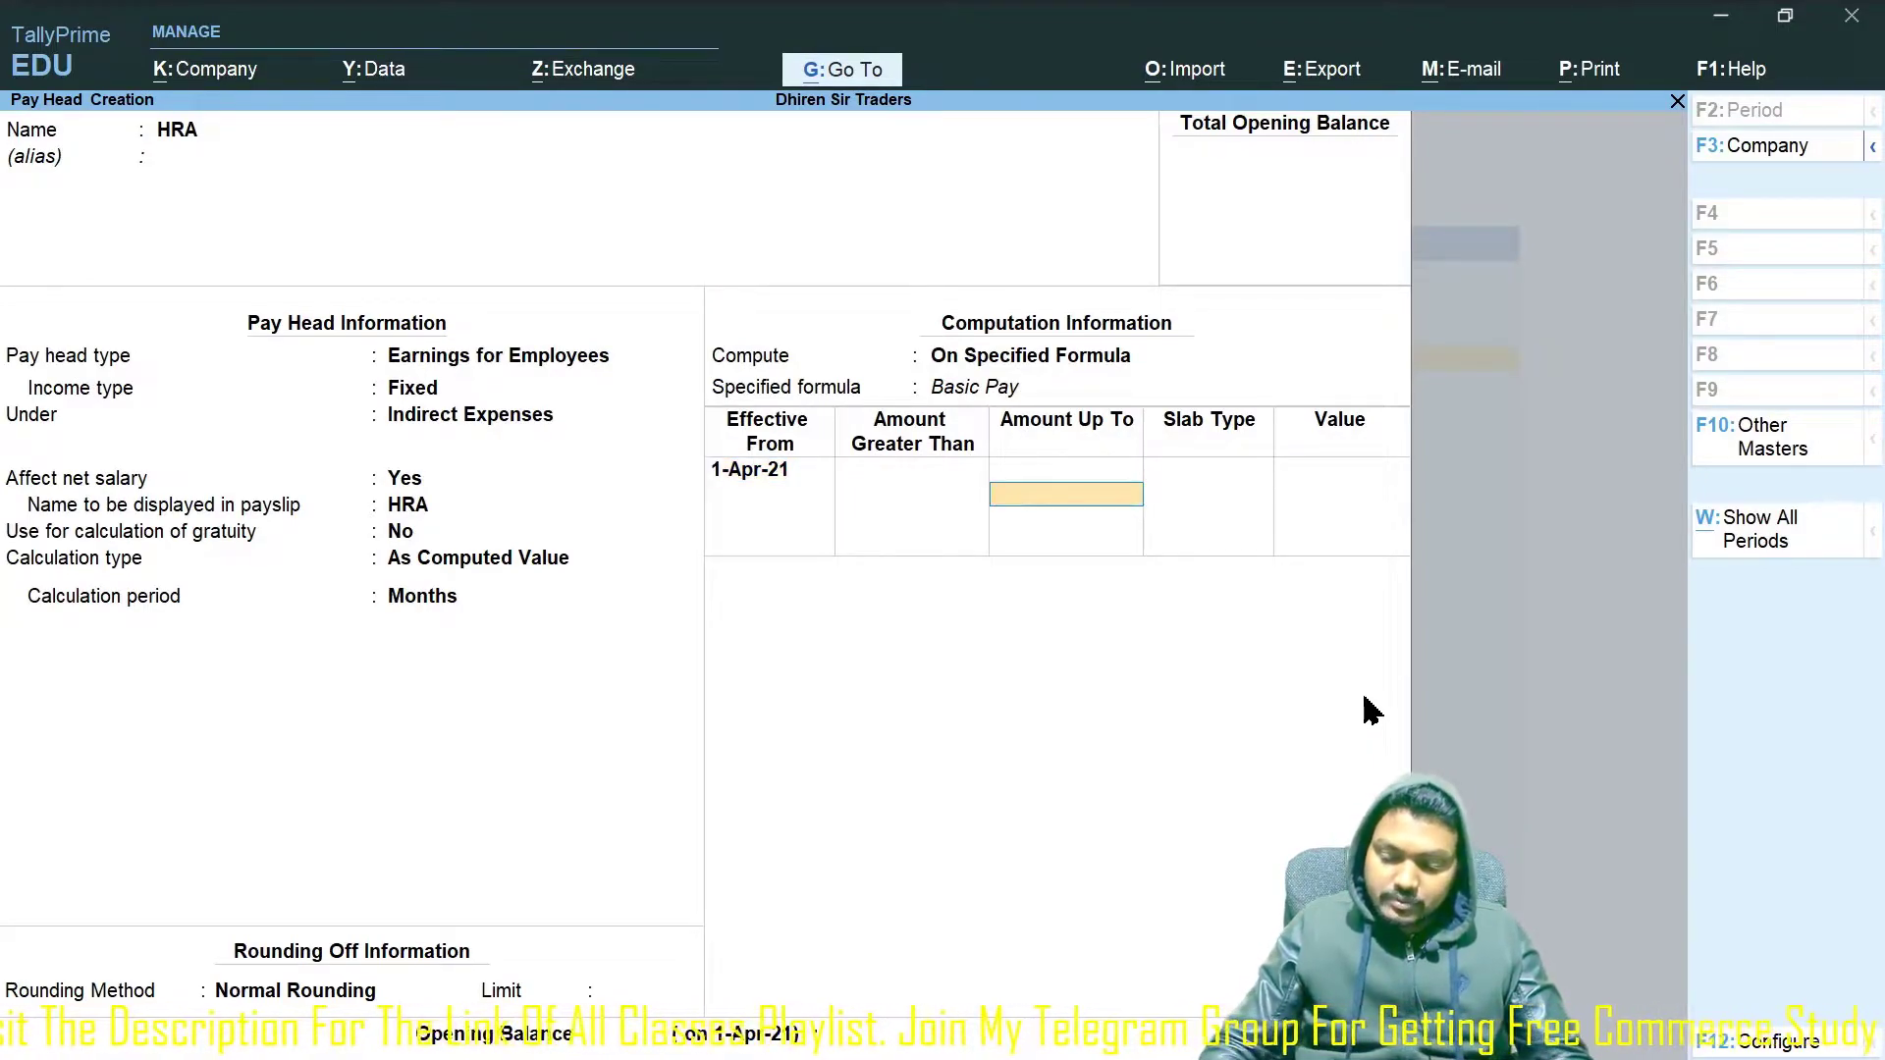
{"action": "type", "text": "25000"}
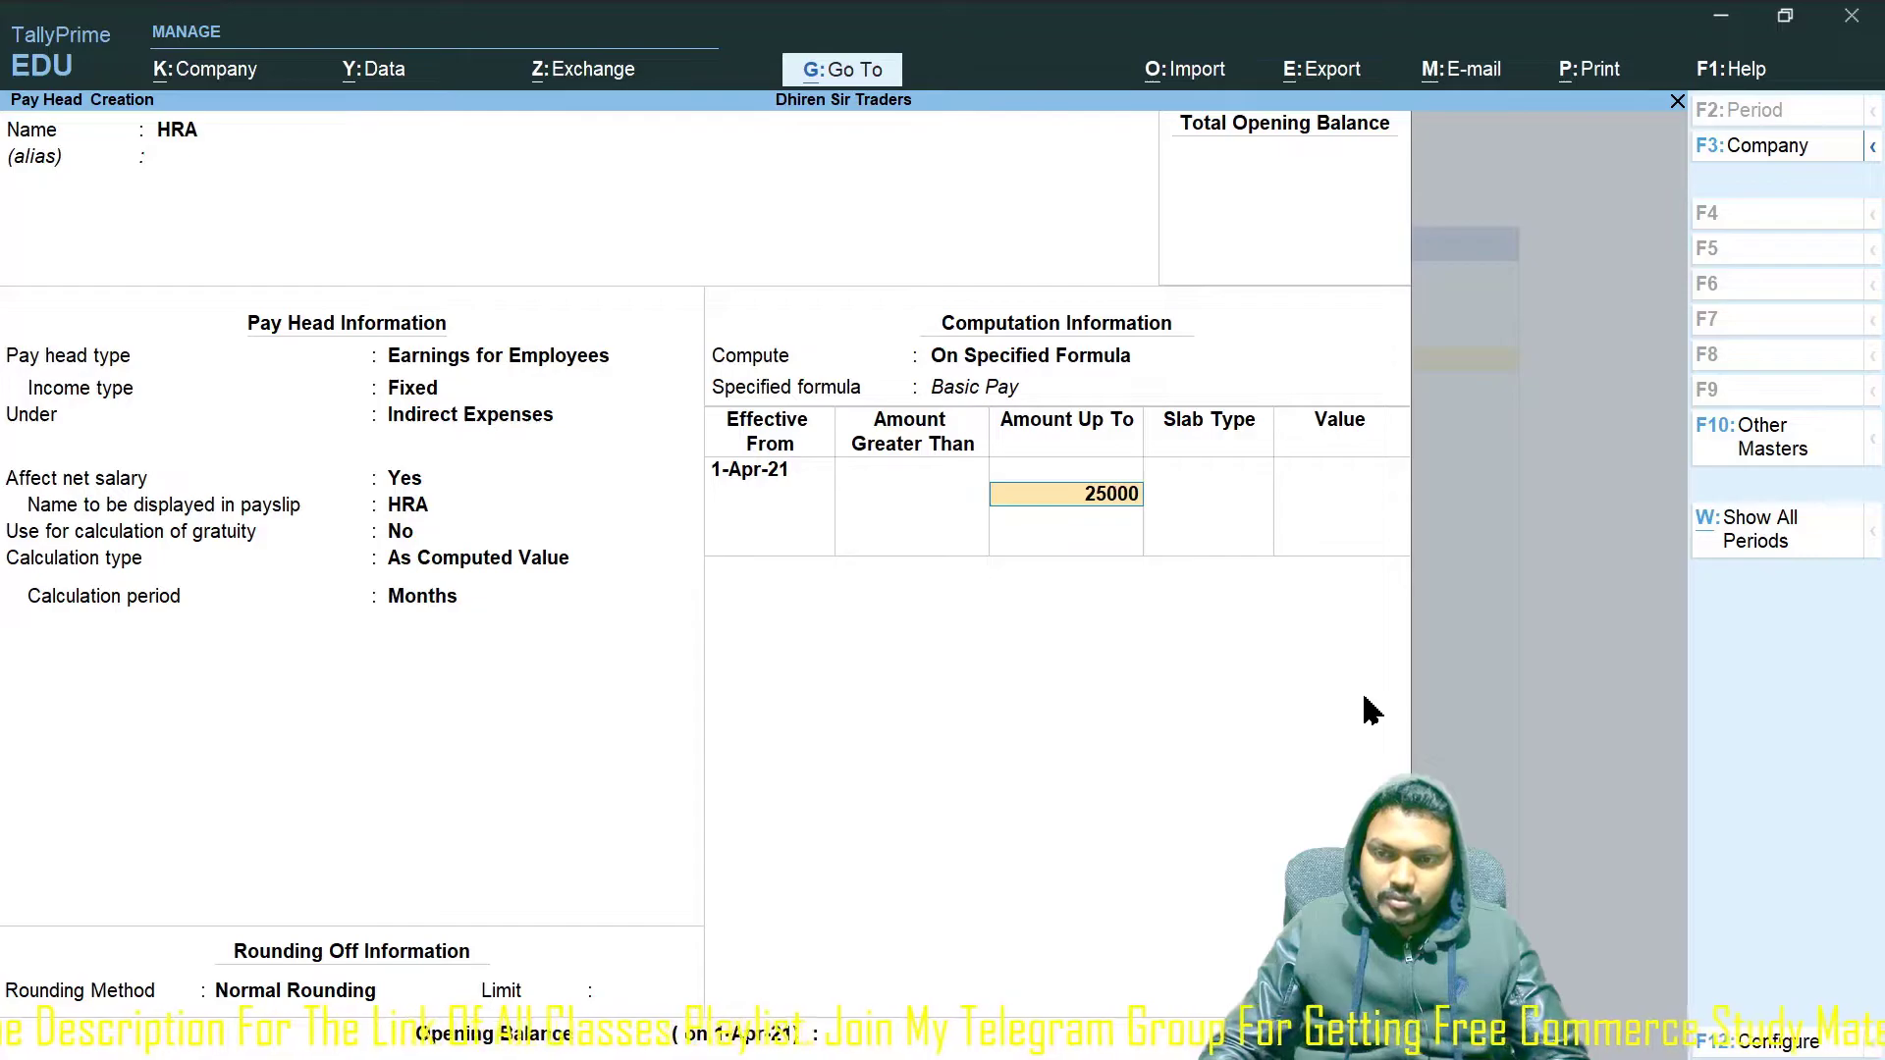
{"action": "key", "text": "Return"}
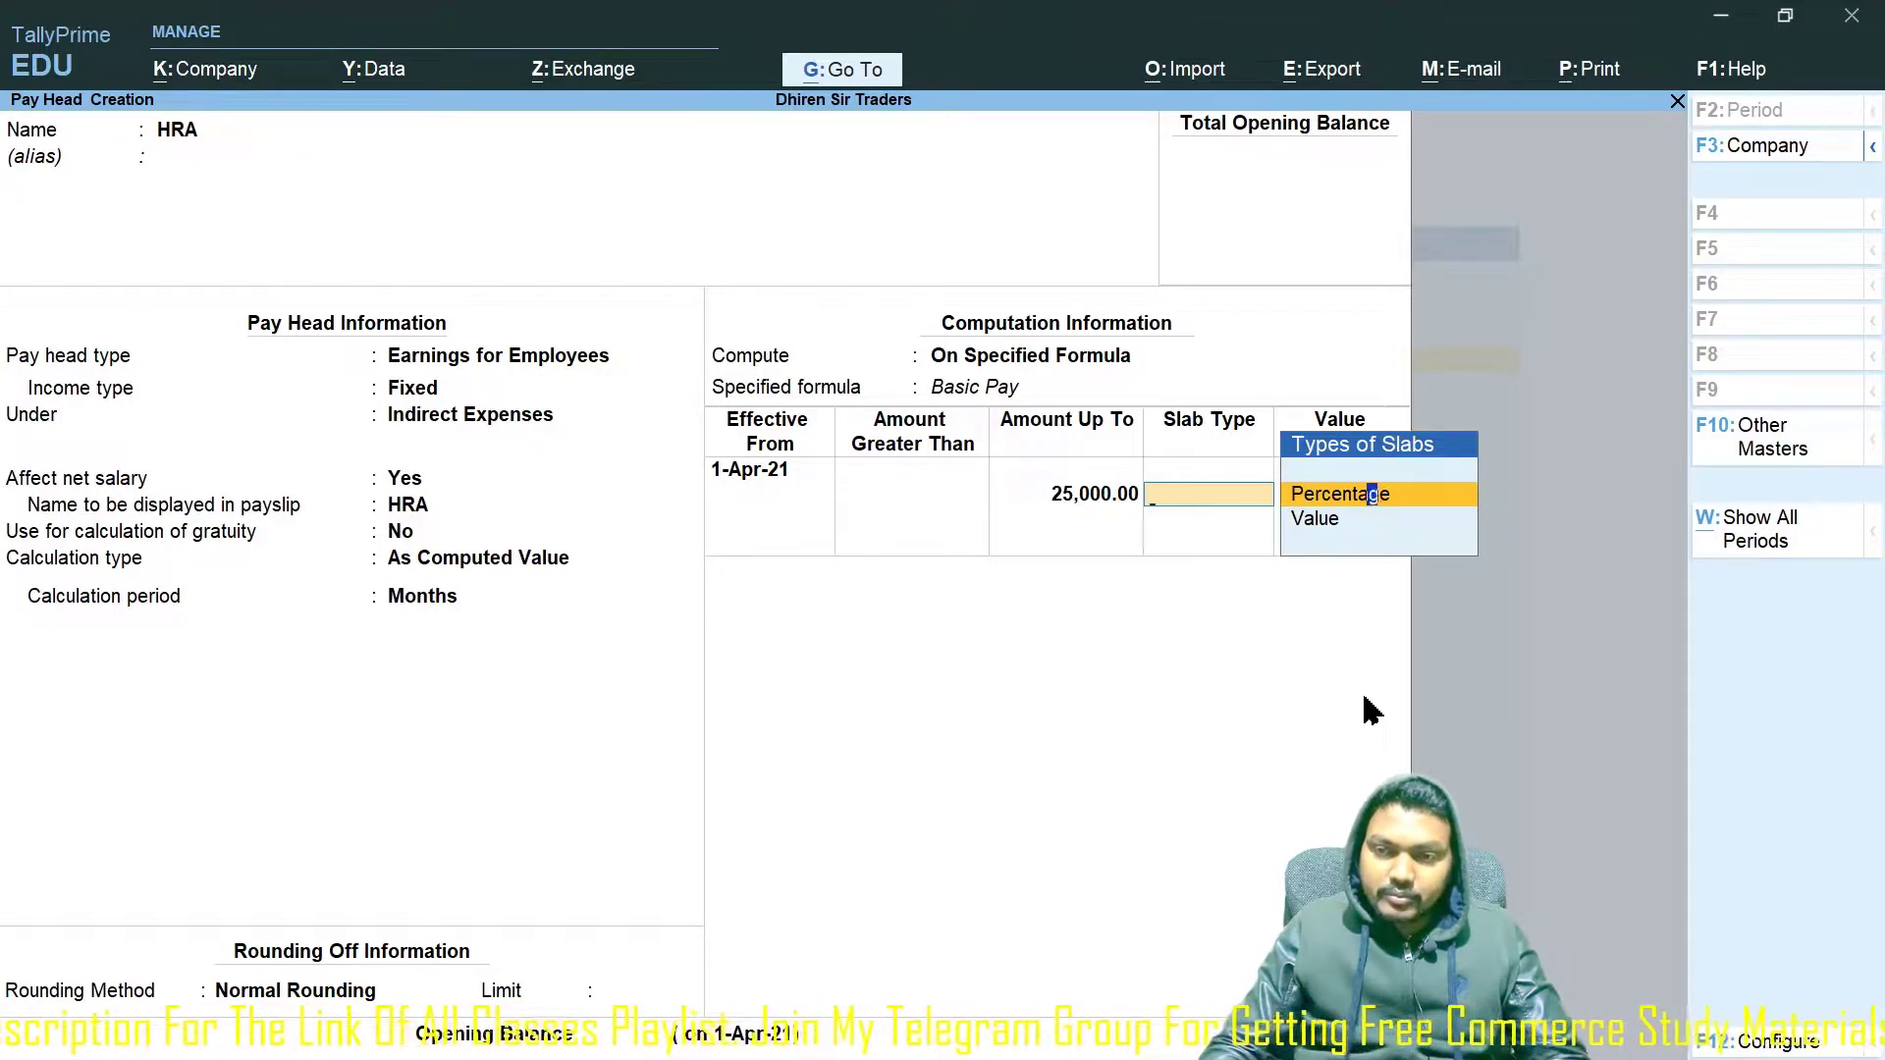
{"action": "key", "text": "Return"}
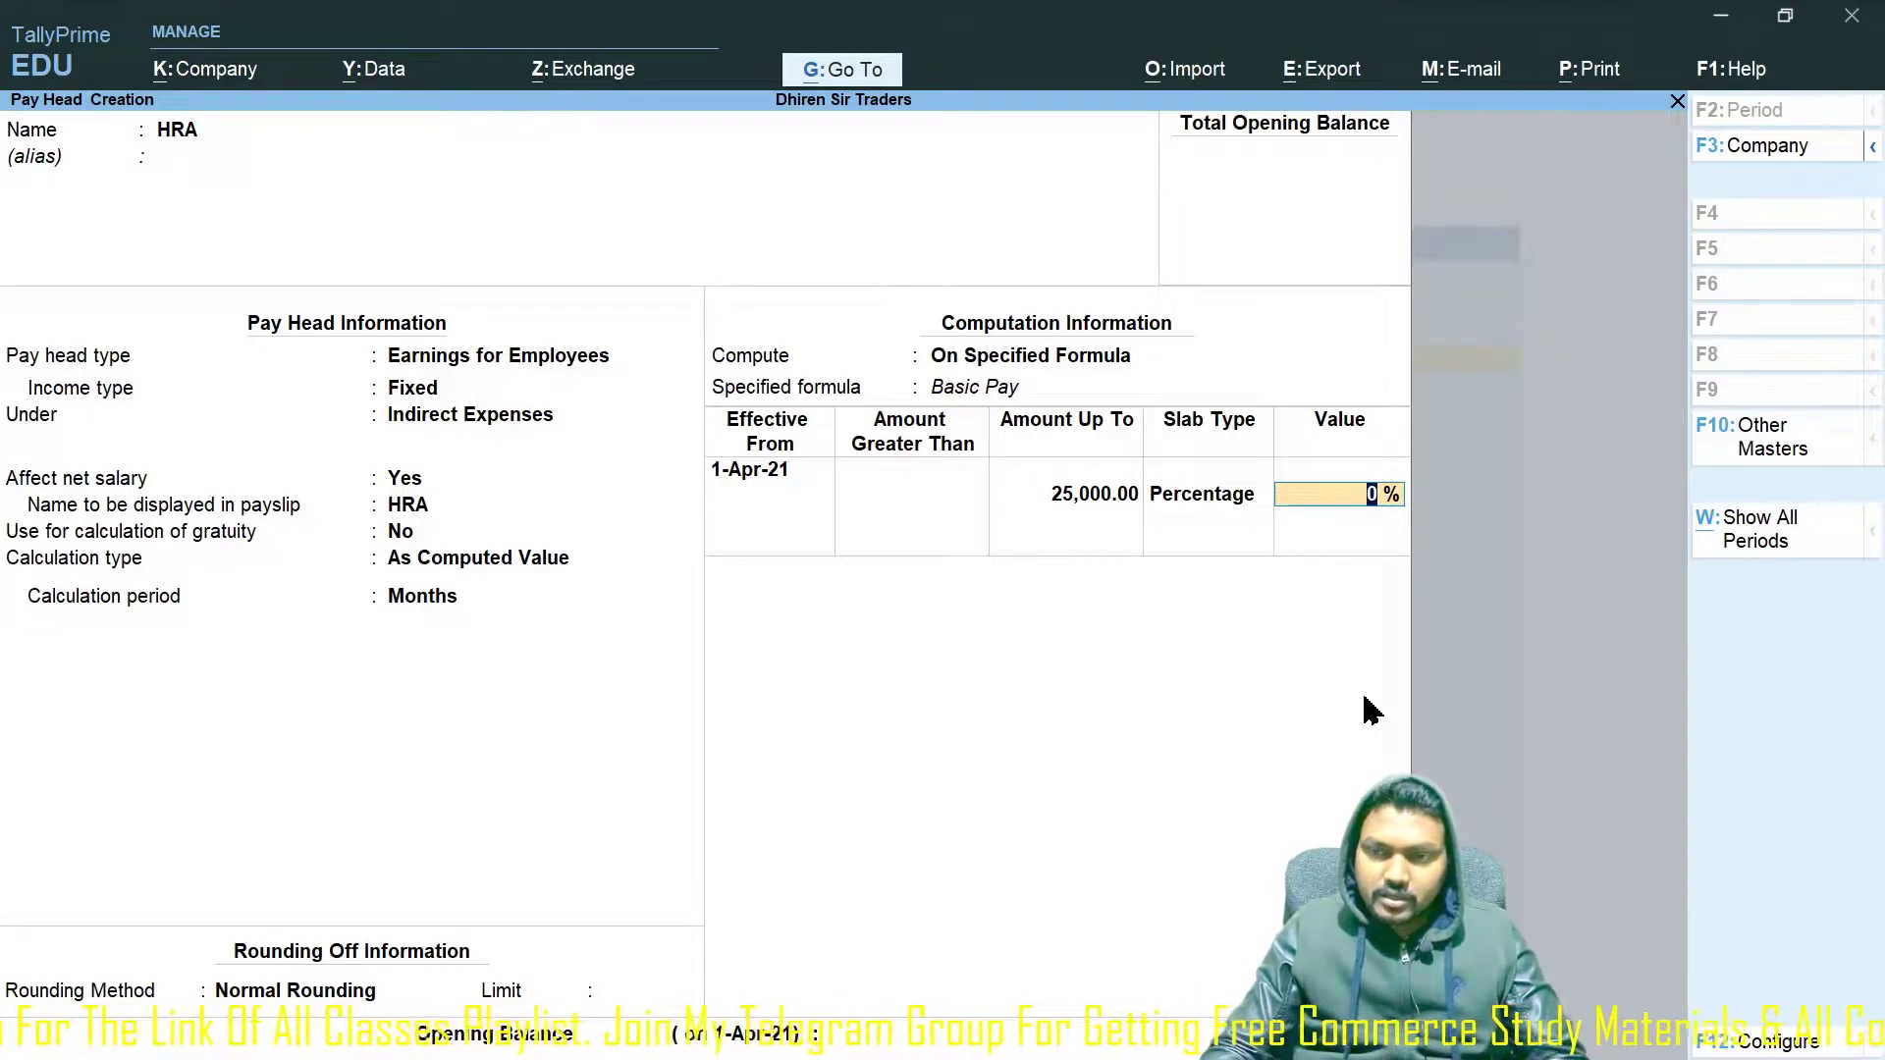
{"action": "type", "text": "8"}
{"action": "key", "text": "Return"}
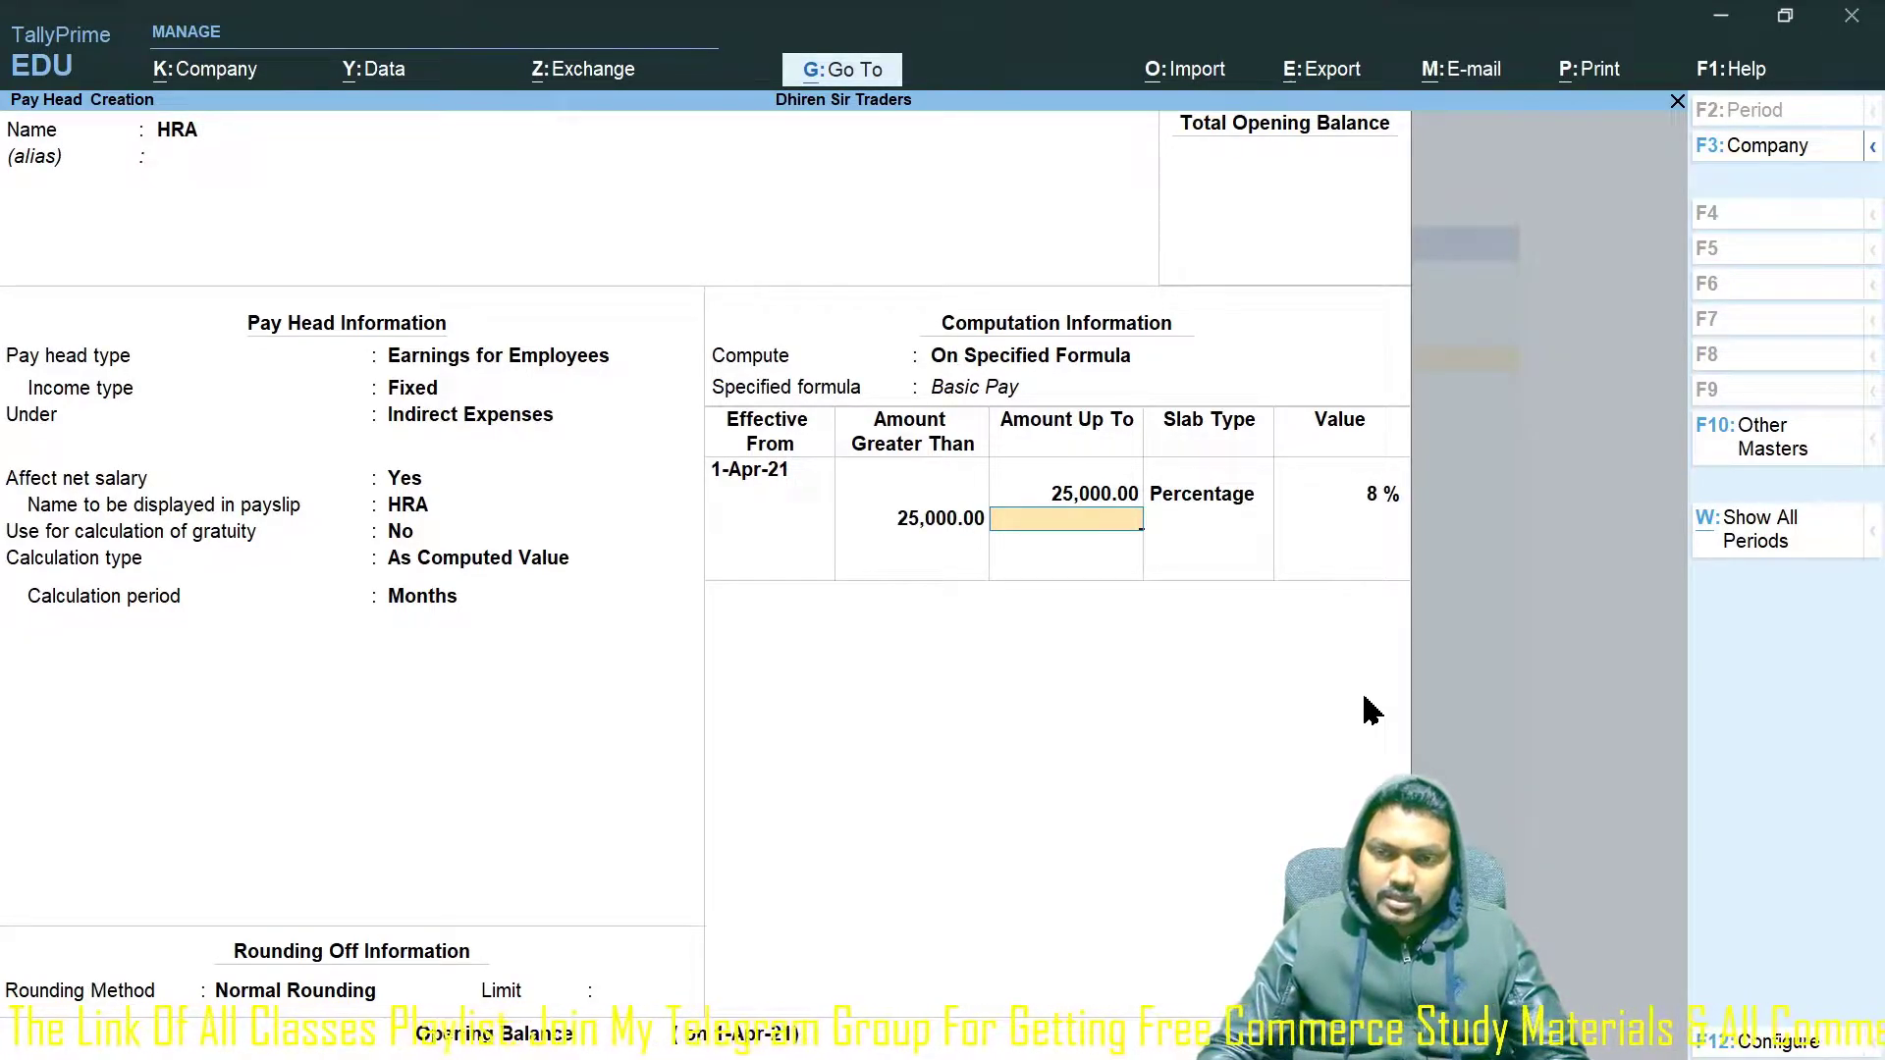
Add a 10% slab up to 50,000 and a 10% open-ended slab, then save HRA.
{"action": "type", "text": "50000"}
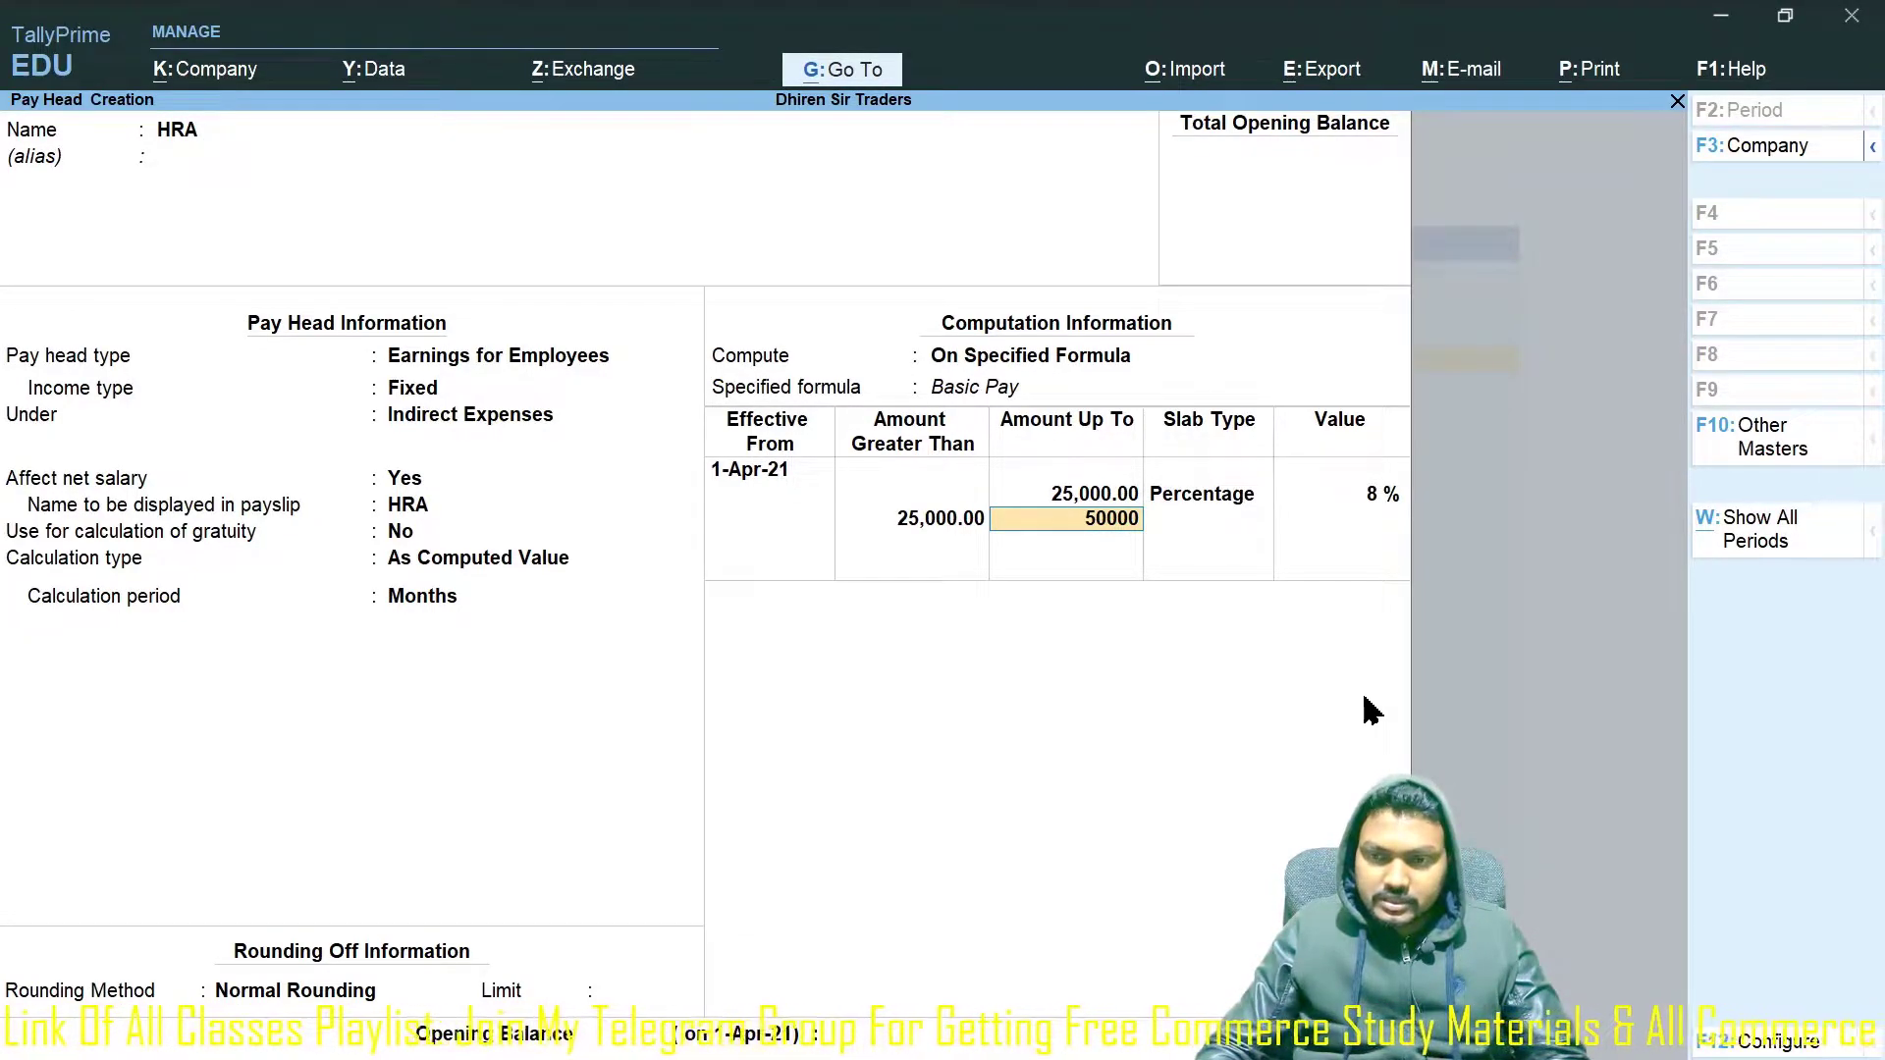
{"action": "key", "text": "Return"}
{"action": "key", "text": "Return"}
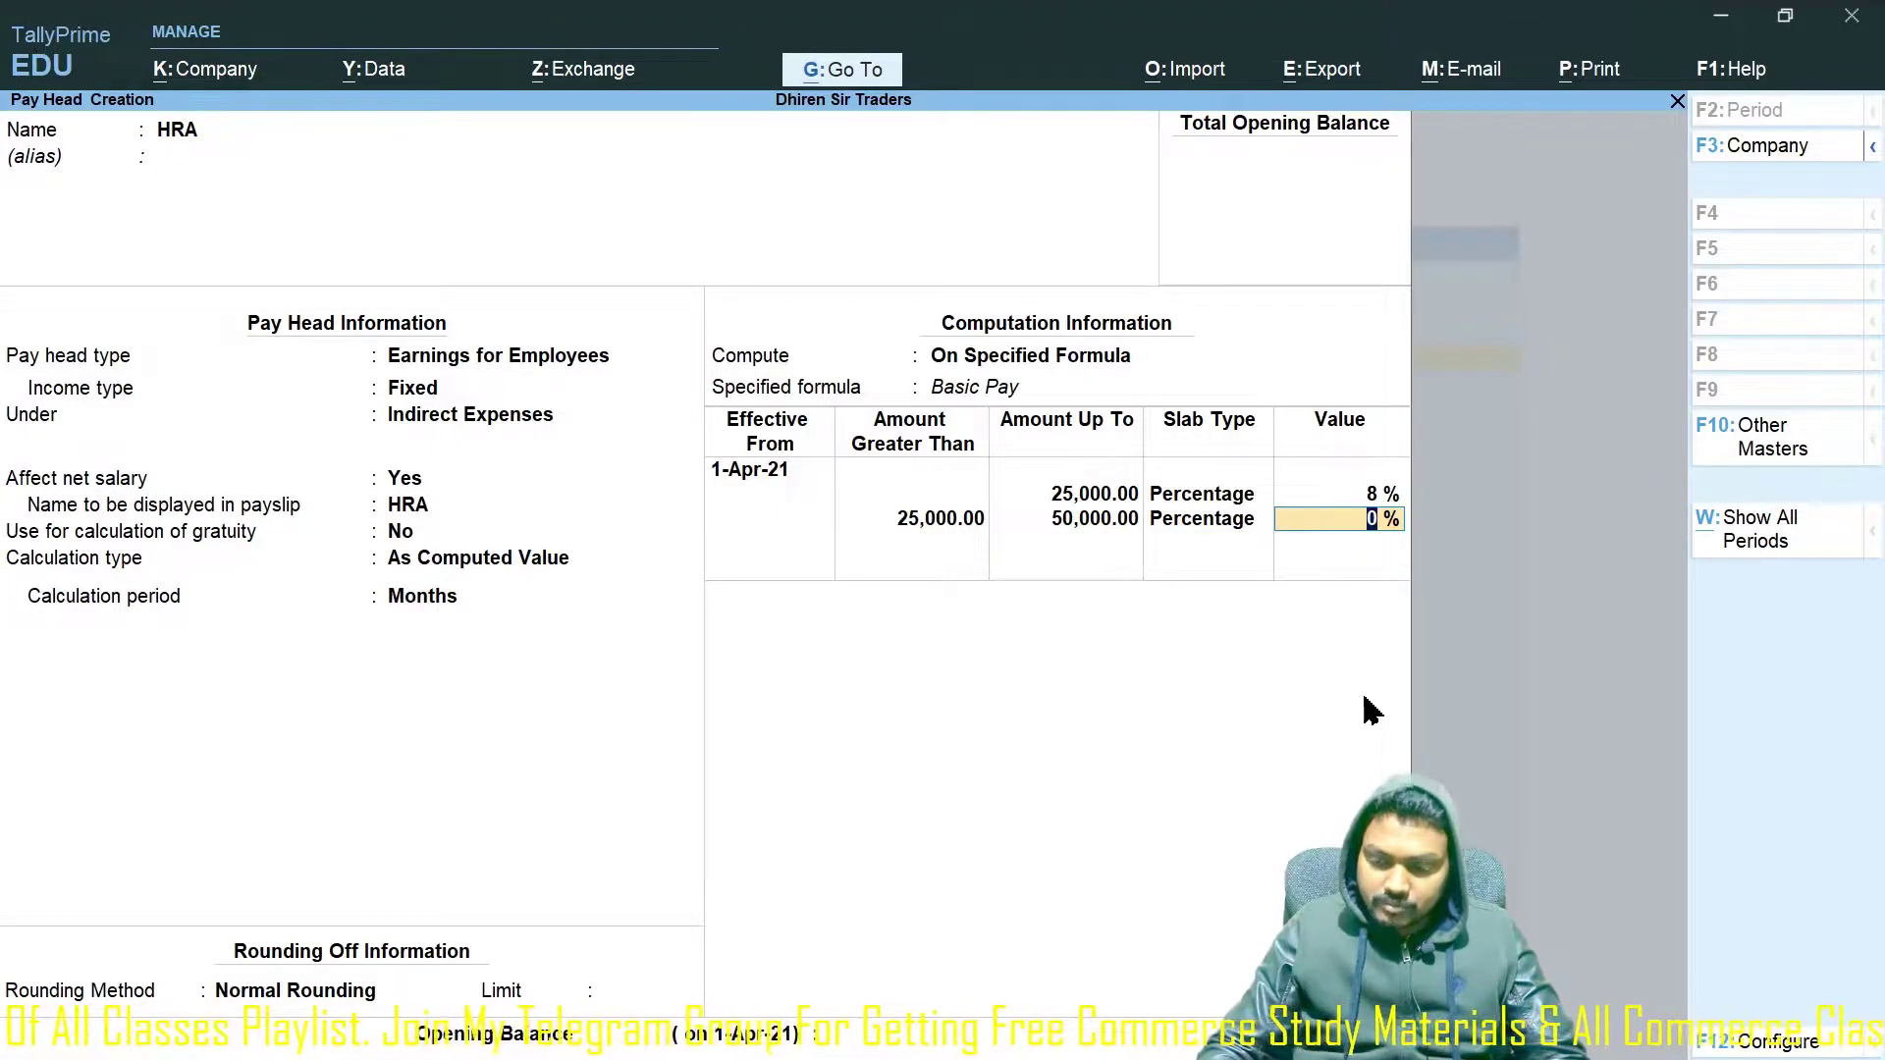
{"action": "type", "text": "10"}
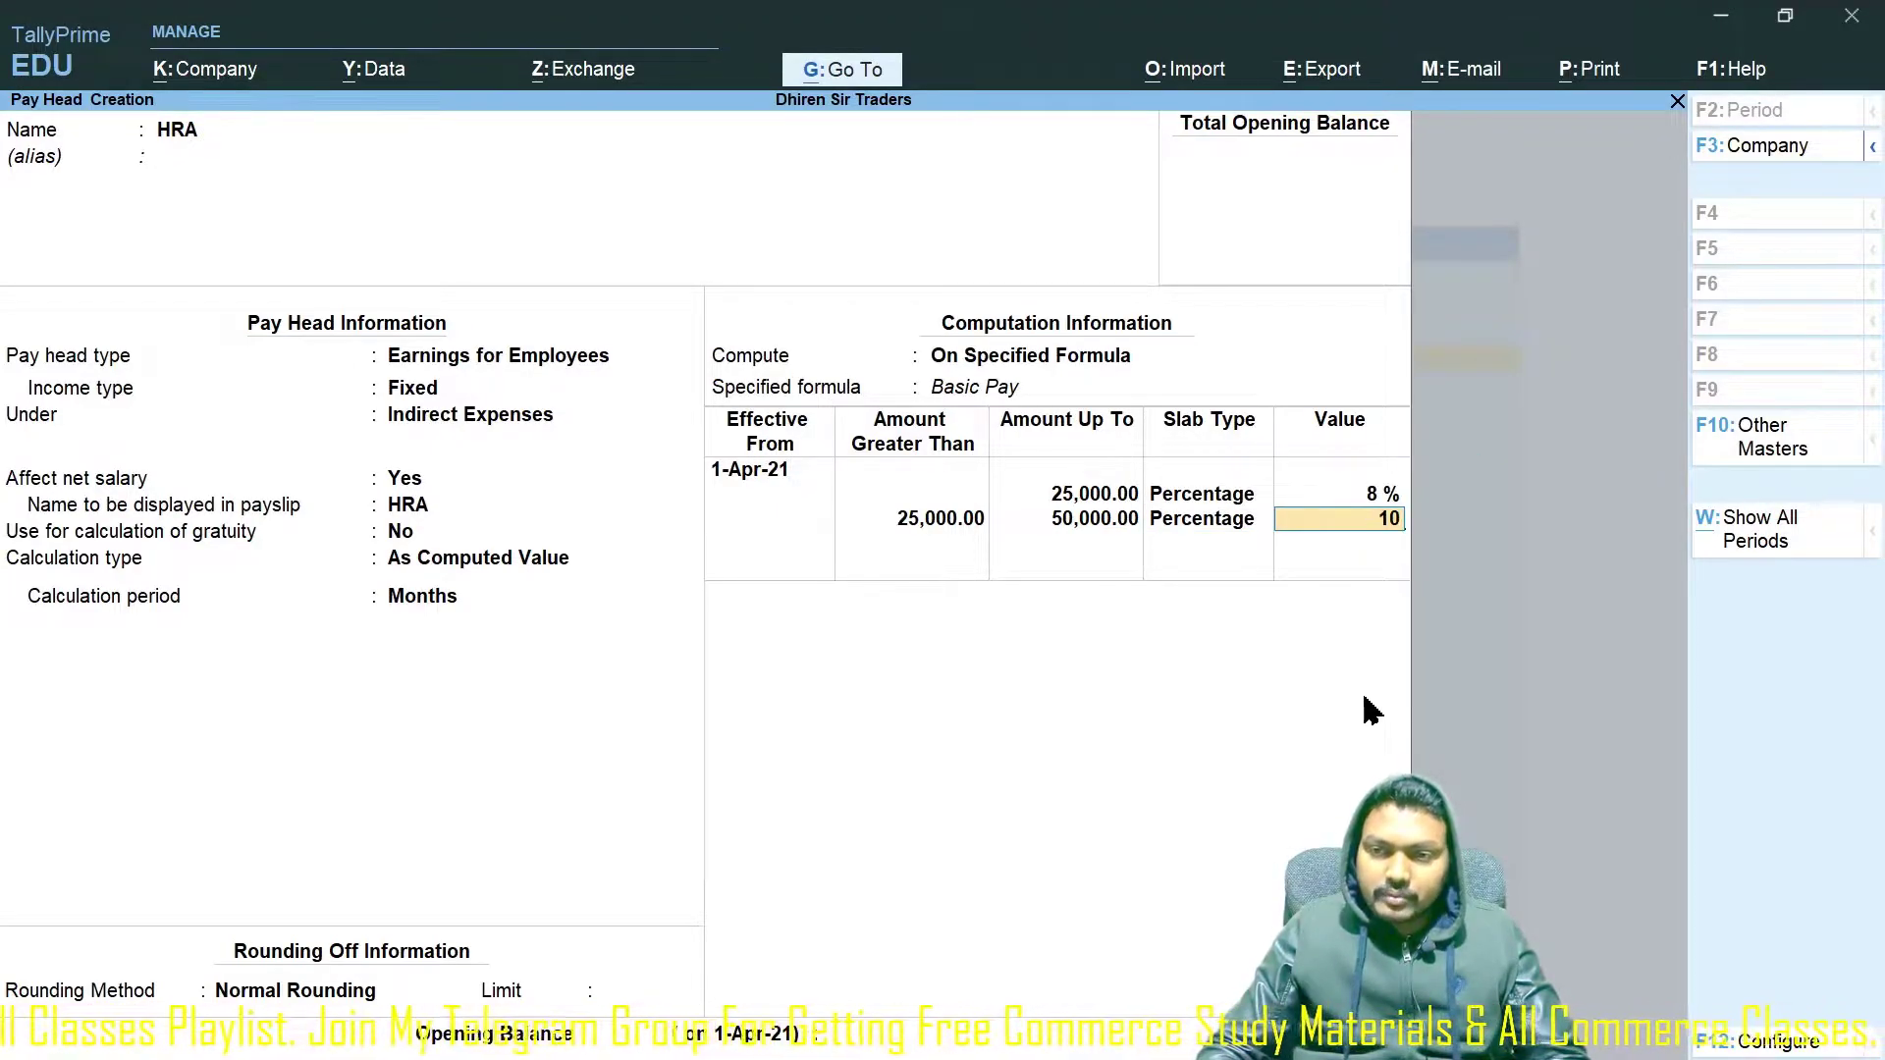
{"action": "key", "text": "Return"}
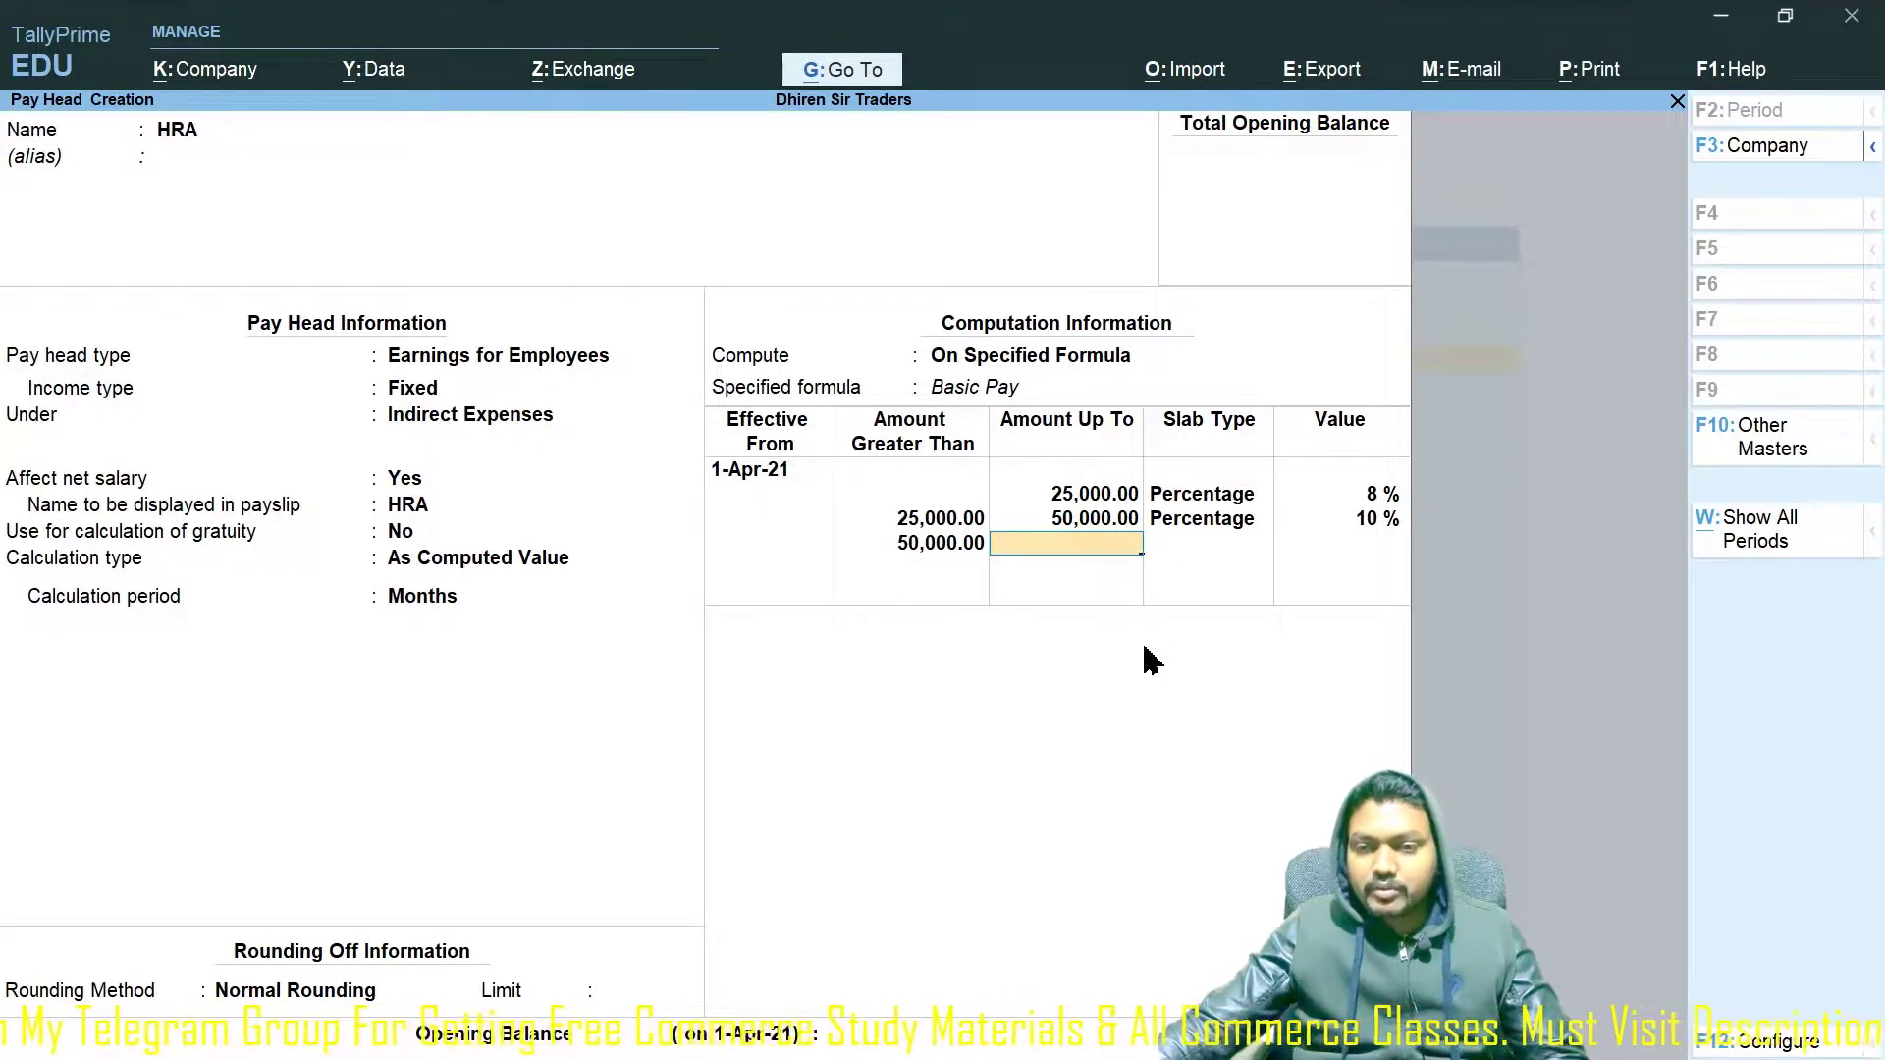
{"action": "key", "text": "Return"}
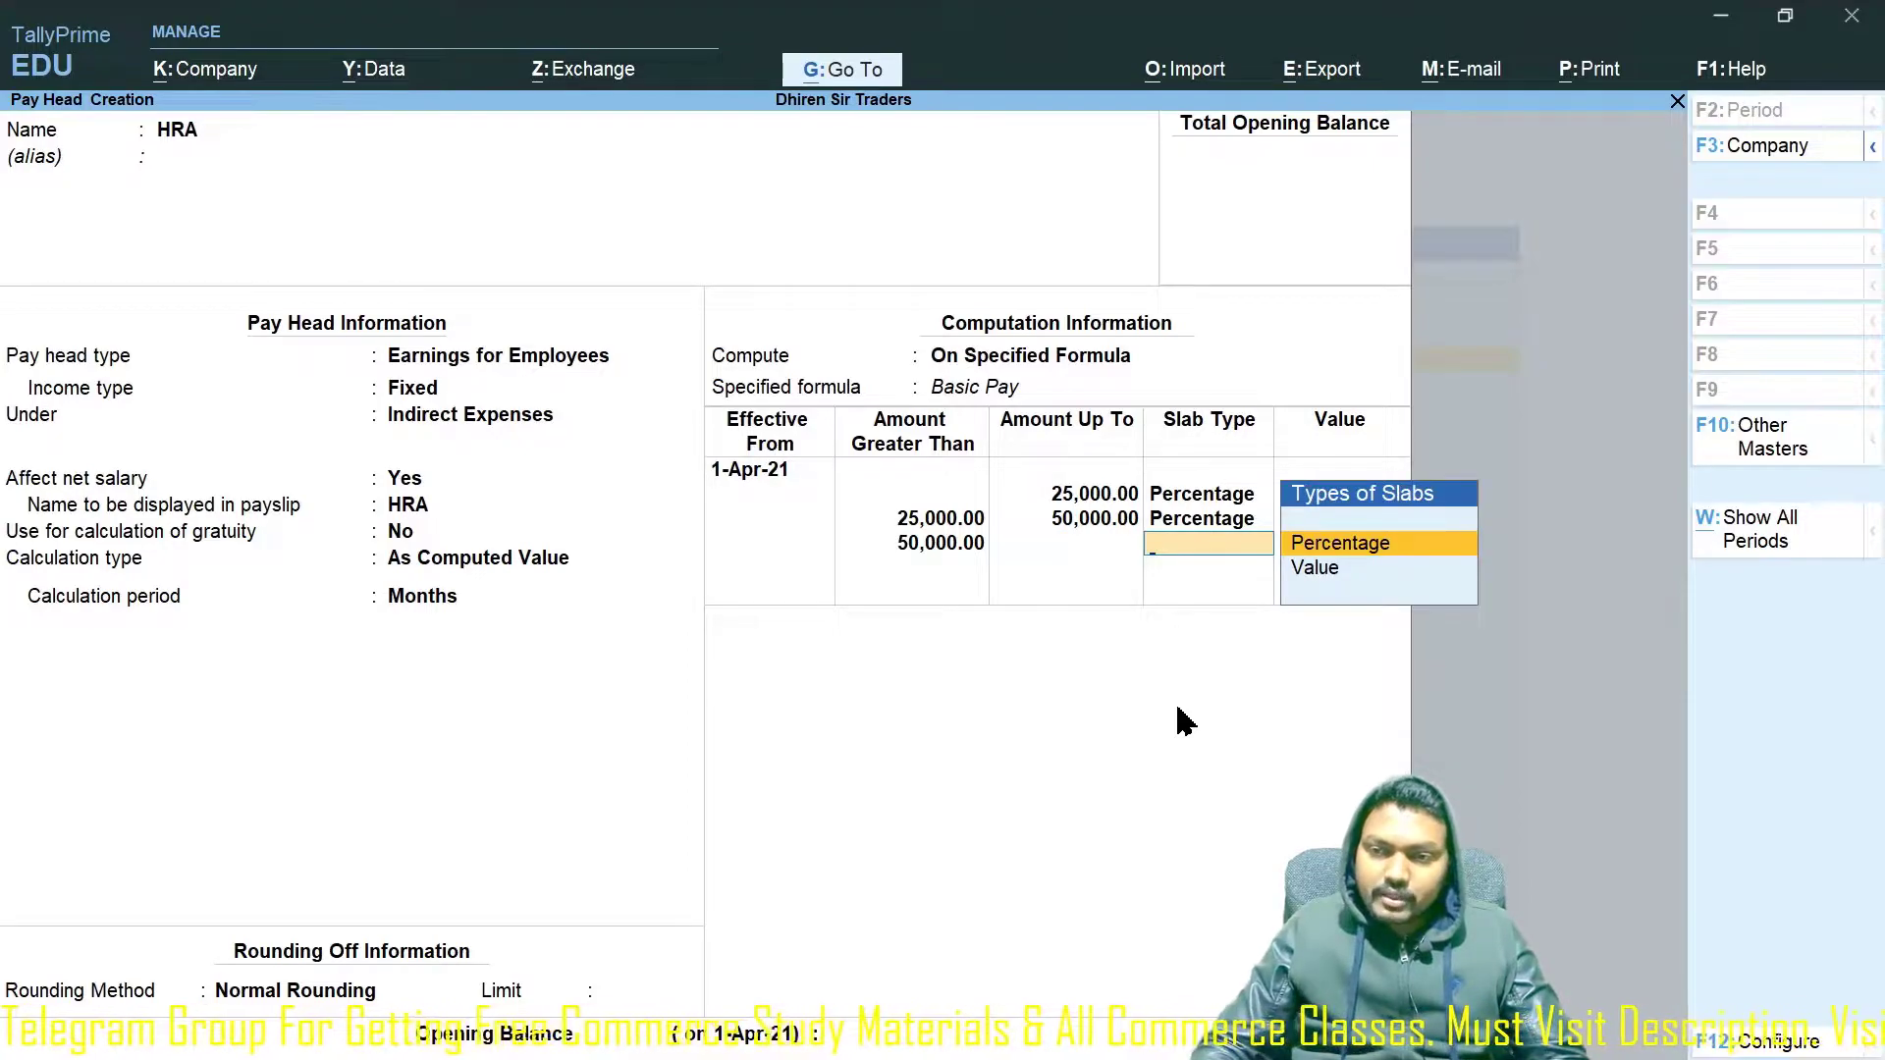
{"action": "key", "text": "Return"}
{"action": "type", "text": "10"}
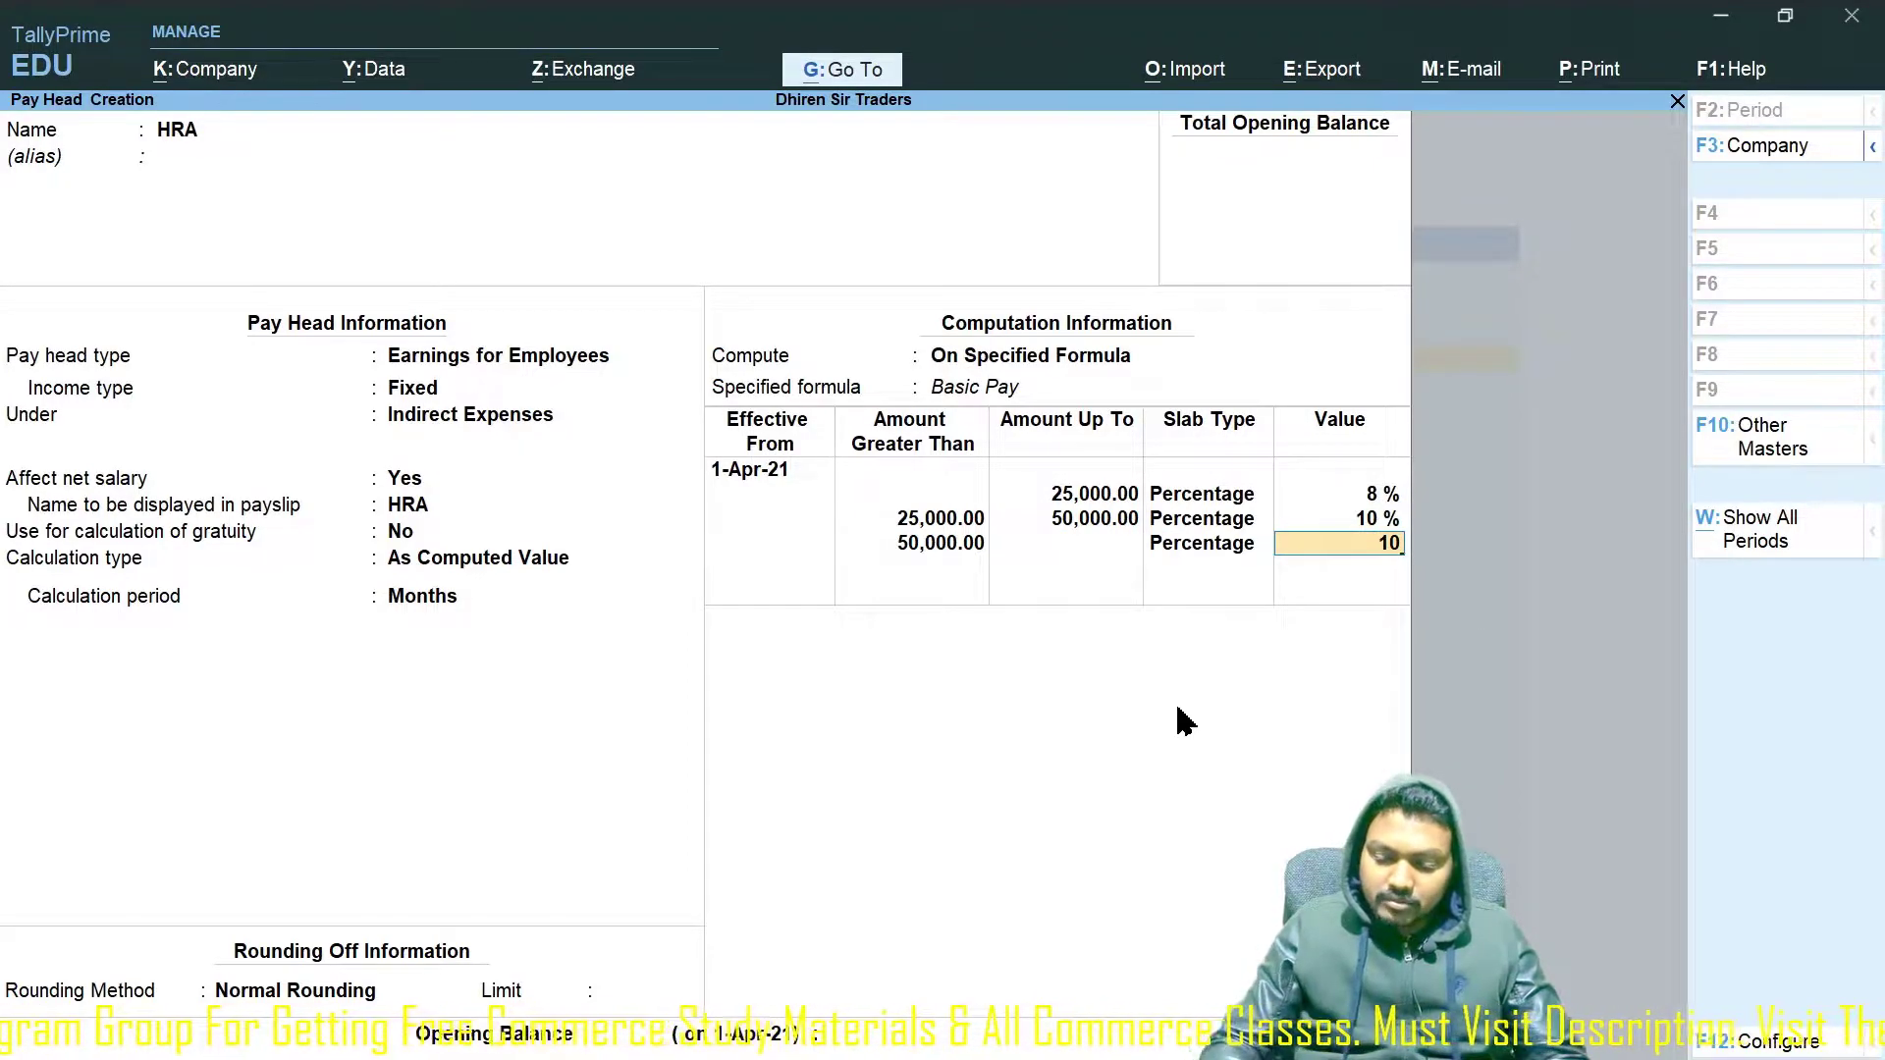
{"action": "key", "text": "Return"}
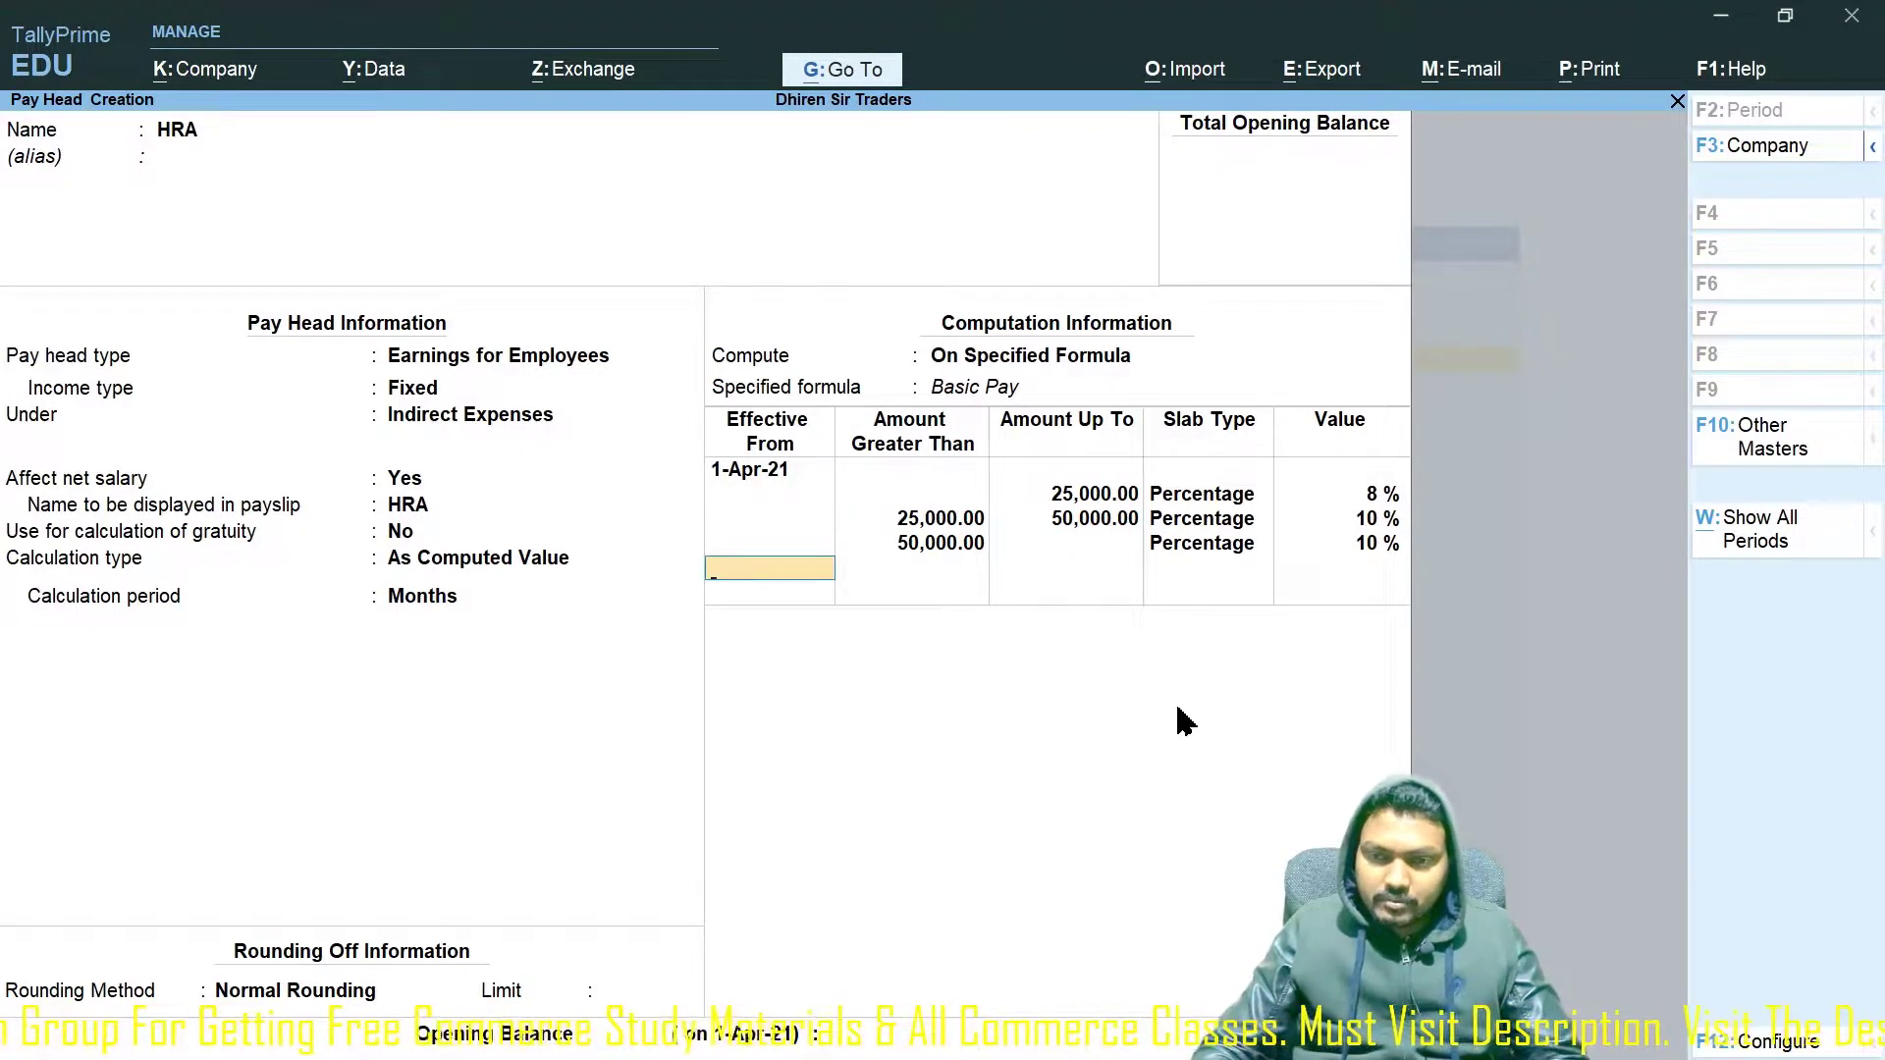
{"action": "key", "text": "Return"}
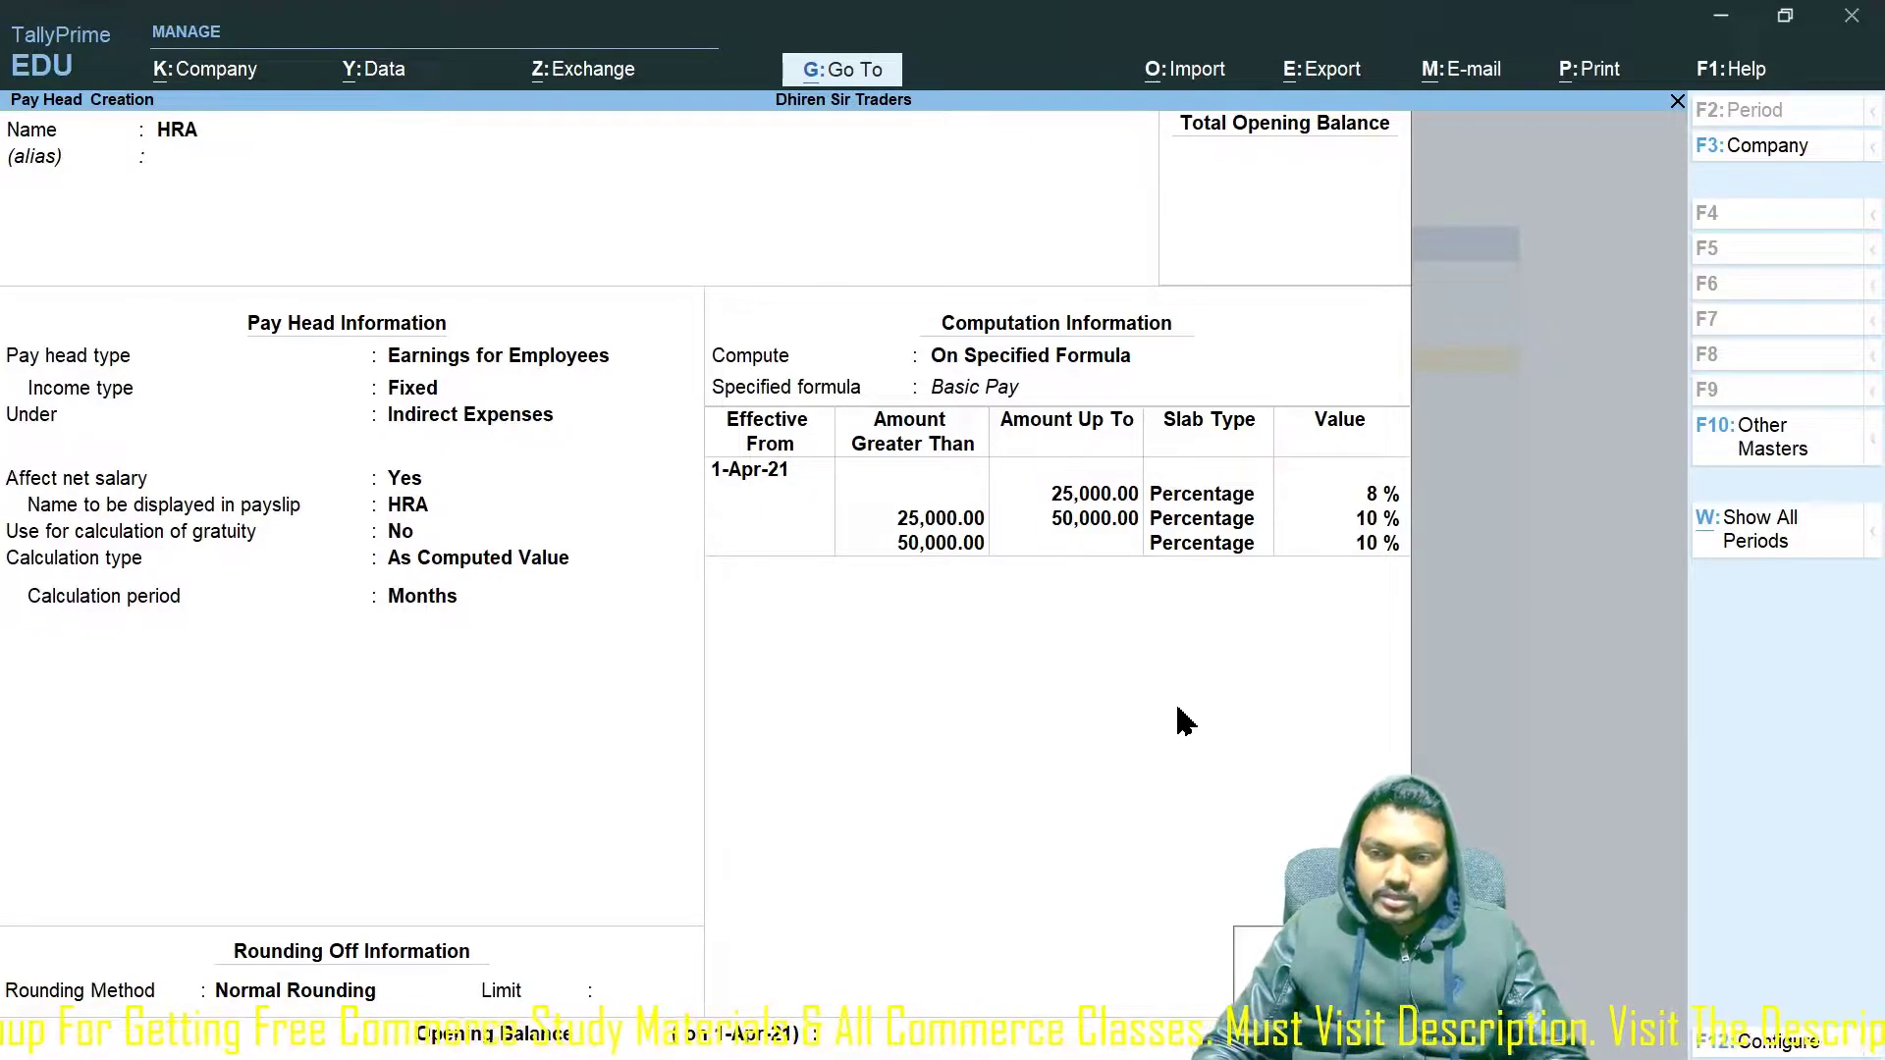
{"action": "key", "text": "Return"}
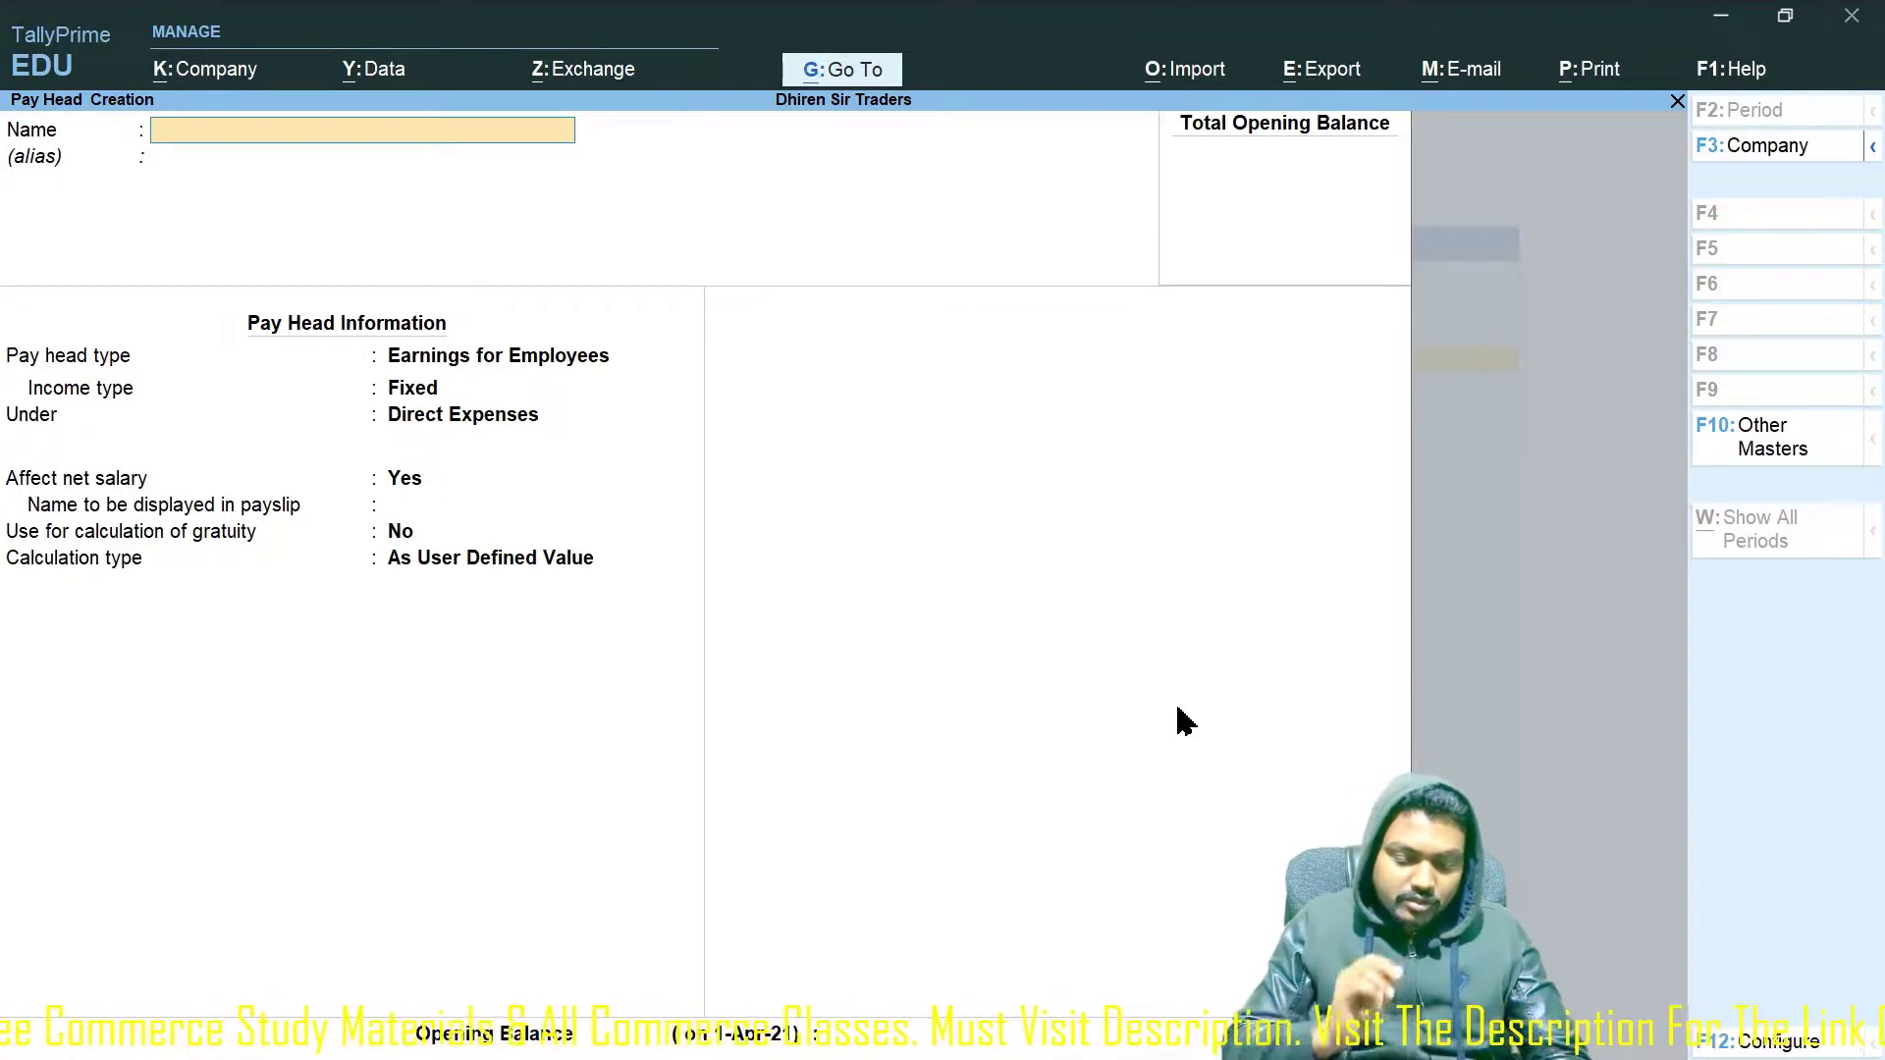
Create a TA pay head as Earnings for Employees under Indirect Expenses, payslip name TA.
{"action": "type", "text": "TA"}
{"action": "key", "text": "Return"}
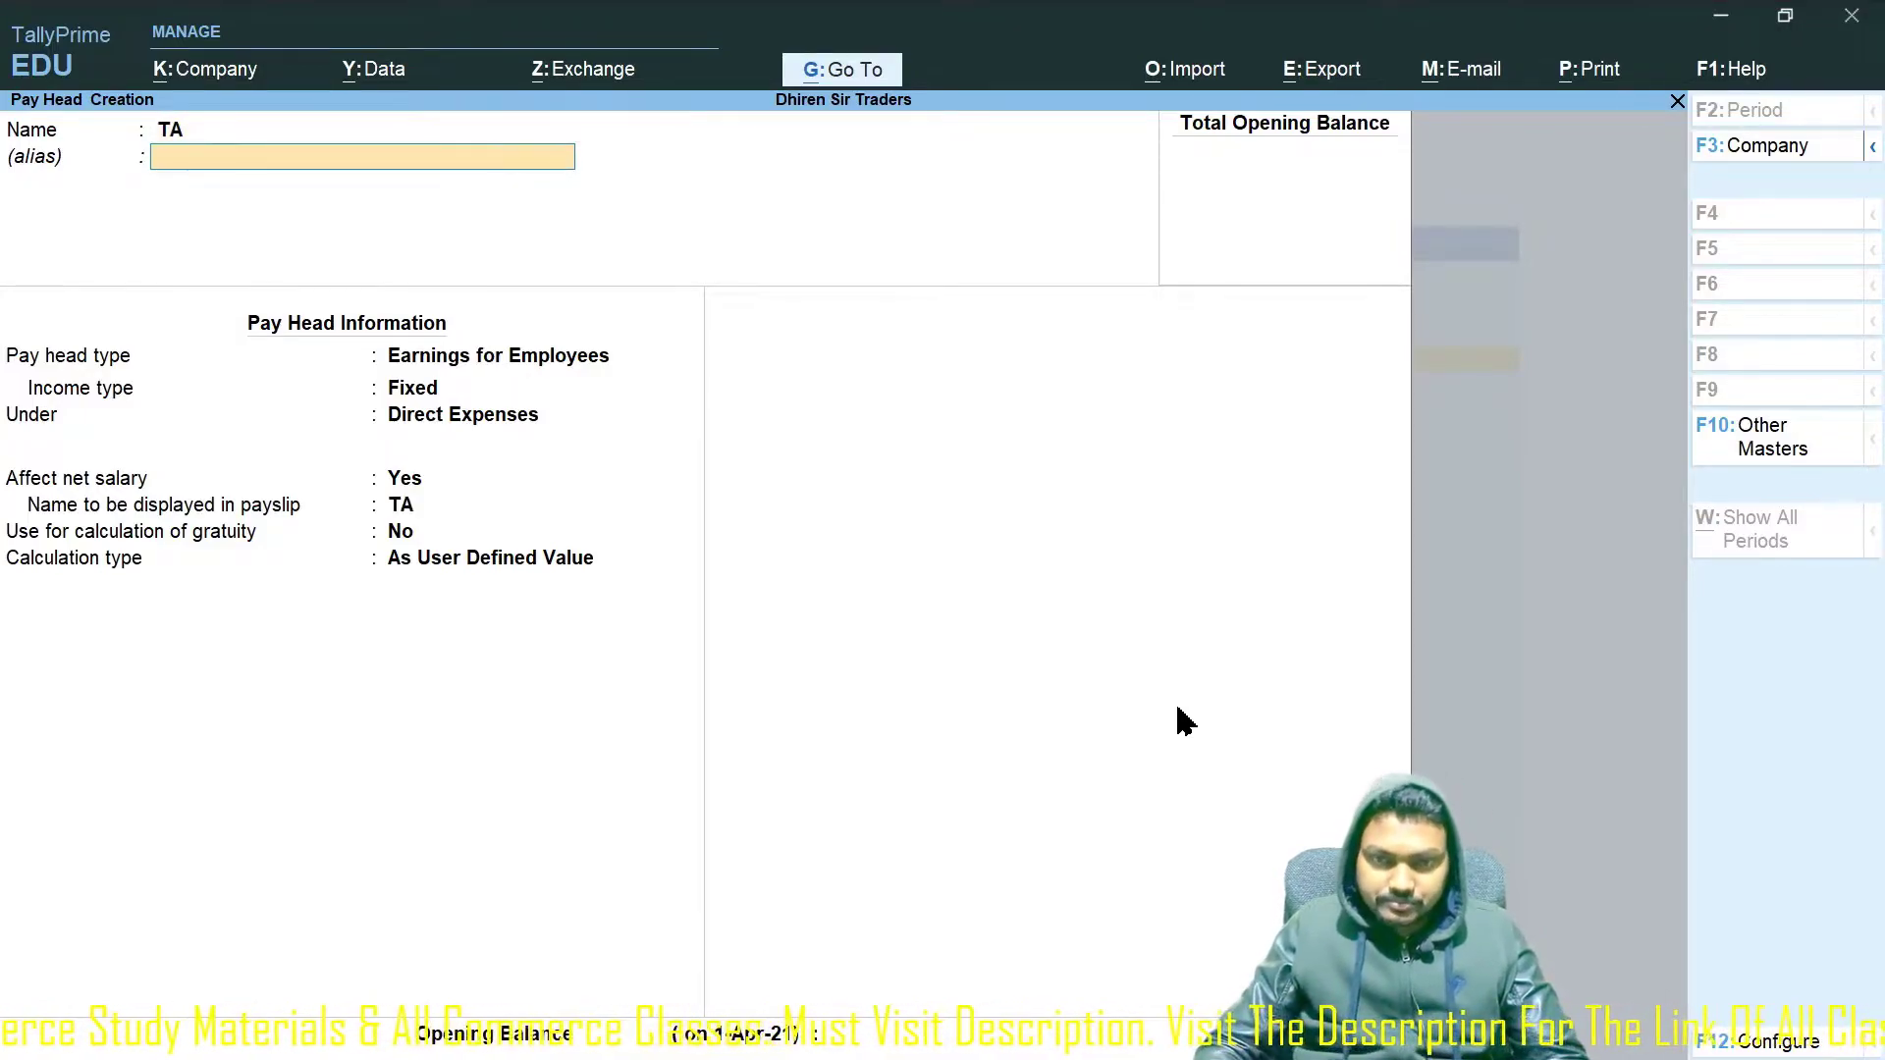
{"action": "key", "text": "Return"}
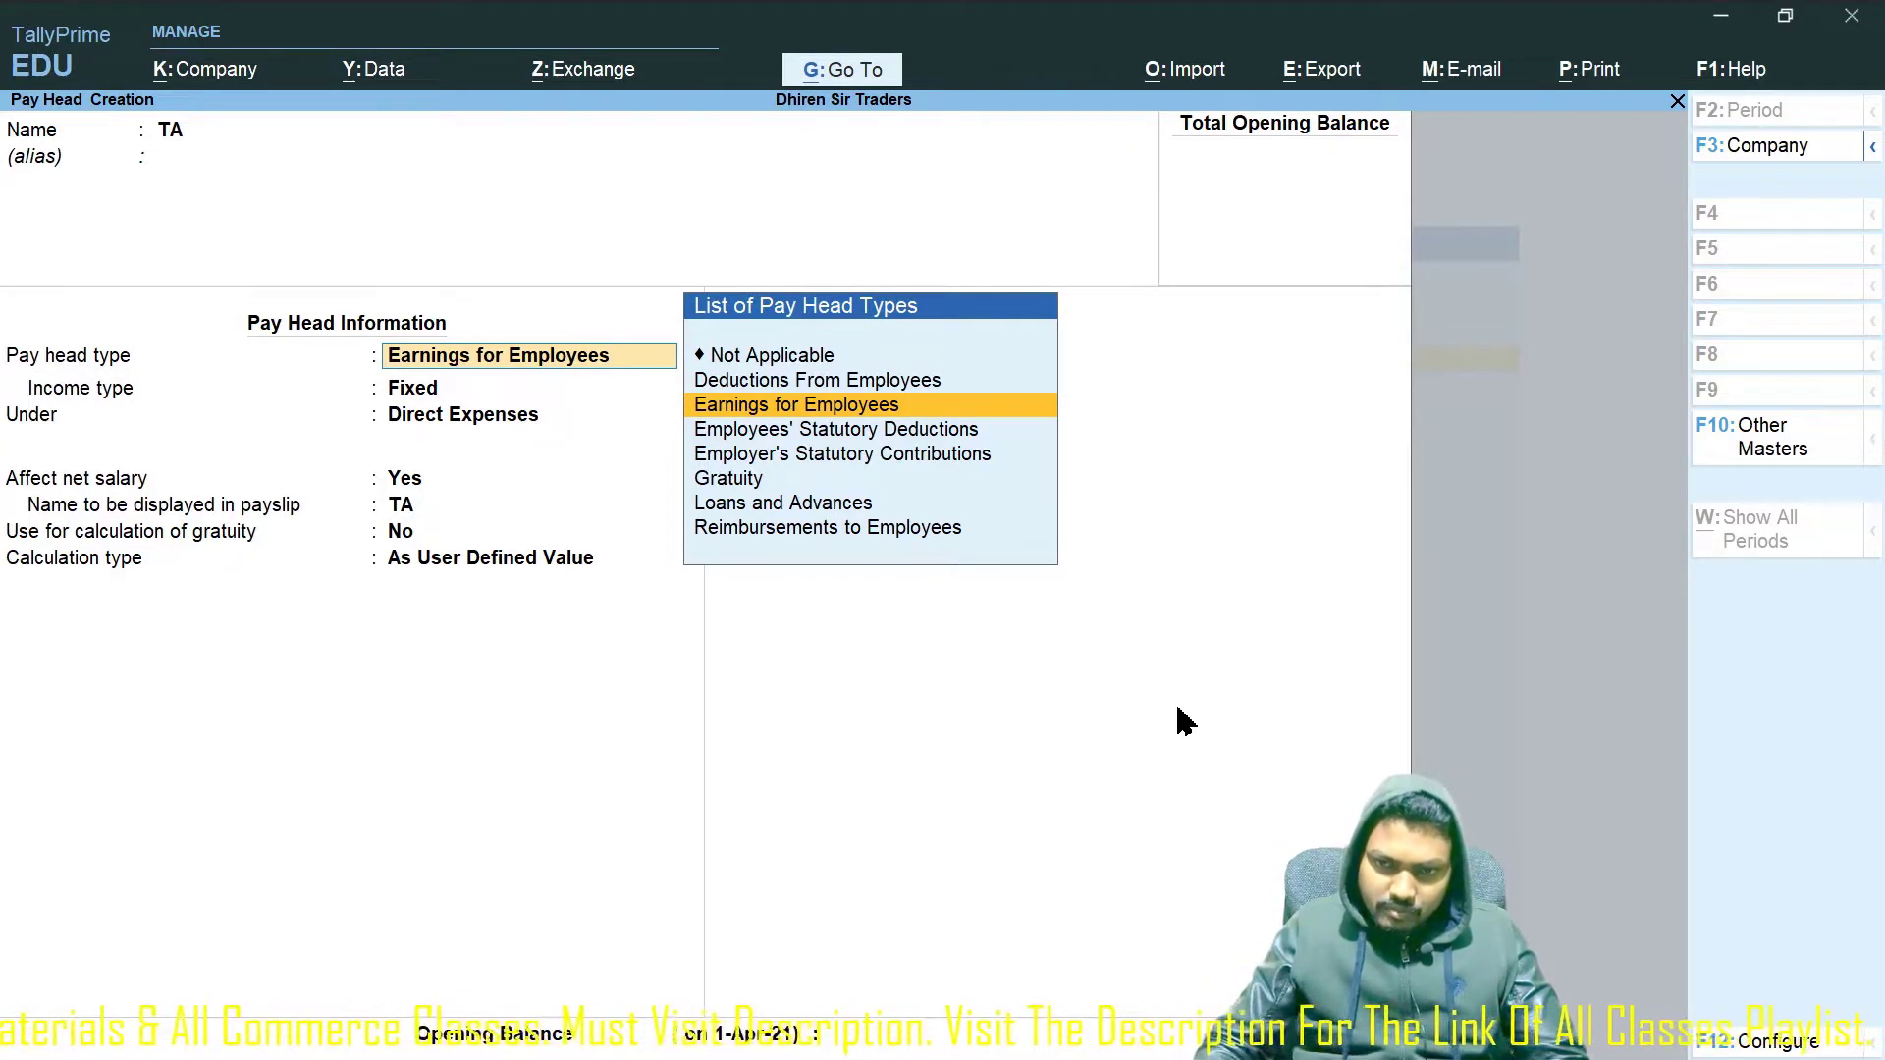
{"action": "key", "text": "Return"}
{"action": "key", "text": "Return"}
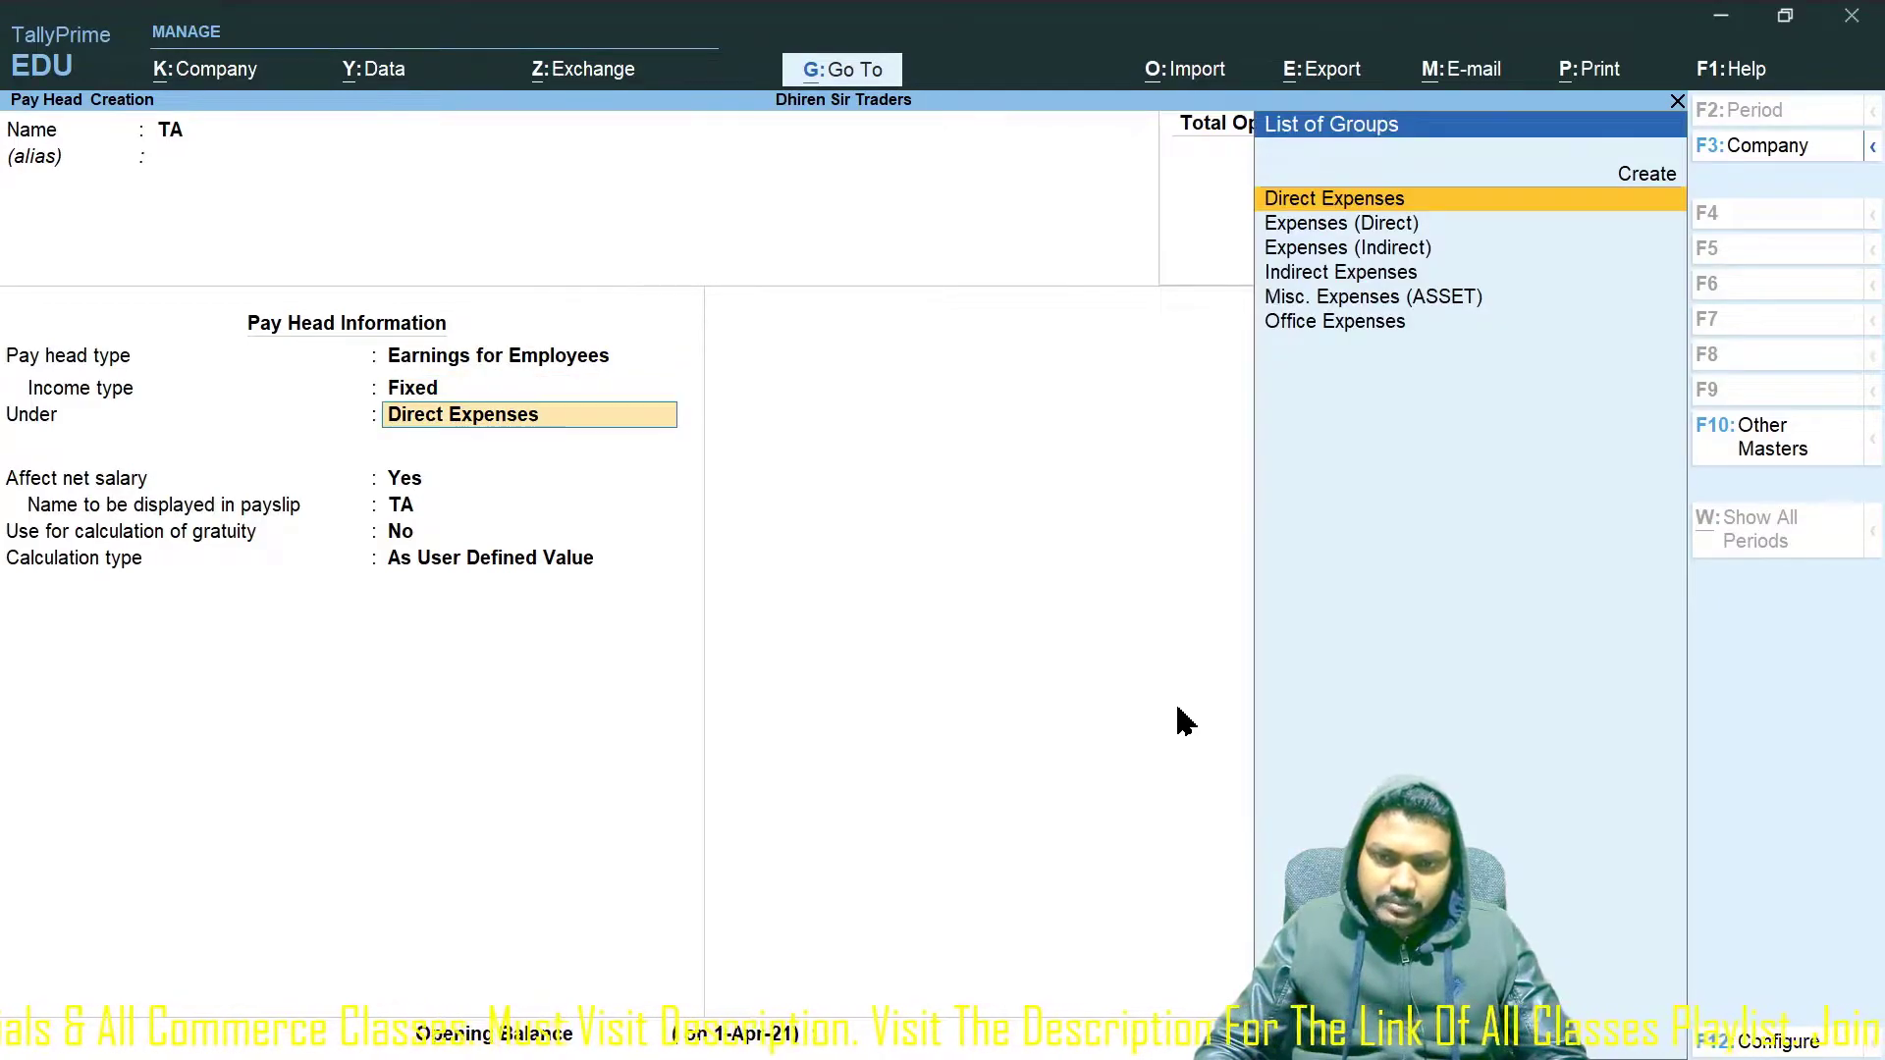
{"action": "type", "text": "Indire"}
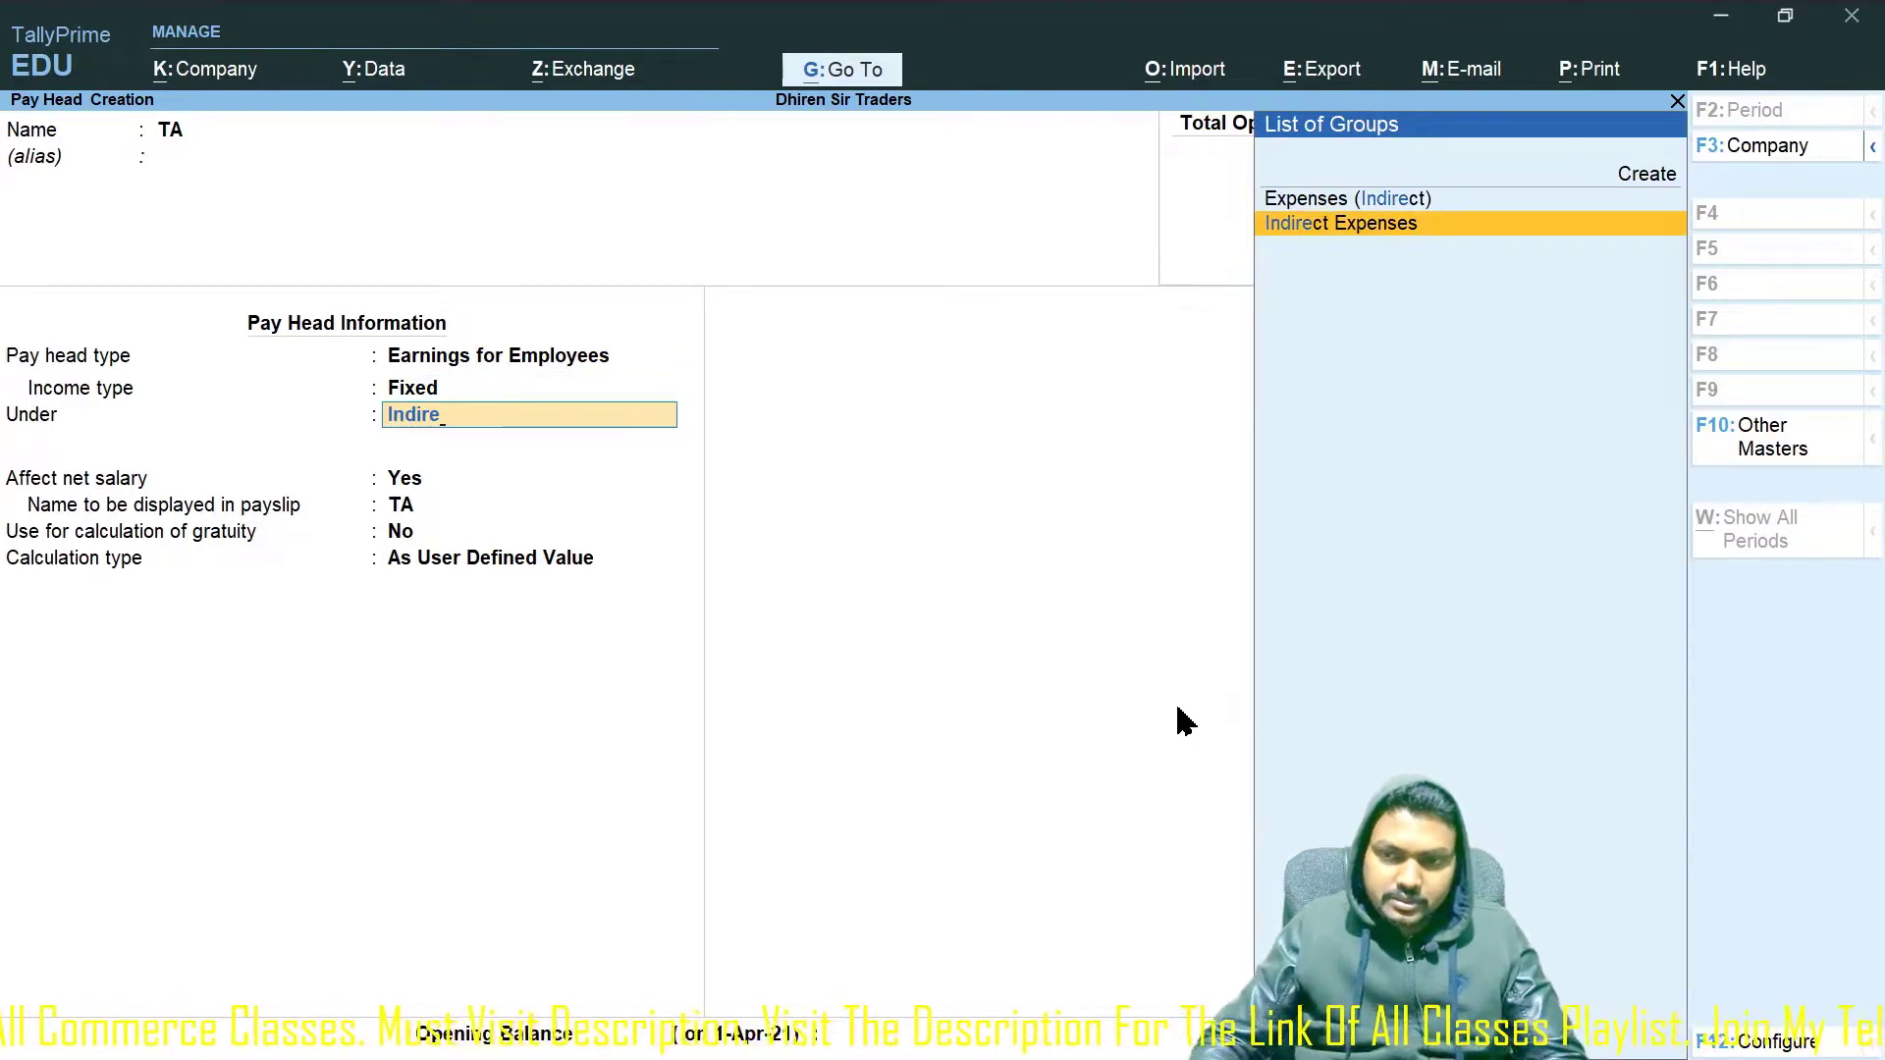
{"action": "key", "text": "Return"}
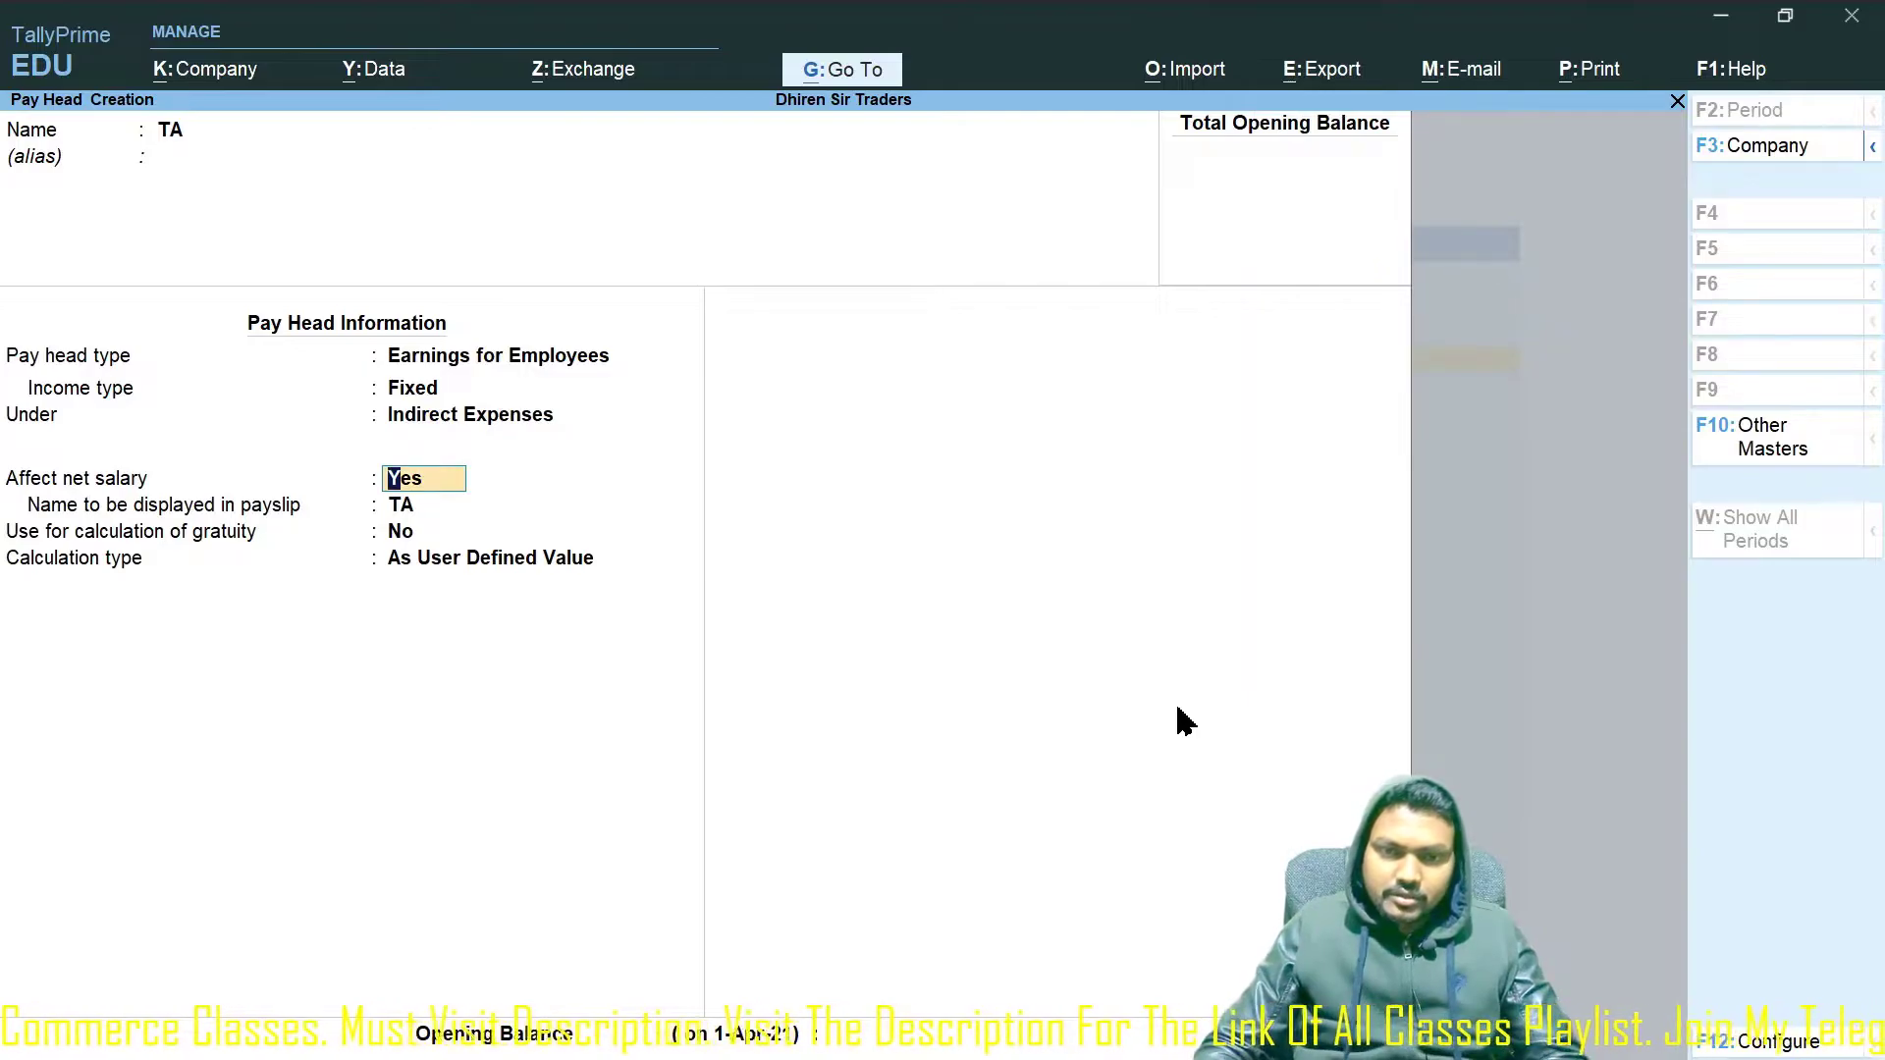
{"action": "key", "text": "Return"}
{"action": "key", "text": "Return"}
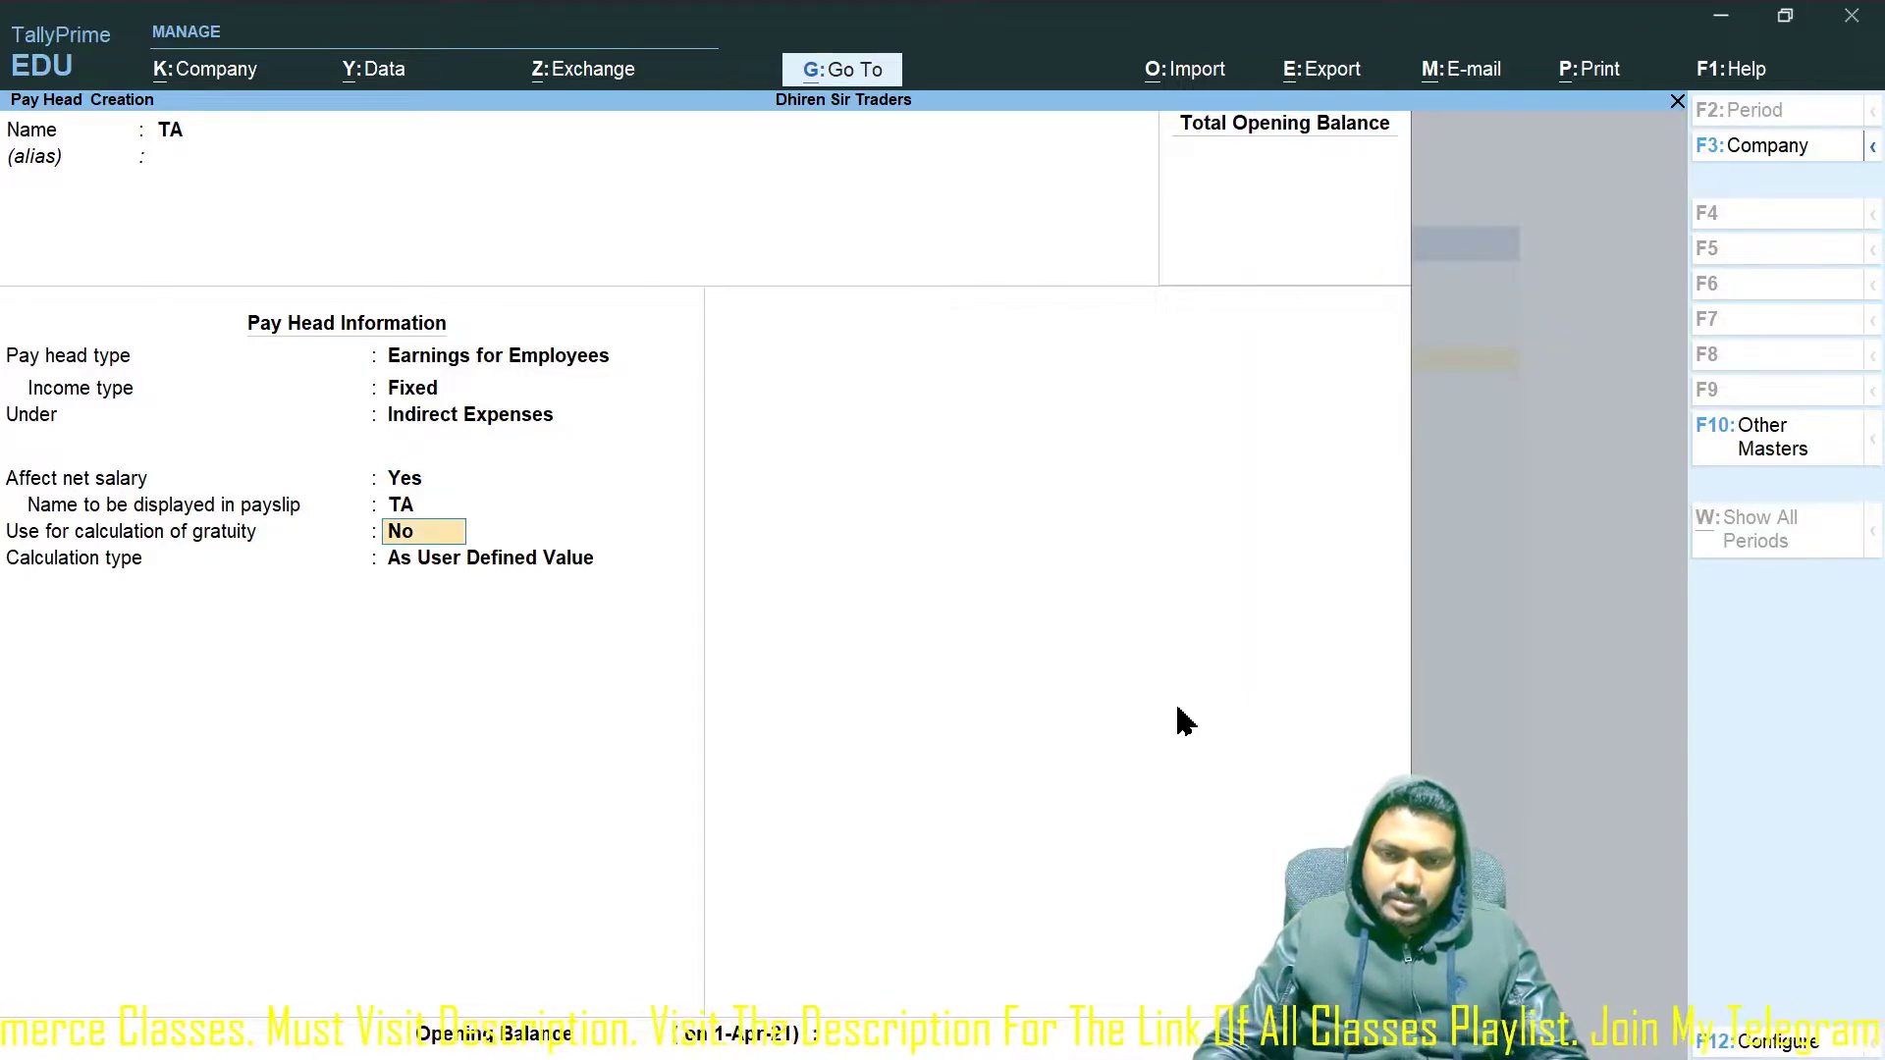
{"action": "key", "text": "Return"}
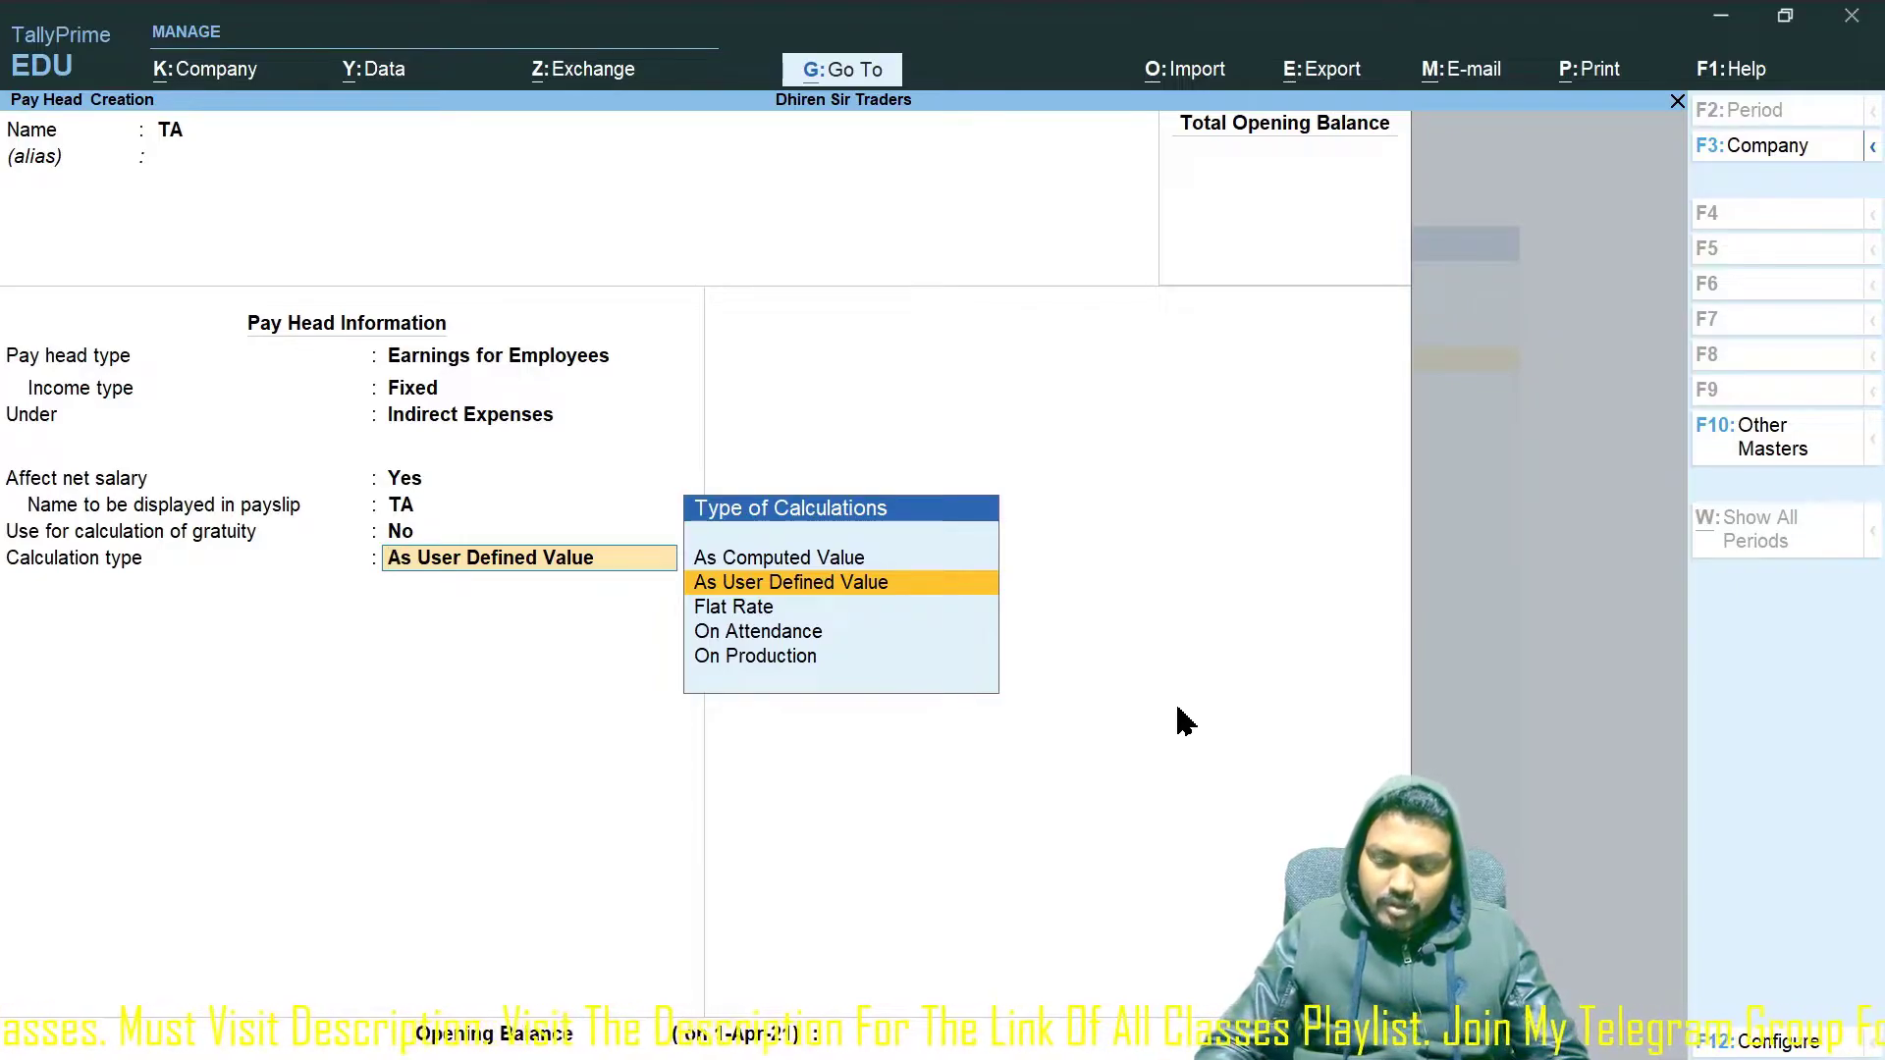
{"action": "key", "text": "Down"}
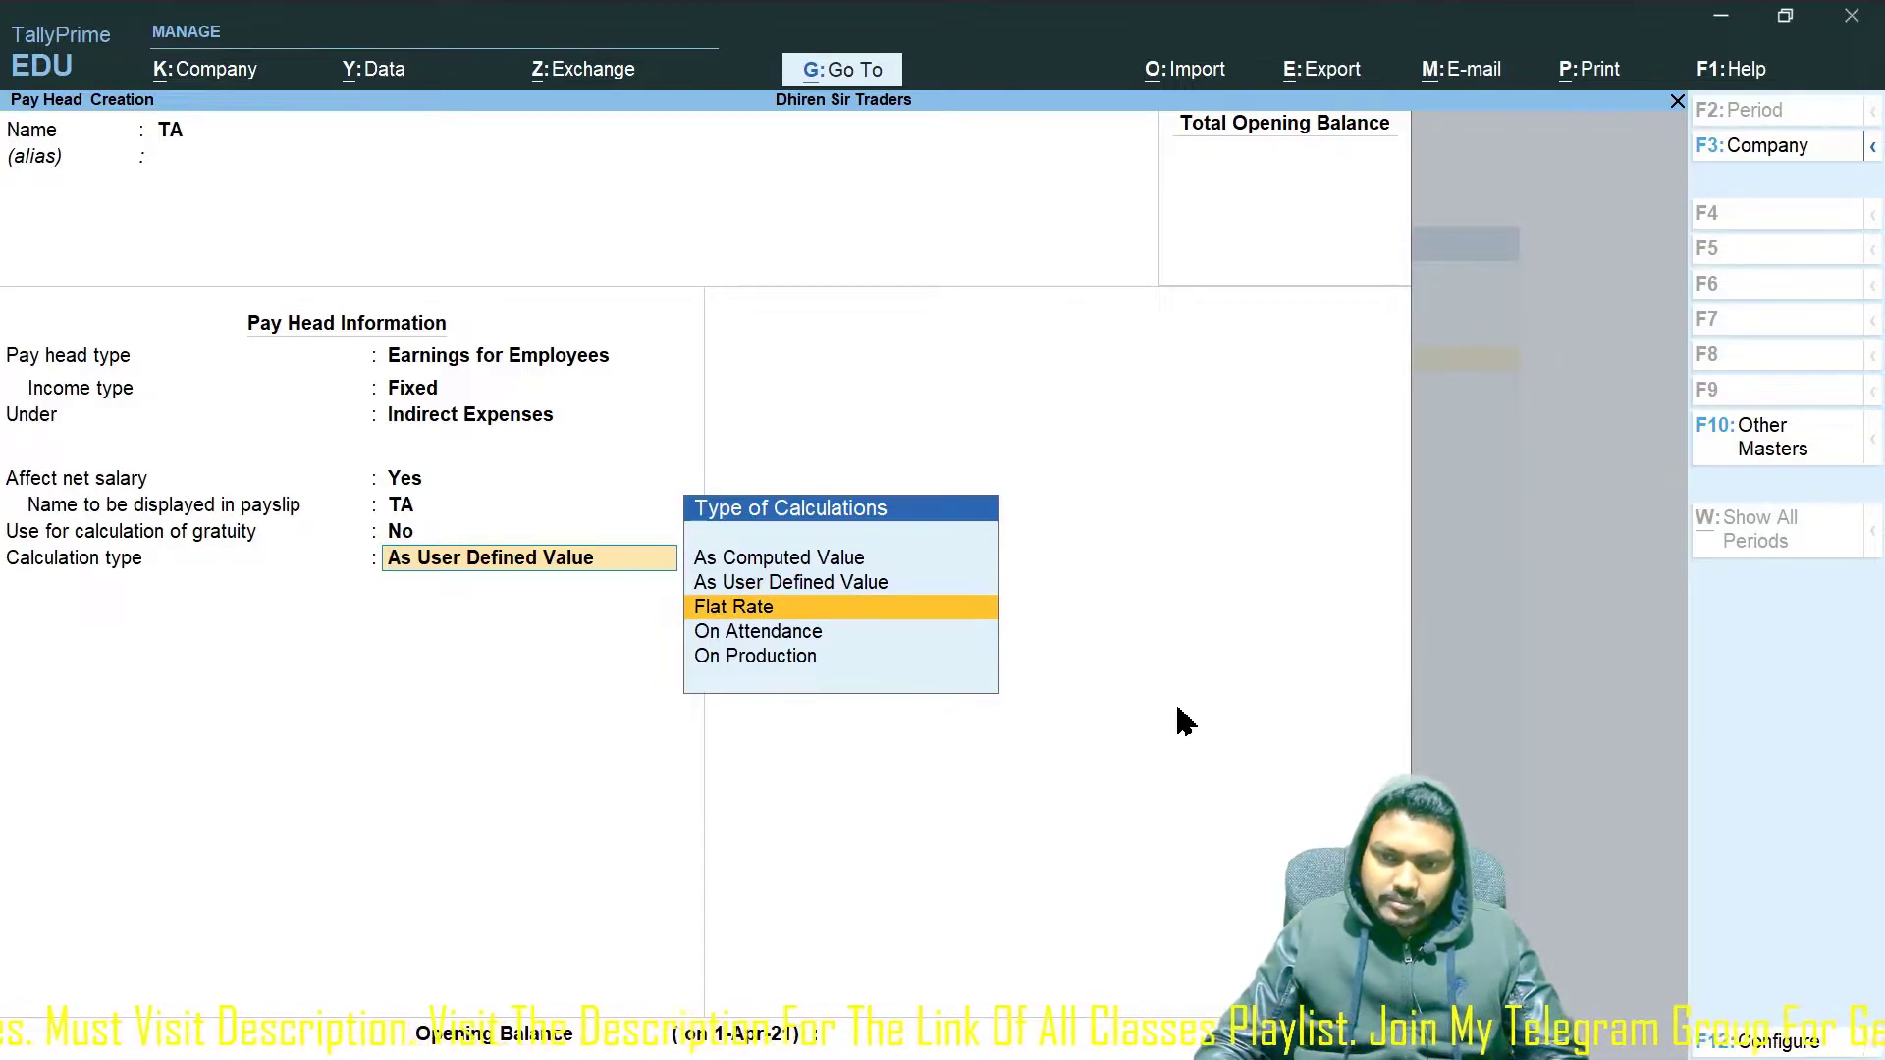
{"action": "key", "text": "Up"}
{"action": "key", "text": "Up"}
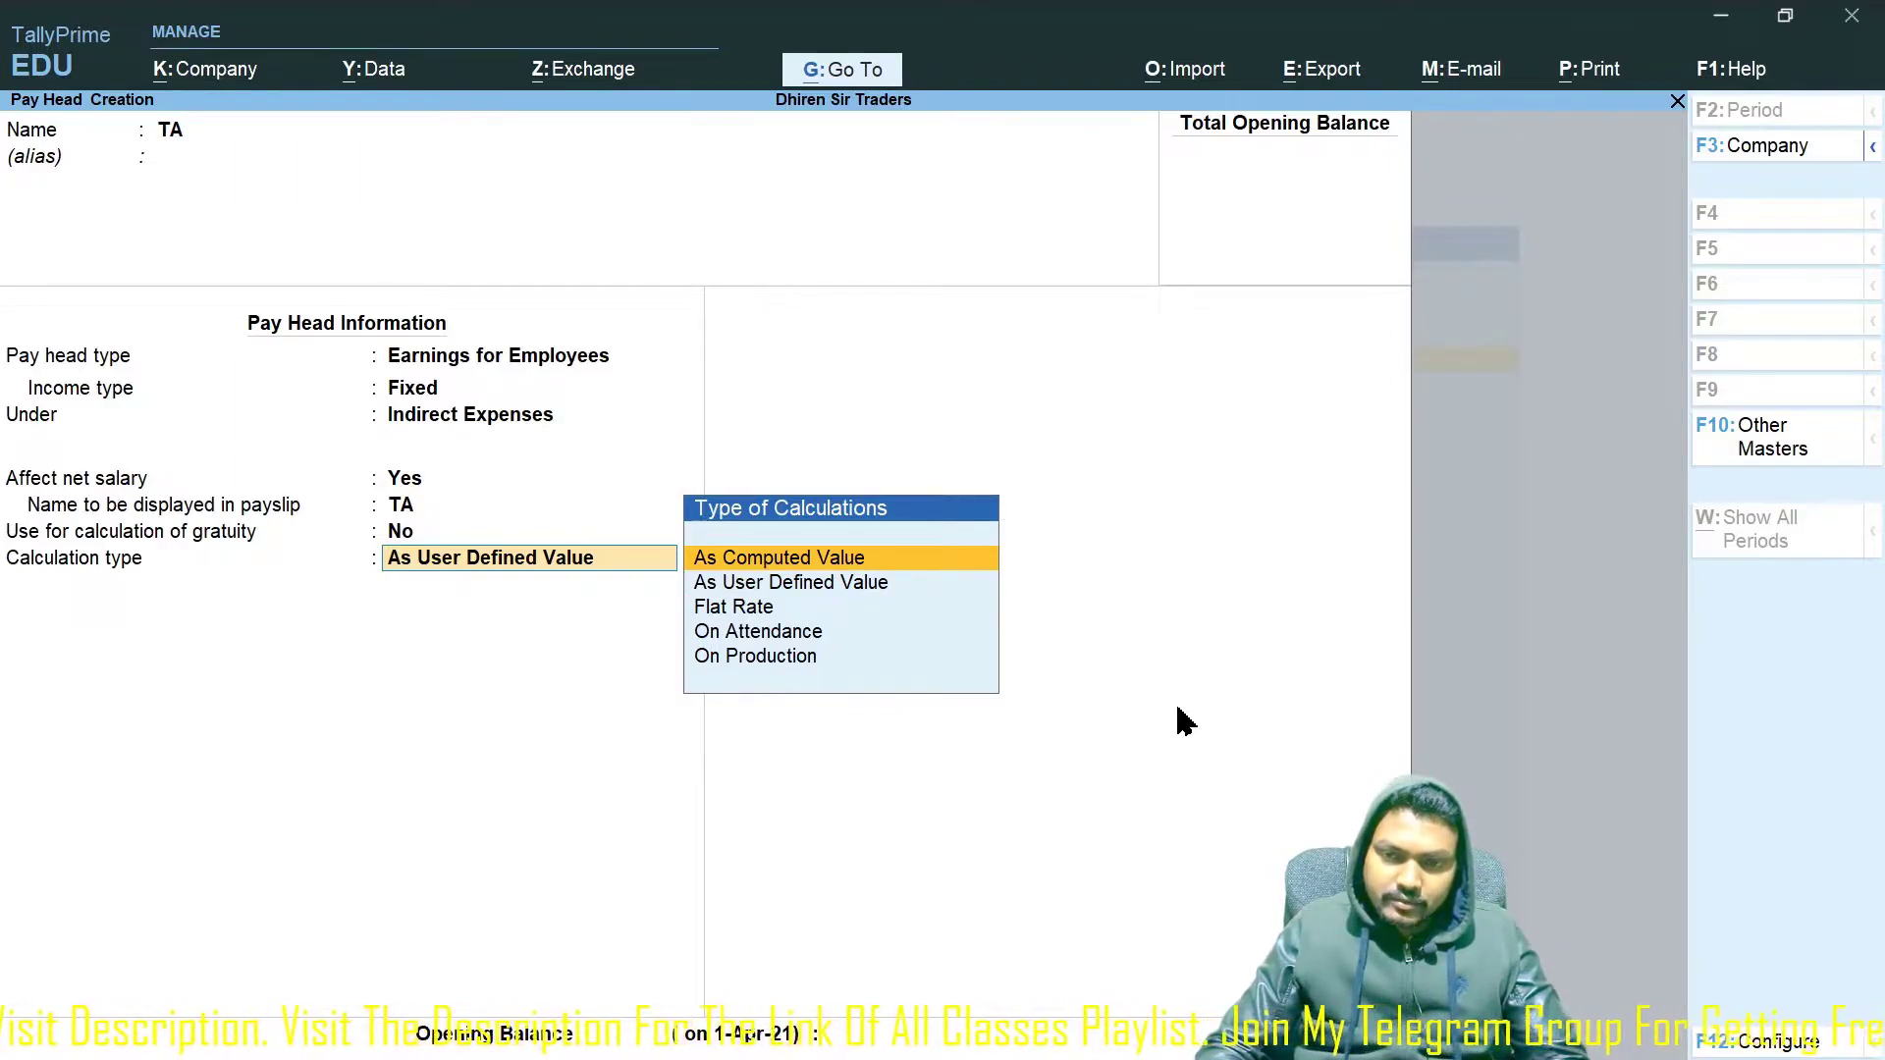
Make TA As Computed Value with no rounding, on a Basic Pay formula, first slab up to 25,000.
{"action": "key", "text": "Return"}
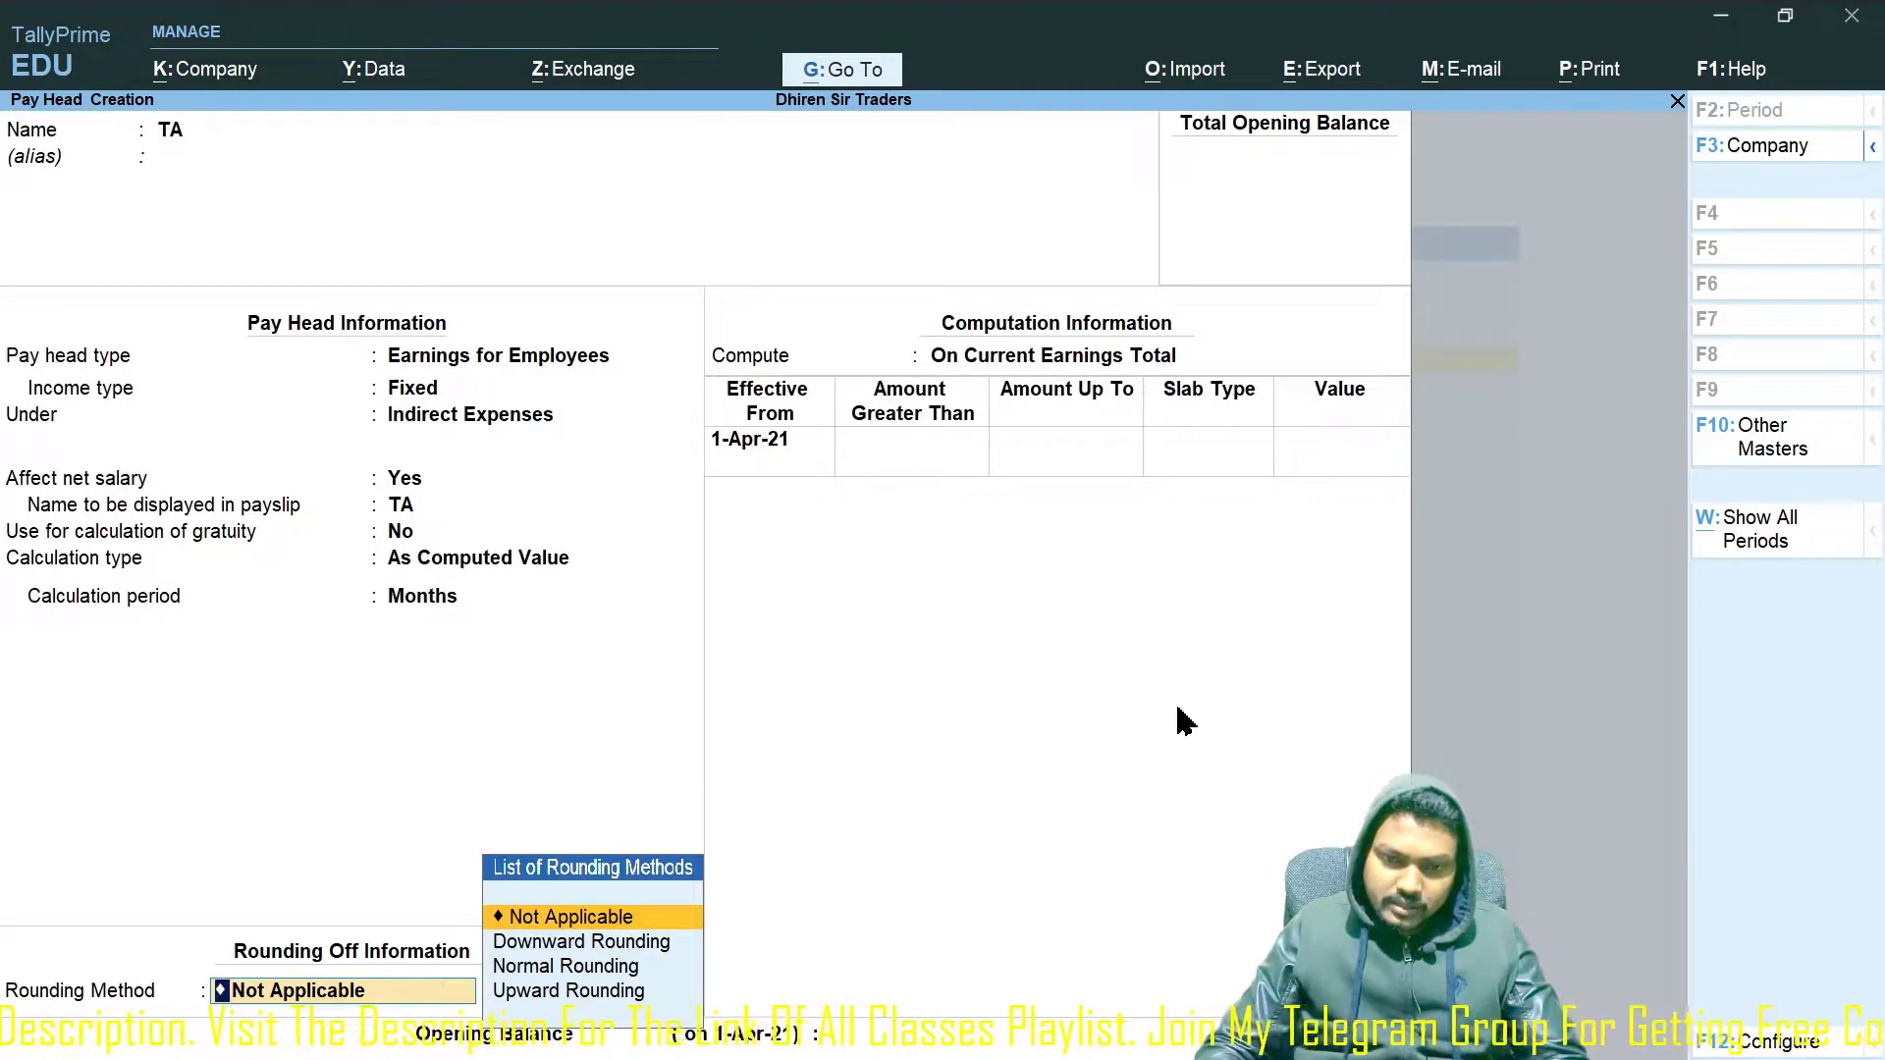
{"action": "key", "text": "Return"}
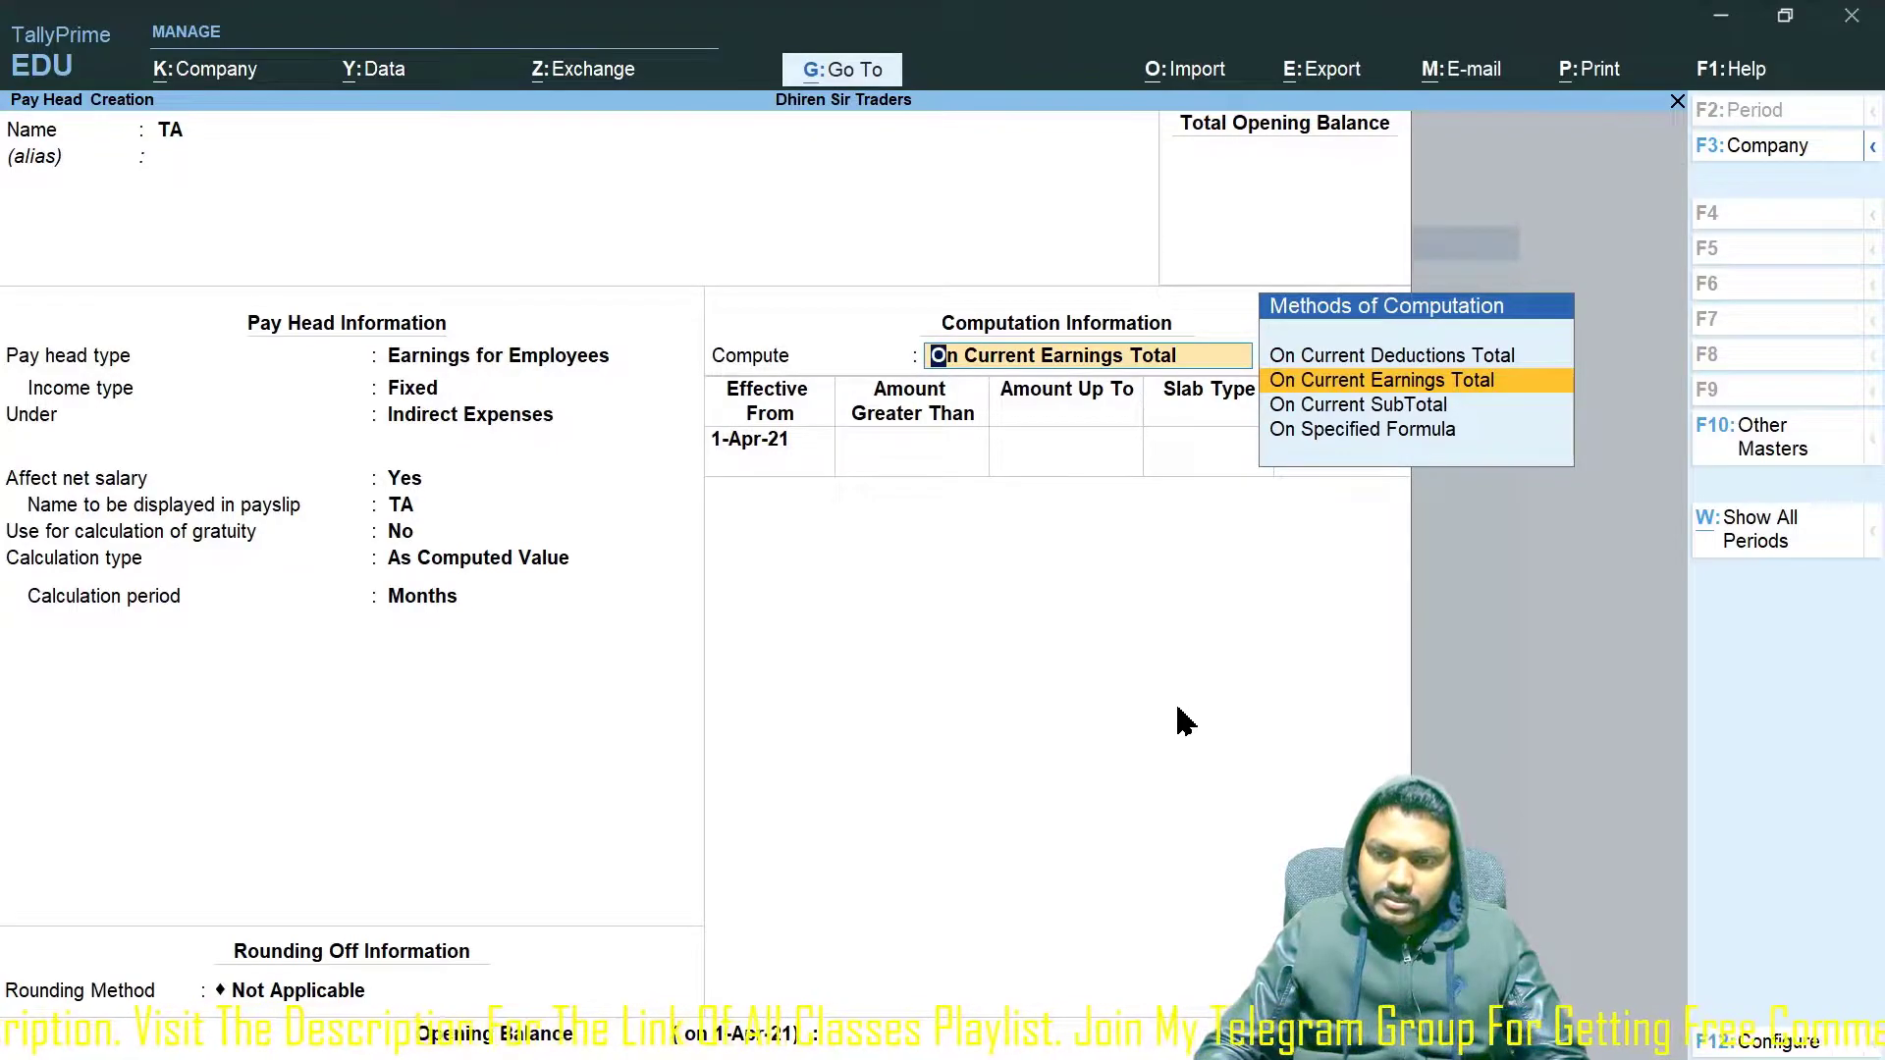
{"action": "key", "text": "Down"}
{"action": "key", "text": "Down"}
{"action": "key", "text": "Return"}
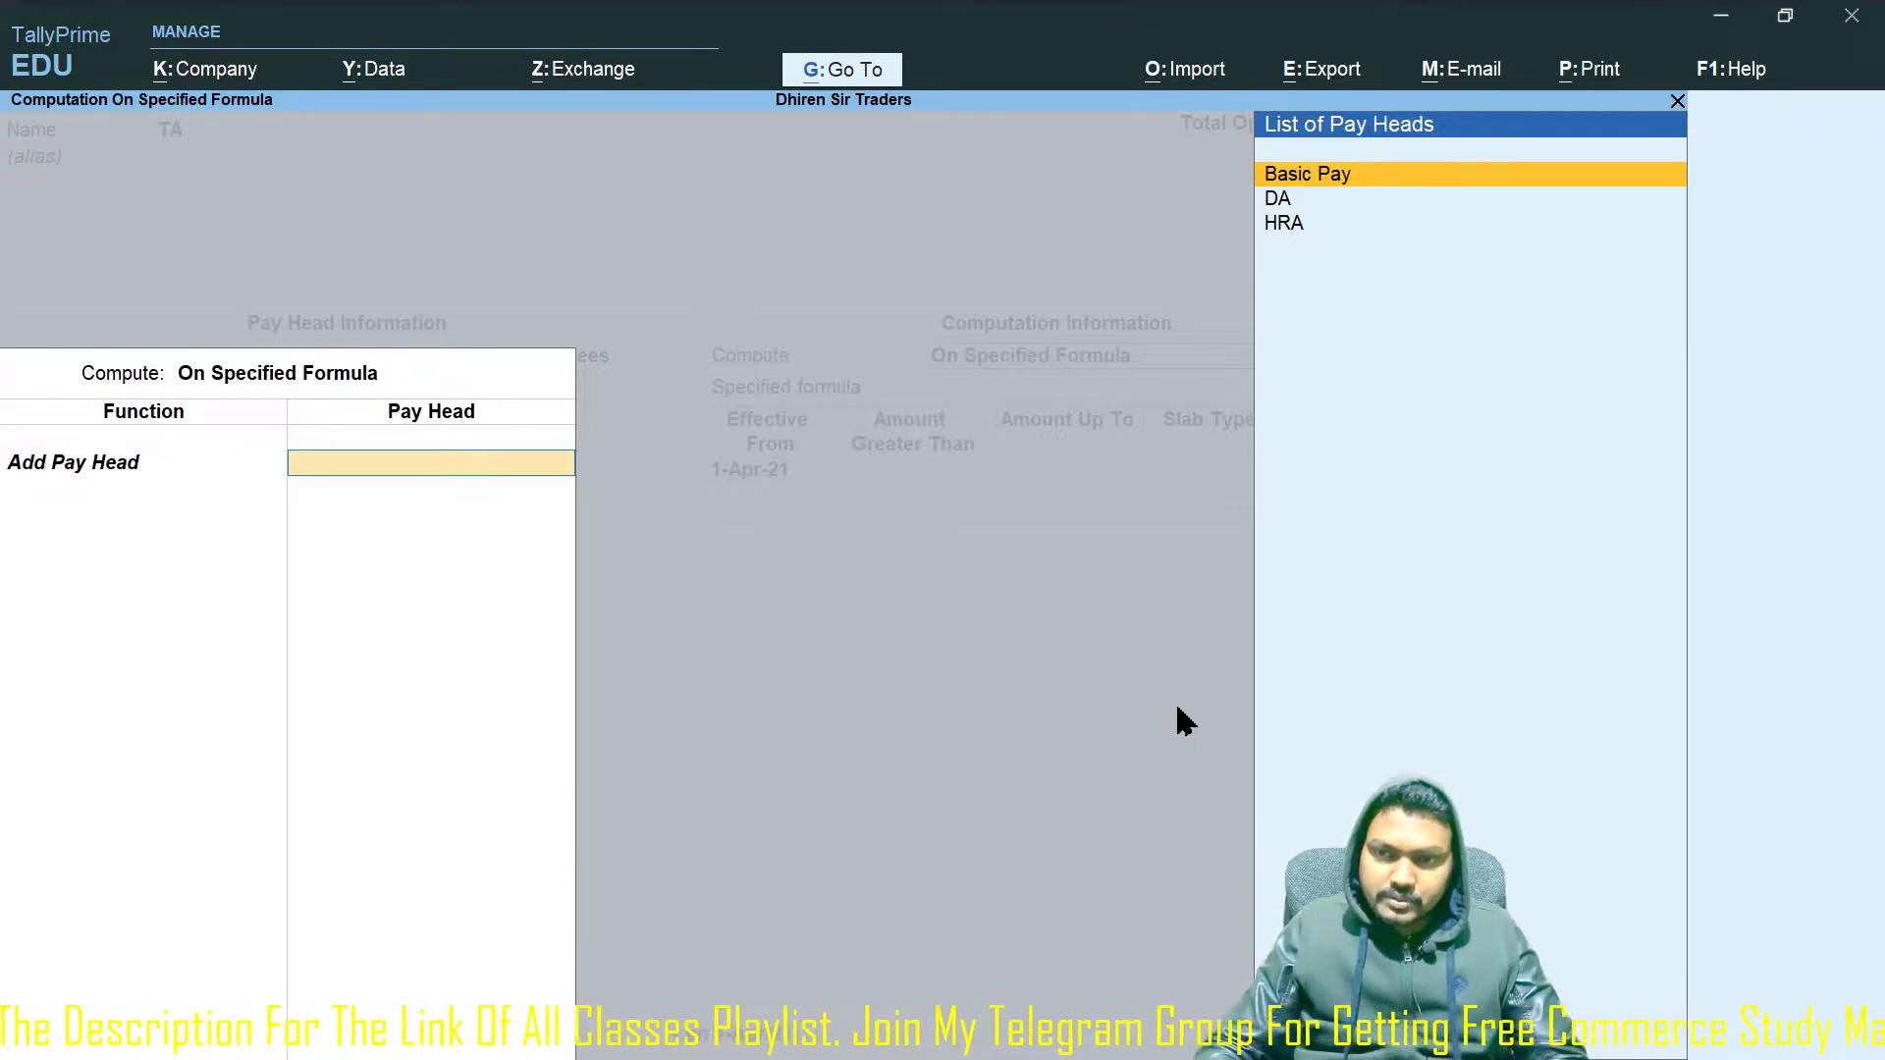
{"action": "key", "text": "Return"}
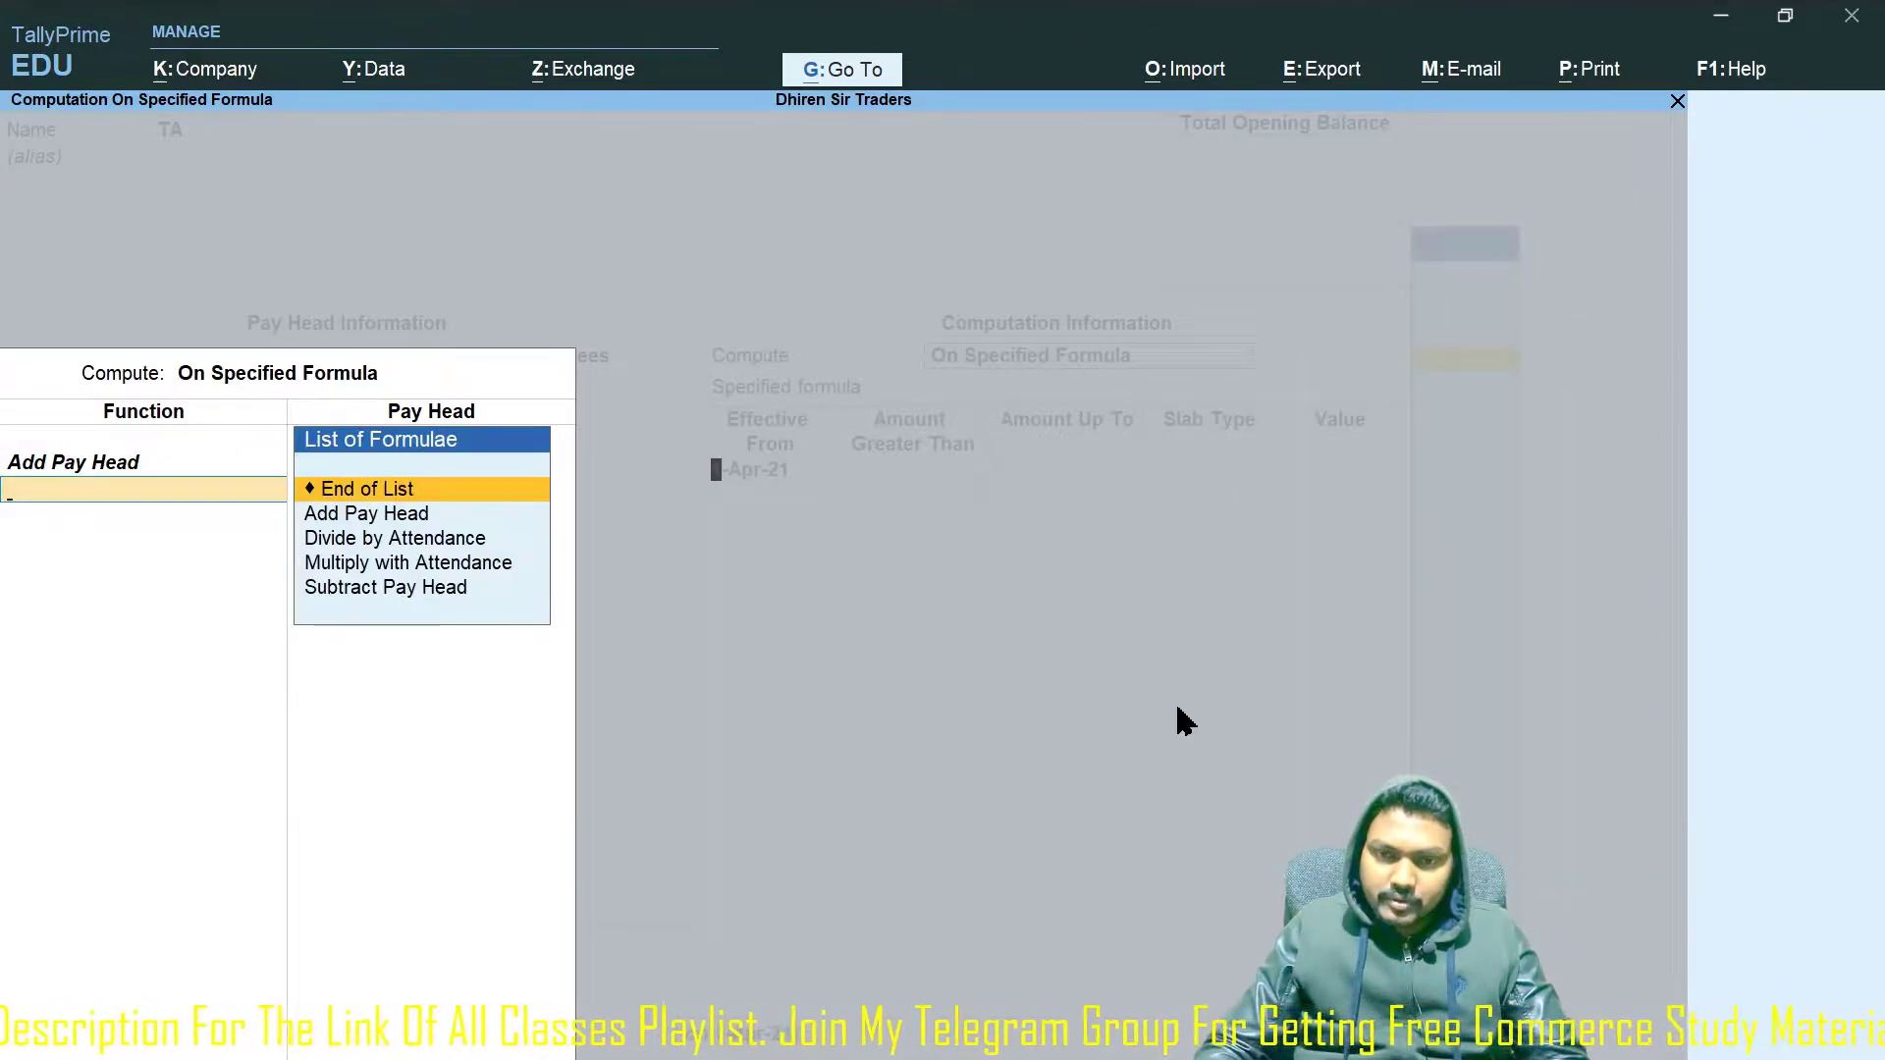
{"action": "key", "text": "Return"}
{"action": "key", "text": "Return"}
{"action": "type", "text": "25000"}
{"action": "key", "text": "Return"}
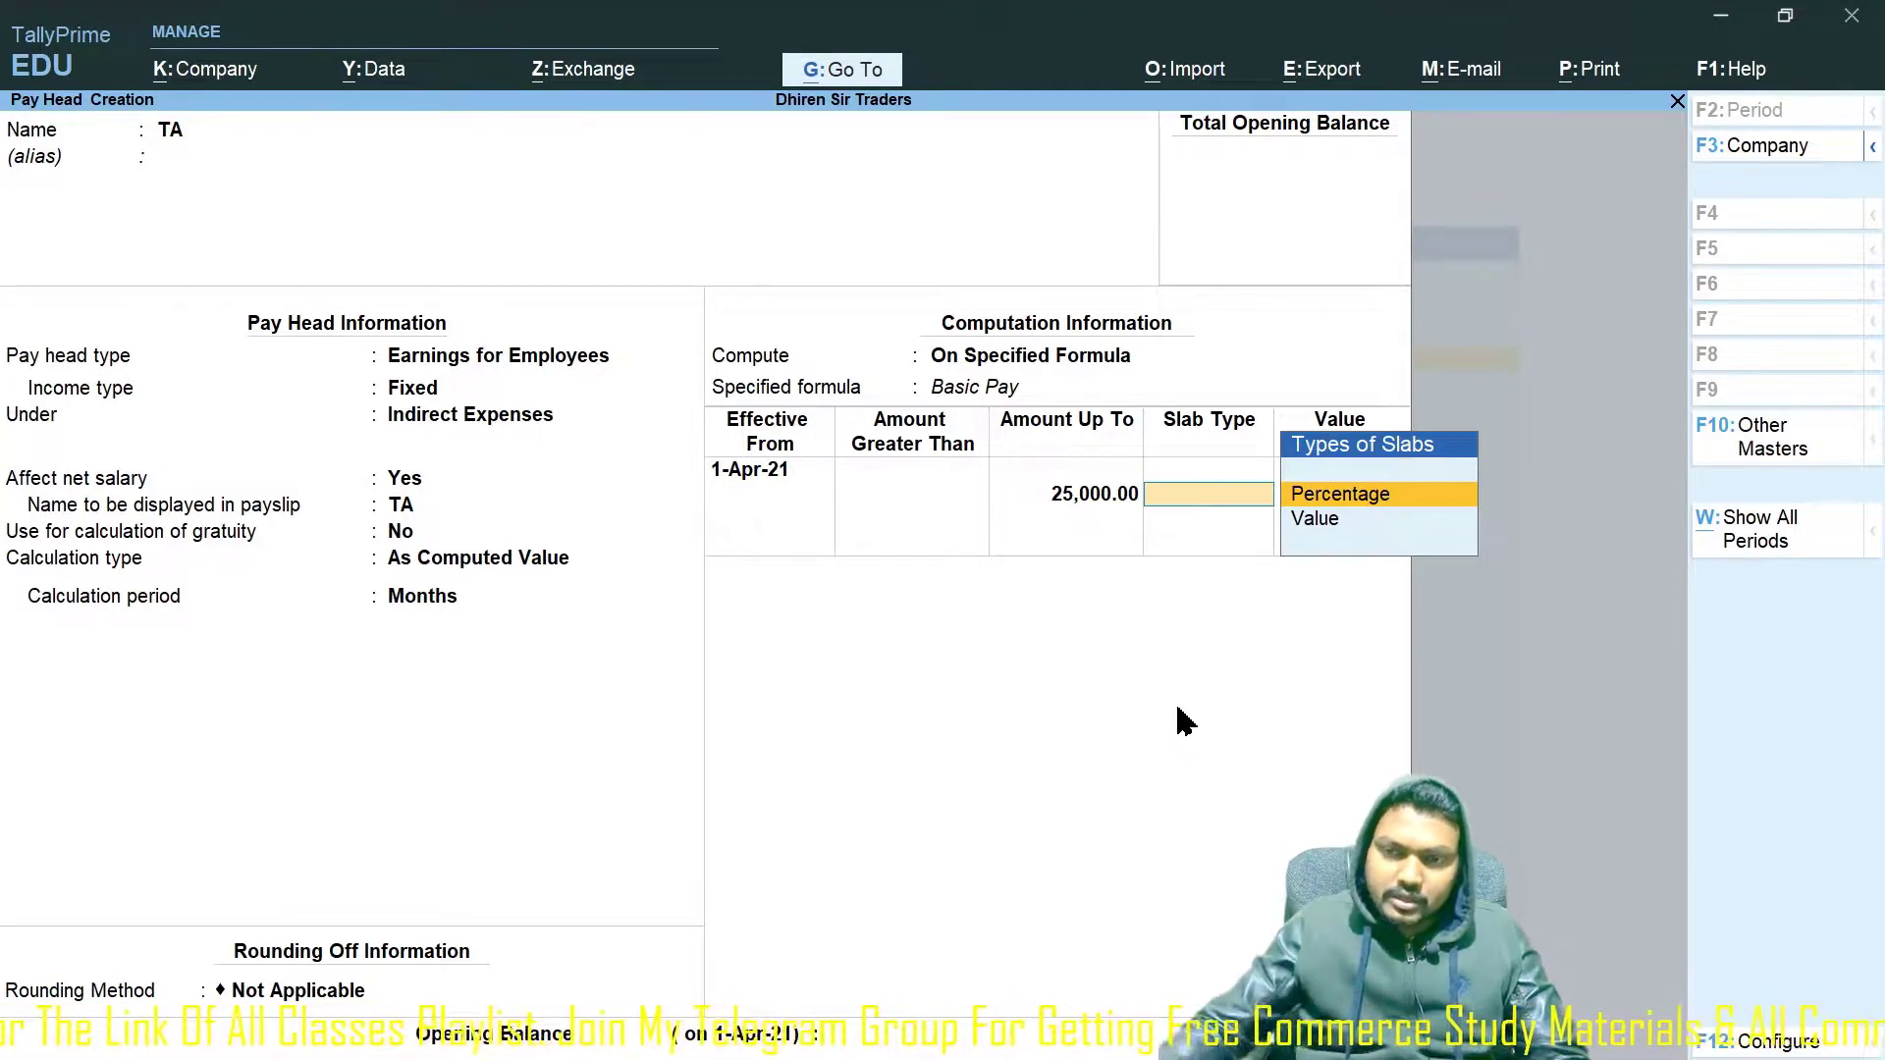
Give TA's first slab a fixed value of 1,500 and a 50,000 slab a value of 2,000.
{"action": "left_click", "coordinate": [1357, 526]}
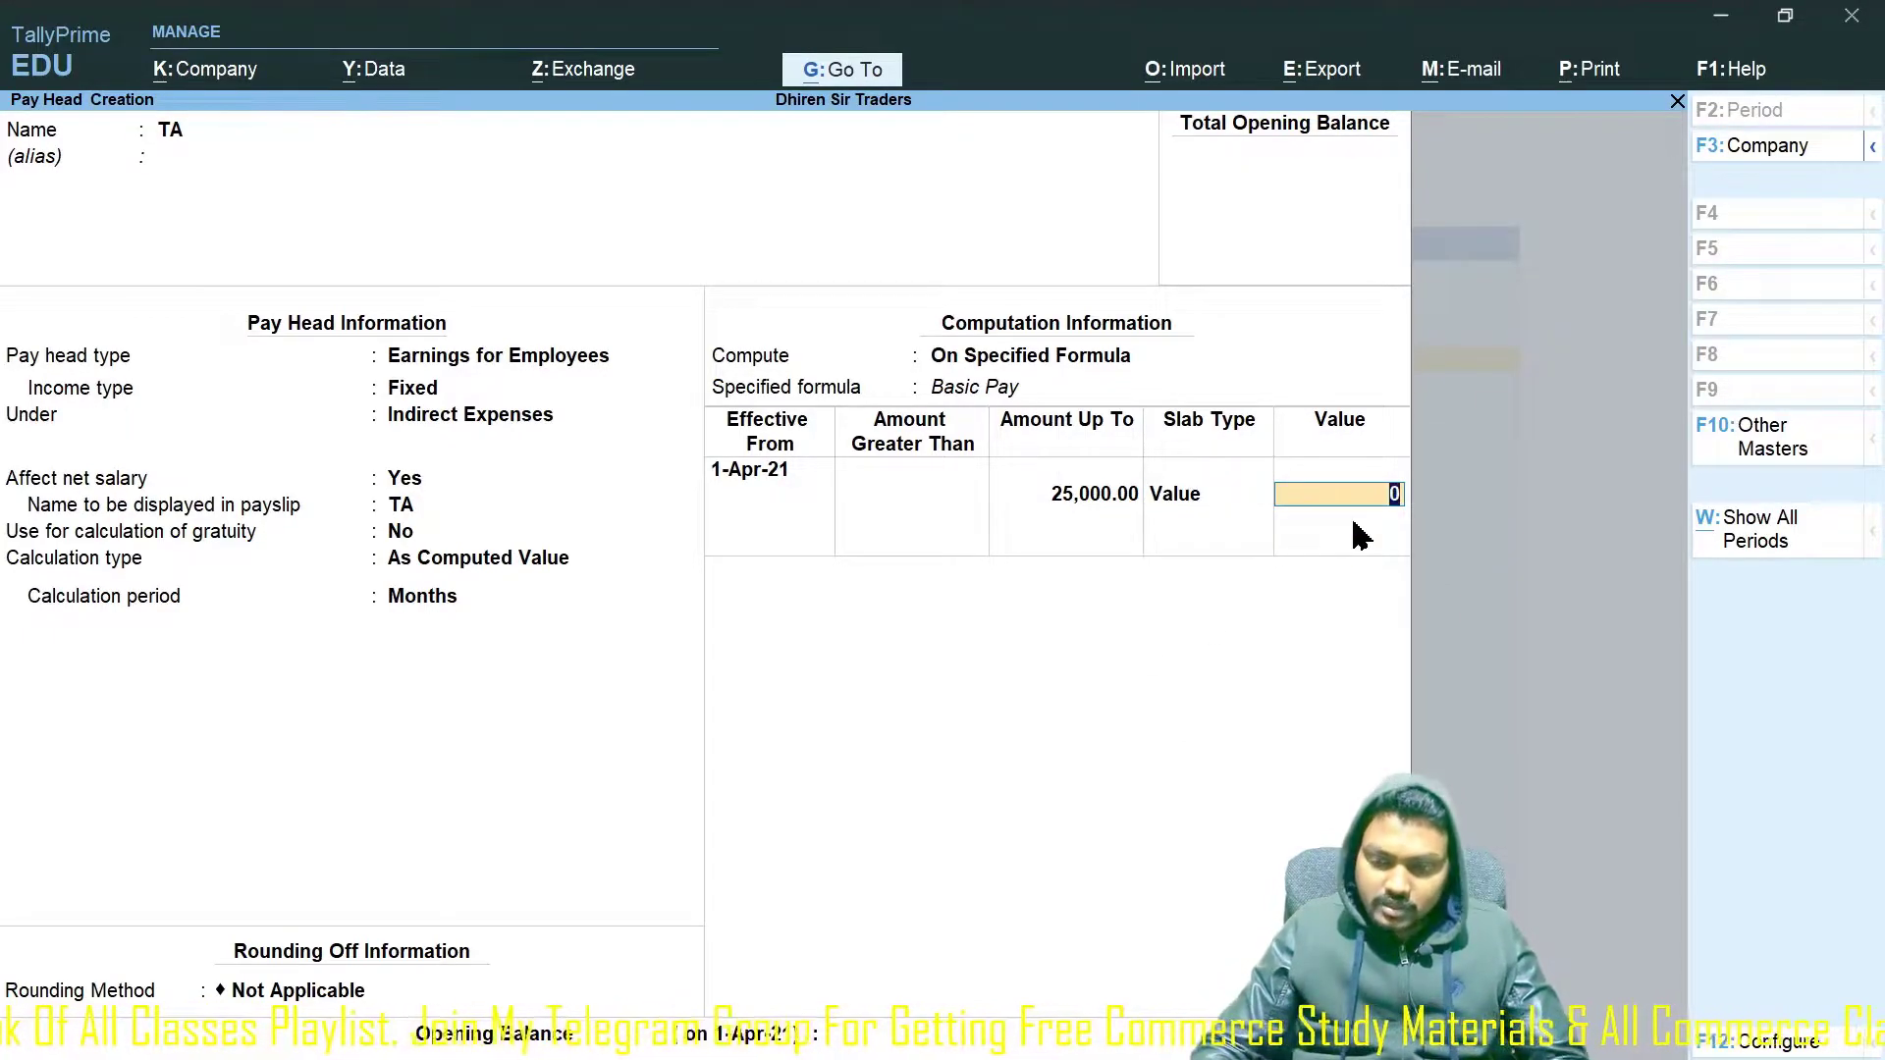
{"action": "type", "text": "15000"}
{"action": "key", "text": "BackSpace"}
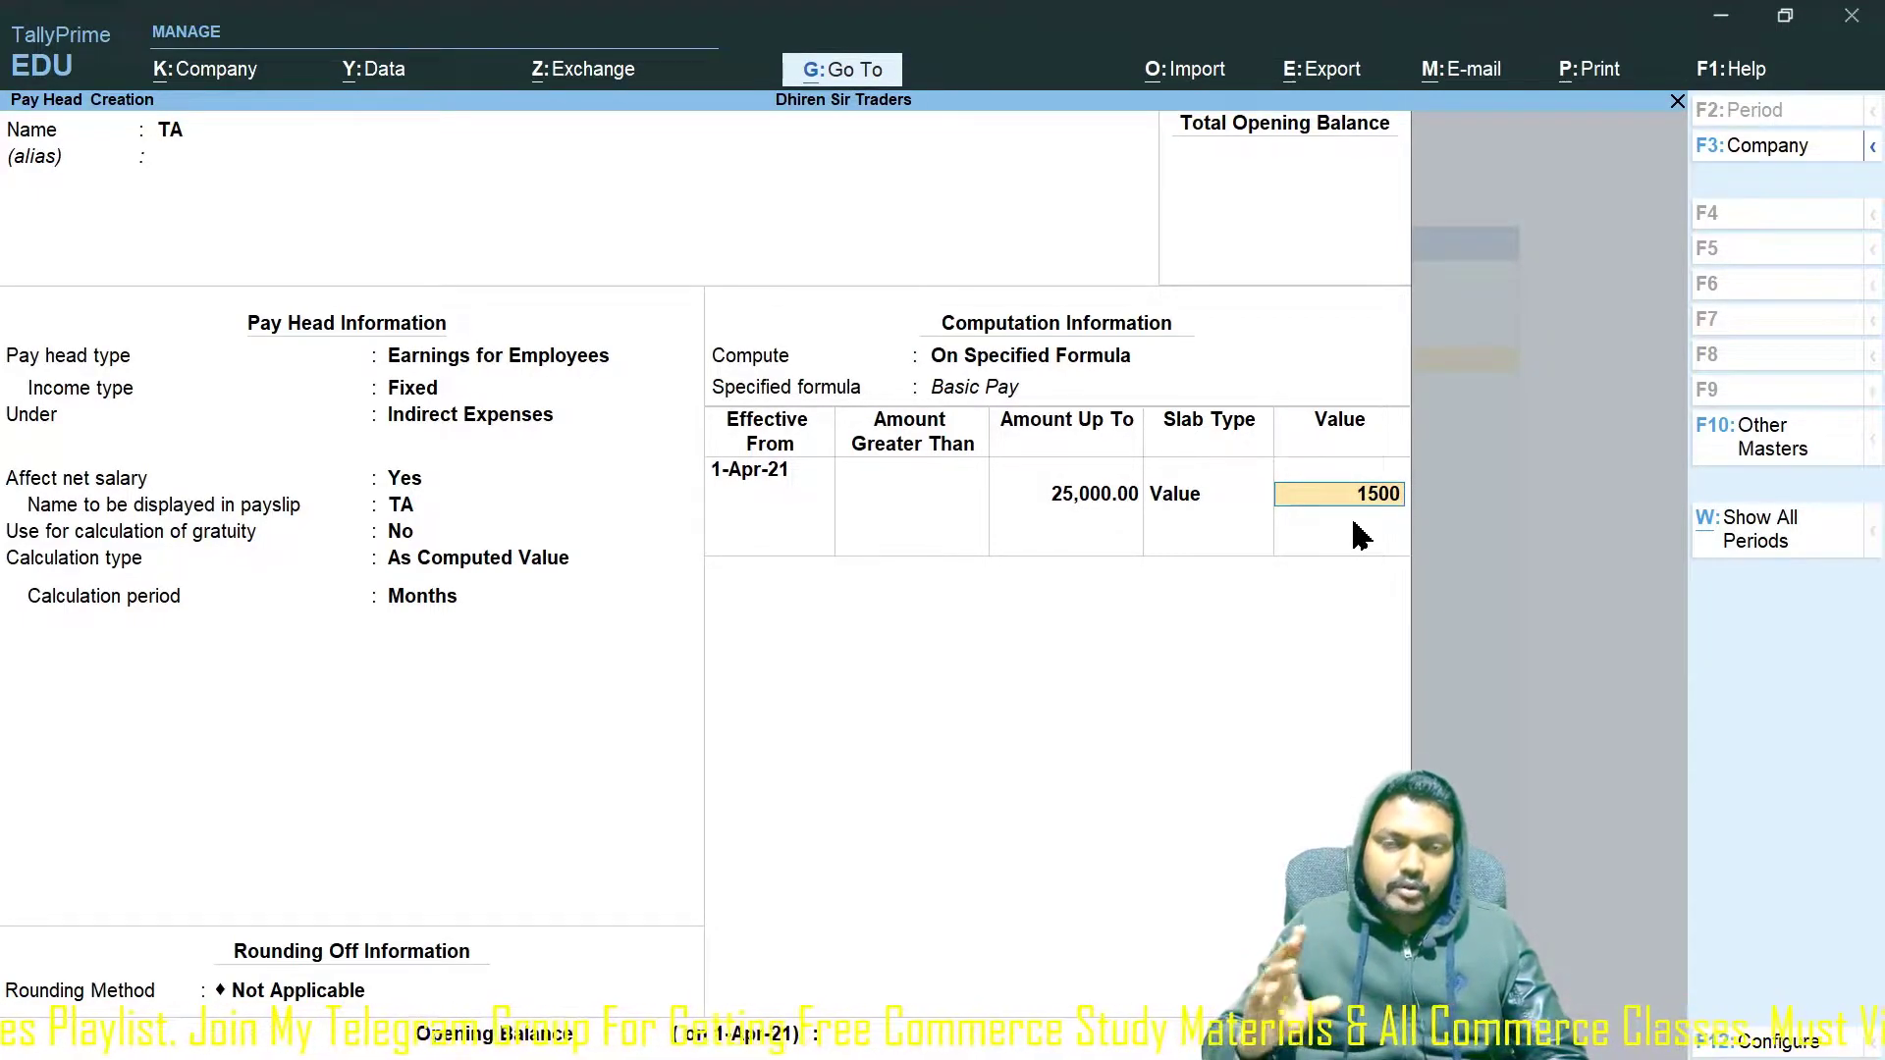
{"action": "key", "text": "Return"}
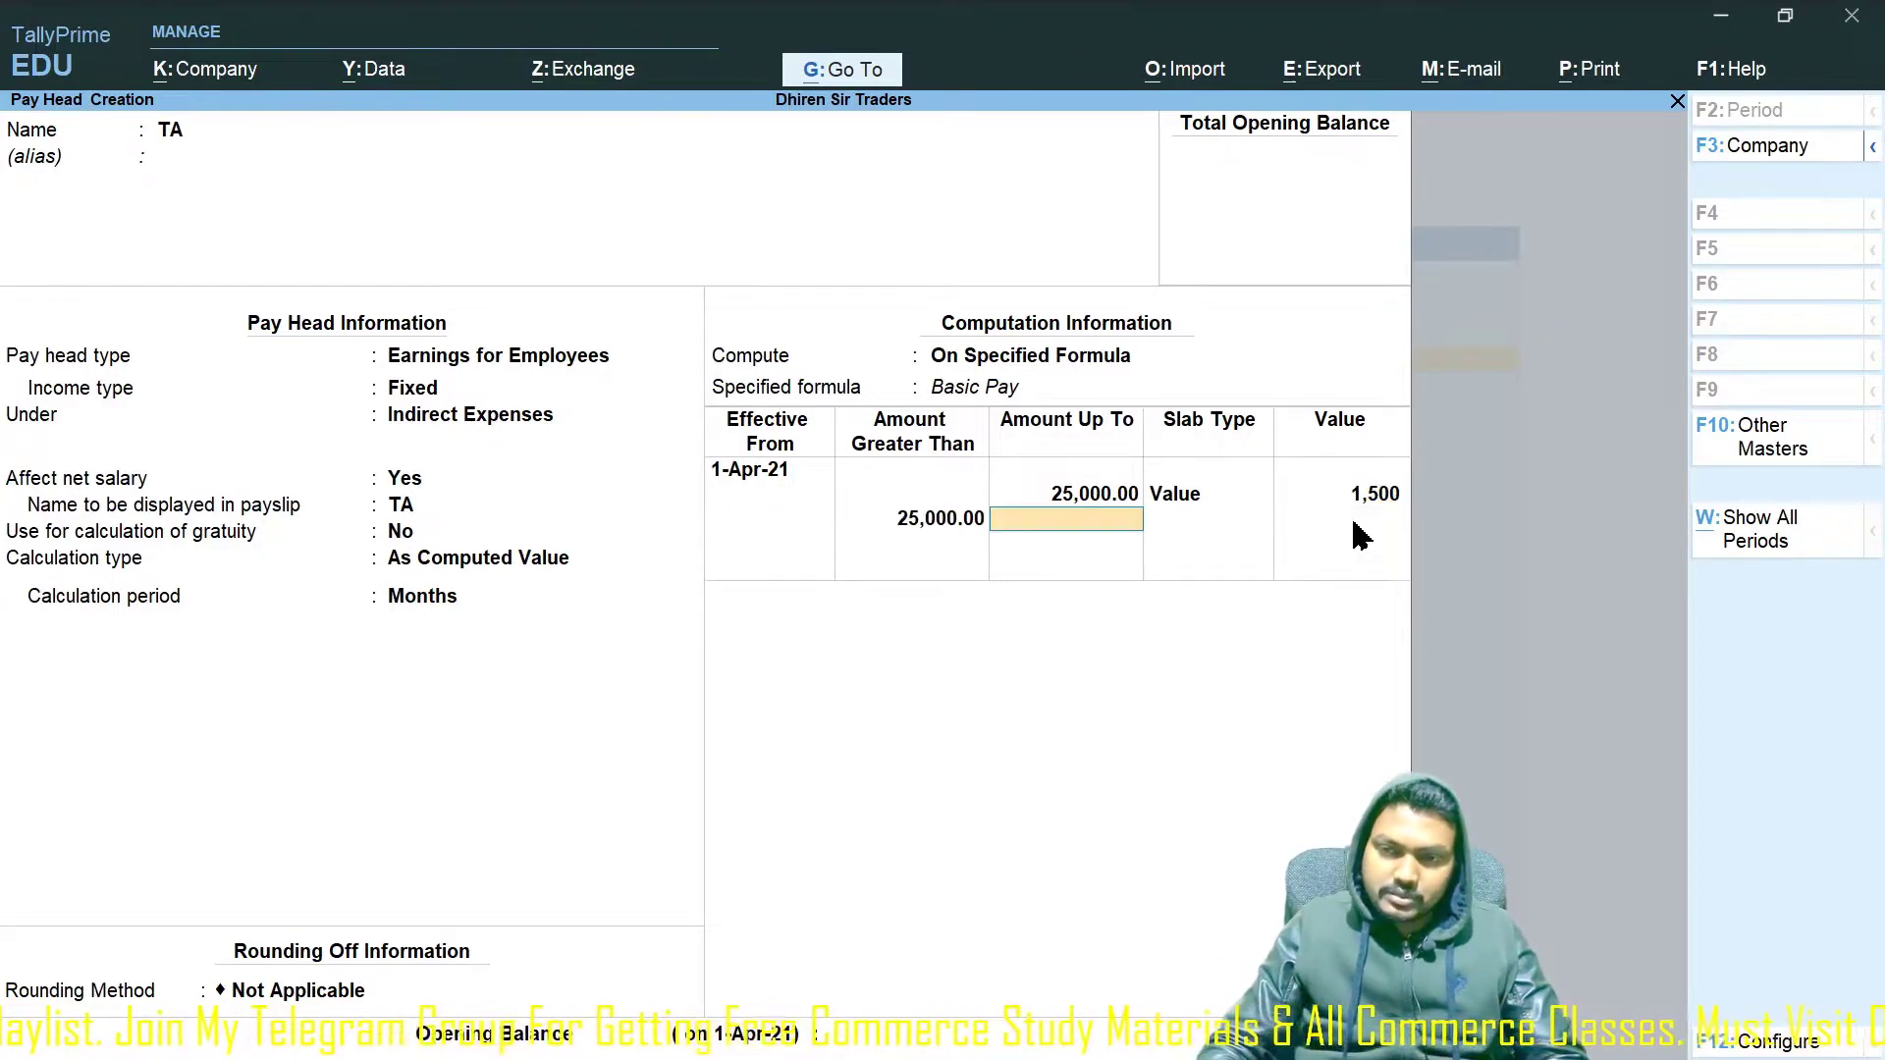
{"action": "type", "text": "50000"}
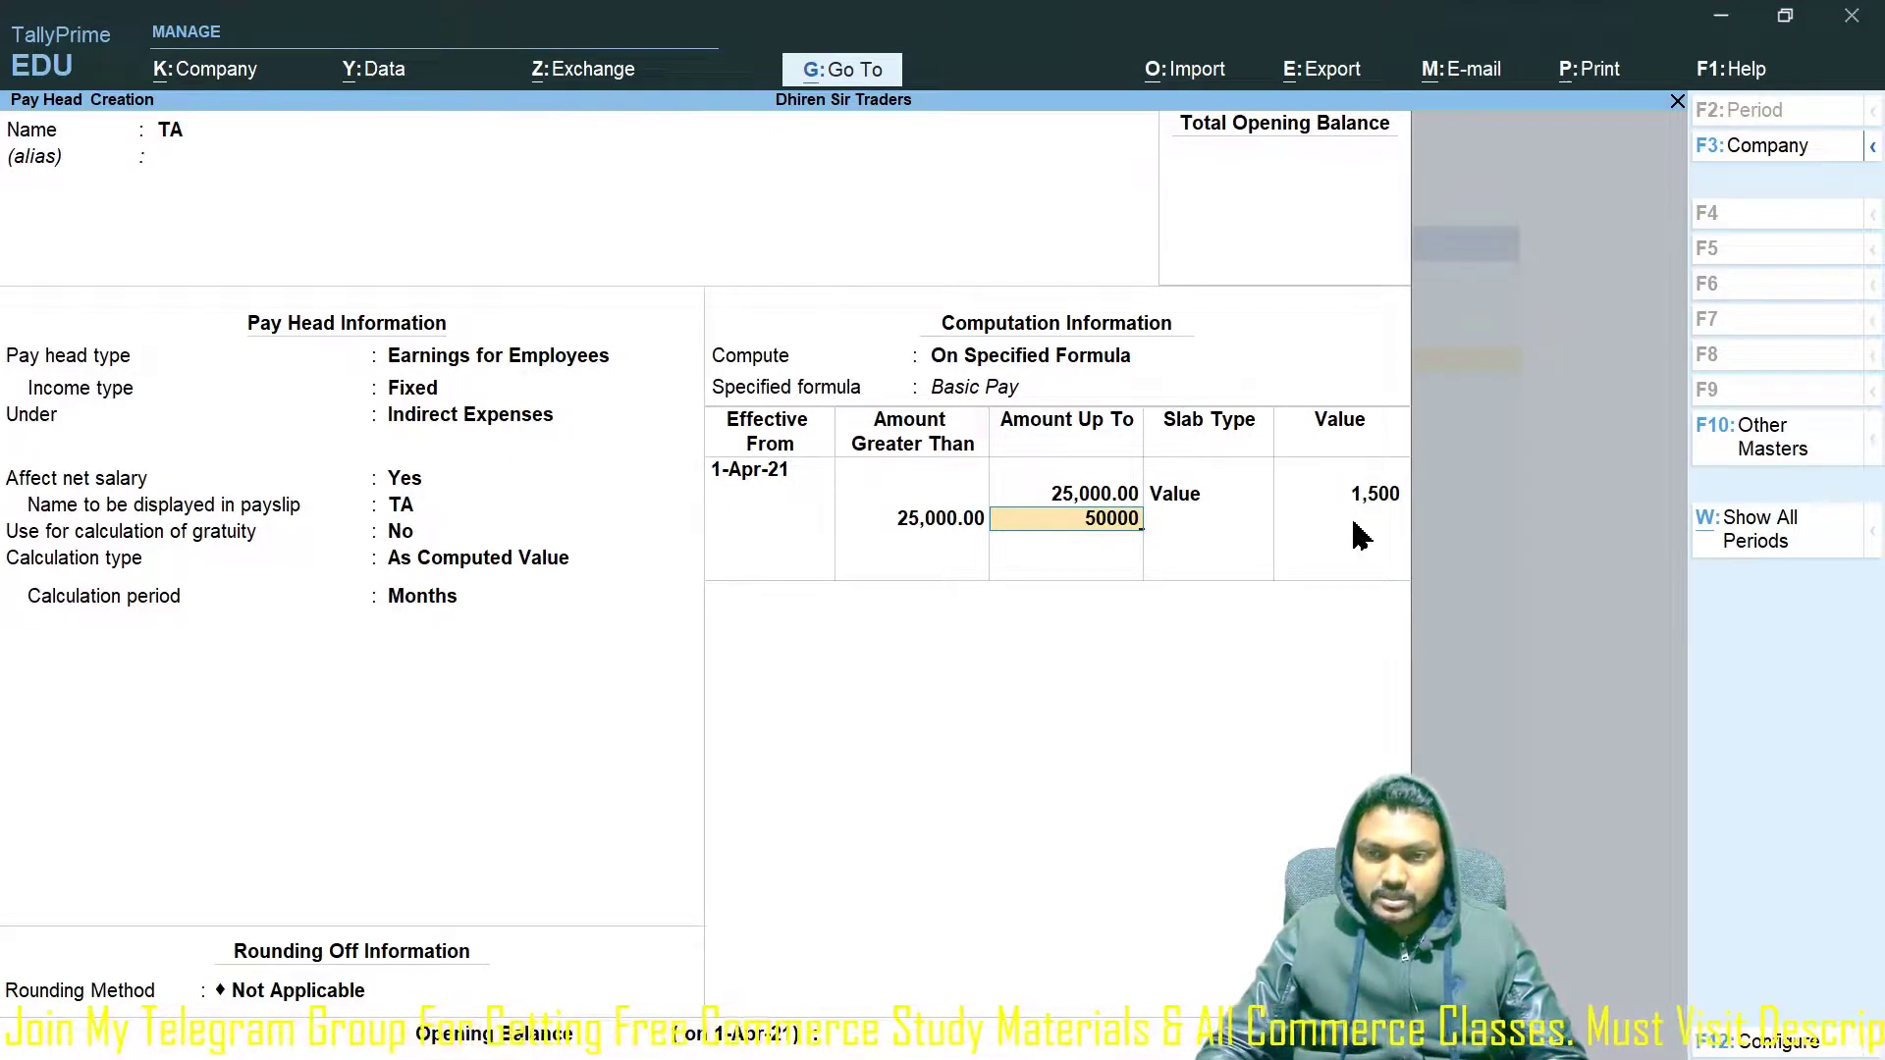
{"action": "key", "text": "Return"}
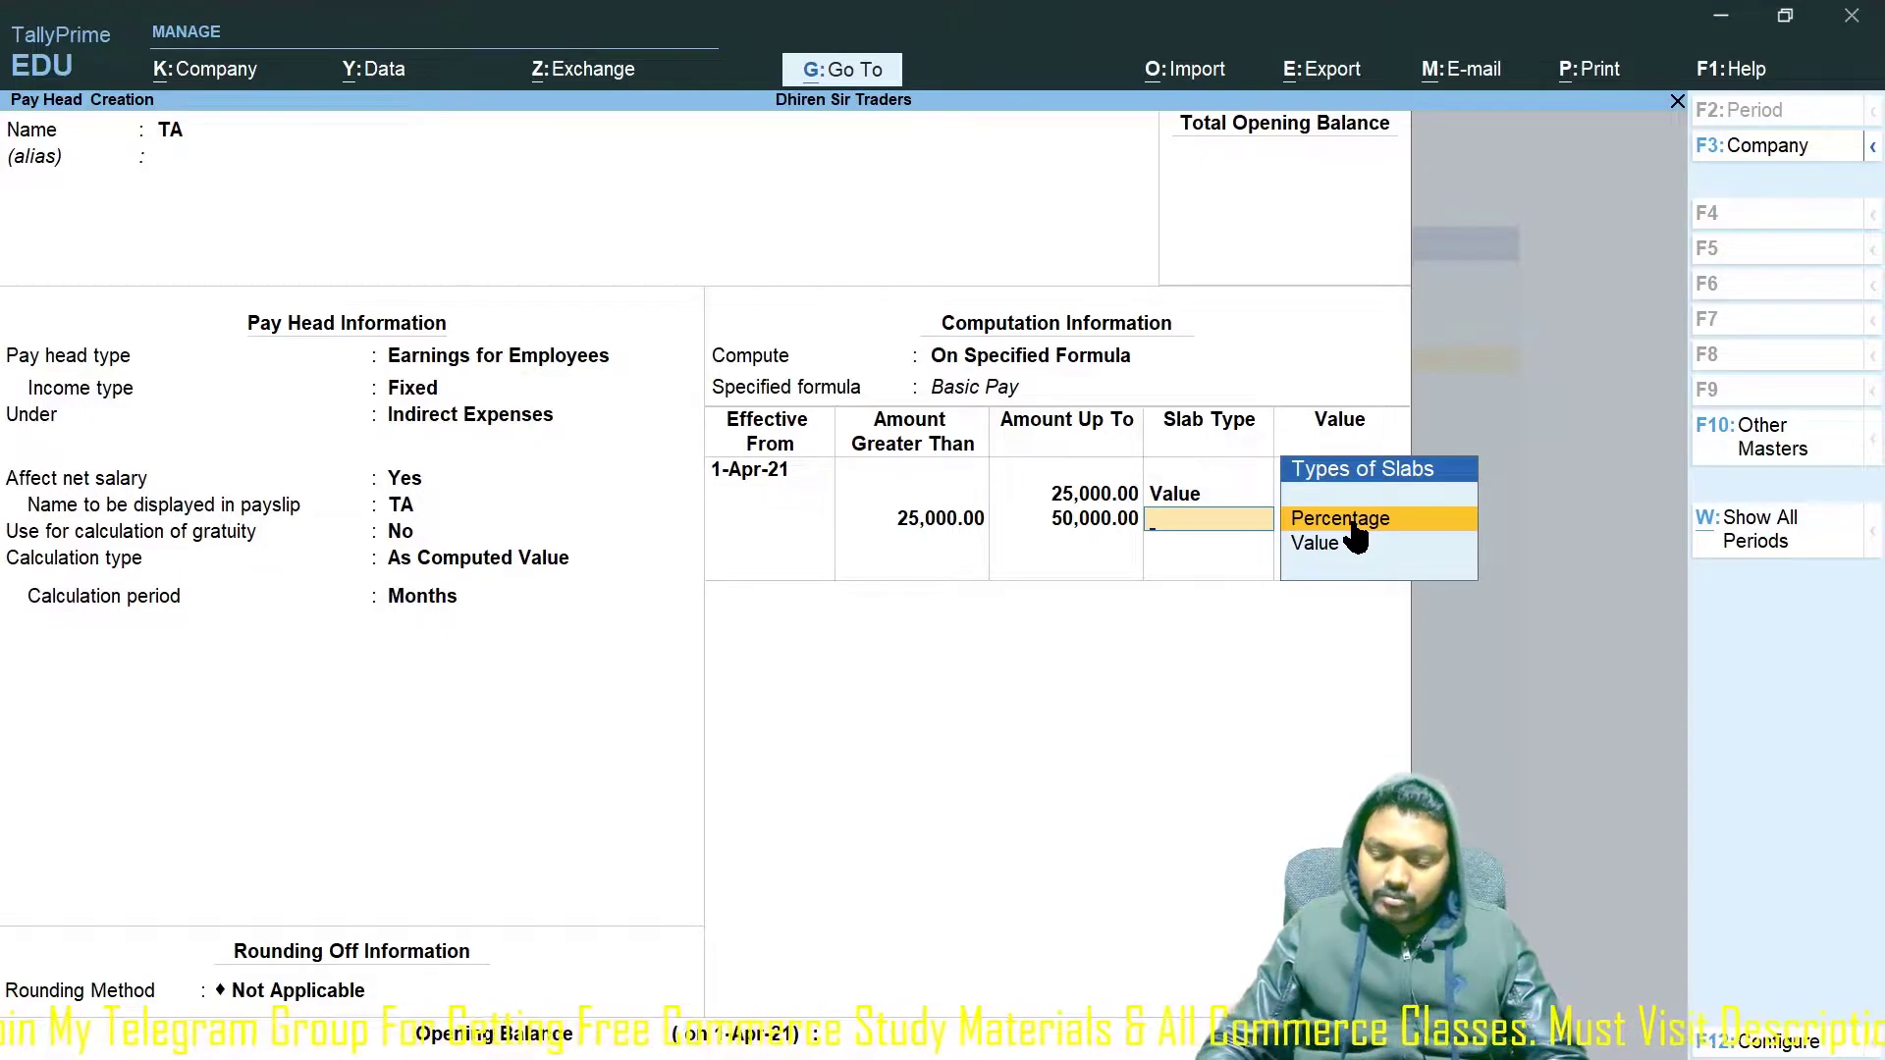
{"action": "left_click", "coordinate": [1358, 541]}
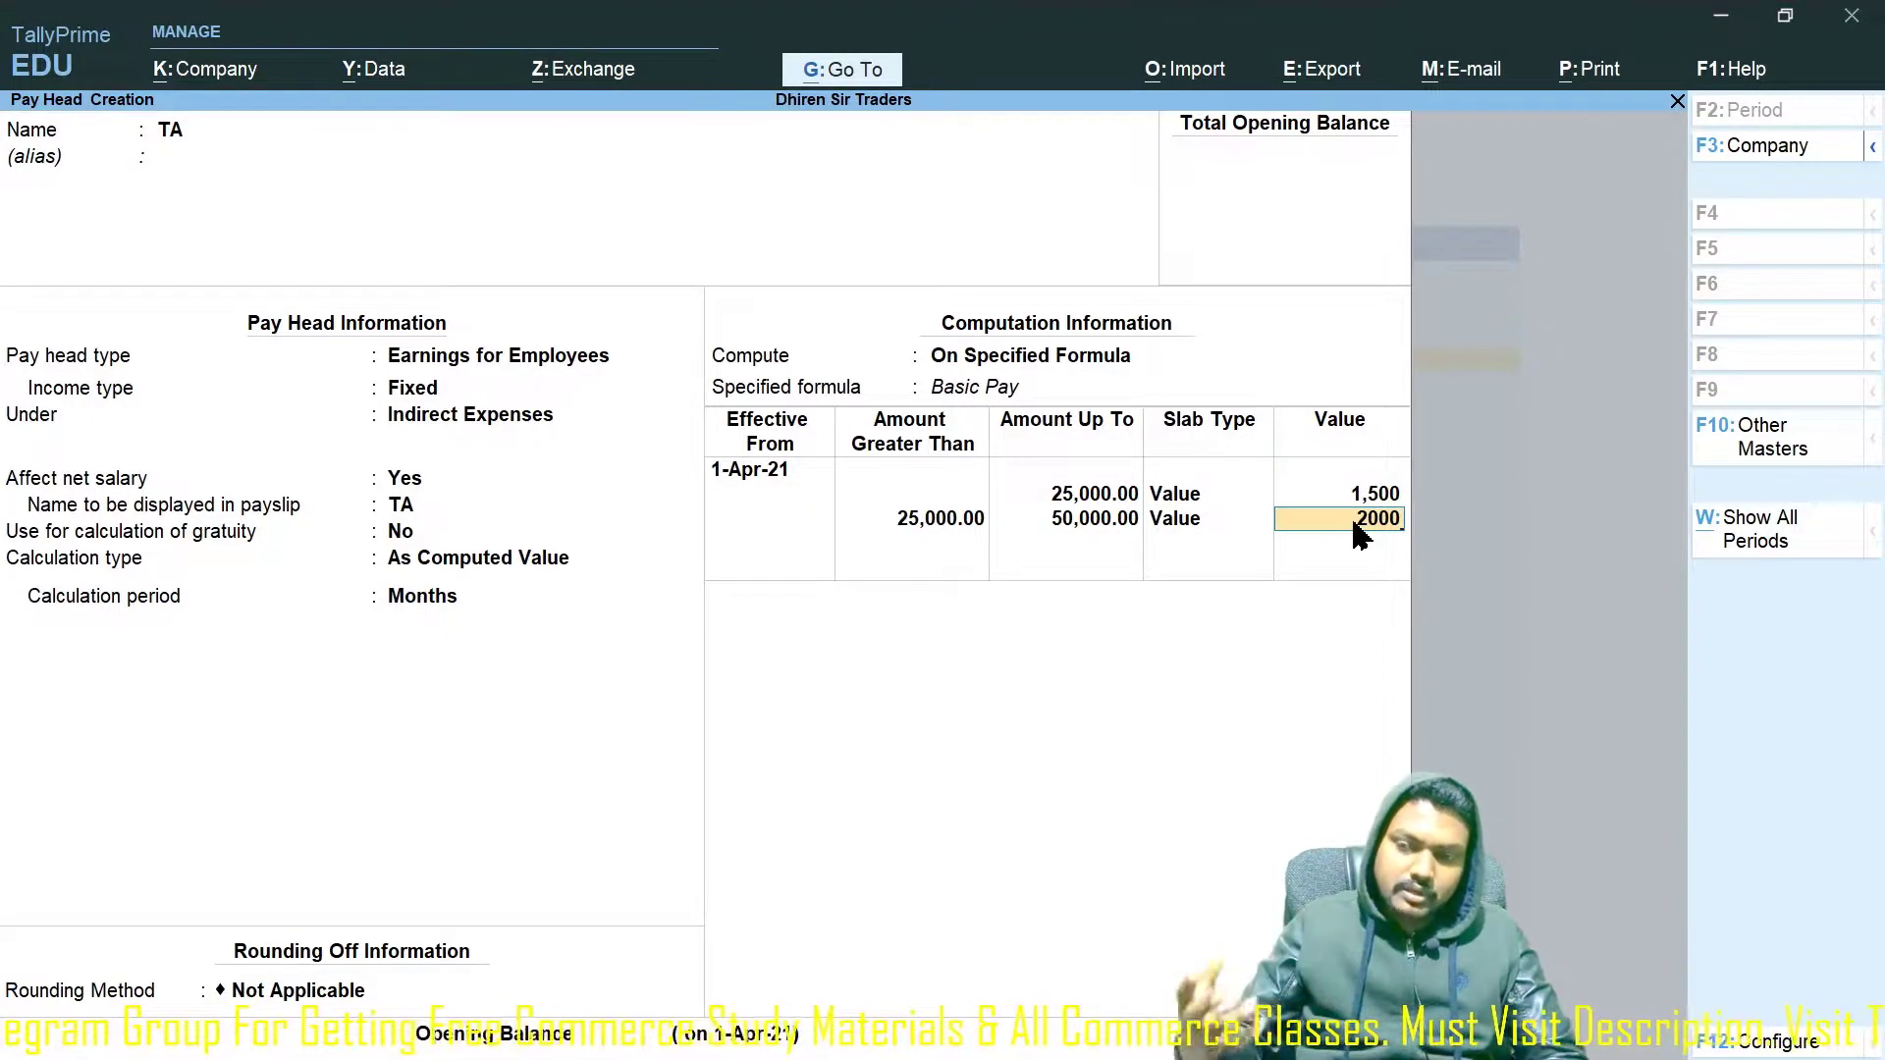
{"action": "type", "text": "2000"}
{"action": "key", "text": "Return"}
Set the open-ended top slab to a fixed 3,000 and save the TA pay head.
{"action": "key", "text": "Return"}
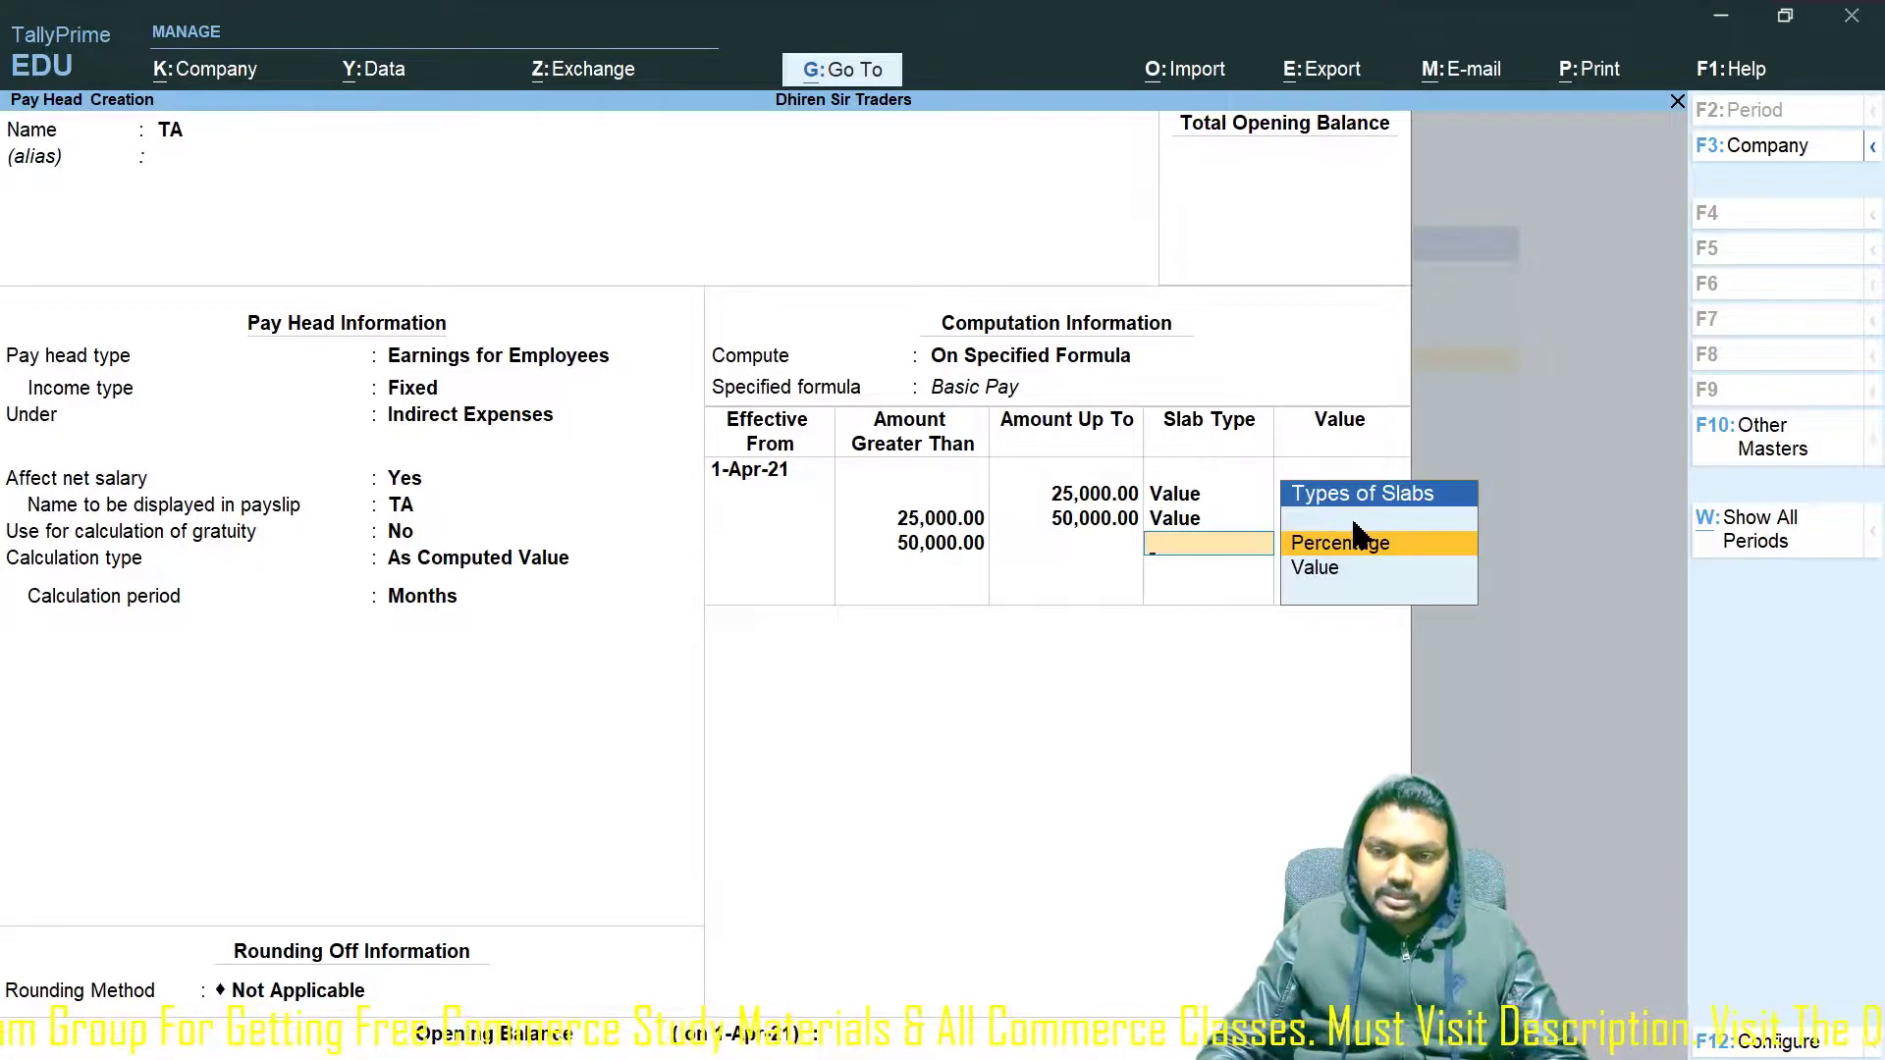
{"action": "key", "text": "Down"}
{"action": "key", "text": "Return"}
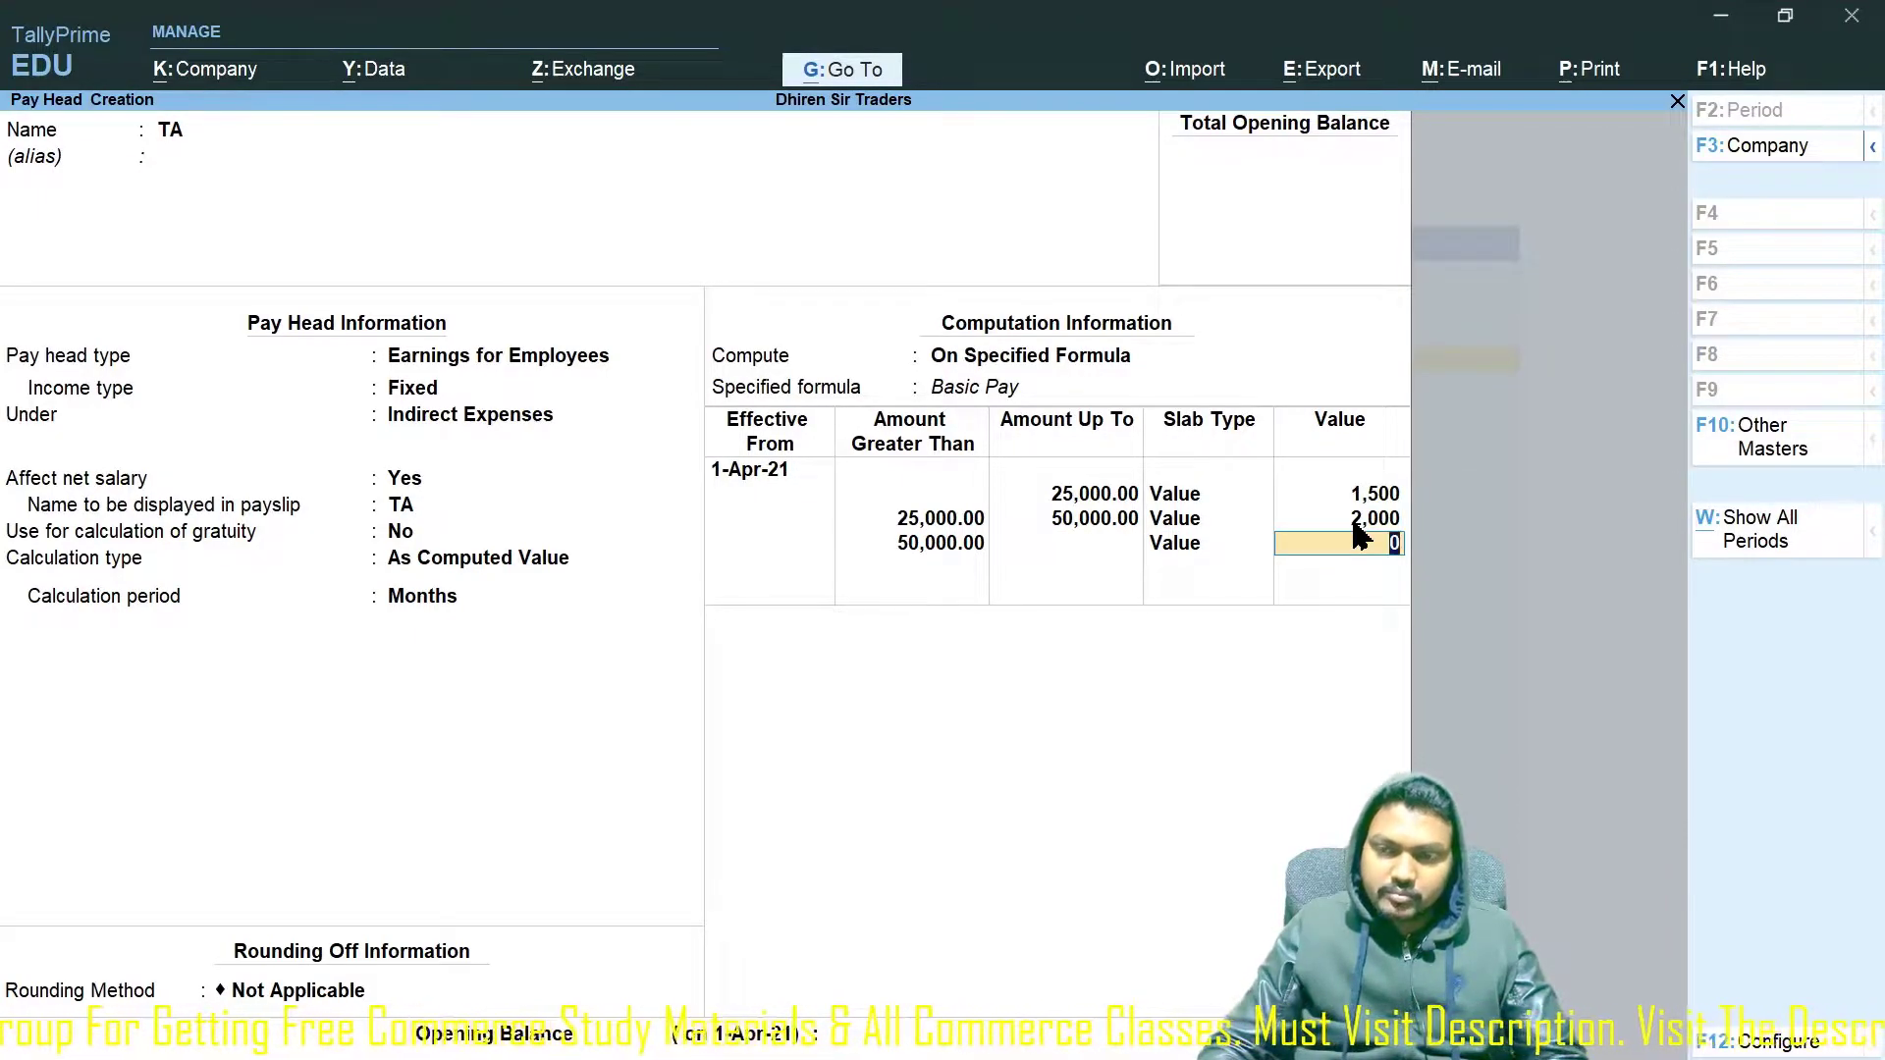
{"action": "type", "text": "3000"}
{"action": "key", "text": "Return"}
{"action": "key", "text": "Return"}
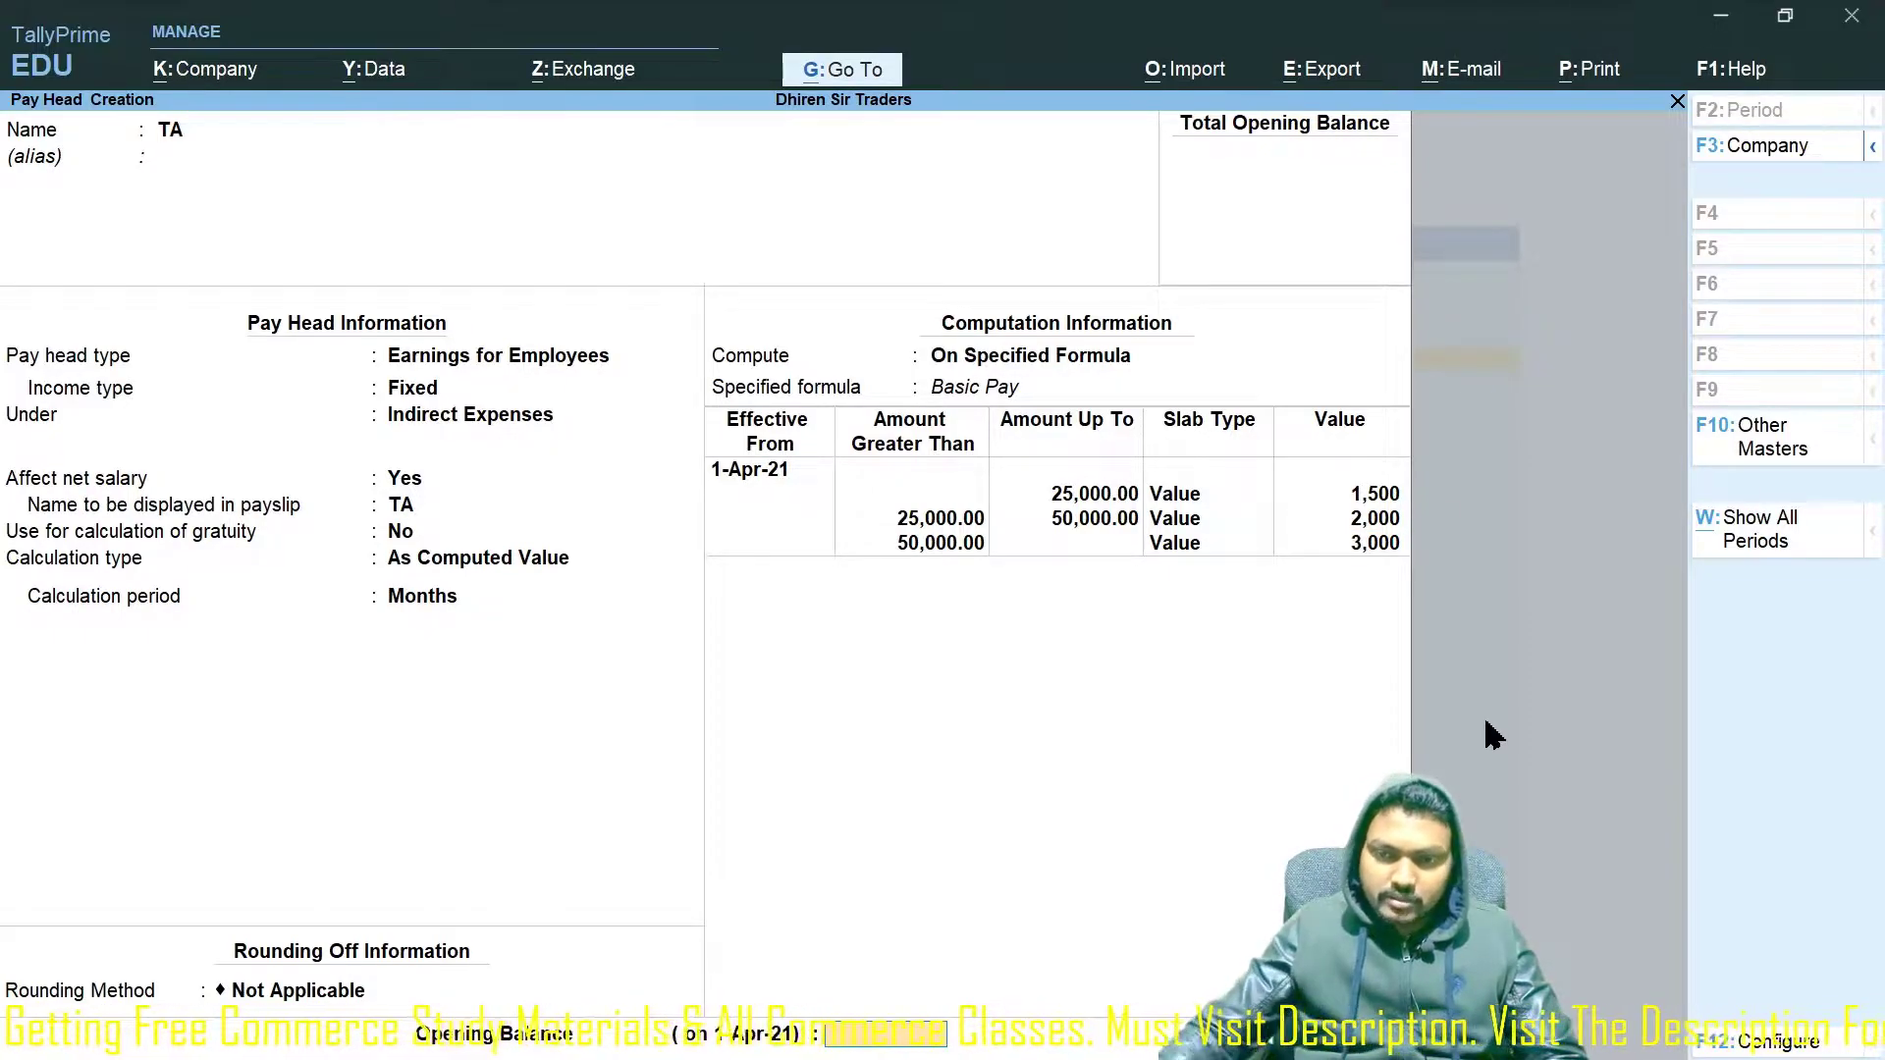
{"action": "key", "text": "Return"}
{"action": "key", "text": "Return"}
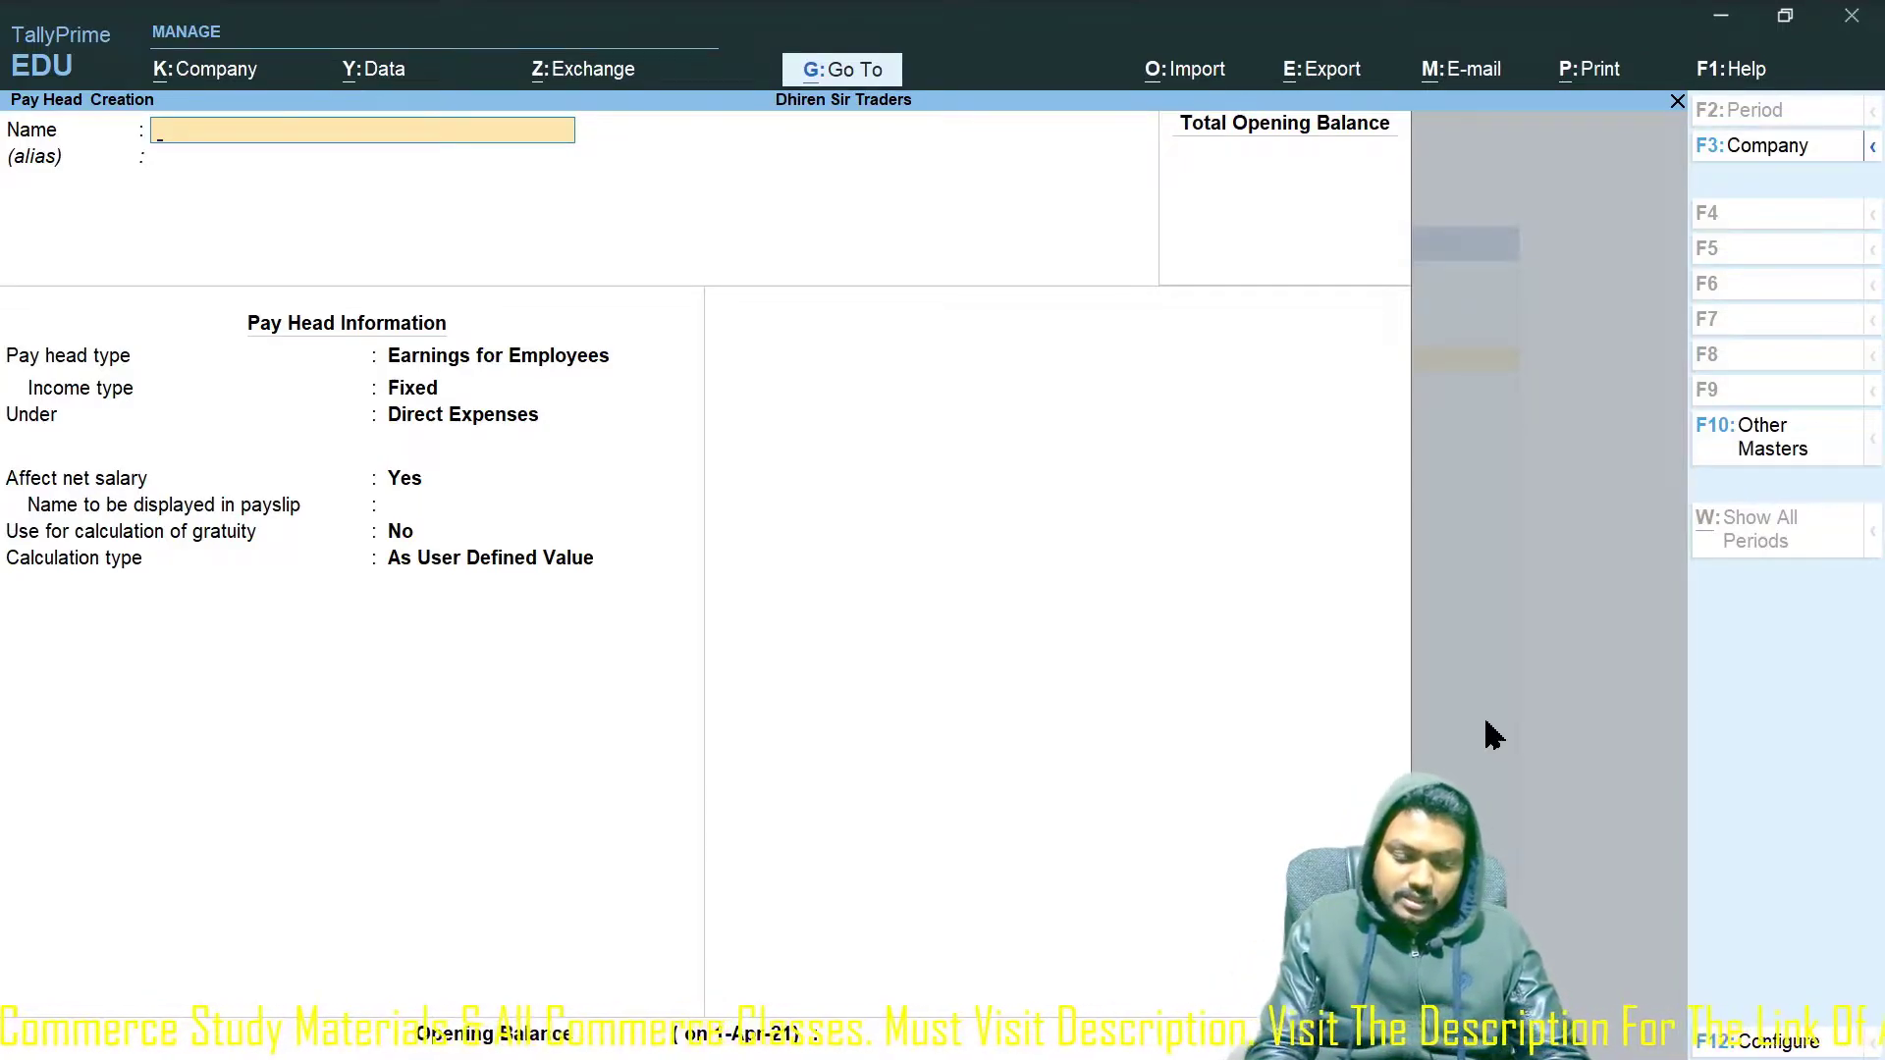
Enter PF as the new pay head name, checking the payroll voucher slide in PowerPoint meanwhile.
{"action": "type", "text": "PF"}
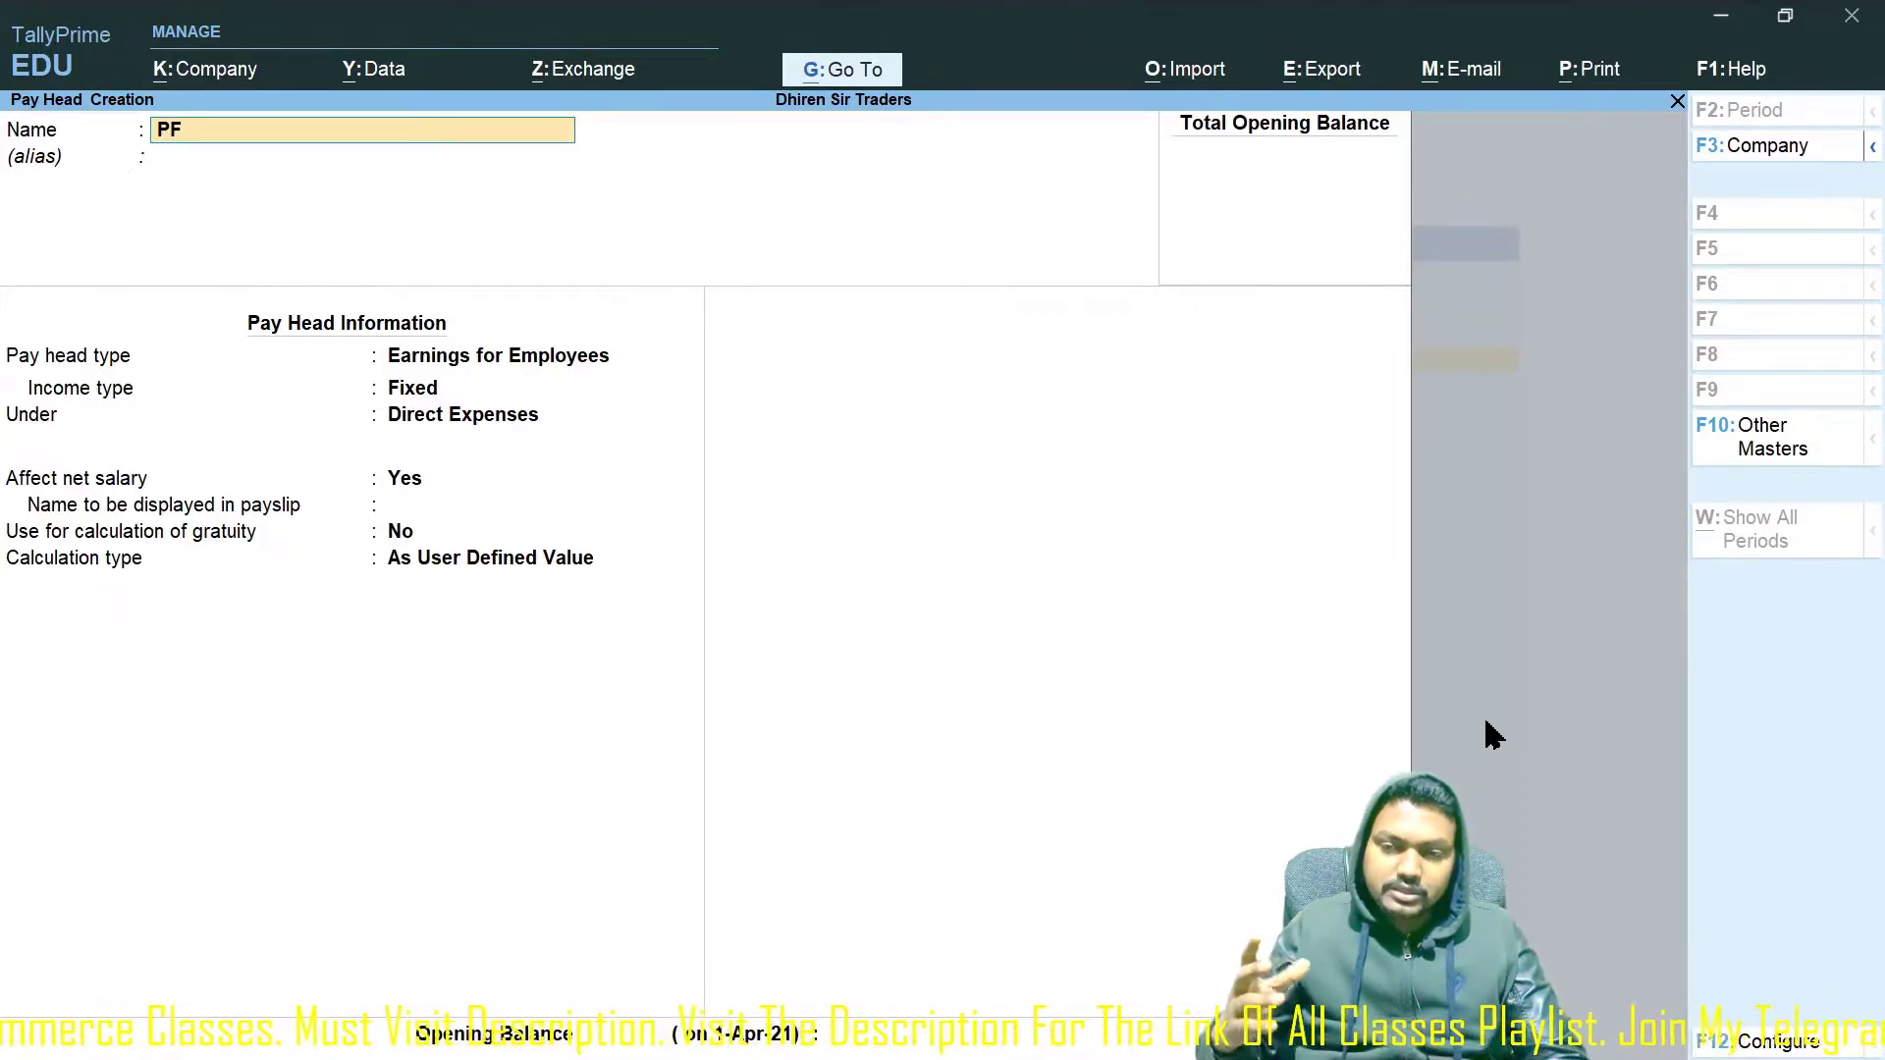
{"action": "key", "text": "alt+Tab"}
{"action": "key", "text": "alt+Tab"}
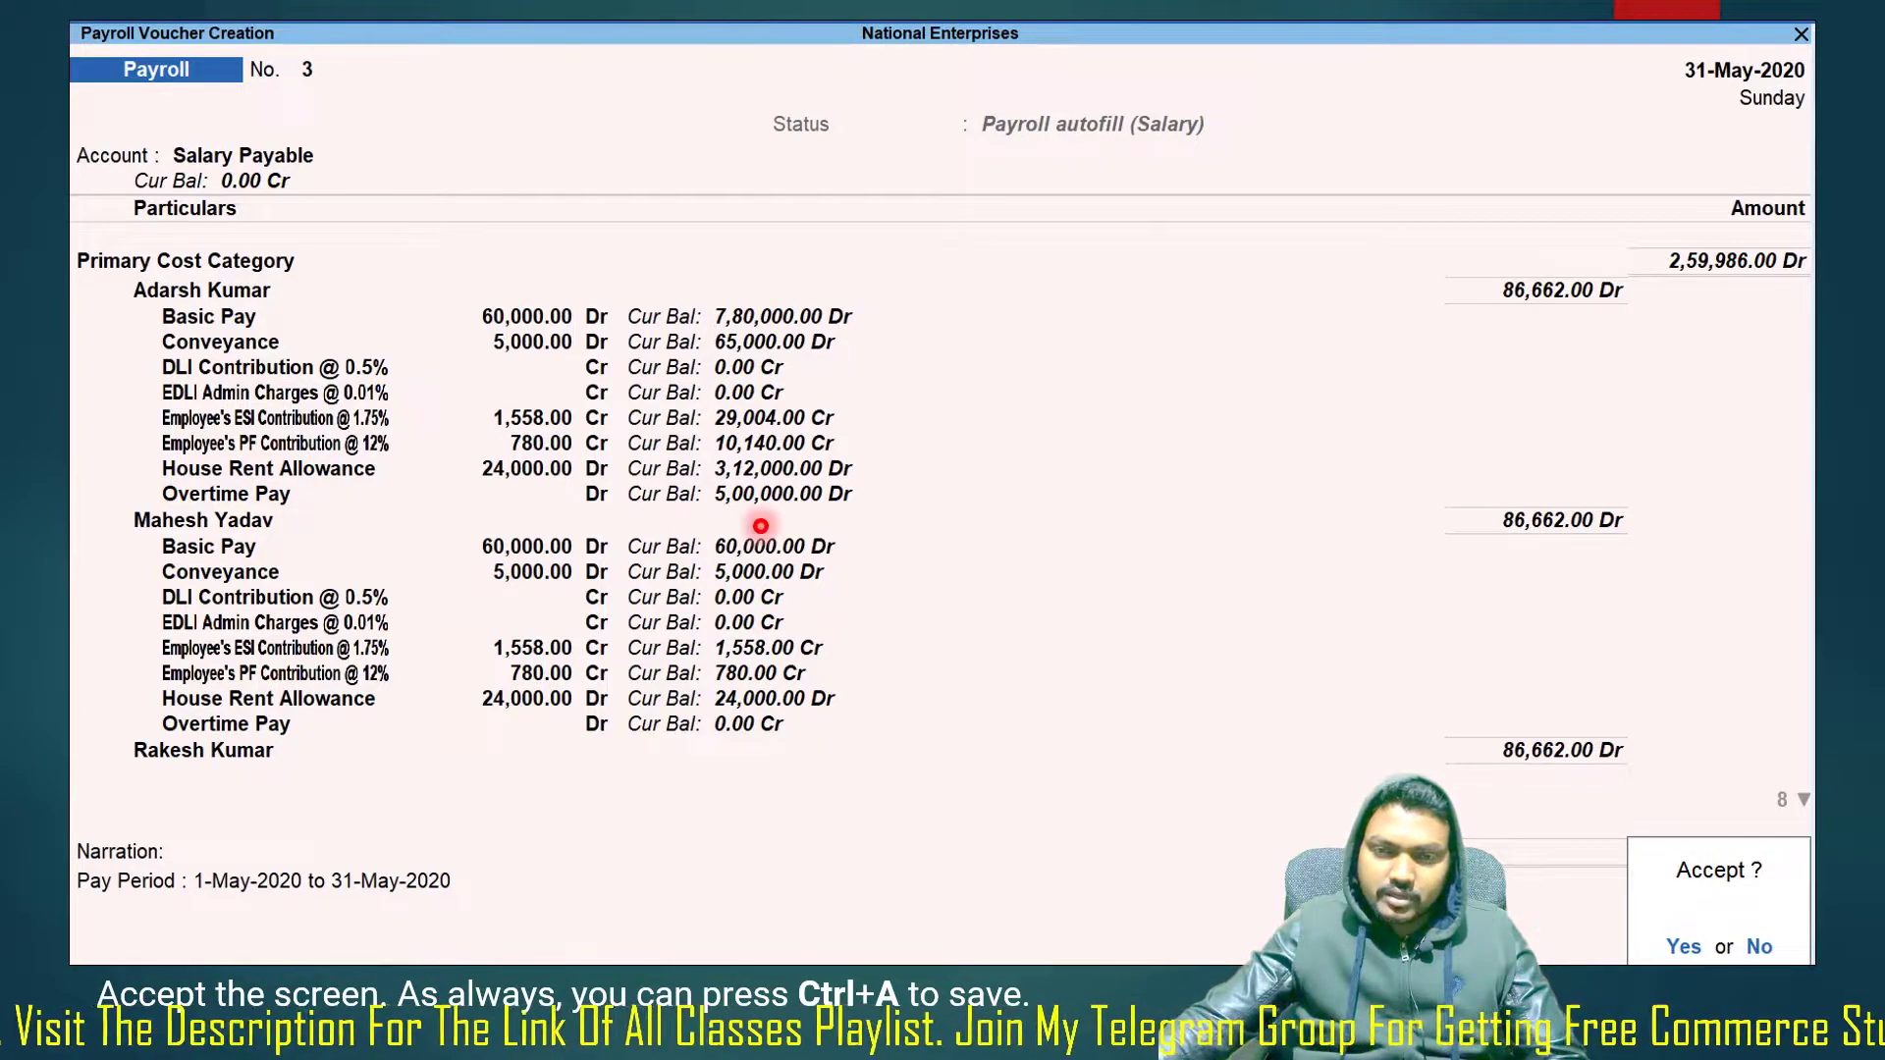
{"action": "key", "text": "alt+Tab"}
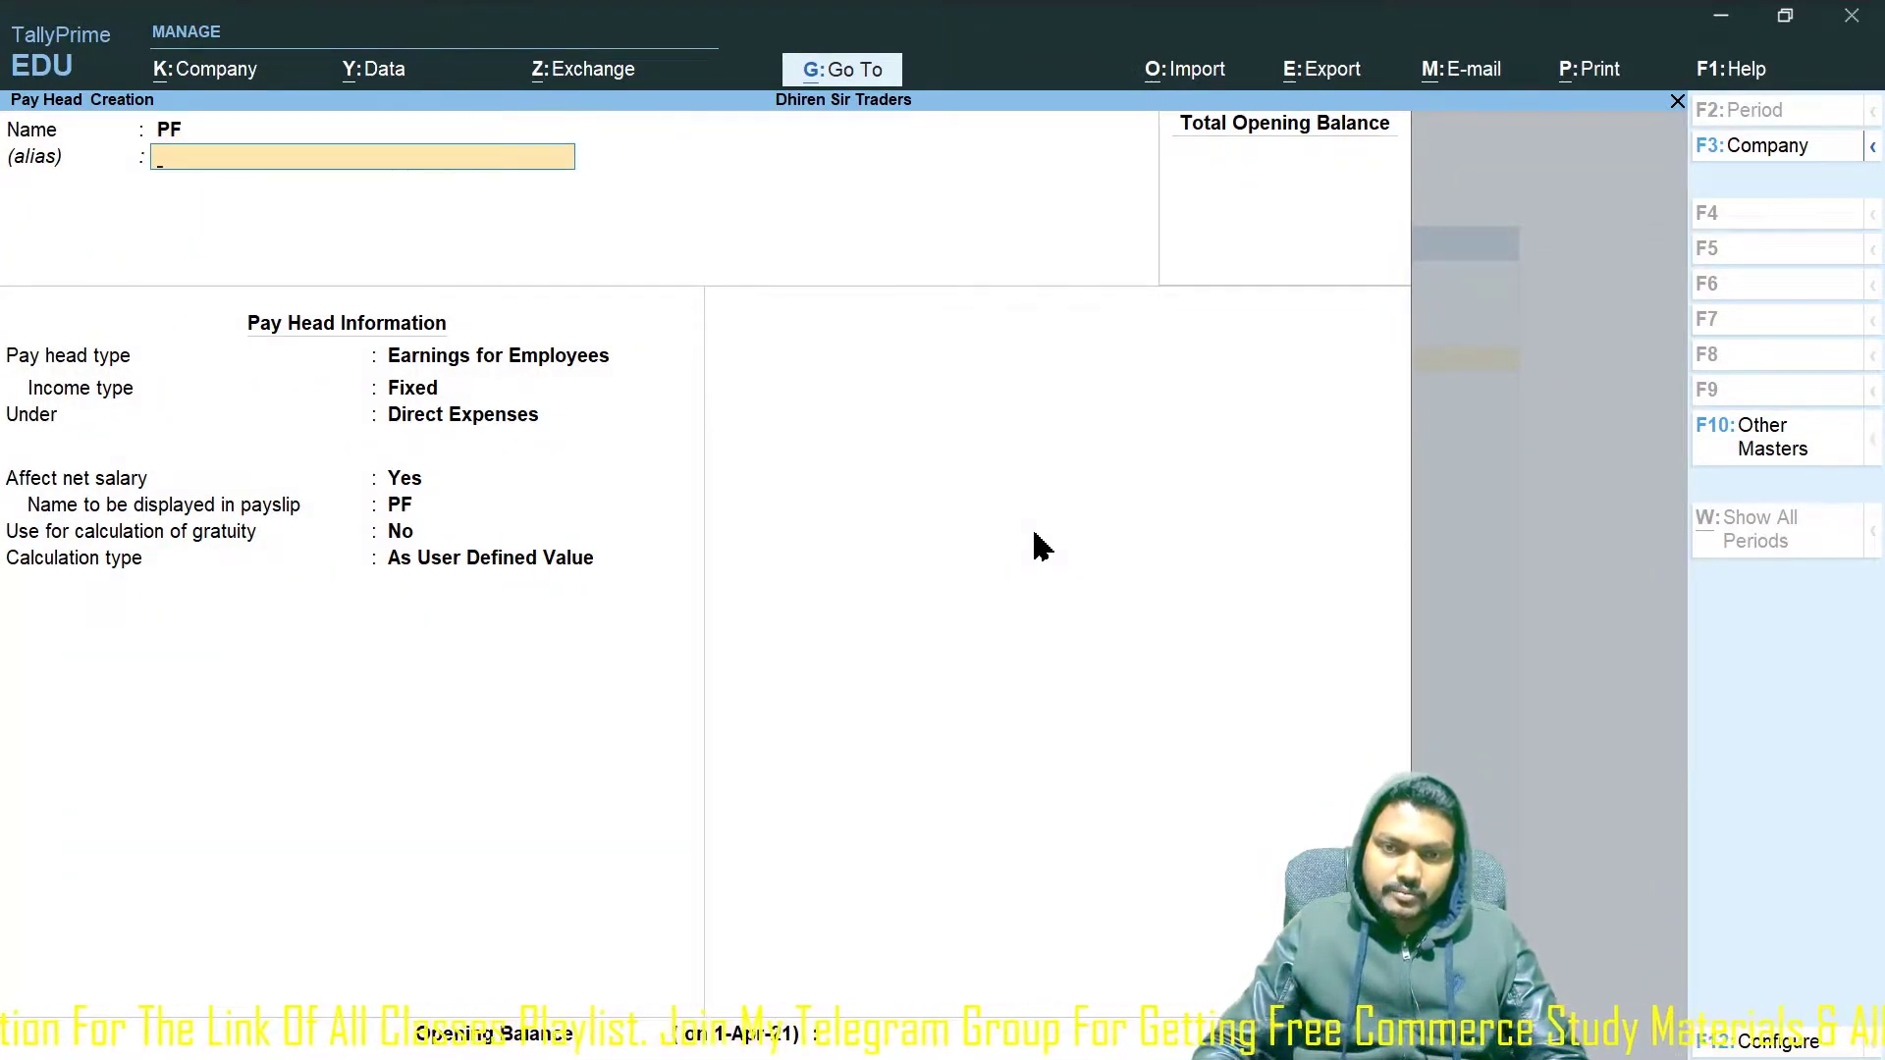
{"action": "key", "text": "Return"}
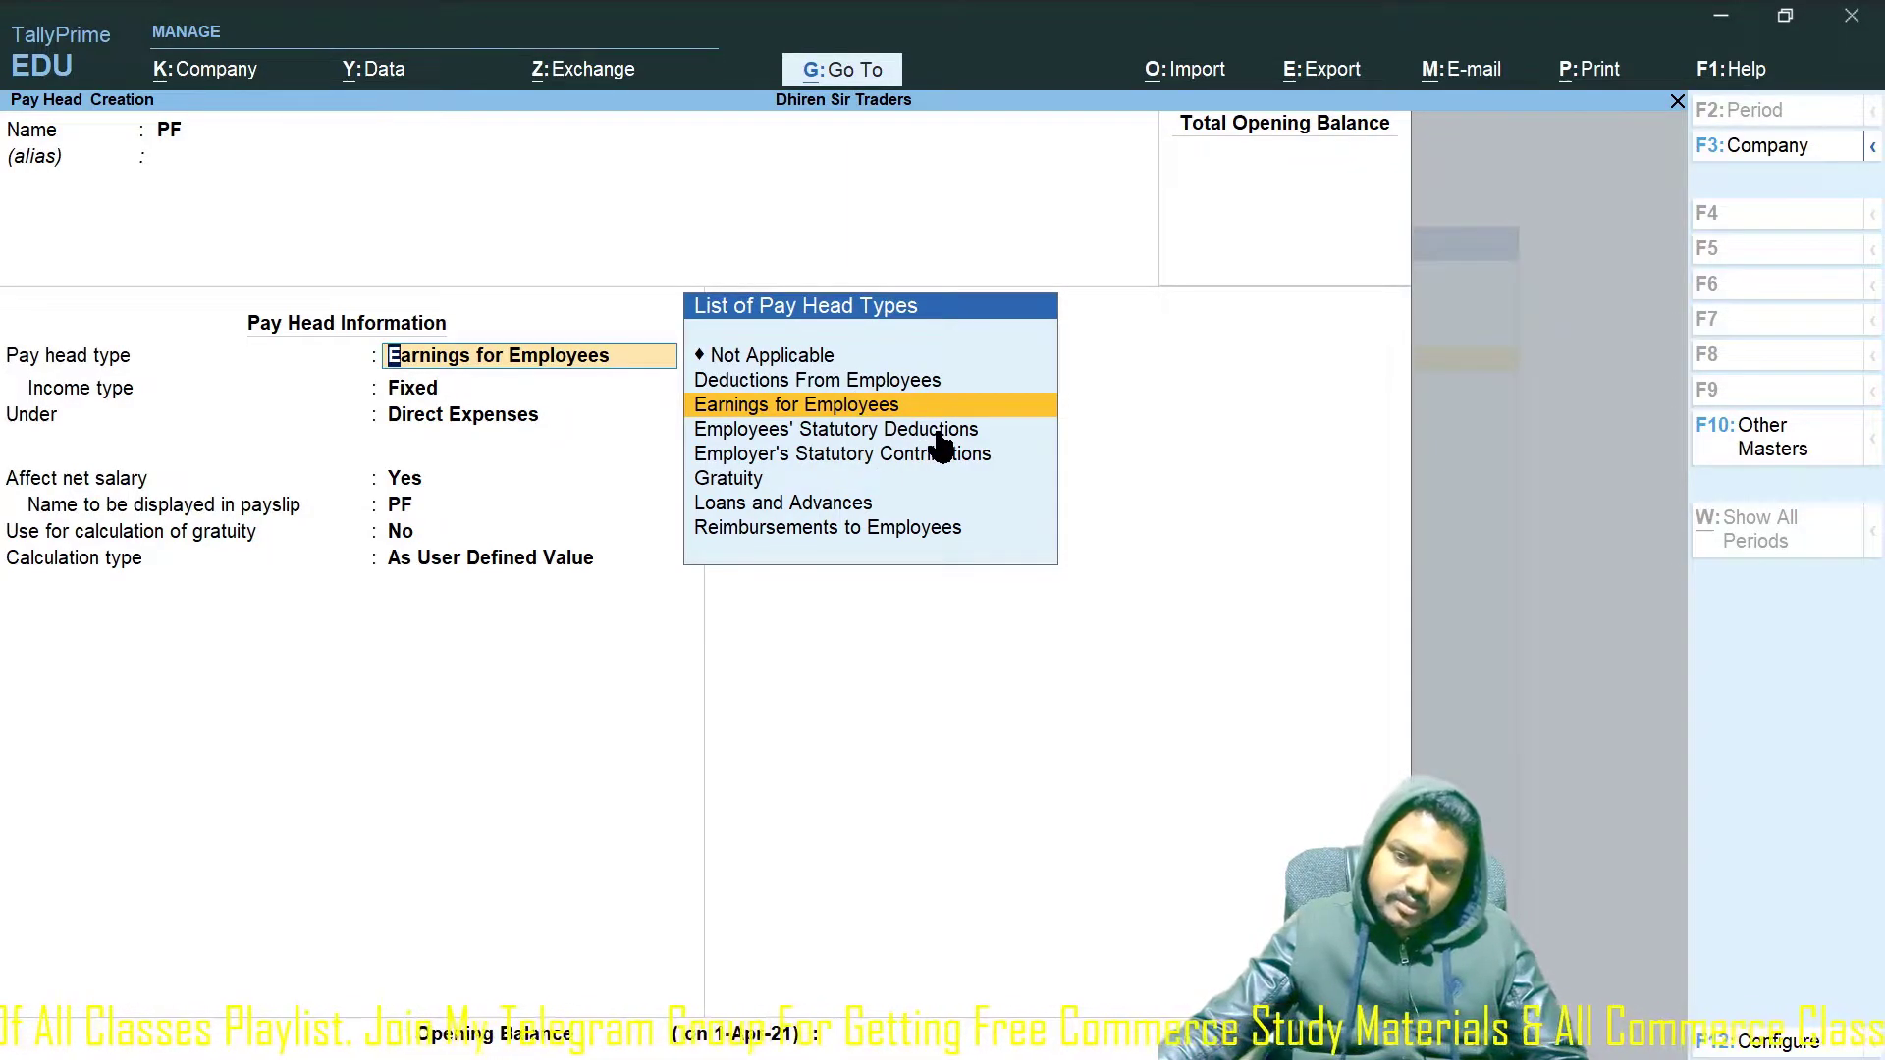
Make PF an Employees' Statutory Deductions pay head under Current Liabilities, affecting net salary.
{"action": "left_click", "coordinate": [883, 432]}
{"action": "left_click", "coordinate": [884, 432]}
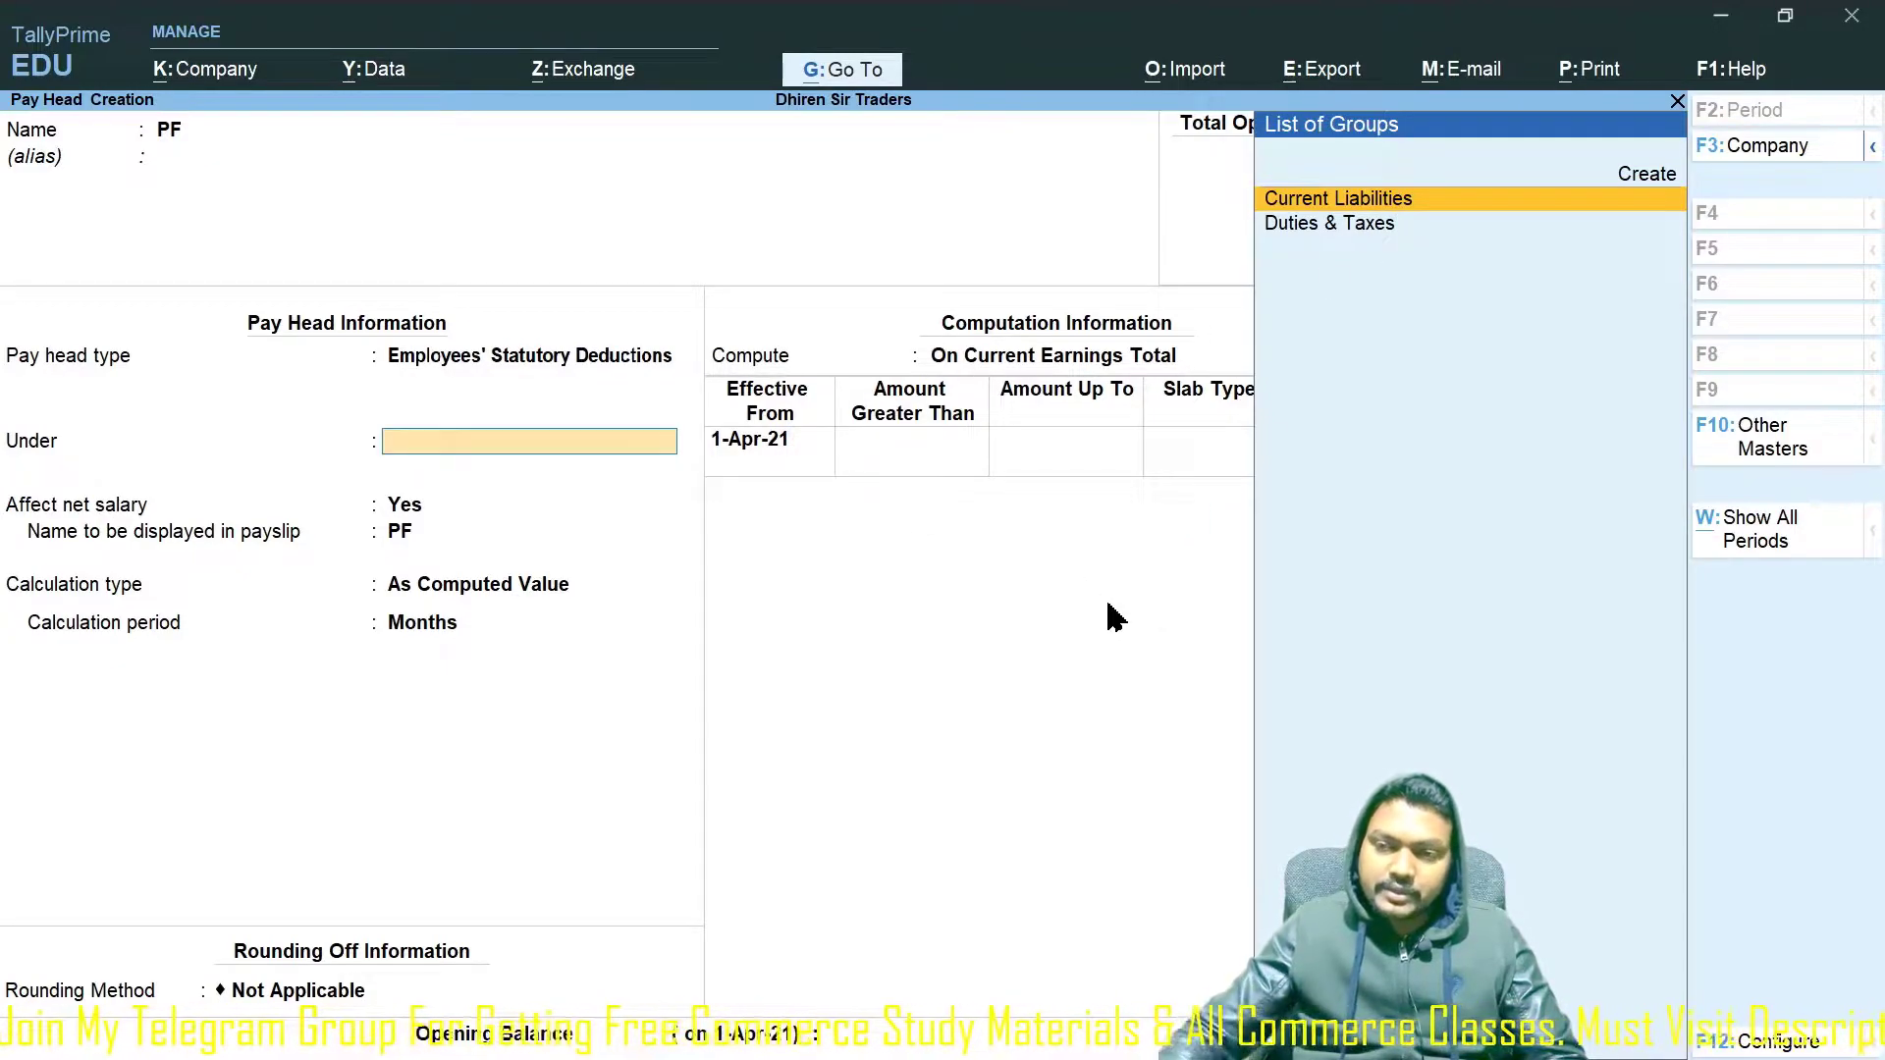
{"action": "key", "text": "Return"}
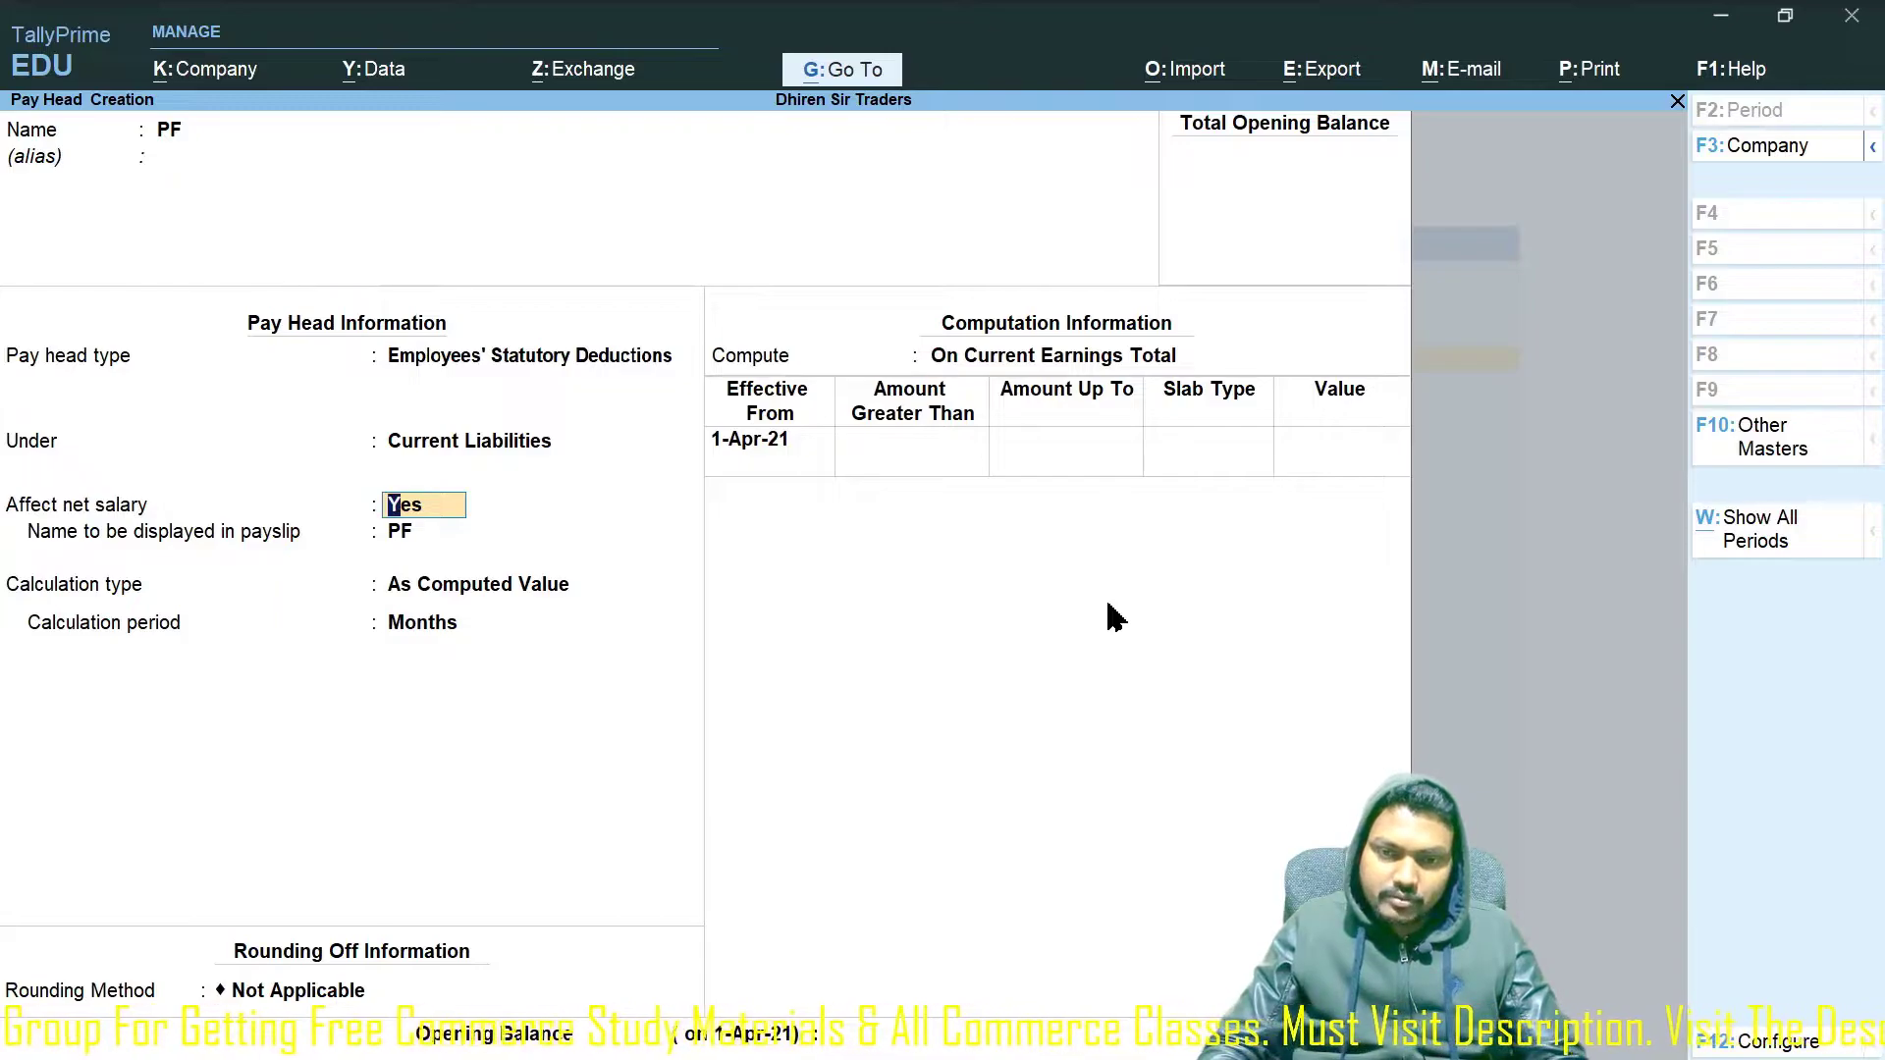
{"action": "key", "text": "Return"}
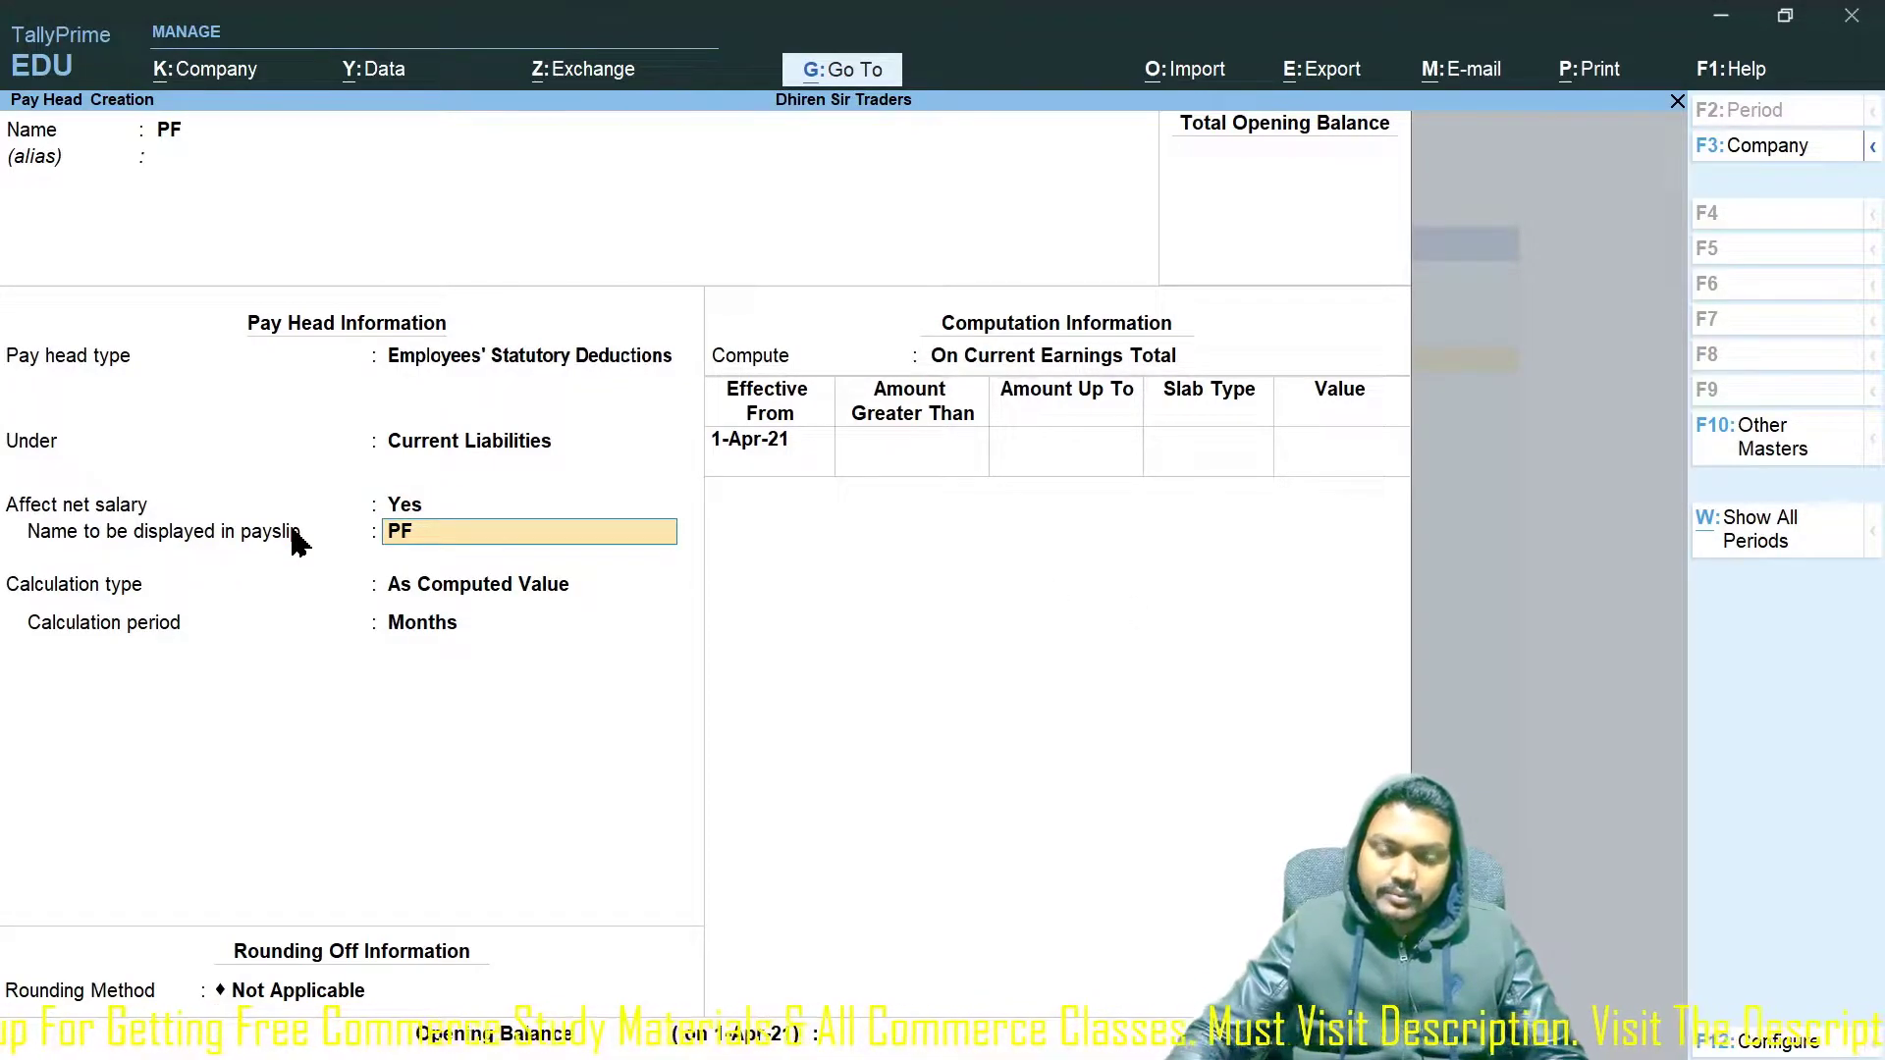
{"action": "key", "text": "Return"}
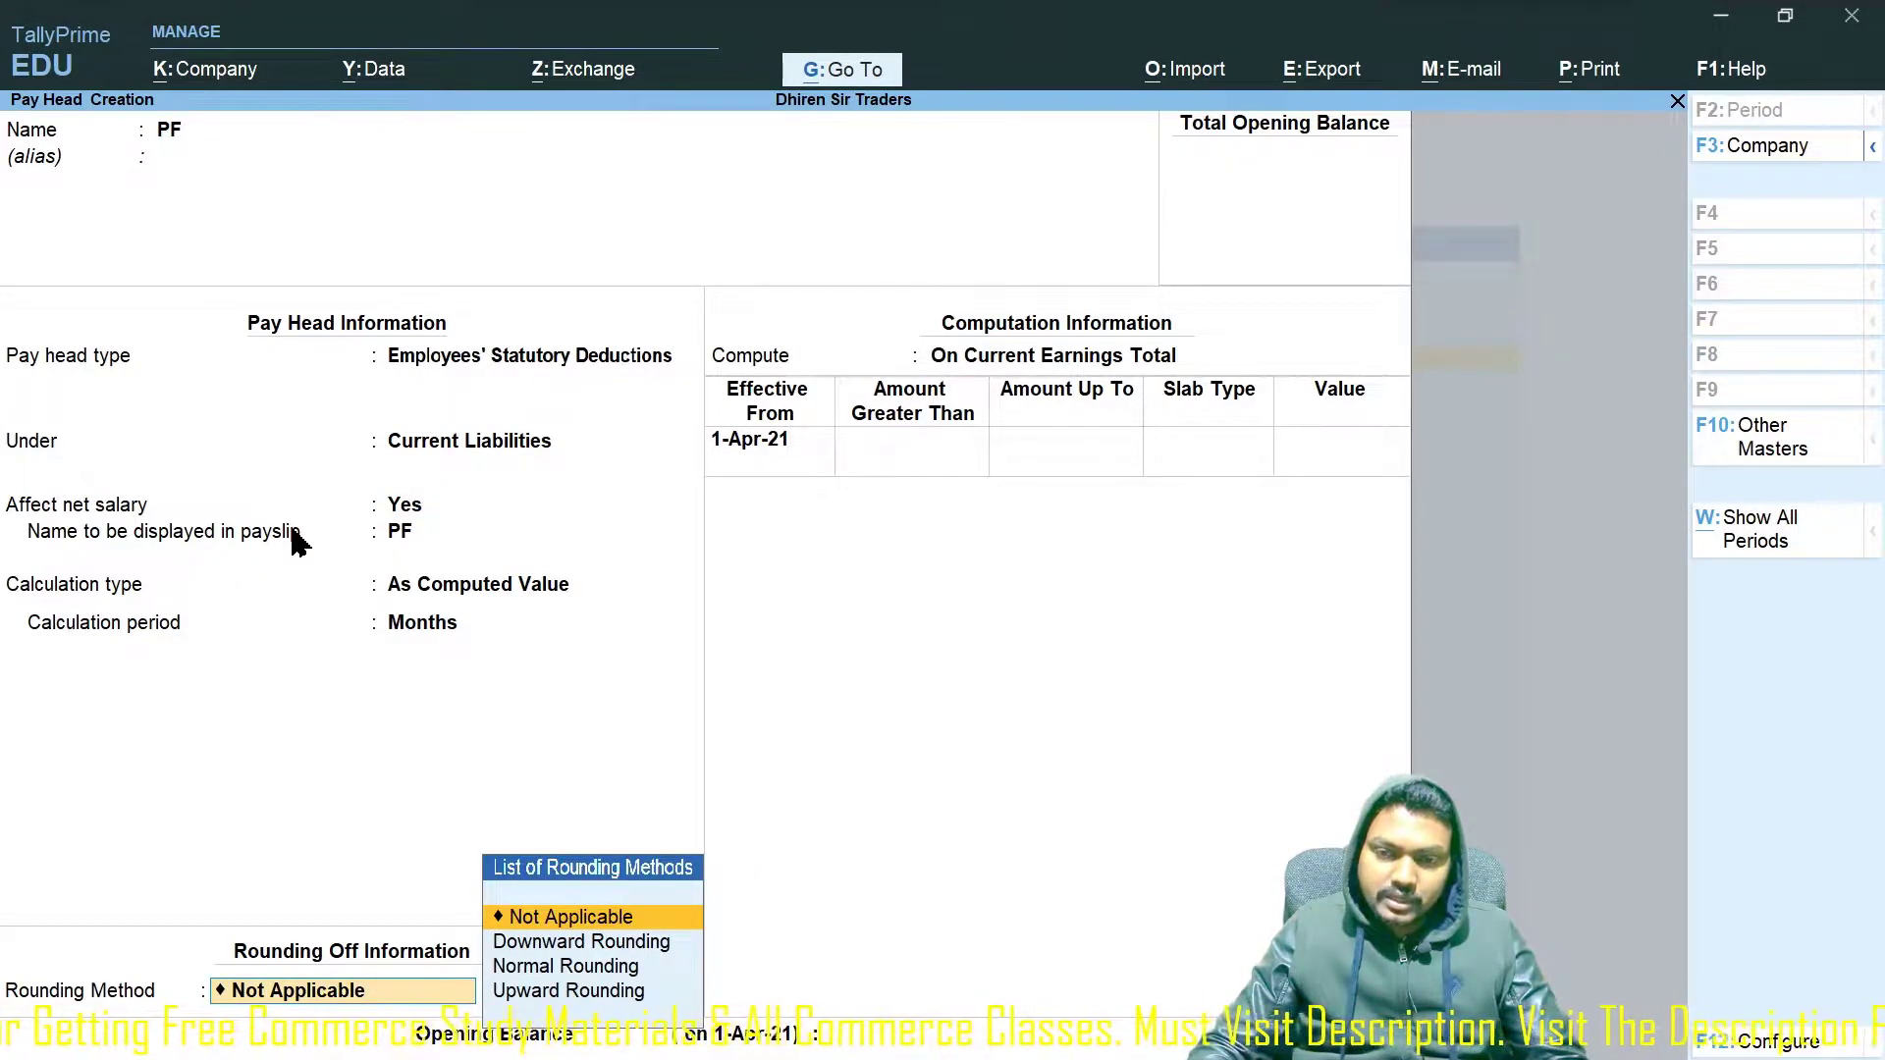
Apply Normal Rounding to PF and compute it On Specified Formula.
{"action": "key", "text": "Down"}
{"action": "key", "text": "Down"}
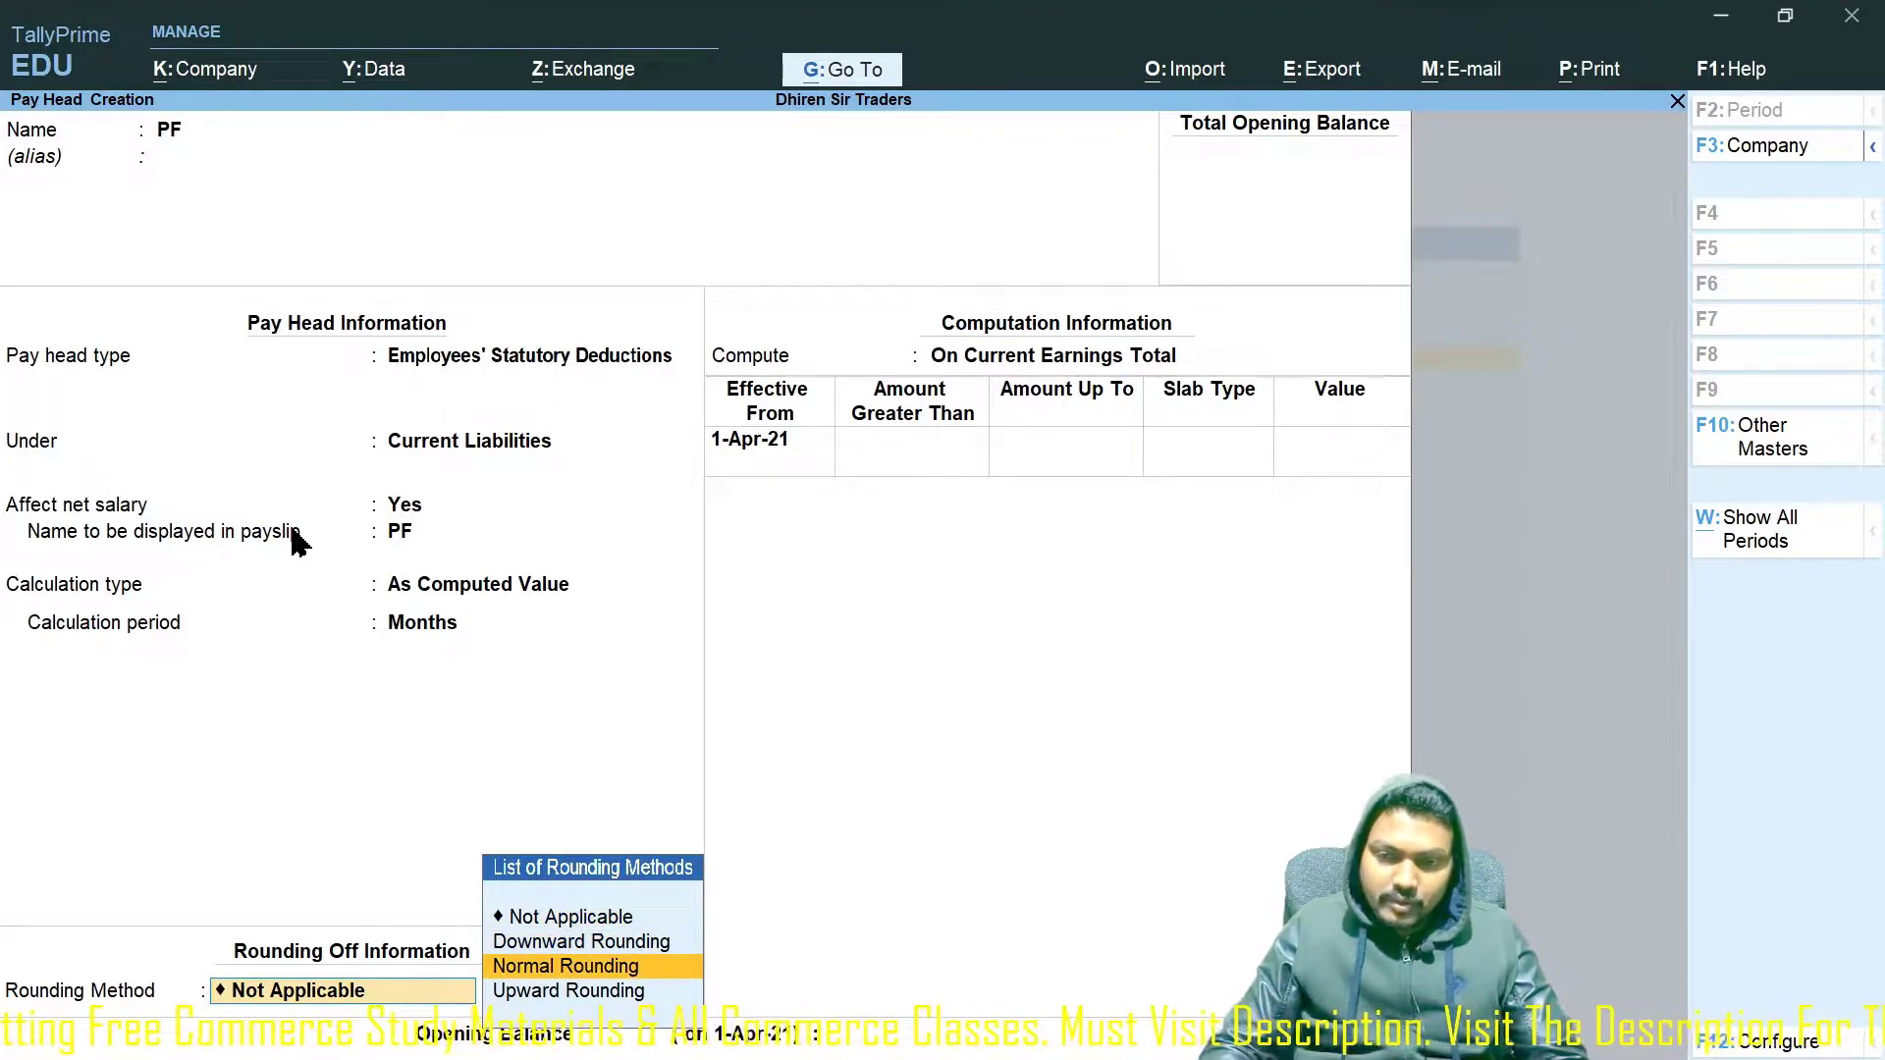
{"action": "key", "text": "Return"}
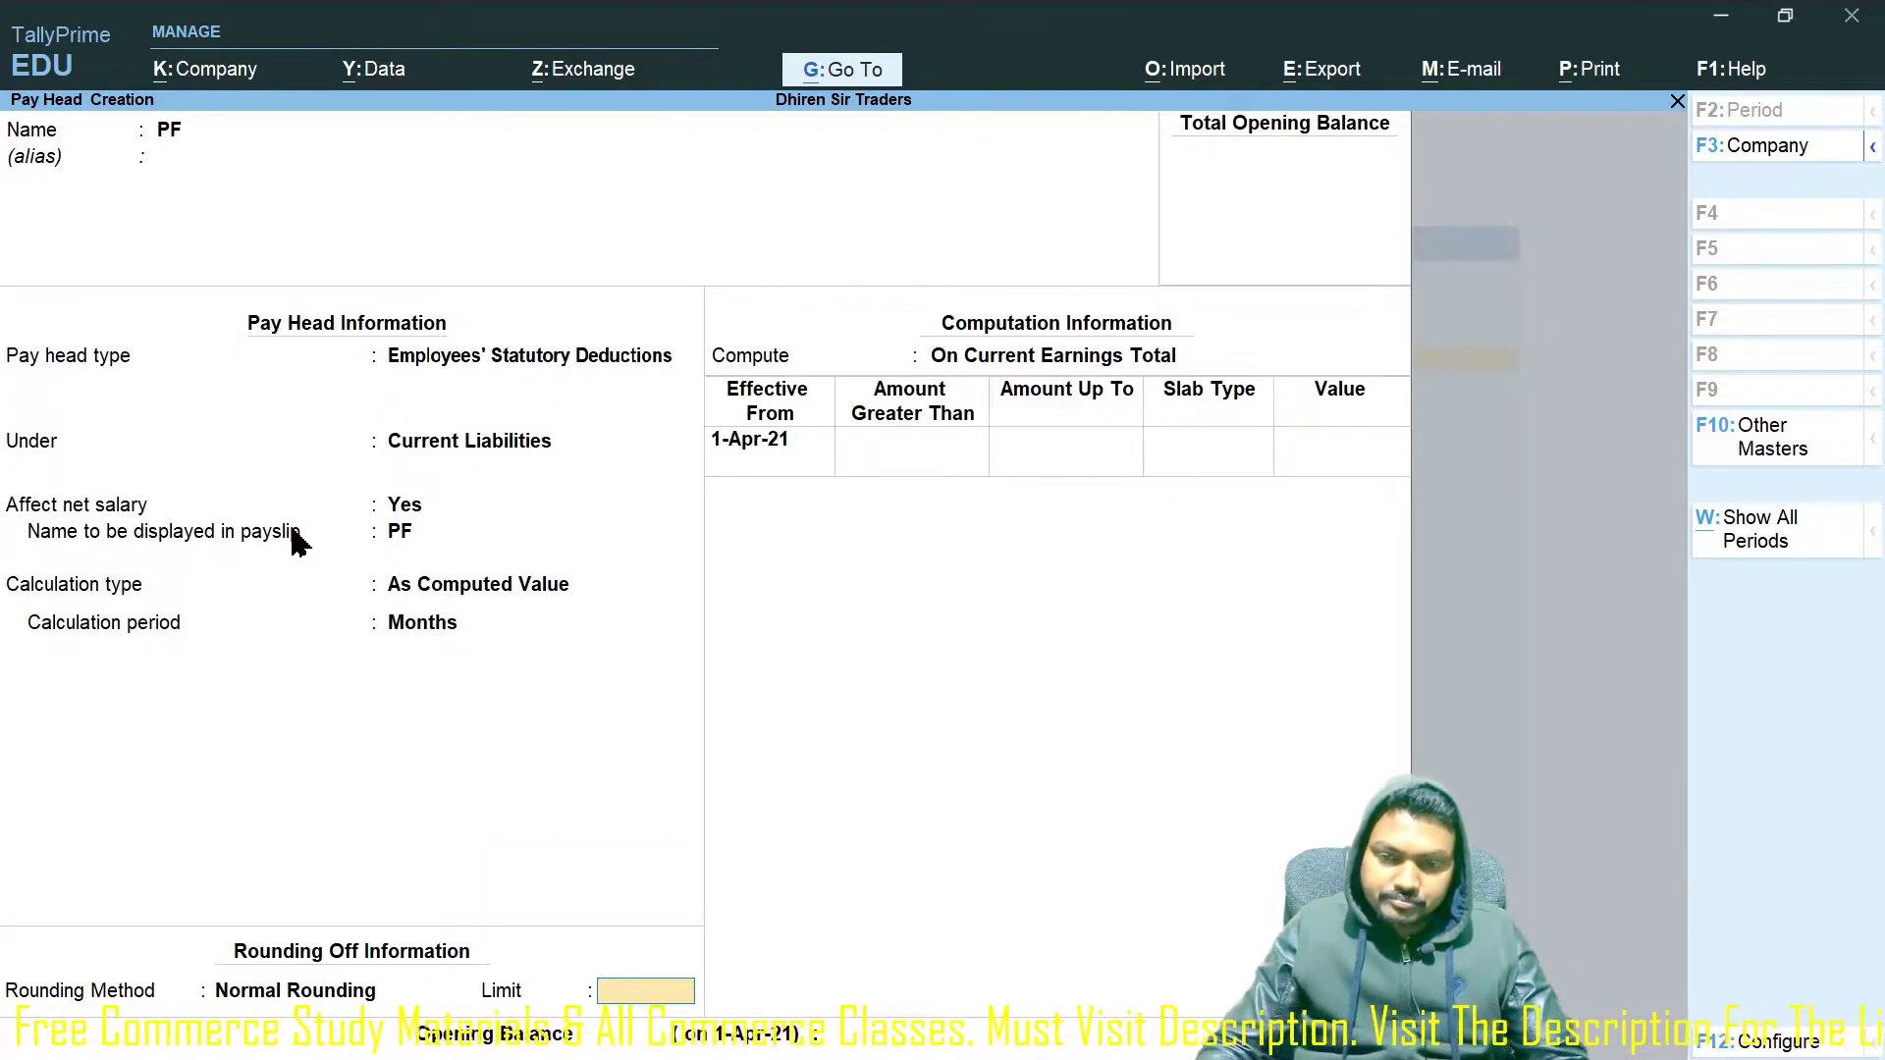
{"action": "key", "text": "Return"}
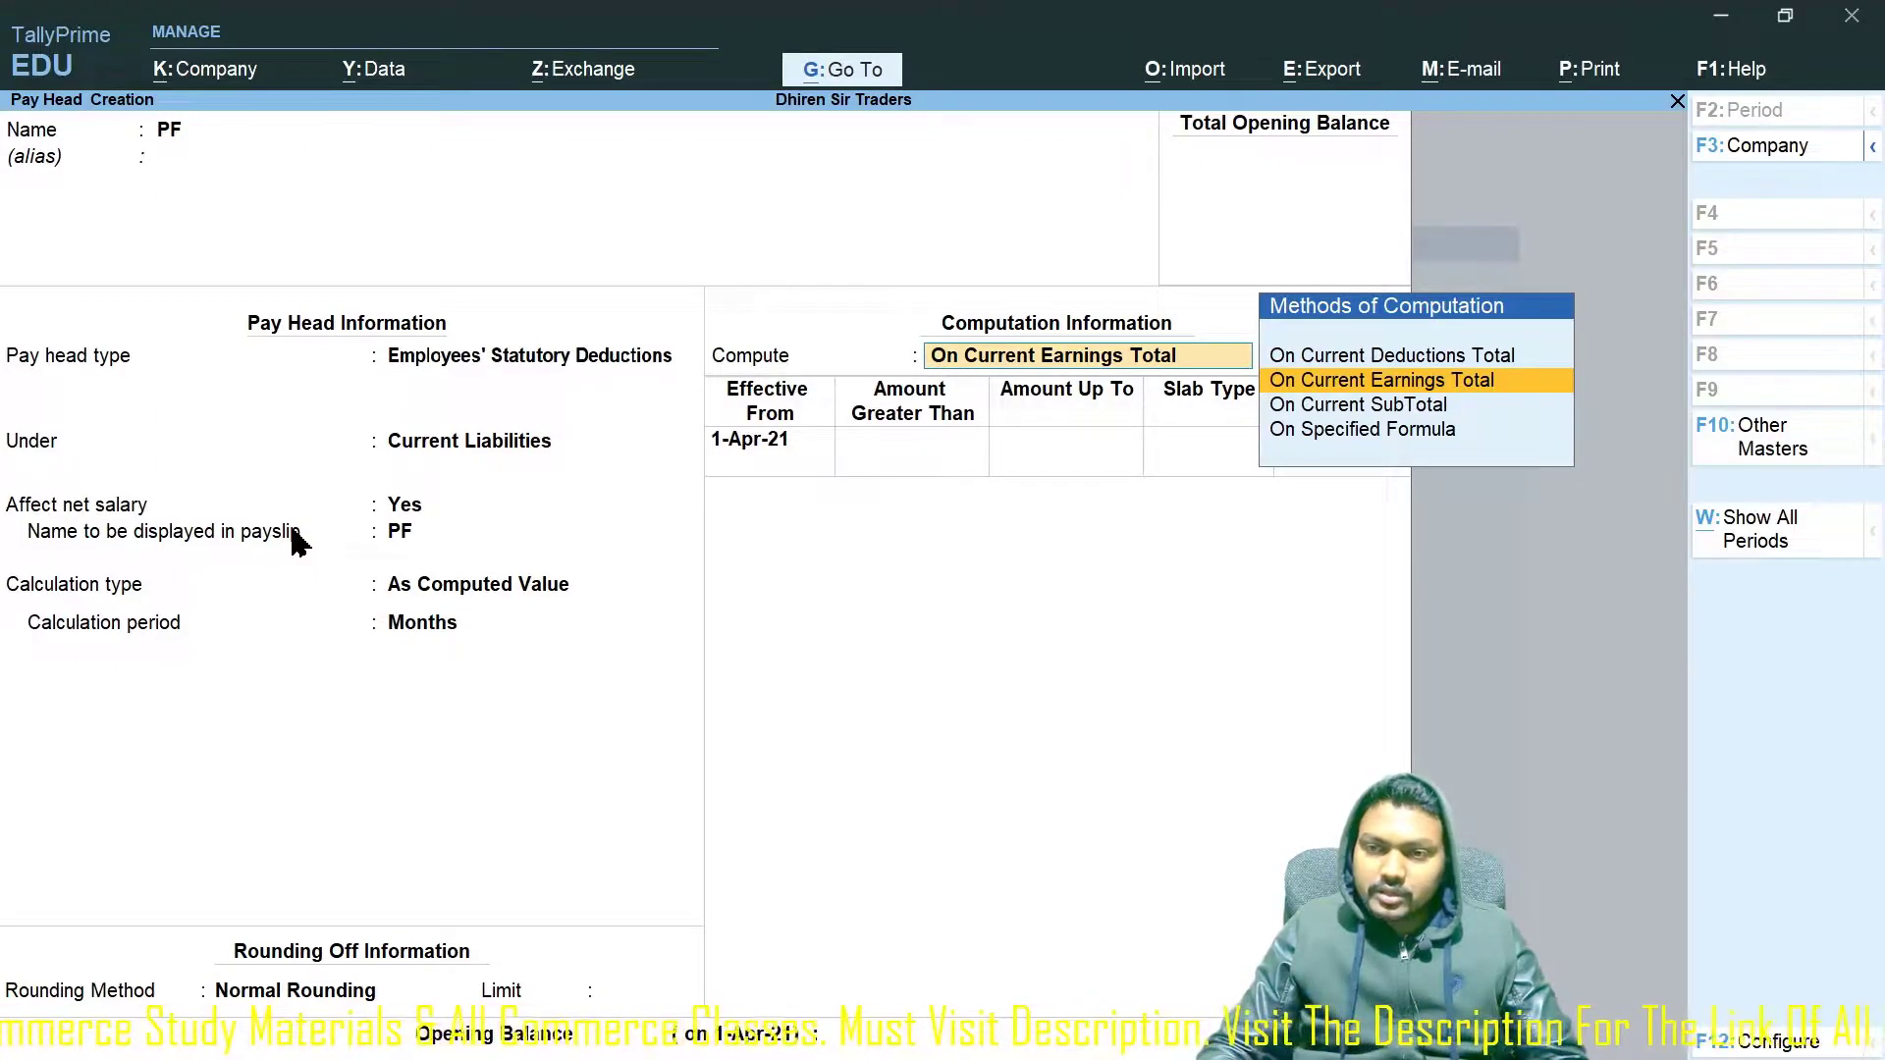
{"action": "key", "text": "Down"}
{"action": "key", "text": "Down"}
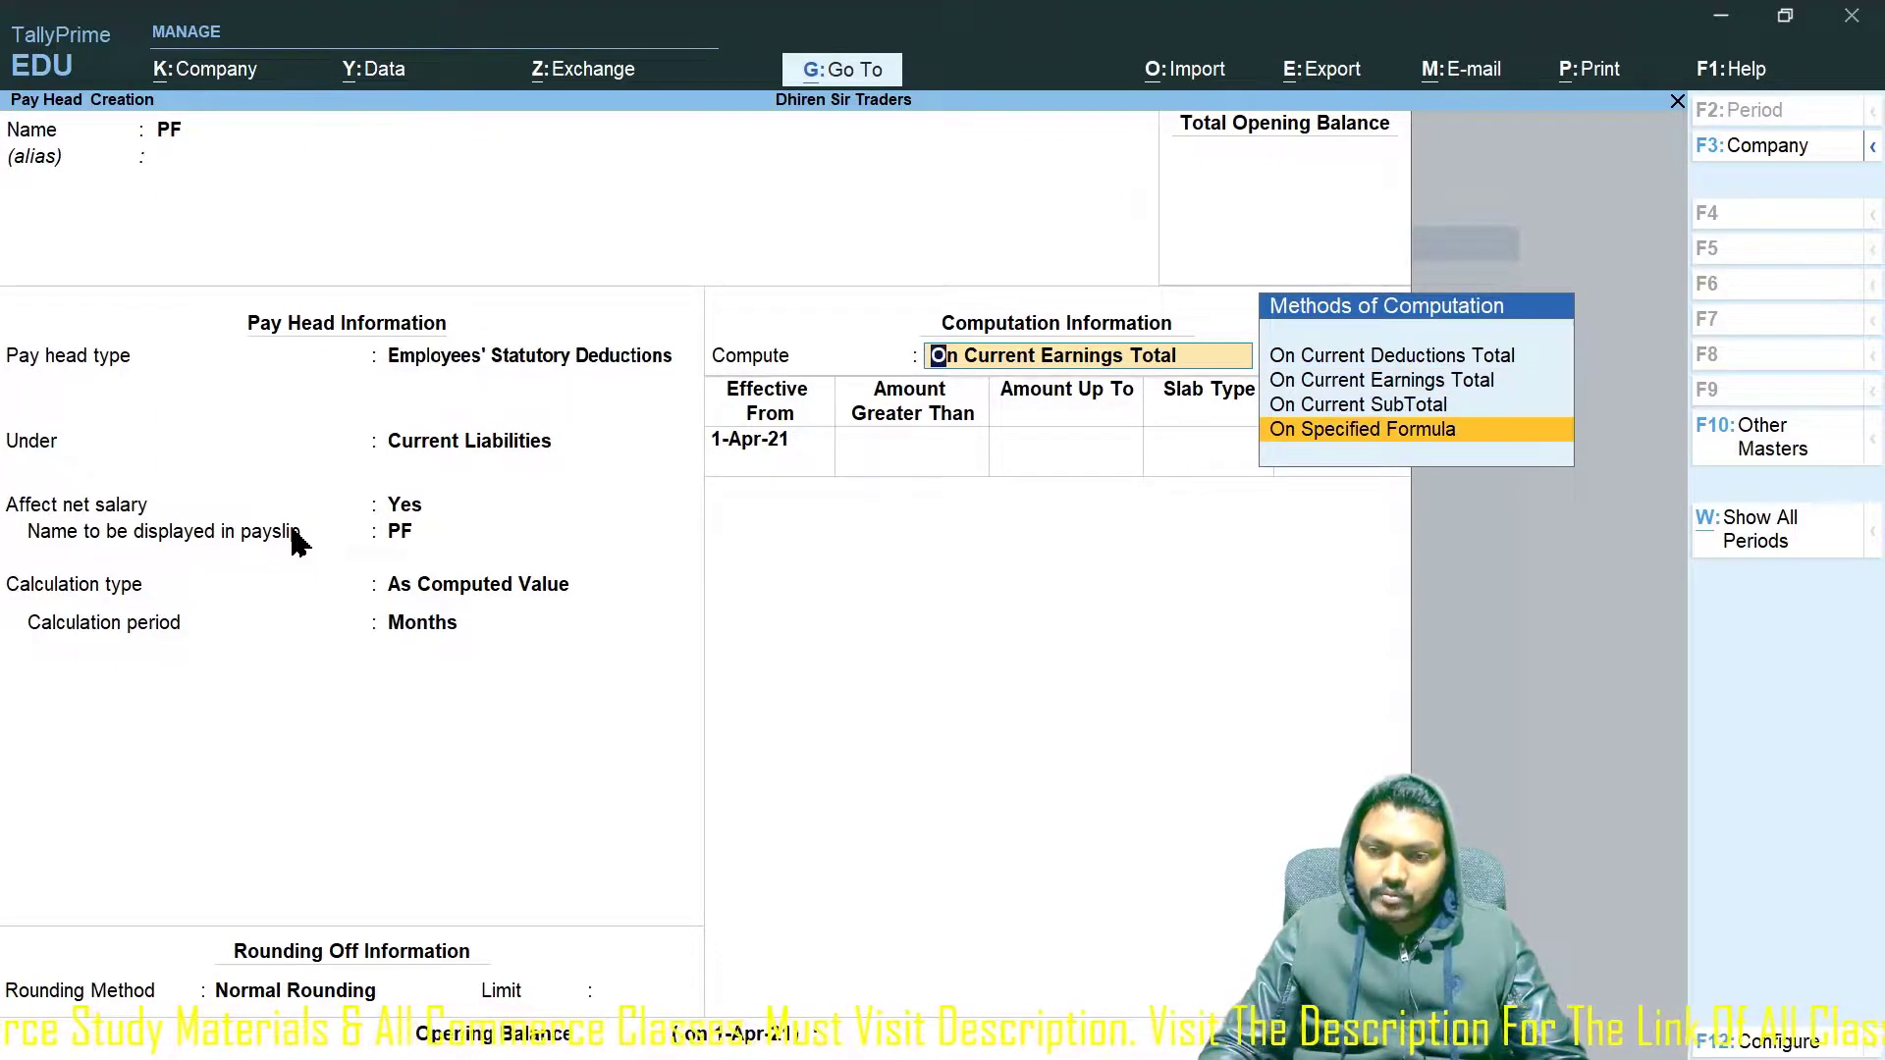
{"action": "key", "text": "Up"}
{"action": "key", "text": "Up"}
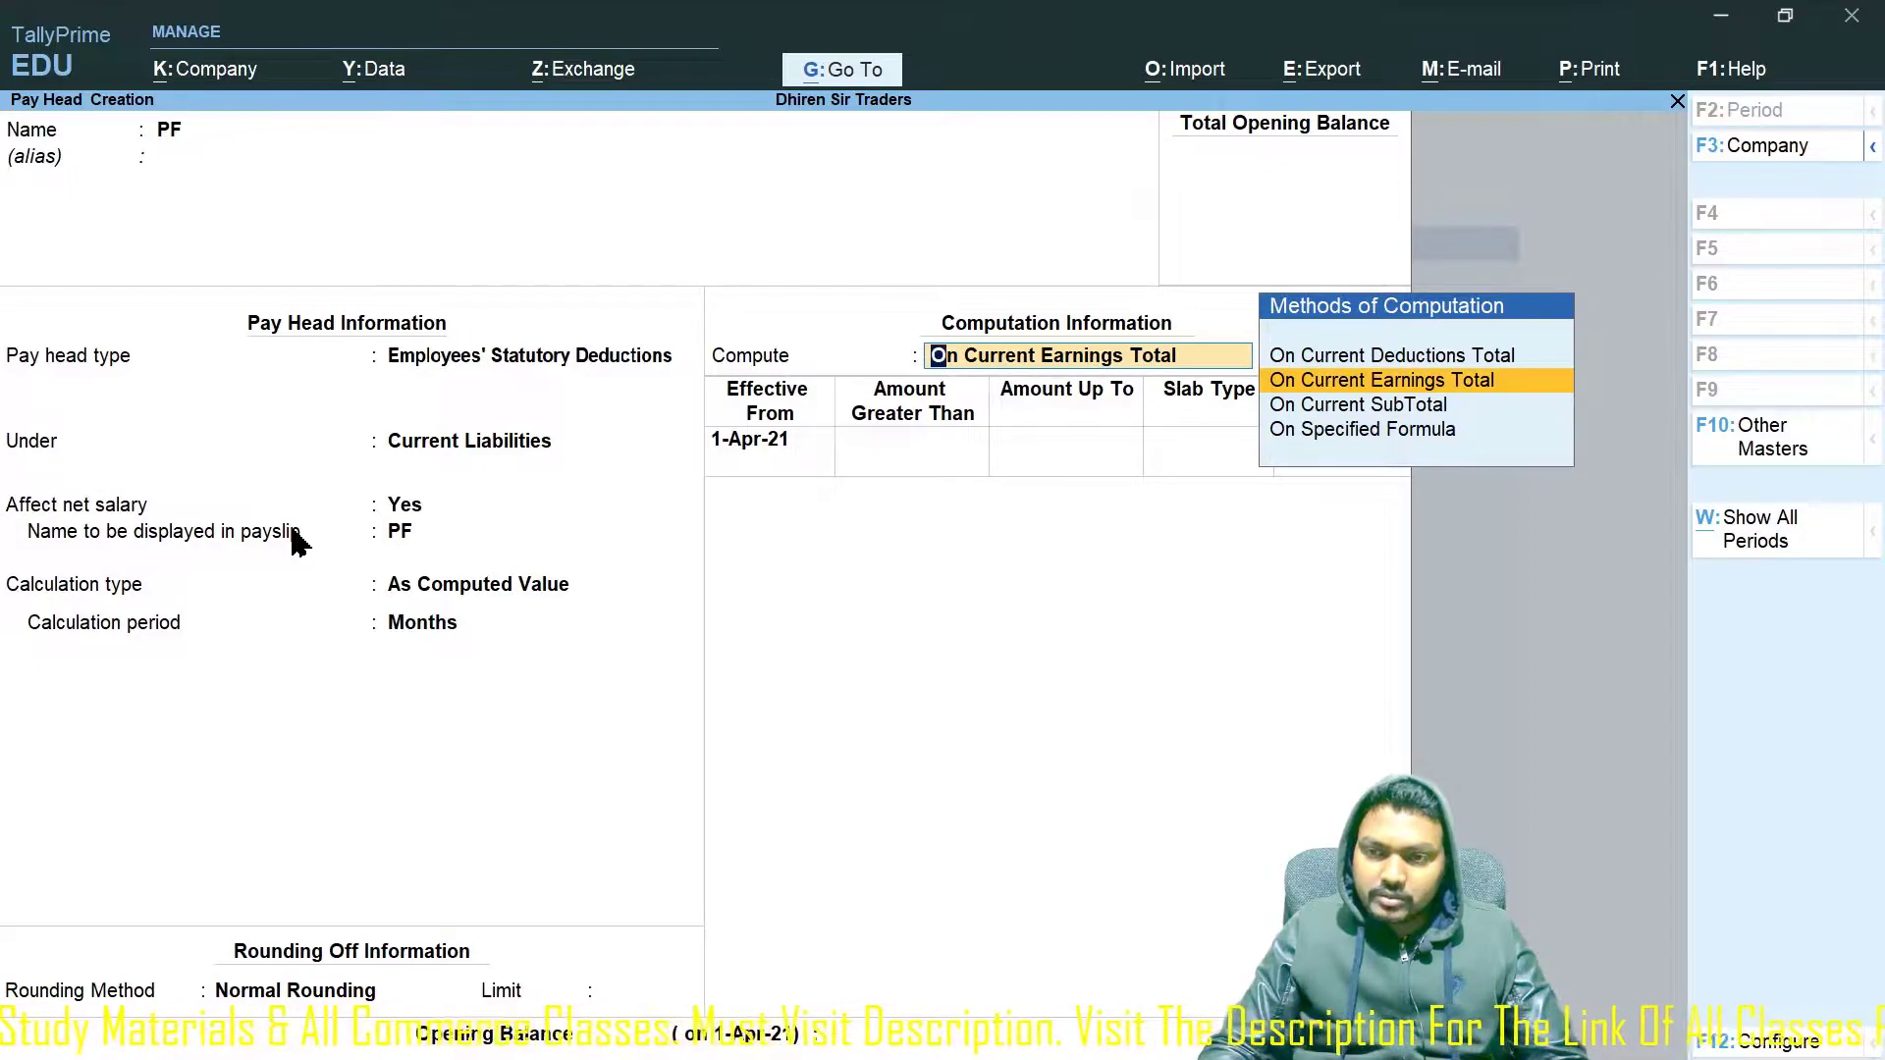
{"action": "key", "text": "Up"}
{"action": "key", "text": "Down"}
{"action": "key", "text": "Down"}
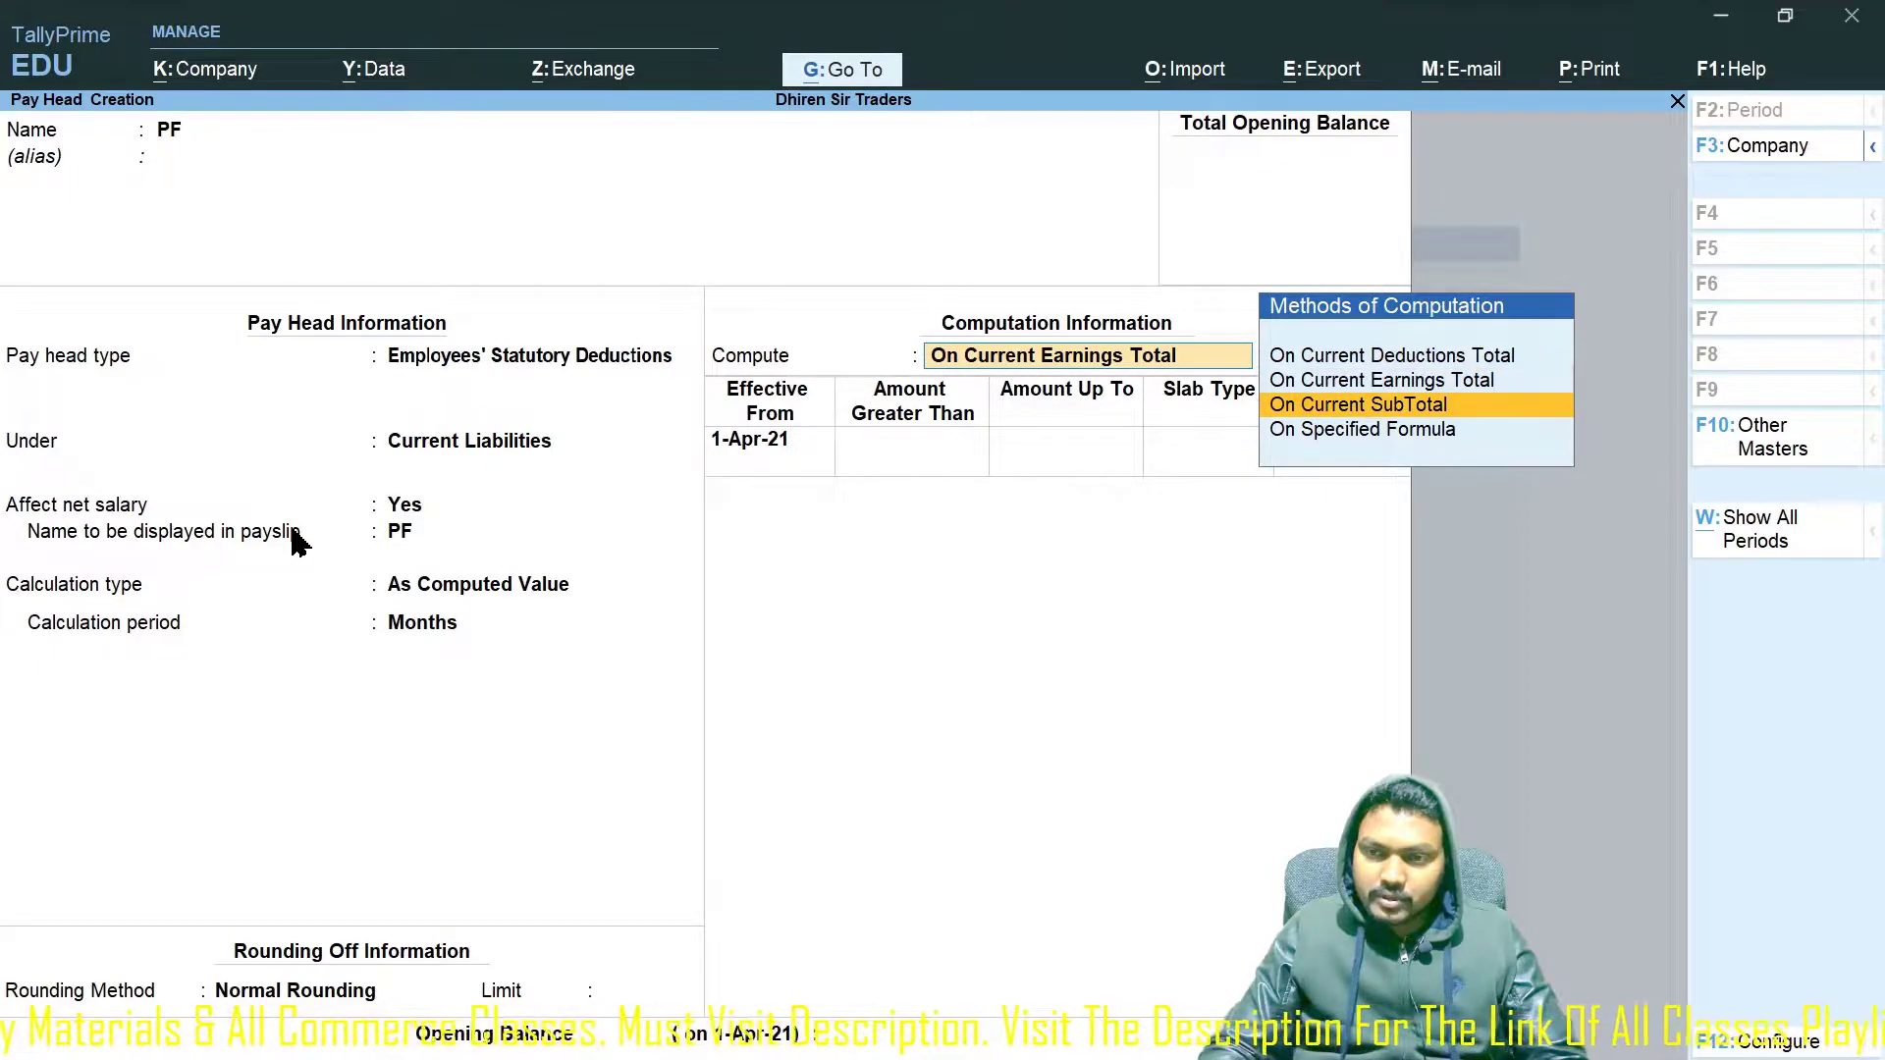
{"action": "key", "text": "Down"}
{"action": "key", "text": "Return"}
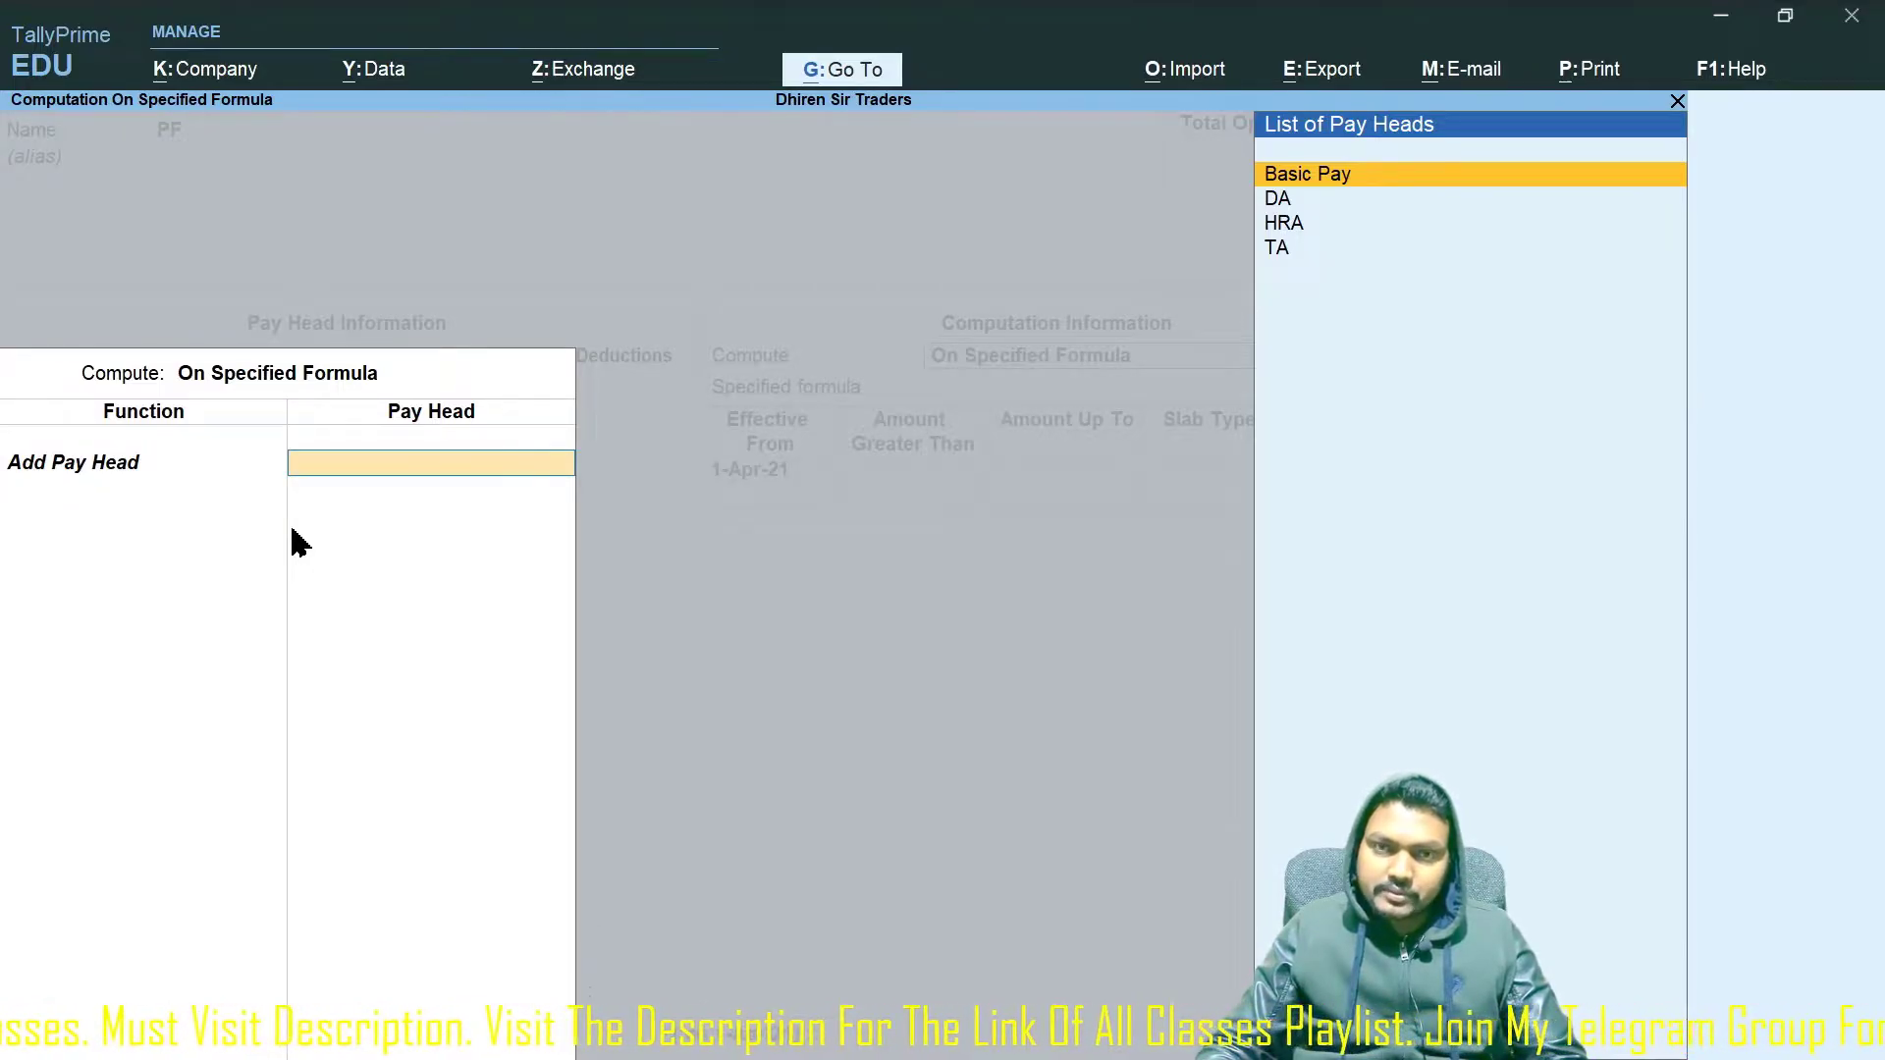
Build PF's specified formula as Basic Pay plus DA and end the list.
{"action": "key", "text": "Return"}
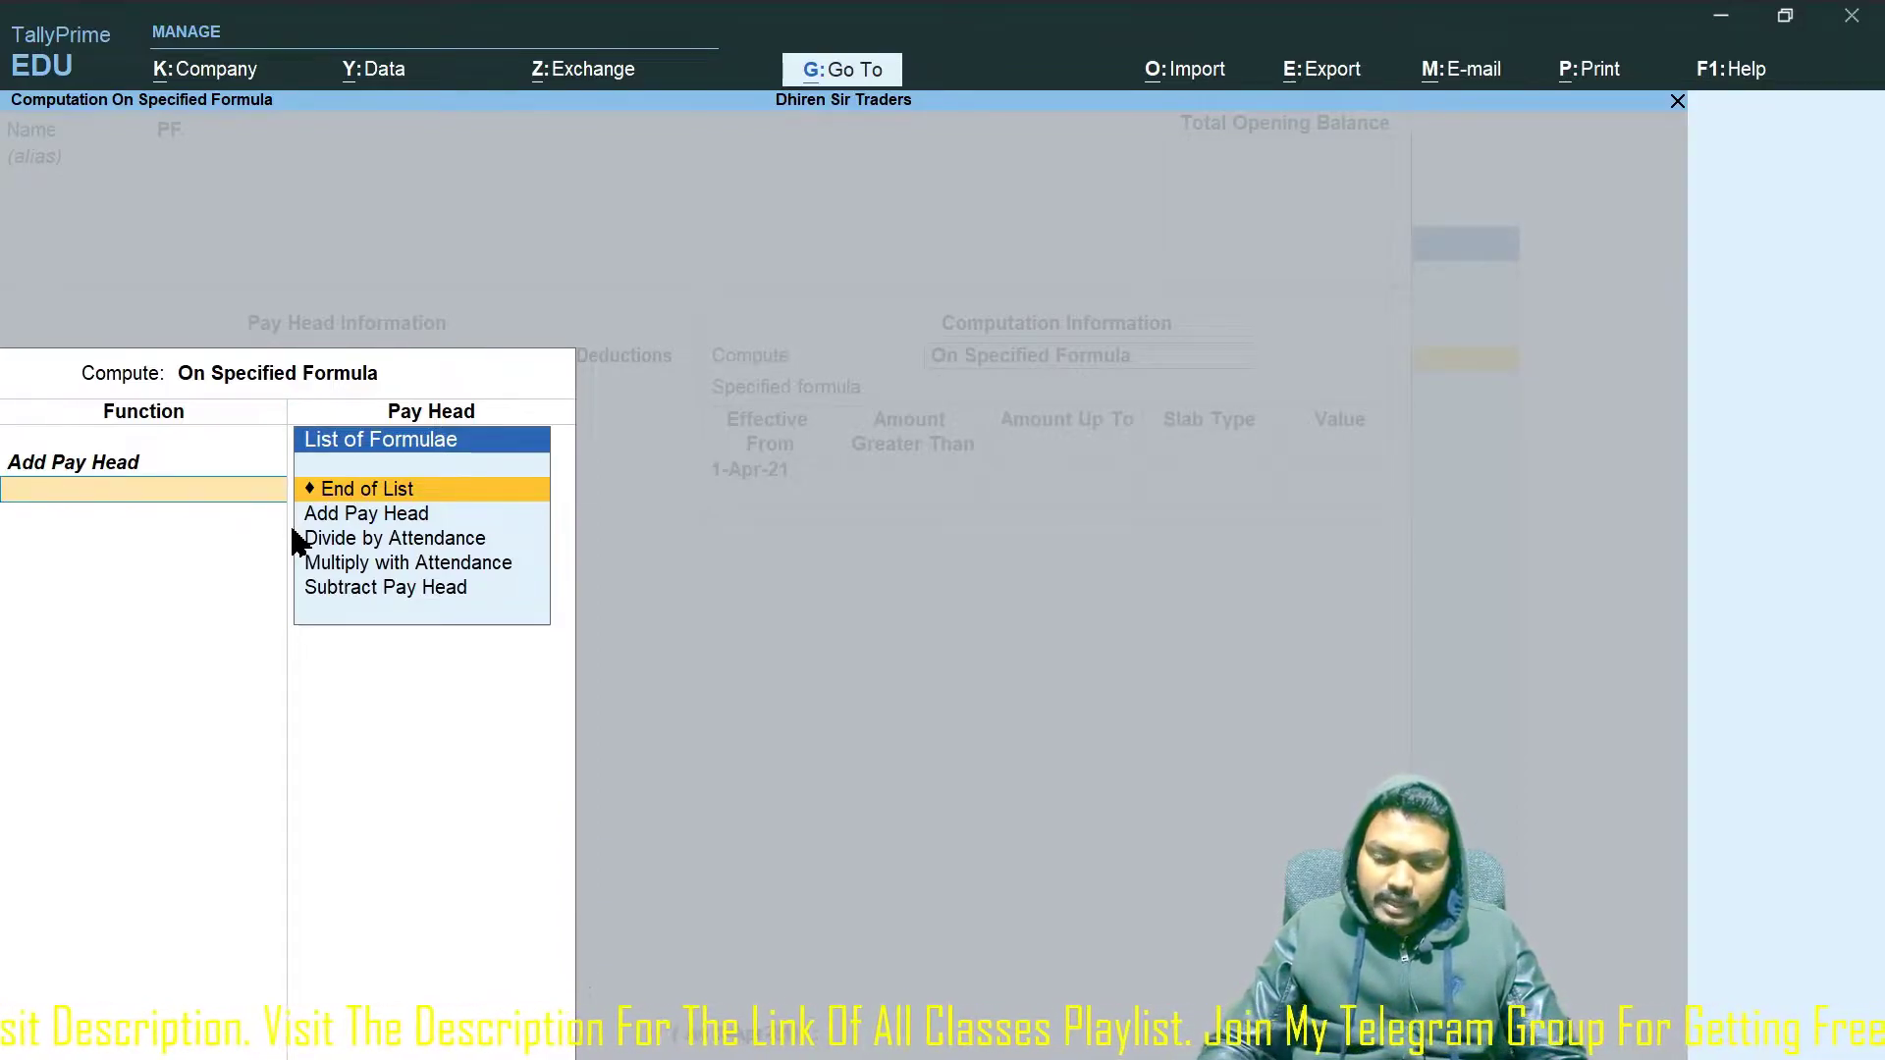
{"action": "key", "text": "Down"}
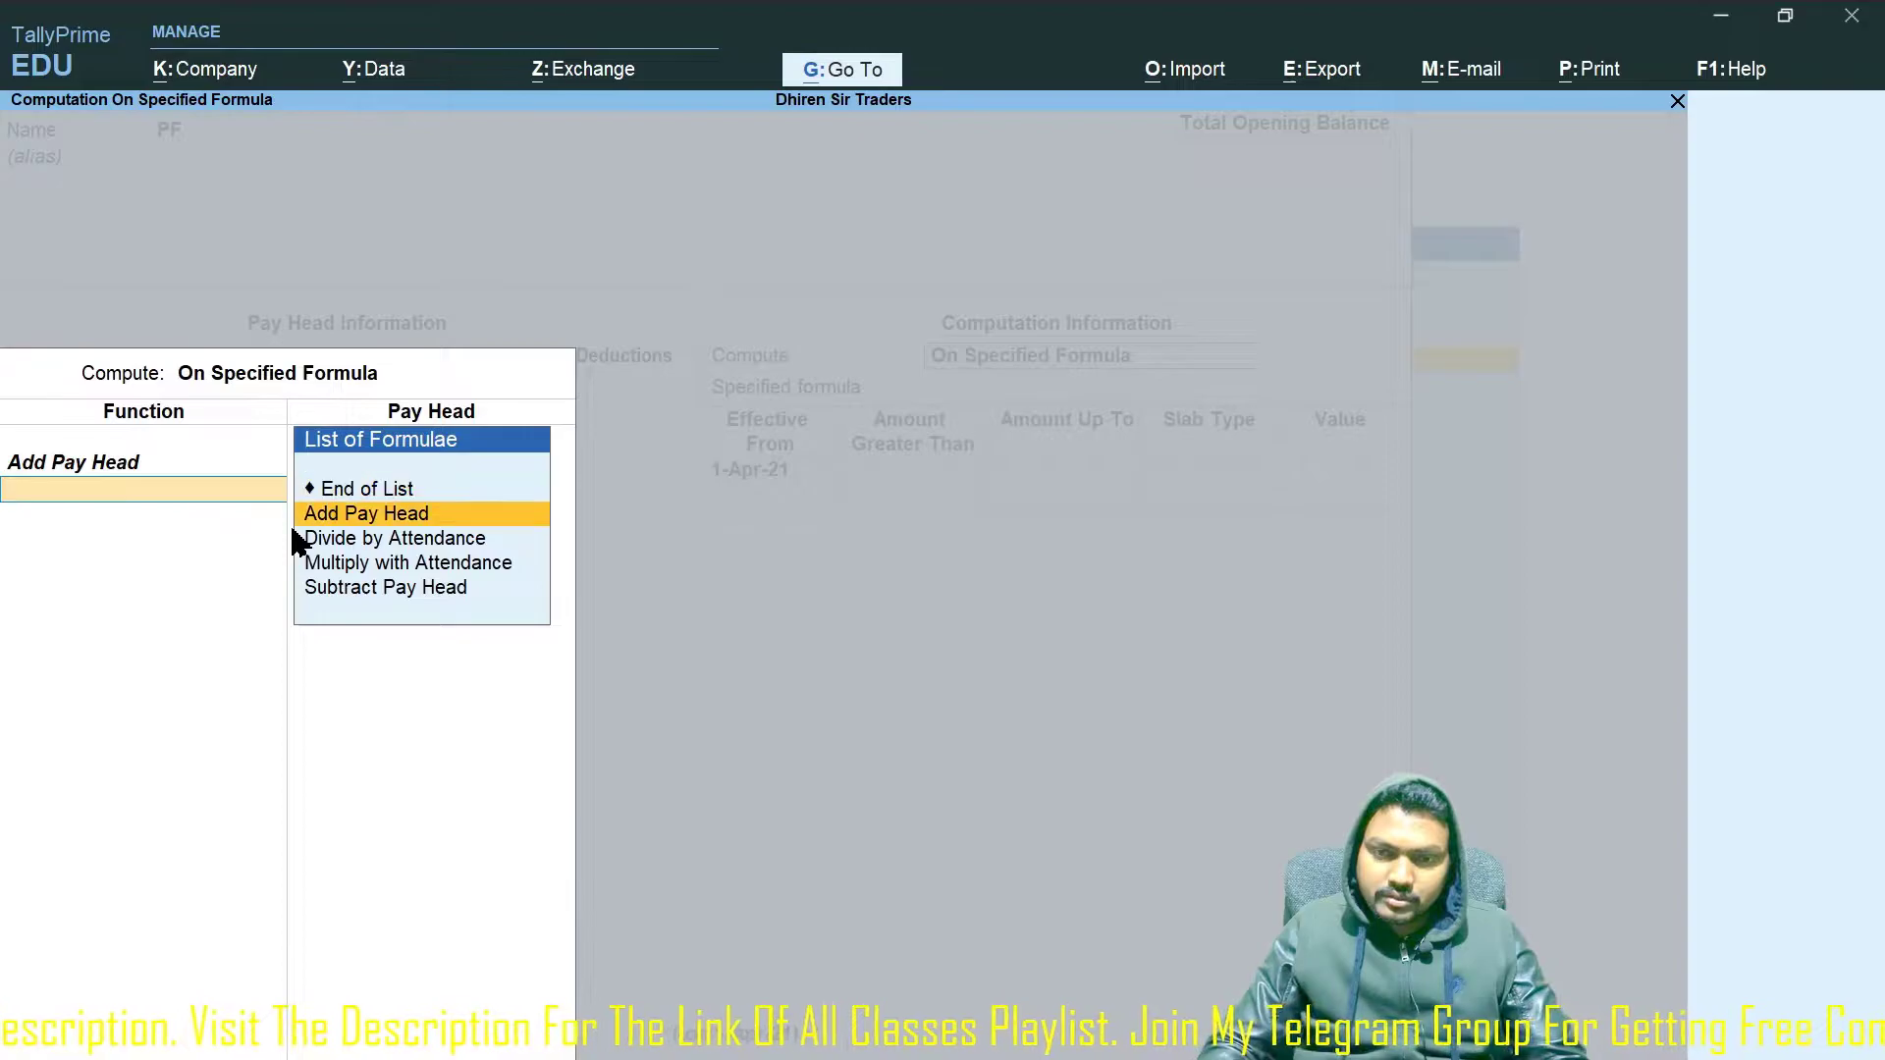
{"action": "key", "text": "Return"}
{"action": "key", "text": "Down"}
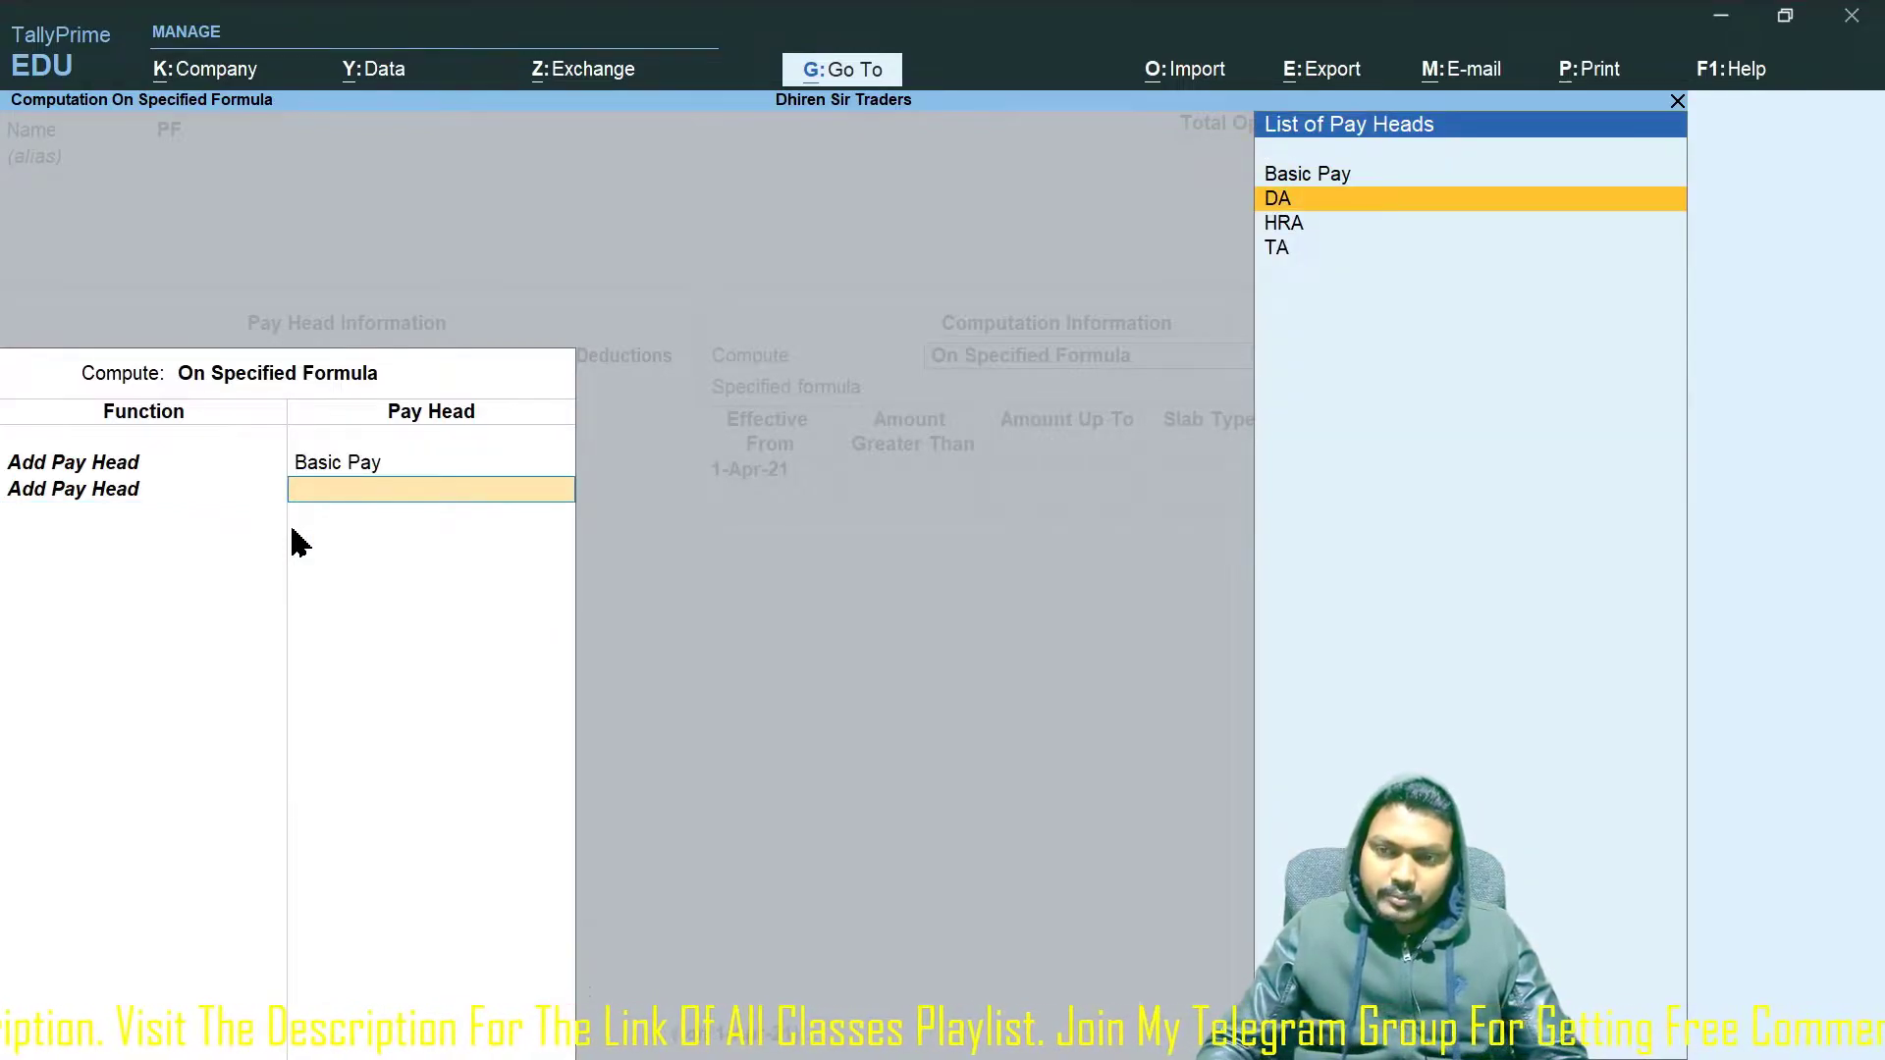
{"action": "key", "text": "Return"}
{"action": "key", "text": "Return"}
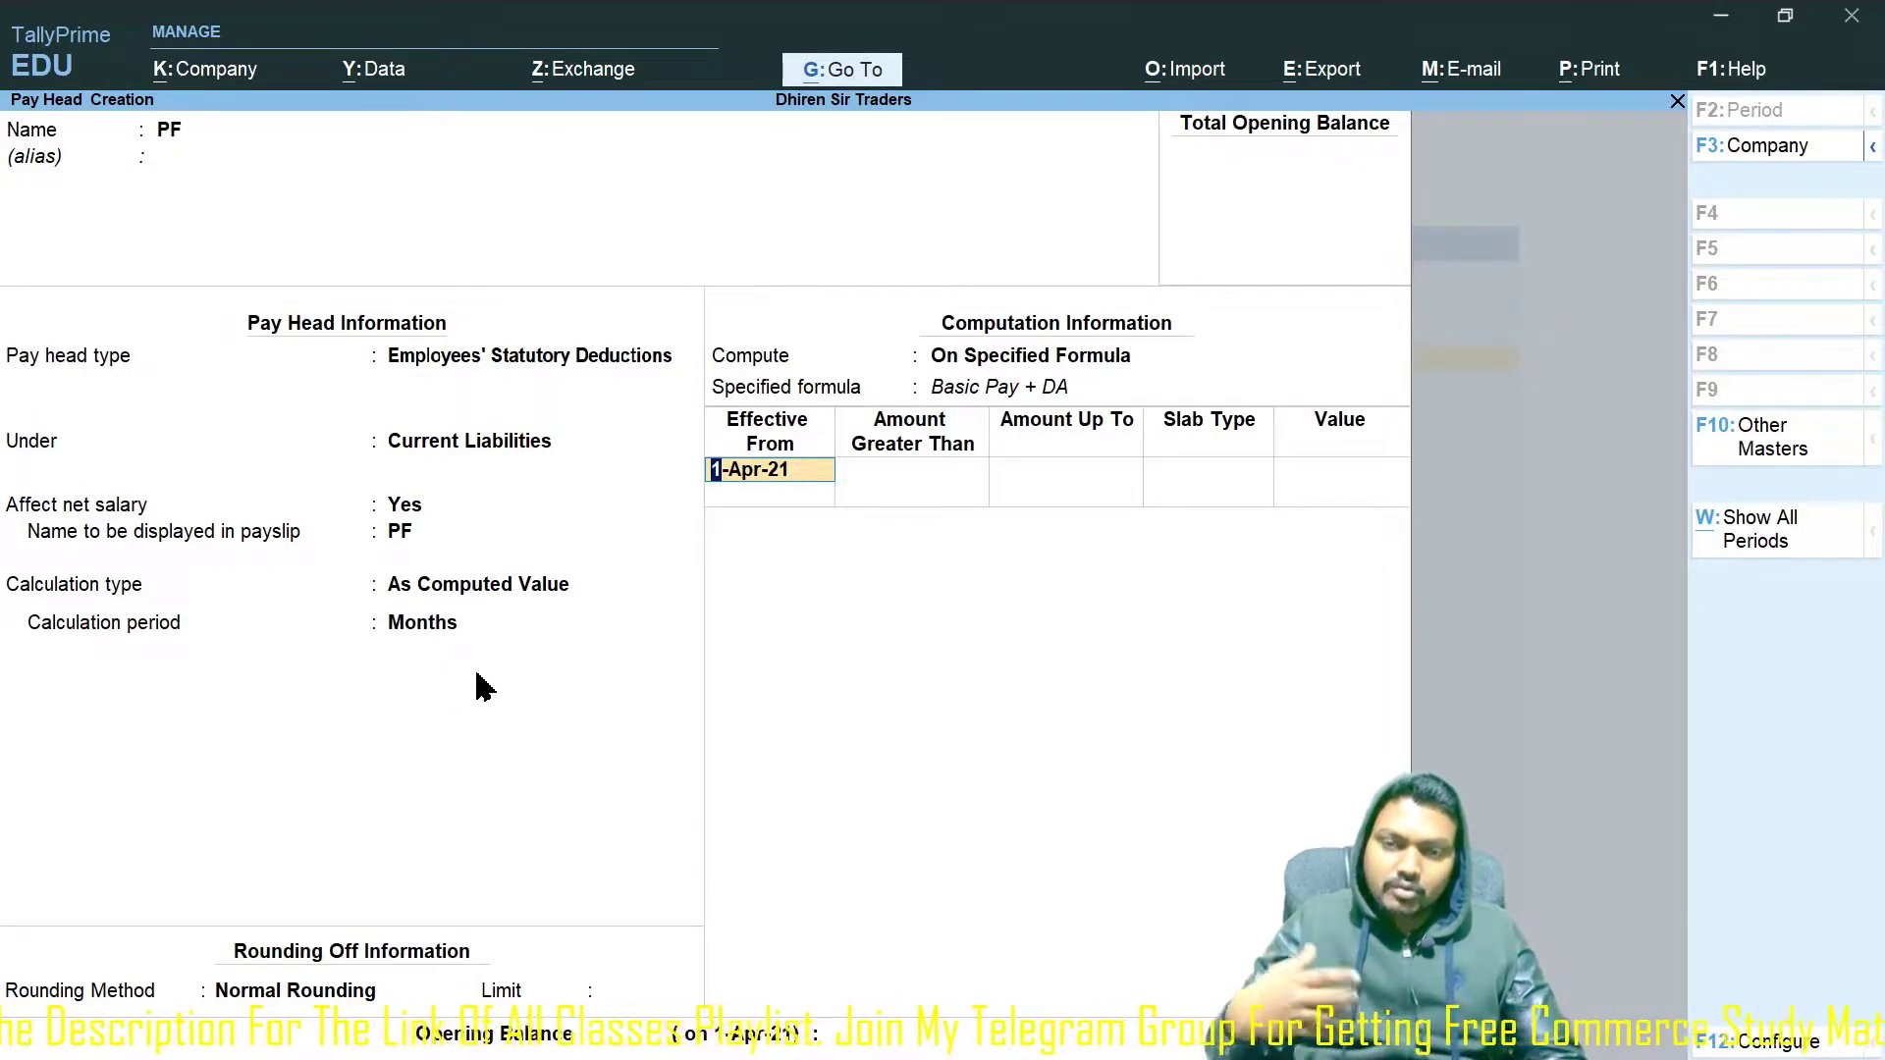
Add 10% PF slabs up to 25,000 and from 25,000 to 50,000.
{"action": "key", "text": "Return"}
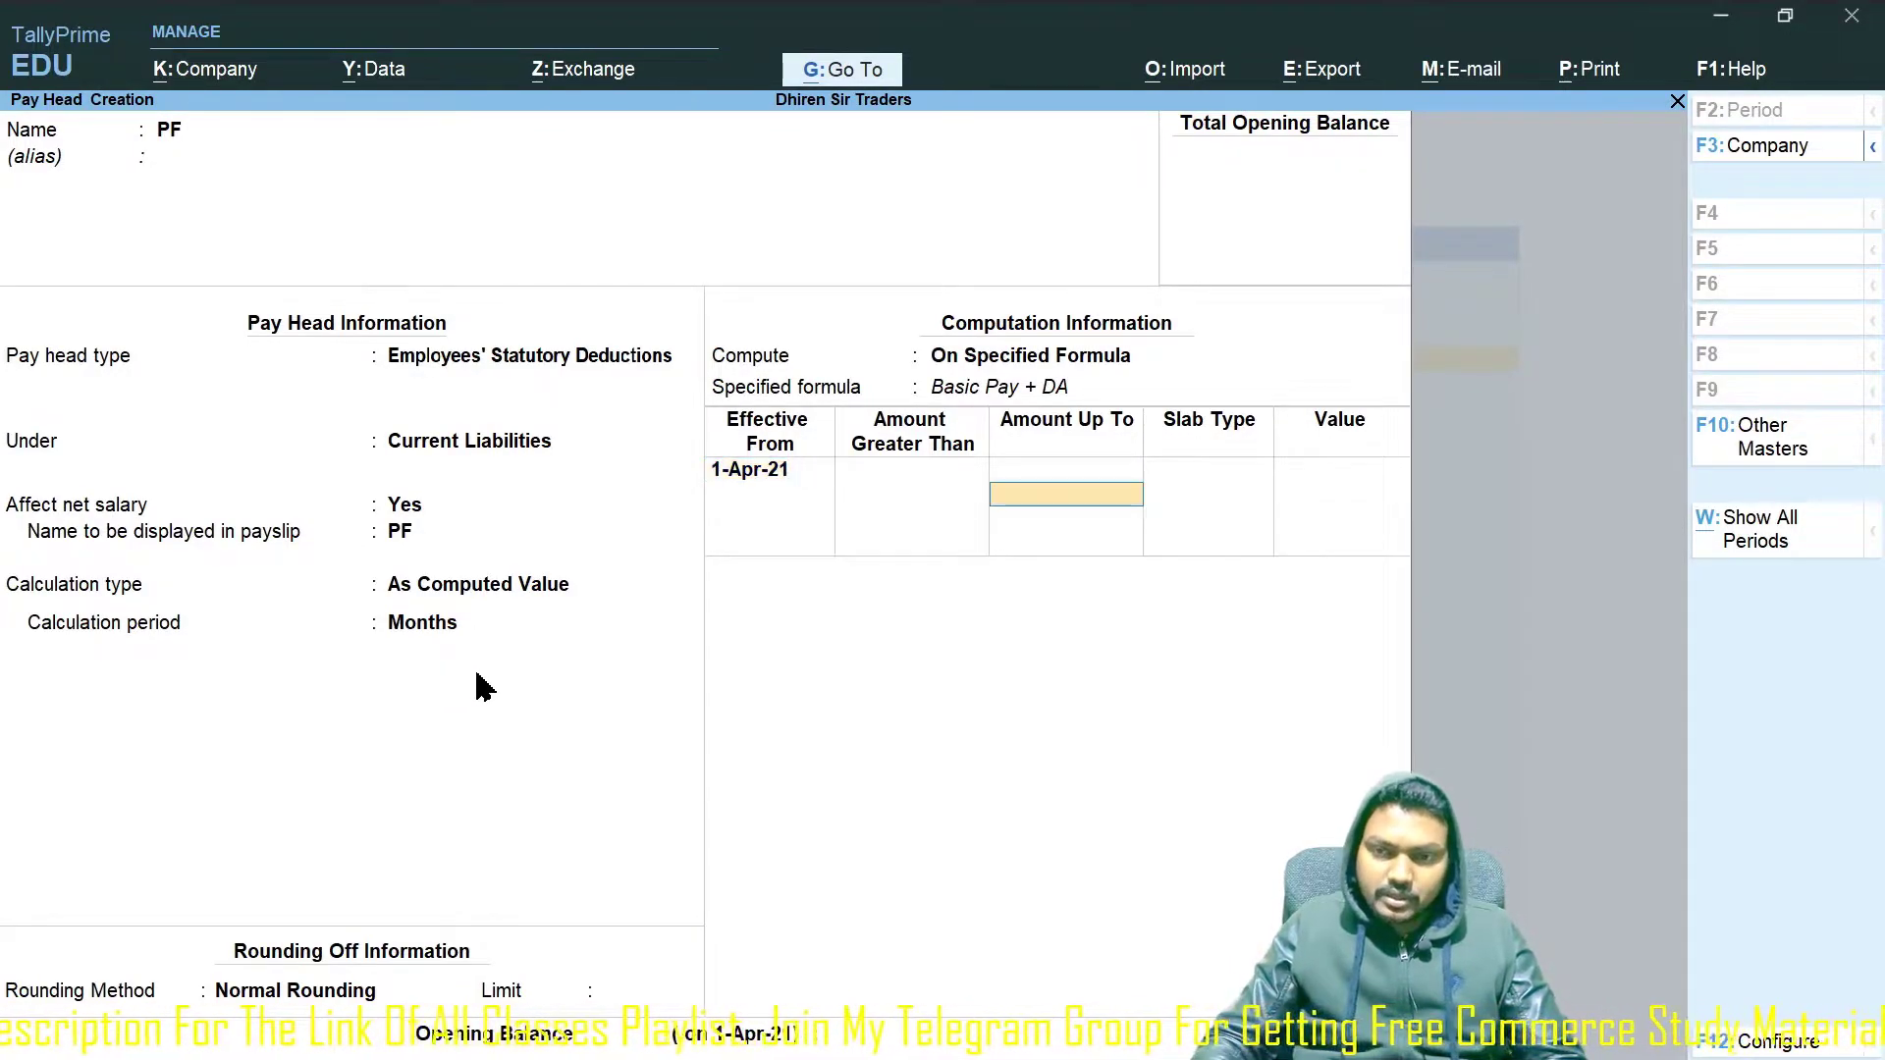
{"action": "type", "text": "25000"}
{"action": "key", "text": "Return"}
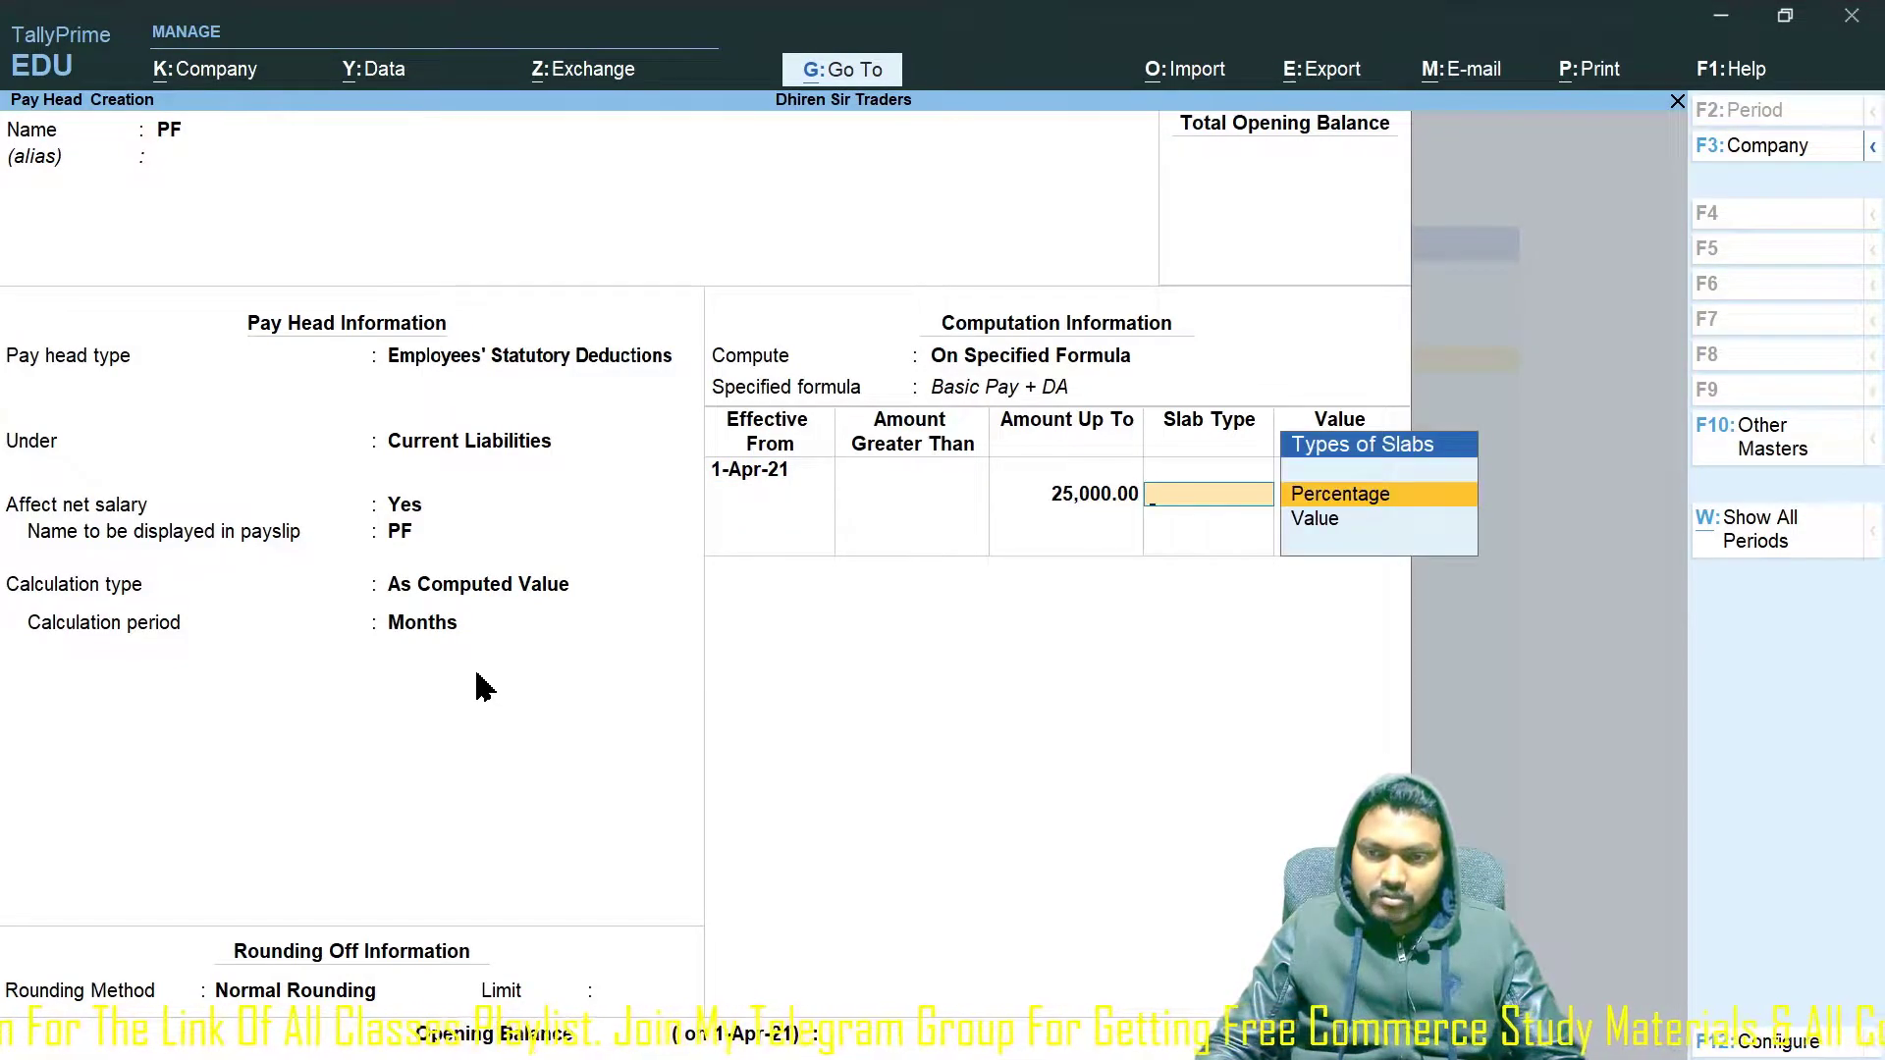
{"action": "key", "text": "Return"}
{"action": "type", "text": "10"}
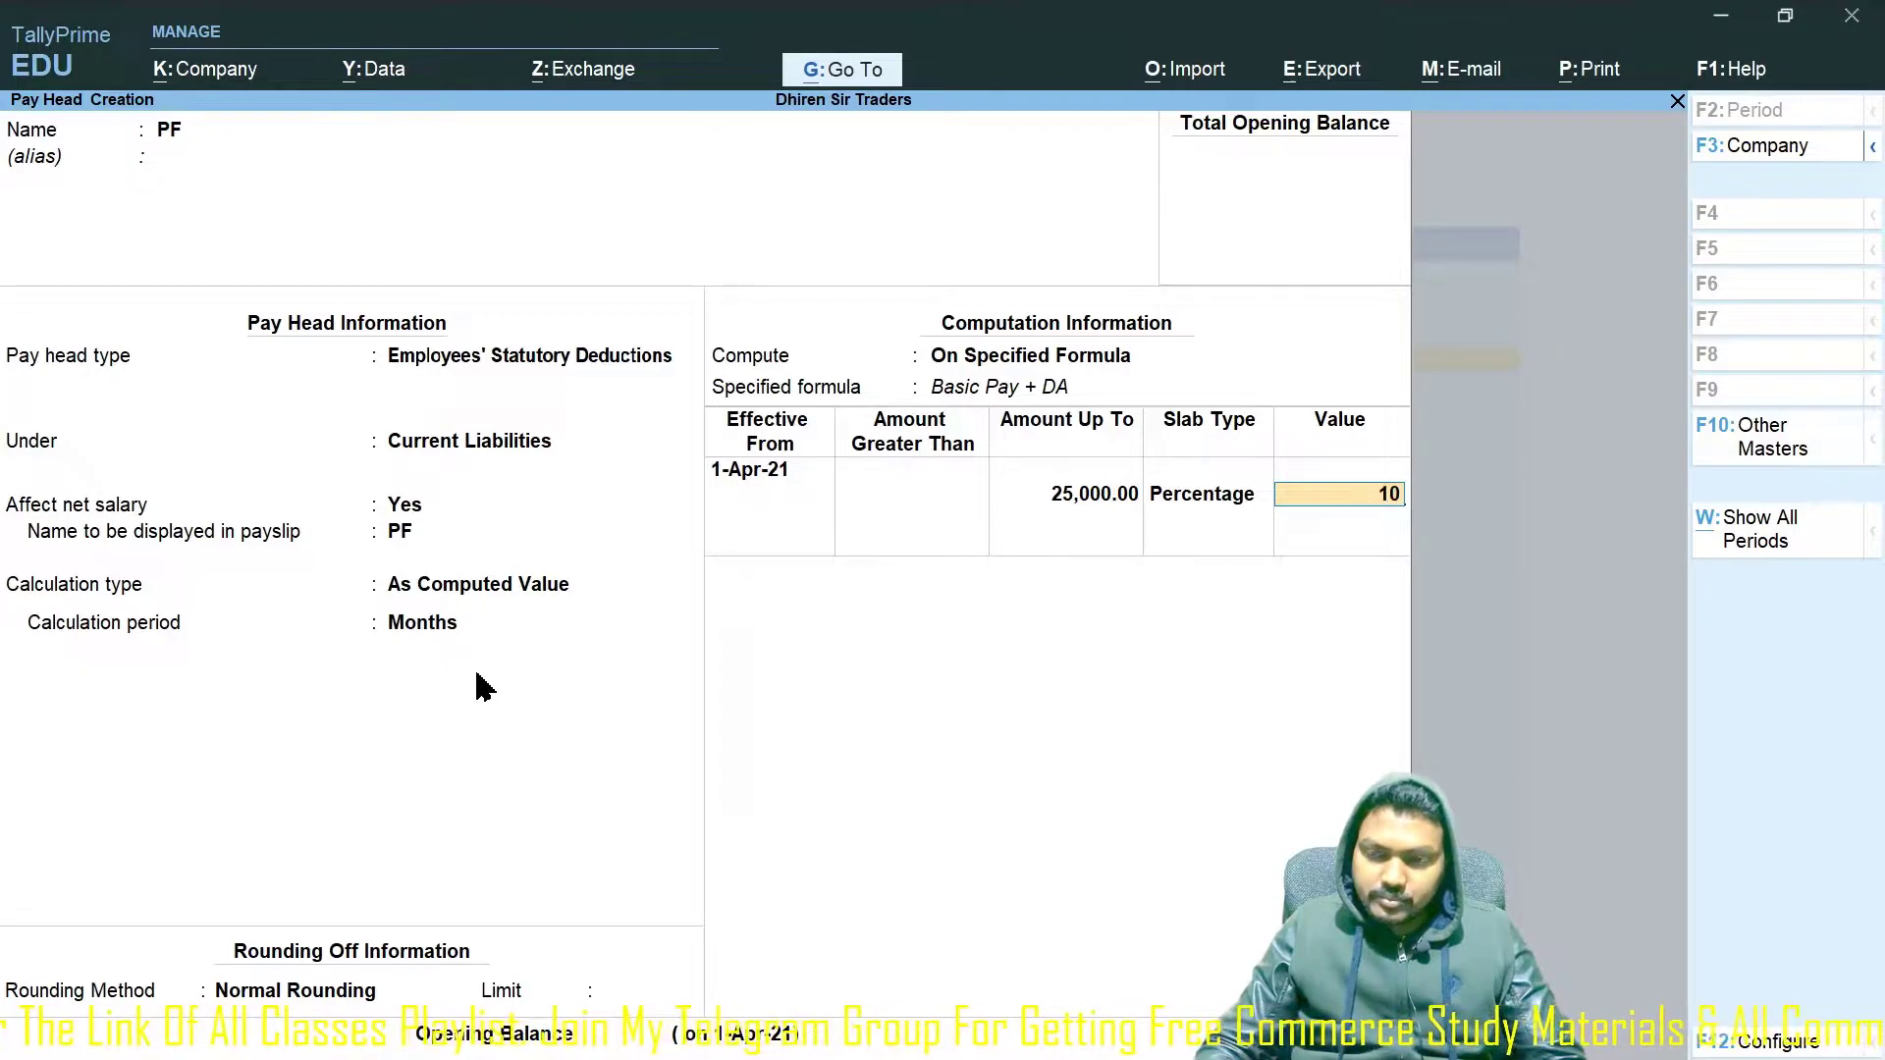
{"action": "key", "text": "Return"}
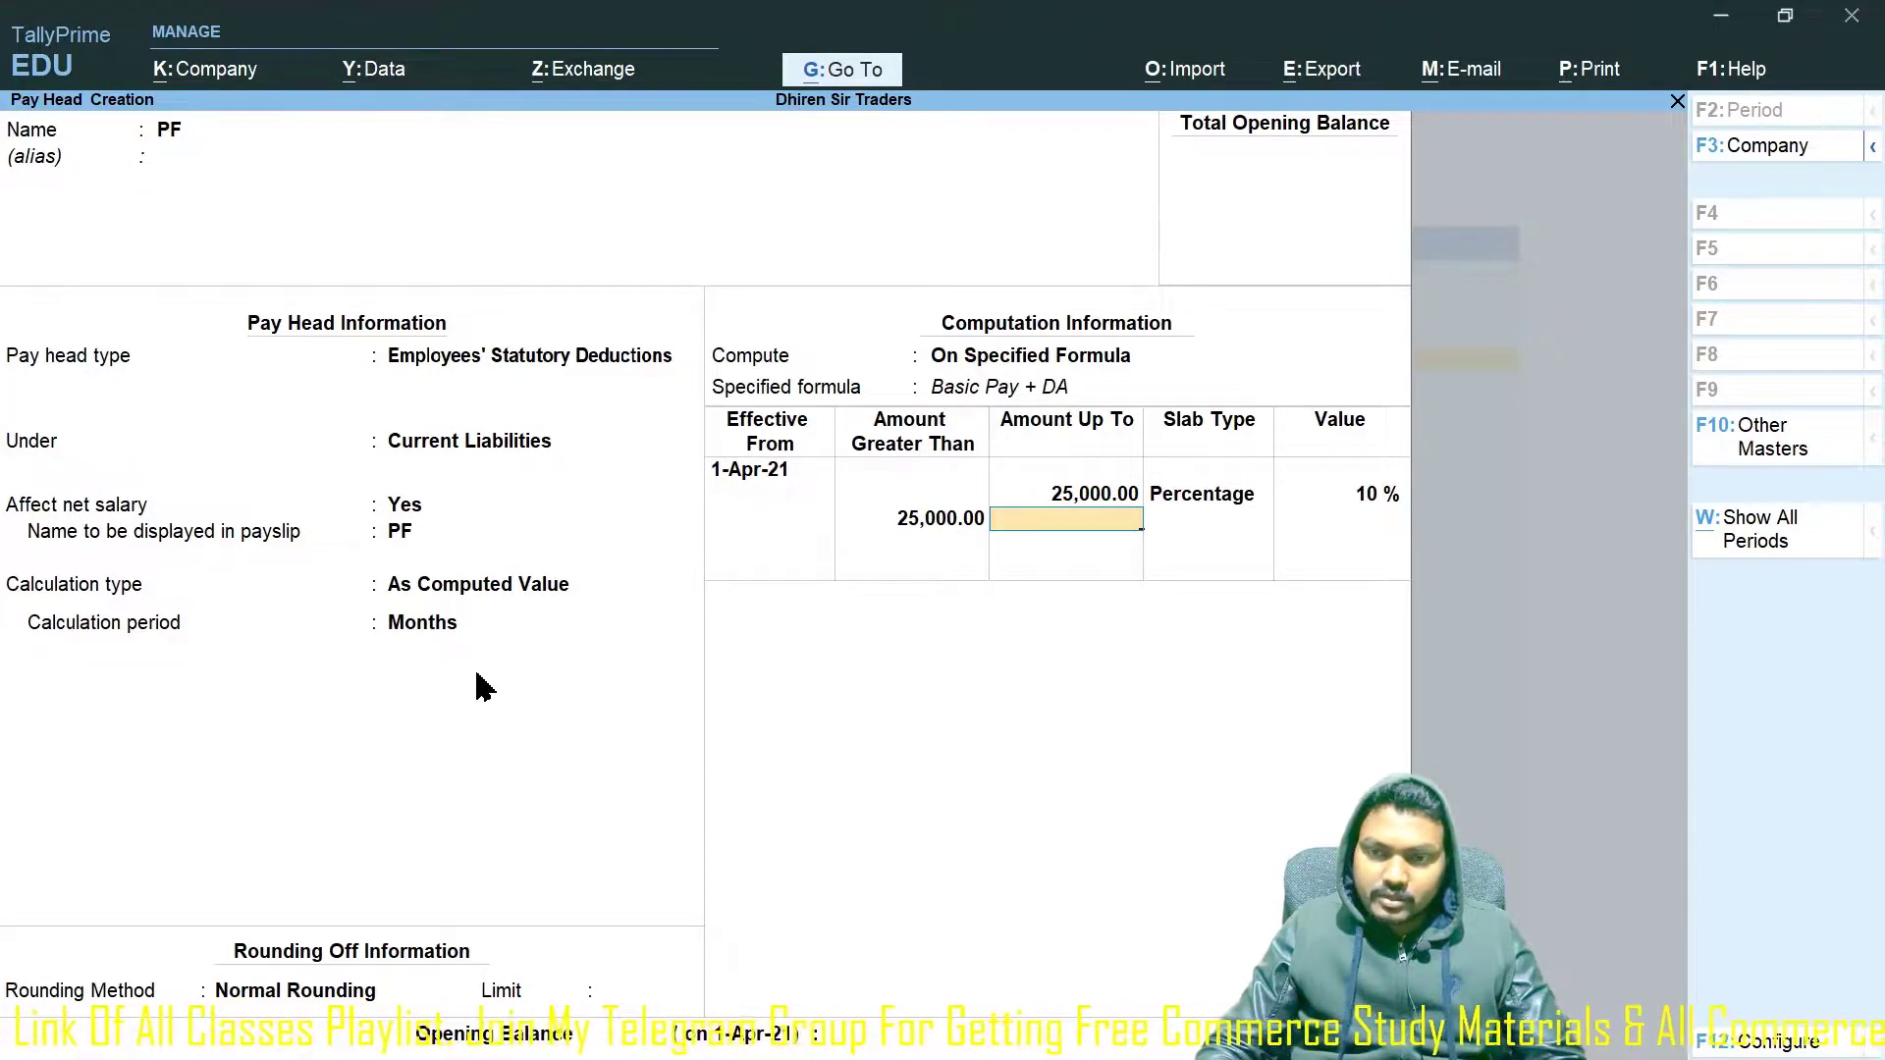
{"action": "type", "text": "50000"}
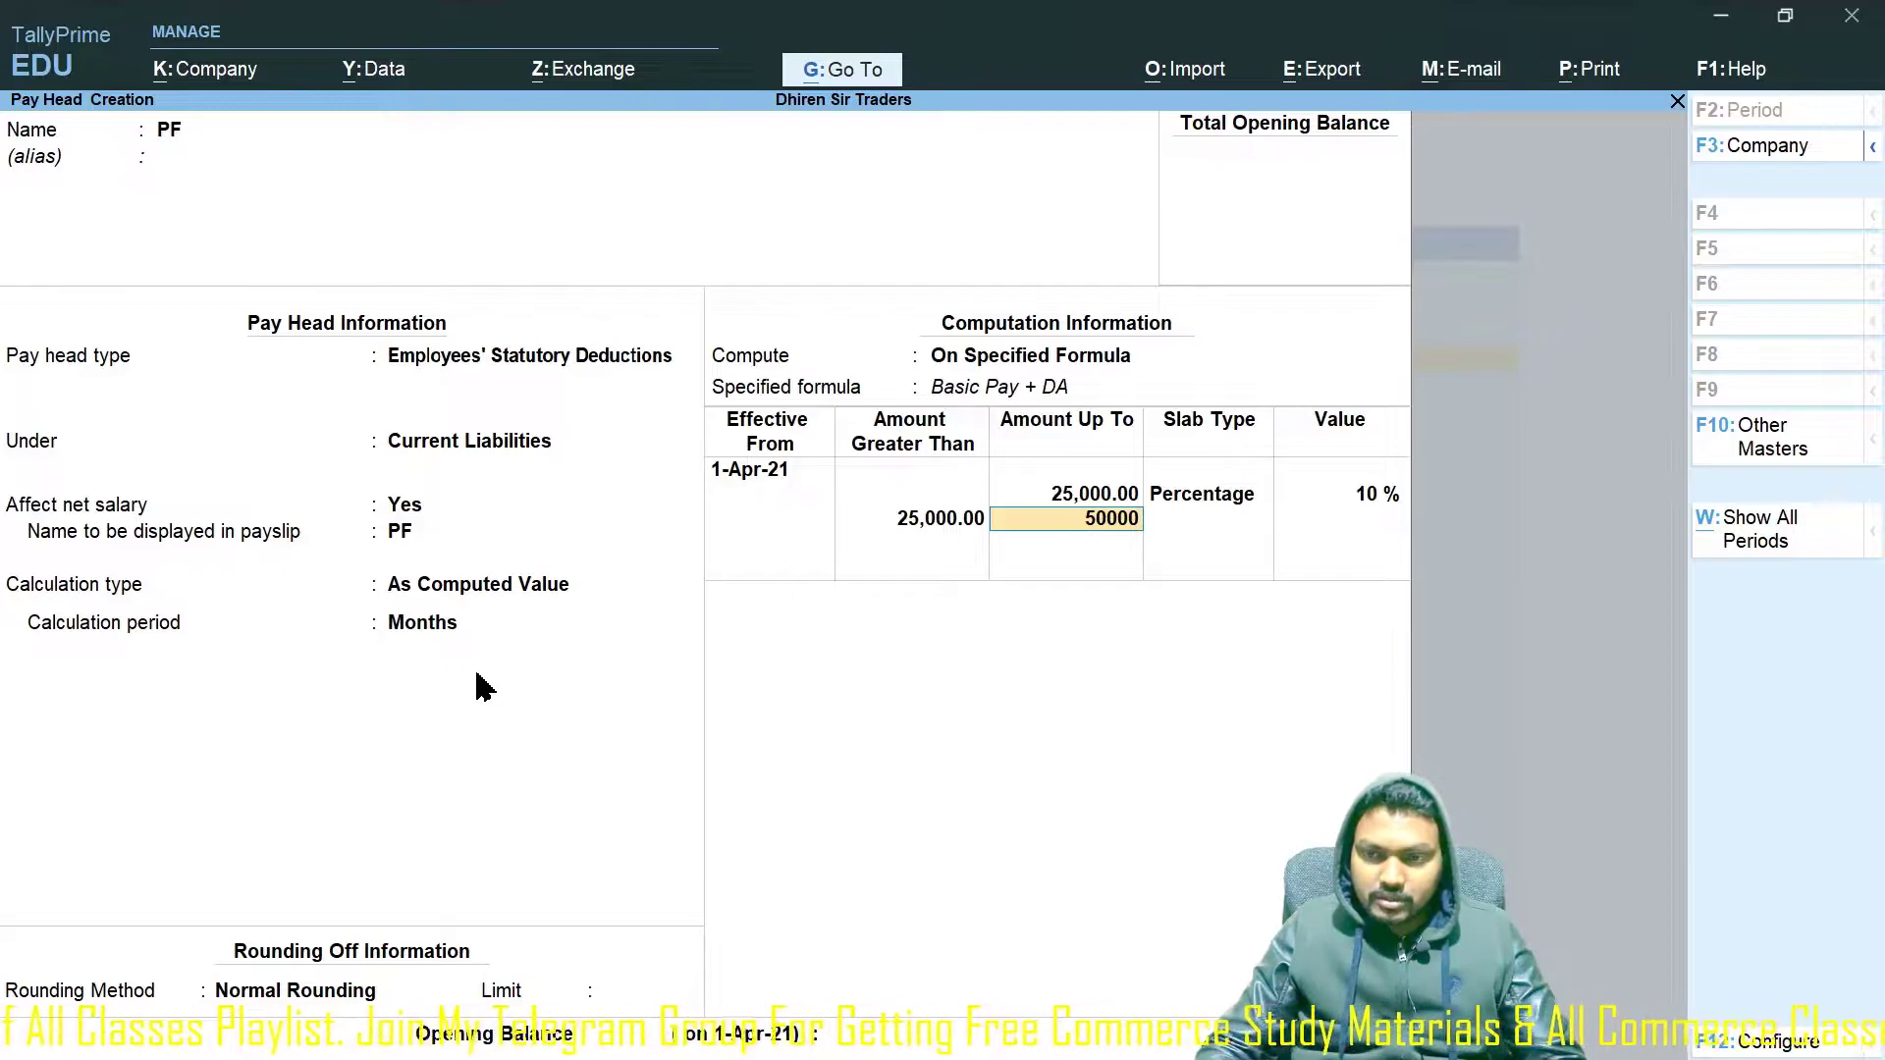
{"action": "key", "text": "Return"}
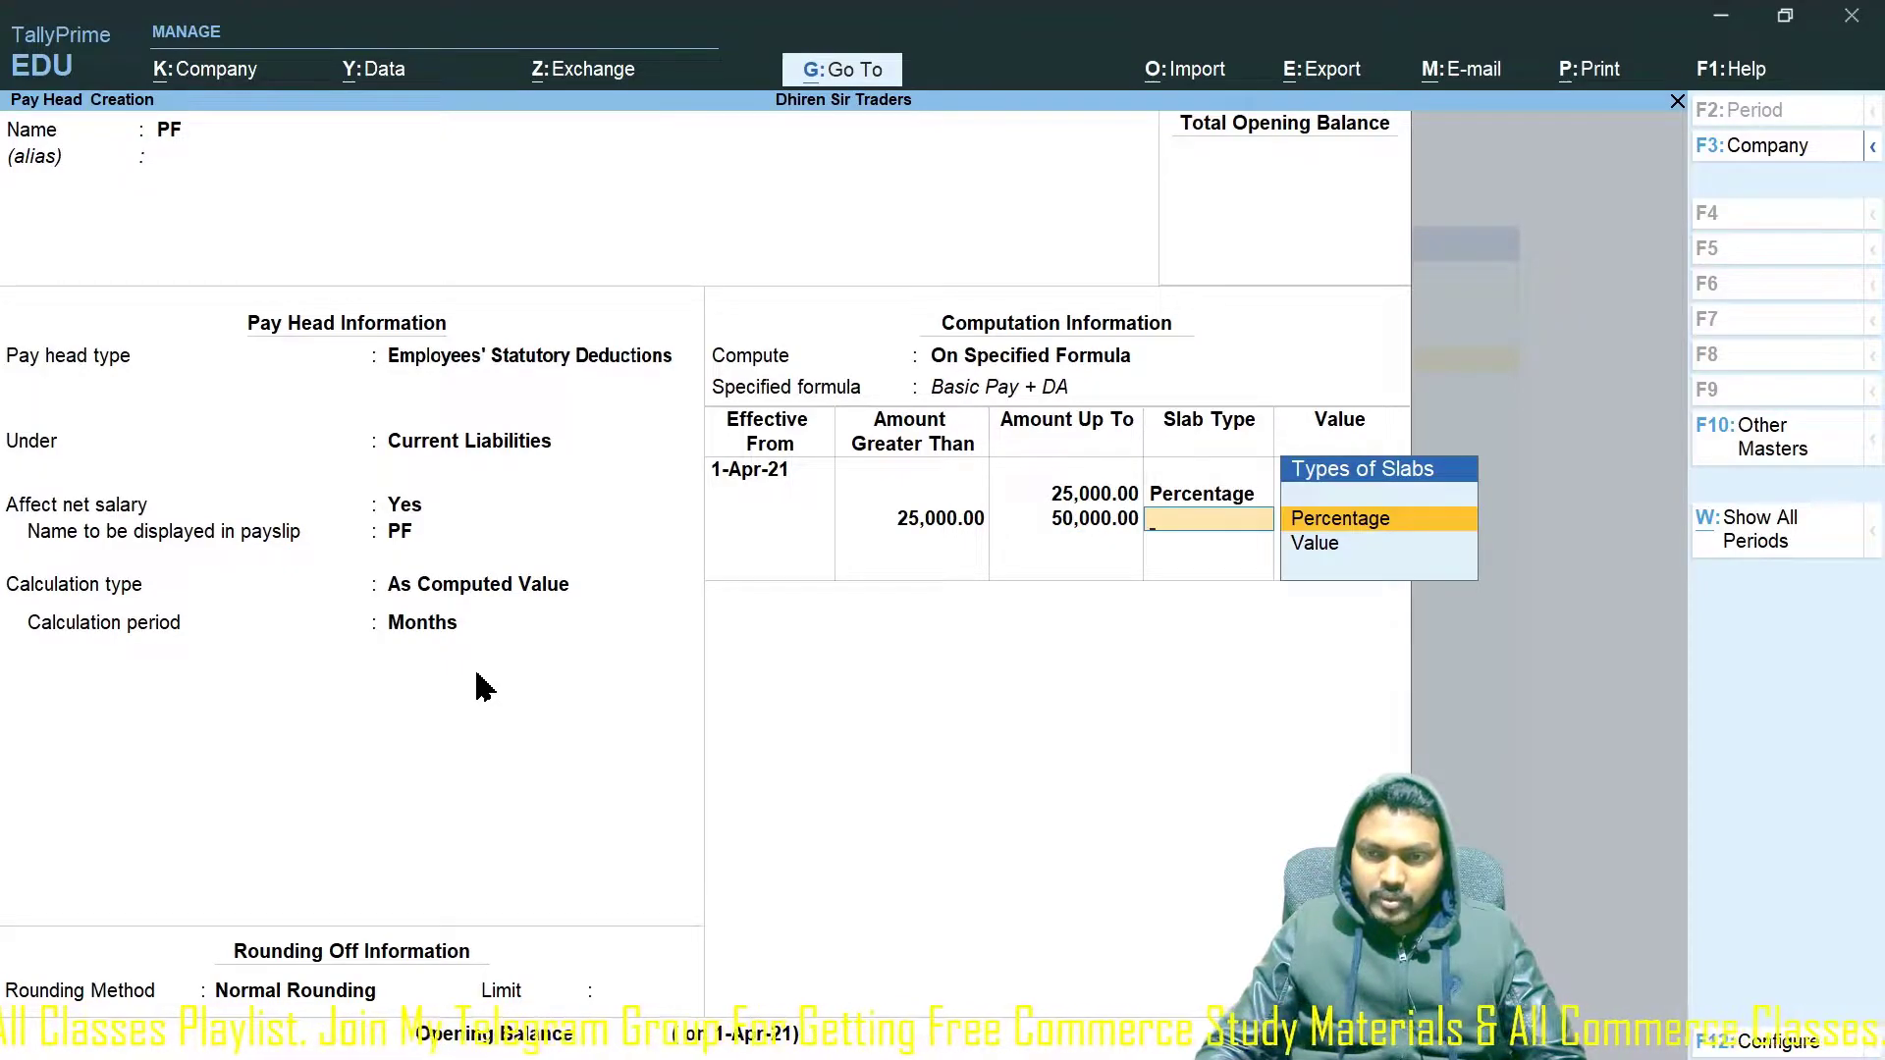
{"action": "key", "text": "Return"}
{"action": "type", "text": "10"}
{"action": "key", "text": "Return"}
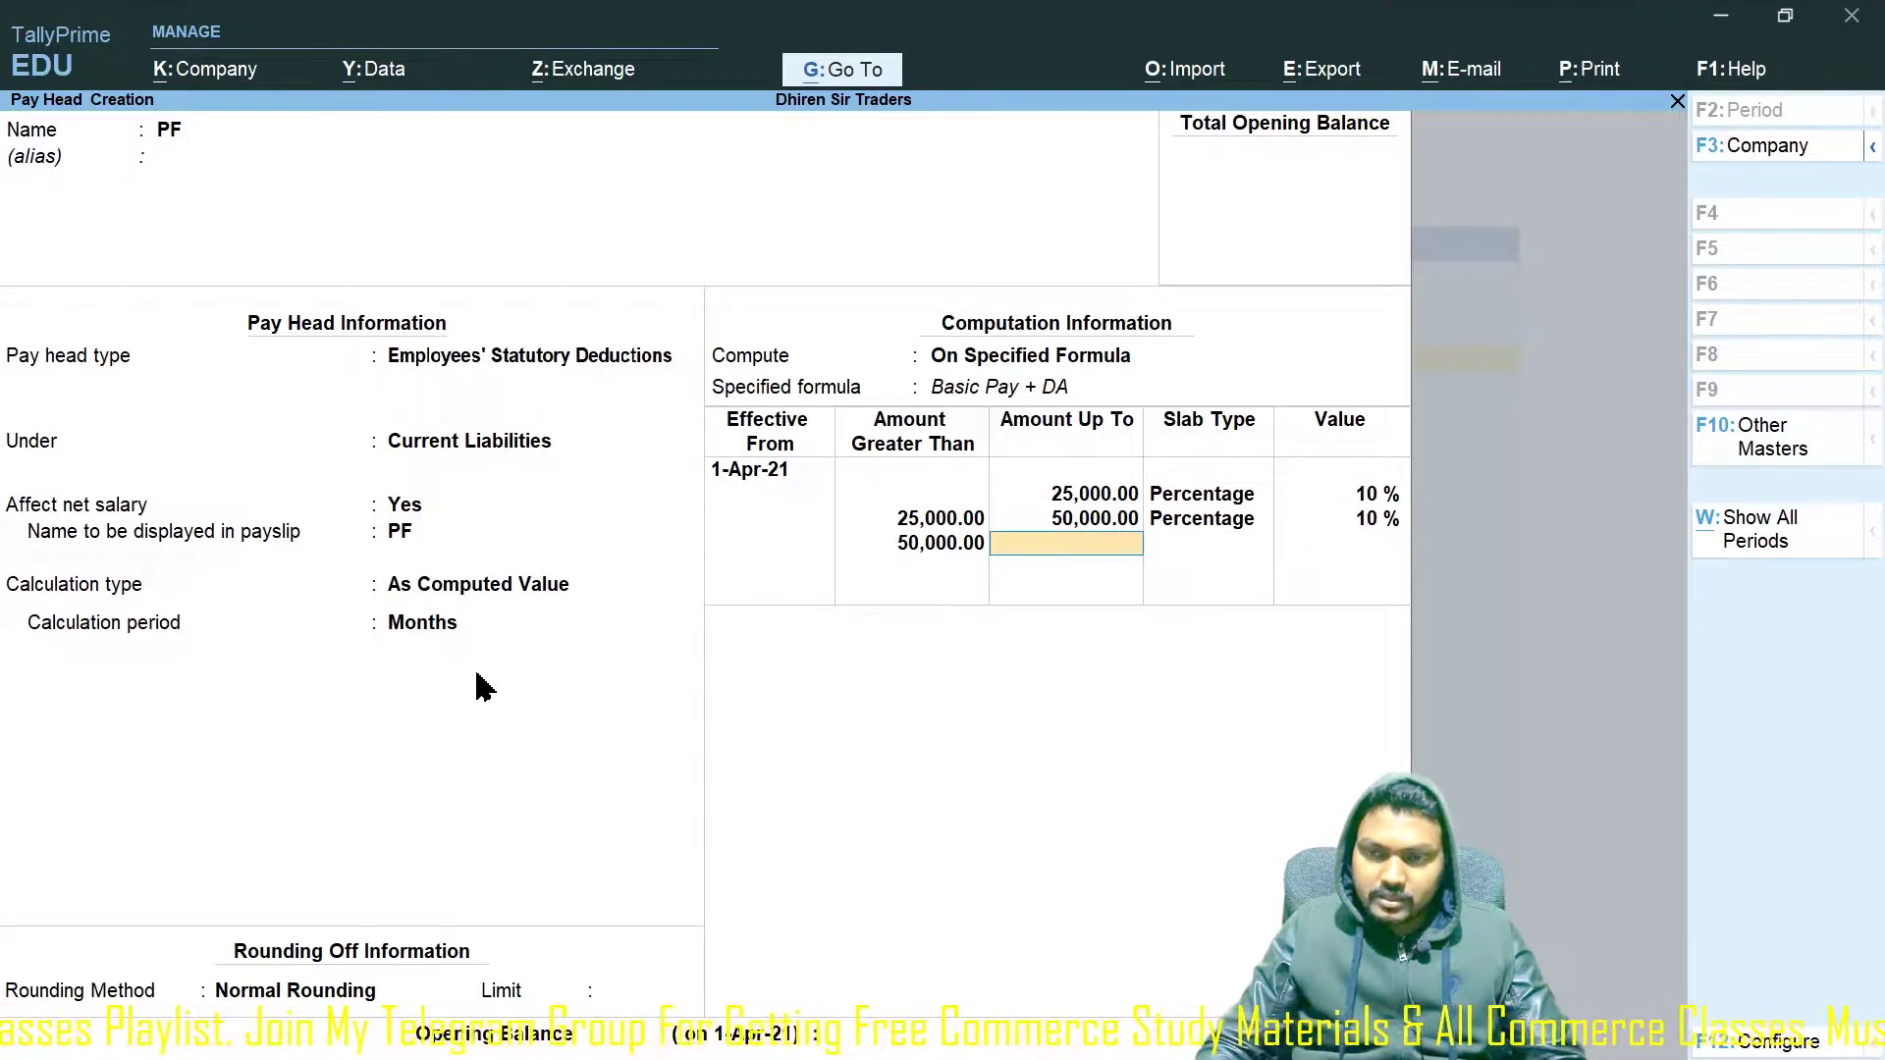
Add an open-ended 10% slab above 50,000 and close the slab list.
{"action": "key", "text": "Return"}
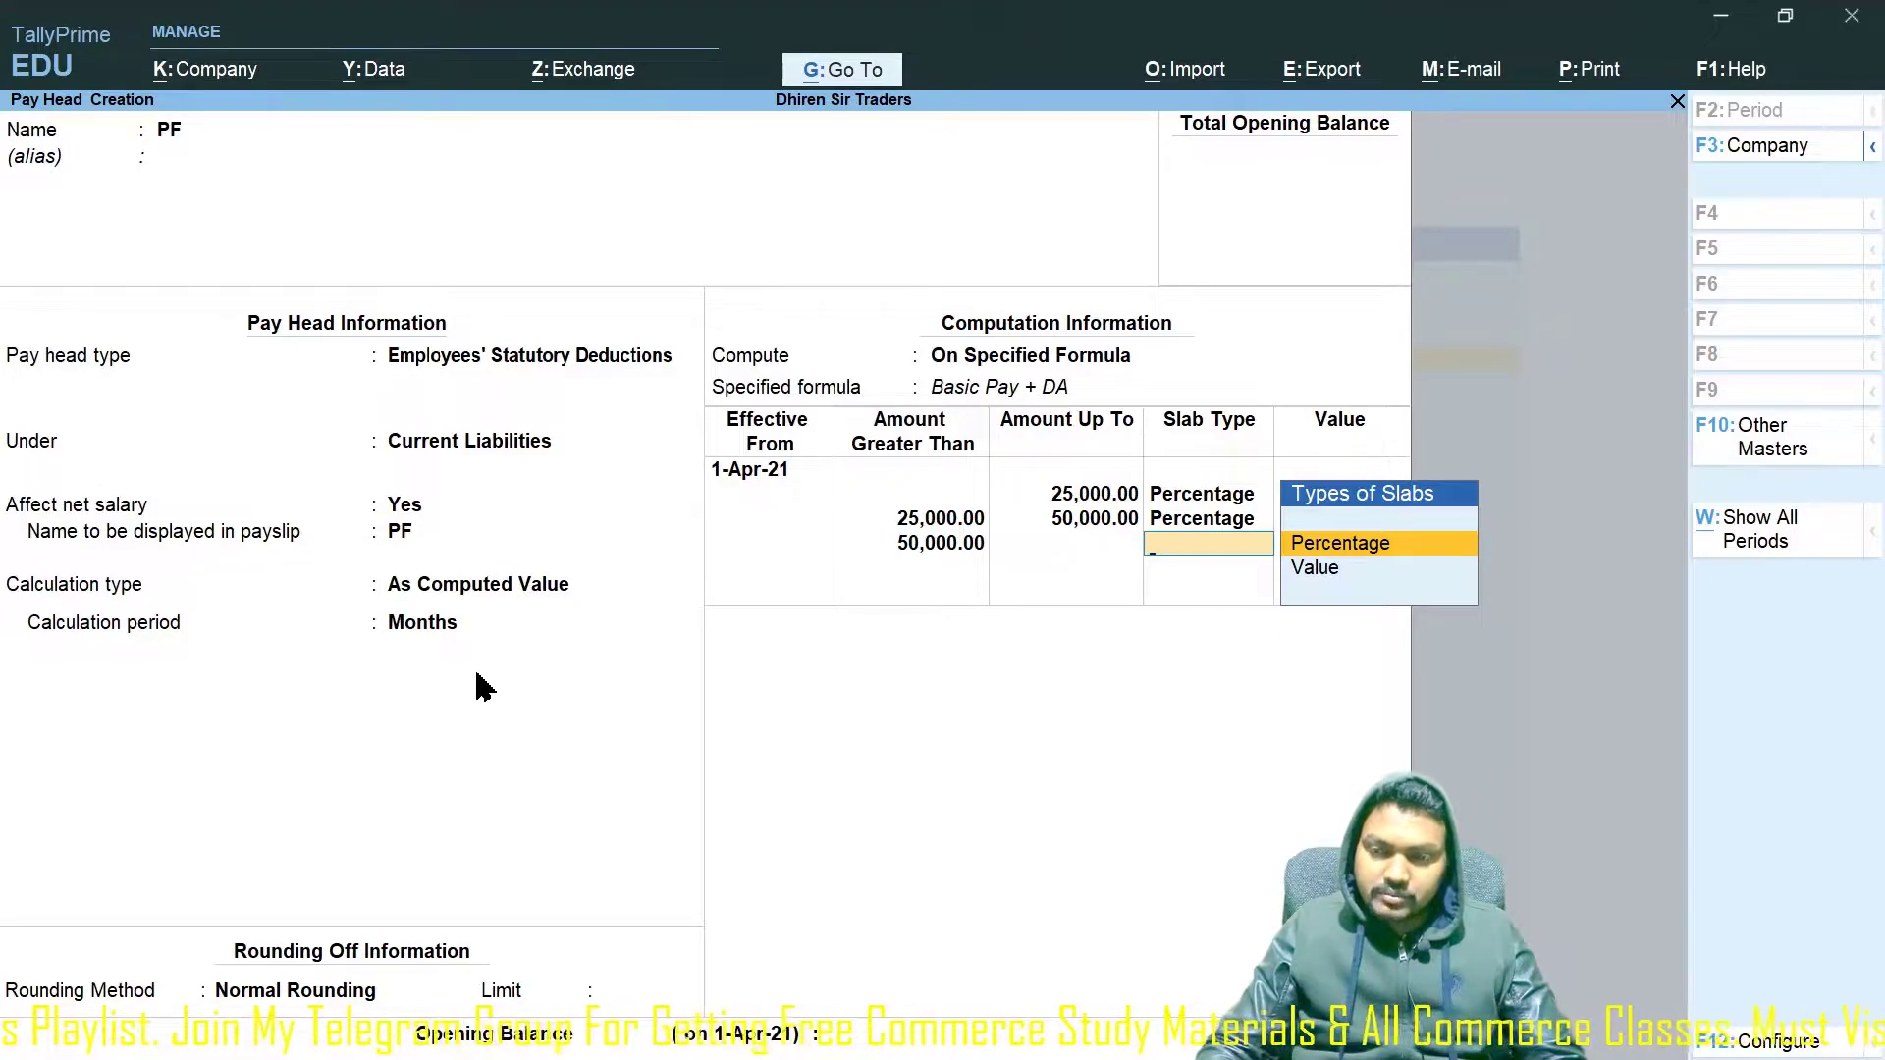
{"action": "key", "text": "Return"}
{"action": "type", "text": "10"}
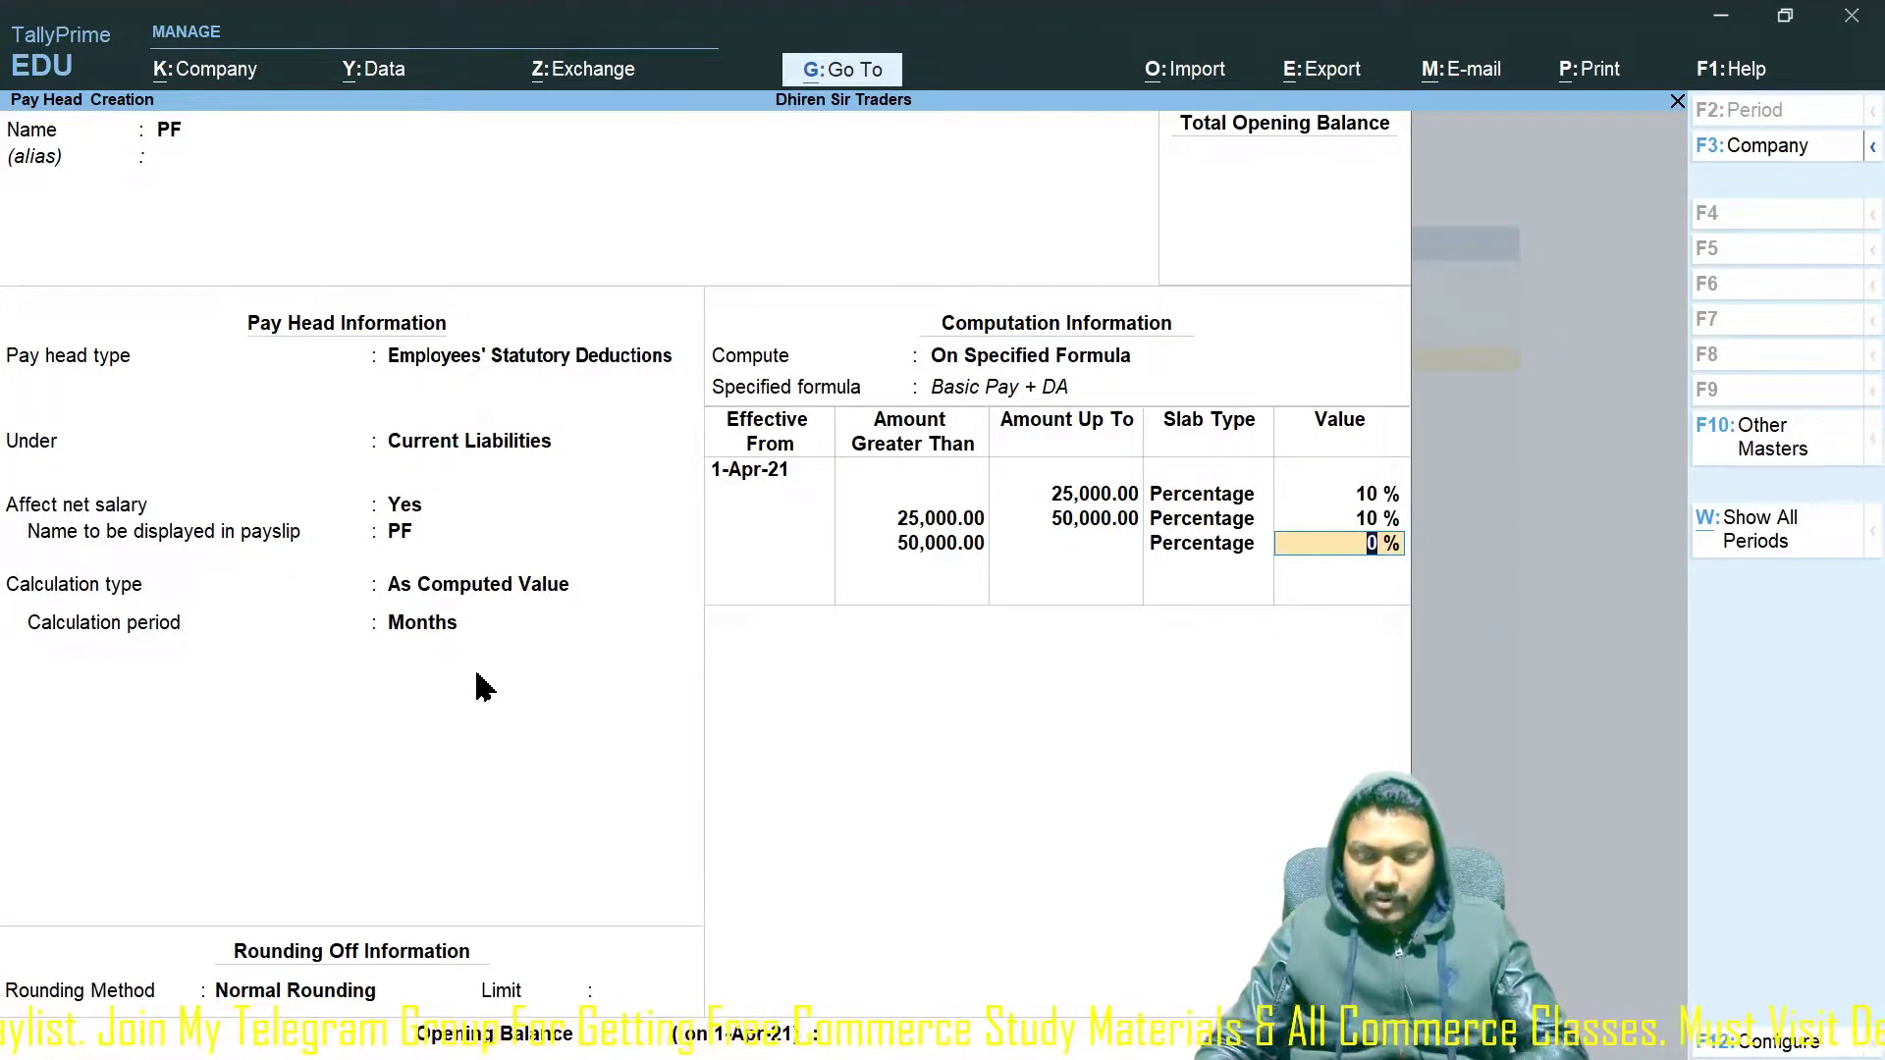
{"action": "key", "text": "Return"}
{"action": "key", "text": "Return"}
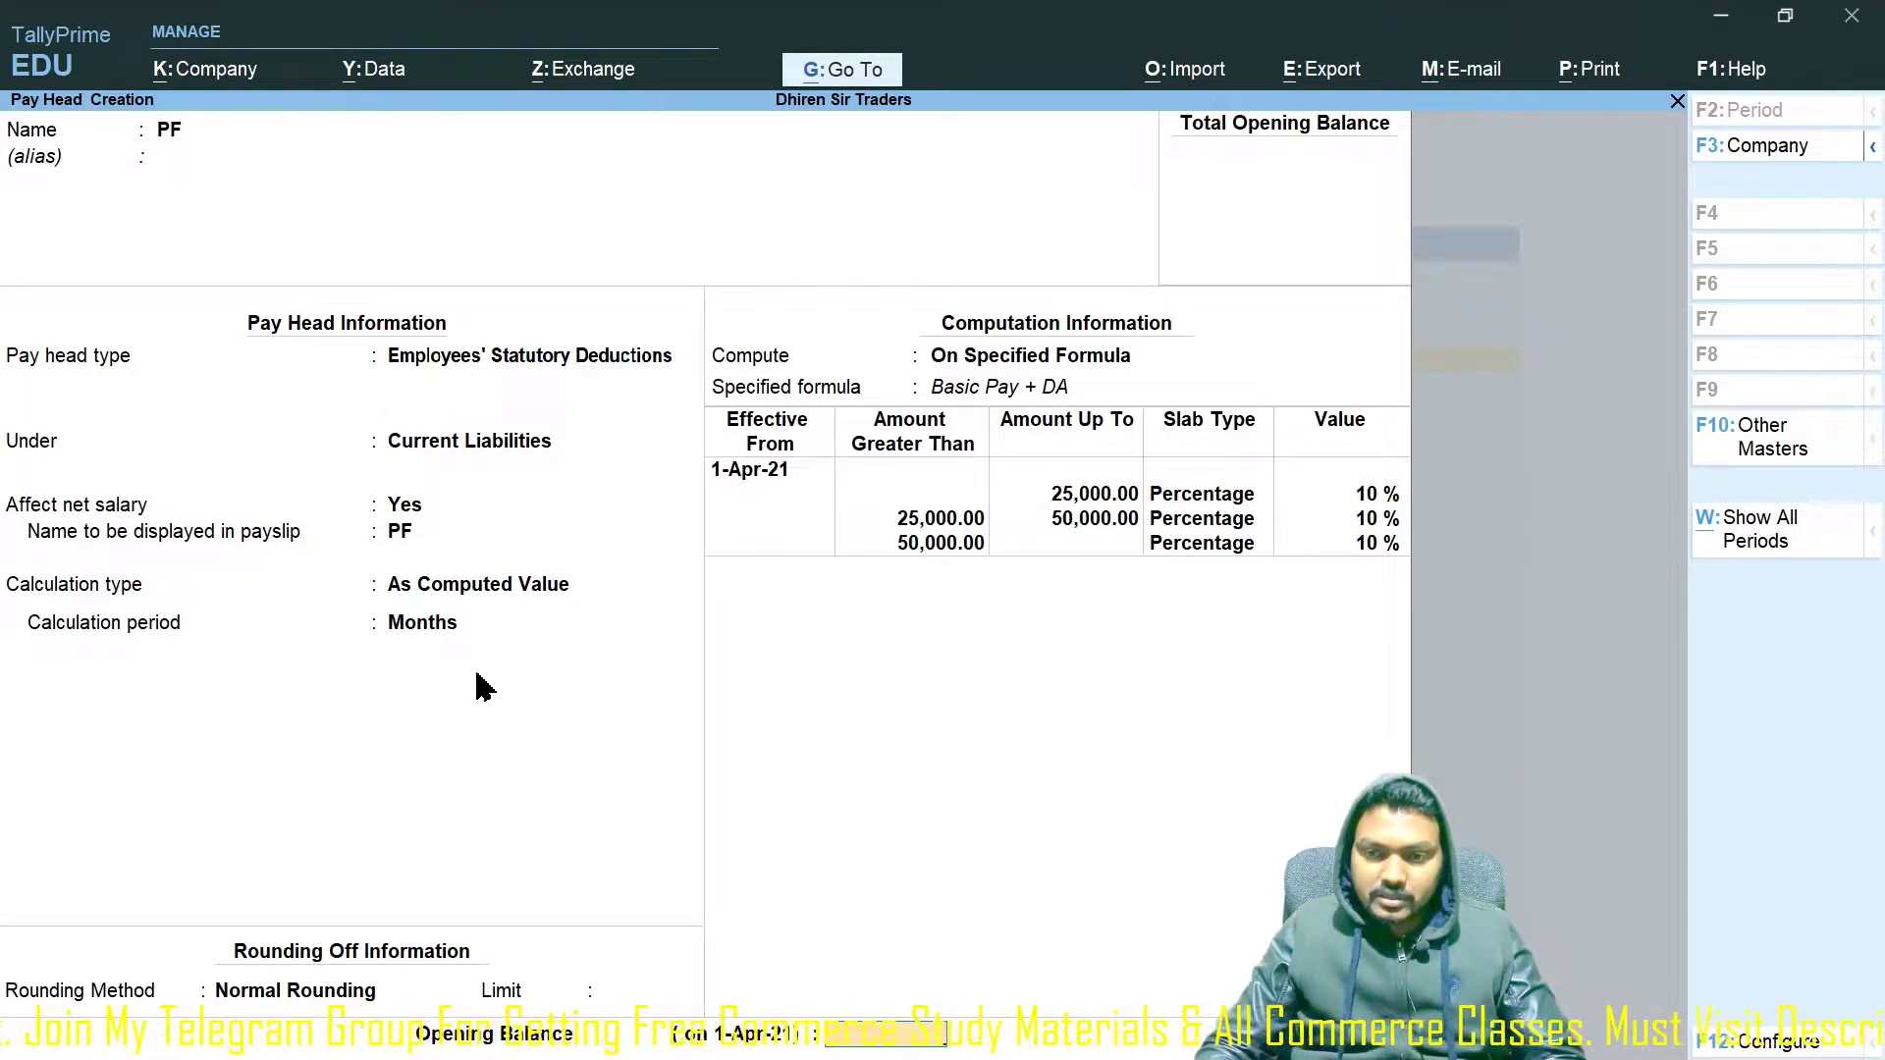
{"action": "key", "text": "Return"}
{"action": "key", "text": "Return"}
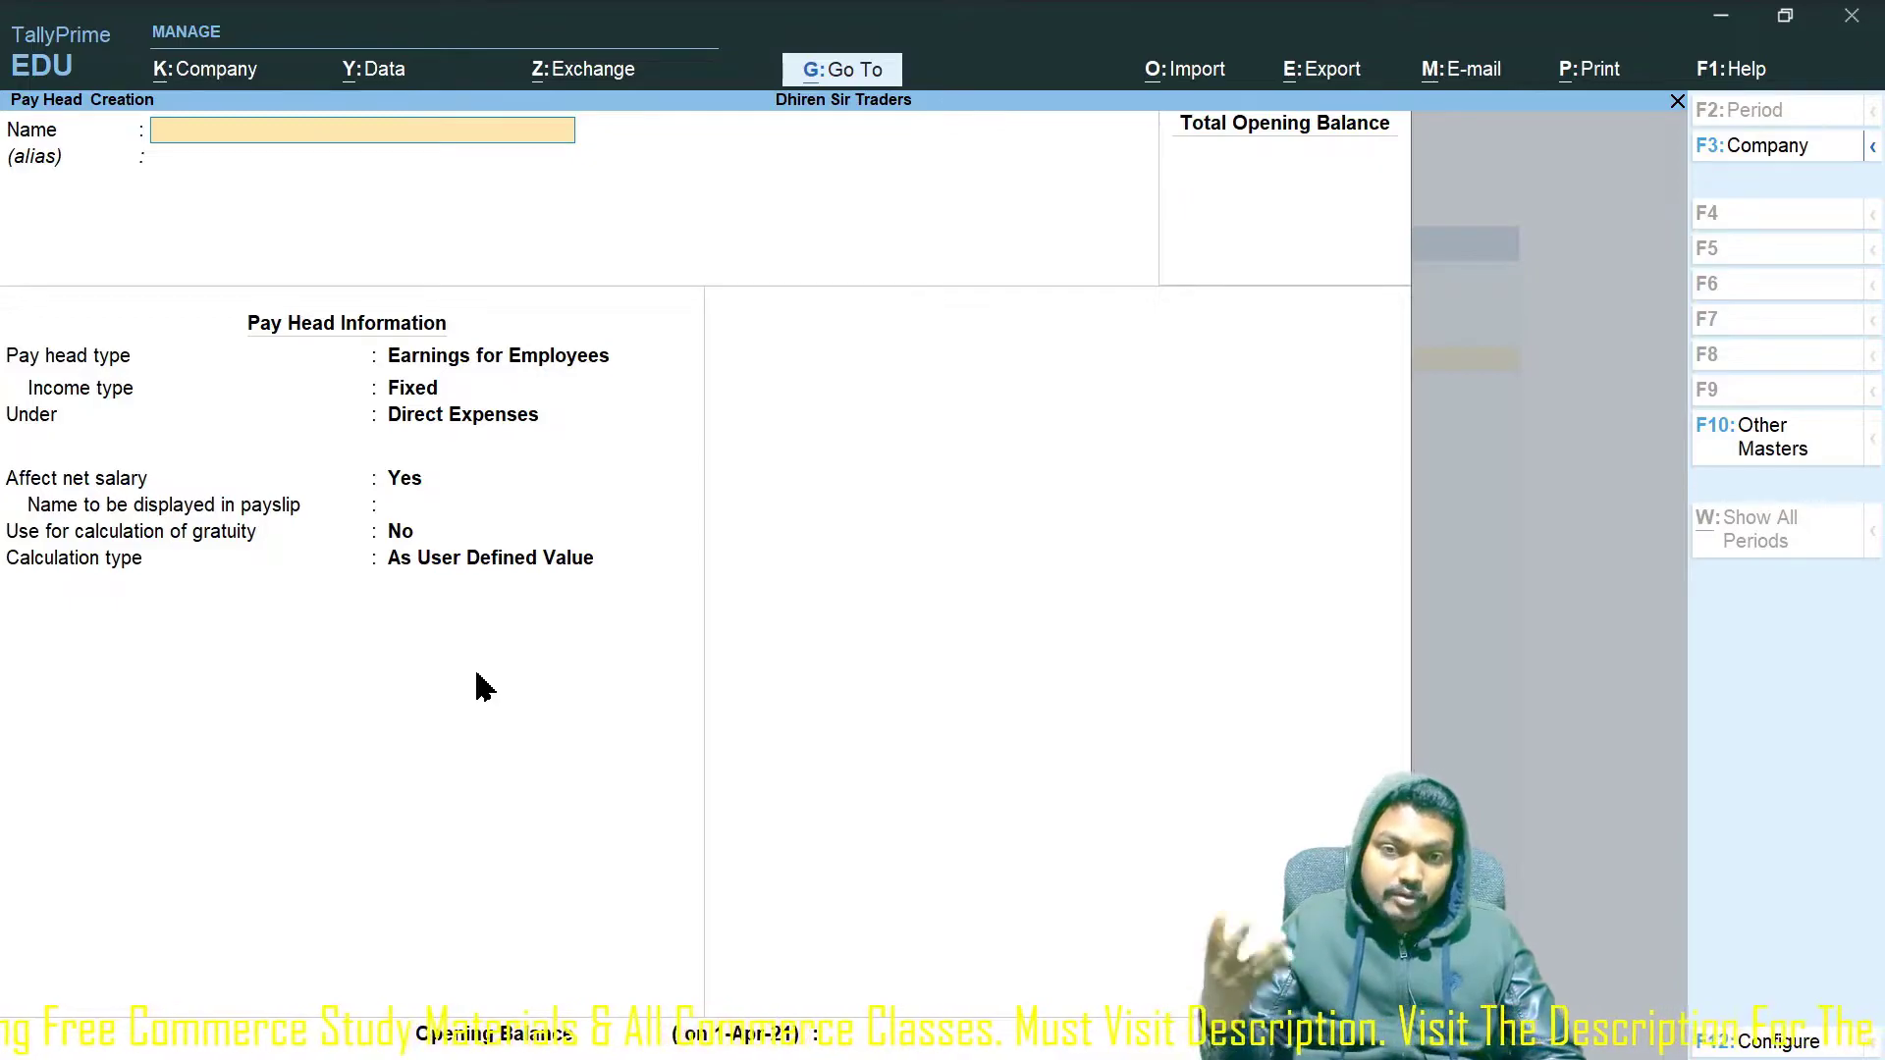
Name the pay head ESI, a Deduction From Employees under Current Liabilities affecting net salary.
{"action": "key", "text": "alt+Tab"}
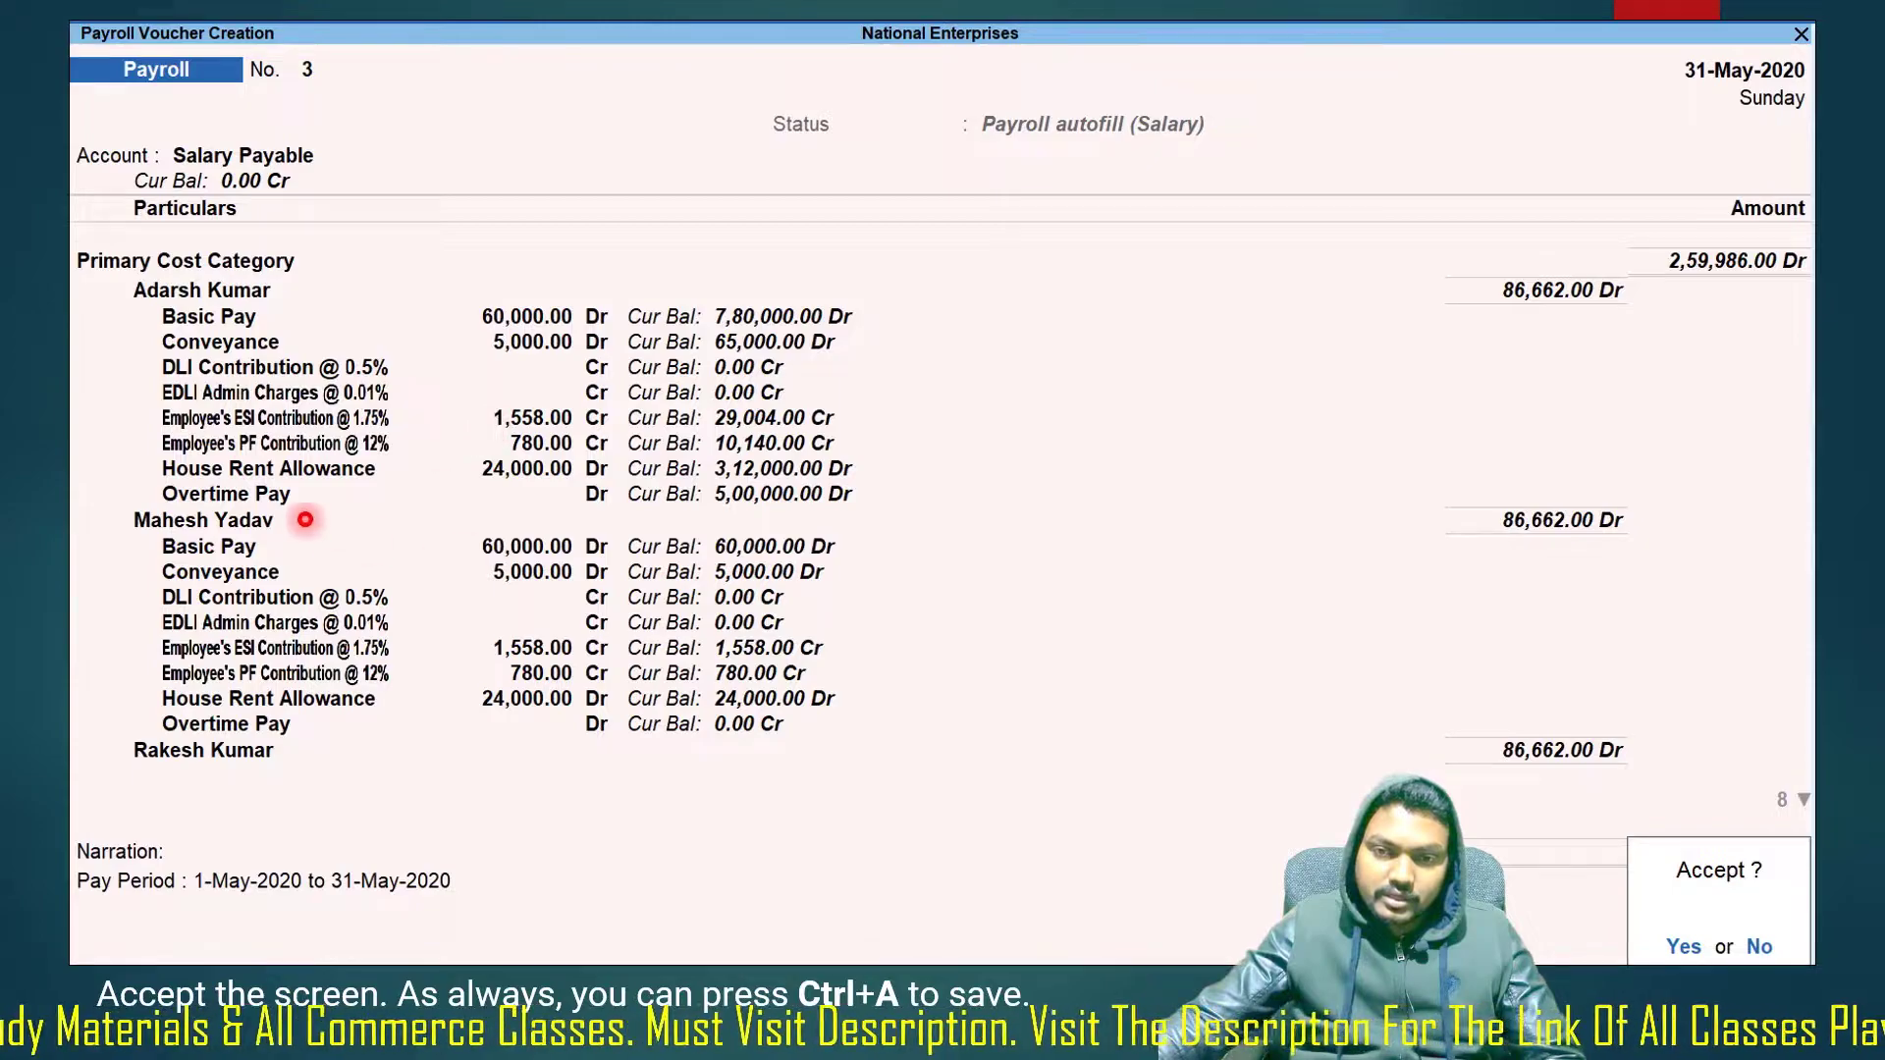
{"action": "key", "text": "alt+Tab"}
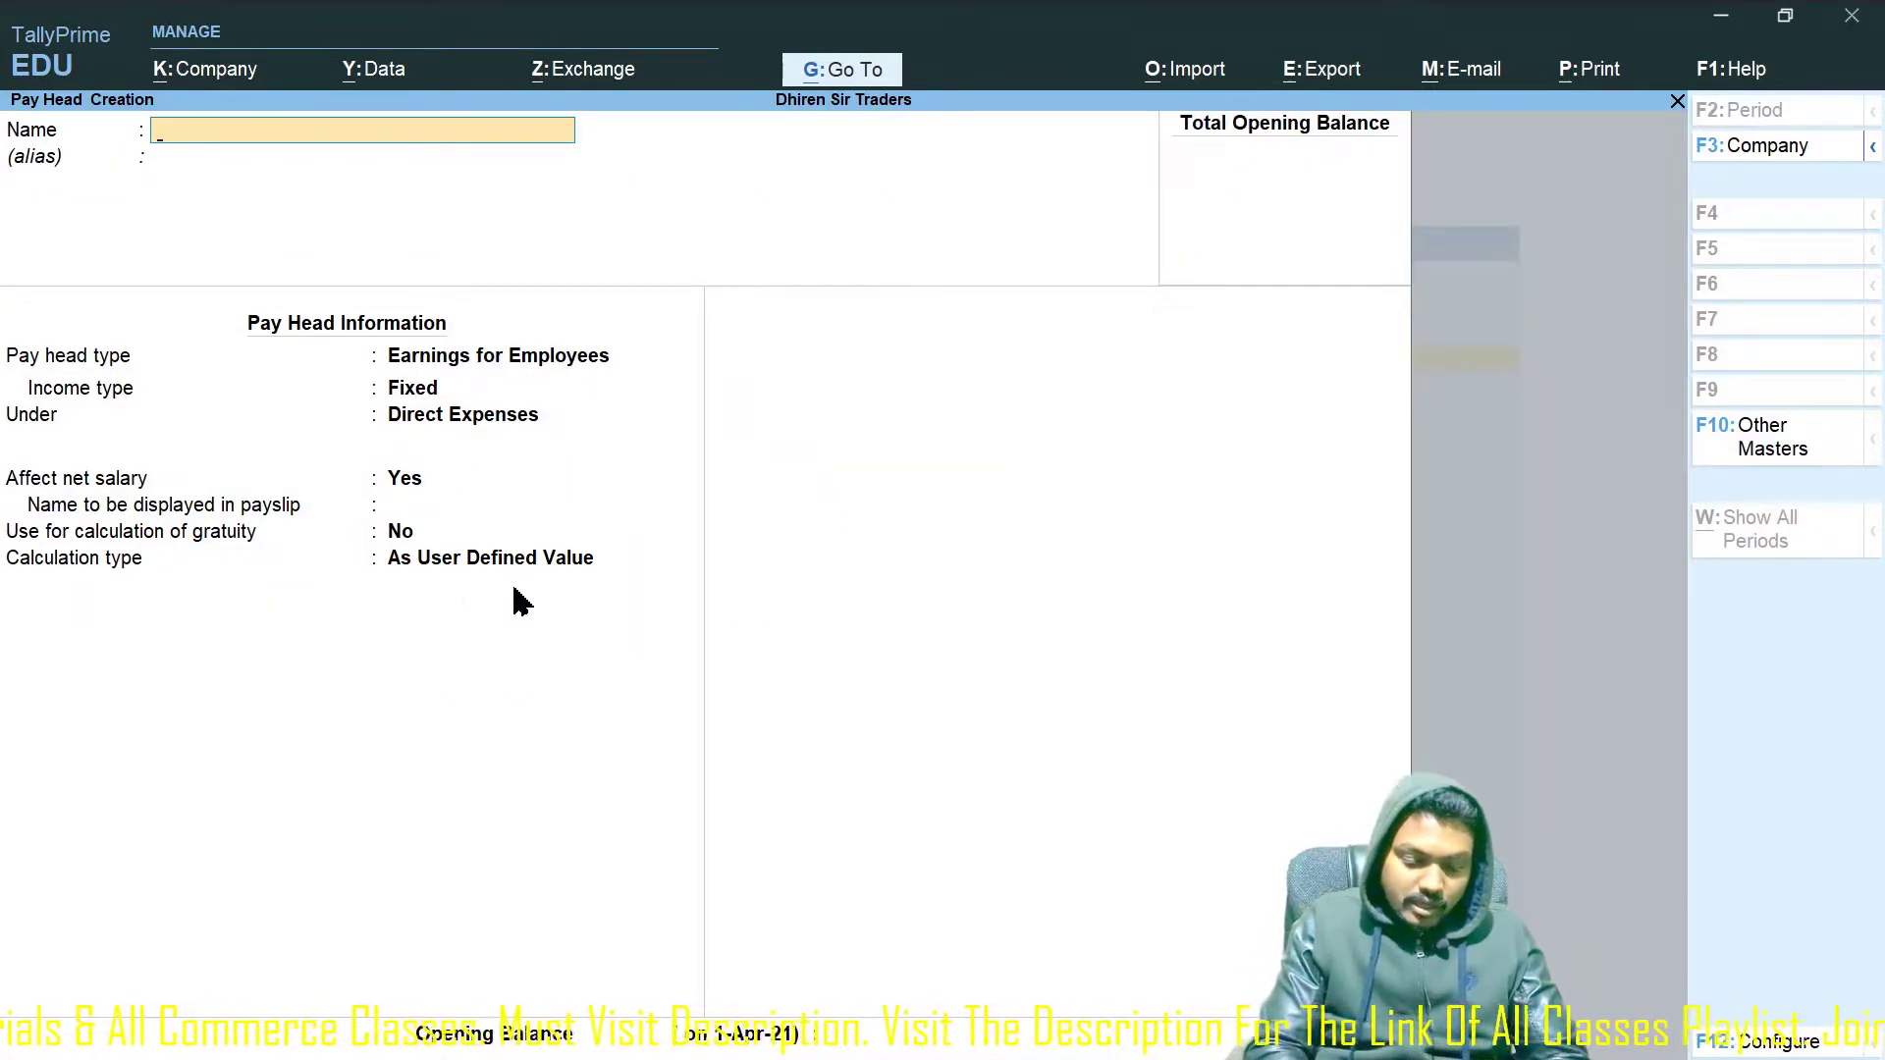
{"action": "type", "text": "ESI"}
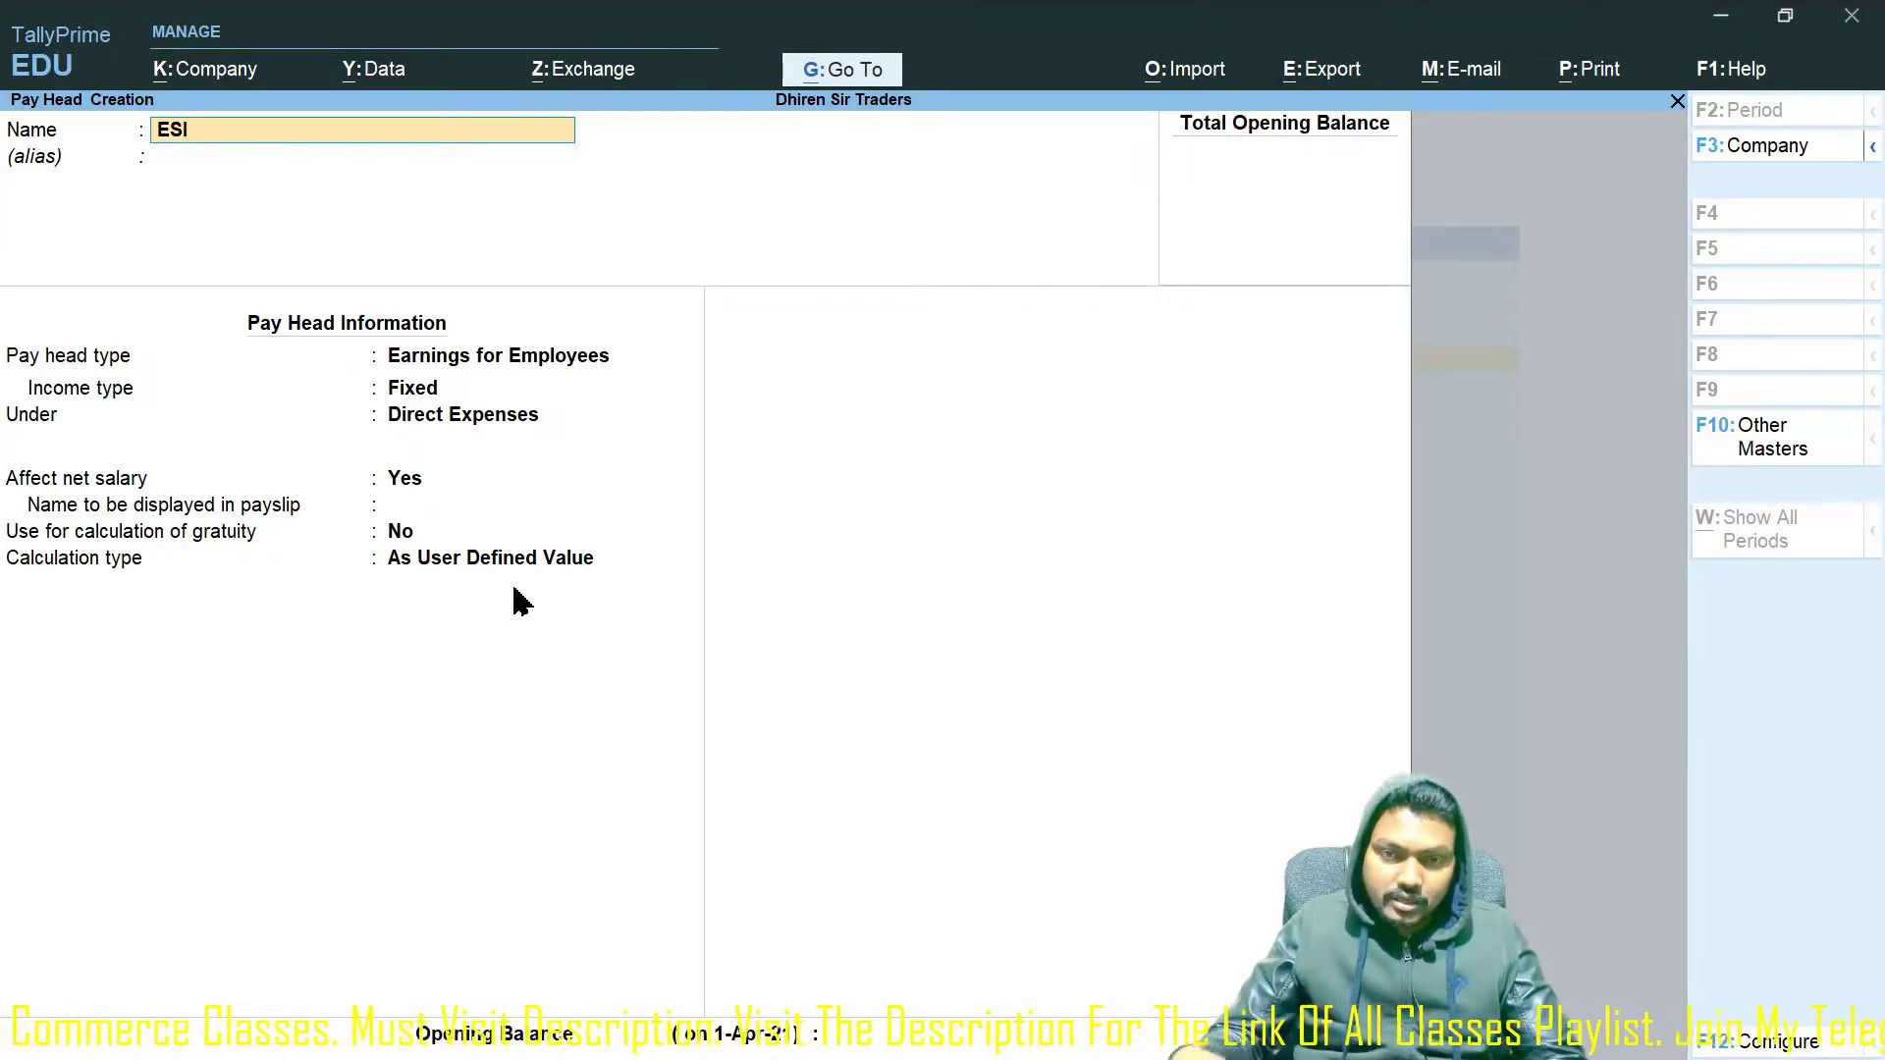
{"action": "key", "text": "Return"}
{"action": "key", "text": "Return"}
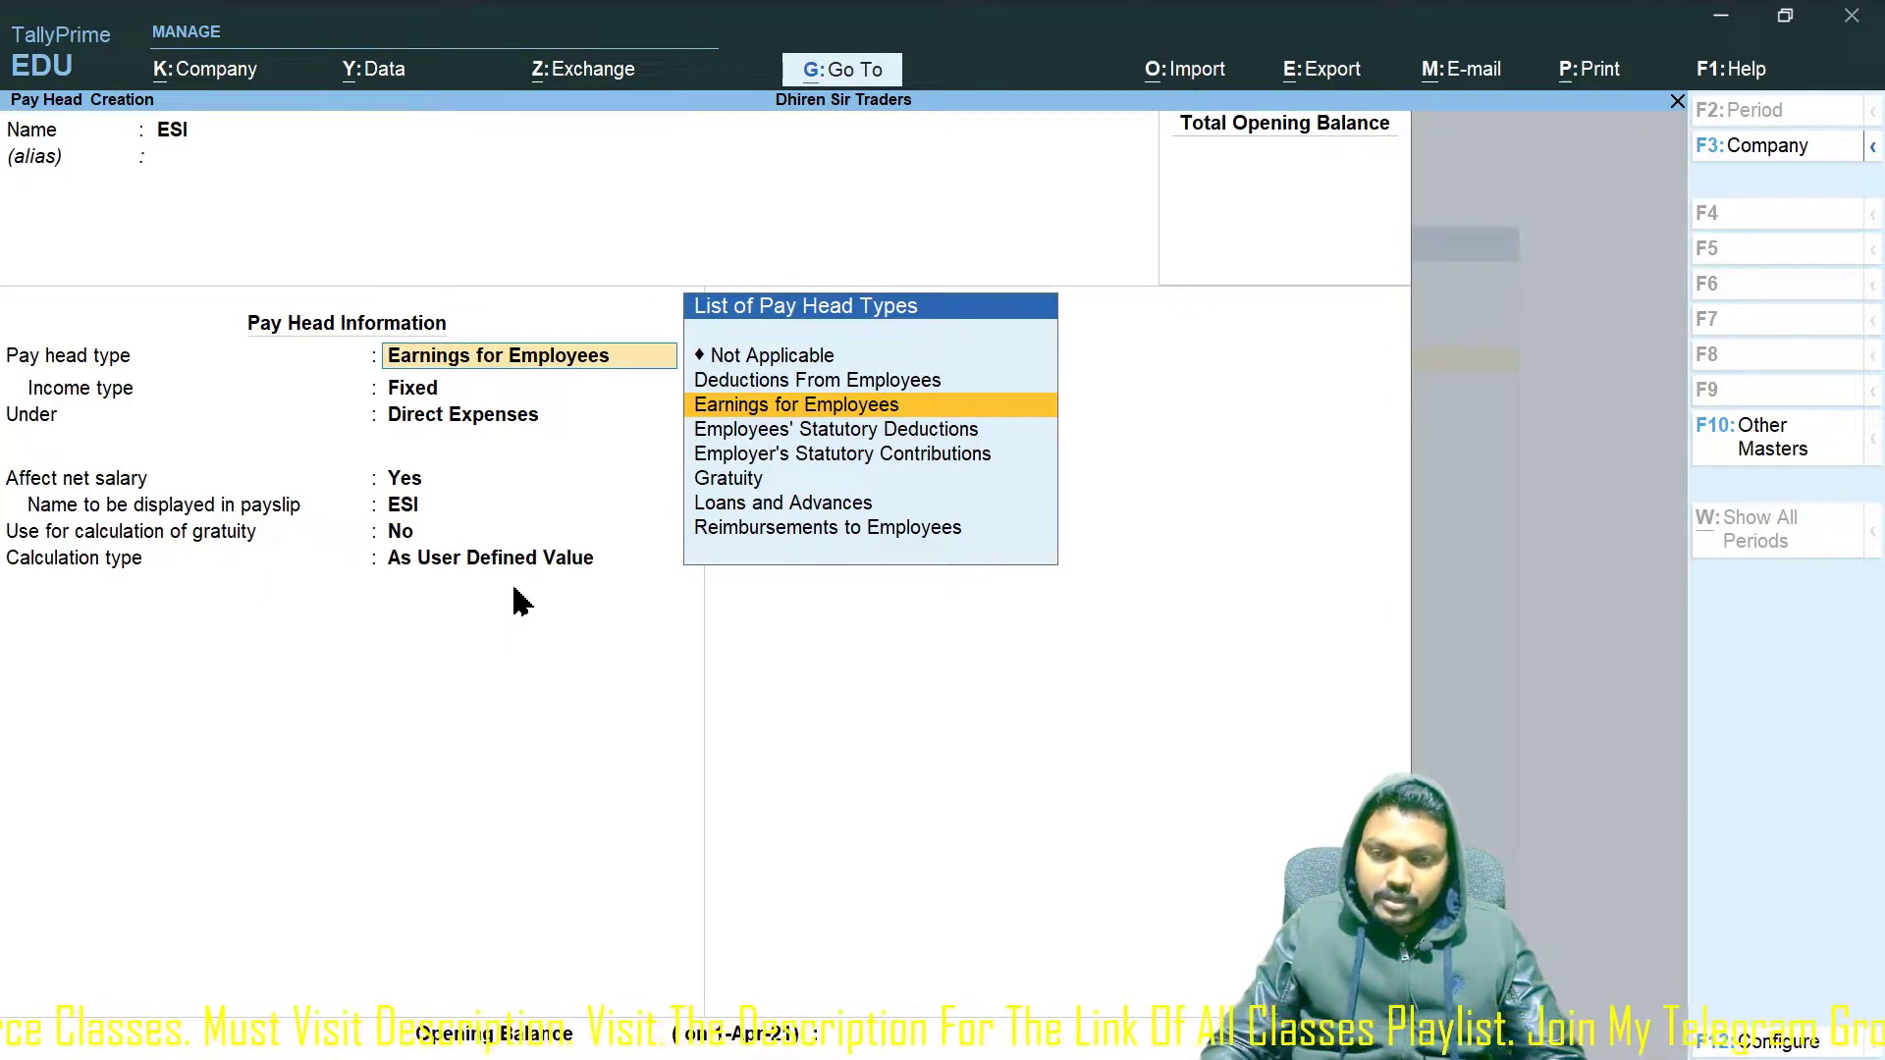
{"action": "key", "text": "Up"}
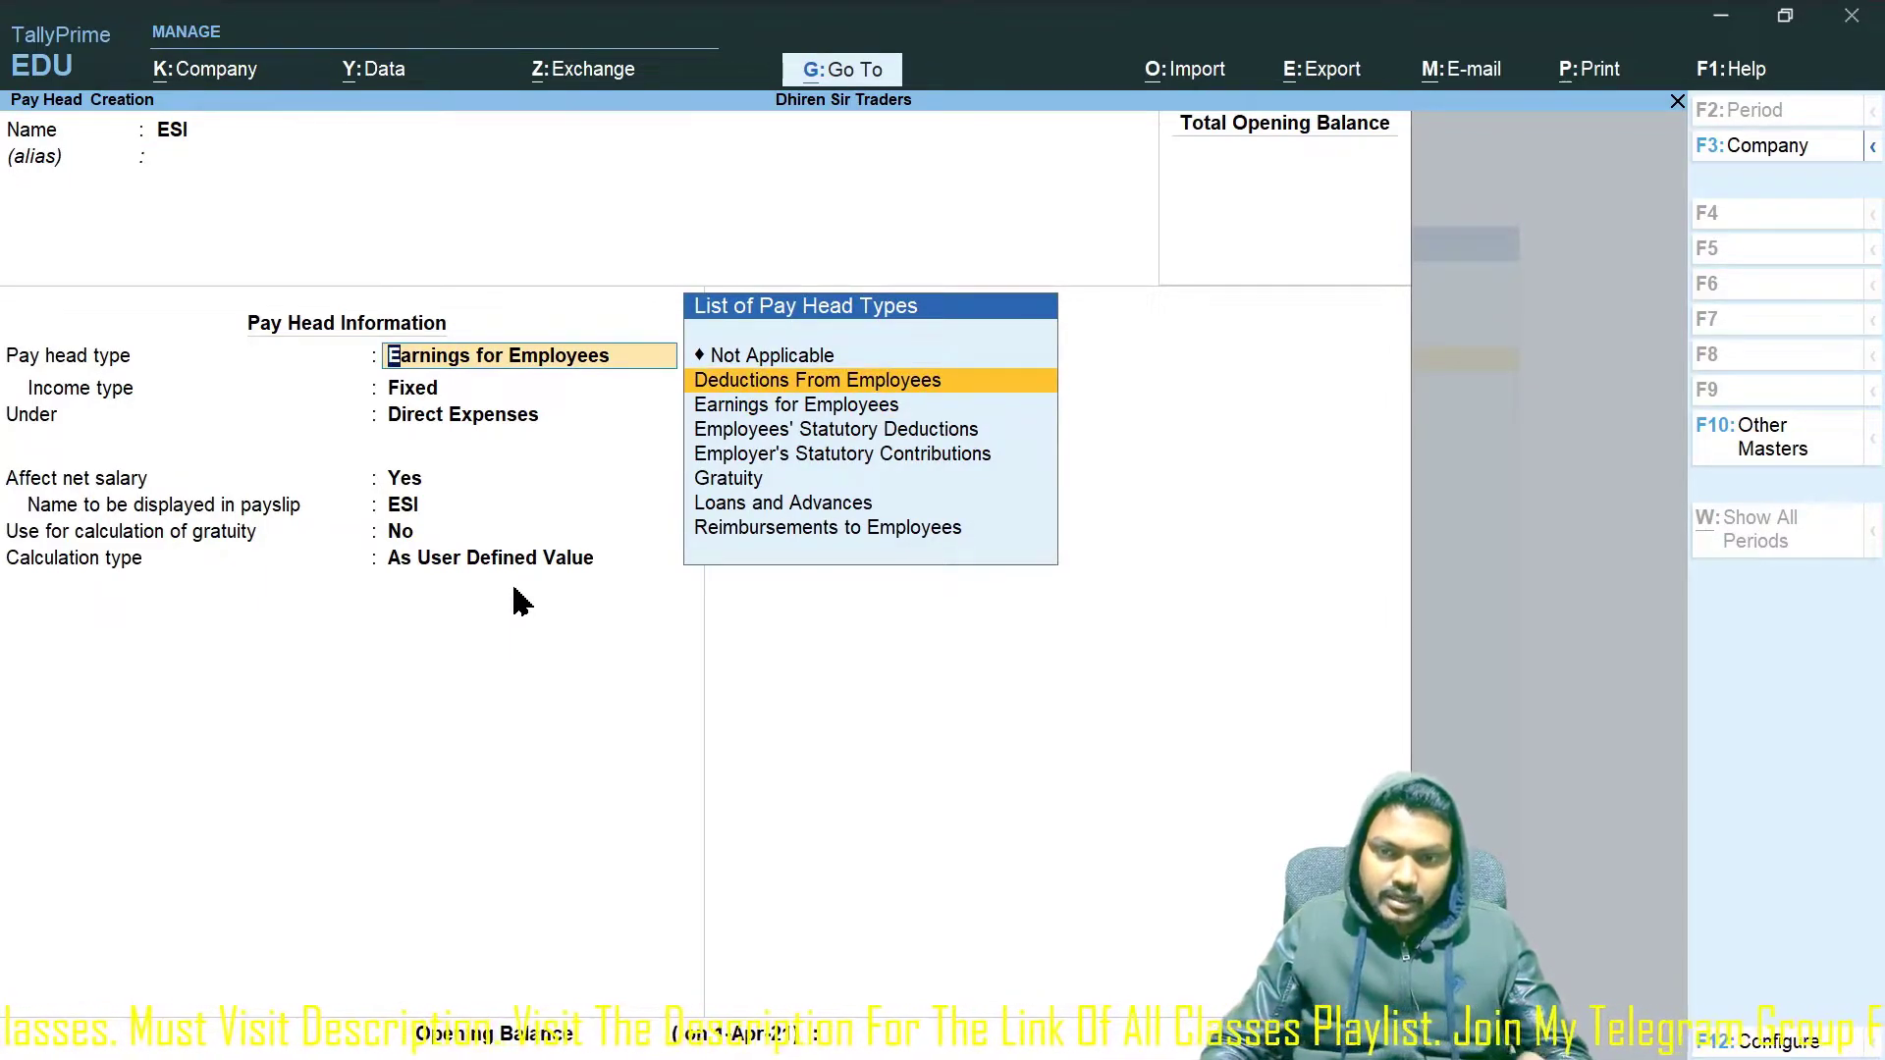
{"action": "key", "text": "Return"}
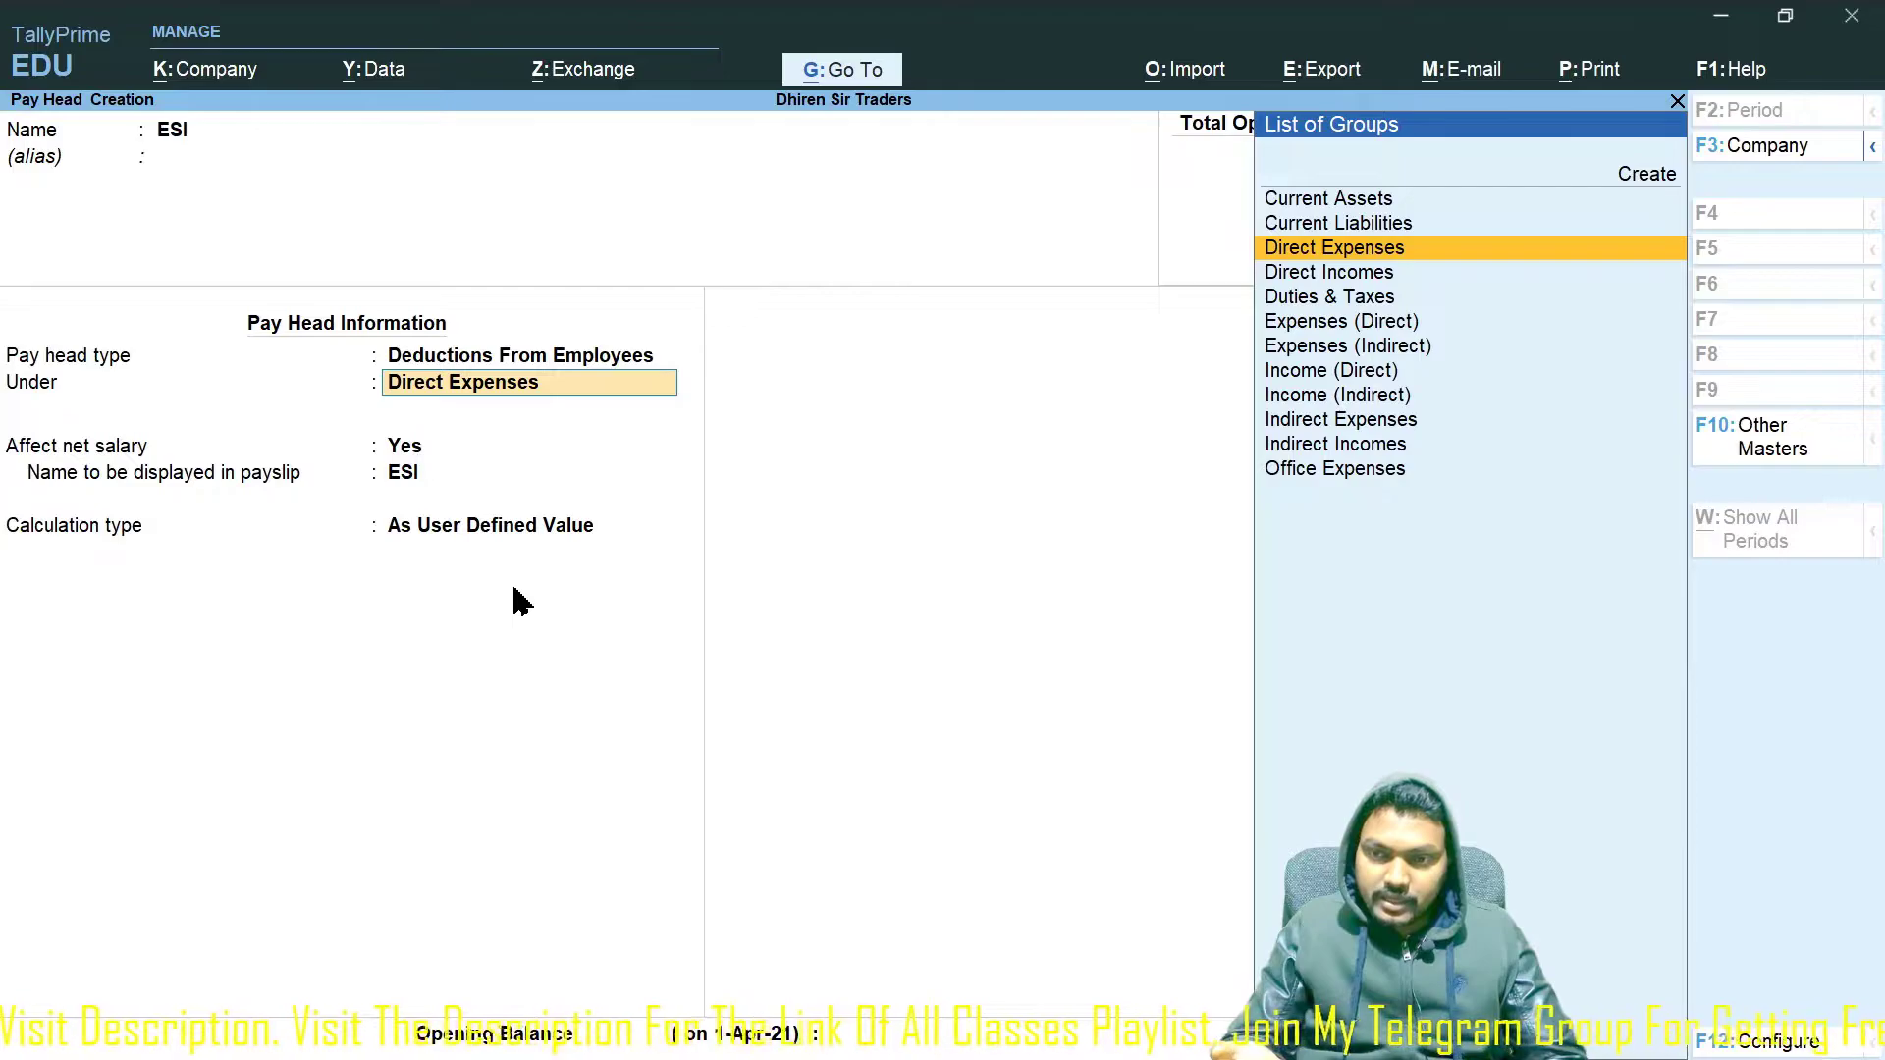
{"action": "type", "text": "Liab"}
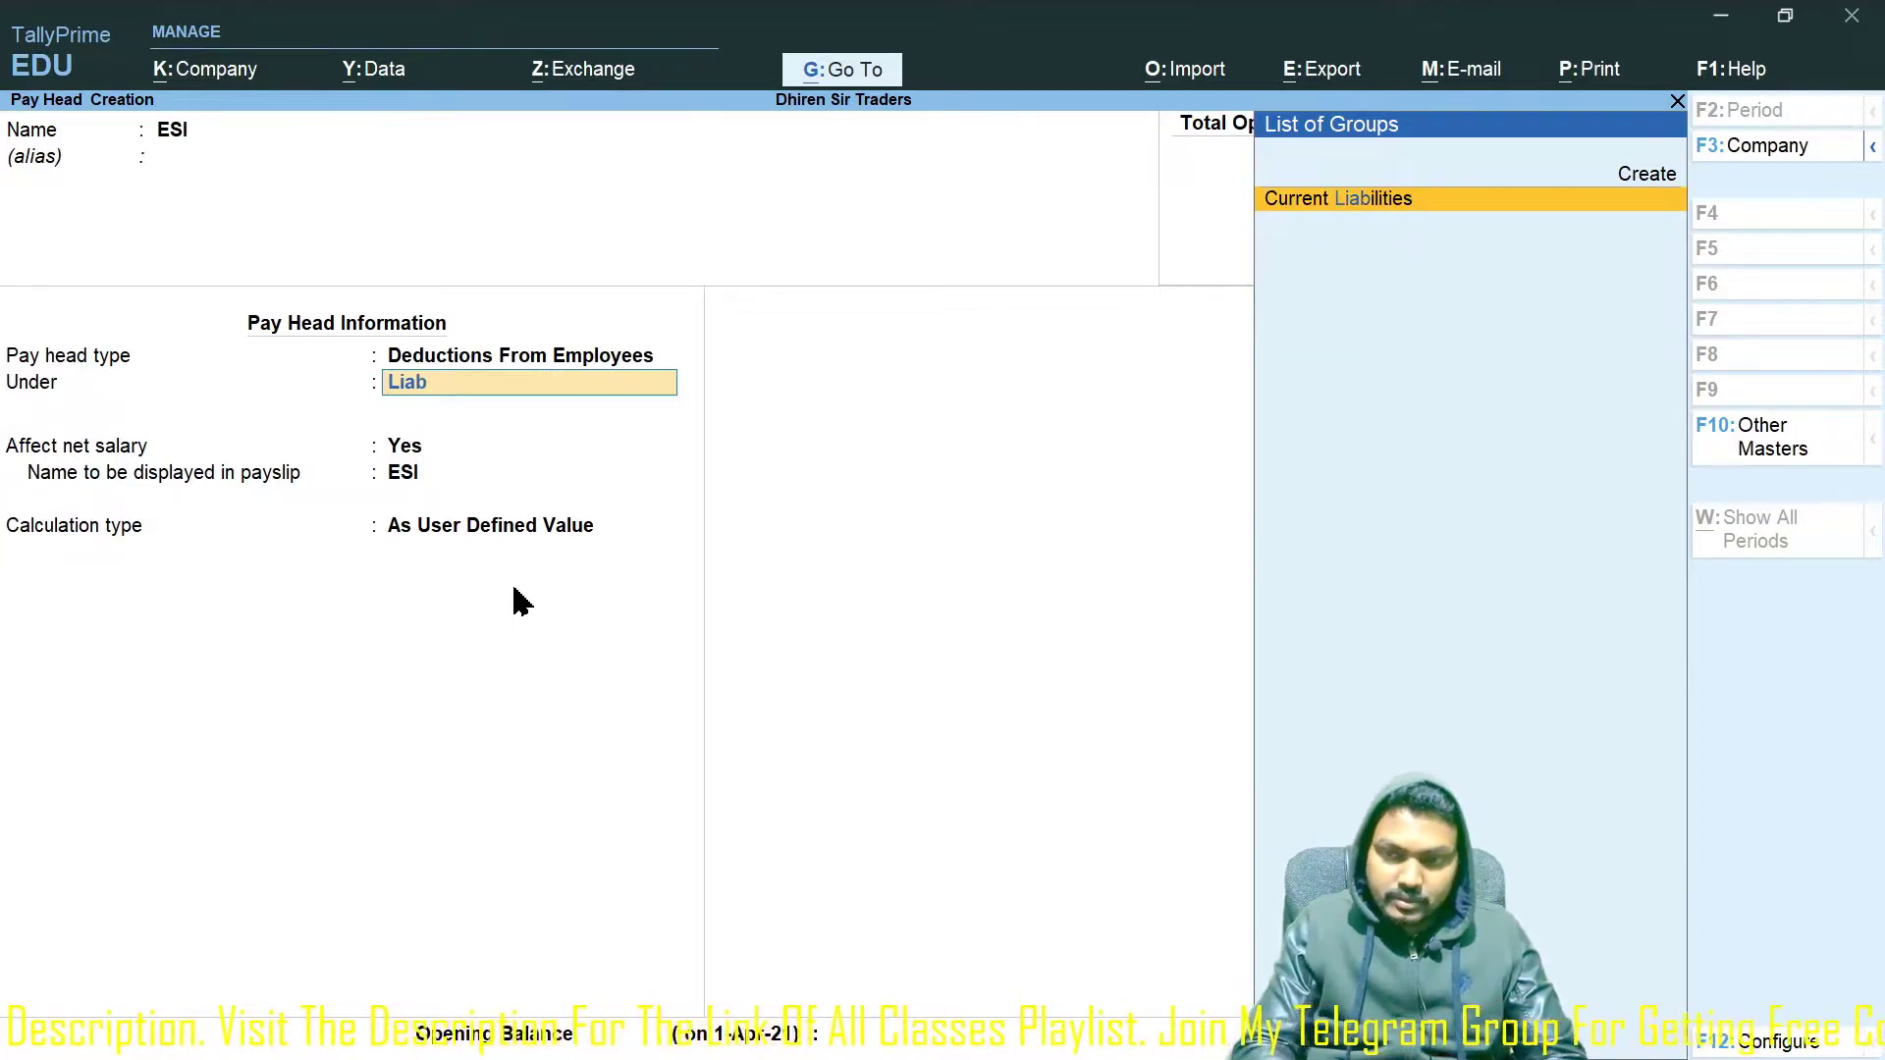
{"action": "key", "text": "Return"}
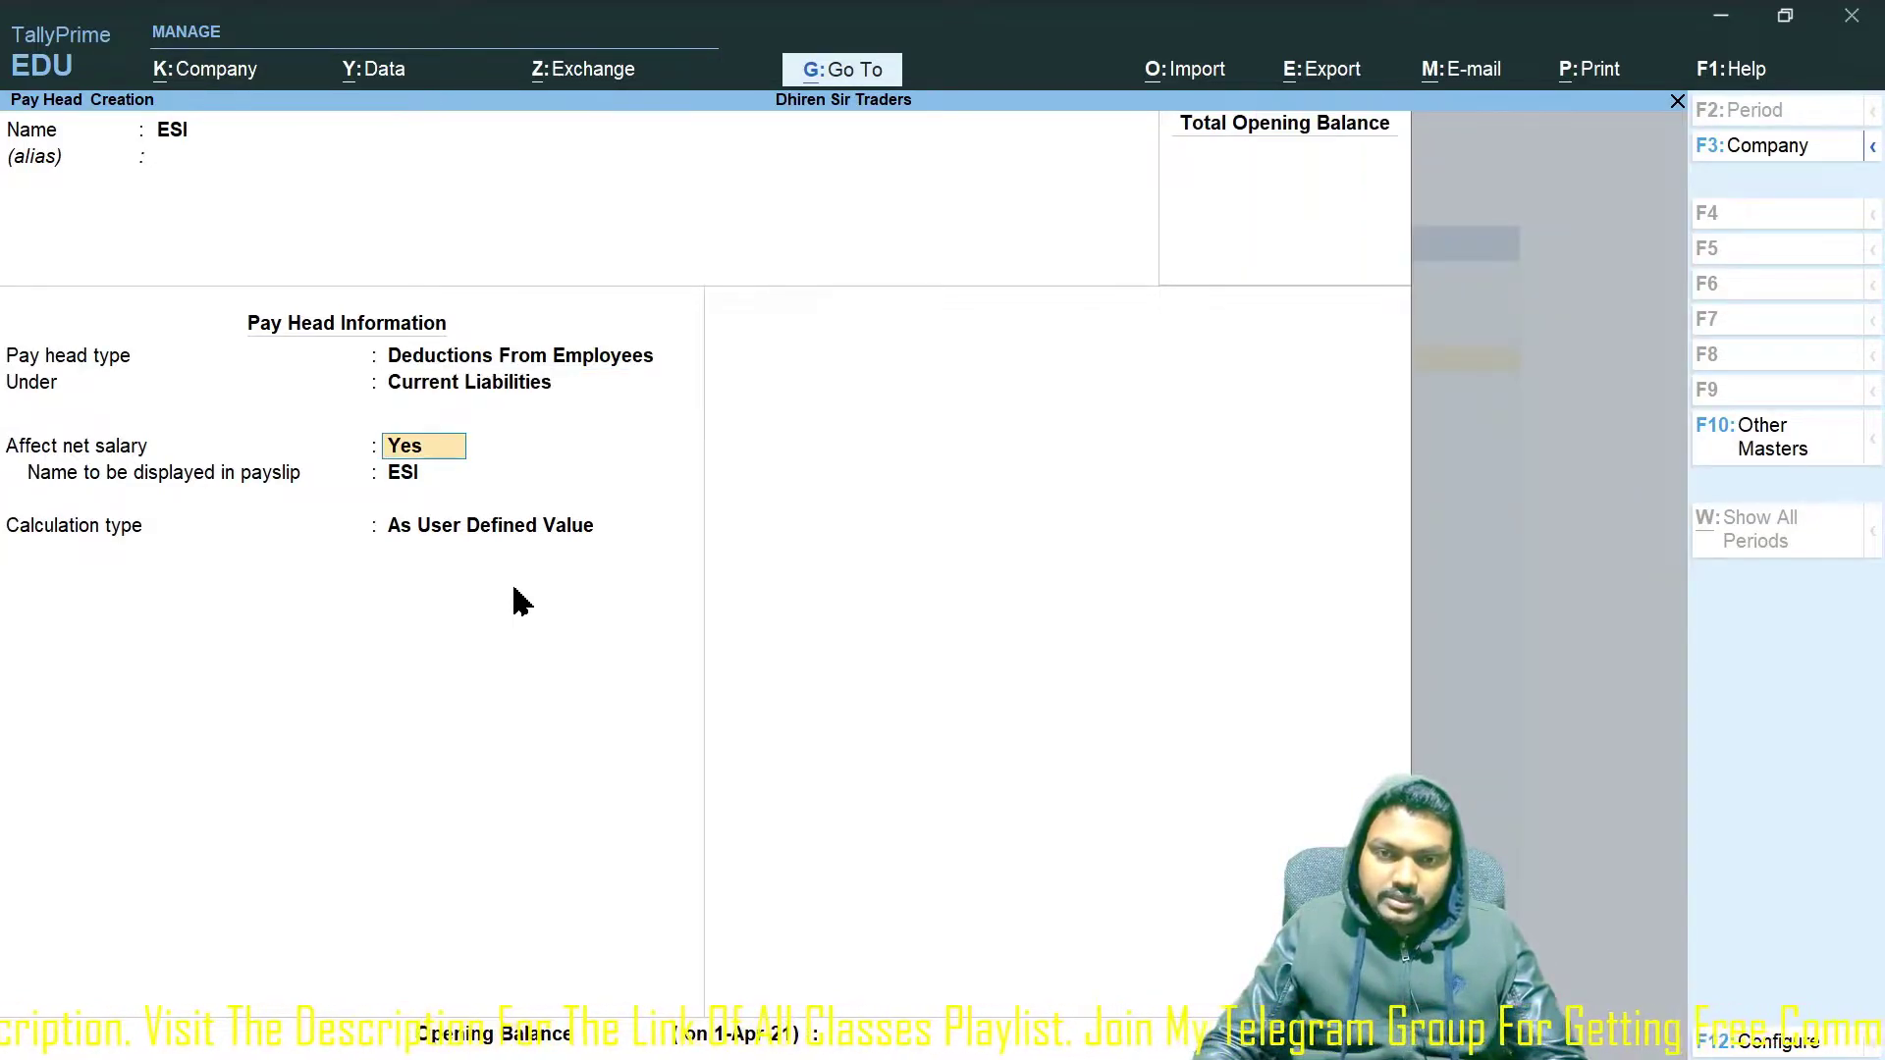
{"action": "key", "text": "Return"}
{"action": "key", "text": "Return"}
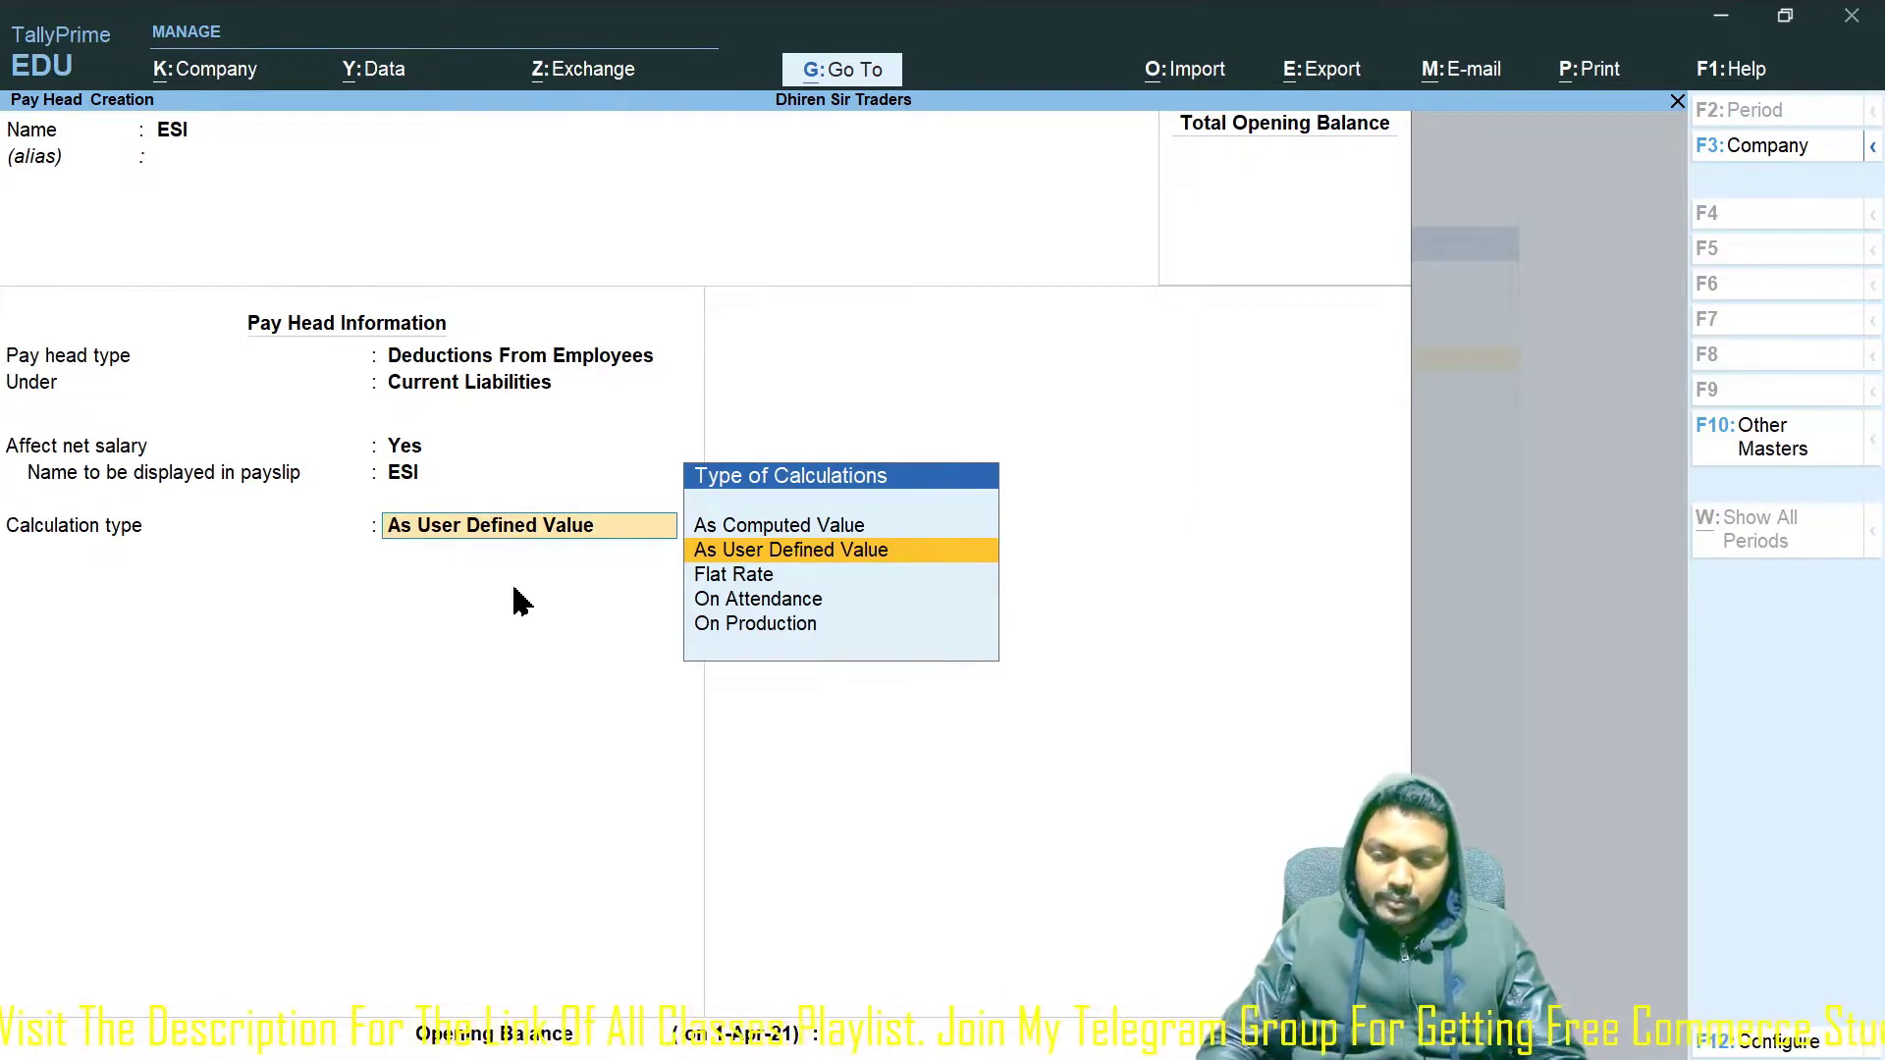
Set ESI to As Computed Value monthly with Normal Rounding, computed On Specified Formula.
{"action": "key", "text": "Up"}
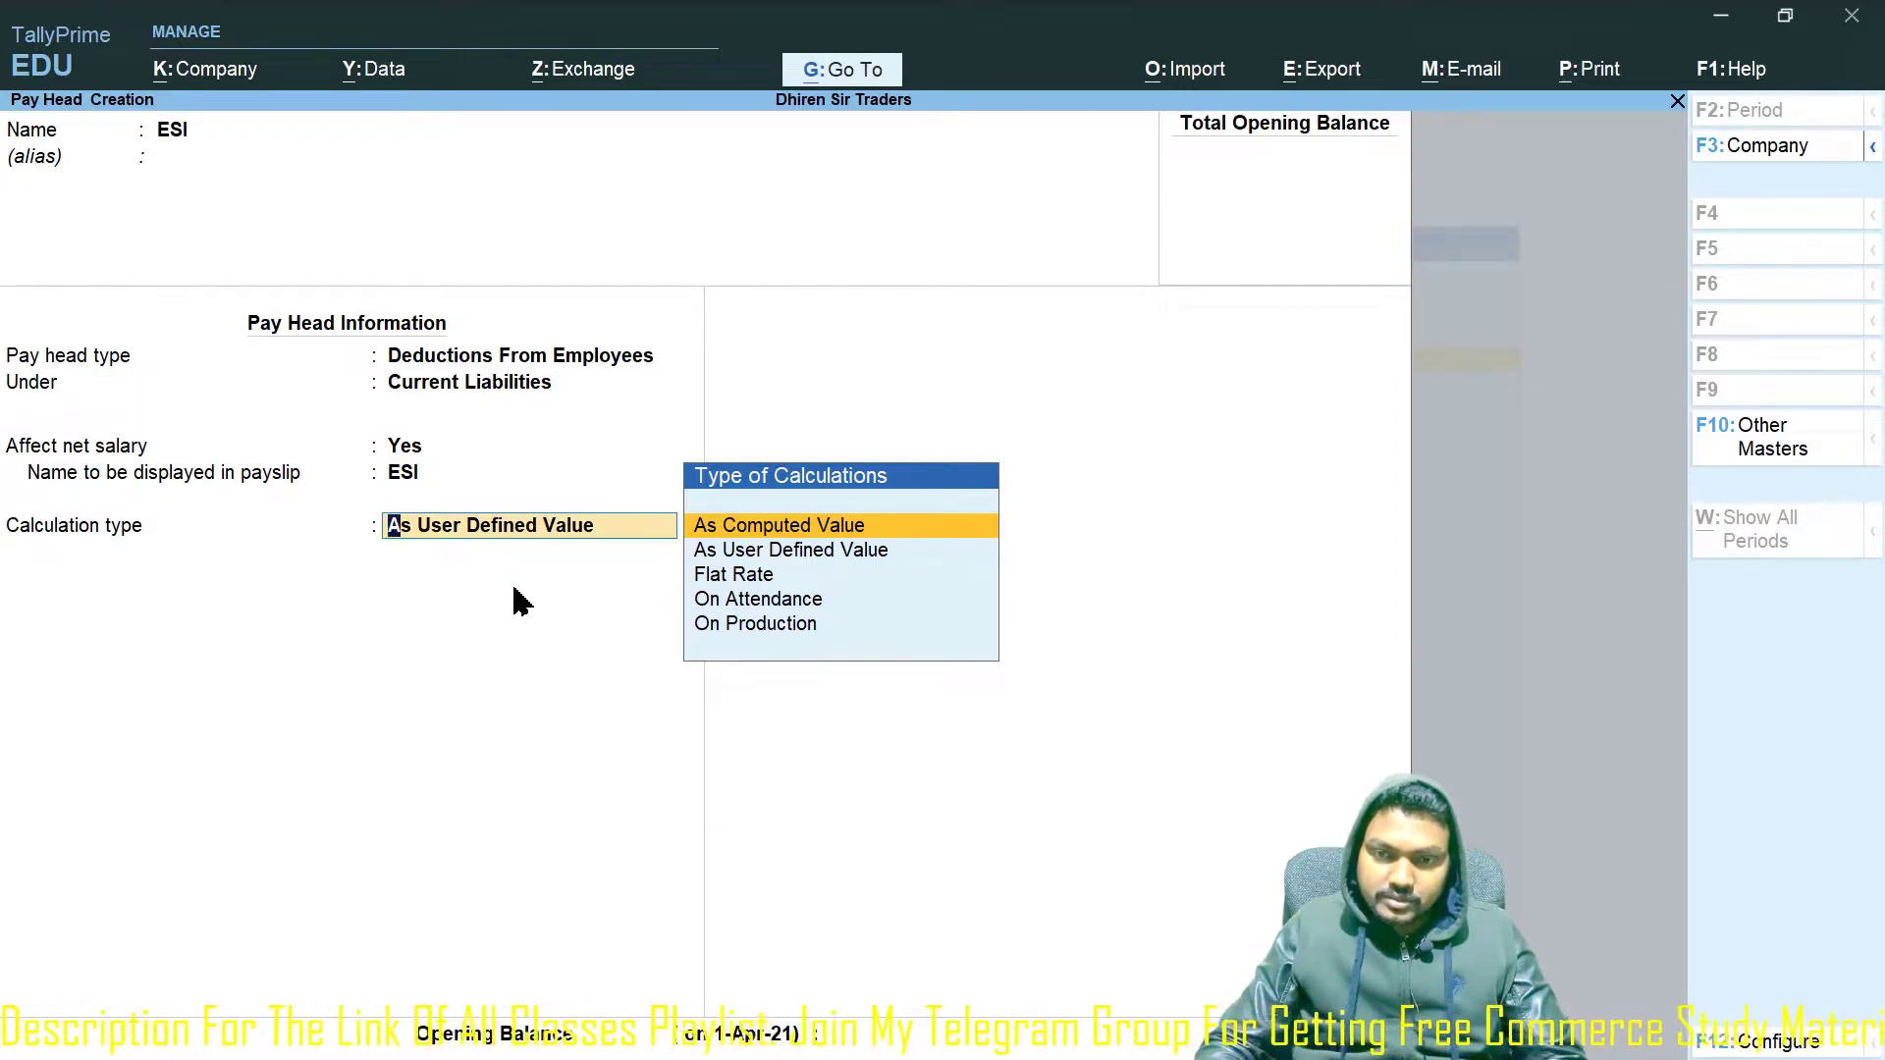
{"action": "key", "text": "Down"}
{"action": "key", "text": "Down"}
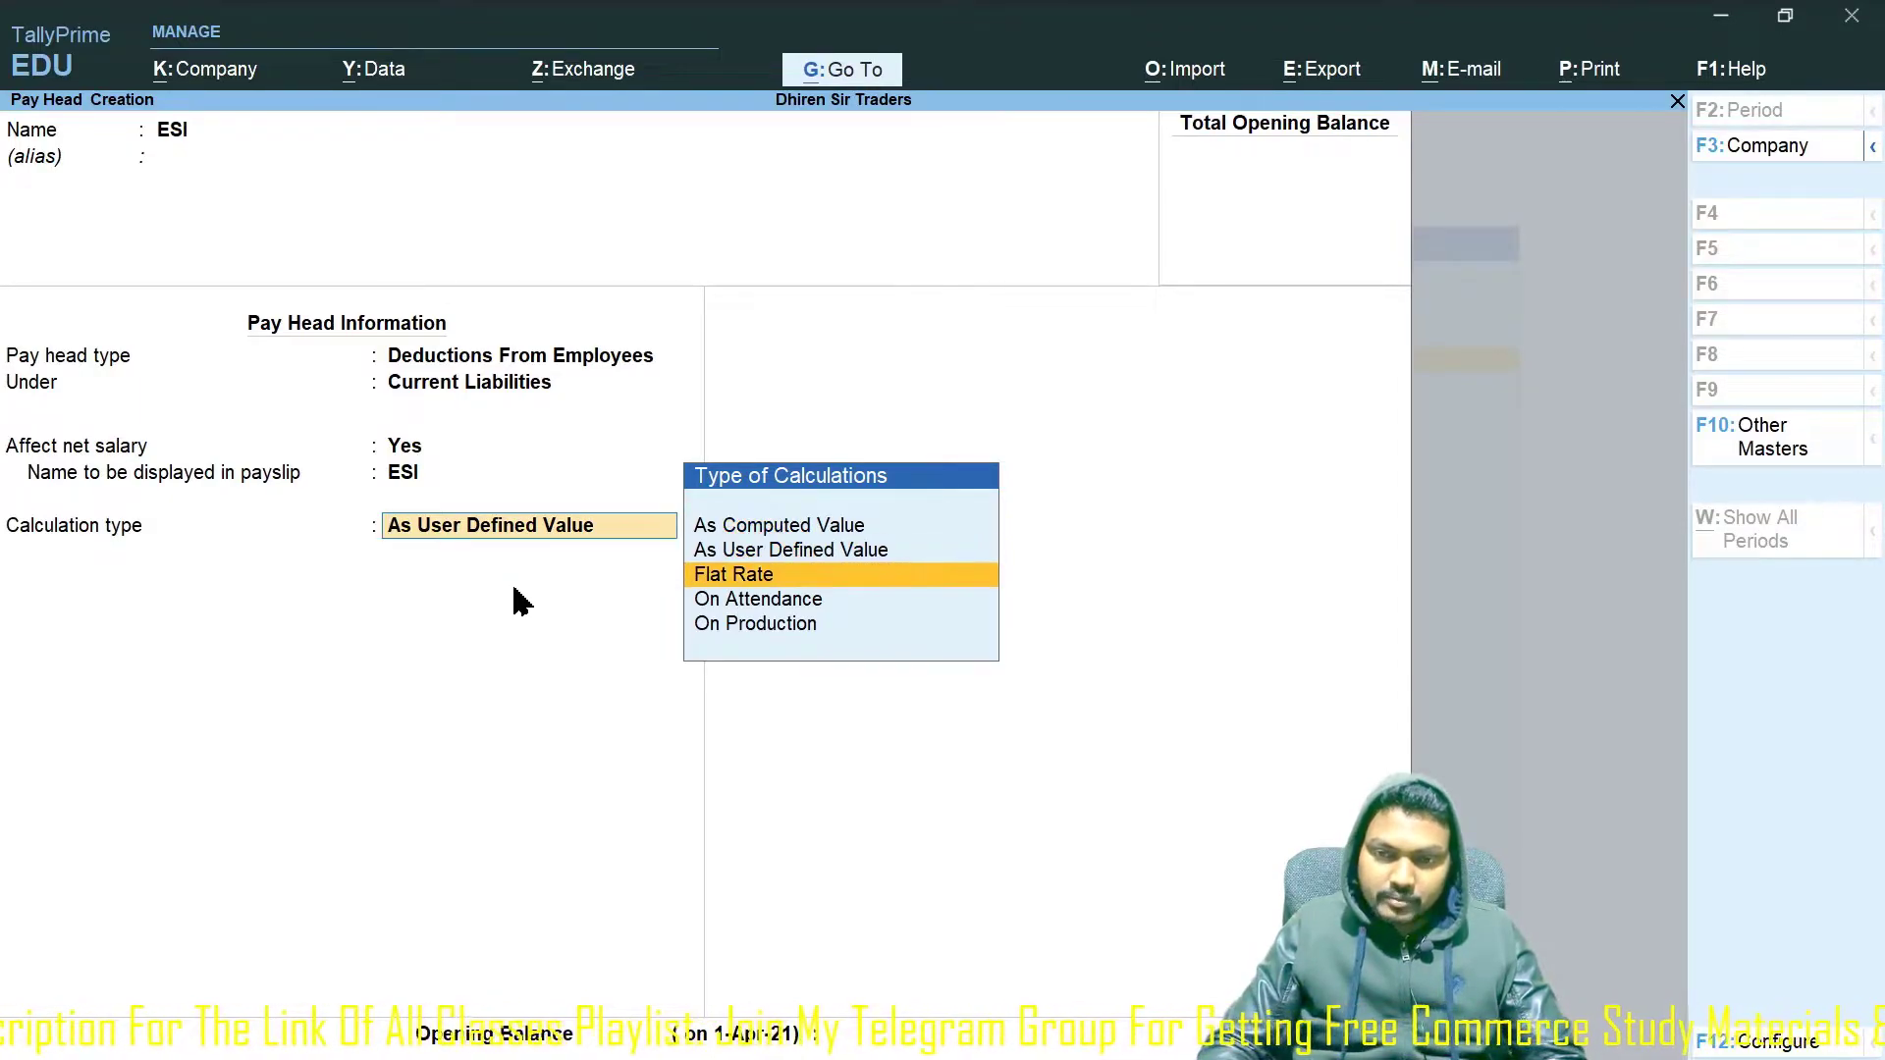
{"action": "key", "text": "Return"}
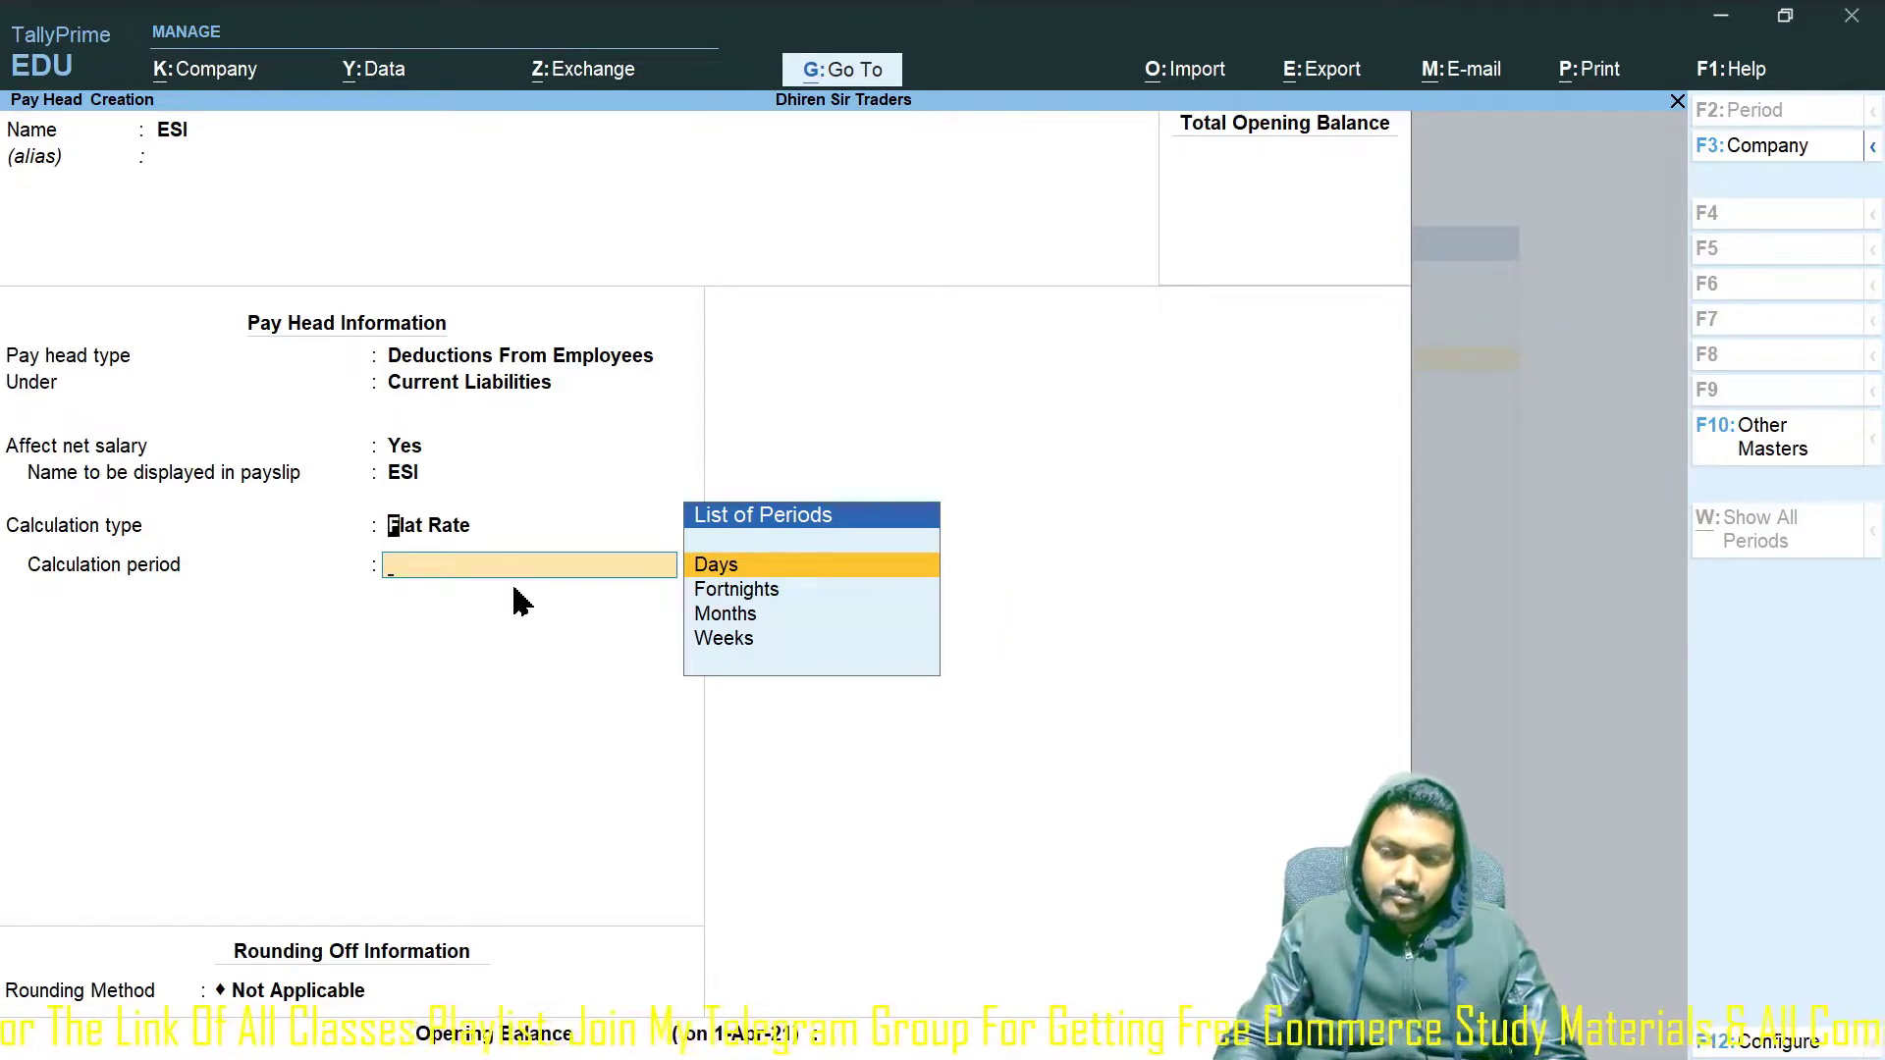
{"action": "key", "text": "BackSpace"}
{"action": "key", "text": "Up"}
{"action": "key", "text": "Up"}
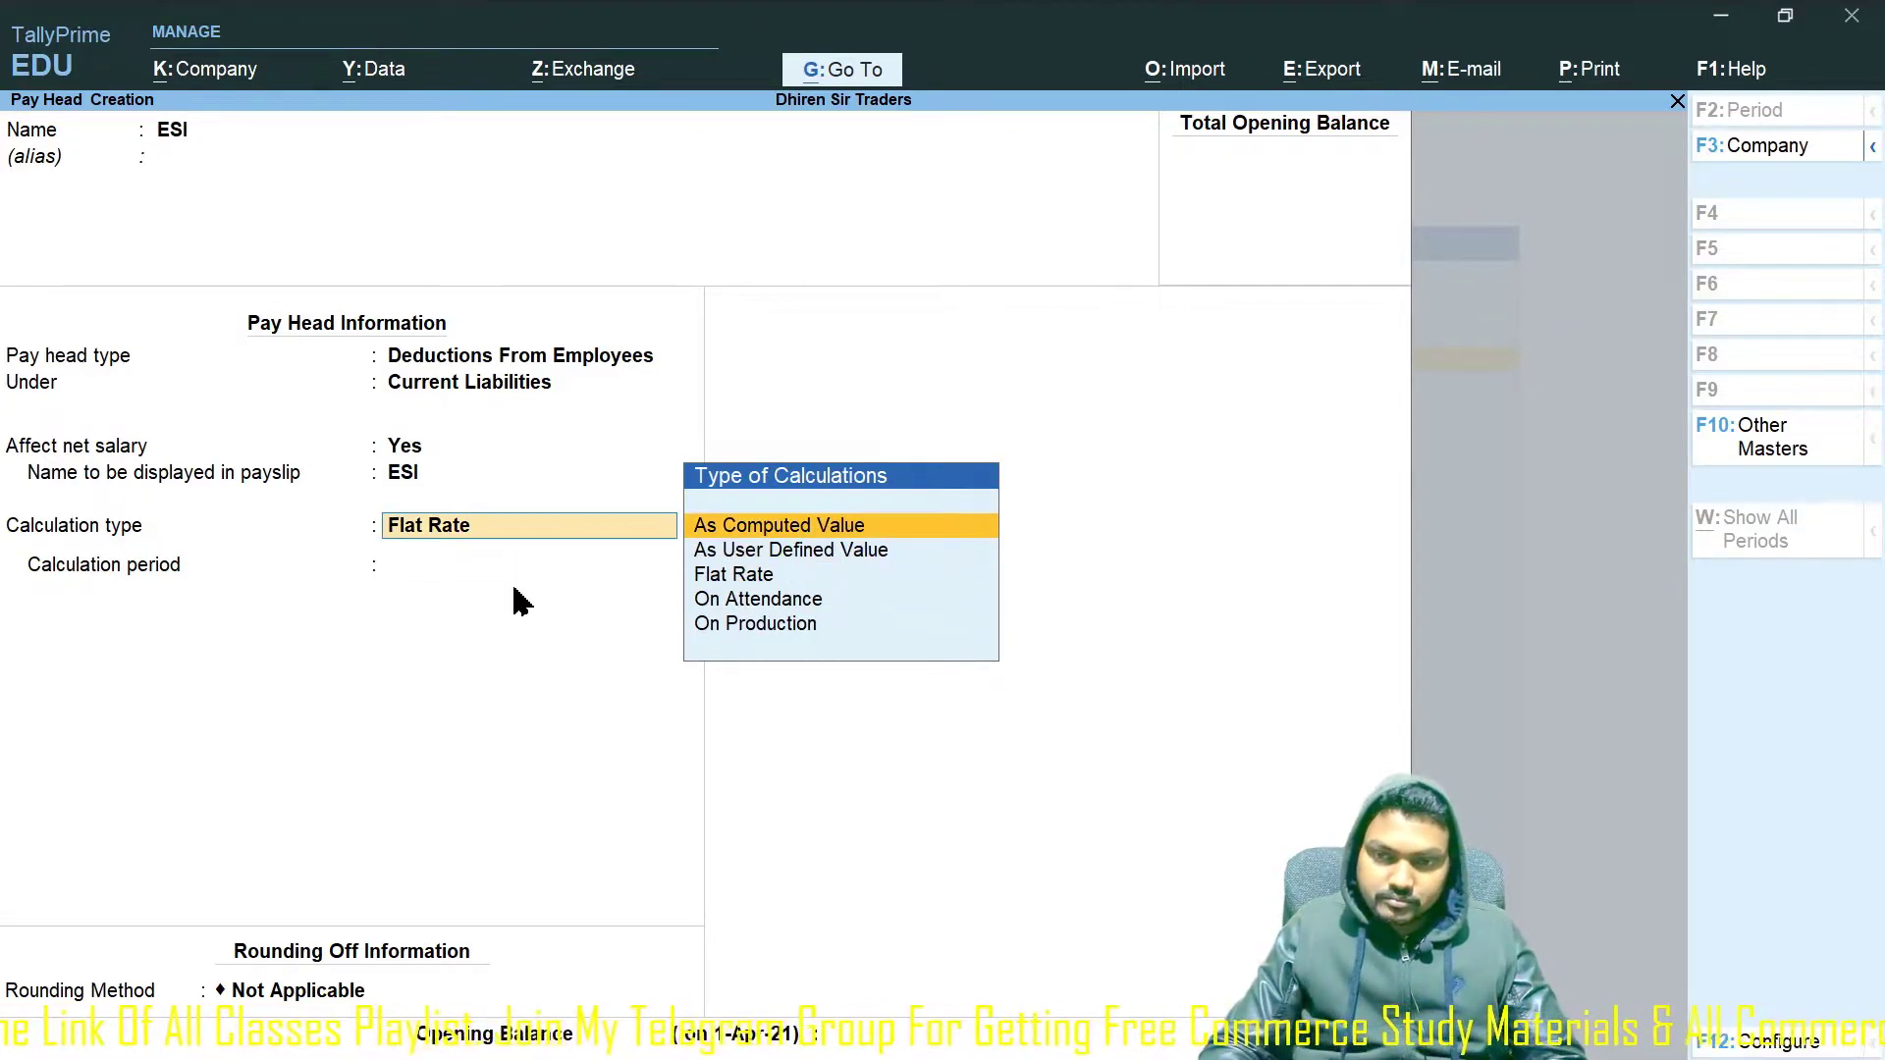
{"action": "key", "text": "Return"}
{"action": "key", "text": "Return"}
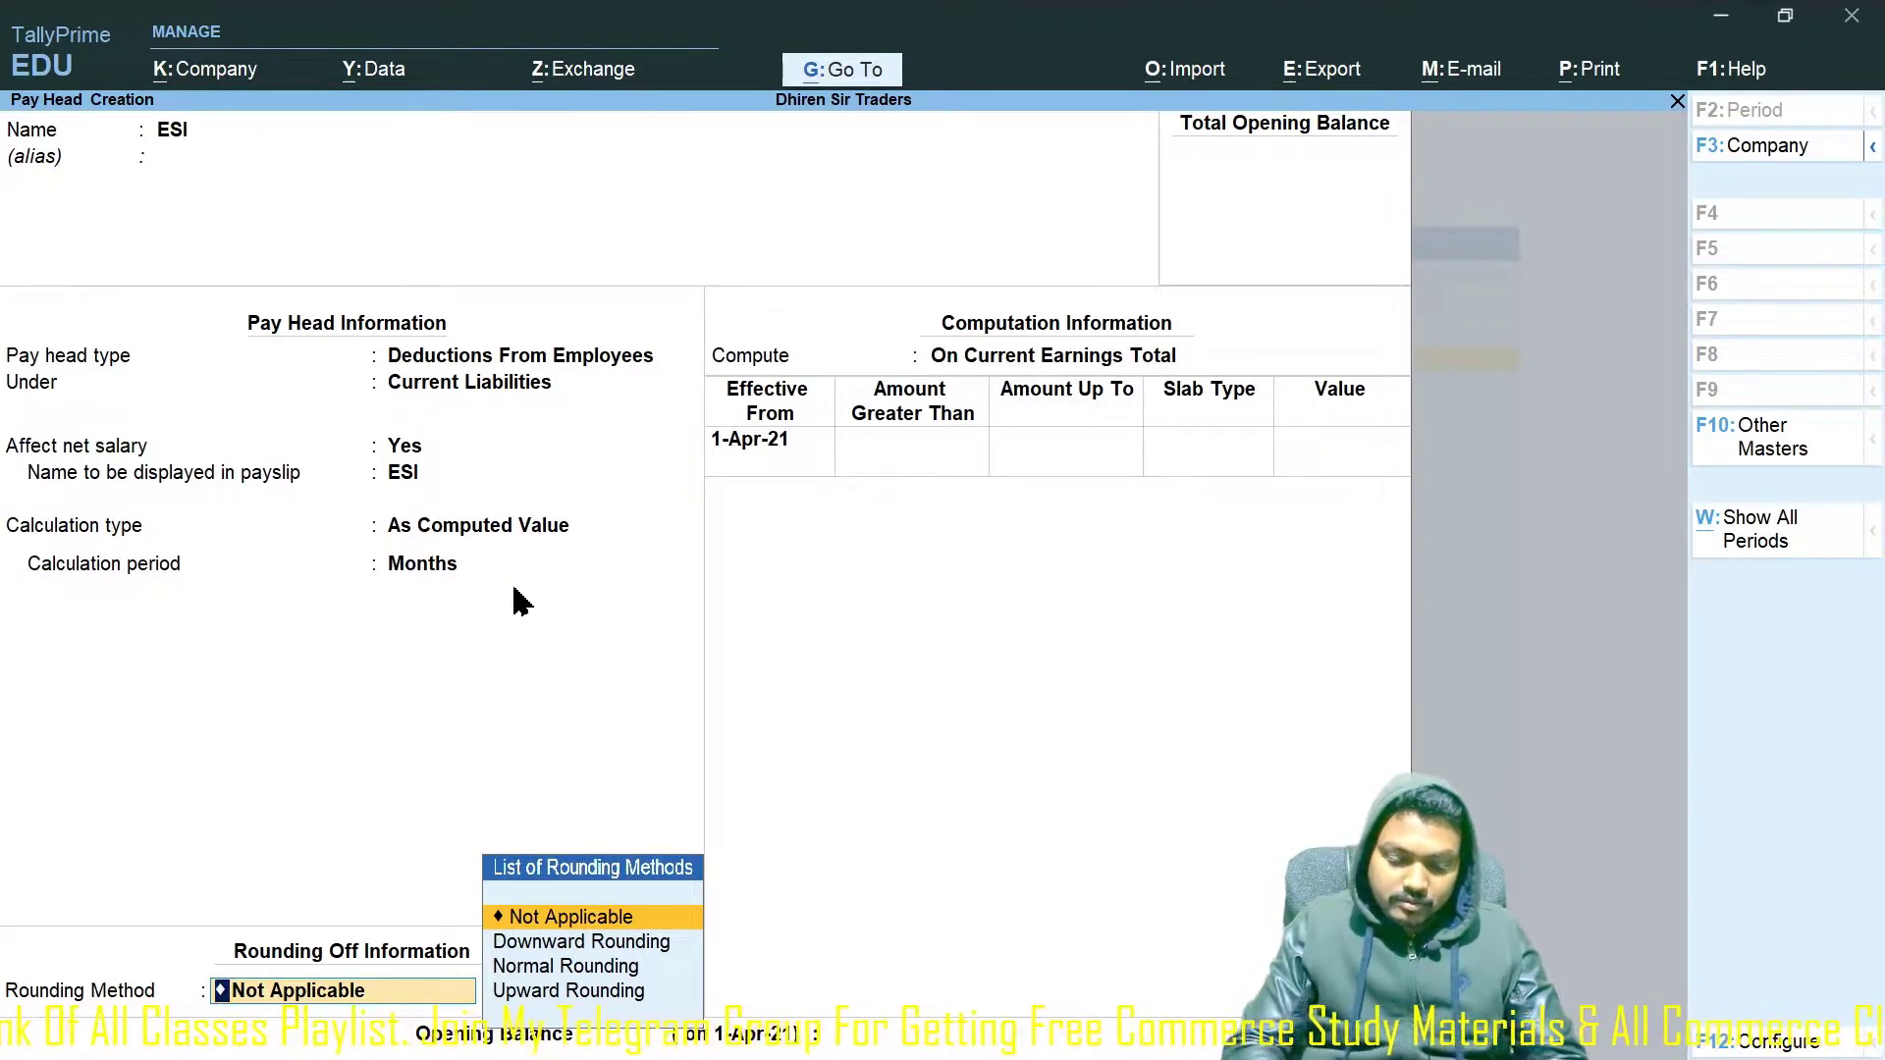
{"action": "type", "text": "Nor"}
{"action": "key", "text": "Return"}
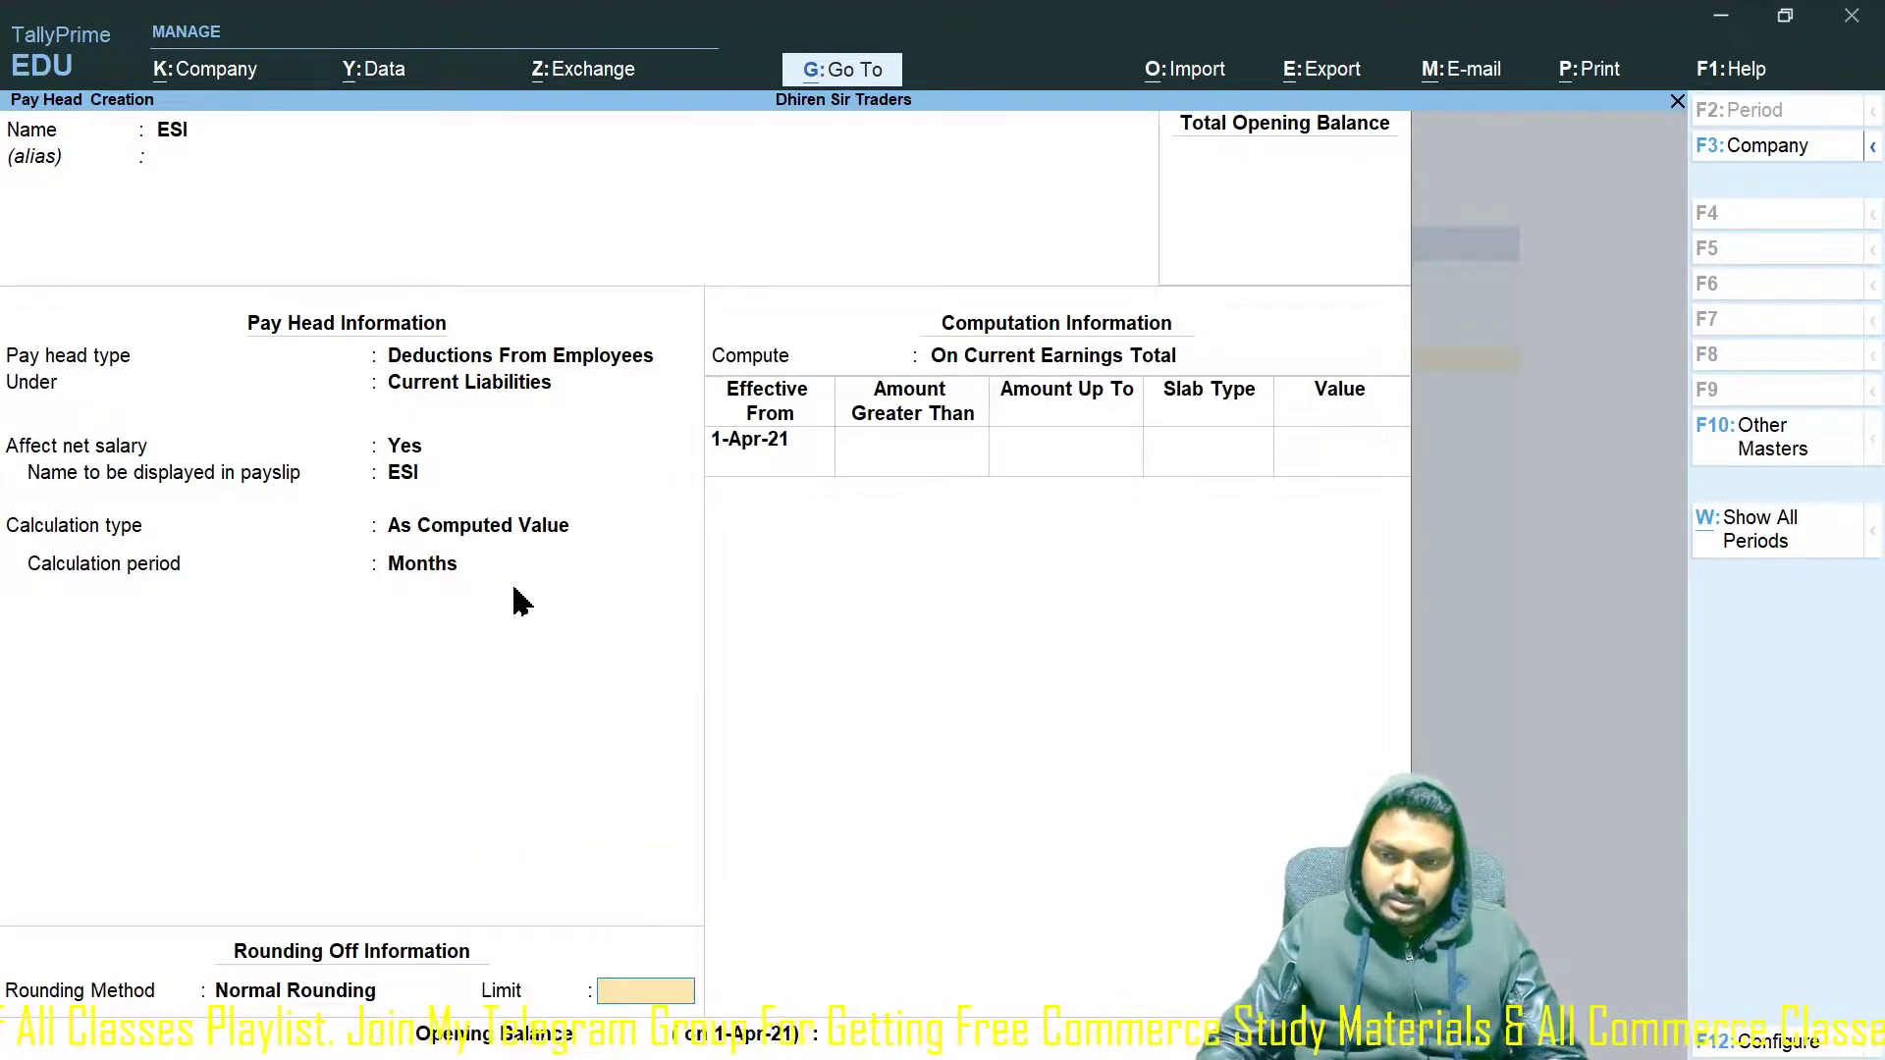
{"action": "key", "text": "Return"}
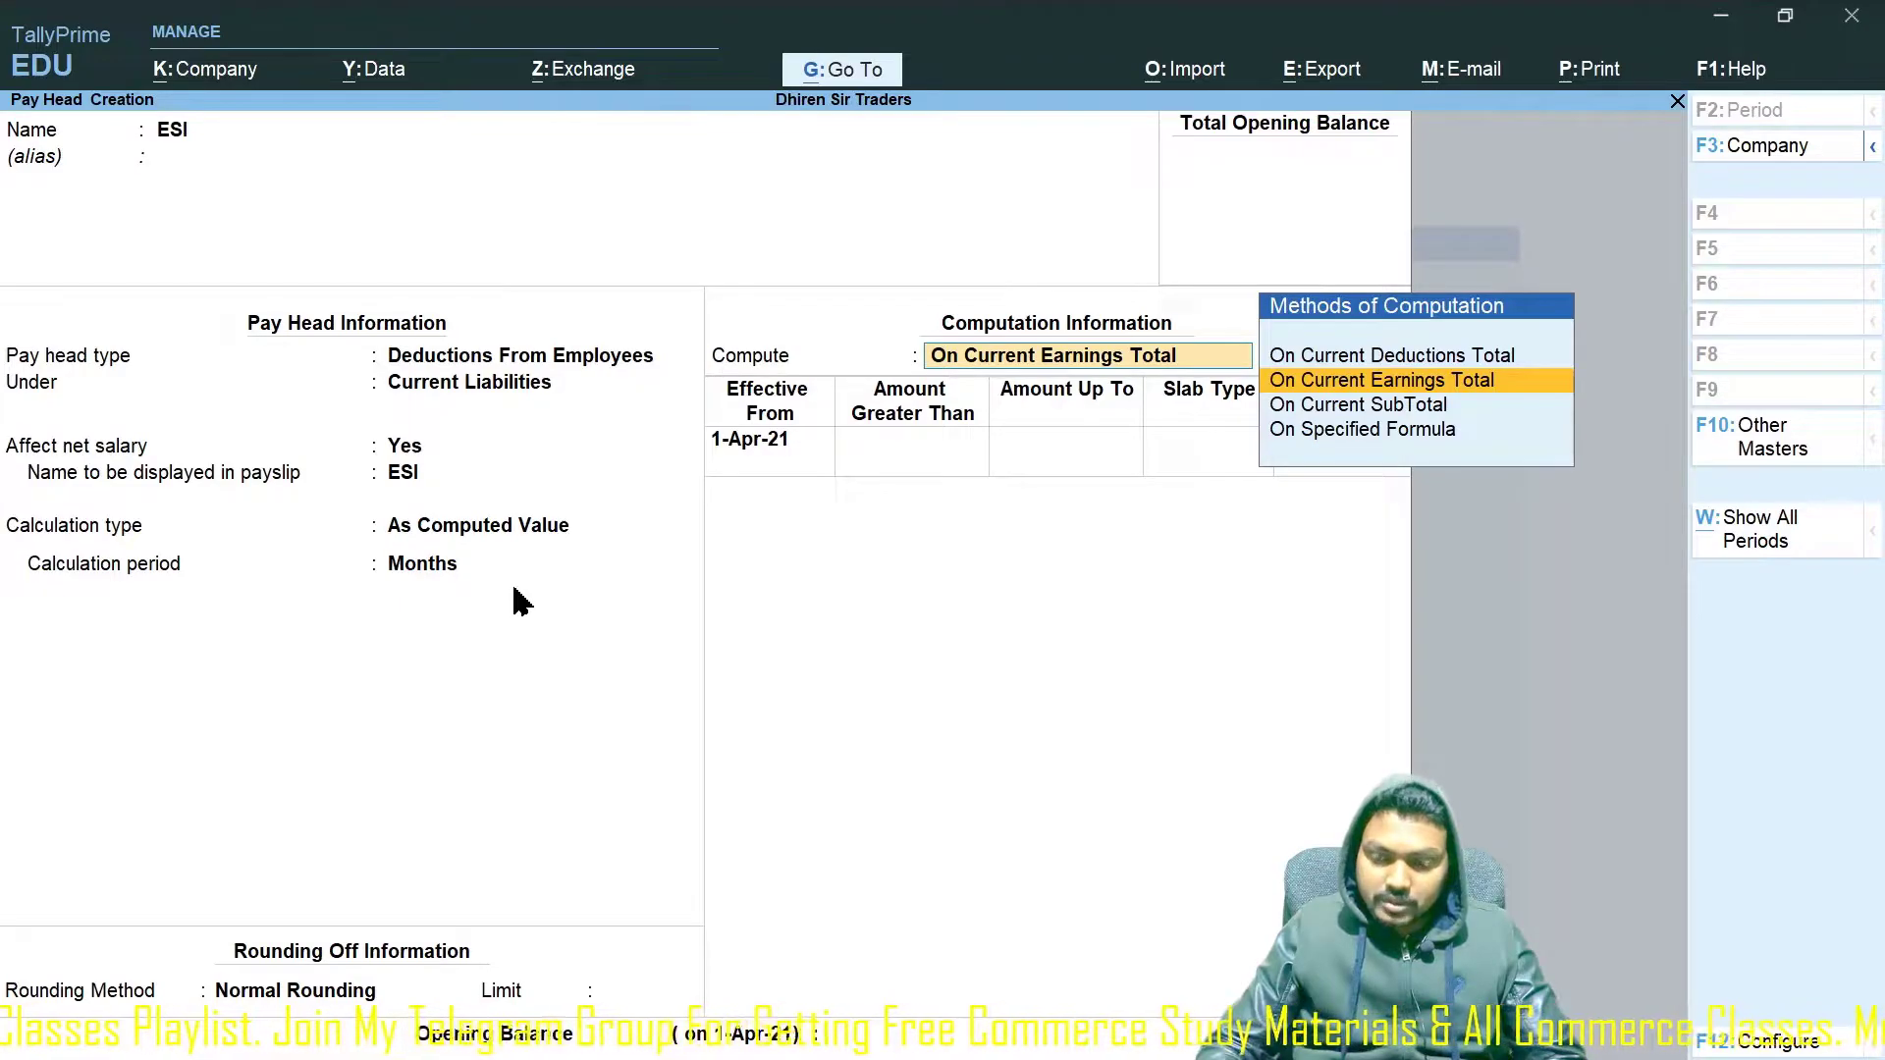
{"action": "key", "text": "Down"}
{"action": "key", "text": "Down"}
{"action": "key", "text": "Return"}
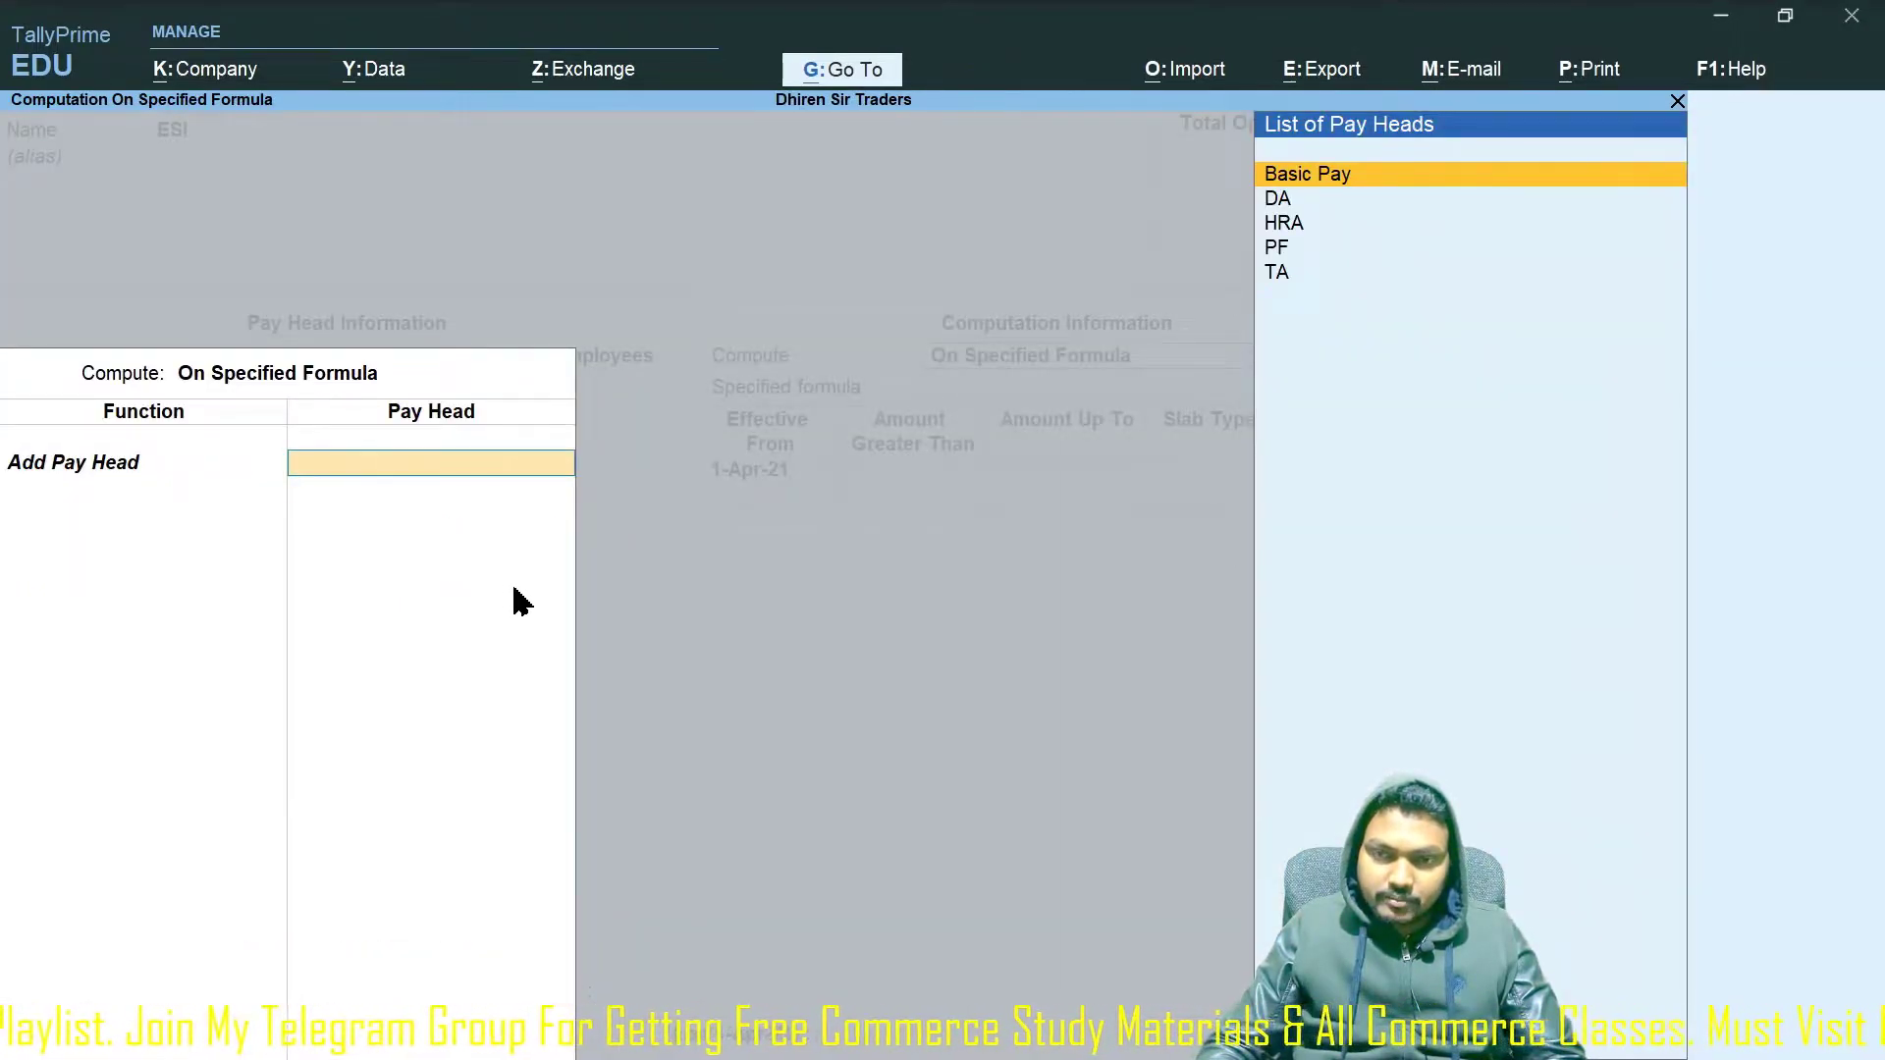
Base ESI's formula on Basic Pay and add a 1,000 value slab up to 25,000.
{"action": "key", "text": "Return"}
{"action": "key", "text": "Return"}
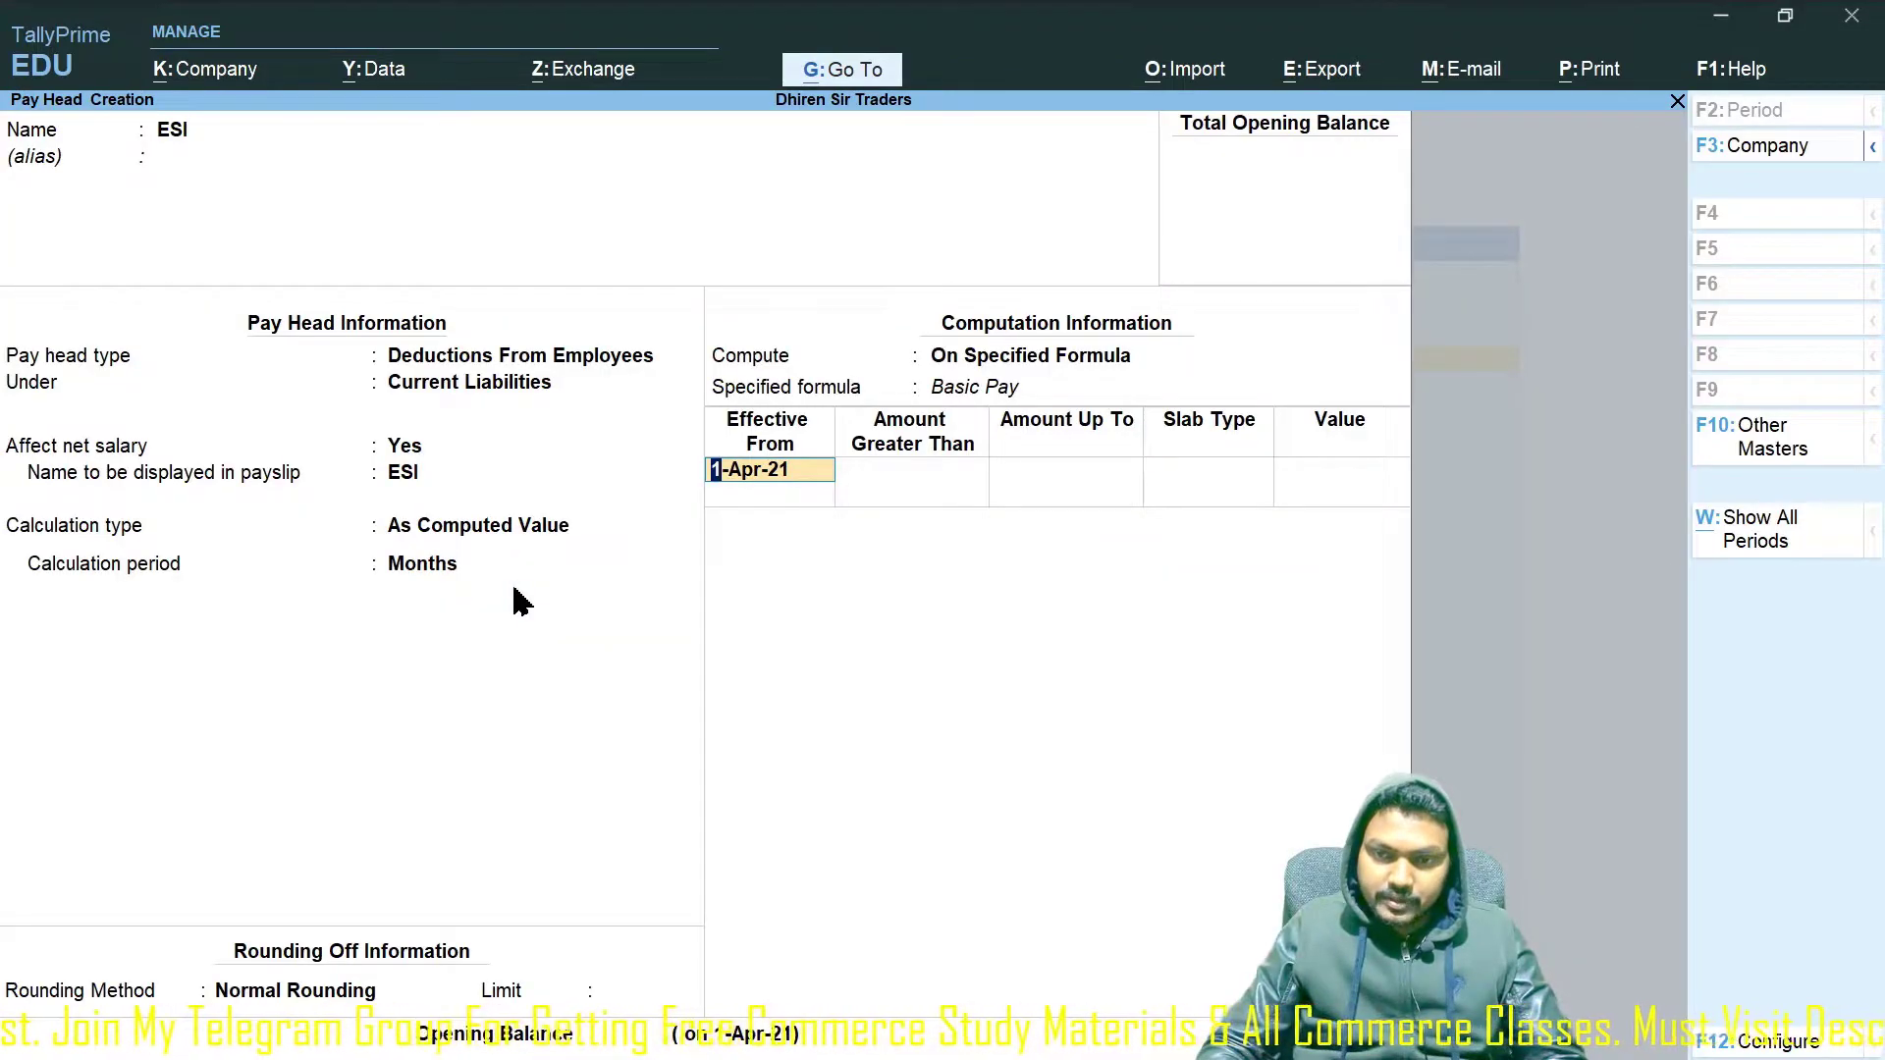
{"action": "key", "text": "Return"}
{"action": "type", "text": "25000"}
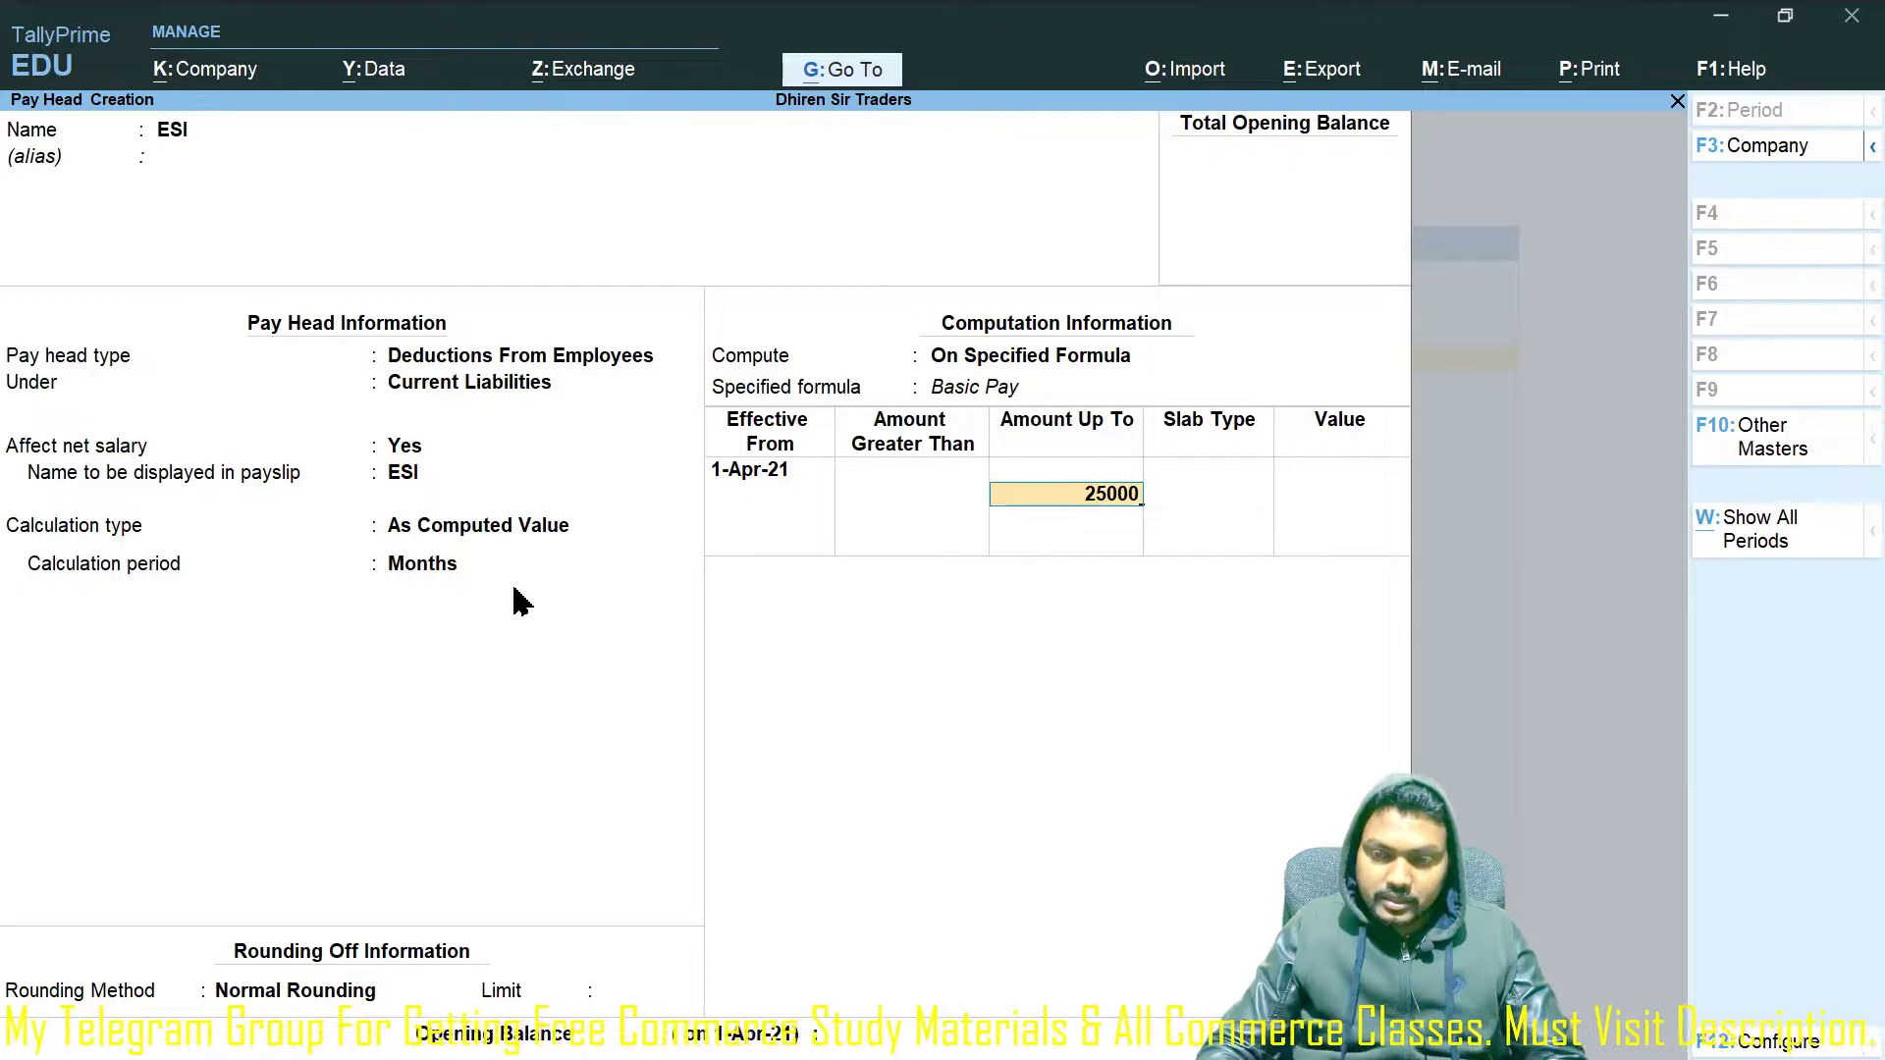
{"action": "key", "text": "Return"}
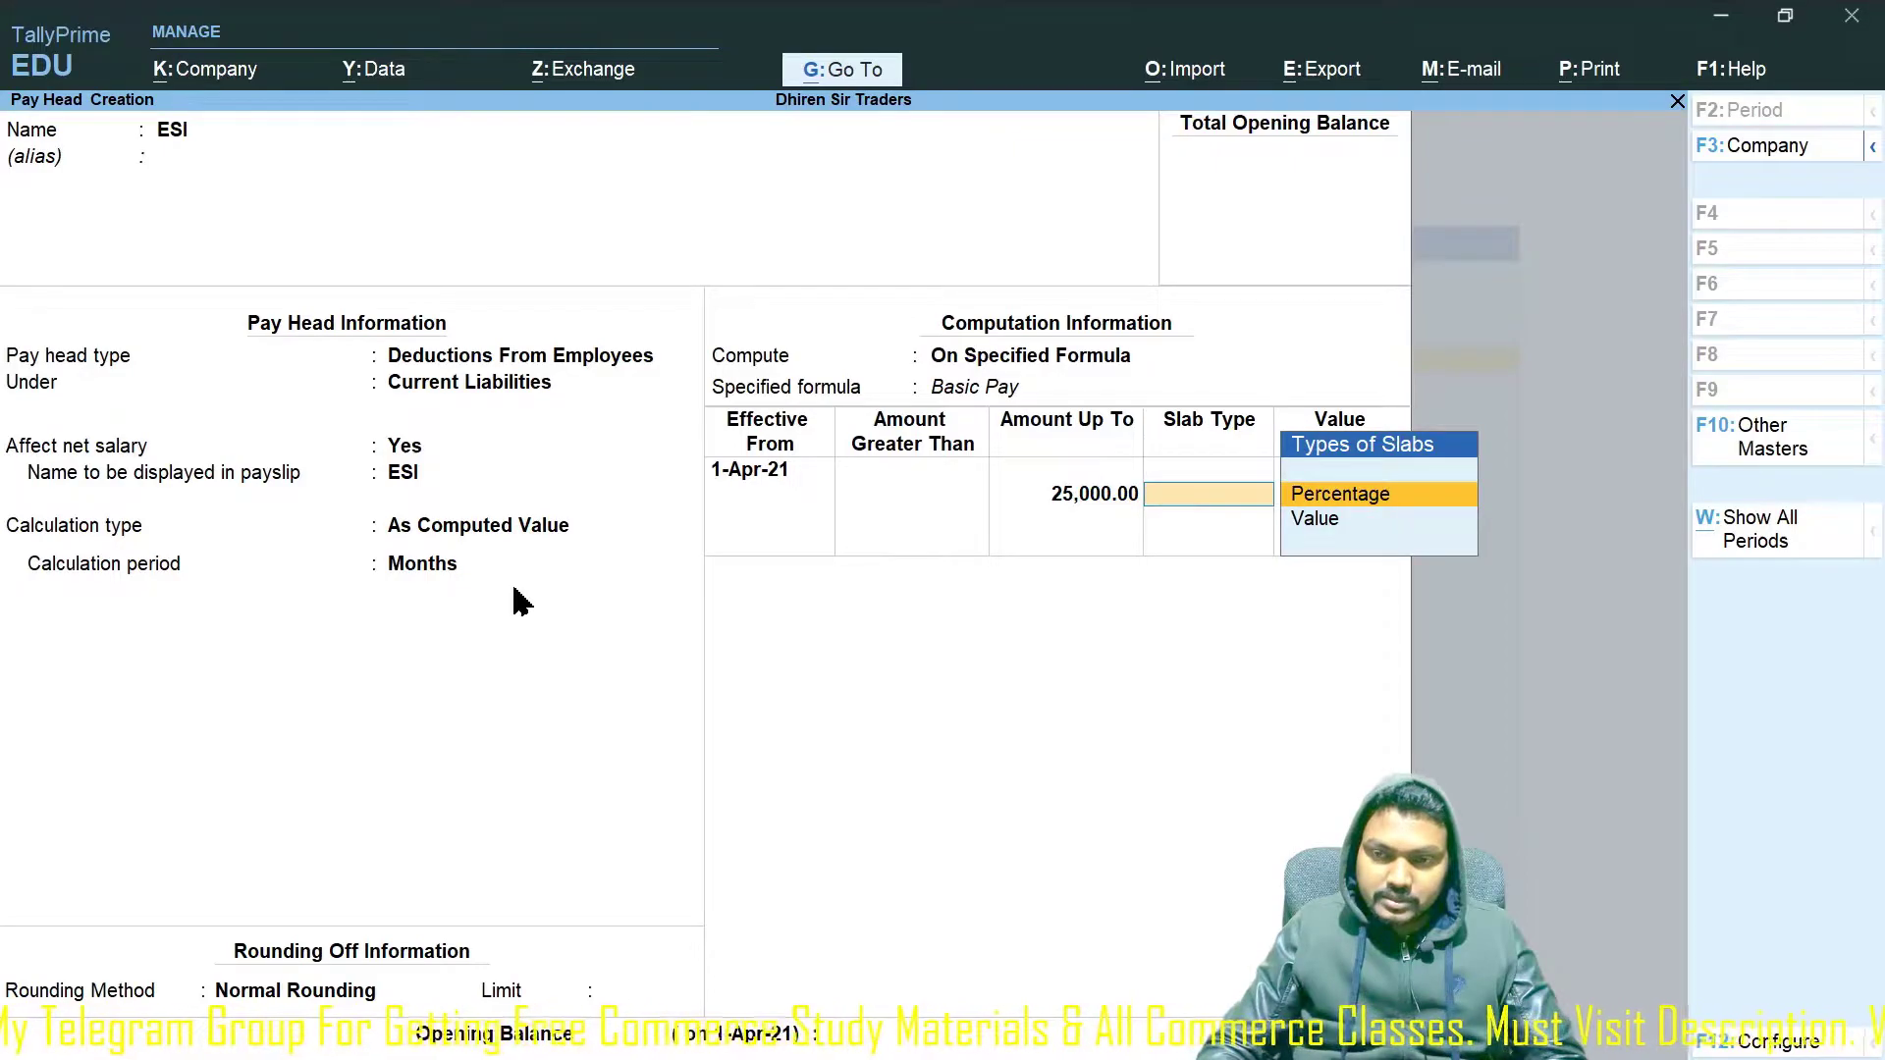
{"action": "key", "text": "Down"}
{"action": "key", "text": "Return"}
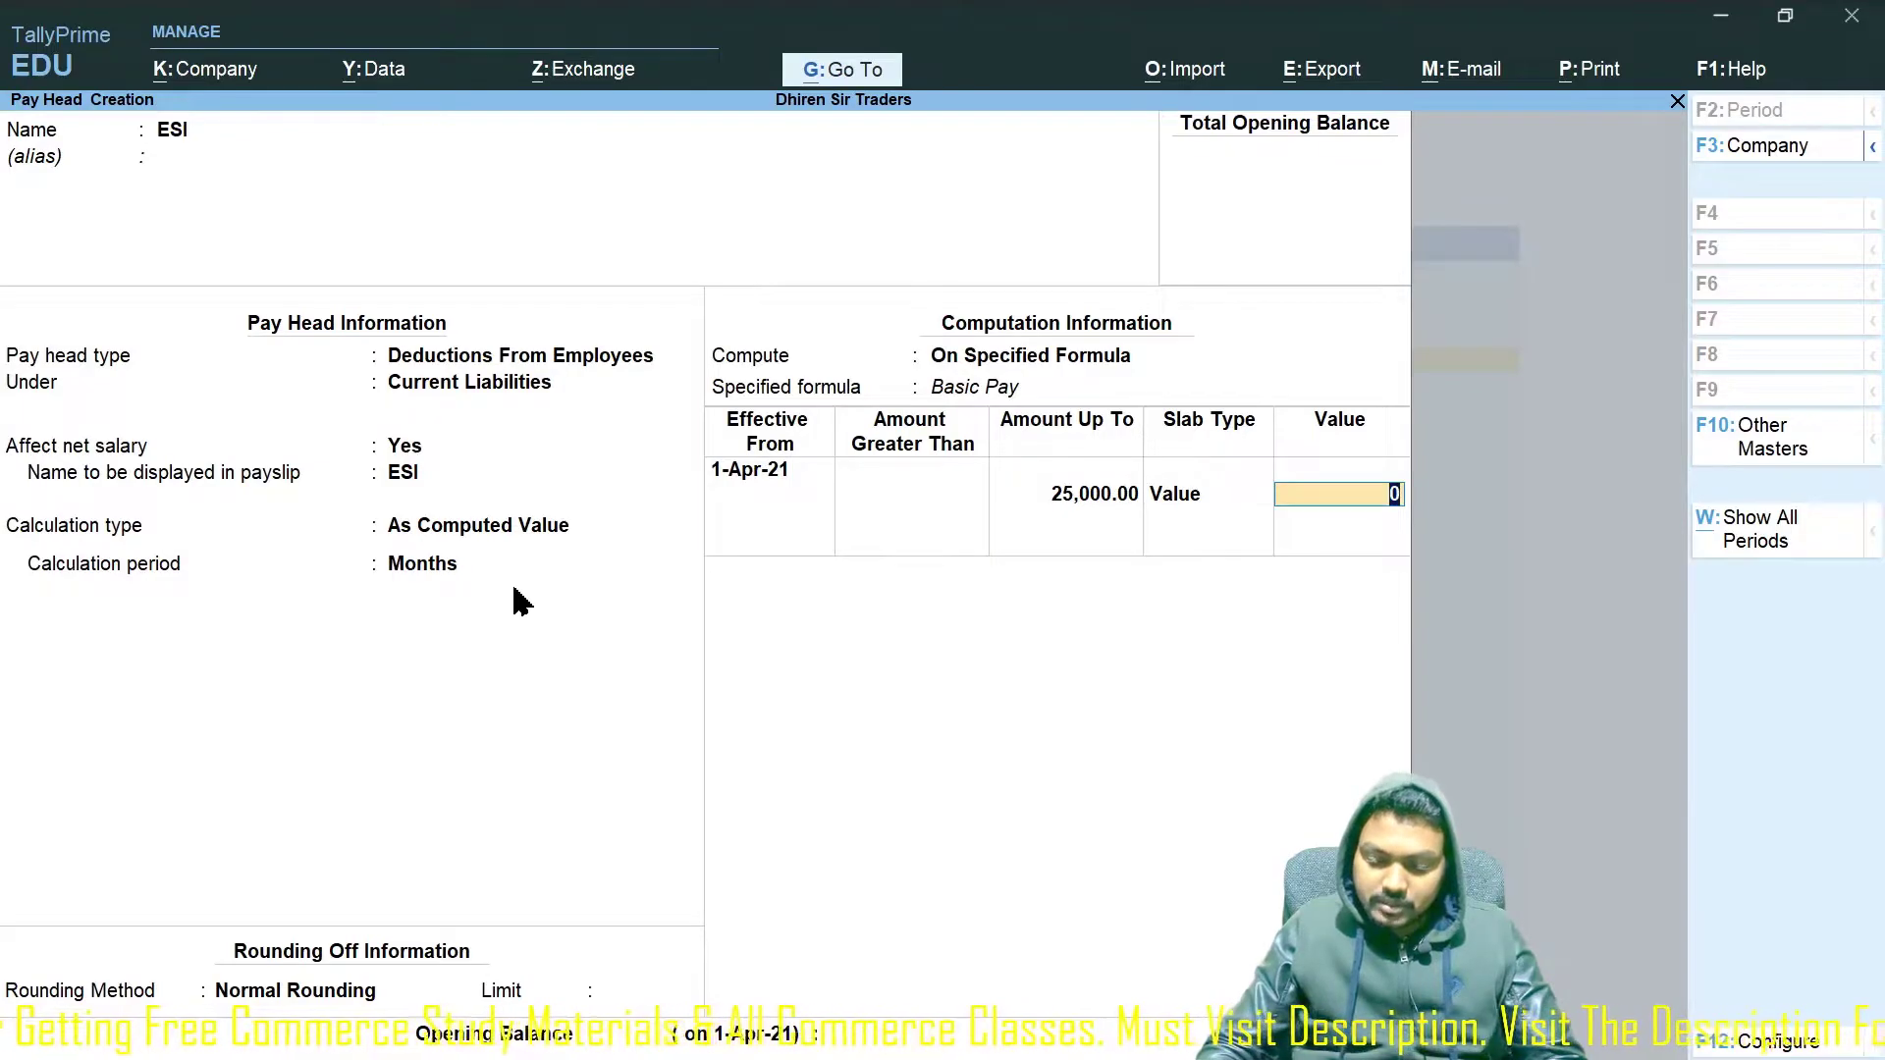
{"action": "type", "text": "1200"}
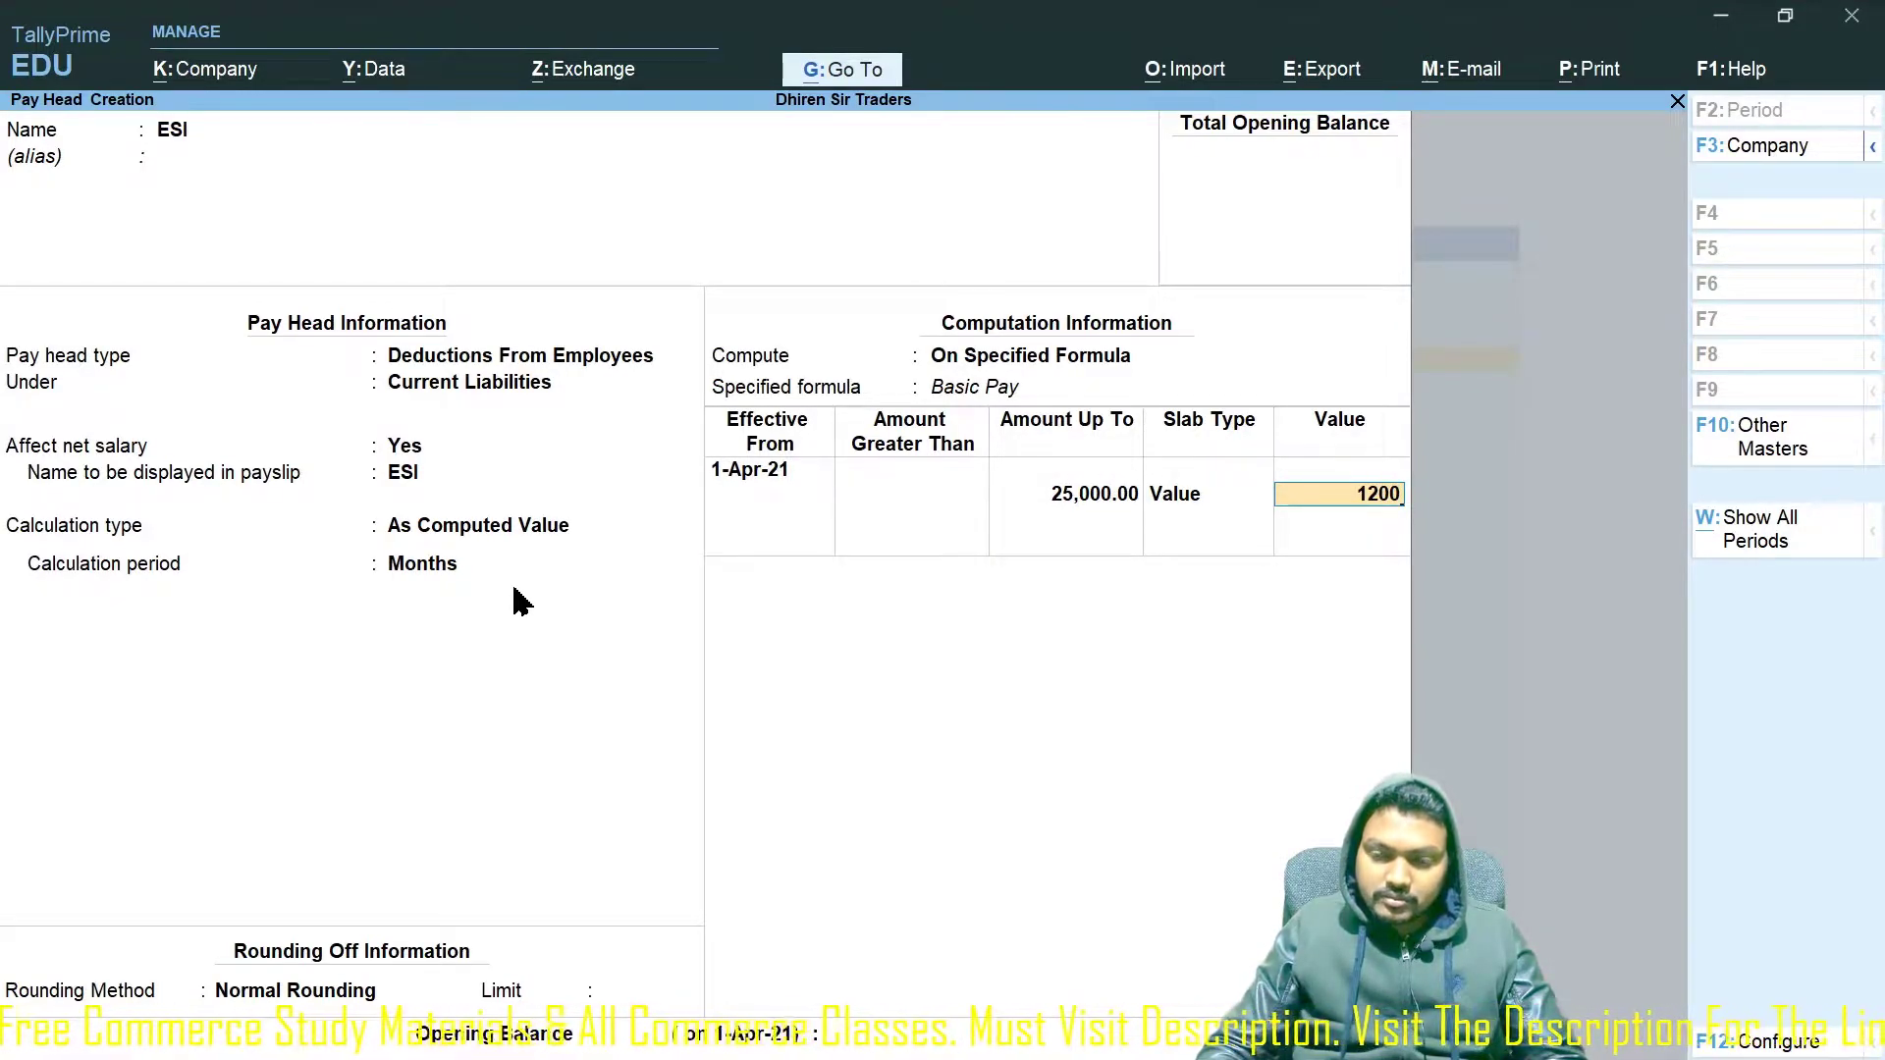
{"action": "key", "text": "BackSpace"}
{"action": "key", "text": "BackSpace"}
{"action": "key", "text": "BackSpace"}
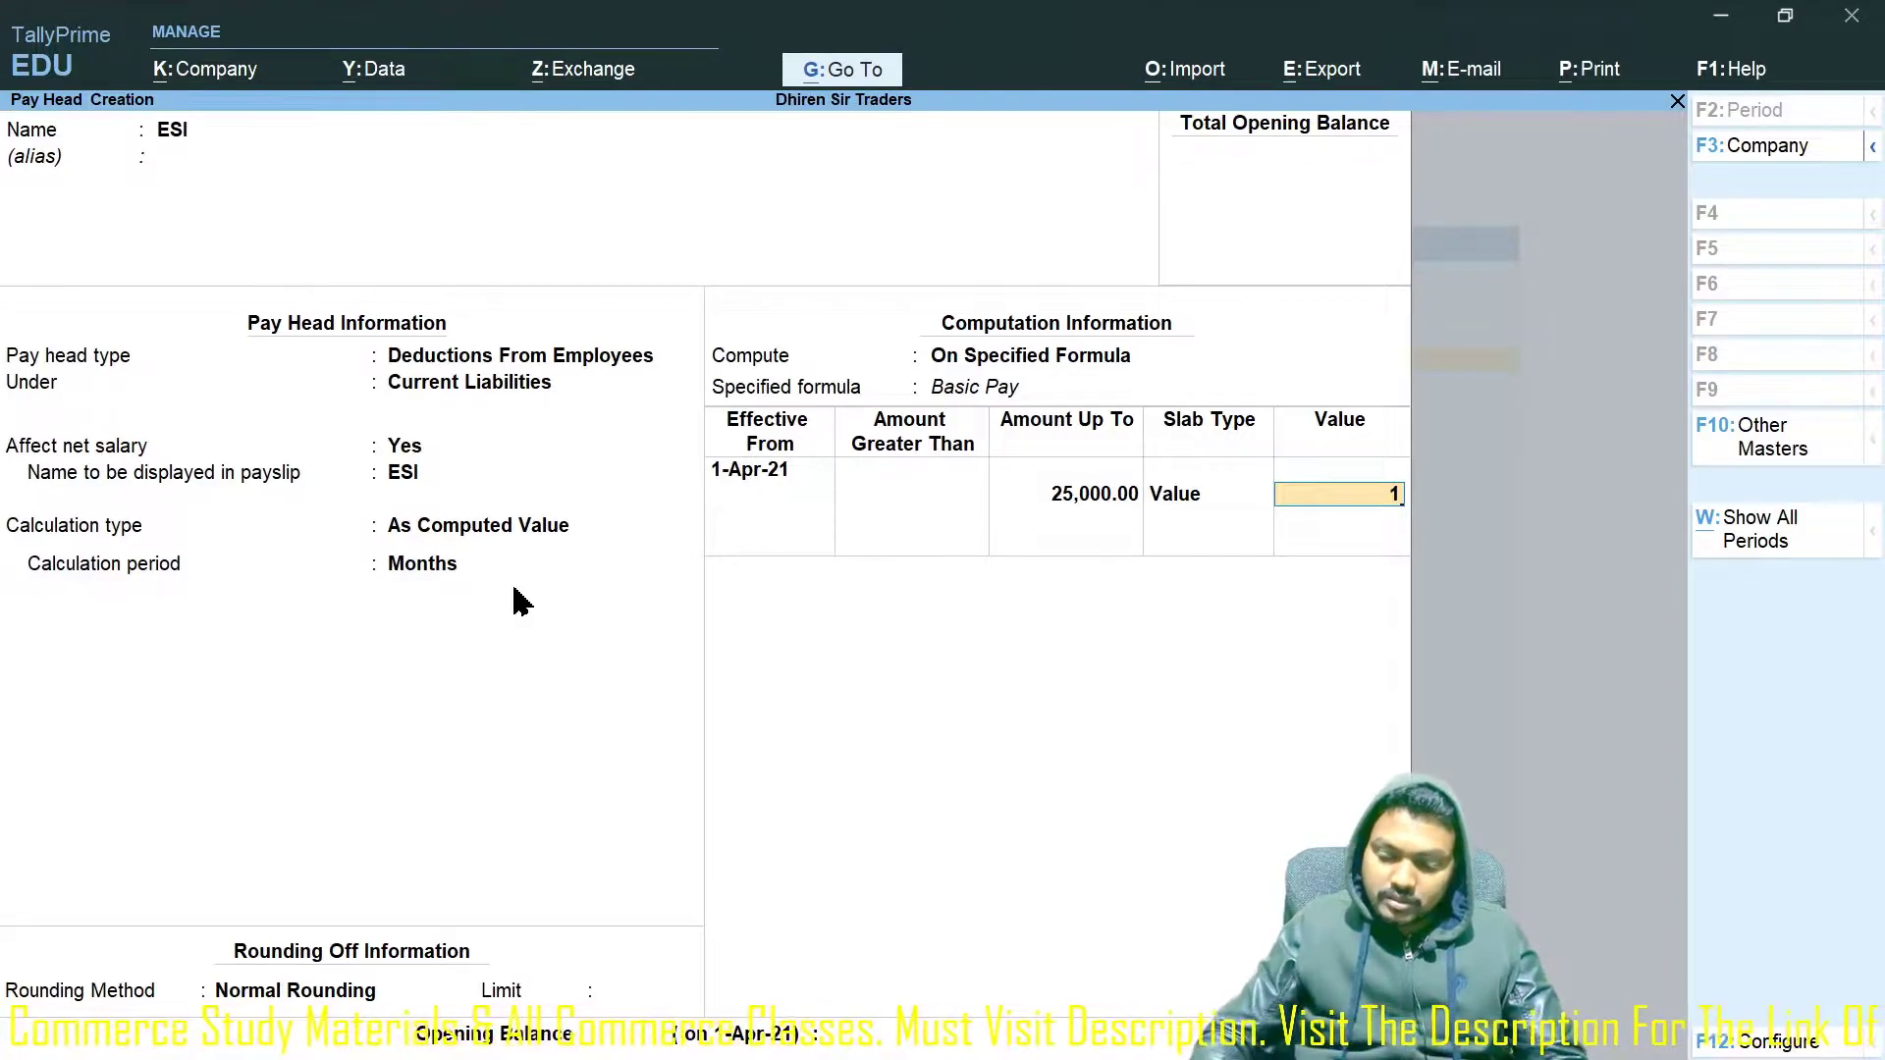
{"action": "type", "text": "000"}
{"action": "key", "text": "Return"}
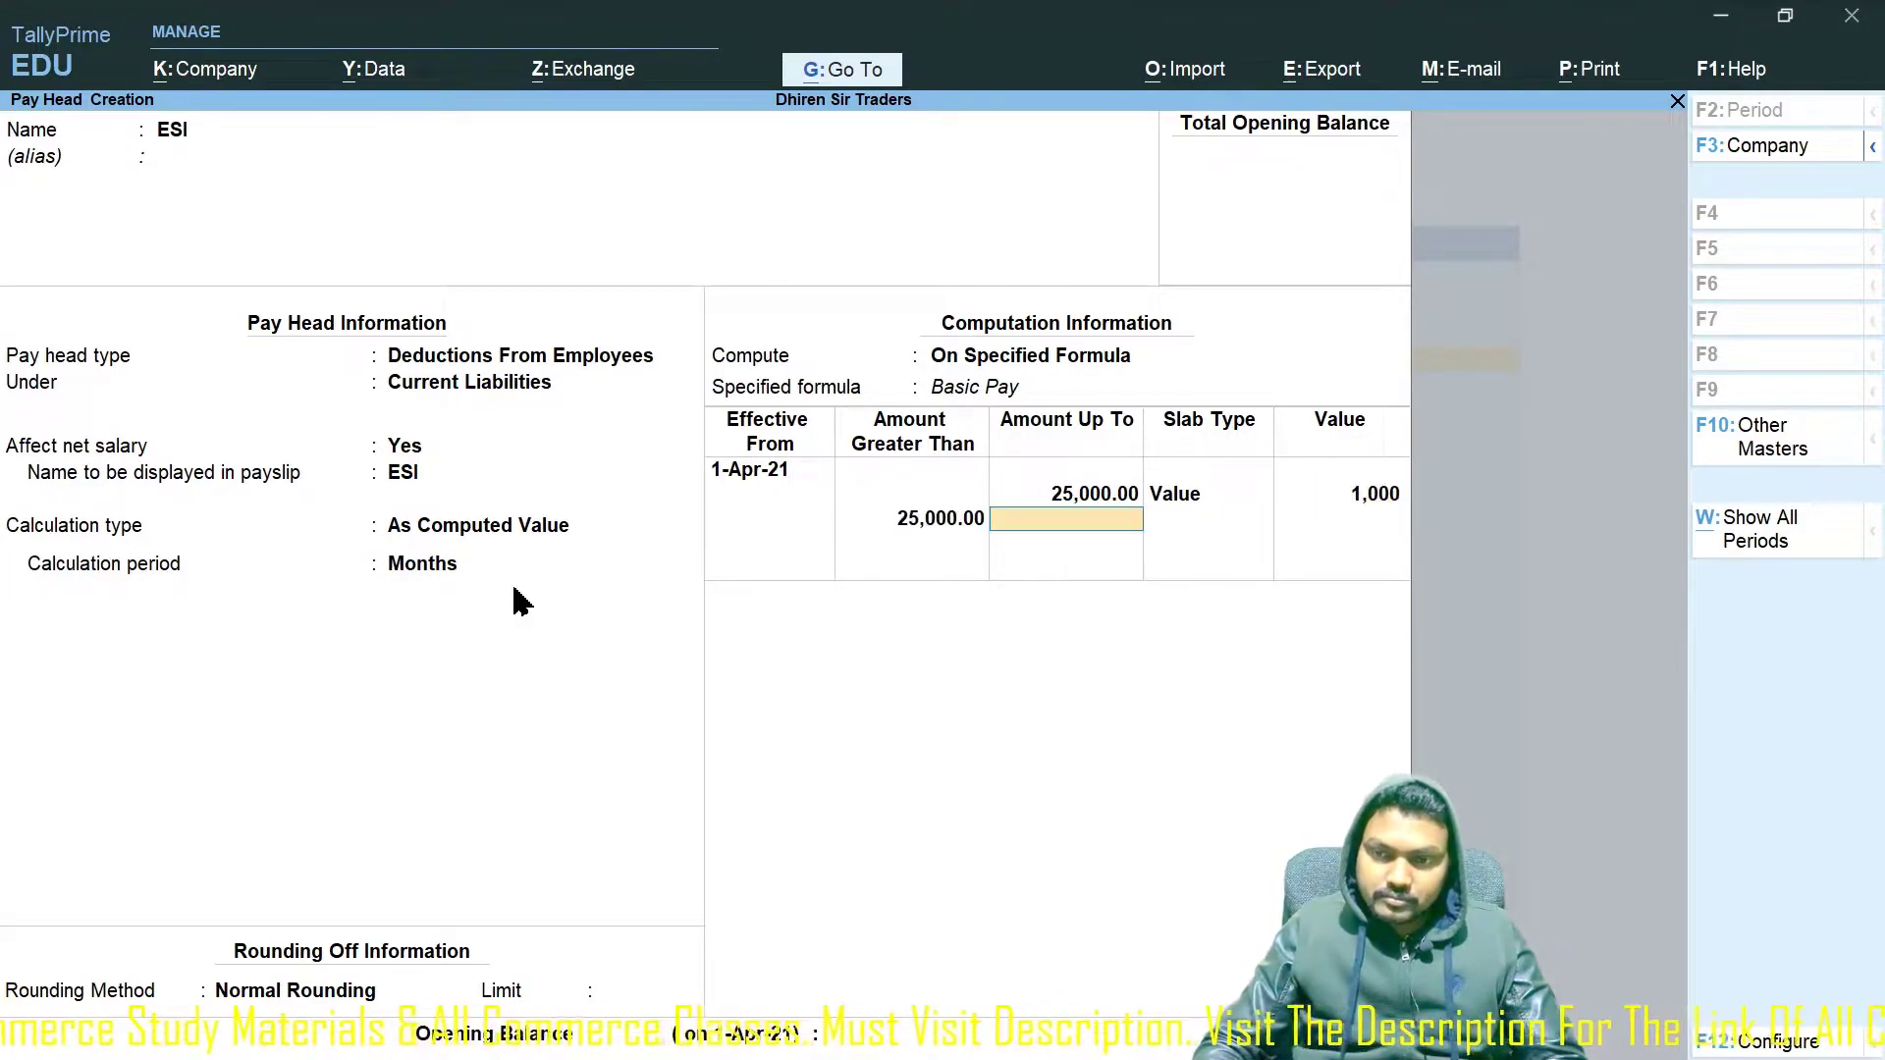
Add value slabs of 1,200 up to 50,000 and 1,500 above 50,000.
{"action": "type", "text": "50000"}
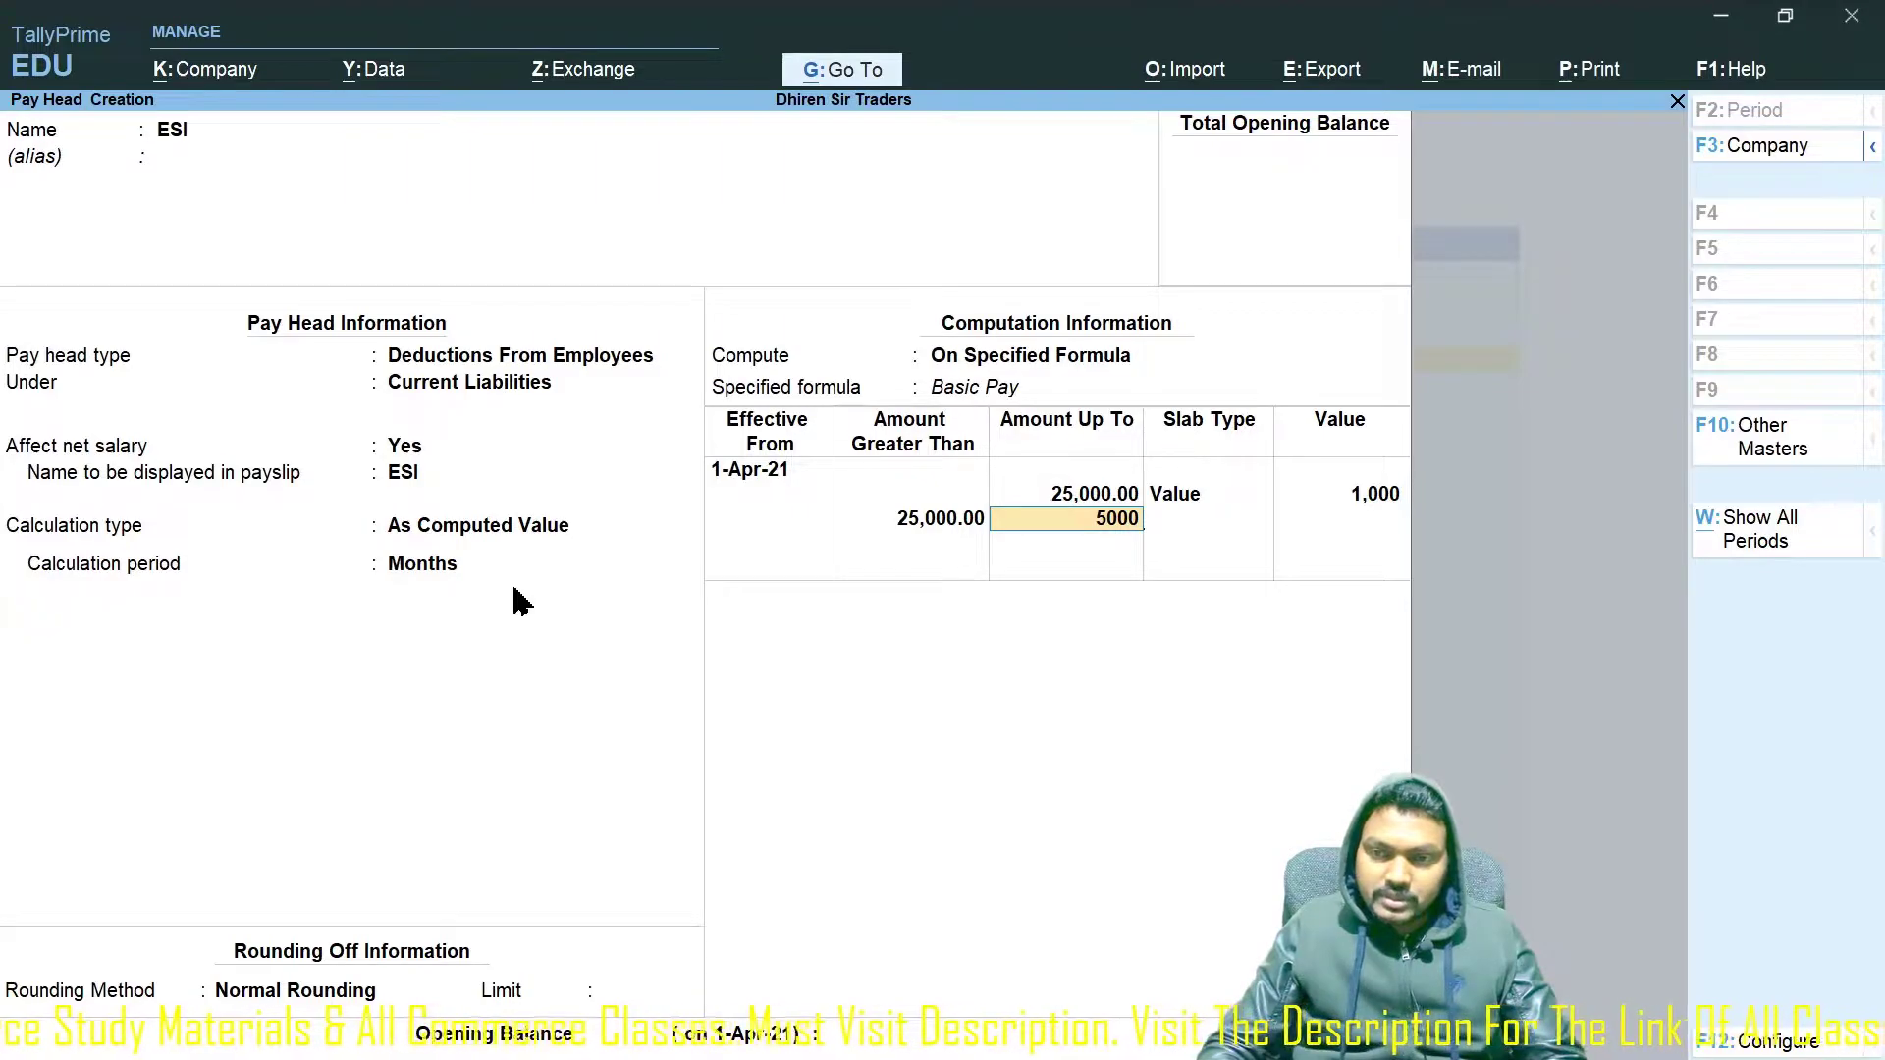
{"action": "key", "text": "Return"}
{"action": "key", "text": "Down"}
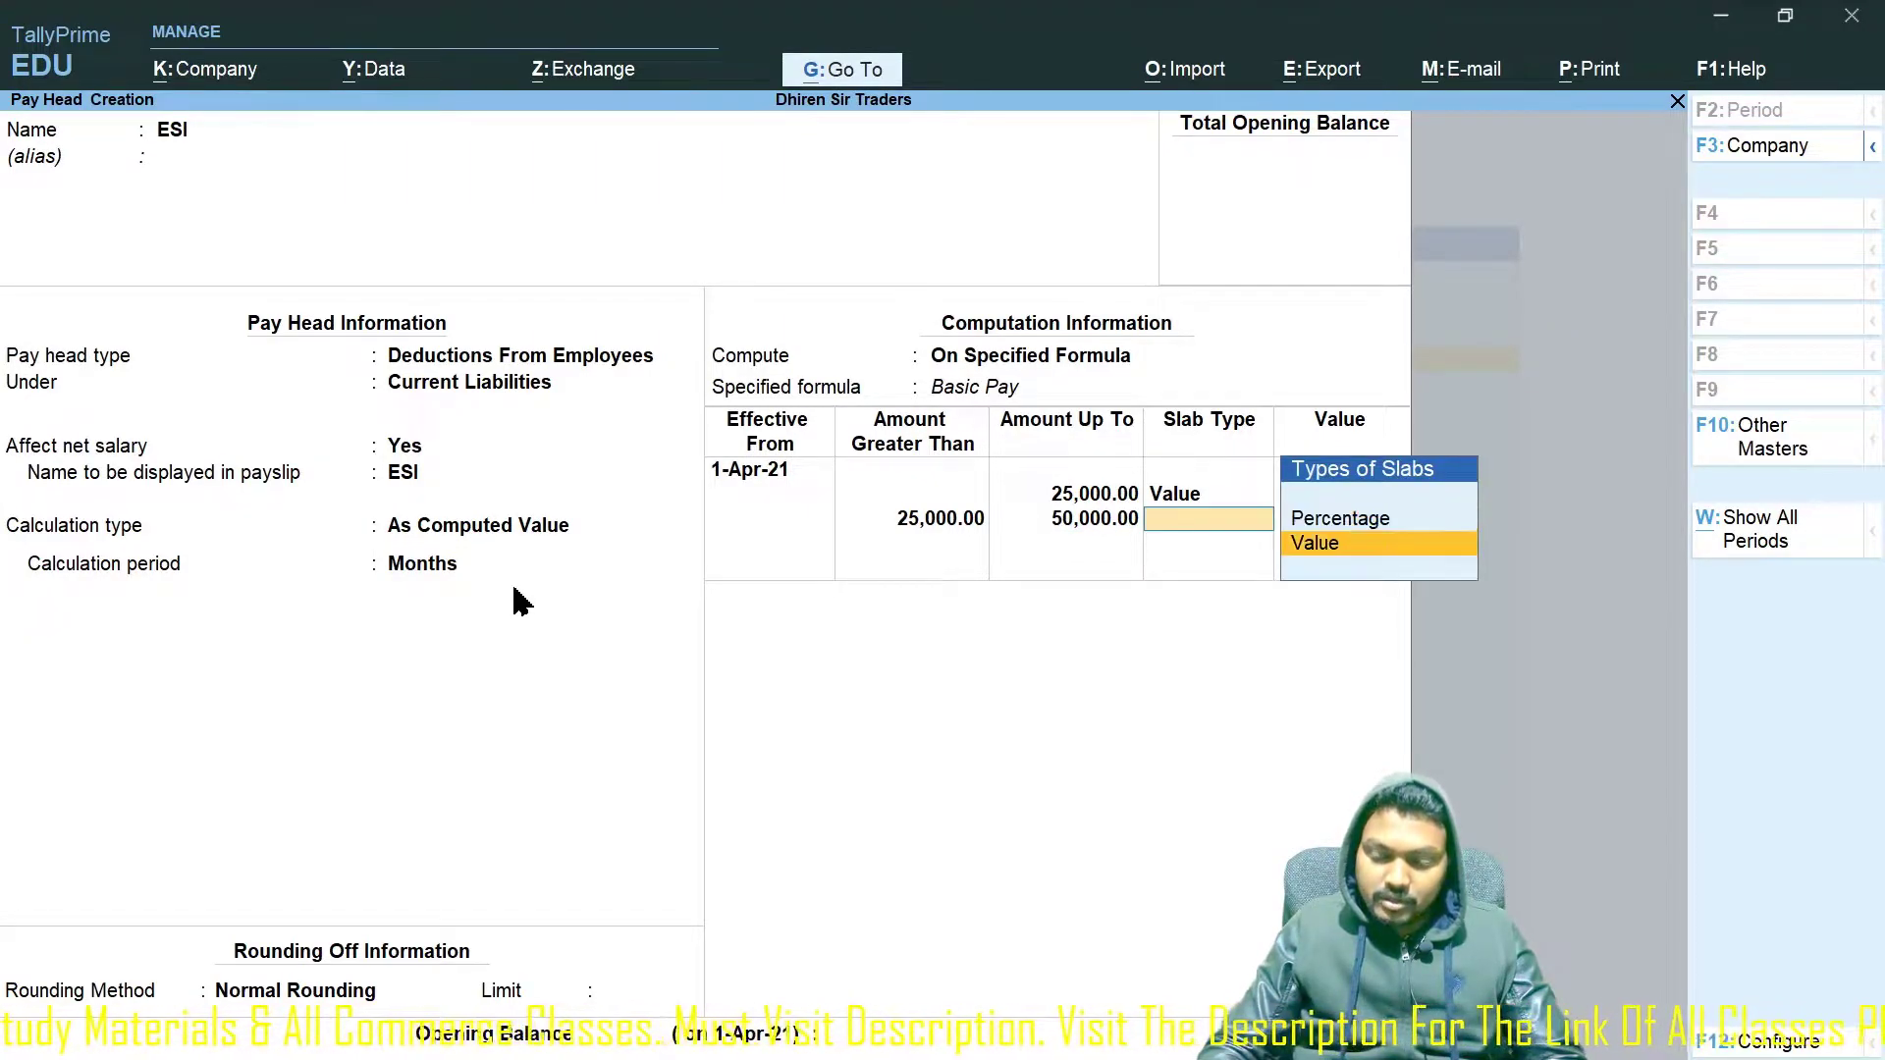
{"action": "key", "text": "Return"}
{"action": "type", "text": "2"}
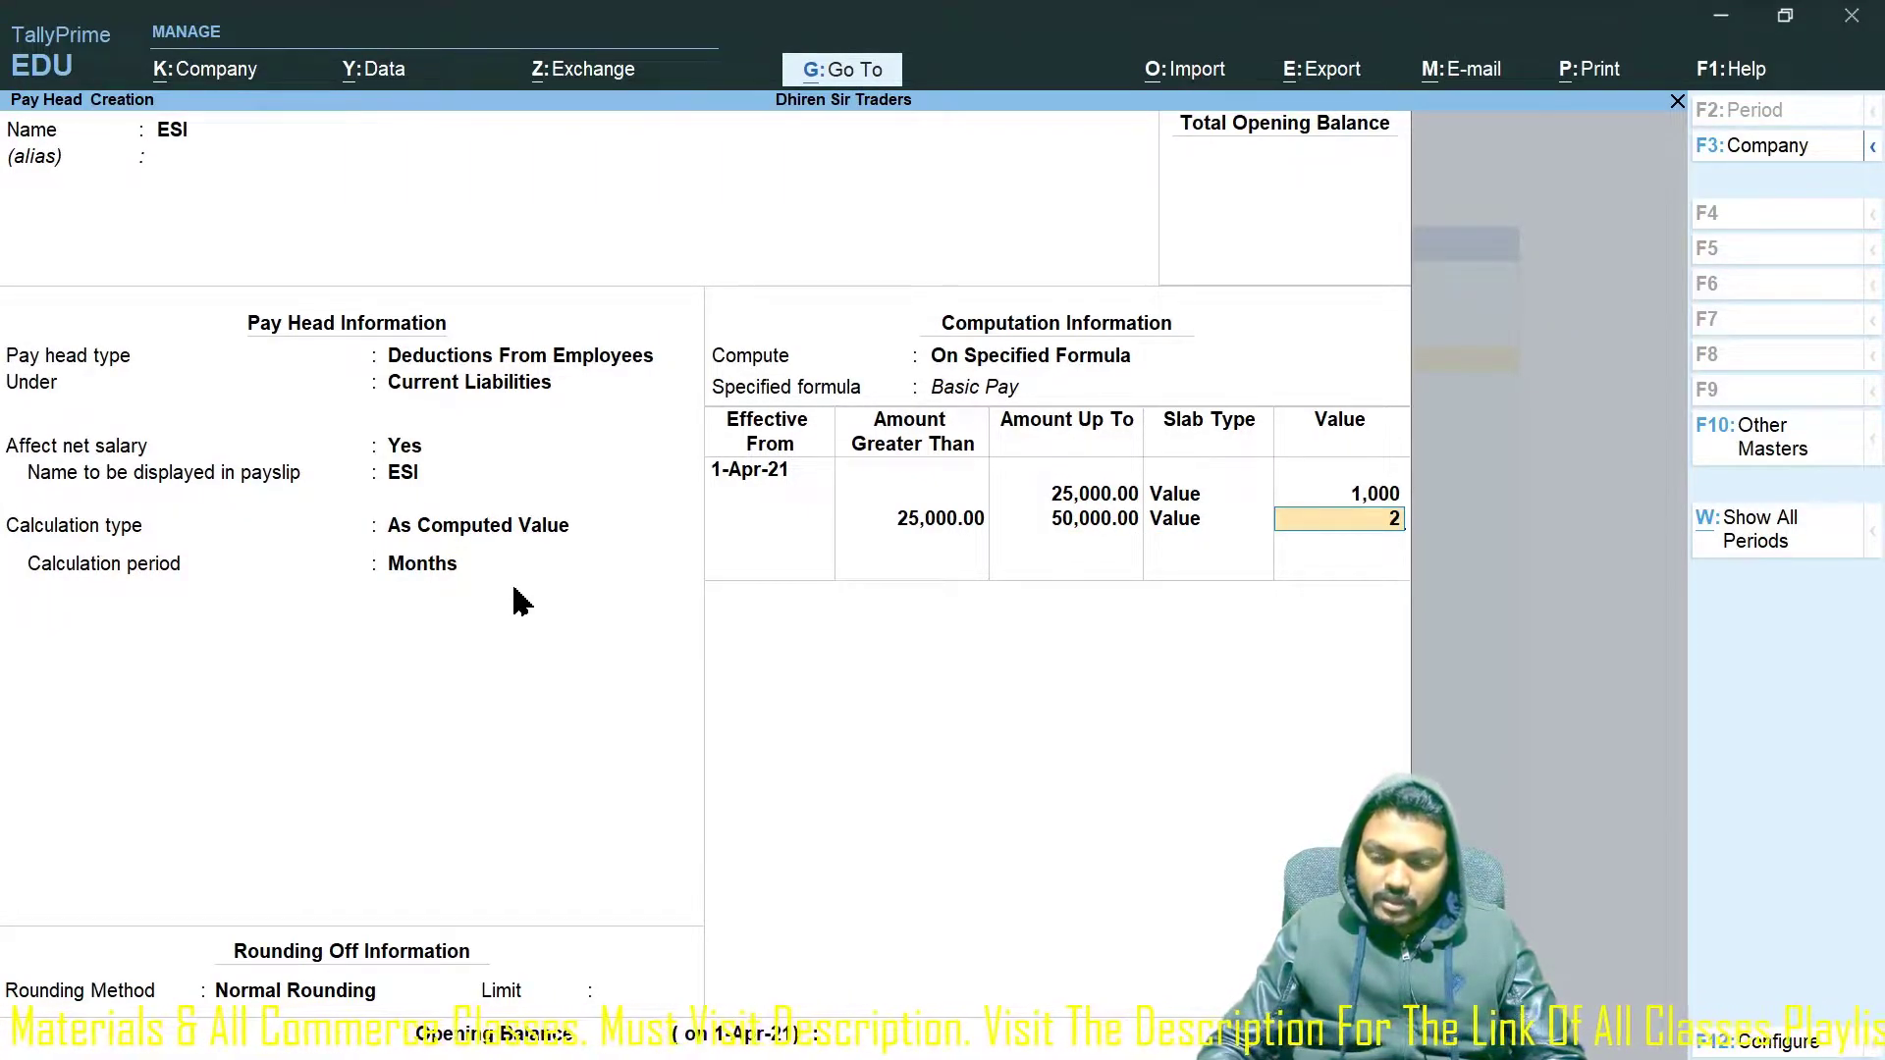
{"action": "key", "text": "BackSpace"}
{"action": "type", "text": "1200"}
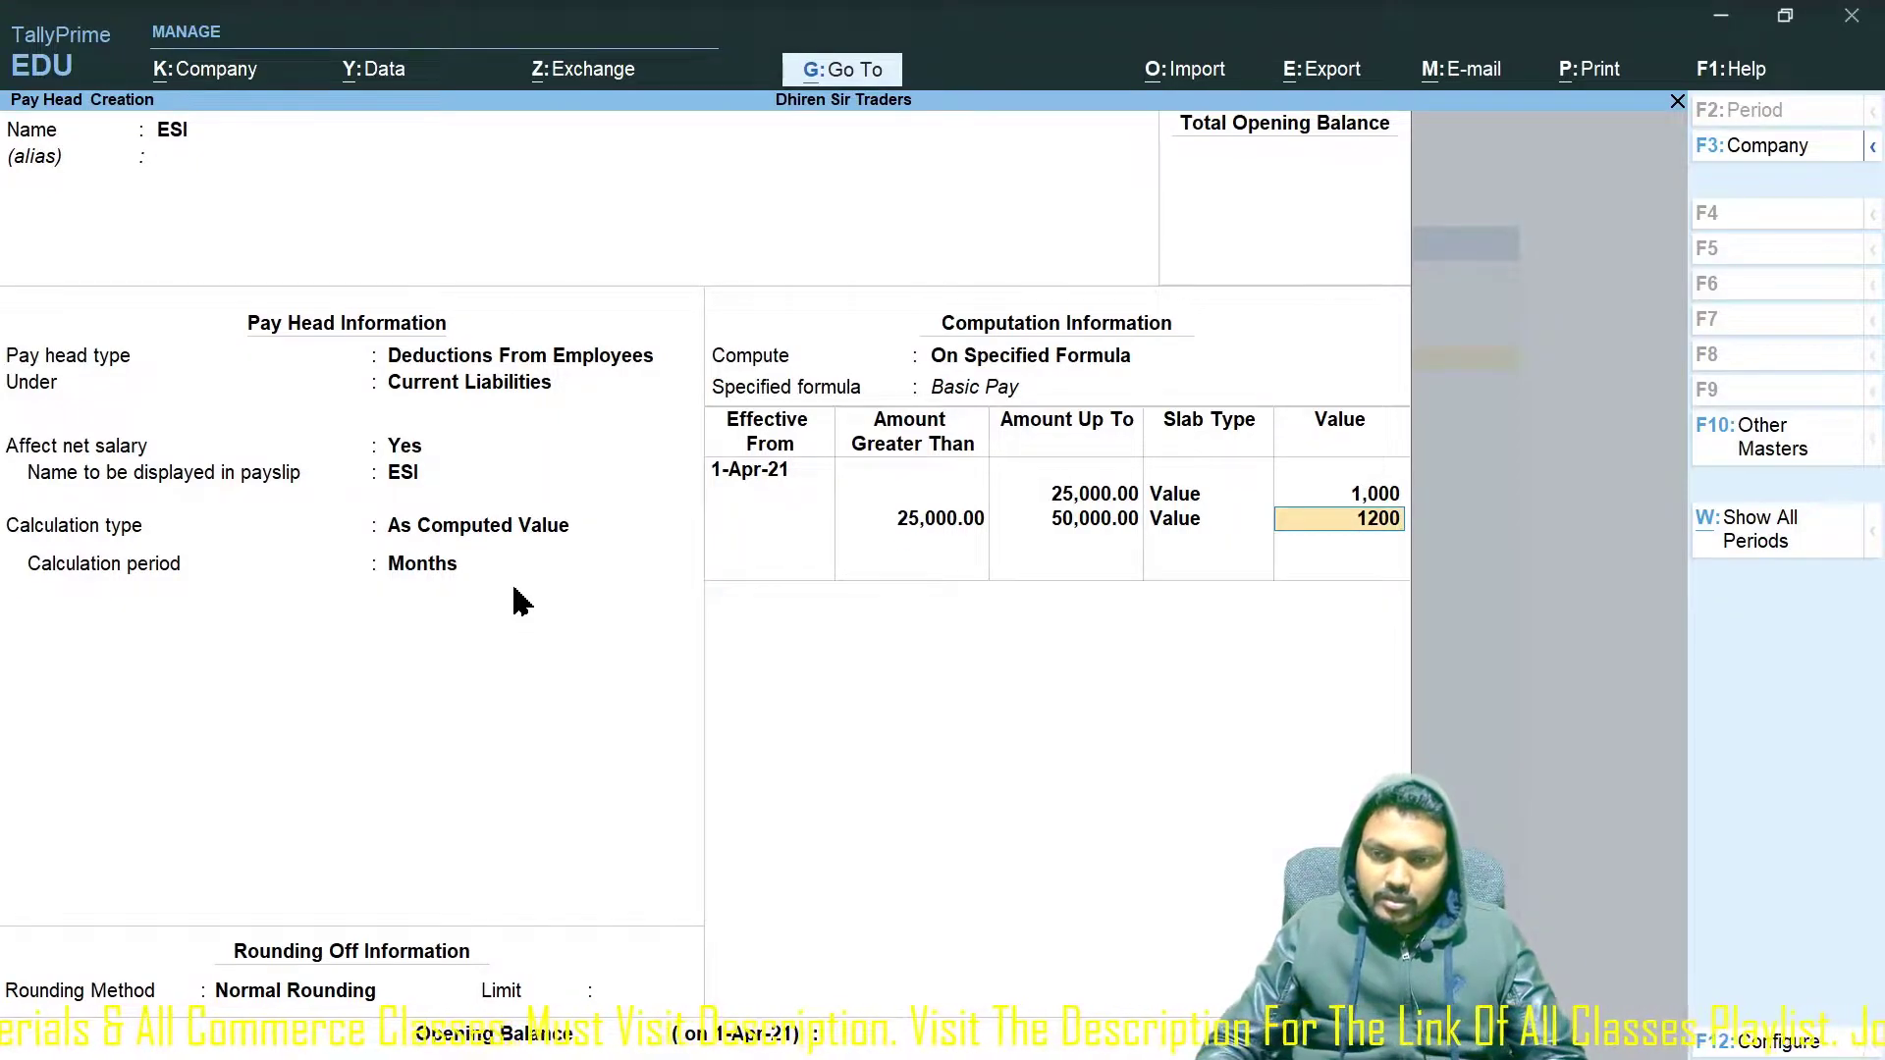
{"action": "key", "text": "Return"}
{"action": "key", "text": "Return"}
{"action": "key", "text": "Down"}
{"action": "key", "text": "Return"}
{"action": "type", "text": "1,500"}
{"action": "key", "text": "Return"}
{"action": "key", "text": "Return"}
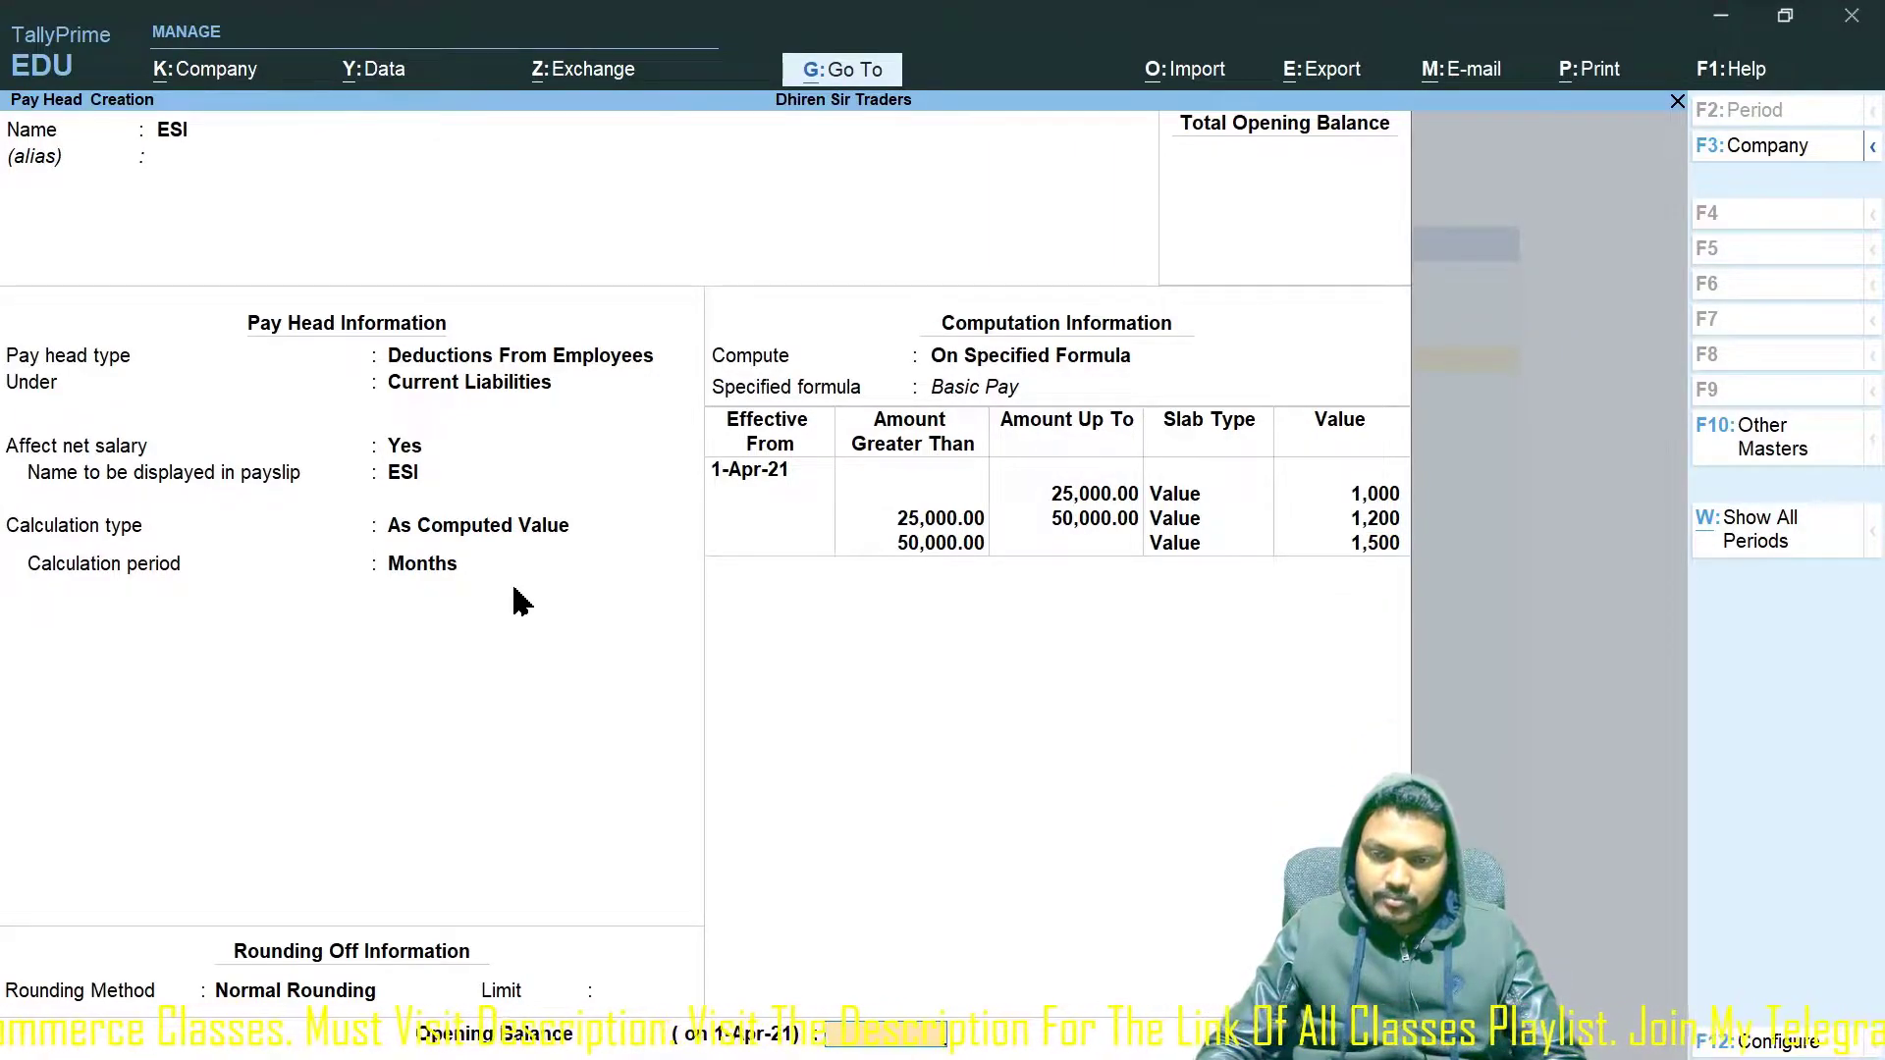
{"action": "key", "text": "Return"}
{"action": "key", "text": "Return"}
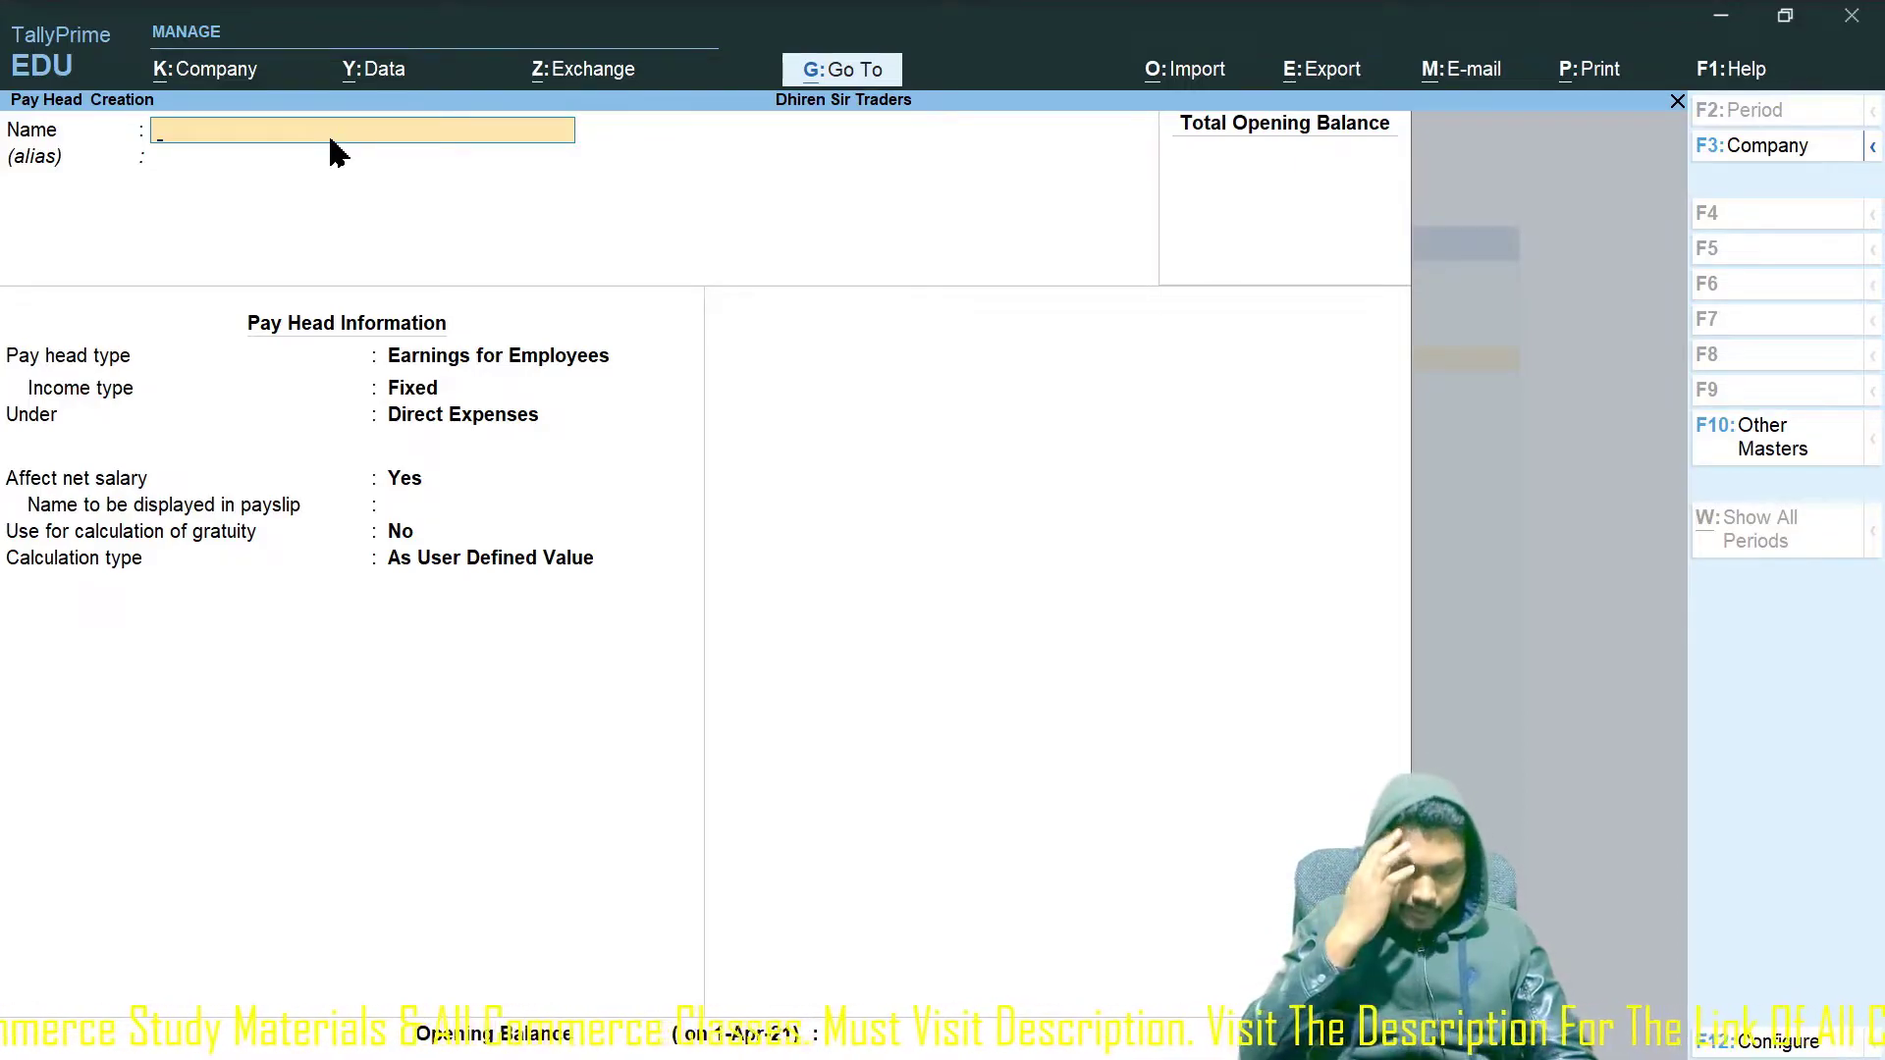
Create Bonus as a Fixed employee earning under Indirect Expenses, As User Defined Value.
{"action": "type", "text": "Bonus"}
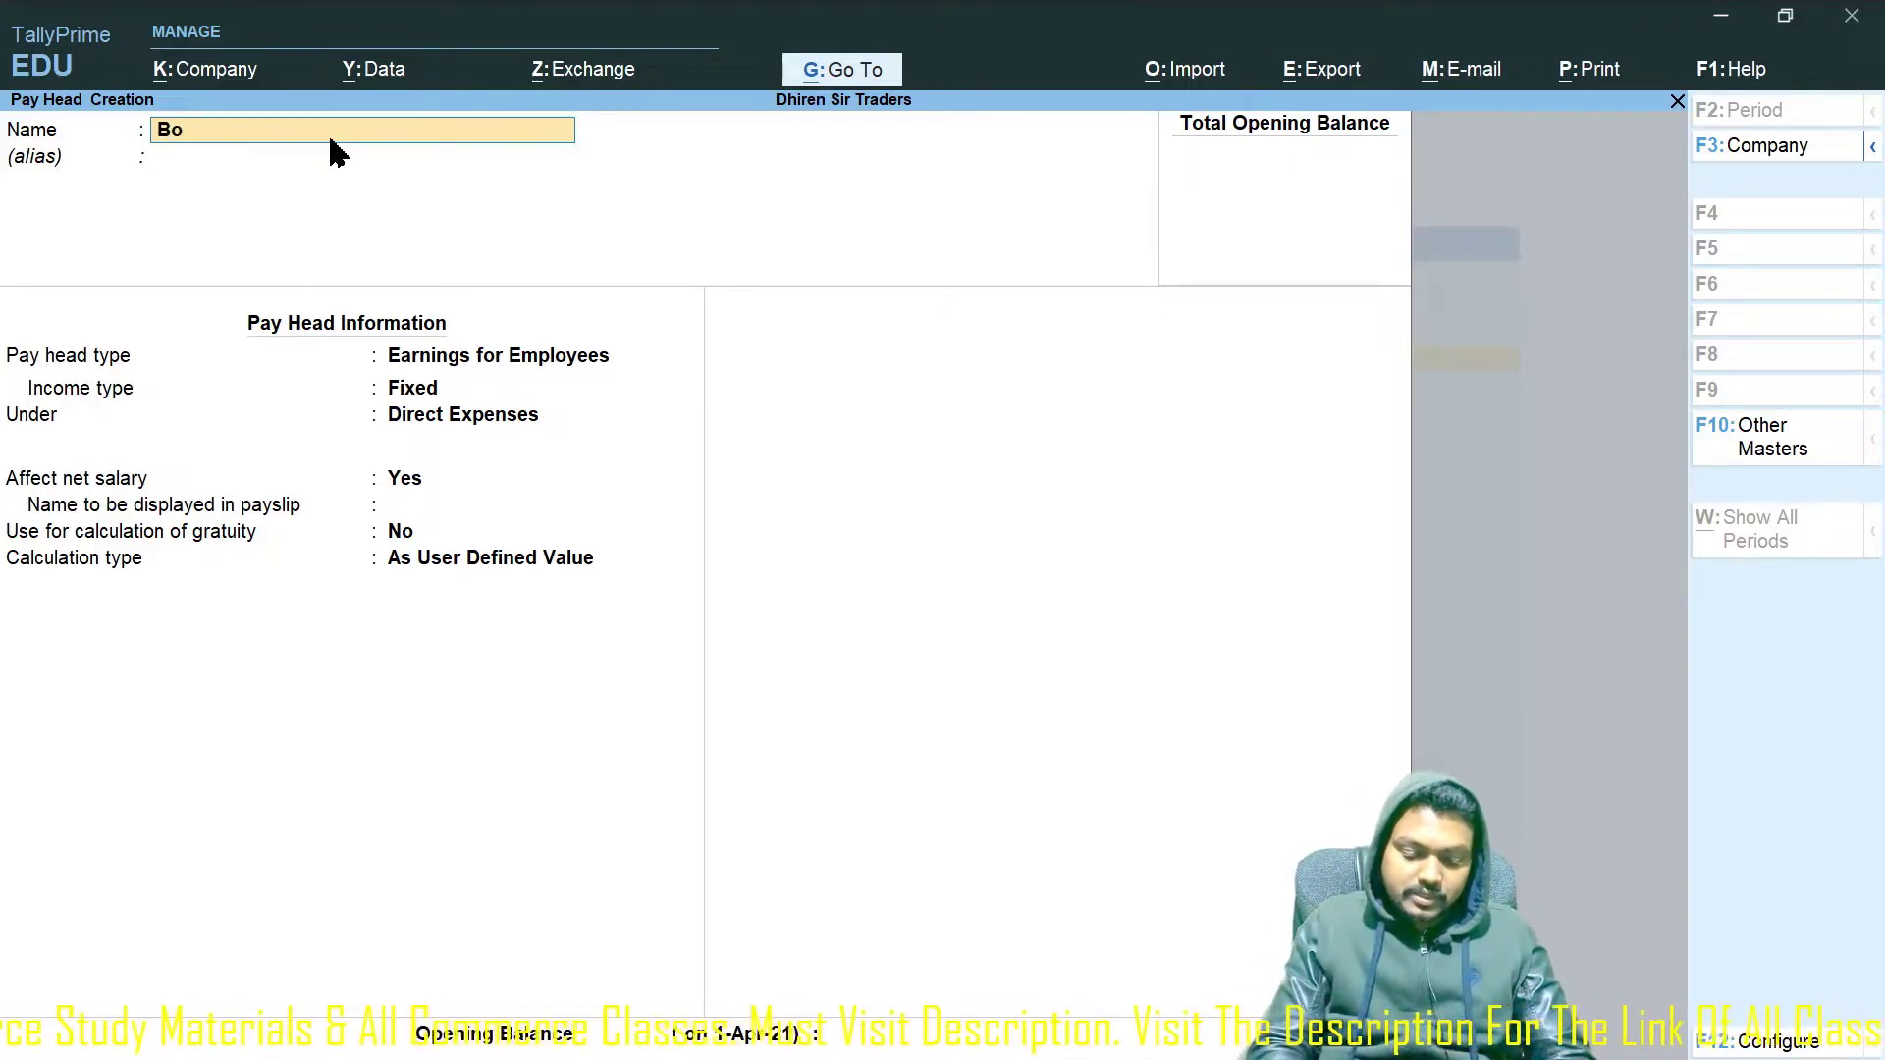
{"action": "key", "text": "Return"}
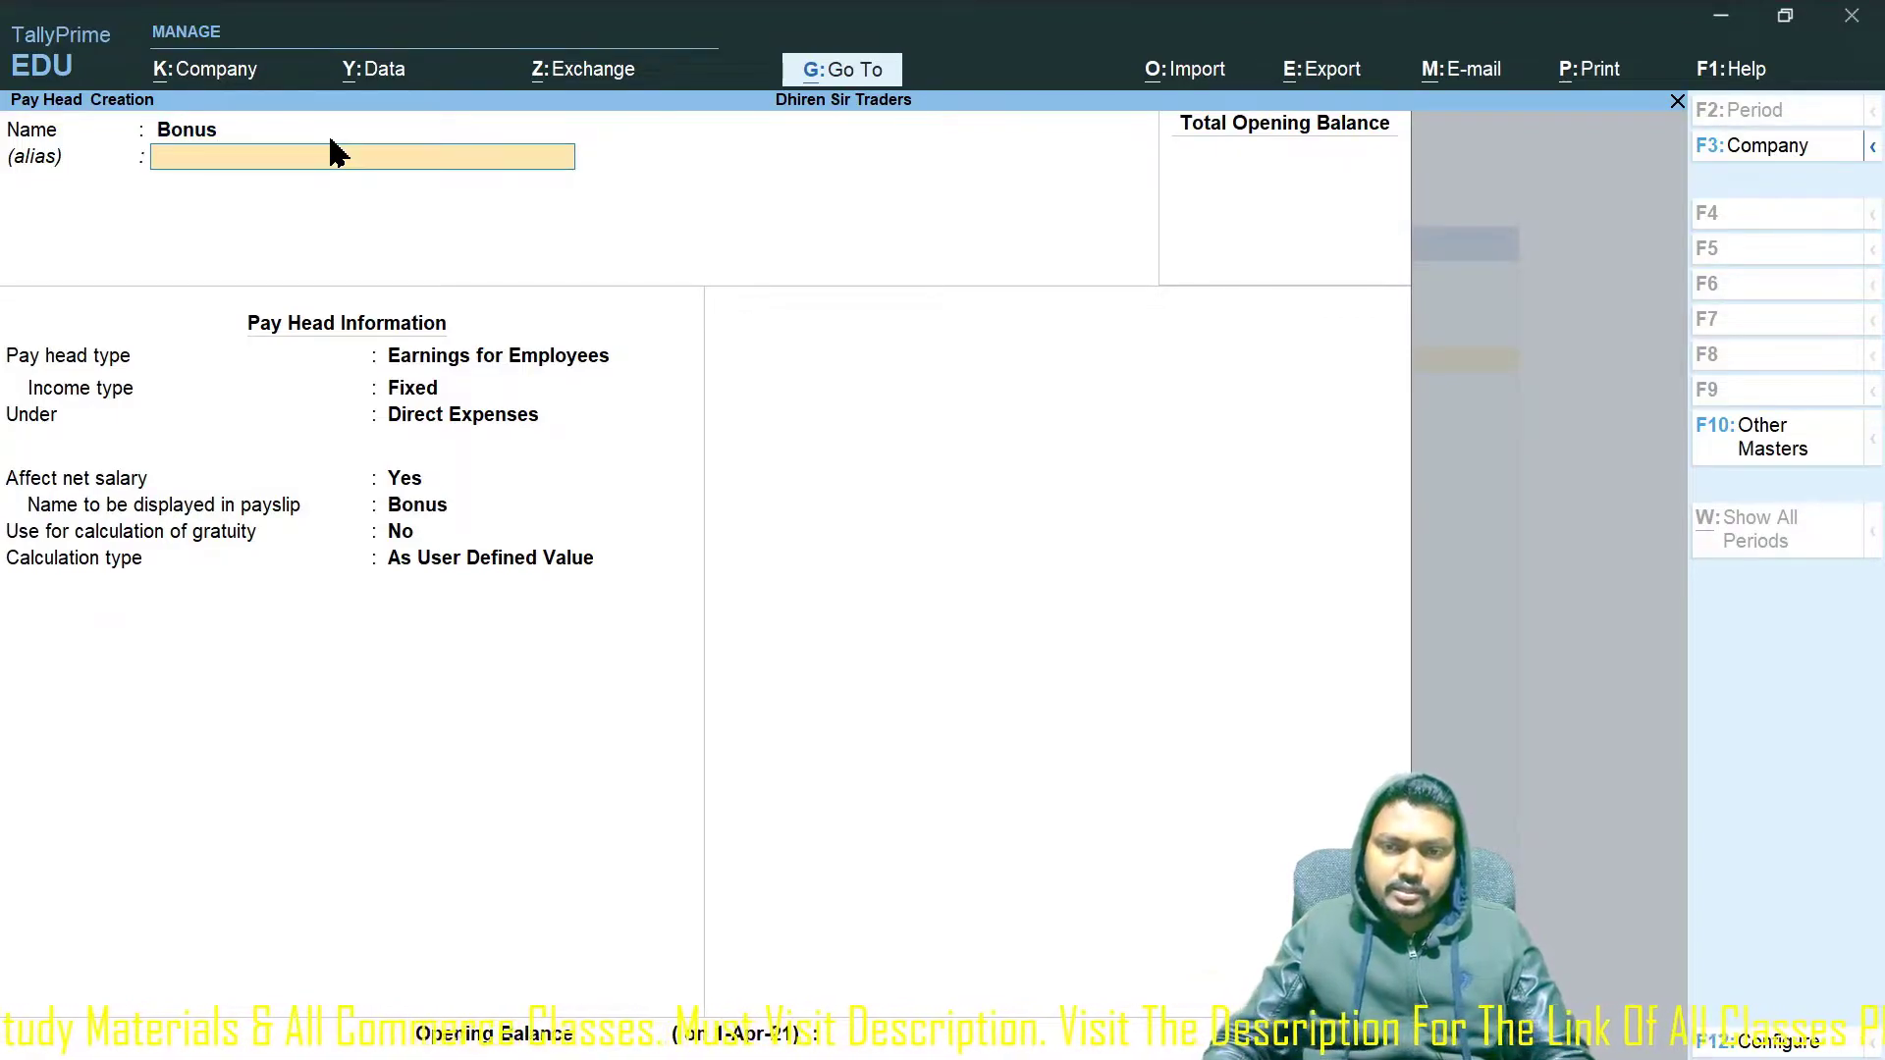
{"action": "key", "text": "Return"}
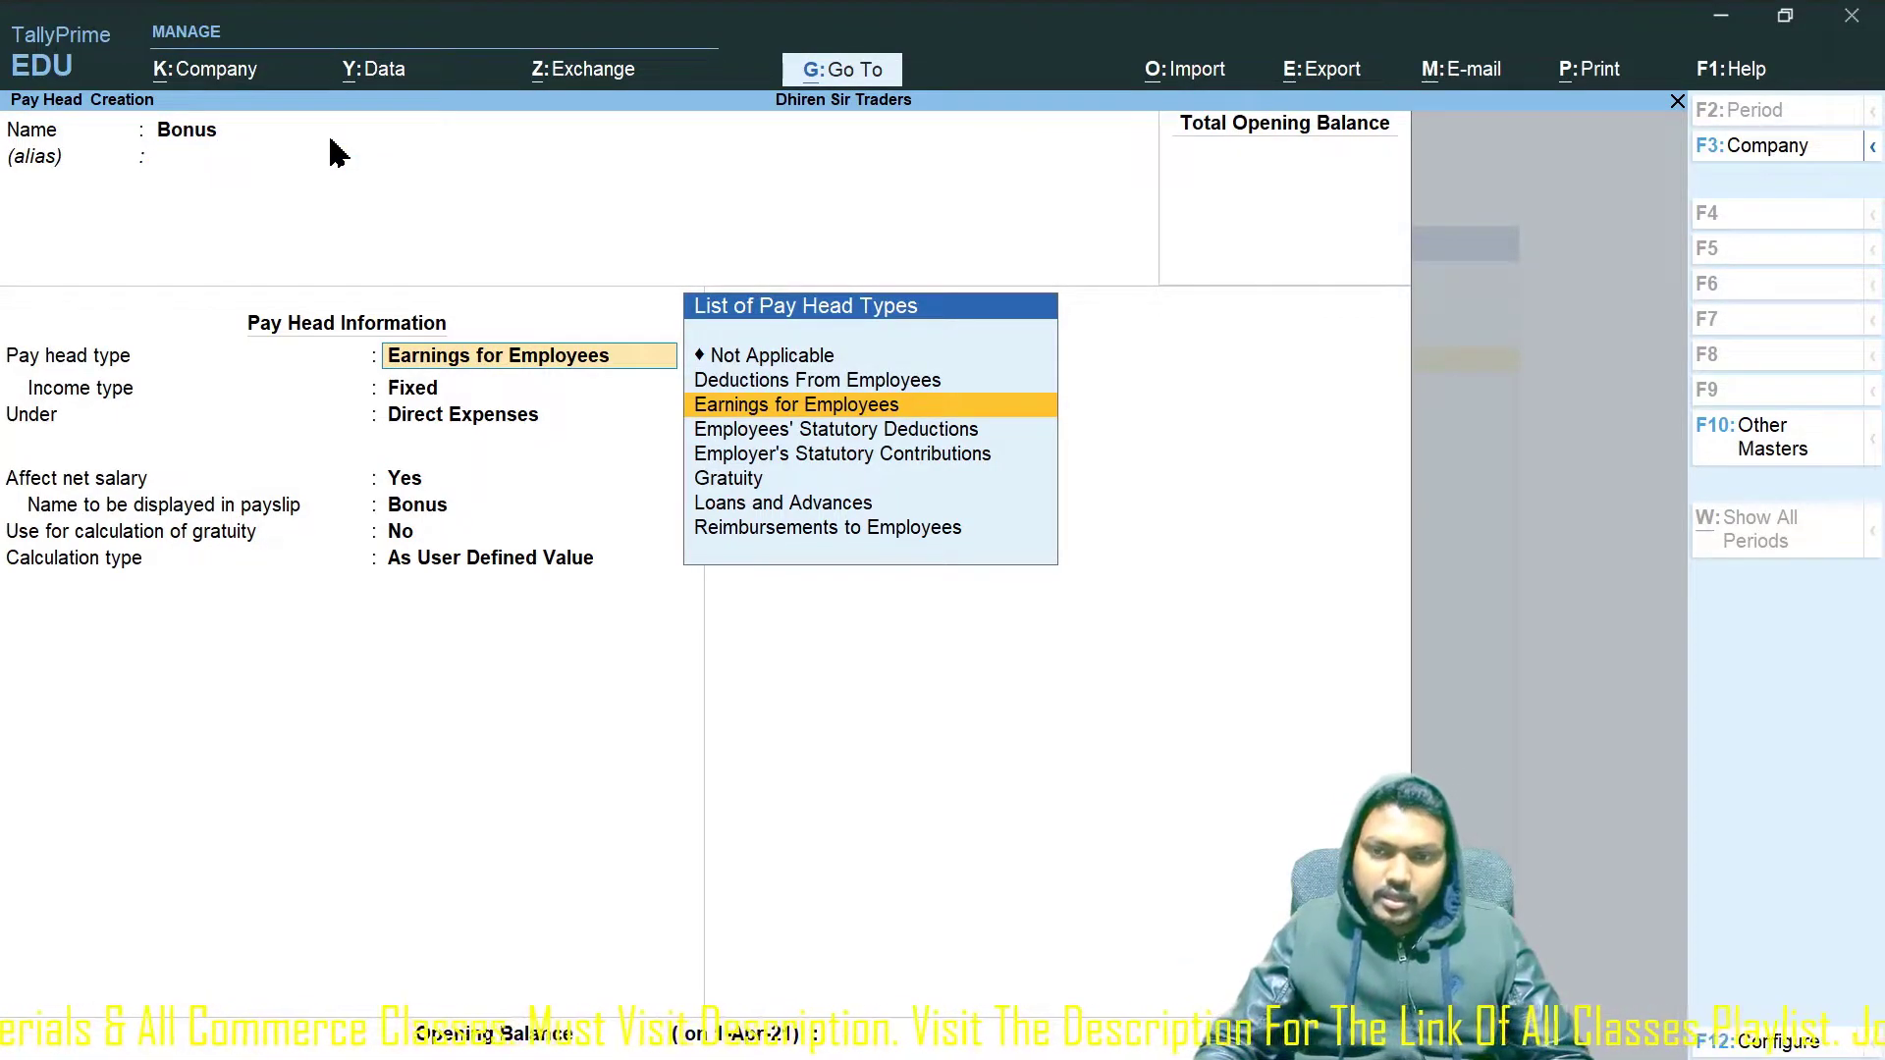
{"action": "key", "text": "Return"}
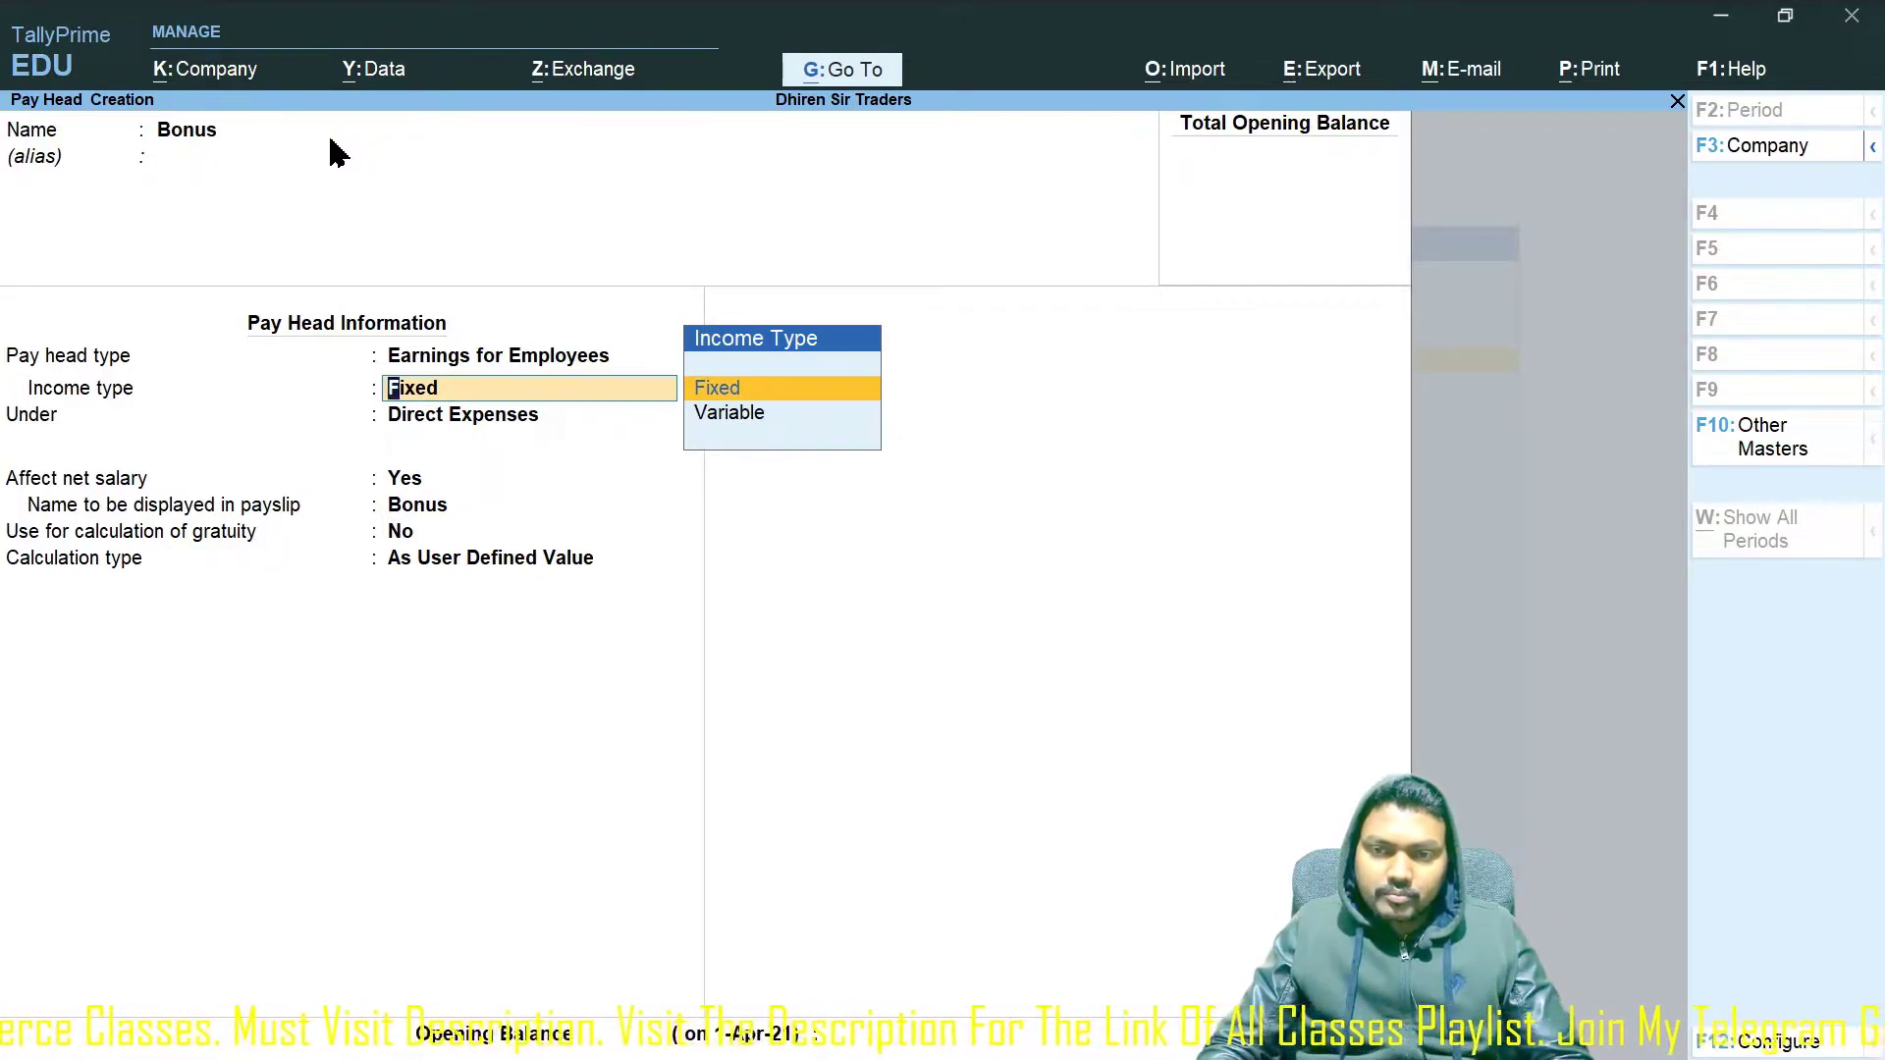
{"action": "key", "text": "Return"}
{"action": "type", "text": "Indir"}
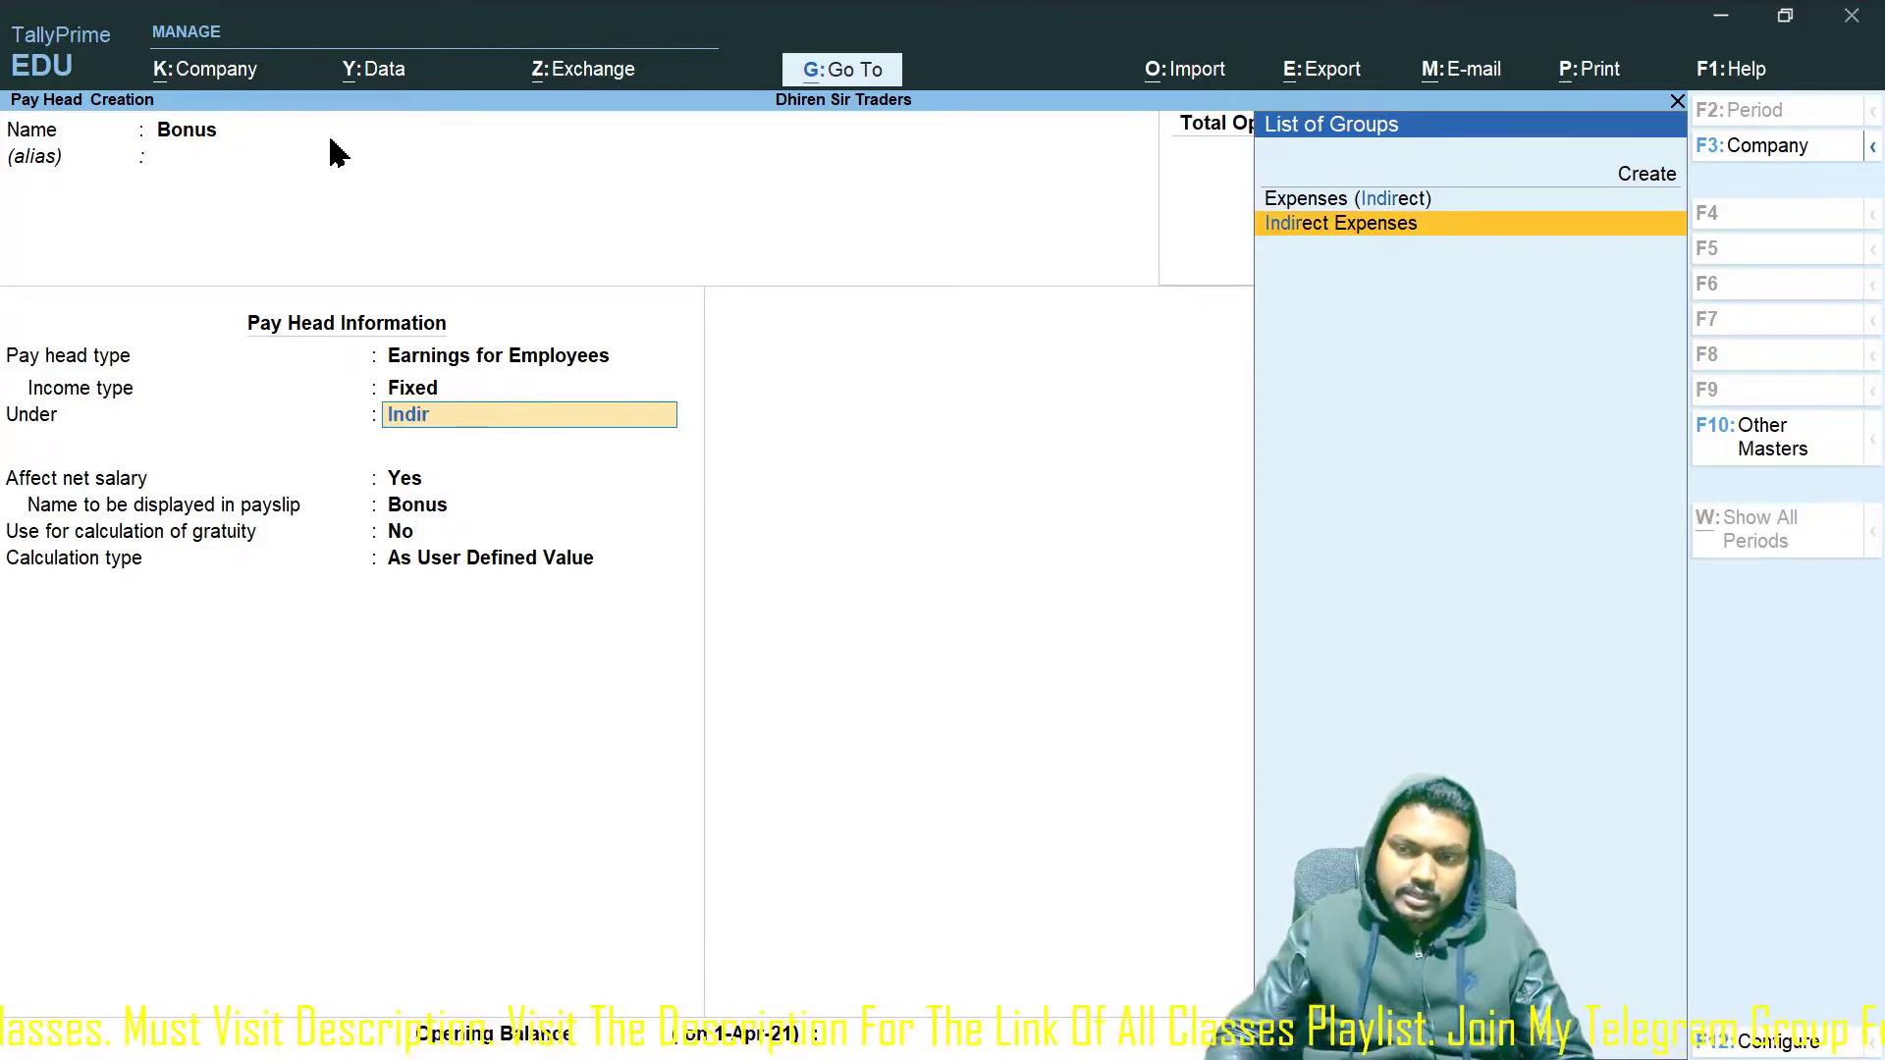
{"action": "key", "text": "Return"}
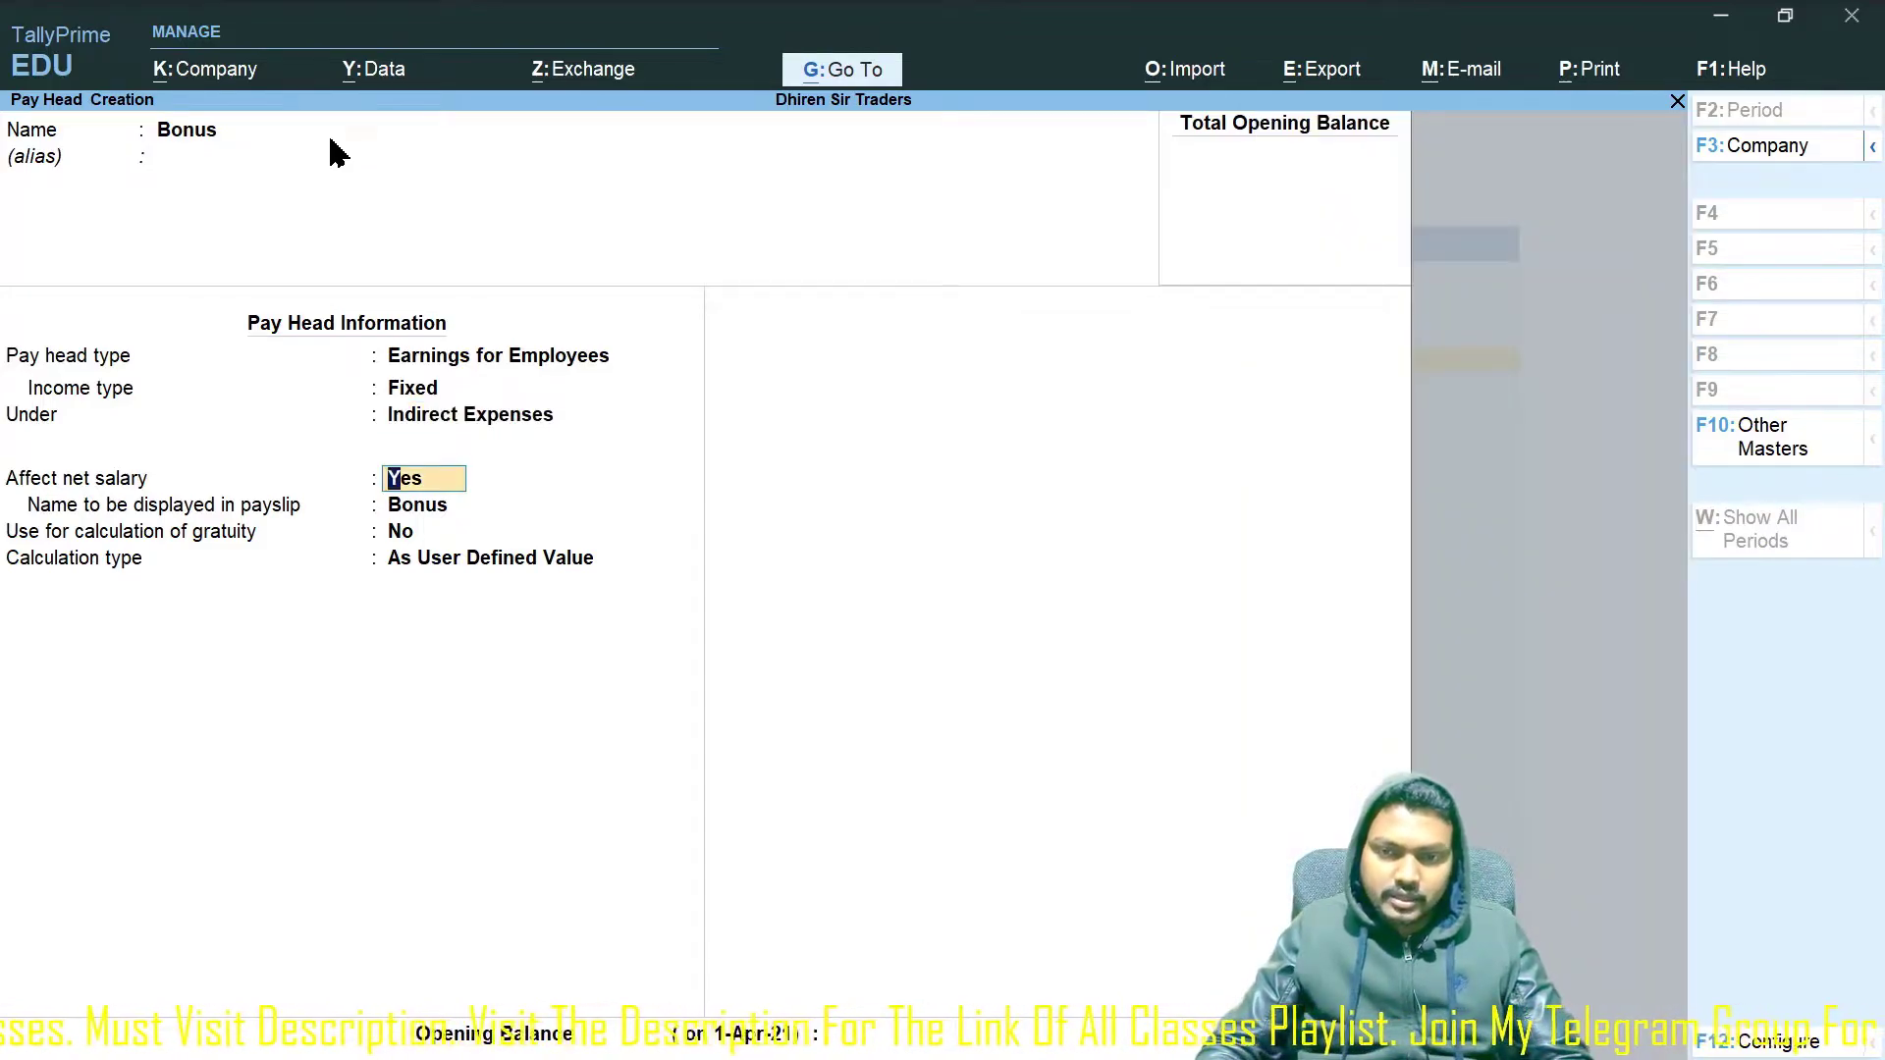
{"action": "key", "text": "Return"}
{"action": "key", "text": "Return"}
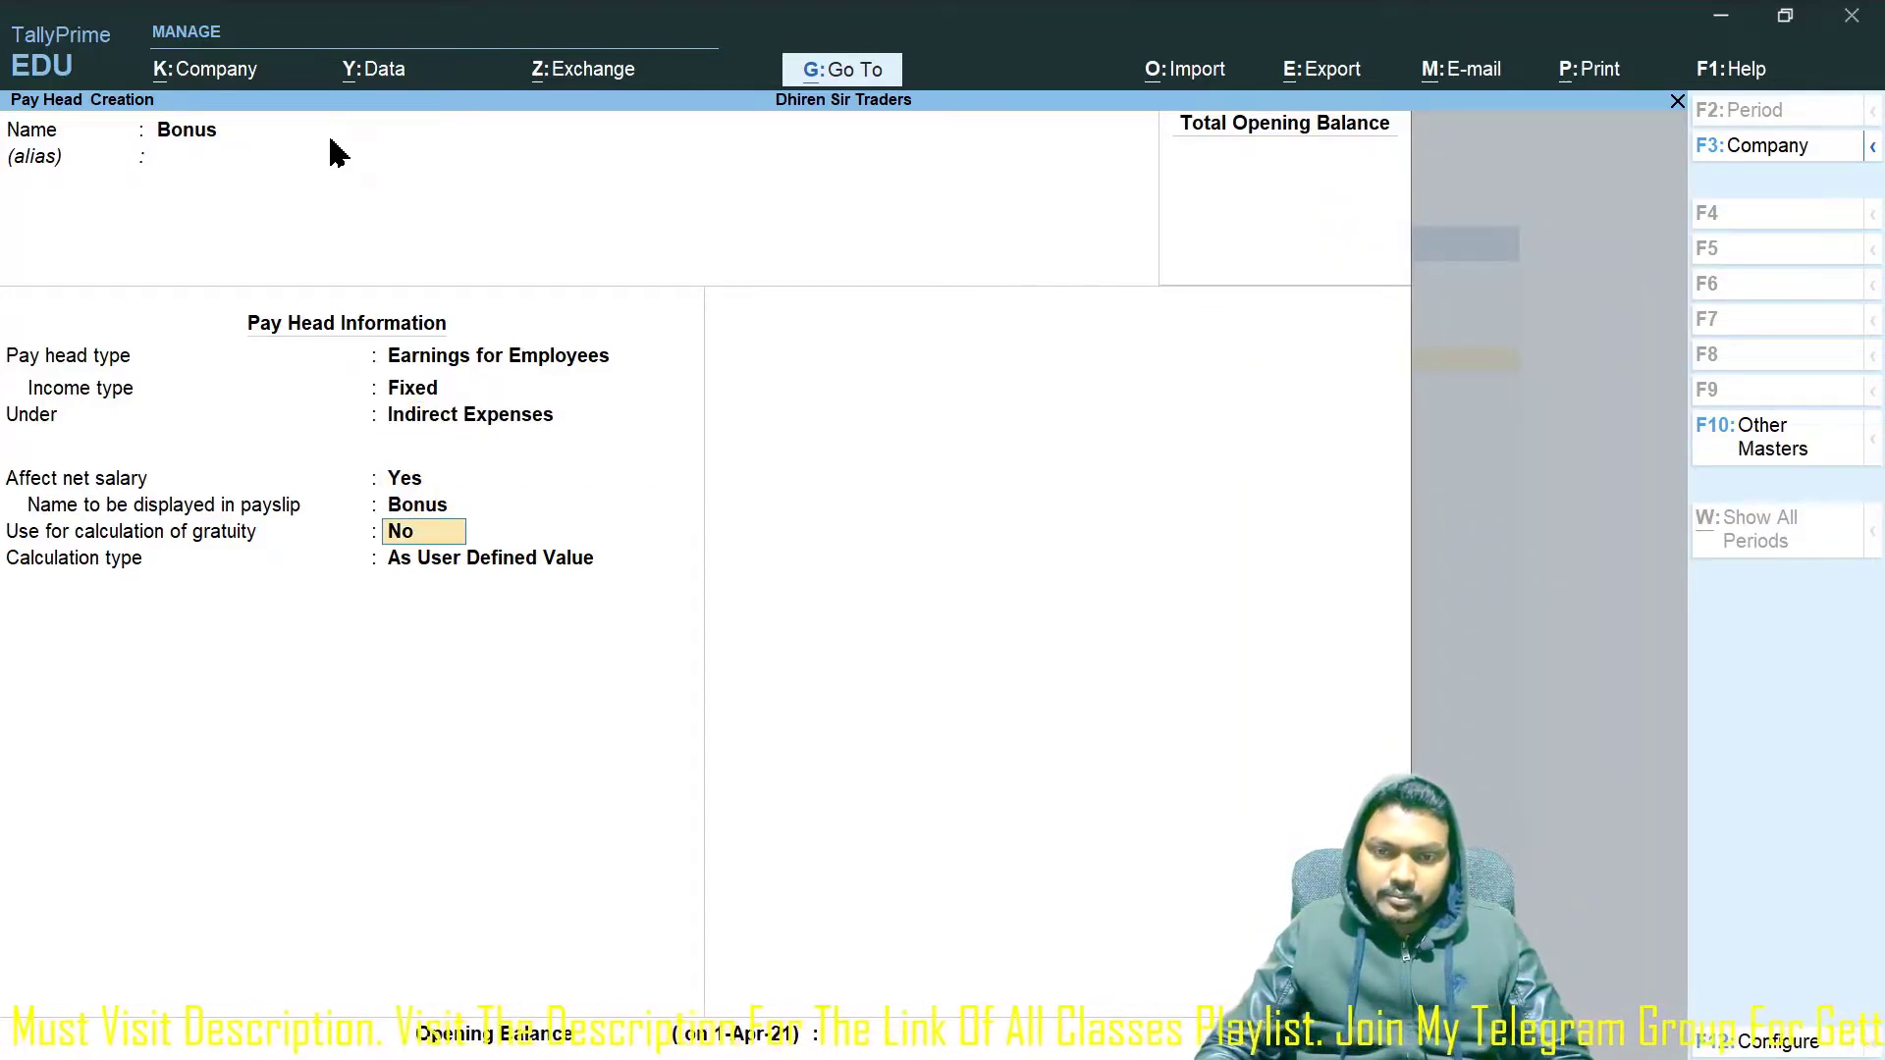
{"action": "key", "text": "Return"}
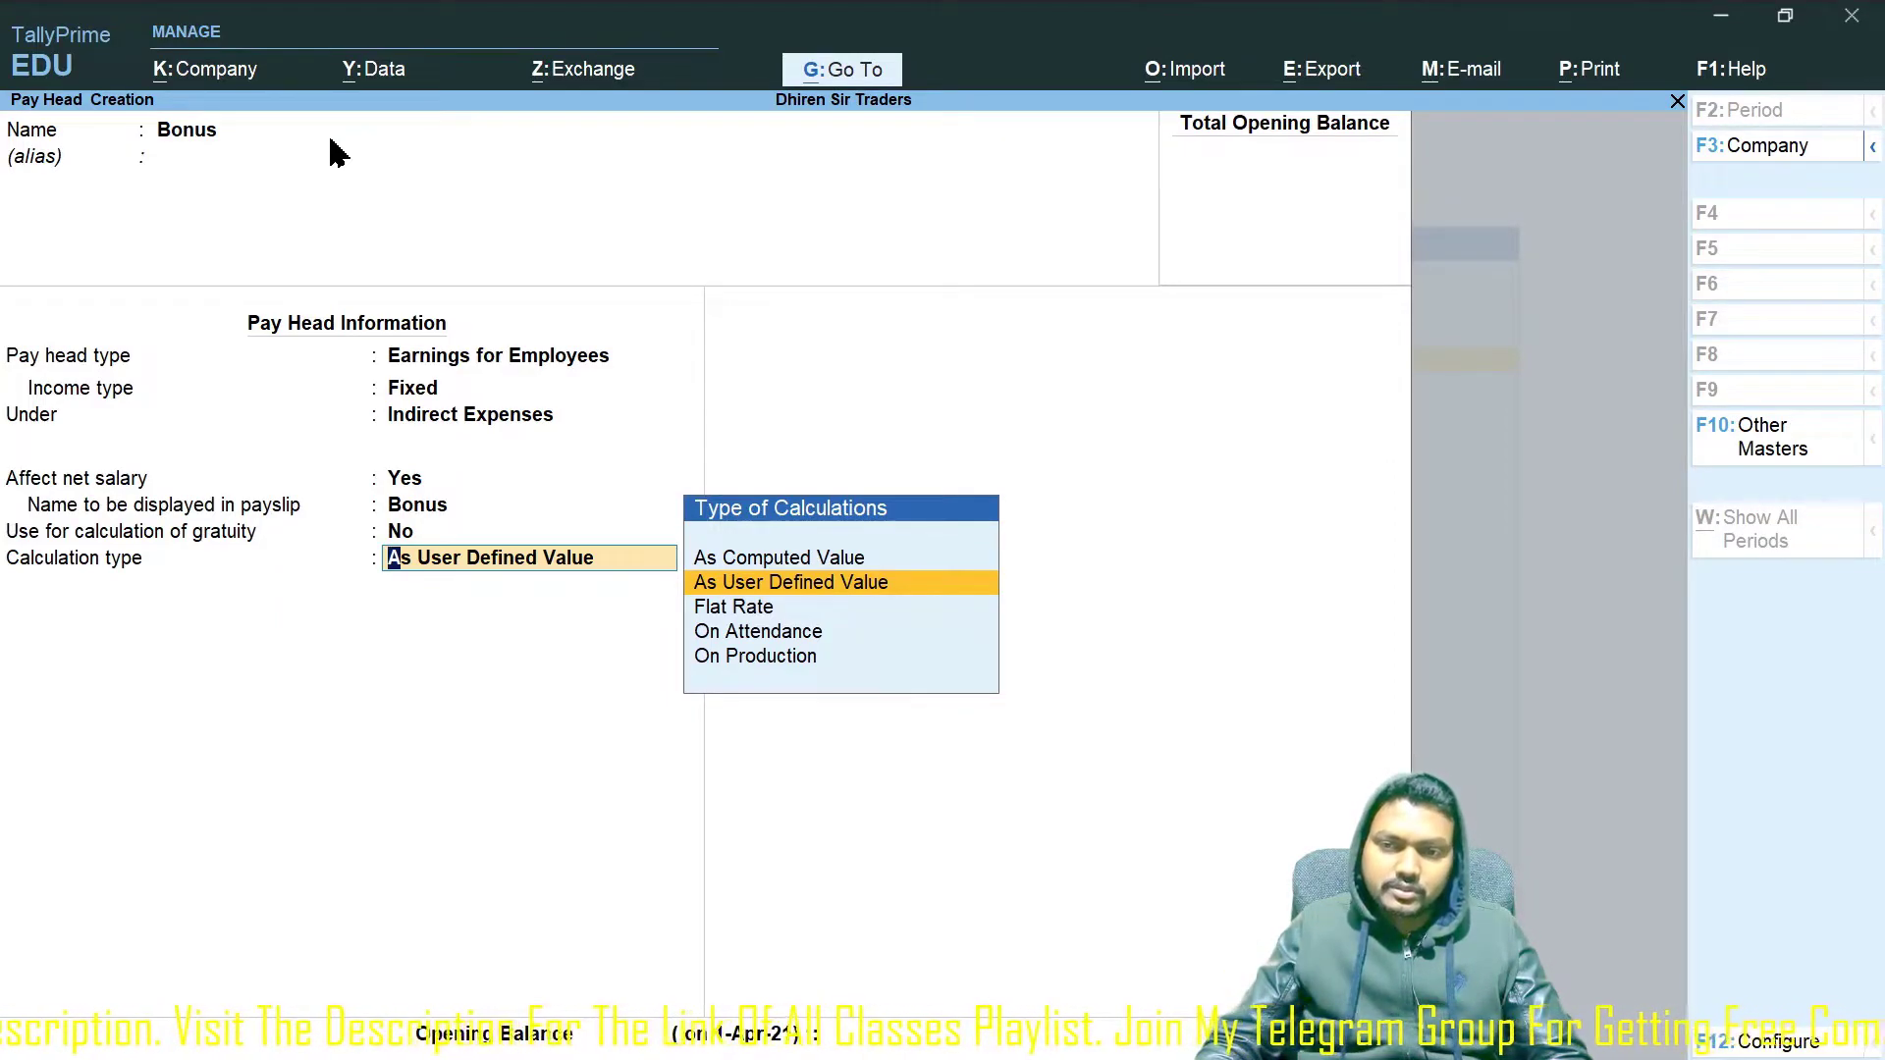
{"action": "key", "text": "Return"}
{"action": "key", "text": "Return"}
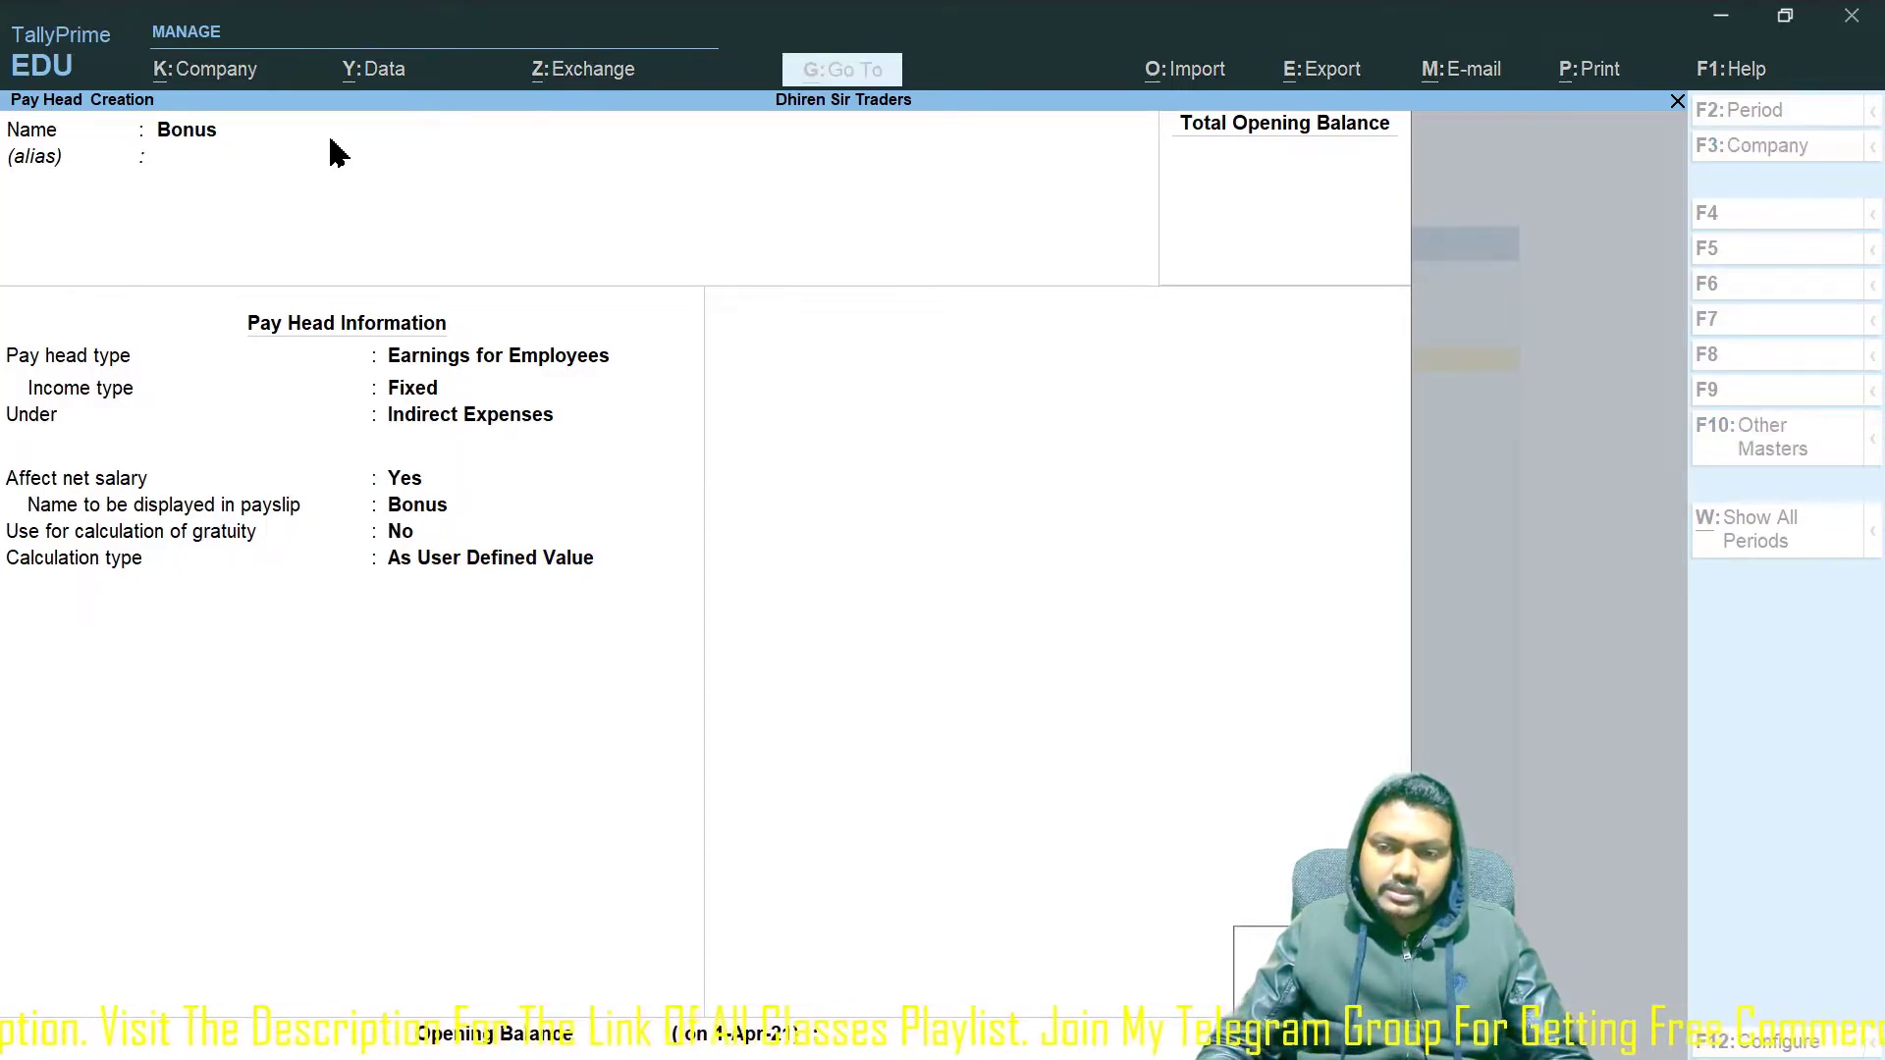
{"action": "key", "text": "Return"}
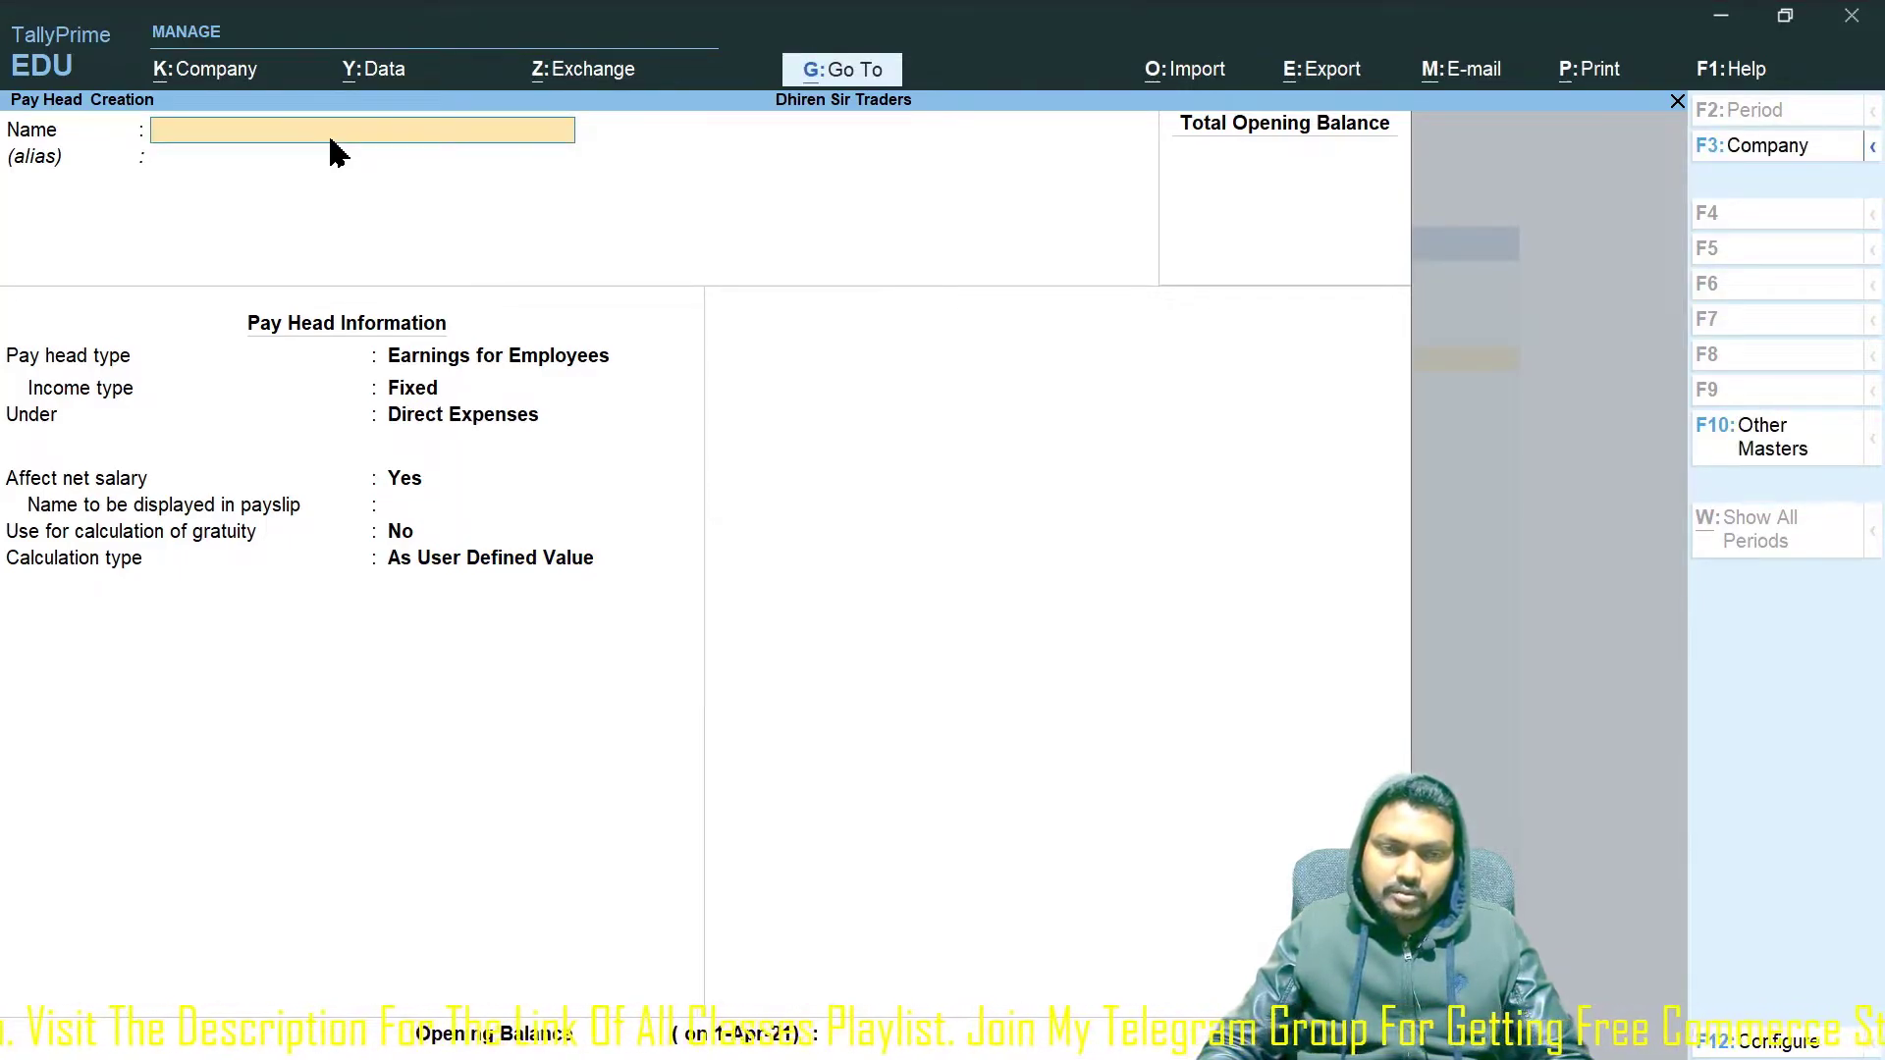
Create Reimbursement as a Fixed employee earning under Indirect Expenses, As User Defined Value.
{"action": "type", "text": "Reimb"}
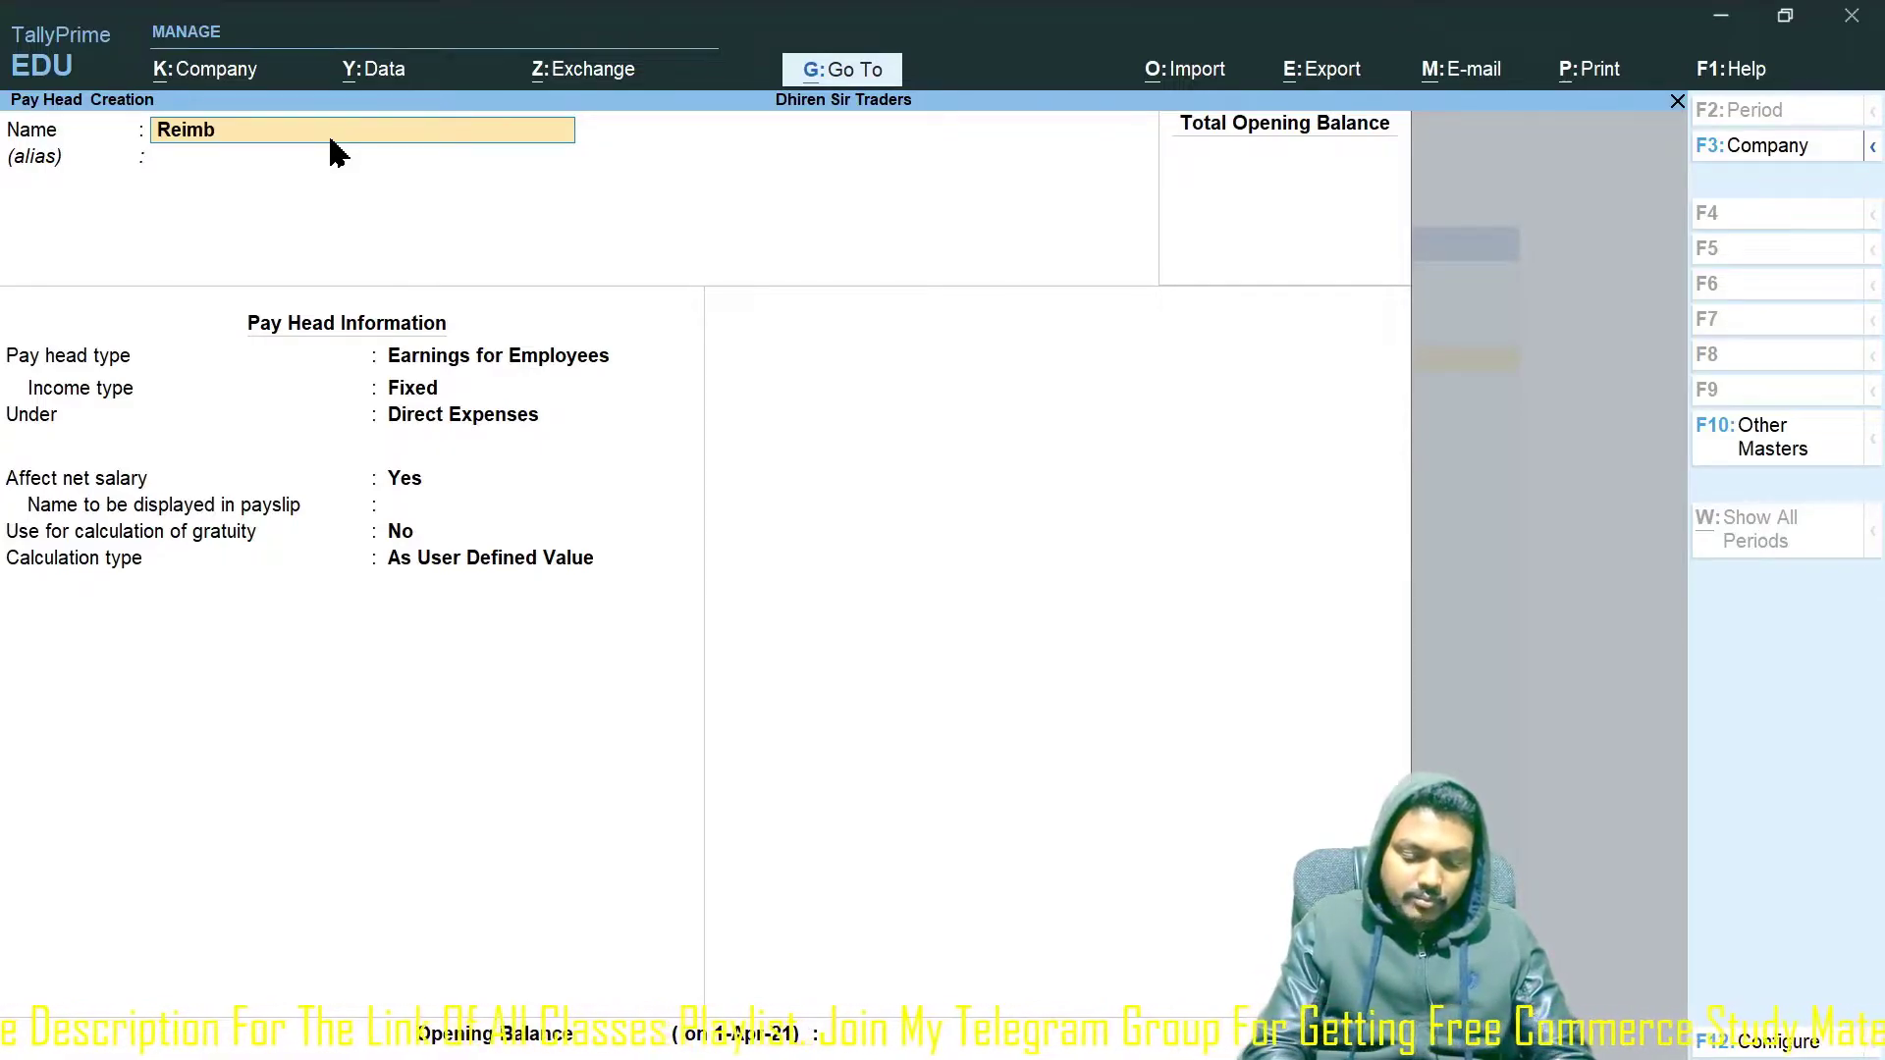
{"action": "type", "text": "ursement"}
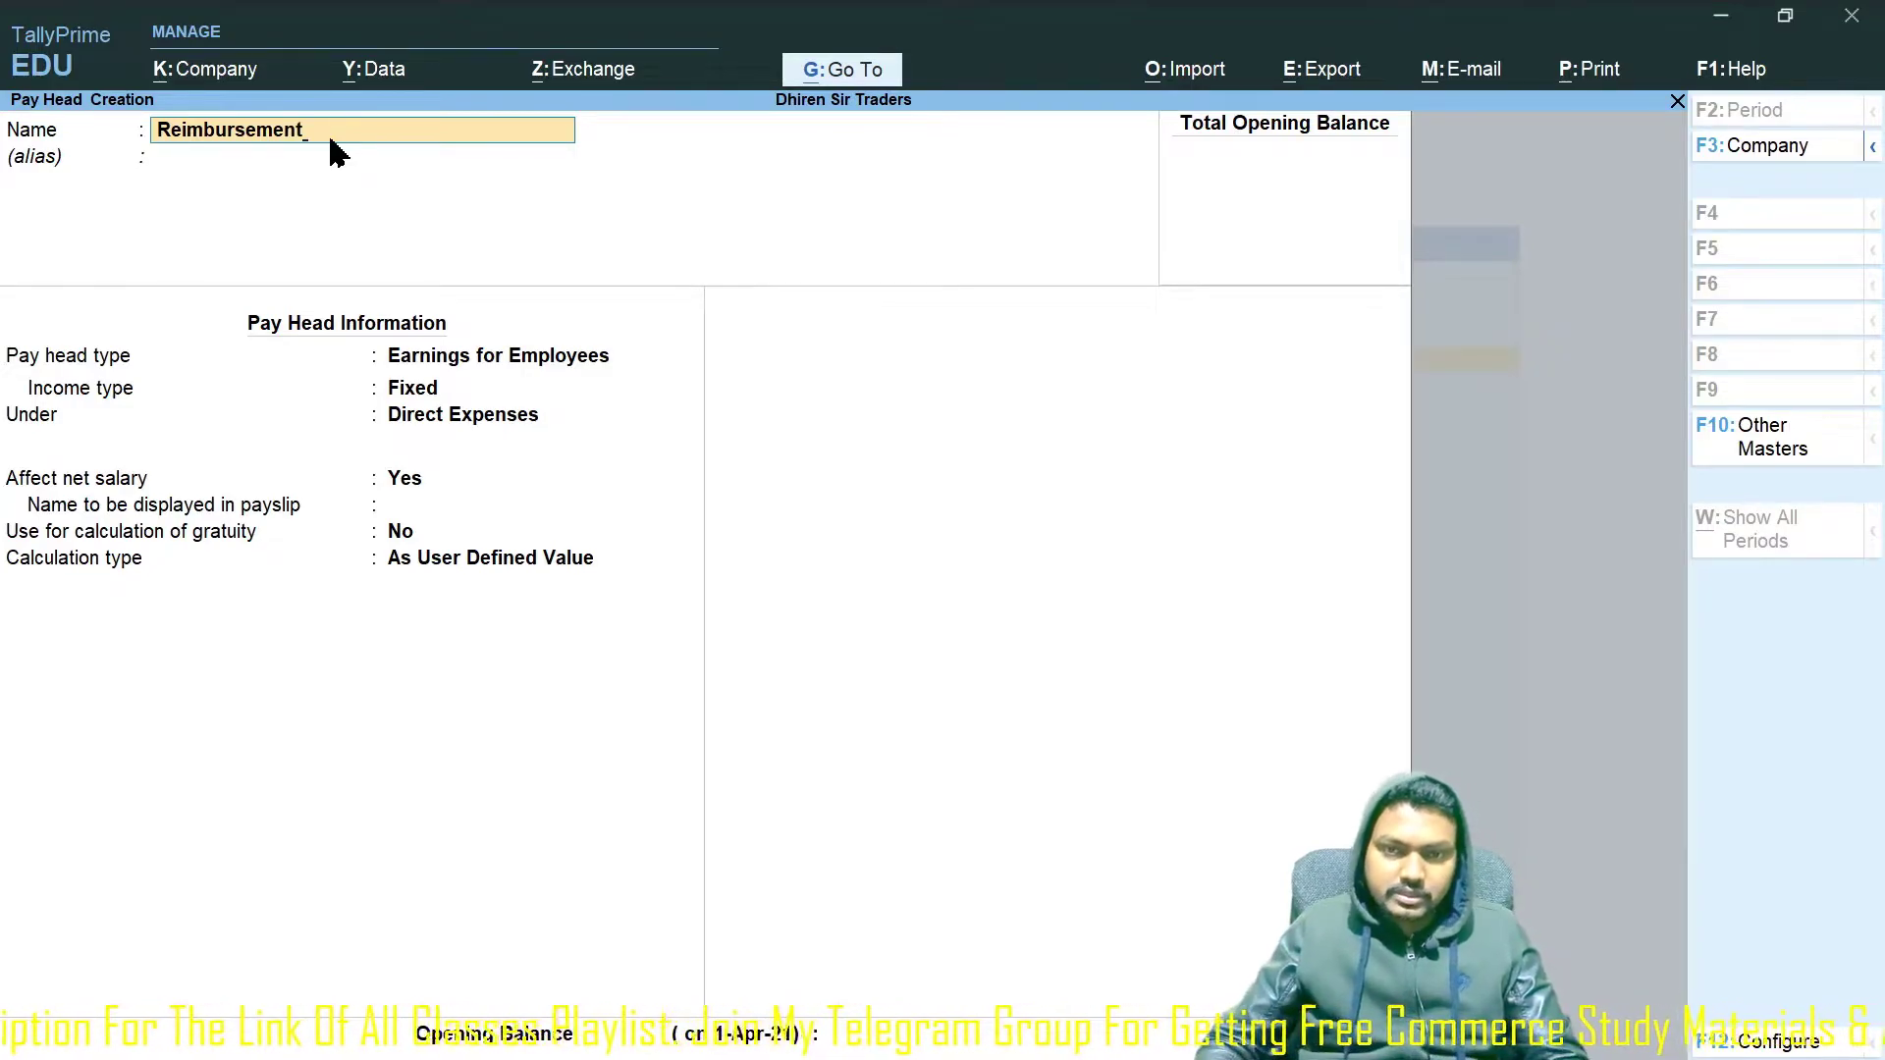
{"action": "key", "text": "Return"}
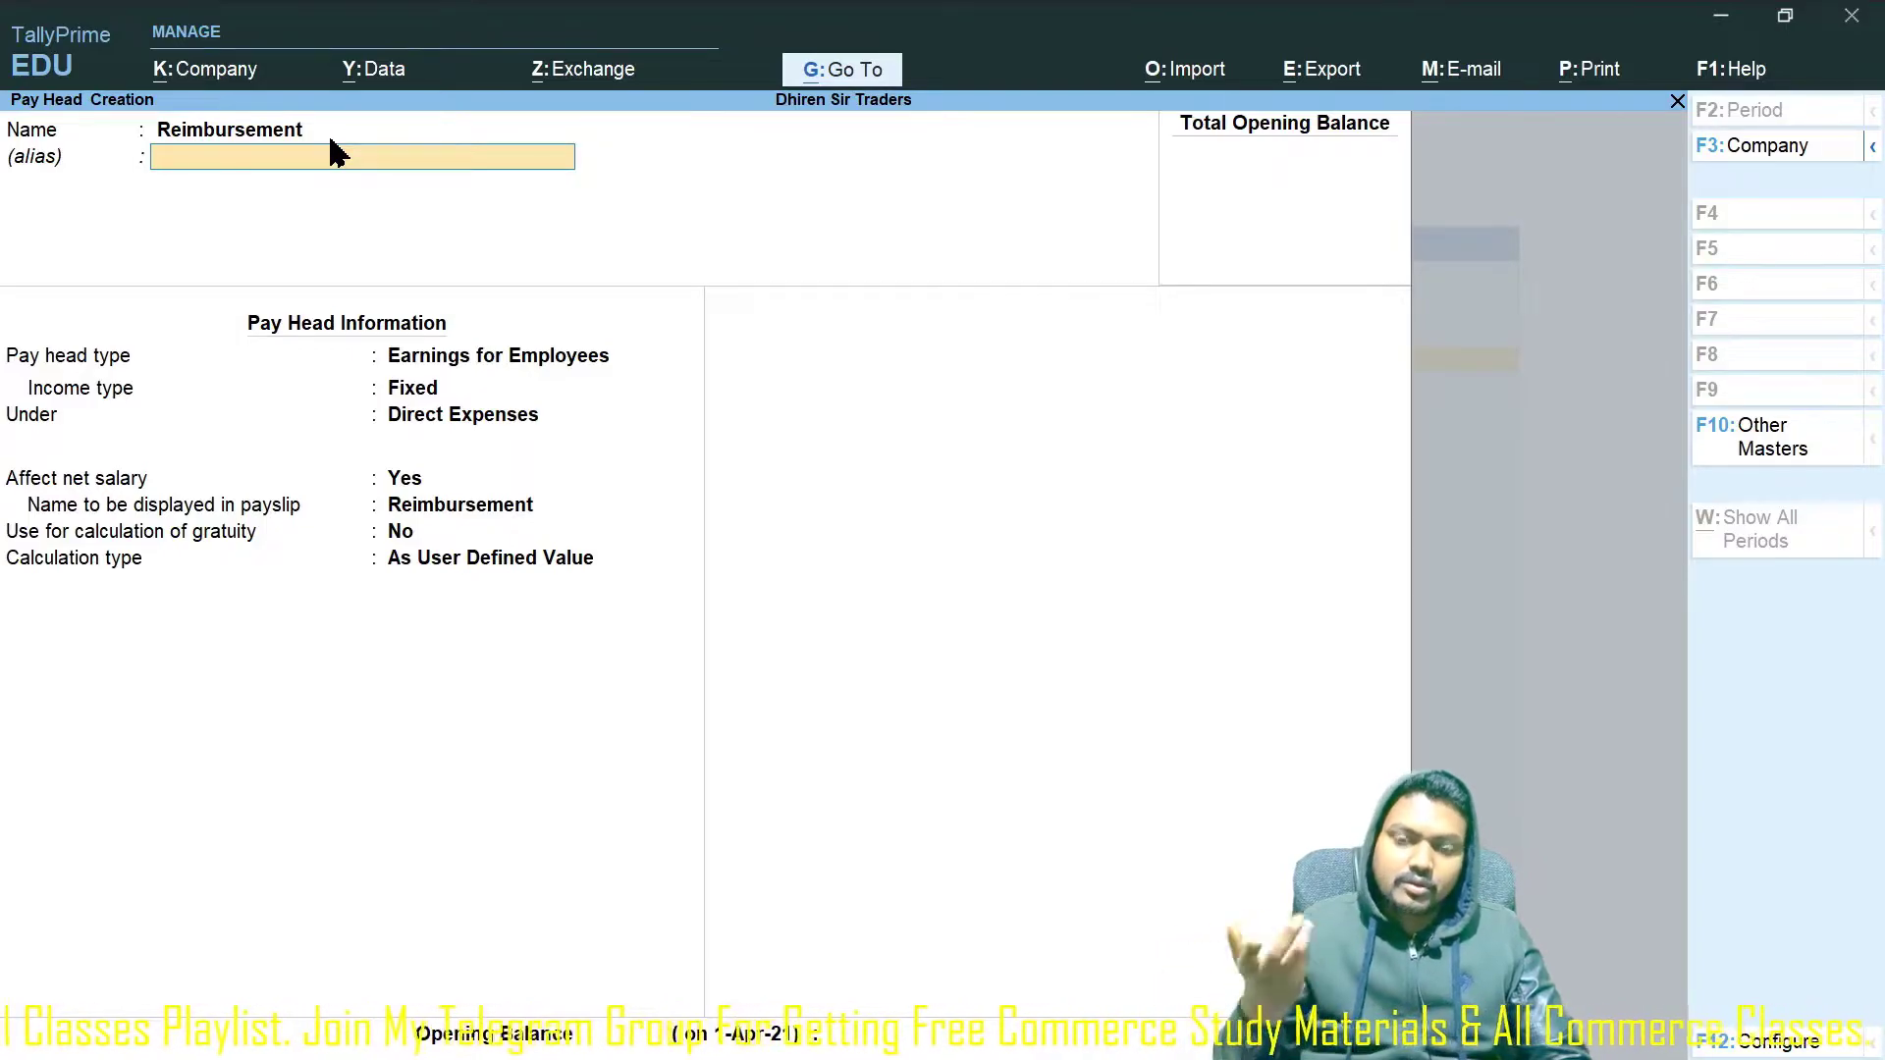
{"action": "key", "text": "Return"}
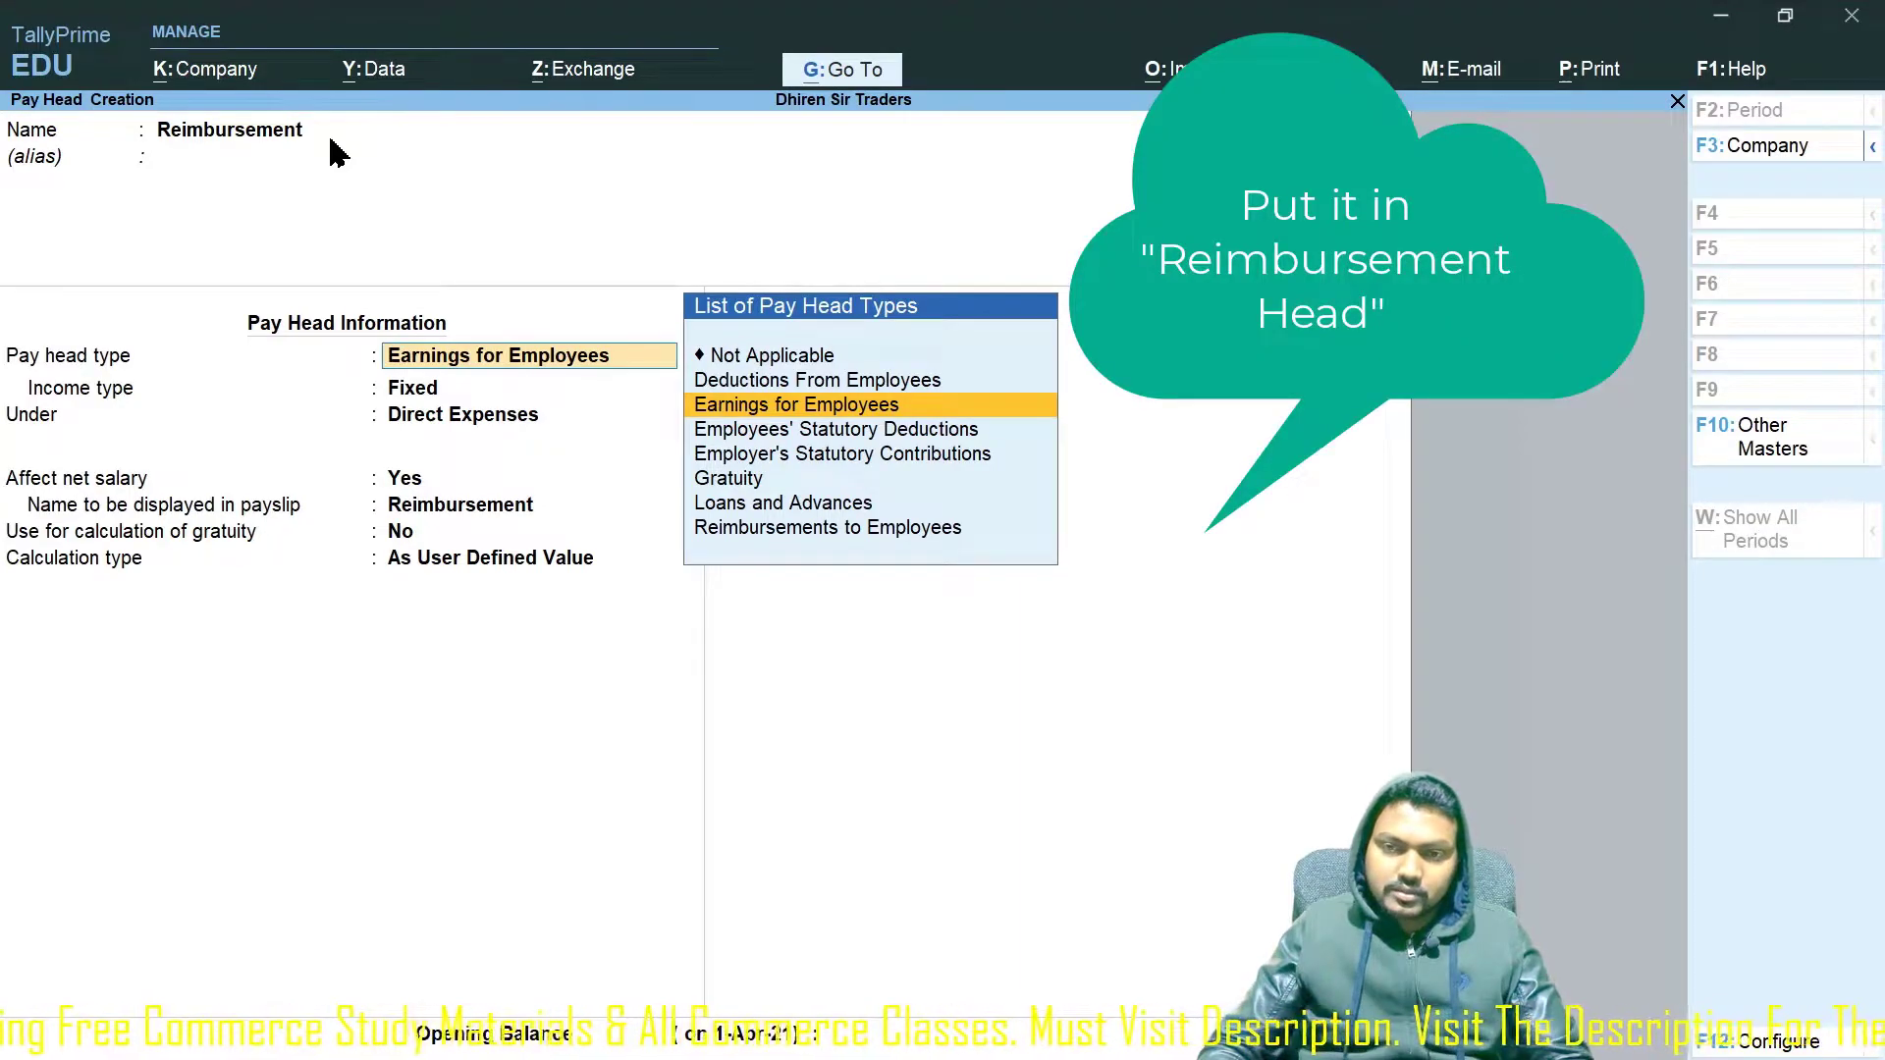
{"action": "key", "text": "Return"}
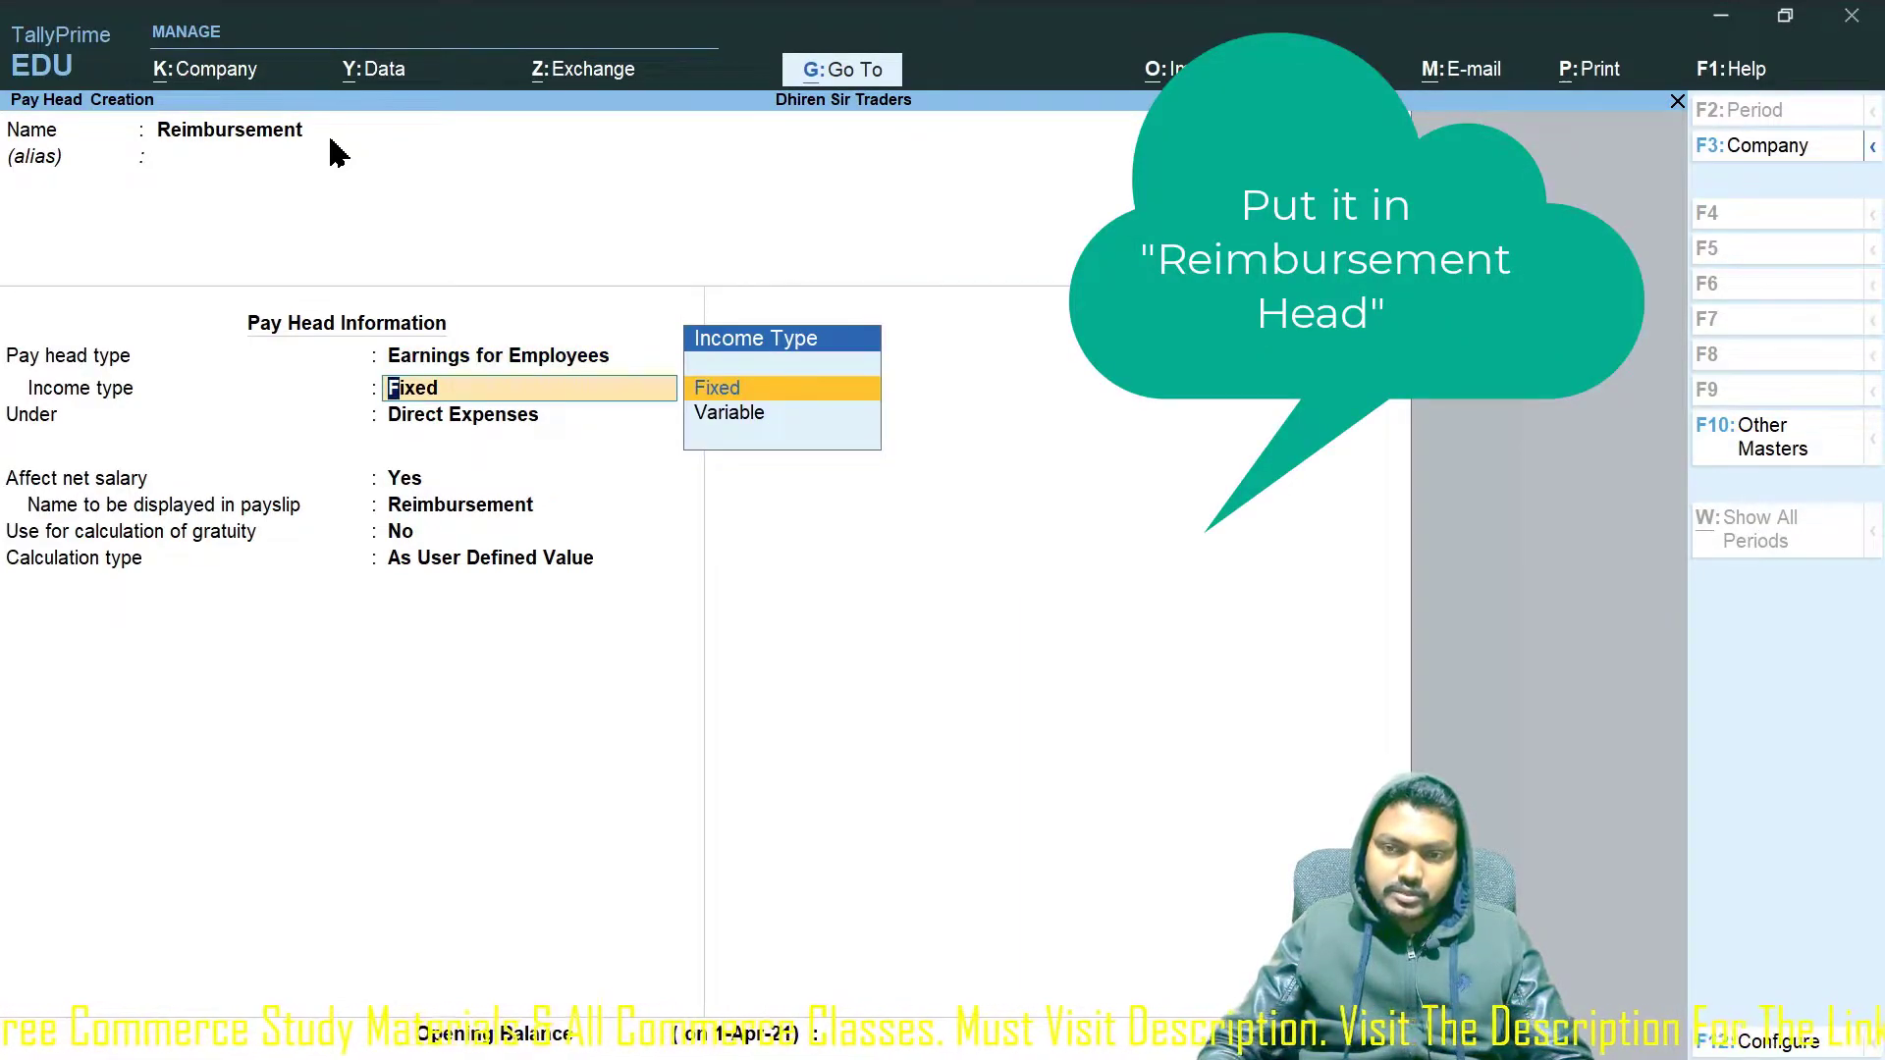
{"action": "key", "text": "Return"}
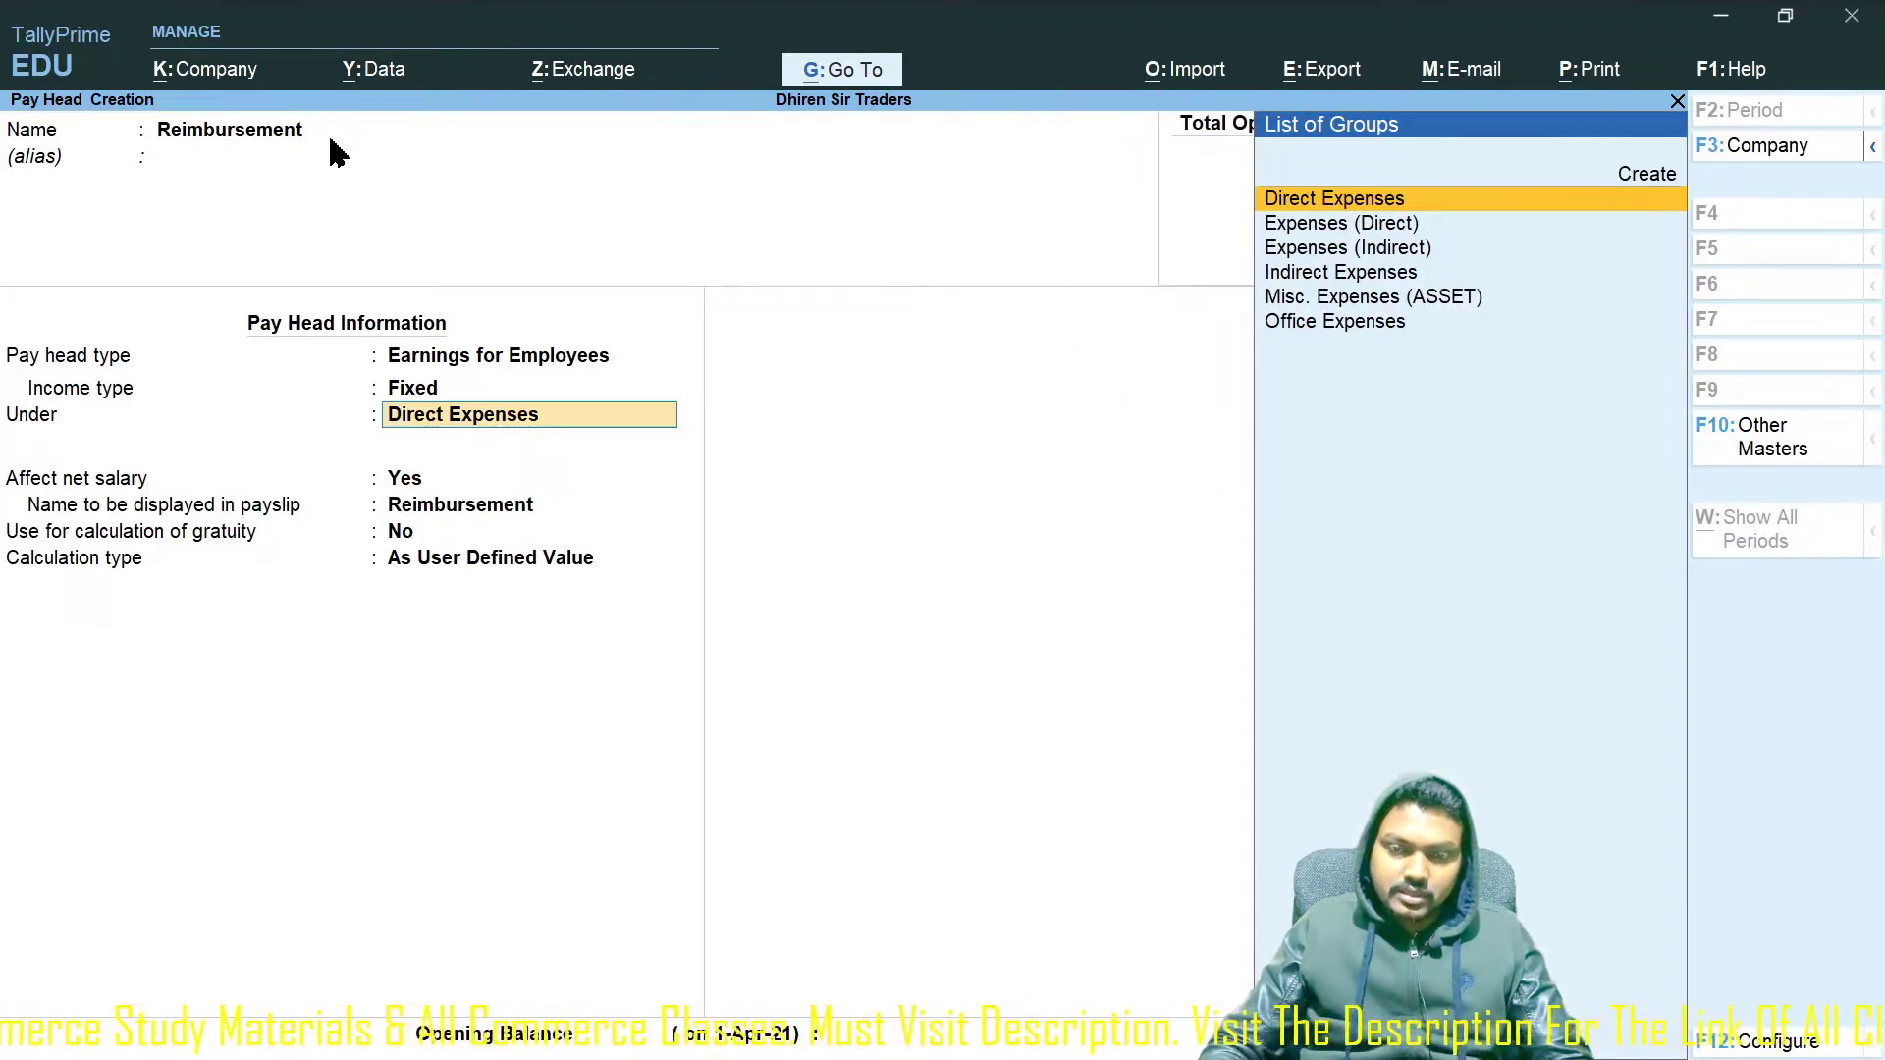
{"action": "type", "text": "Indi"}
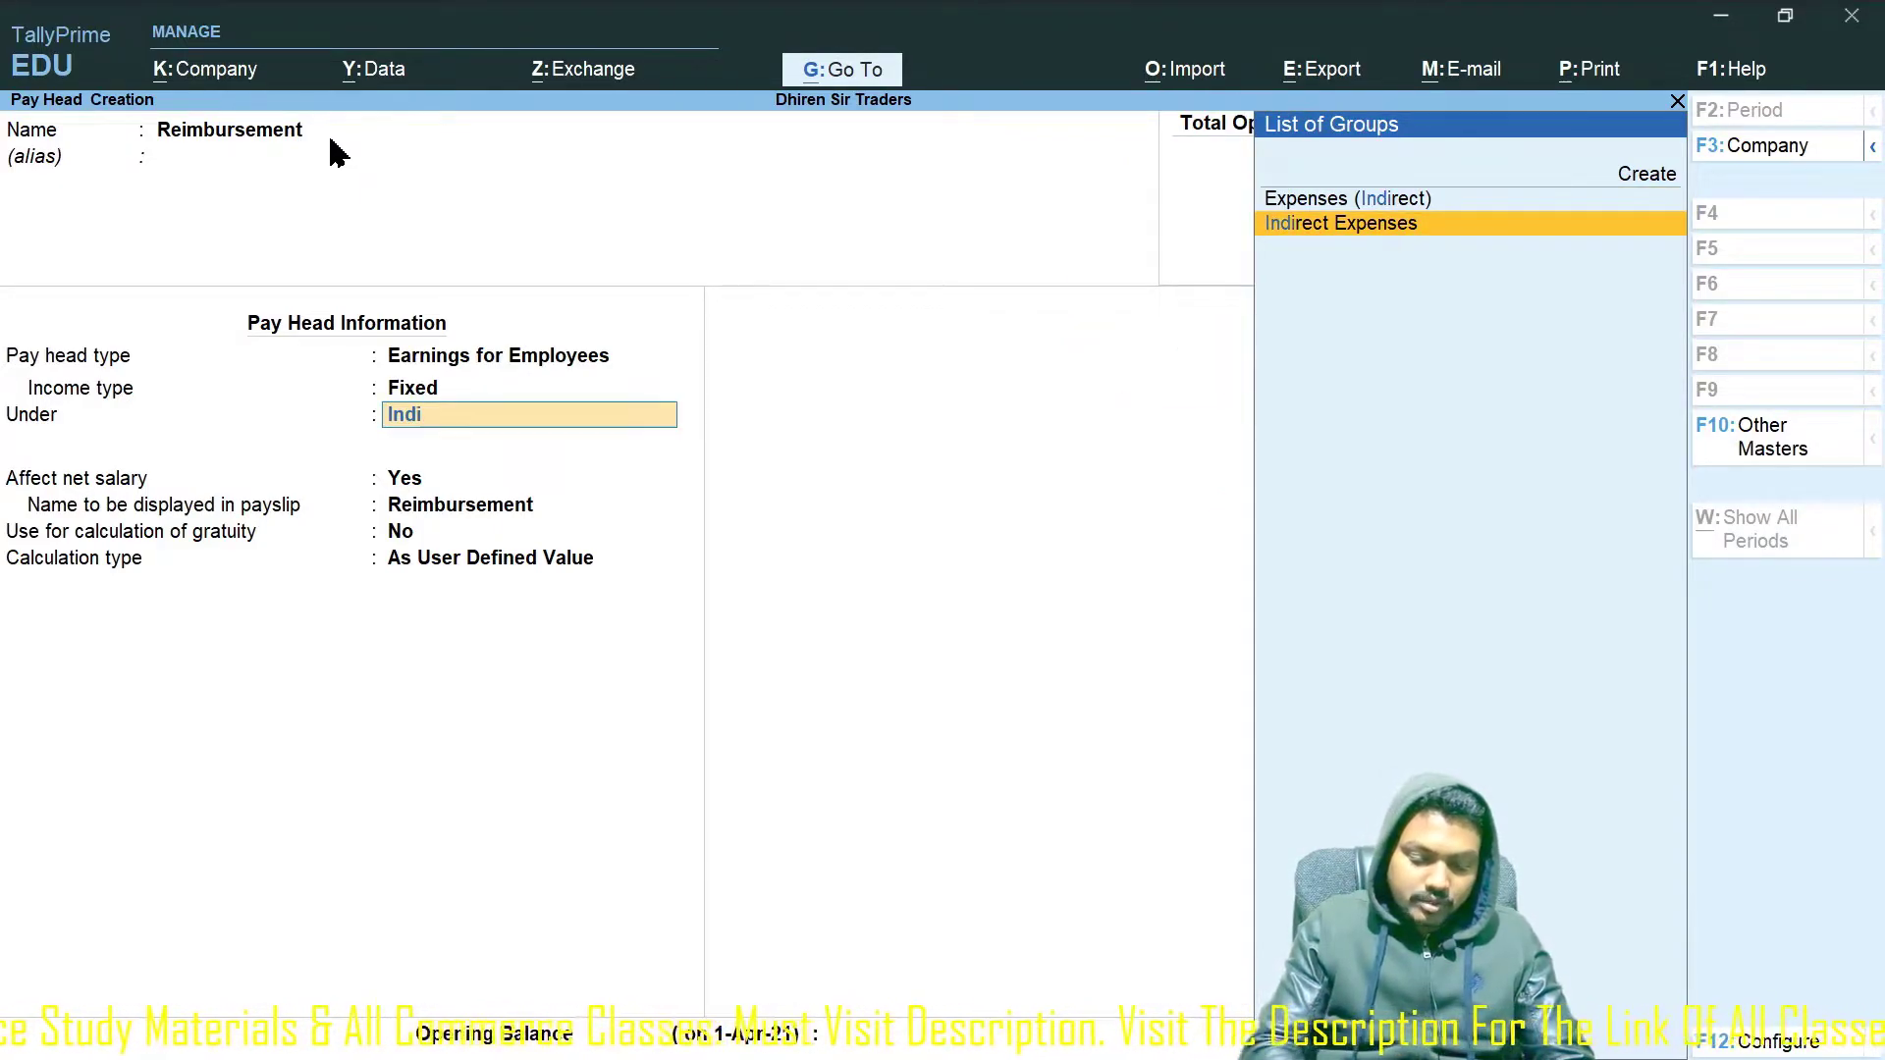
{"action": "type", "text": "rect Expenses"}
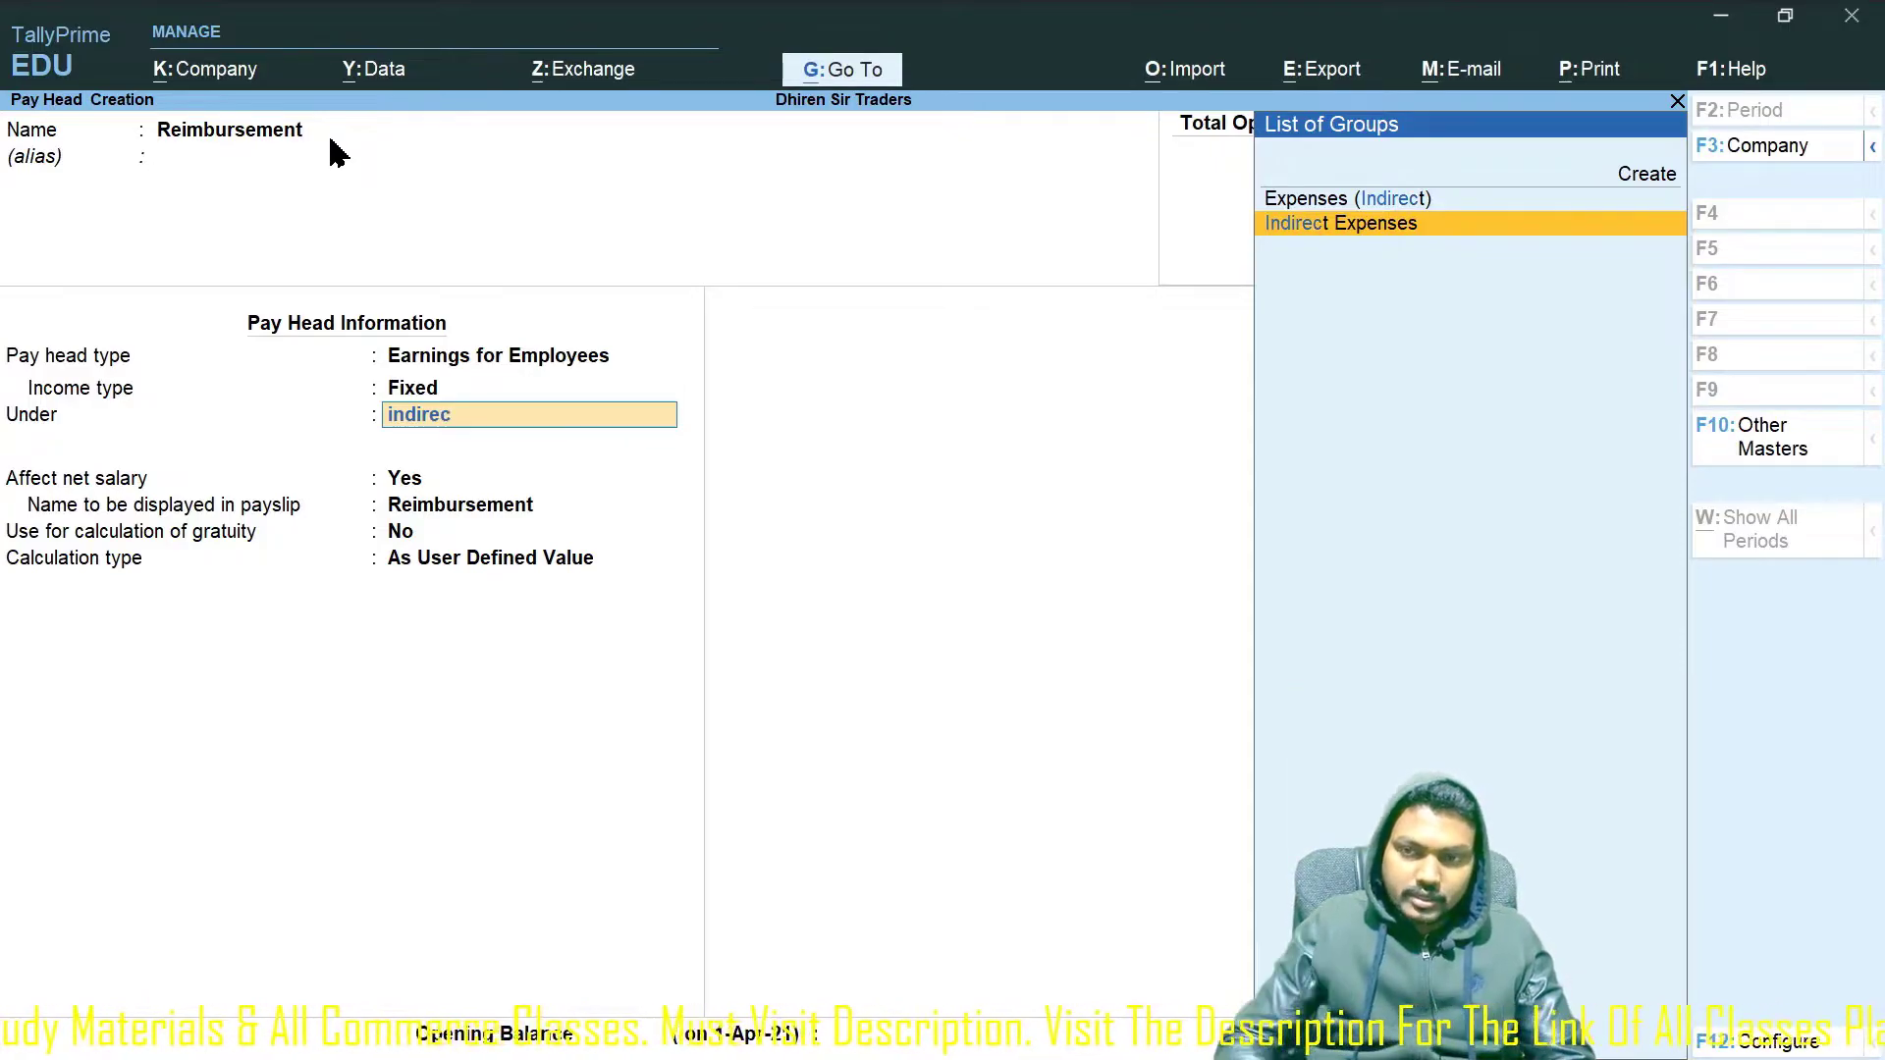
{"action": "key", "text": "Return"}
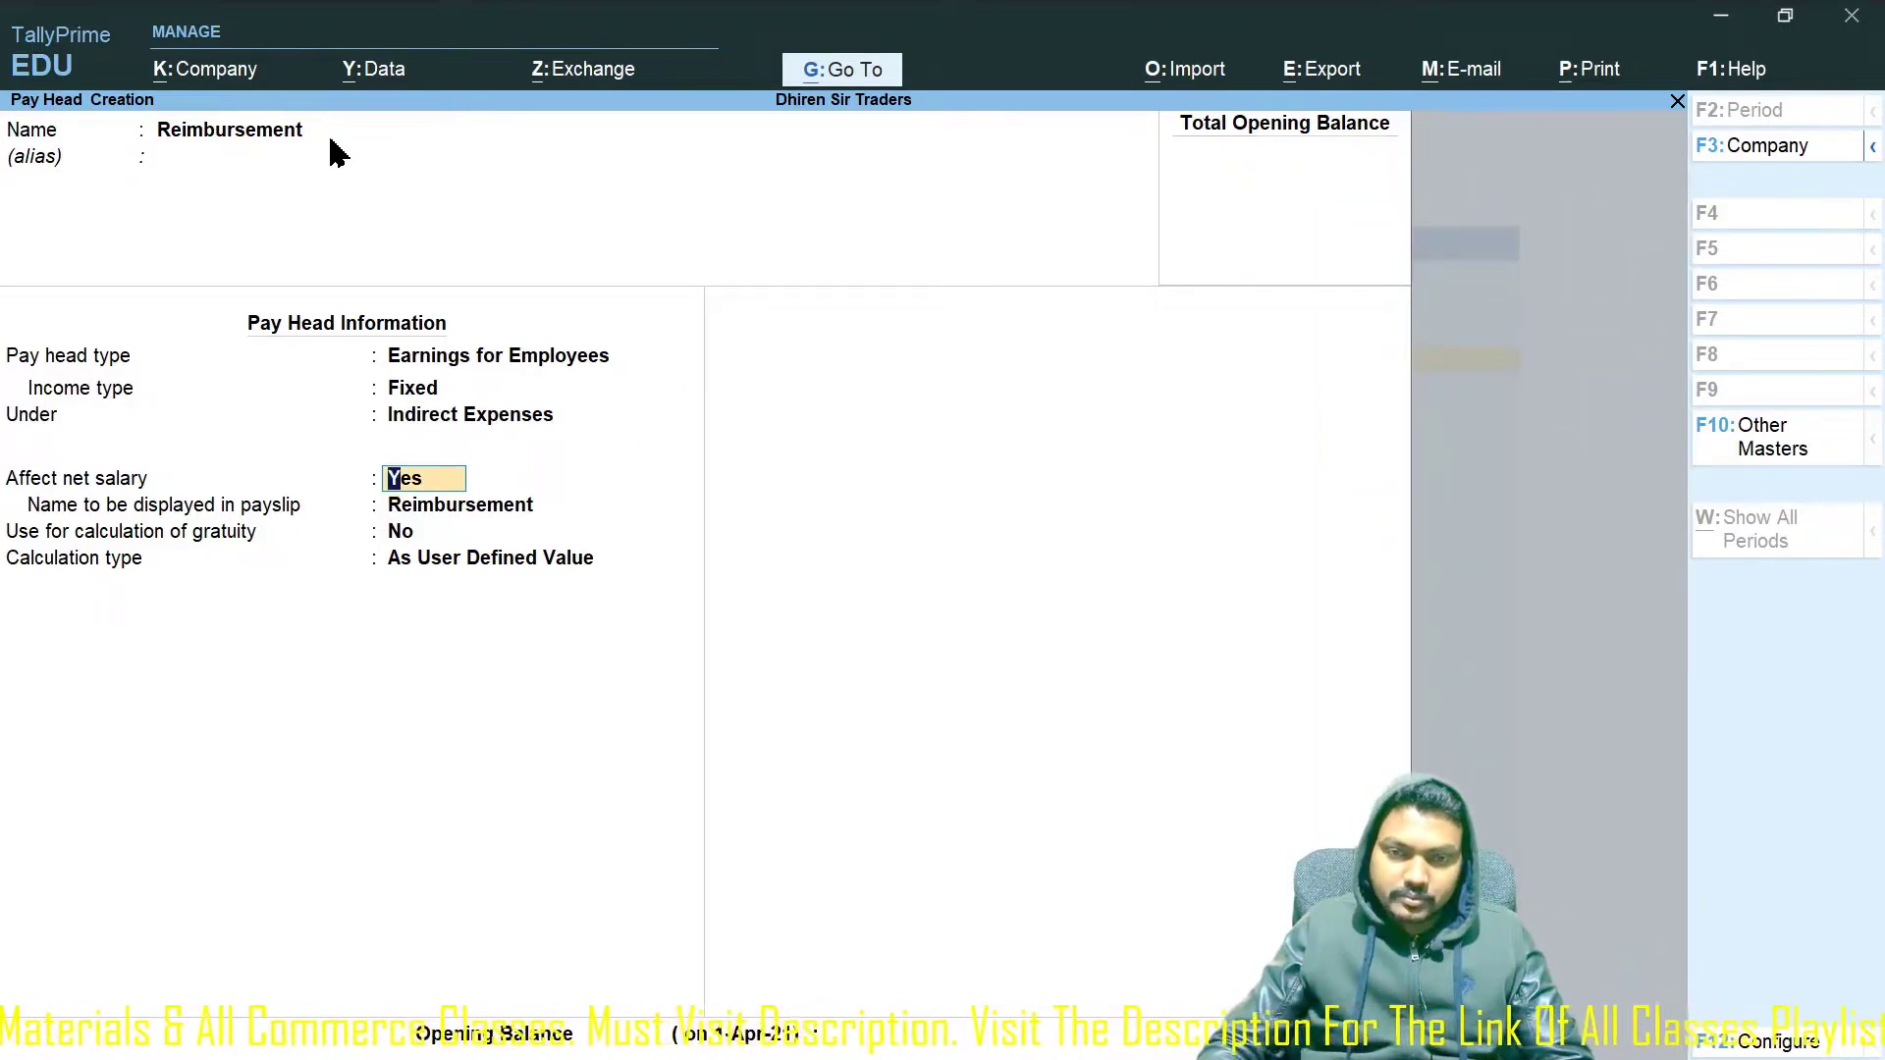
{"action": "key", "text": "Return"}
{"action": "key", "text": "Return"}
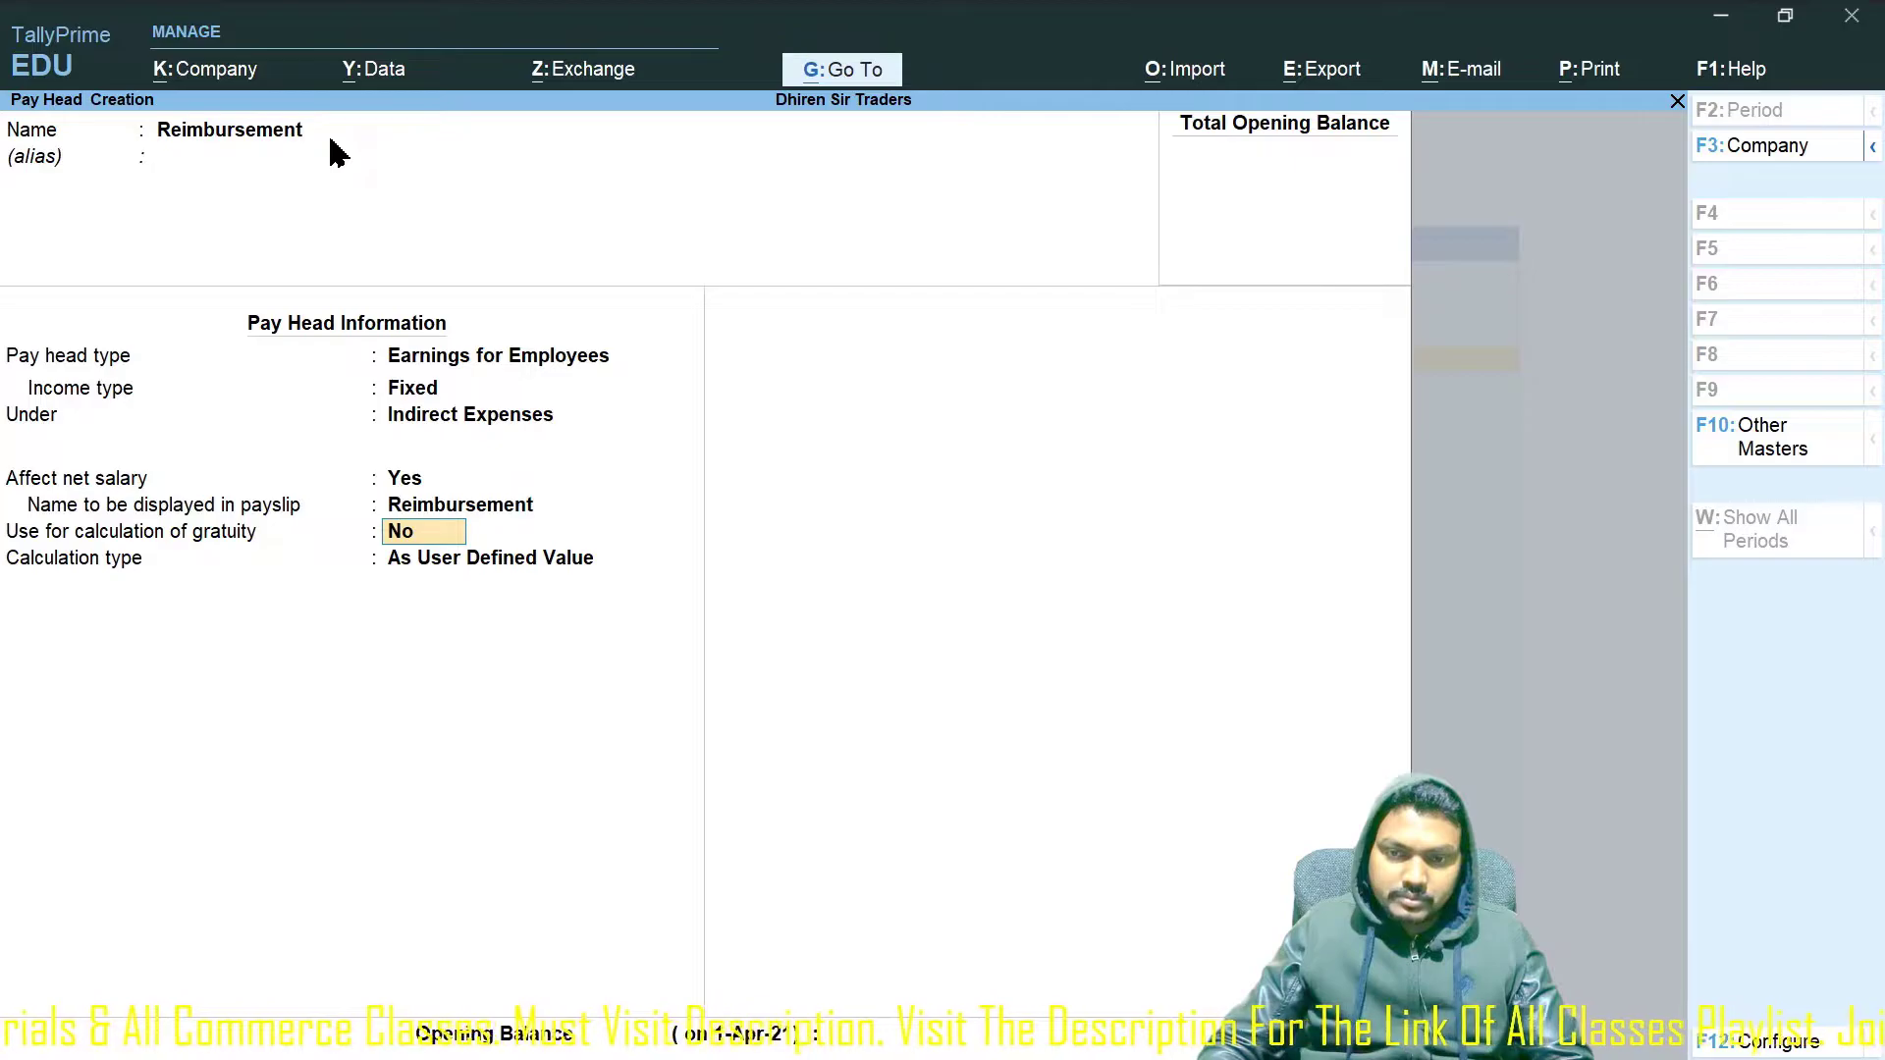
{"action": "key", "text": "Return"}
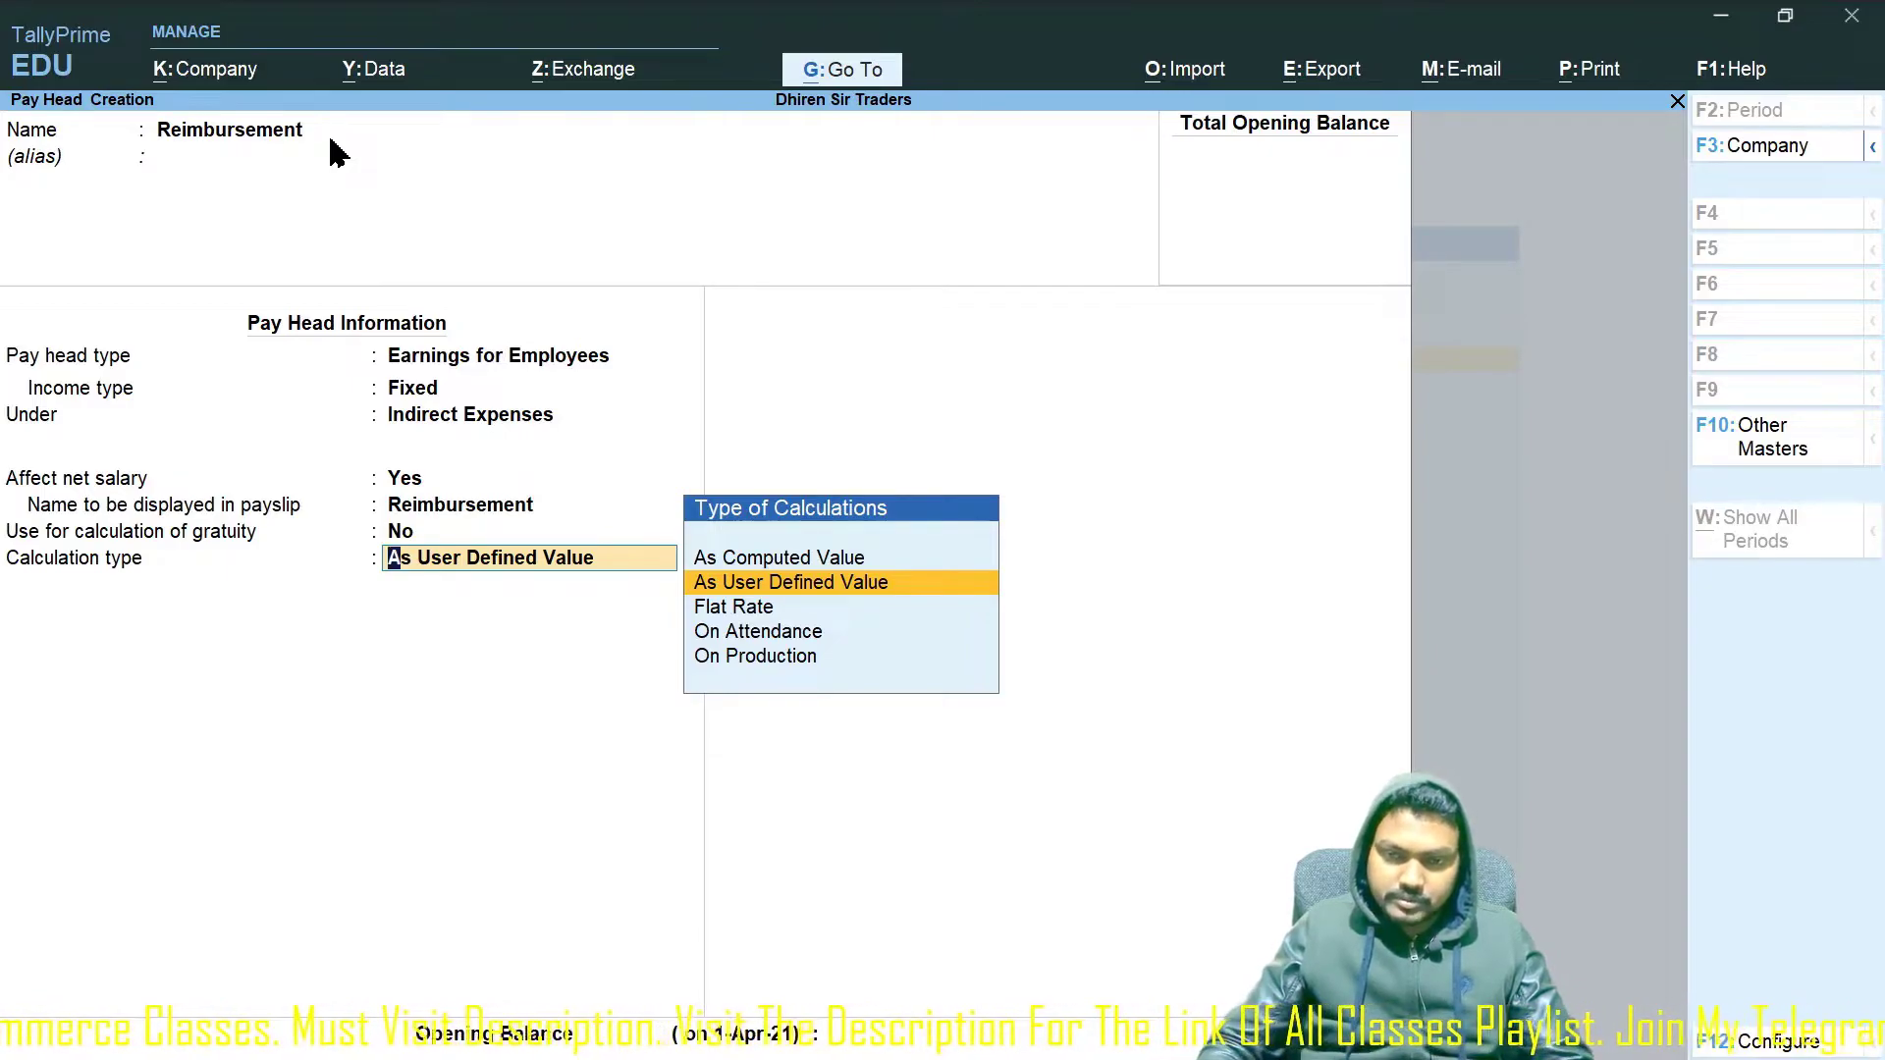
{"action": "key", "text": "Return"}
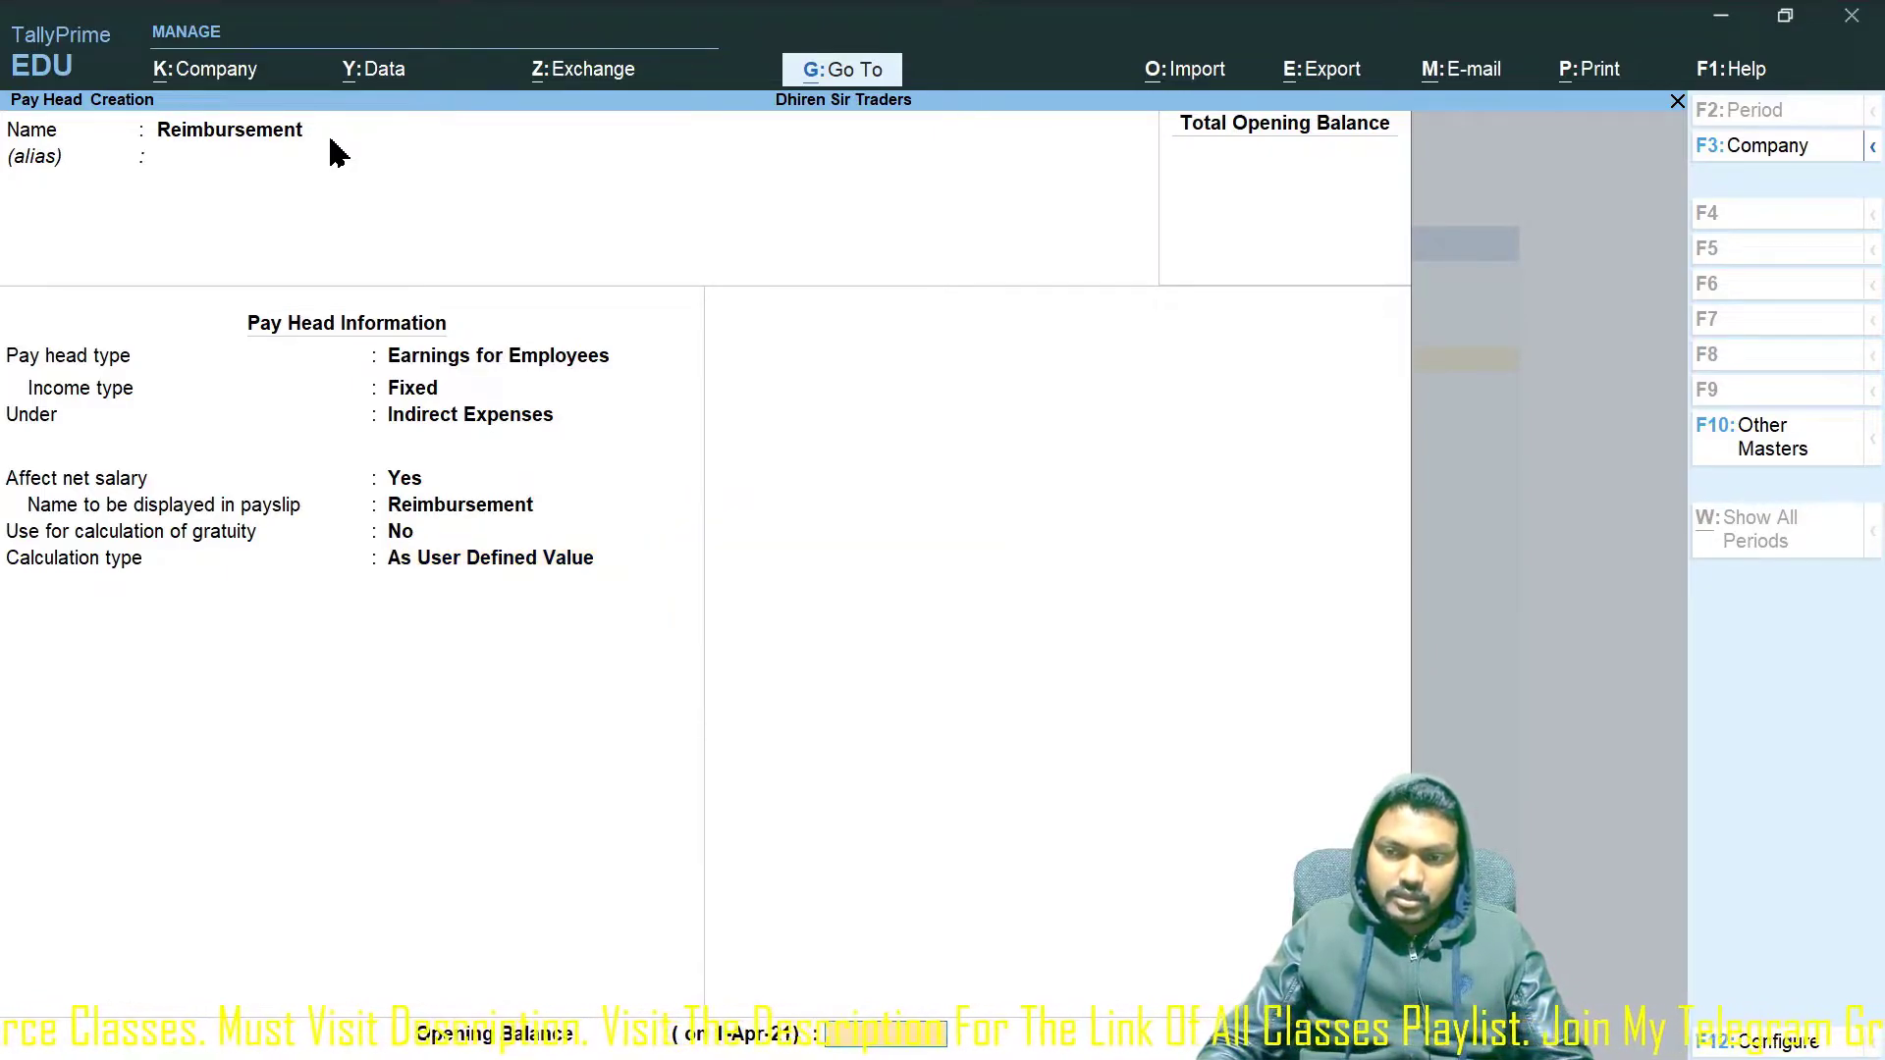
{"action": "key", "text": "Return"}
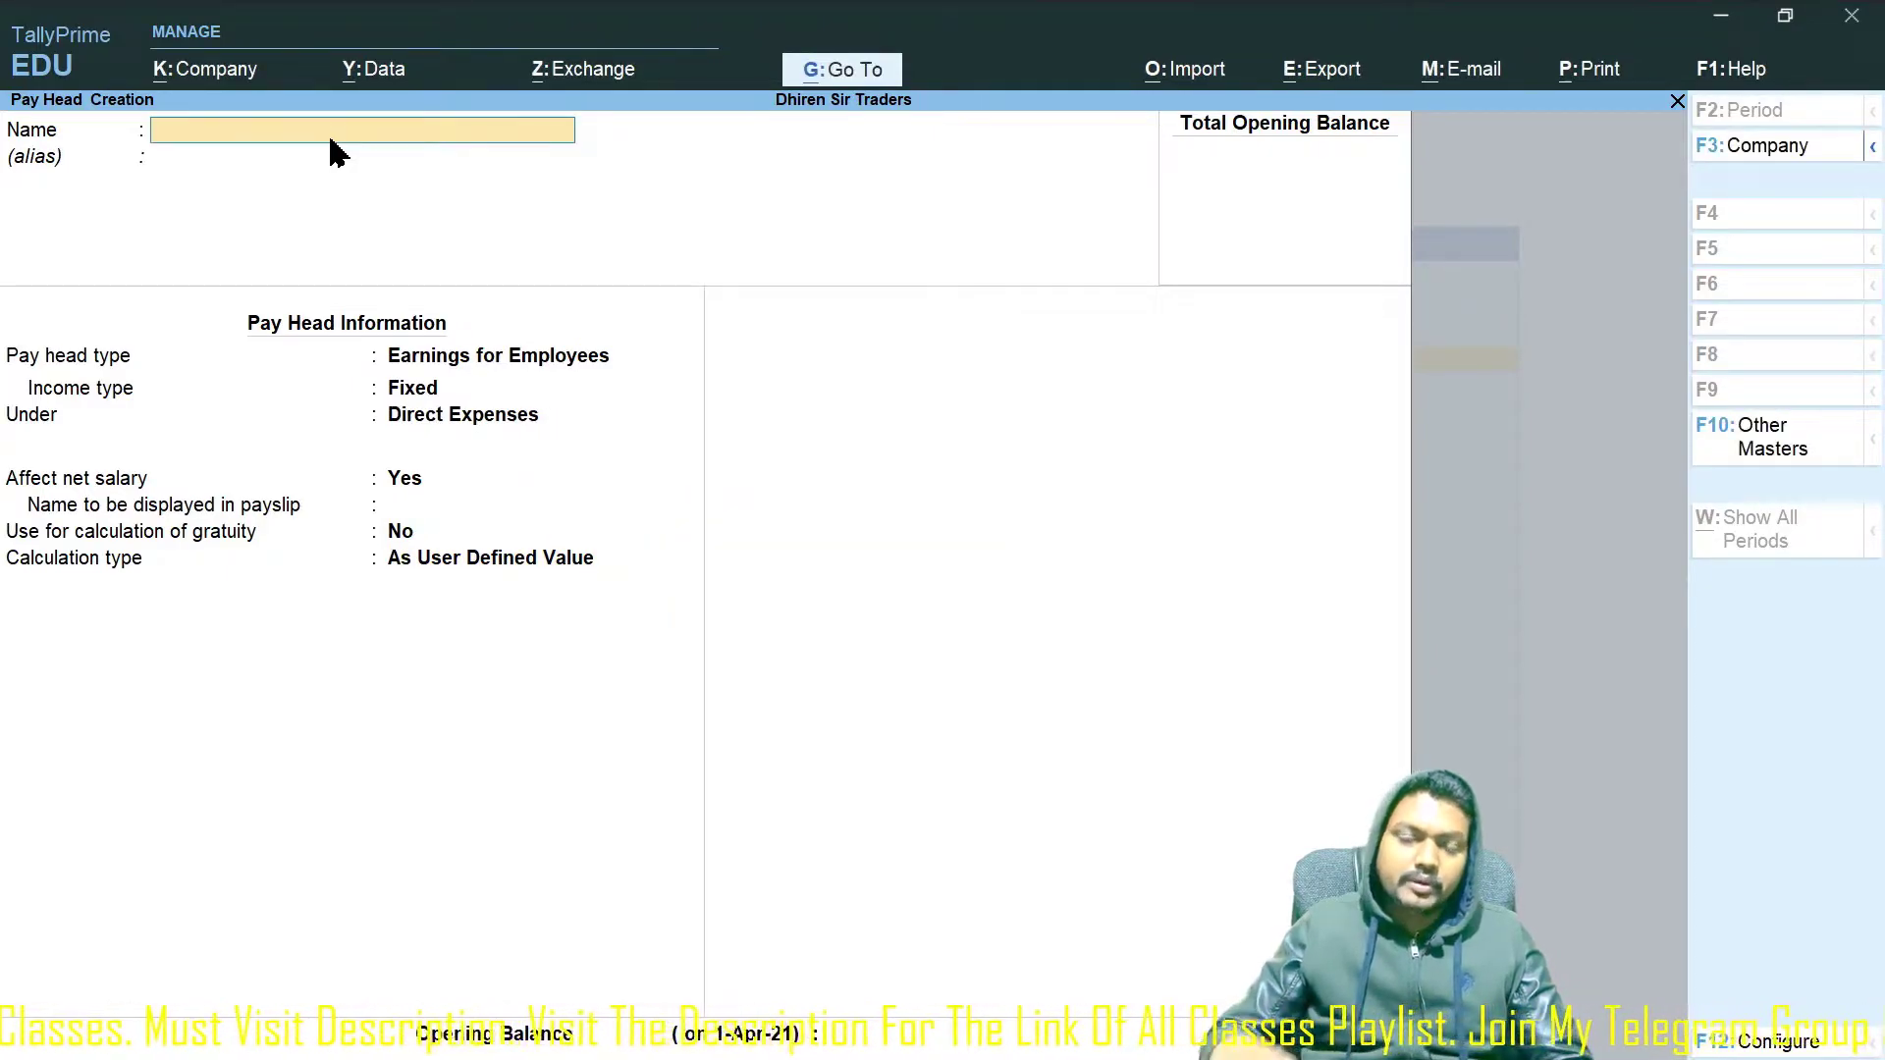
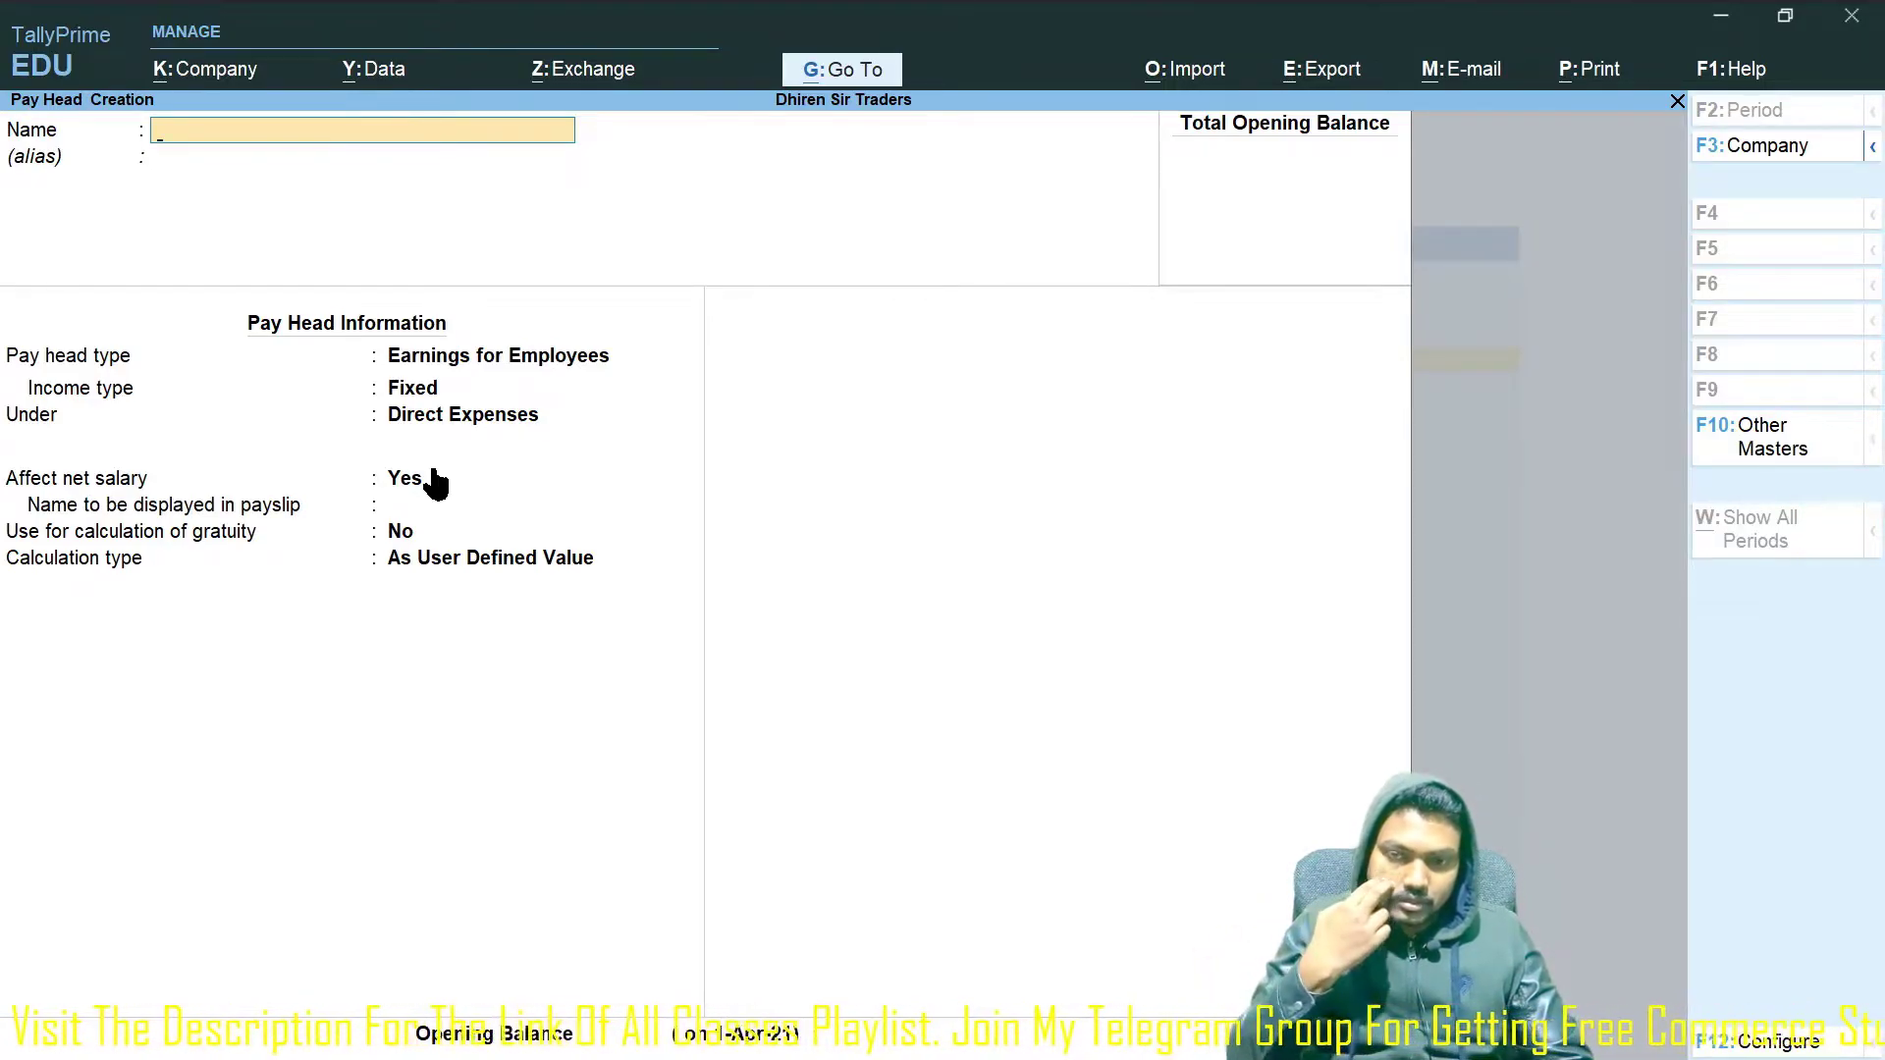
Name the pay head Leave, a Deduction From Employees under Indirect Expenses, affecting net salary.
{"action": "type", "text": "Leave"}
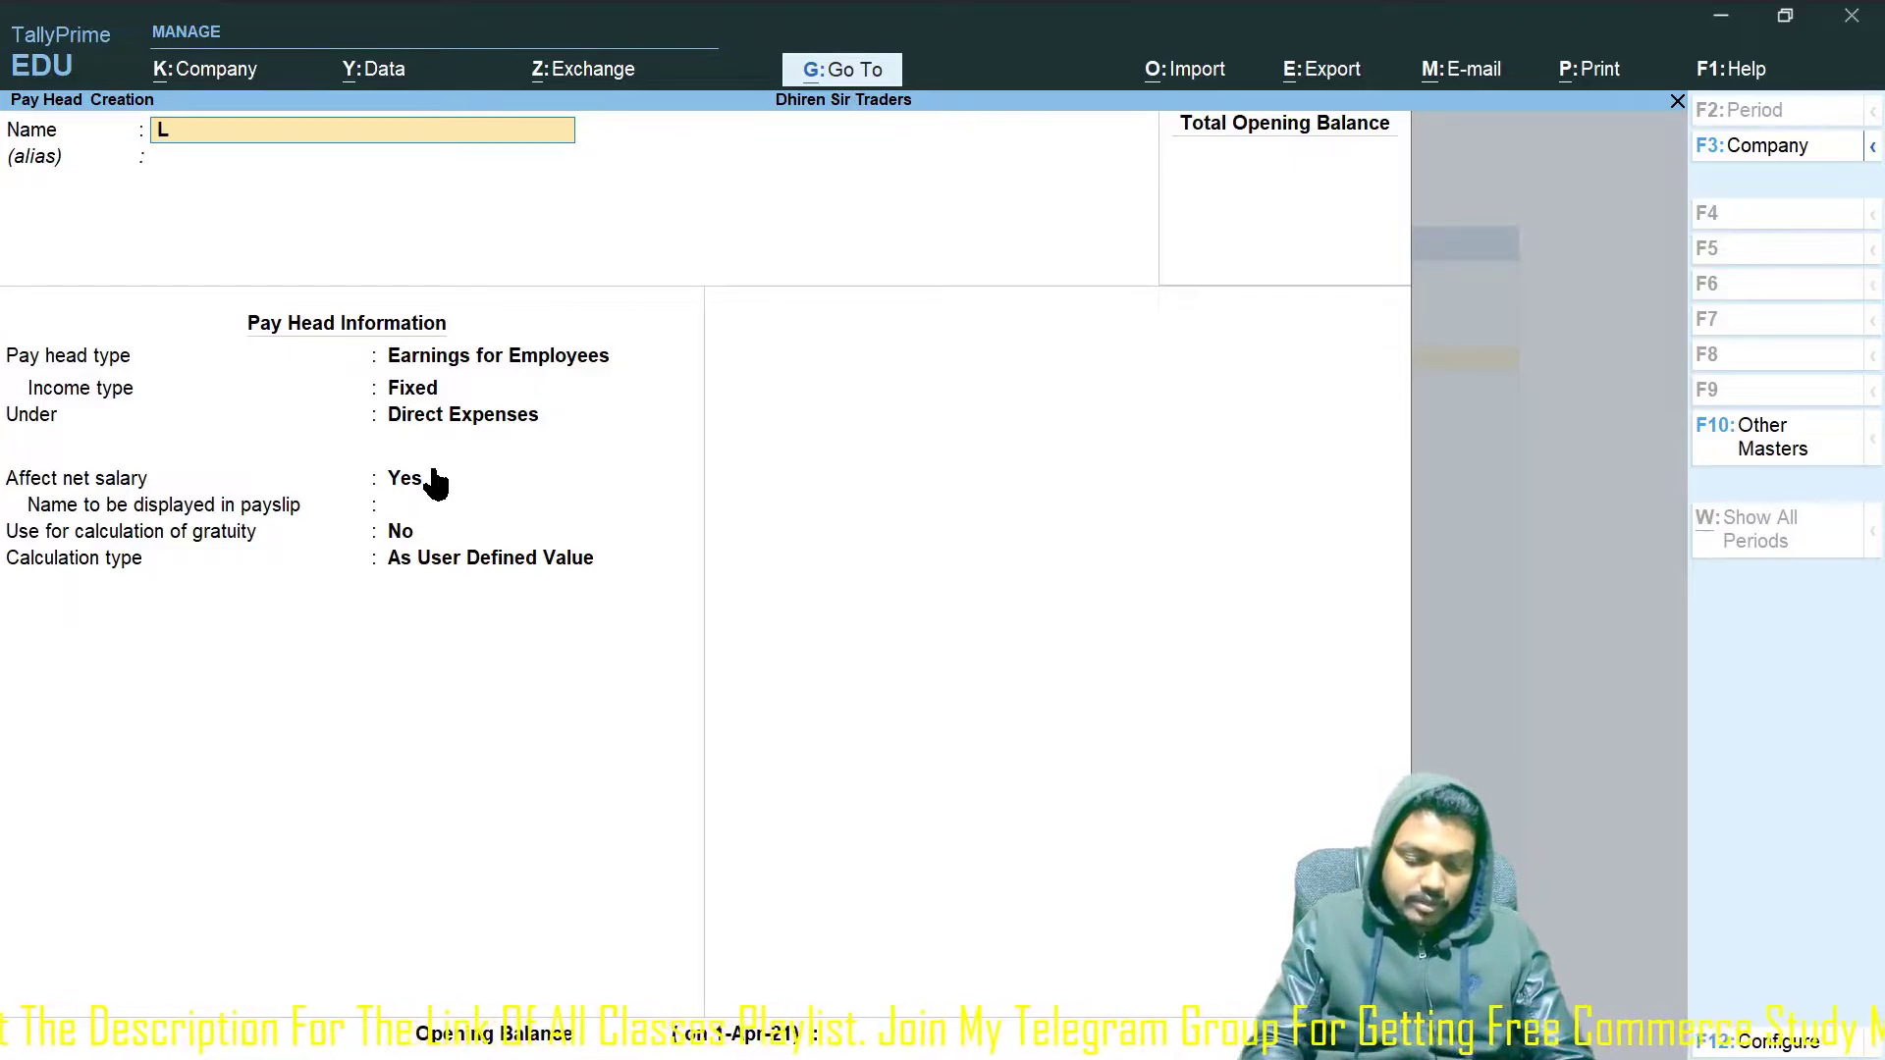
{"action": "key", "text": "BackSpace"}
{"action": "key", "text": "BackSpace"}
{"action": "key", "text": "BackSpace"}
{"action": "key", "text": "BackSpace"}
{"action": "key", "text": "BackSpace"}
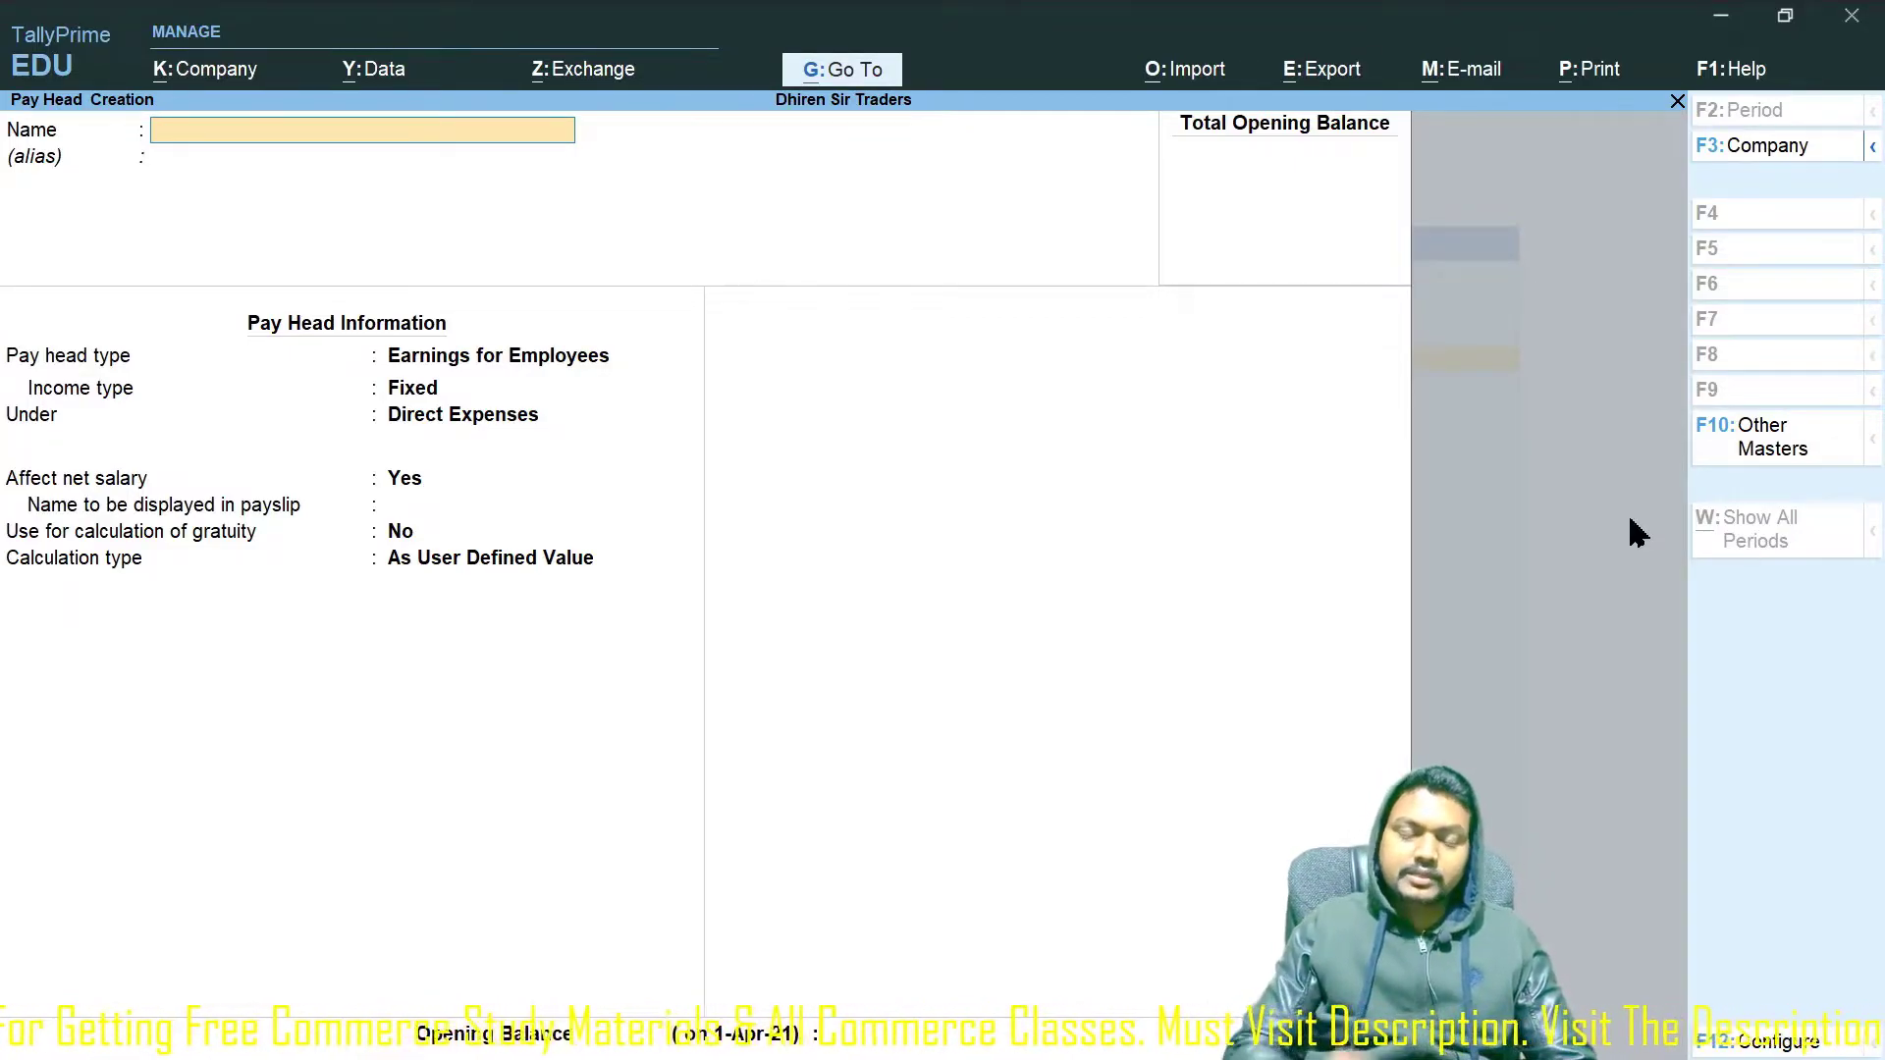
{"action": "type", "text": "Leave"}
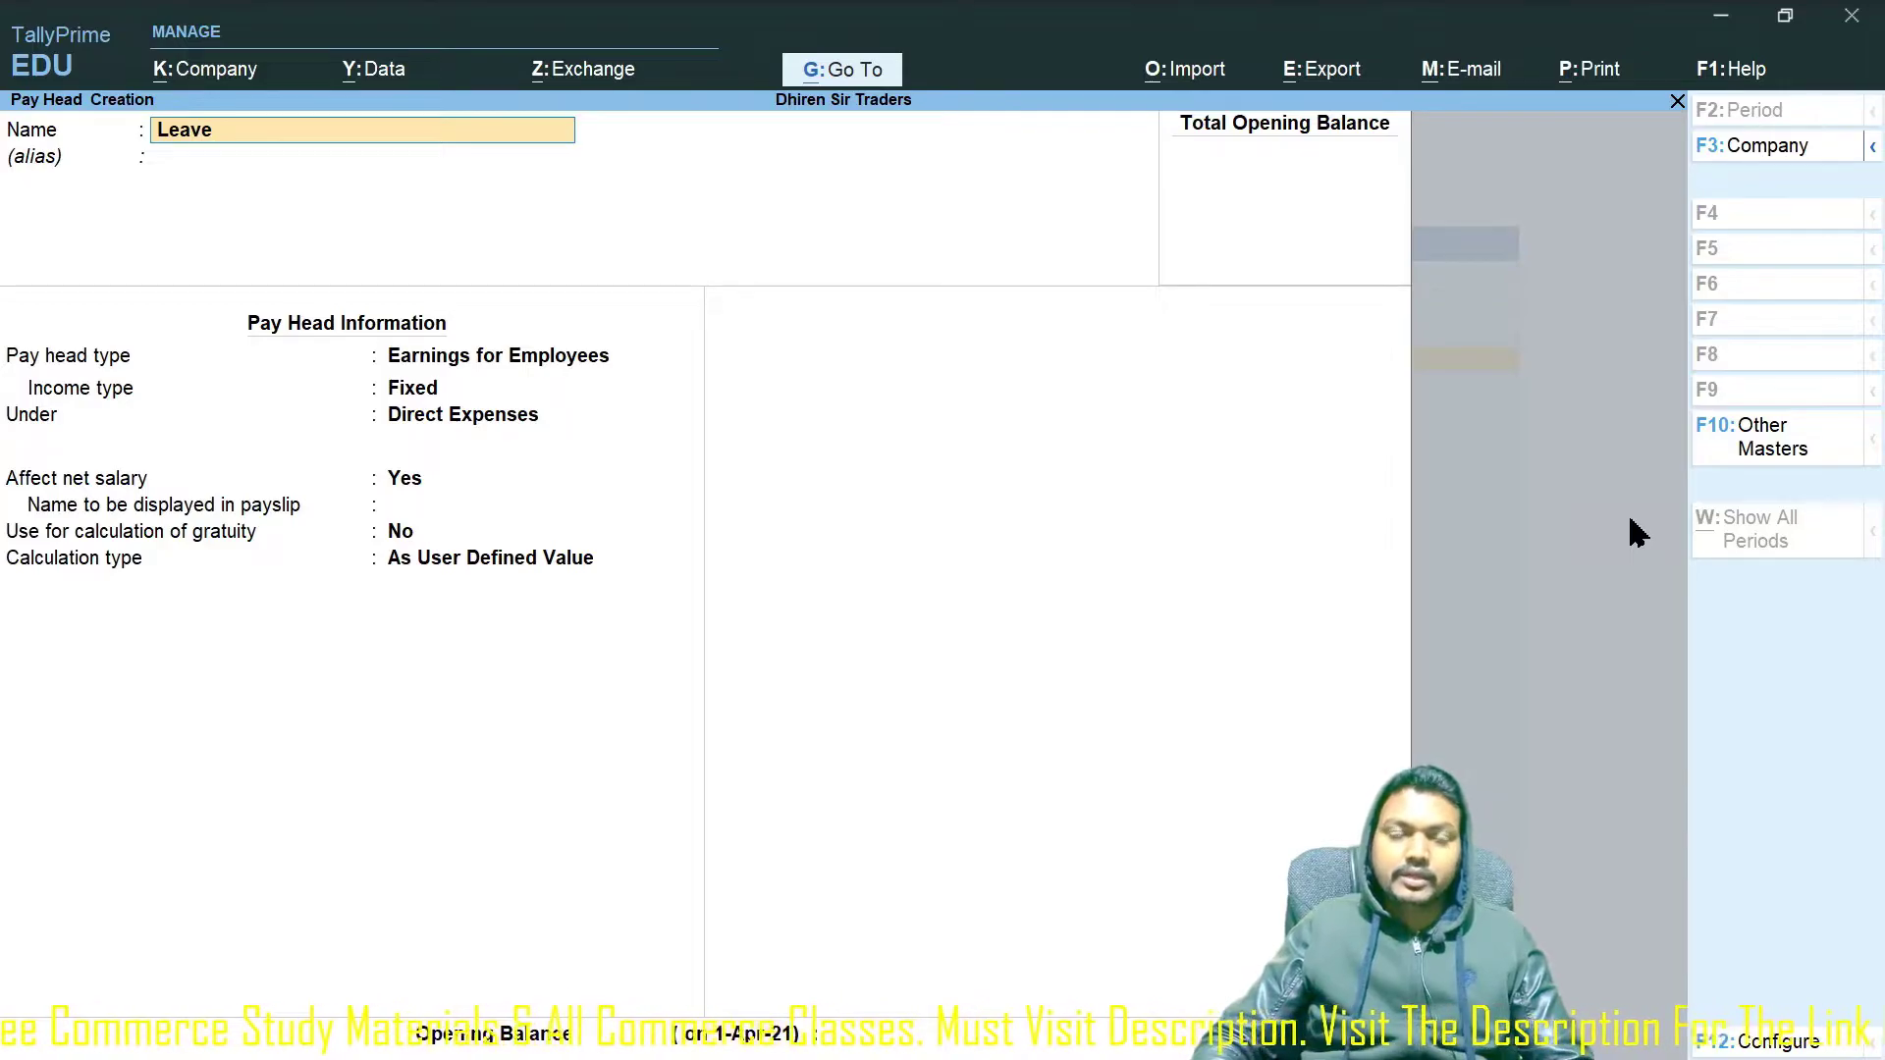
{"action": "key", "text": "Return"}
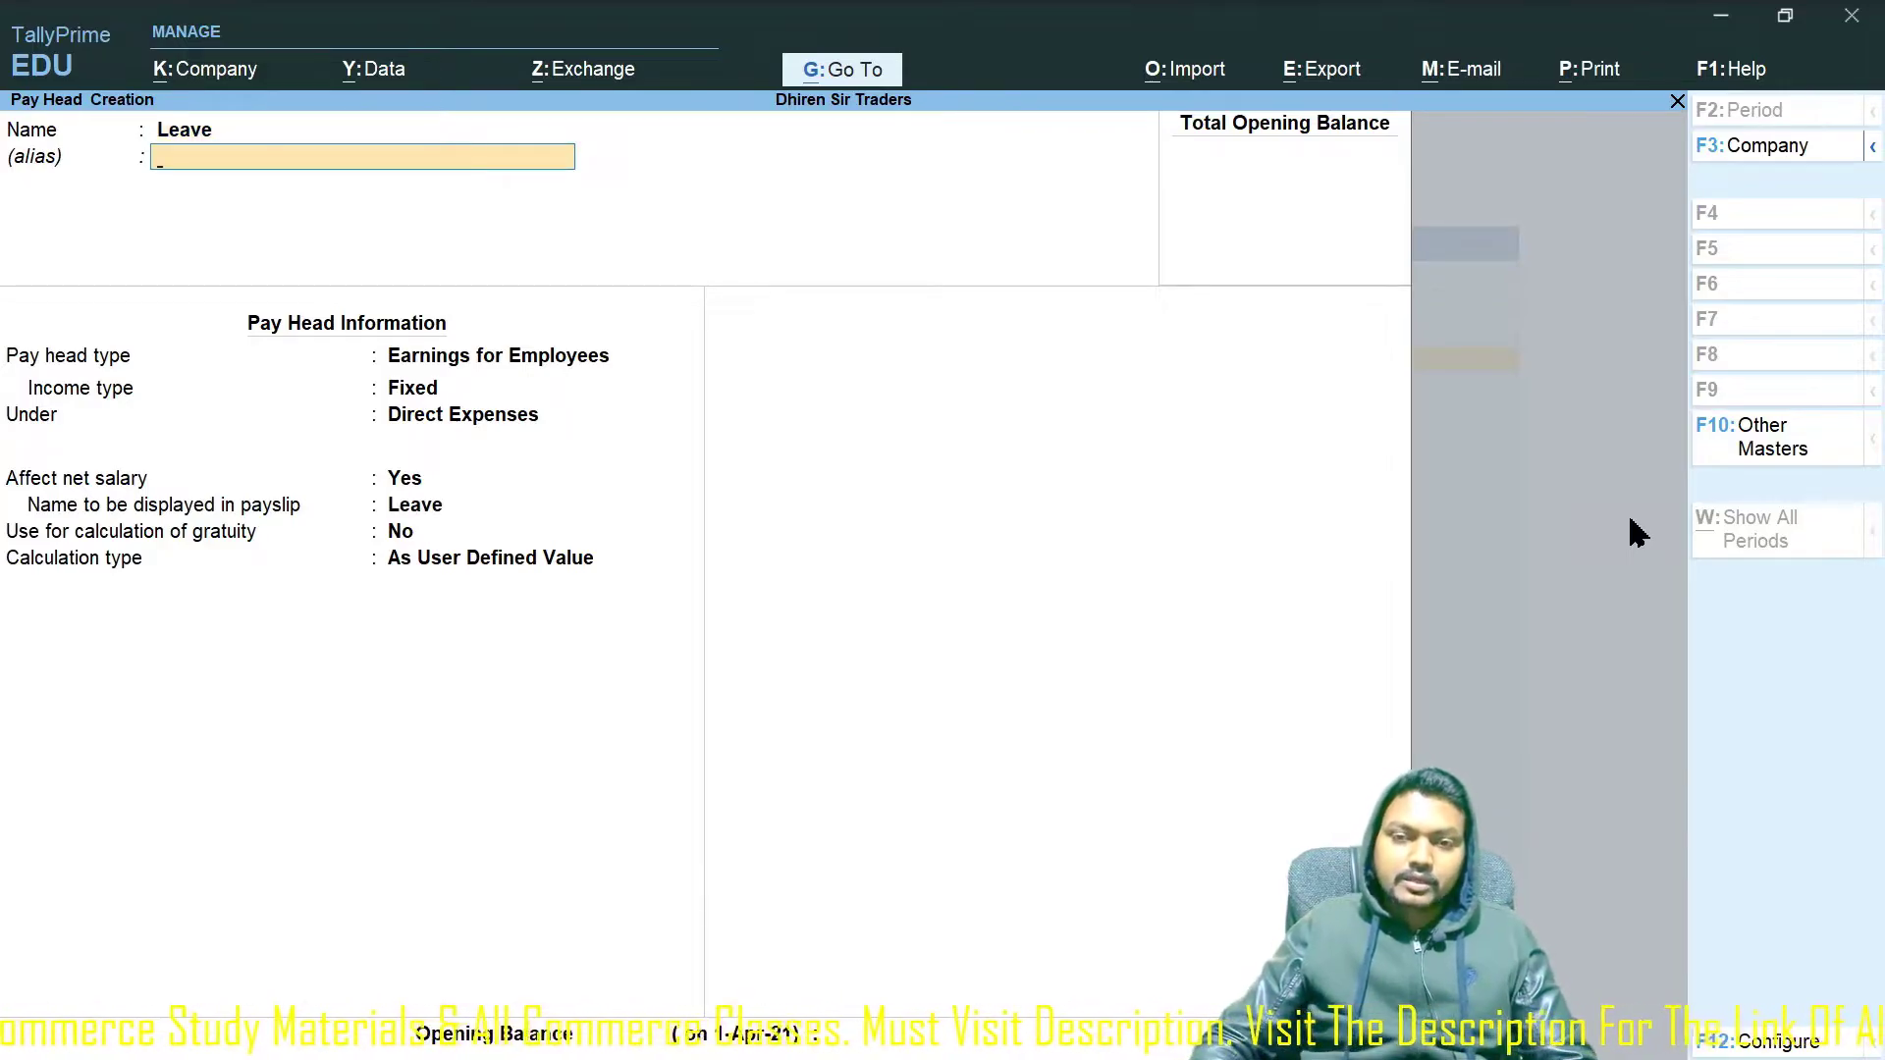
{"action": "key", "text": "Return"}
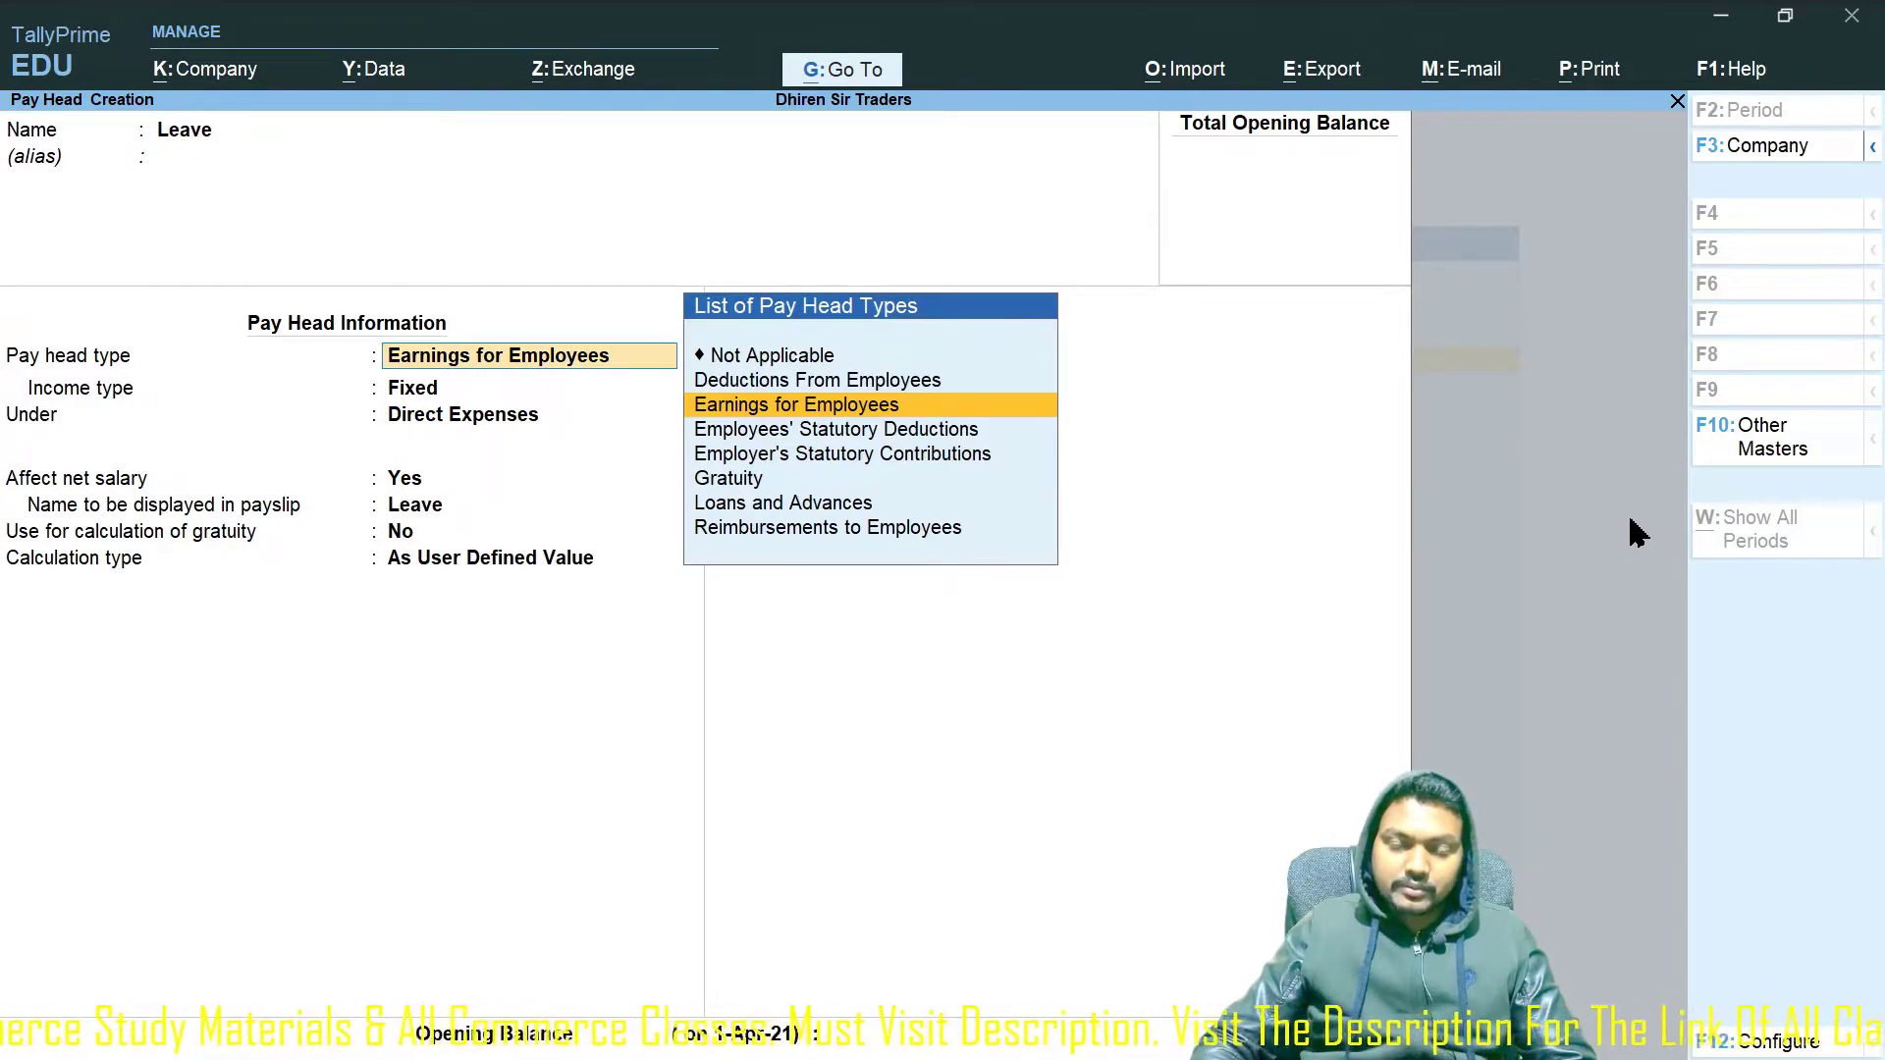
{"action": "key", "text": "Up"}
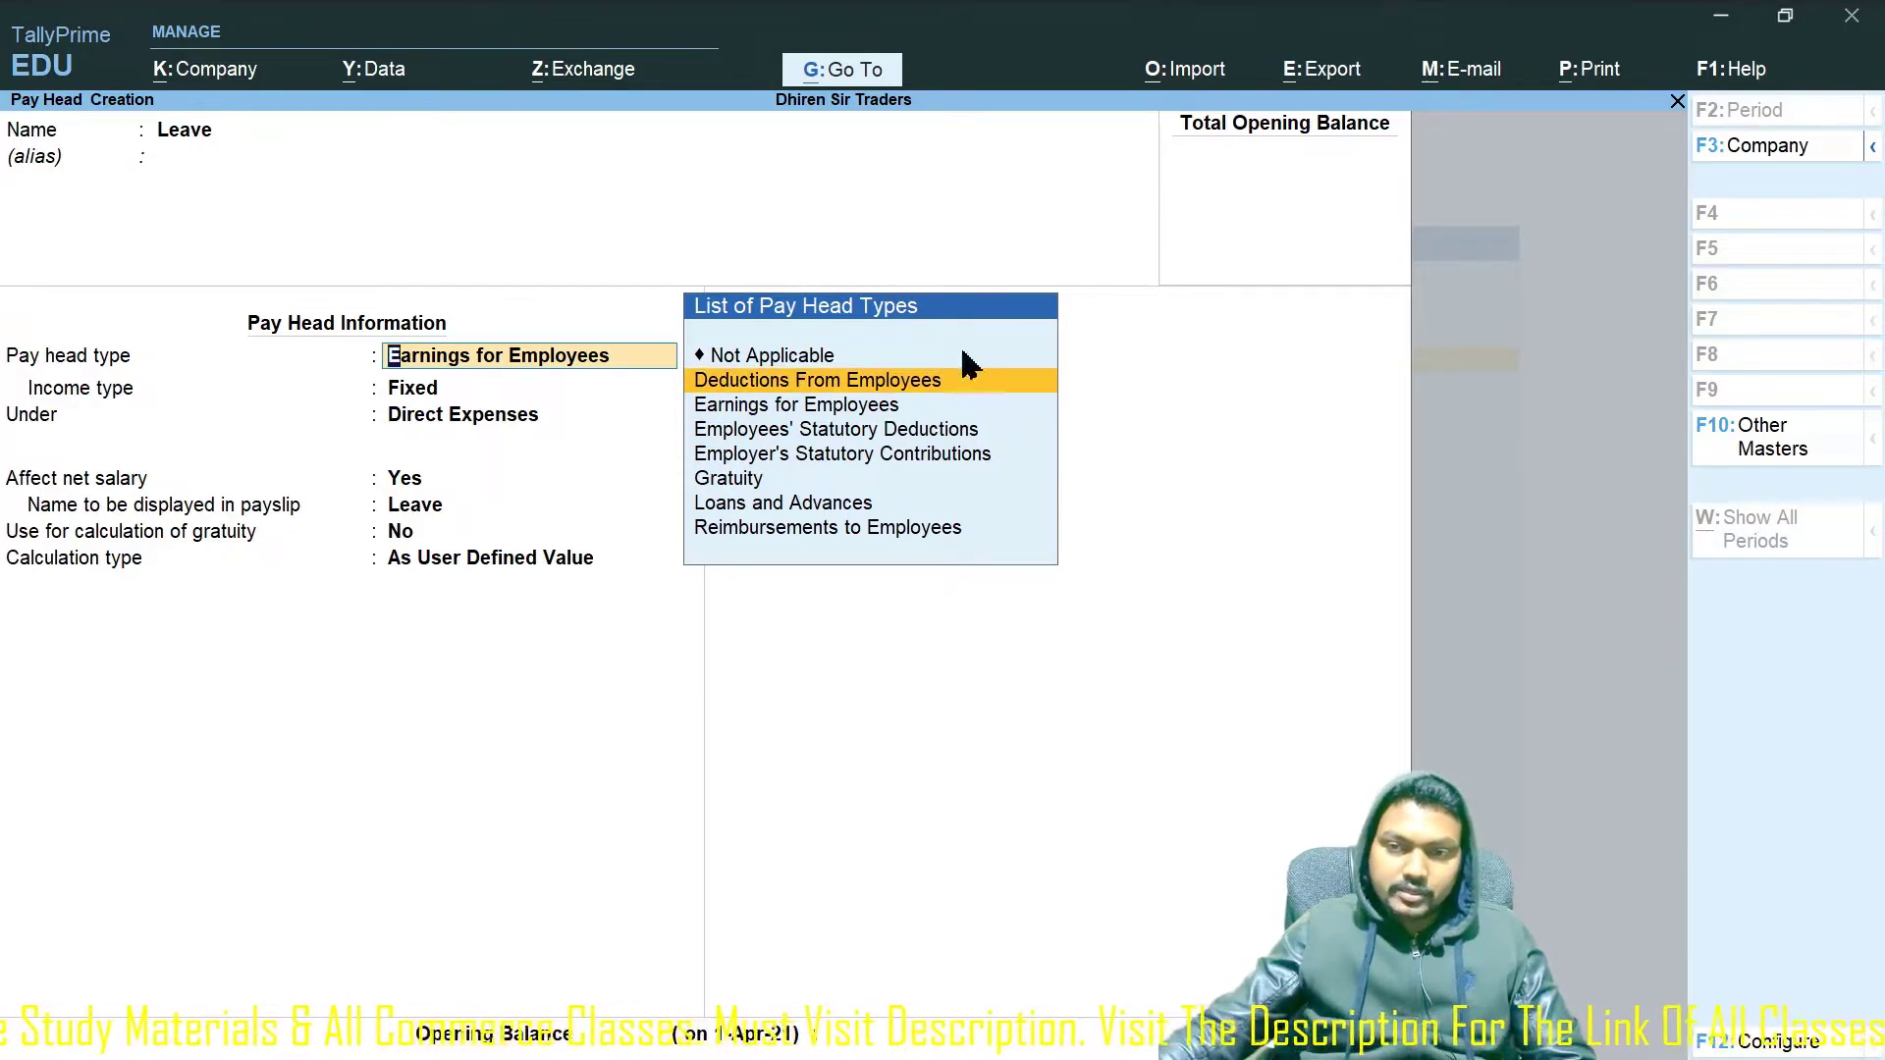
{"action": "left_click", "coordinate": [888, 383]}
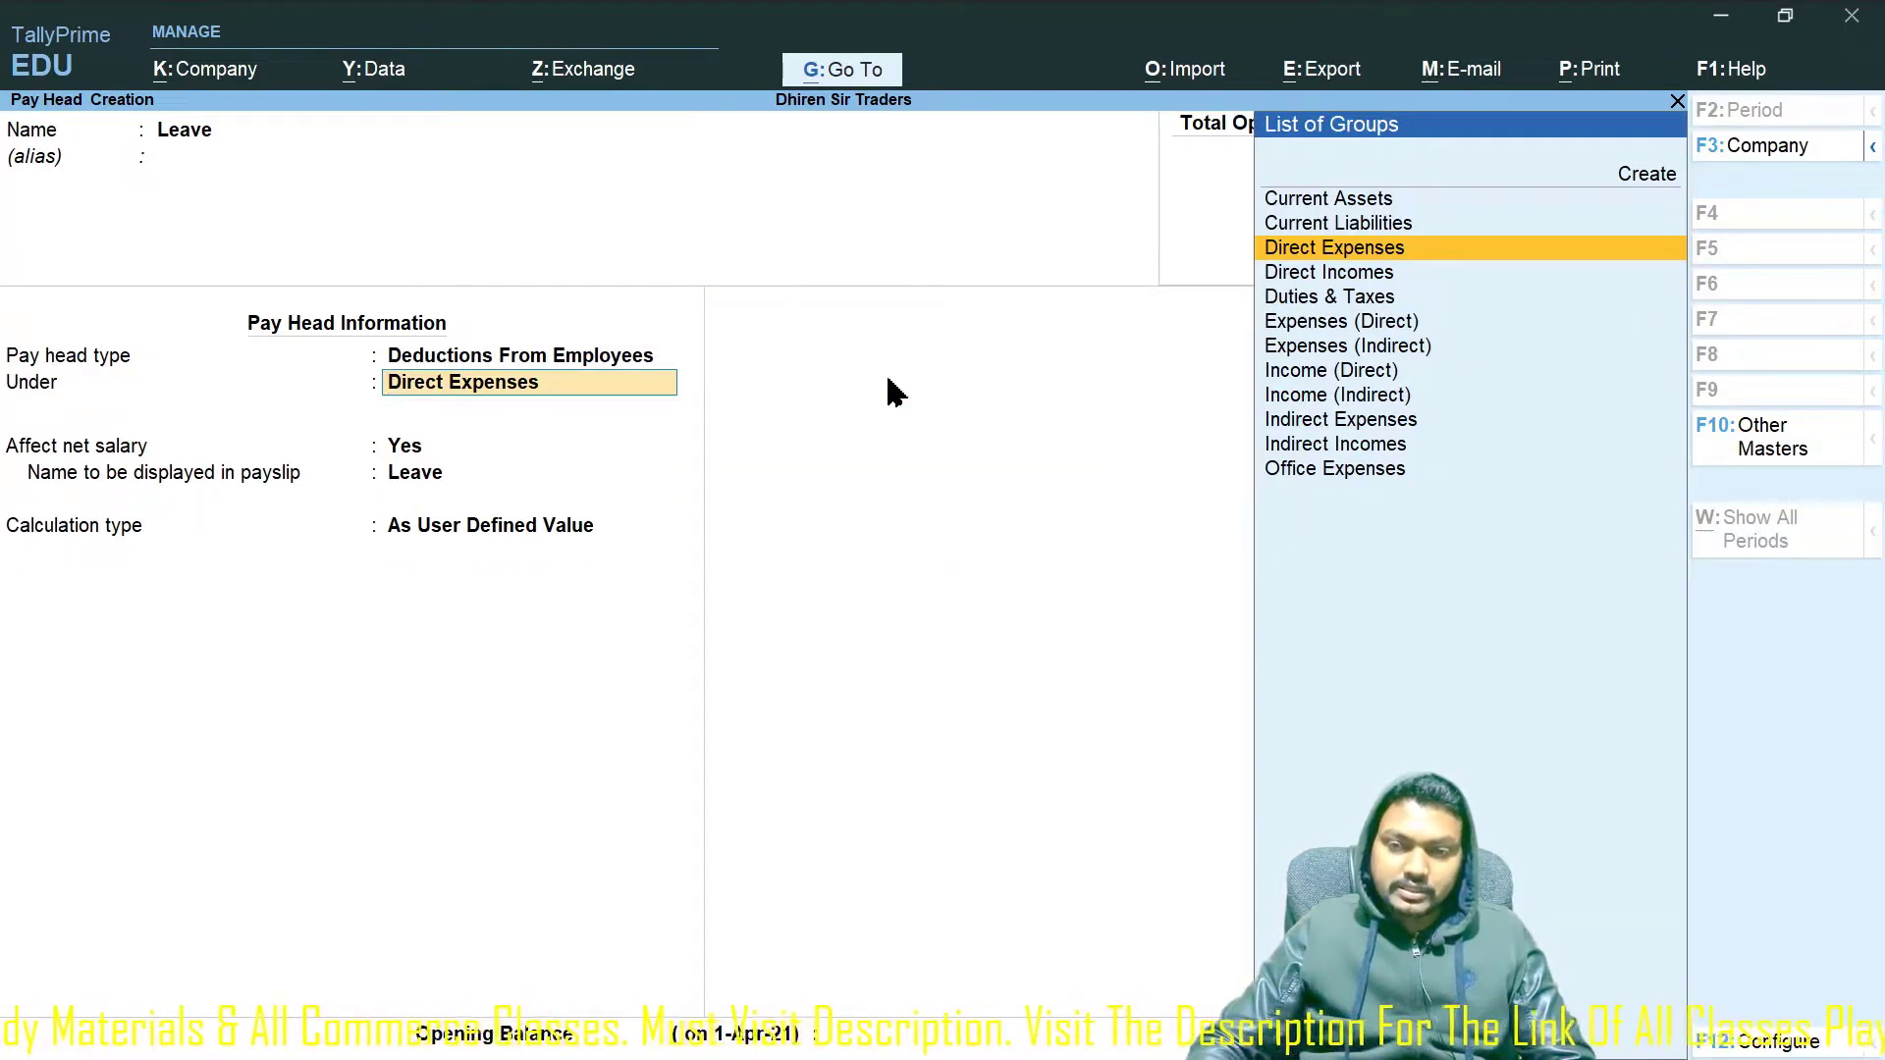
{"action": "type", "text": "In"}
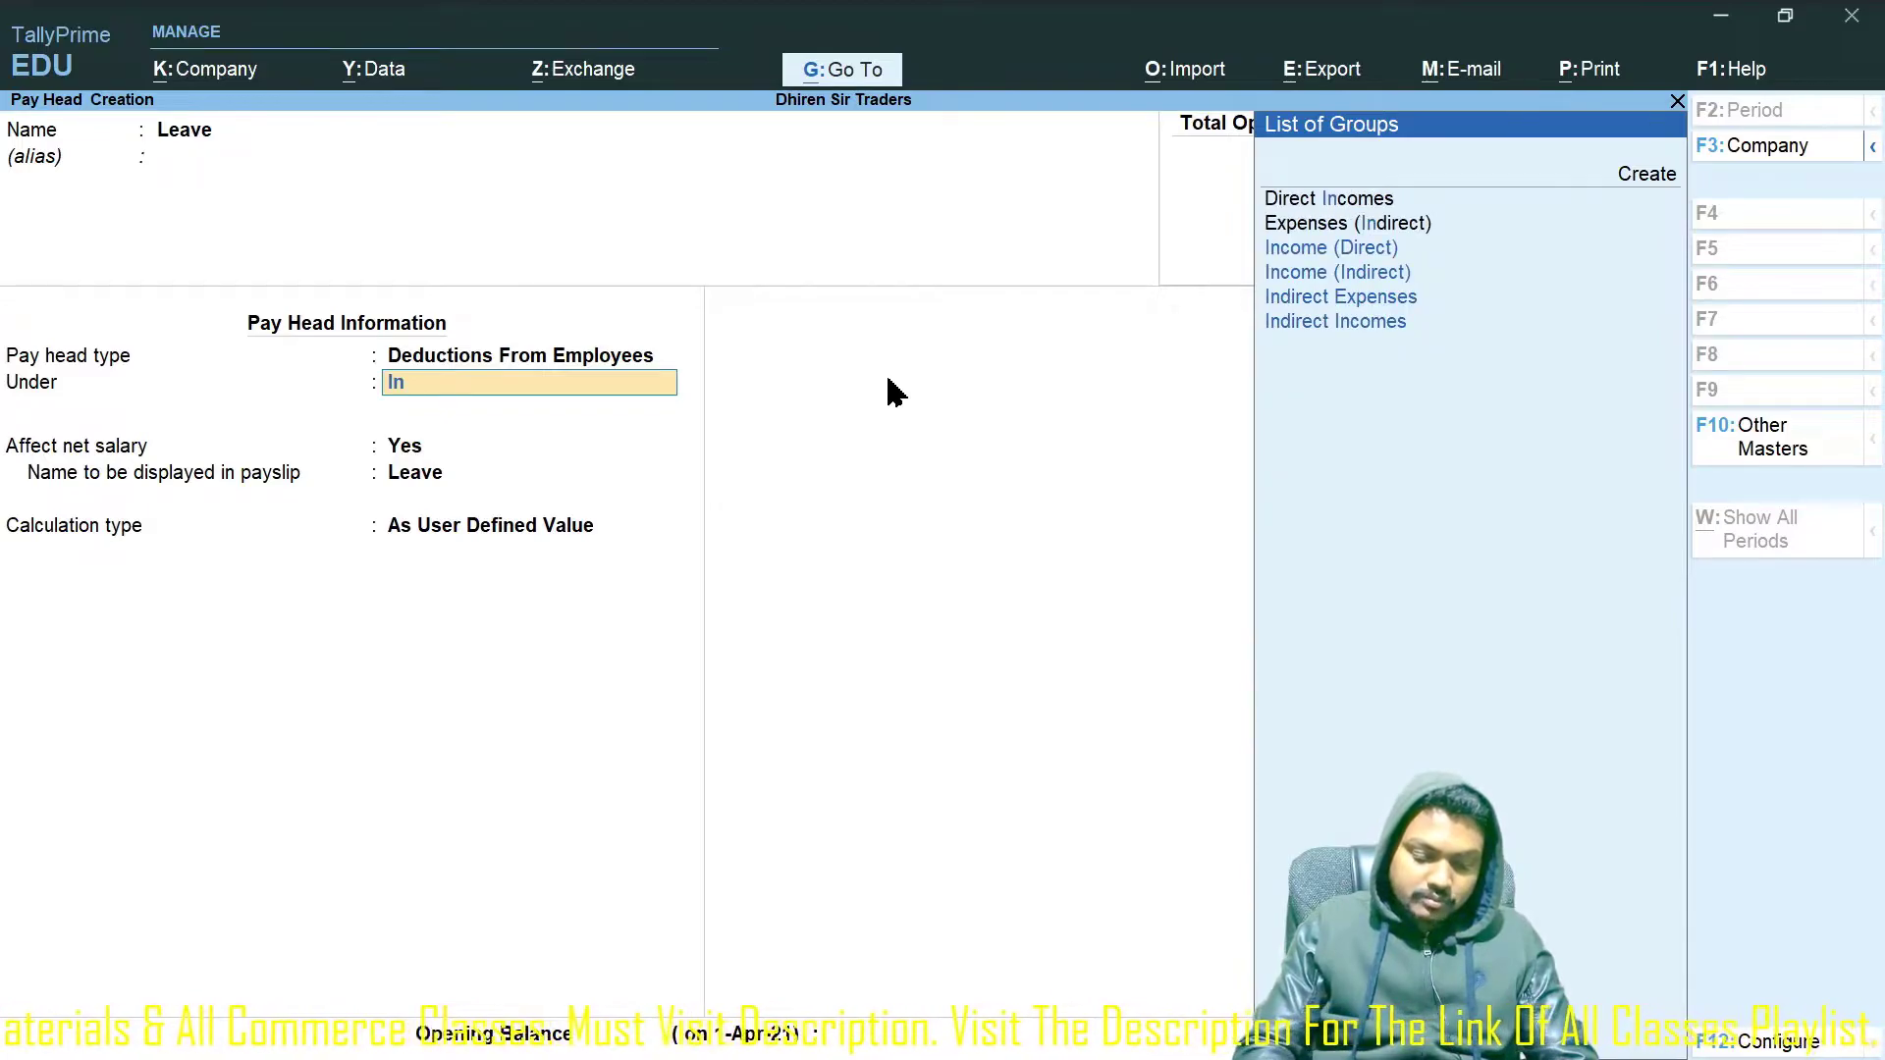
{"action": "type", "text": "dire"}
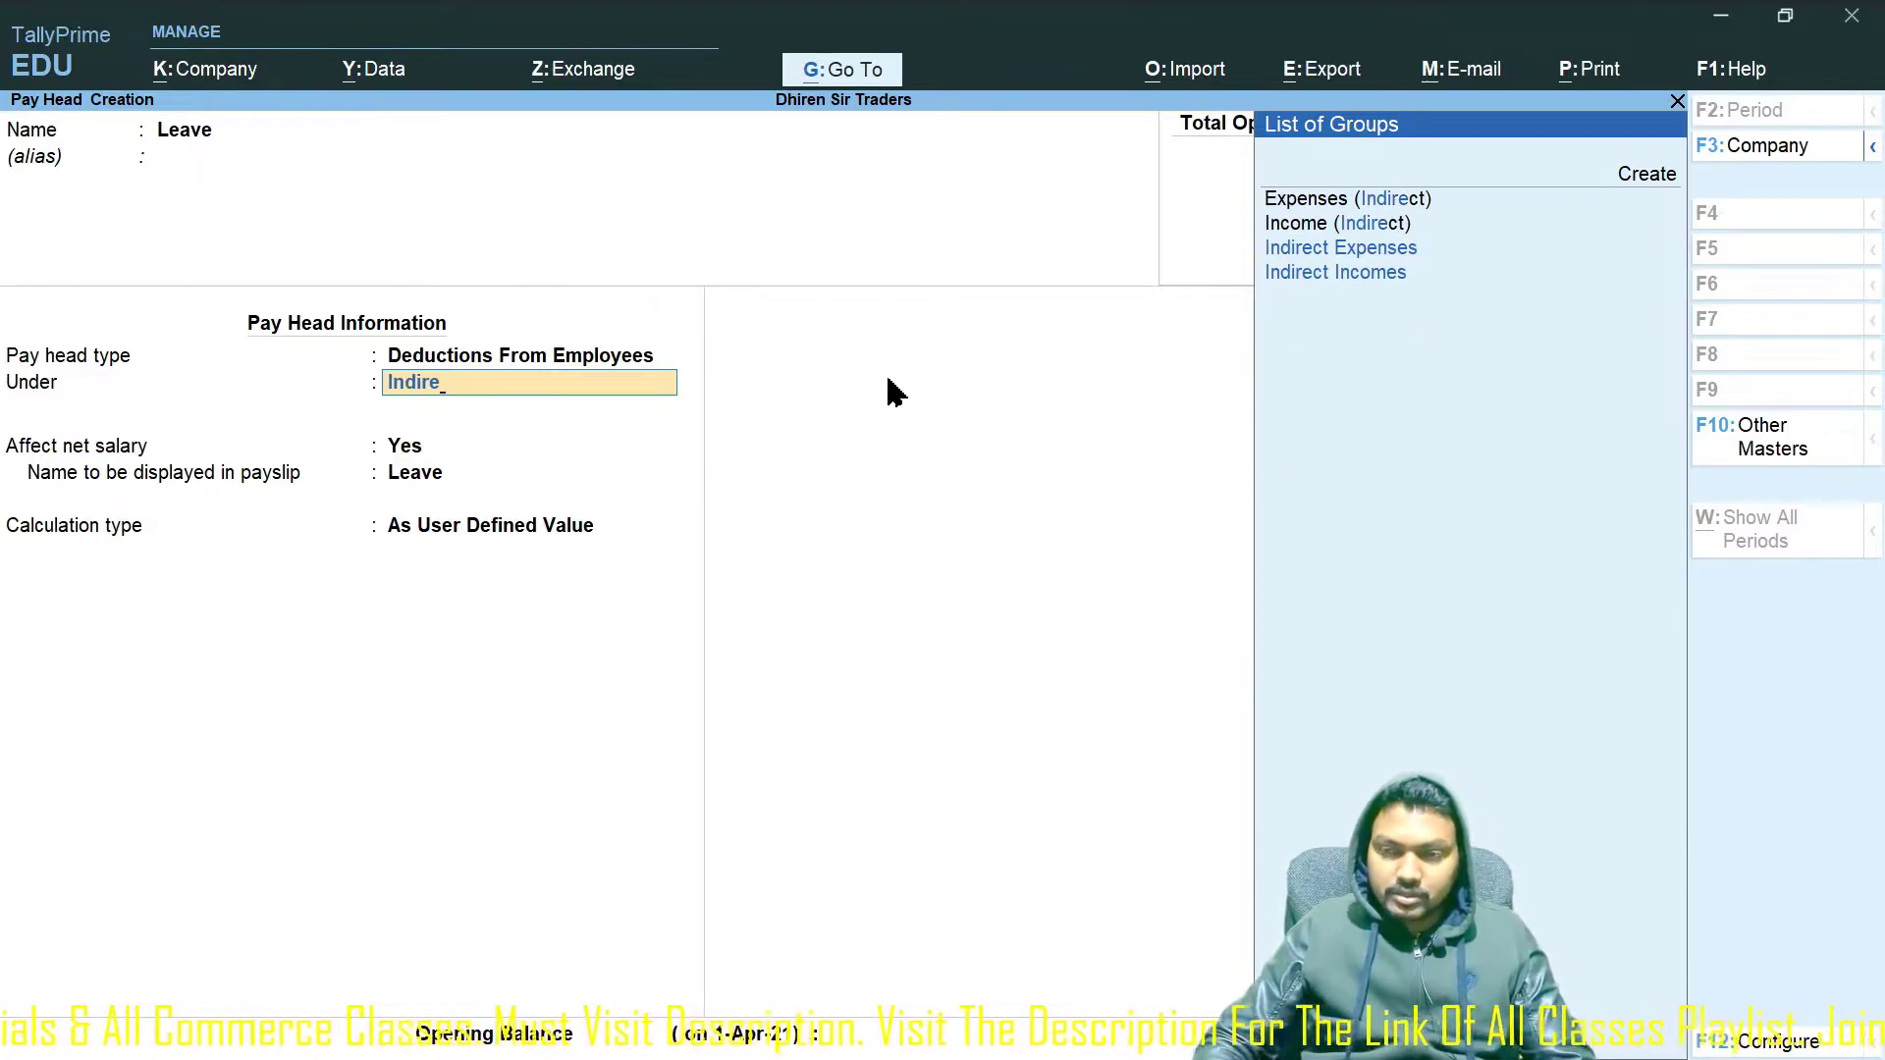
{"action": "key", "text": "Return"}
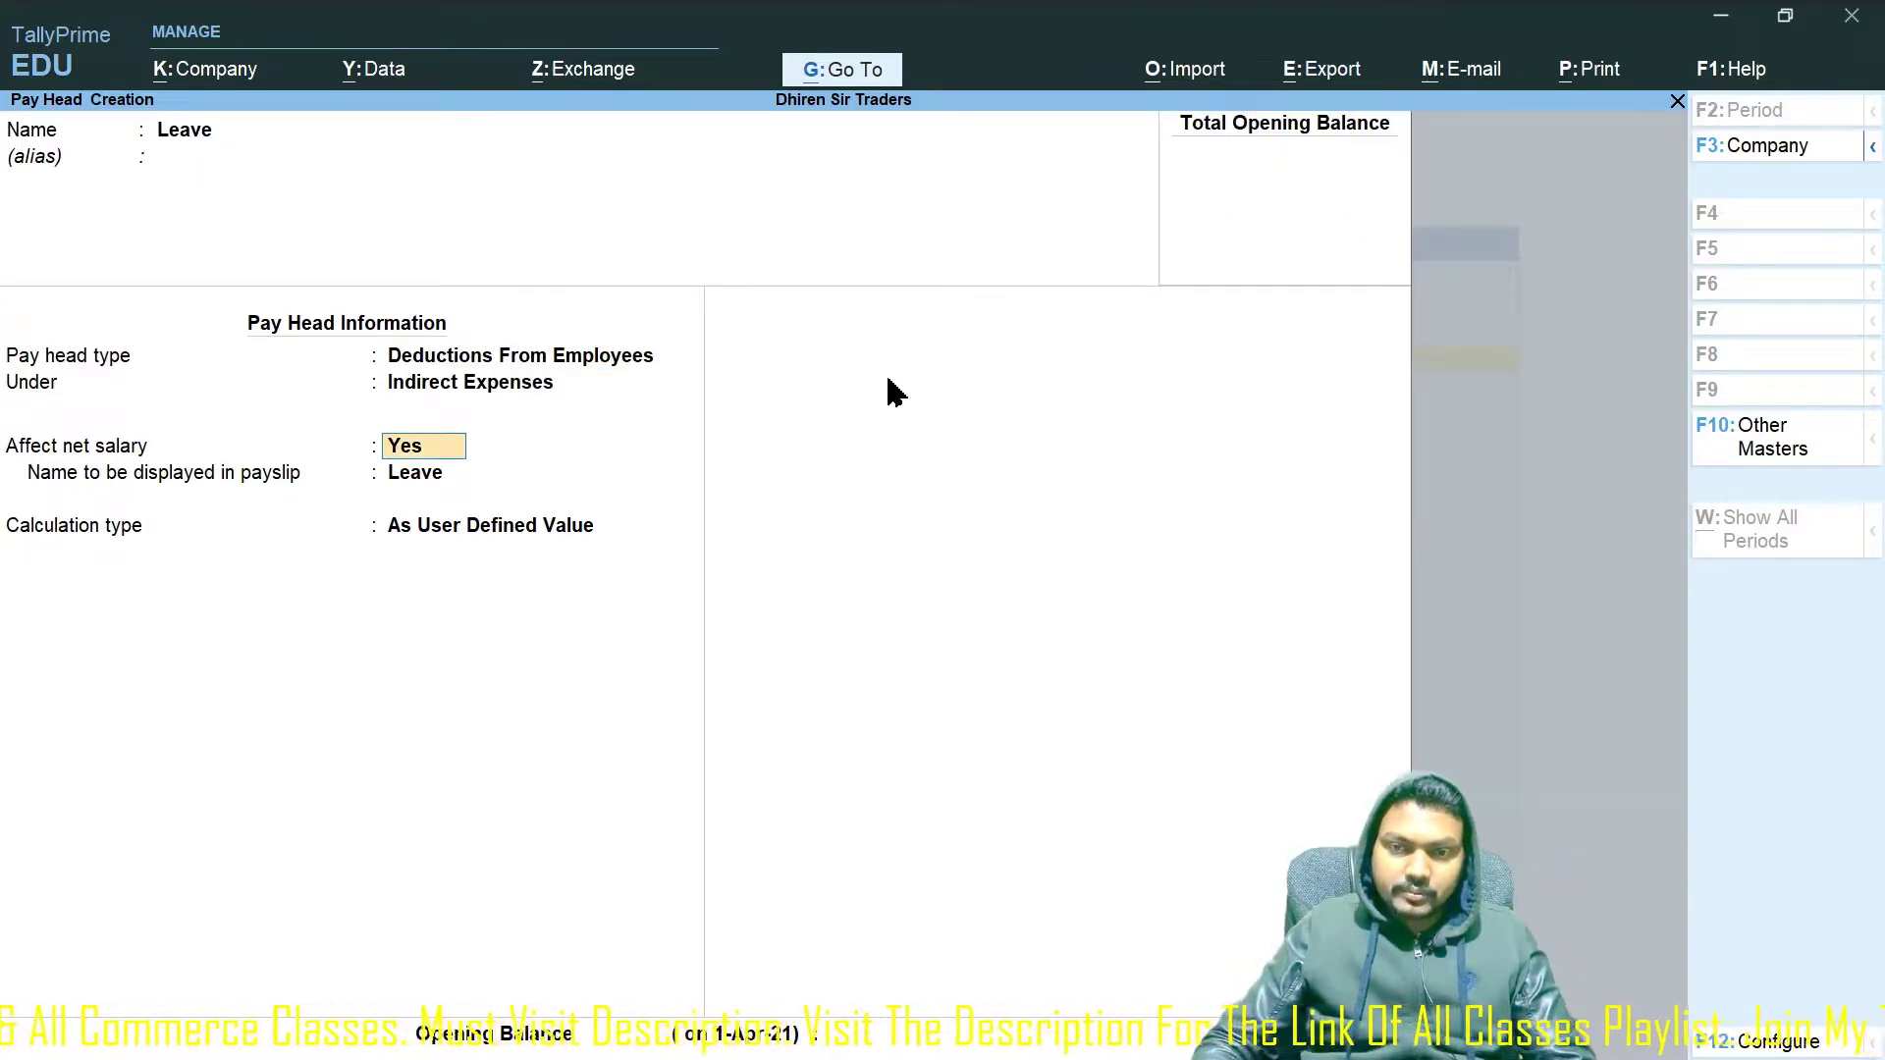
{"action": "key", "text": "Return"}
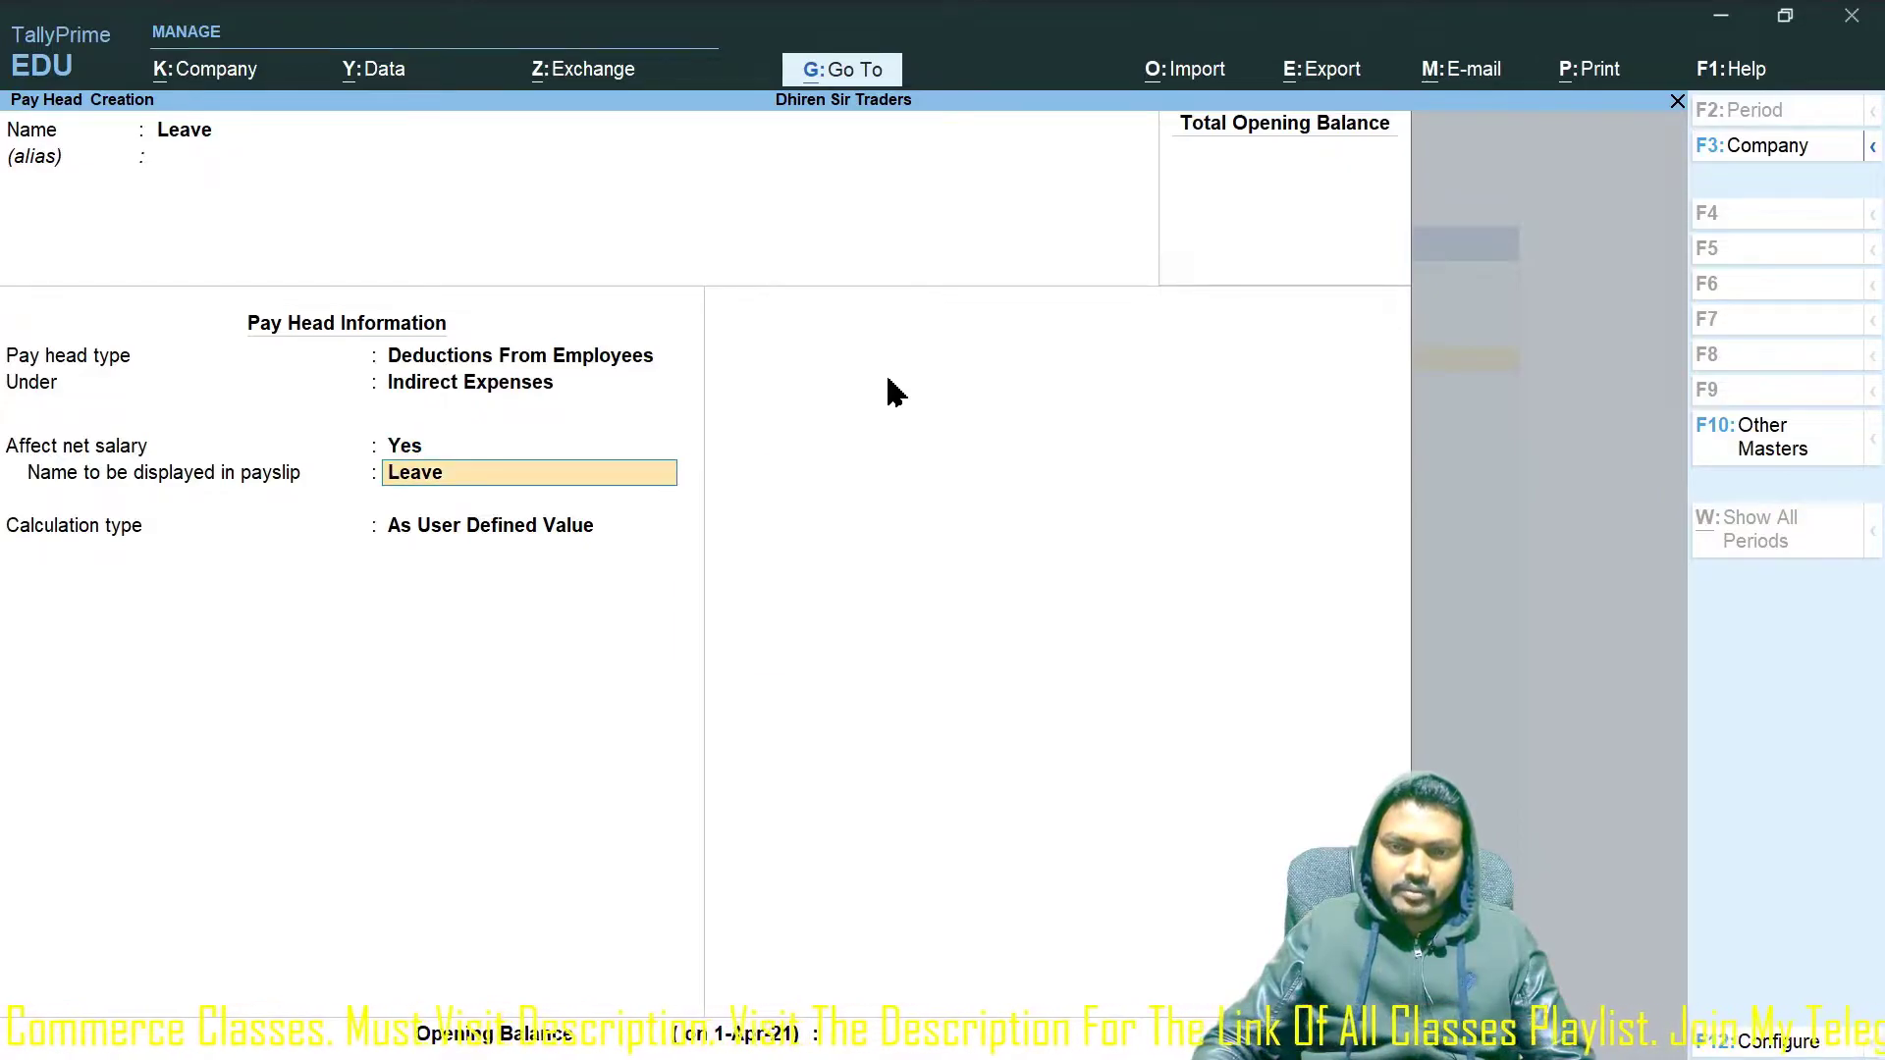
{"action": "key", "text": "Return"}
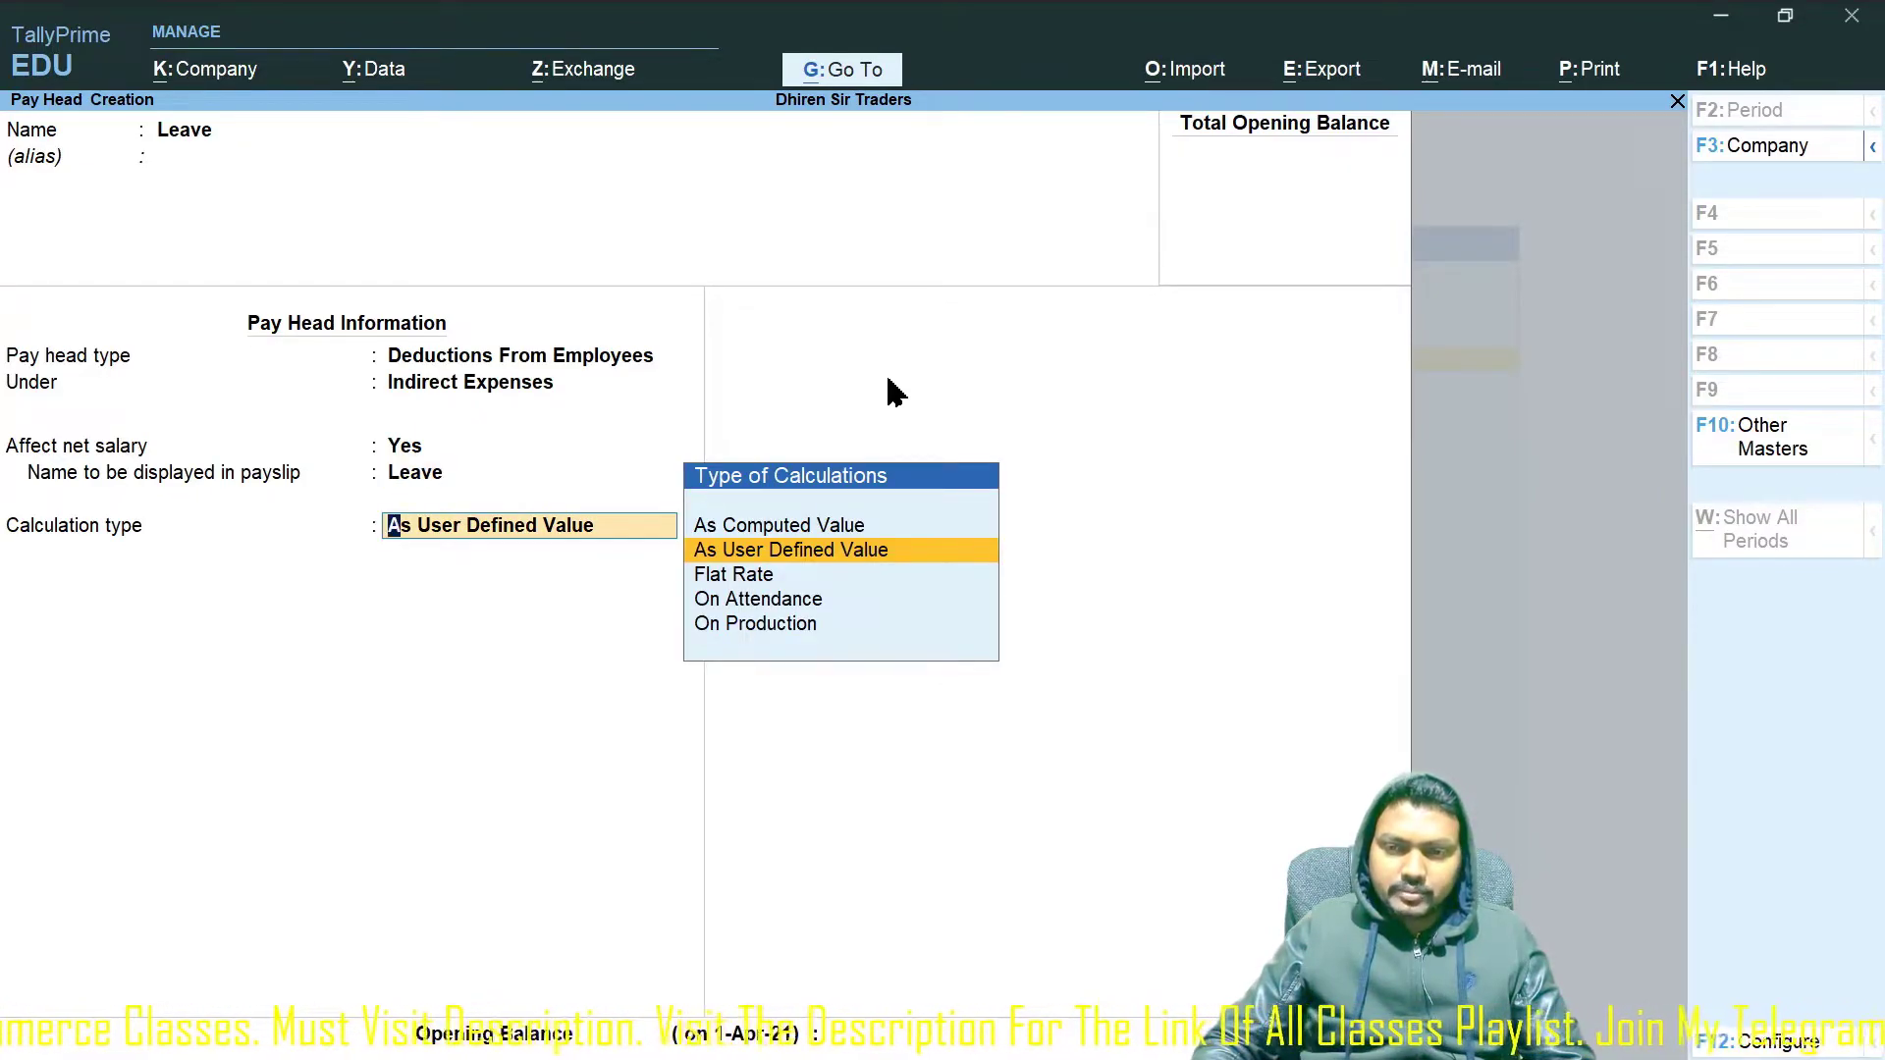
Calculate Leave On Attendance with leave without pay as Leave, per Days, no rounding, and save.
{"action": "key", "text": "Down"}
{"action": "key", "text": "Down"}
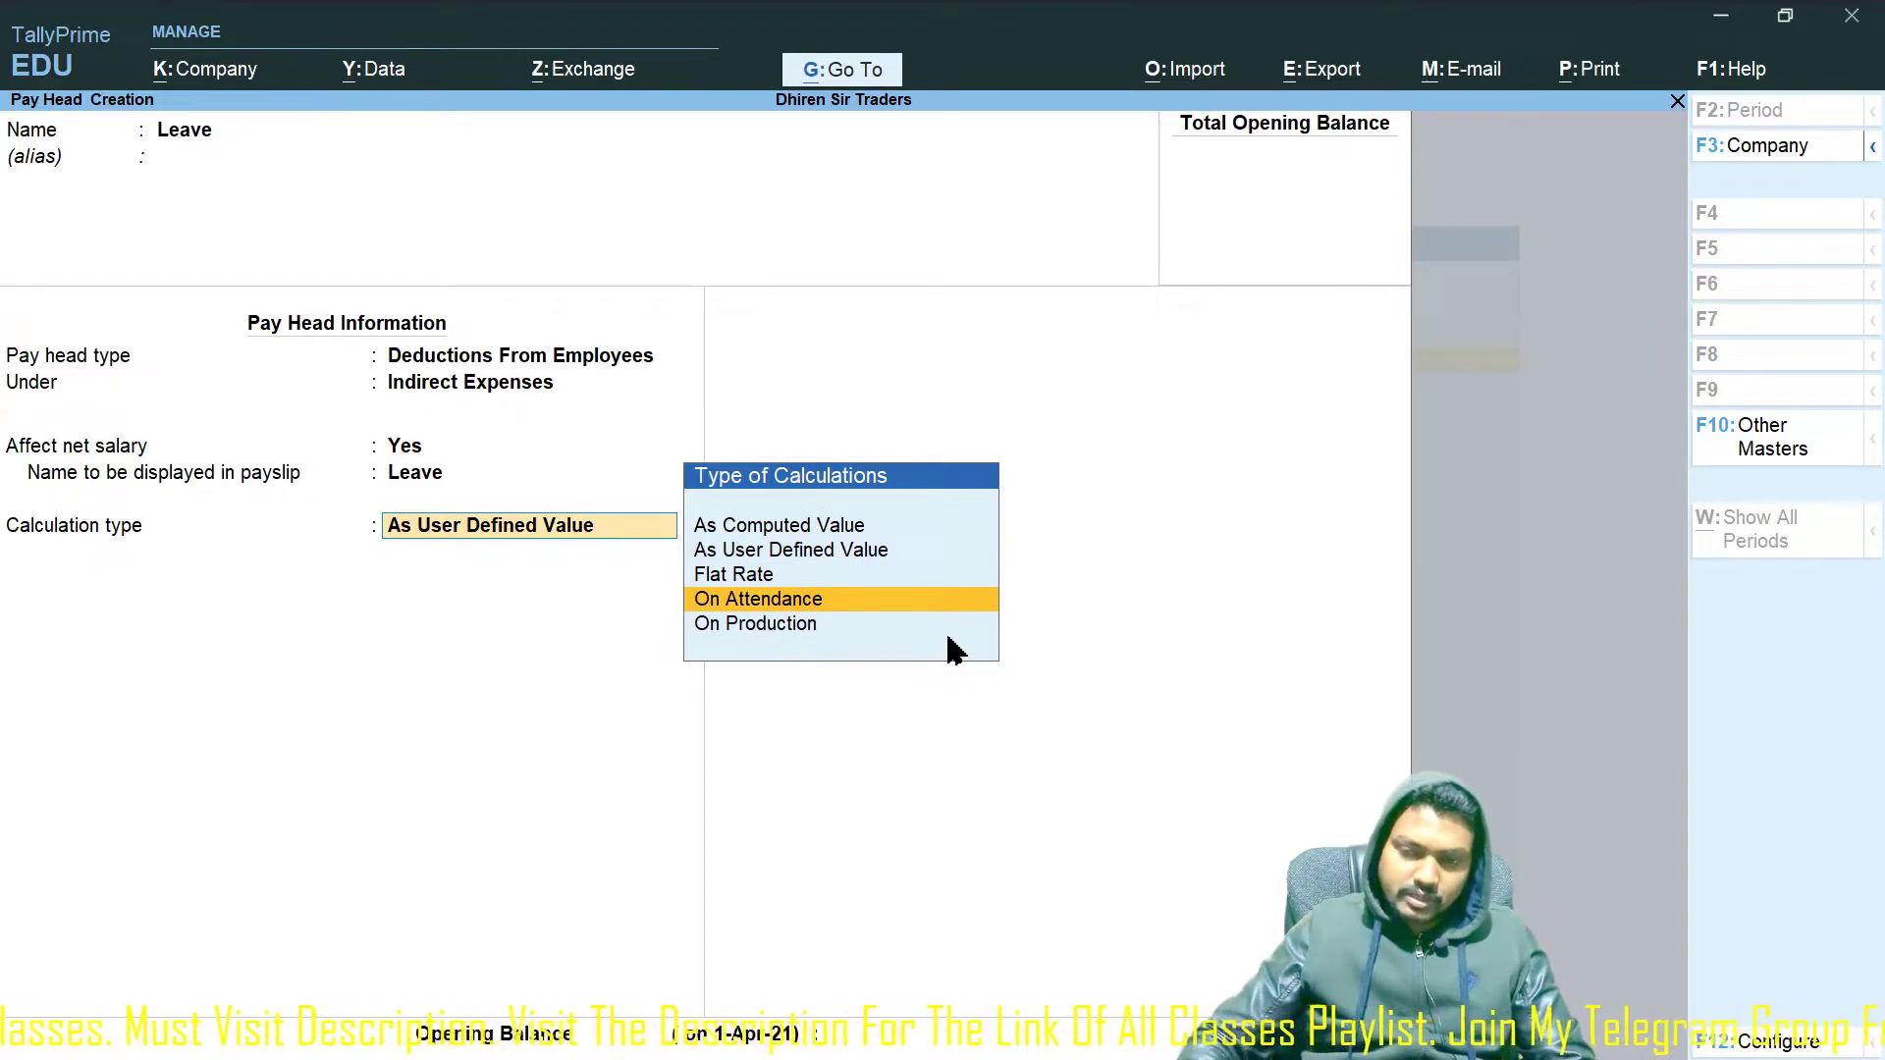
{"action": "key", "text": "Return"}
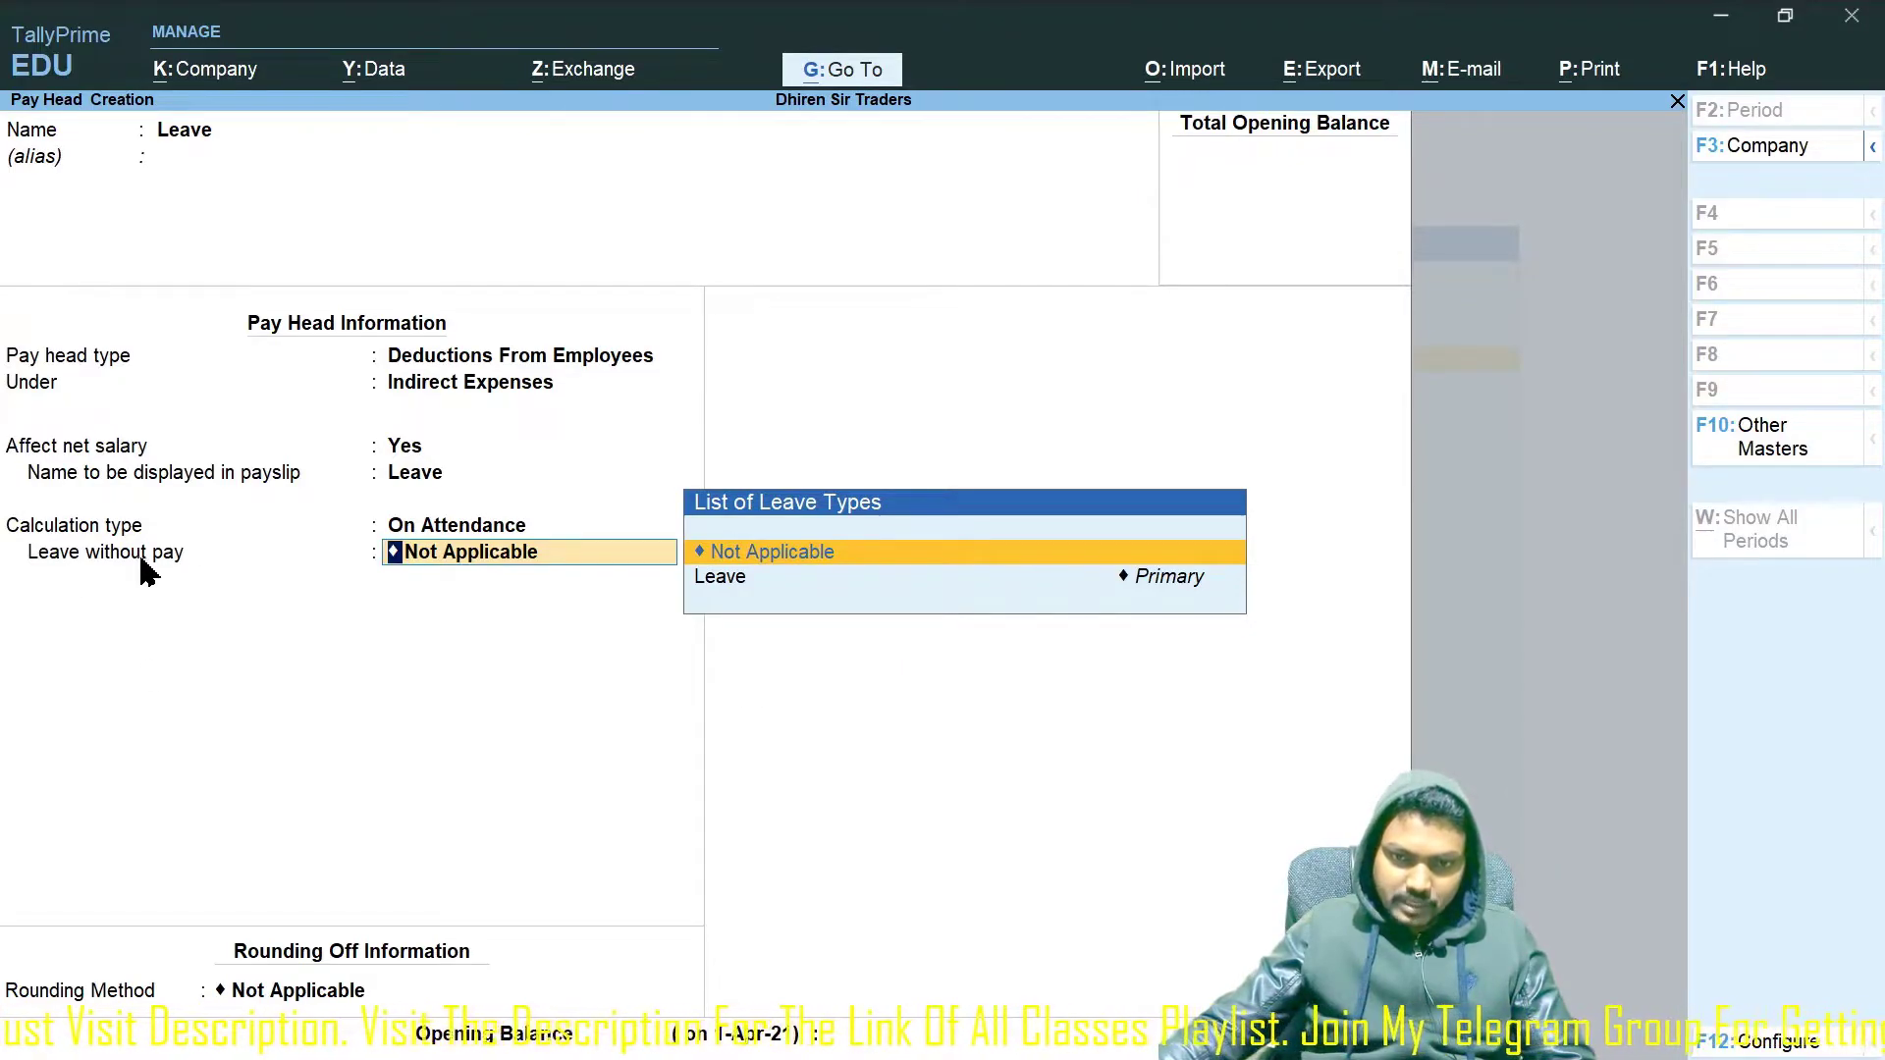
{"action": "key", "text": "Return"}
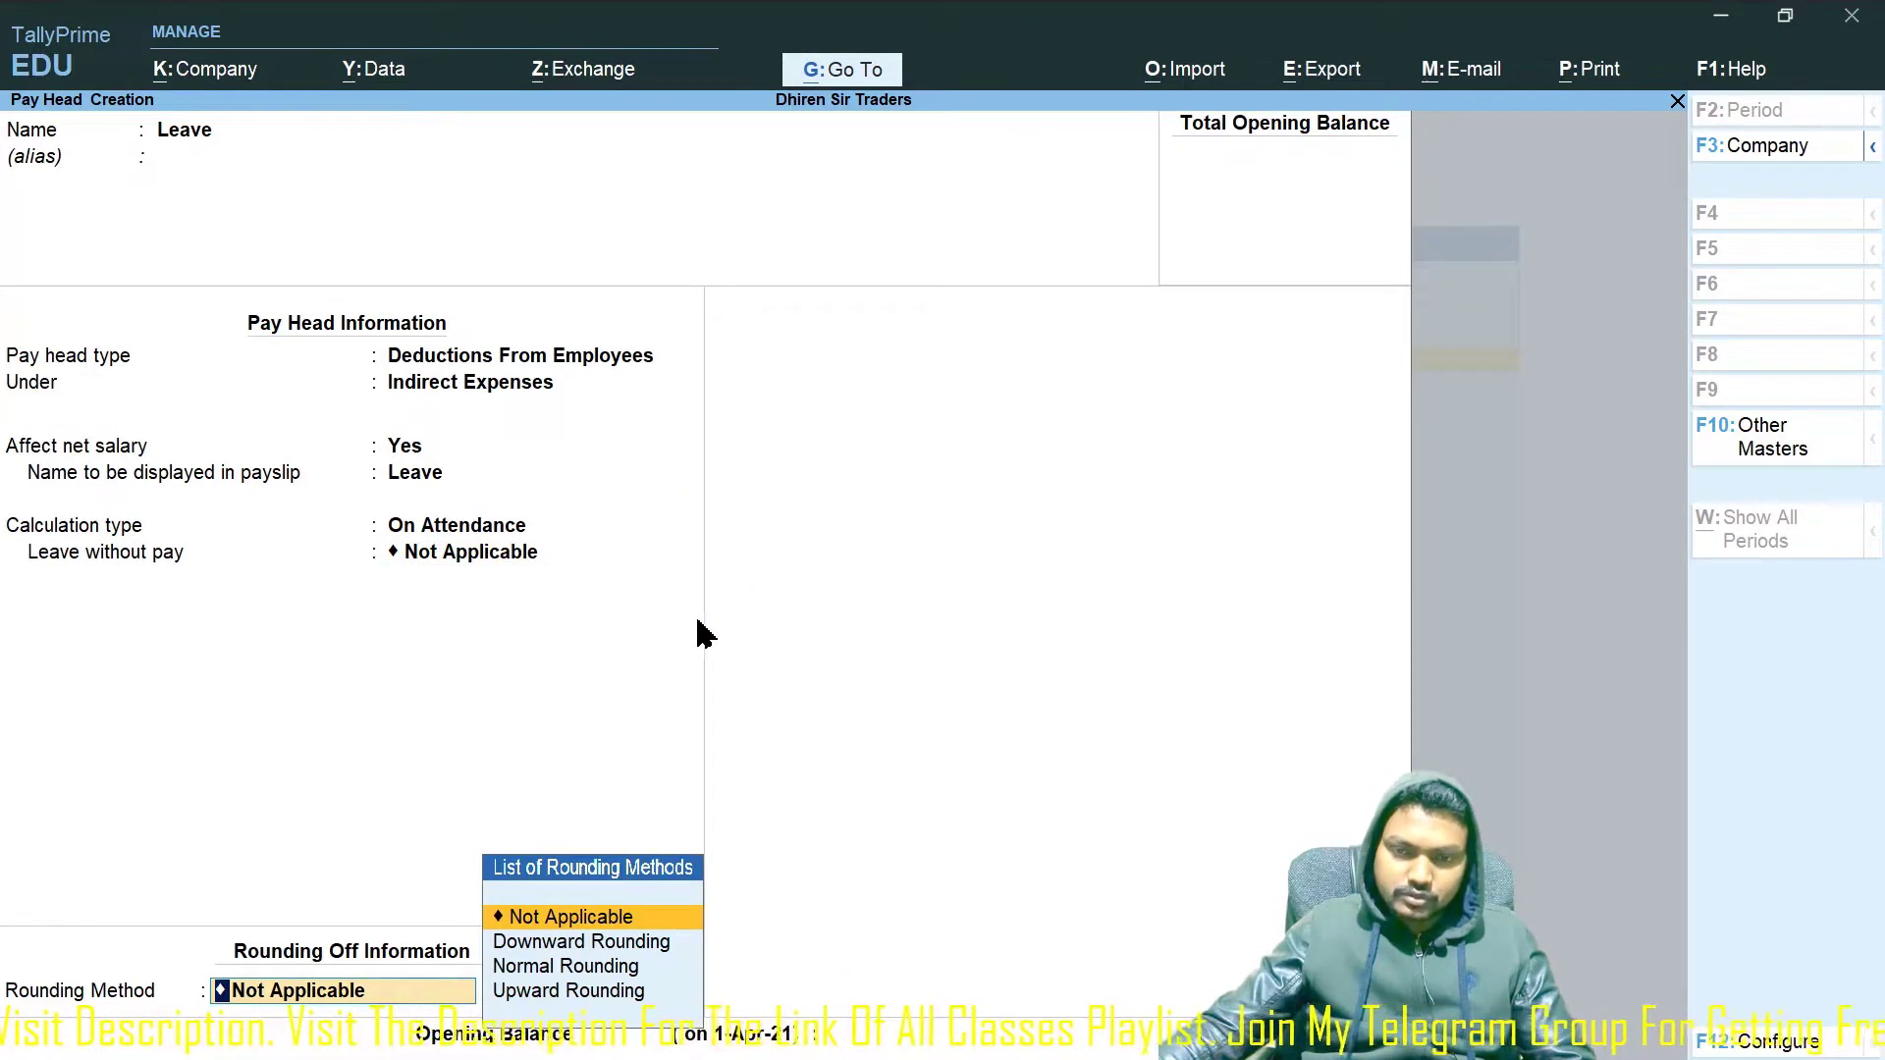
{"action": "left_click", "coordinate": [467, 553]}
{"action": "key", "text": "Down"}
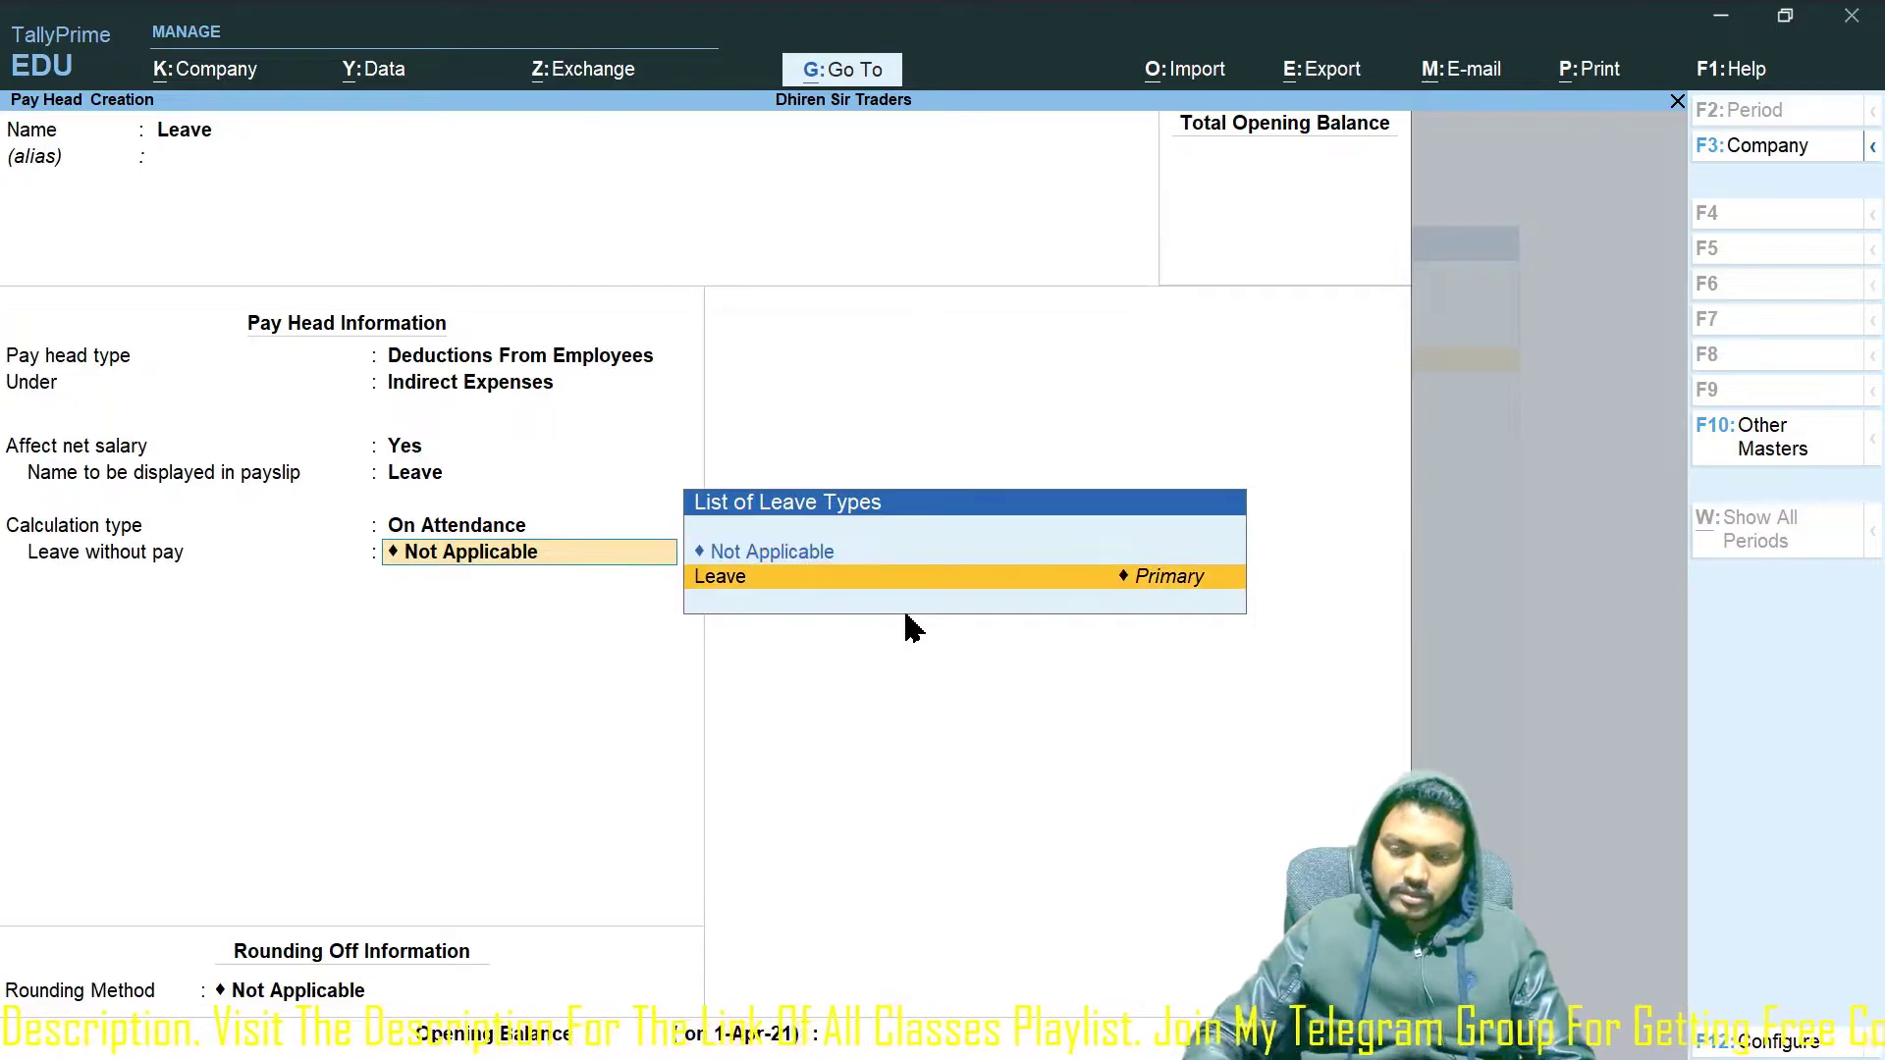
{"action": "key", "text": "Return"}
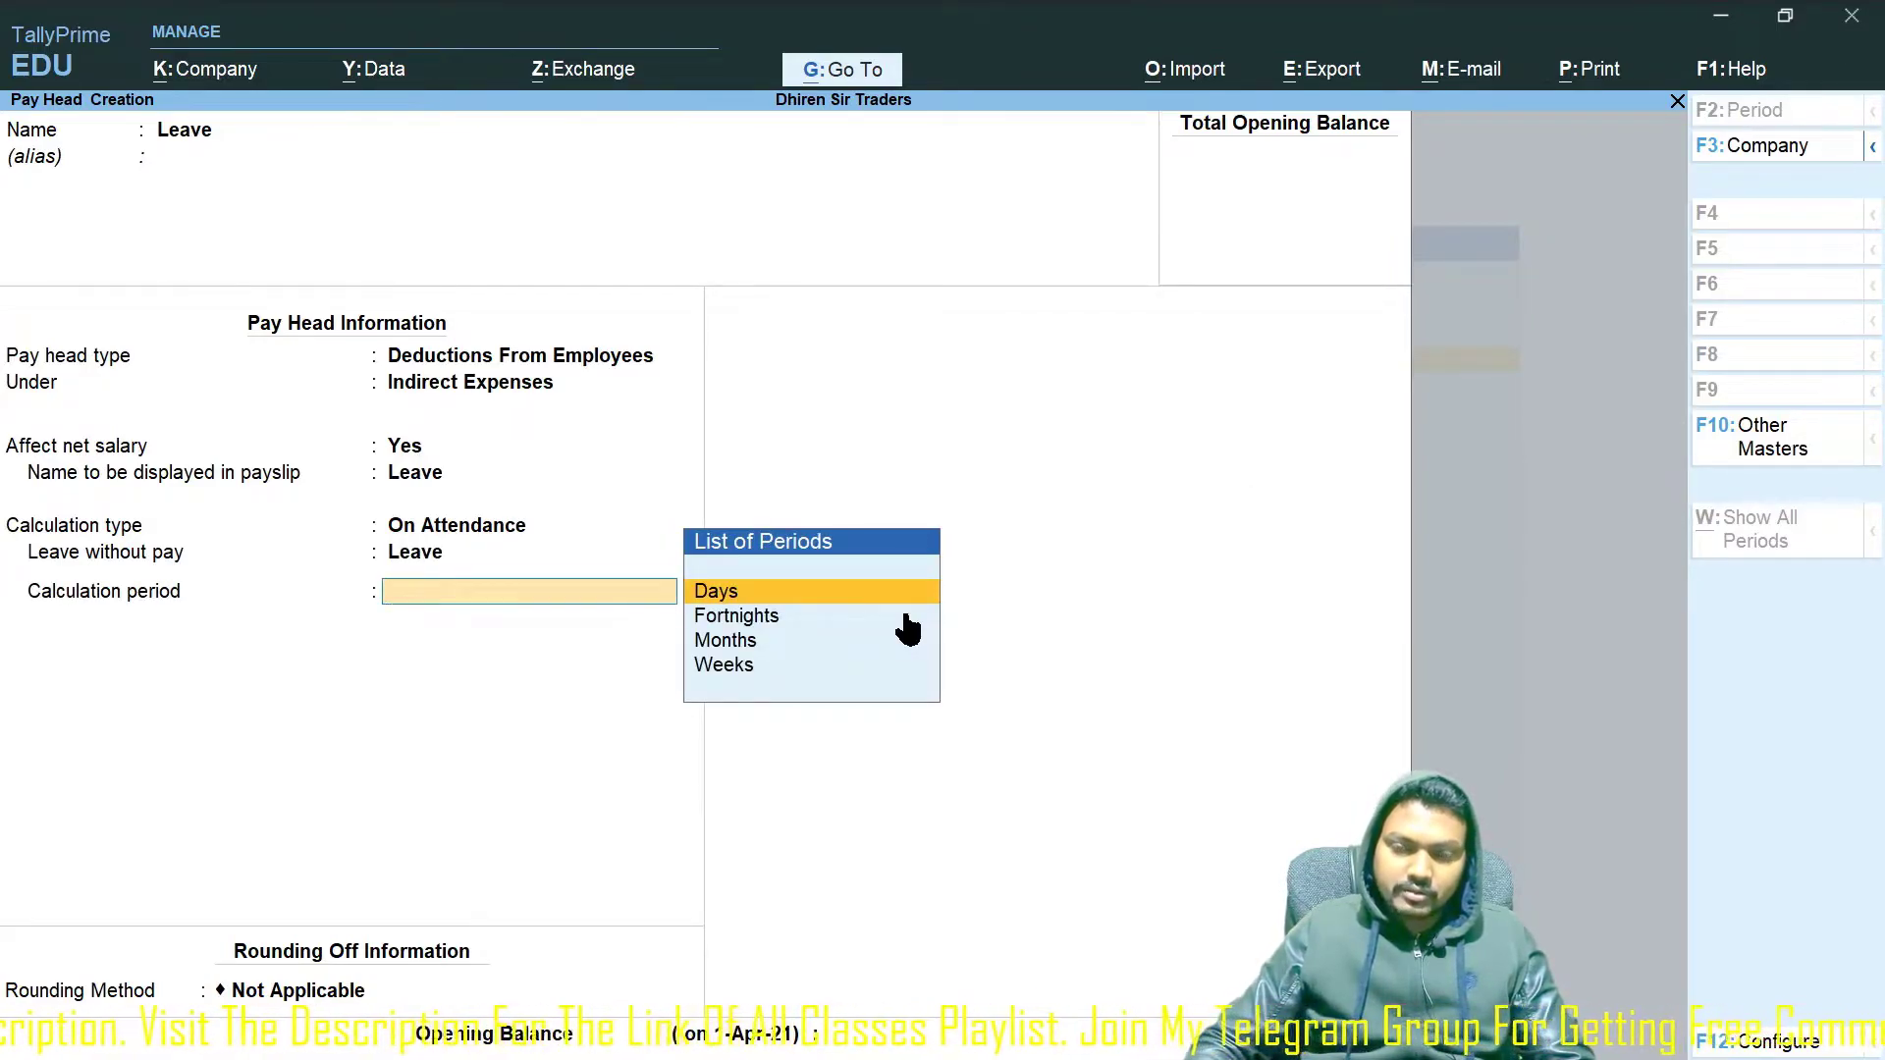
{"action": "key", "text": "Return"}
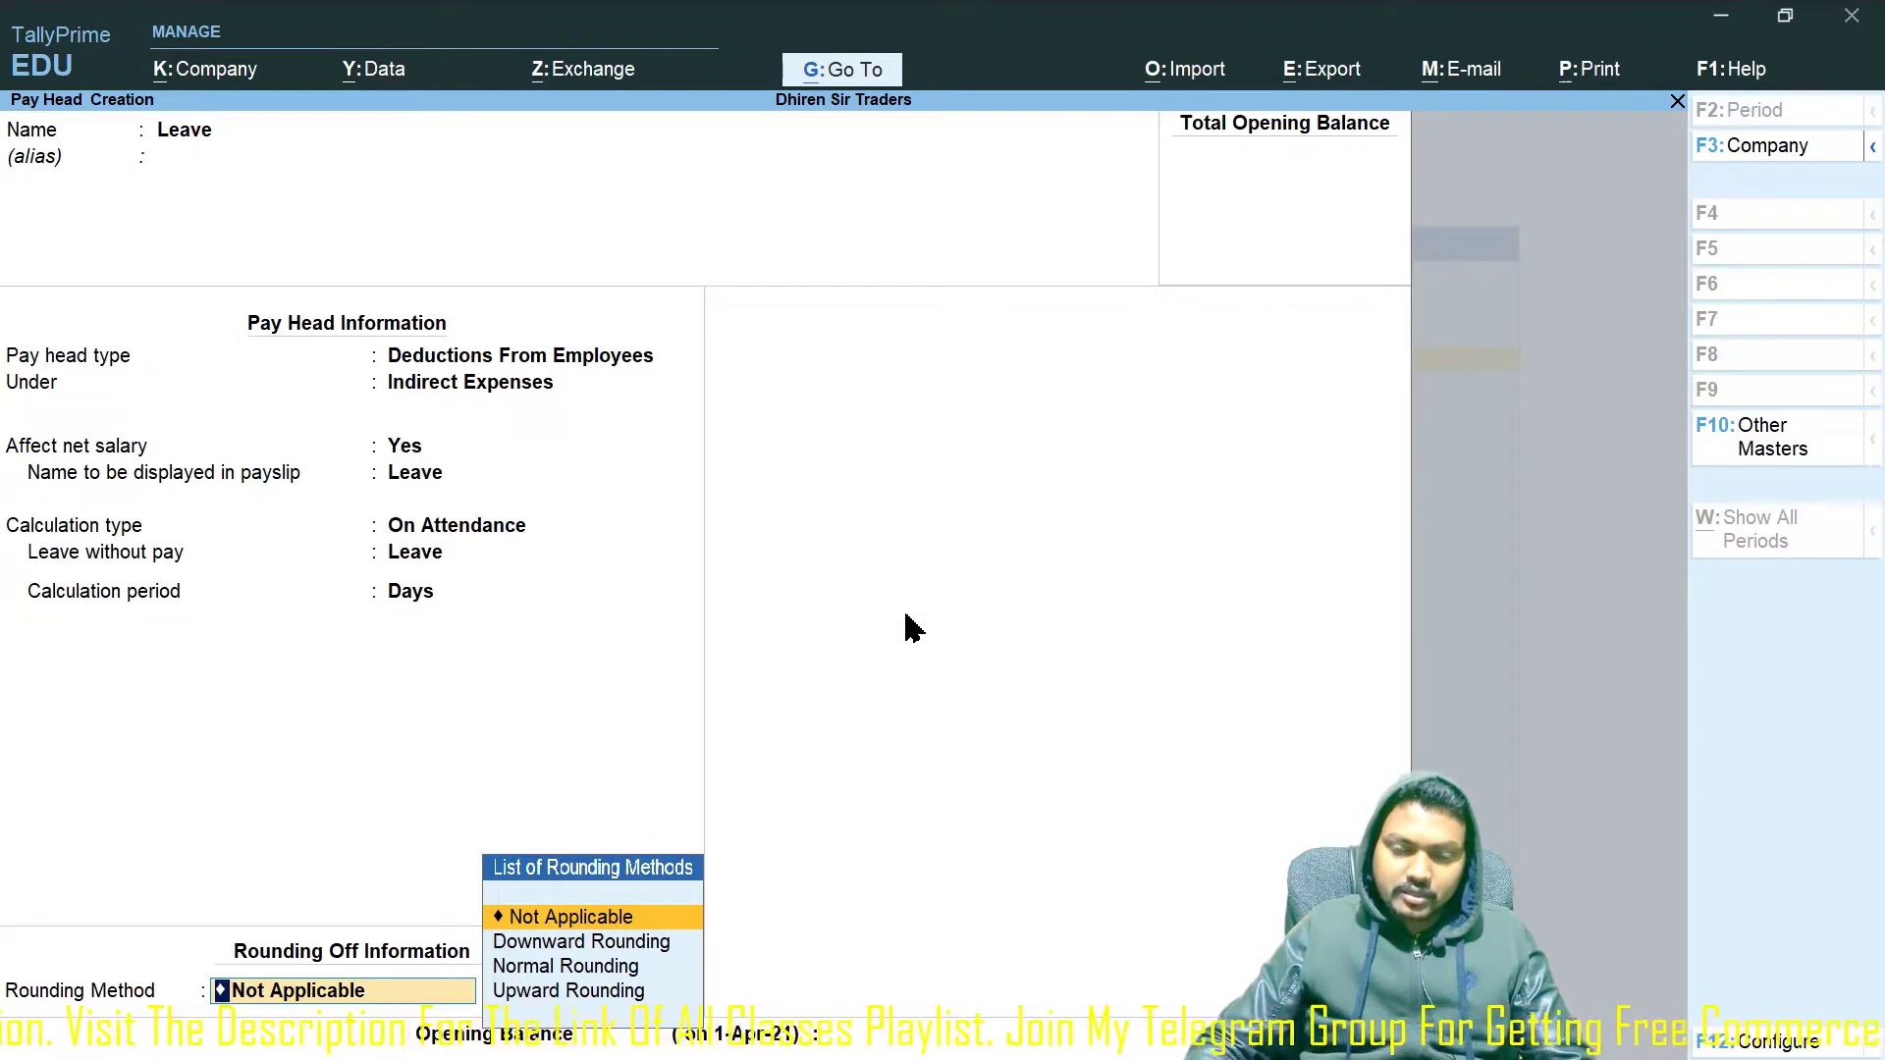
{"action": "key", "text": "Return"}
{"action": "key", "text": "Return"}
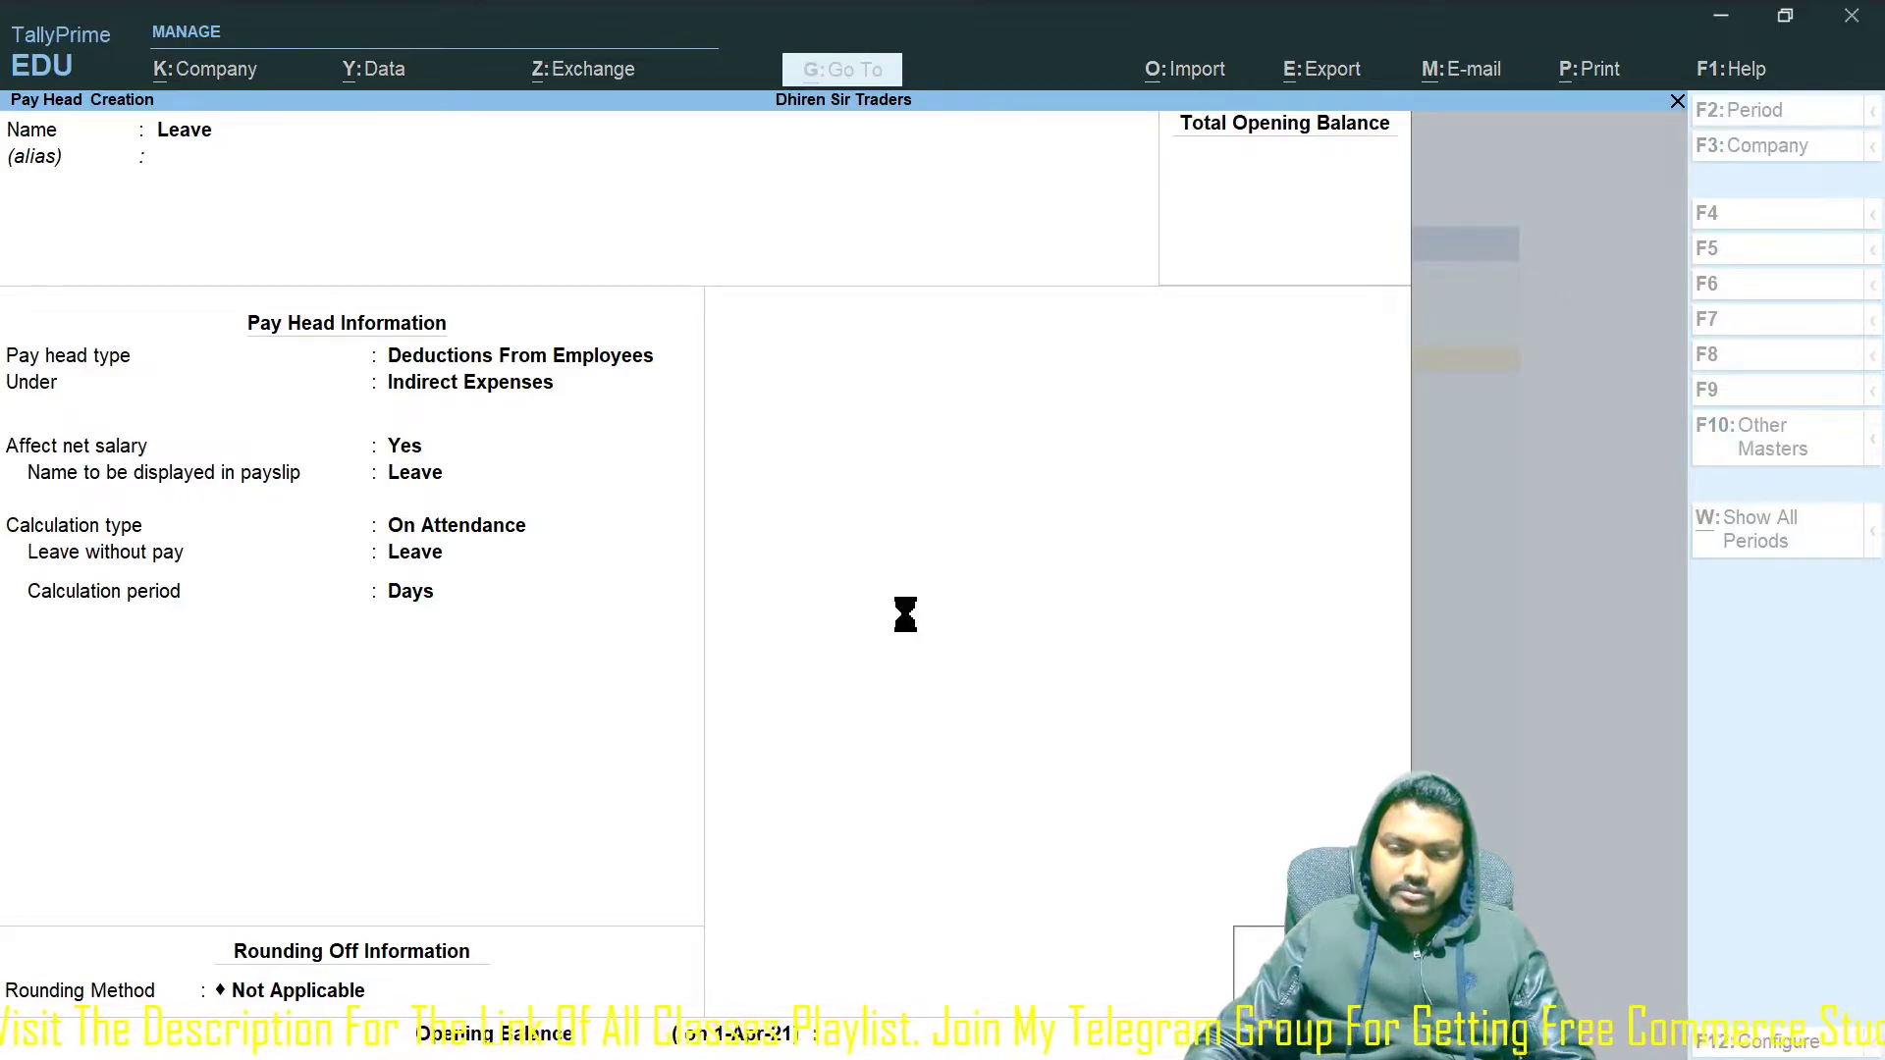
{"action": "key", "text": "Return"}
Name the pay head OverTime as an Earnings for Employees head under Indirect Expenses.
{"action": "type", "text": "Overt"}
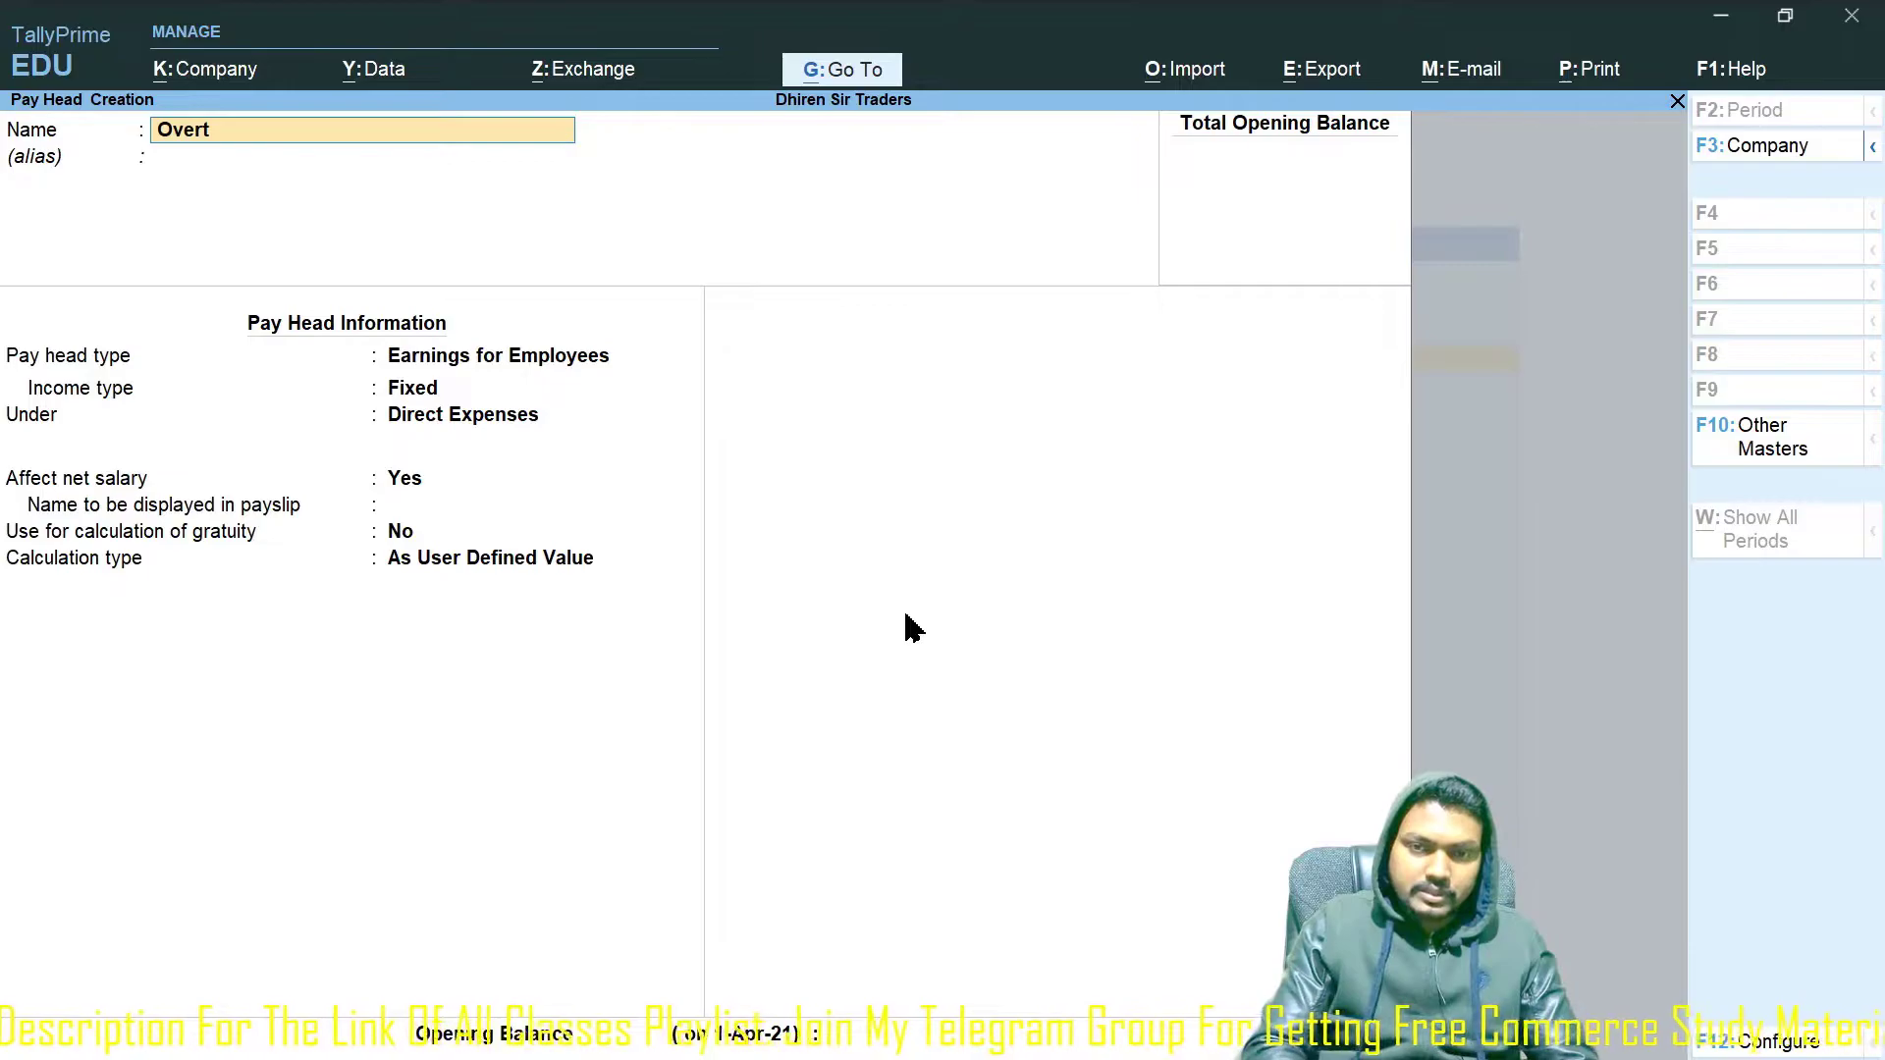
{"action": "key", "text": "BackSpace"}
{"action": "type", "text": "Time"}
{"action": "key", "text": "Return"}
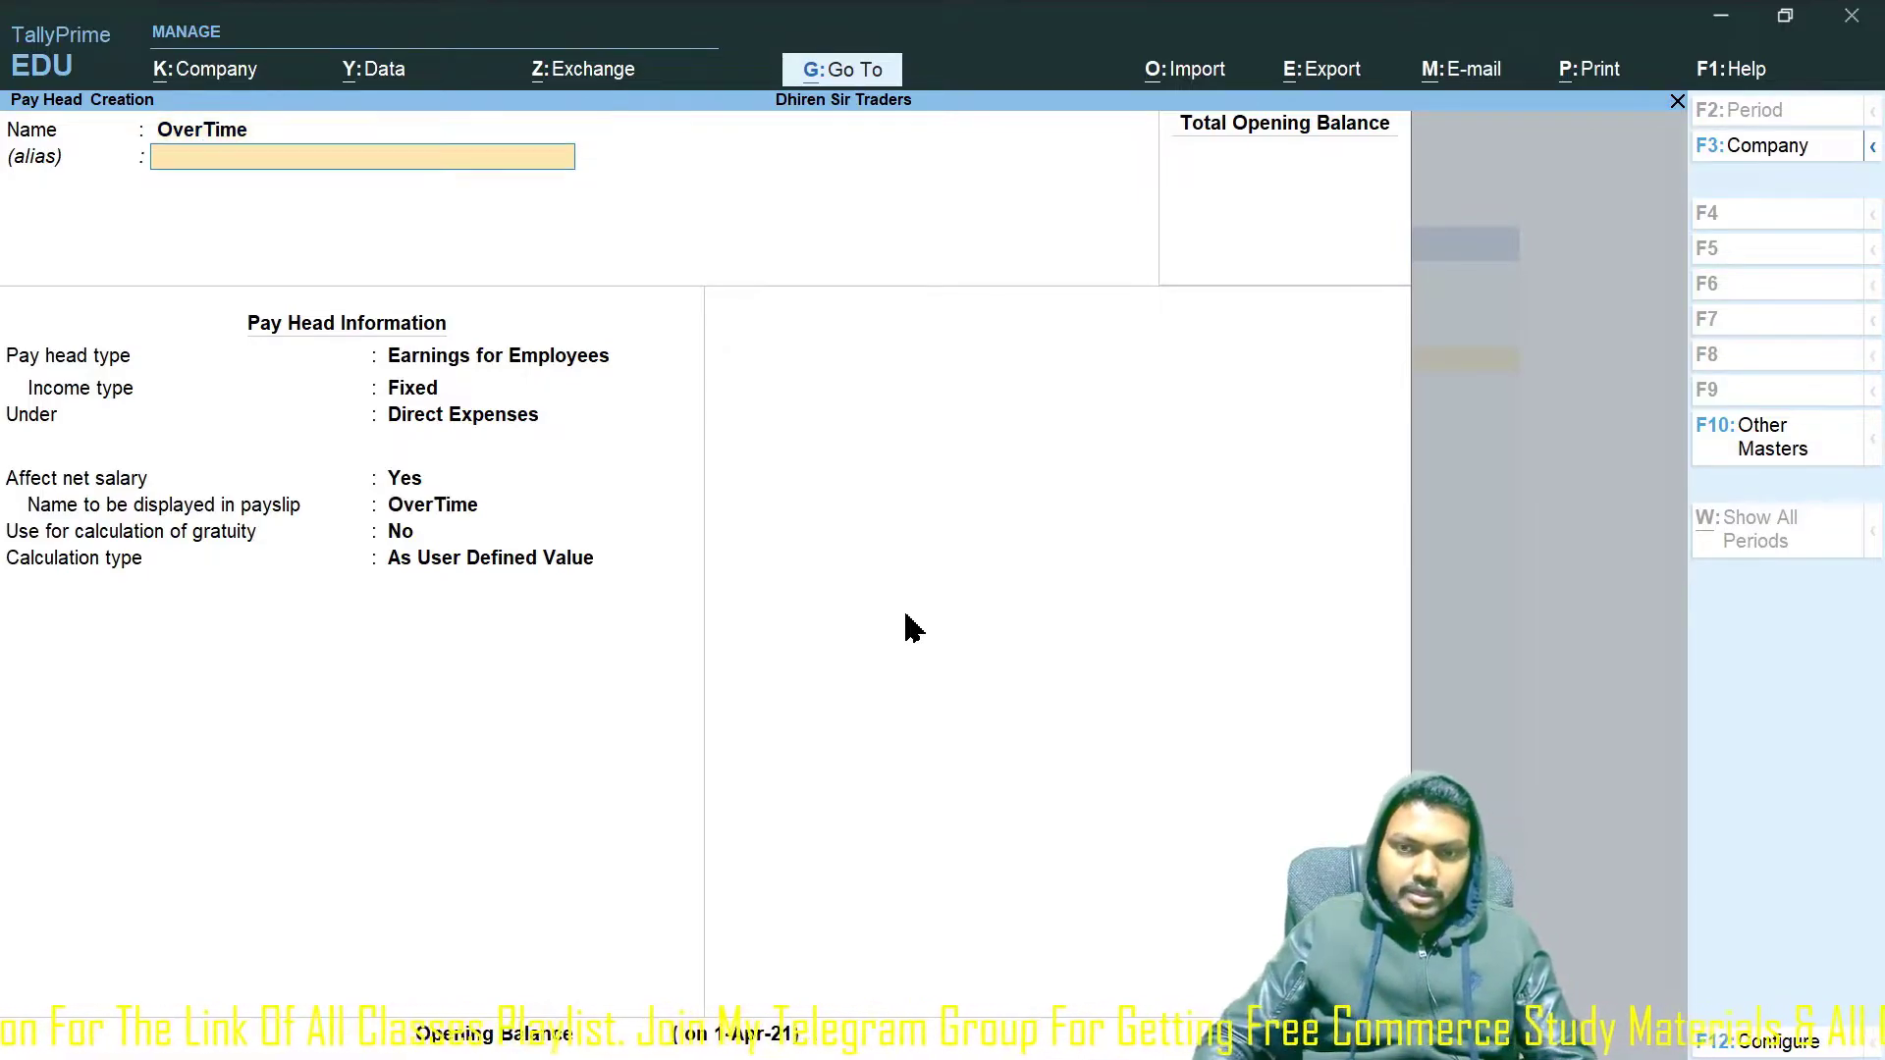
{"action": "key", "text": "Return"}
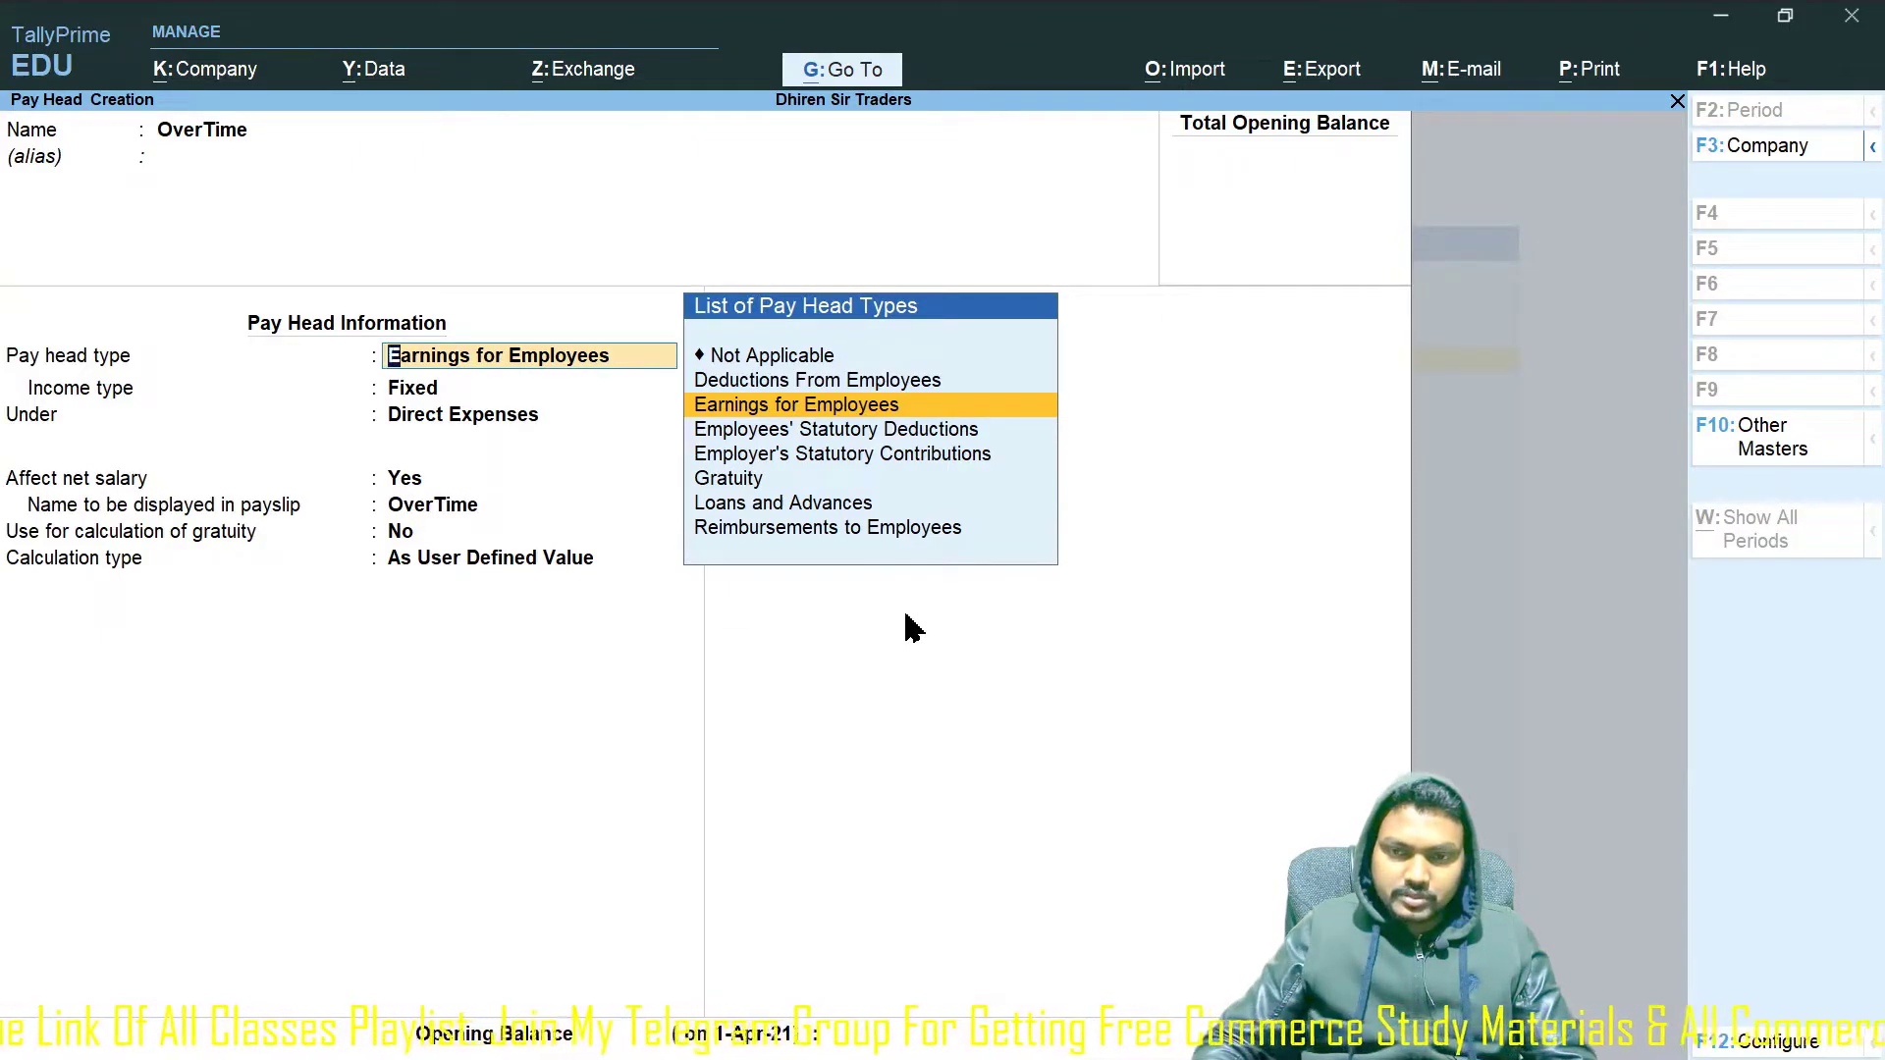
{"action": "key", "text": "Return"}
{"action": "key", "text": "Return"}
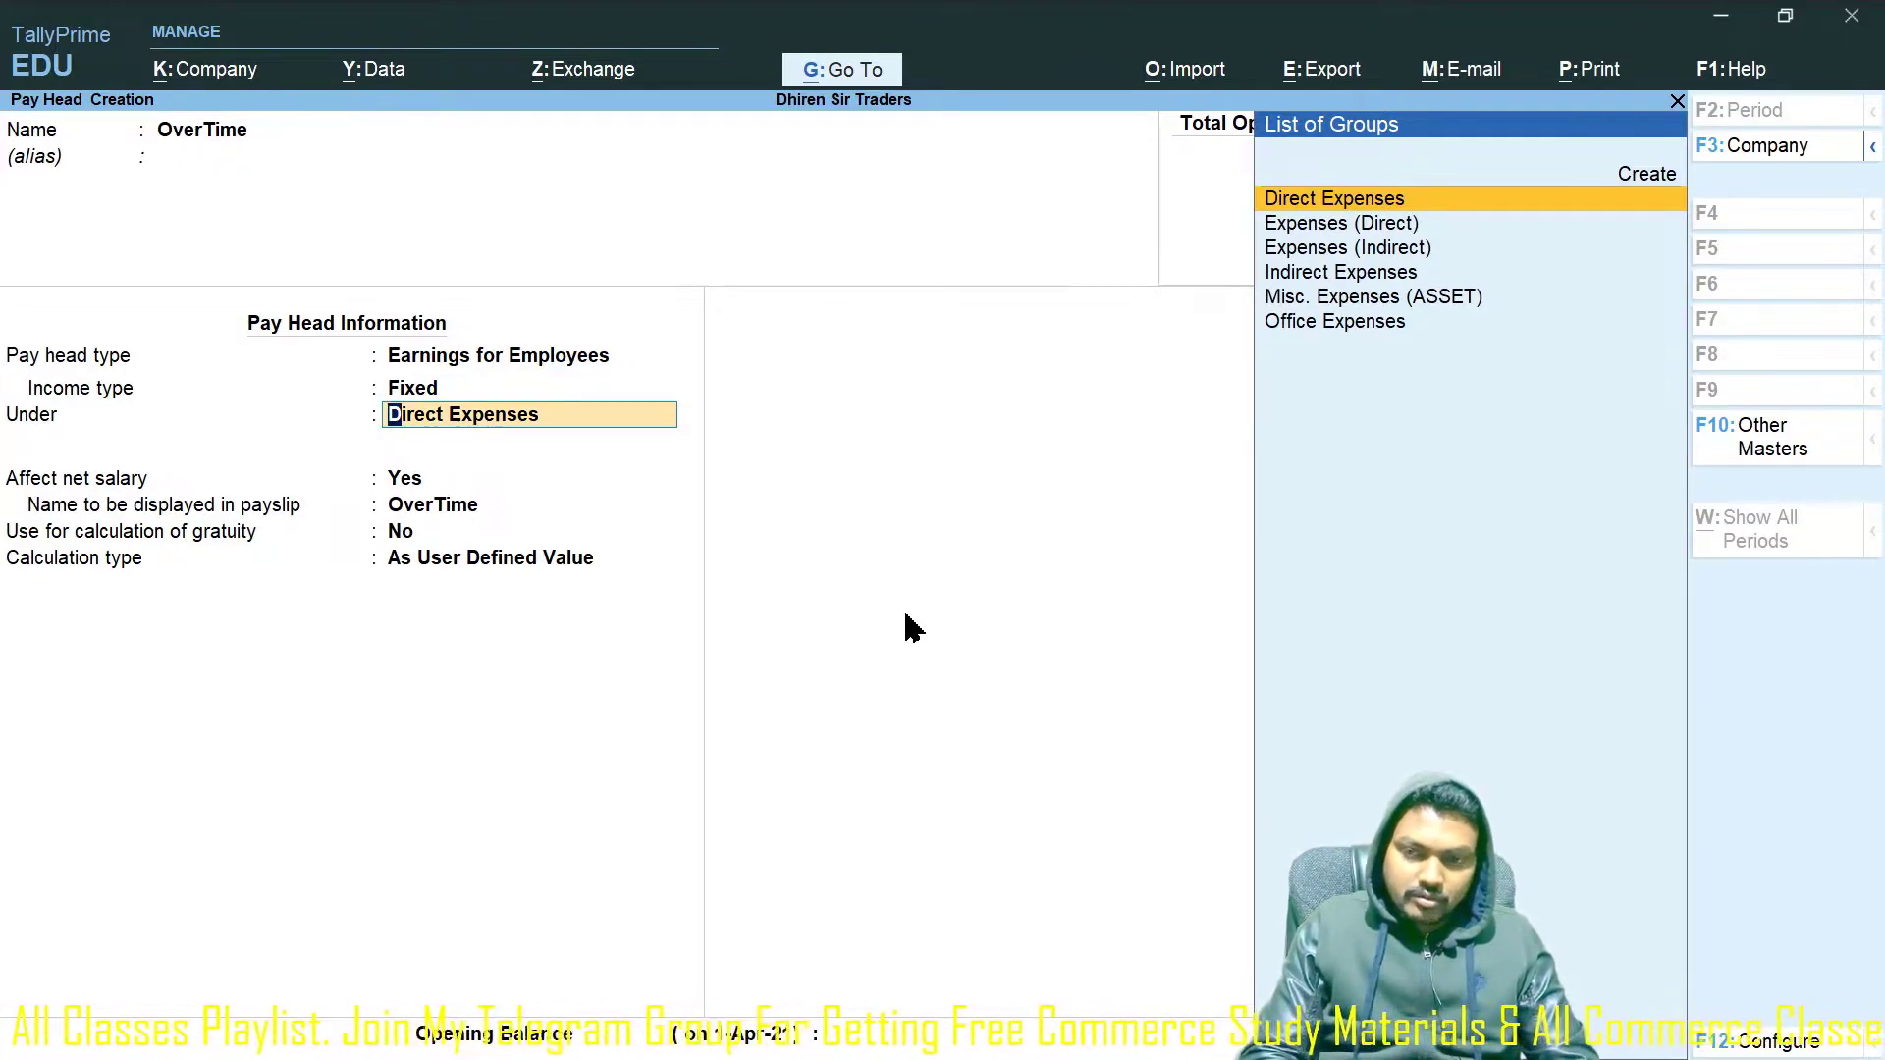
{"action": "type", "text": "Indi"}
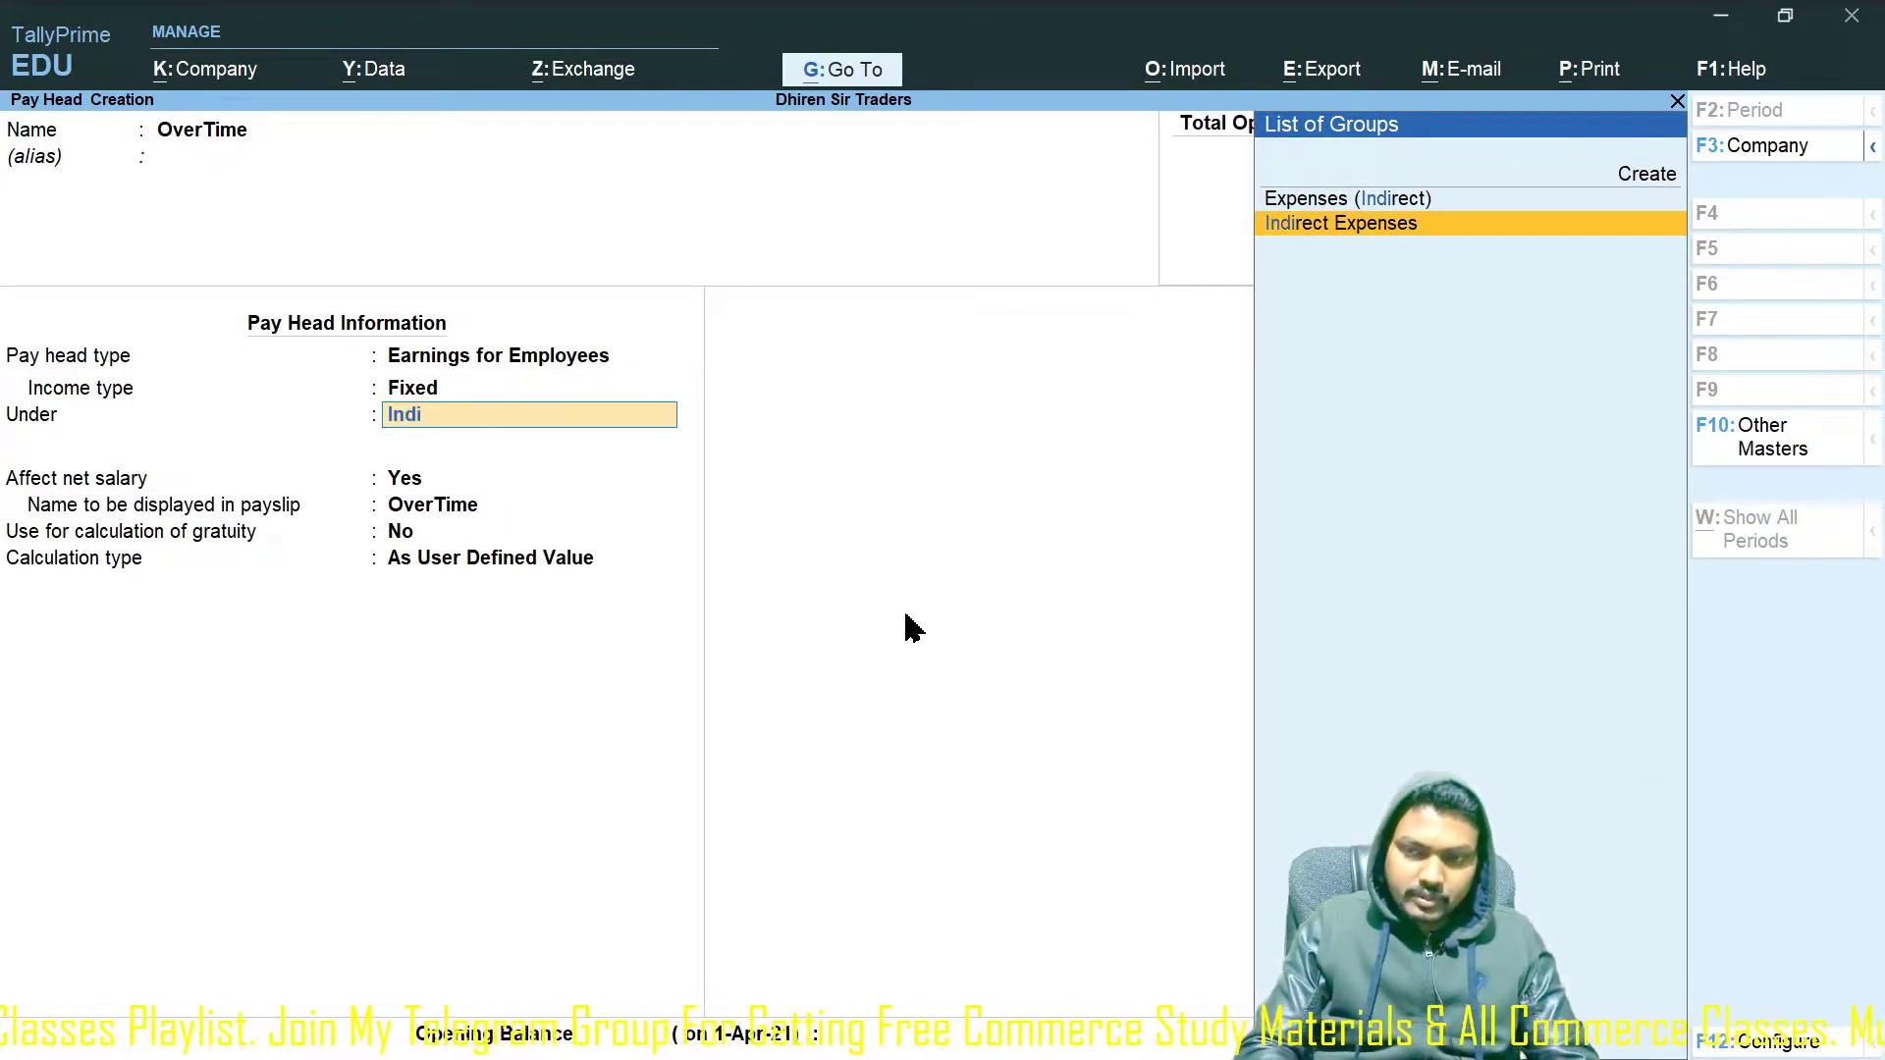
{"action": "key", "text": "Return"}
{"action": "key", "text": "Return"}
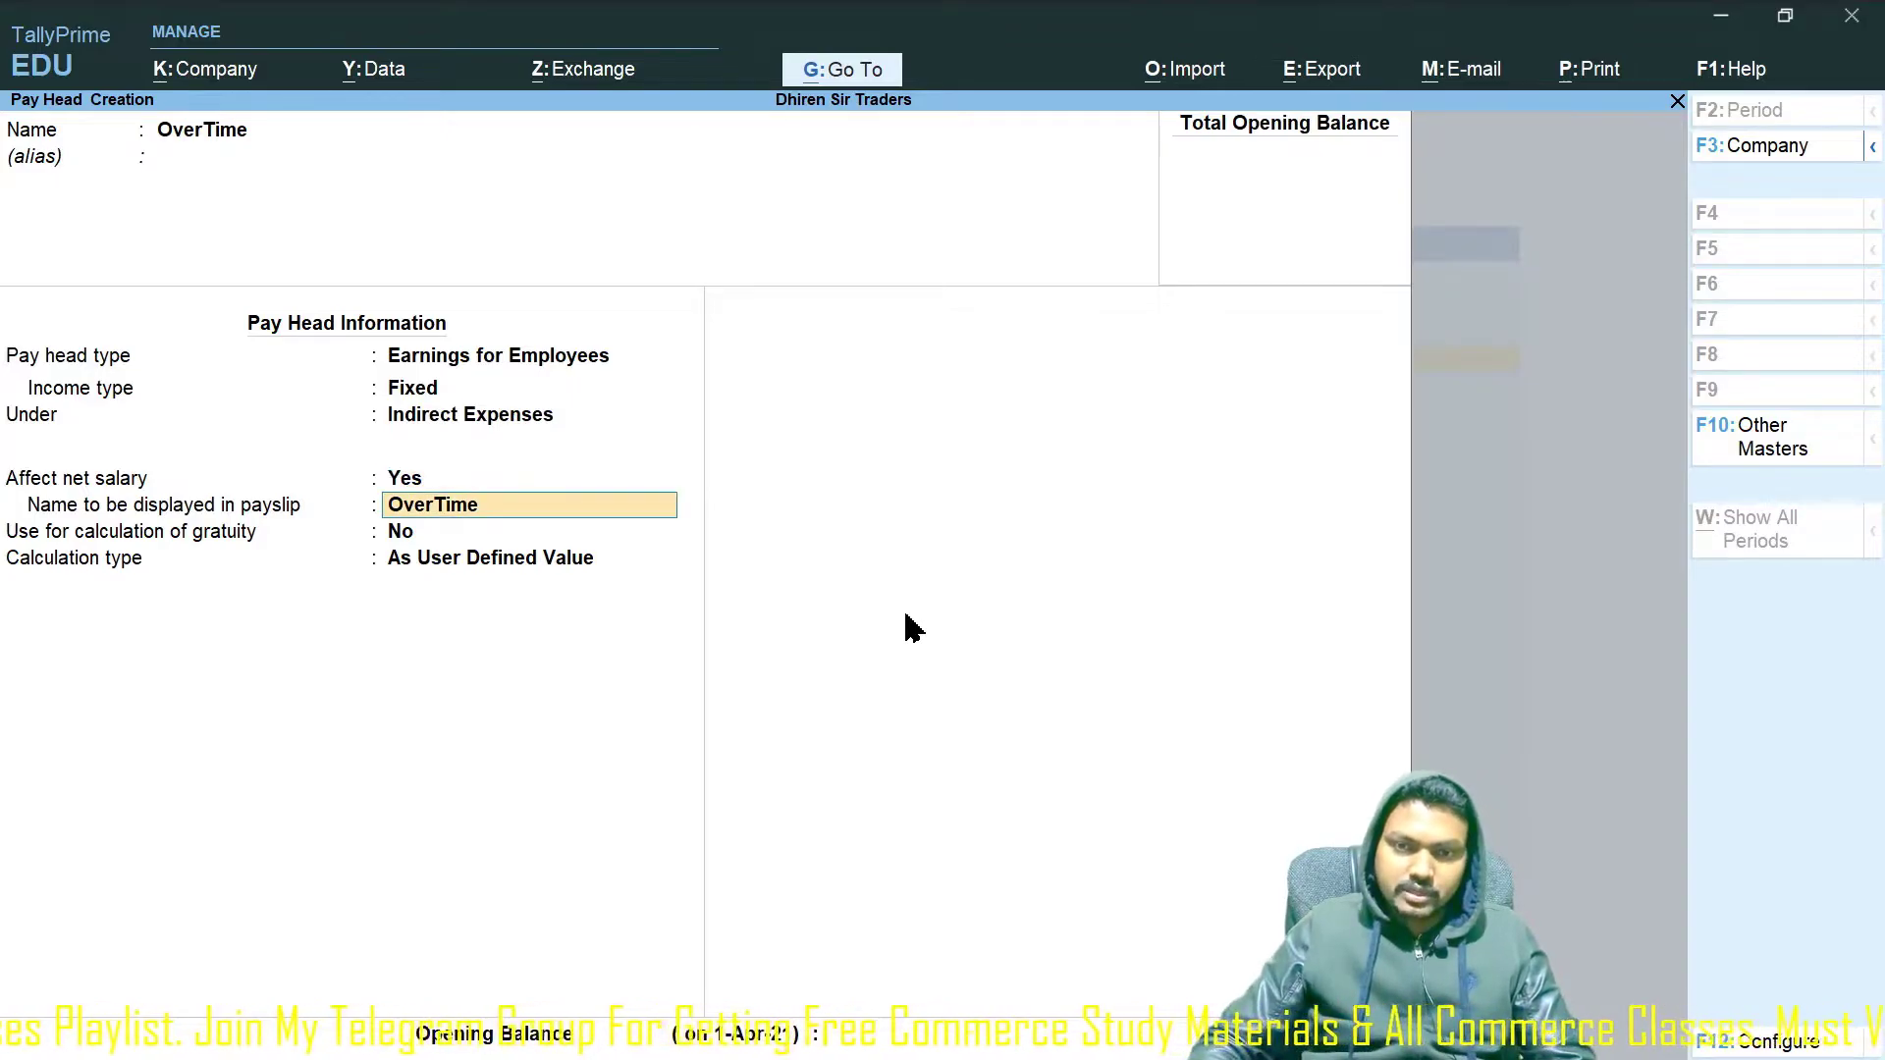
{"action": "key", "text": "Return"}
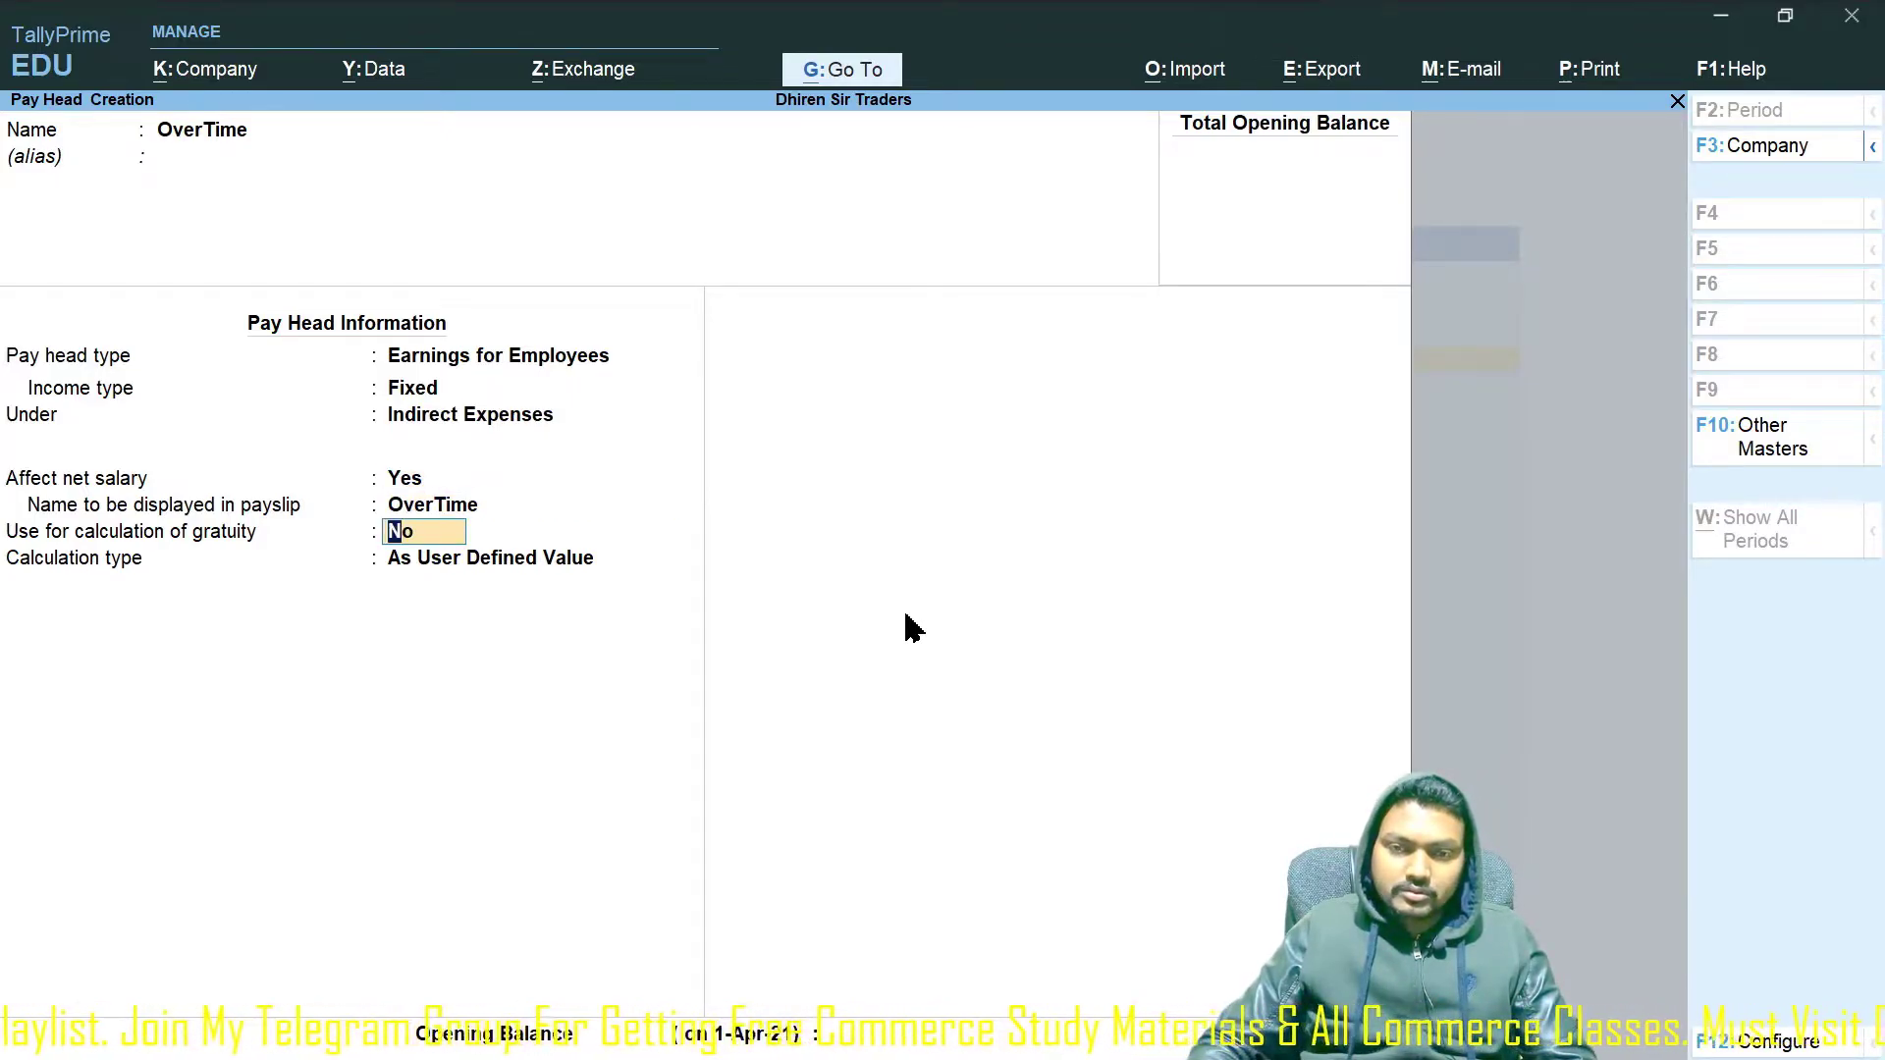
Calculate OverTime On Production with production type Overtime and no rounding.
{"action": "key", "text": "Return"}
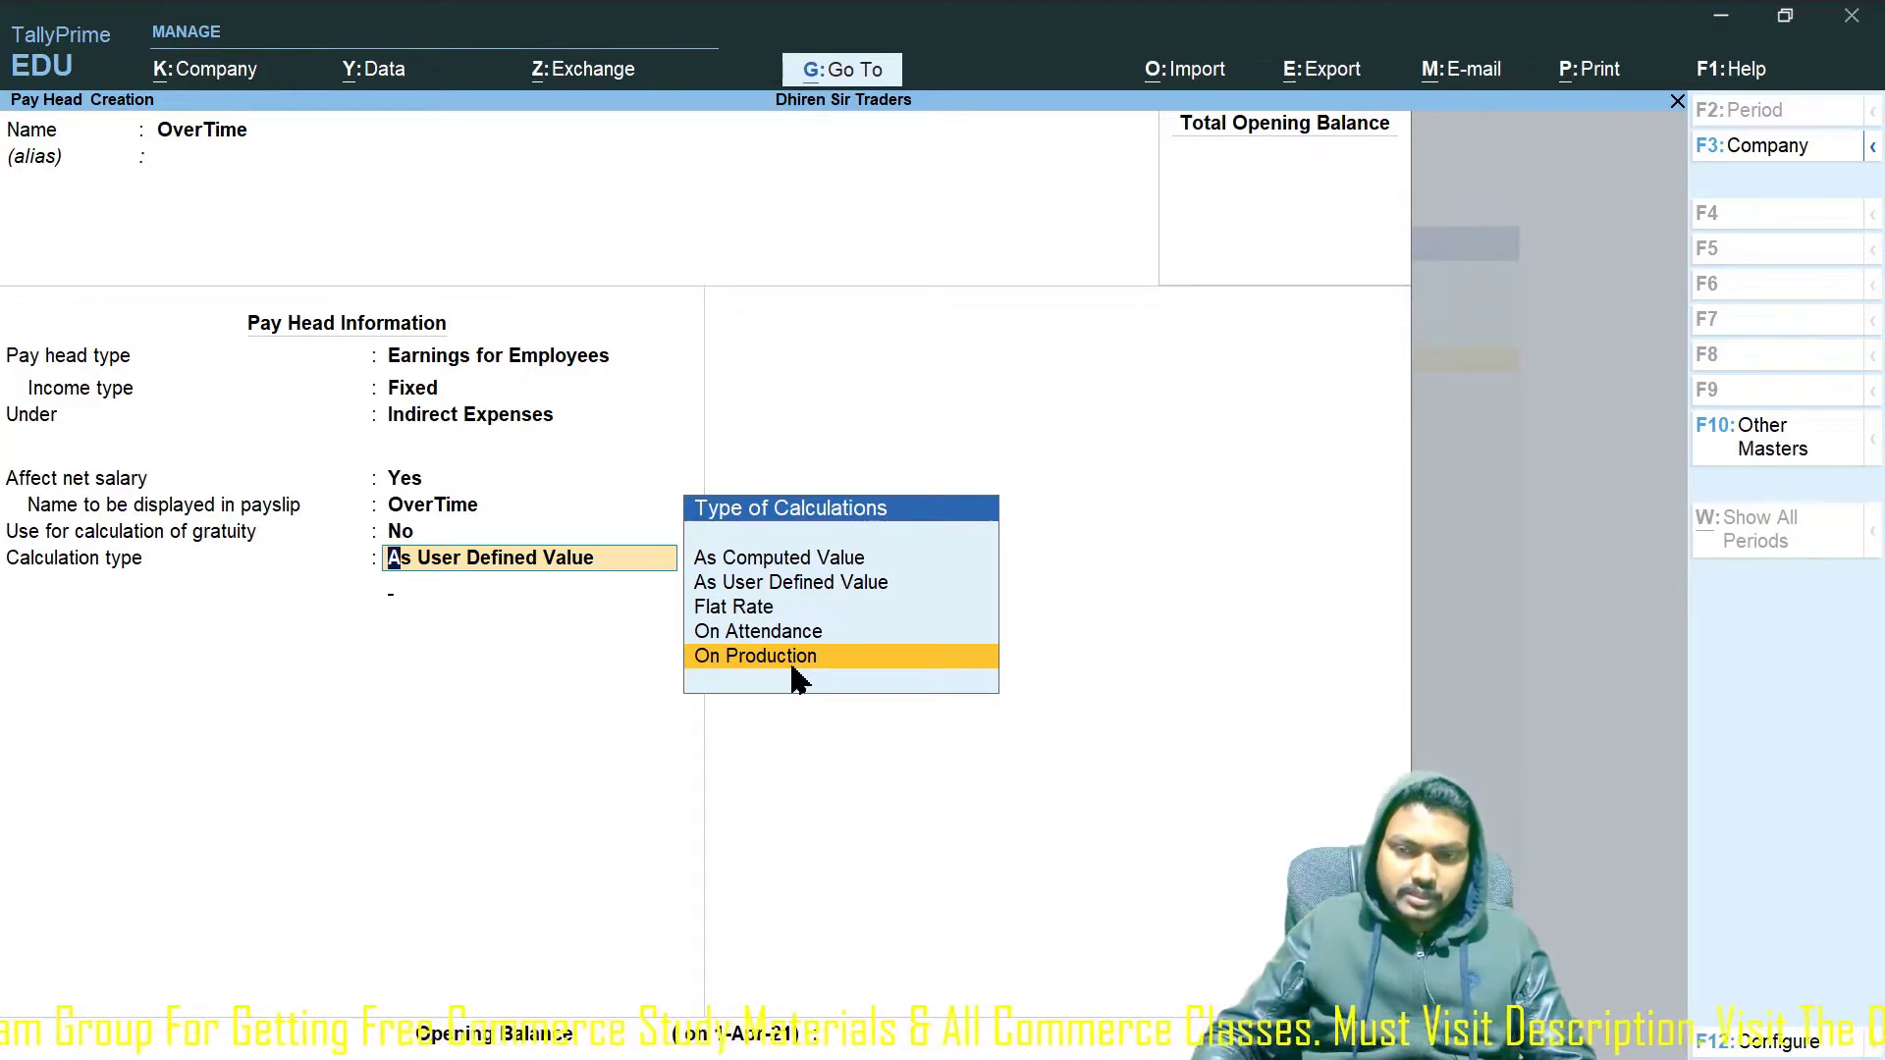
{"action": "key", "text": "Return"}
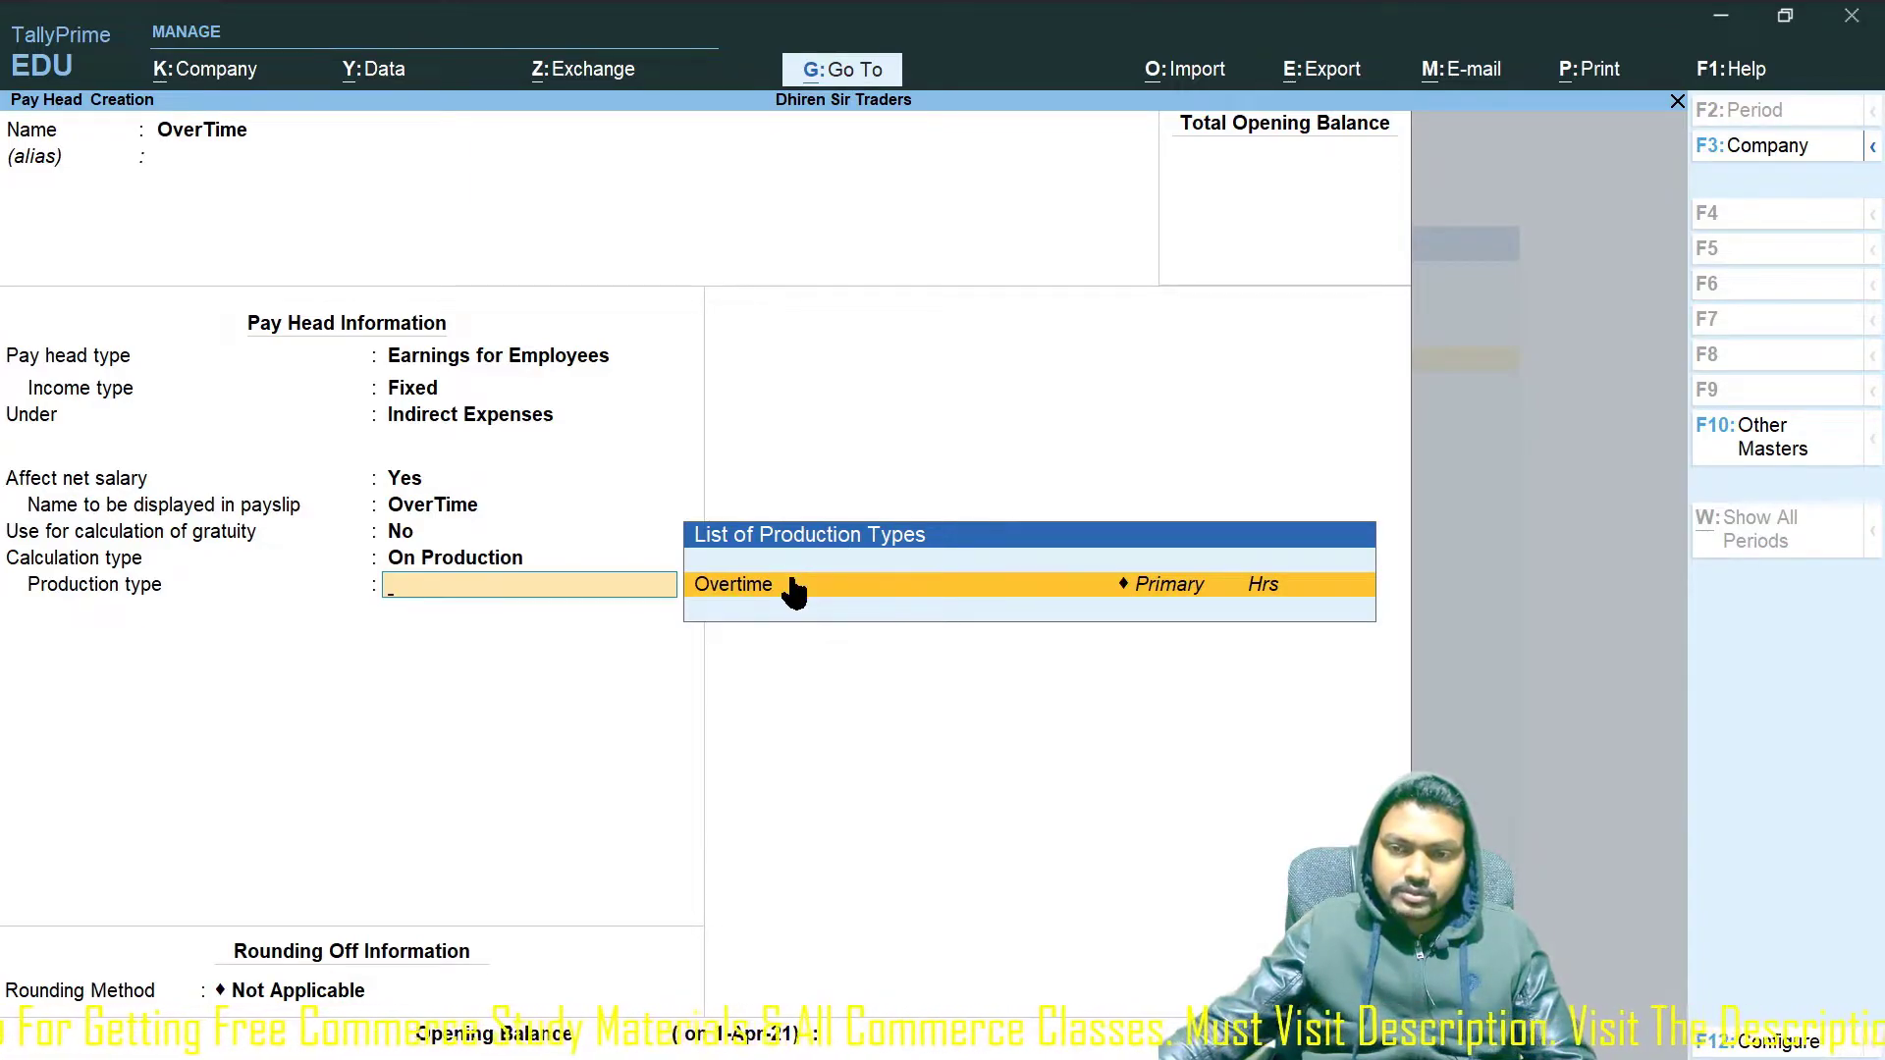
{"action": "left_click", "coordinate": [797, 590]}
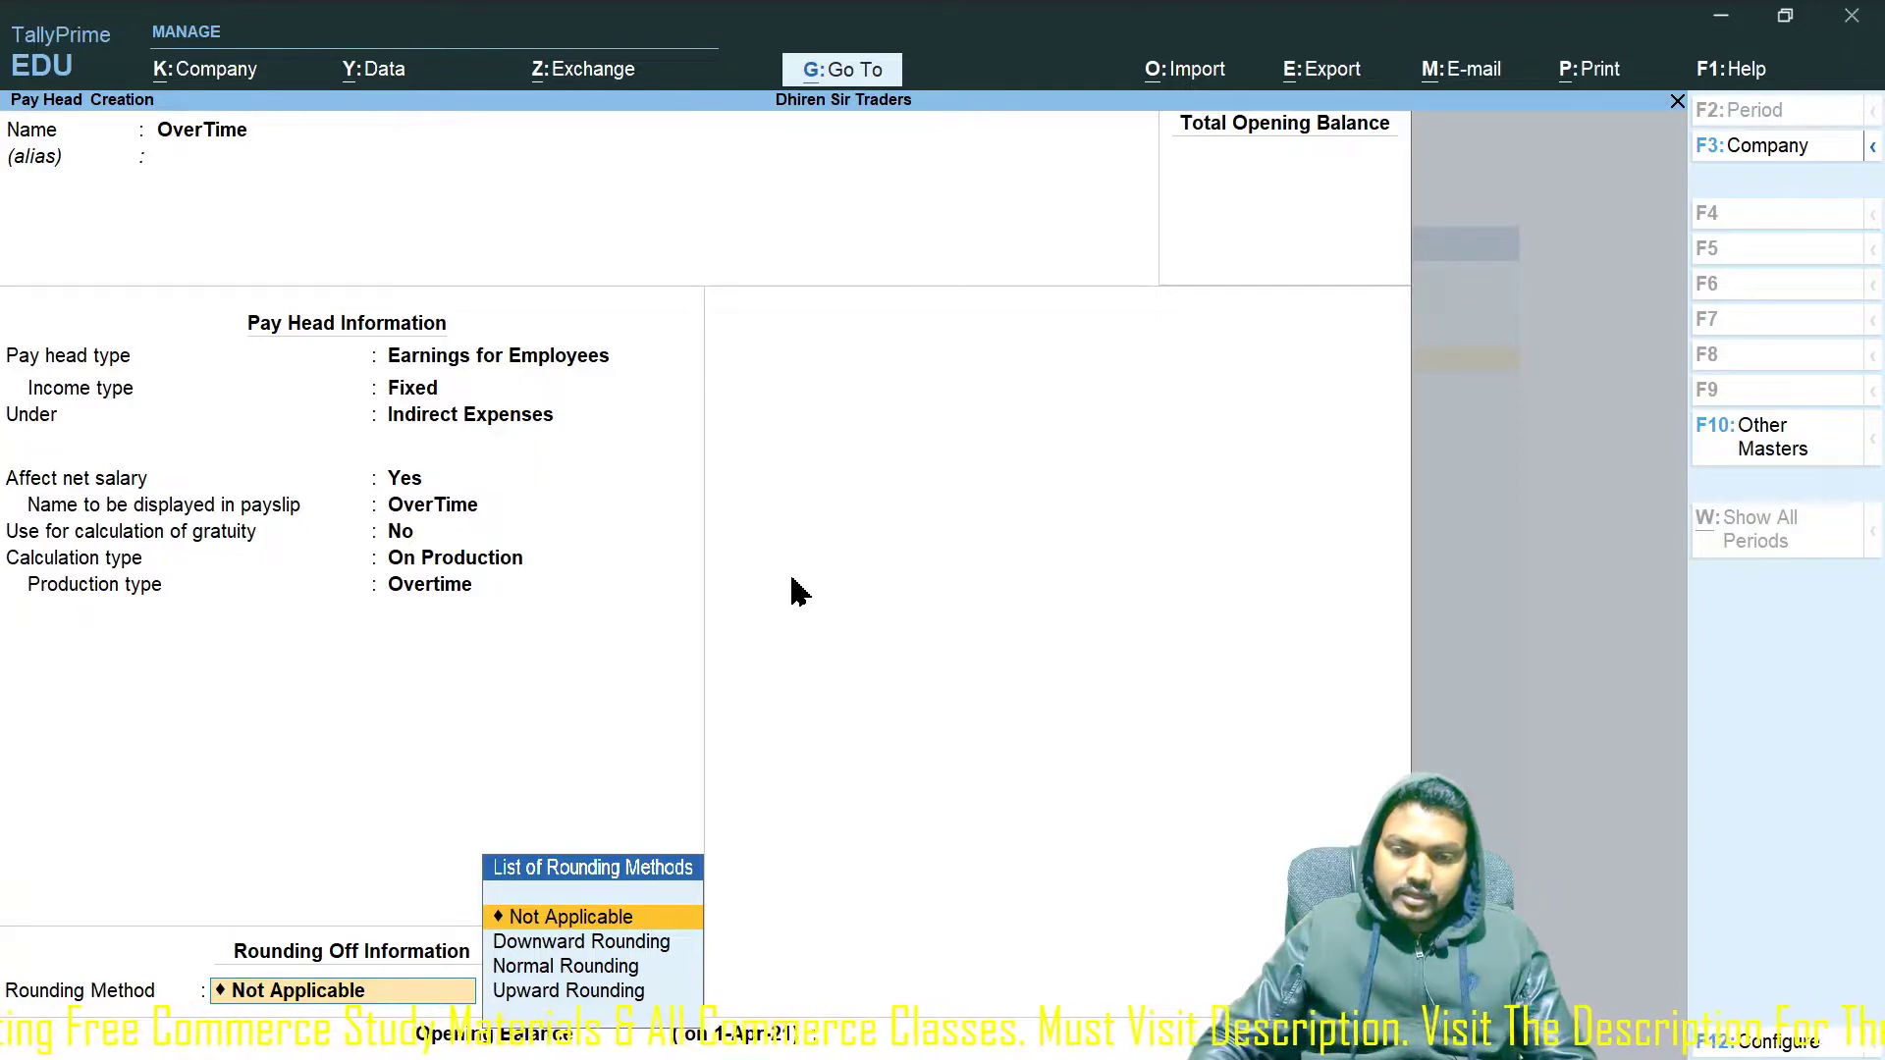
{"action": "key", "text": "Return"}
{"action": "key", "text": "Return"}
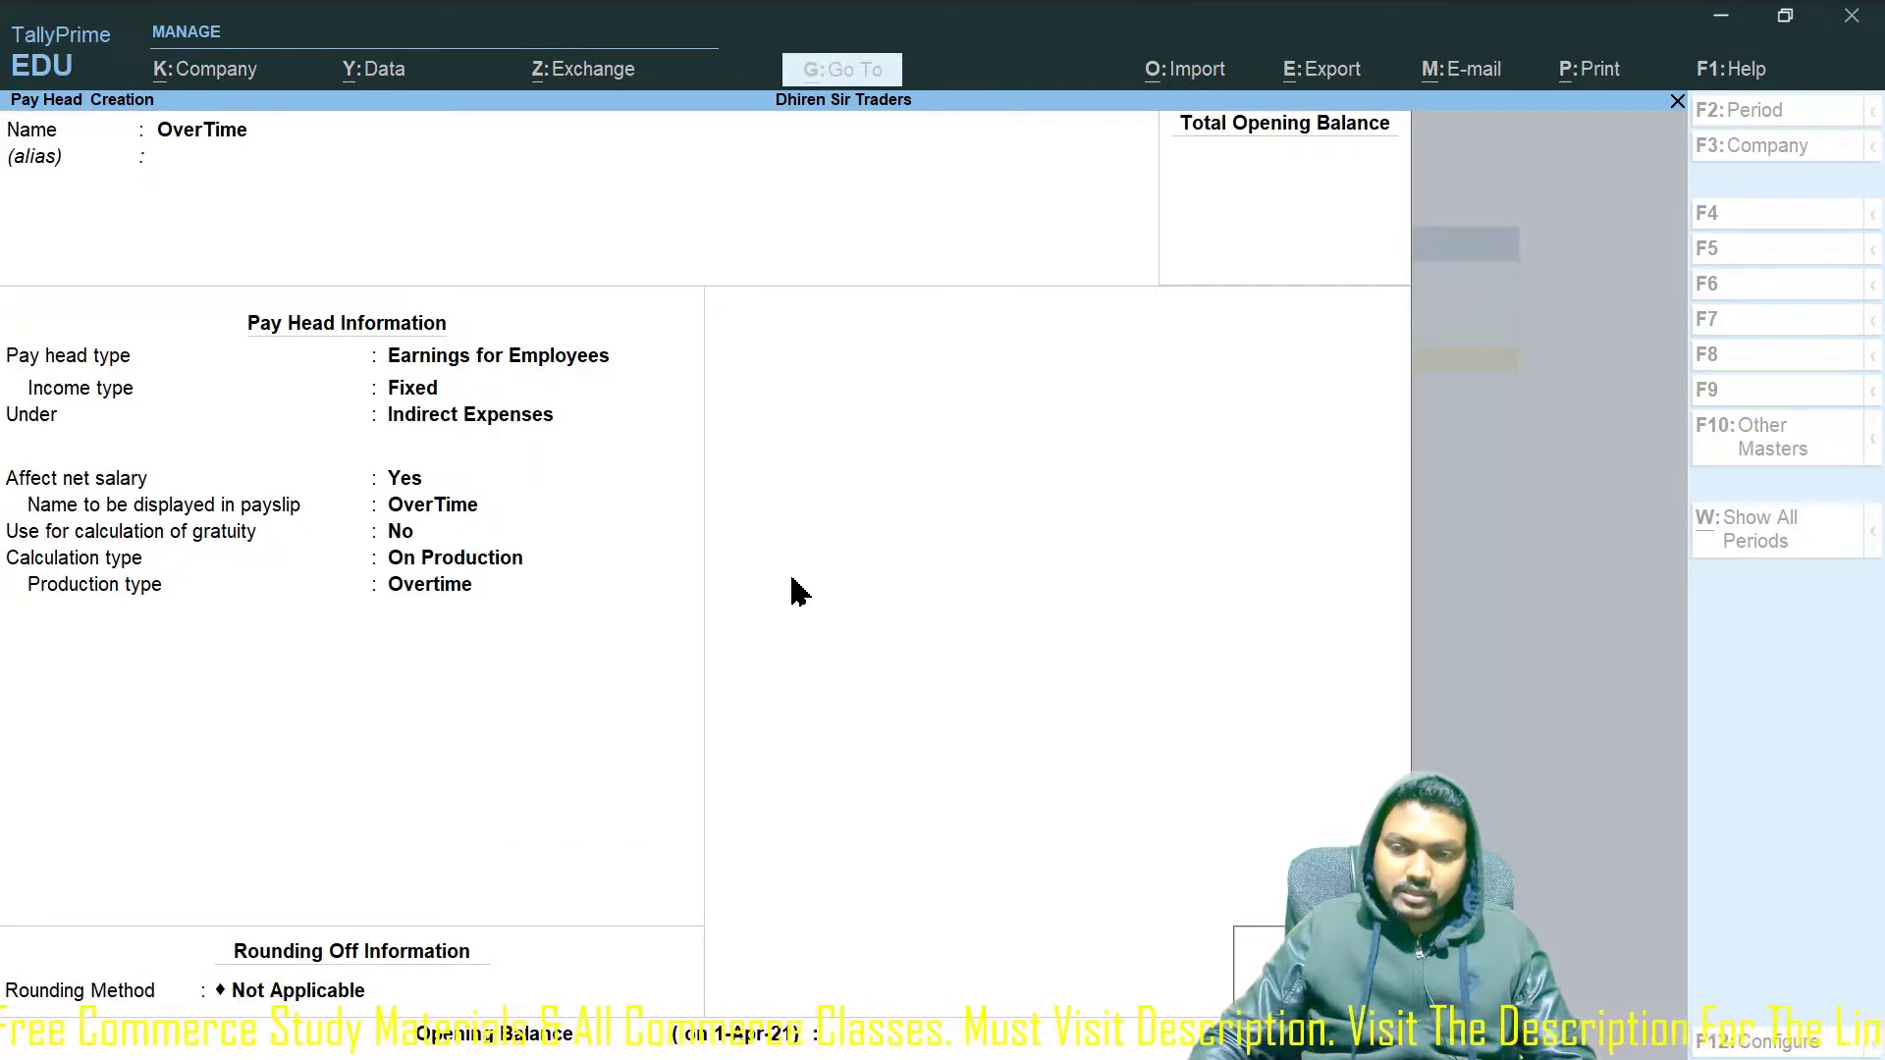
{"action": "key", "text": "Return"}
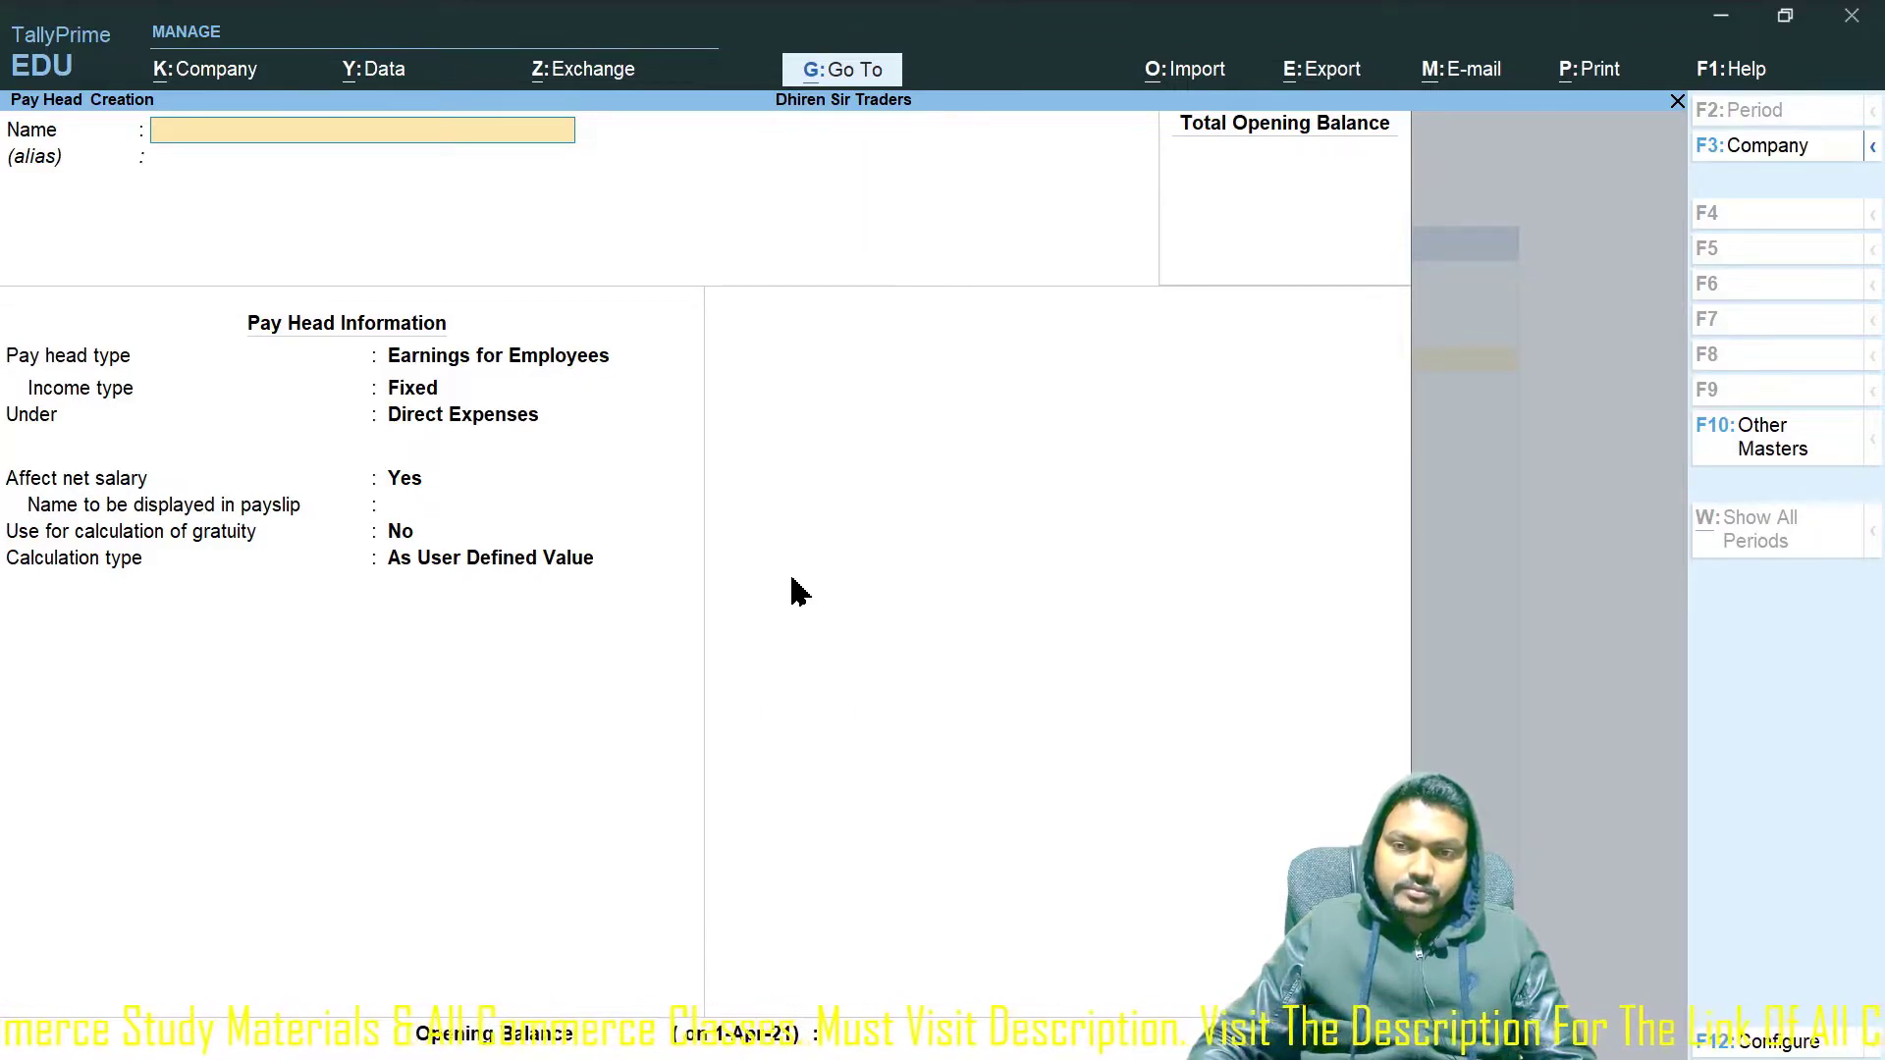
Discard the blank pay head and attendance type forms and return to Gateway of Tally.
{"action": "key", "text": "Escape"}
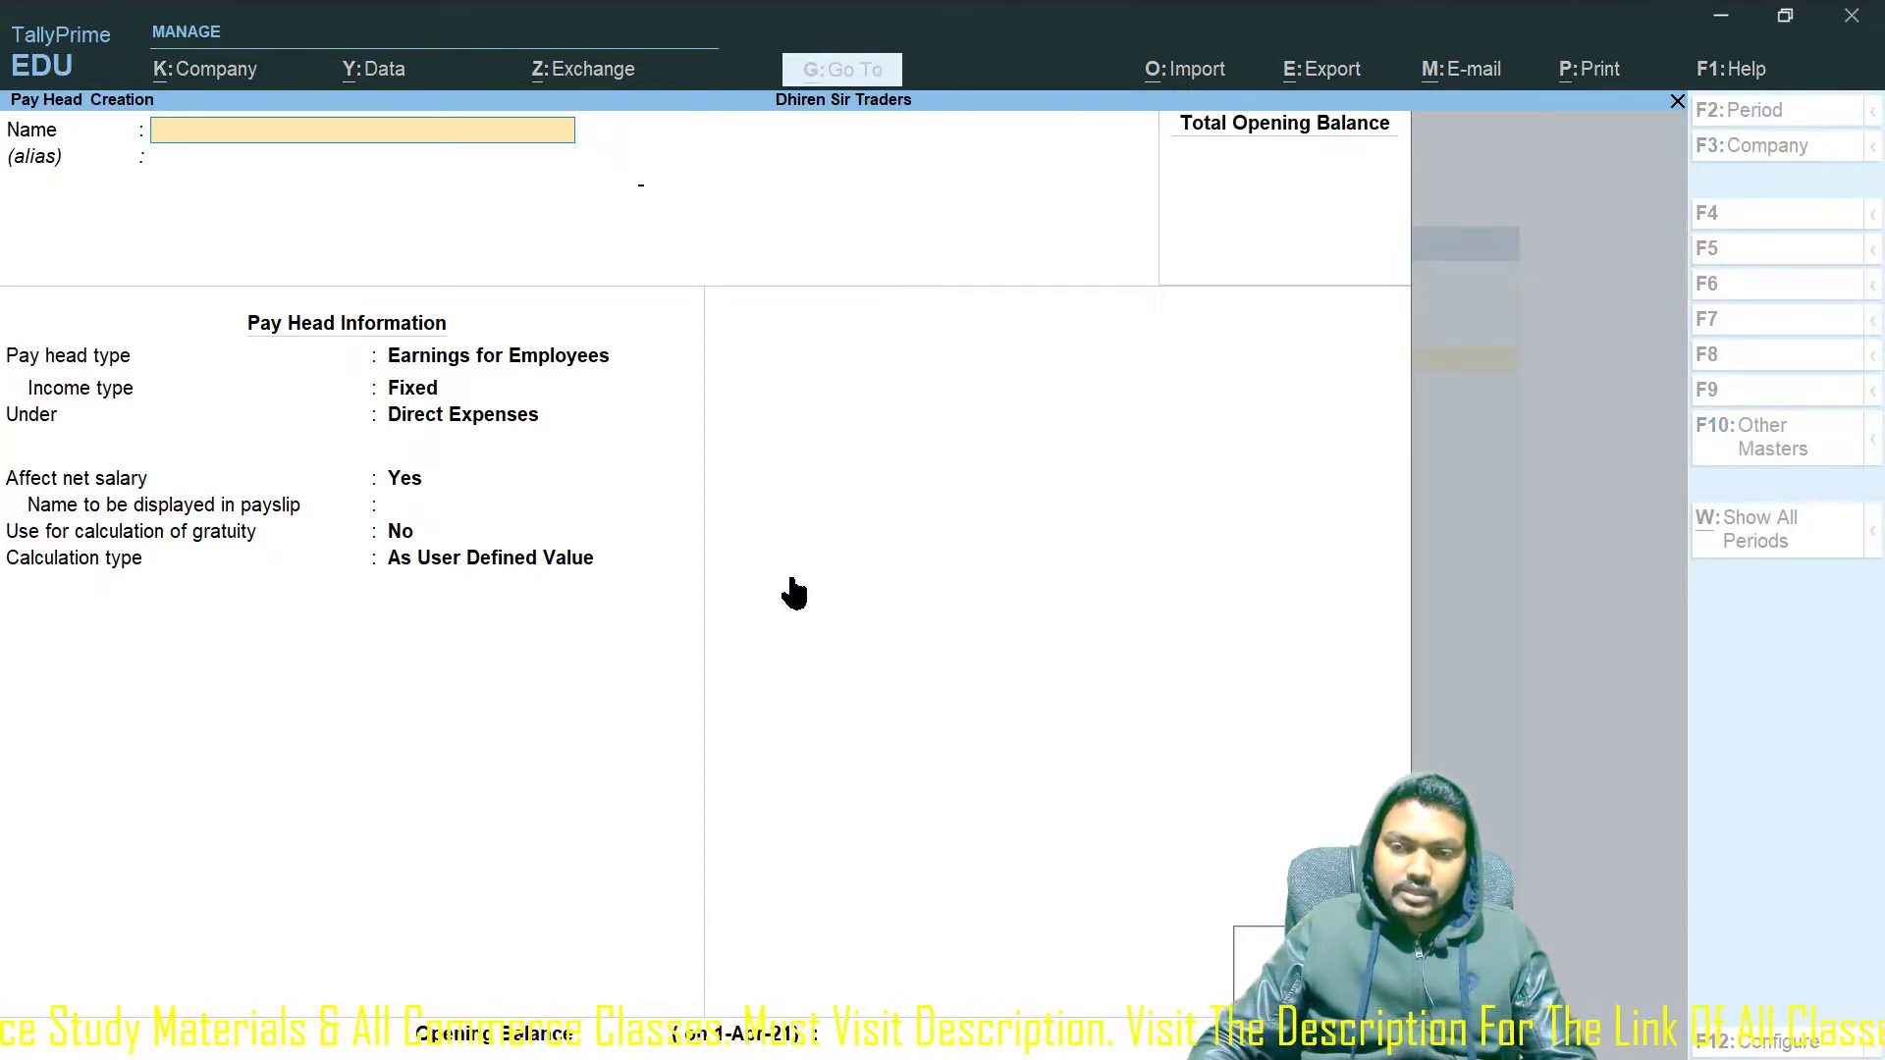
{"action": "key", "text": "Return"}
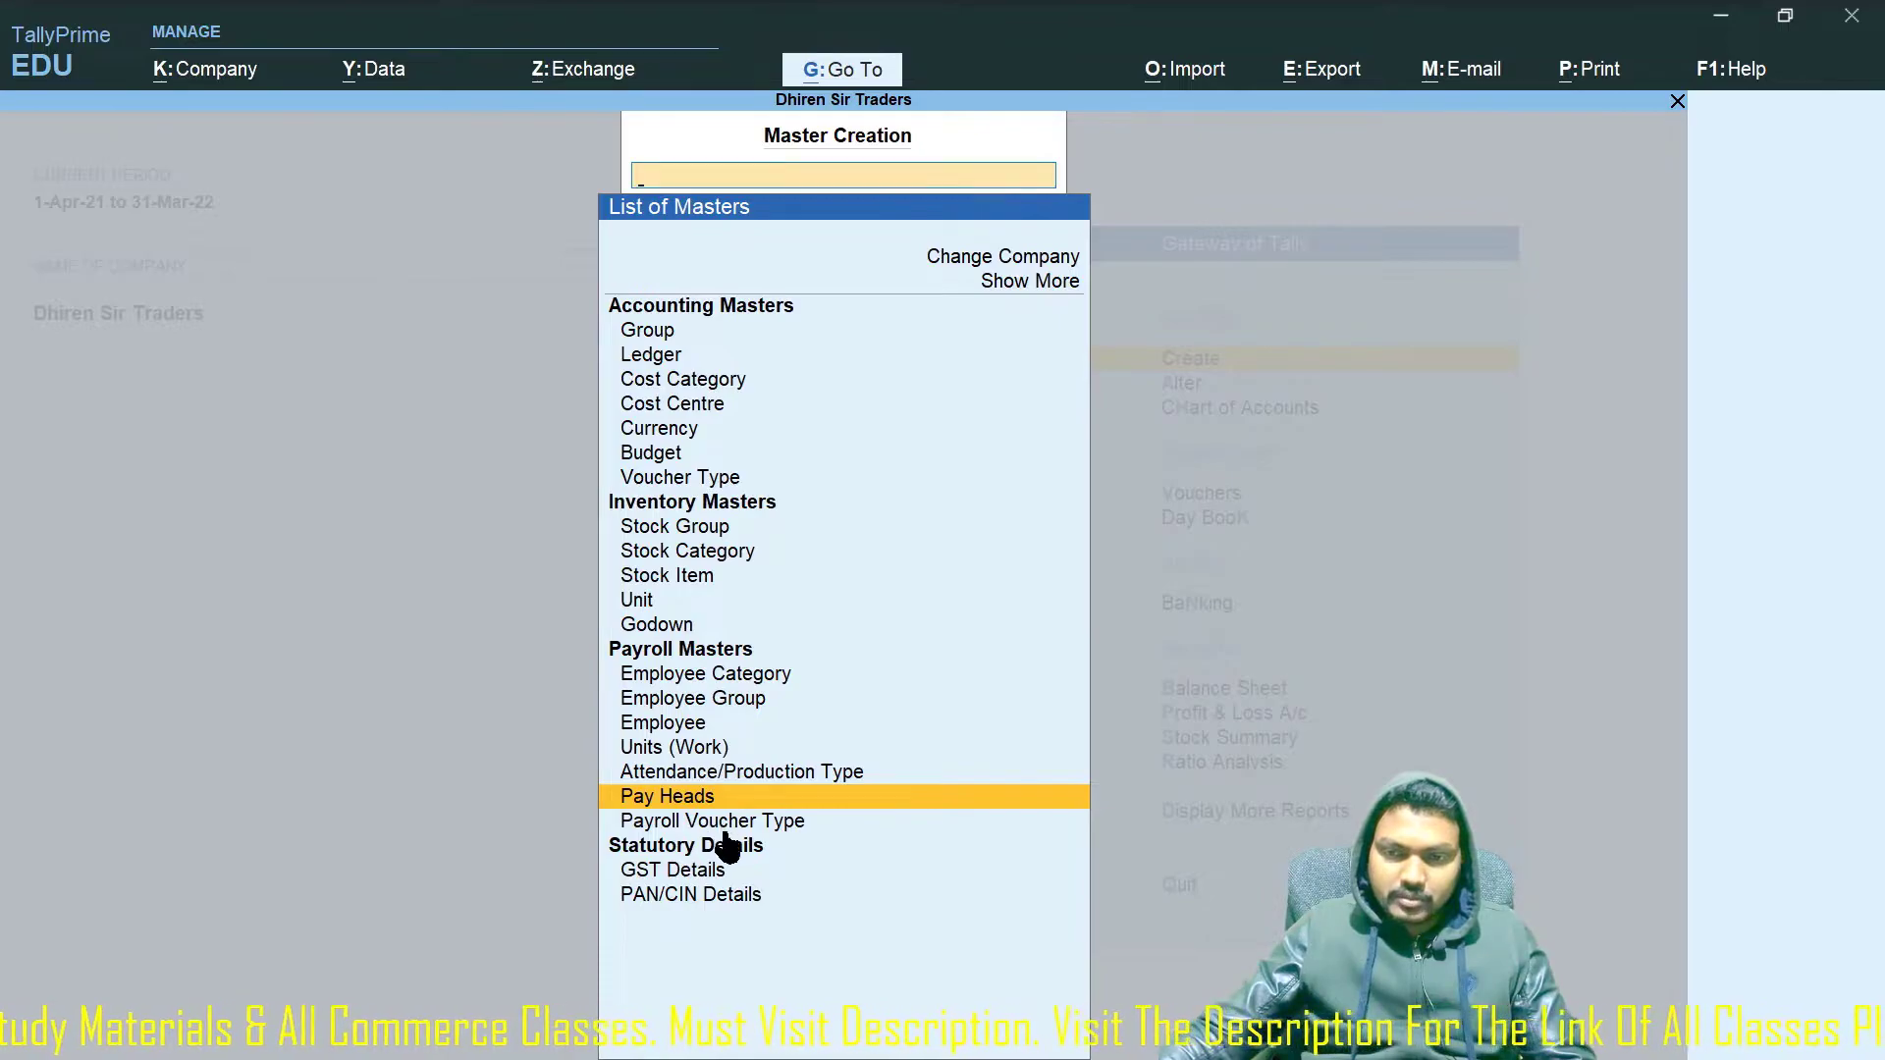
{"action": "left_click", "coordinate": [807, 786]}
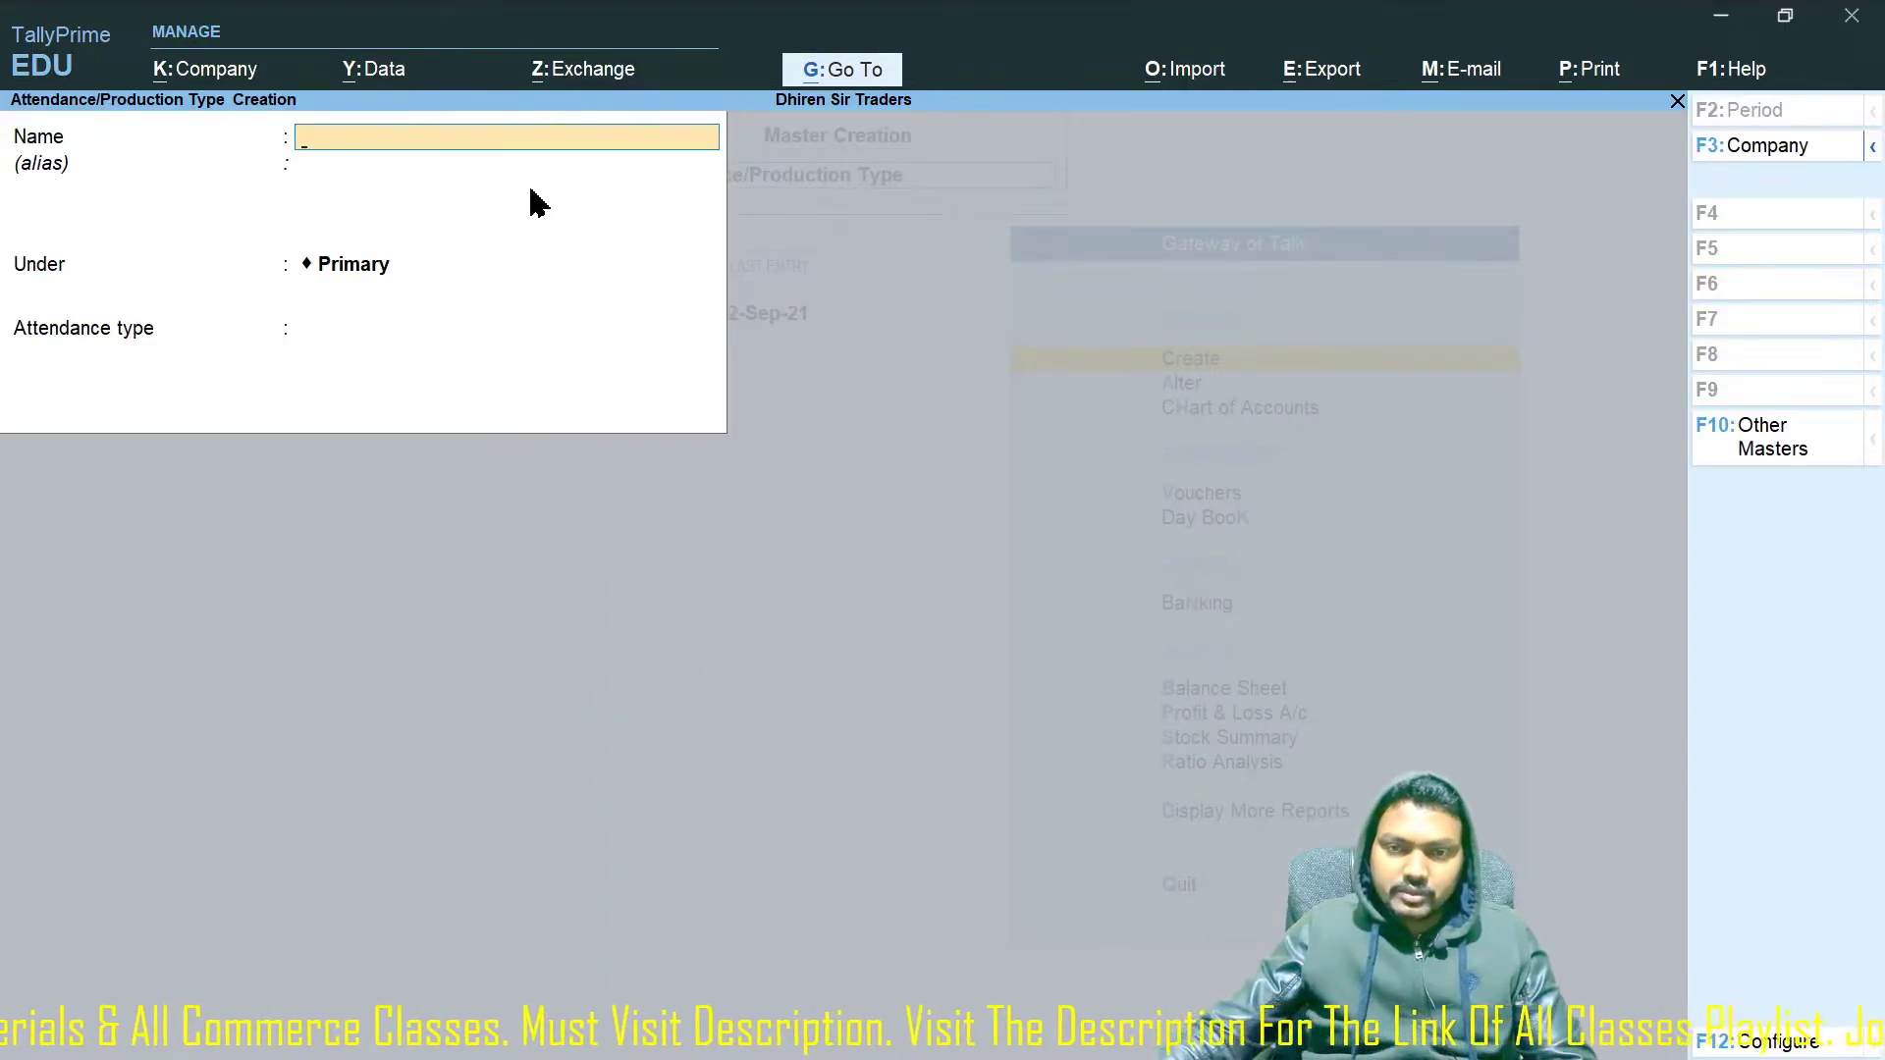
{"action": "key", "text": "Escape"}
{"action": "key", "text": "y"}
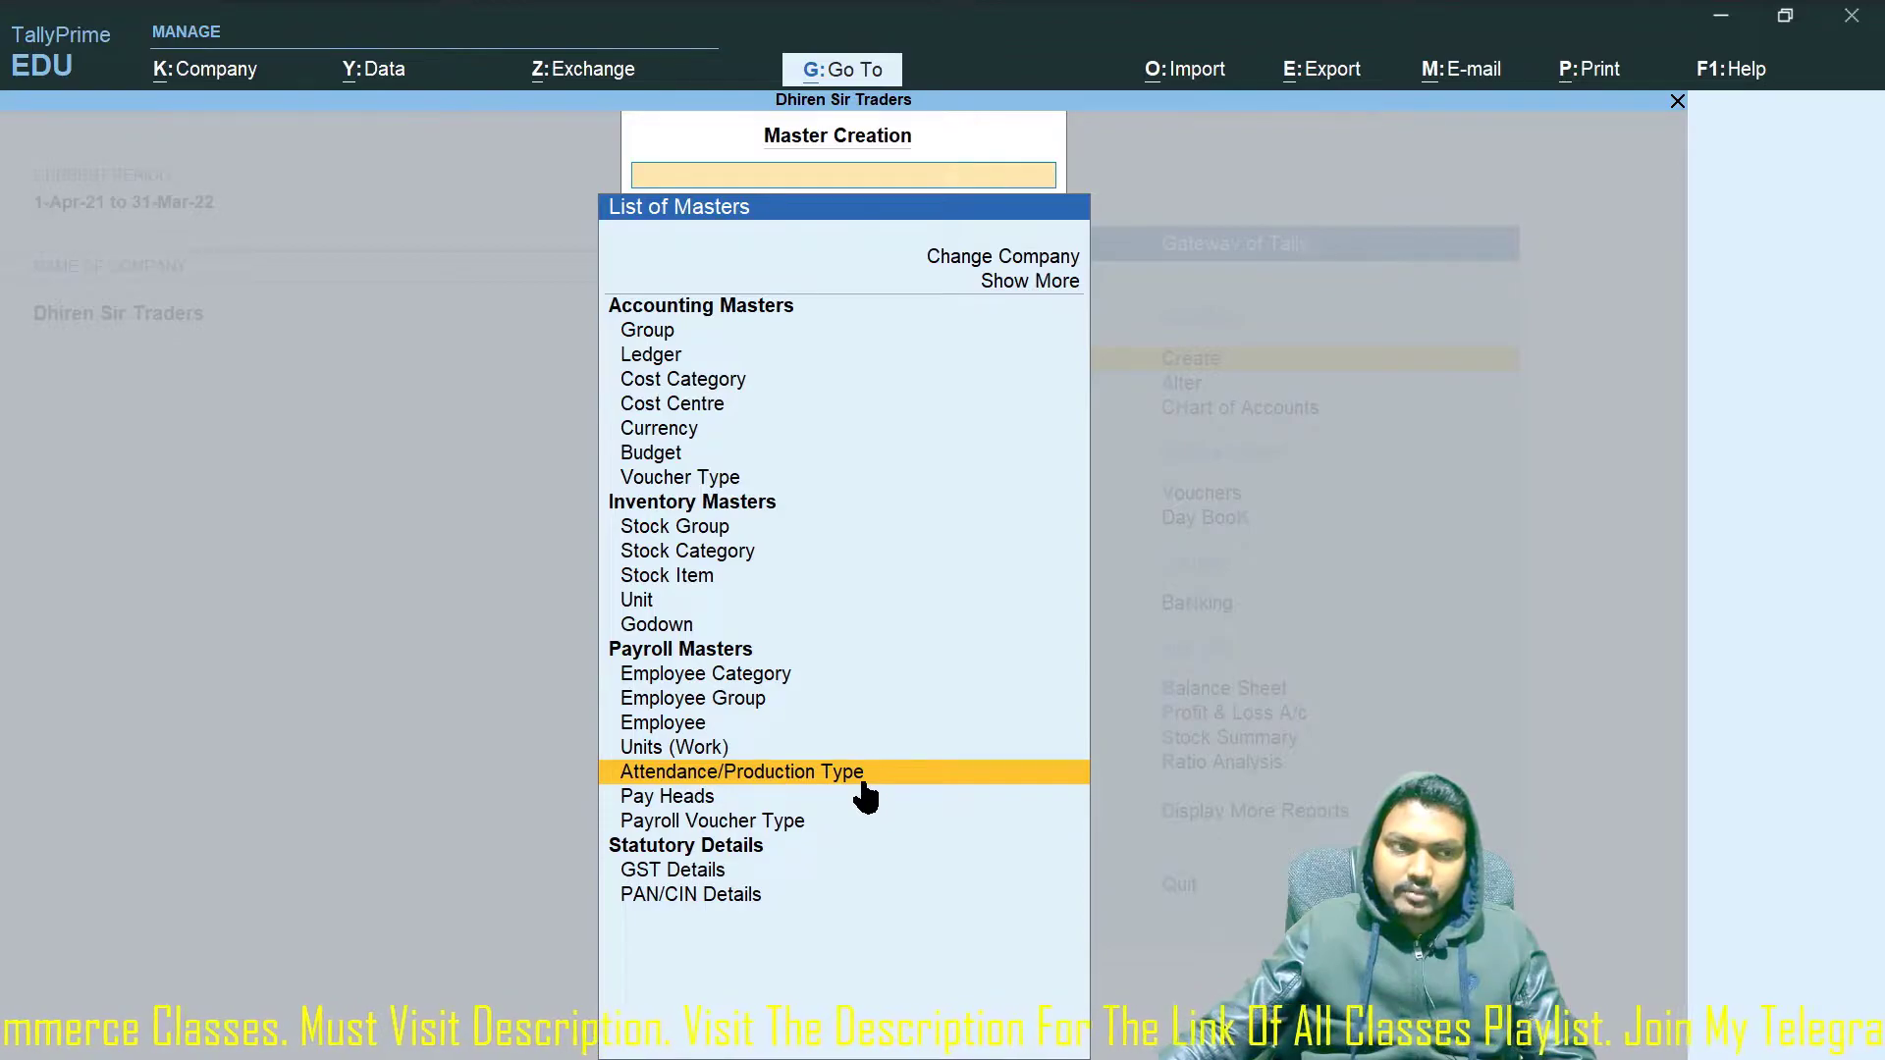
{"action": "key", "text": "Escape"}
Review the existing employee categories, employee groups and employees in Alter.
{"action": "key", "text": "Down"}
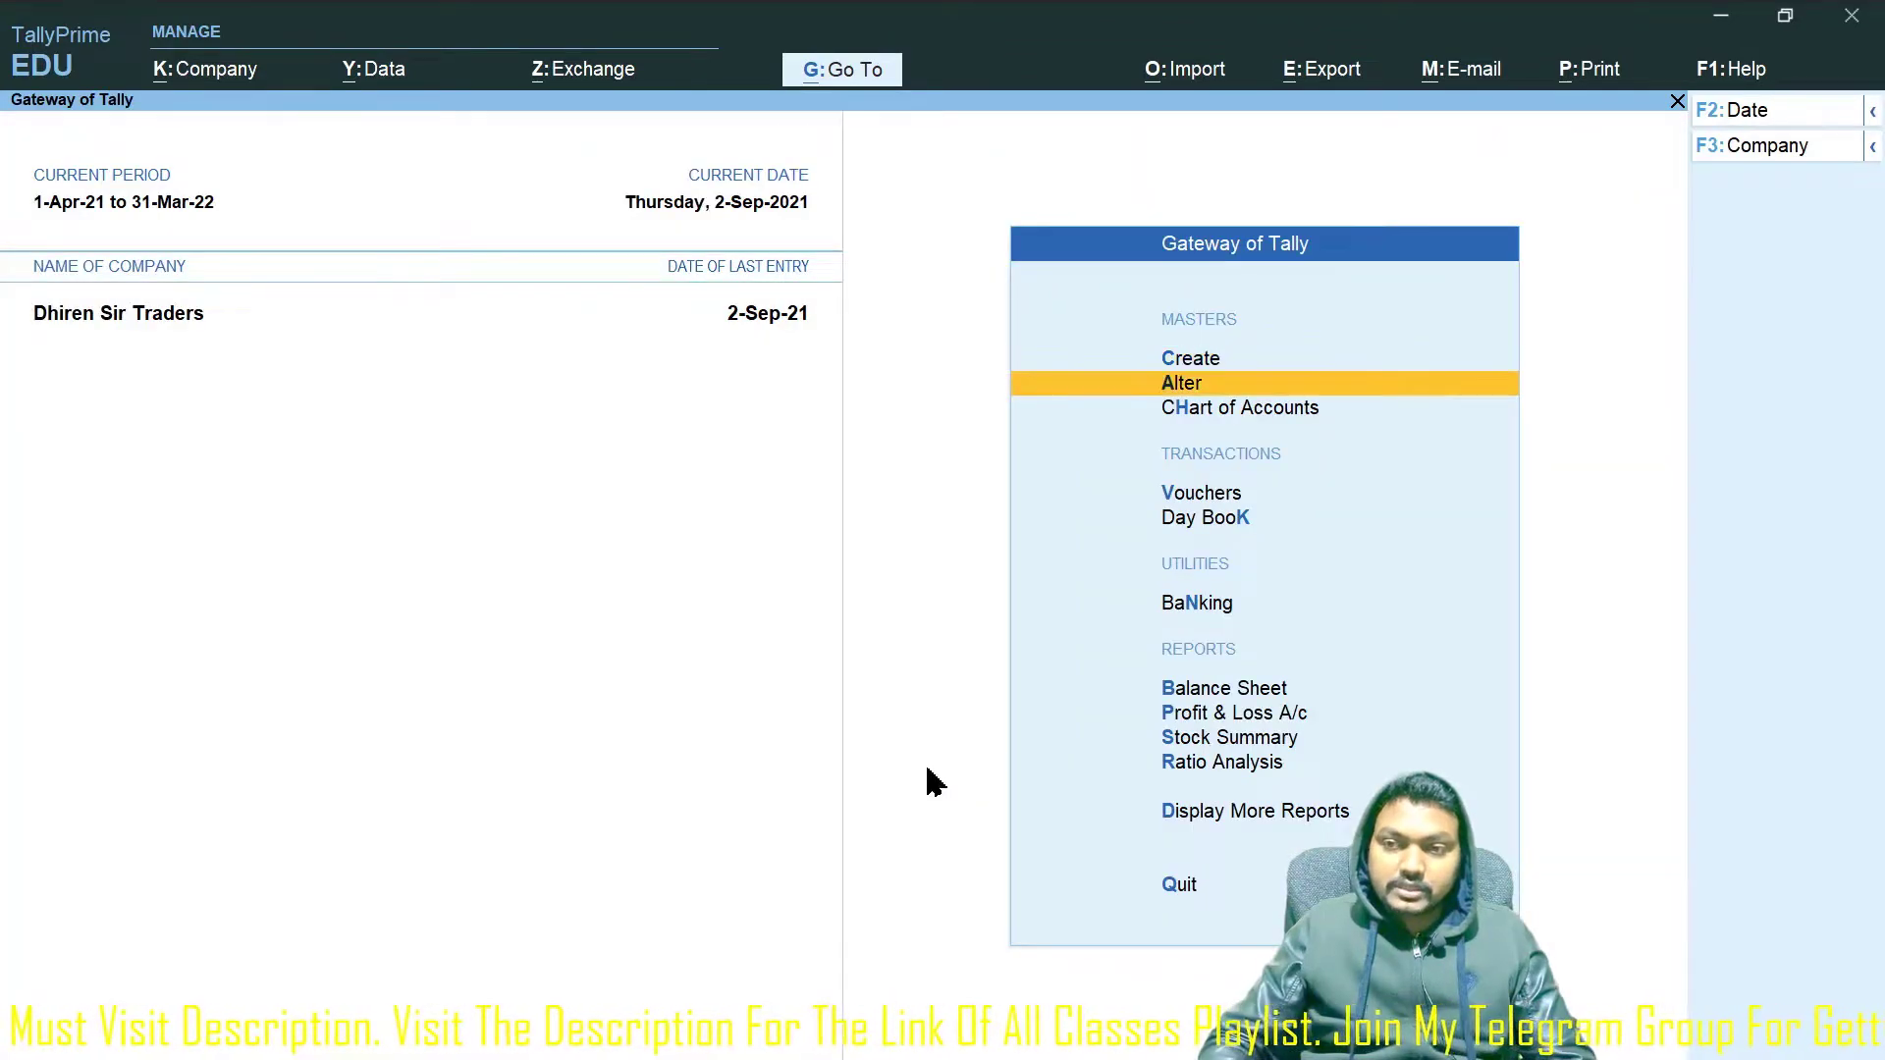
{"action": "key", "text": "Return"}
{"action": "key", "text": "Down"}
{"action": "key", "text": "Down"}
{"action": "key", "text": "Down"}
{"action": "key", "text": "Down"}
{"action": "key", "text": "Down"}
{"action": "key", "text": "Down"}
{"action": "key", "text": "Down"}
{"action": "key", "text": "Down"}
{"action": "key", "text": "Down"}
{"action": "key", "text": "Down"}
{"action": "key", "text": "Down"}
{"action": "key", "text": "Down"}
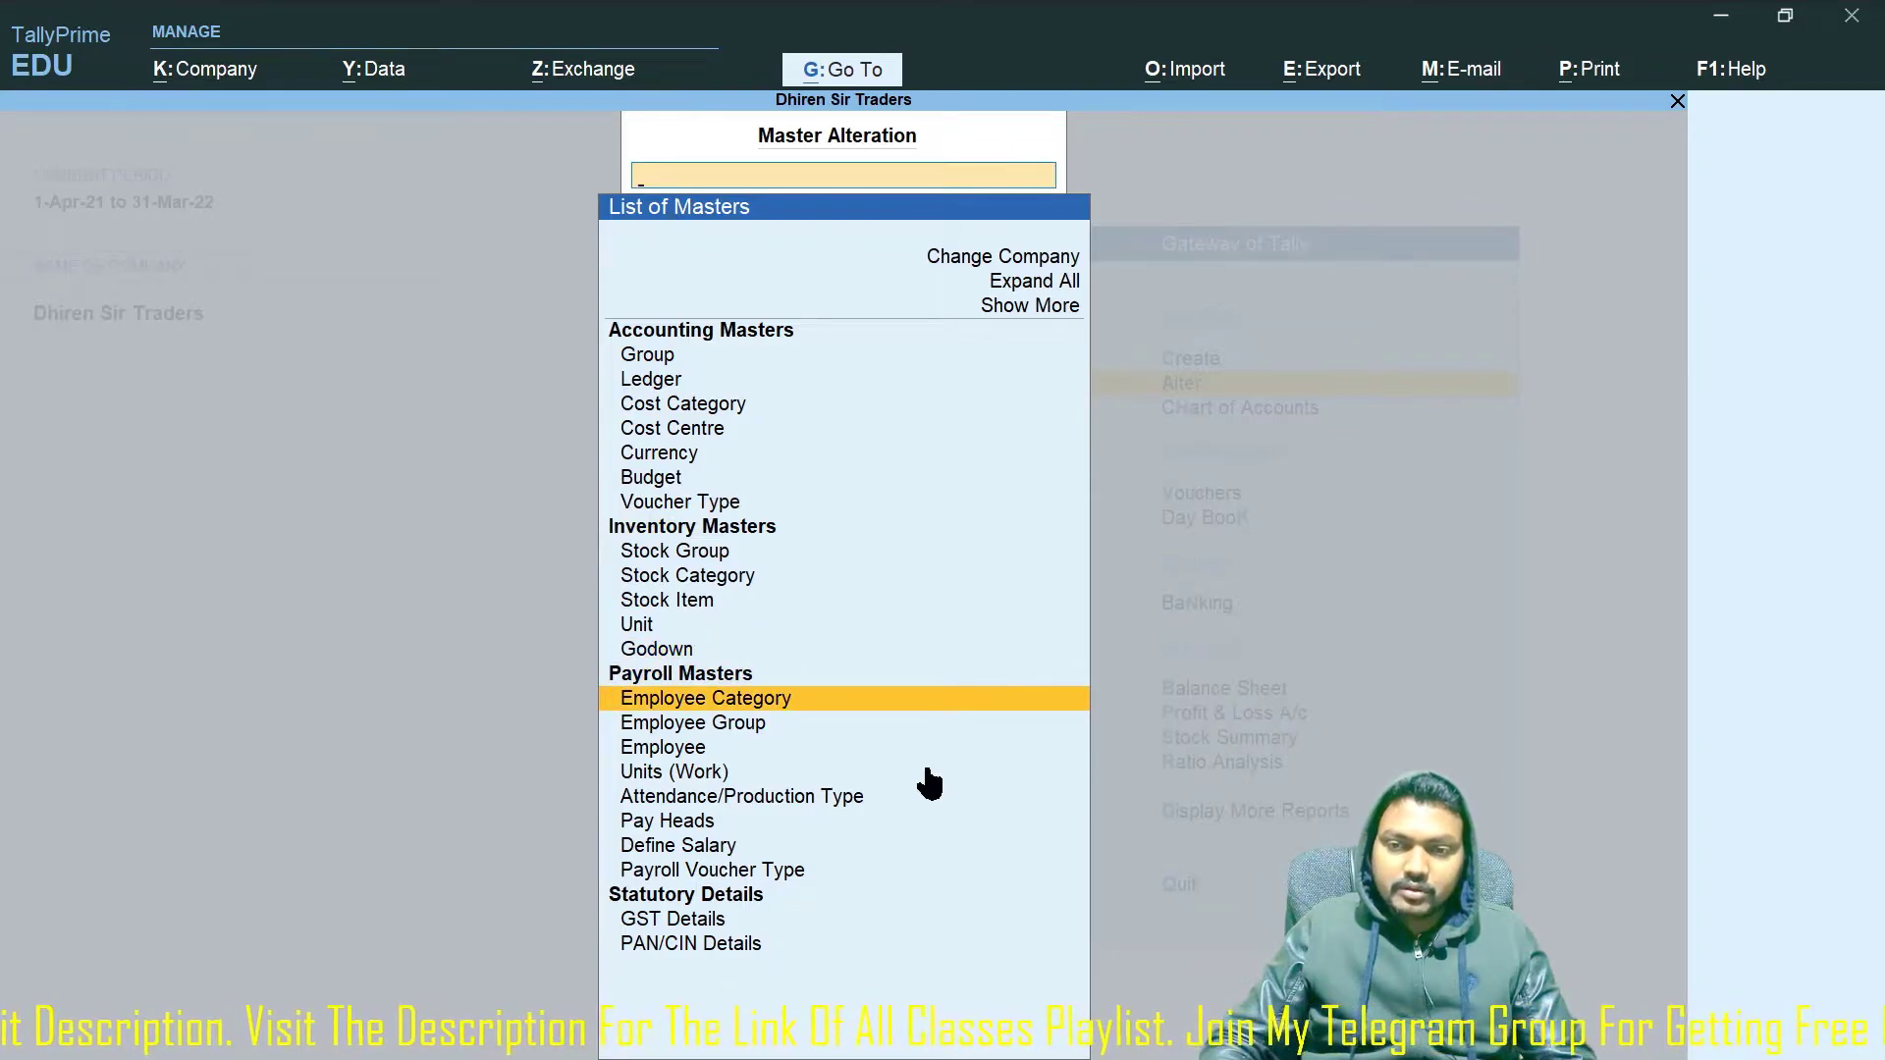
{"action": "key", "text": "Return"}
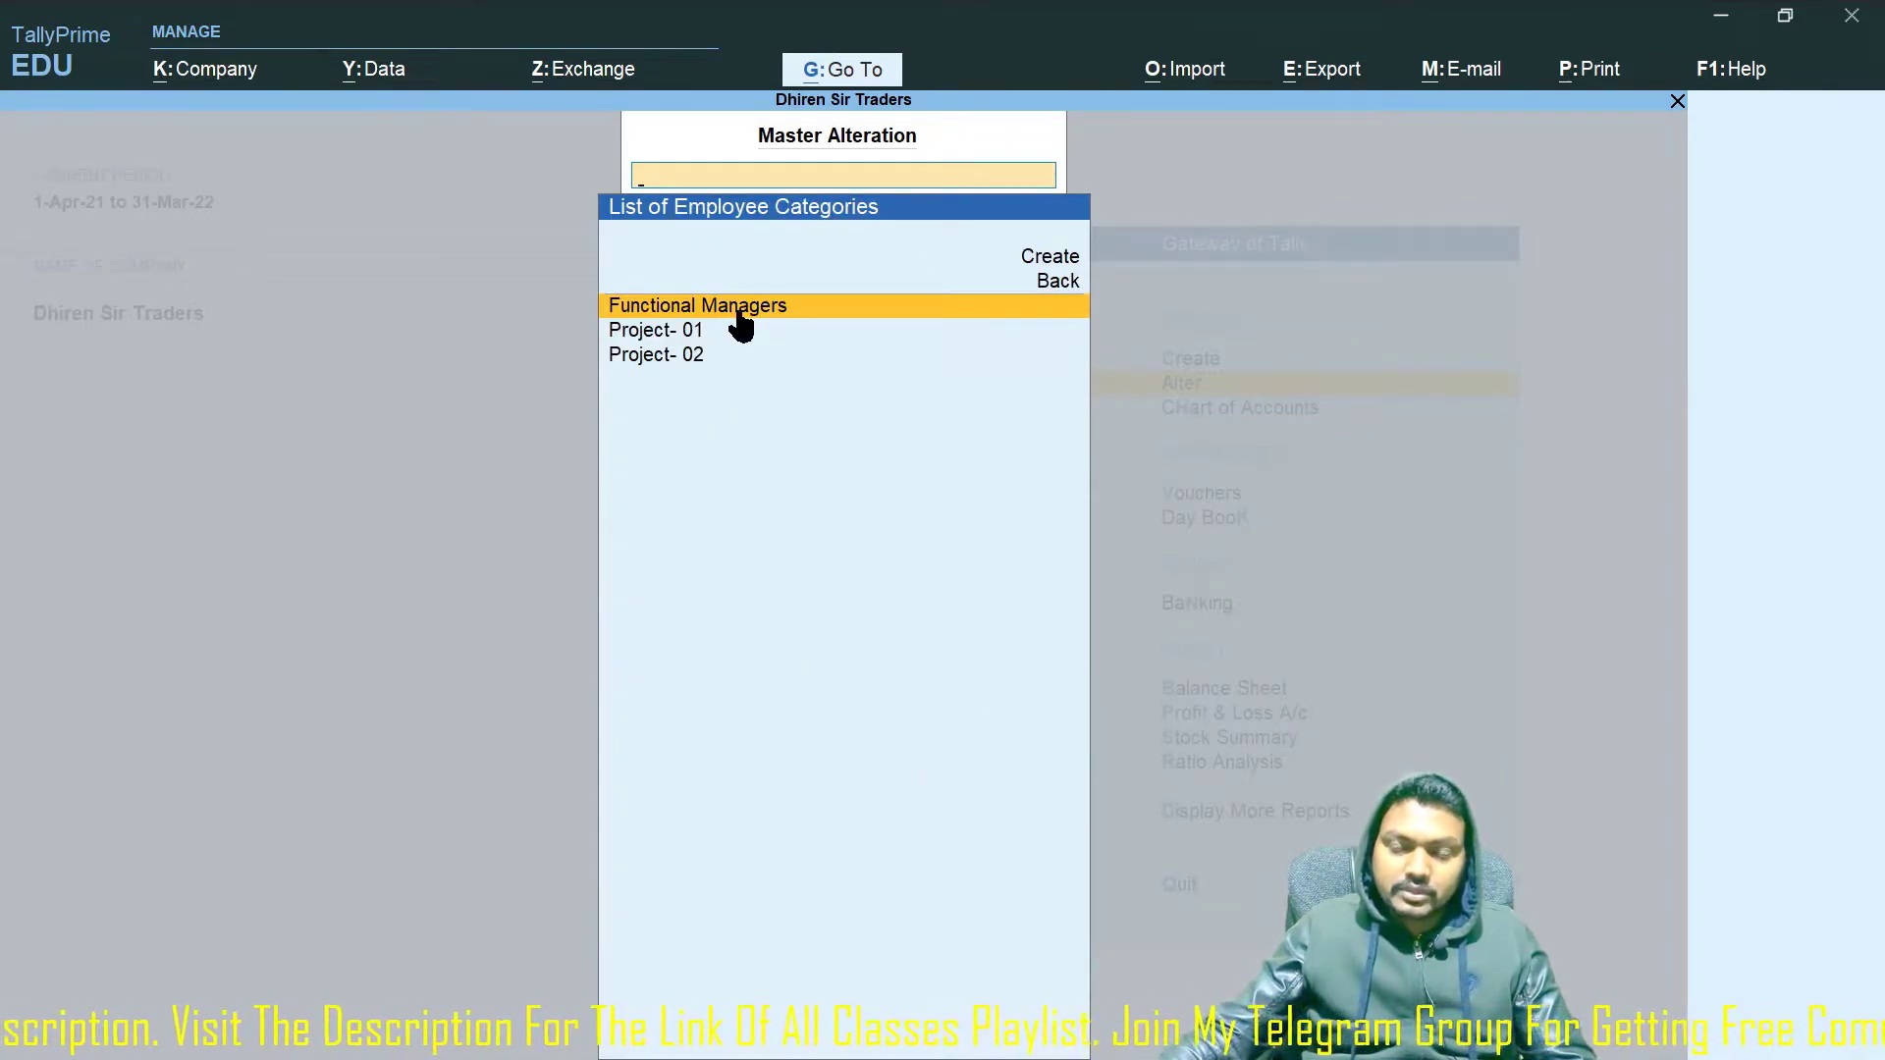
{"action": "key", "text": "Escape"}
{"action": "key", "text": "Down"}
{"action": "key", "text": "Return"}
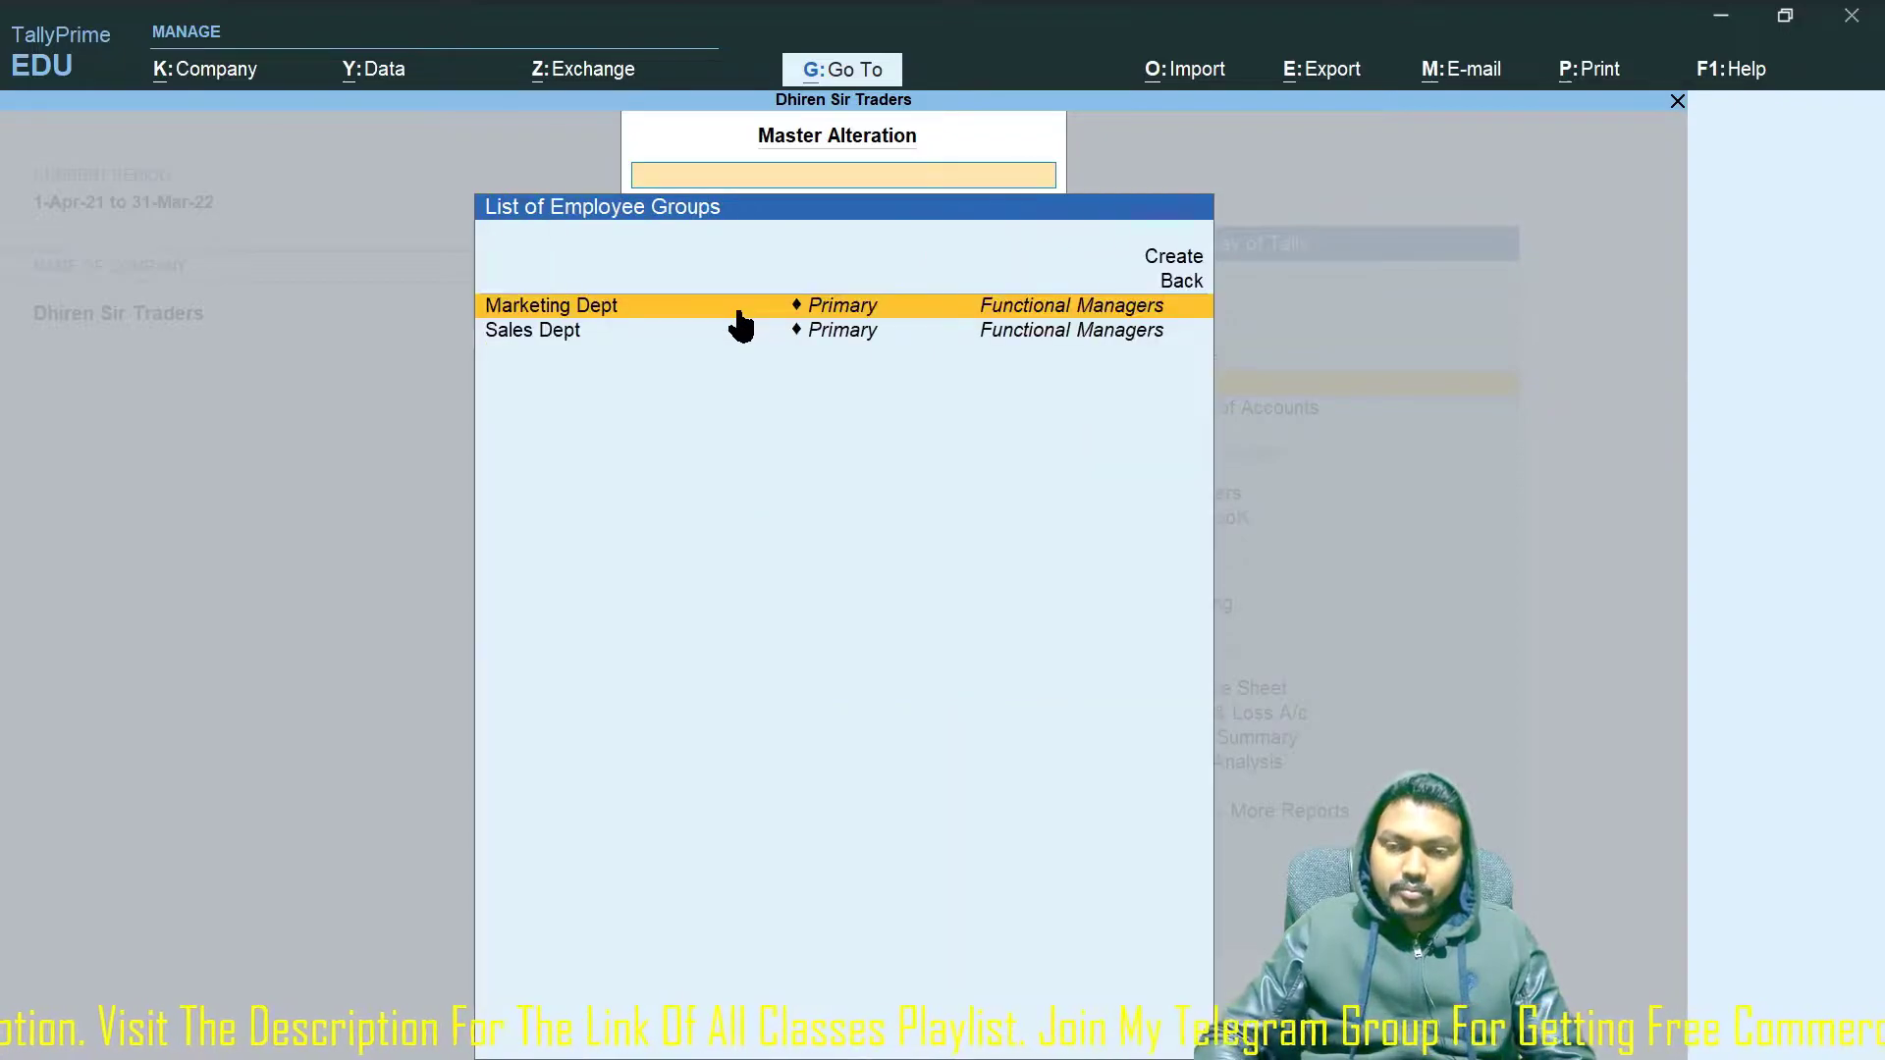
{"action": "key", "text": "Escape"}
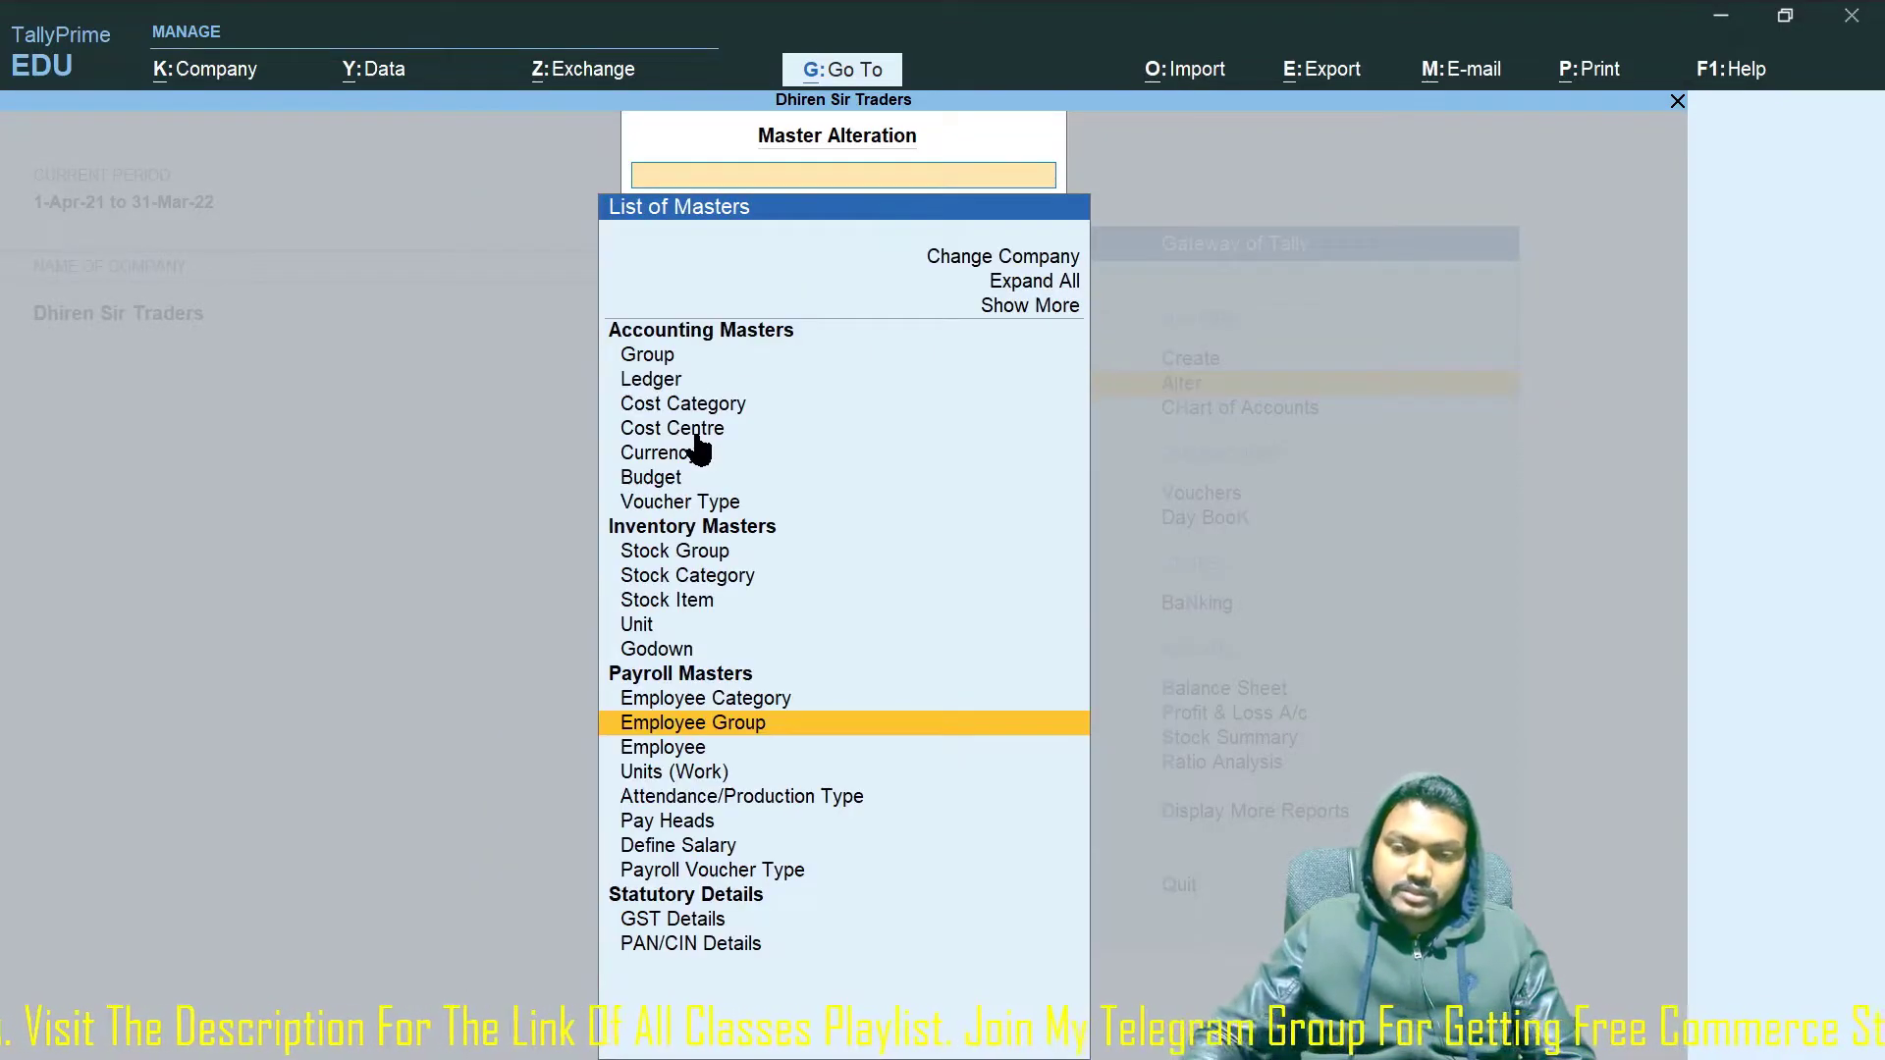
{"action": "key", "text": "Down"}
{"action": "key", "text": "Return"}
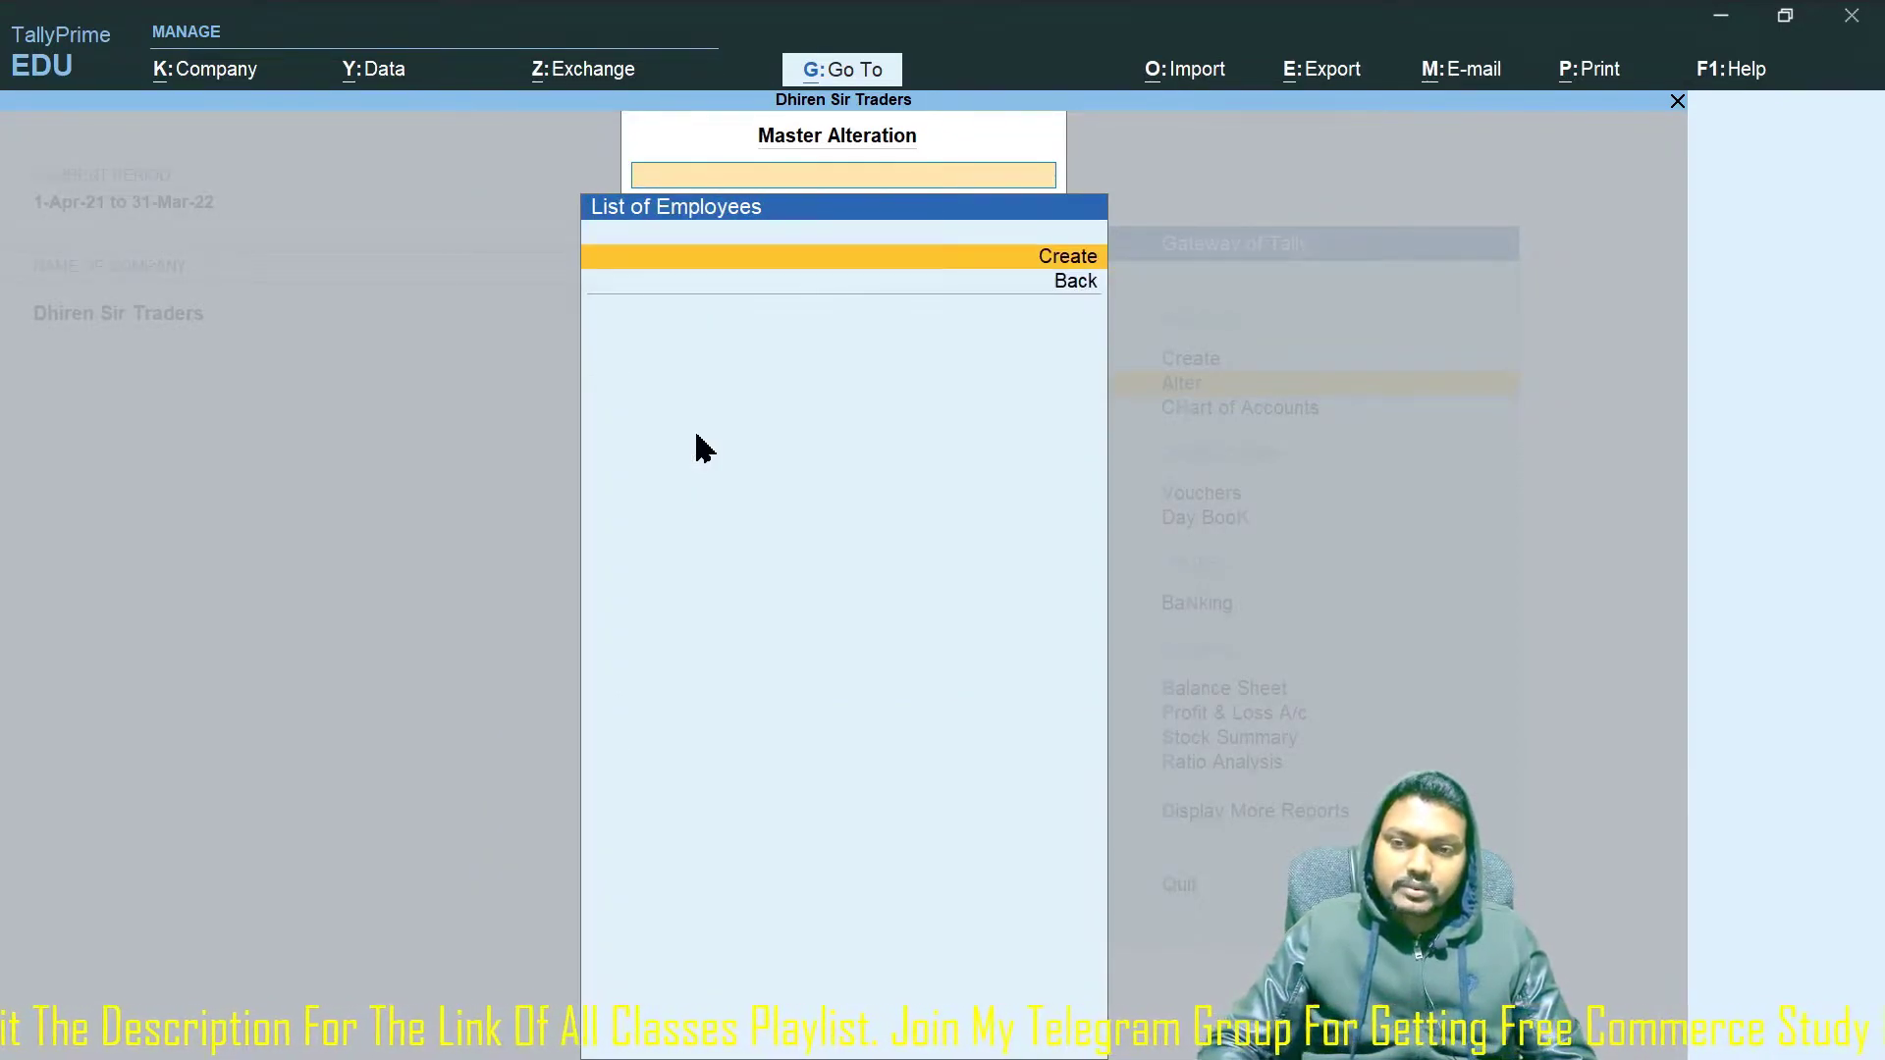
{"action": "key", "text": "Escape"}
Review the existing work units, attendance/production types and pay heads.
{"action": "key", "text": "Down"}
{"action": "key", "text": "Return"}
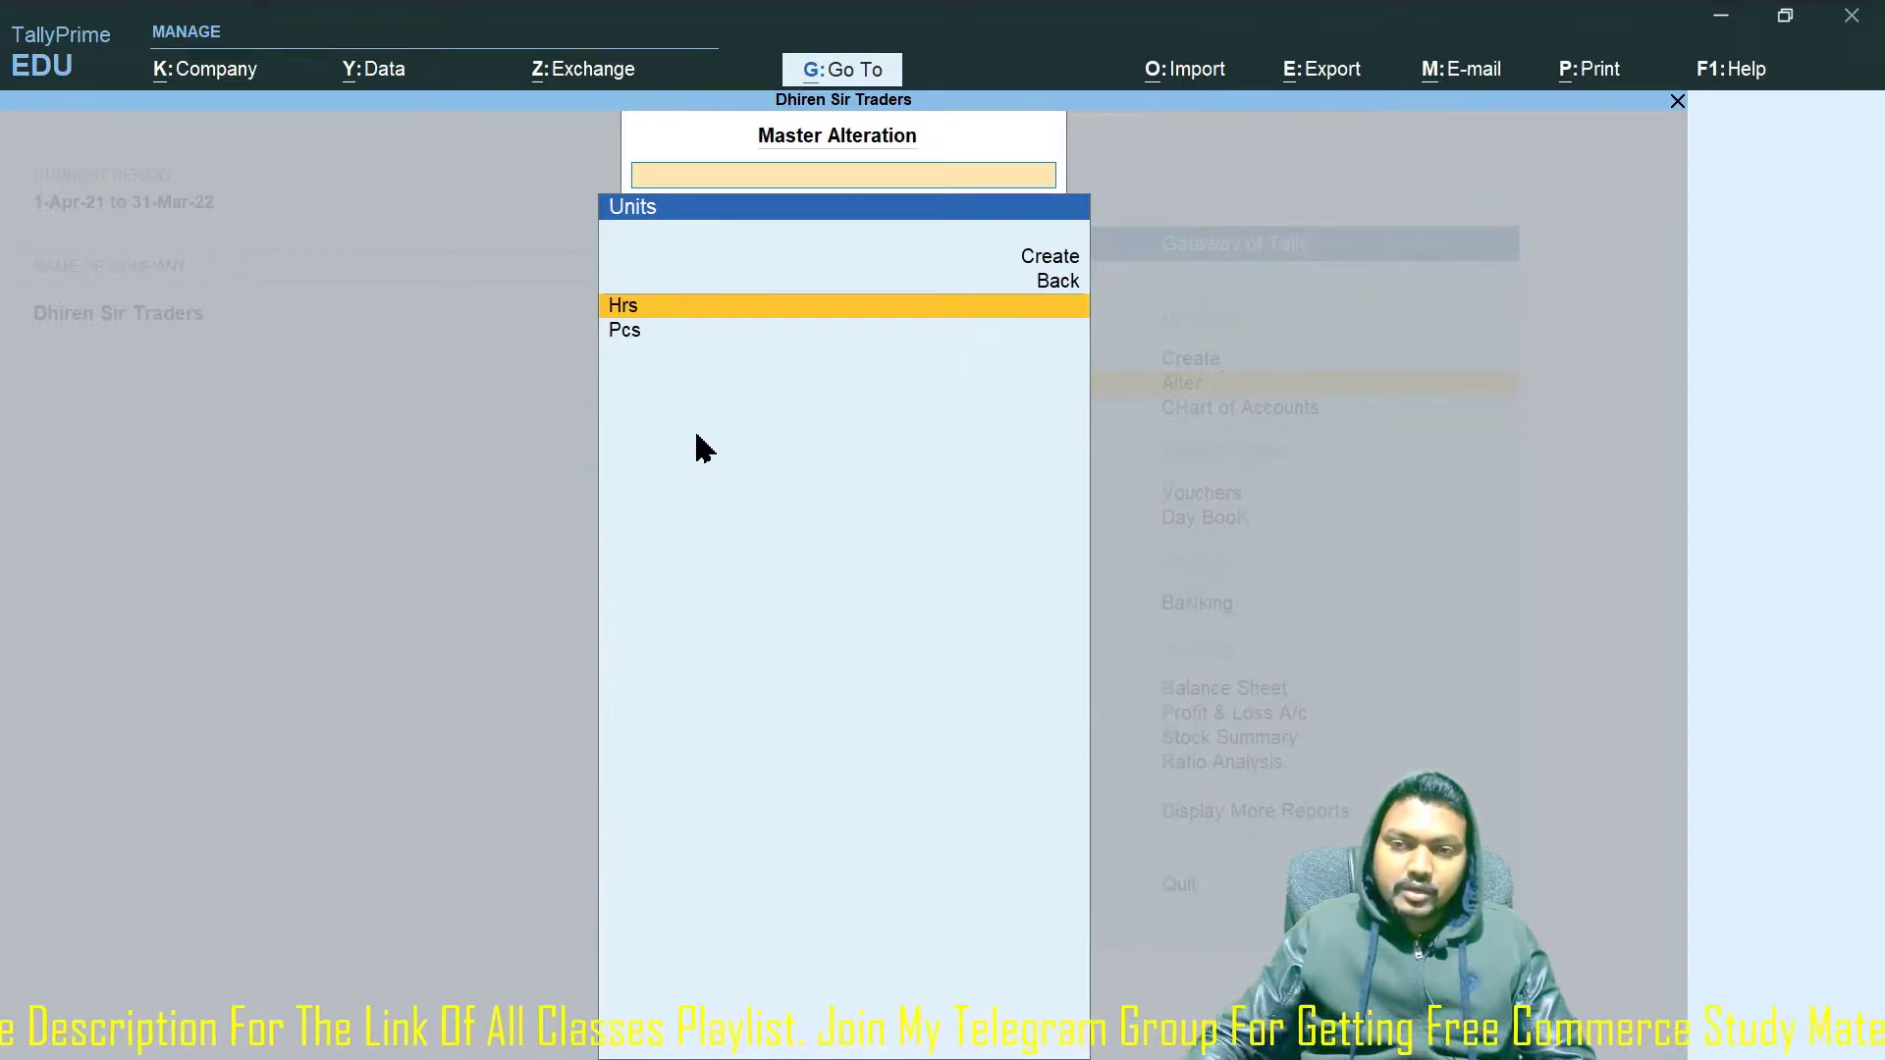
{"action": "key", "text": "Escape"}
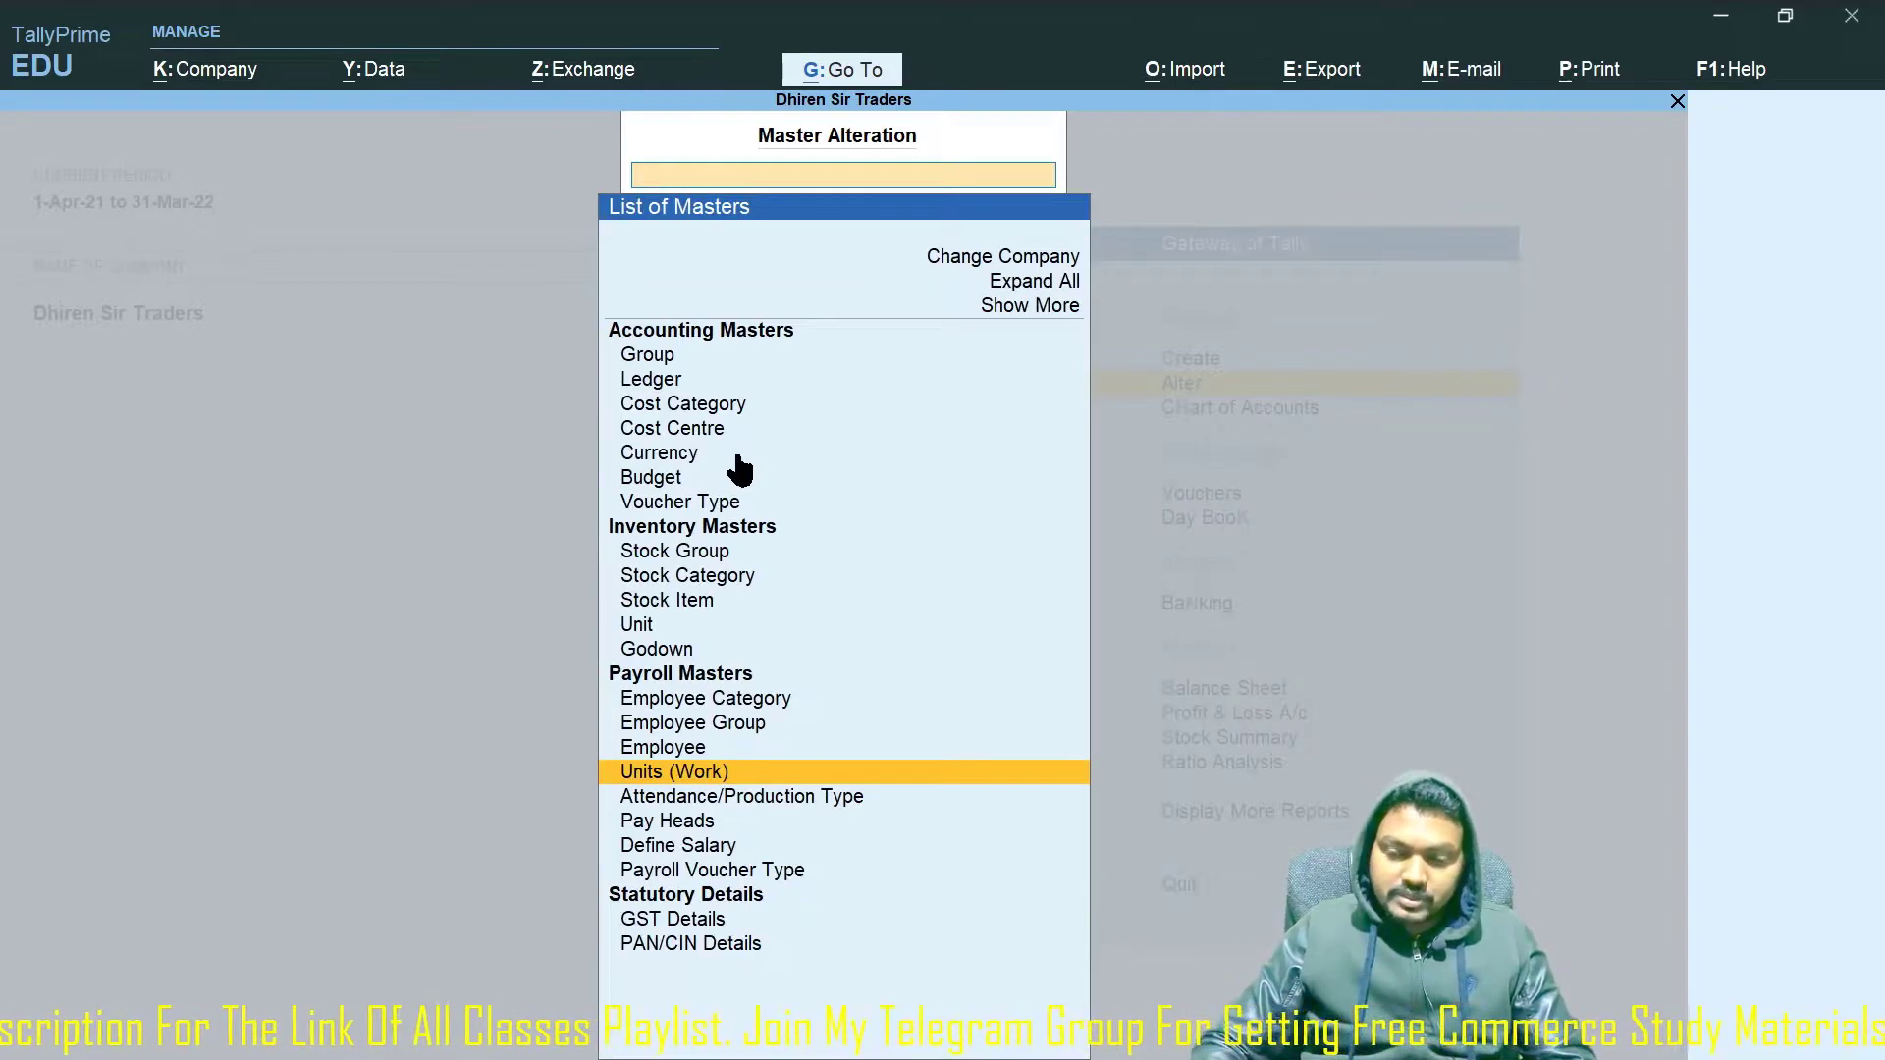
{"action": "key", "text": "Down"}
{"action": "key", "text": "Return"}
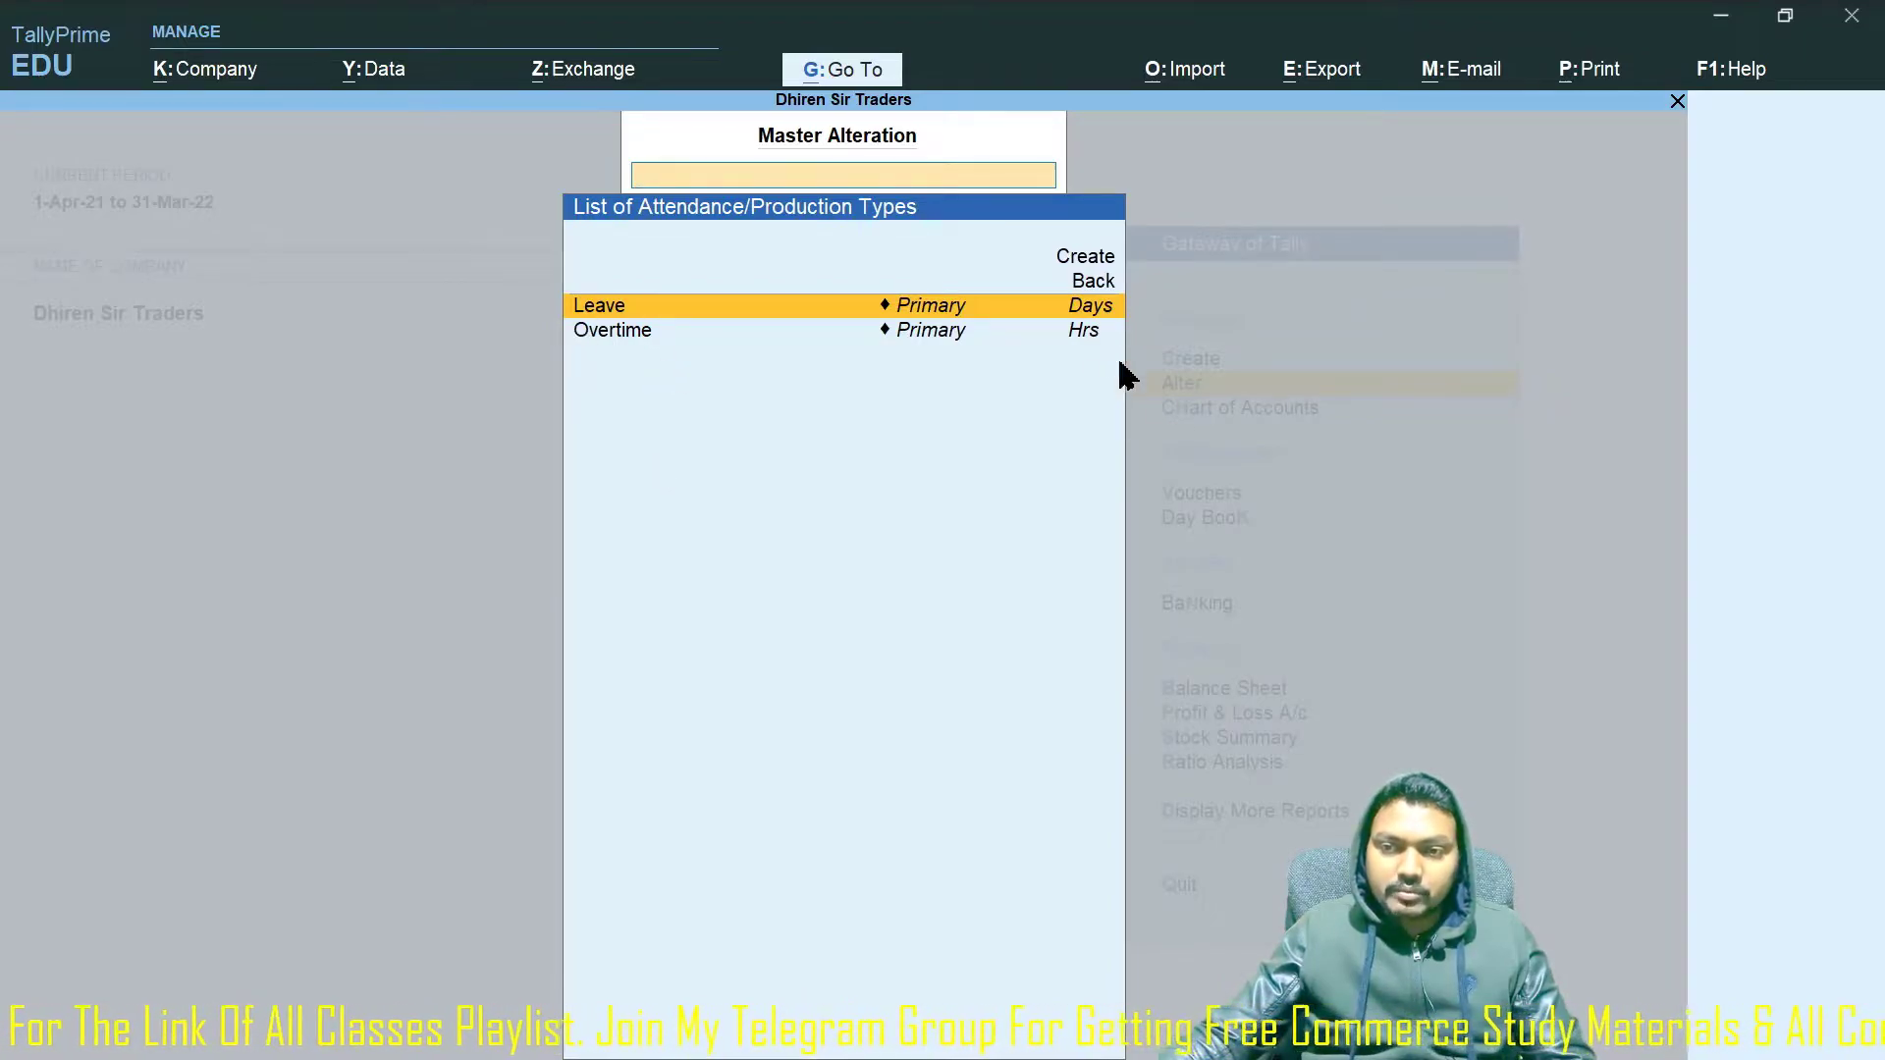
{"action": "key", "text": "Escape"}
{"action": "key", "text": "Down"}
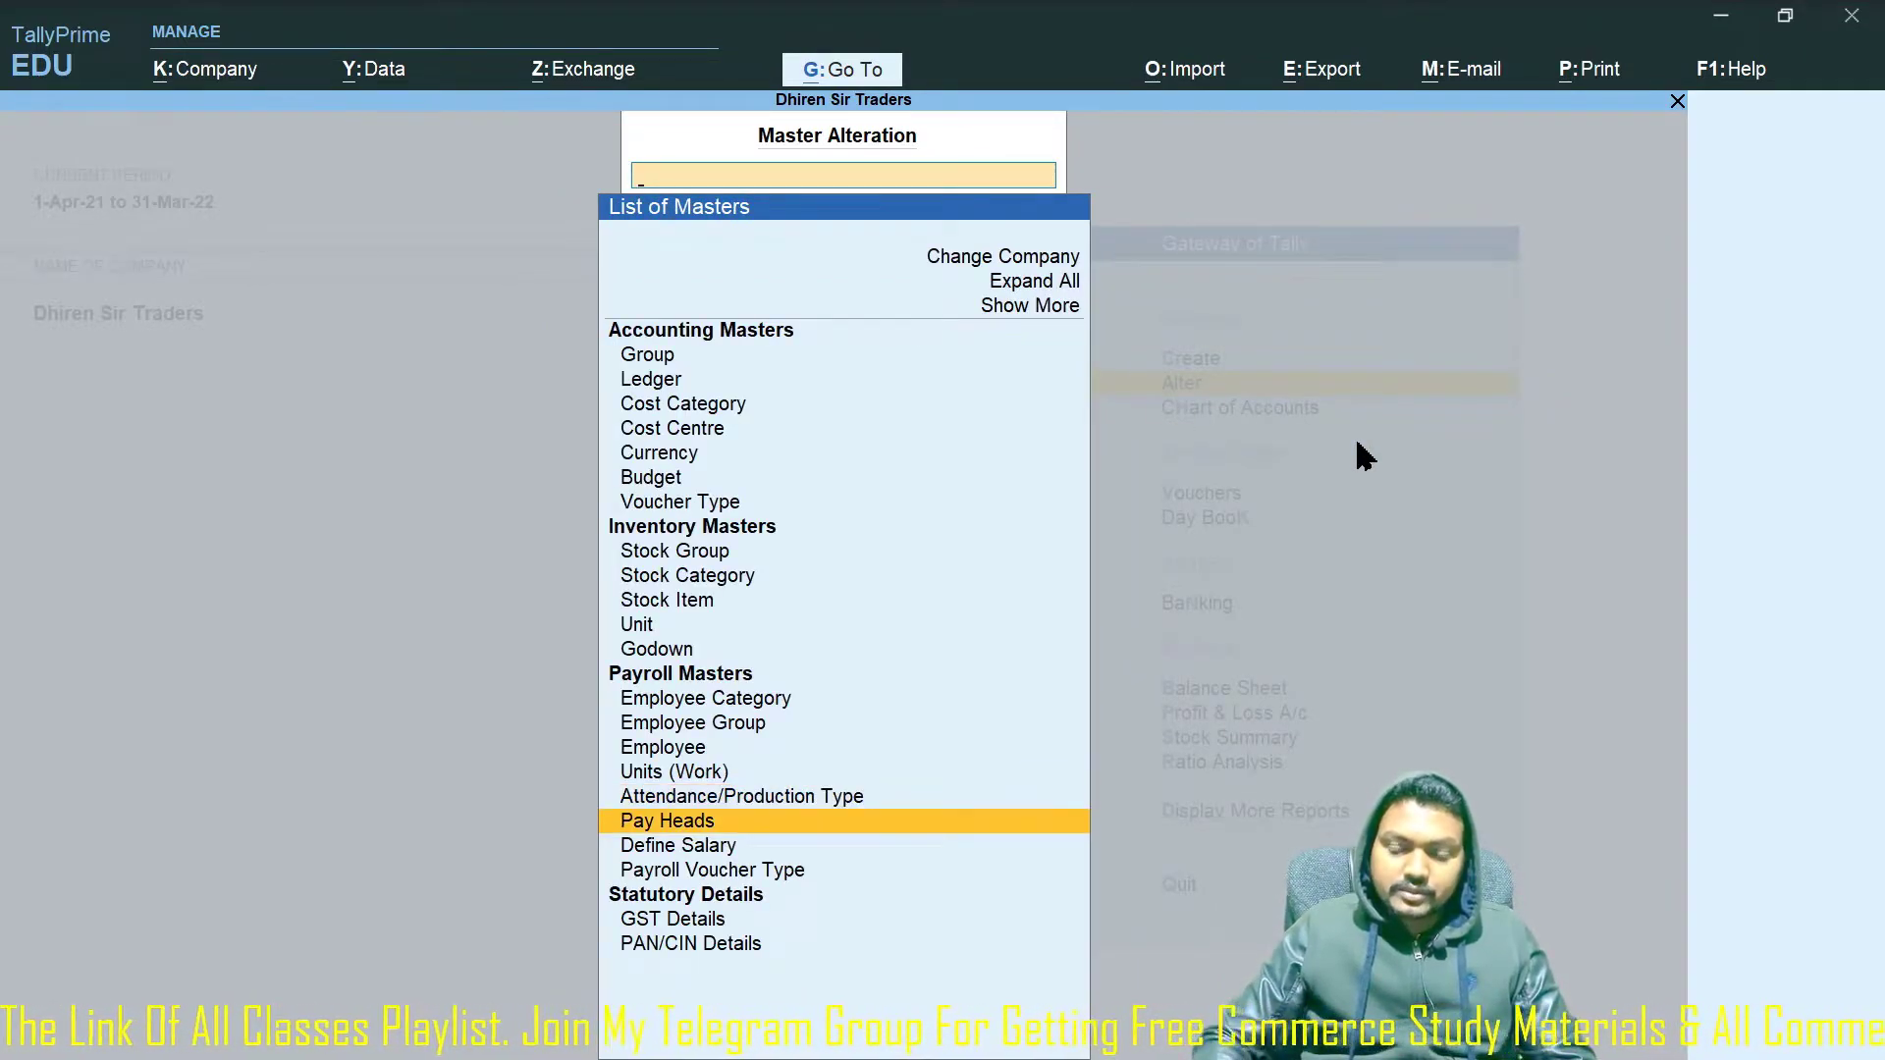
{"action": "key", "text": "Return"}
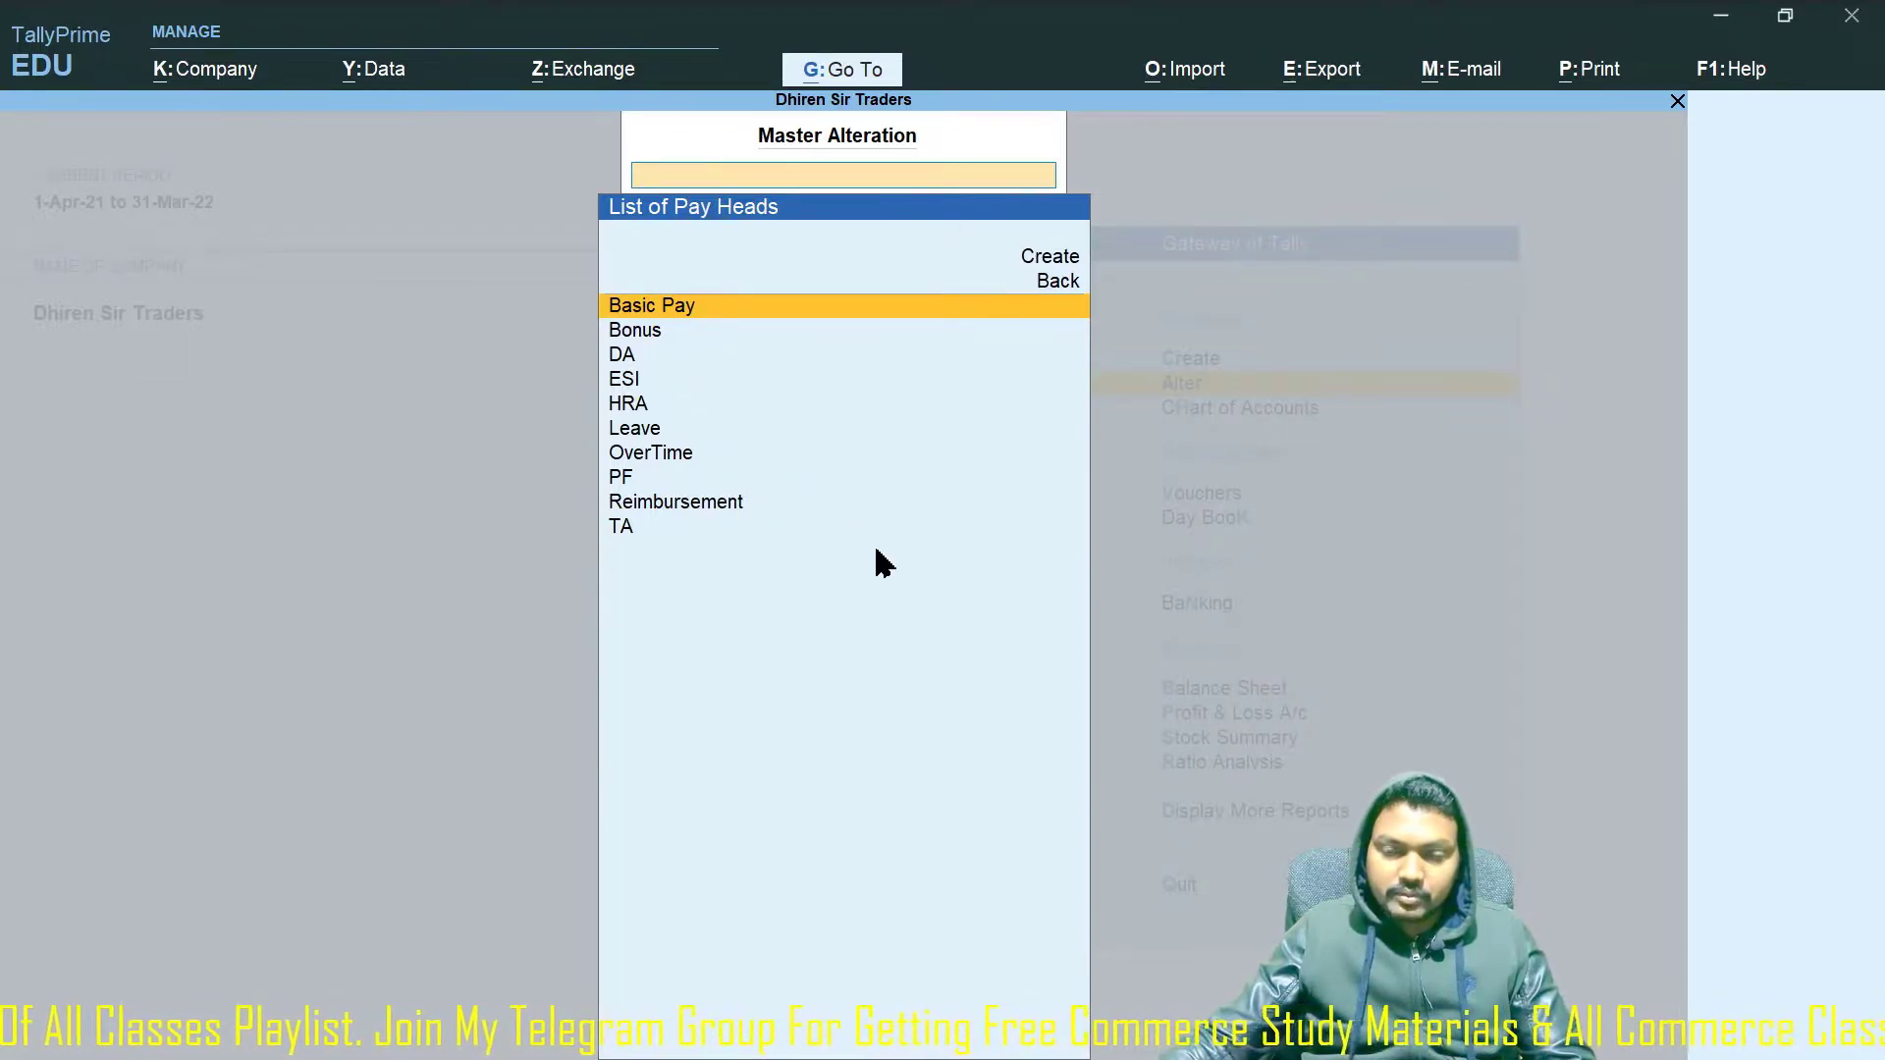
{"action": "key", "text": "Escape"}
Check Marketing Dept's salary definition and the payroll voucher types without changes.
{"action": "key", "text": "Down"}
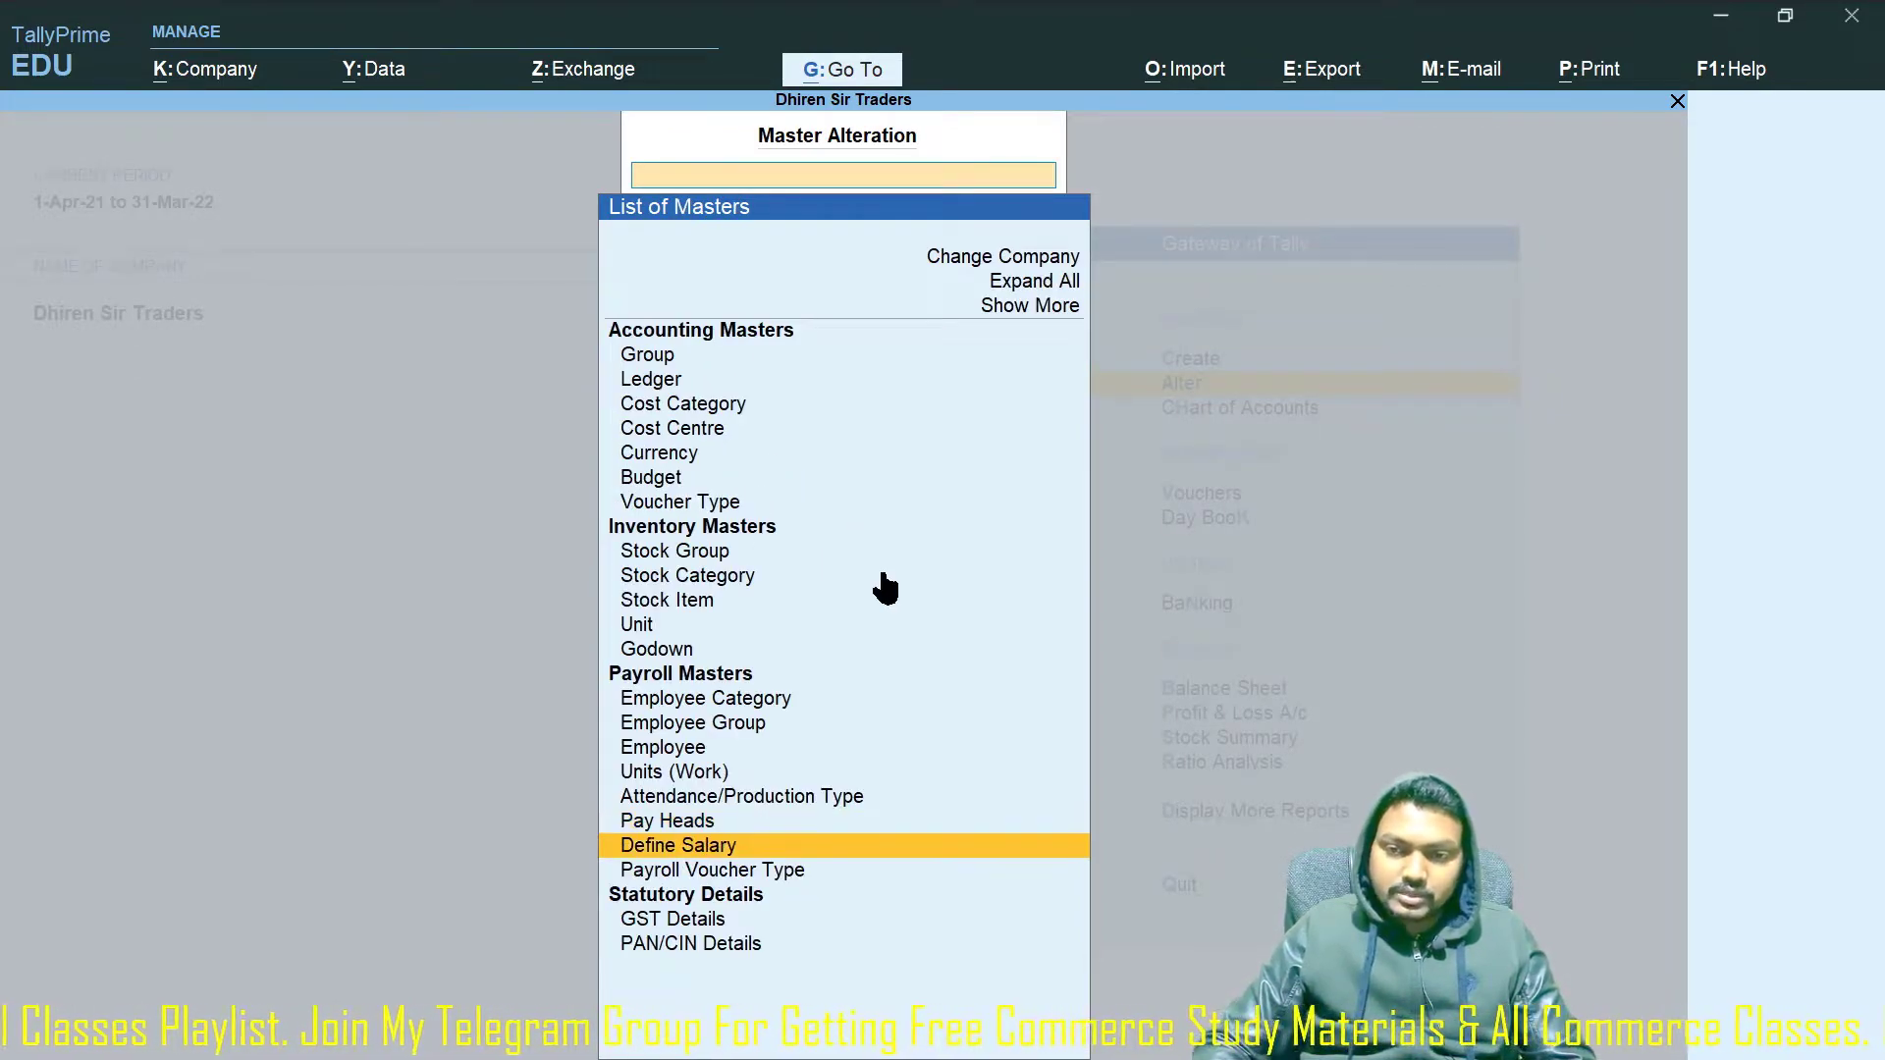
{"action": "key", "text": "Return"}
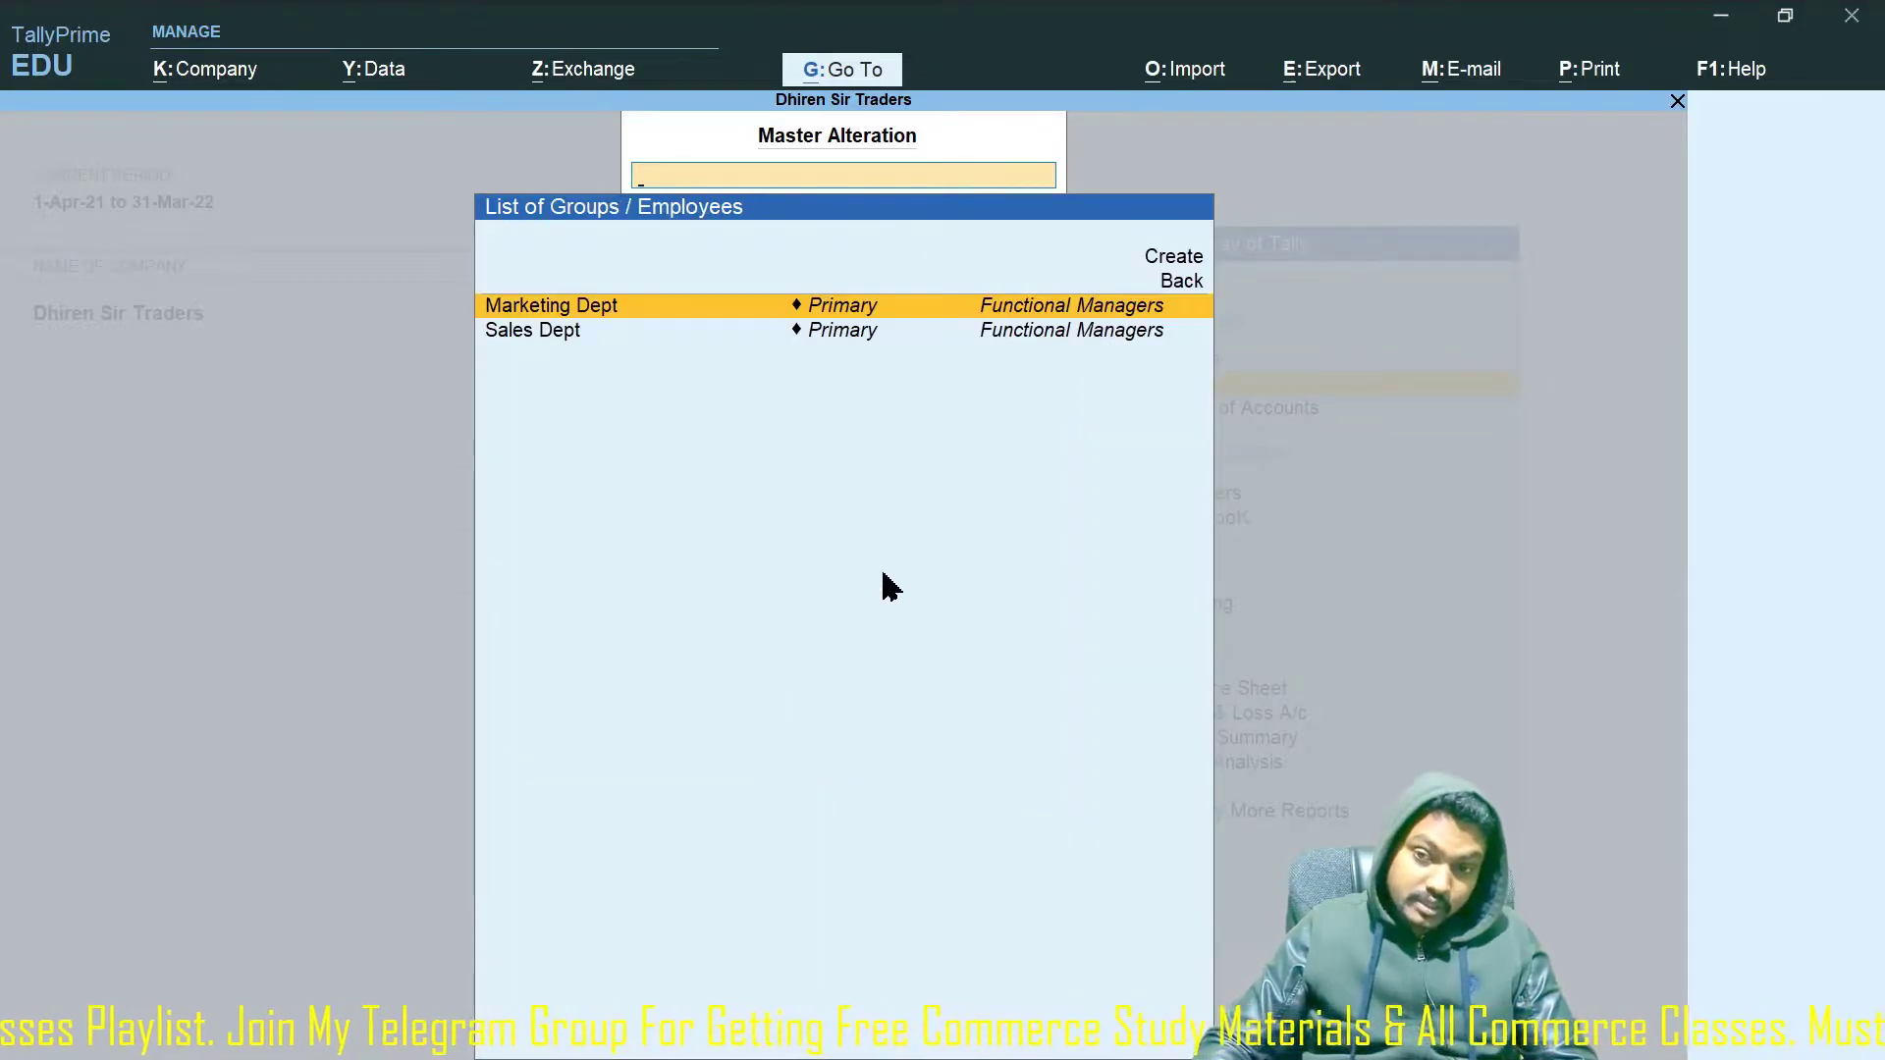
{"action": "key", "text": "Return"}
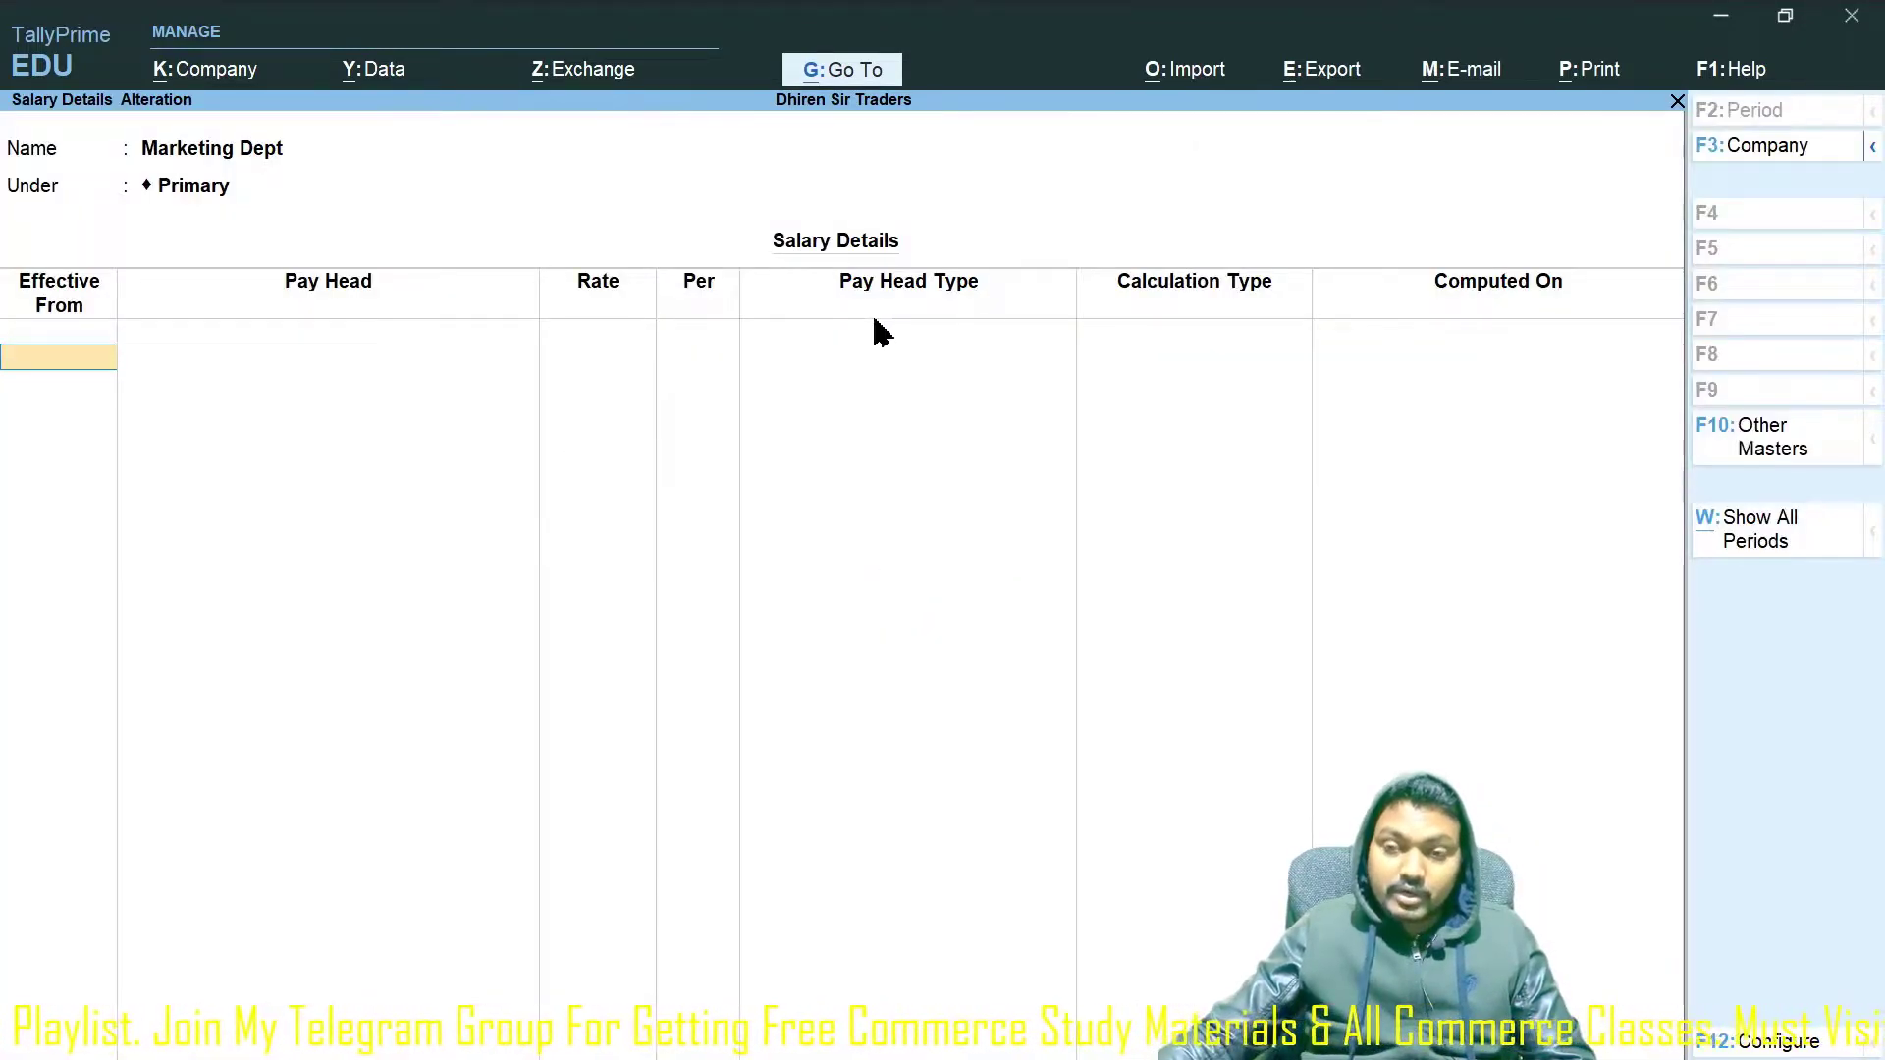
{"action": "key", "text": "Escape"}
{"action": "key", "text": "Return"}
{"action": "key", "text": "Escape"}
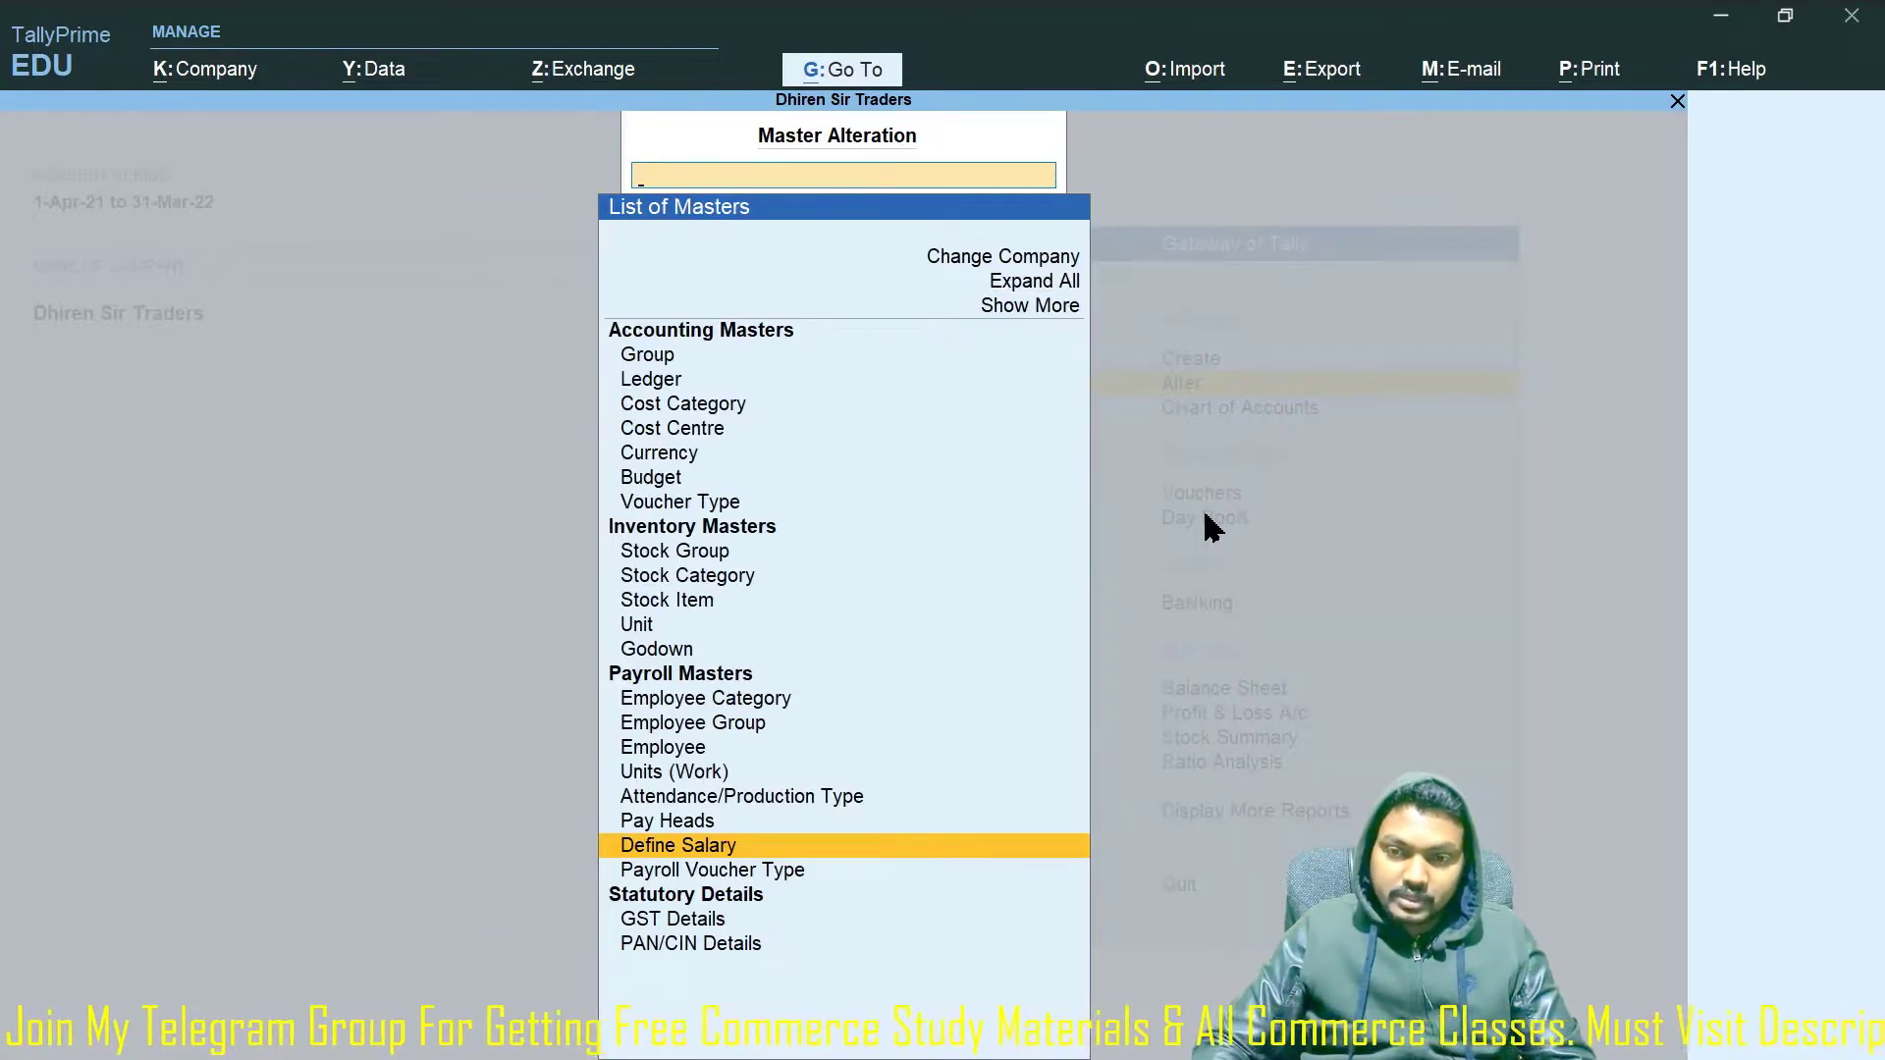
{"action": "key", "text": "Down"}
{"action": "key", "text": "Return"}
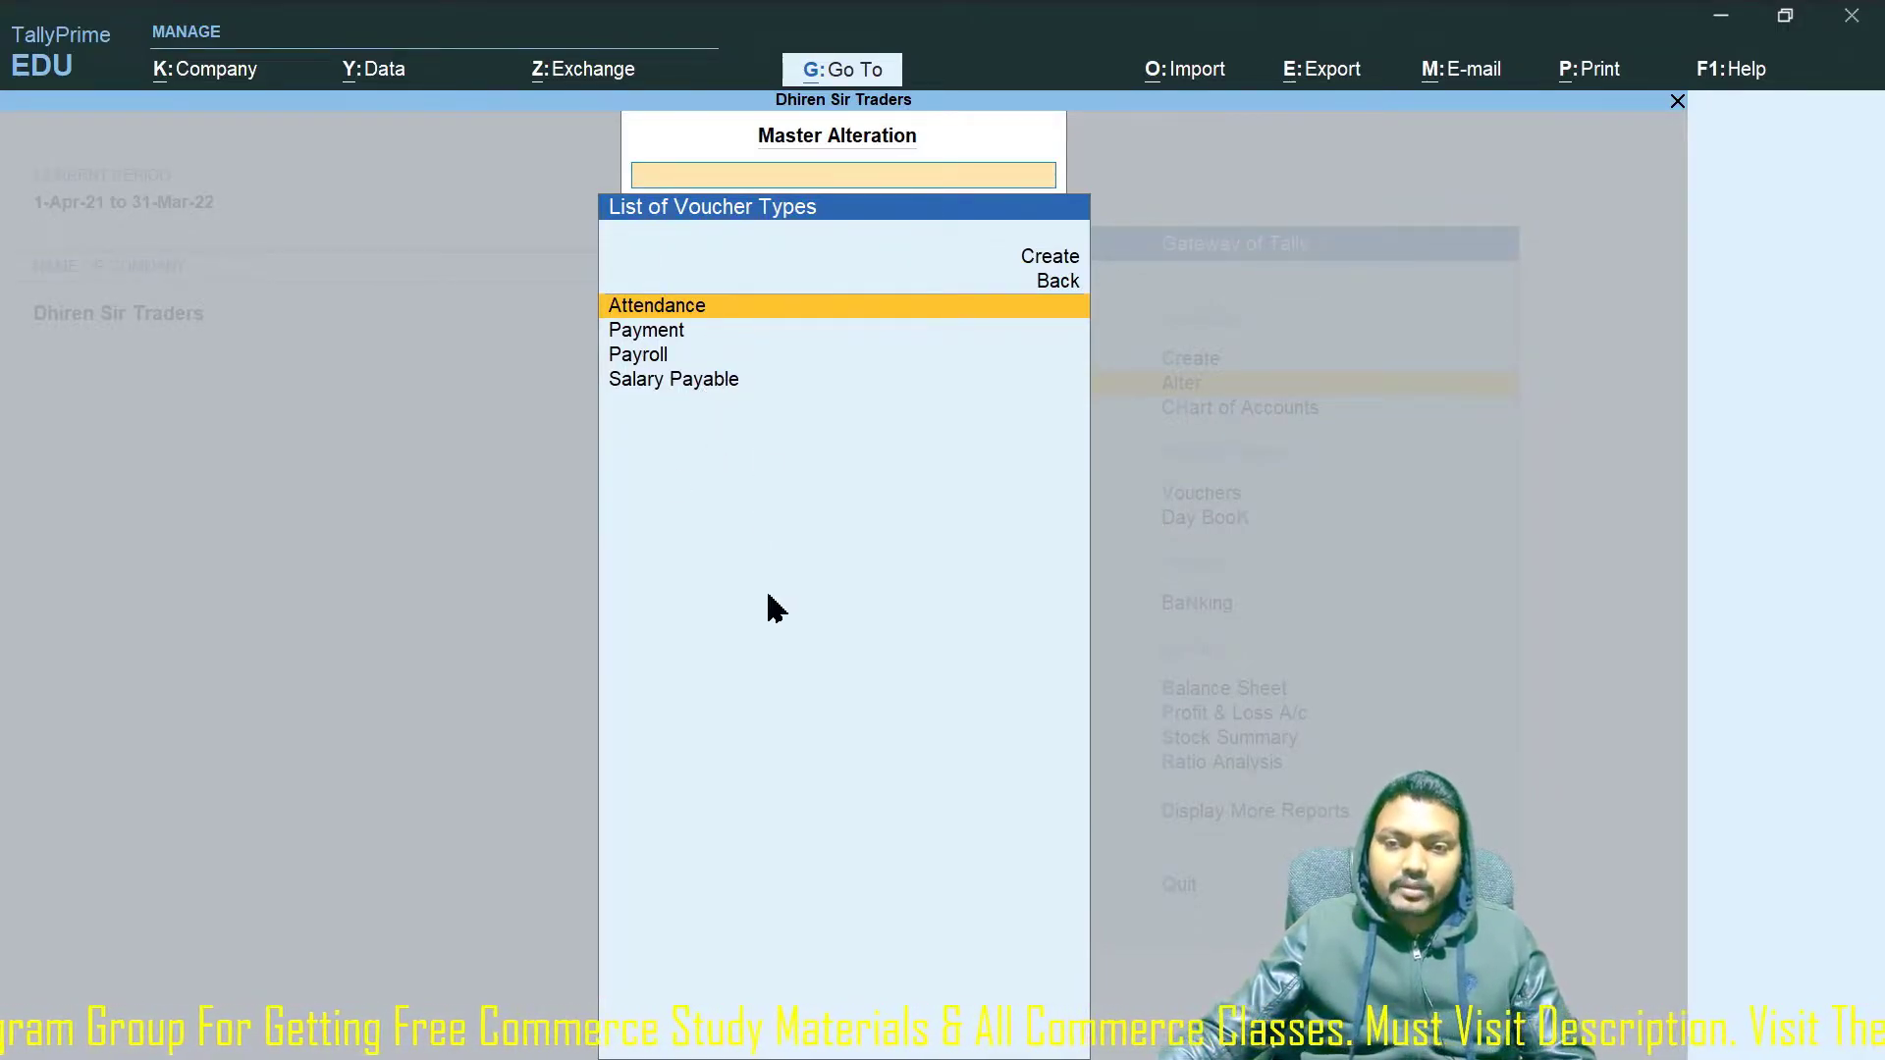
{"action": "key", "text": "Escape"}
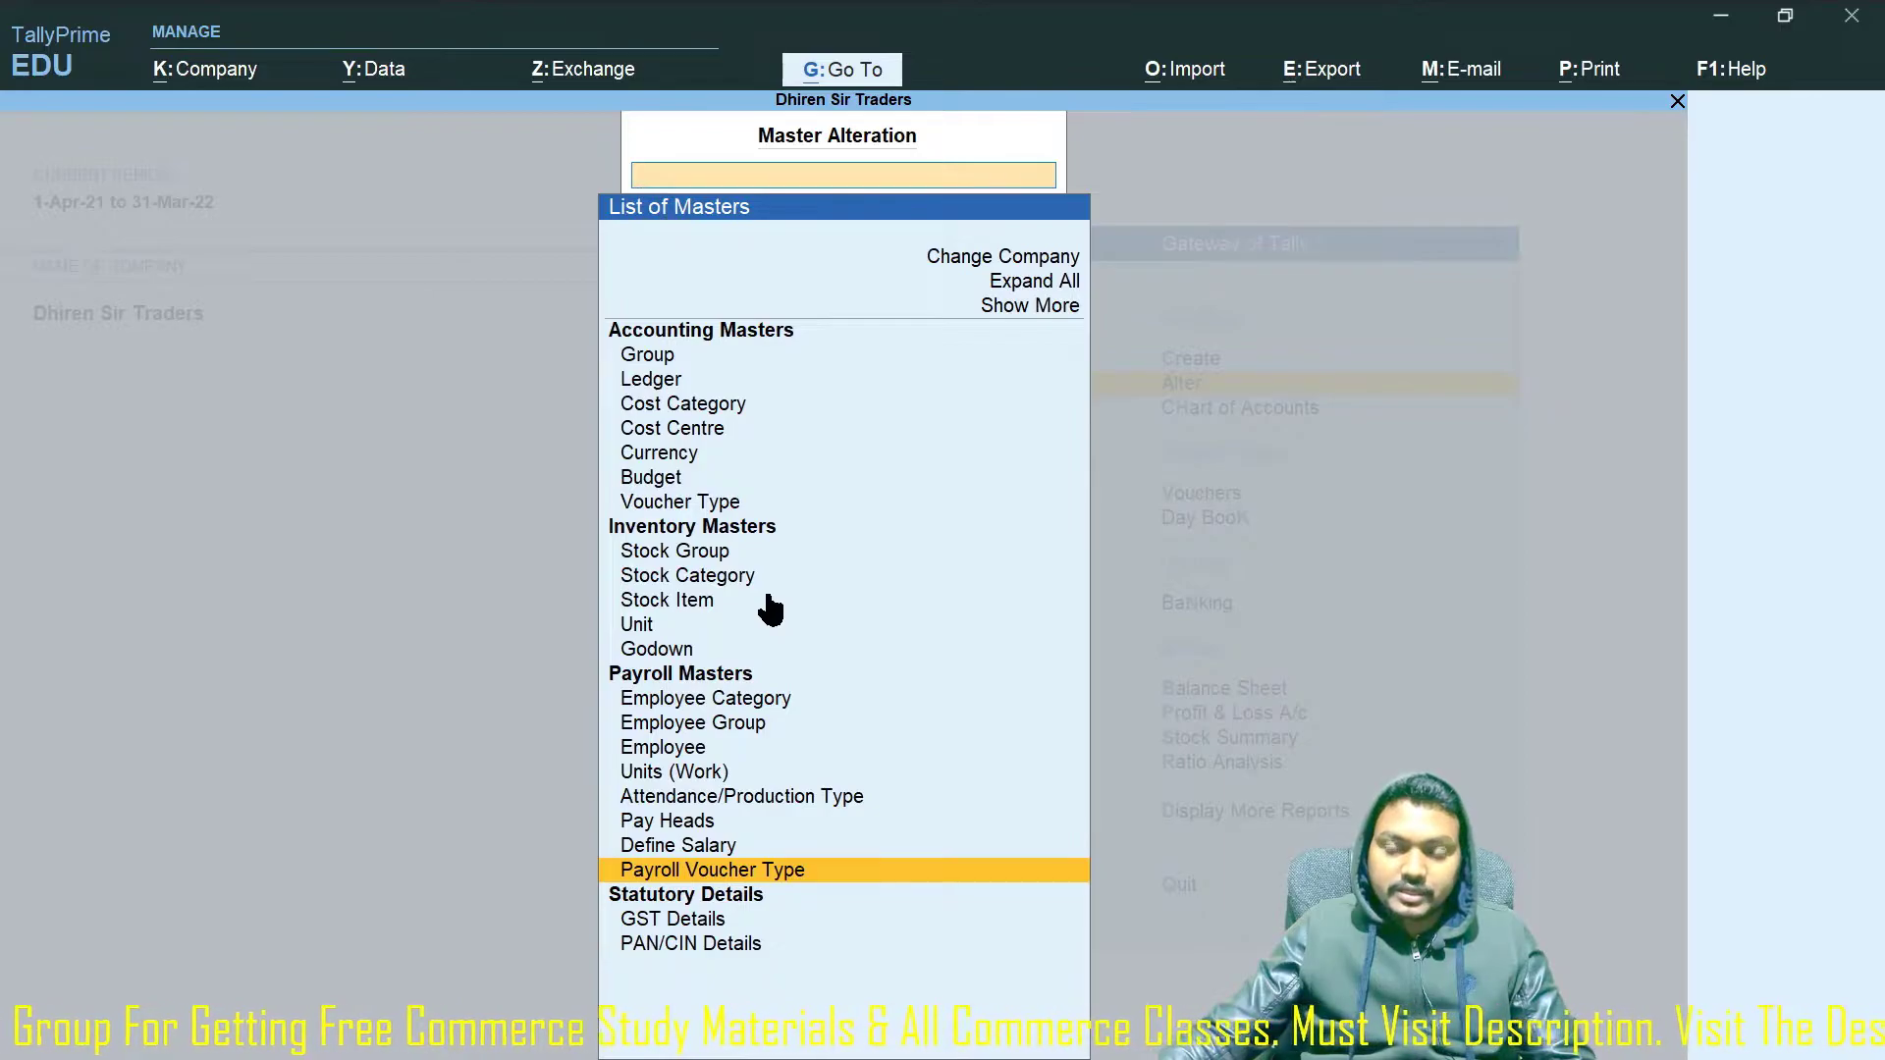
Open the empty employee list and start a new employee.
{"action": "left_click", "coordinate": [703, 751]}
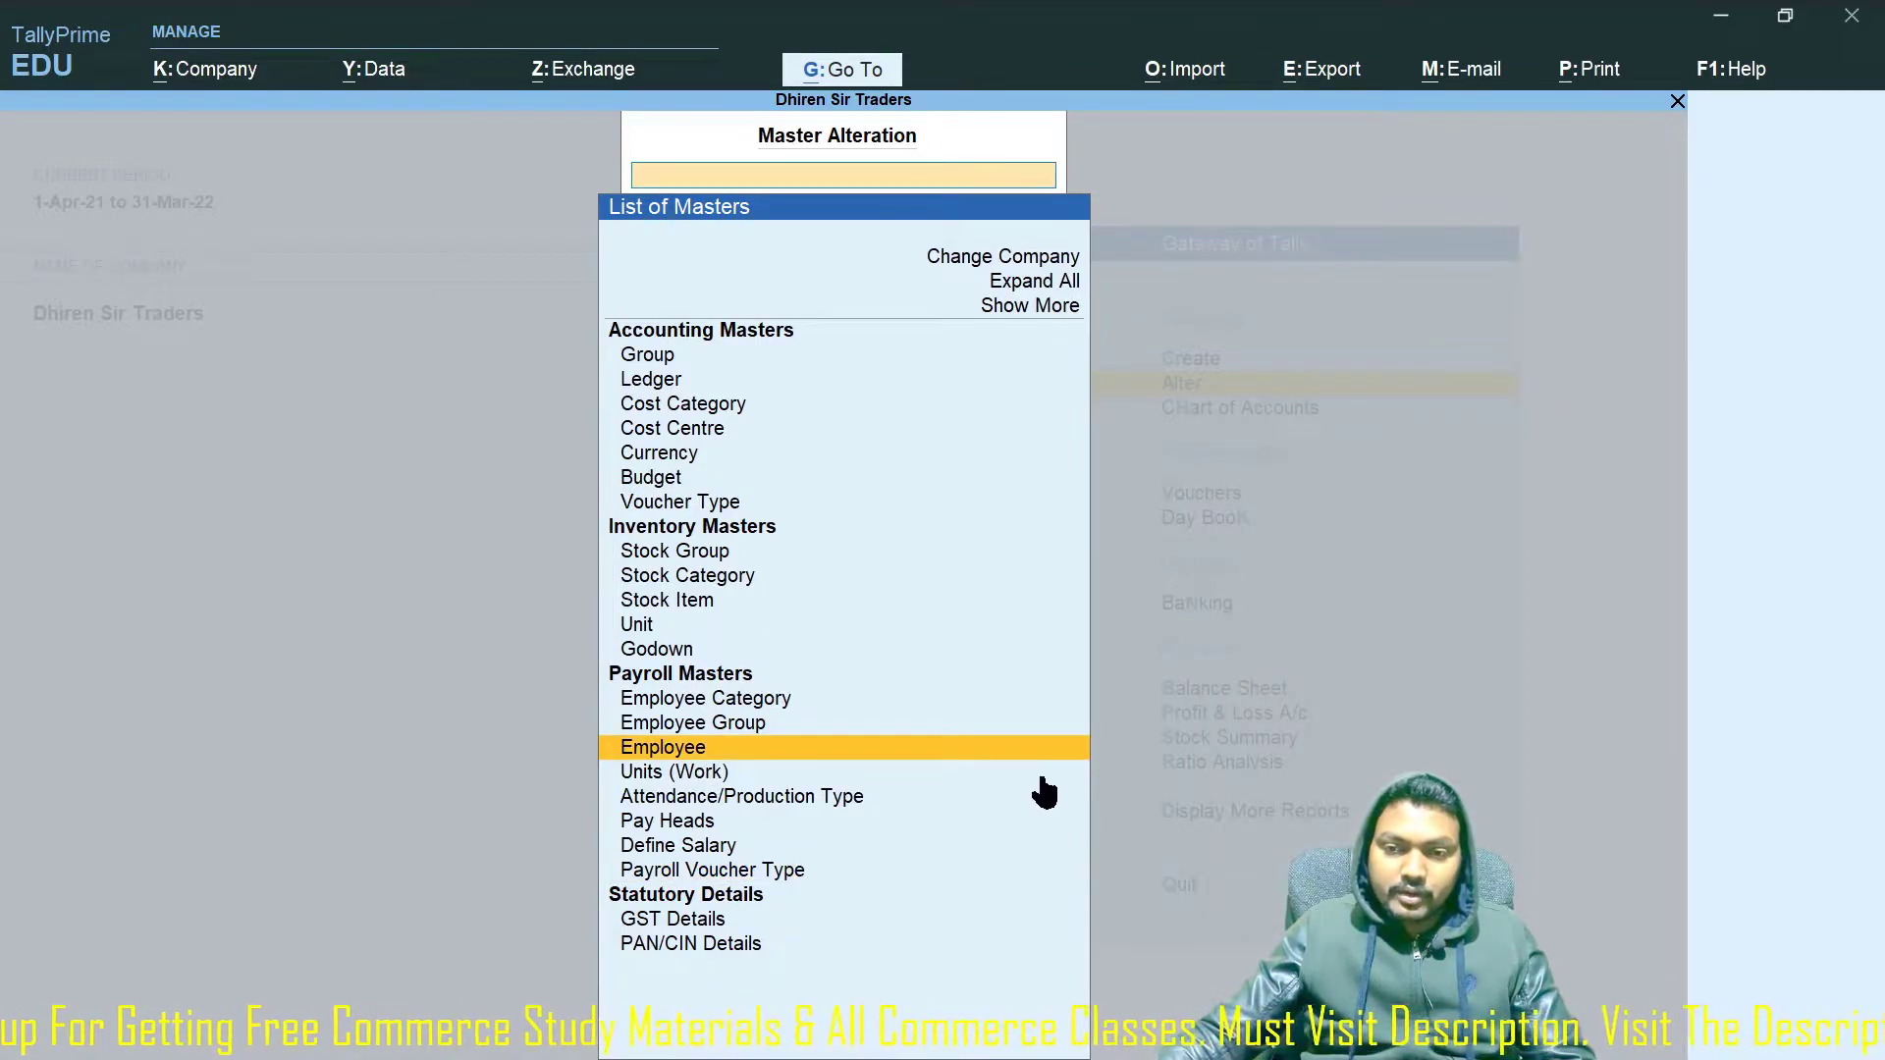
{"action": "key", "text": "Return"}
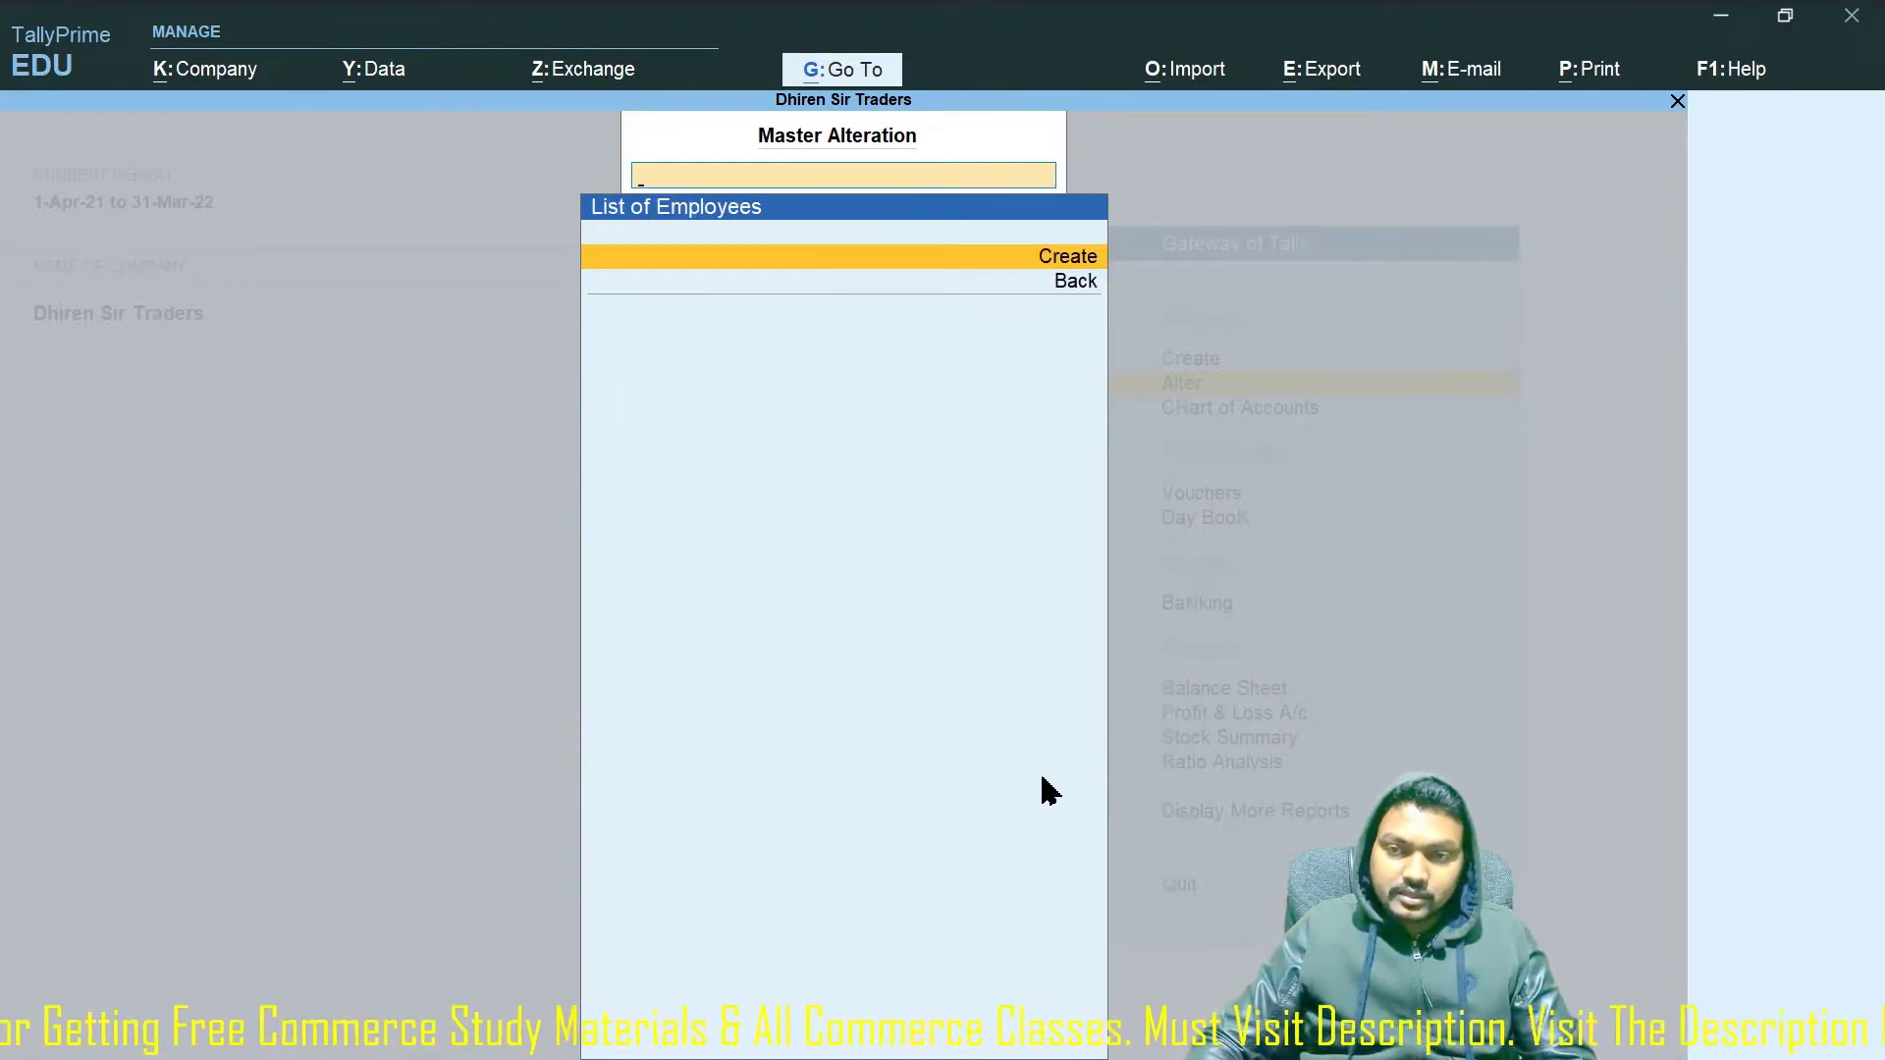
{"action": "key", "text": "Return"}
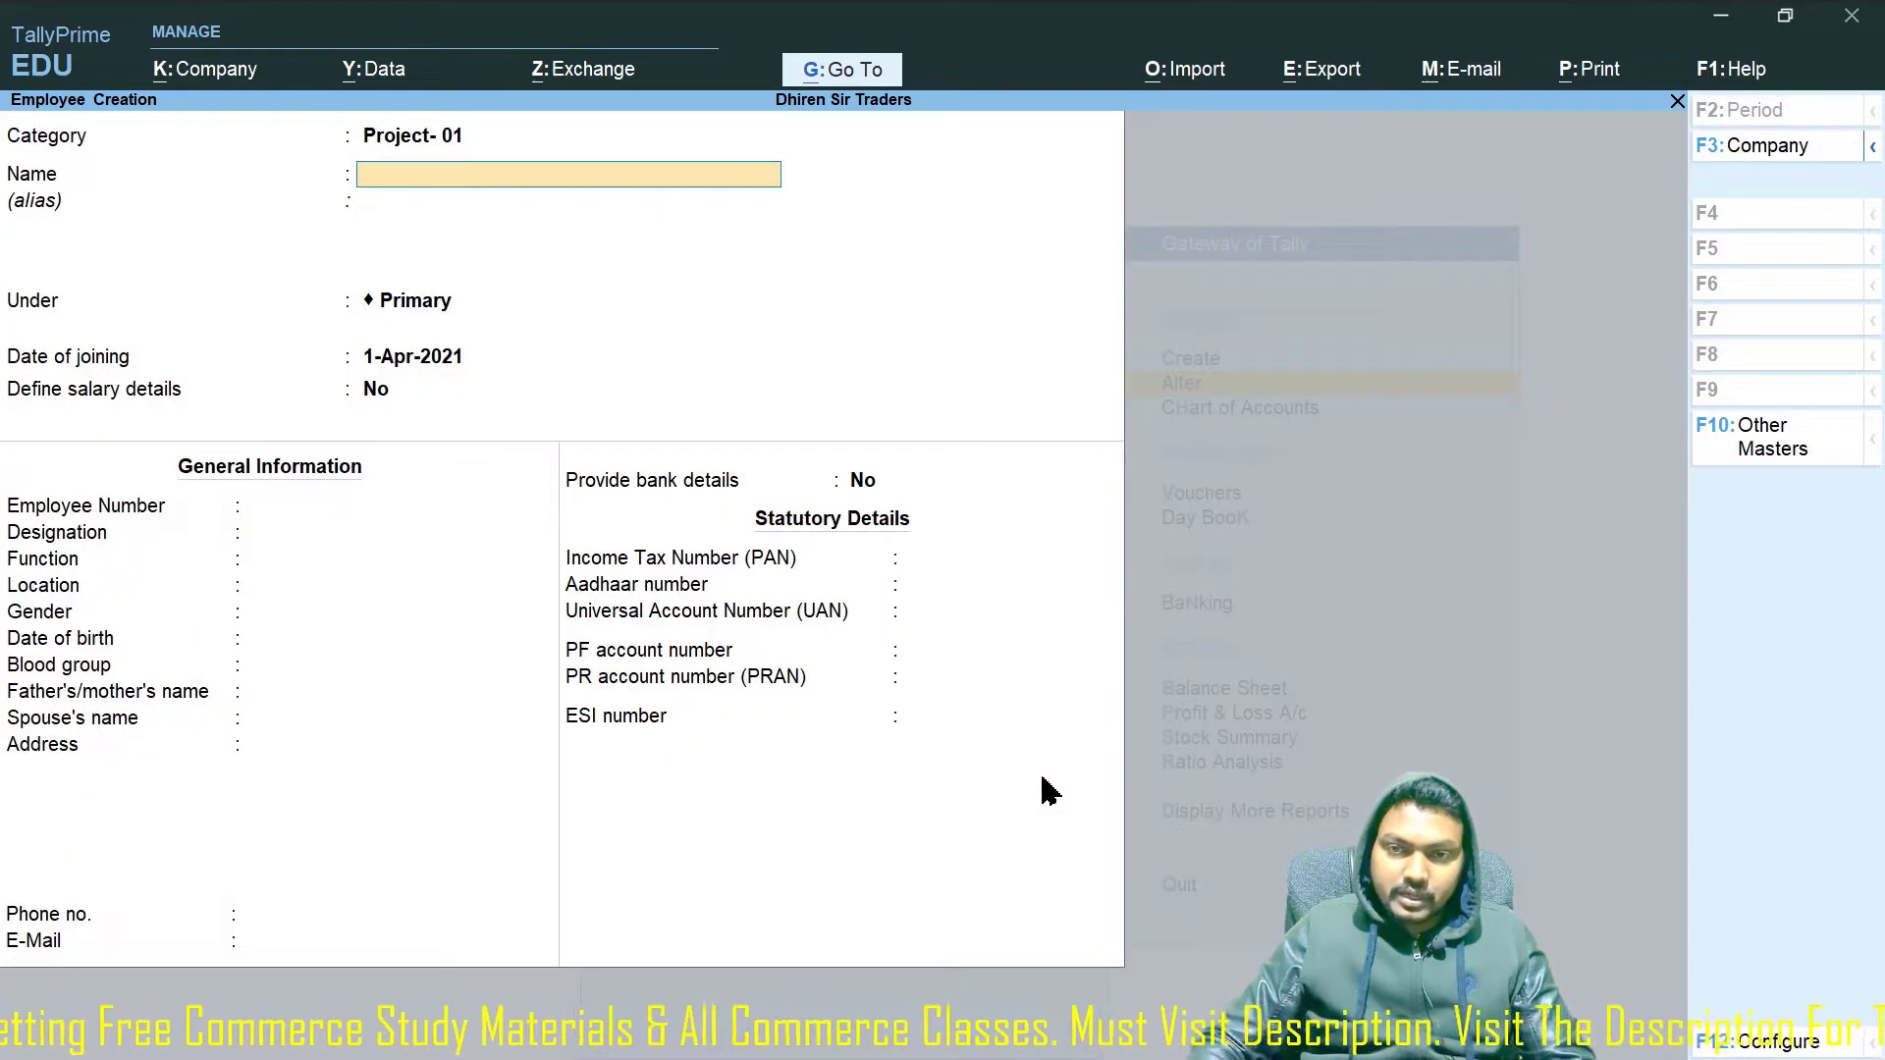
Enter the employee's name under category Functional Managers, group Marketing Dept, joining 1-Apr-2021.
{"action": "key", "text": "BackSpace"}
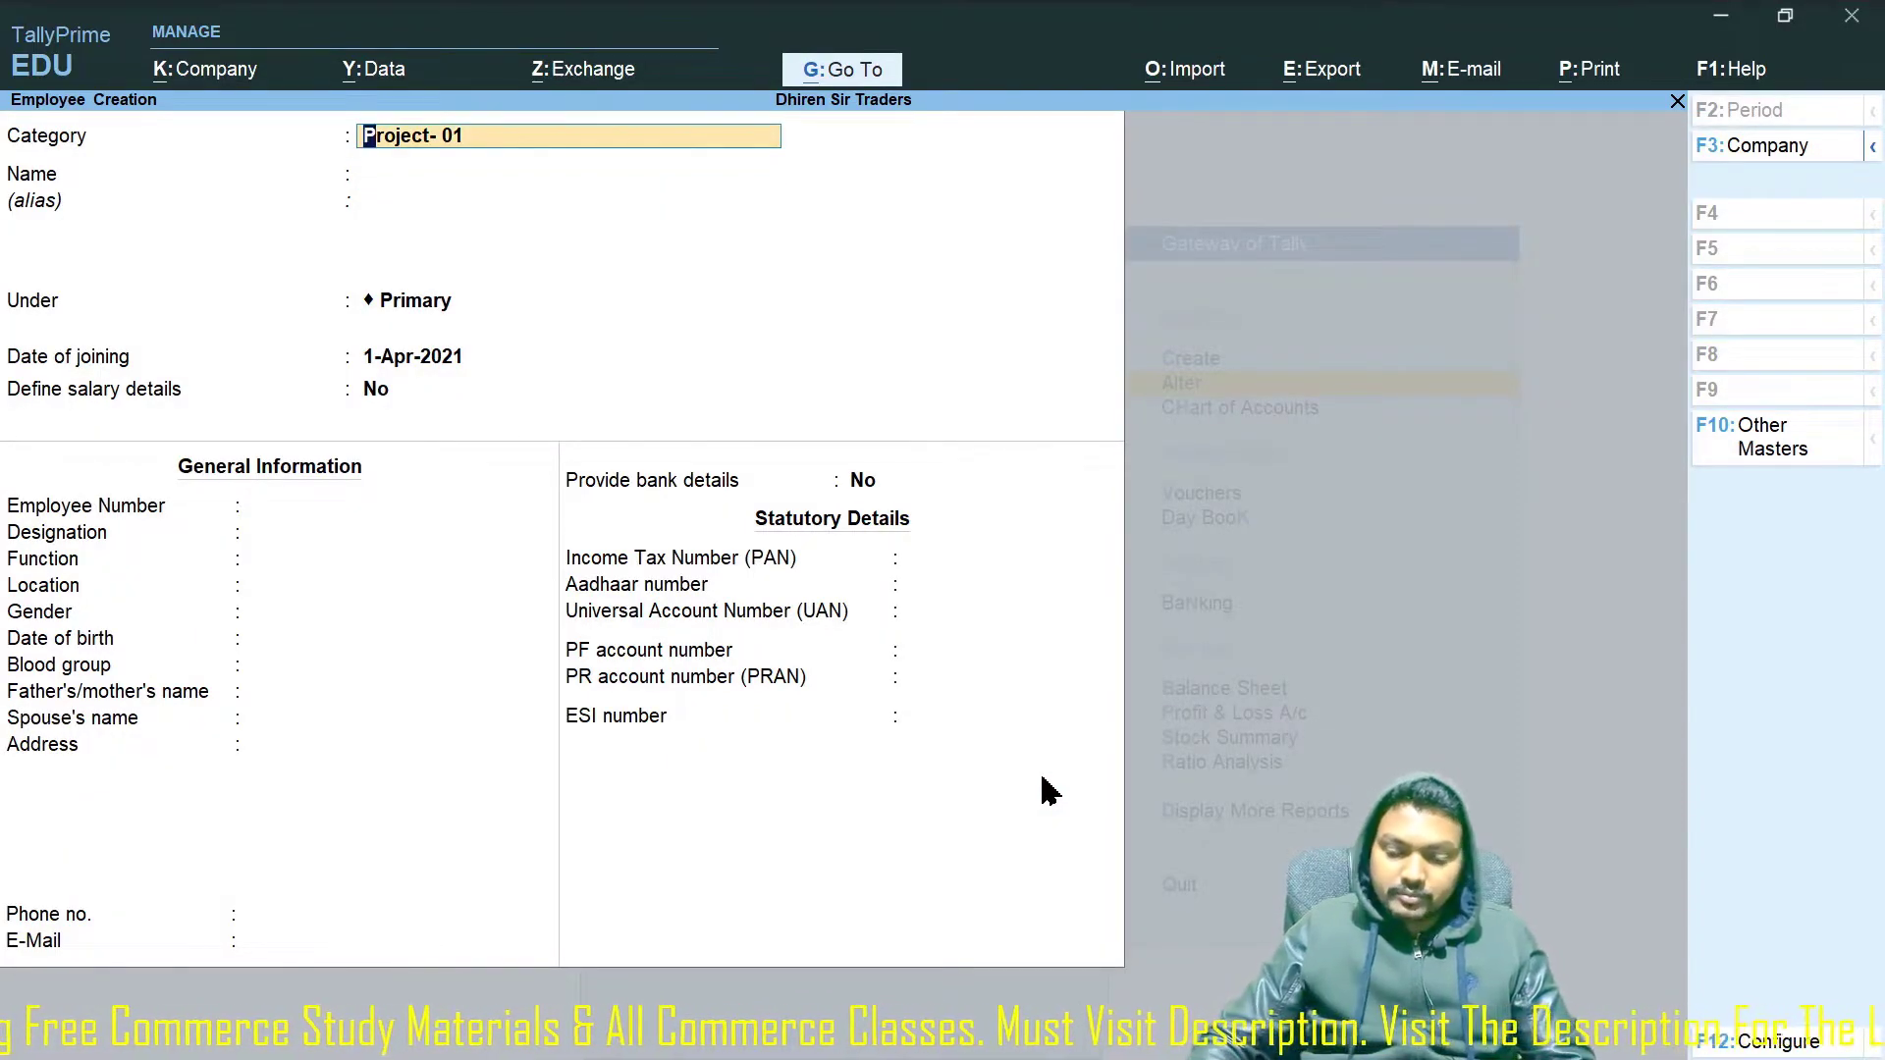
{"action": "key", "text": "BackSpace"}
{"action": "key", "text": "Up"}
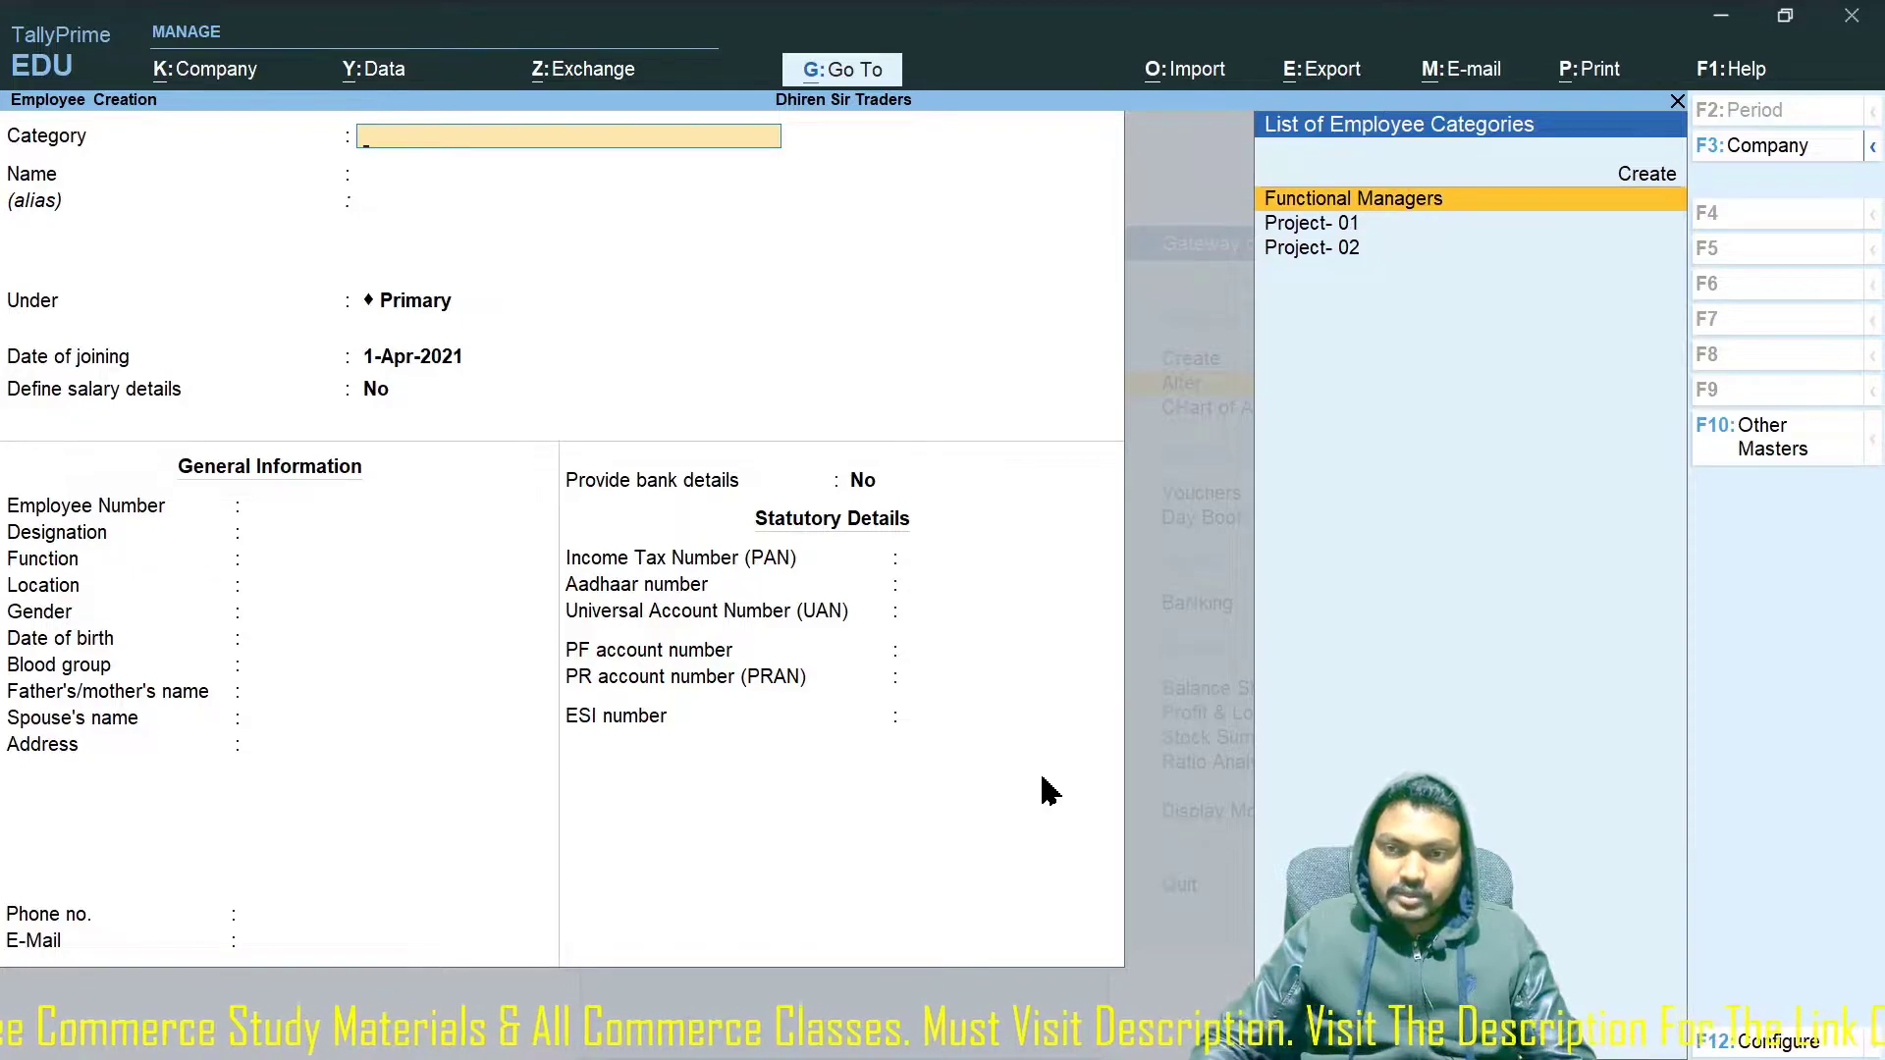
{"action": "key", "text": "Return"}
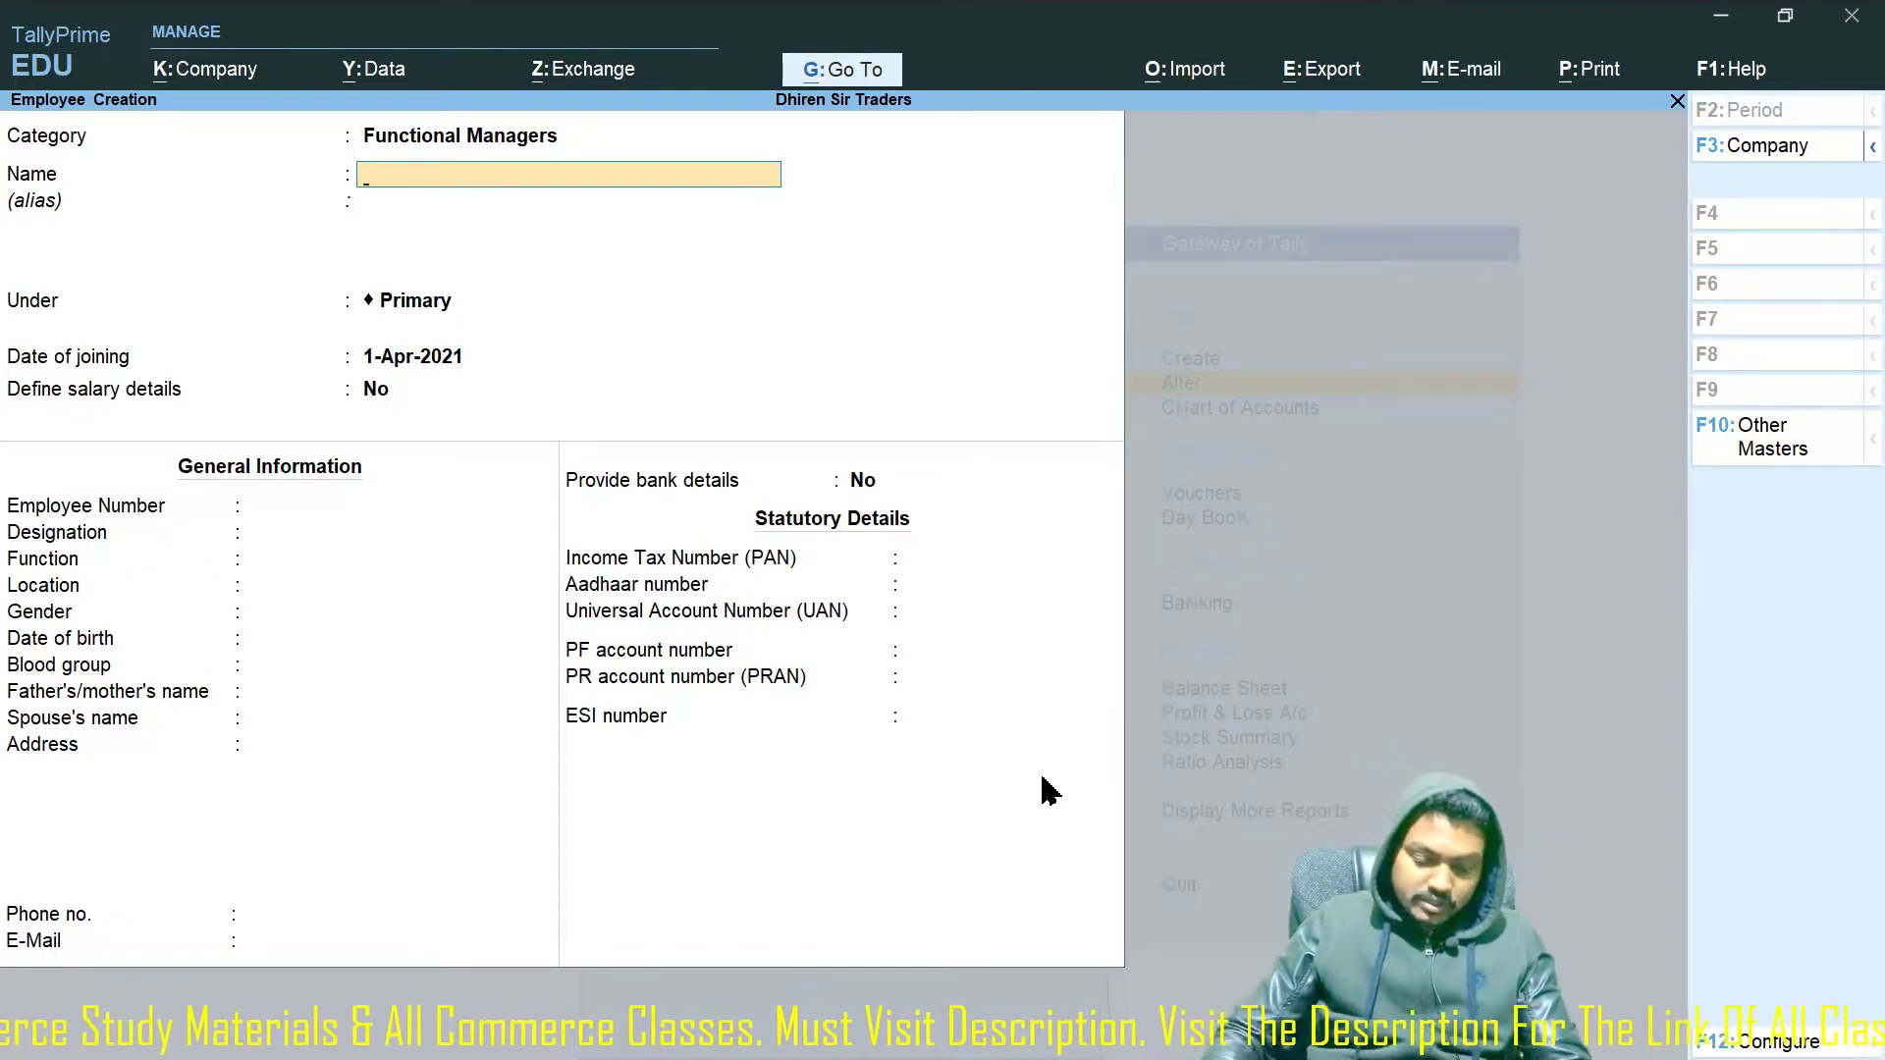
{"action": "key", "text": "Return"}
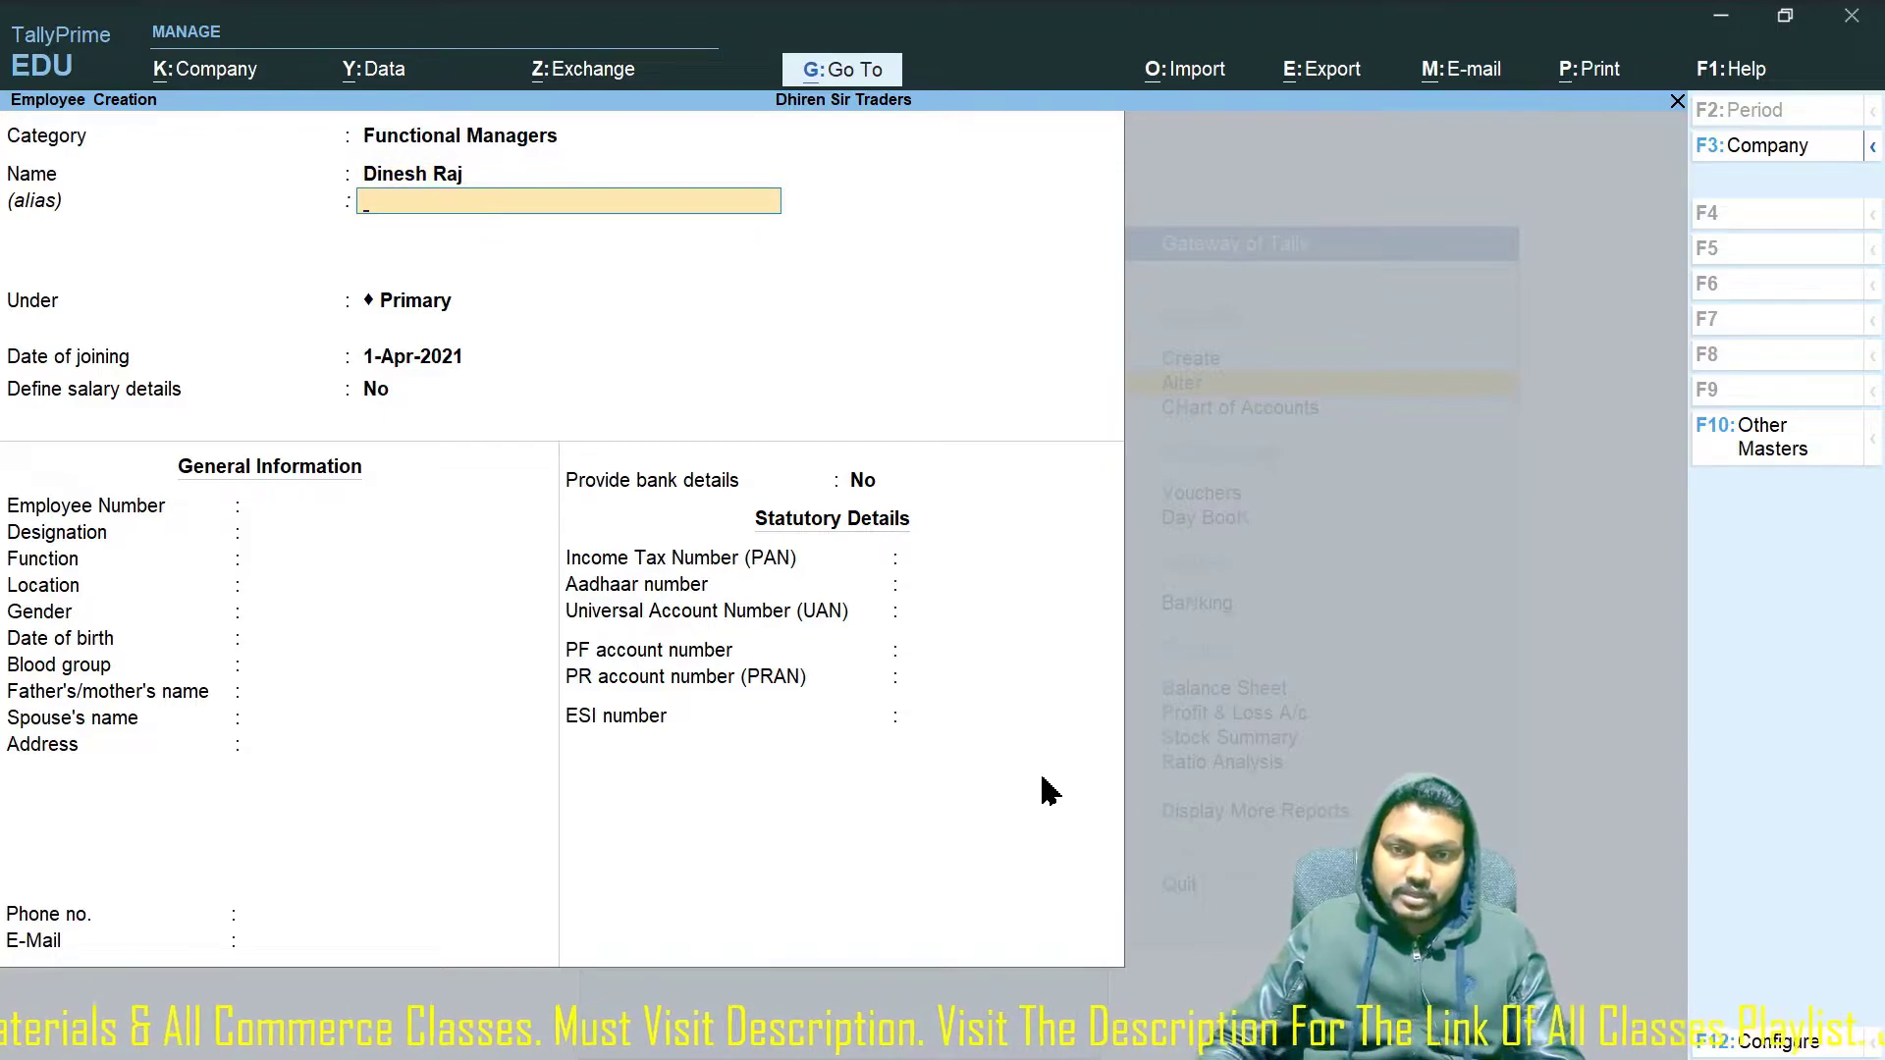
{"action": "key", "text": "Return"}
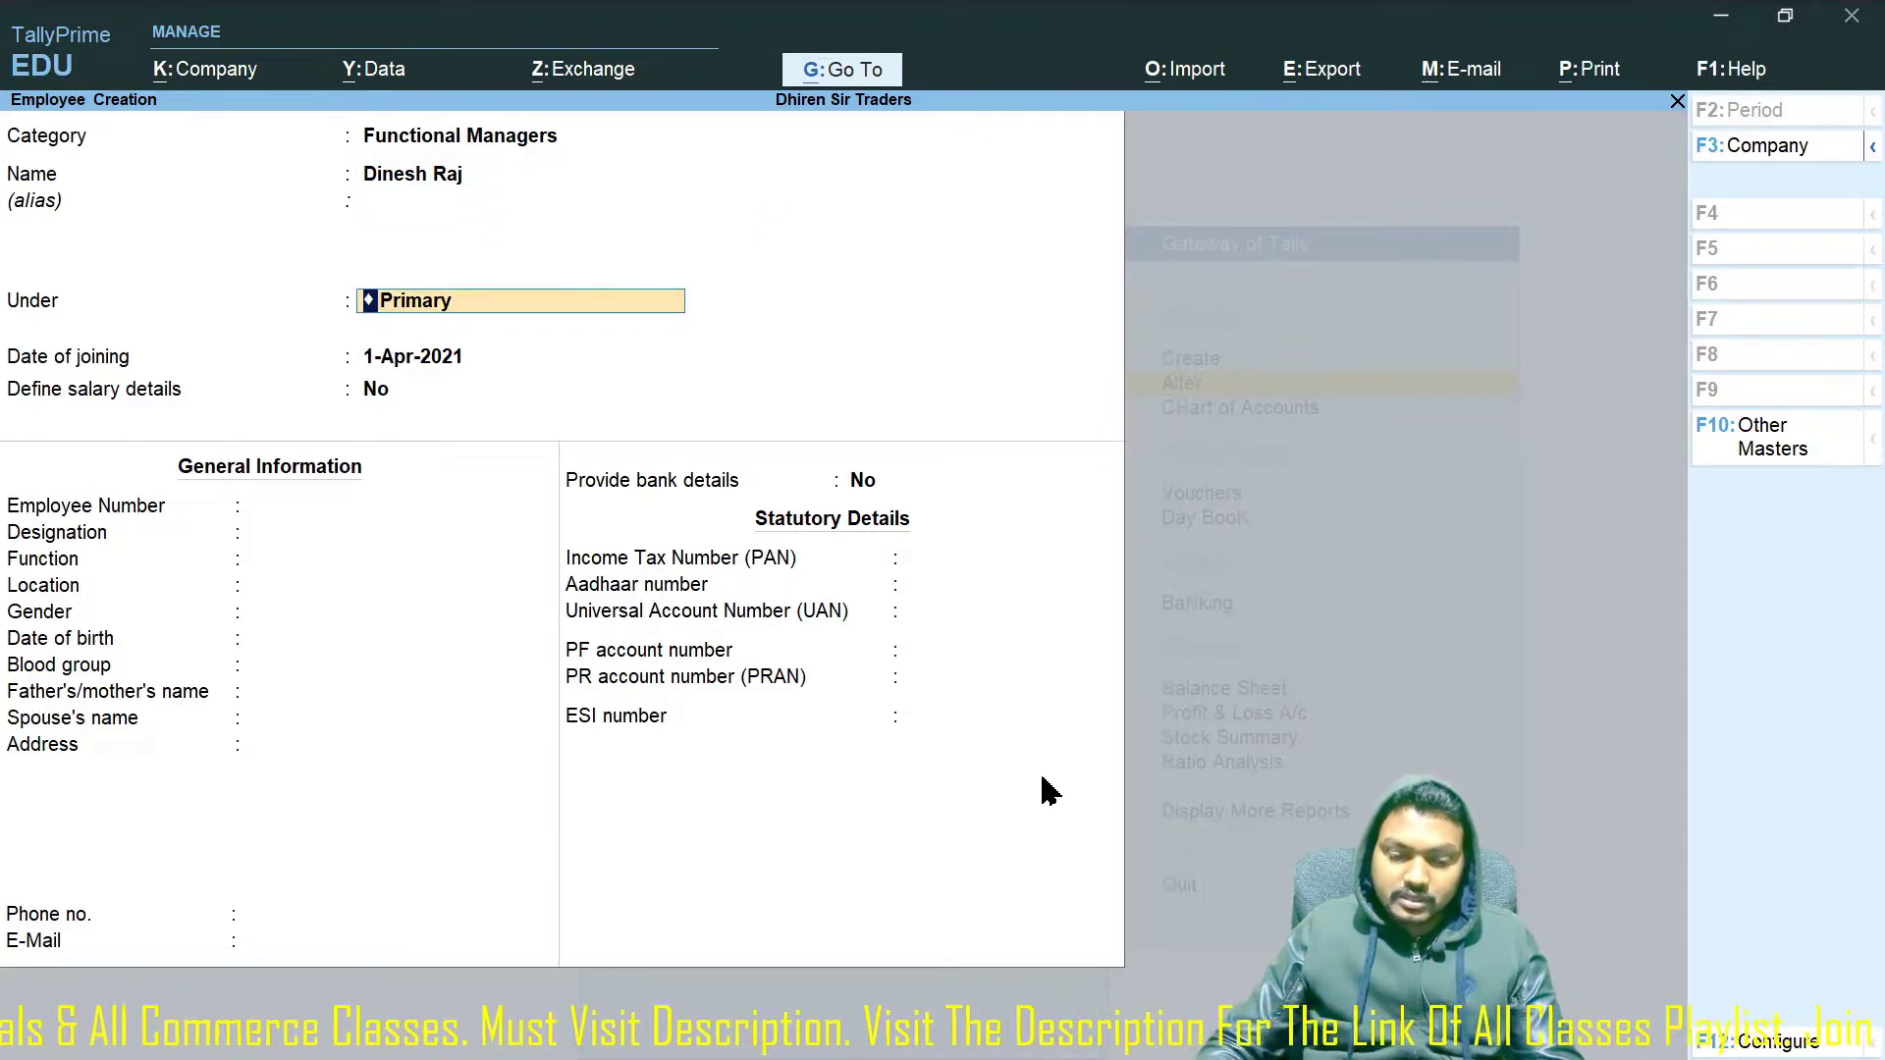
{"action": "key", "text": "space"}
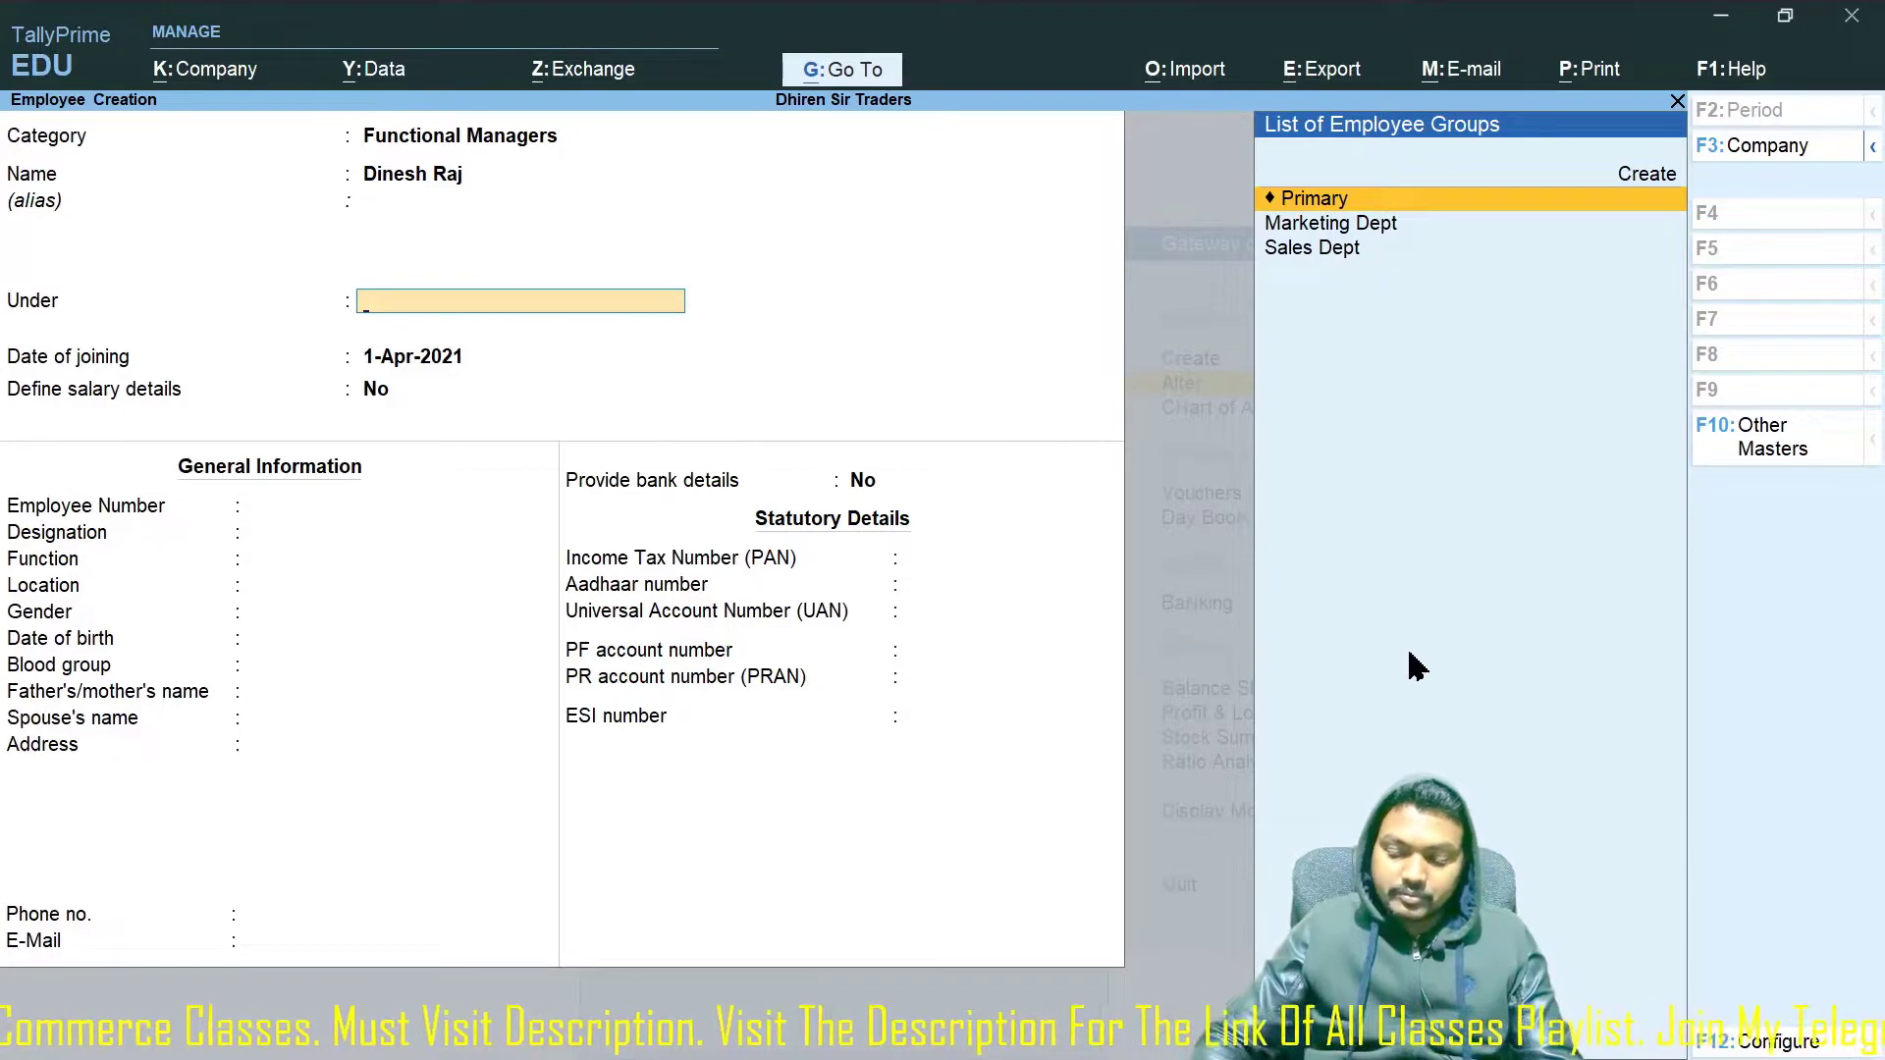
{"action": "key", "text": "Down"}
{"action": "key", "text": "Return"}
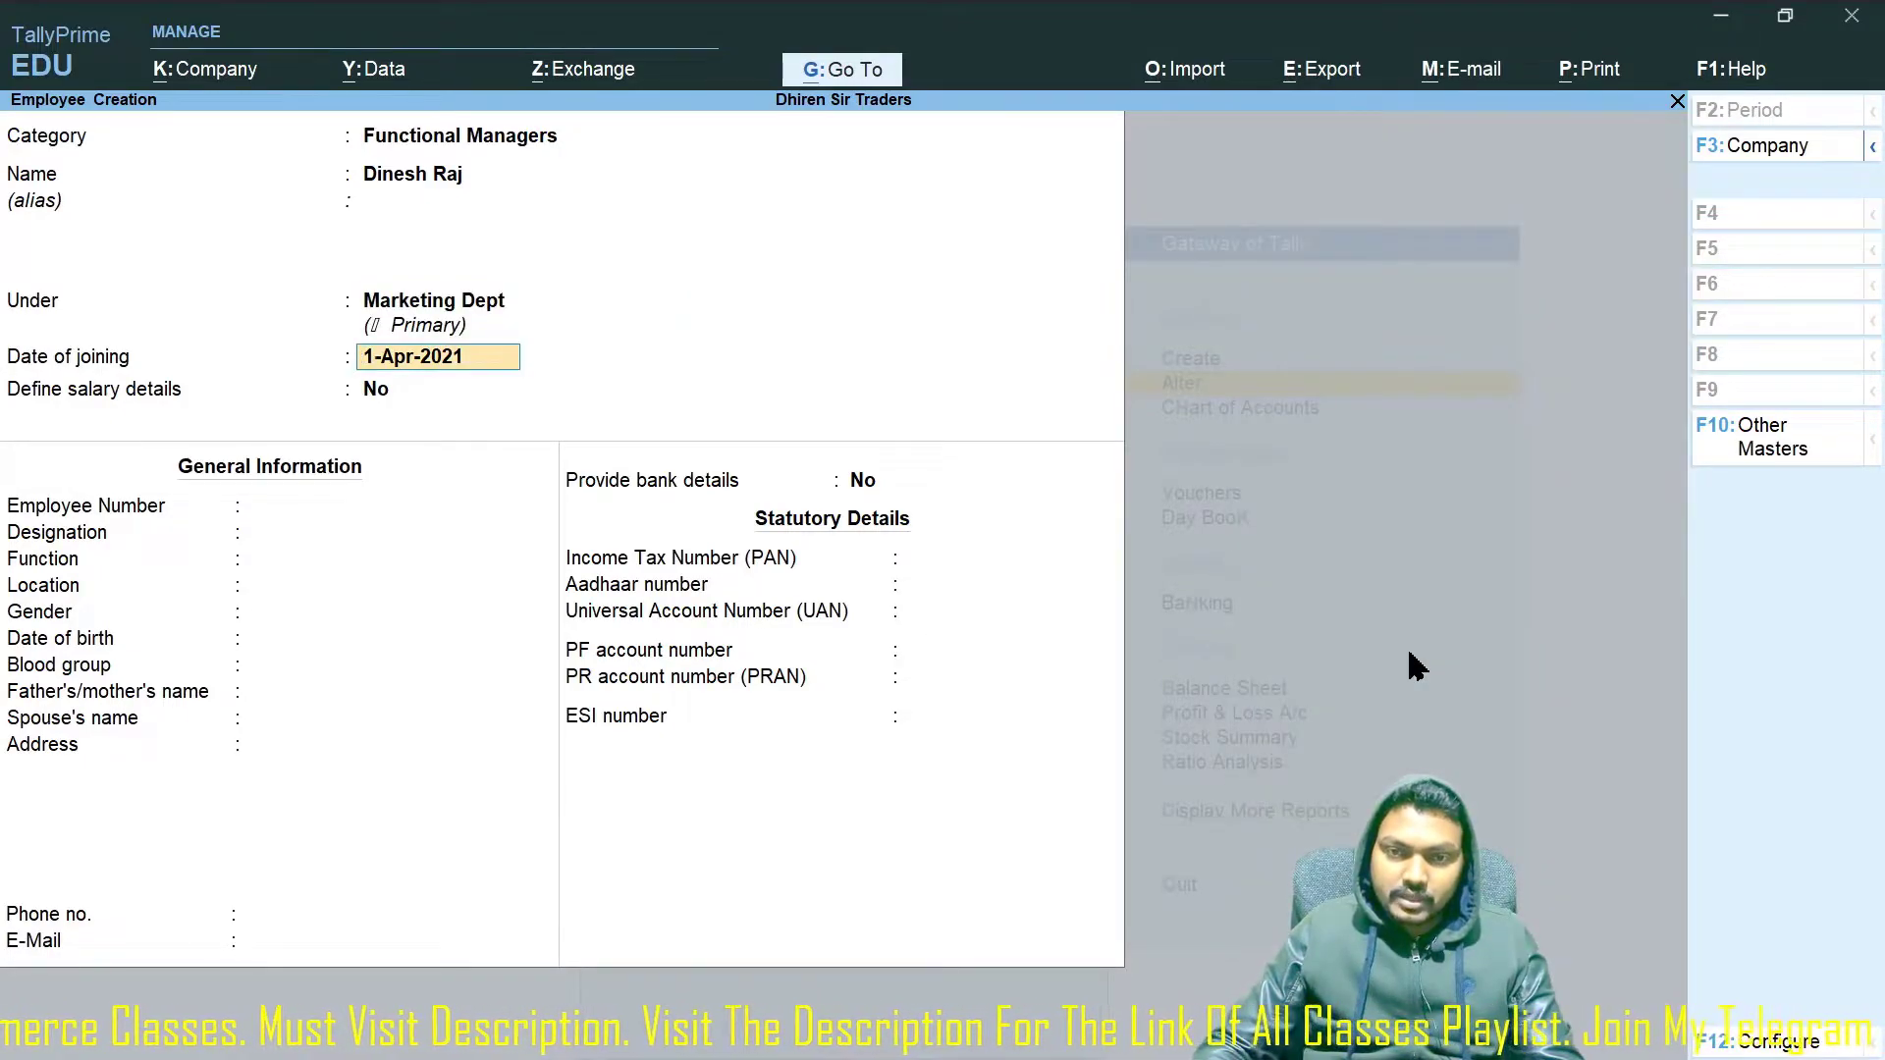
{"action": "key", "text": "Return"}
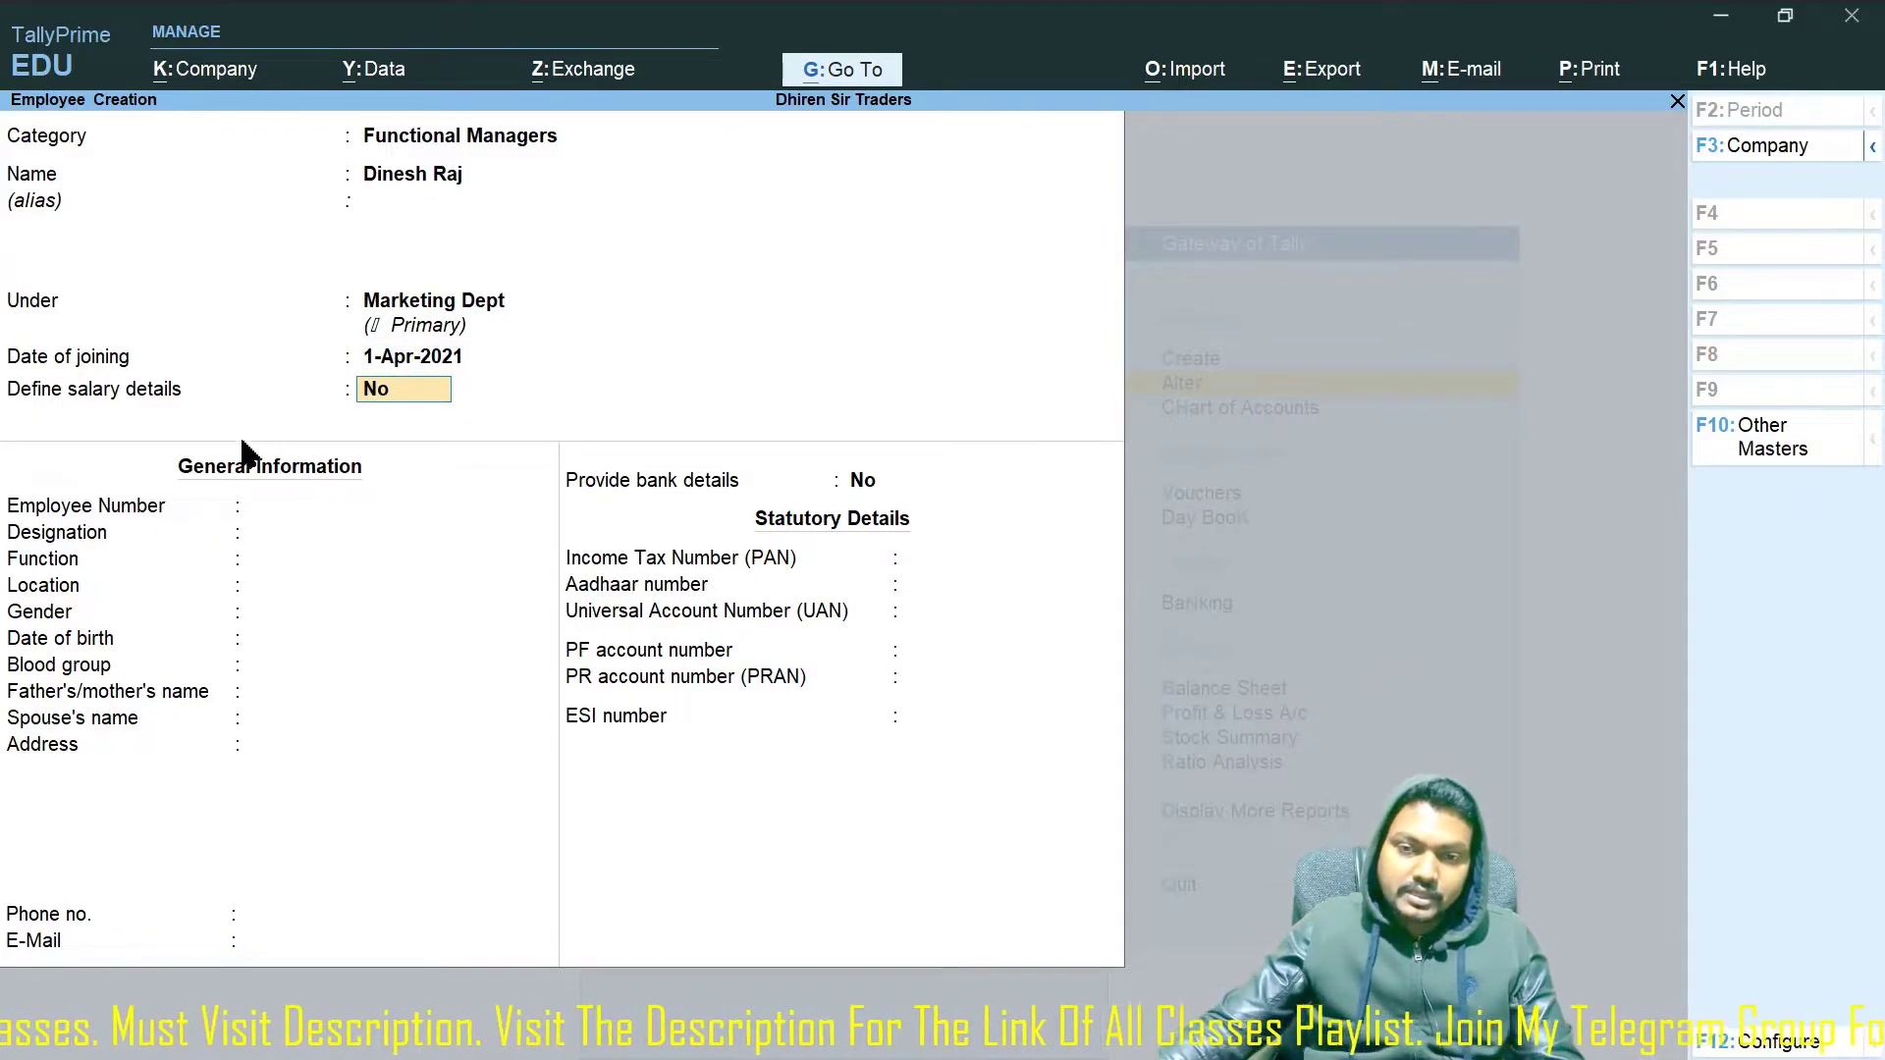
Begin the salary details with Basic Pay, DA, HRA and PF pay heads.
{"action": "type", "text": "y"}
{"action": "key", "text": "Return"}
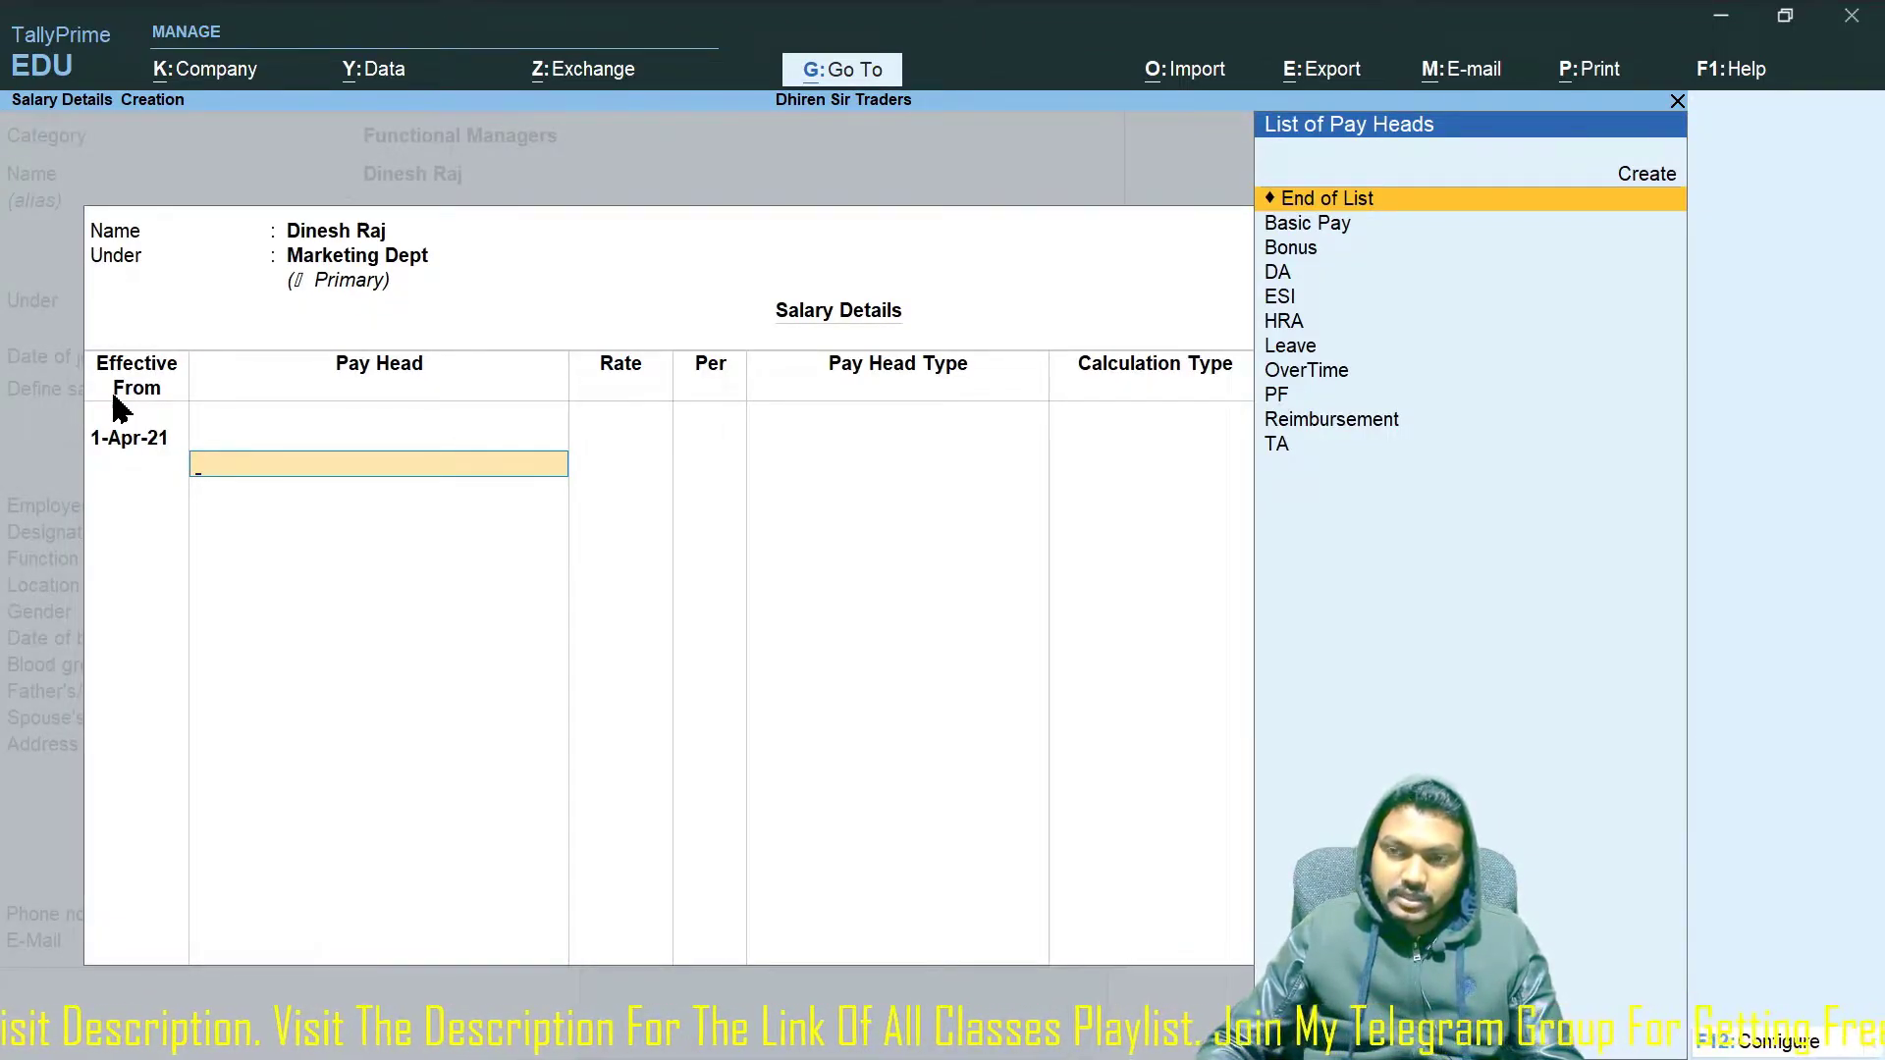
{"action": "key", "text": "Down"}
{"action": "key", "text": "Return"}
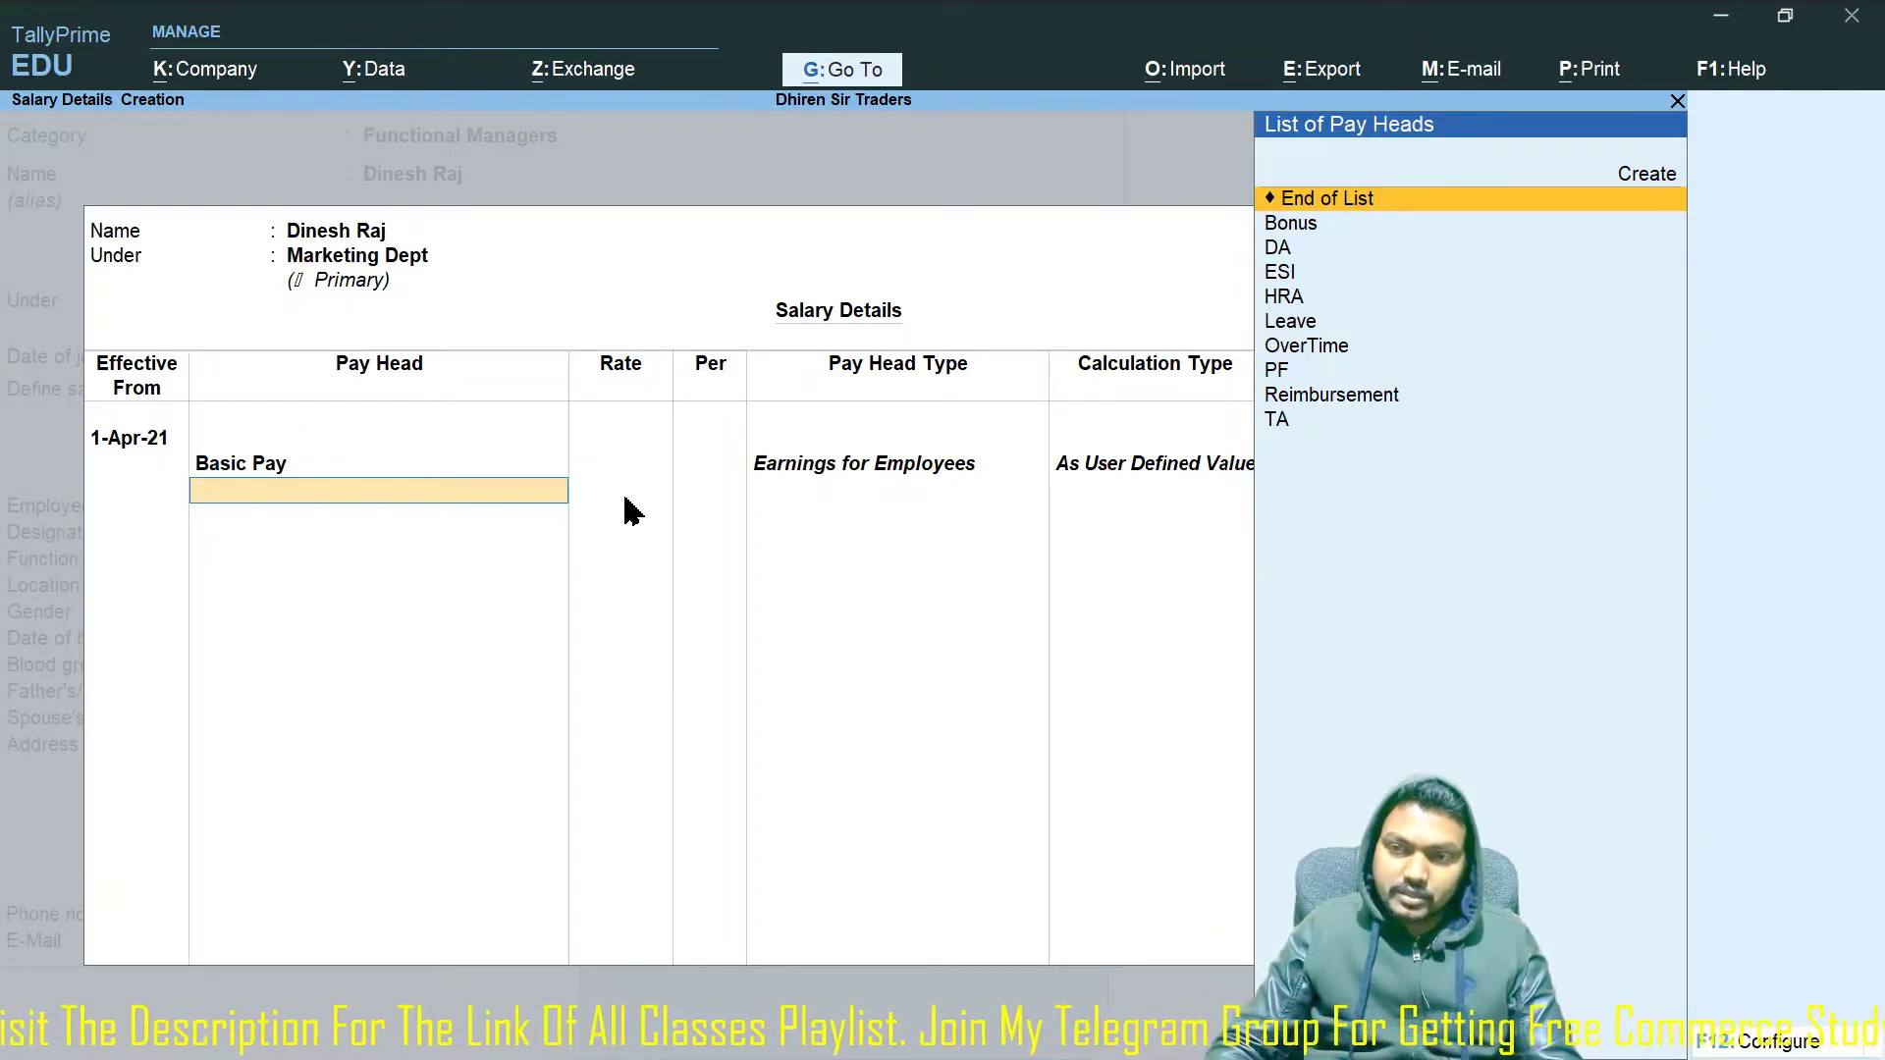
{"action": "key", "text": "Down"}
{"action": "key", "text": "Down"}
{"action": "key", "text": "Return"}
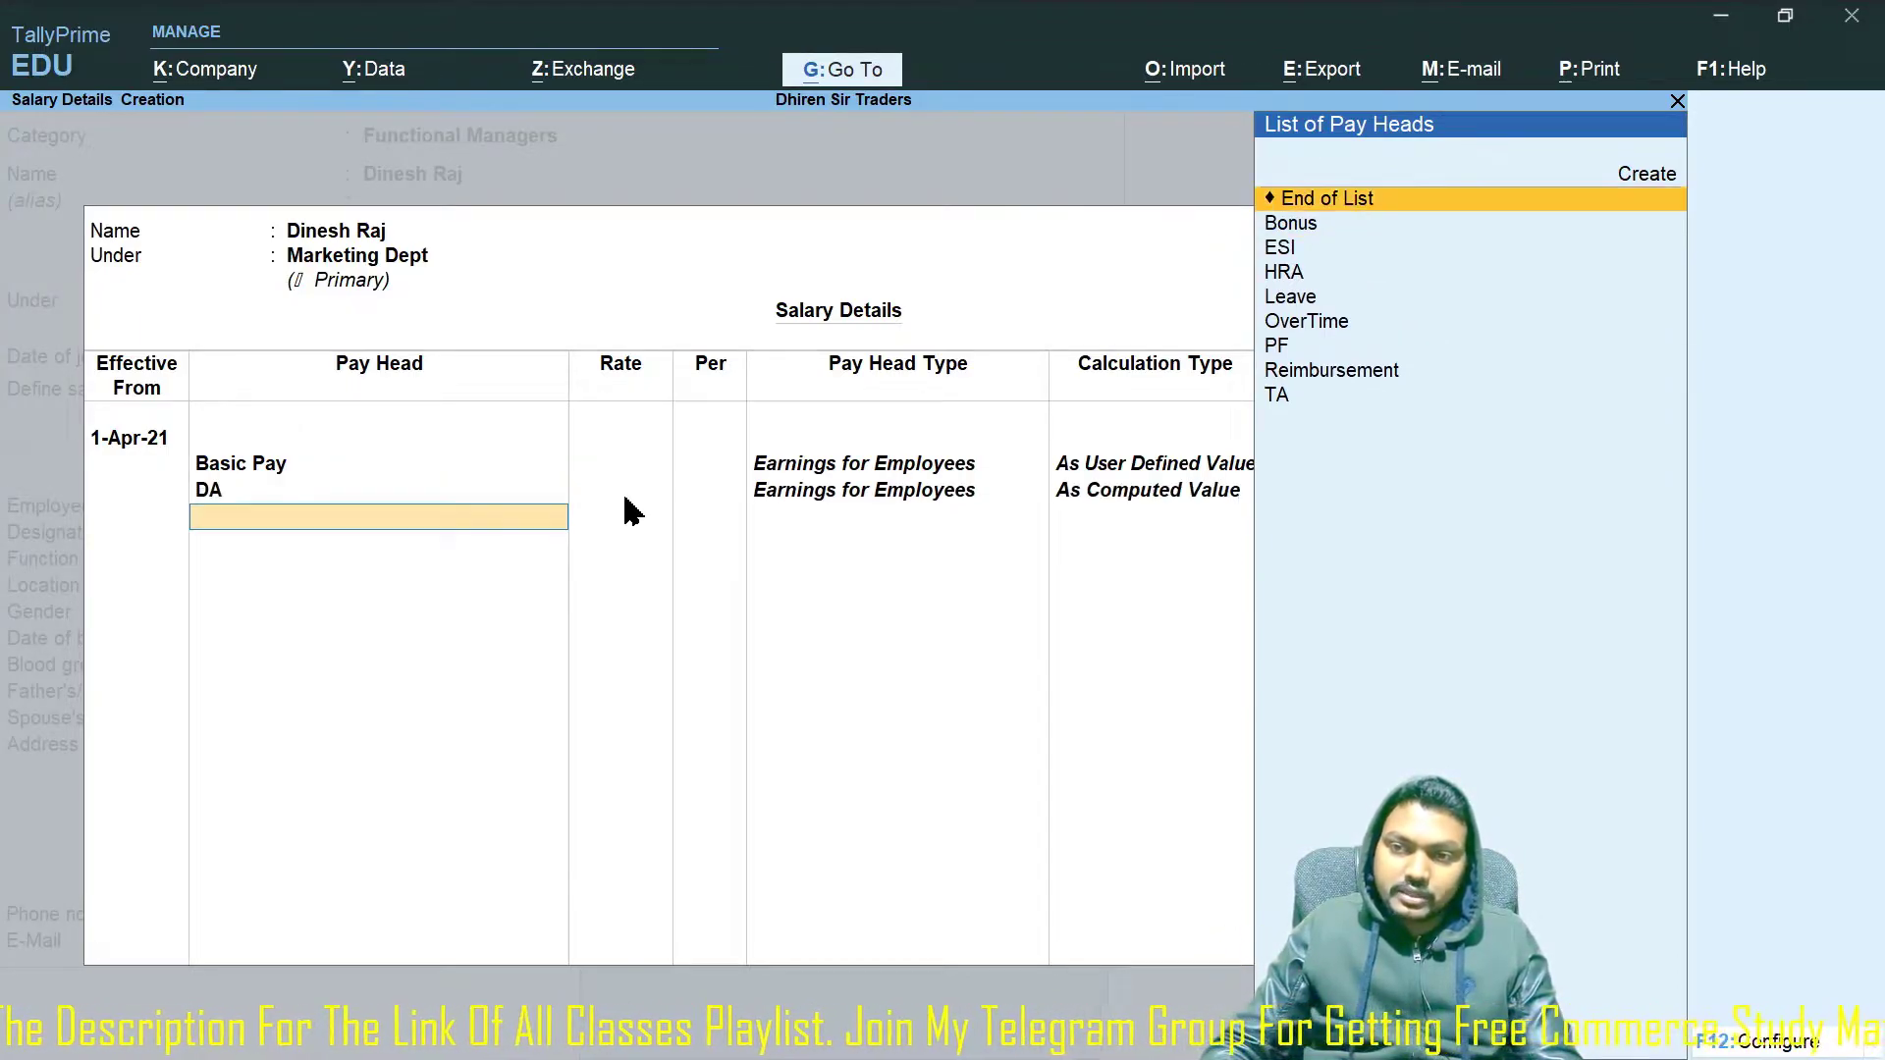
{"action": "key", "text": "Down"}
{"action": "key", "text": "Down"}
{"action": "key", "text": "Down"}
{"action": "key", "text": "Return"}
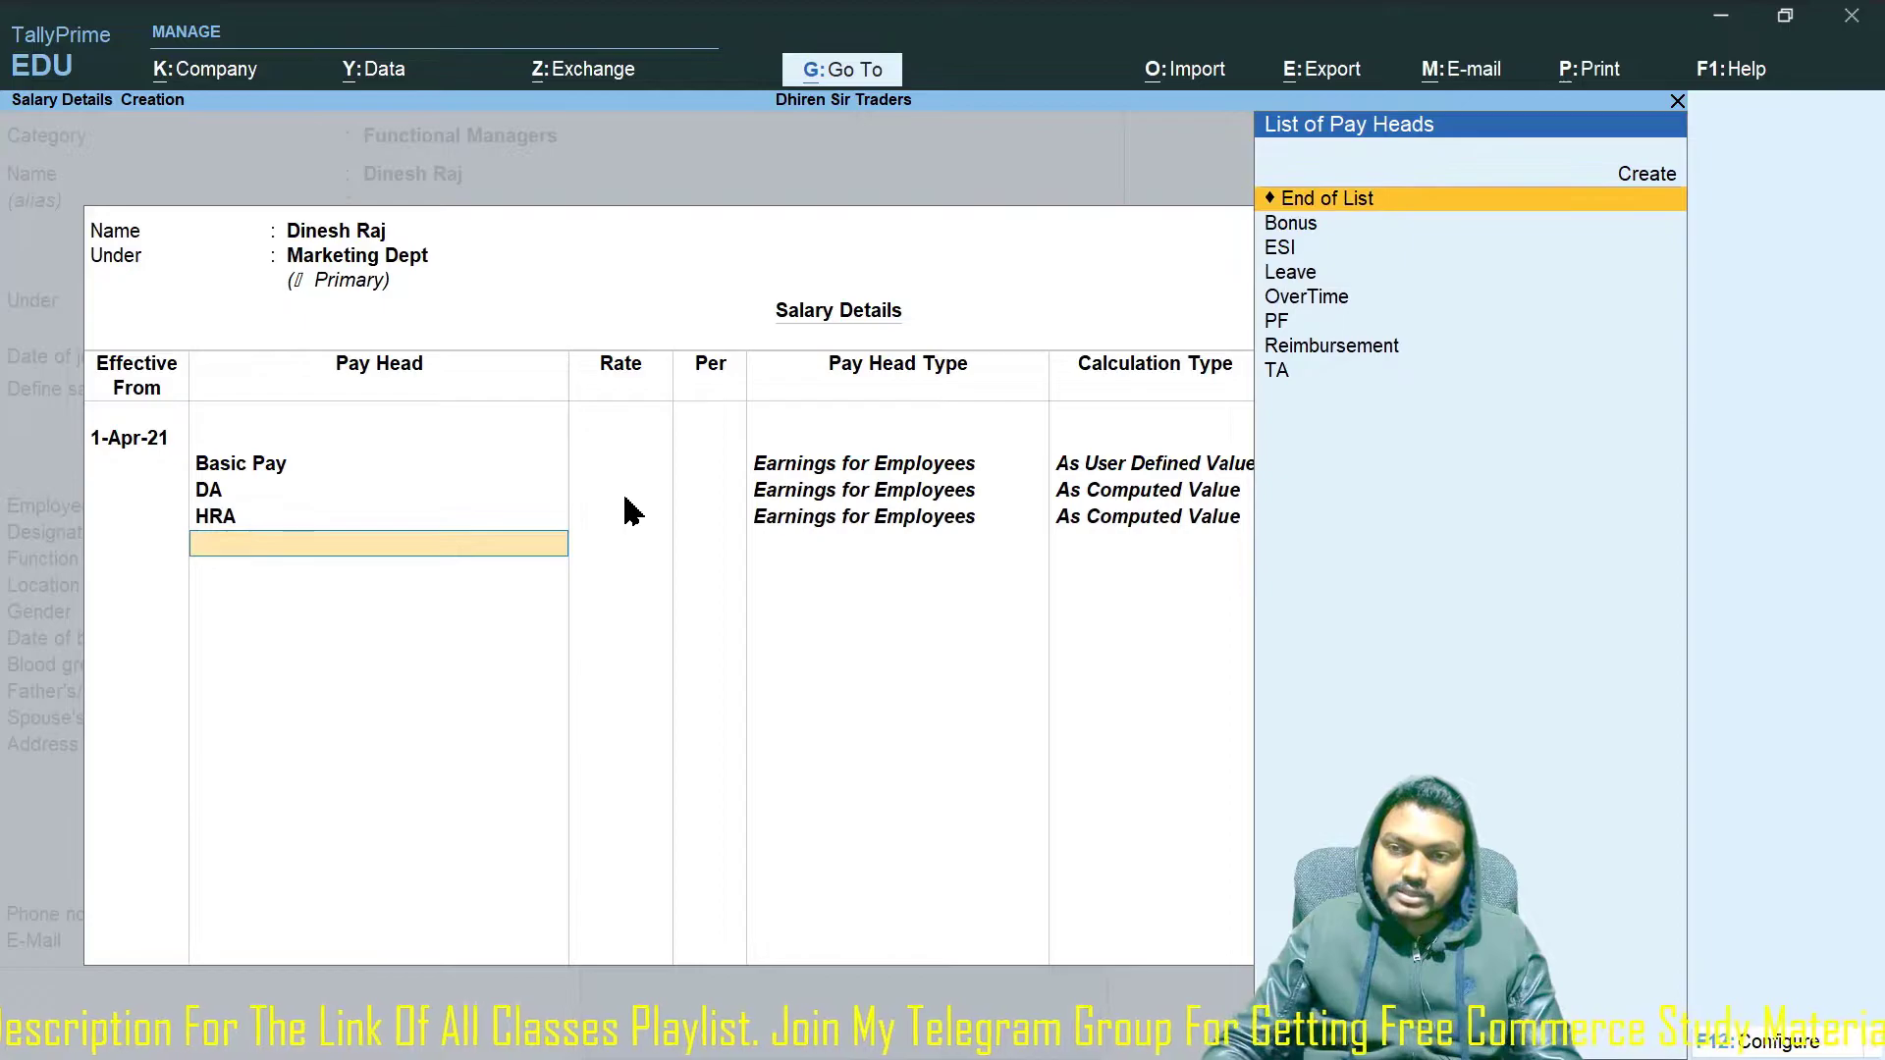
{"action": "key", "text": "Down"}
{"action": "key", "text": "Down"}
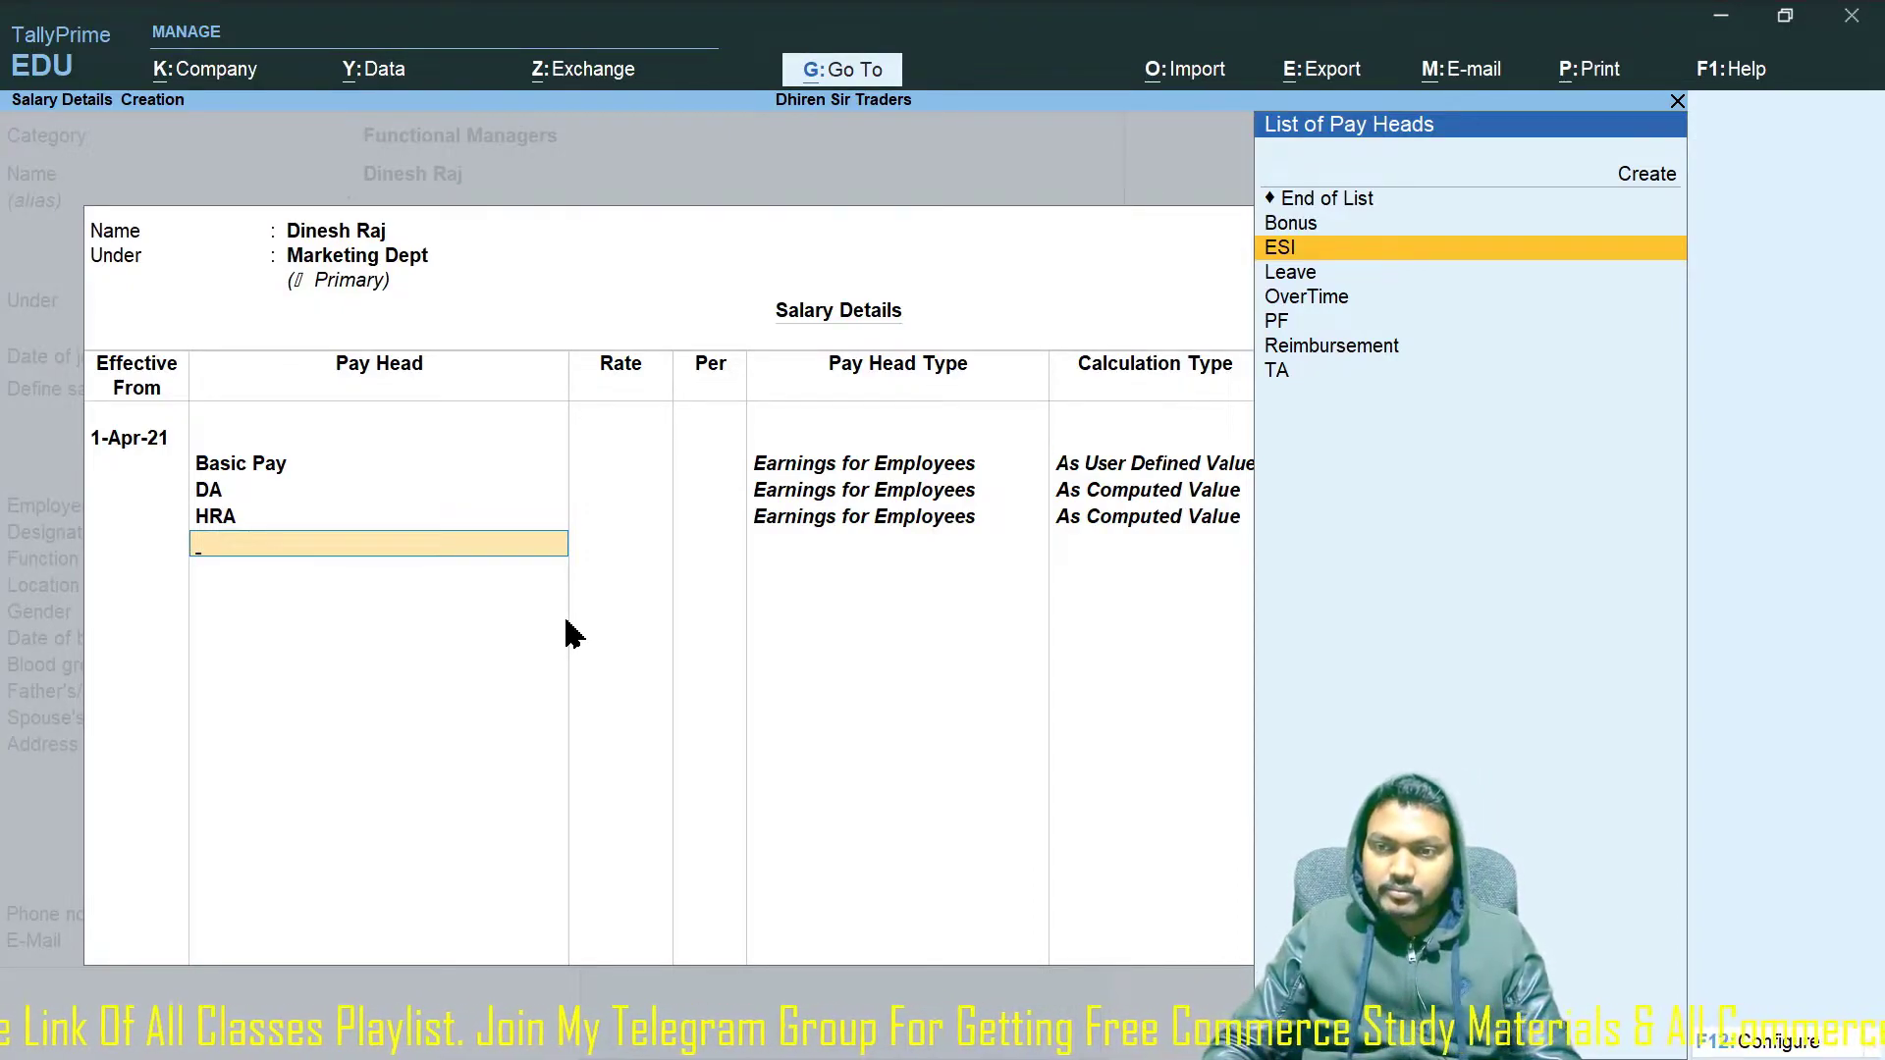
{"action": "key", "text": "Down"}
{"action": "key", "text": "Down"}
{"action": "key", "text": "Down"}
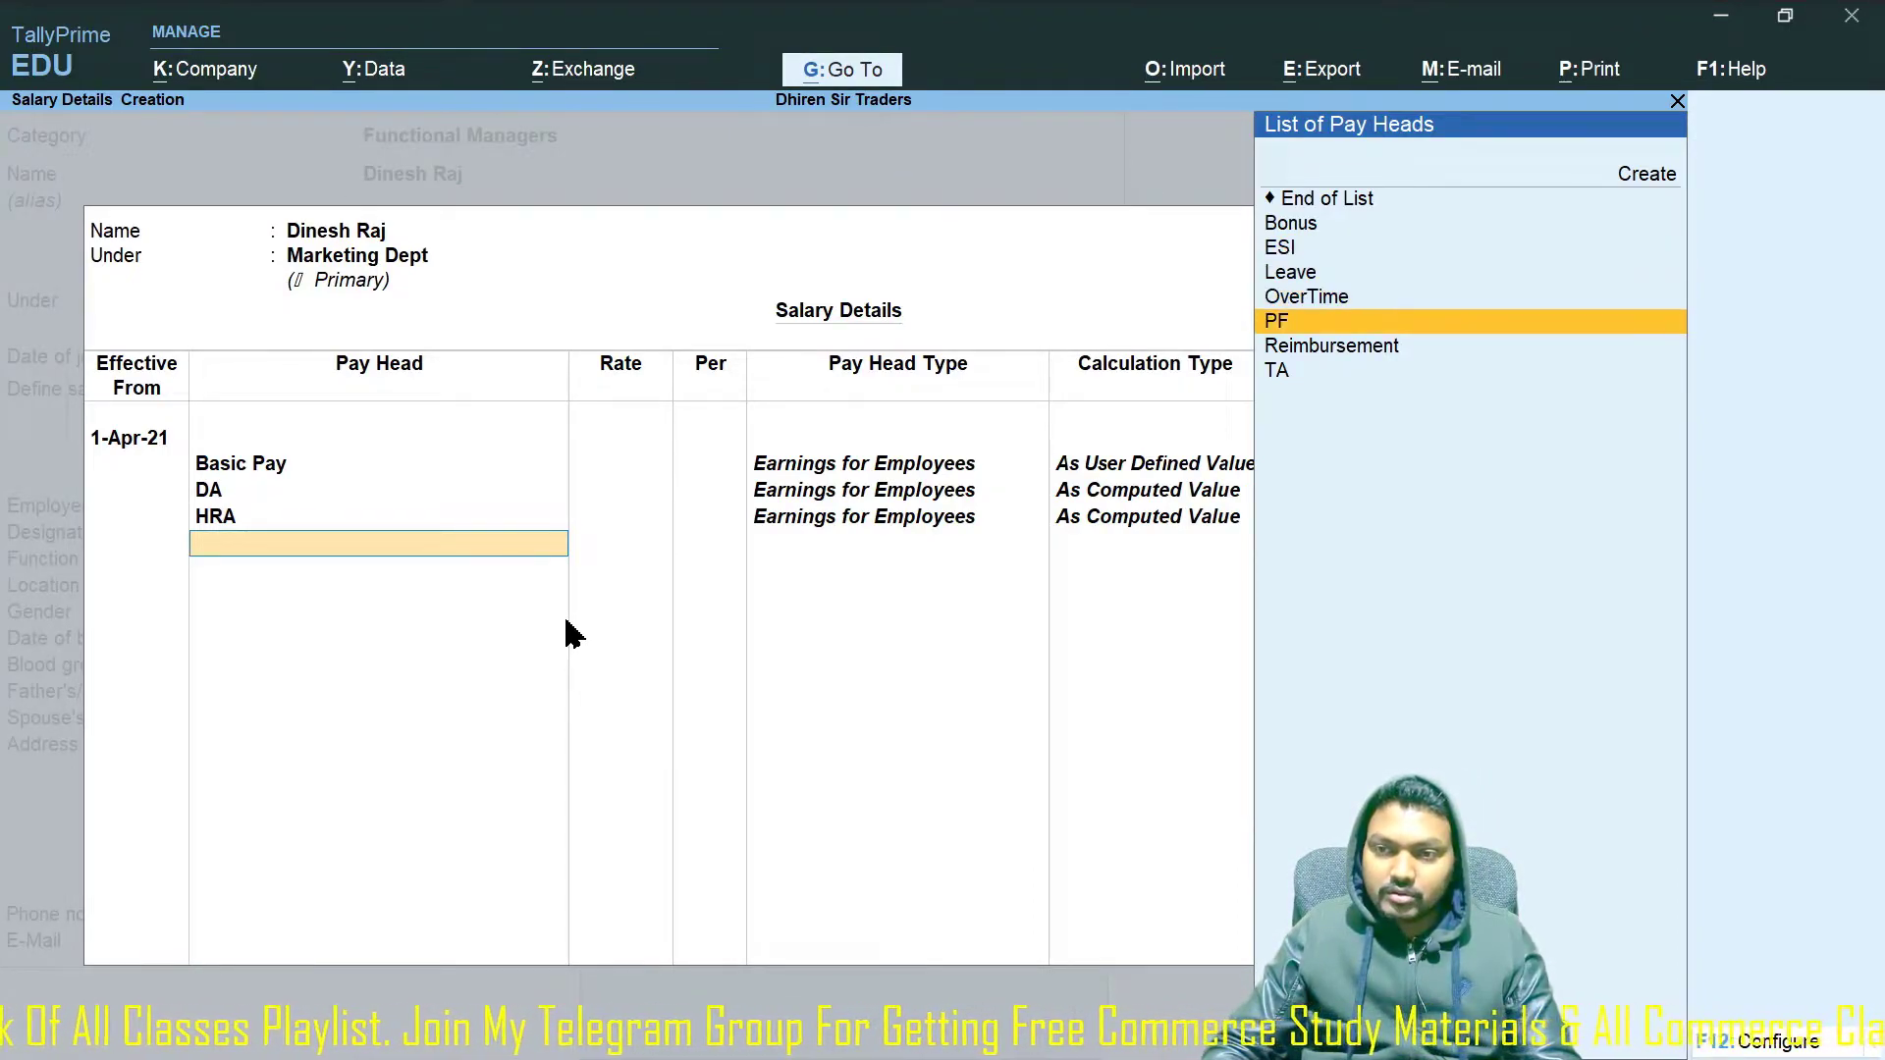
{"action": "key", "text": "Return"}
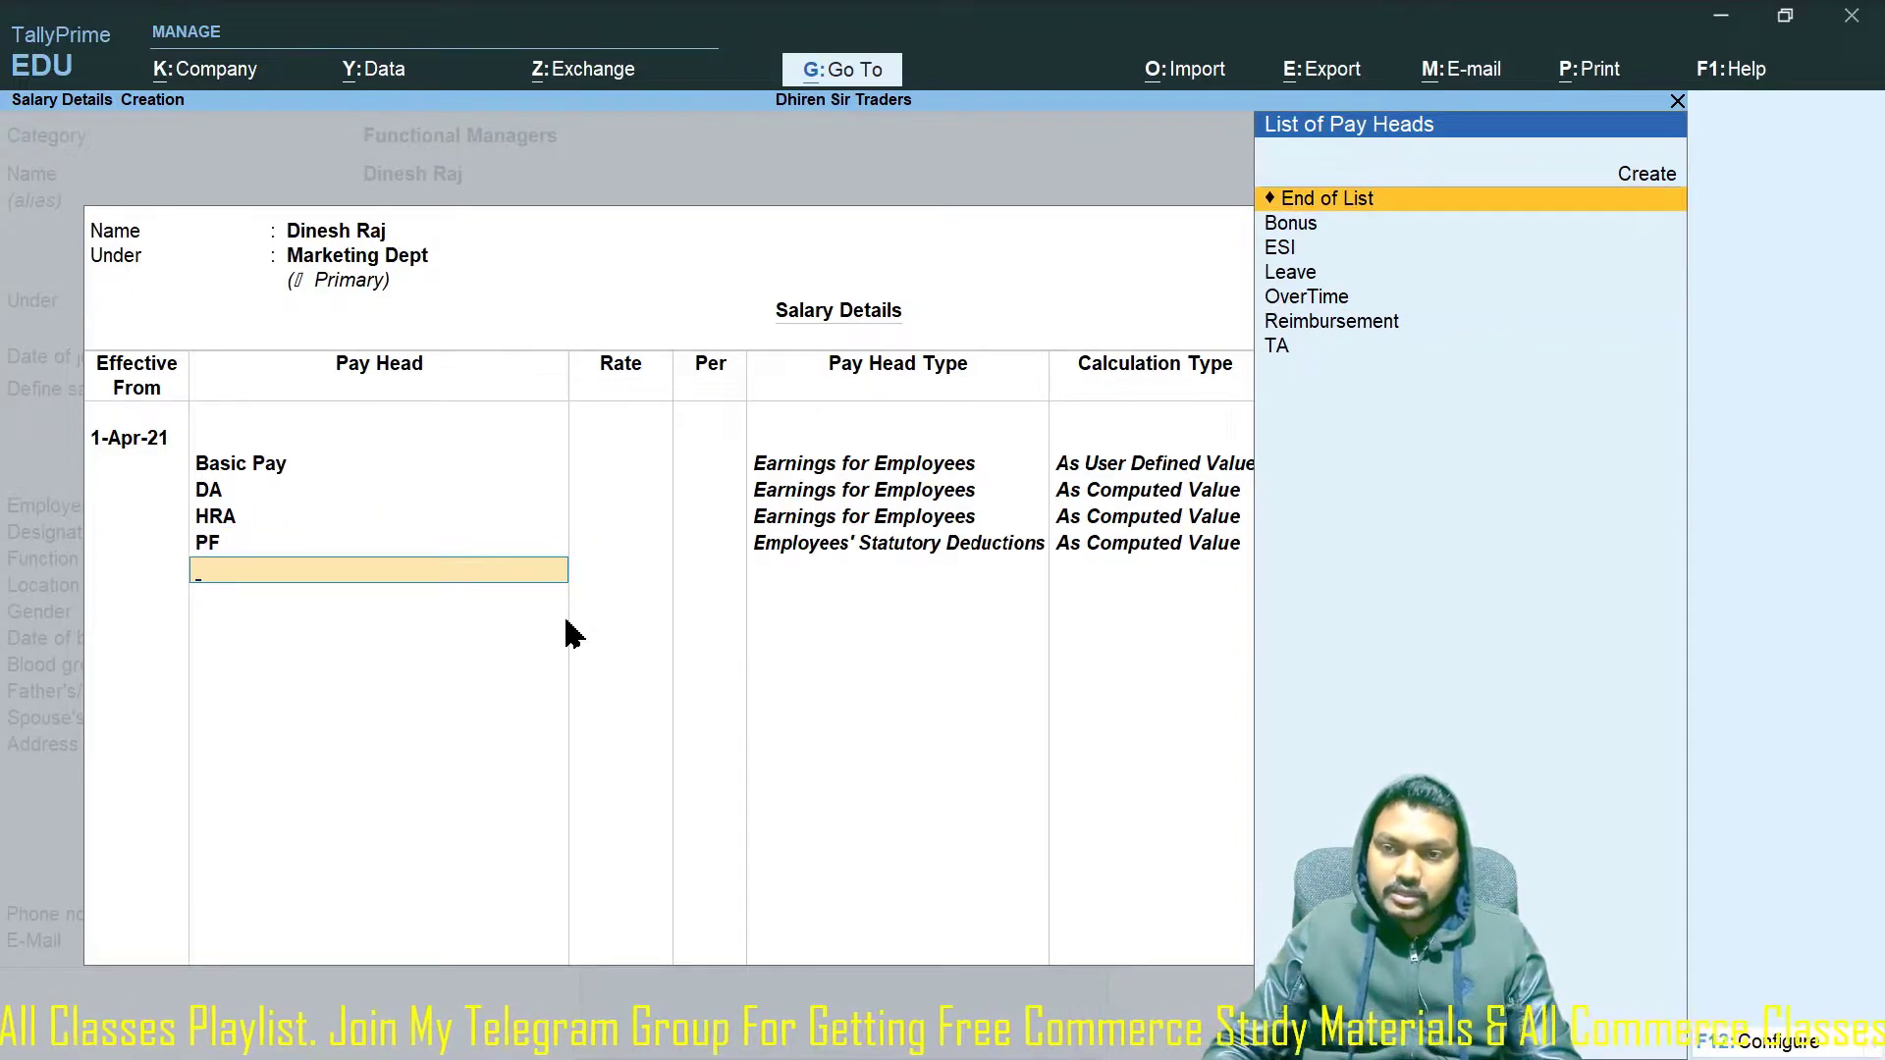
Add TA and Bonus to the salary details, keeping Bonus in its row.
{"action": "key", "text": "Down"}
{"action": "key", "text": "Down"}
{"action": "key", "text": "Down"}
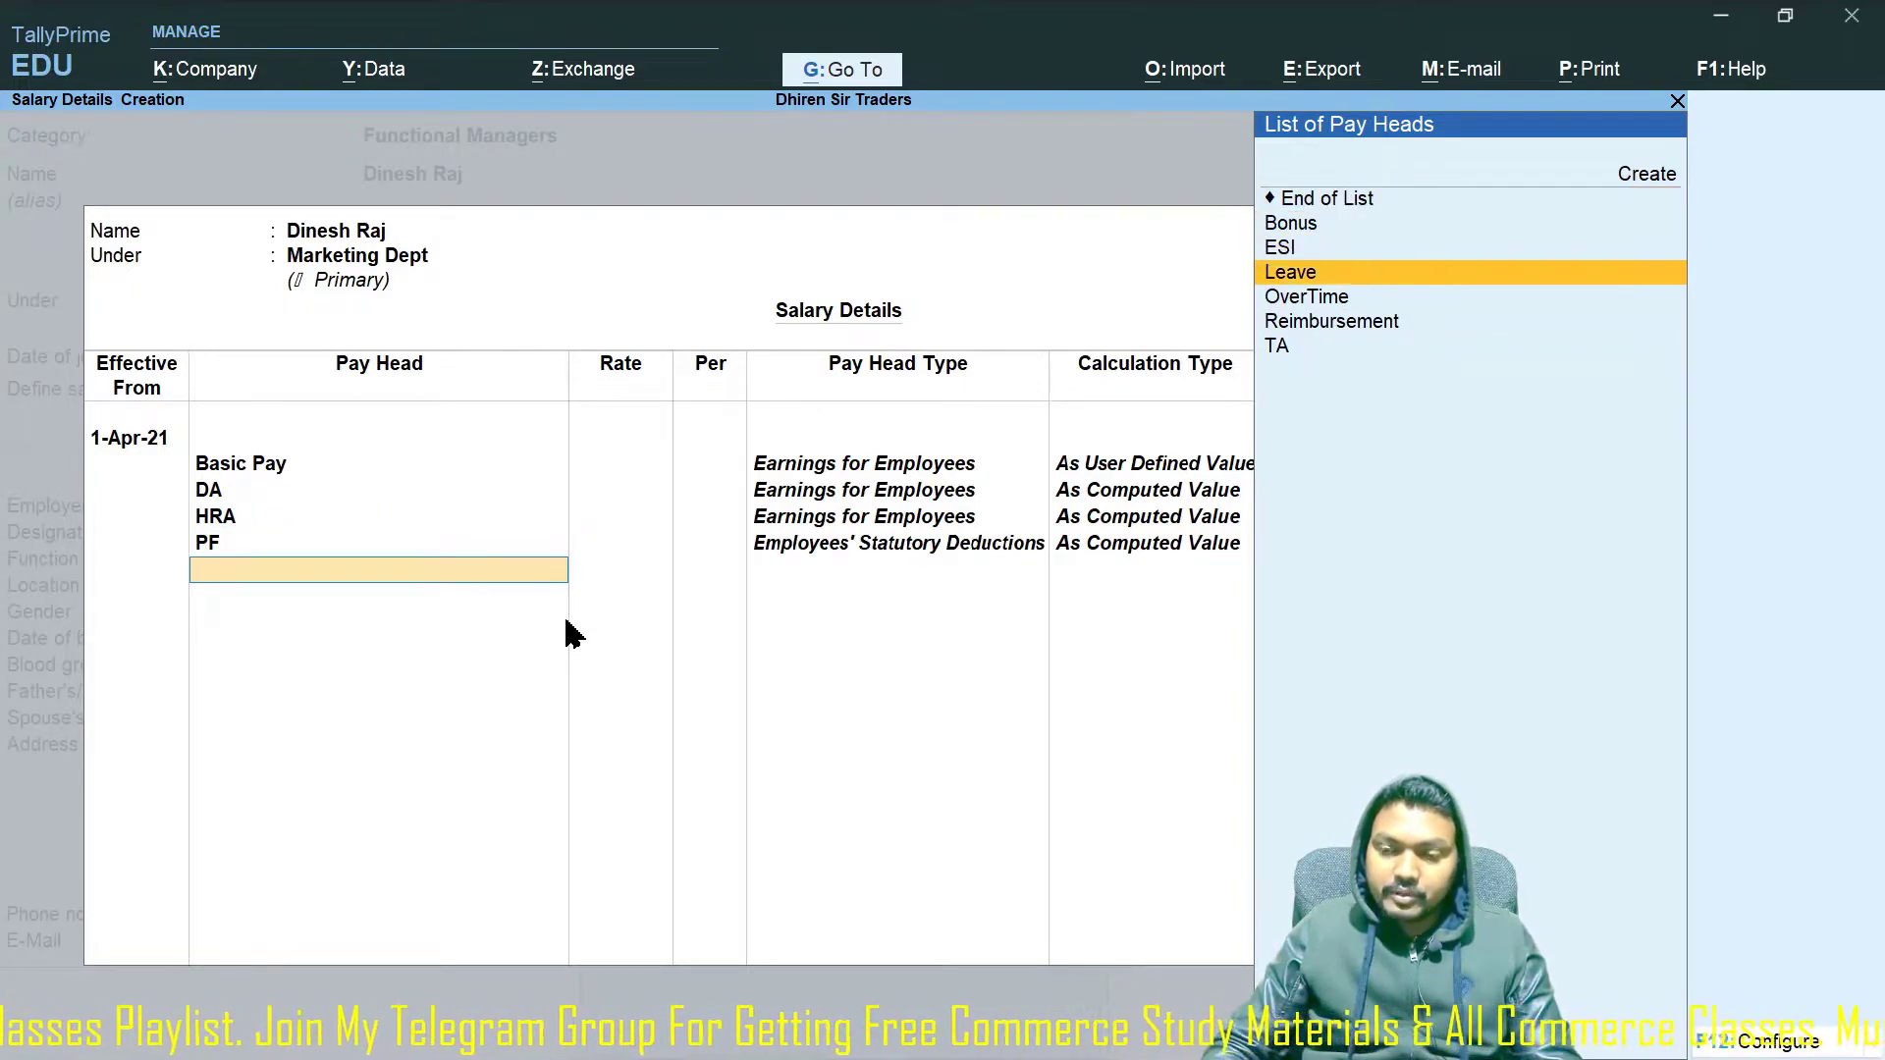
{"action": "key", "text": "Down"}
{"action": "key", "text": "Down"}
{"action": "key", "text": "Down"}
{"action": "key", "text": "Return"}
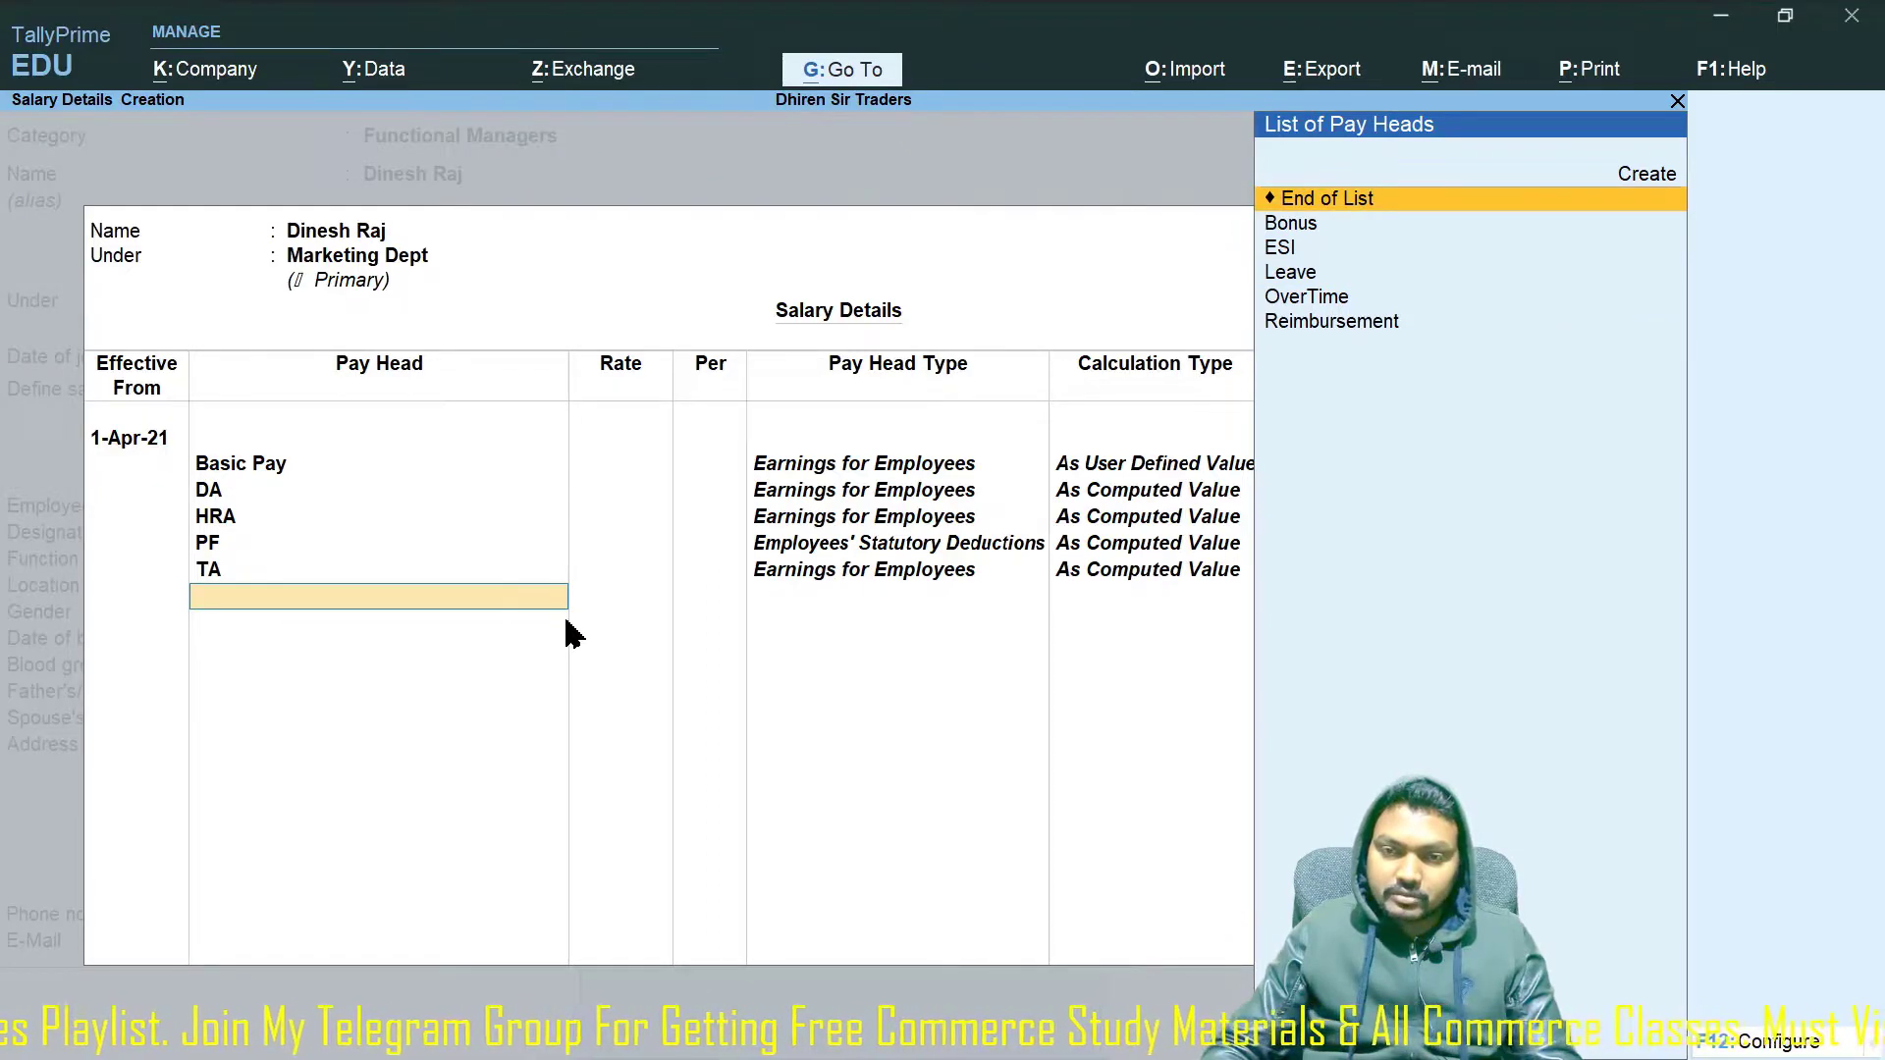
{"action": "key", "text": "Down"}
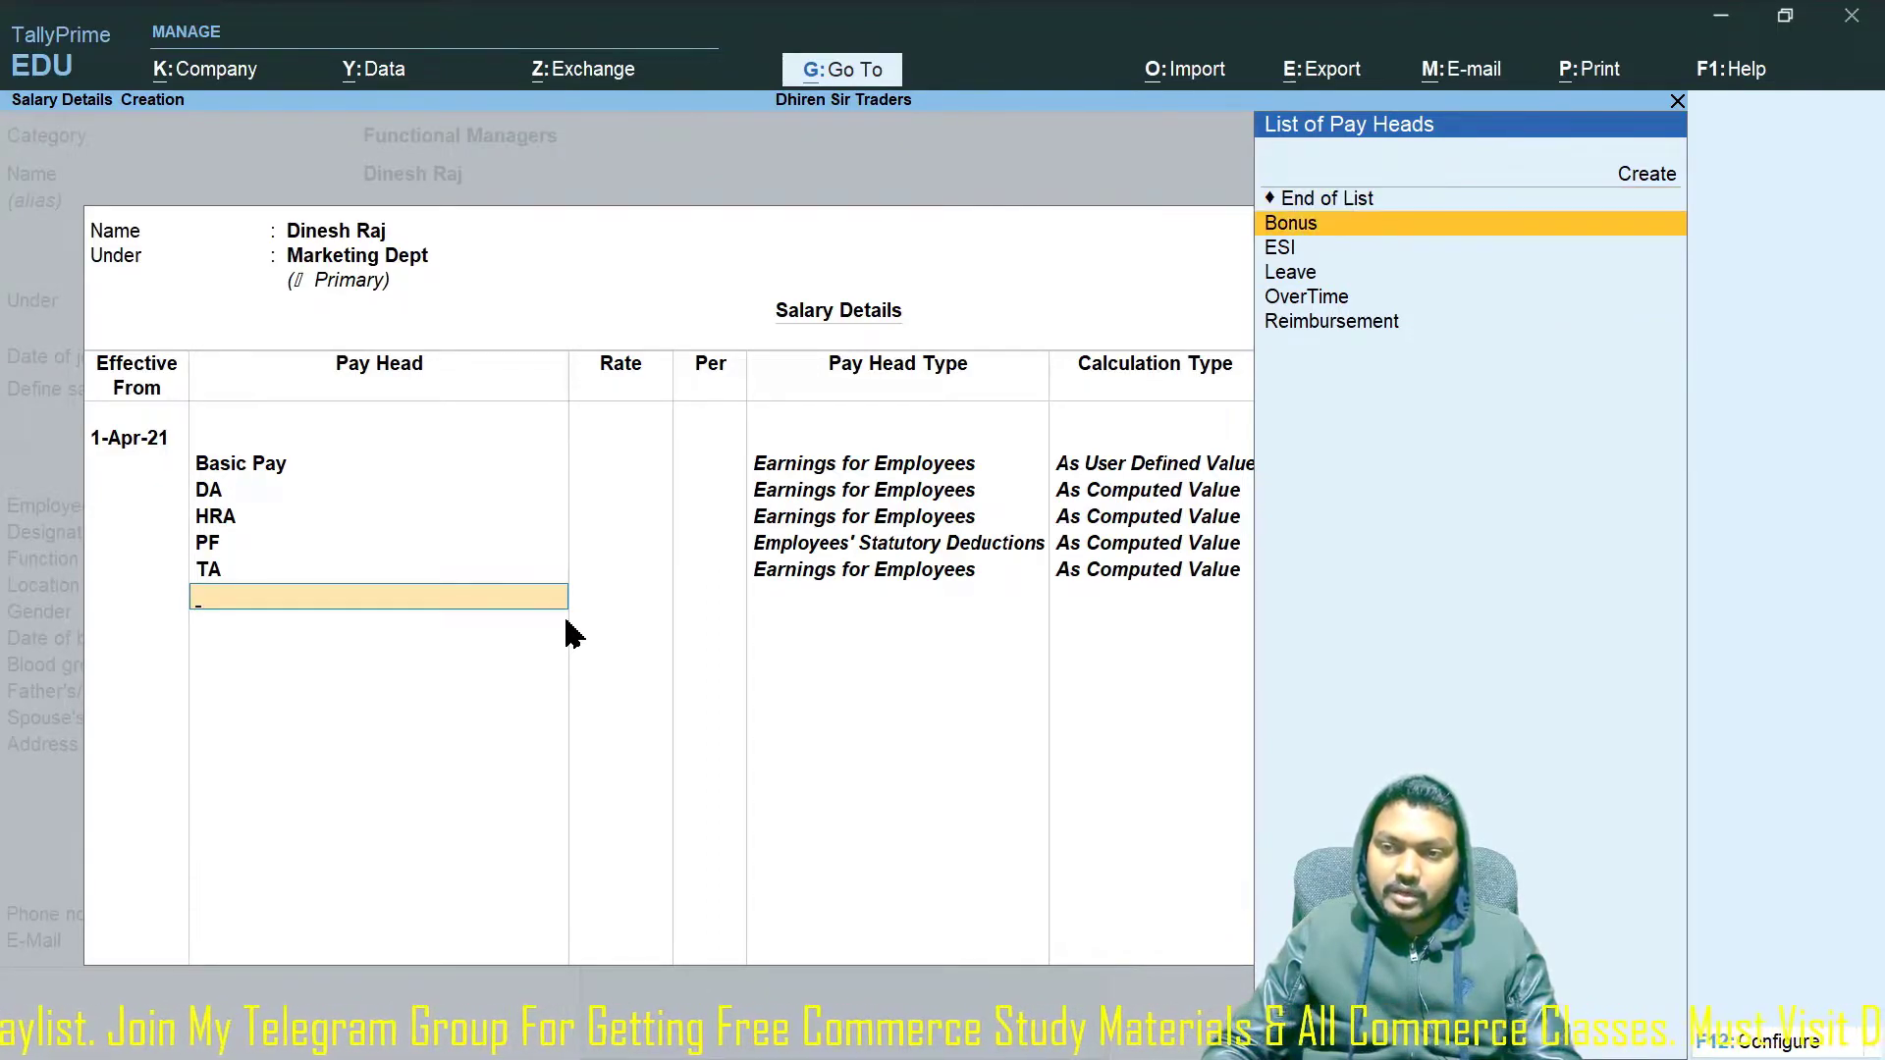
{"action": "key", "text": "Return"}
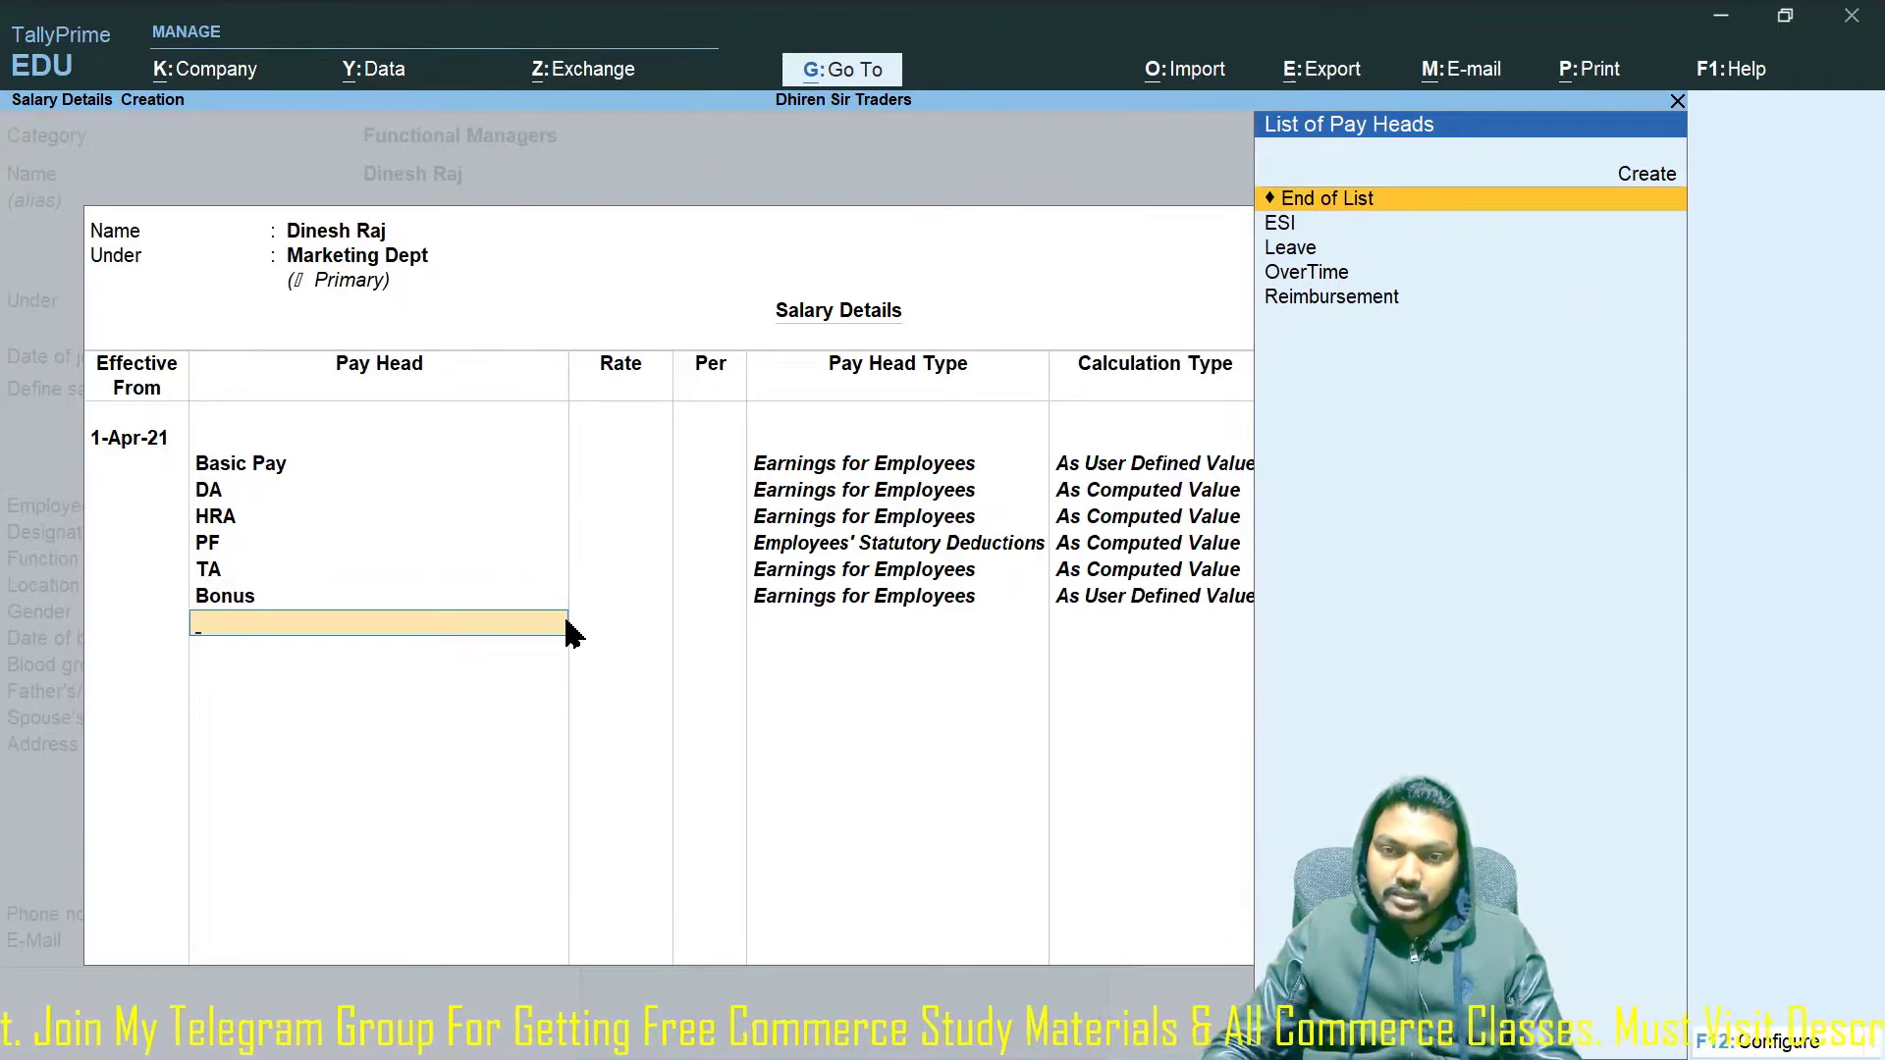
{"action": "key", "text": "BackSpace"}
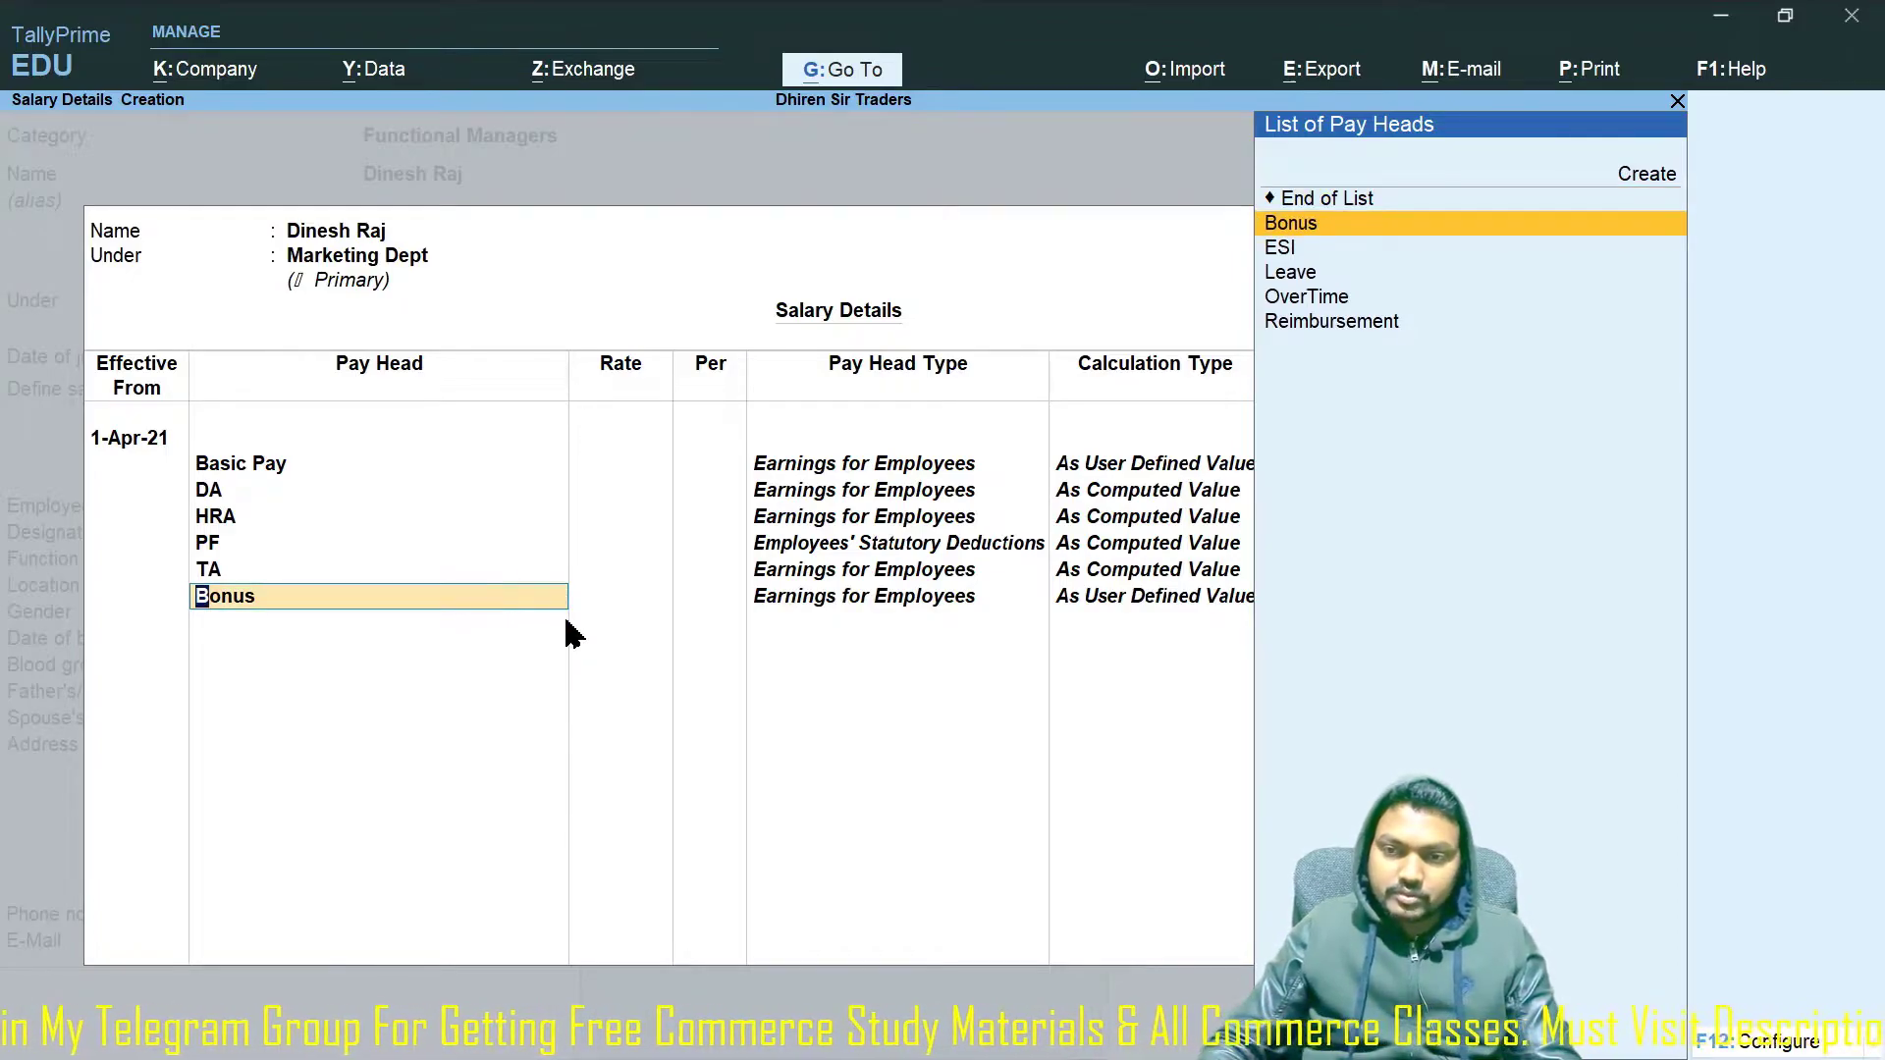
{"action": "key", "text": "Return"}
{"action": "key", "text": "BackSpace"}
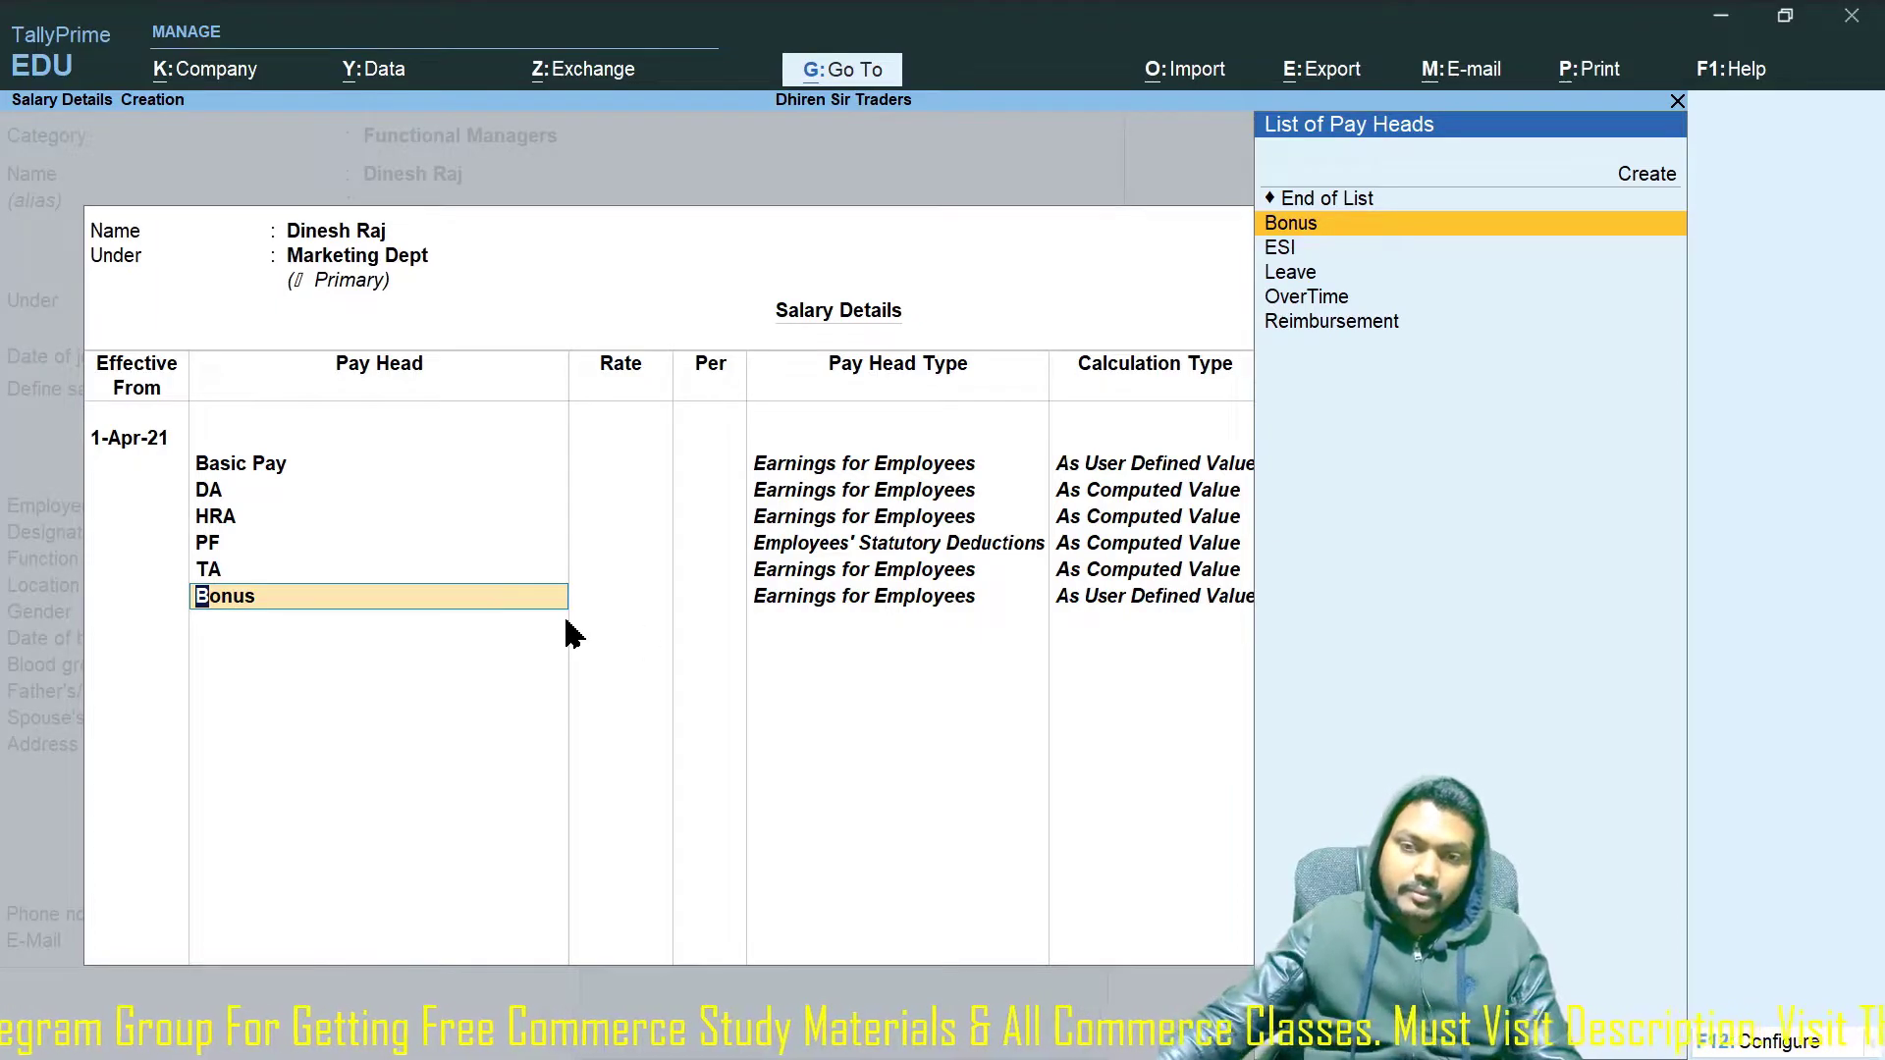
{"action": "key", "text": "BackSpace"}
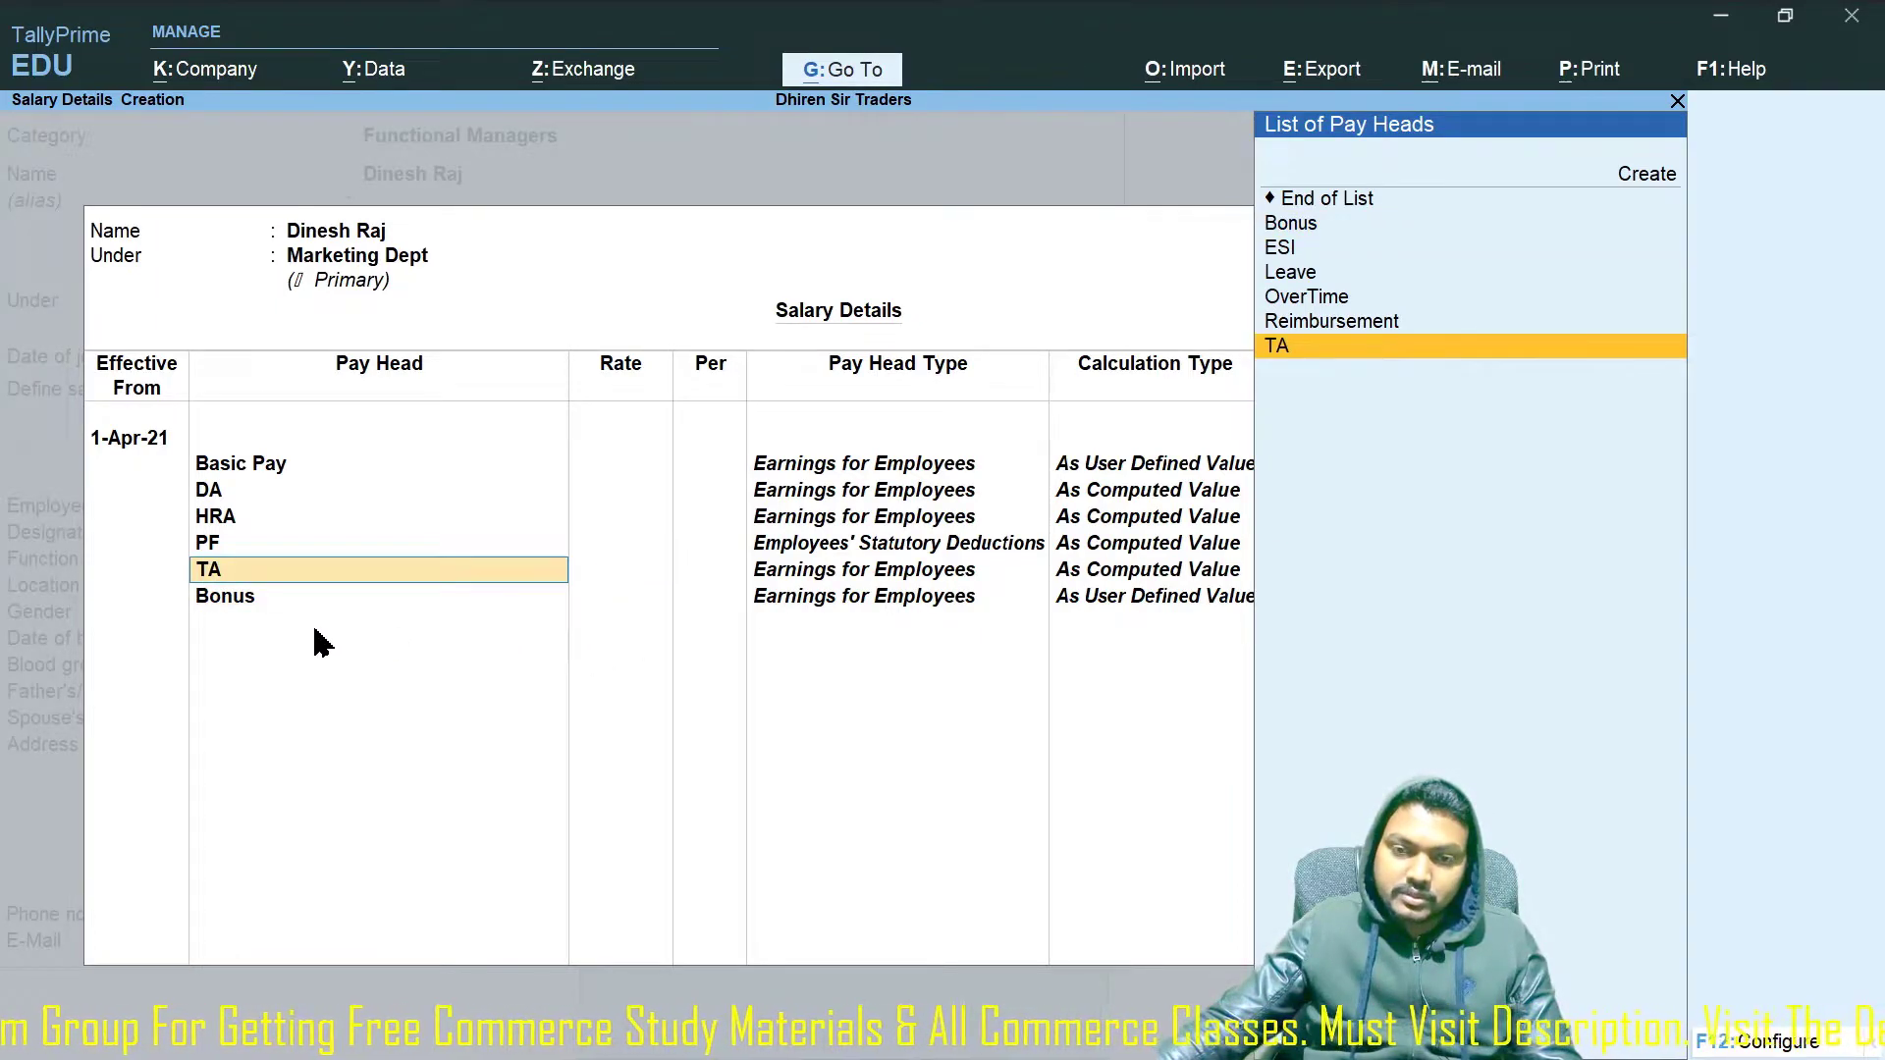
{"action": "key", "text": "Return"}
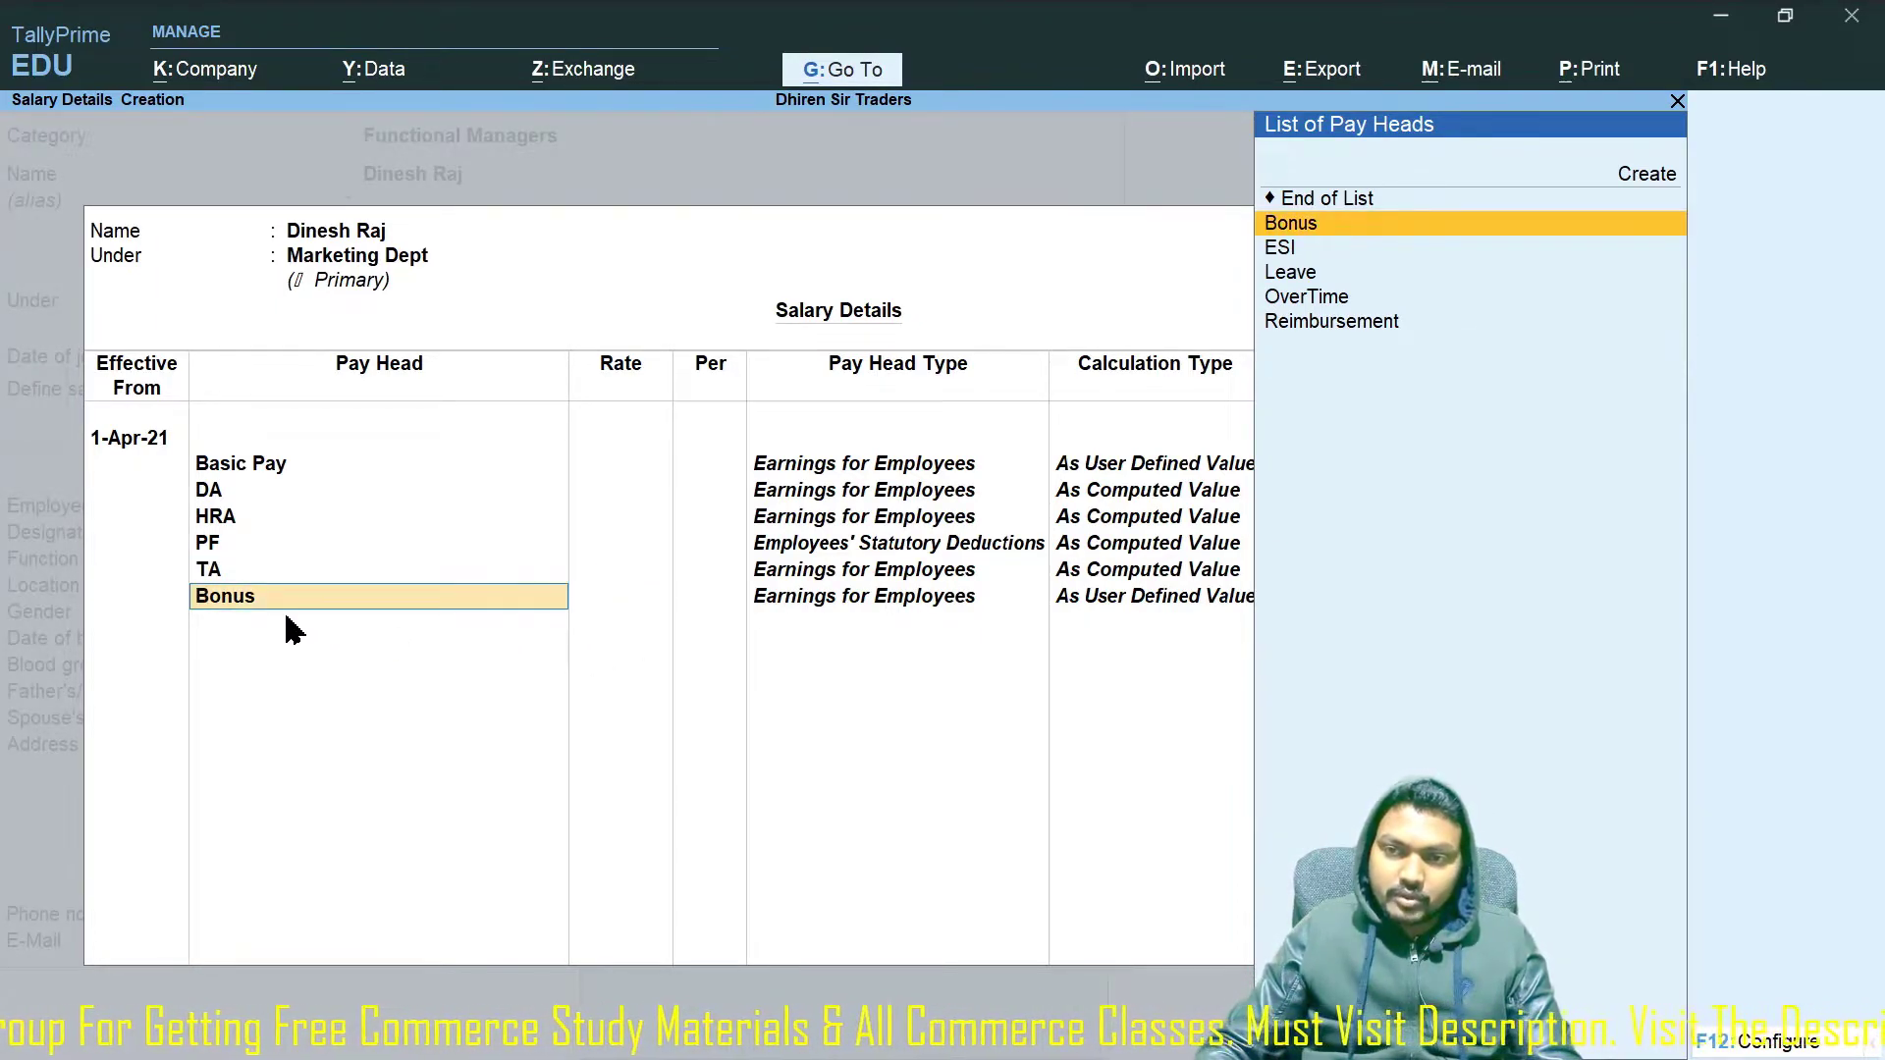
{"action": "key", "text": "Down"}
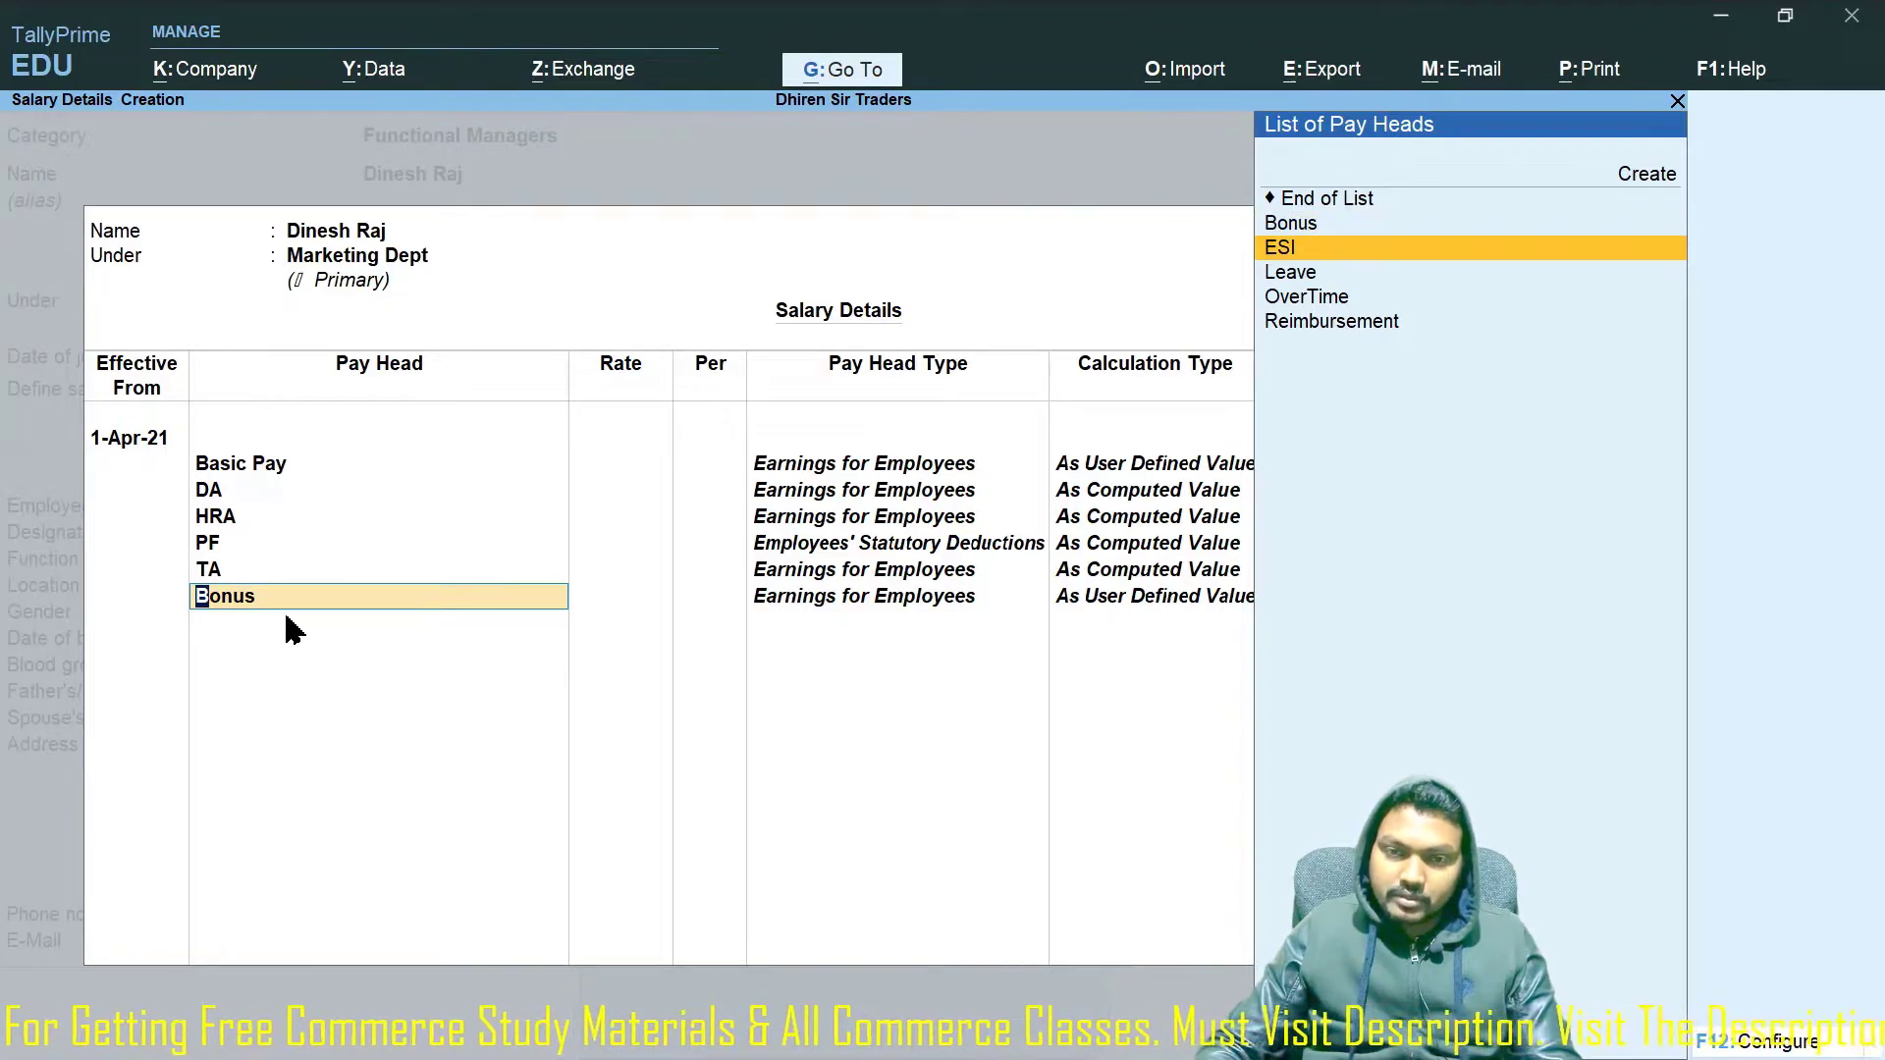
{"action": "key", "text": "Up"}
{"action": "key", "text": "Return"}
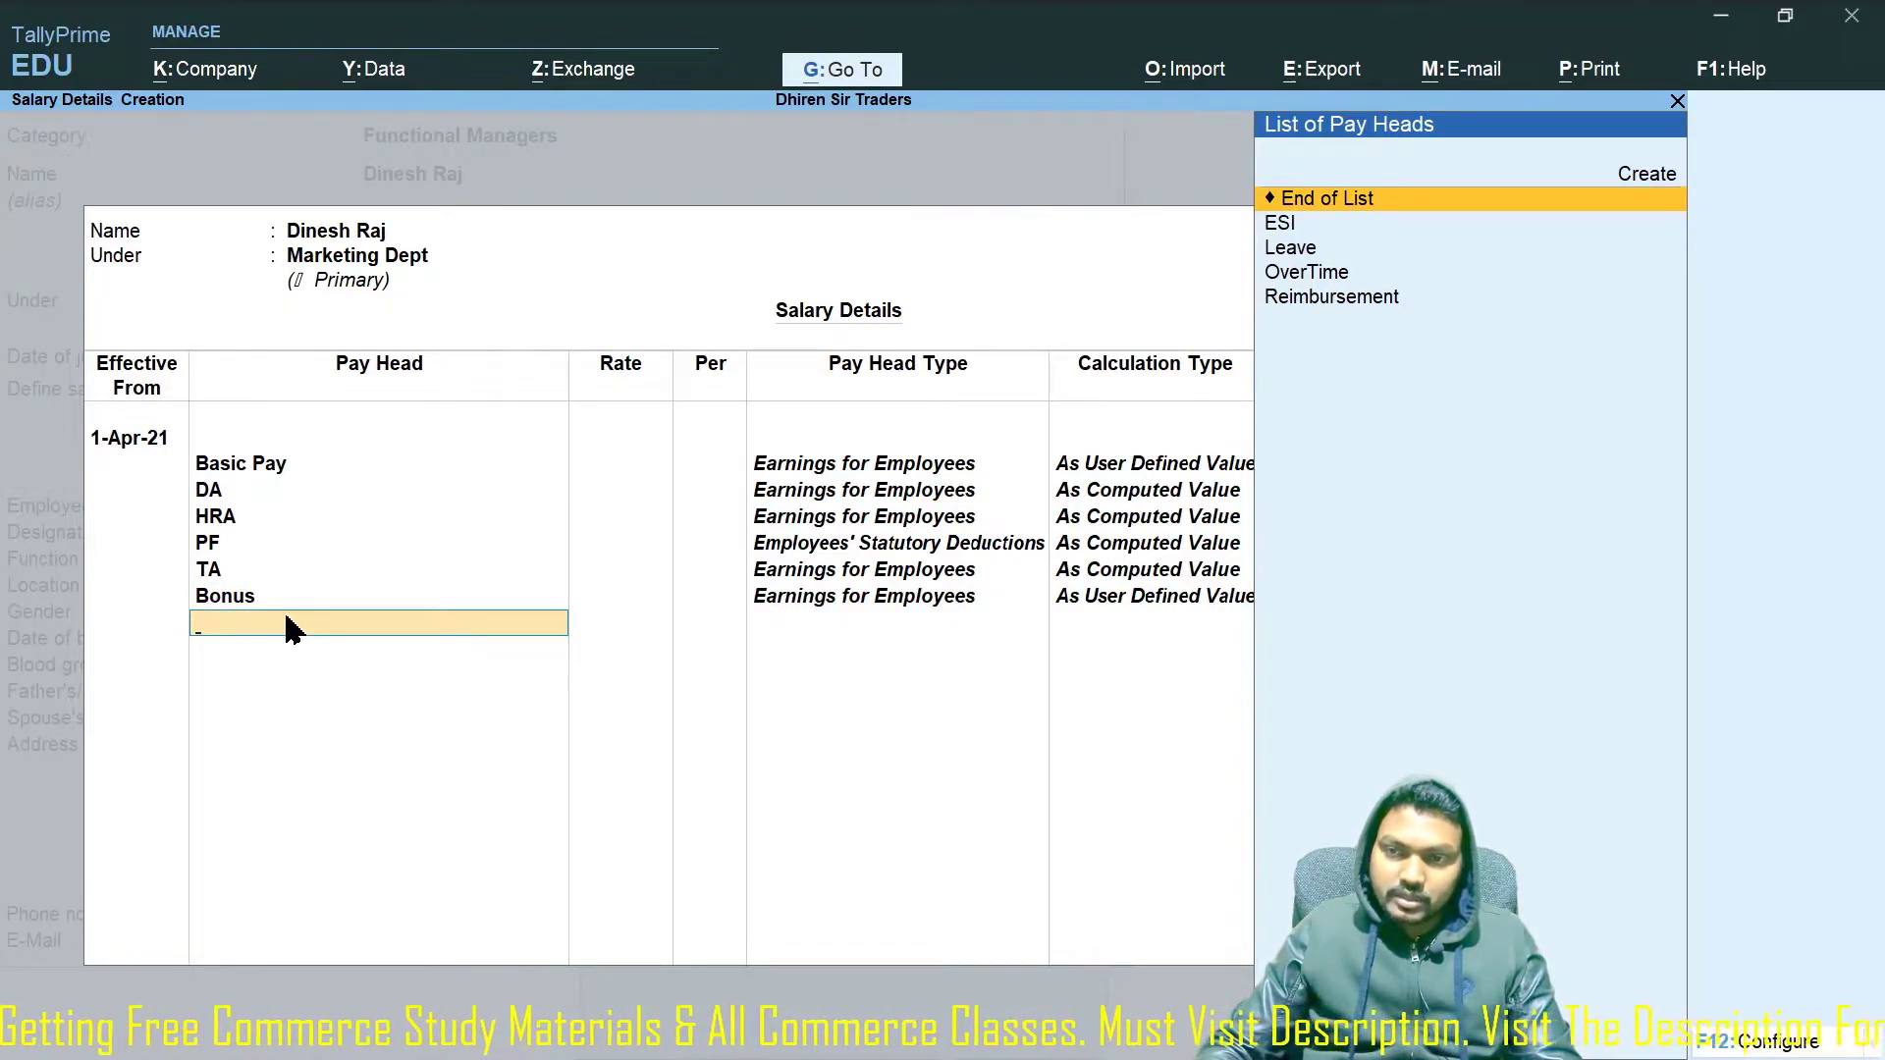
Add ESI and Leave as the next salary pay heads.
{"action": "key", "text": "Down"}
{"action": "key", "text": "Return"}
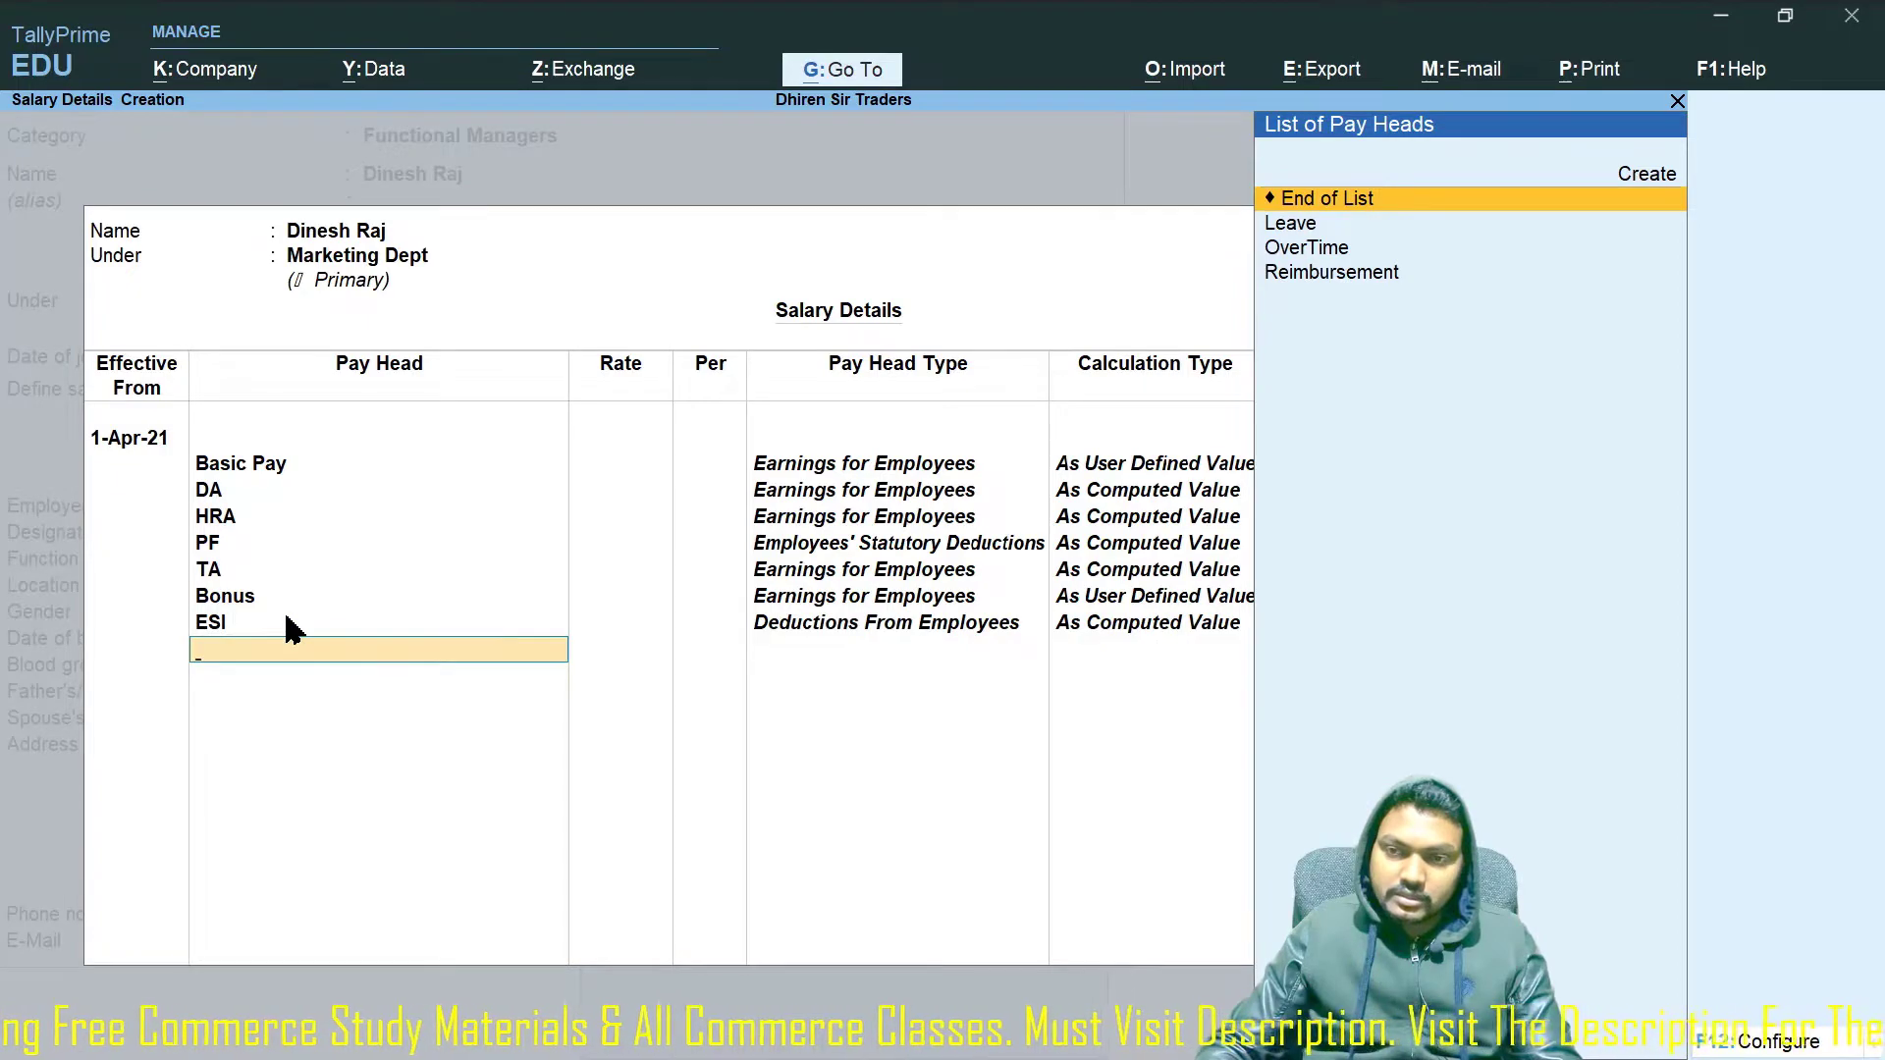
{"action": "key", "text": "Down"}
{"action": "key", "text": "Return"}
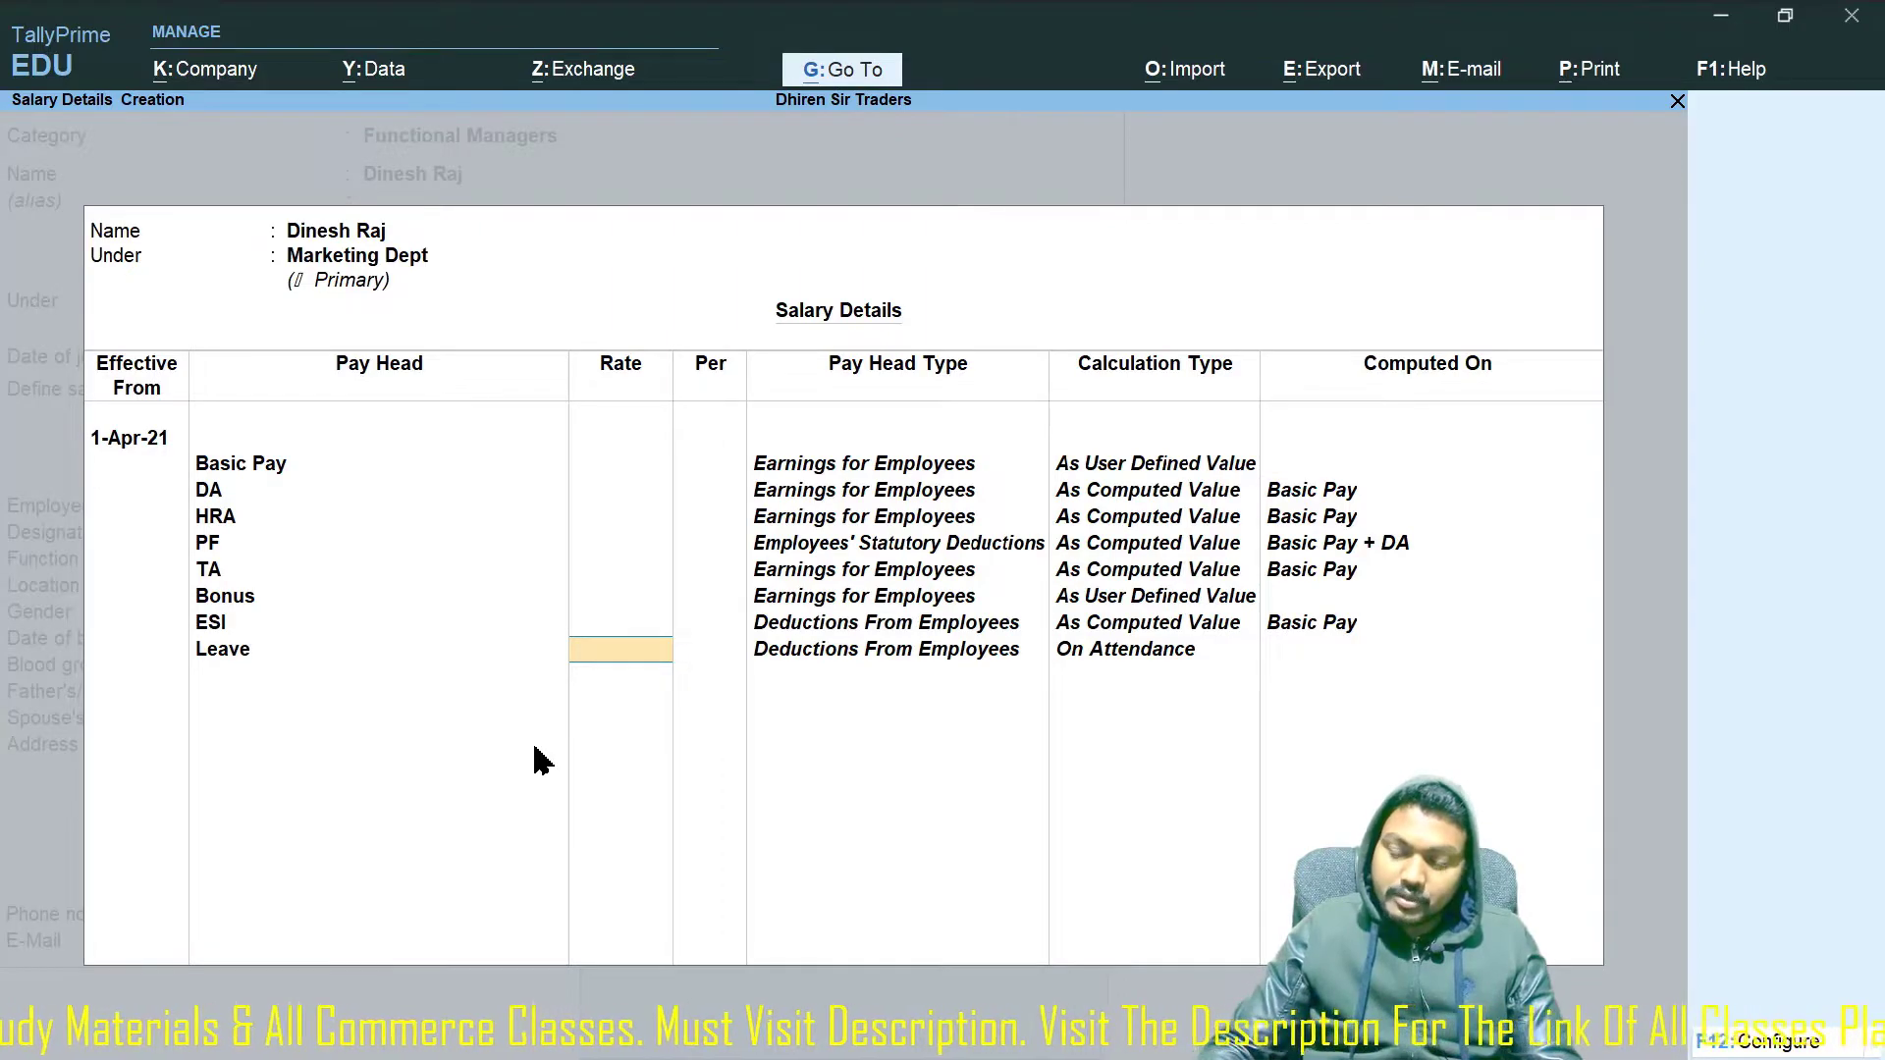
Set Leave at 500 per day, OverTime at 100 per hour, and add Reimbursement.
{"action": "type", "text": "500"}
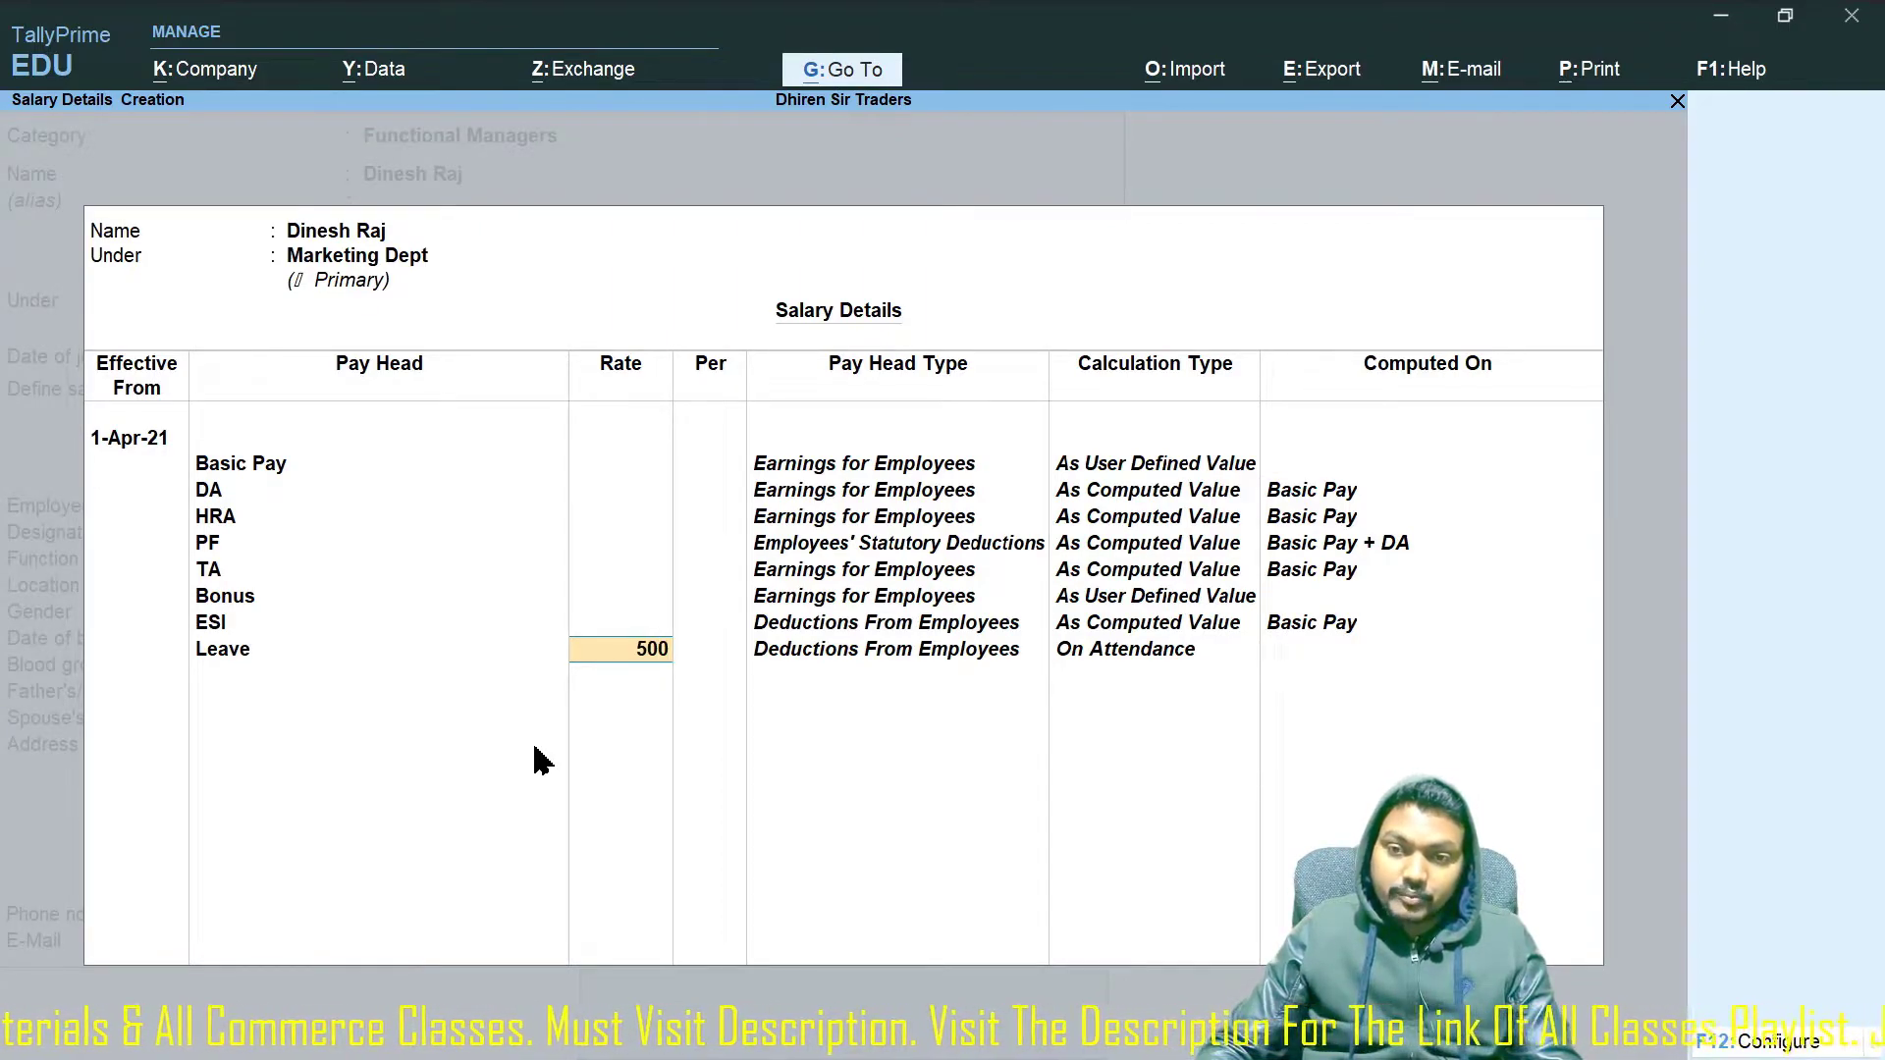
{"action": "key", "text": "Return"}
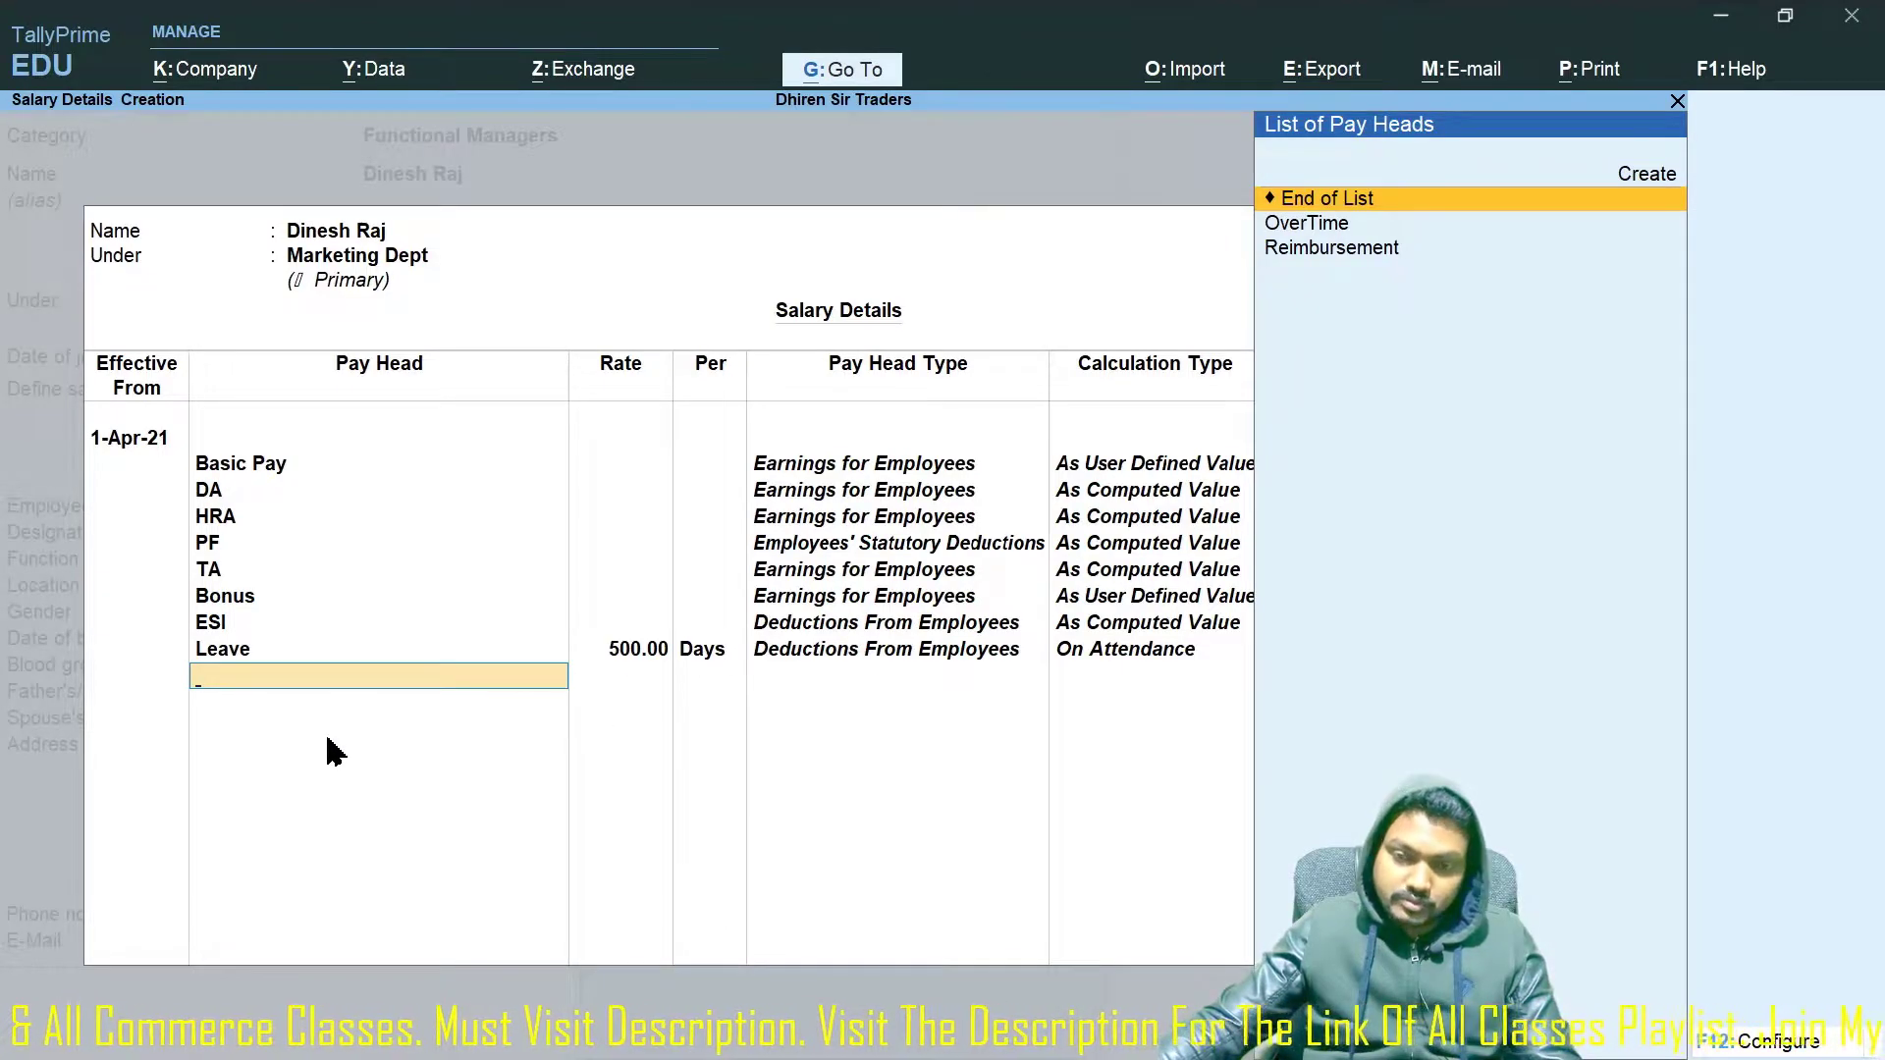
{"action": "key", "text": "Down"}
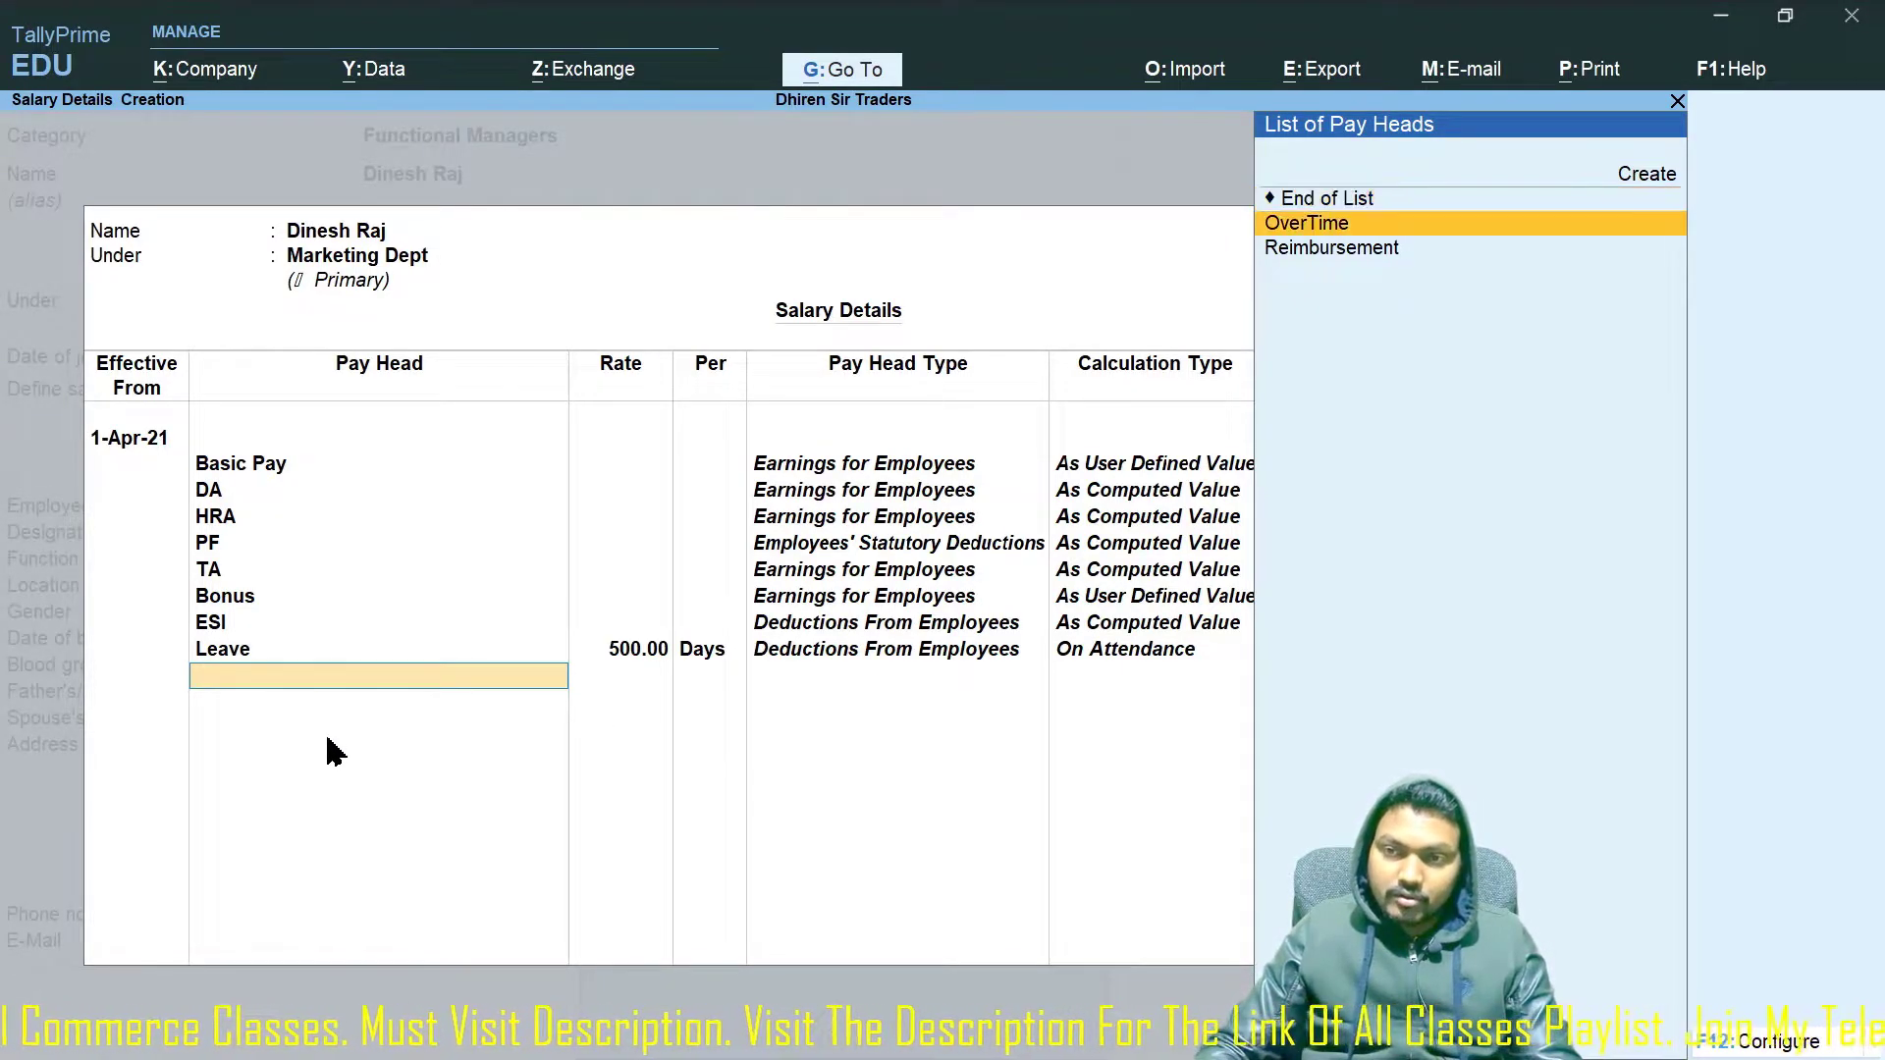
{"action": "key", "text": "Return"}
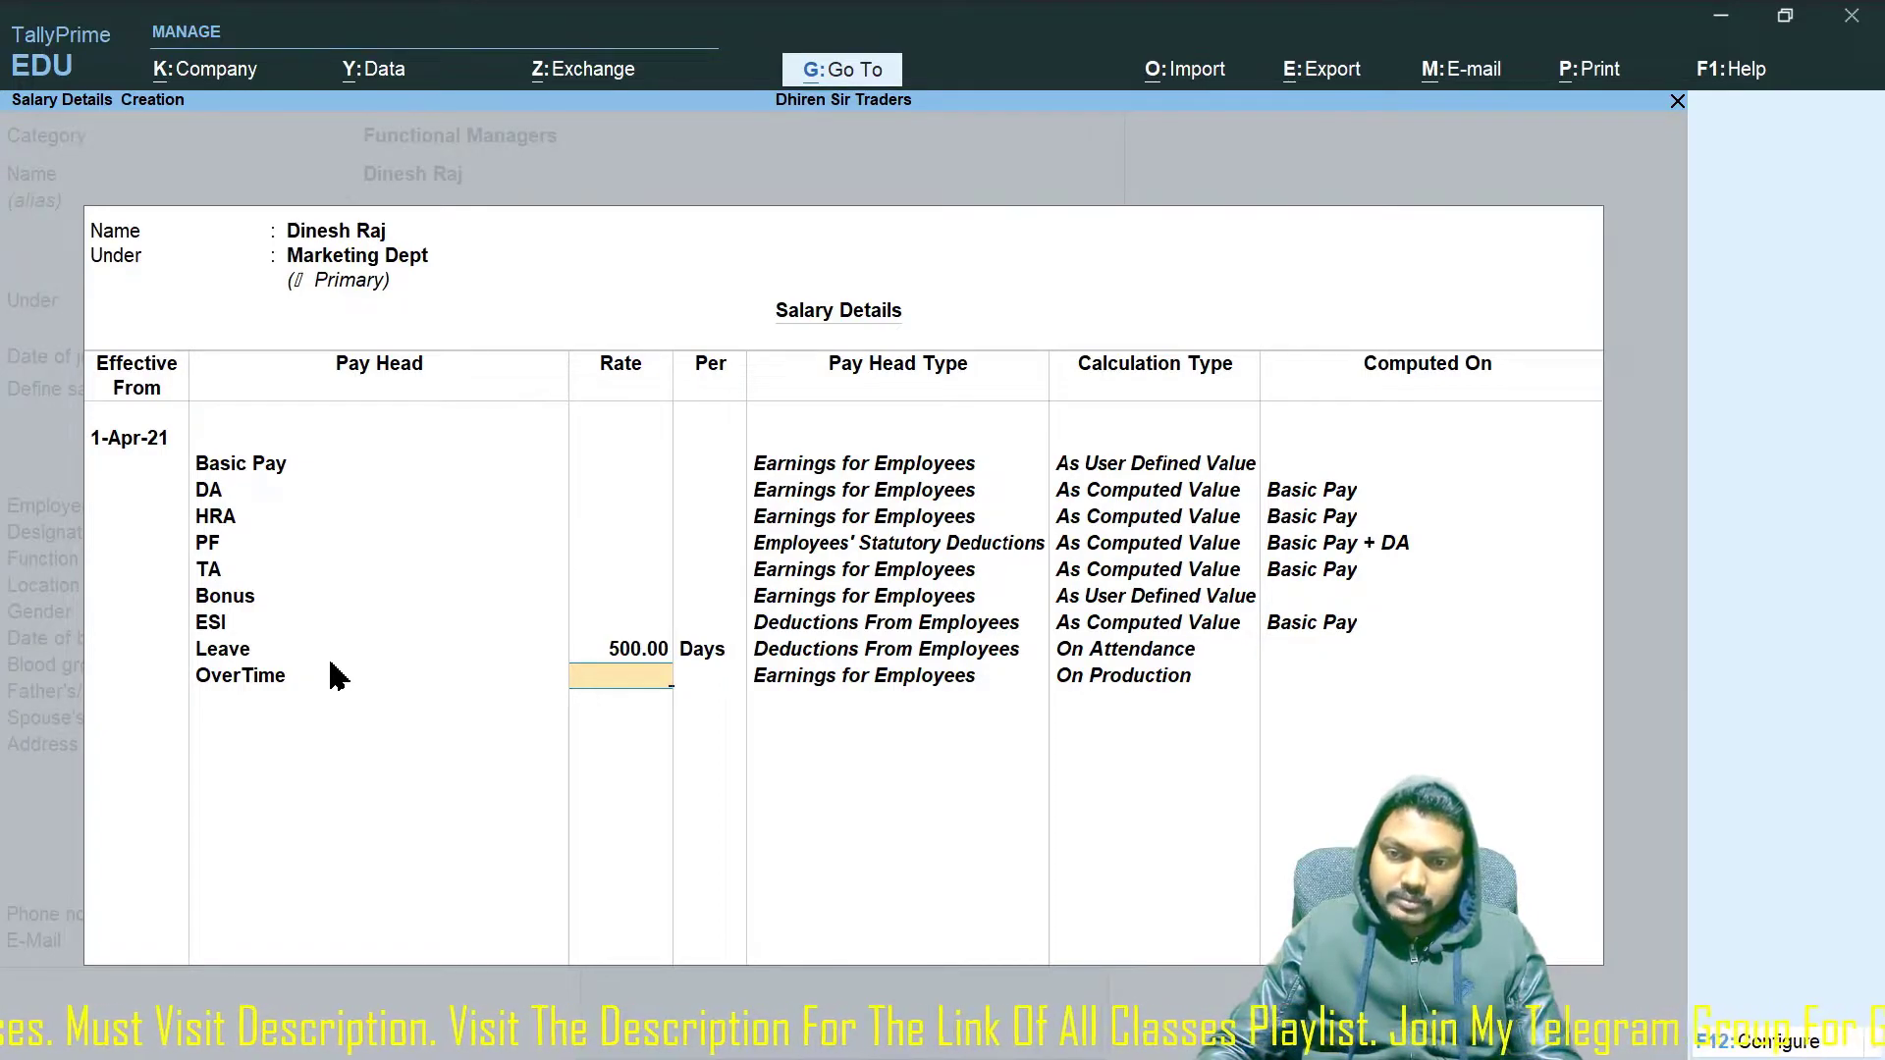
{"action": "type", "text": "00"}
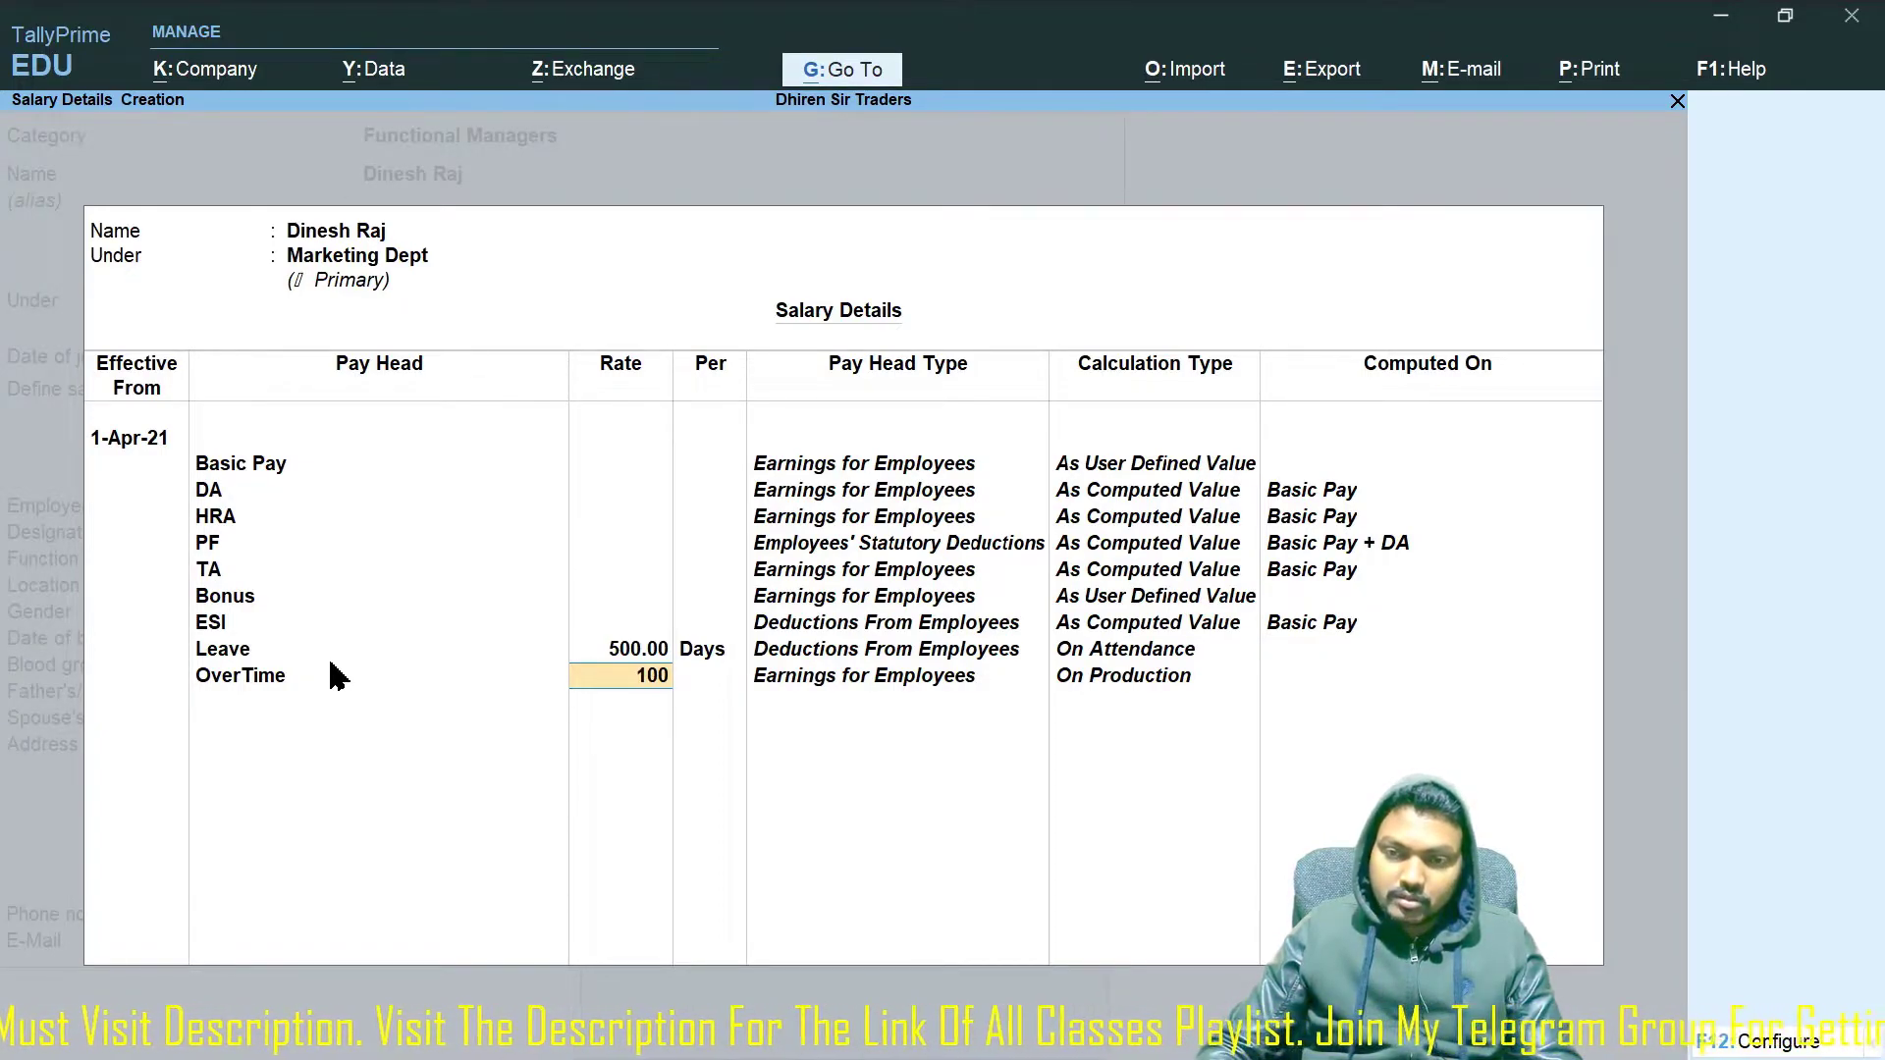
{"action": "key", "text": "Return"}
{"action": "key", "text": "Return"}
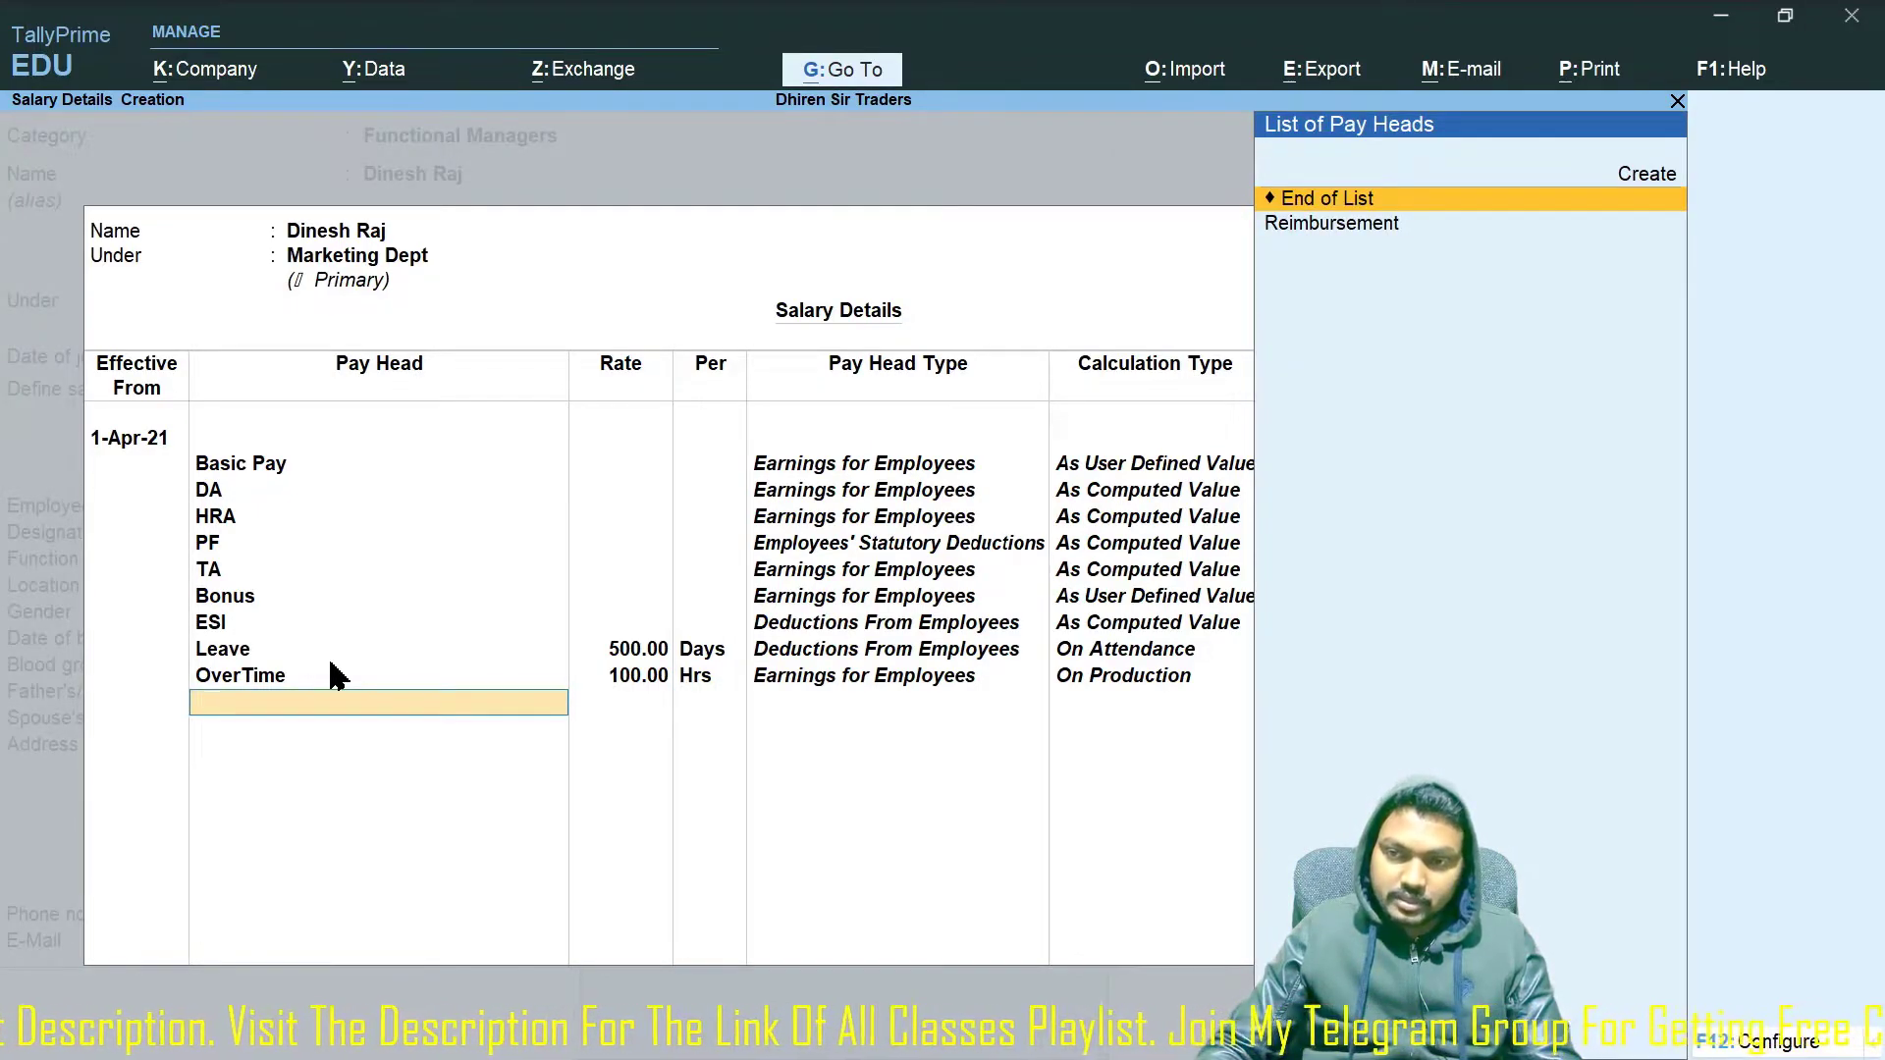
{"action": "key", "text": "Down"}
{"action": "key", "text": "Return"}
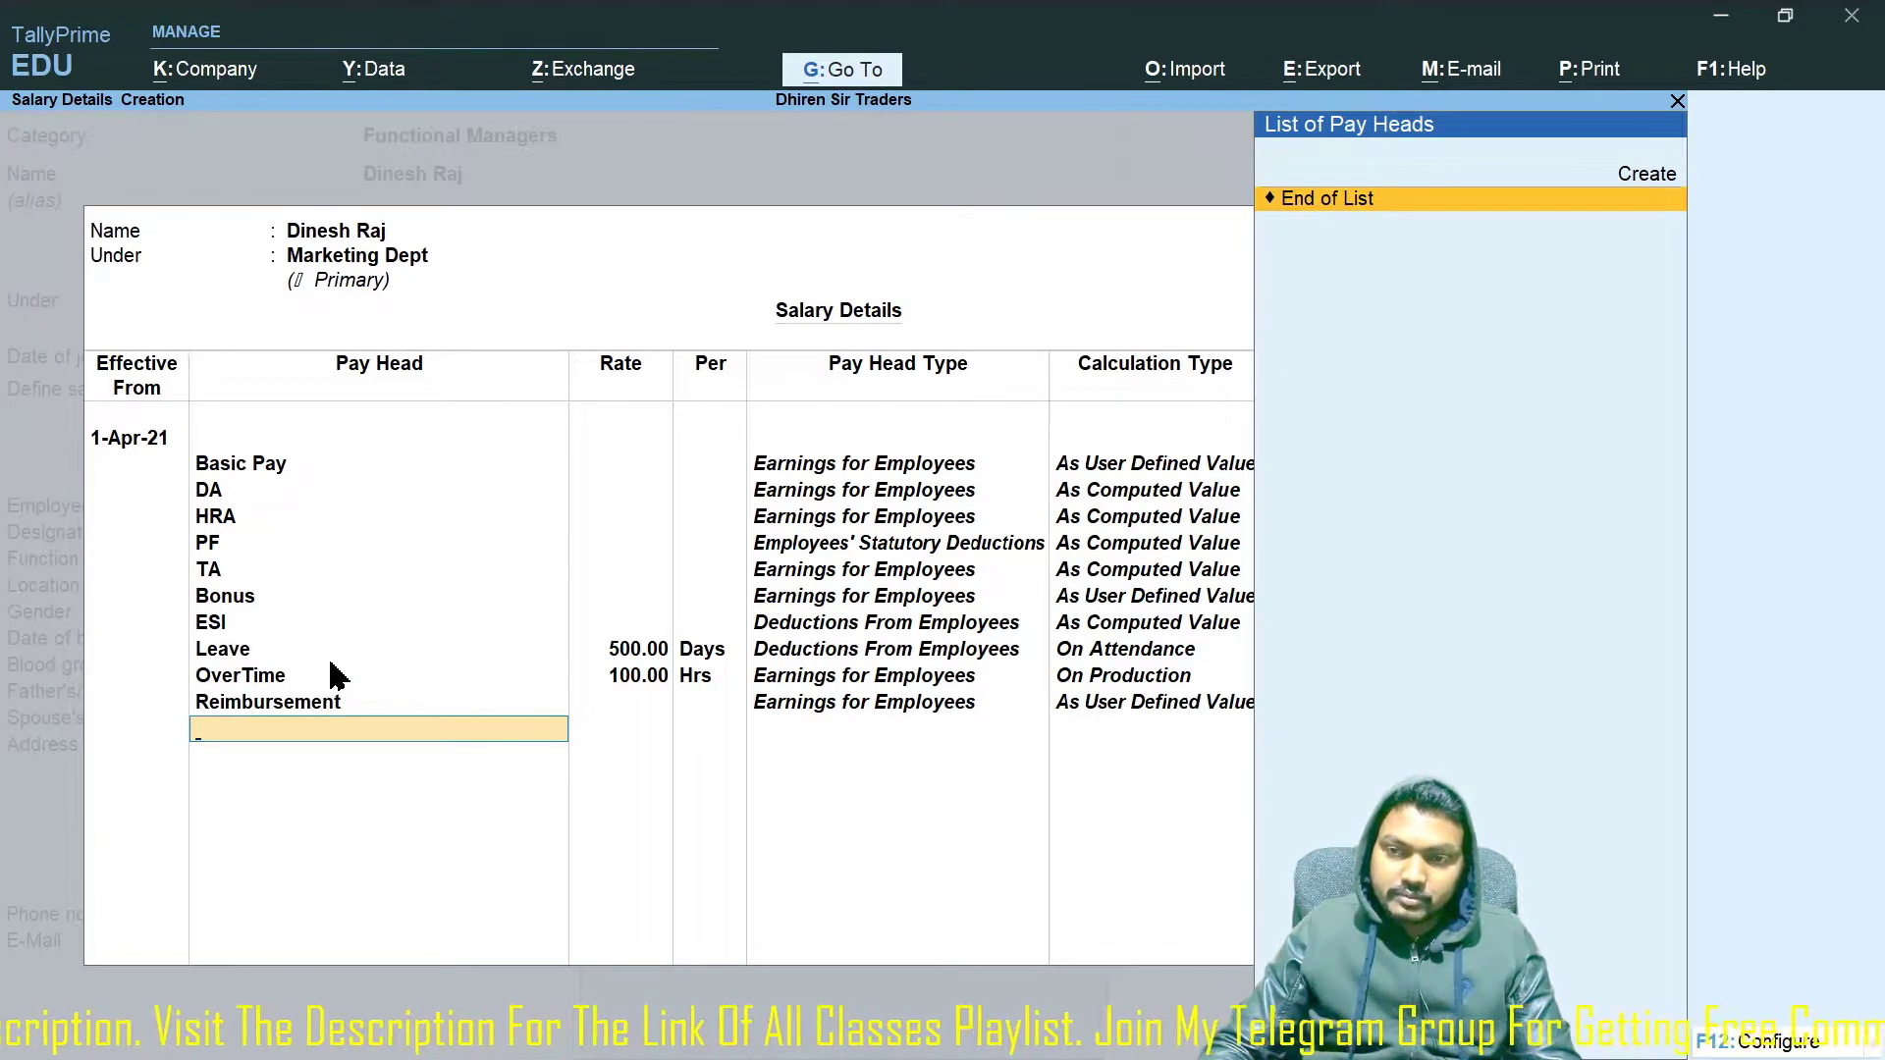
{"action": "key", "text": "Return"}
{"action": "key", "text": "Return"}
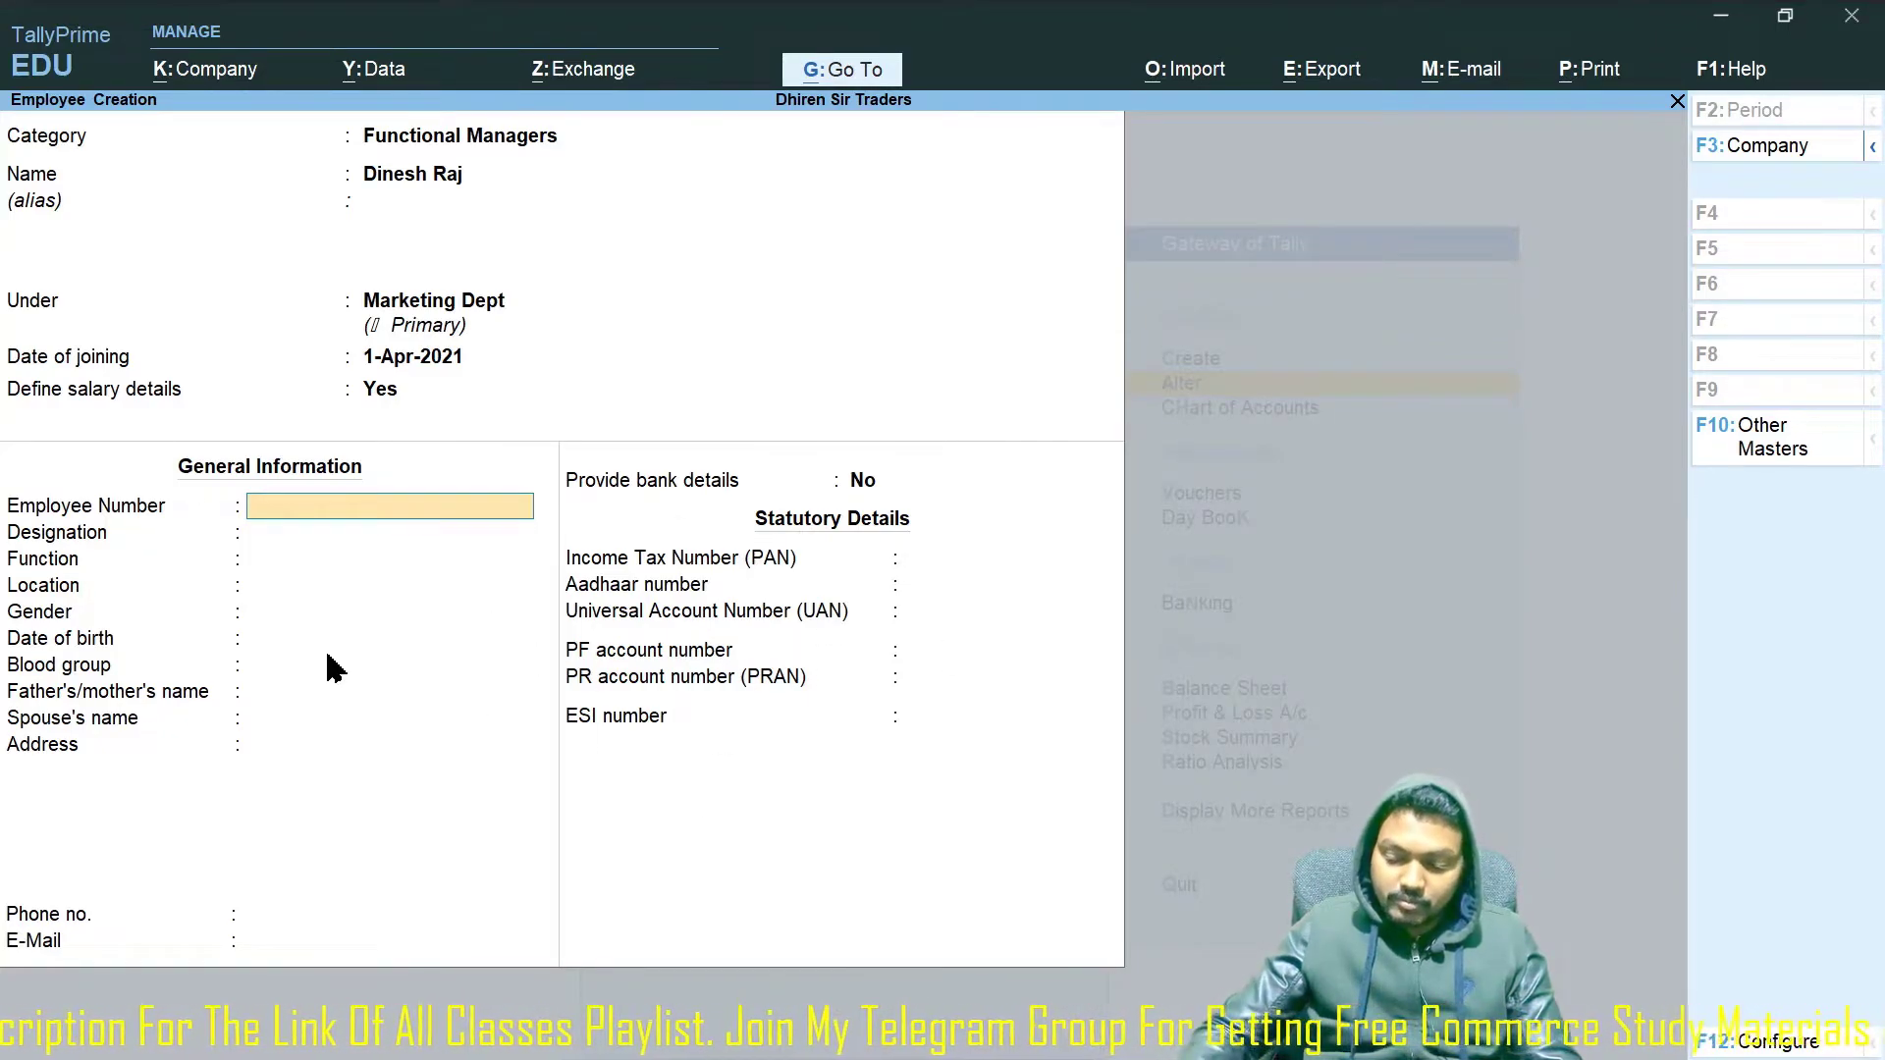
Enter employee number 265 in general information and choose to provide bank details.
{"action": "type", "text": "265"}
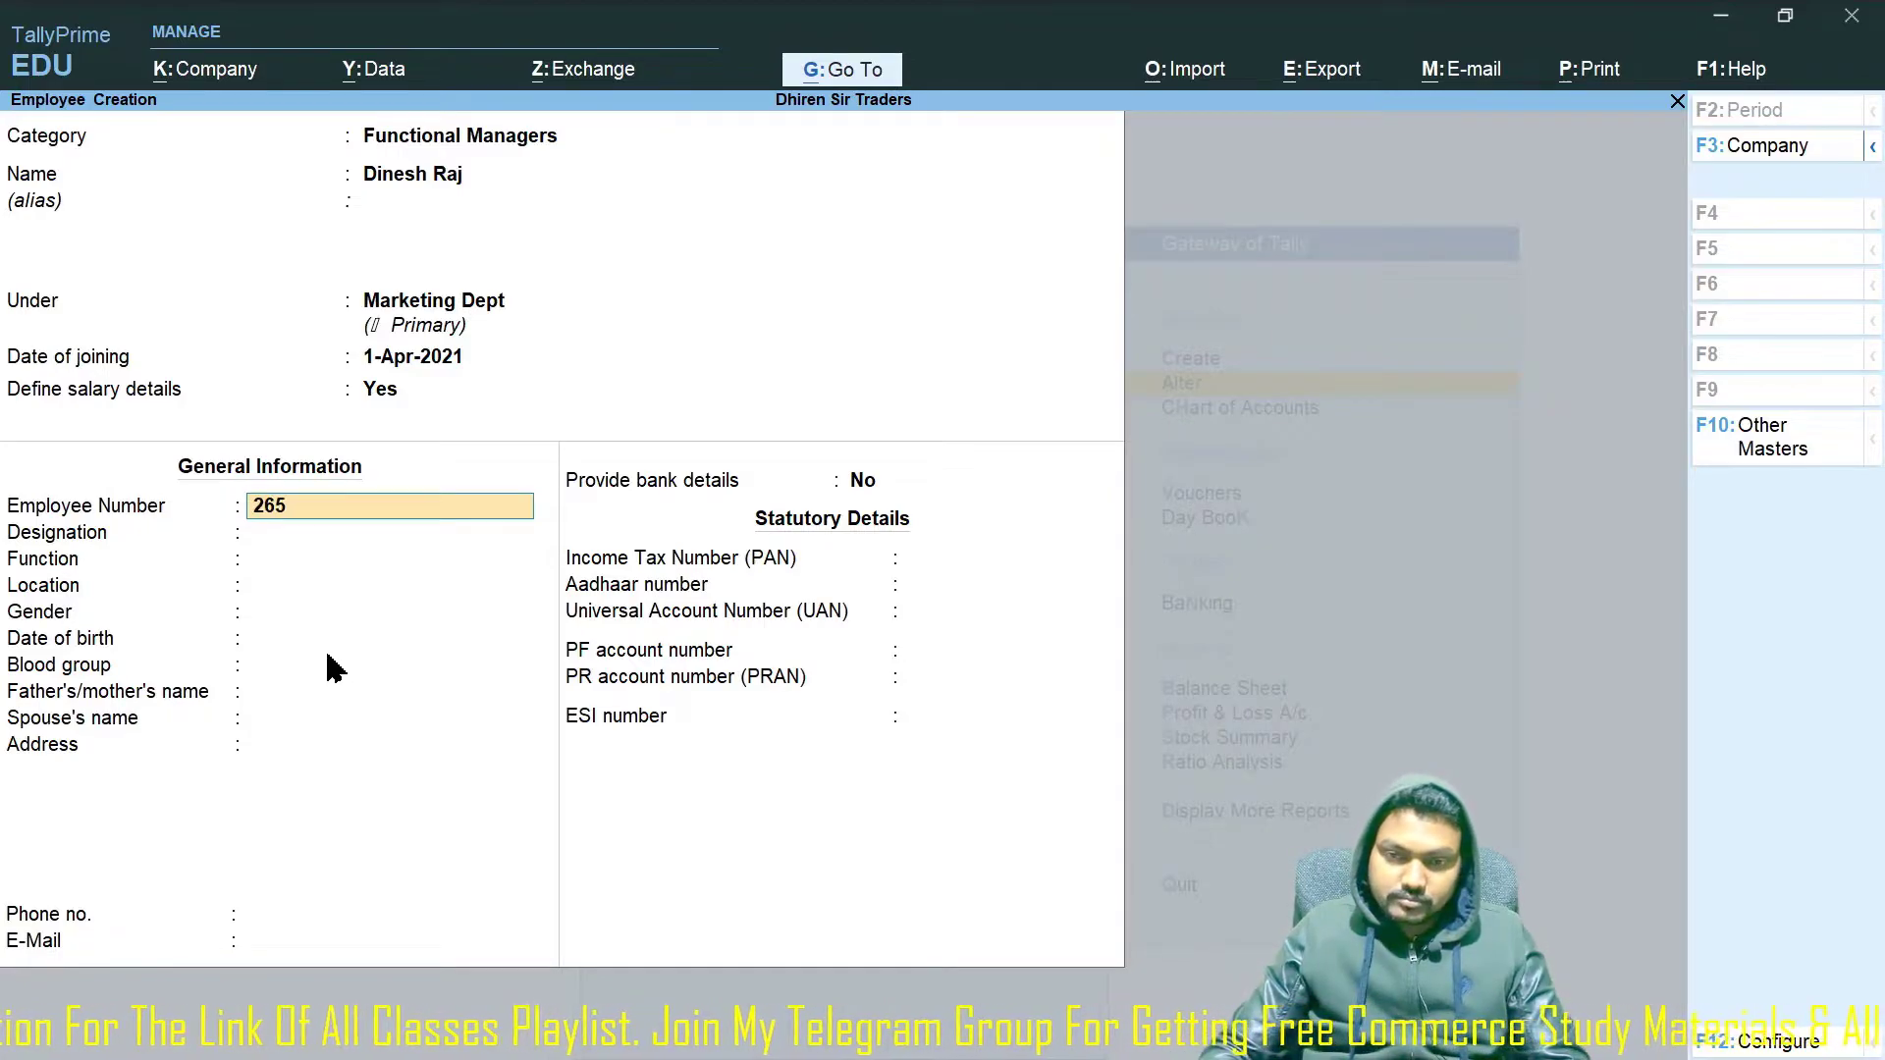
{"action": "key", "text": "Return"}
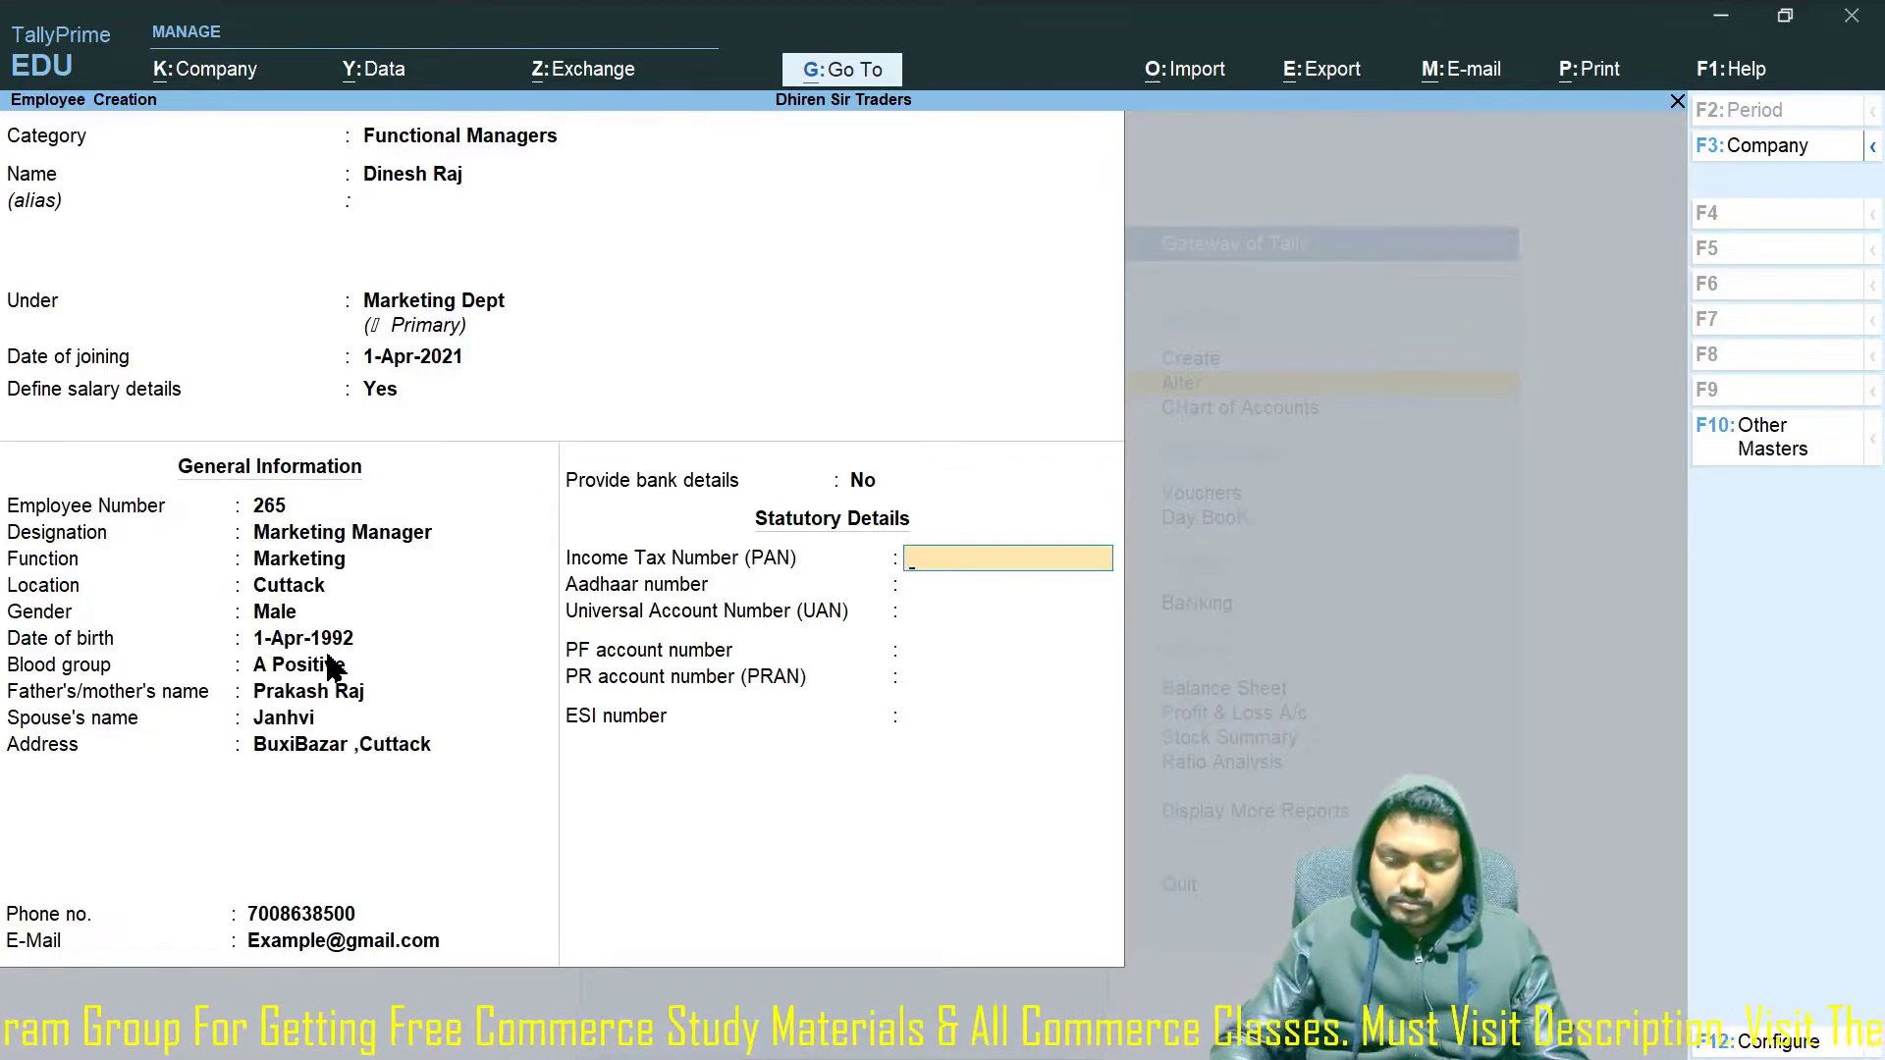
{"action": "key", "text": "BackSpace"}
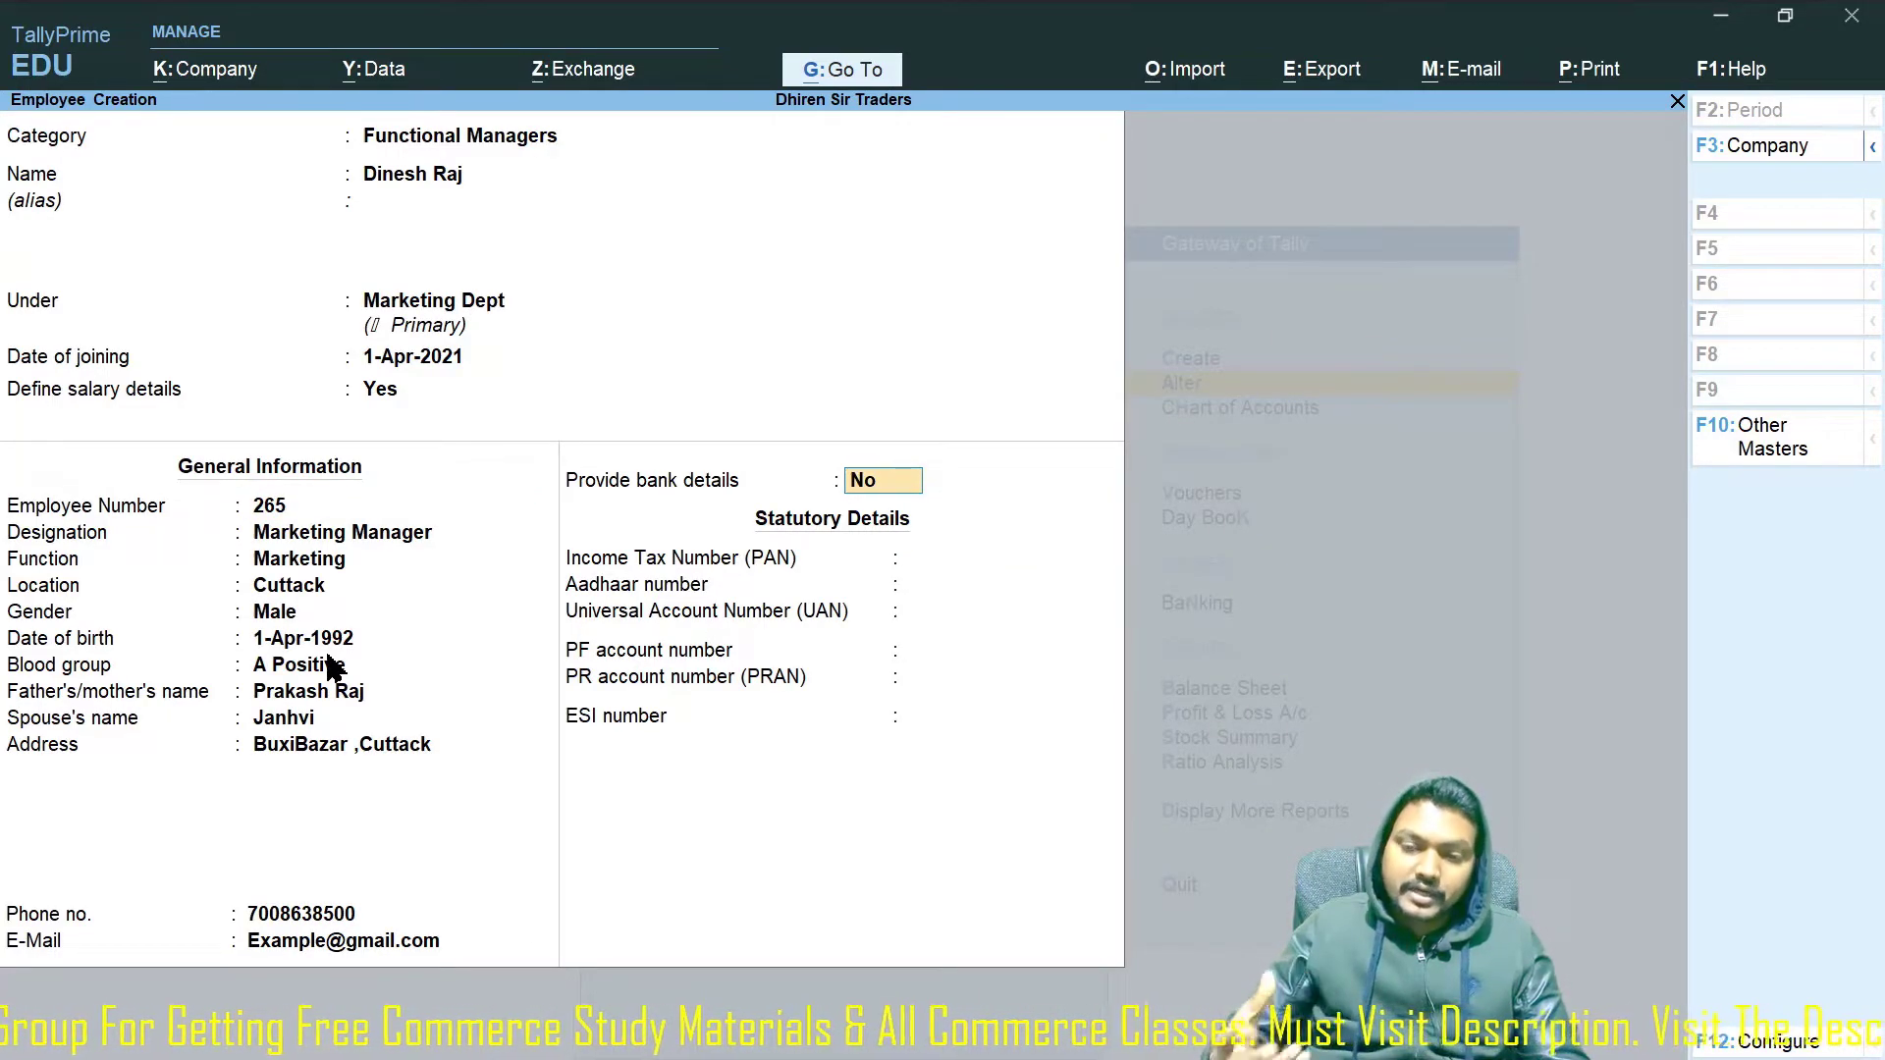
{"action": "type", "text": "y"}
{"action": "key", "text": "Return"}
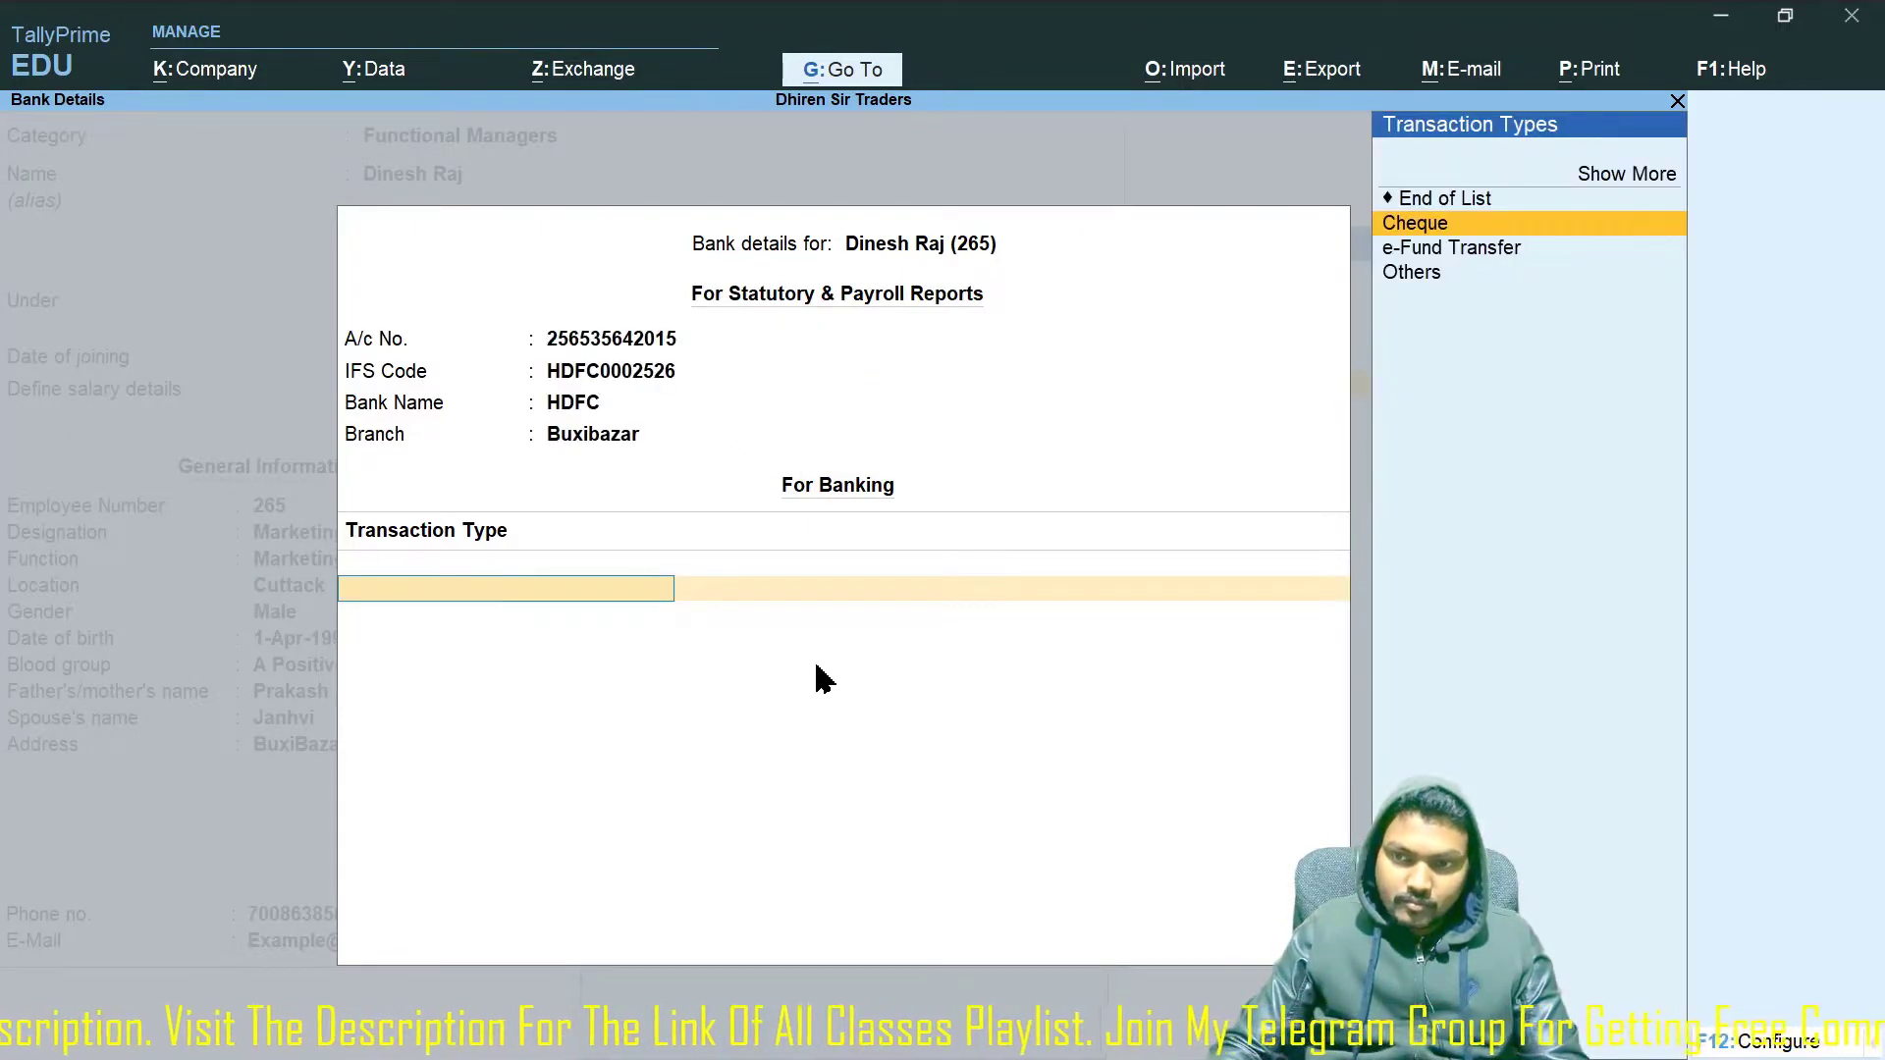
Set e-Fund Transfer to the employee's HDFC account from the company's HDFC ledger, beneficiary code 0152.
{"action": "key", "text": "Down"}
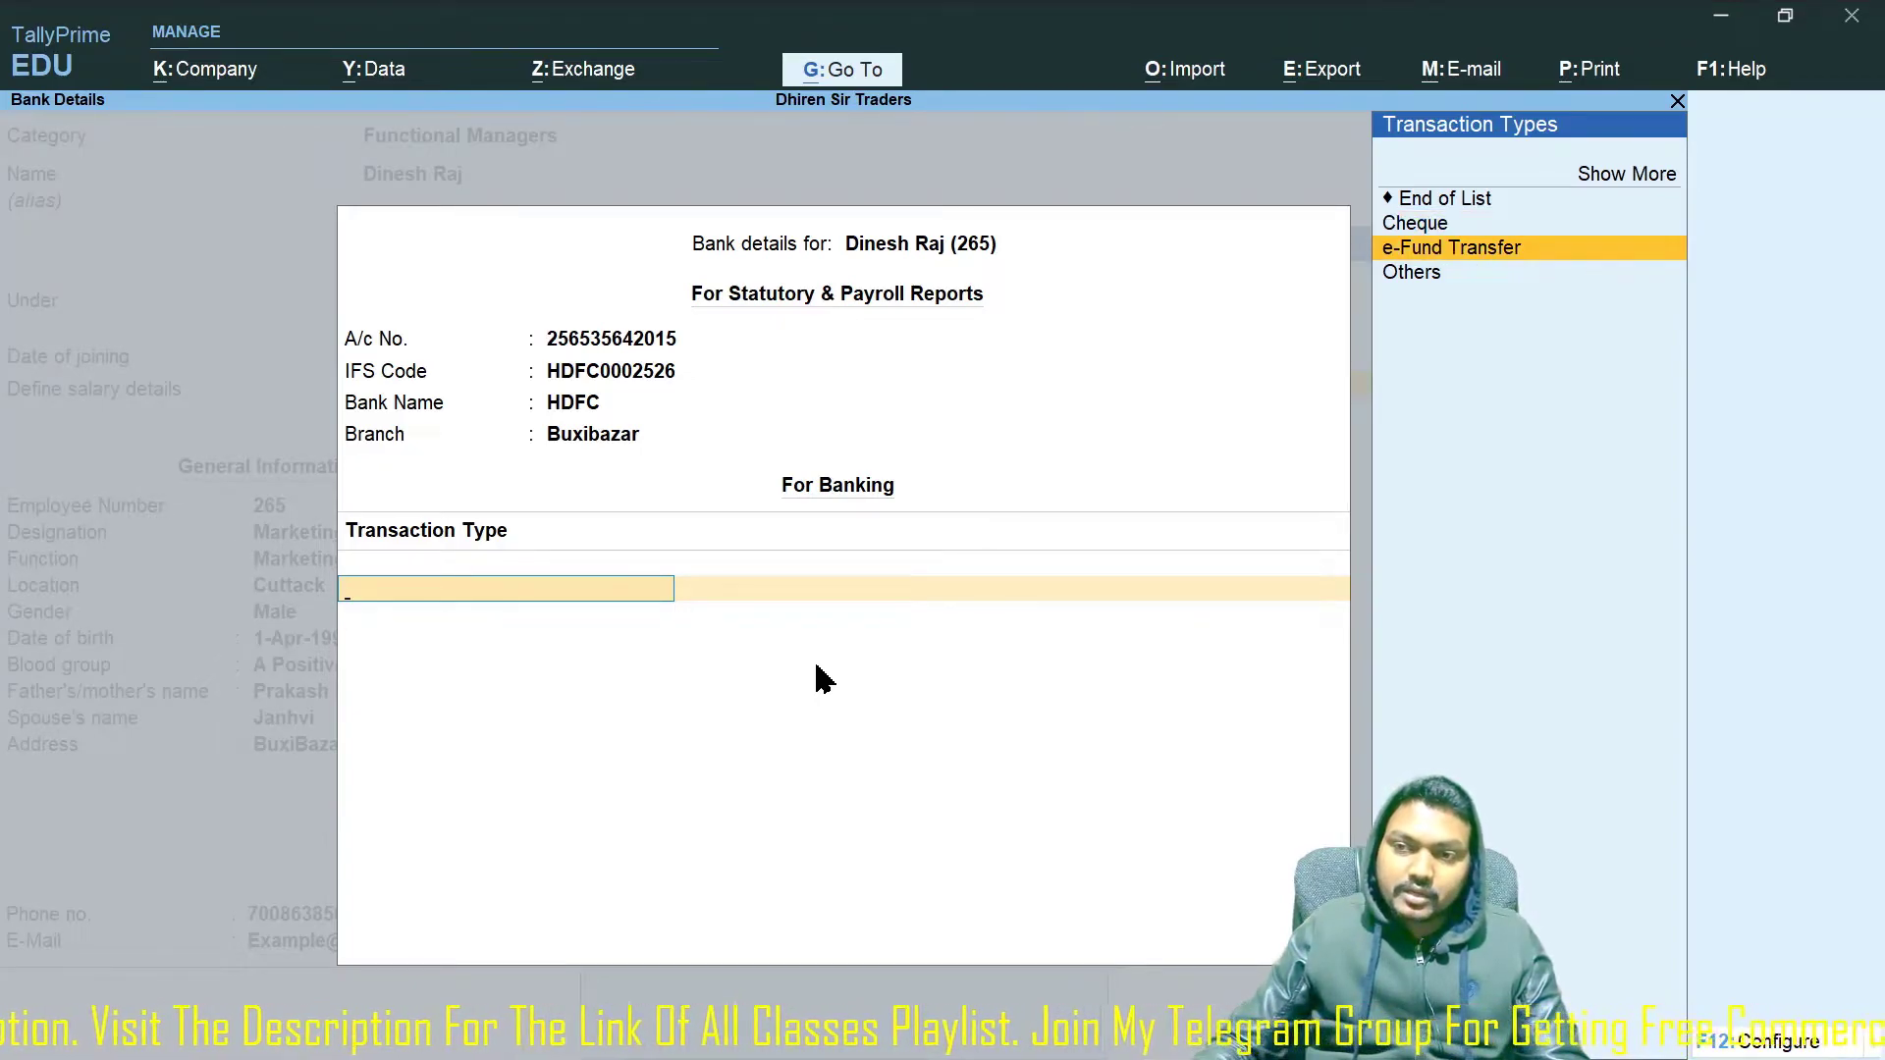
{"action": "key", "text": "Return"}
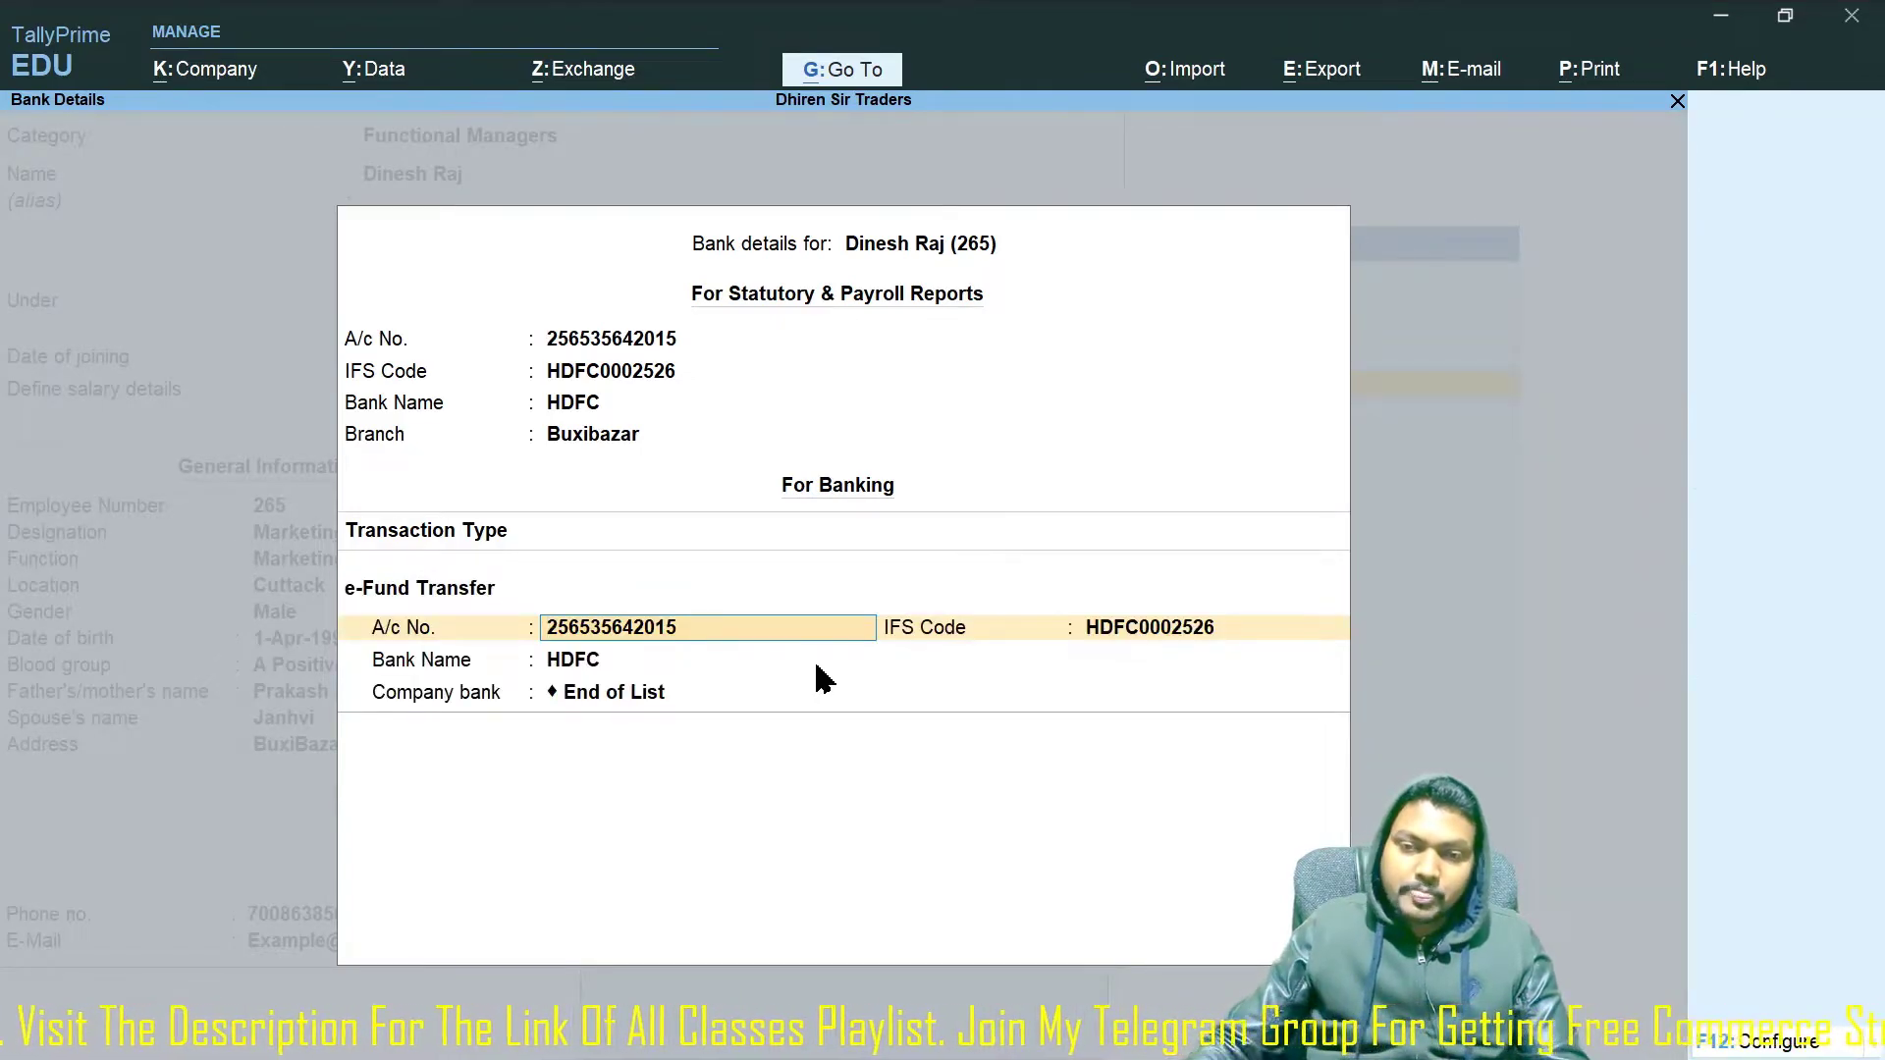
{"action": "key", "text": "Return"}
{"action": "key", "text": "Return"}
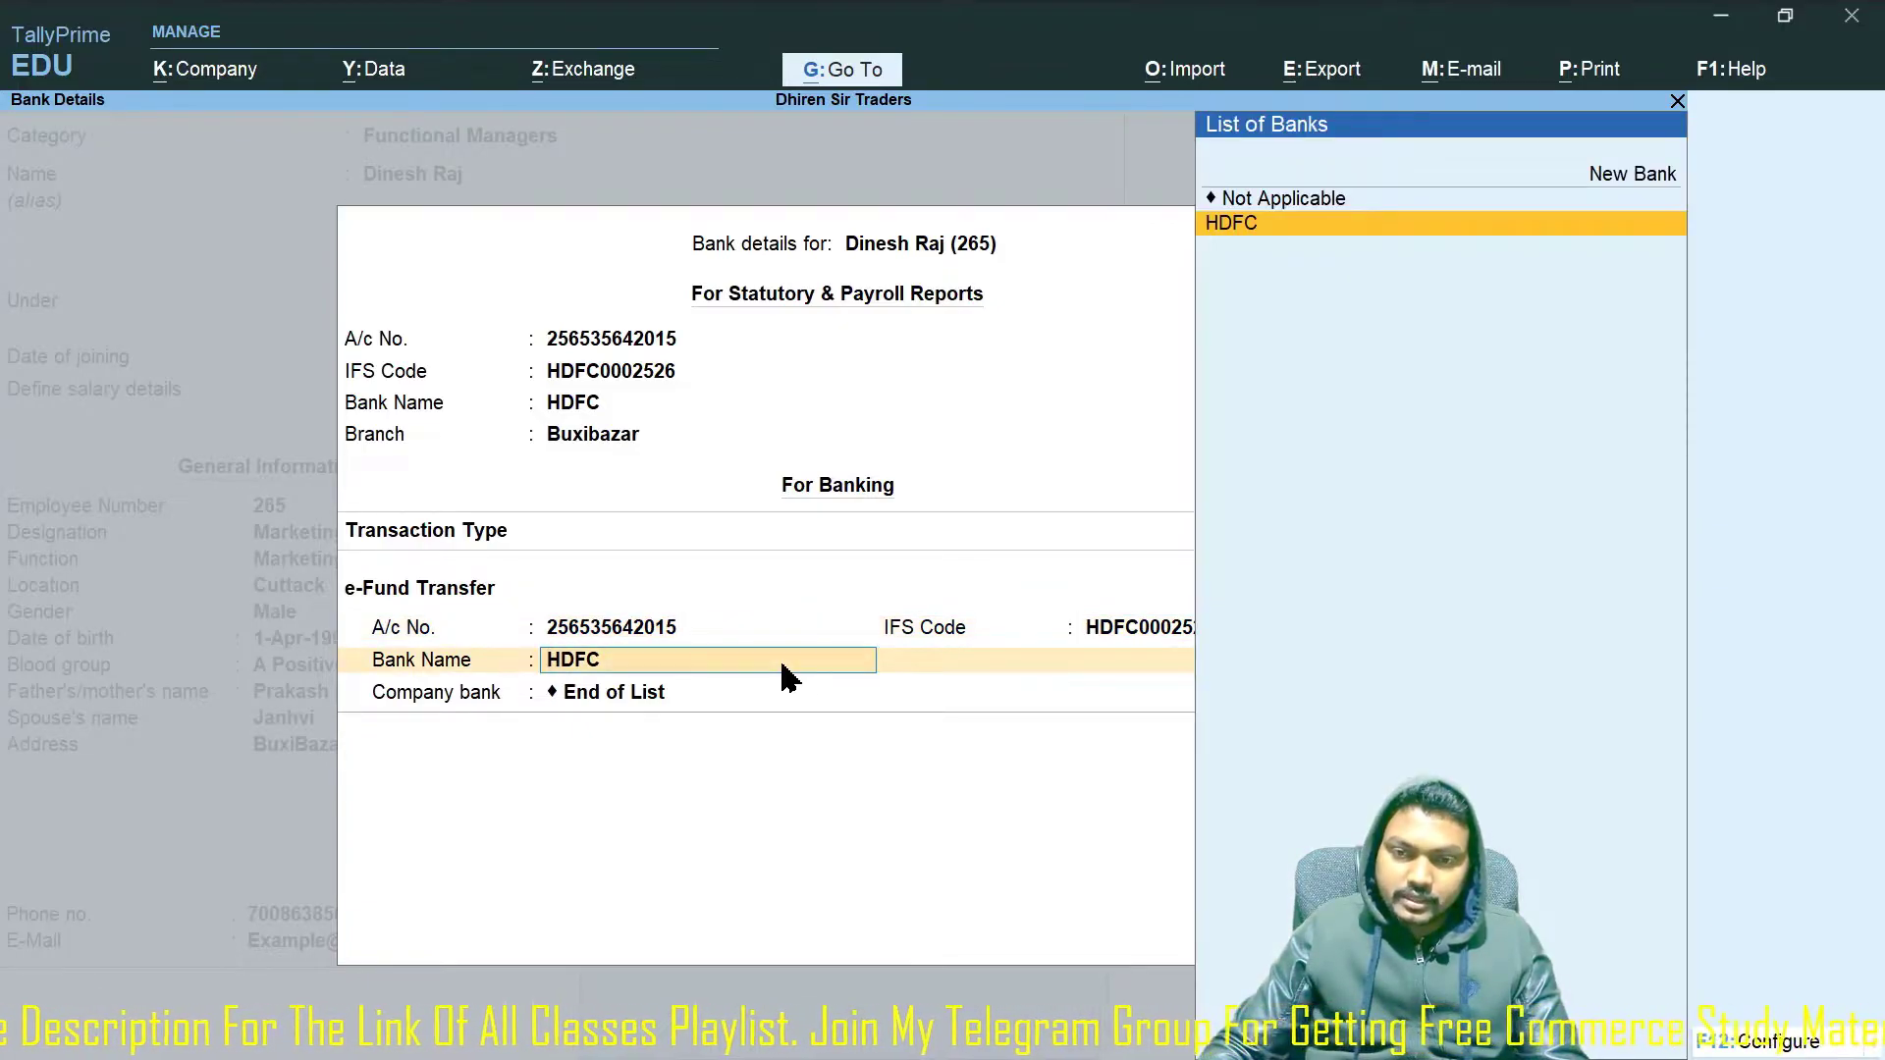
{"action": "key", "text": "Return"}
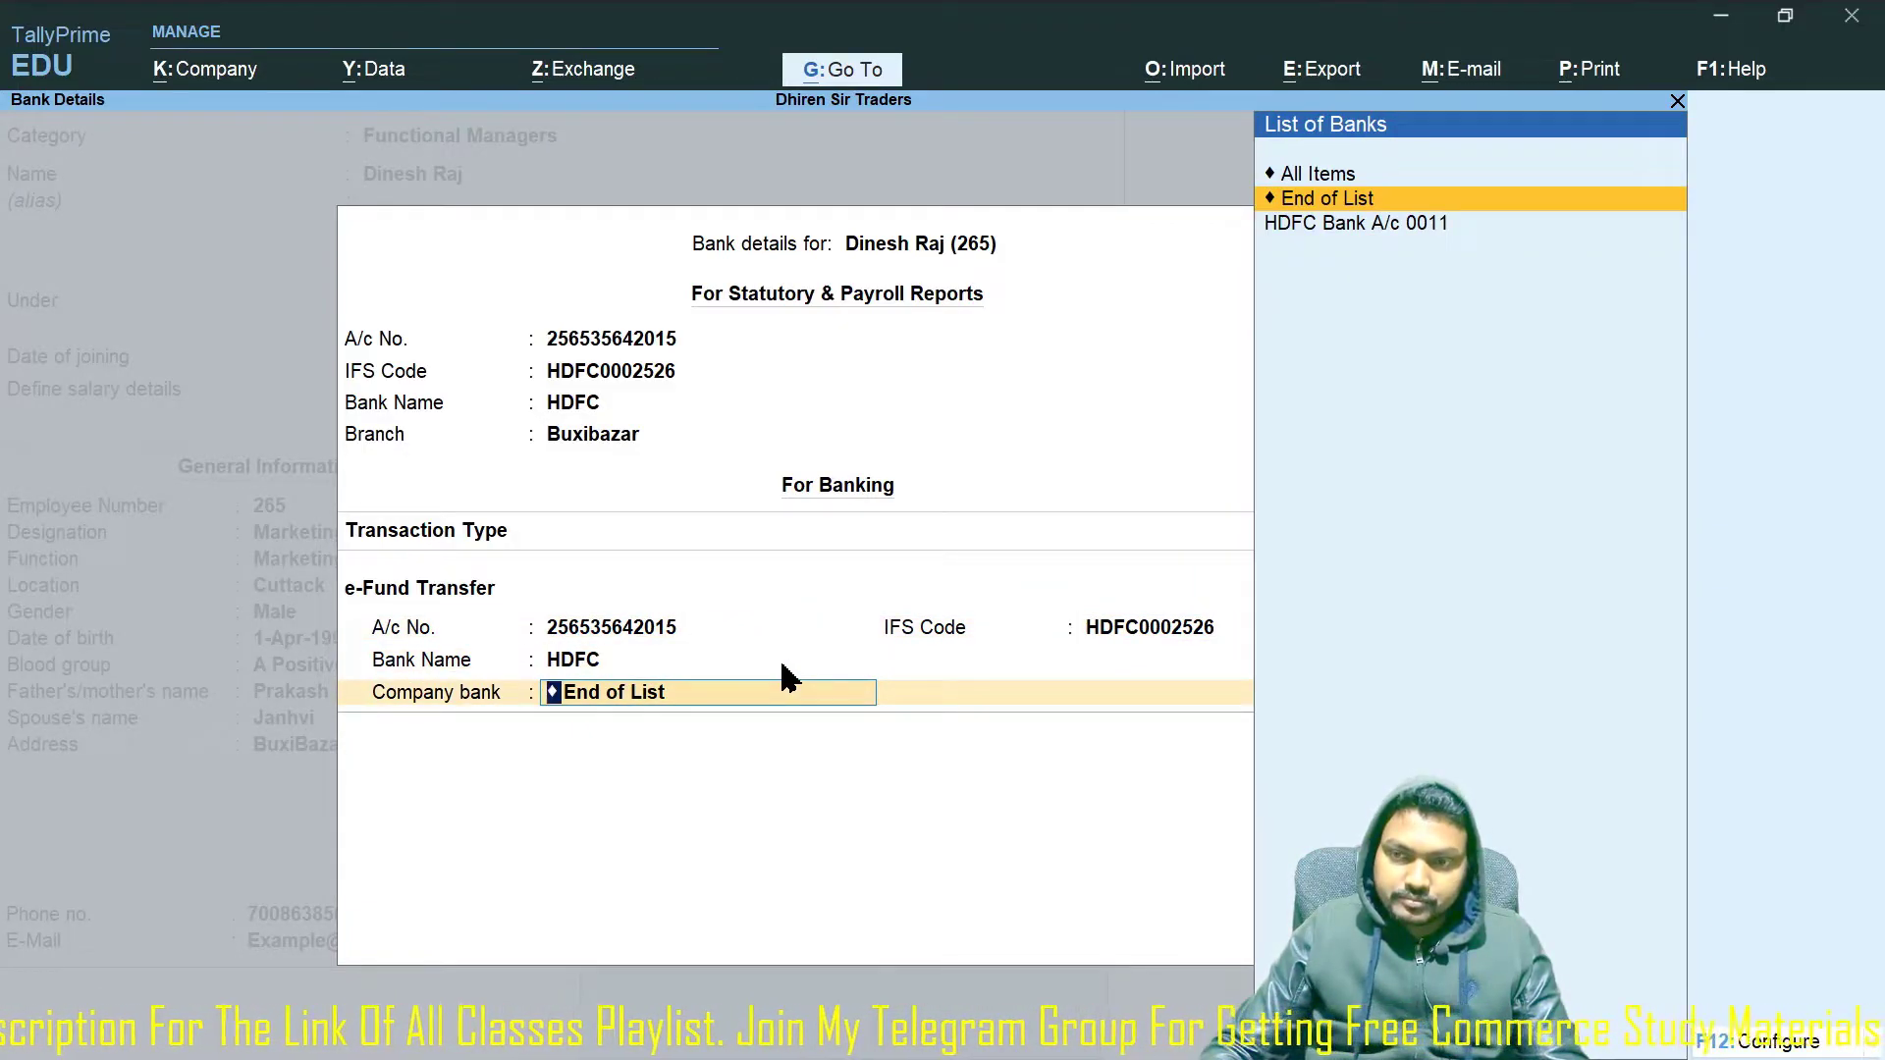
{"action": "key", "text": "Down"}
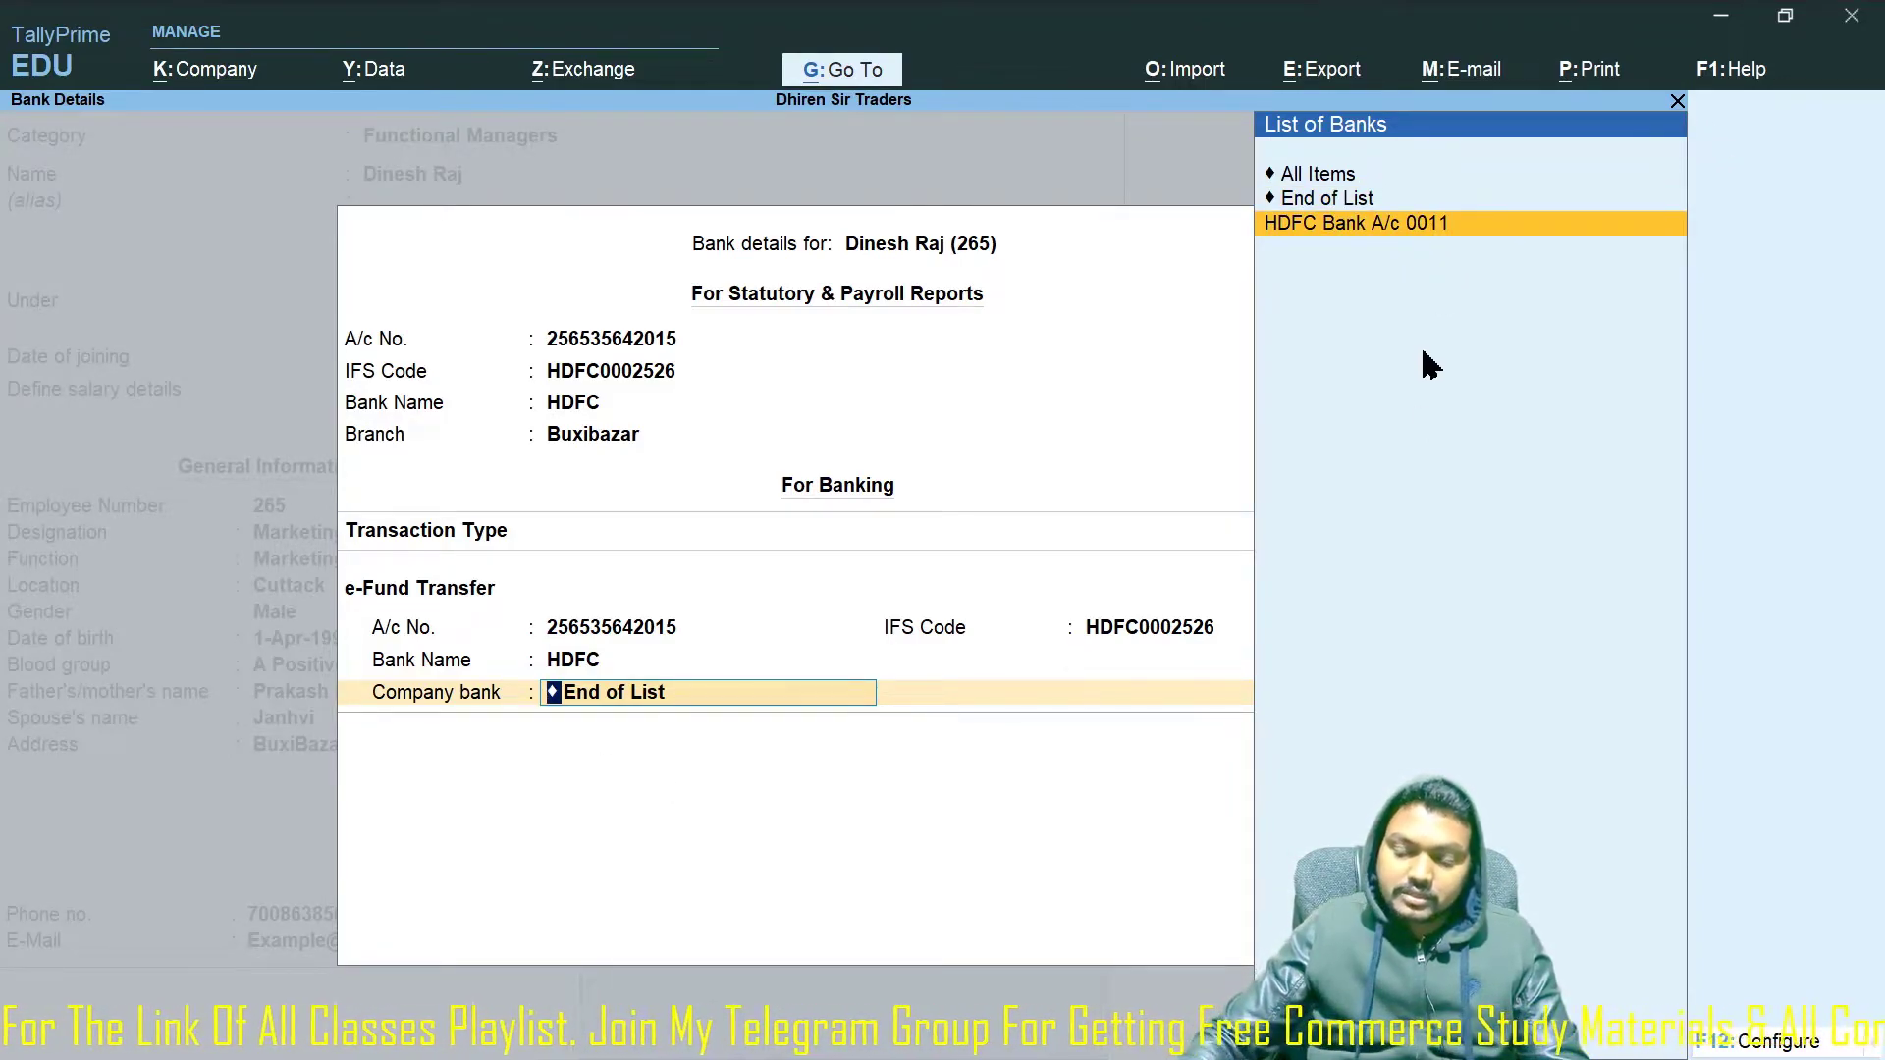
{"action": "key", "text": "Return"}
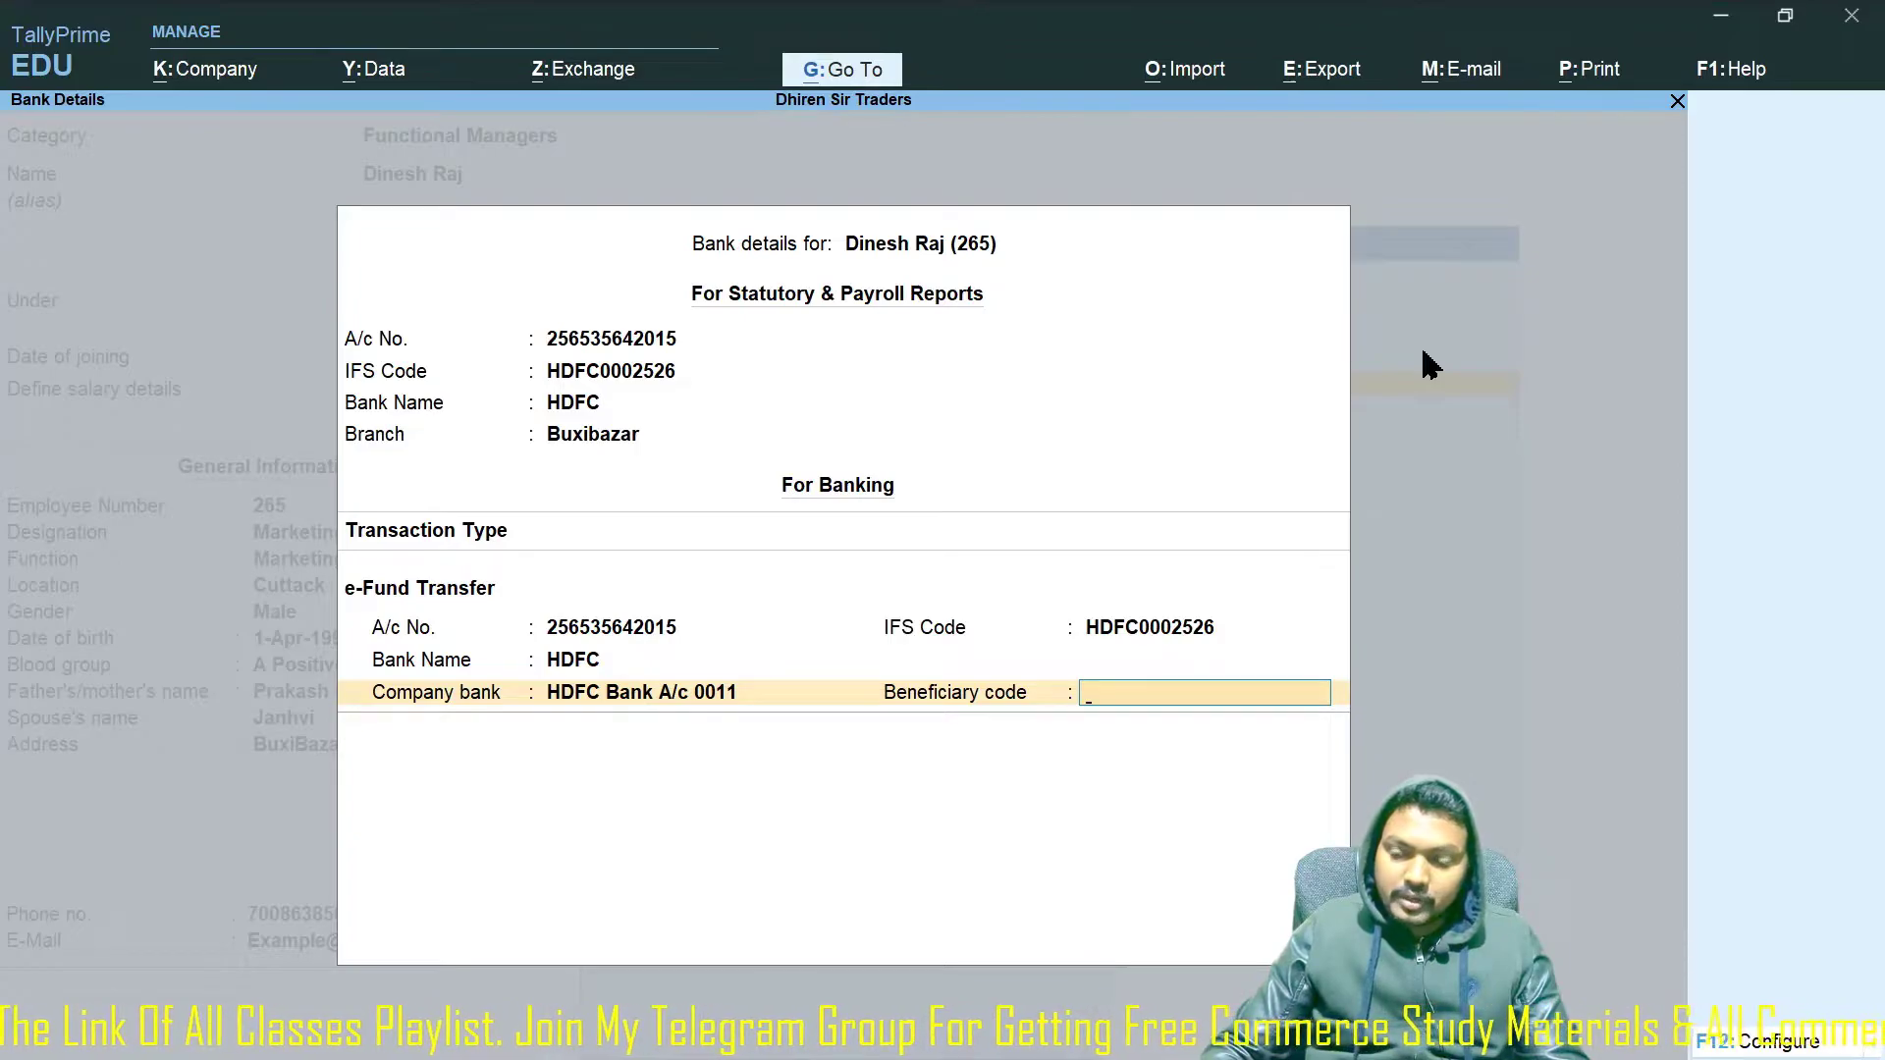
{"action": "type", "text": "0152"}
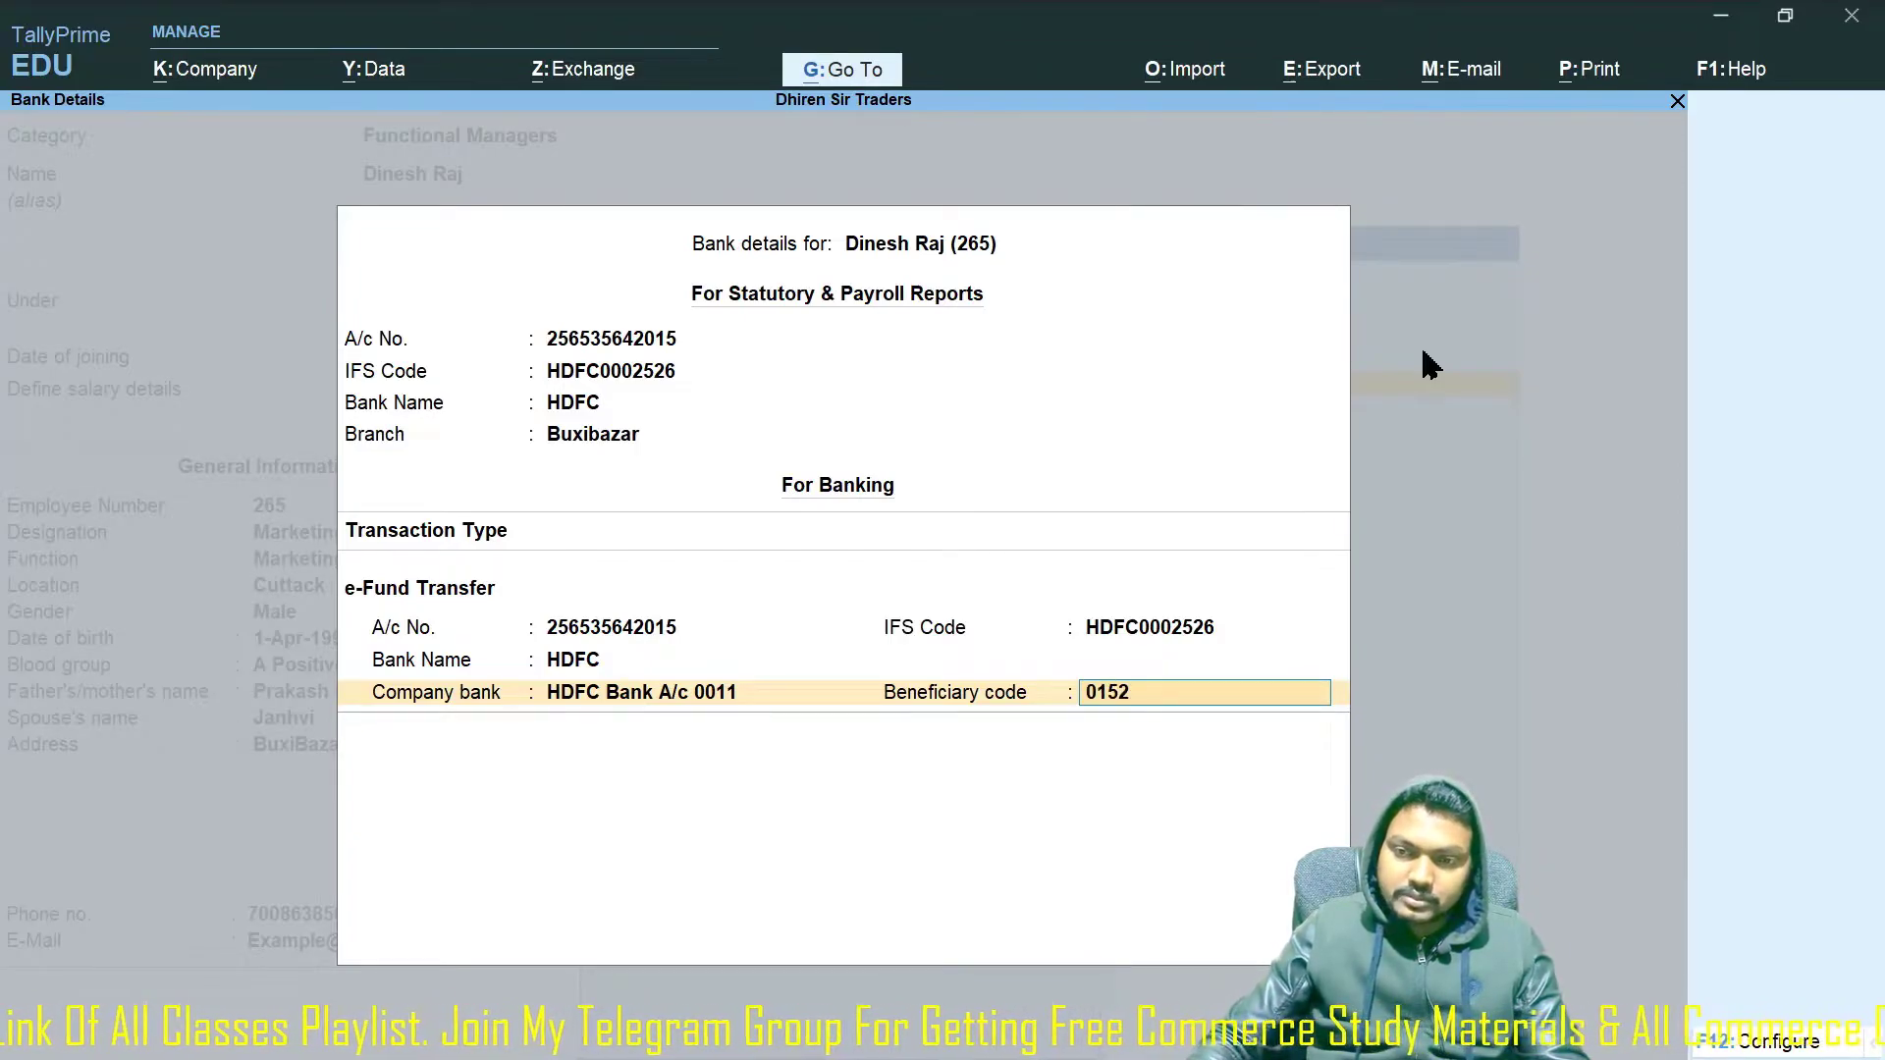
{"action": "key", "text": "Return"}
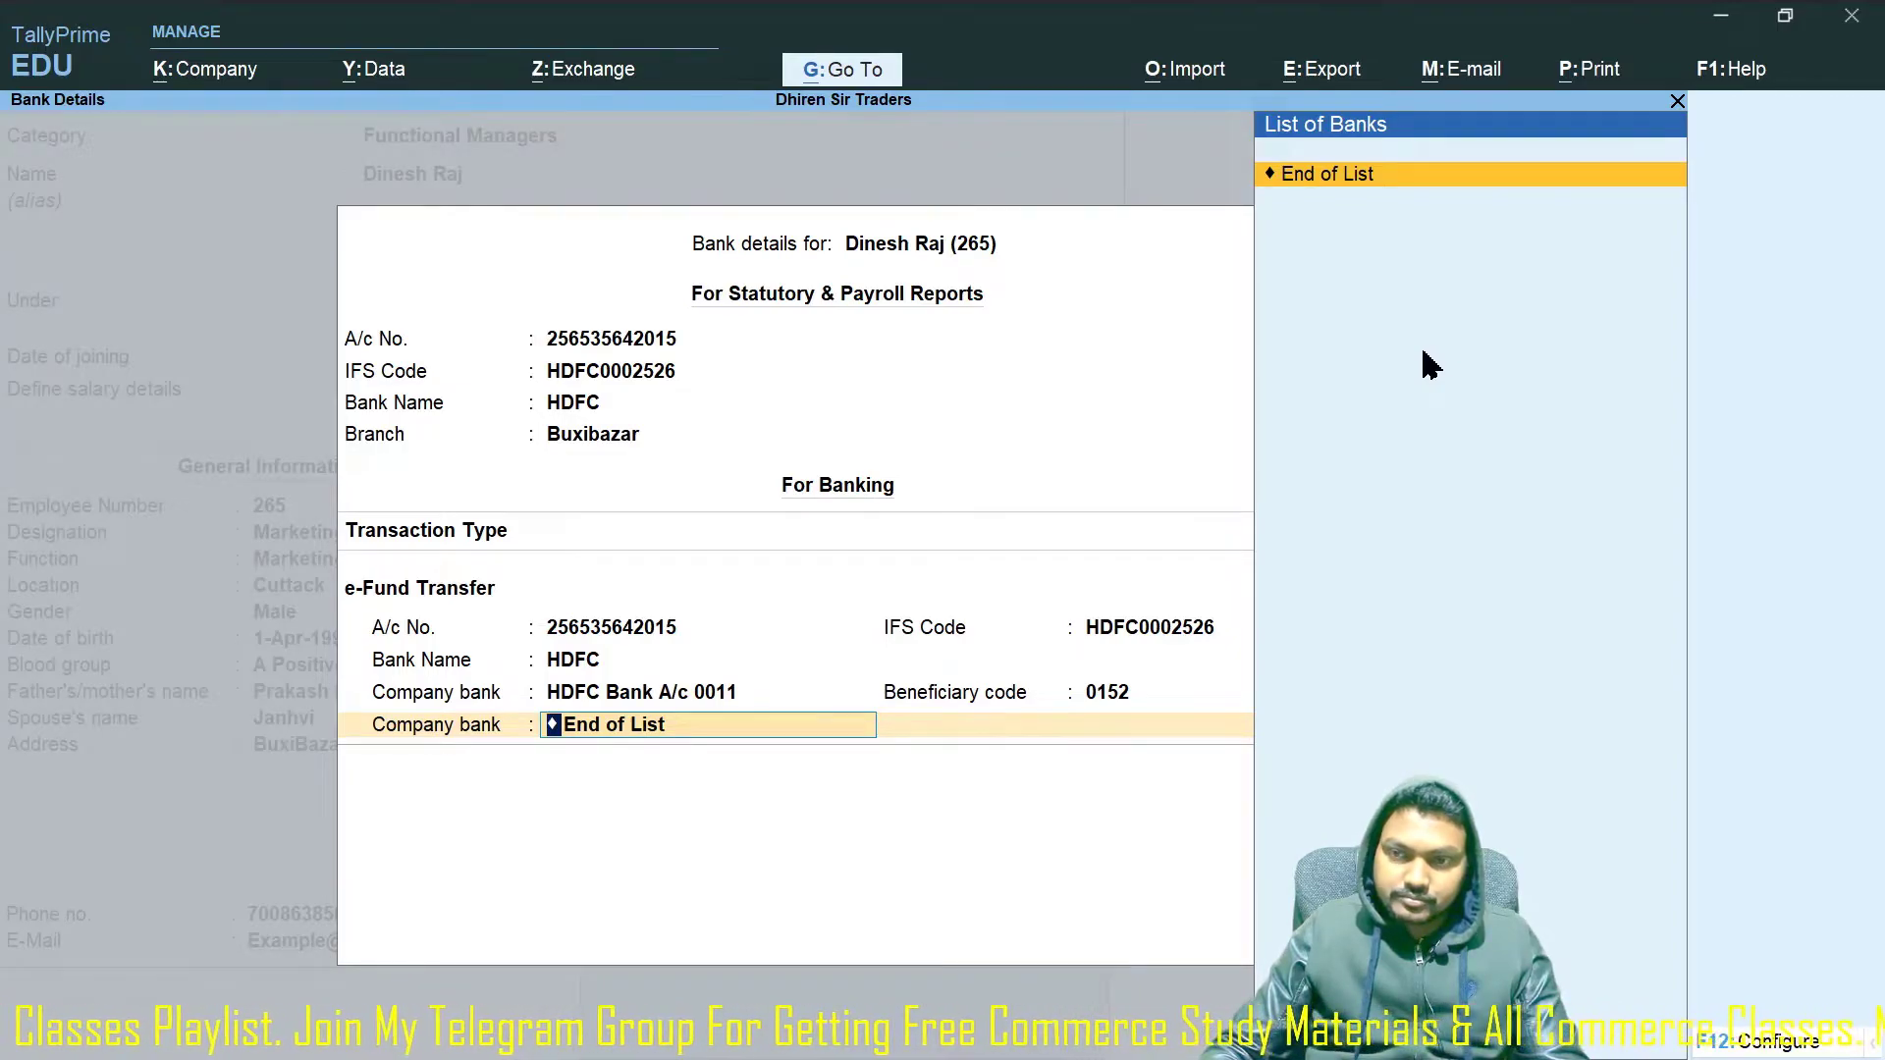
{"action": "key", "text": "Return"}
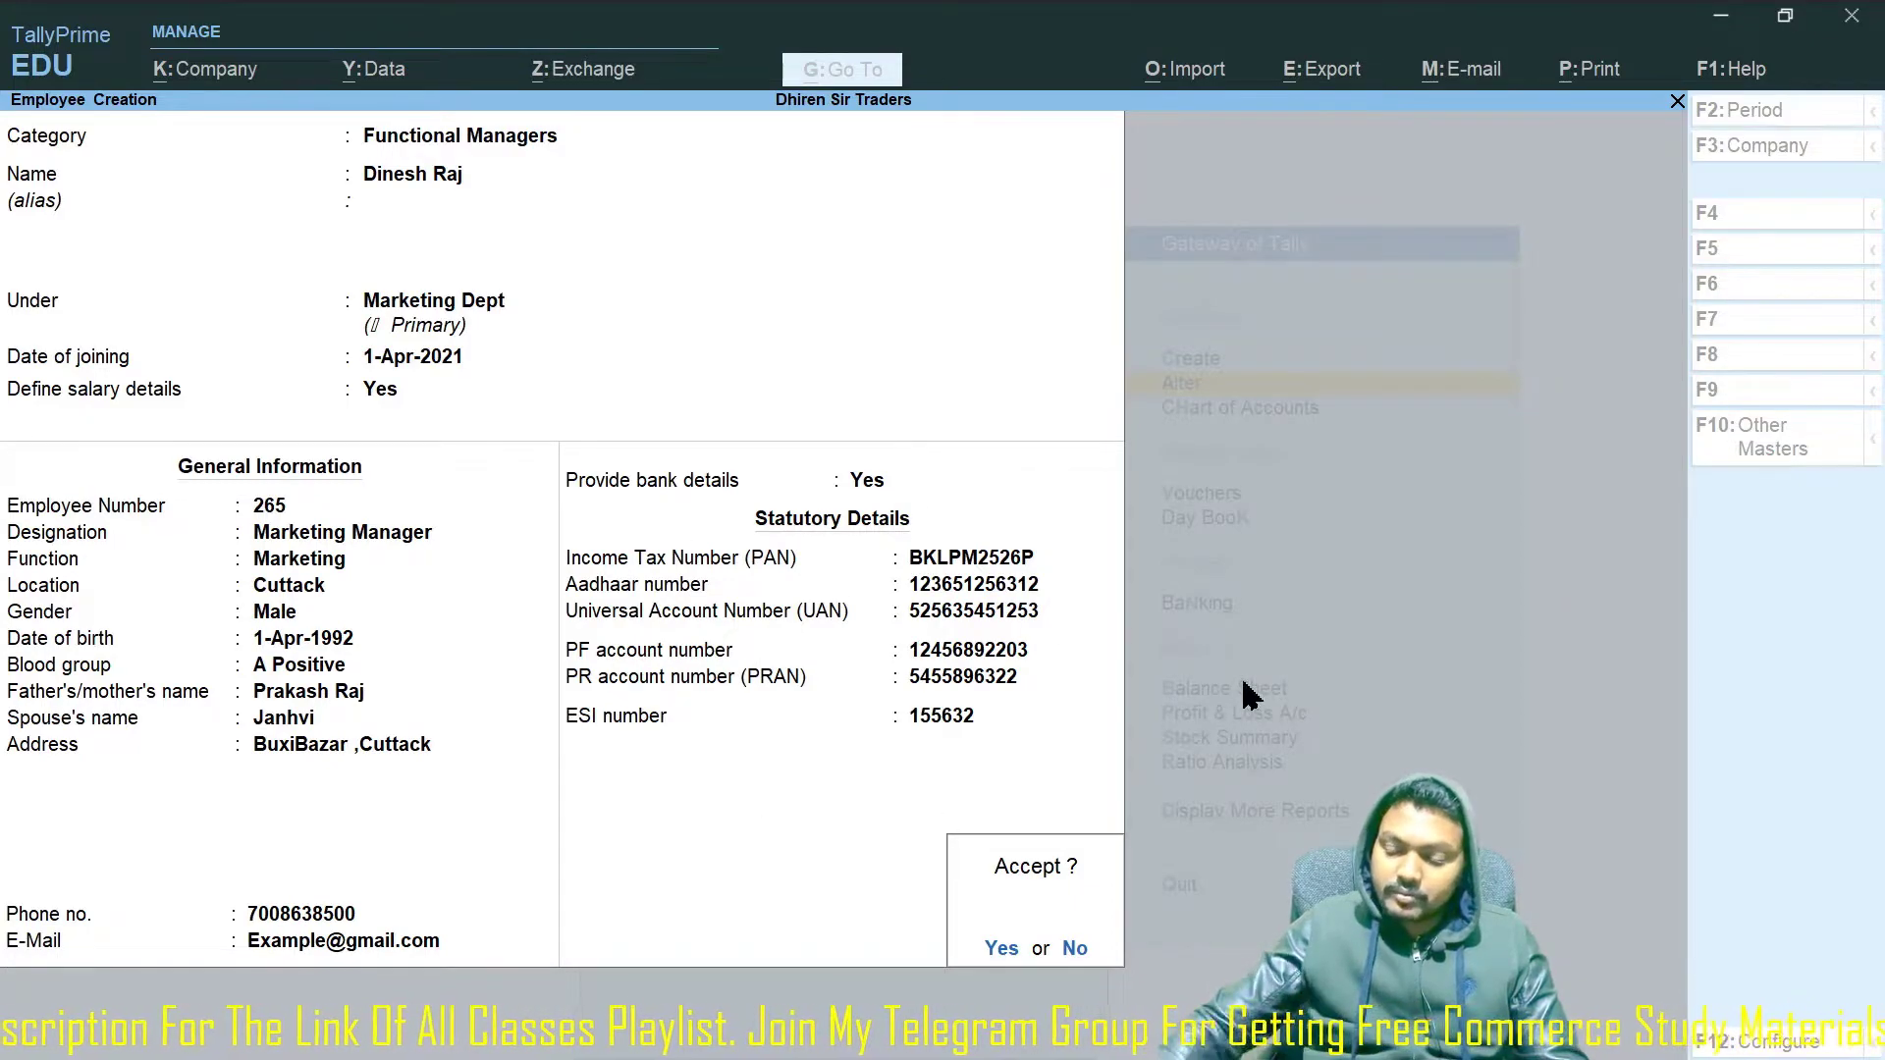
Accept and save the Marketing Manager's employee record.
{"action": "key", "text": "Return"}
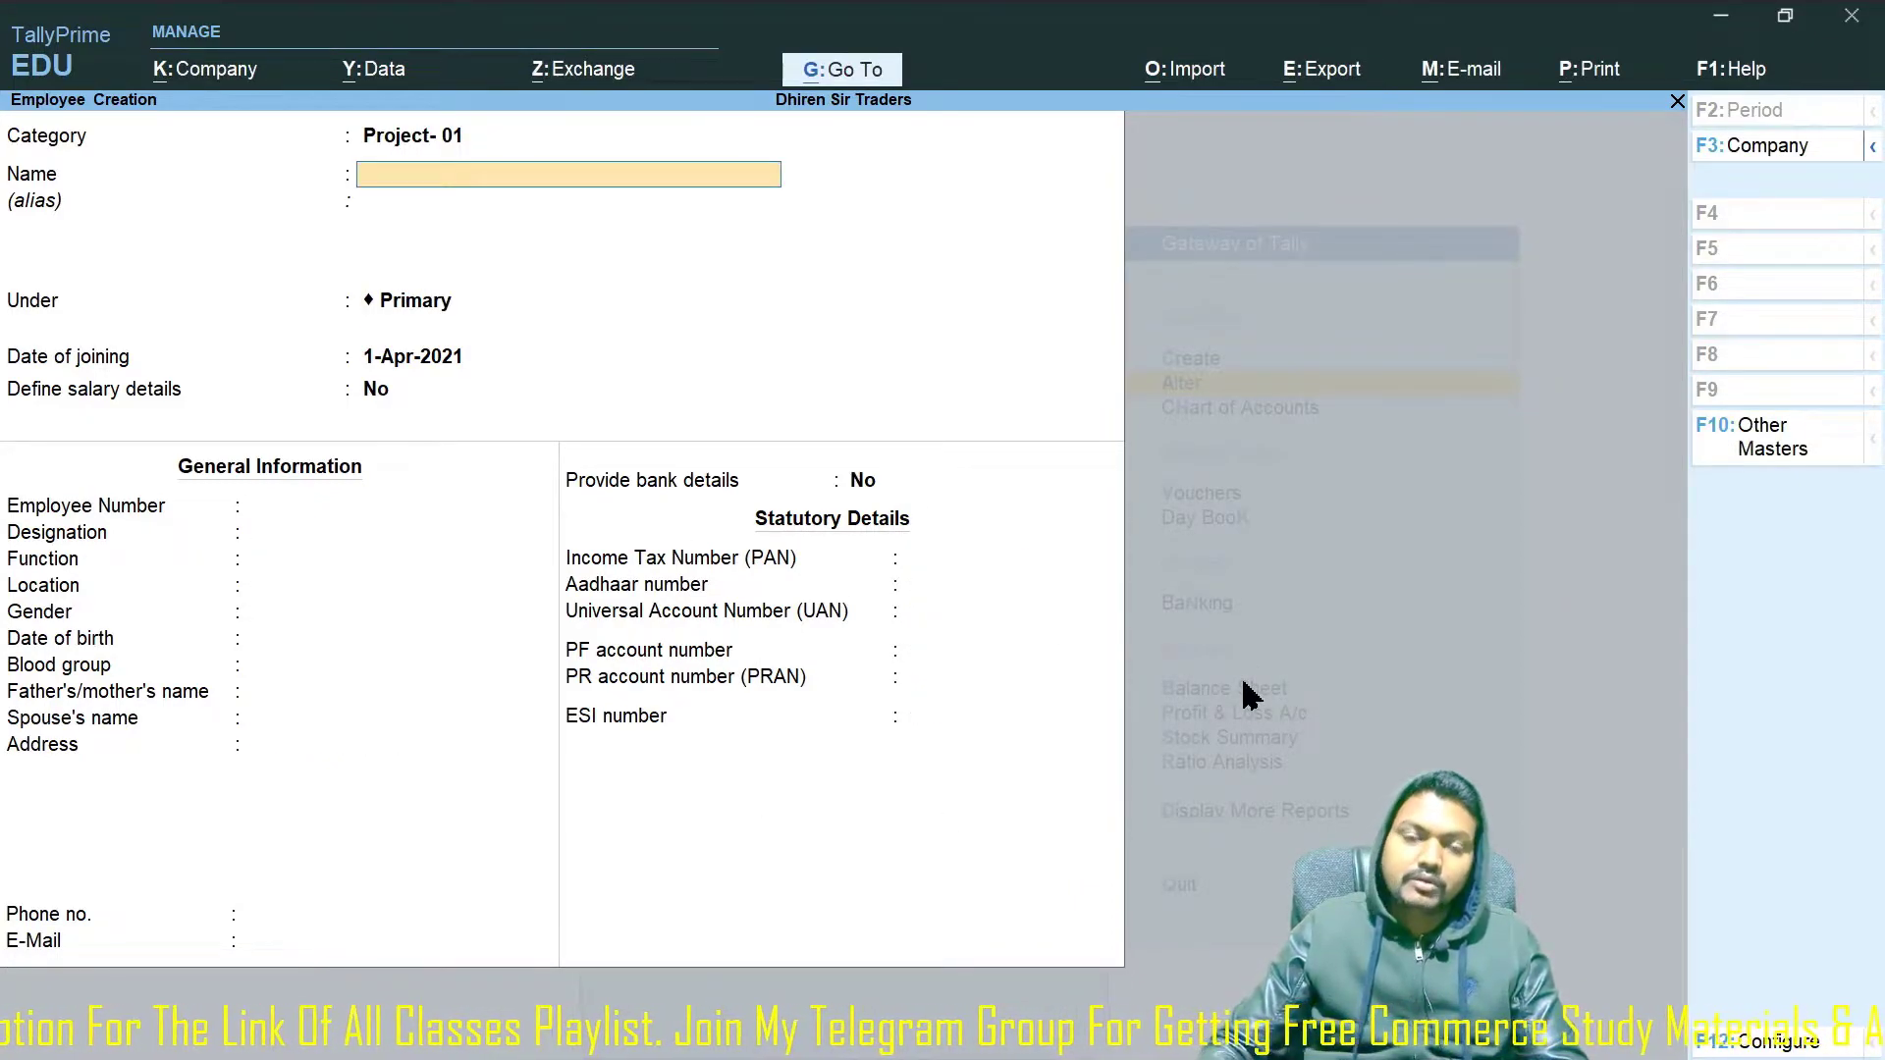
Change the category to Functional Managers and enter the employee's full name.
{"action": "key", "text": "BackSpace"}
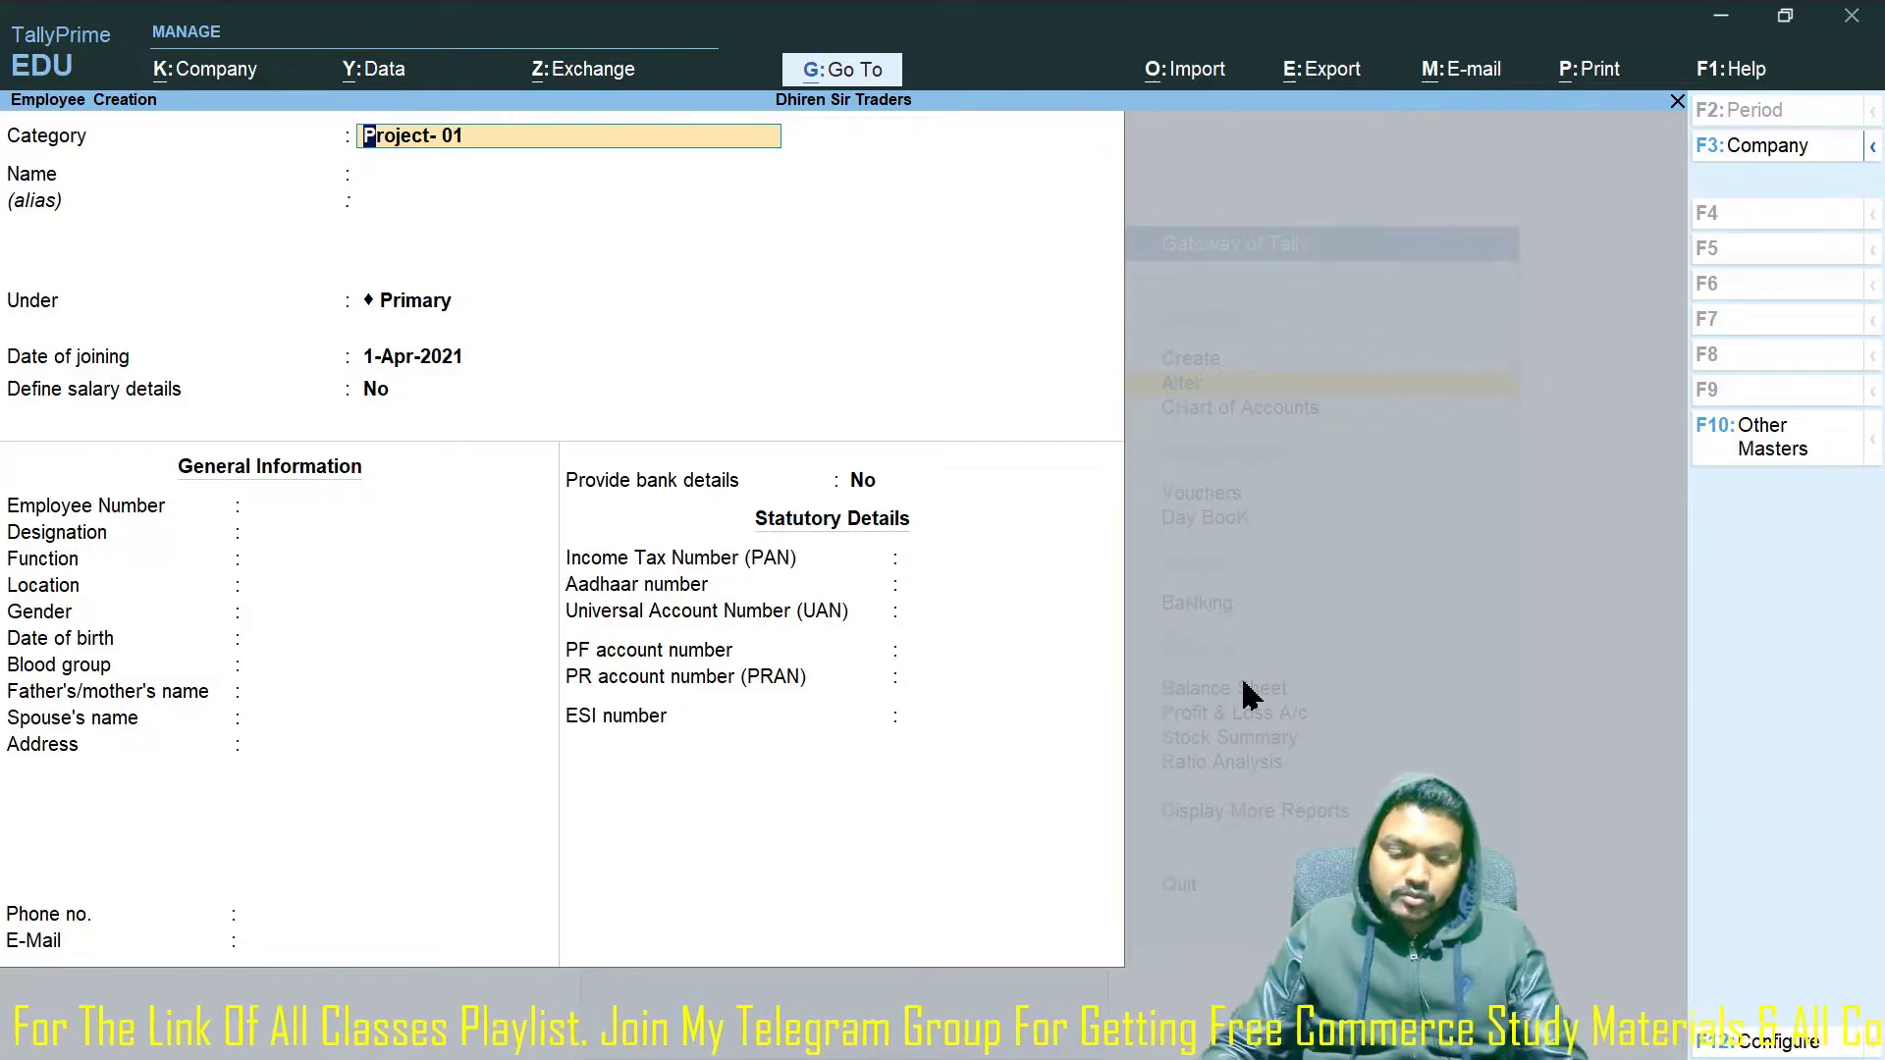
{"action": "key", "text": "BackSpace"}
{"action": "key", "text": "Up"}
{"action": "key", "text": "Return"}
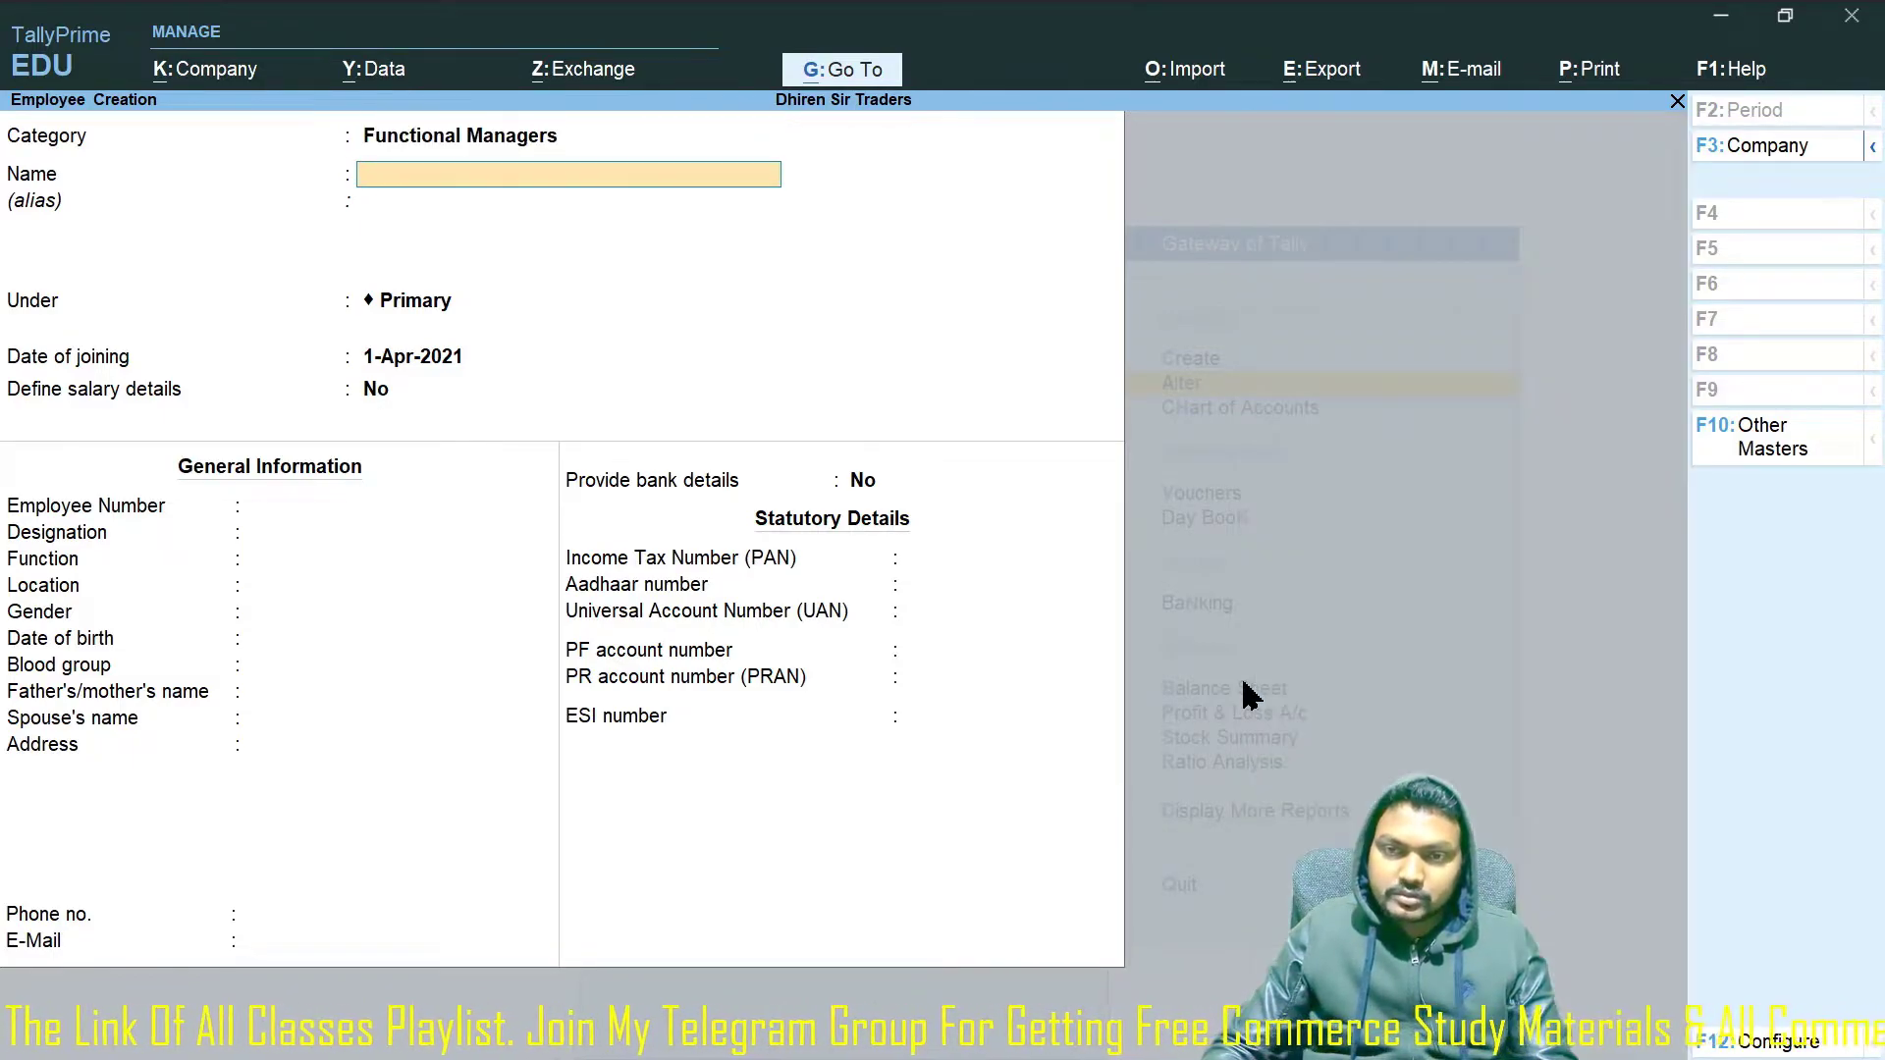
{"action": "type", "text": "RAJESH"}
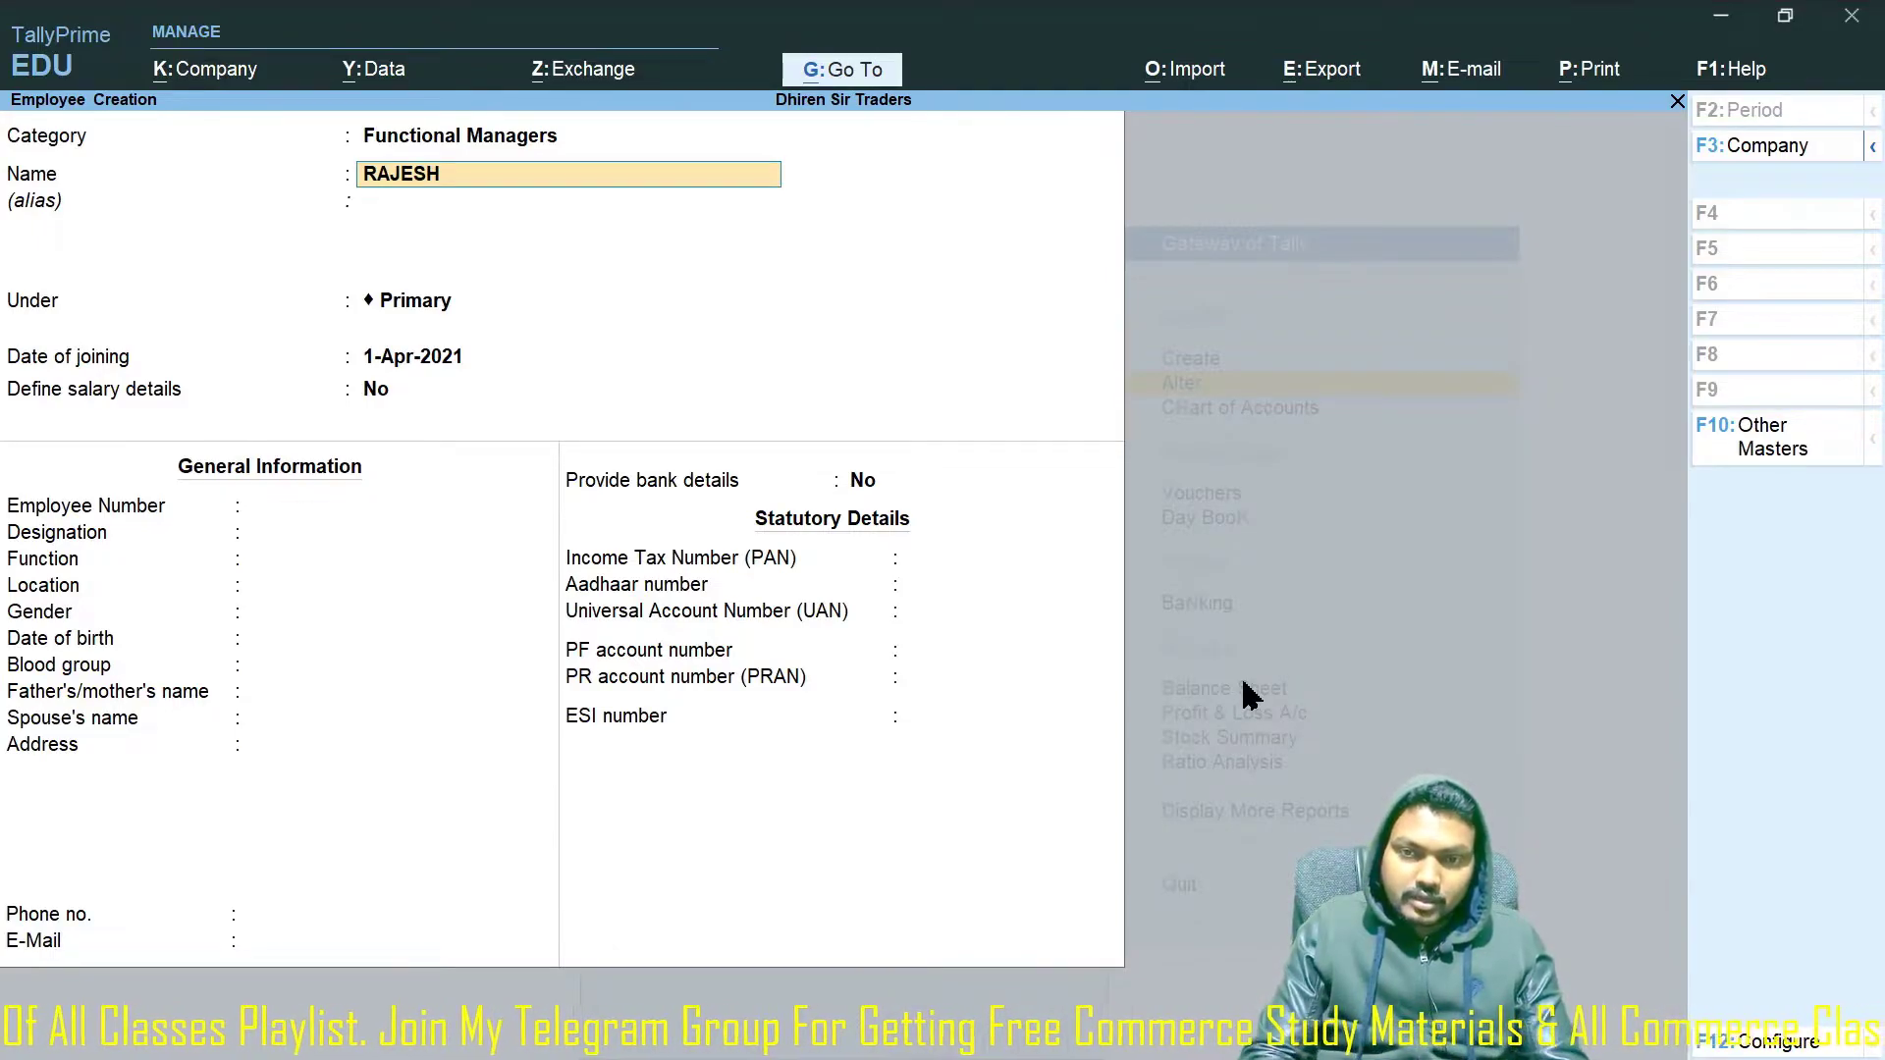
{"action": "key", "text": "BackSpace"}
{"action": "key", "text": "BackSpace"}
{"action": "key", "text": "BackSpace"}
{"action": "key", "text": "BackSpace"}
{"action": "key", "text": "BackSpace"}
{"action": "key", "text": "BackSpace"}
{"action": "key", "text": "BackSpace"}
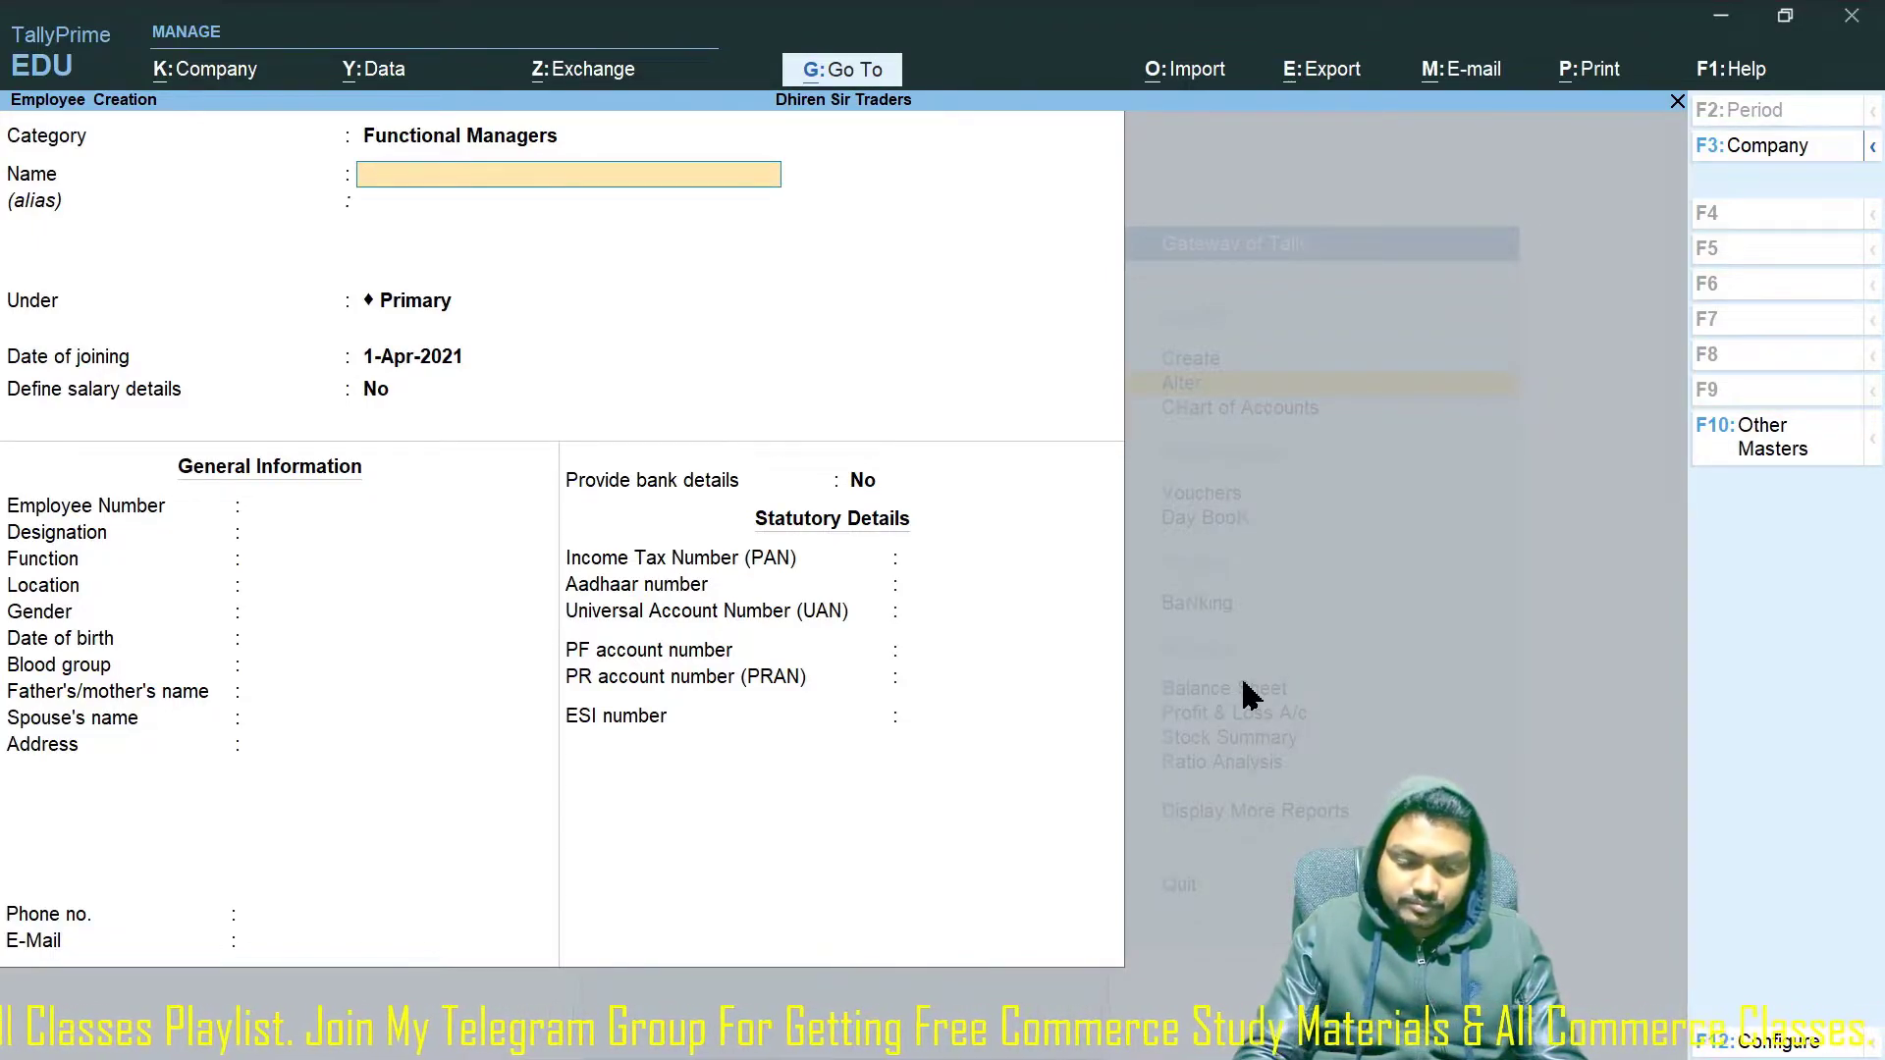
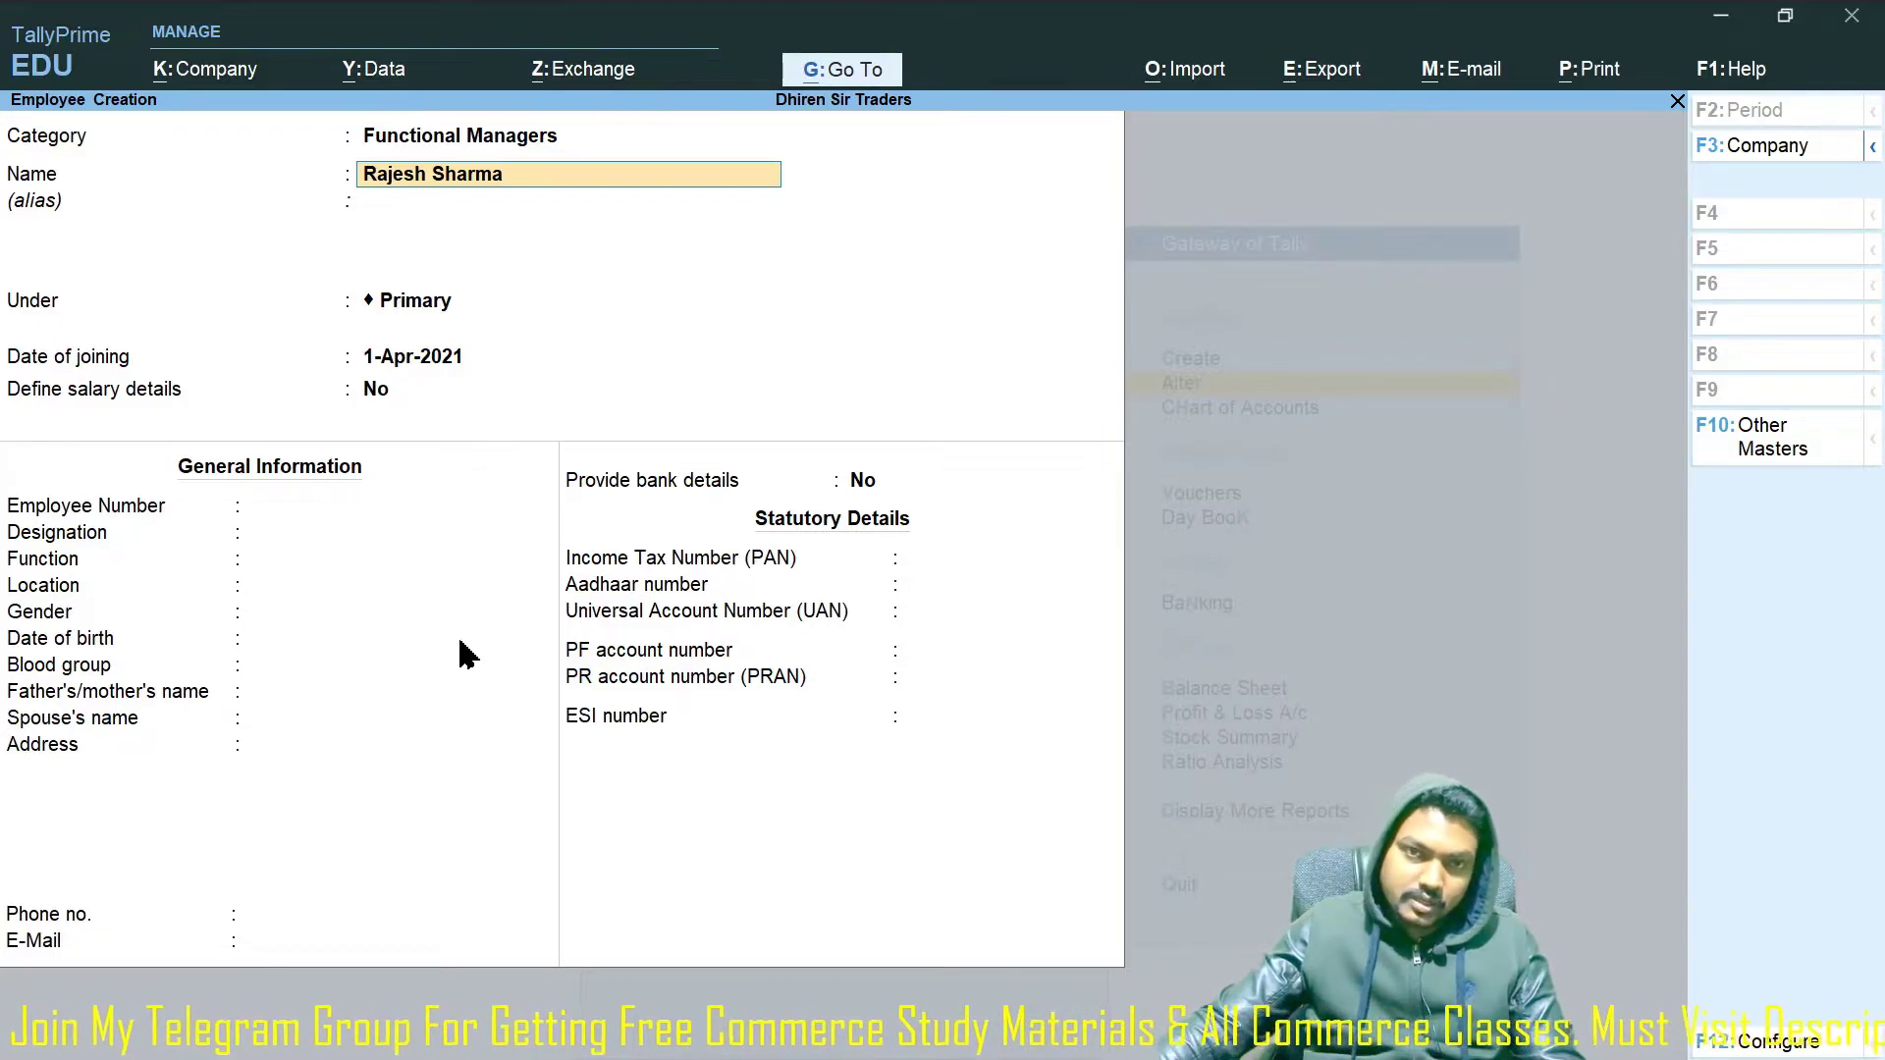
{"action": "key", "text": "Return"}
{"action": "key", "text": "Return"}
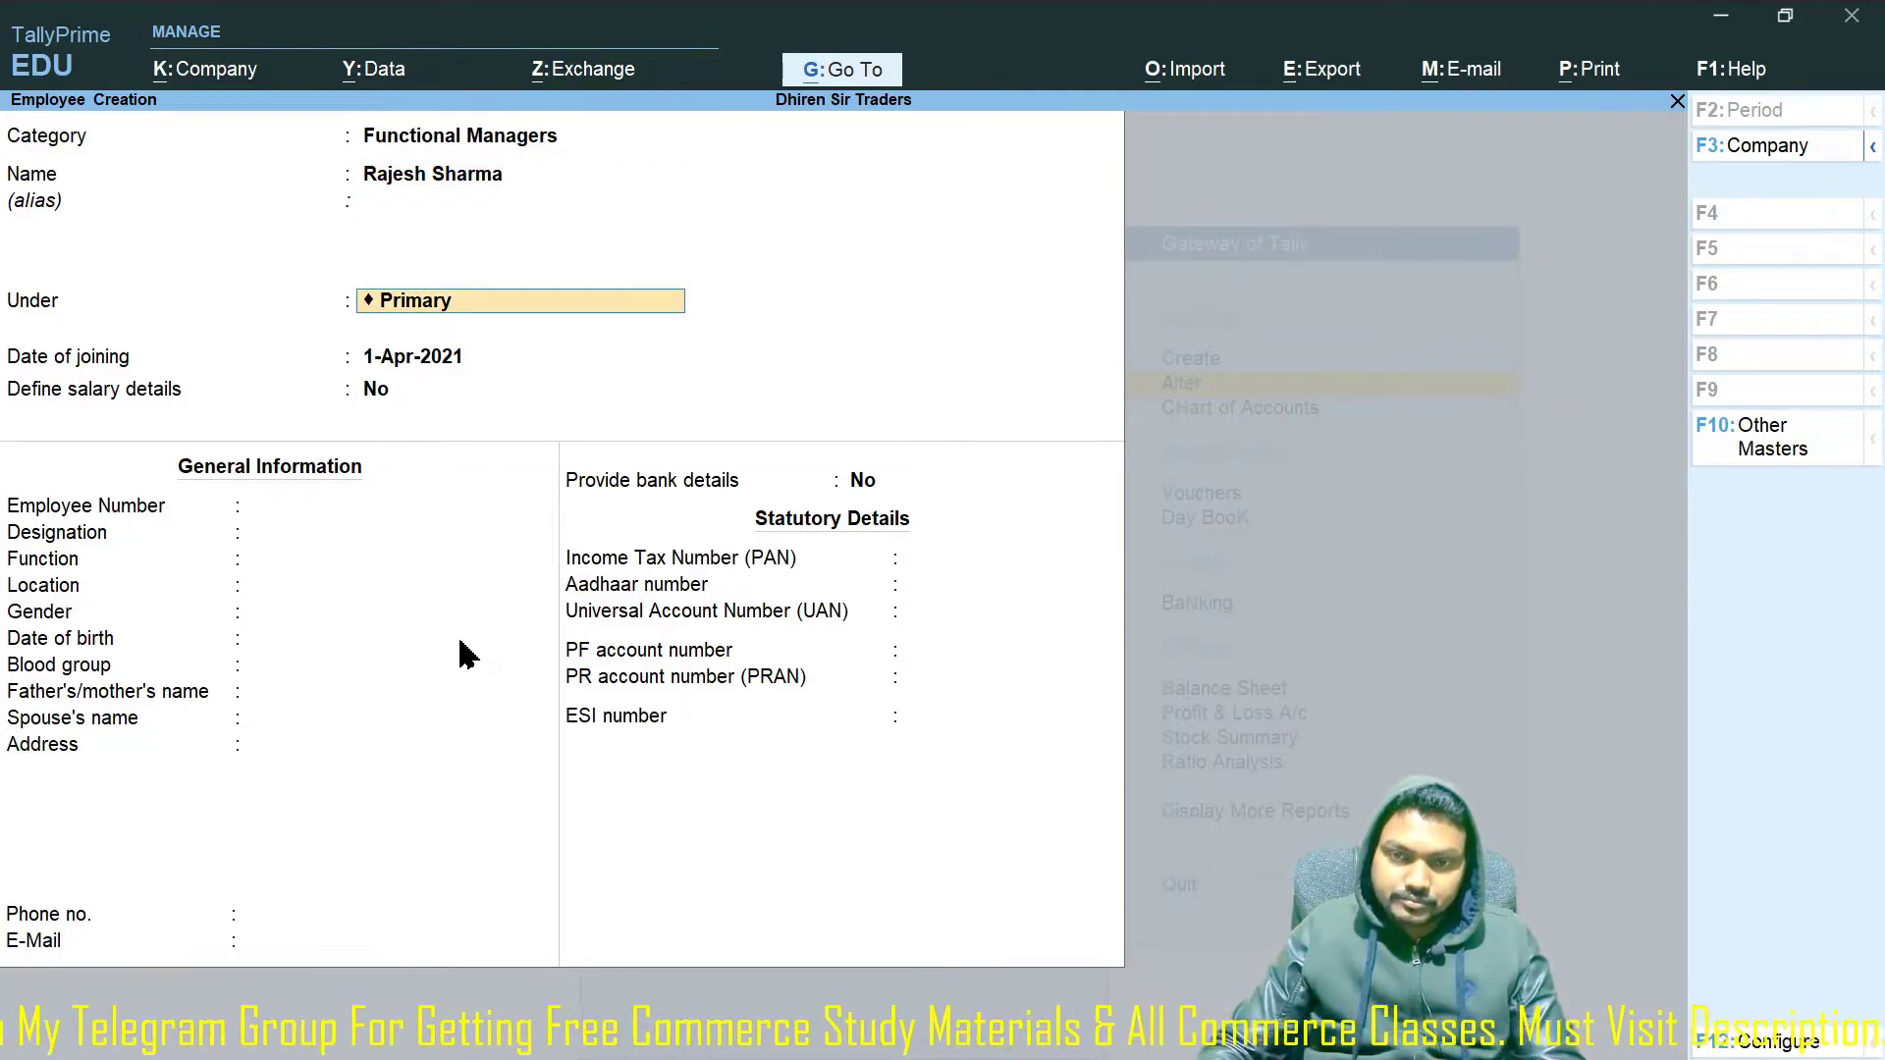
Place the employee under Sales Dept and keep the joining date 1-Apr-2021.
{"action": "key", "text": "BackSpace"}
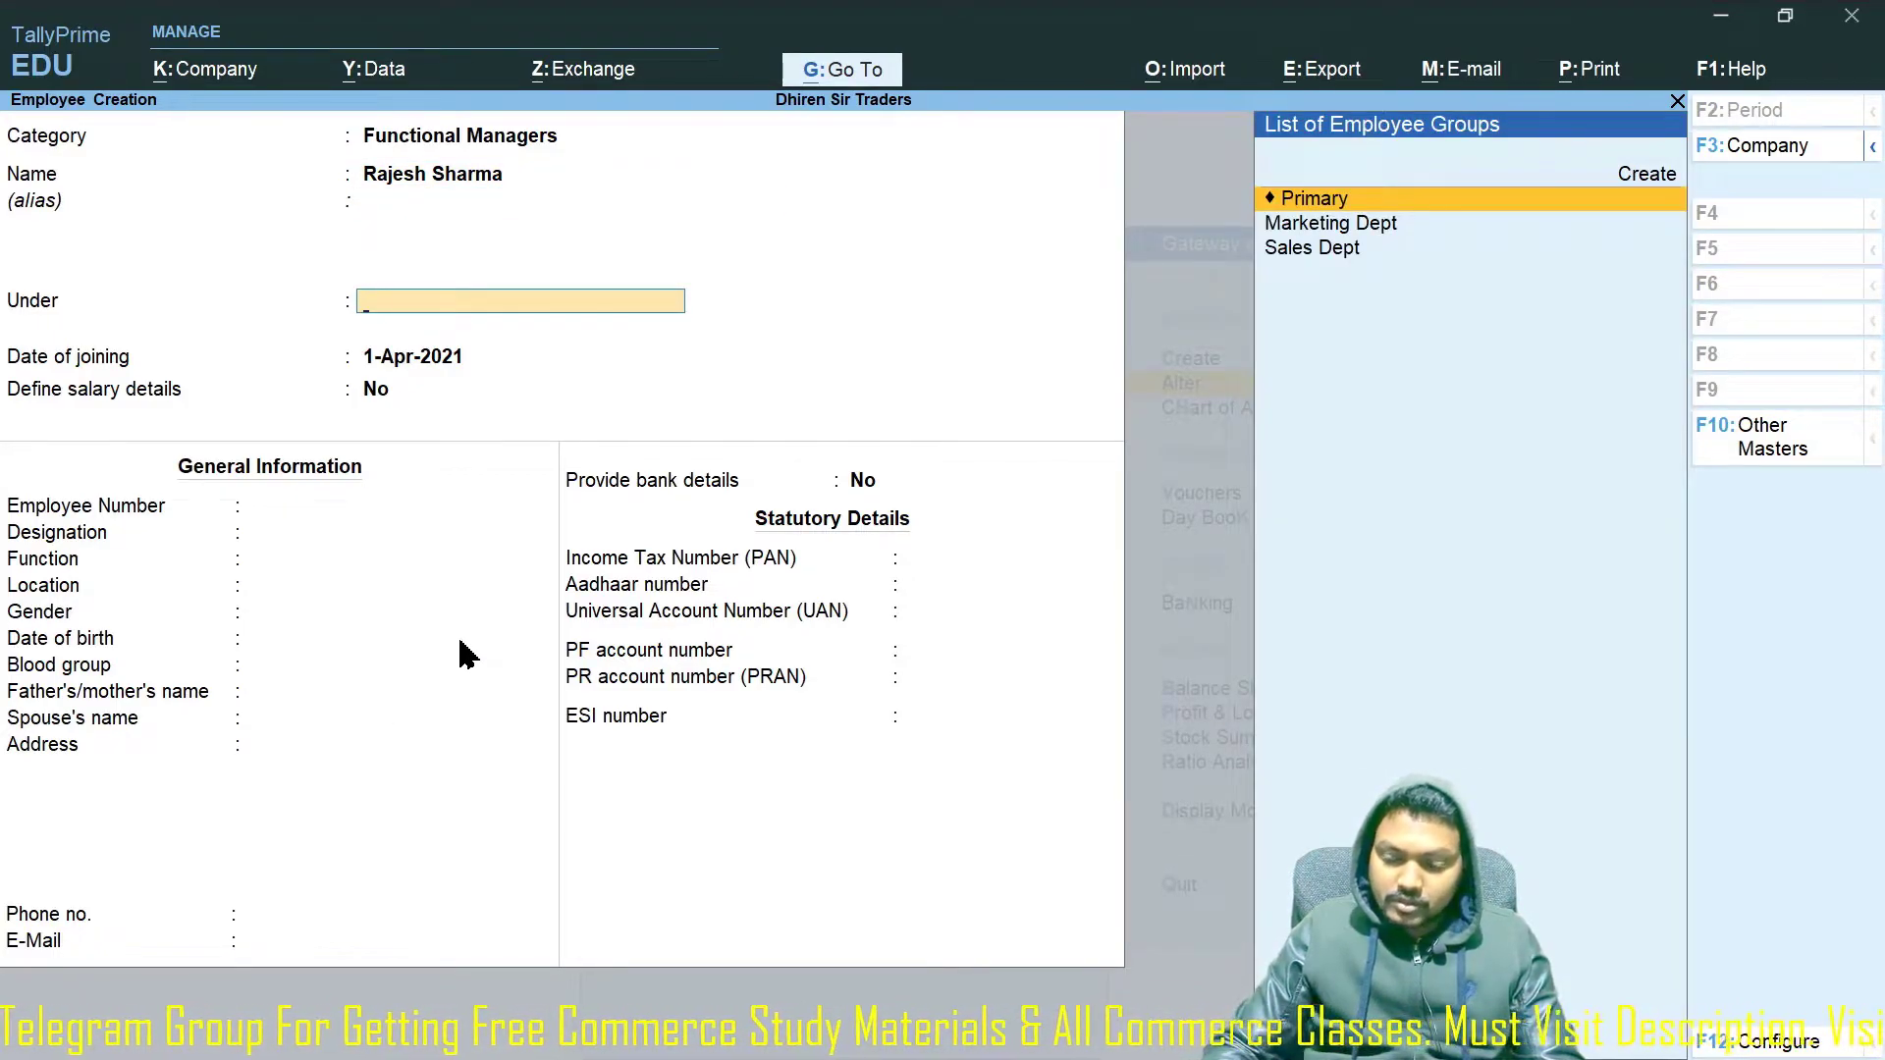
{"action": "key", "text": "Down"}
{"action": "key", "text": "Down"}
{"action": "key", "text": "Return"}
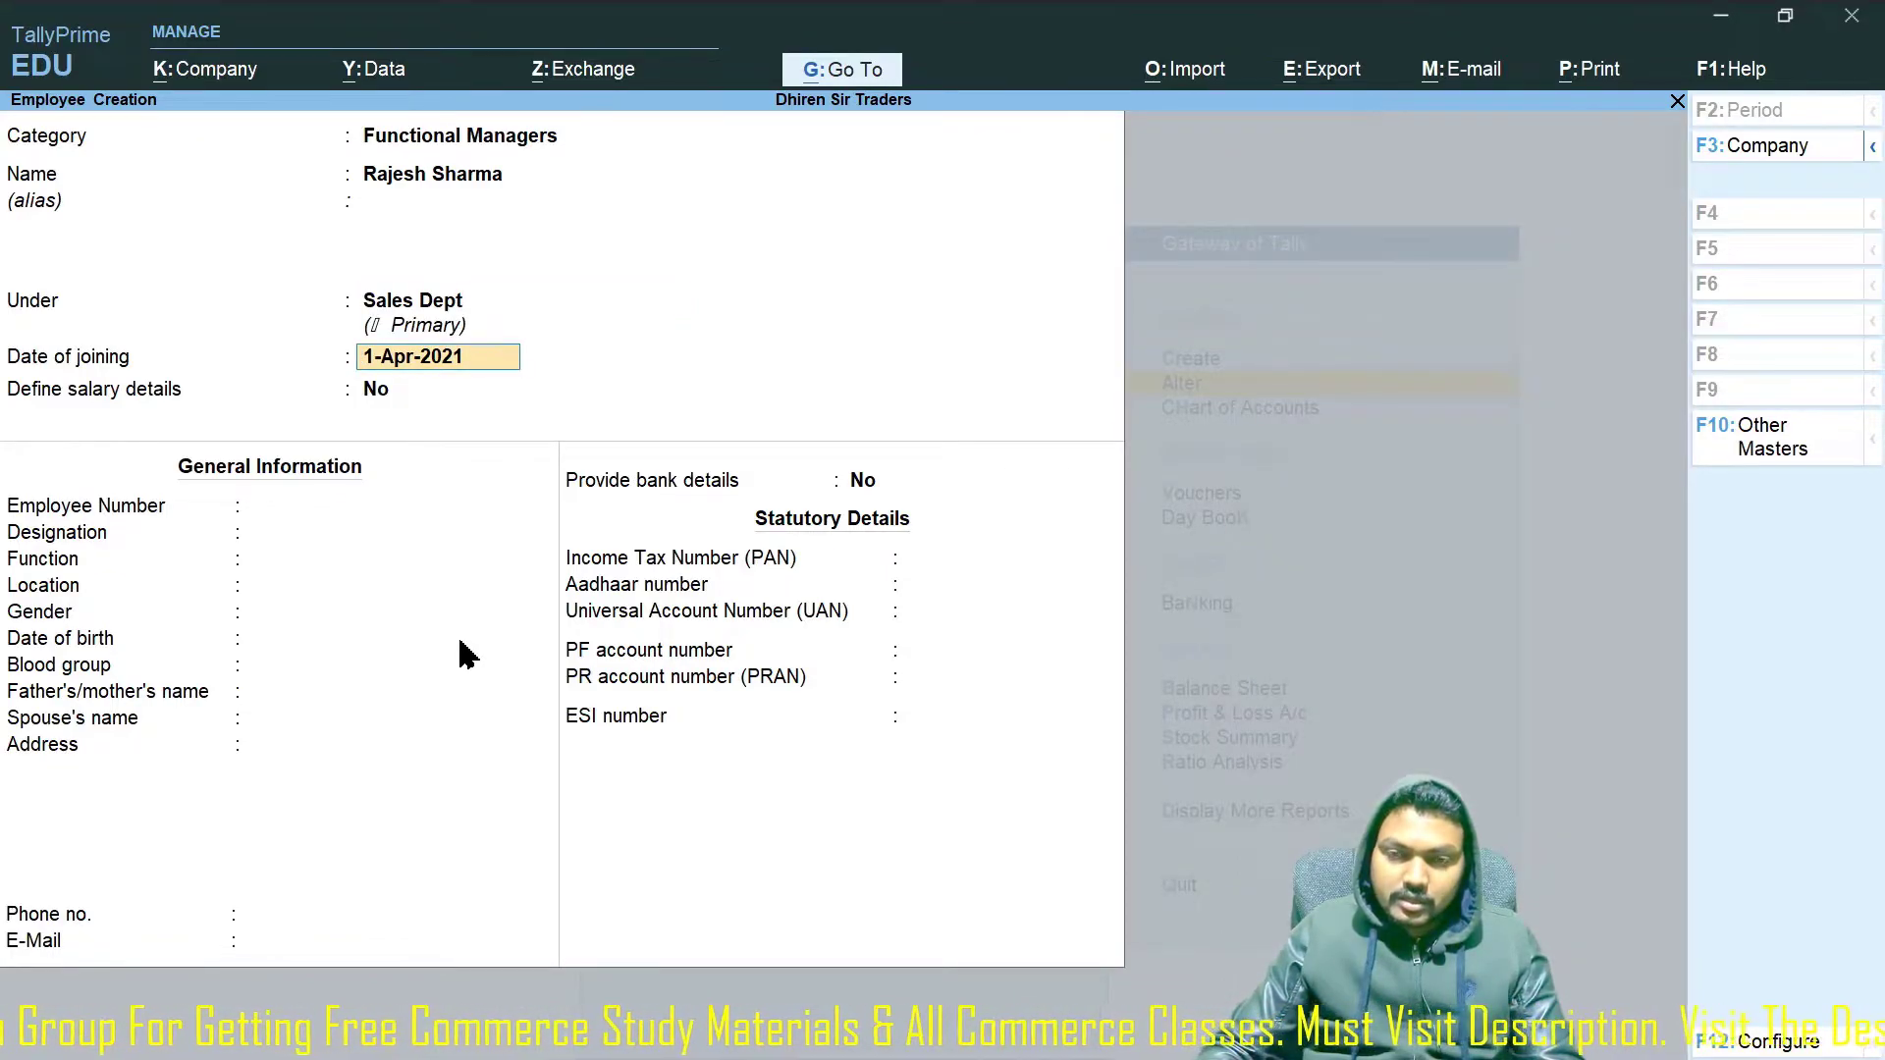
{"action": "key", "text": "Return"}
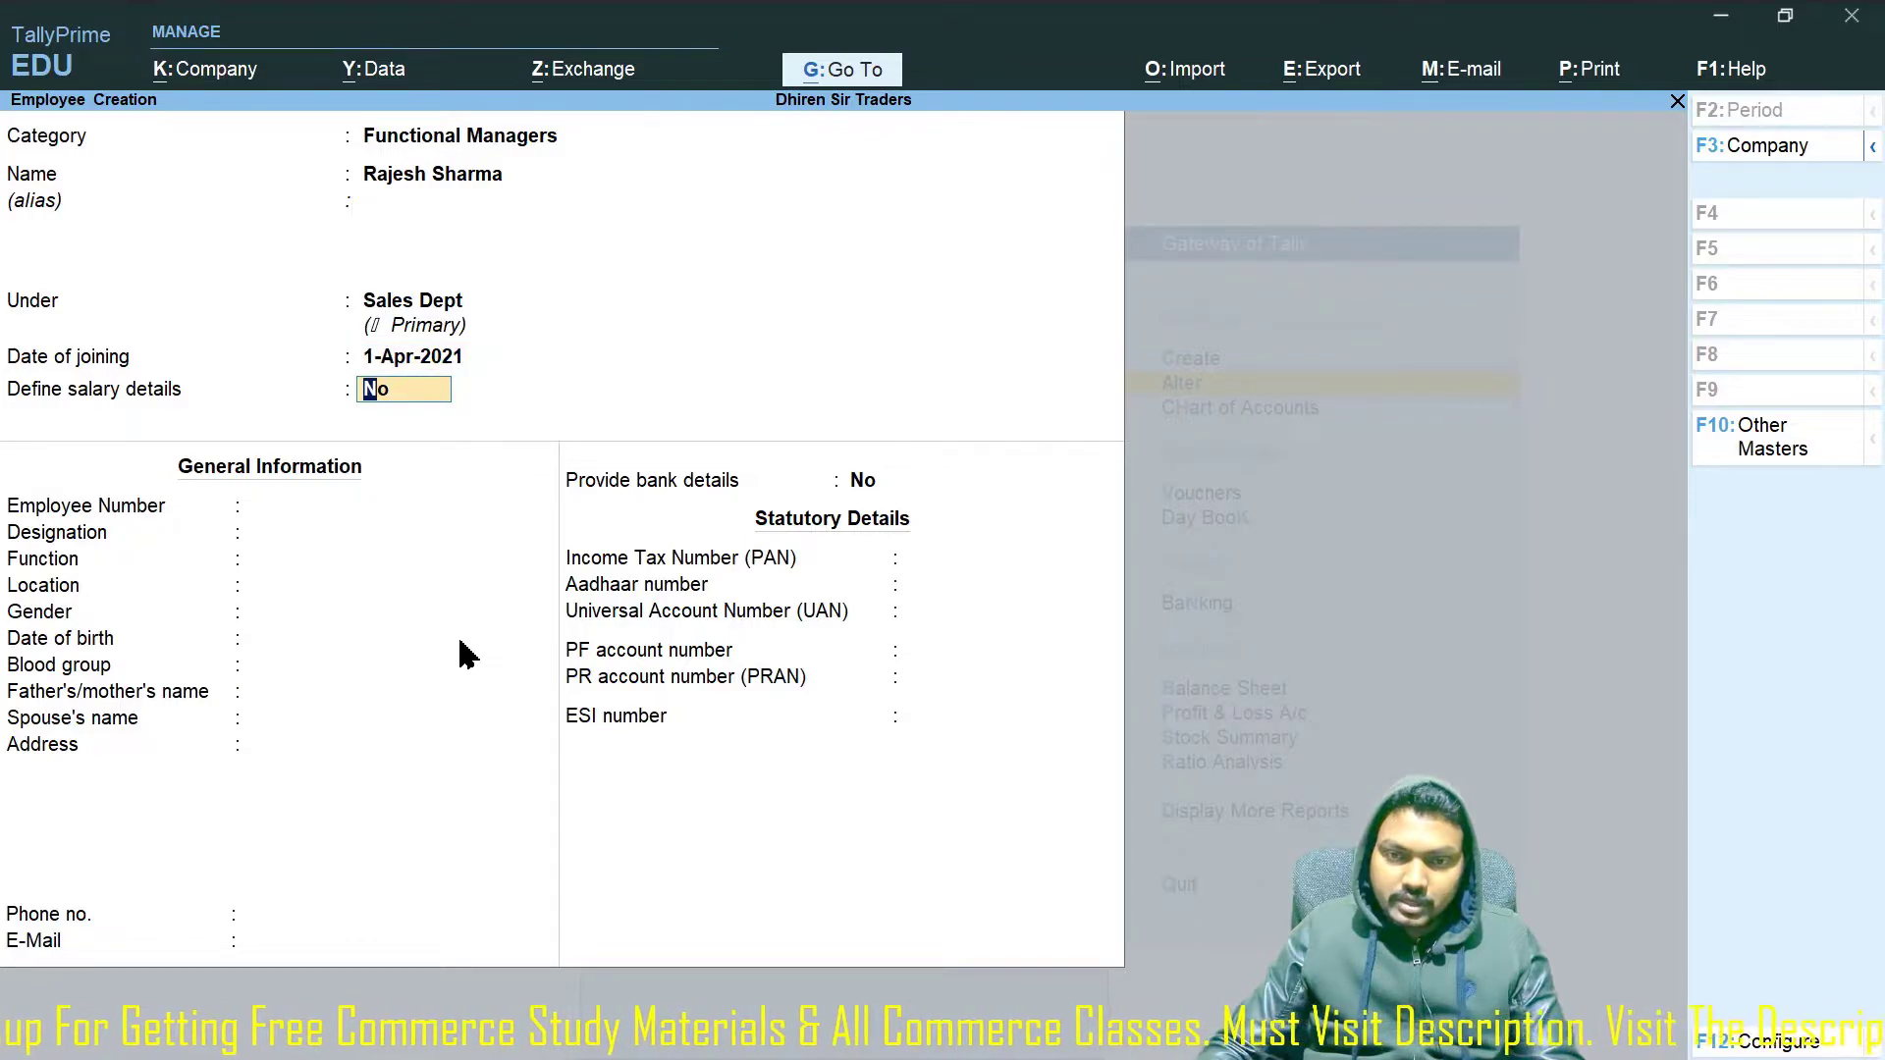
Start the salary details and add the Basic Pay, DA, HRA and PF pay heads.
{"action": "type", "text": "y"}
{"action": "key", "text": "Return"}
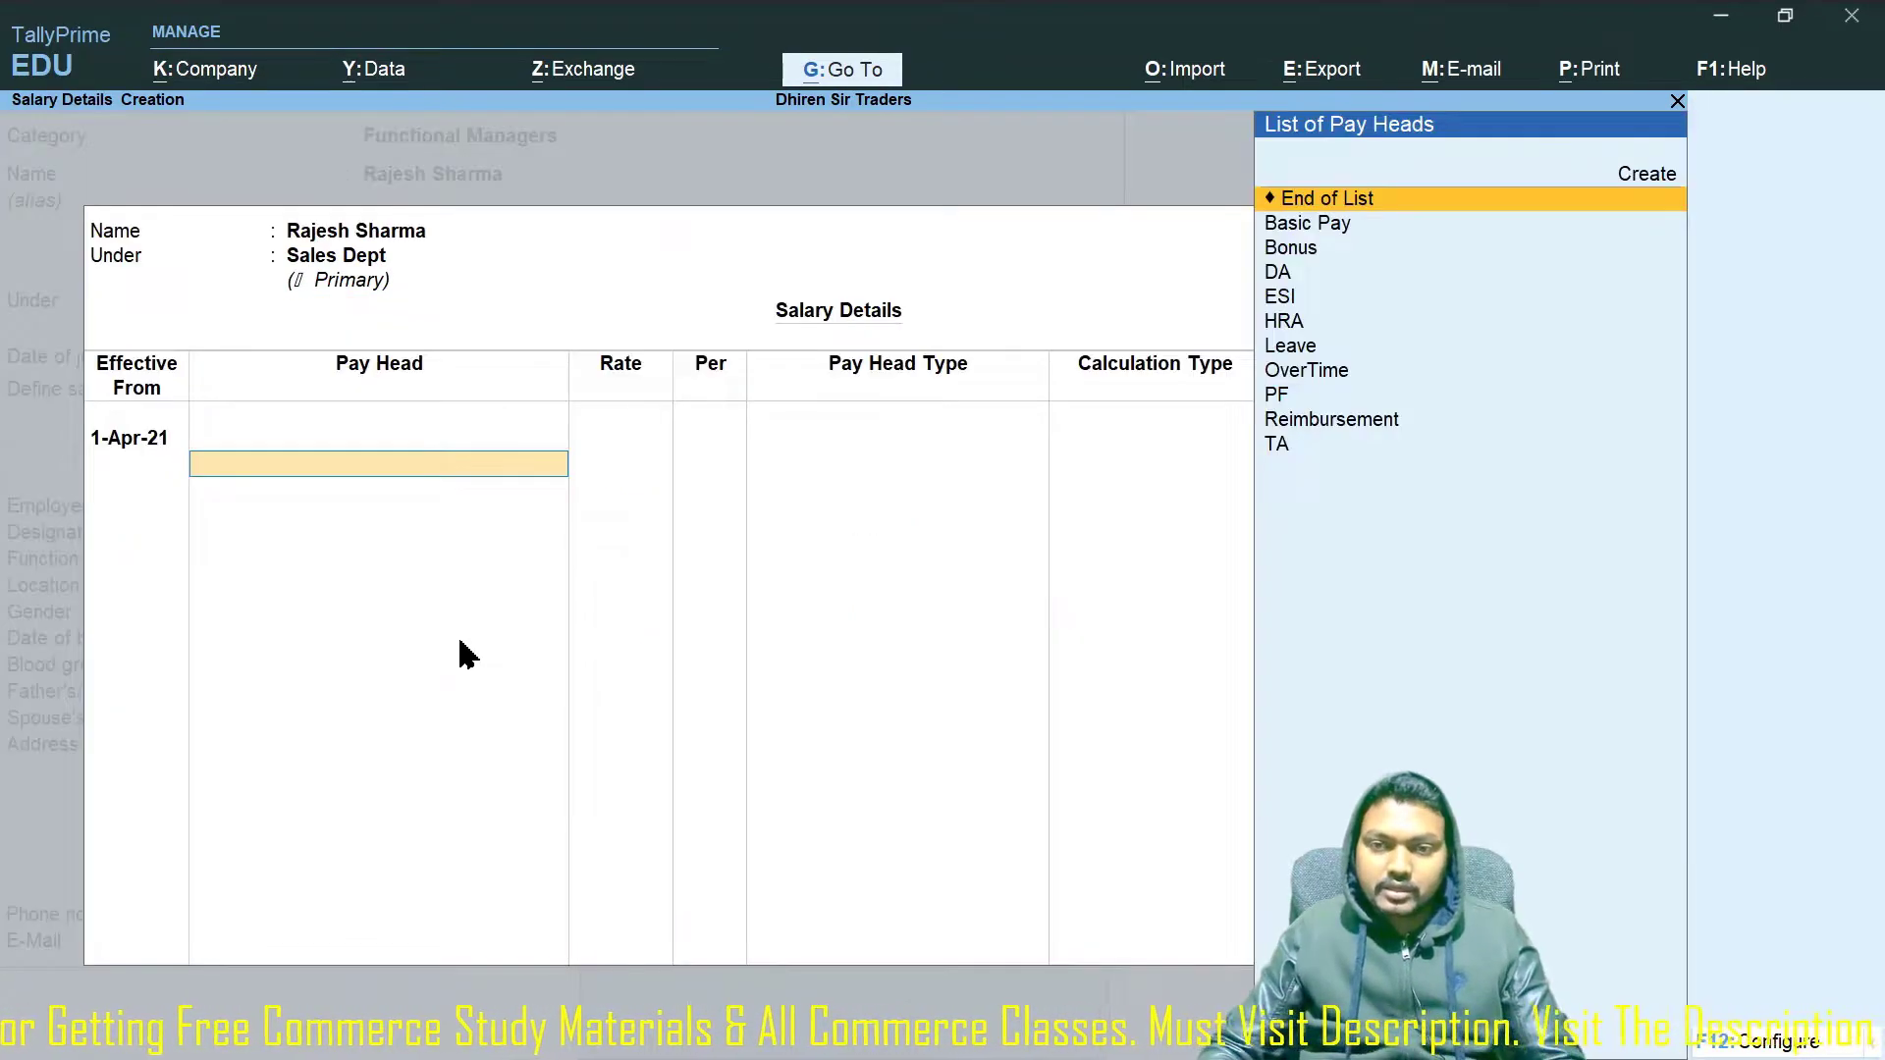
{"action": "key", "text": "Down"}
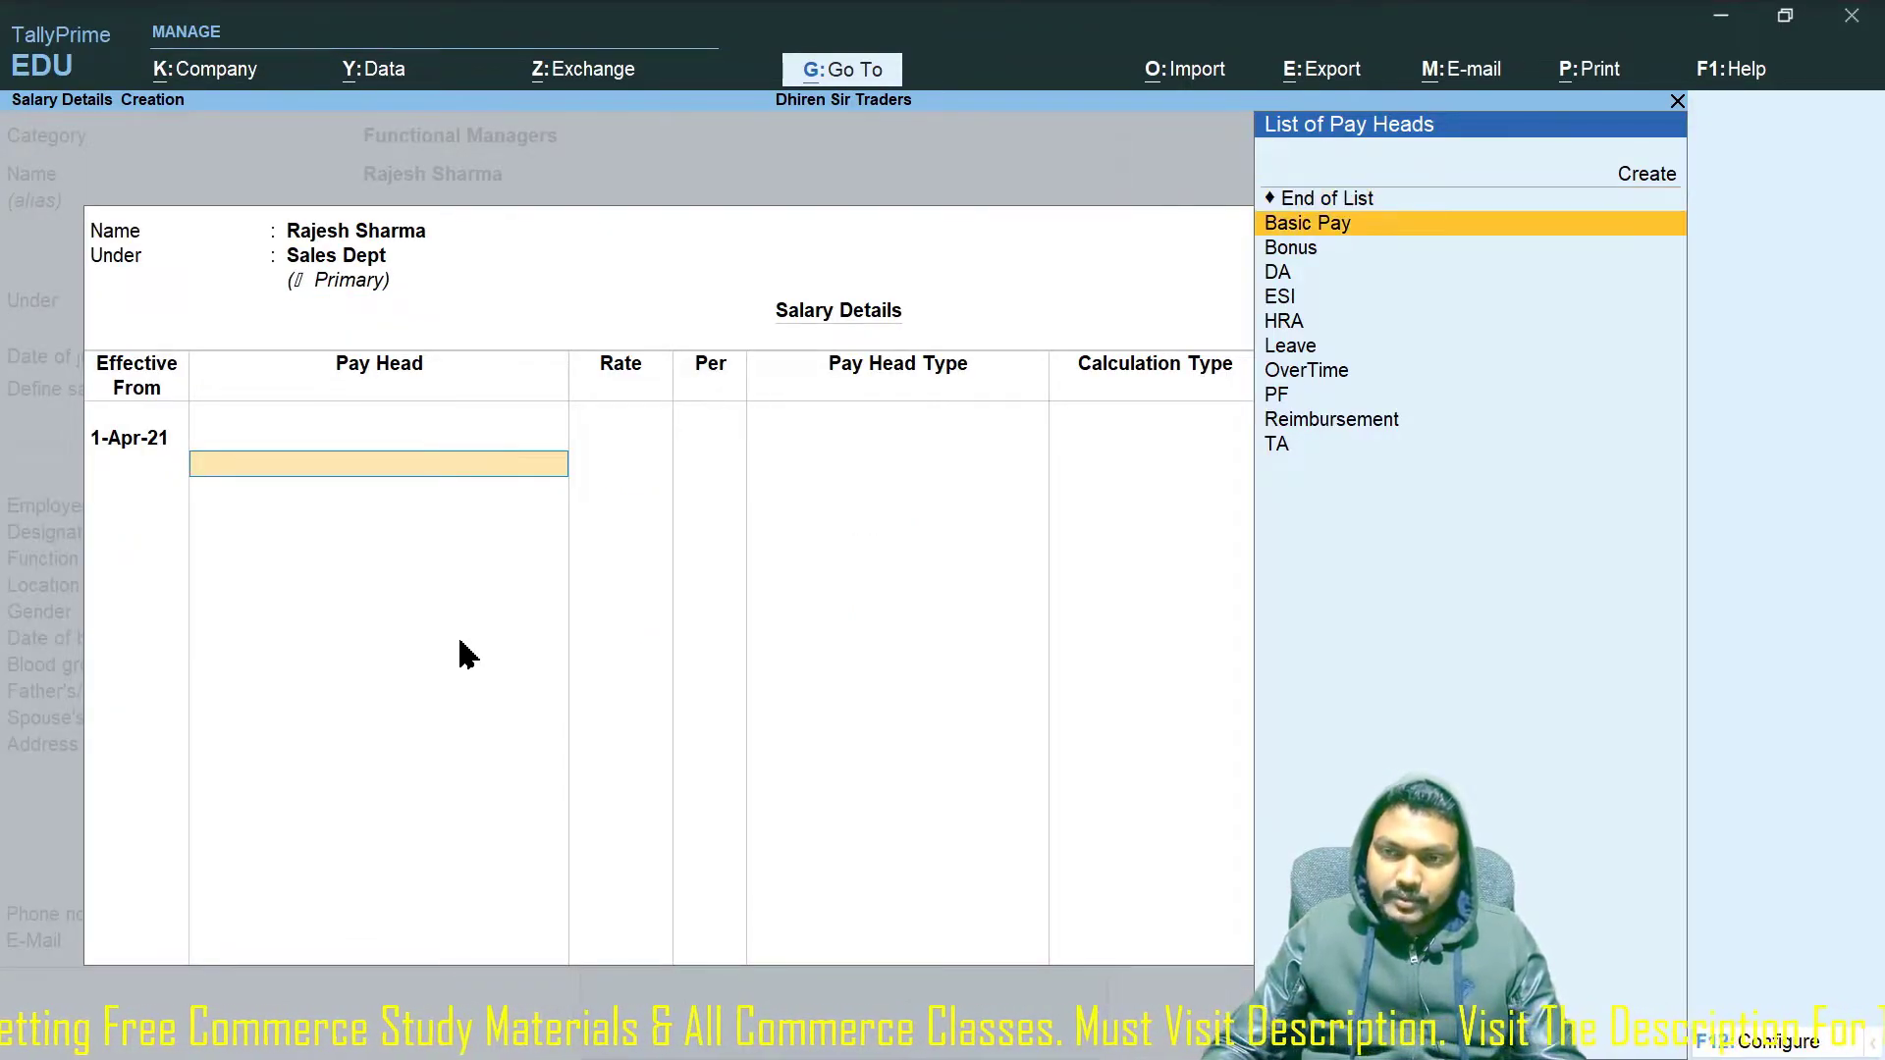
{"action": "key", "text": "Return"}
{"action": "key", "text": "Down"}
{"action": "key", "text": "Down"}
{"action": "key", "text": "Return"}
{"action": "key", "text": "Down"}
{"action": "key", "text": "Down"}
{"action": "key", "text": "Down"}
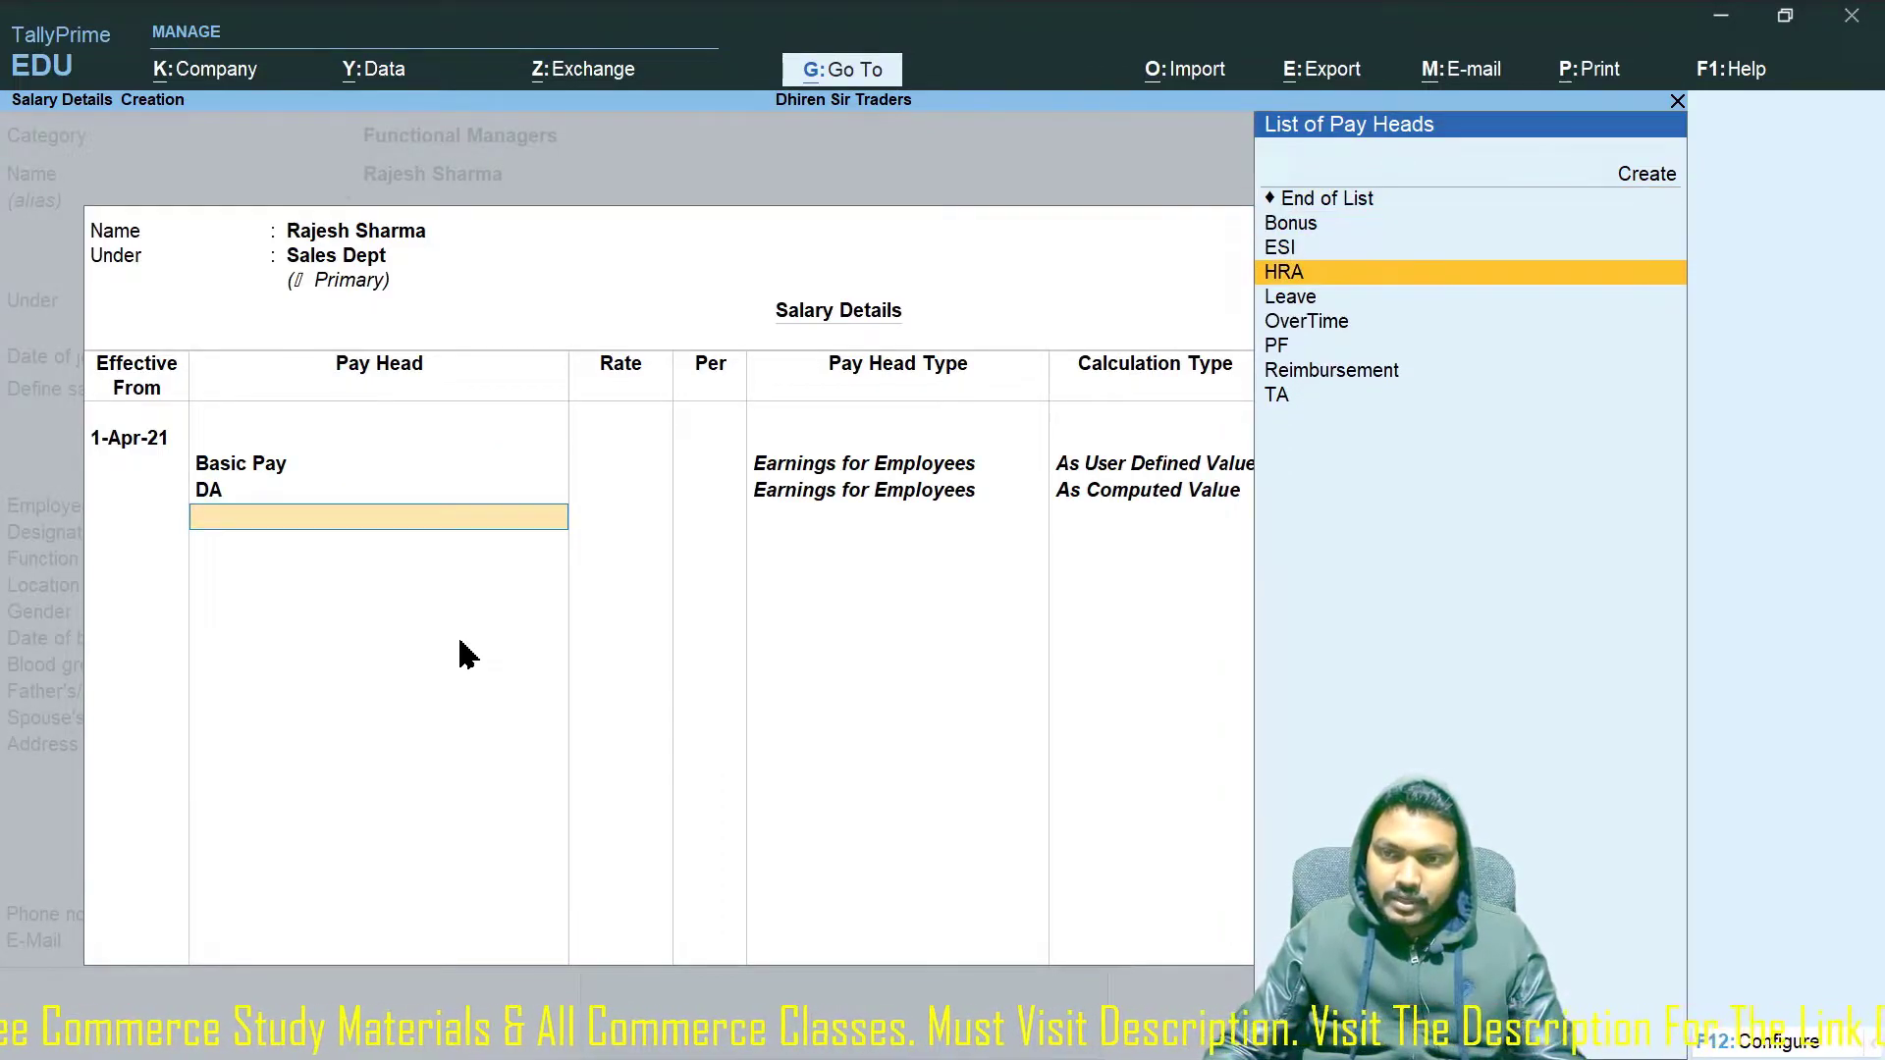
{"action": "key", "text": "Return"}
{"action": "key", "text": "Down"}
{"action": "key", "text": "Down"}
{"action": "key", "text": "Down"}
Add the TA, Bonus, ESI and Leave pay heads, with Leave at 500 per day.
{"action": "key", "text": "Down"}
{"action": "key", "text": "Down"}
{"action": "key", "text": "Return"}
{"action": "key", "text": "Down"}
{"action": "key", "text": "Down"}
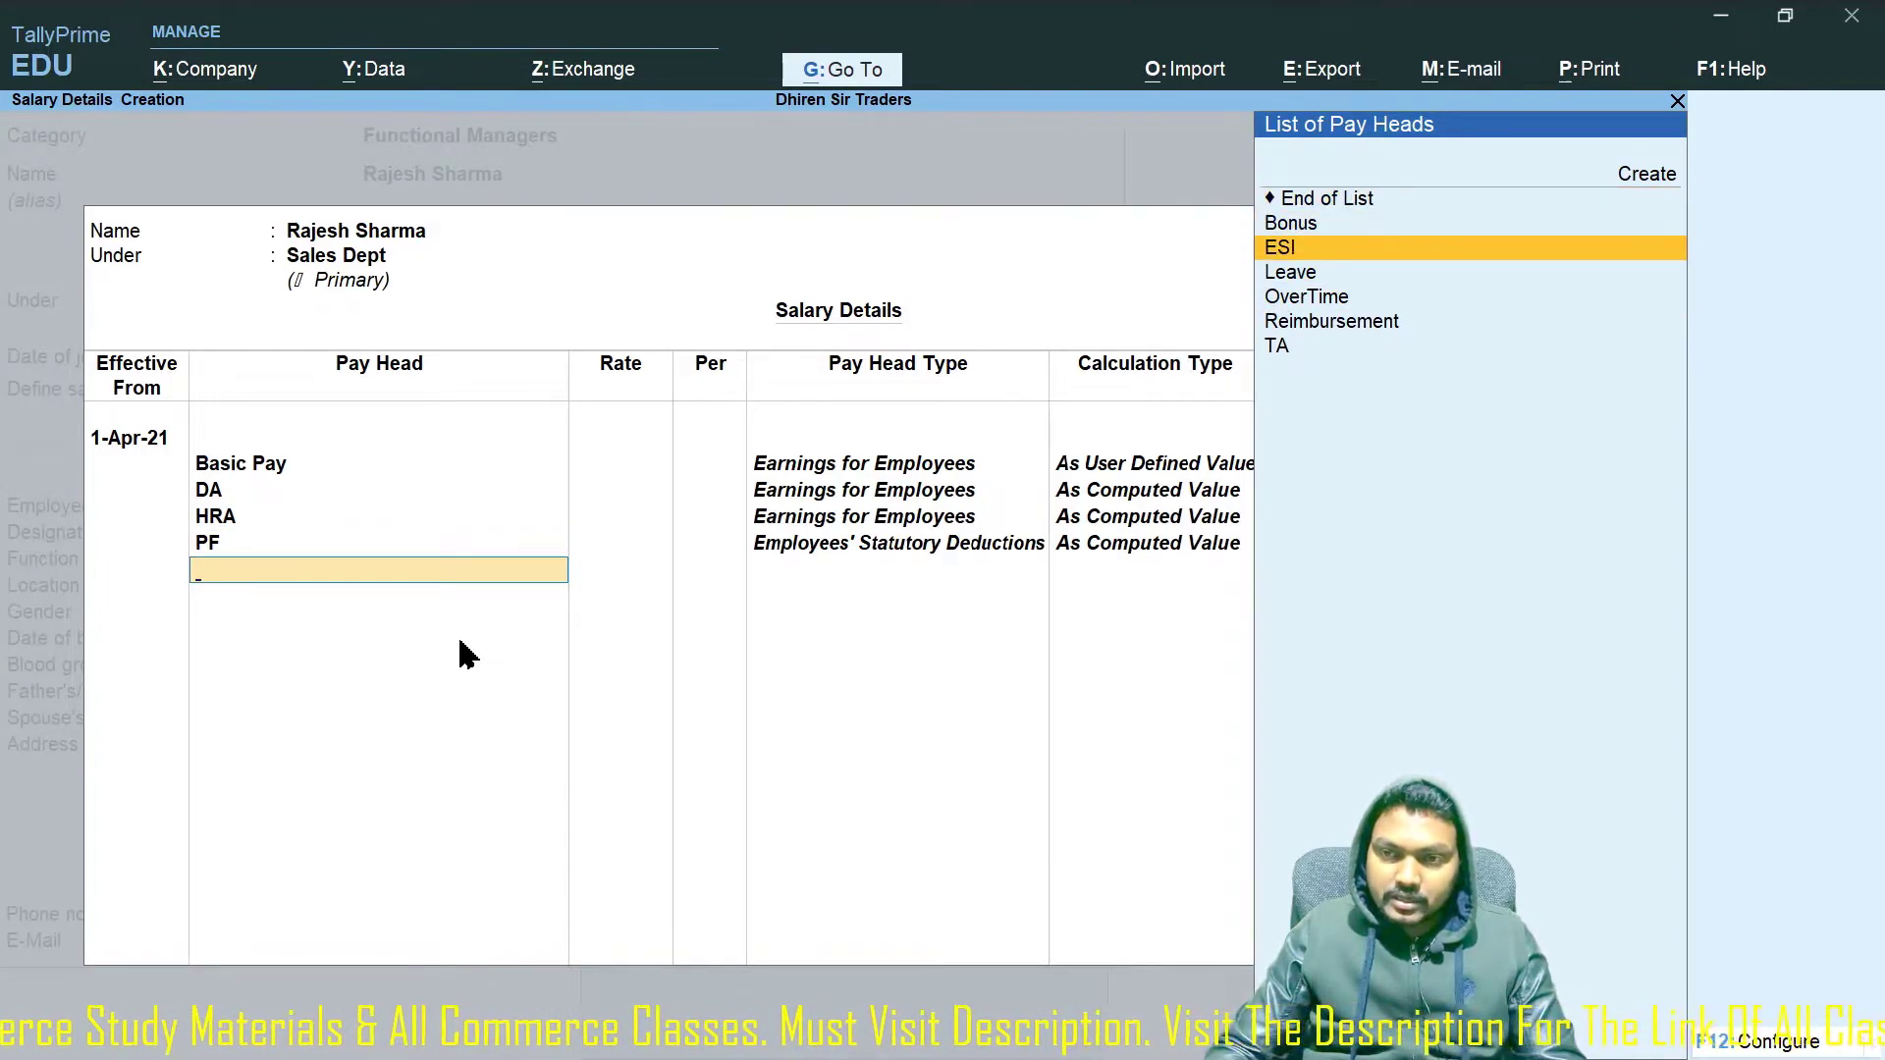
{"action": "key", "text": "Down"}
{"action": "key", "text": "Down"}
{"action": "key", "text": "Down"}
{"action": "key", "text": "Down"}
{"action": "key", "text": "Return"}
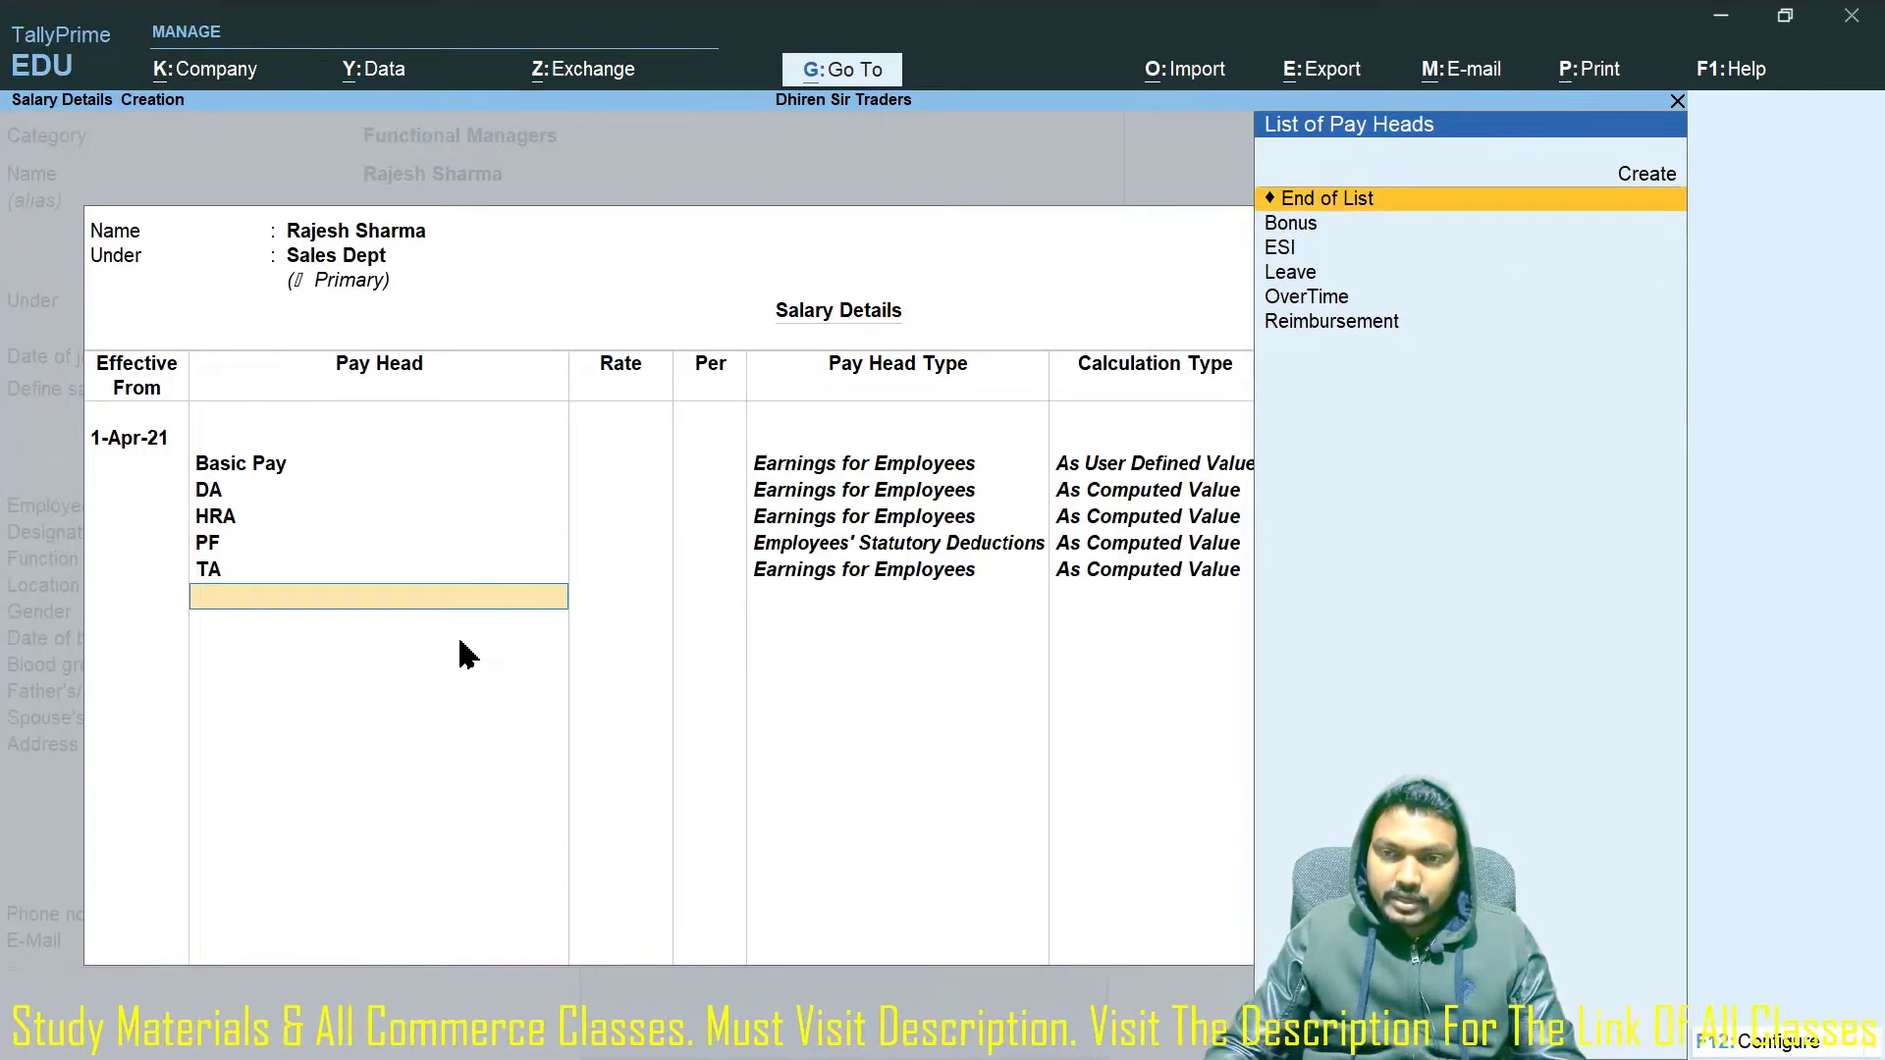
{"action": "key", "text": "Down"}
{"action": "key", "text": "Down"}
{"action": "key", "text": "Up"}
{"action": "key", "text": "Return"}
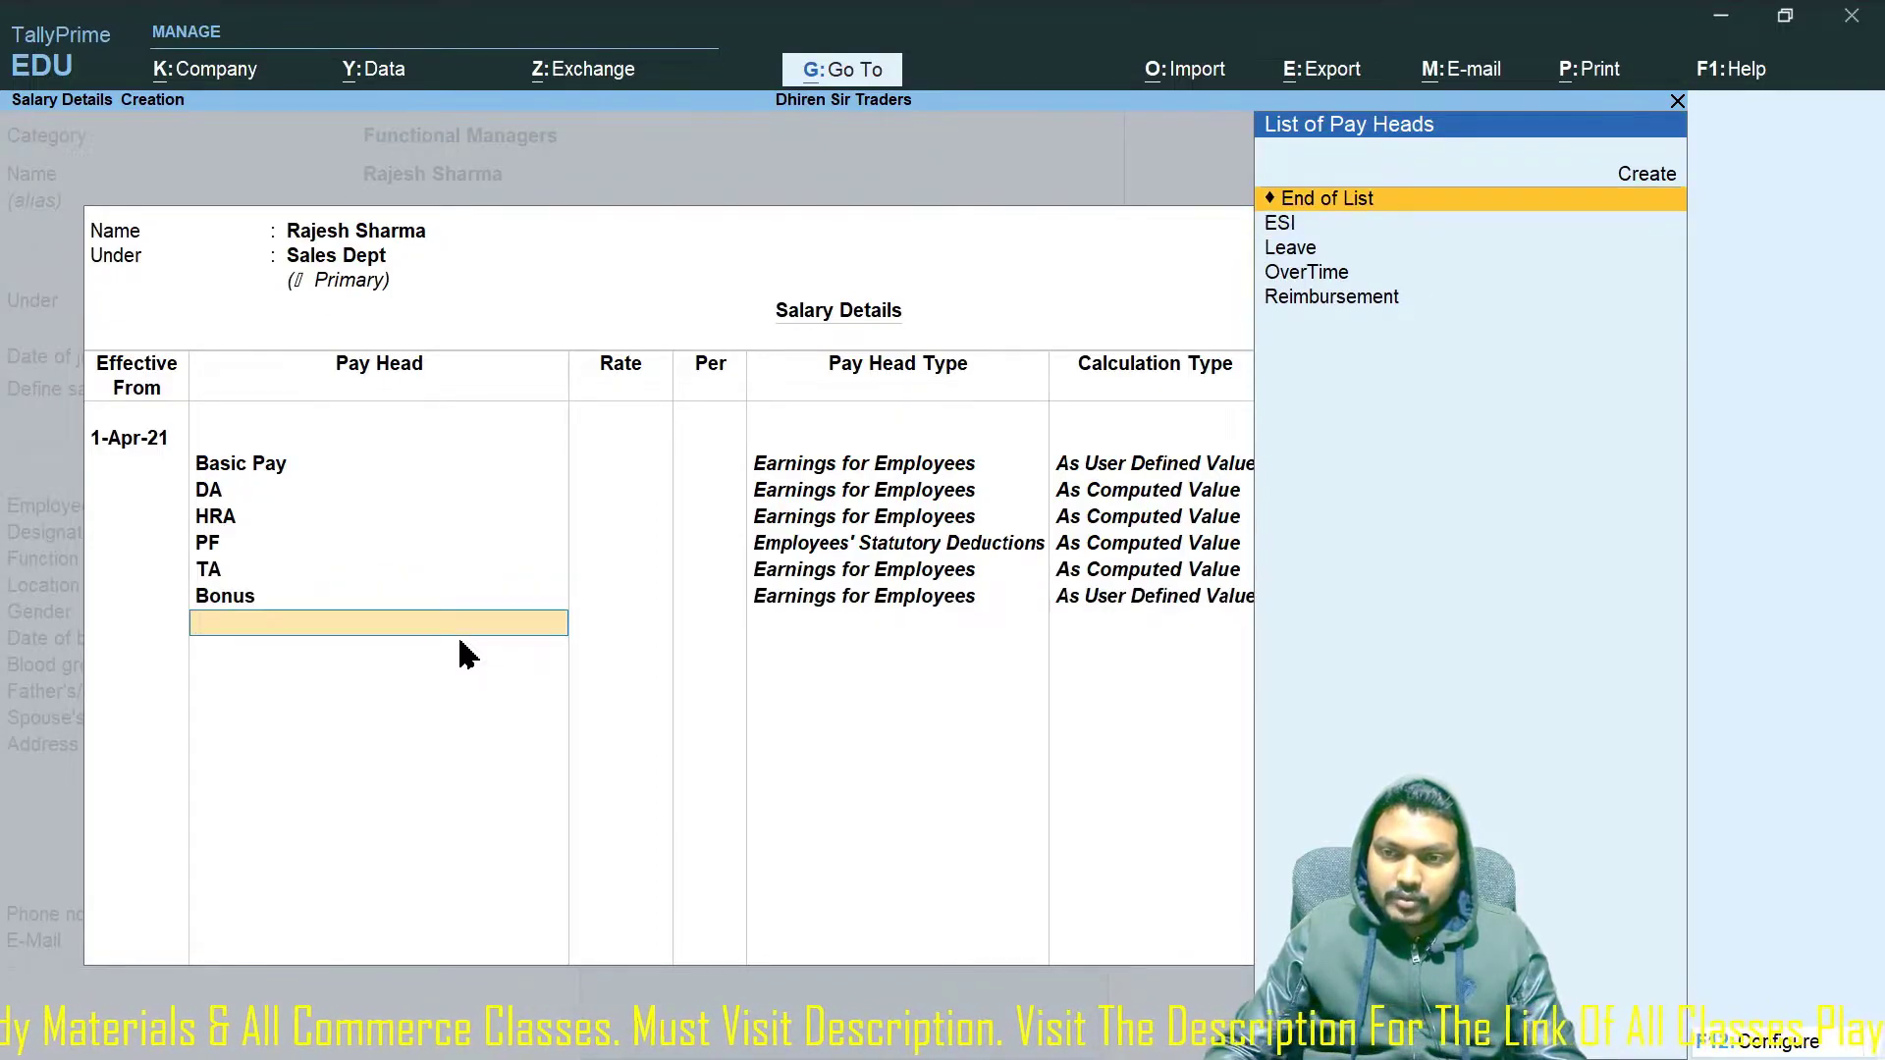
{"action": "key", "text": "Down"}
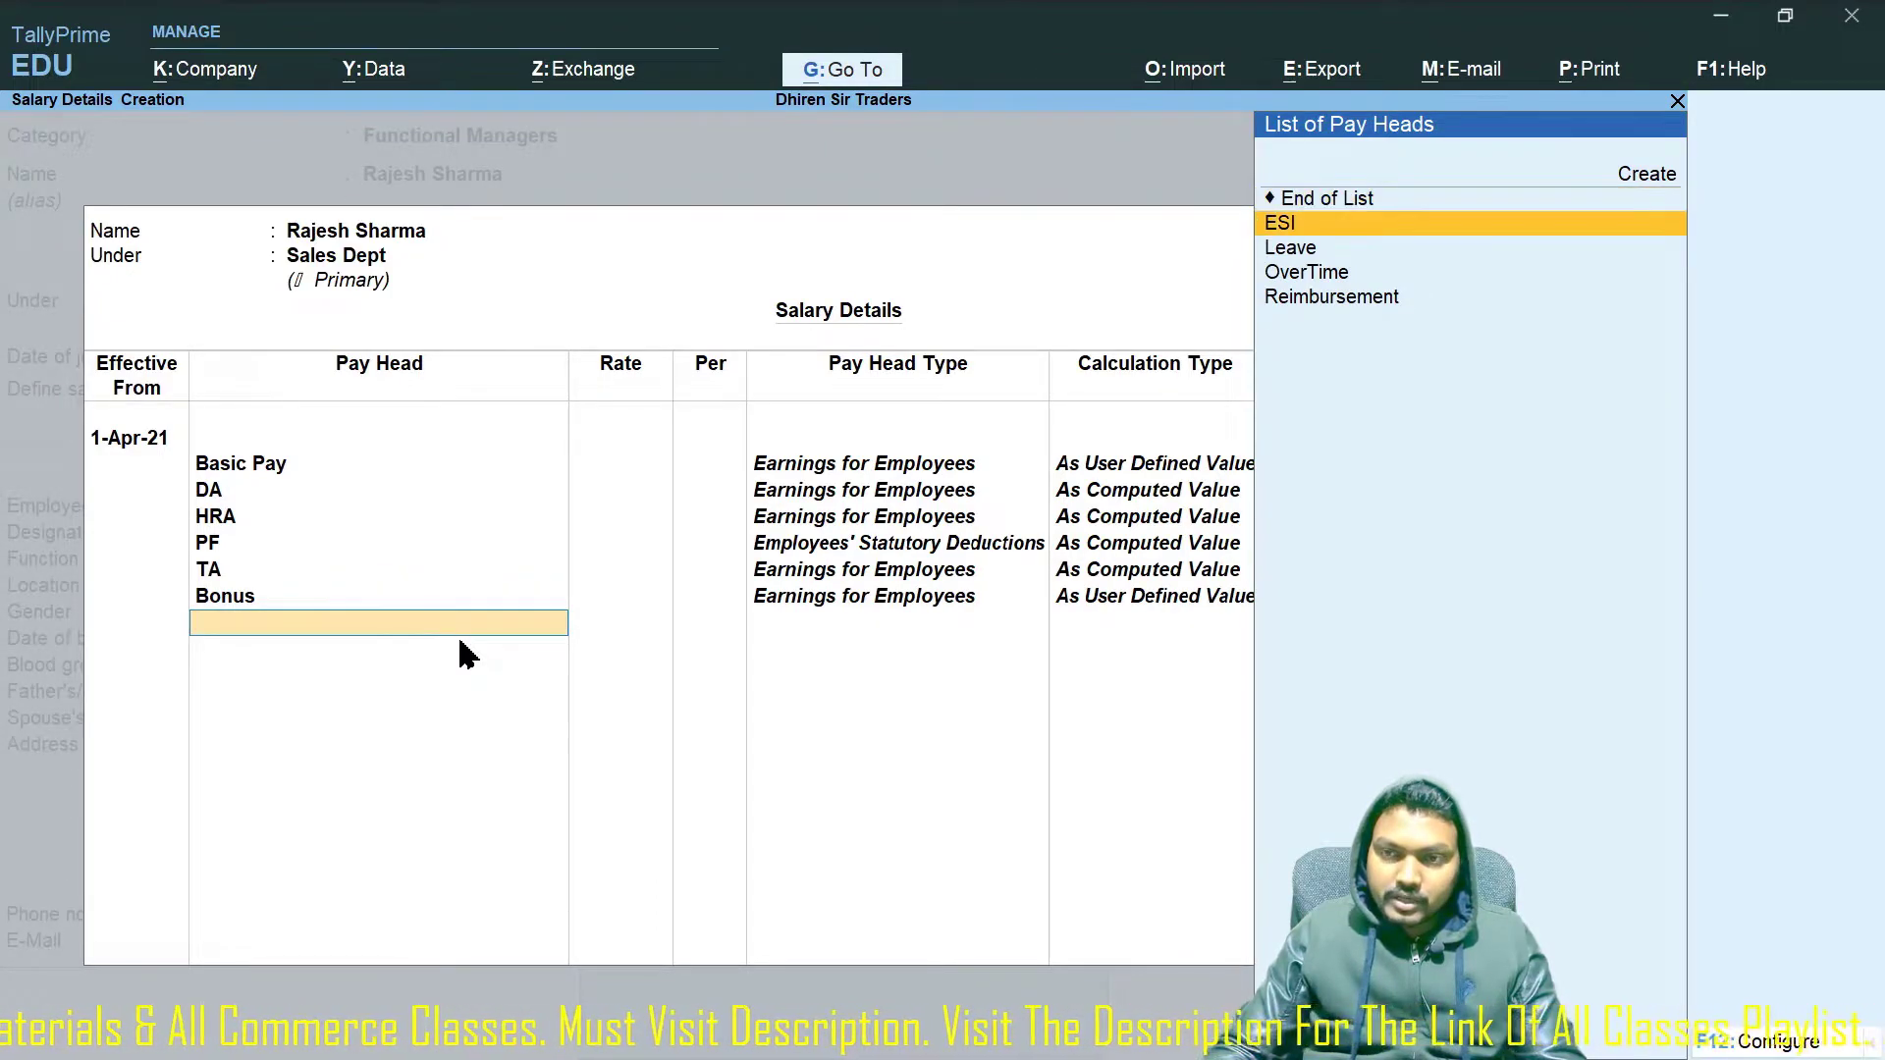
{"action": "key", "text": "Return"}
{"action": "key", "text": "Down"}
{"action": "key", "text": "Return"}
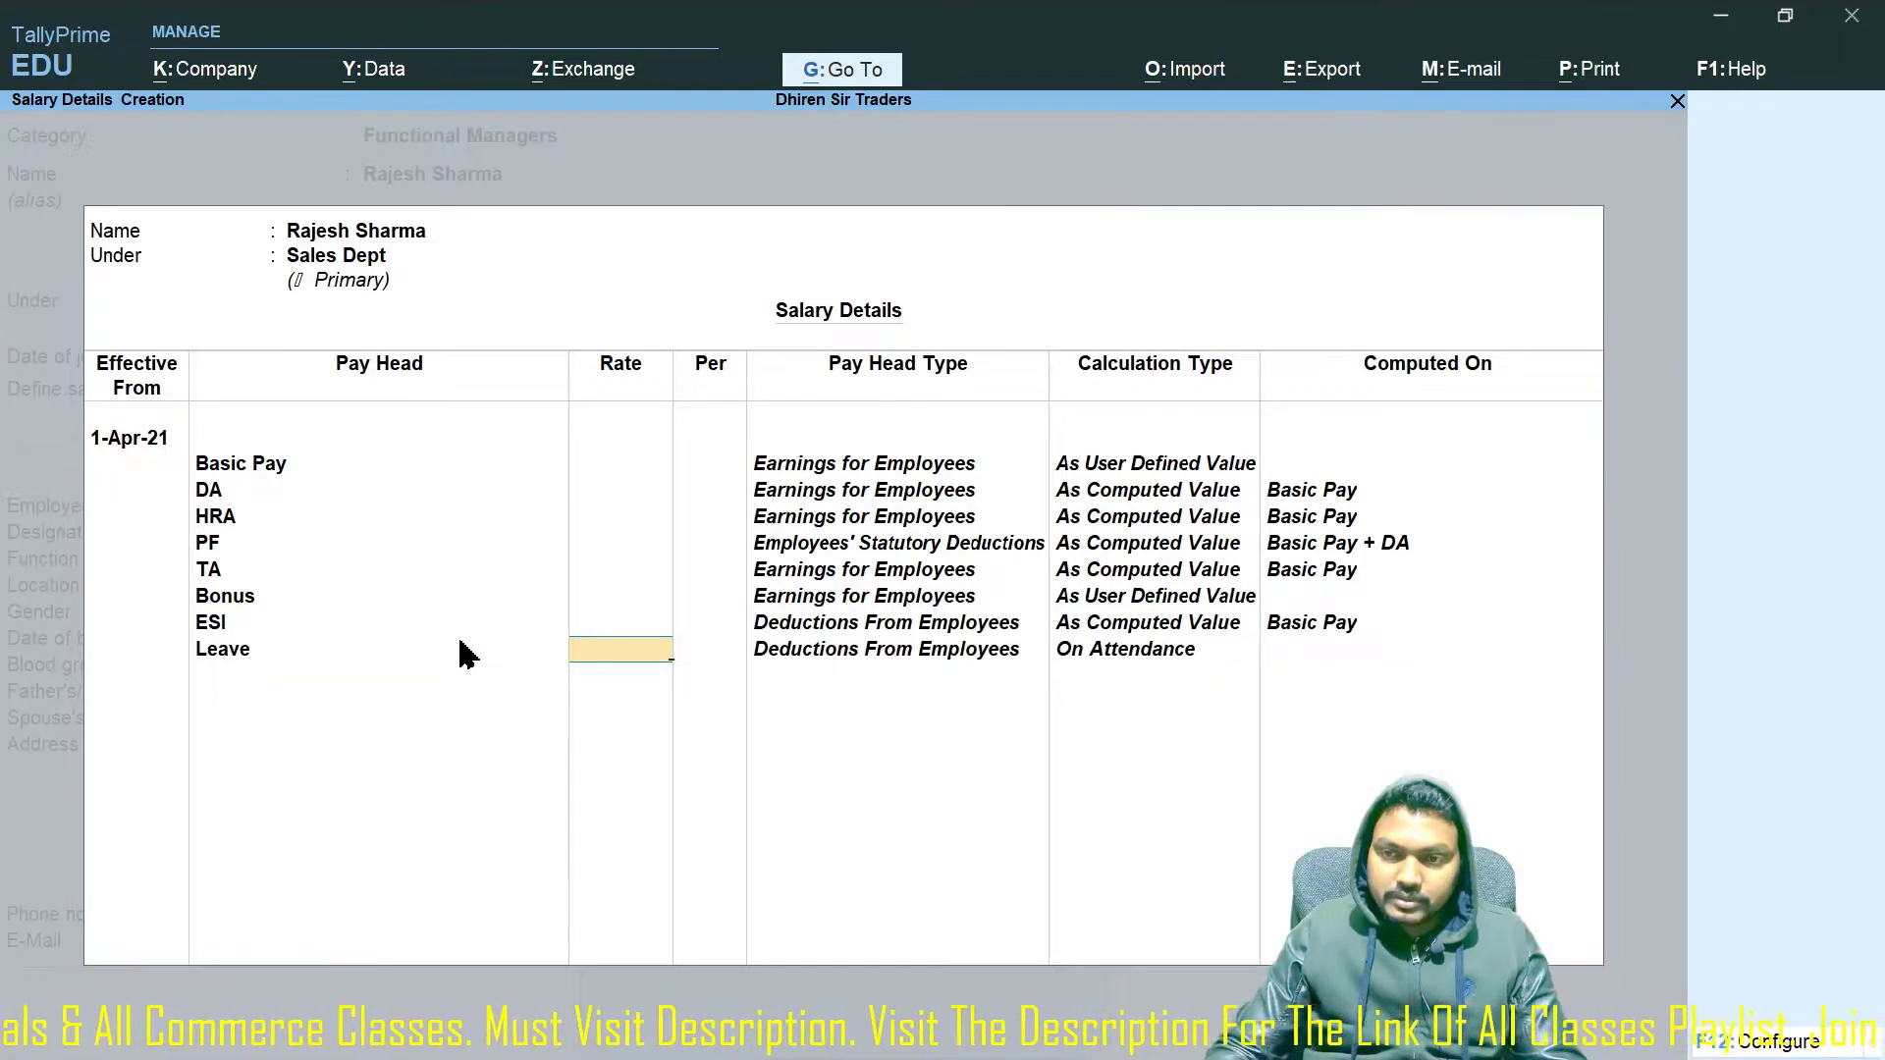
{"action": "type", "text": "500"}
{"action": "key", "text": "Return"}
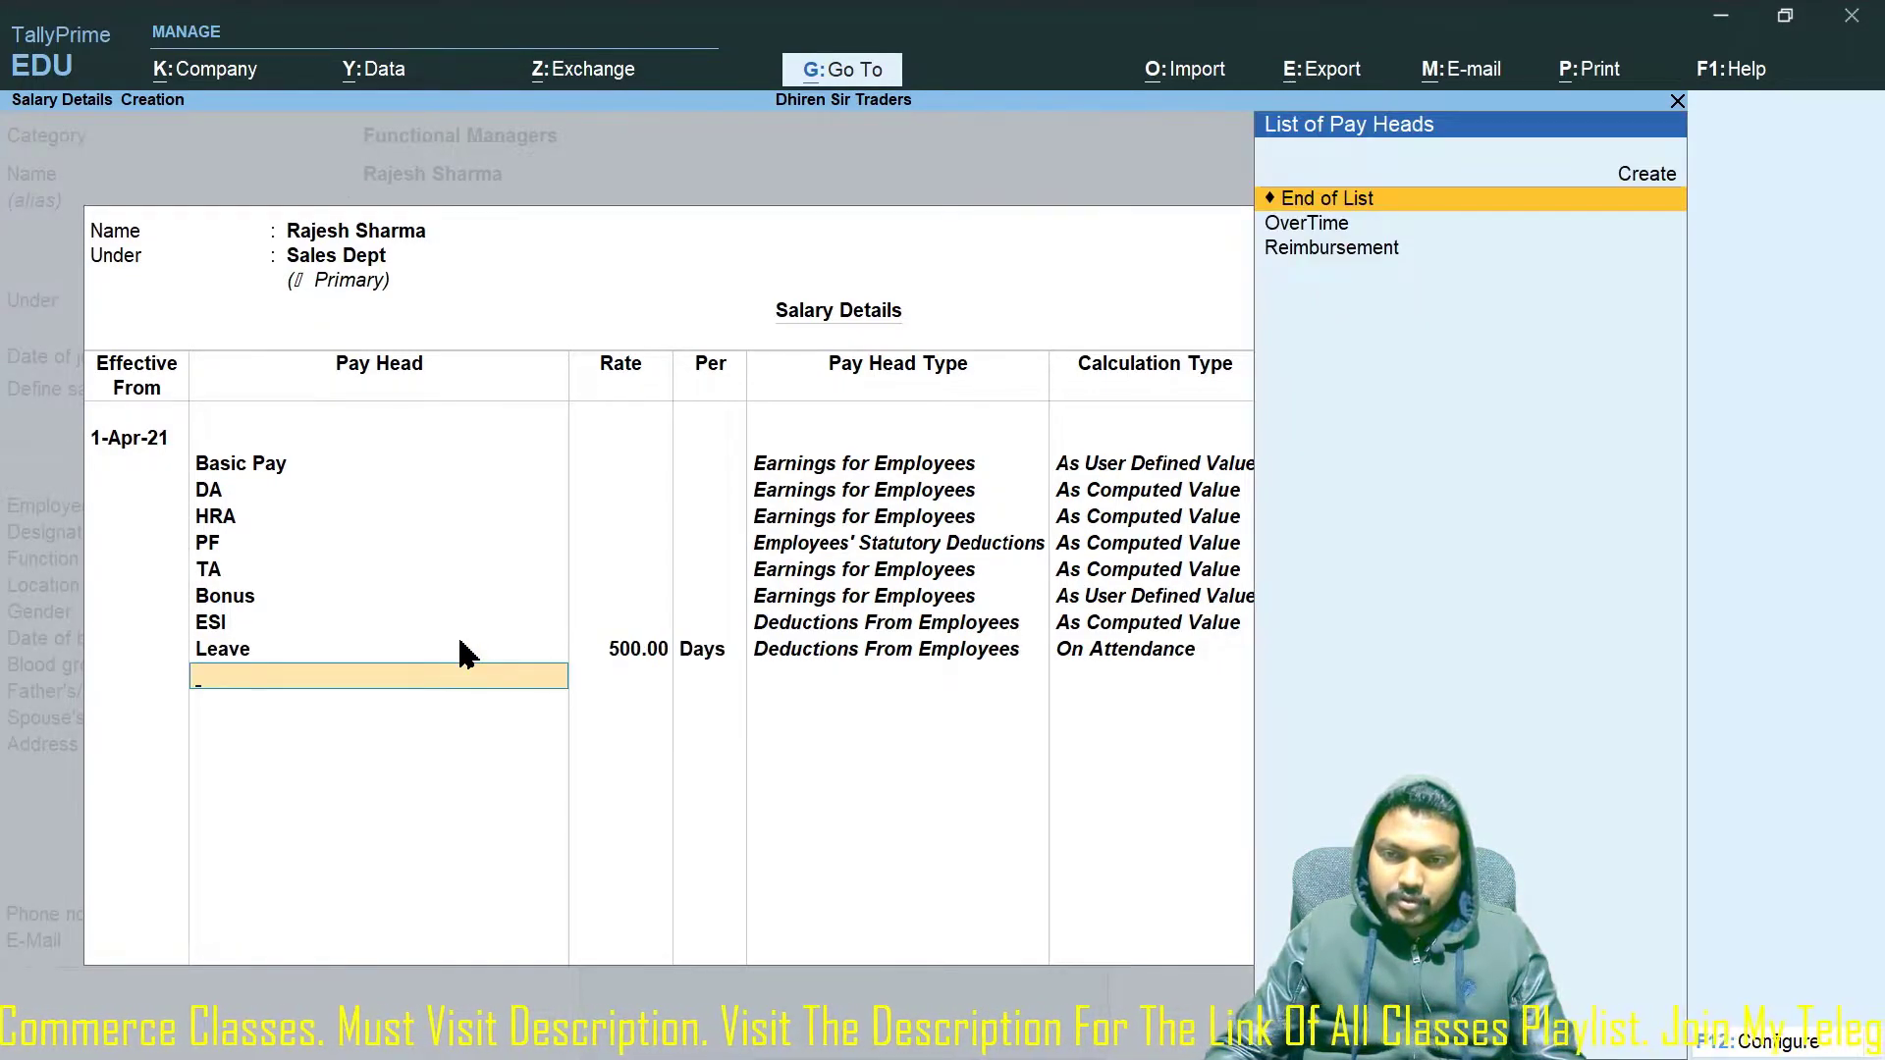
Add OverTime at 200 per hour and Reimbursement, then accept the salary details.
{"action": "key", "text": "Down"}
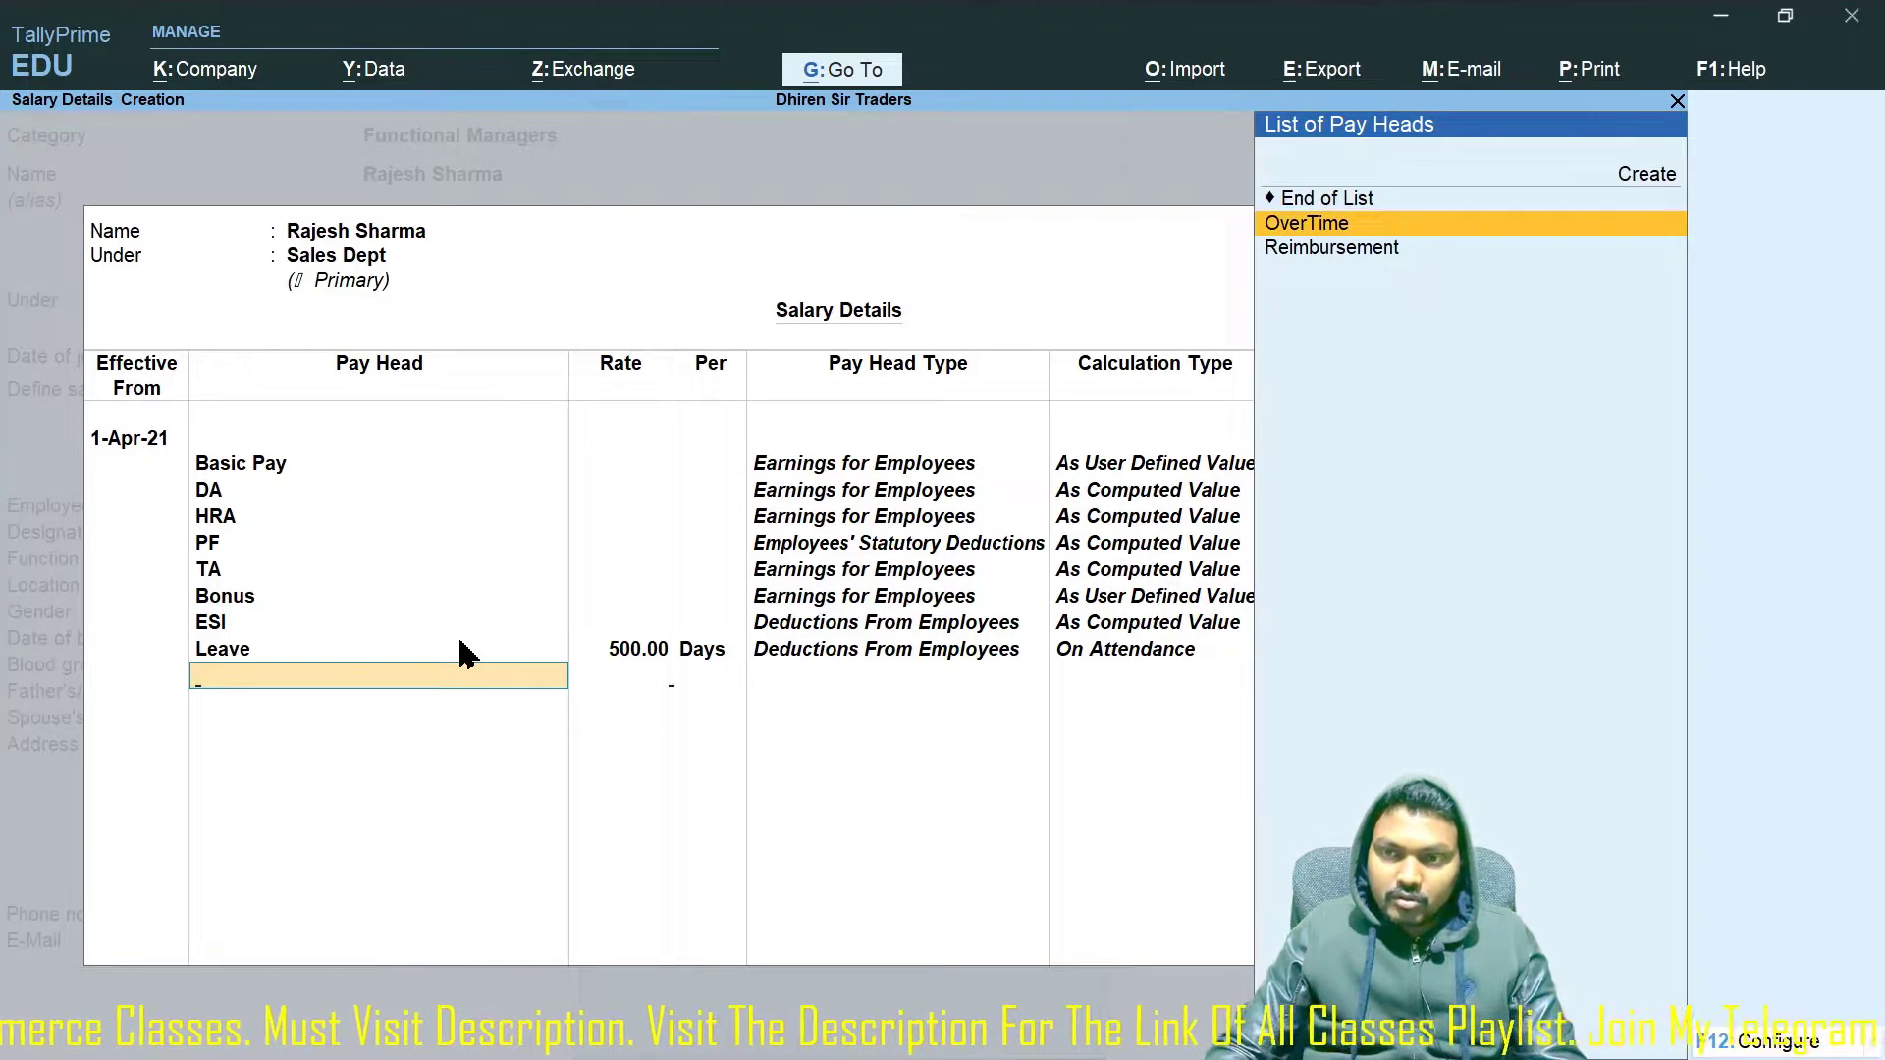
{"action": "key", "text": "Return"}
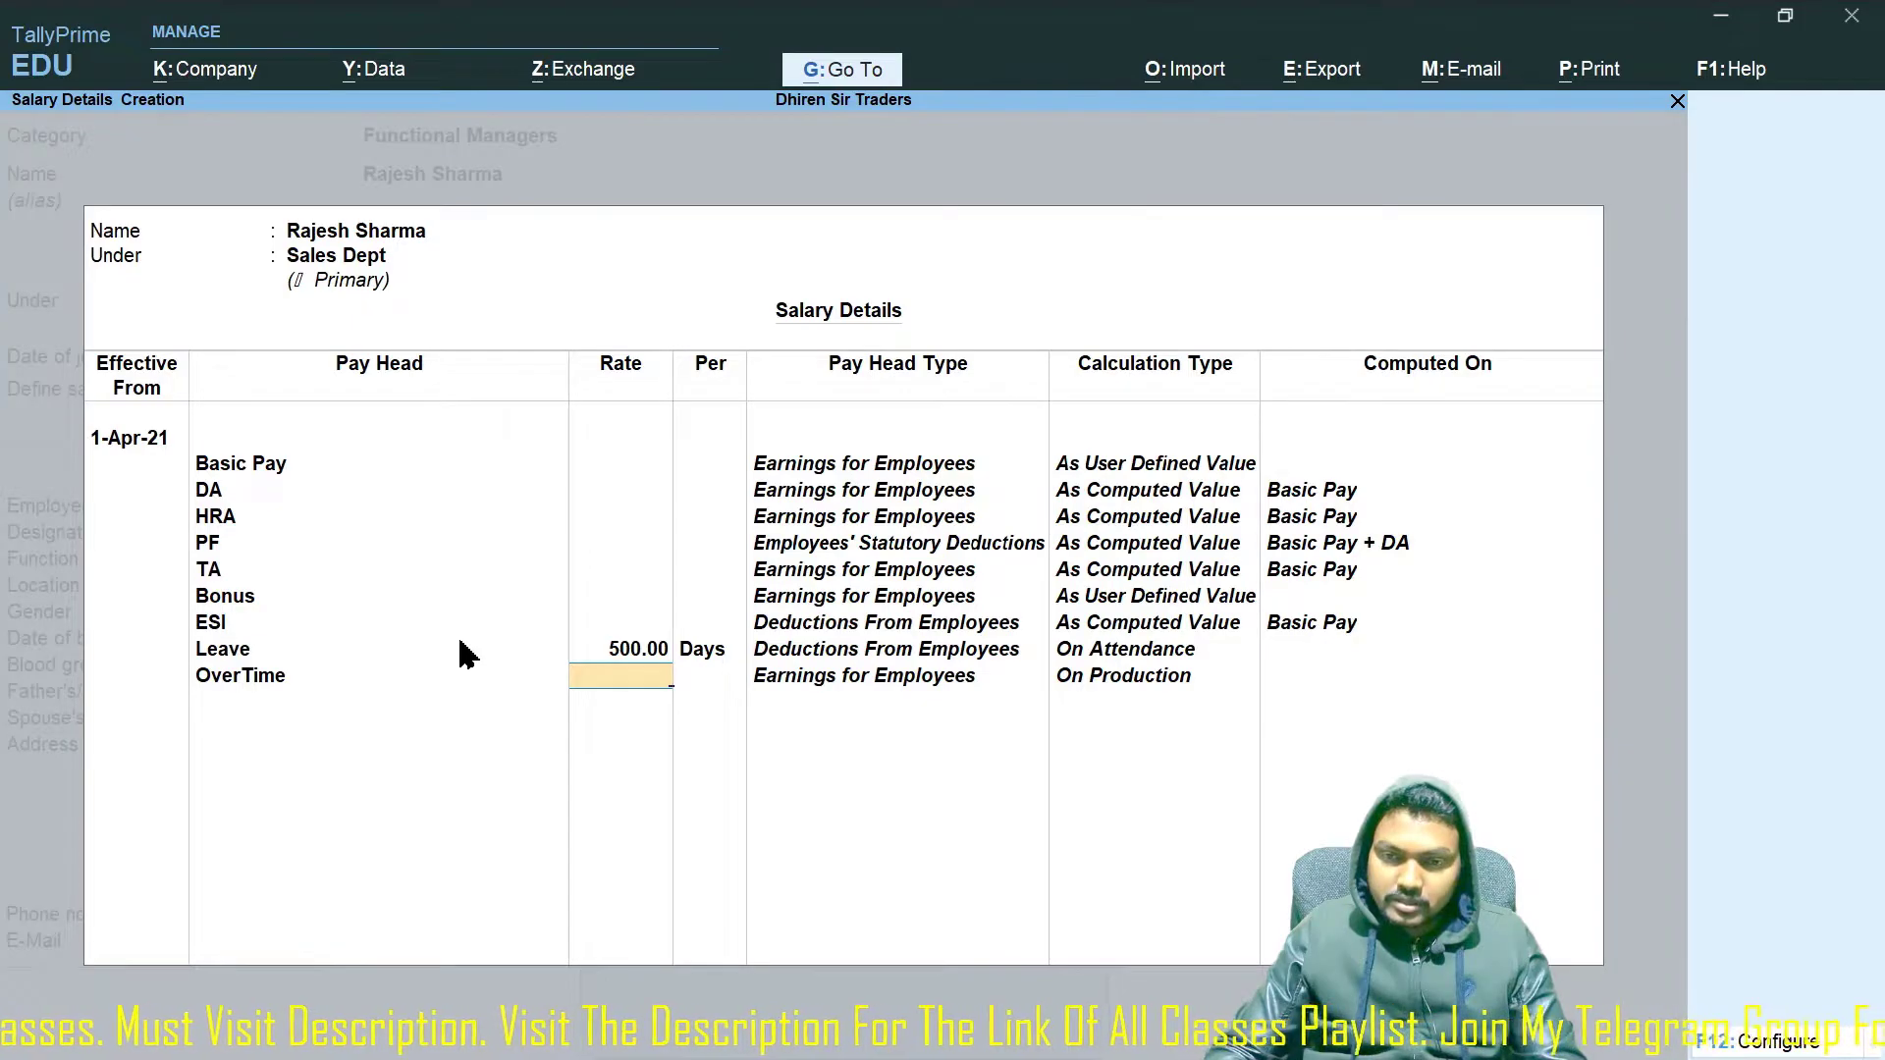
{"action": "type", "text": "200"}
{"action": "key", "text": "Return"}
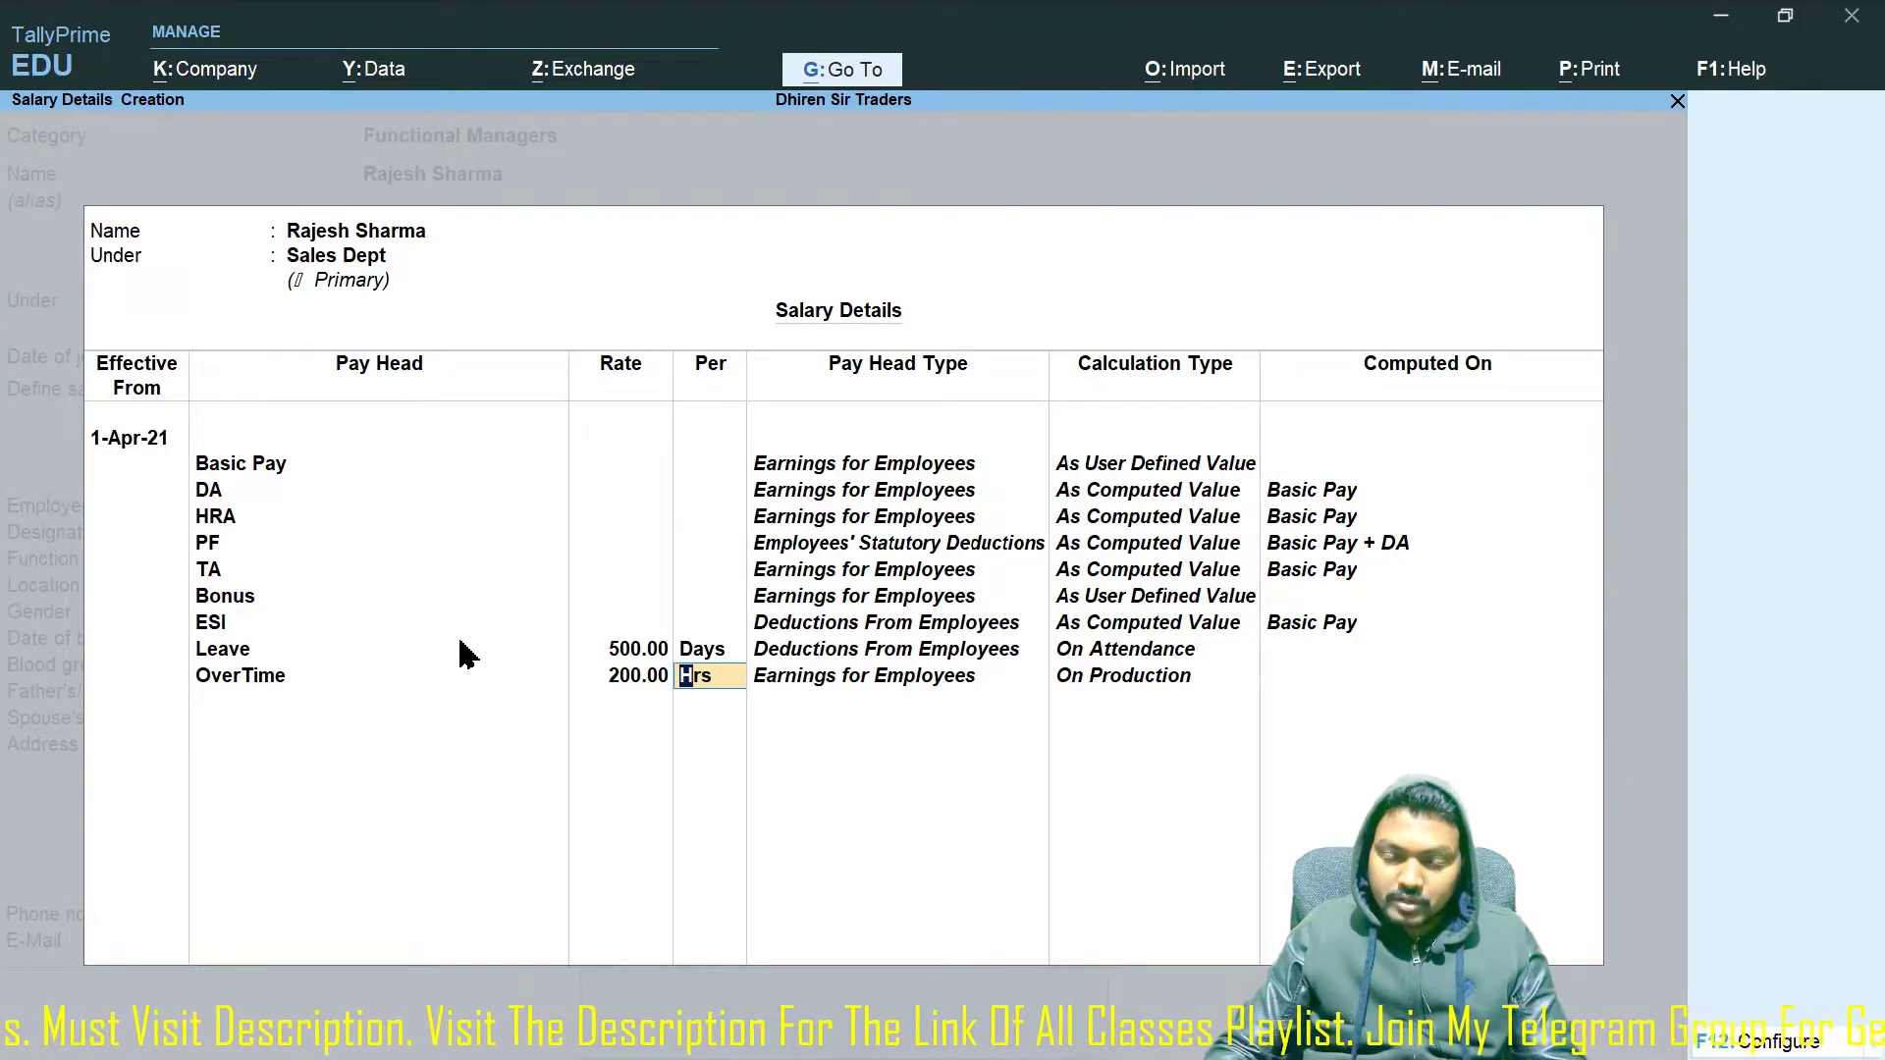
{"action": "key", "text": "Return"}
{"action": "key", "text": "Down"}
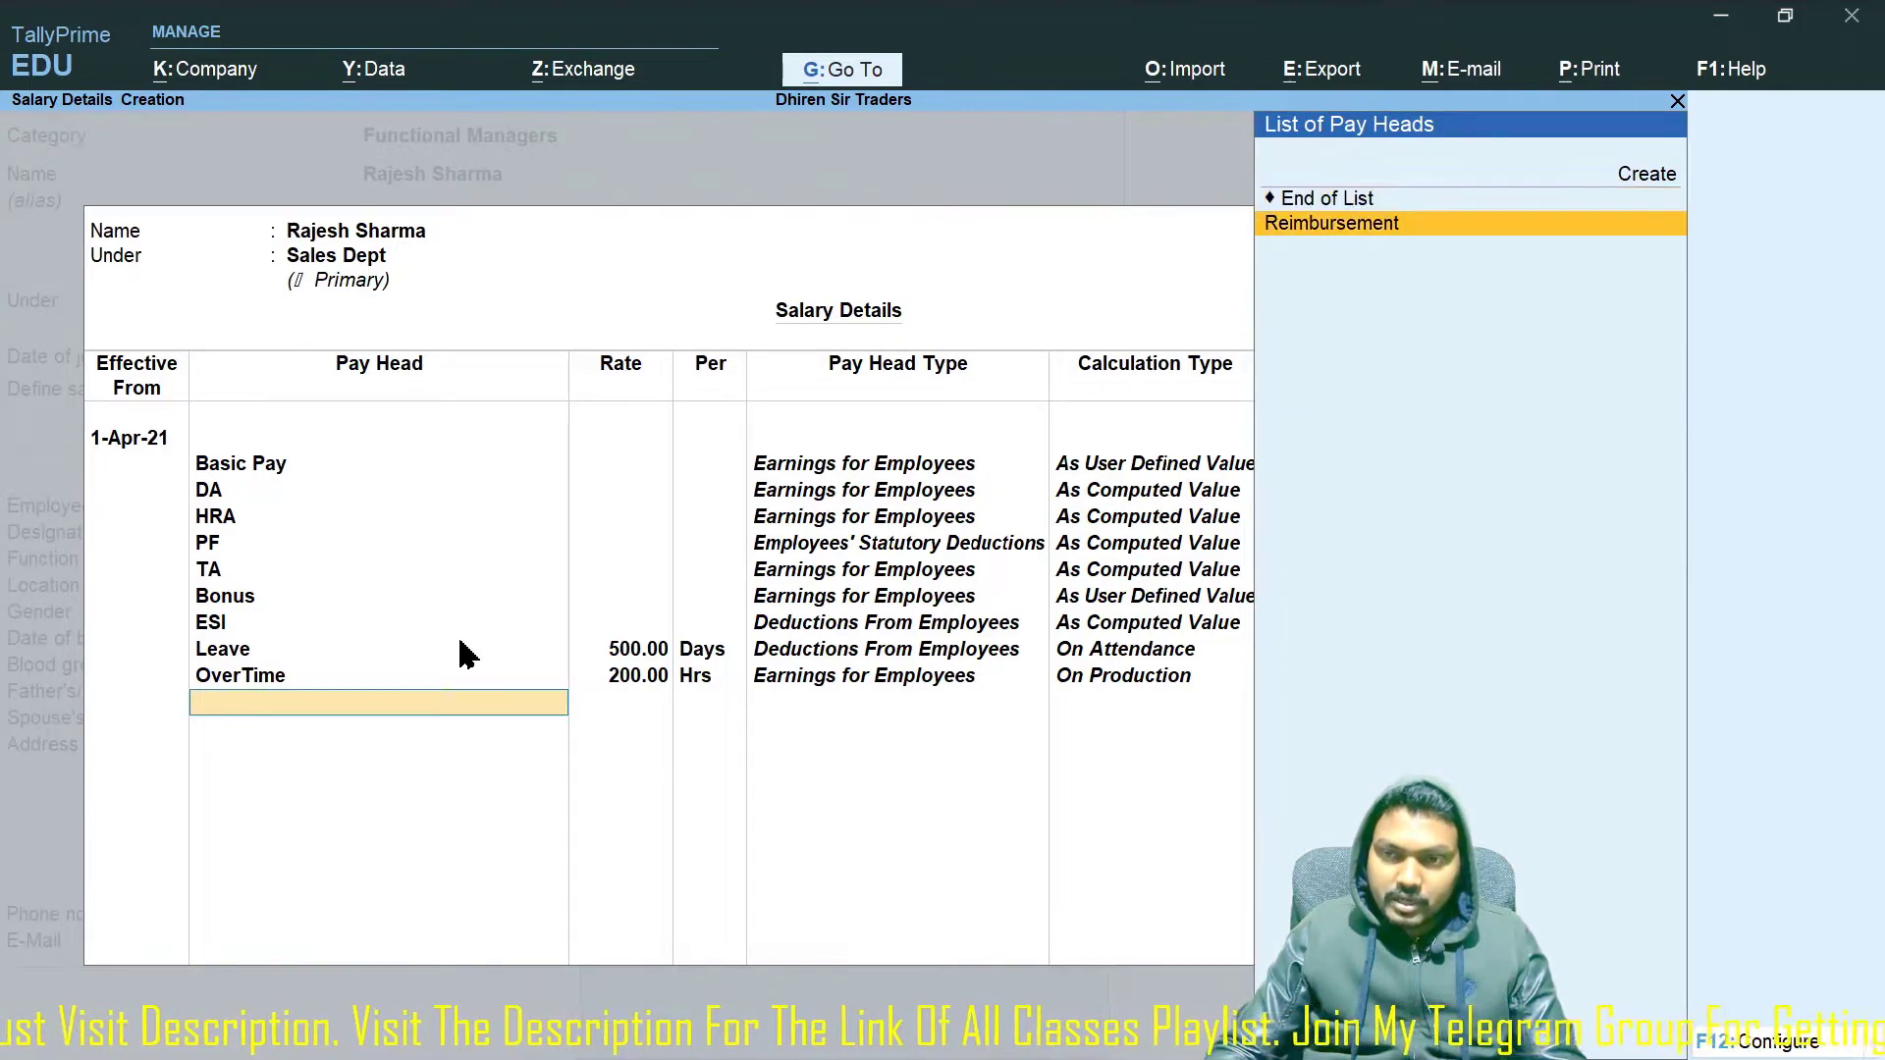
{"action": "key", "text": "Return"}
{"action": "key", "text": "Return"}
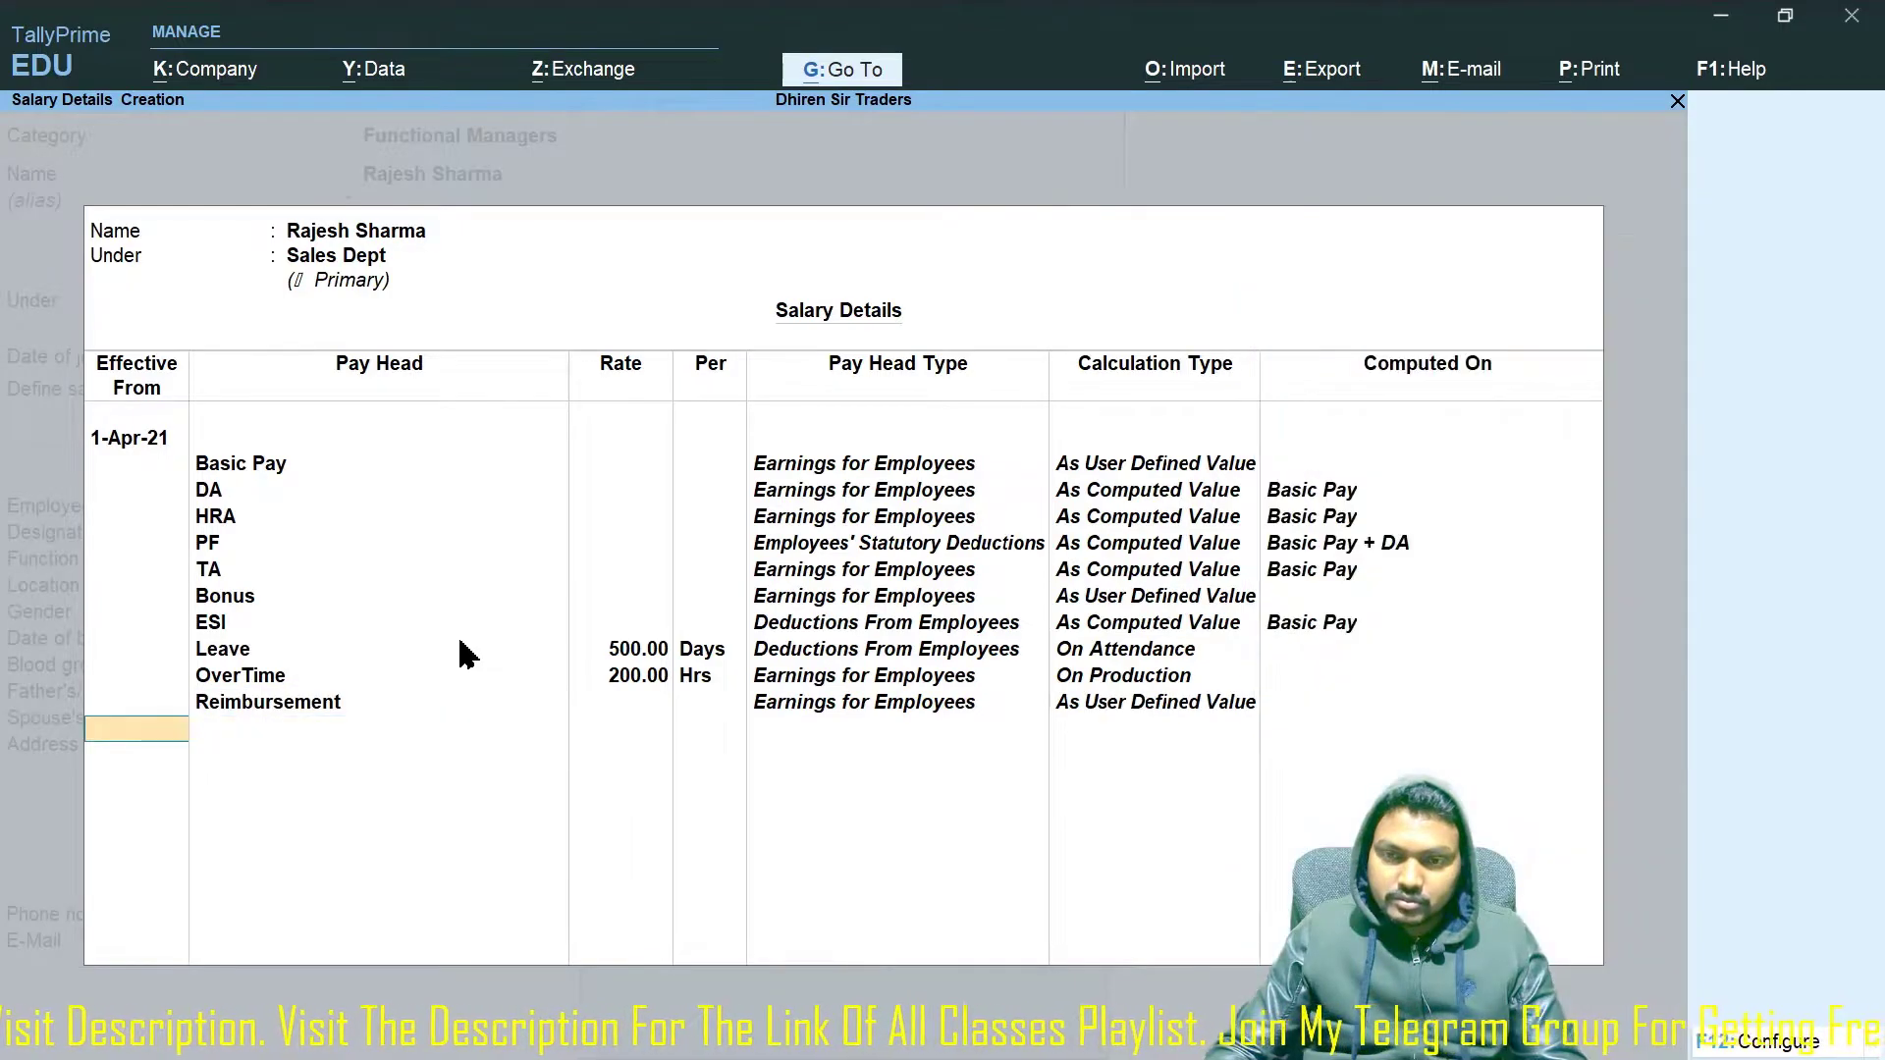
{"action": "key", "text": "Return"}
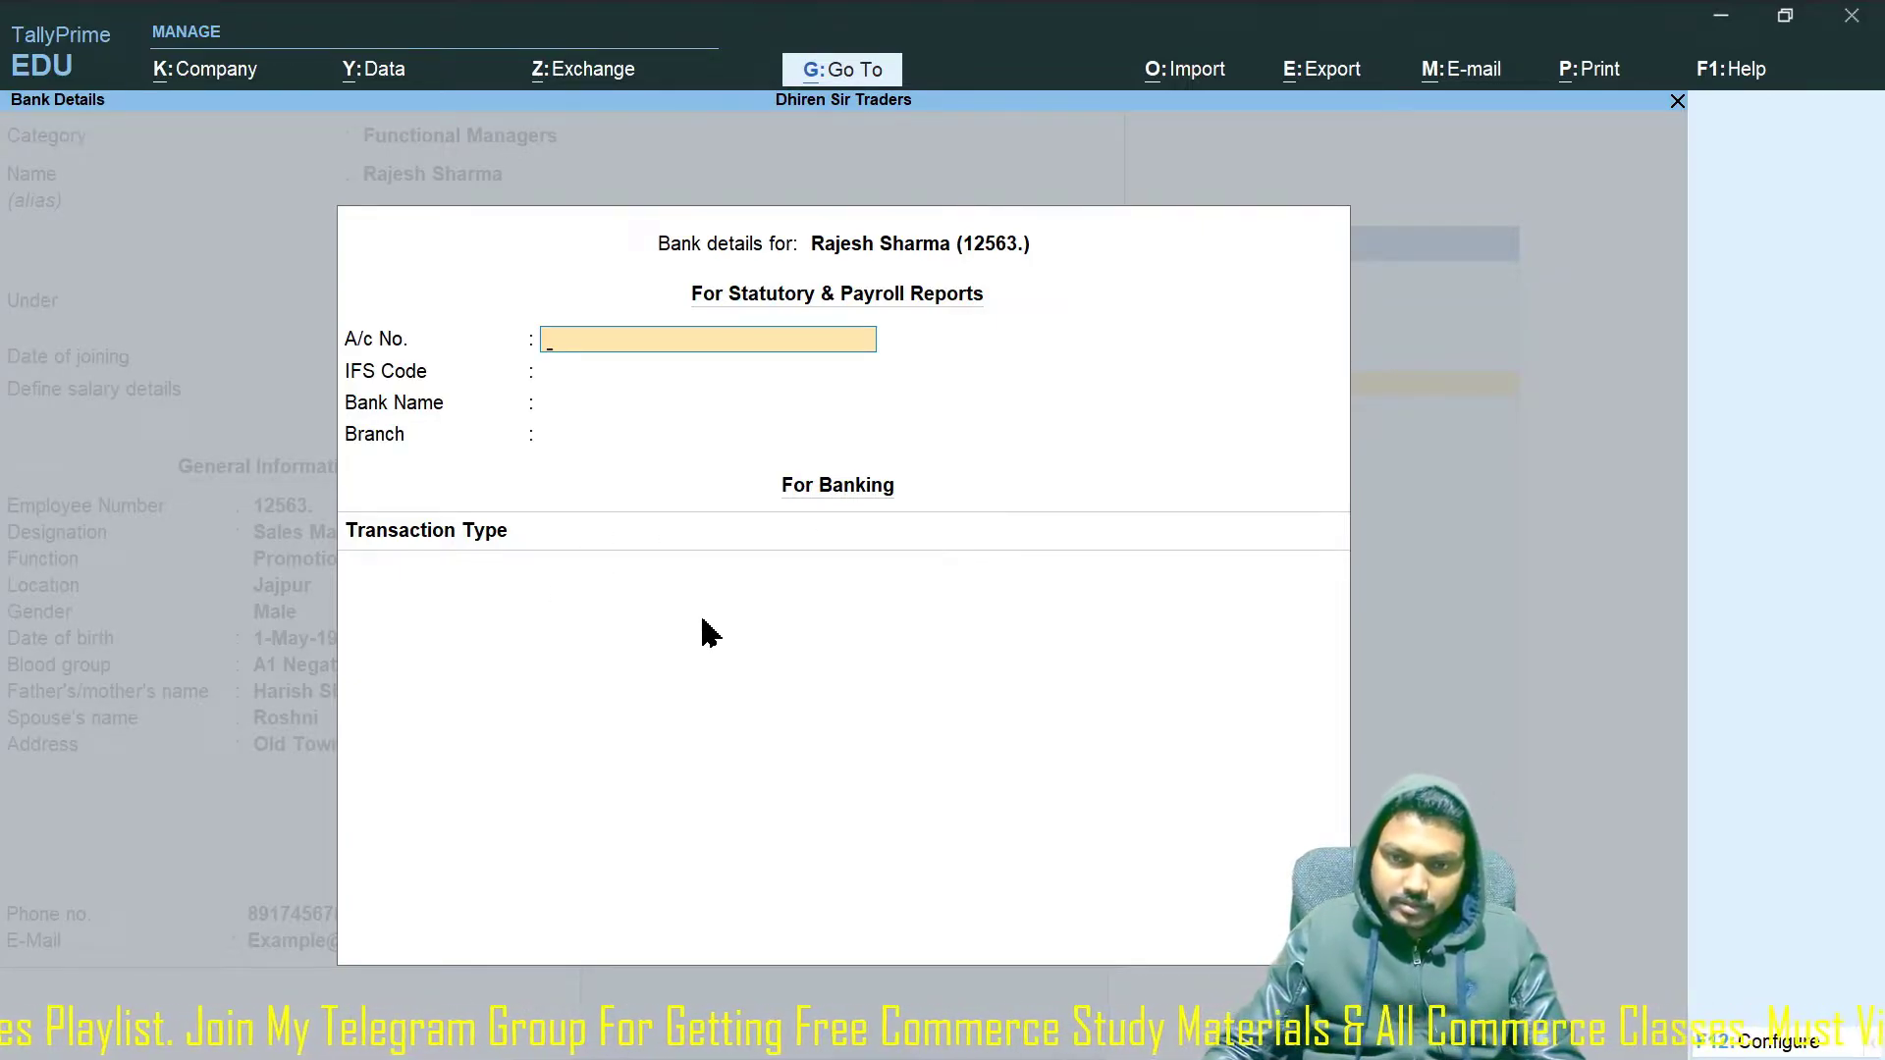
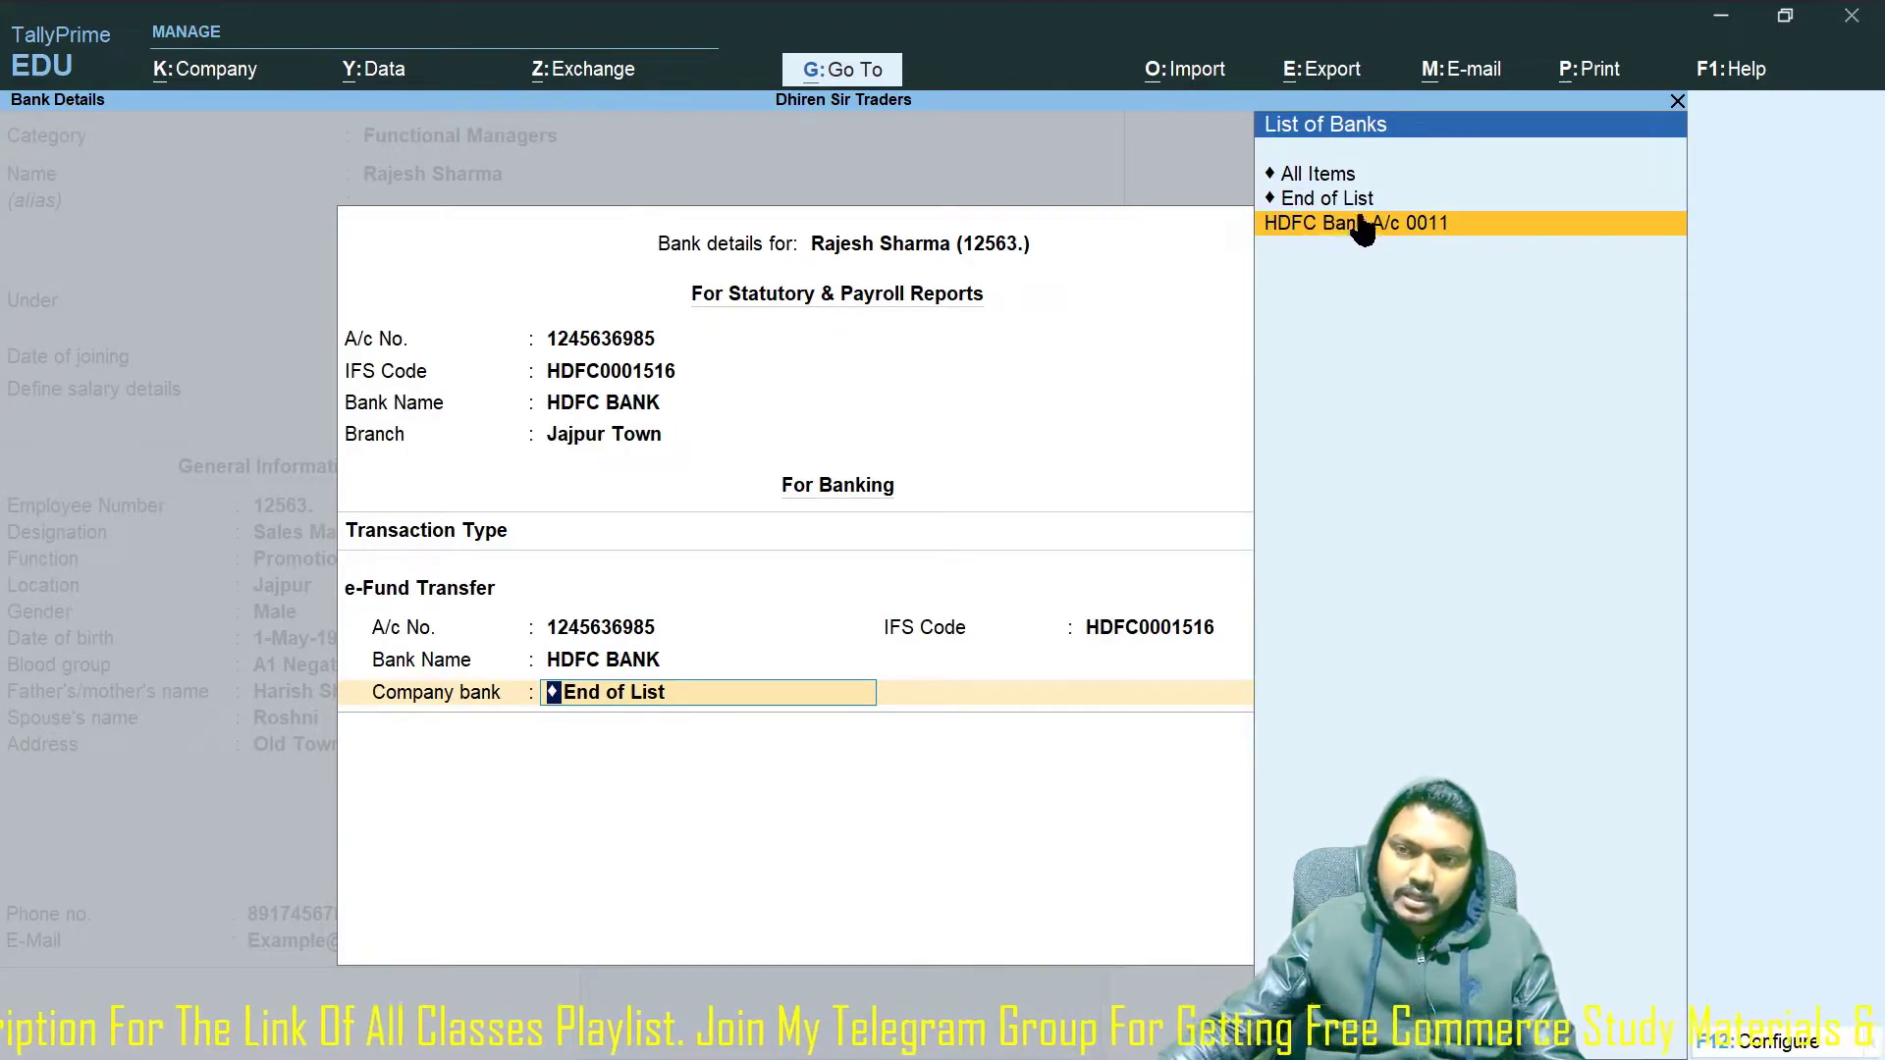
Enter the employee's bank account number, pay from HDFC Bank A/c 0011, and add the beneficiary code.
{"action": "key", "text": "Return"}
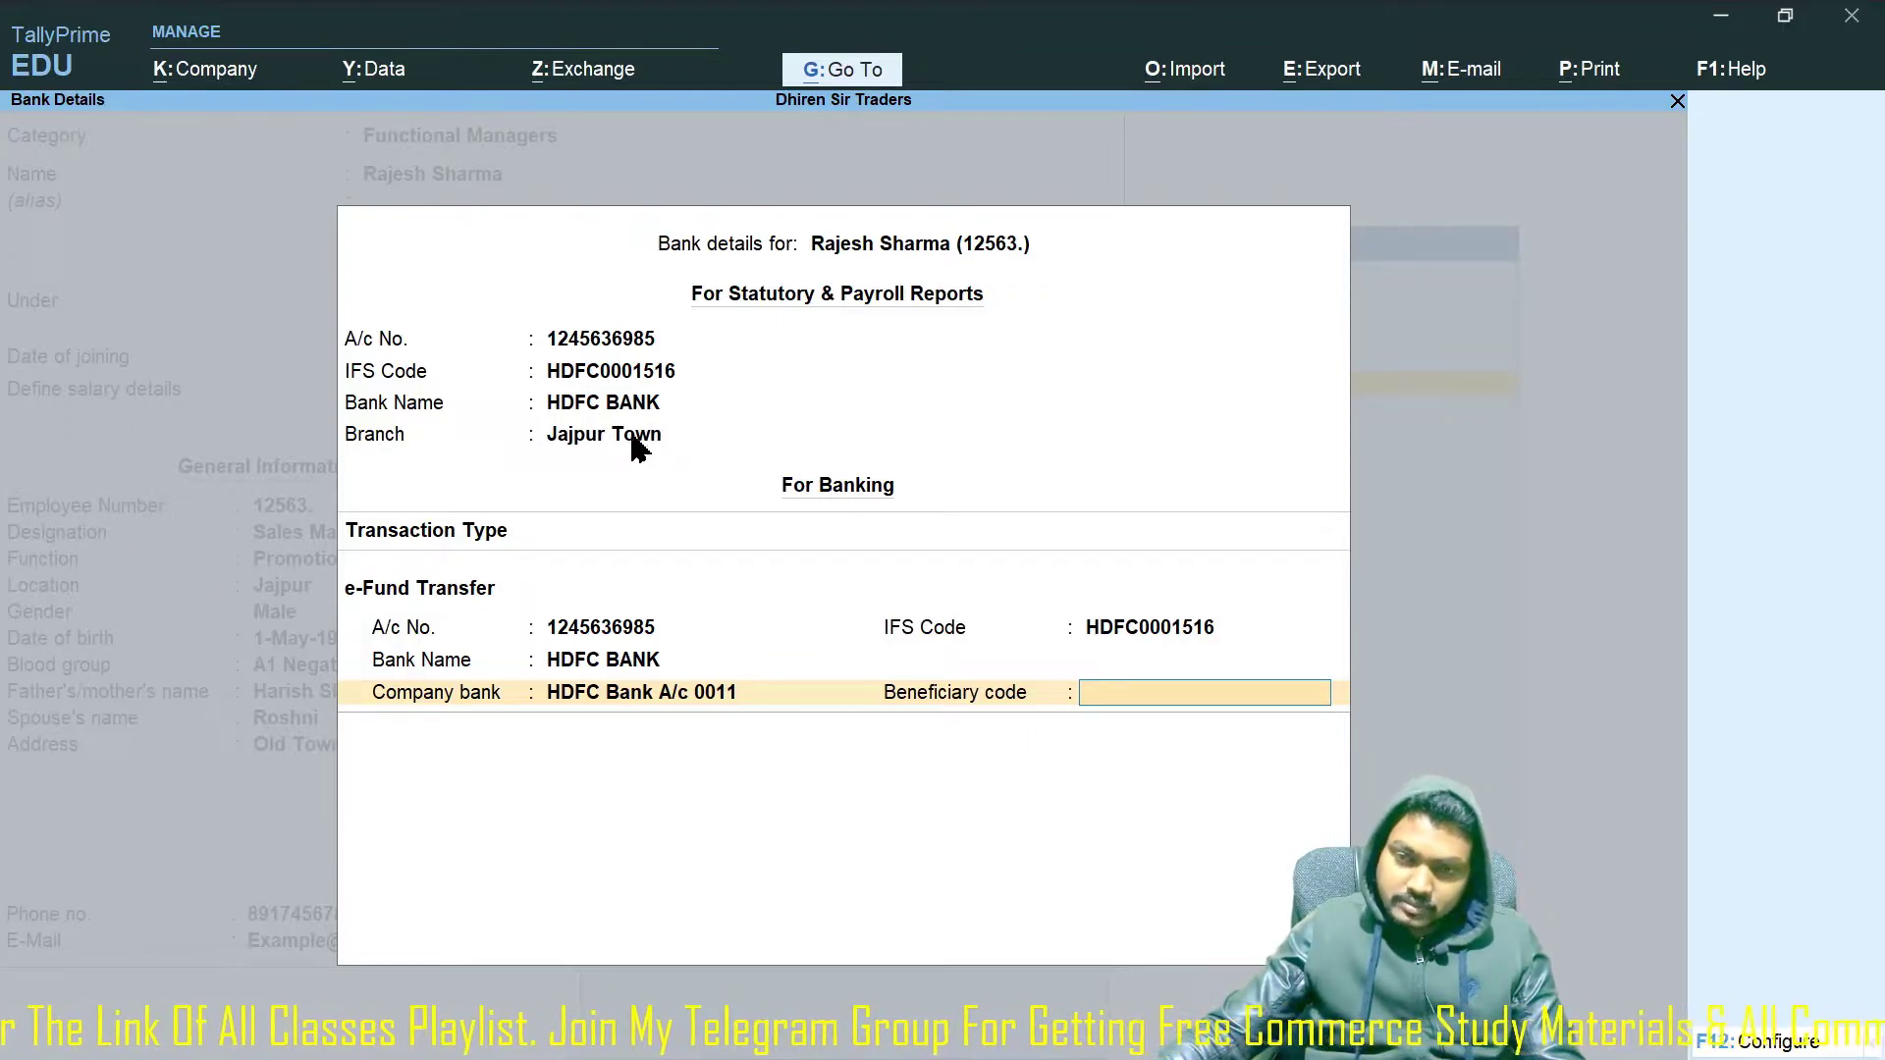
{"action": "type", "text": "2563"}
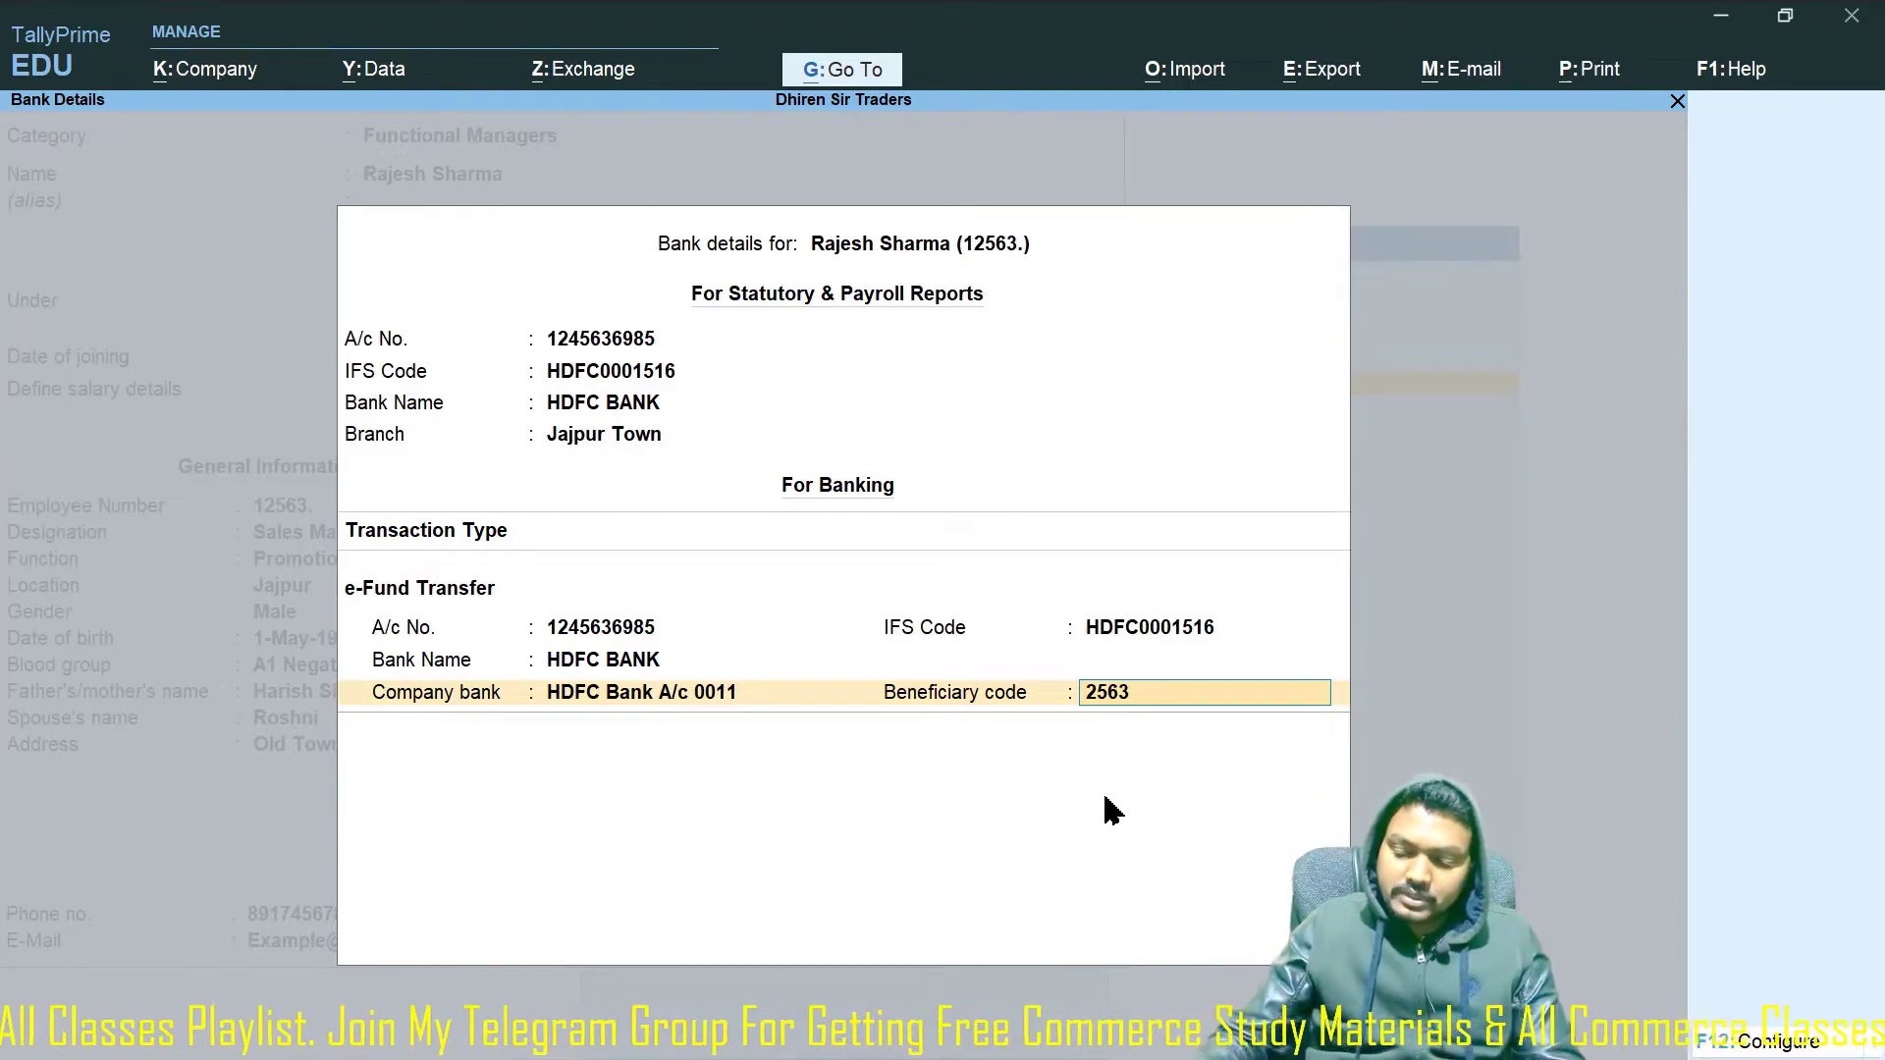
{"action": "key", "text": "Return"}
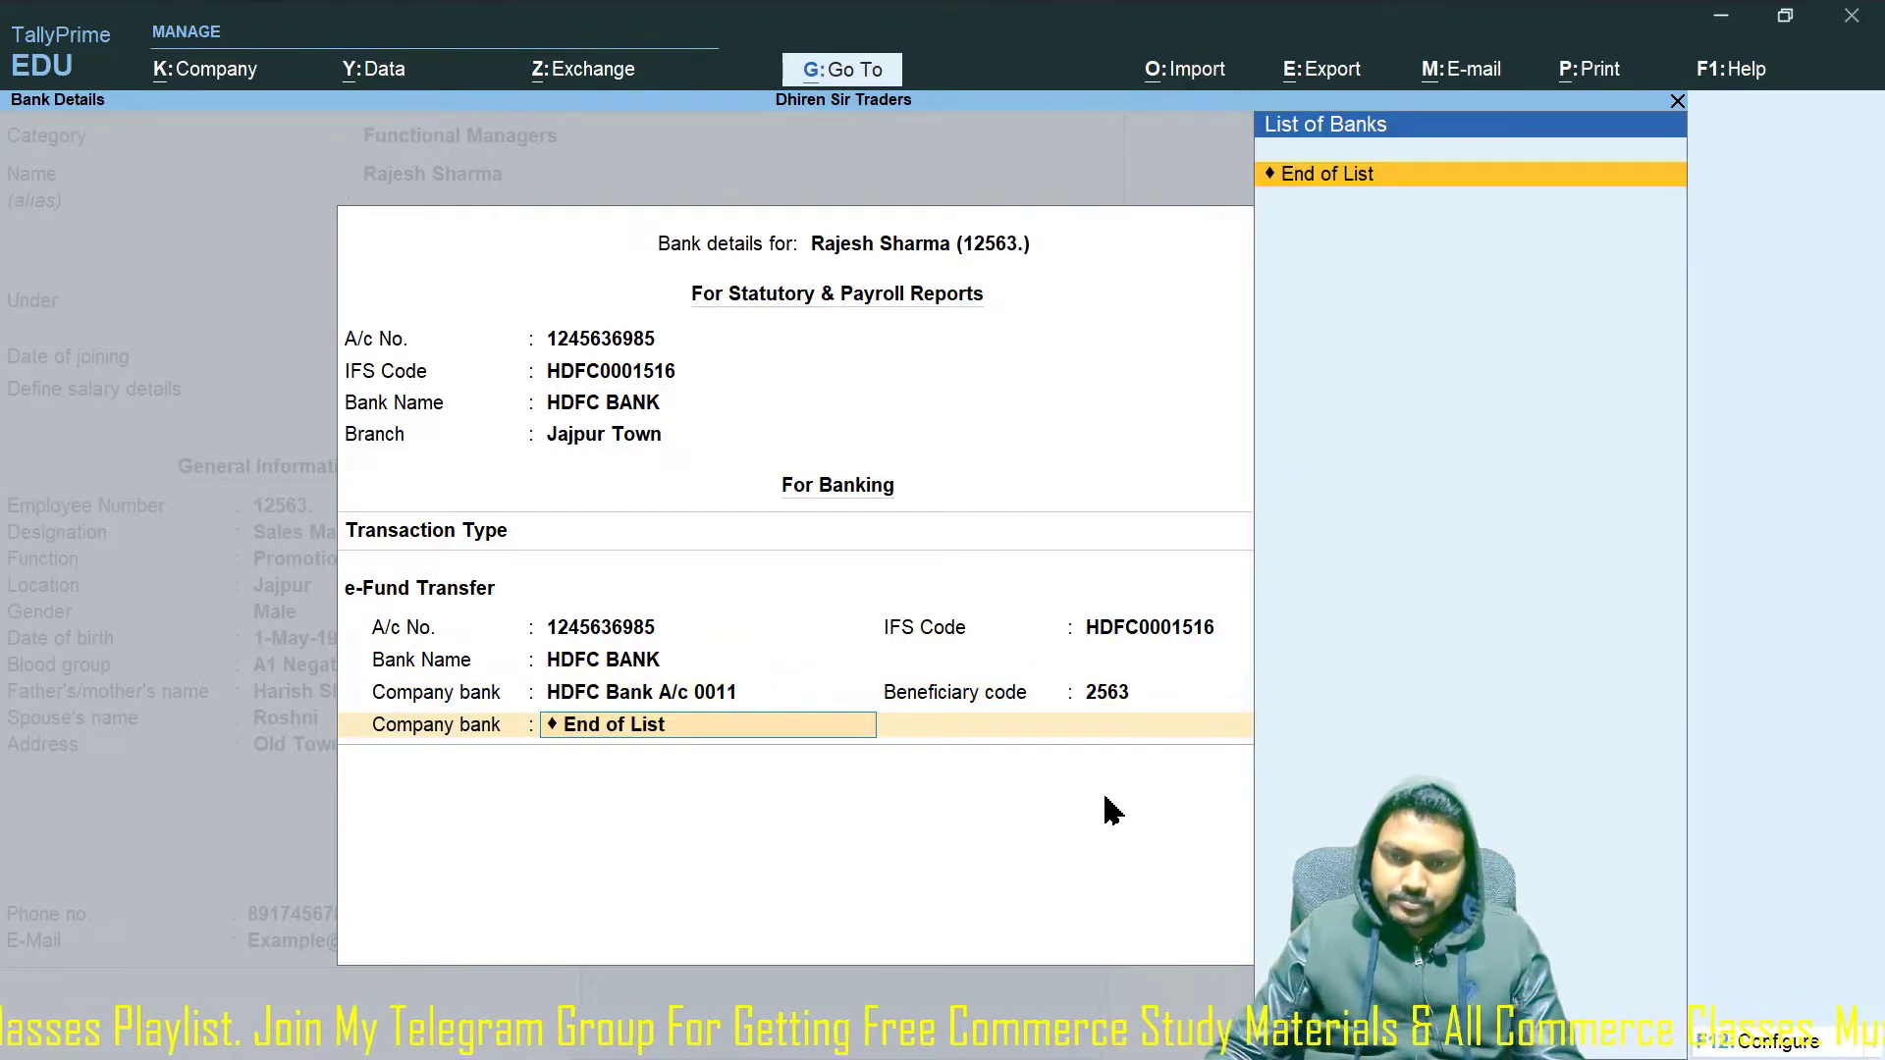
{"action": "key", "text": "Return"}
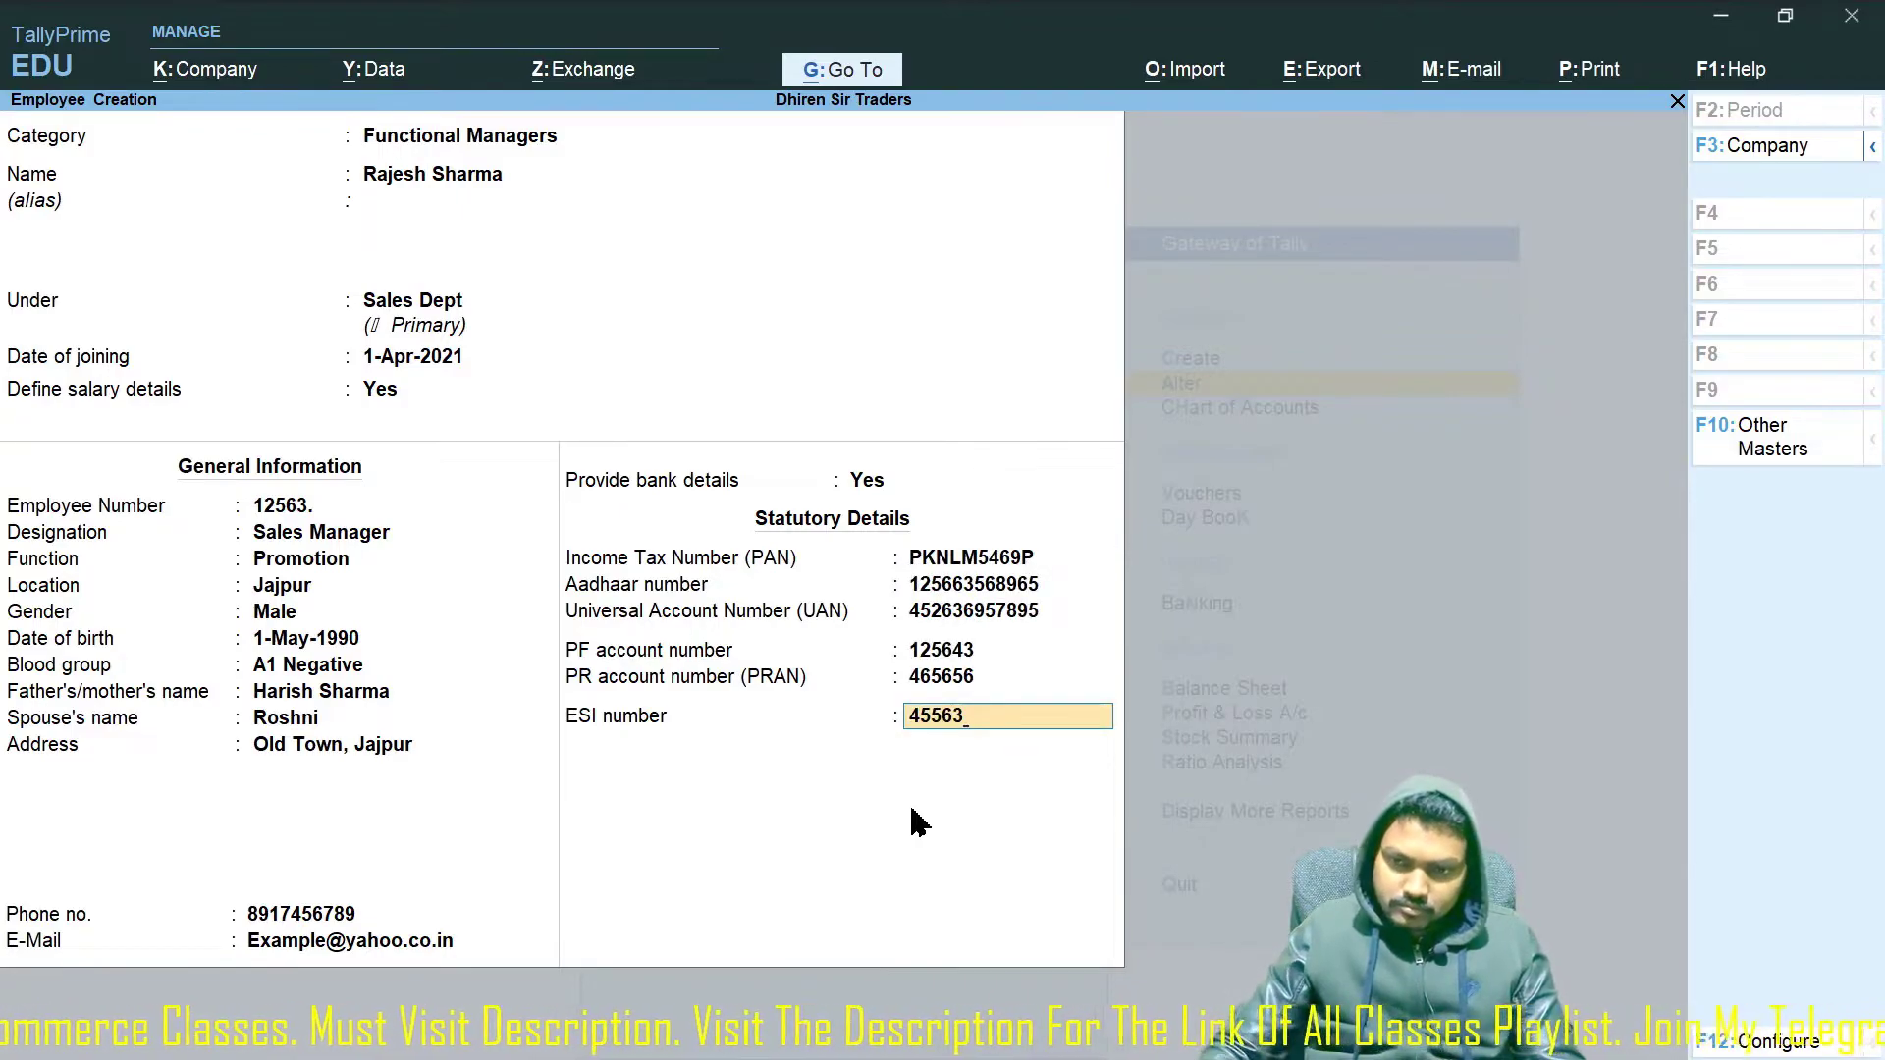
Accept the statutory details, save the employee record, and leave the blank employee form.
{"action": "key", "text": "Return"}
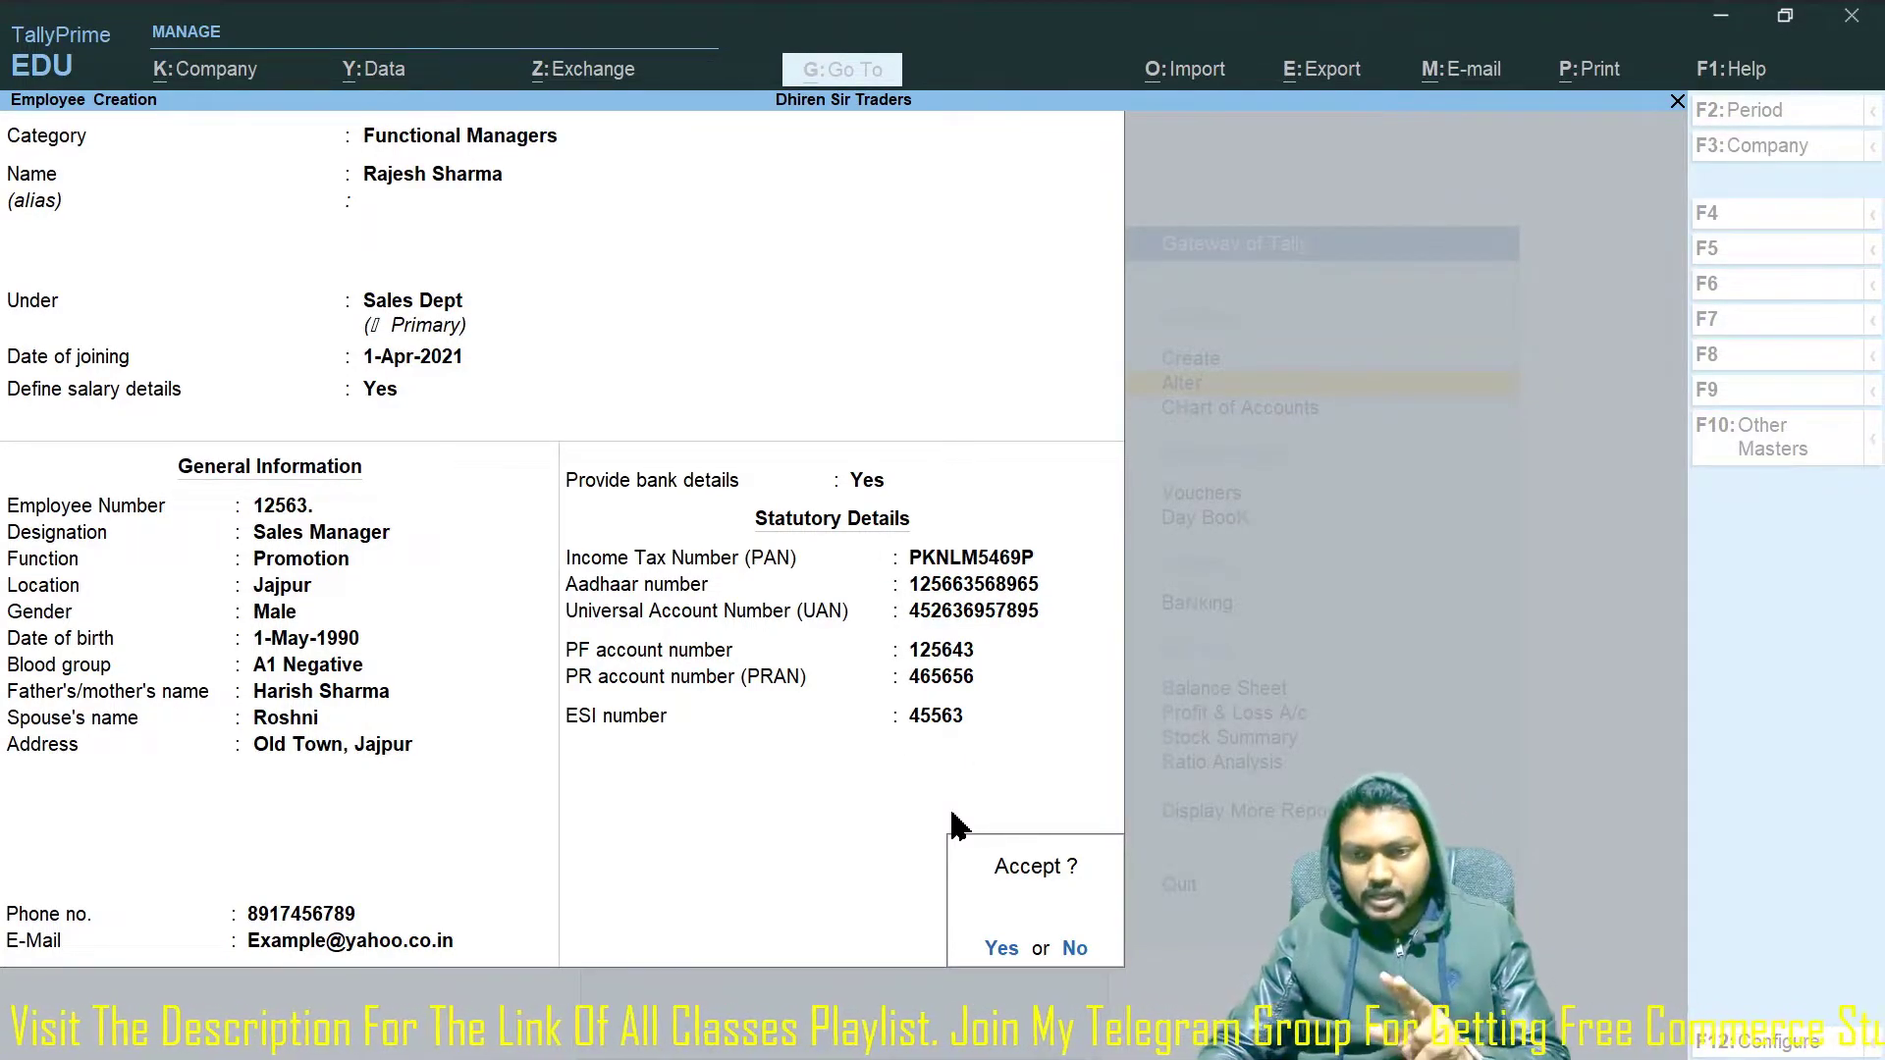
{"action": "key", "text": "y"}
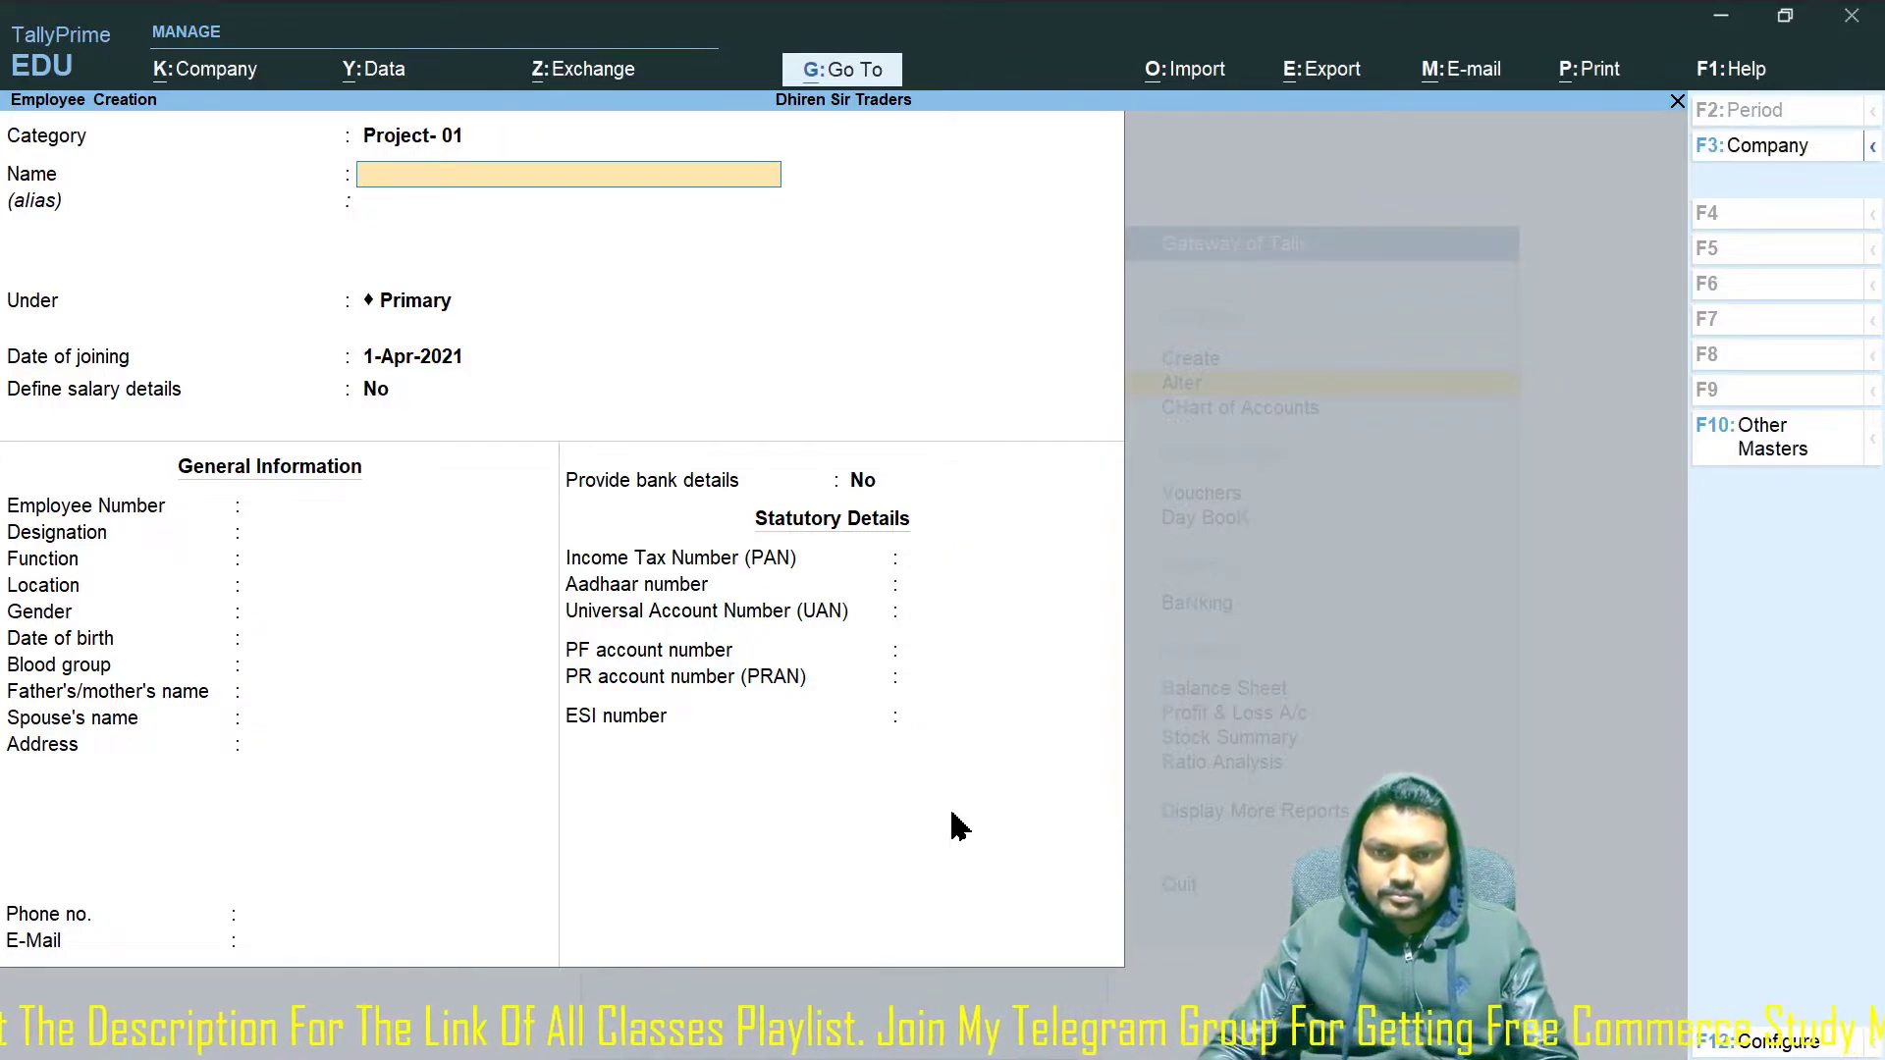
{"action": "key", "text": "Escape"}
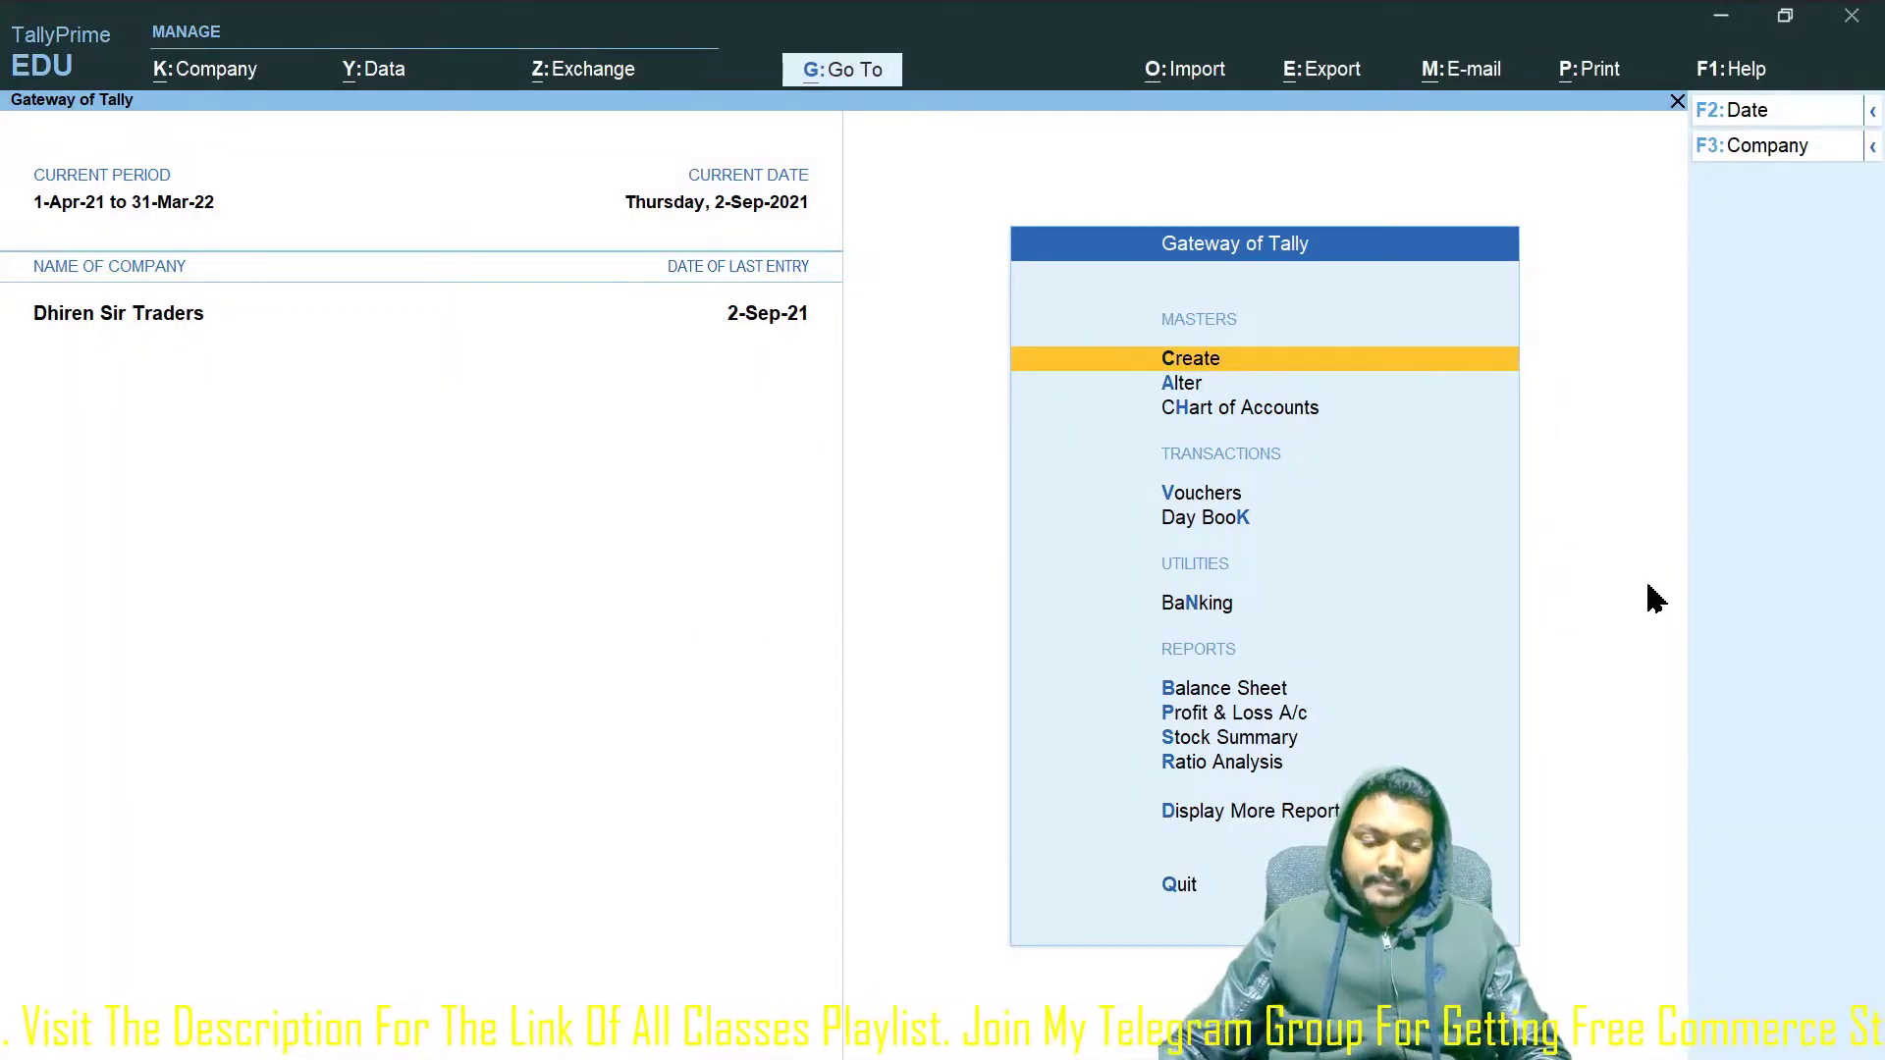
Briefly view the Alter masters list, then start a new payroll voucher with Ctrl+F4.
{"action": "key", "text": "Escape"}
{"action": "key", "text": "n"}
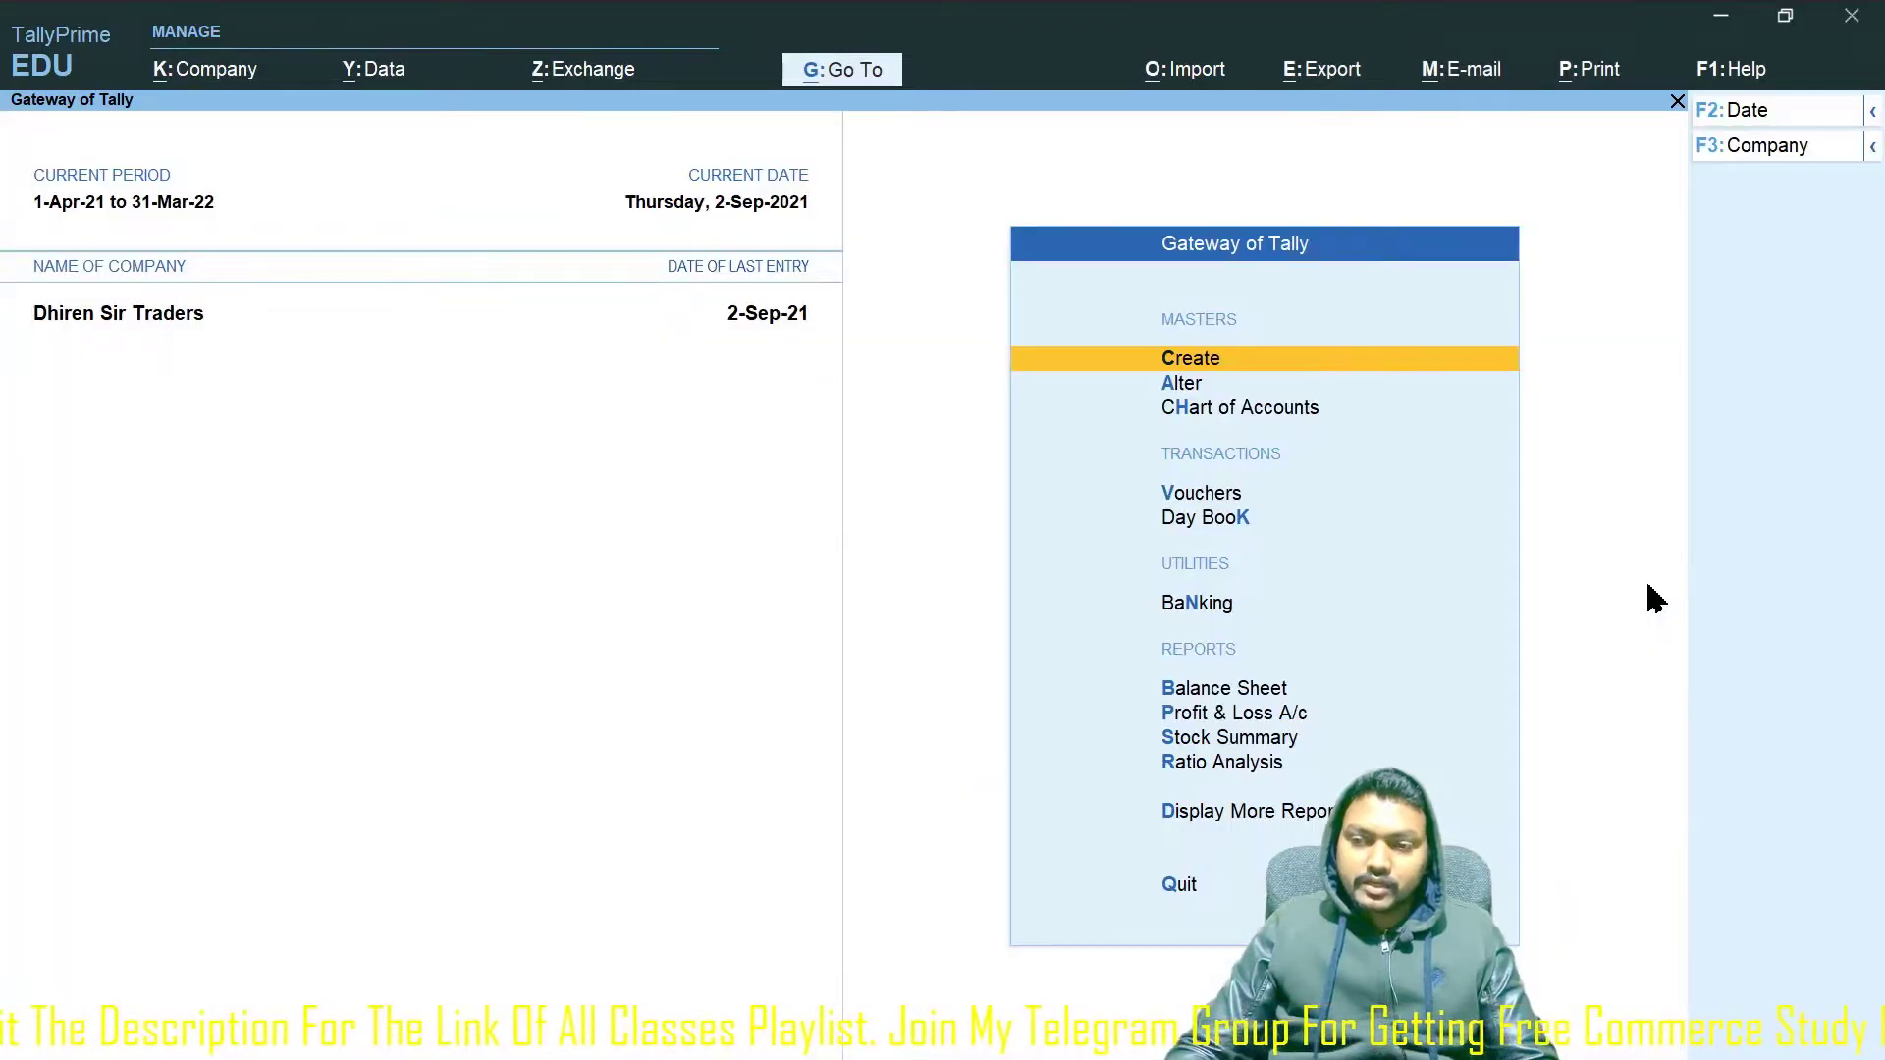
{"action": "key", "text": "Down"}
{"action": "key", "text": "Down"}
{"action": "key", "text": "Down"}
{"action": "key", "text": "Down"}
{"action": "key", "text": "Up"}
{"action": "key", "text": "Up"}
{"action": "key", "text": "Up"}
{"action": "key", "text": "Up"}
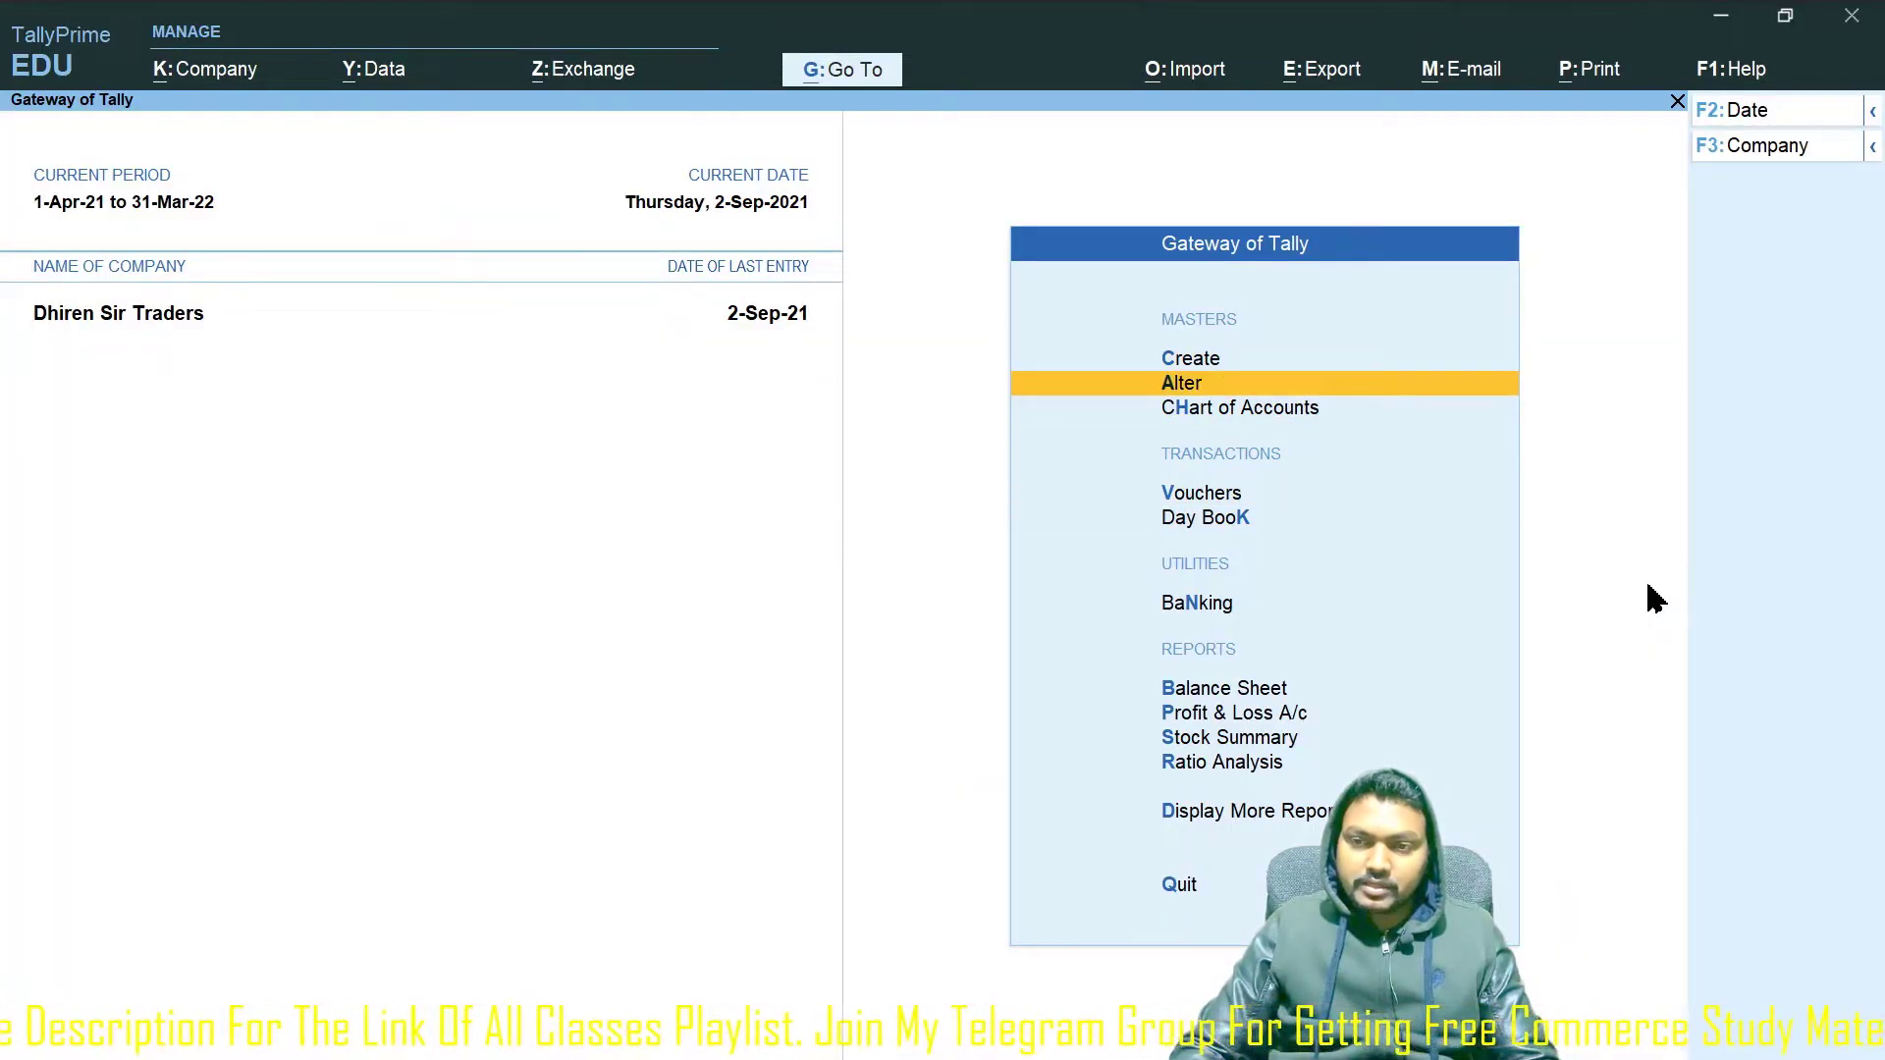
{"action": "key", "text": "Down"}
{"action": "key", "text": "Return"}
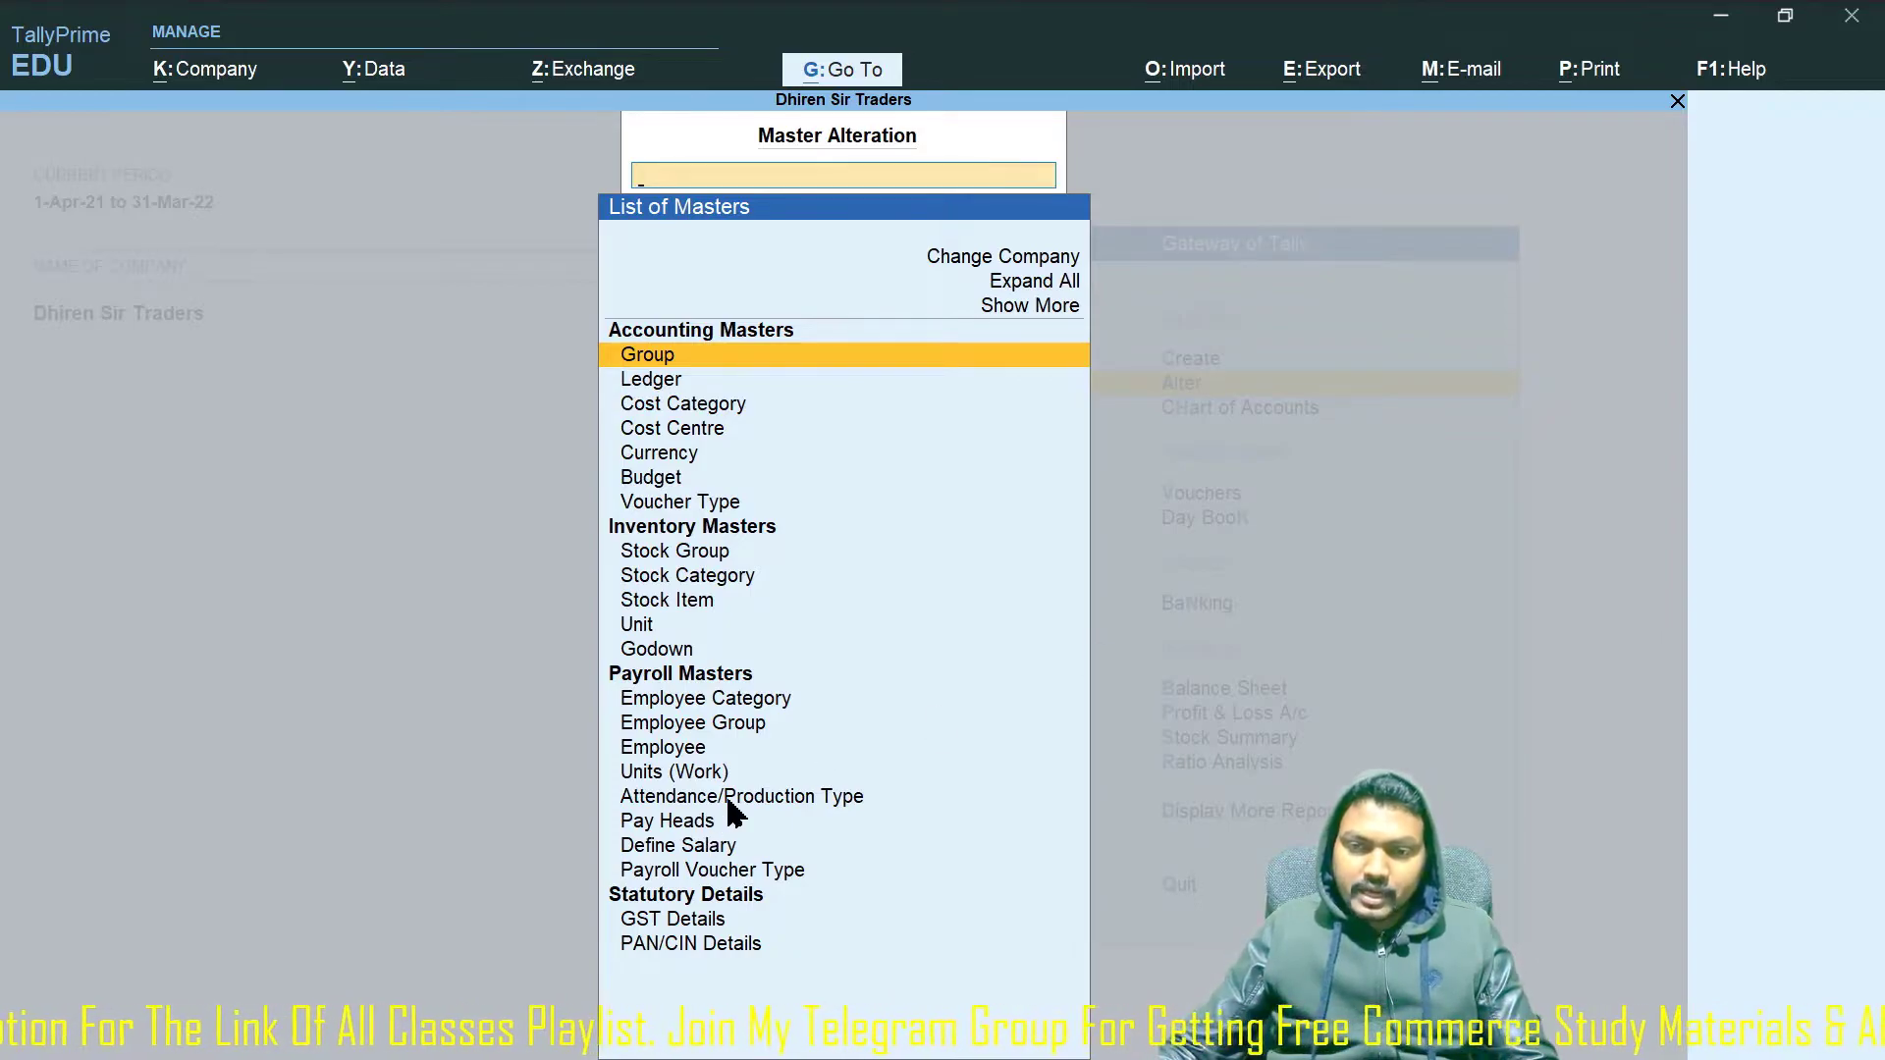
{"action": "key", "text": "Escape"}
{"action": "key", "text": "Escape"}
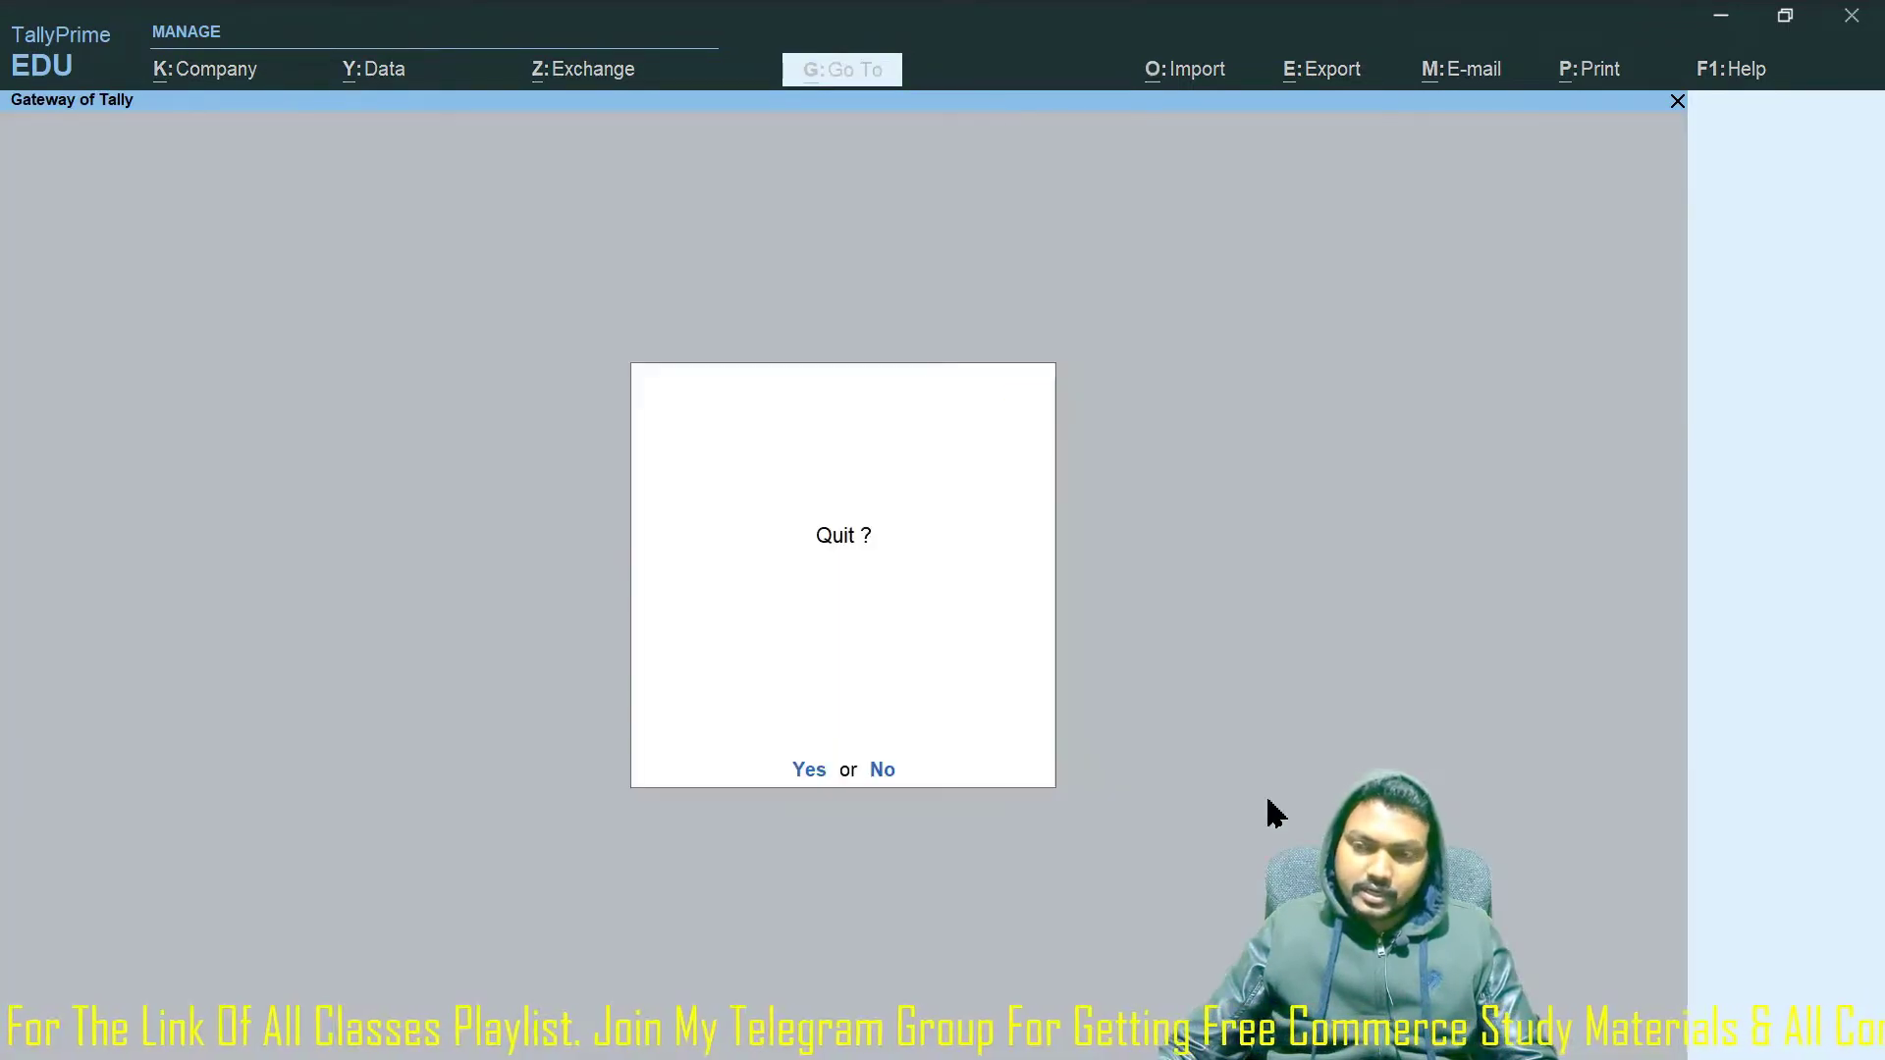
{"action": "key", "text": "n"}
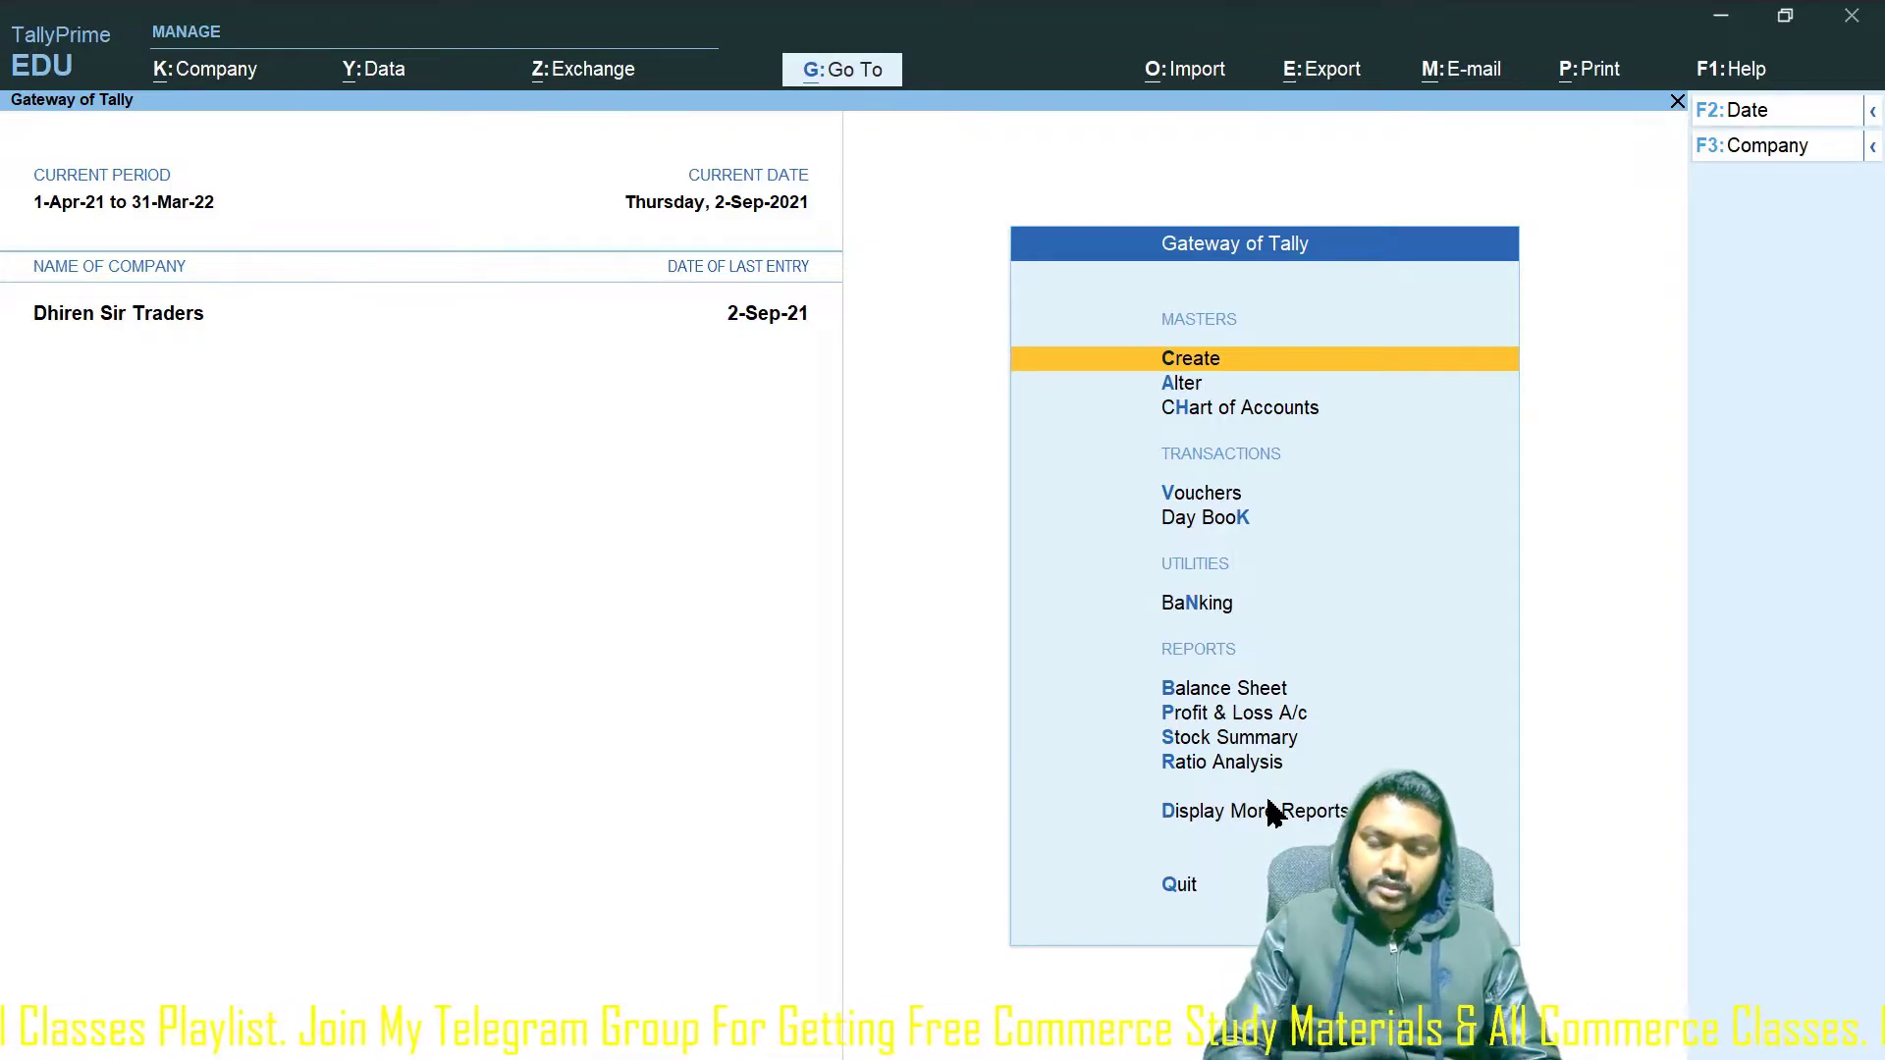
{"action": "key", "text": "ctrl+F4"}
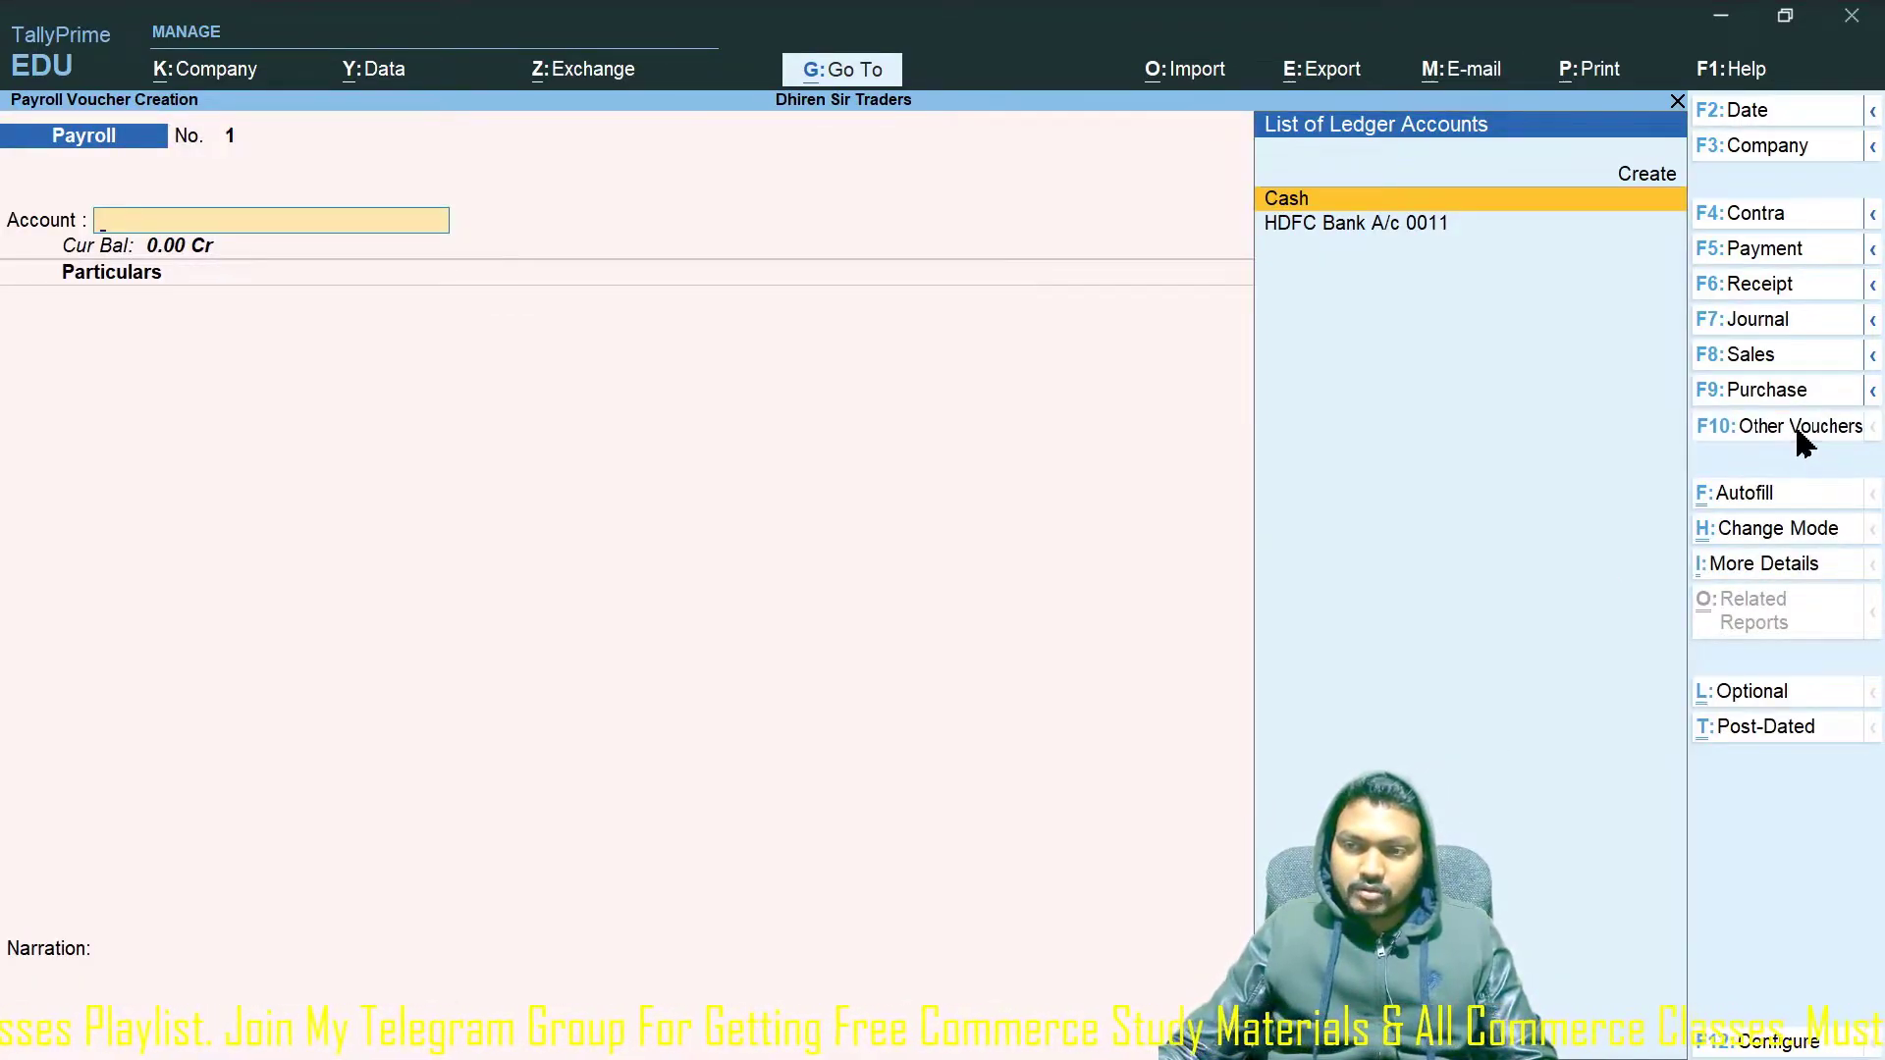
Switch to an Attendance voucher and record the first manager's Leave of 3 days and Overtime of 10 hours.
{"action": "left_click", "coordinate": [1805, 429]}
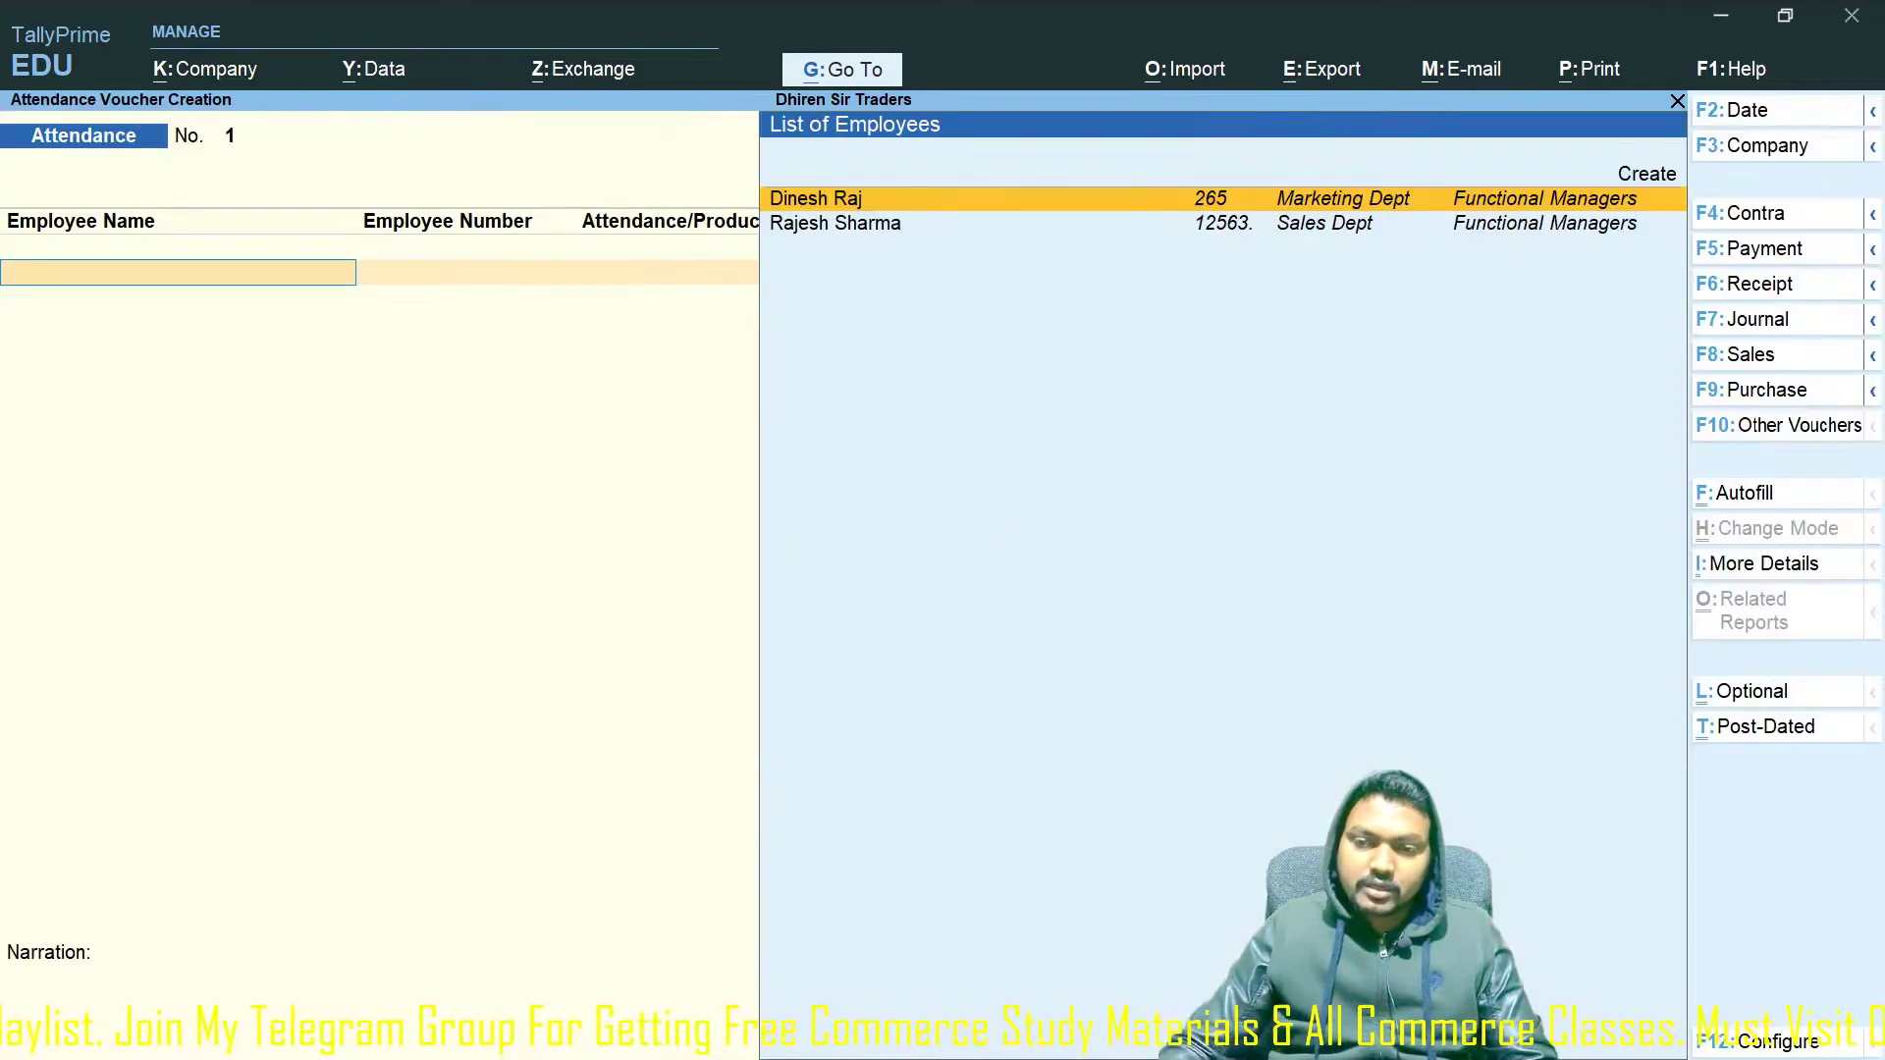
{"action": "left_click", "coordinate": [656, 823]}
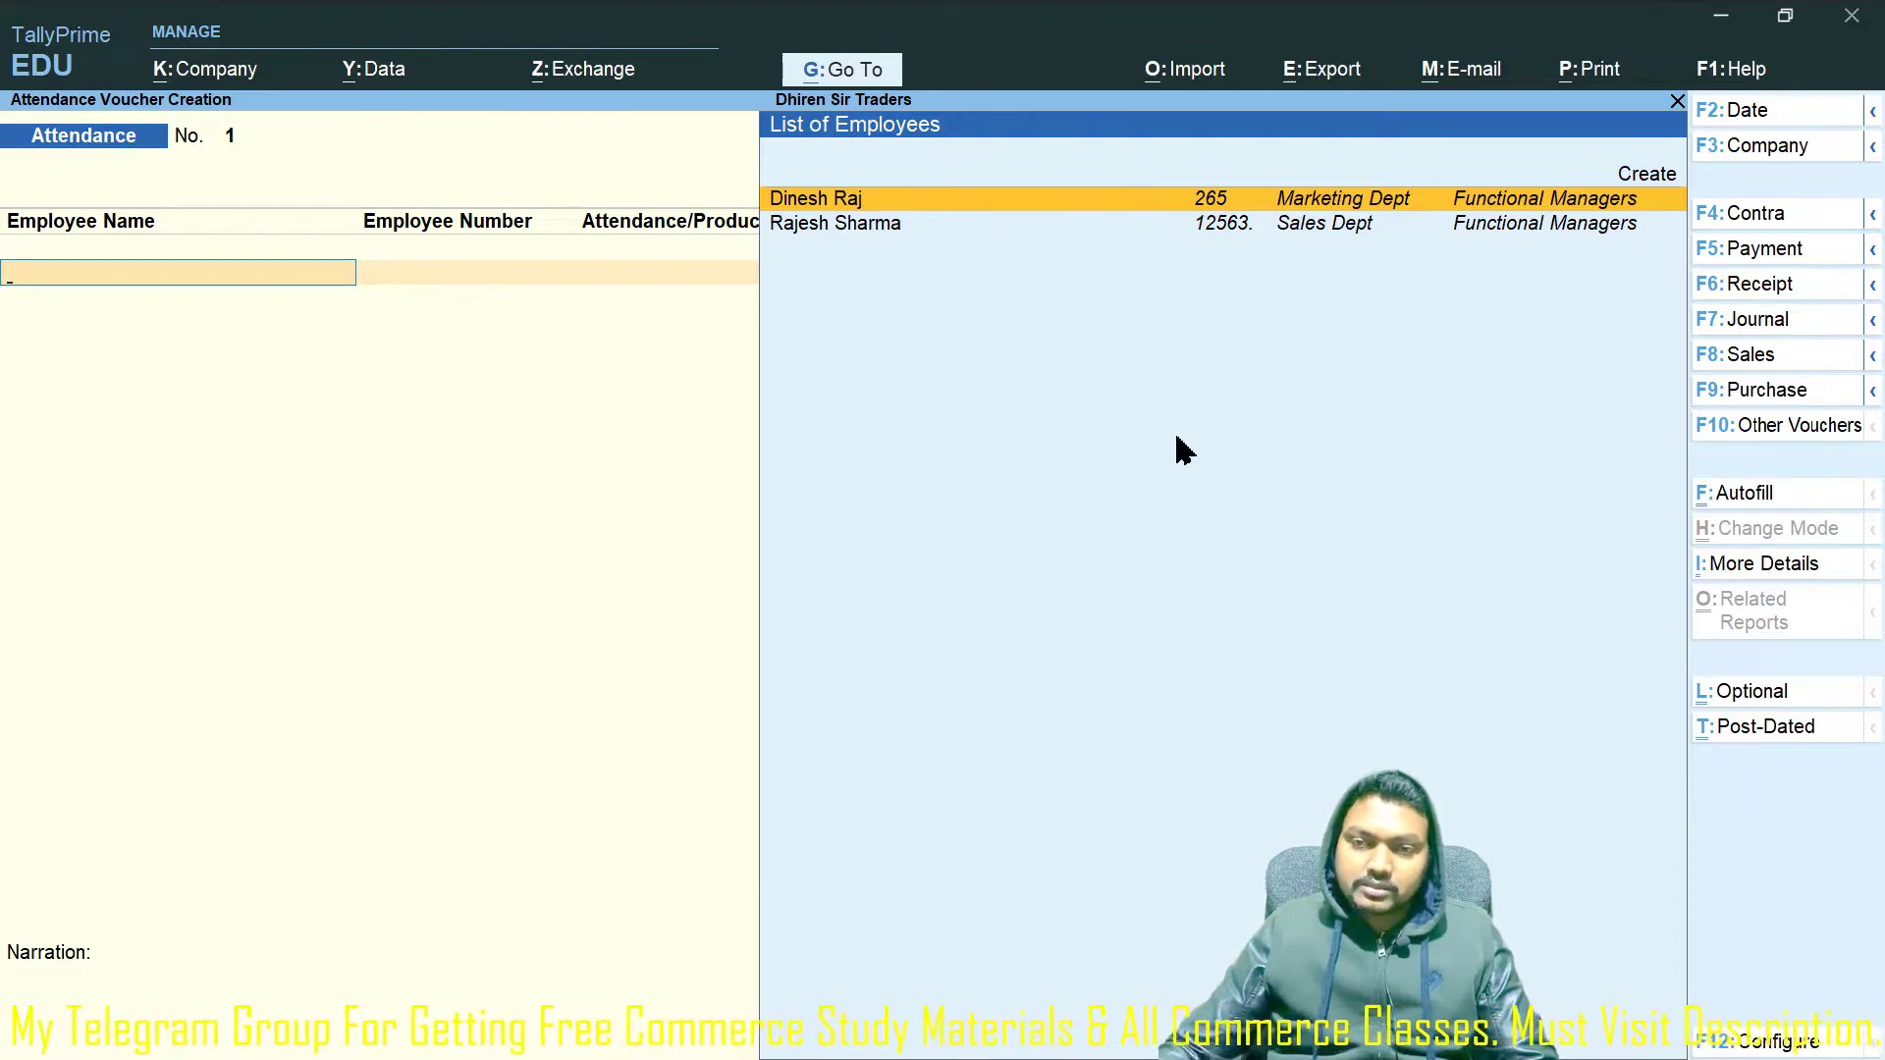
{"action": "key", "text": "Return"}
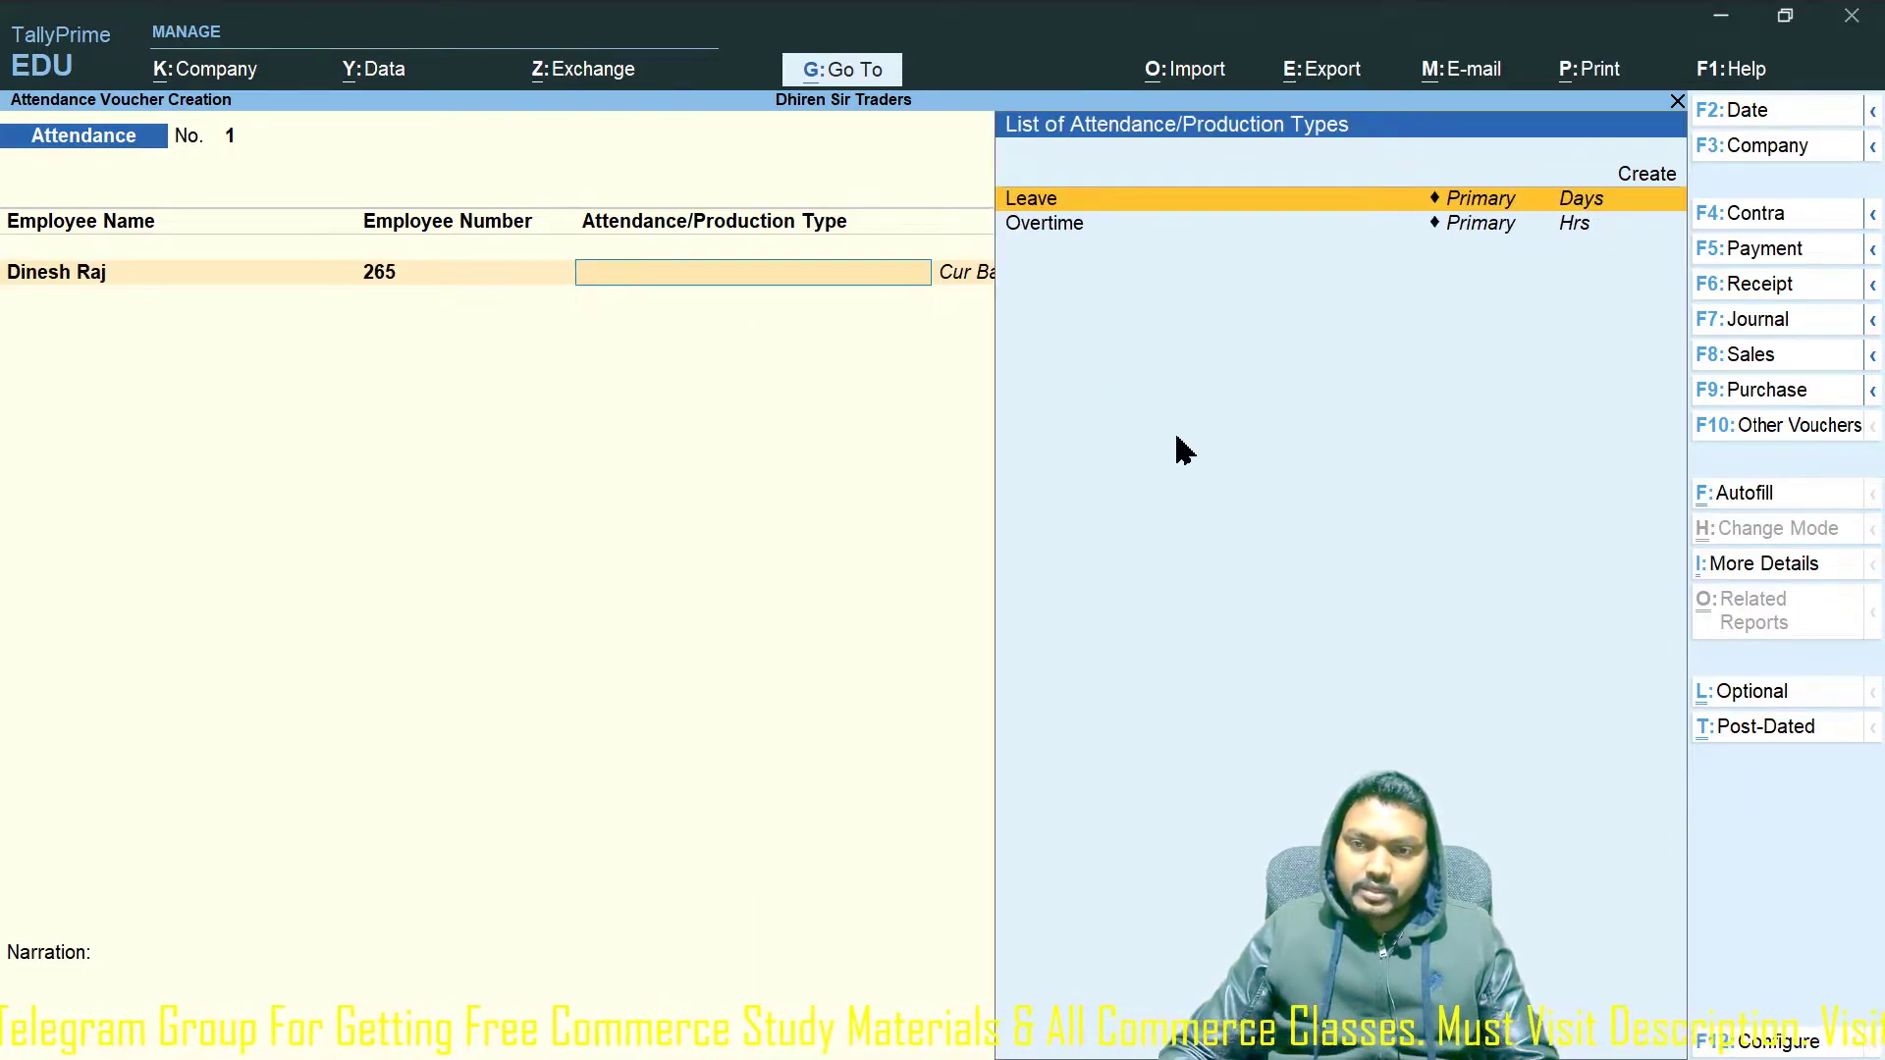
{"action": "key", "text": "Return"}
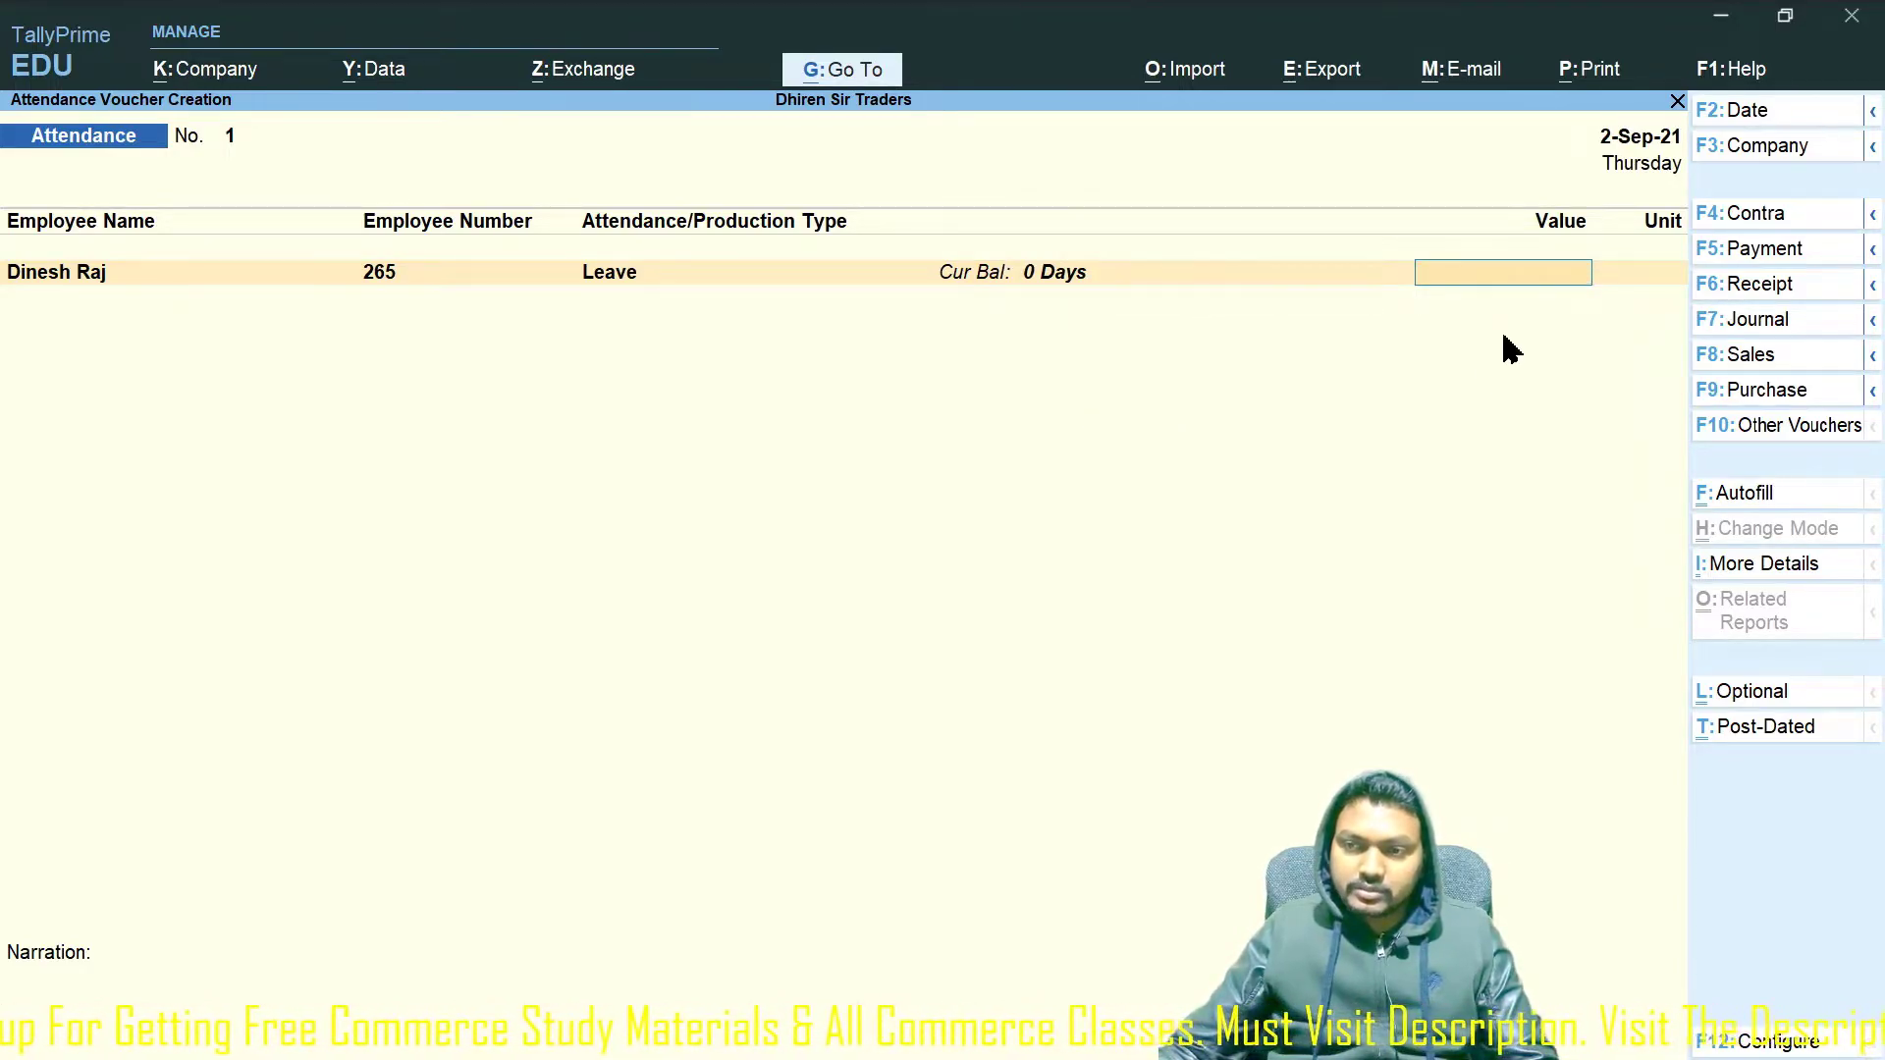
{"action": "type", "text": "3"}
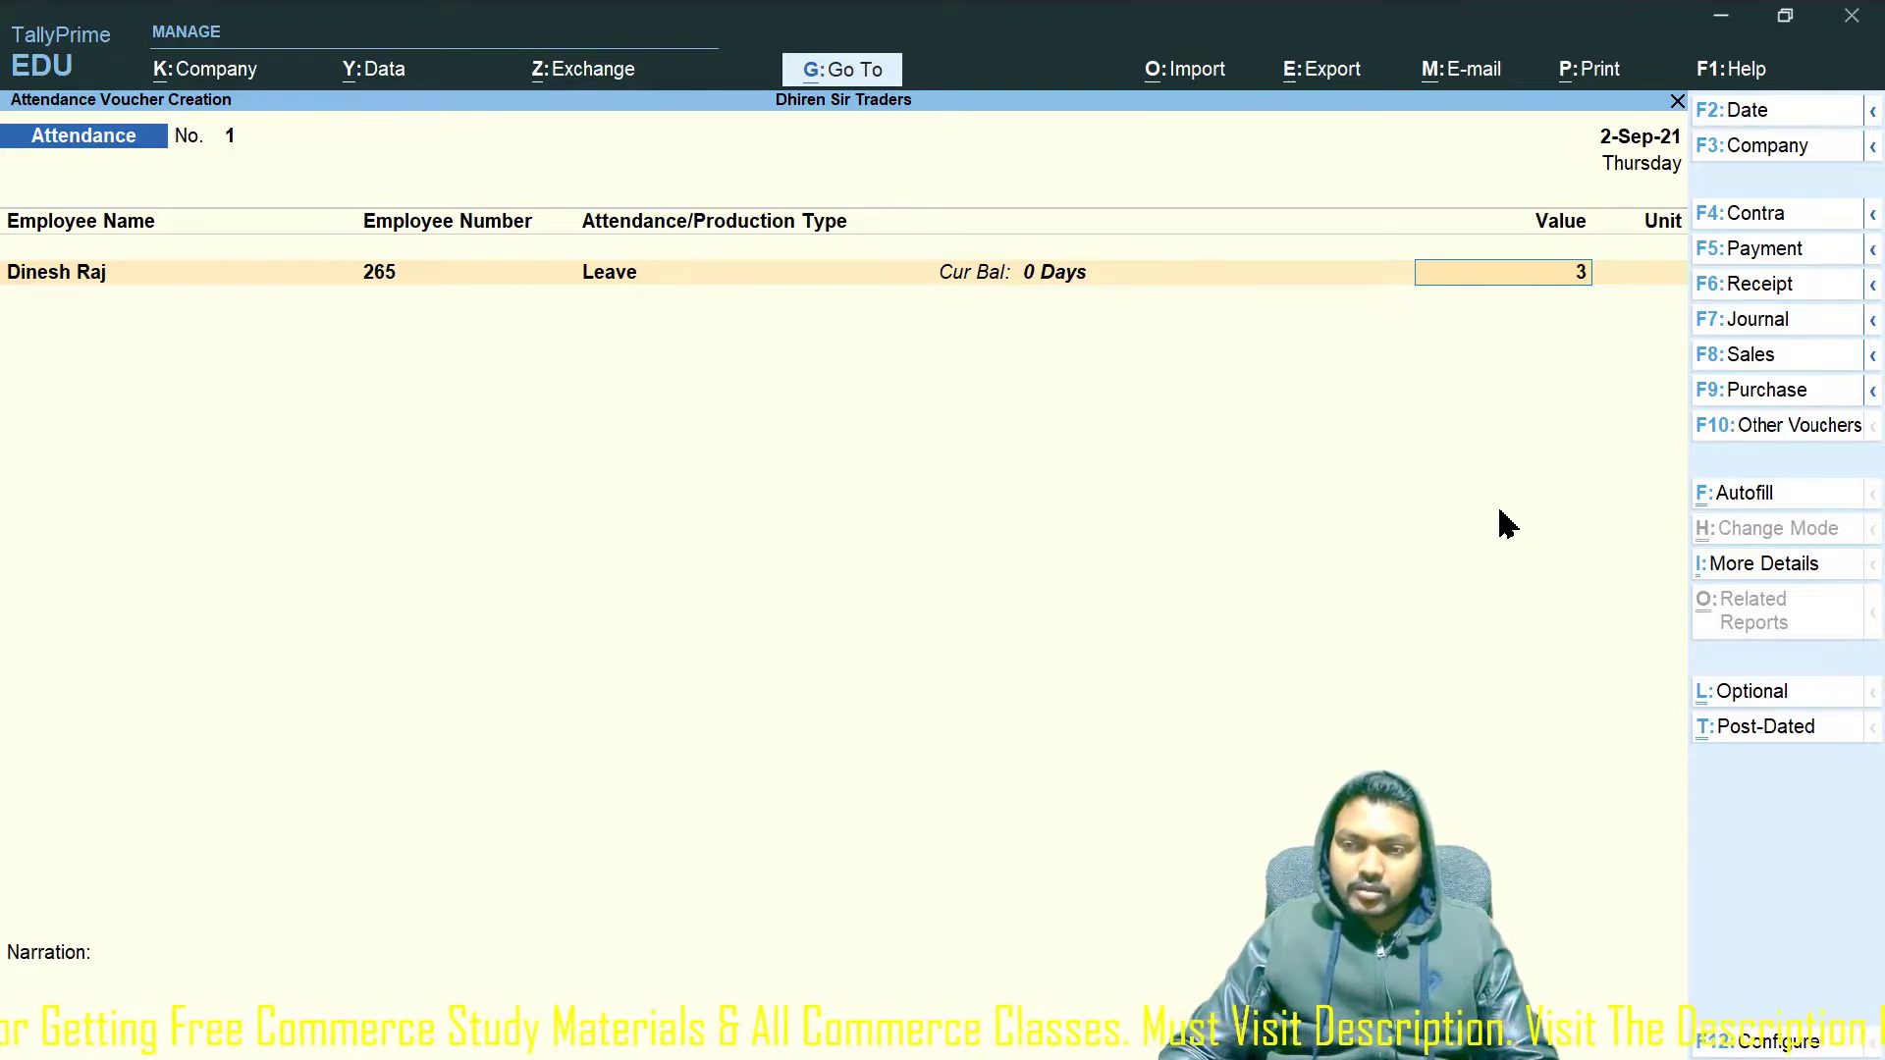
{"action": "key", "text": "Return"}
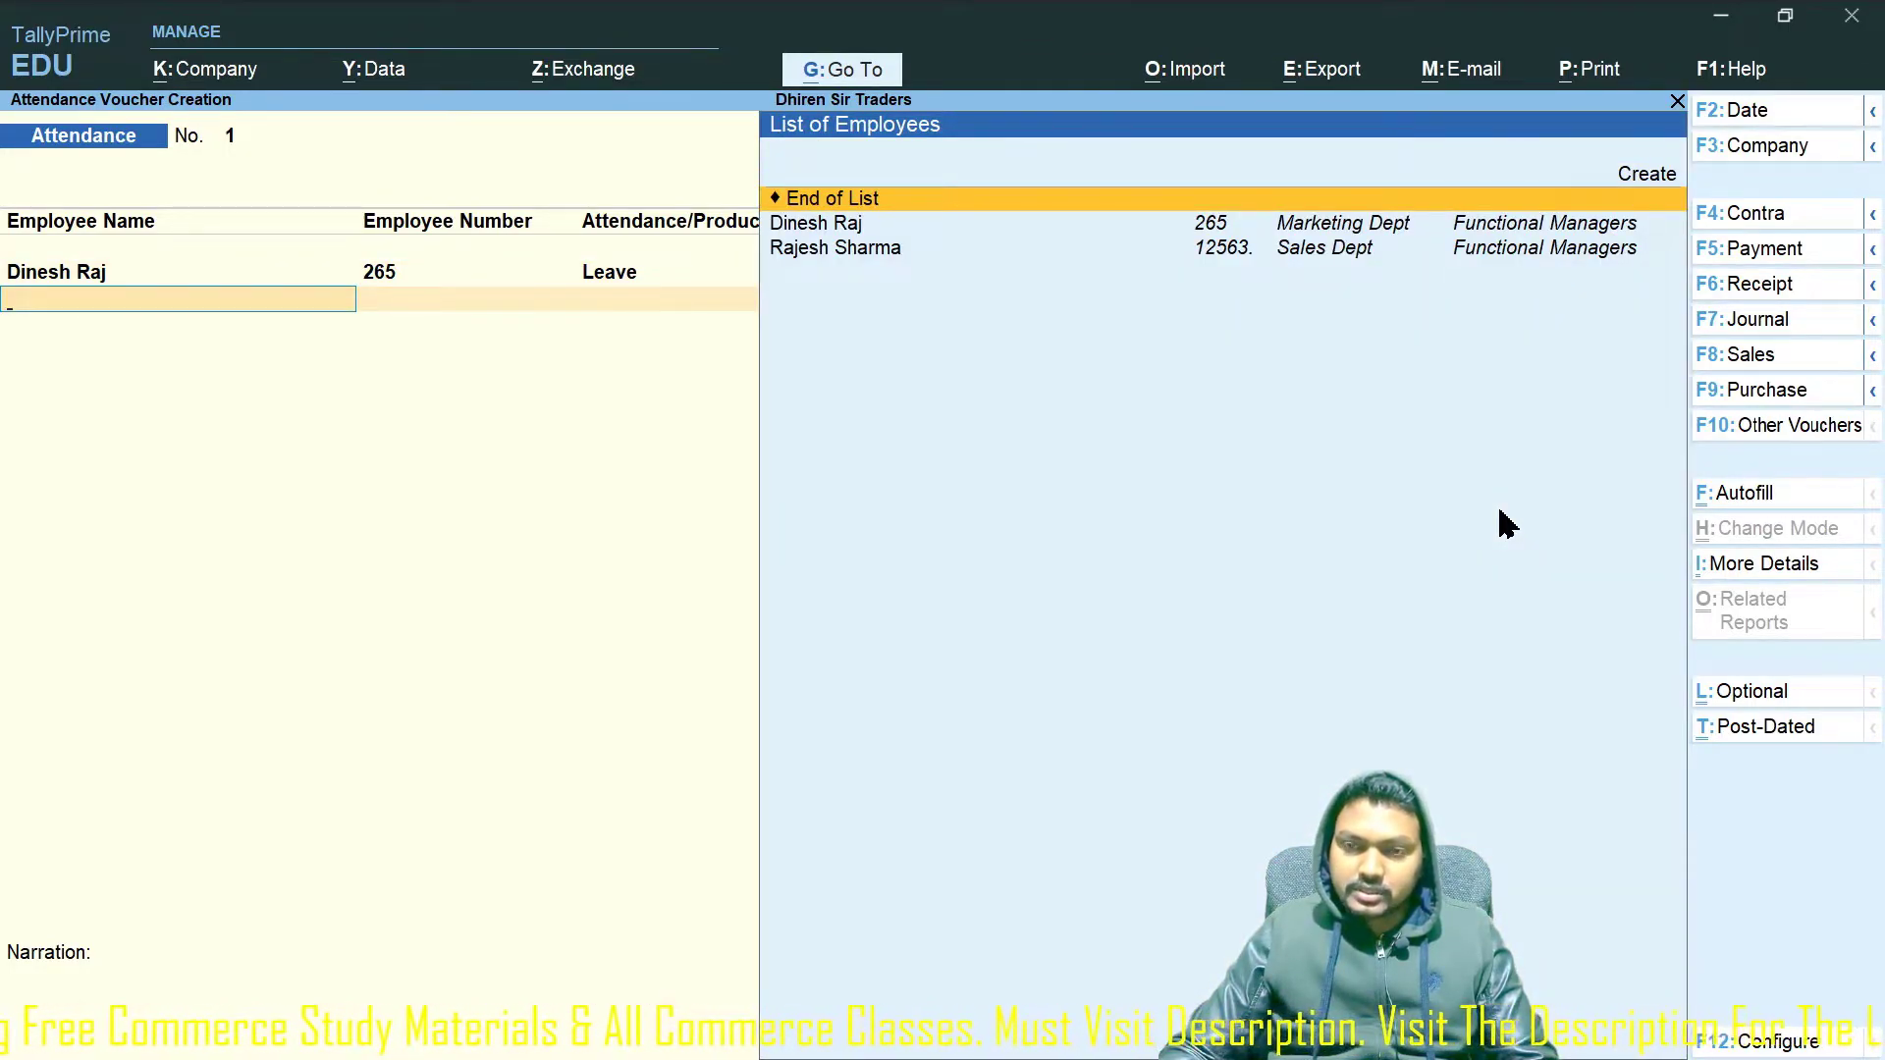
{"action": "key", "text": "Down"}
{"action": "key", "text": "Return"}
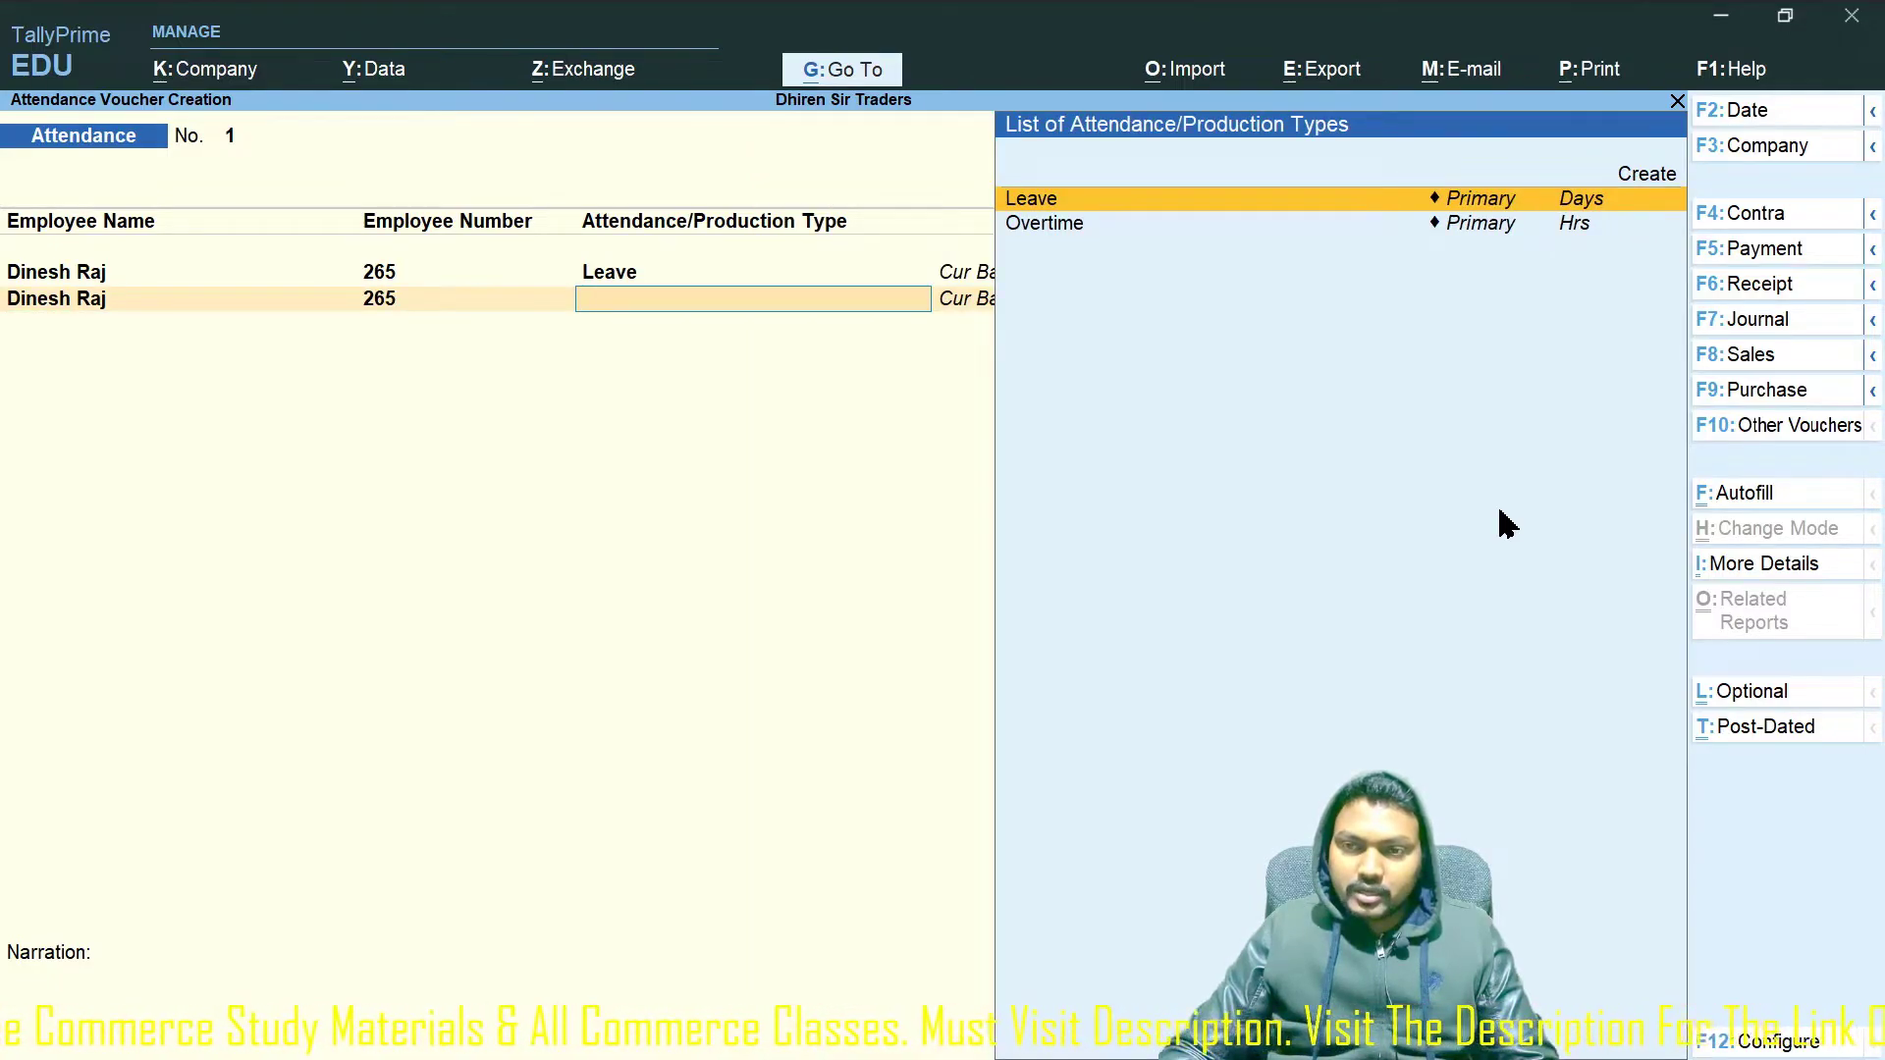
{"action": "key", "text": "Down"}
{"action": "key", "text": "Return"}
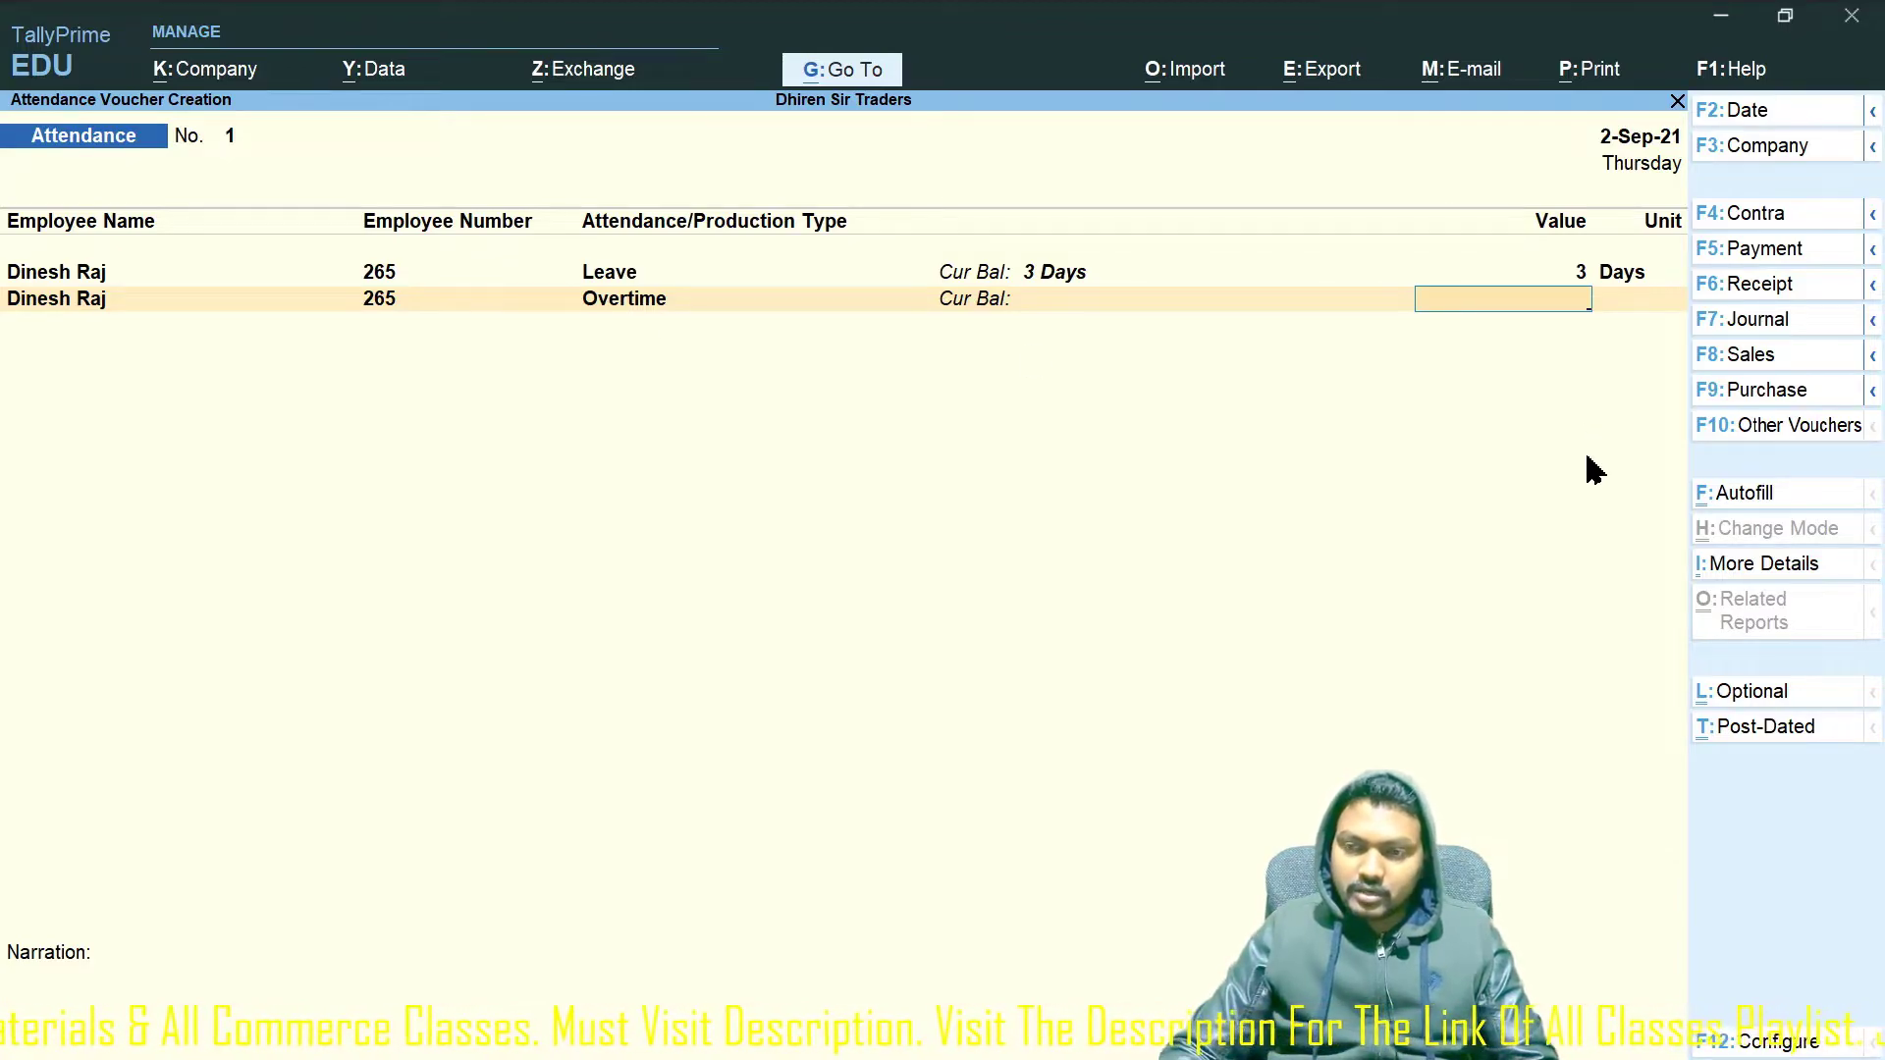
{"action": "type", "text": "10"}
{"action": "key", "text": "Return"}
{"action": "key", "text": "Return"}
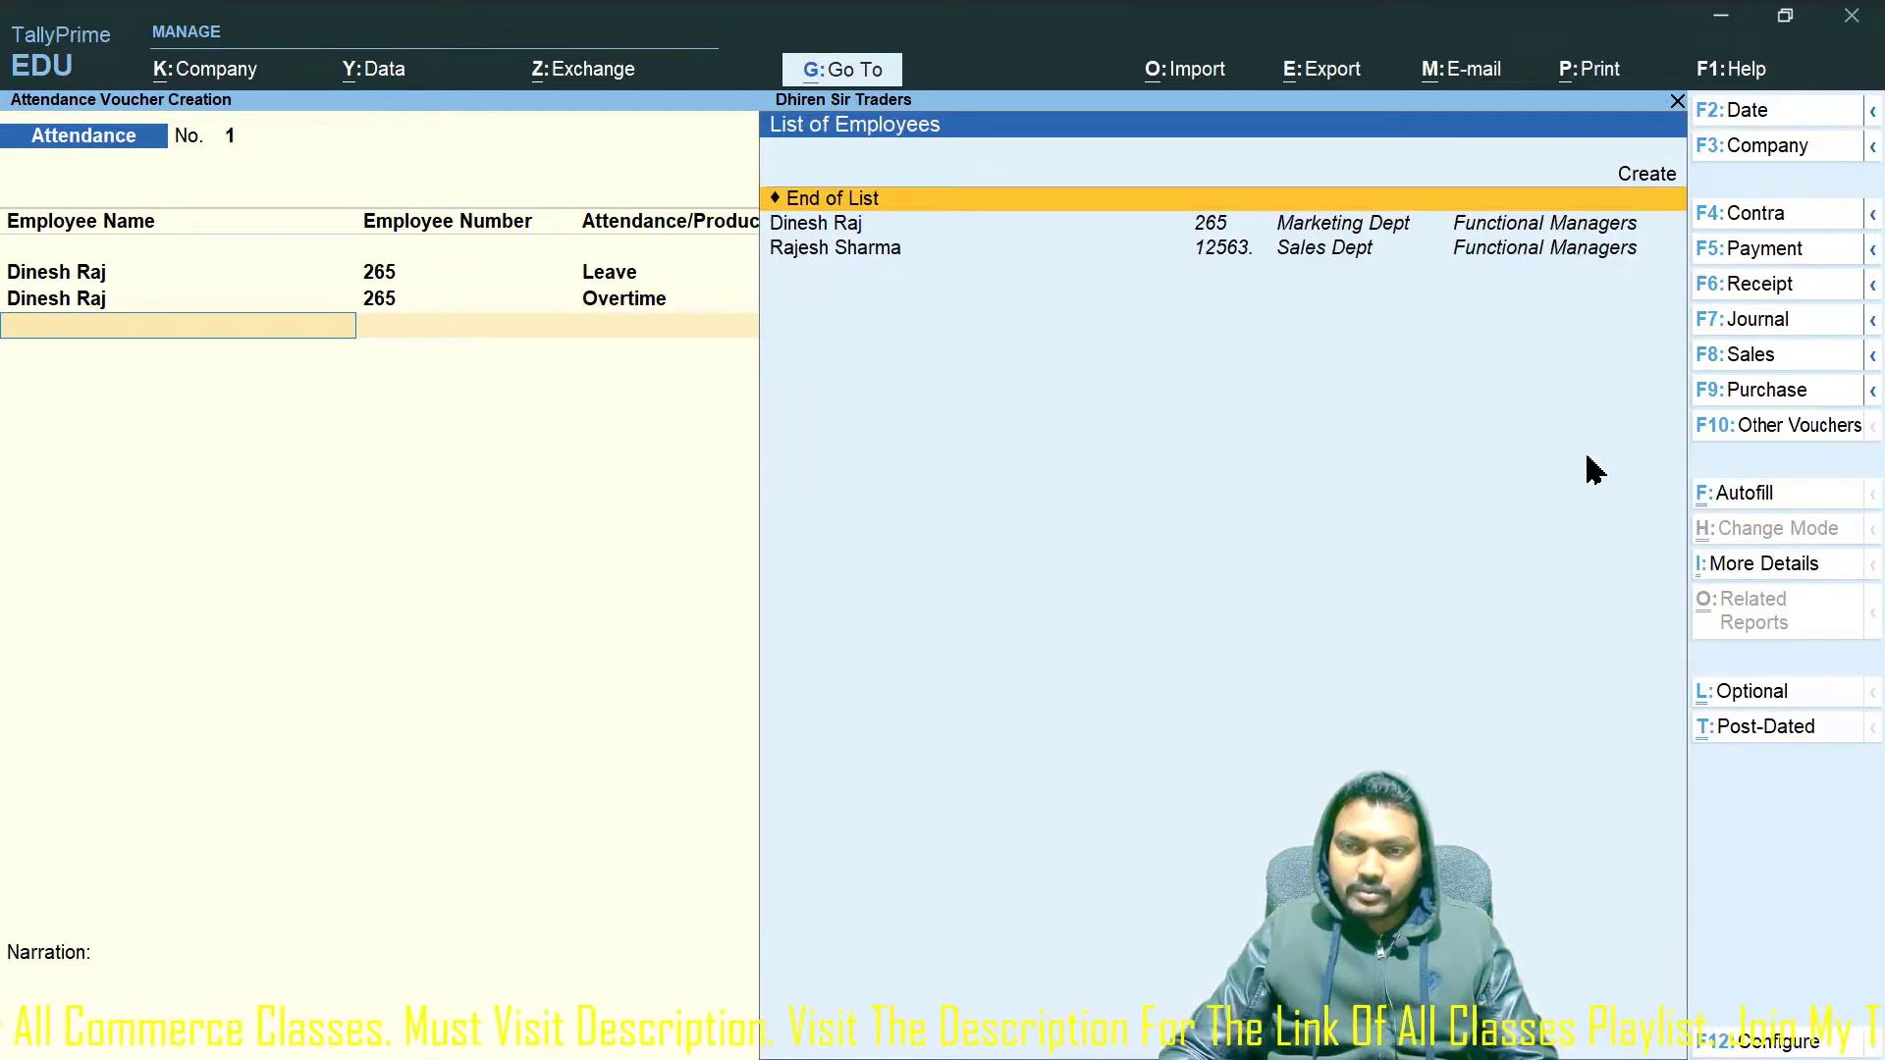
Add the second manager with Leave of 5 days and Overtime of 20 hours.
{"action": "key", "text": "Down"}
{"action": "key", "text": "Down"}
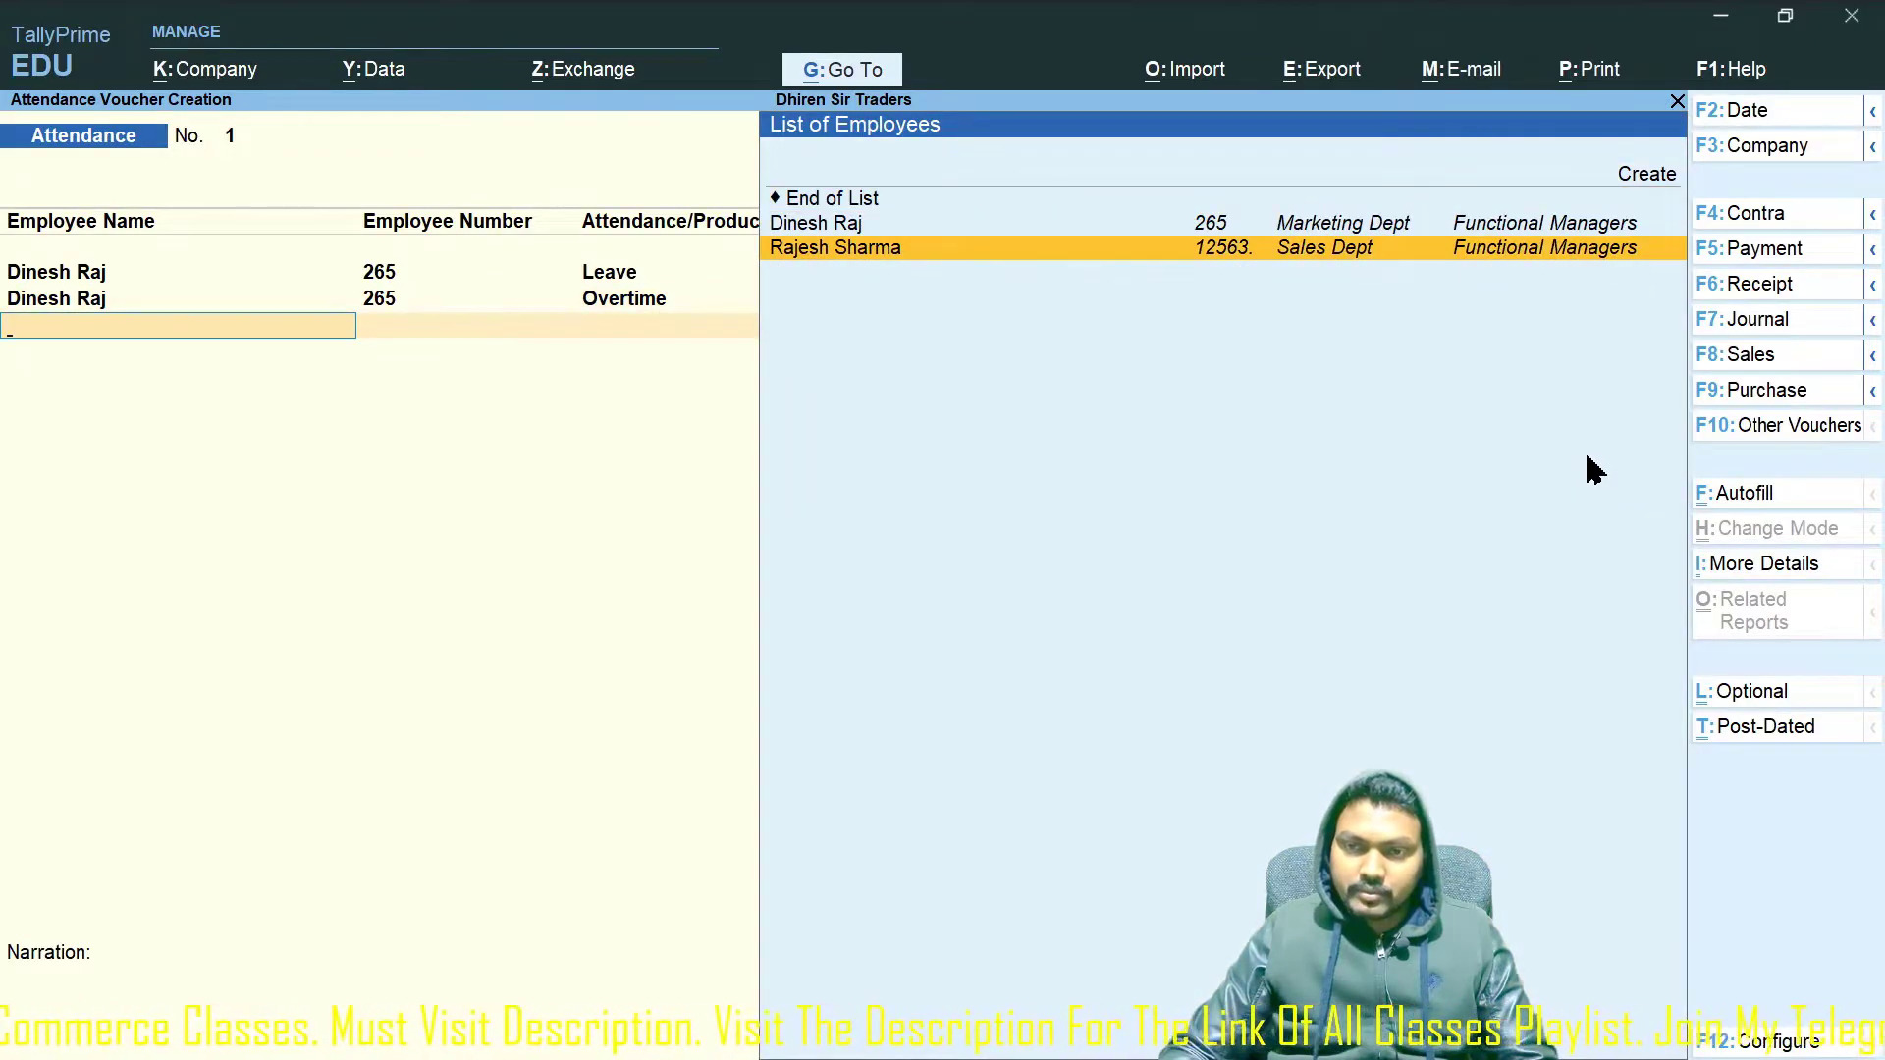
{"action": "key", "text": "Return"}
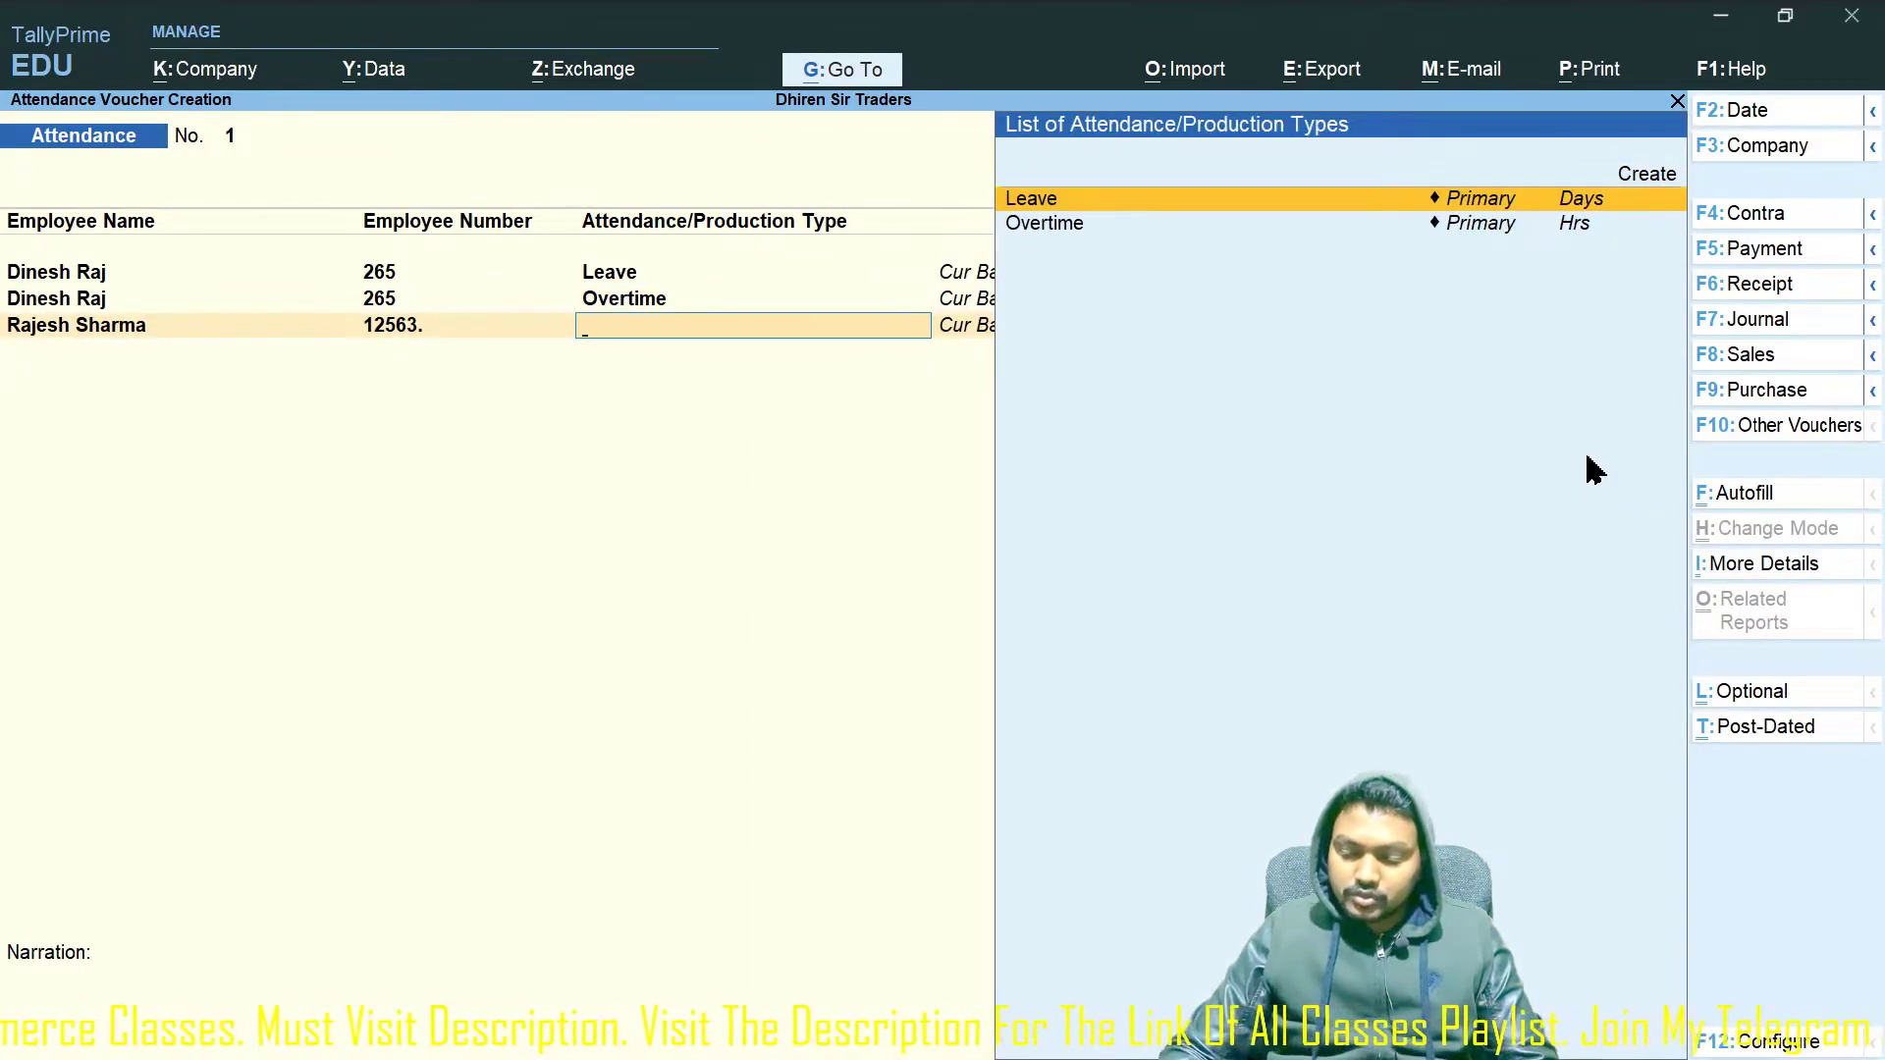
{"action": "key", "text": "Return"}
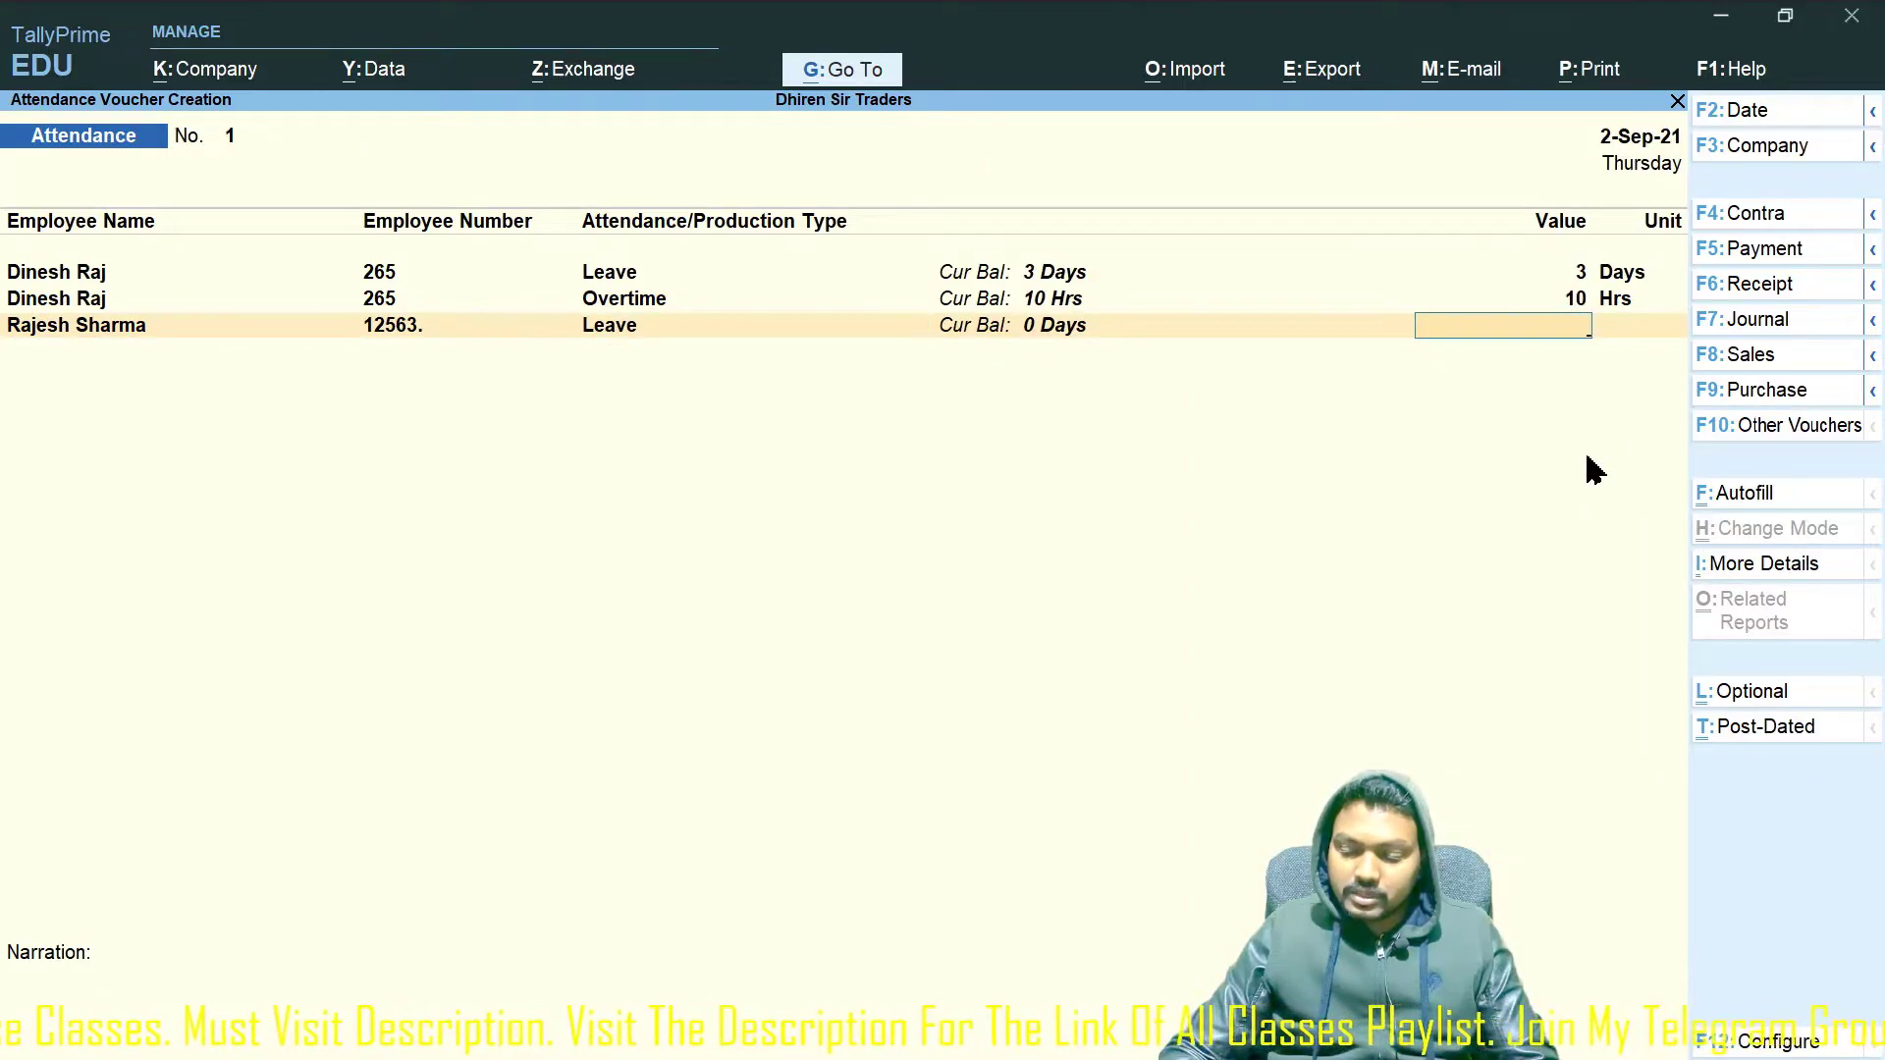
{"action": "key", "text": "Return"}
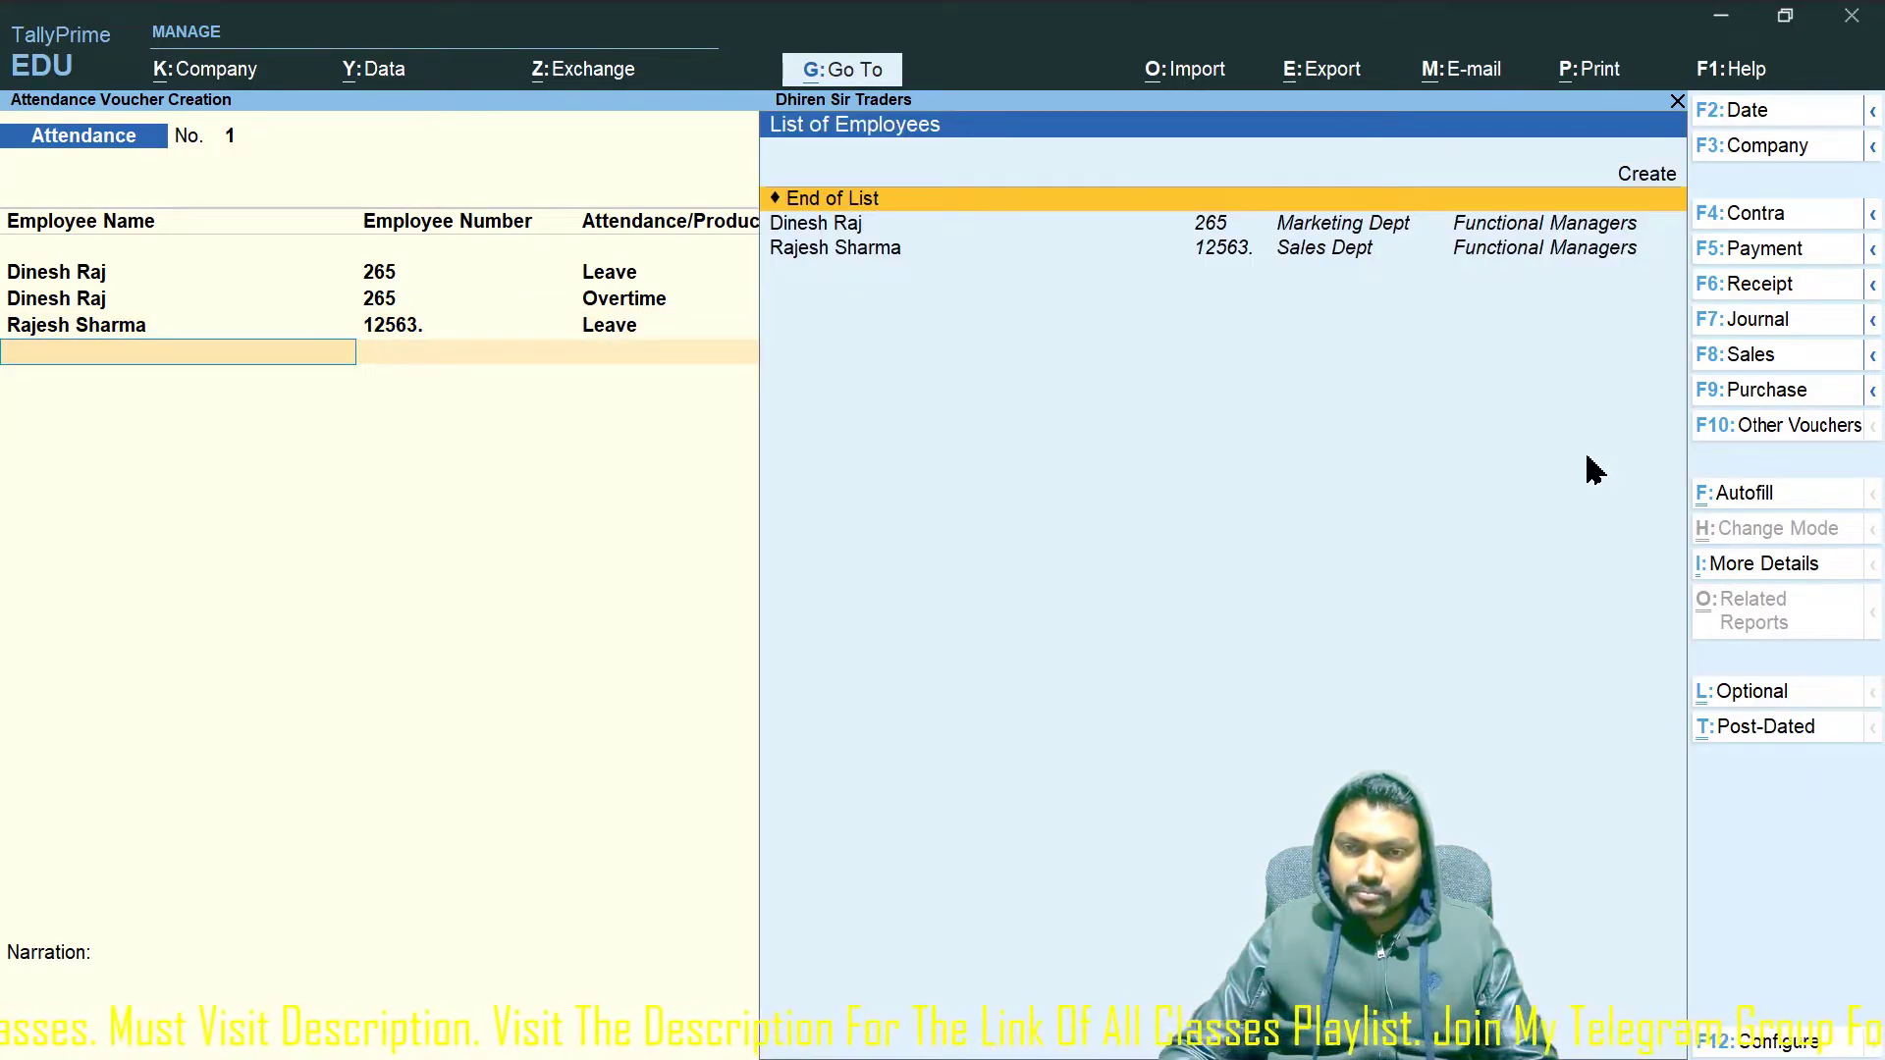
{"action": "key", "text": "Down"}
{"action": "key", "text": "Down"}
{"action": "key", "text": "Return"}
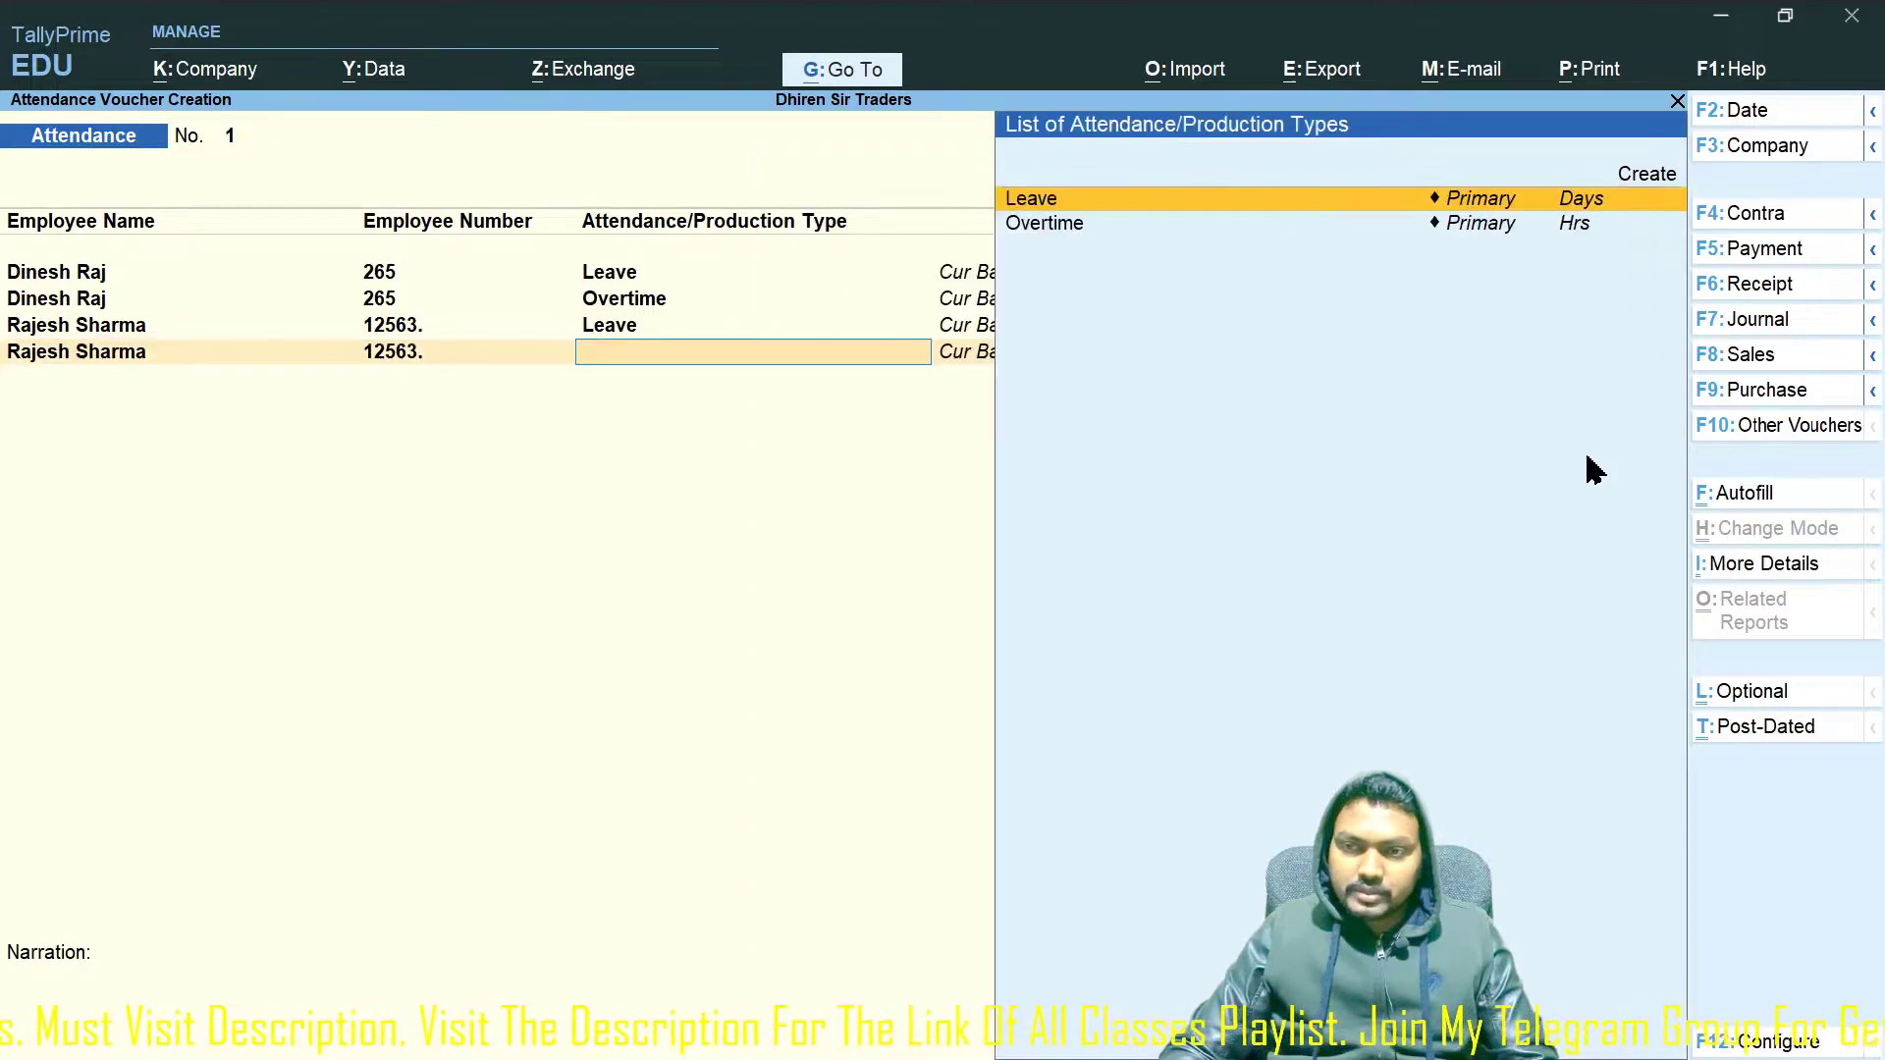
{"action": "key", "text": "Down"}
{"action": "key", "text": "Return"}
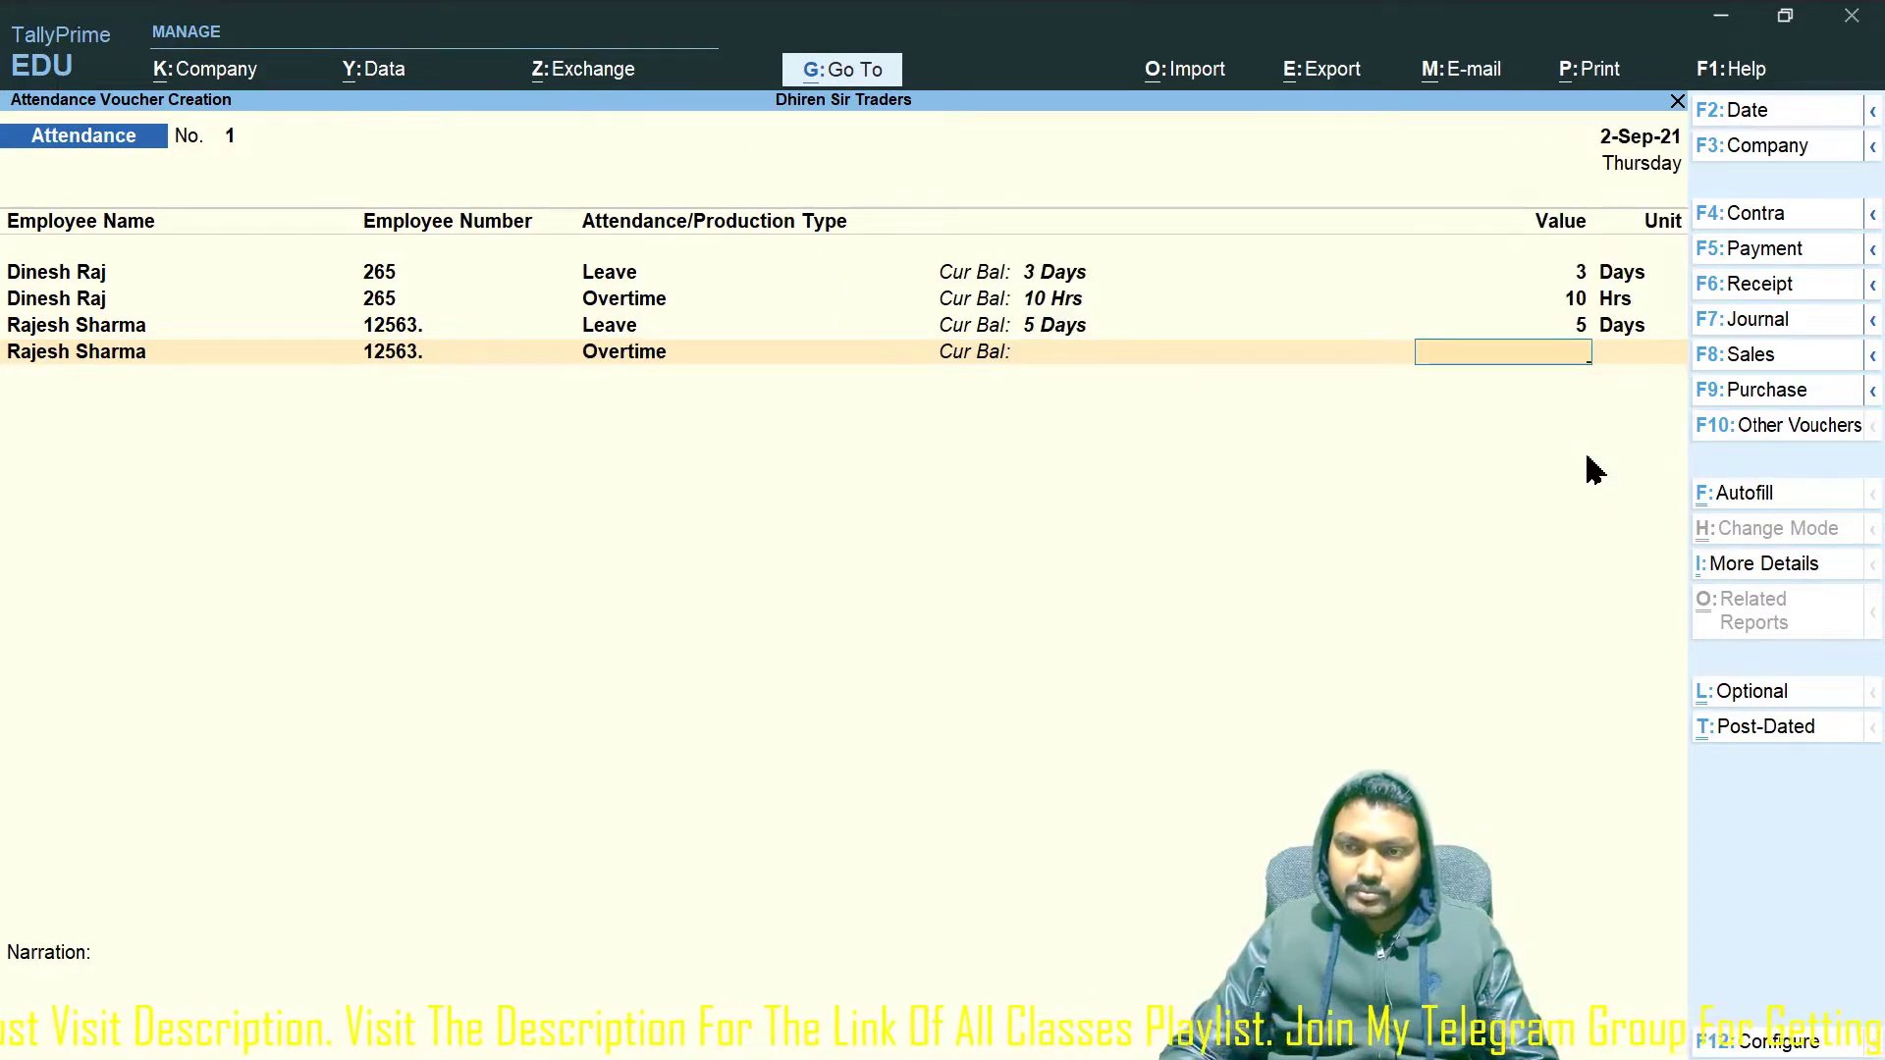
{"action": "type", "text": "20"}
{"action": "key", "text": "Return"}
{"action": "key", "text": "Return"}
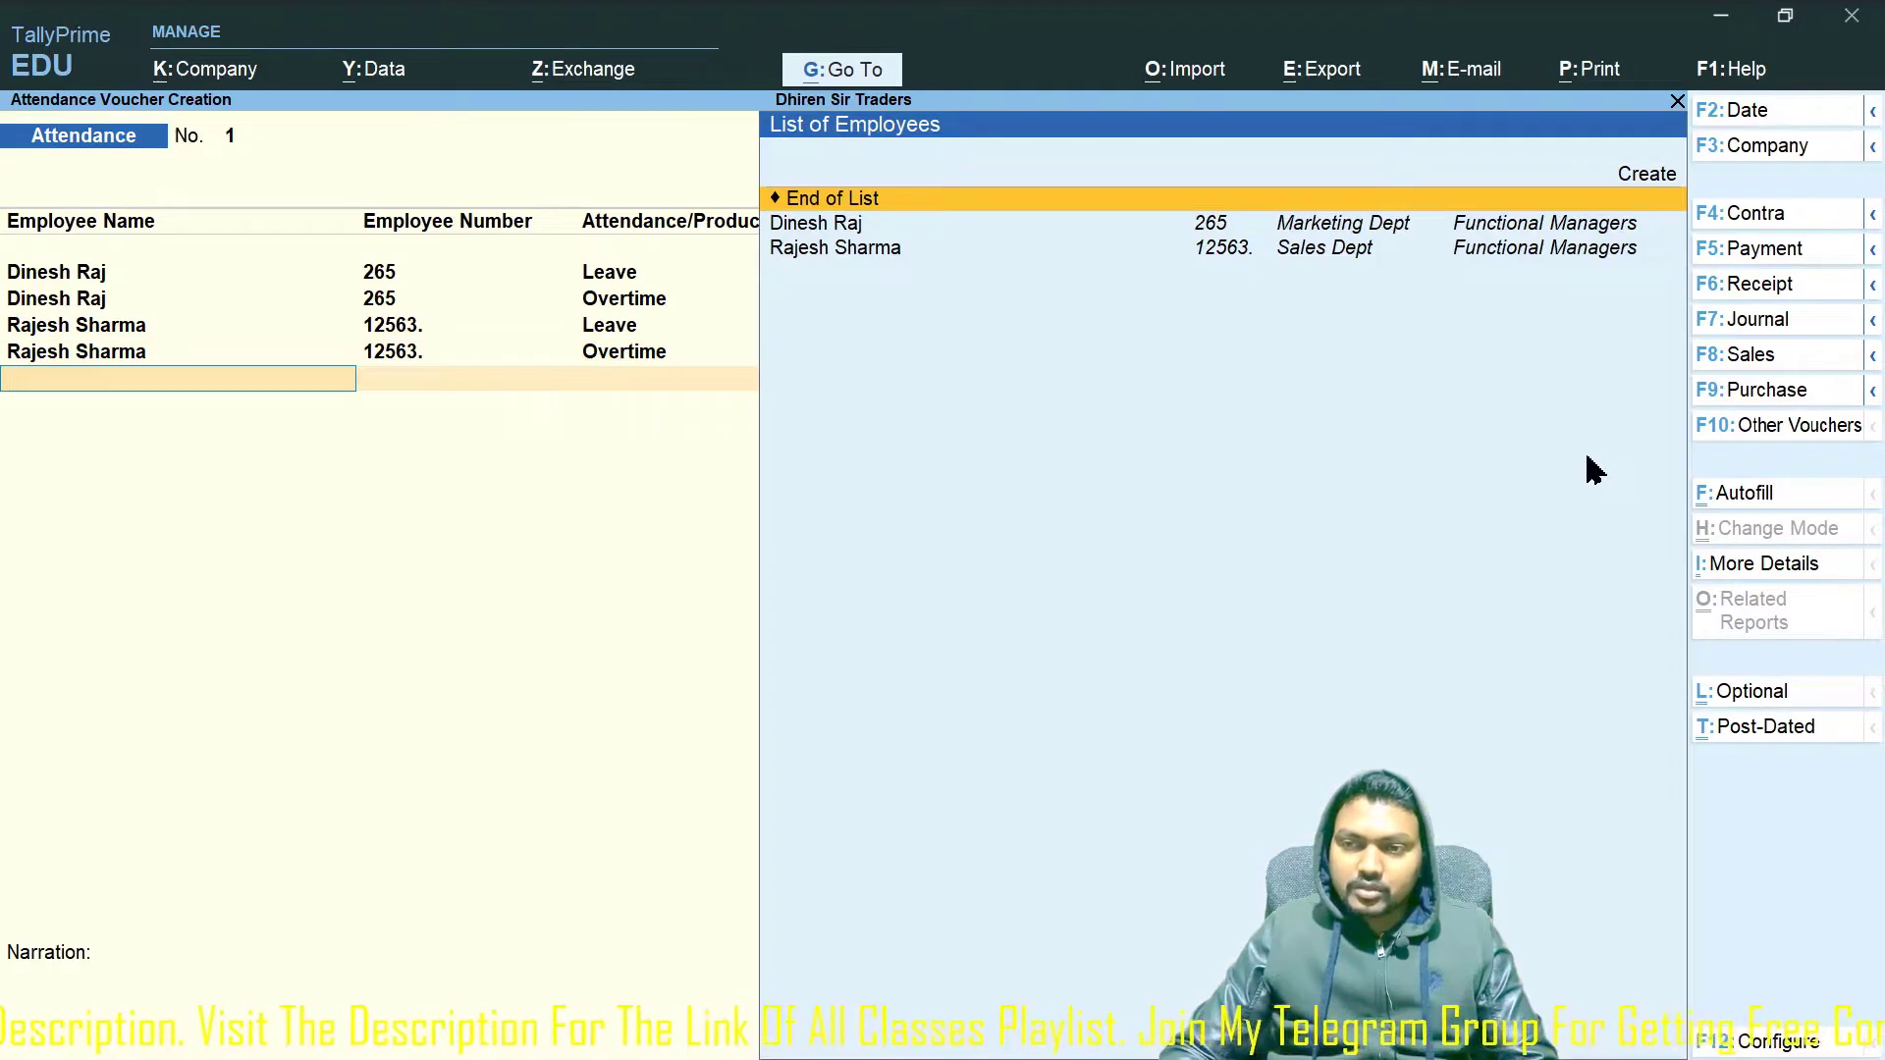
{"action": "key", "text": "Return"}
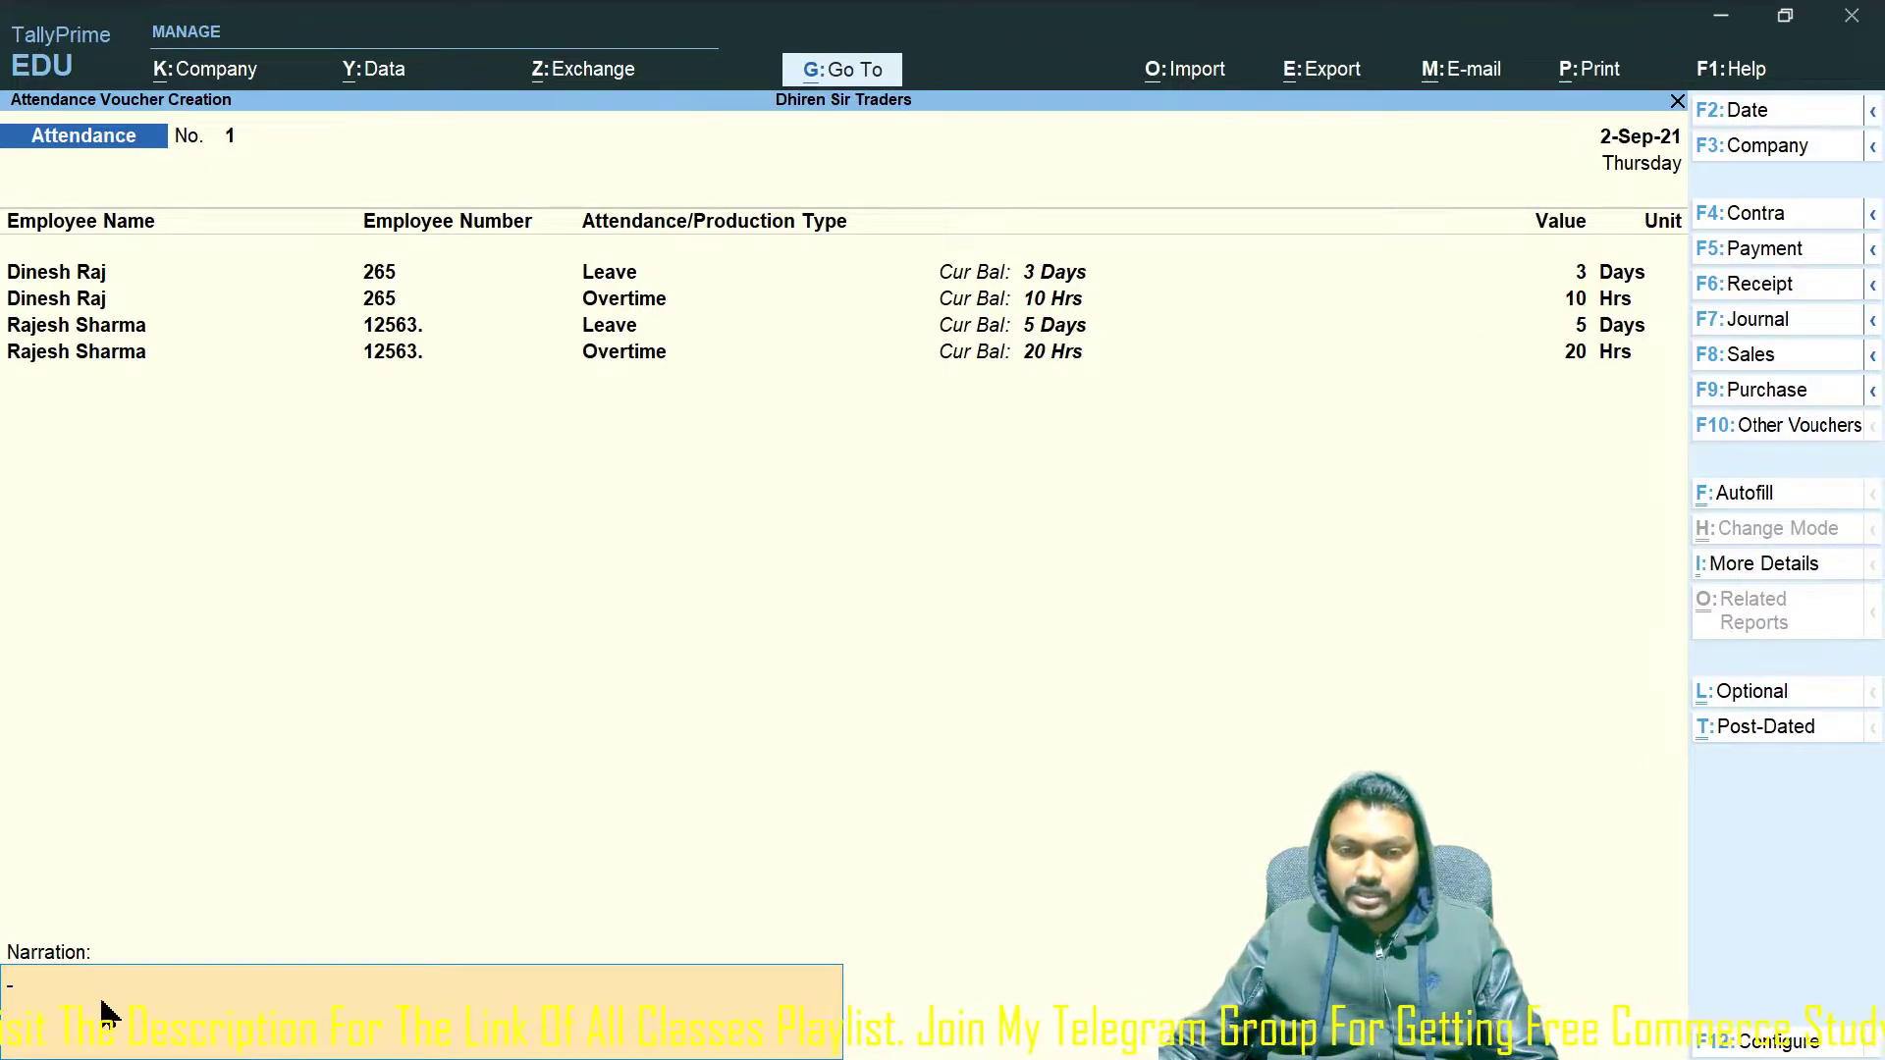
Add the narration 'Being Attendance & Overtime Recorded', date the voucher 31-May-21, and accept it.
{"action": "type", "text": "Being Attendance & Overtime Recorded."}
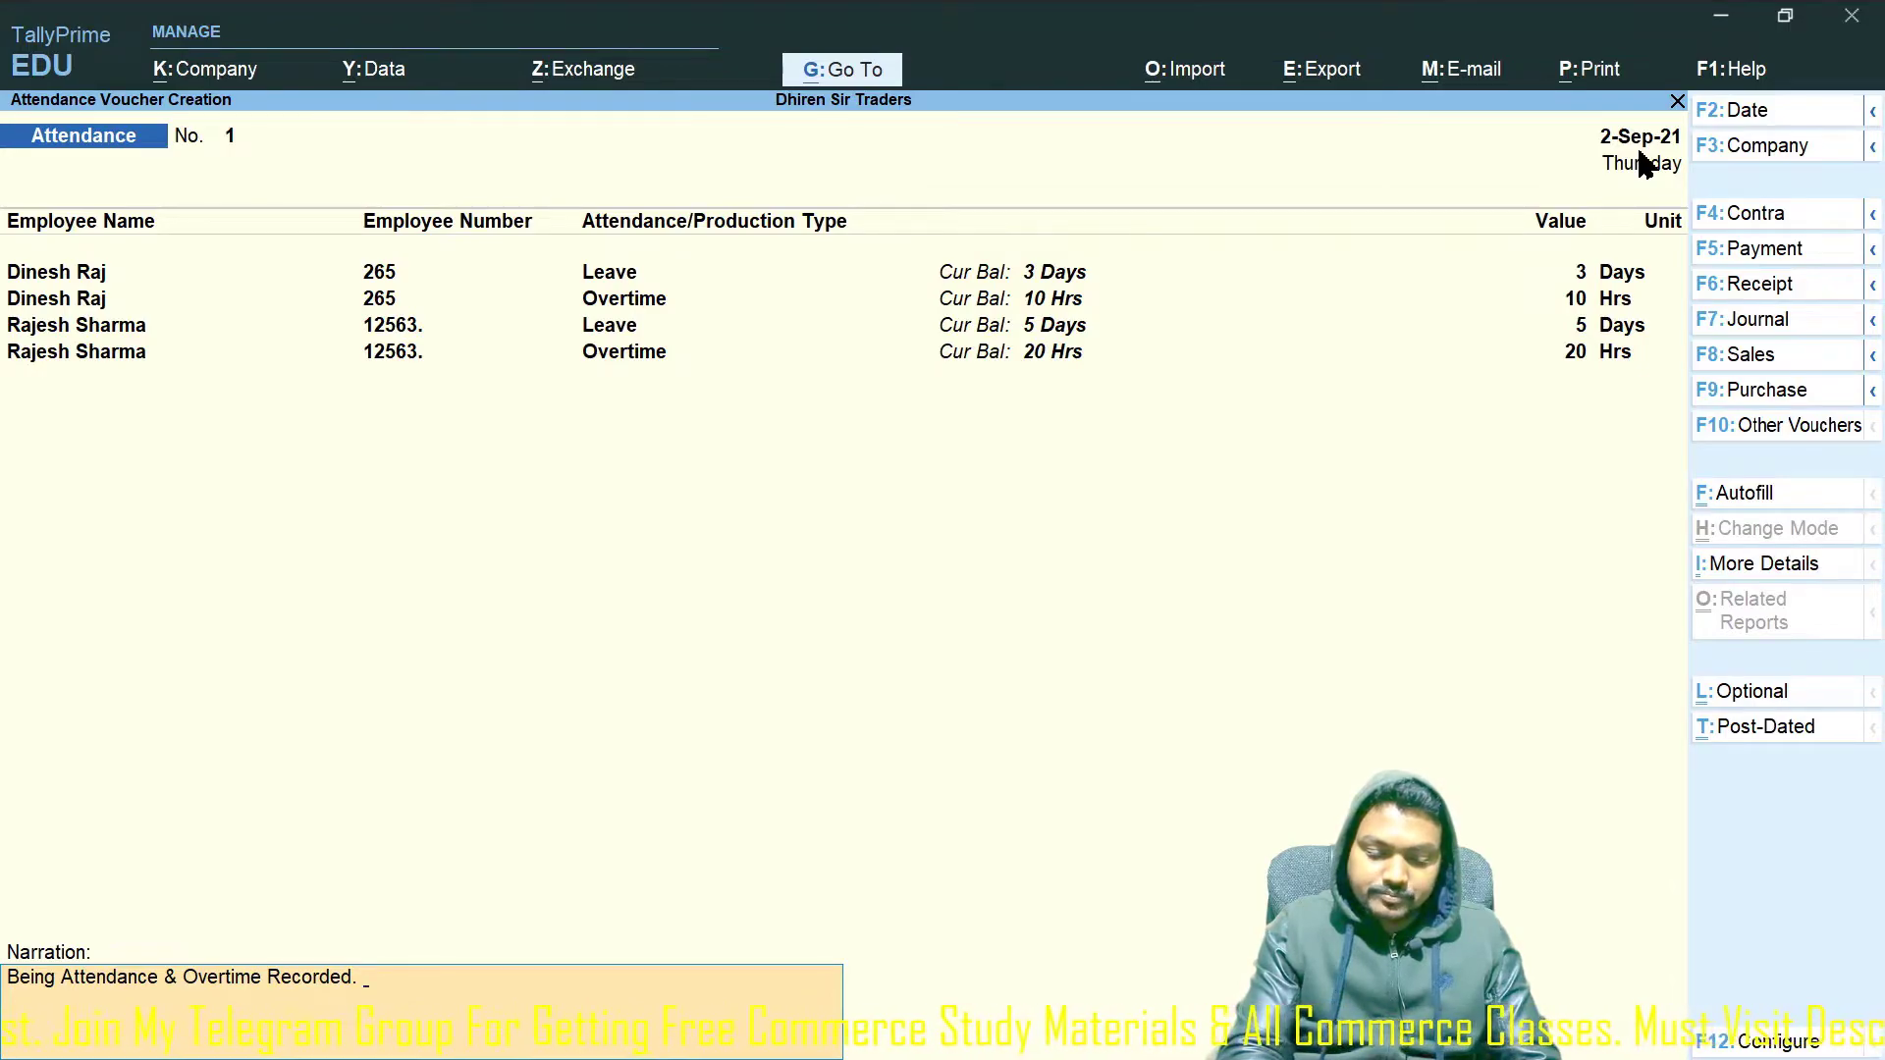
{"action": "key", "text": "F5"}
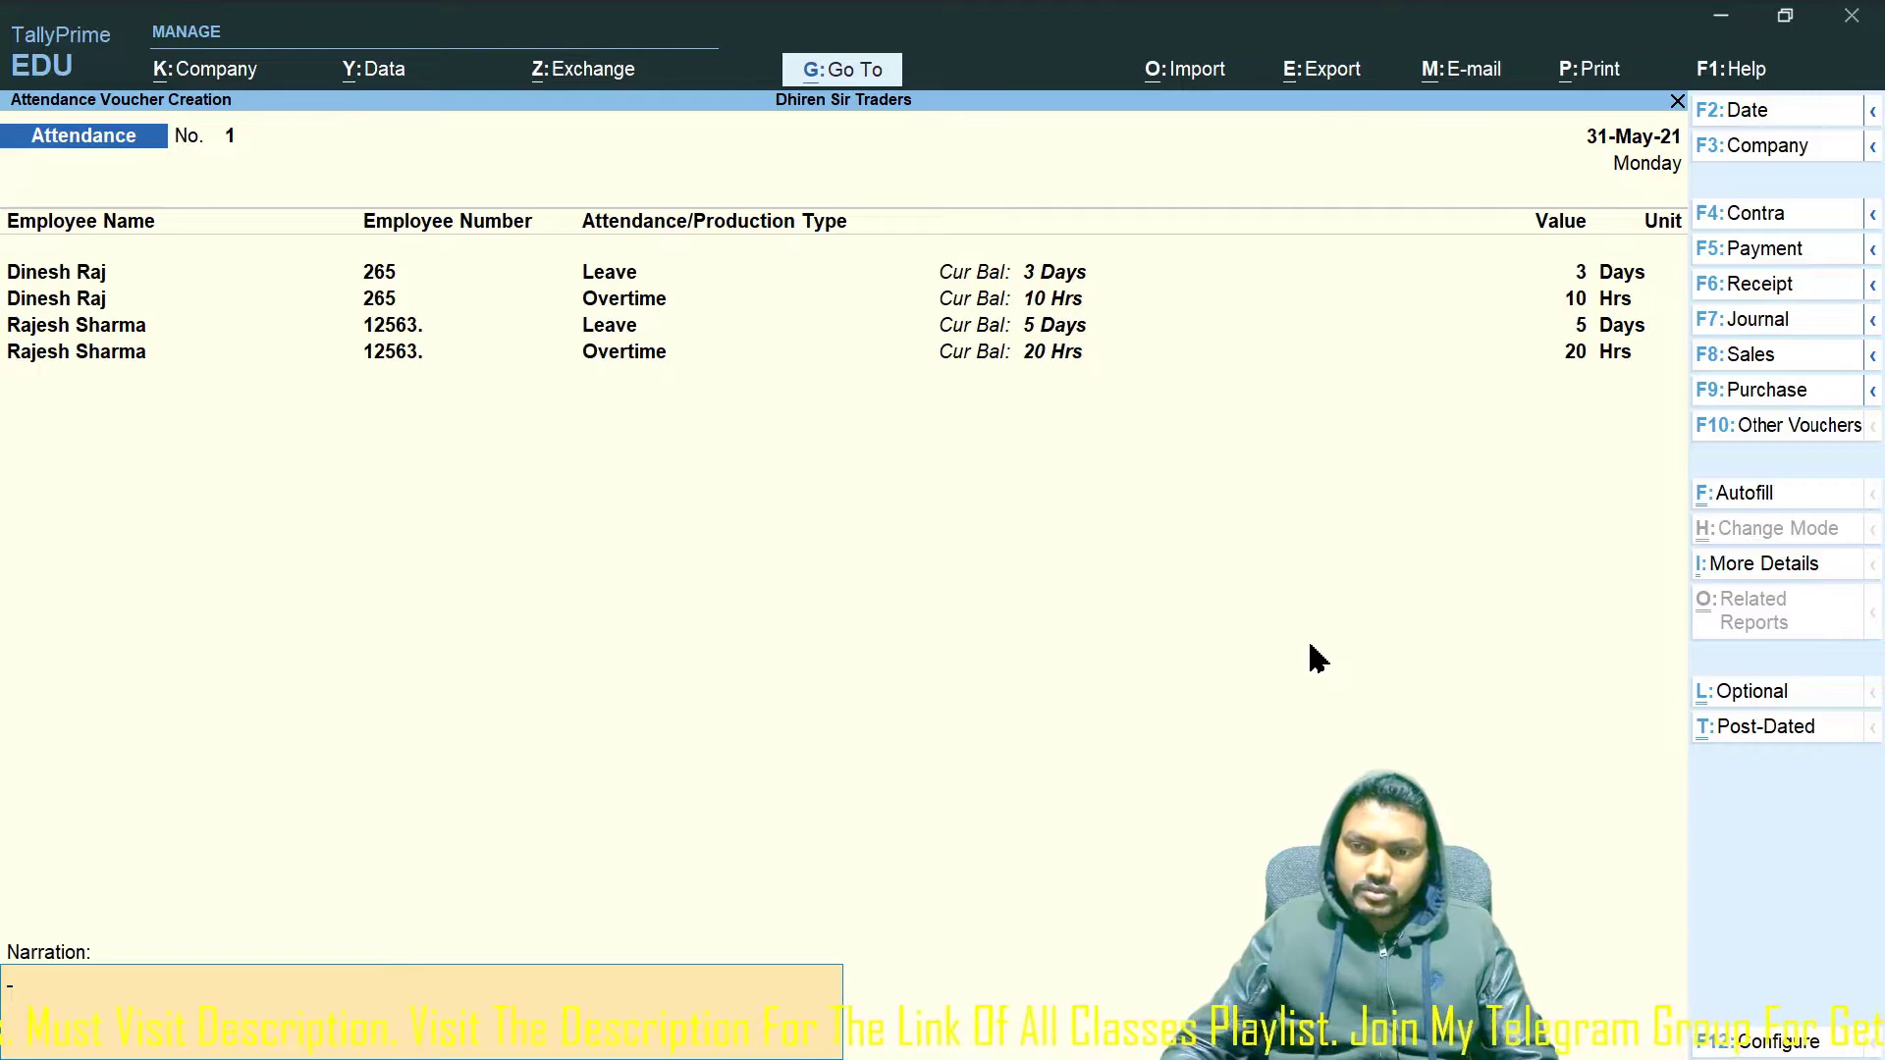
{"action": "key", "text": "Return"}
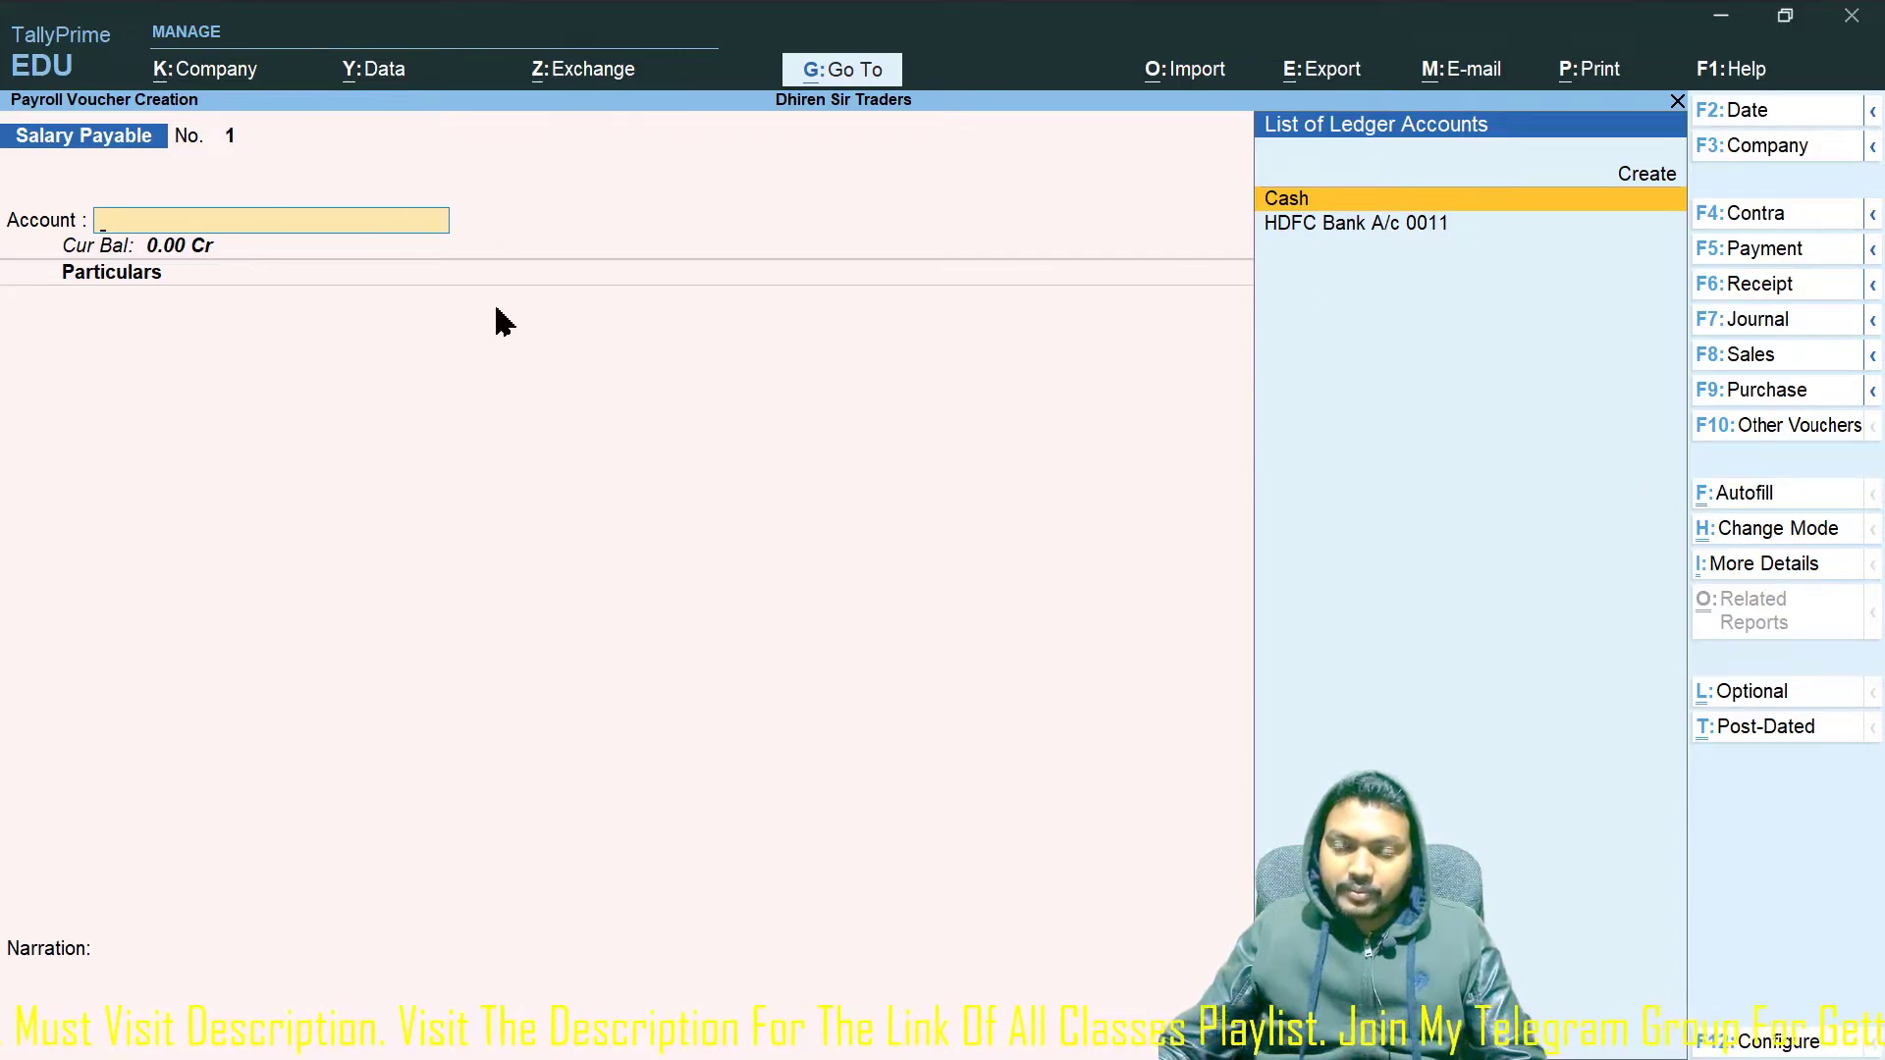
Switch to a Payroll voucher and start Payroll Autofill, User Defined, for 1-5-2021 to 31-5-2021.
{"action": "left_click", "coordinate": [1764, 432]}
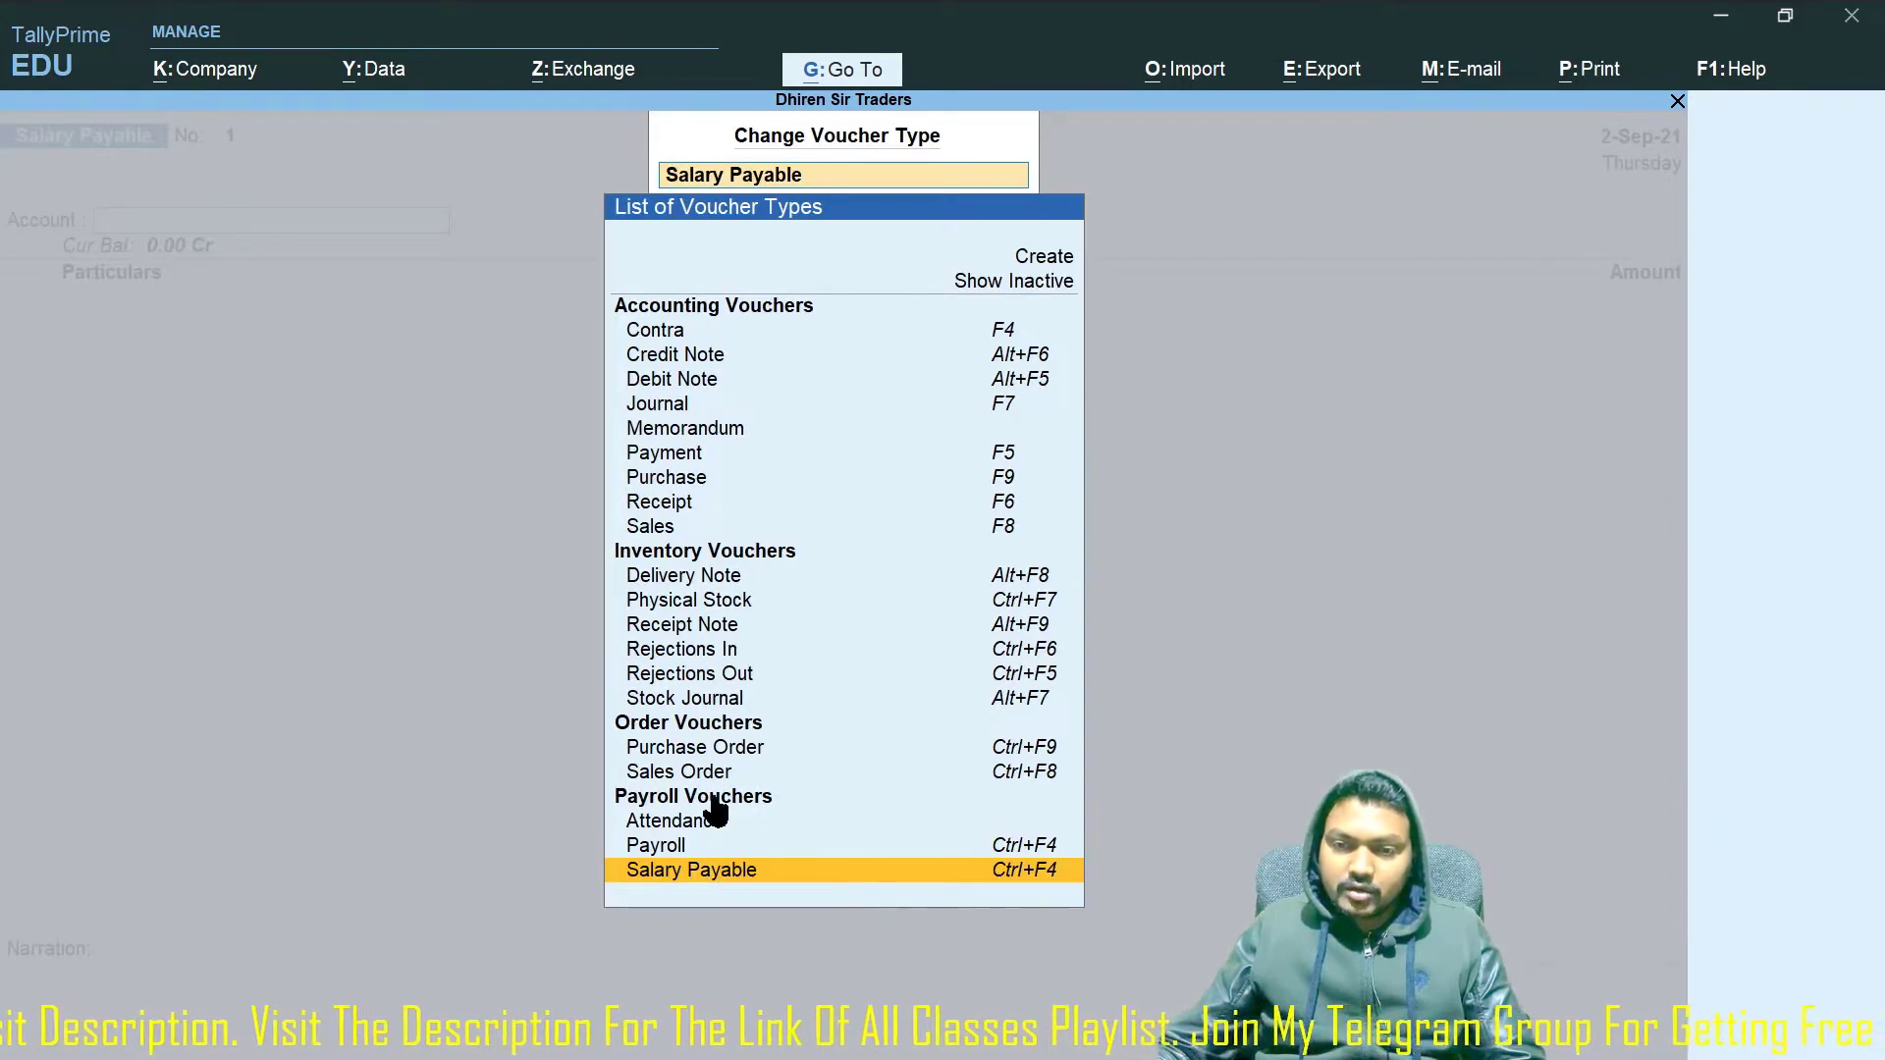
{"action": "left_click", "coordinate": [655, 846]}
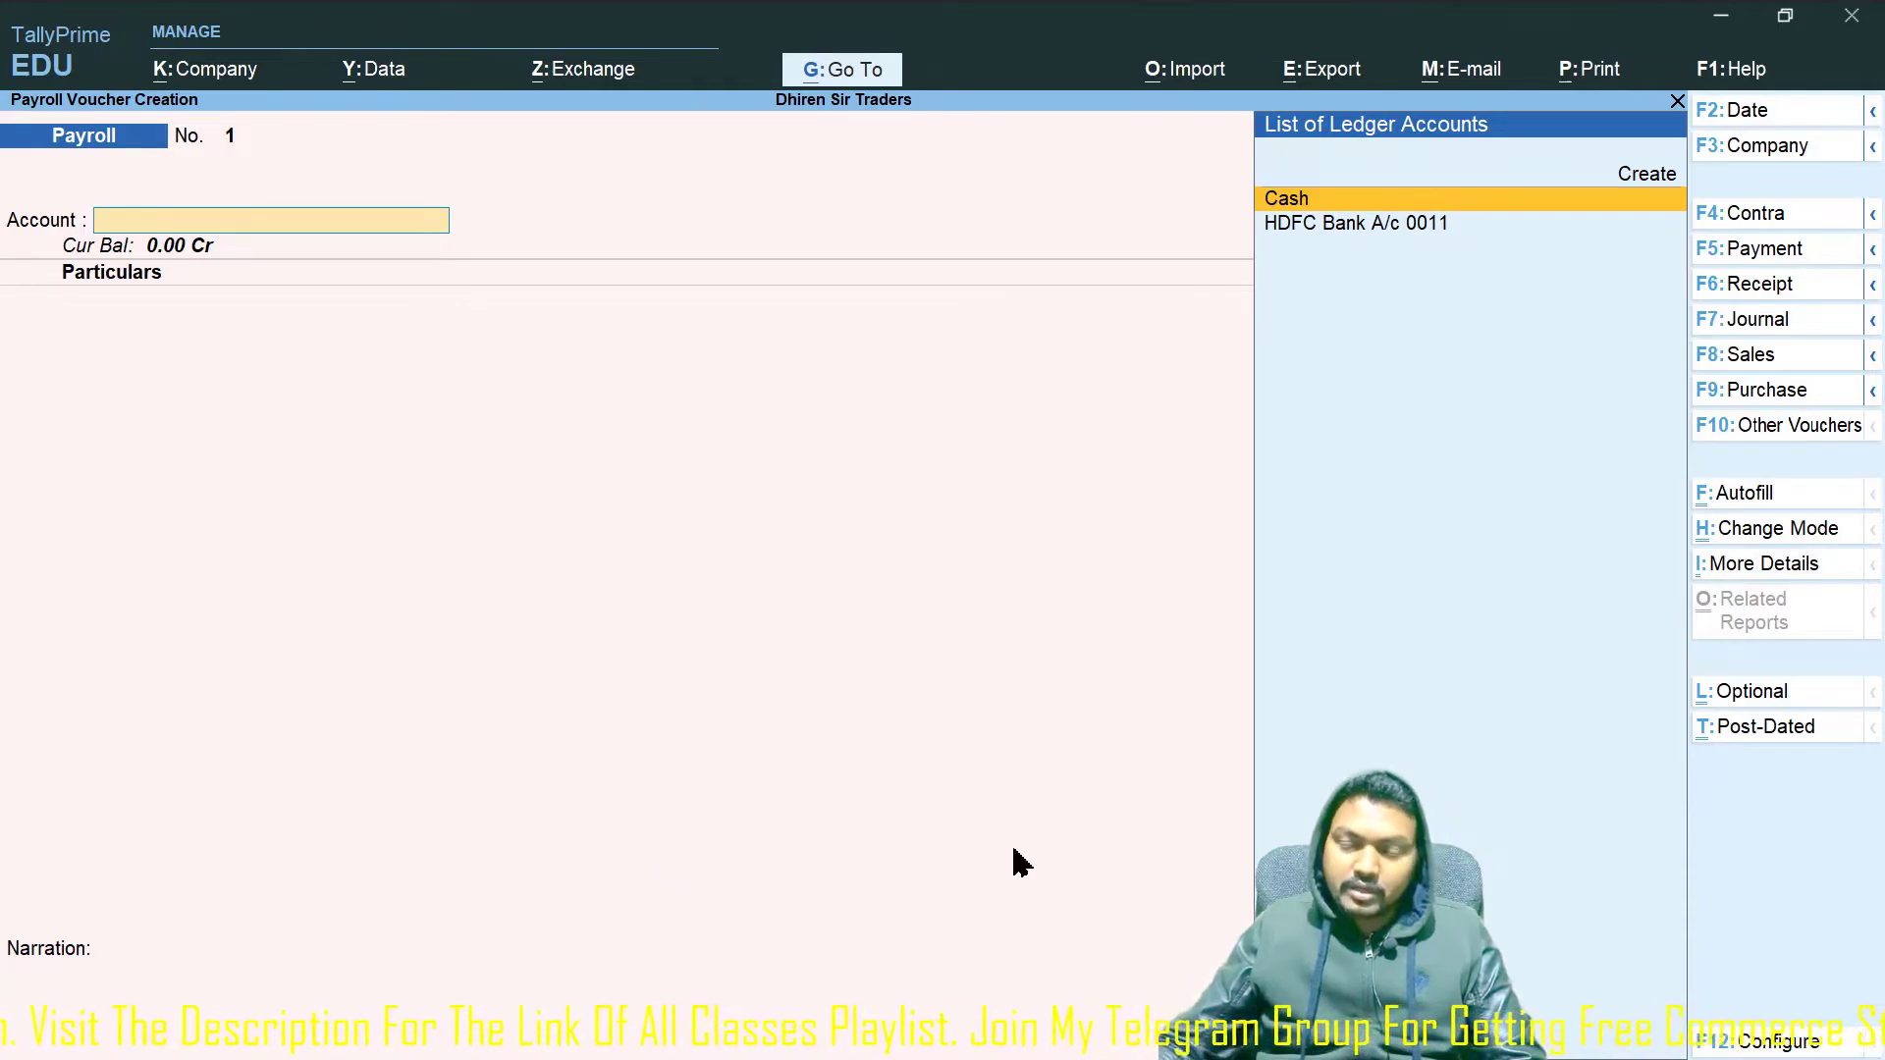
{"action": "left_click", "coordinate": [1739, 496]}
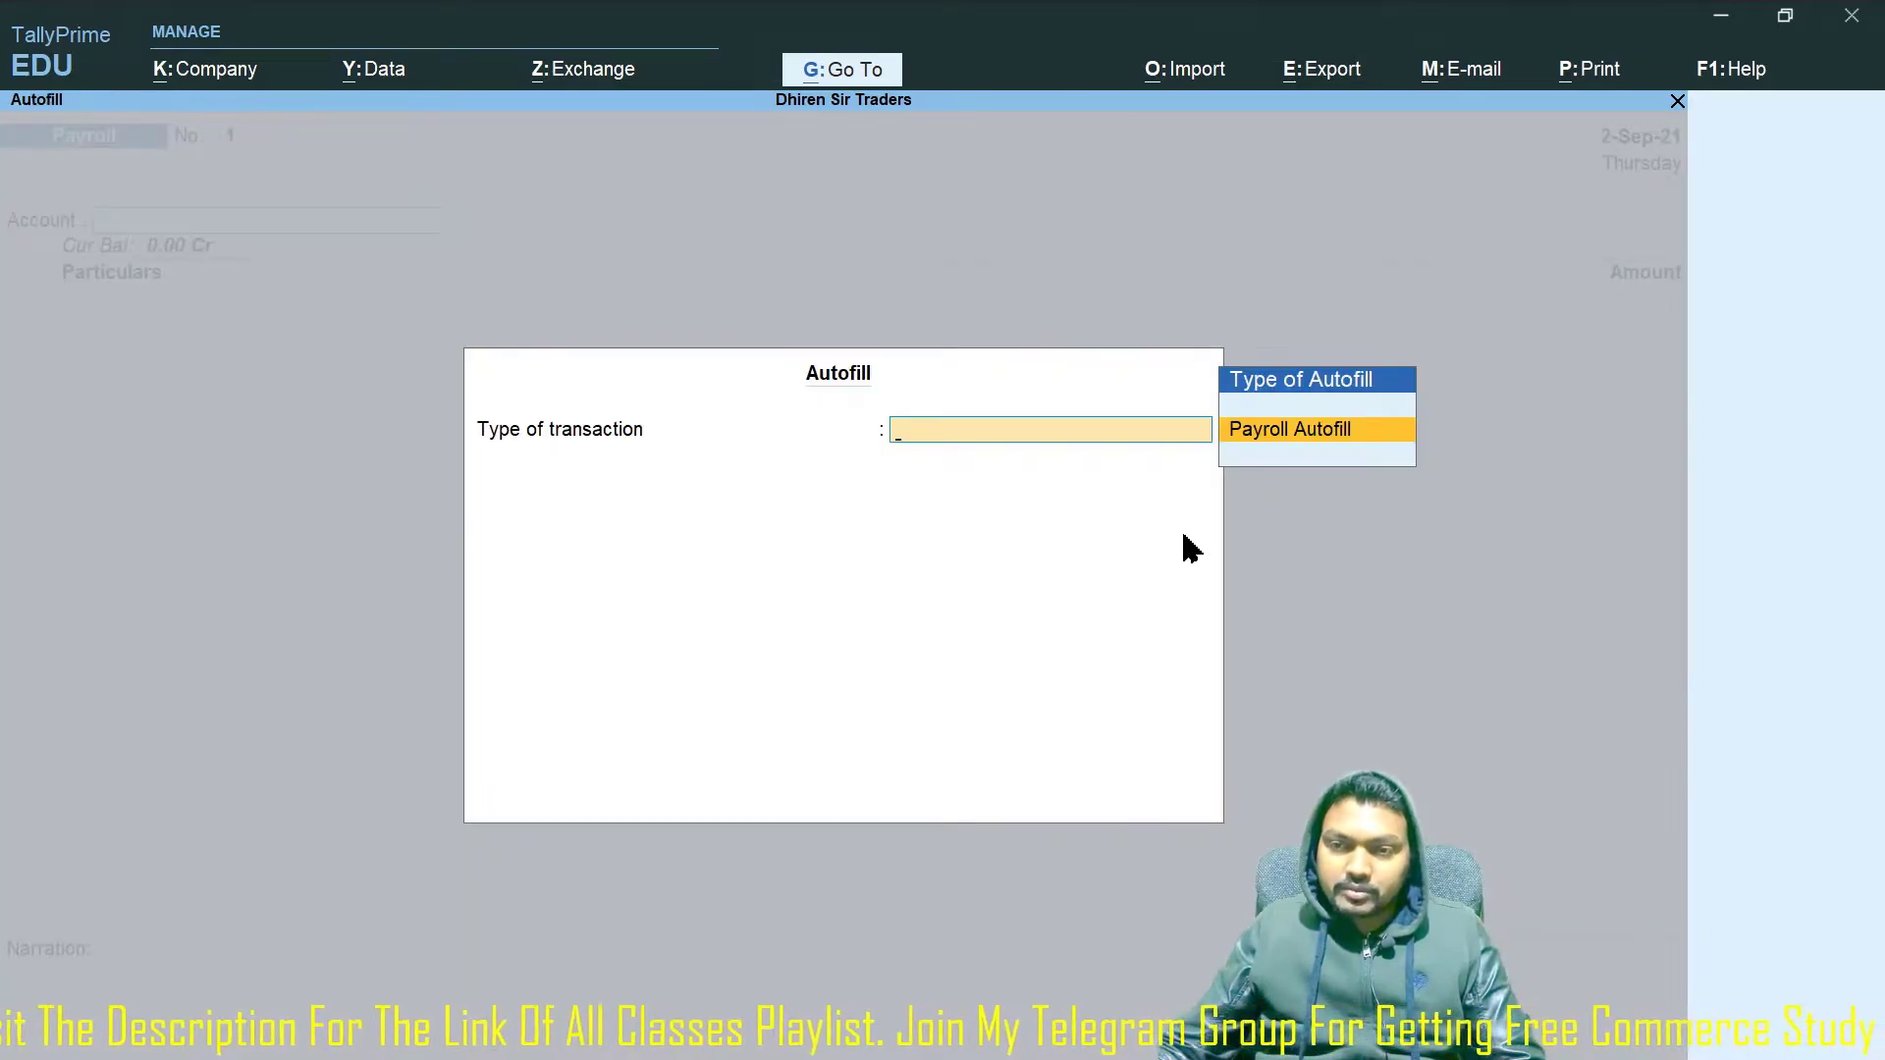
{"action": "left_click", "coordinate": [1287, 429]}
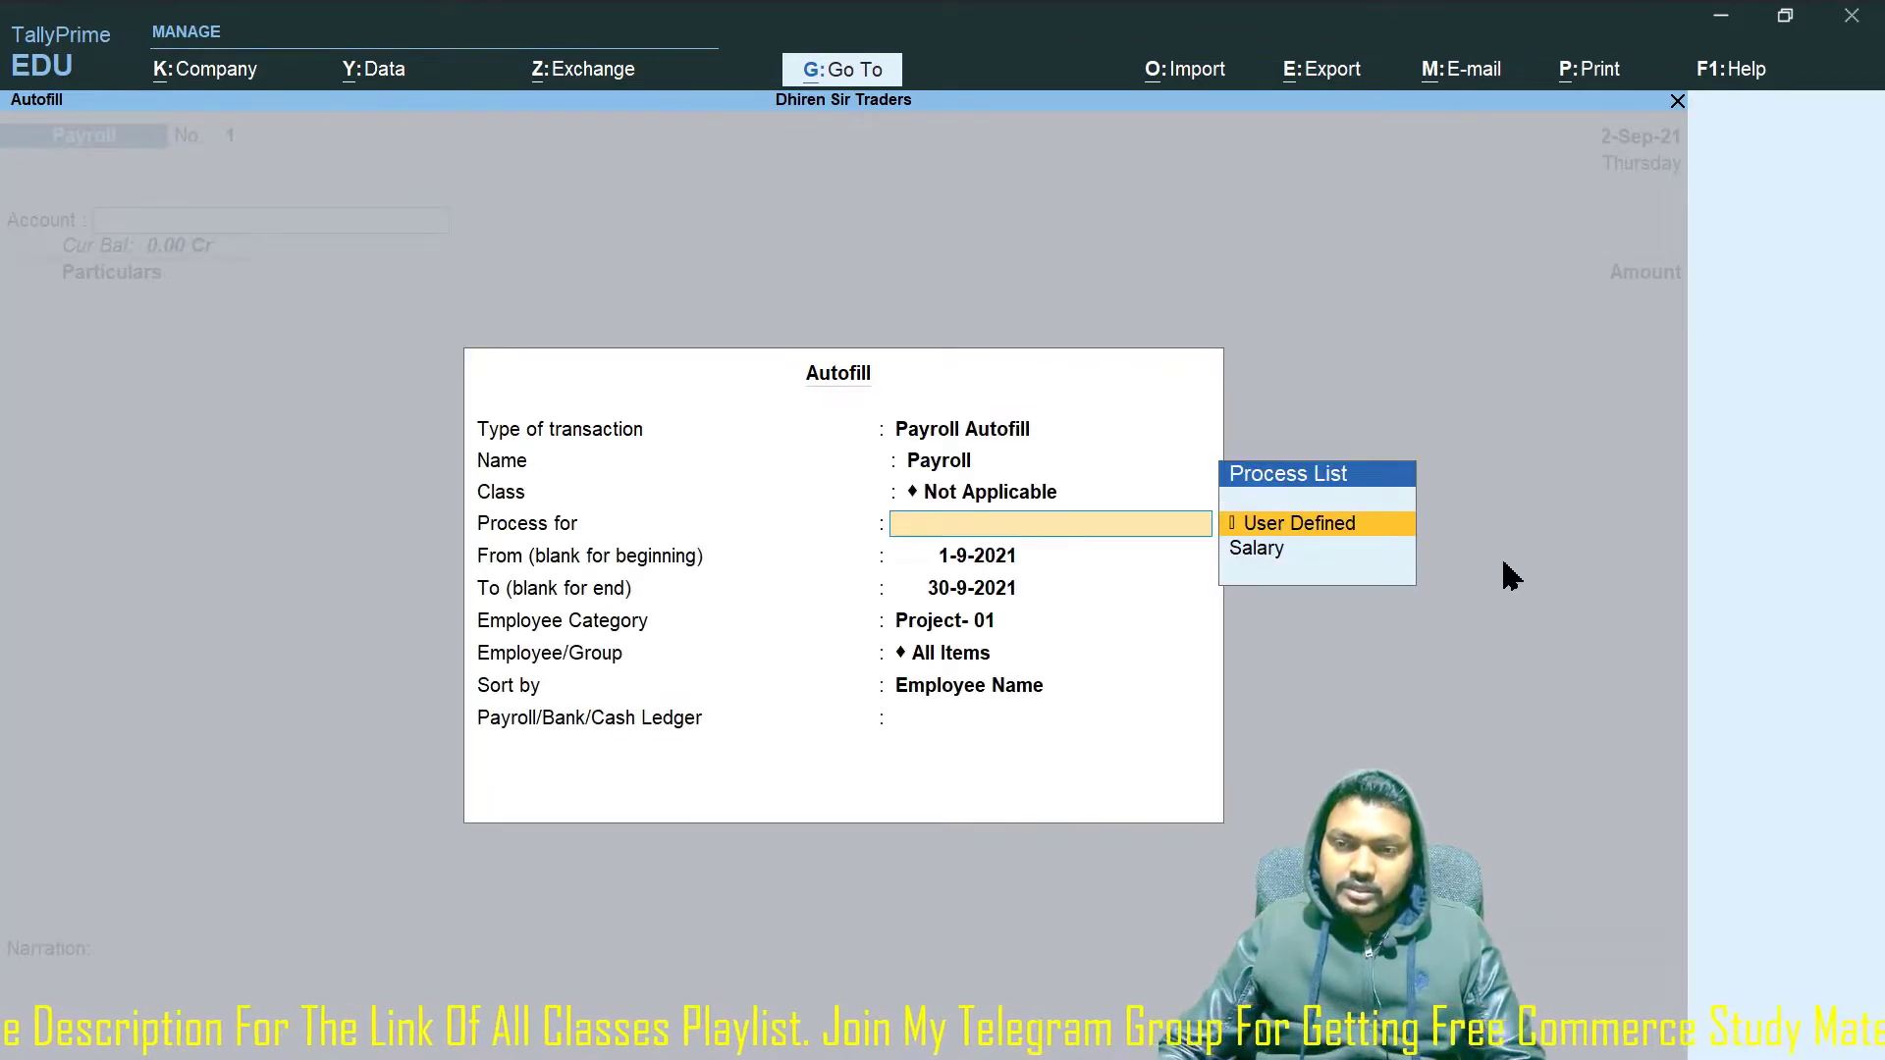
{"action": "key", "text": "Return"}
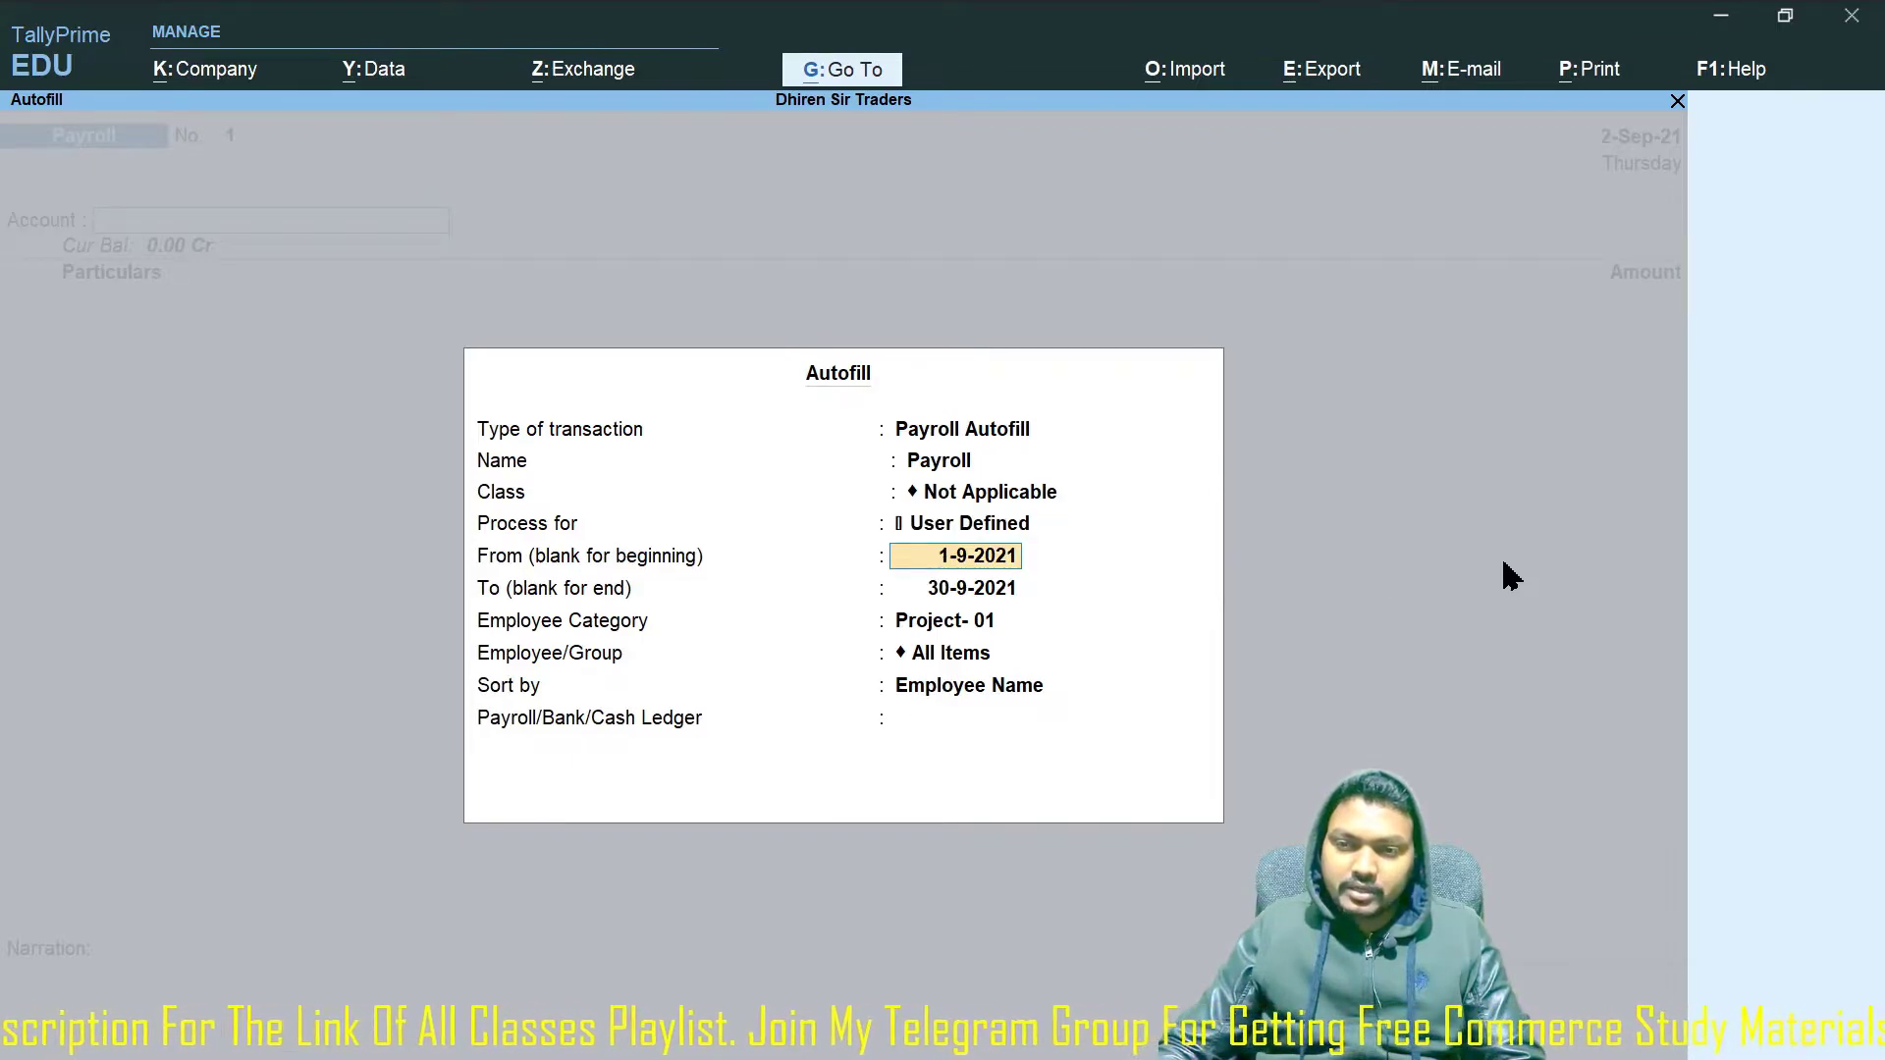
{"action": "type", "text": "1-5"}
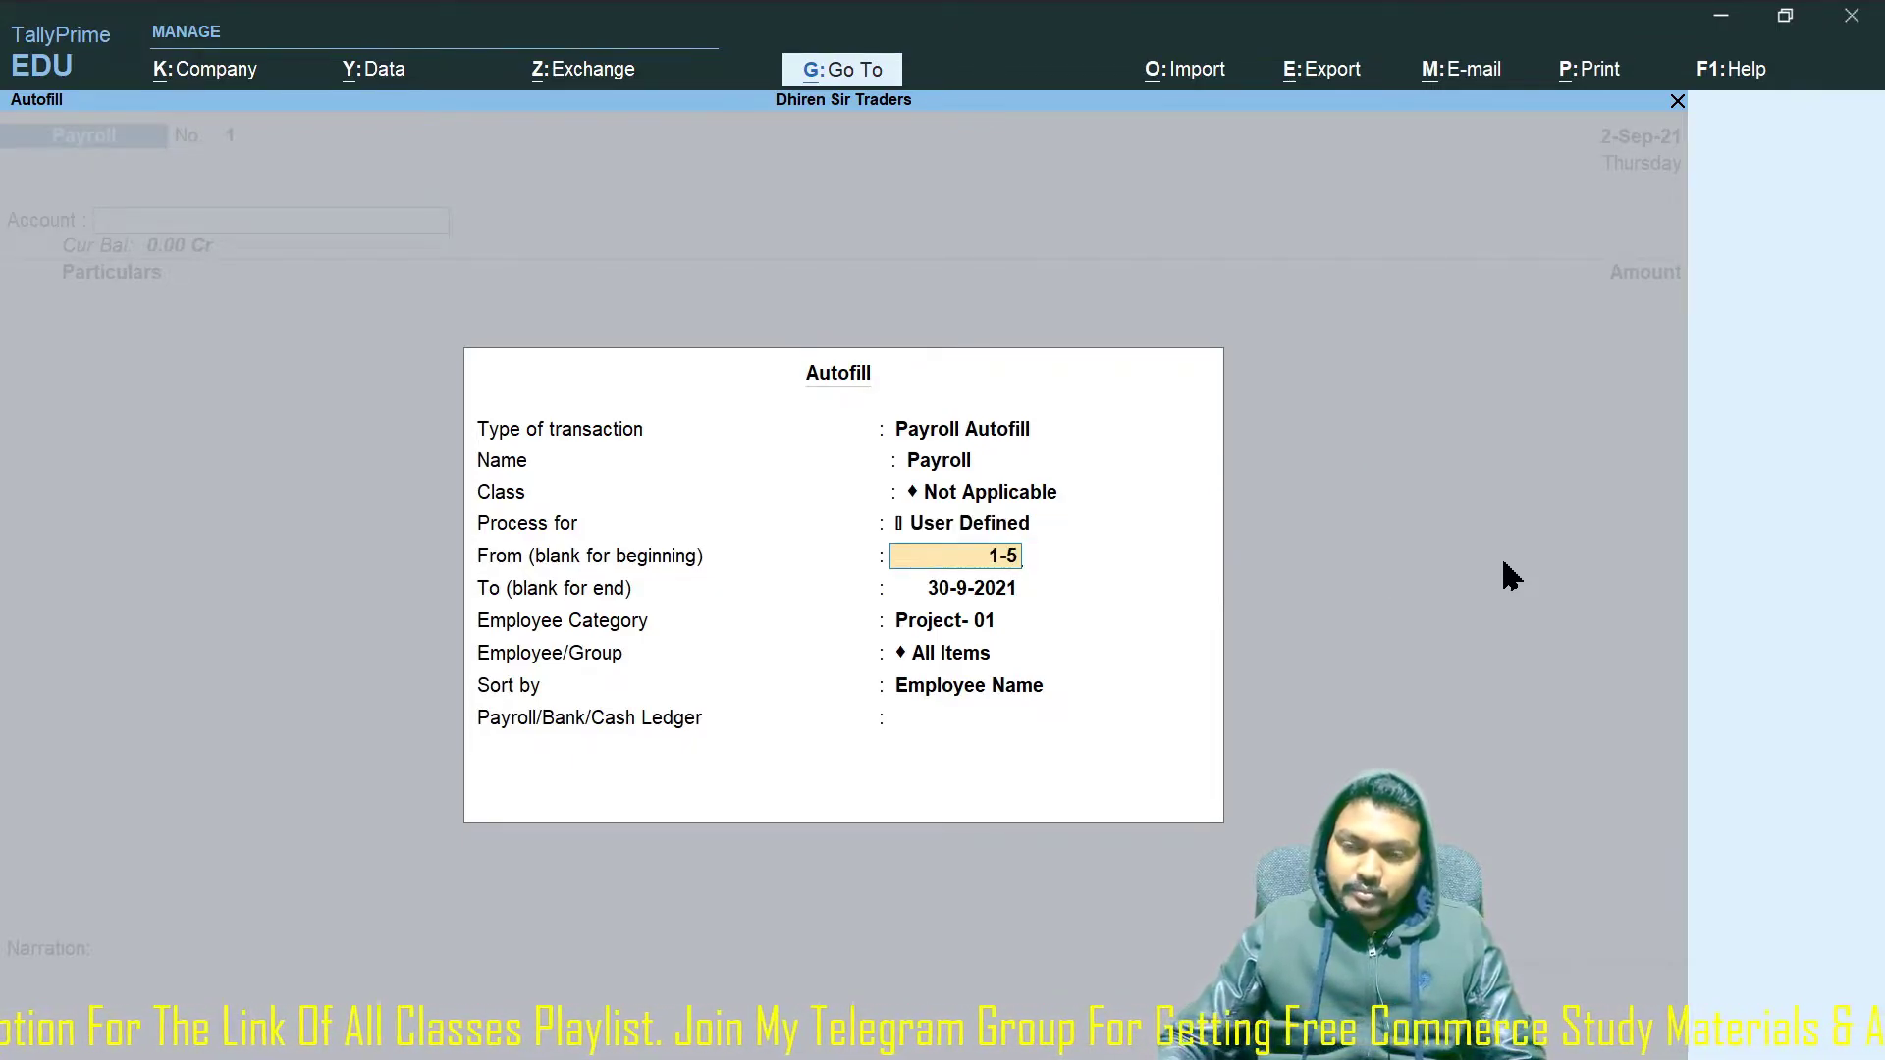
{"action": "key", "text": "Return"}
{"action": "type", "text": "31-5"}
{"action": "key", "text": "Return"}
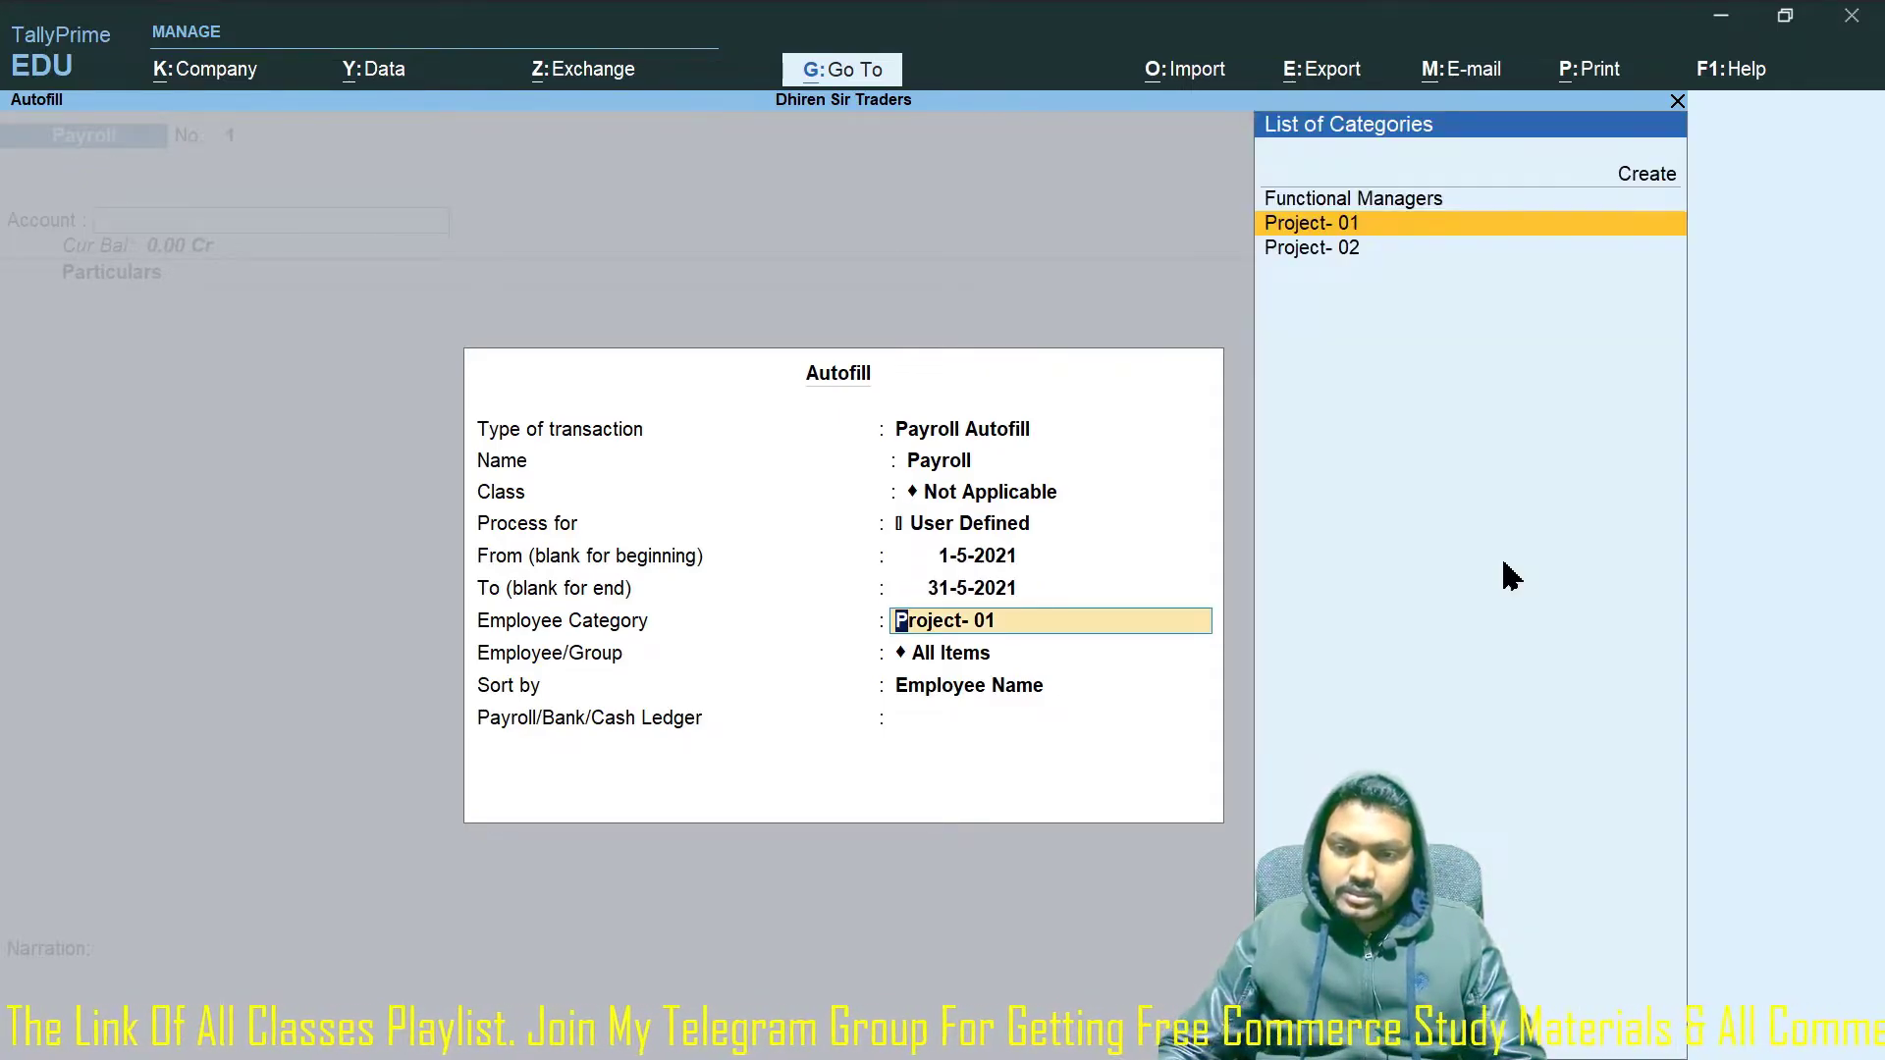
Choose Functional Managers, all employees, HDFC Bank A/c 0011 and Inter Bank Transfer, then apply the autofill.
{"action": "key", "text": "Up"}
{"action": "key", "text": "Return"}
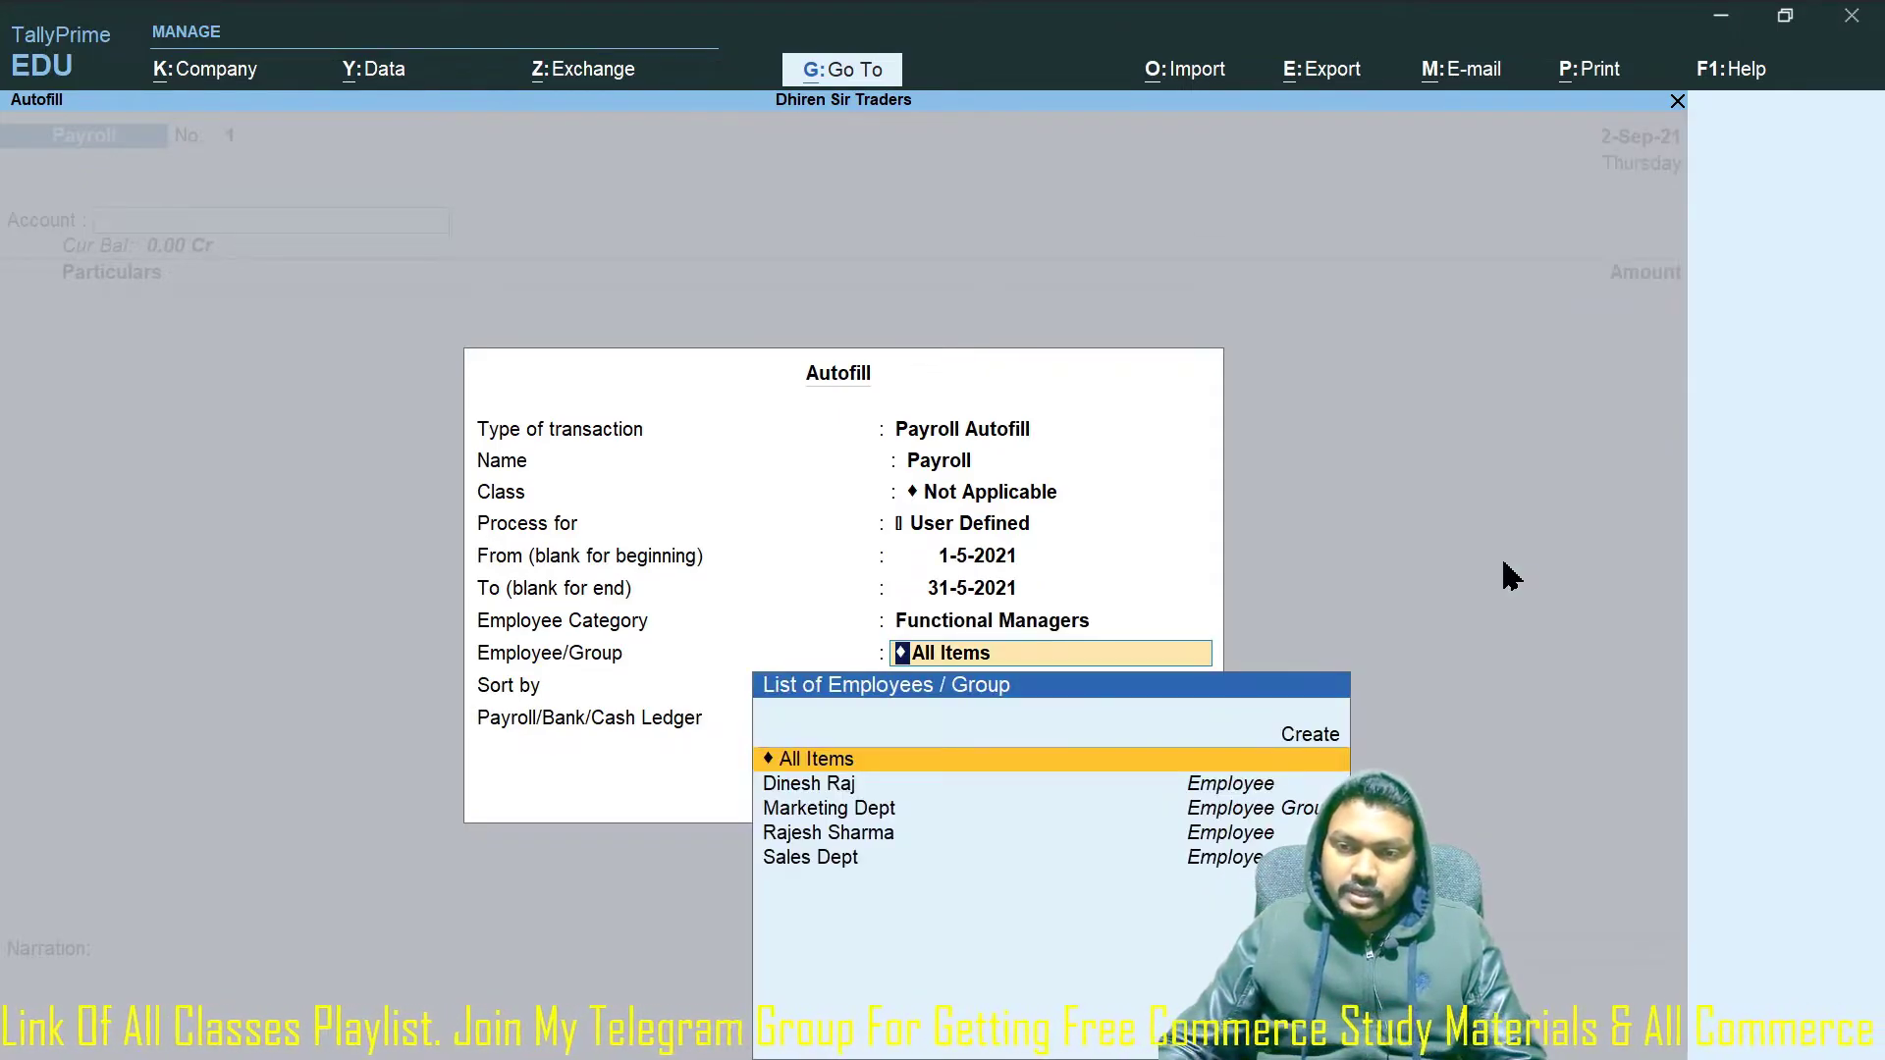
{"action": "key", "text": "Return"}
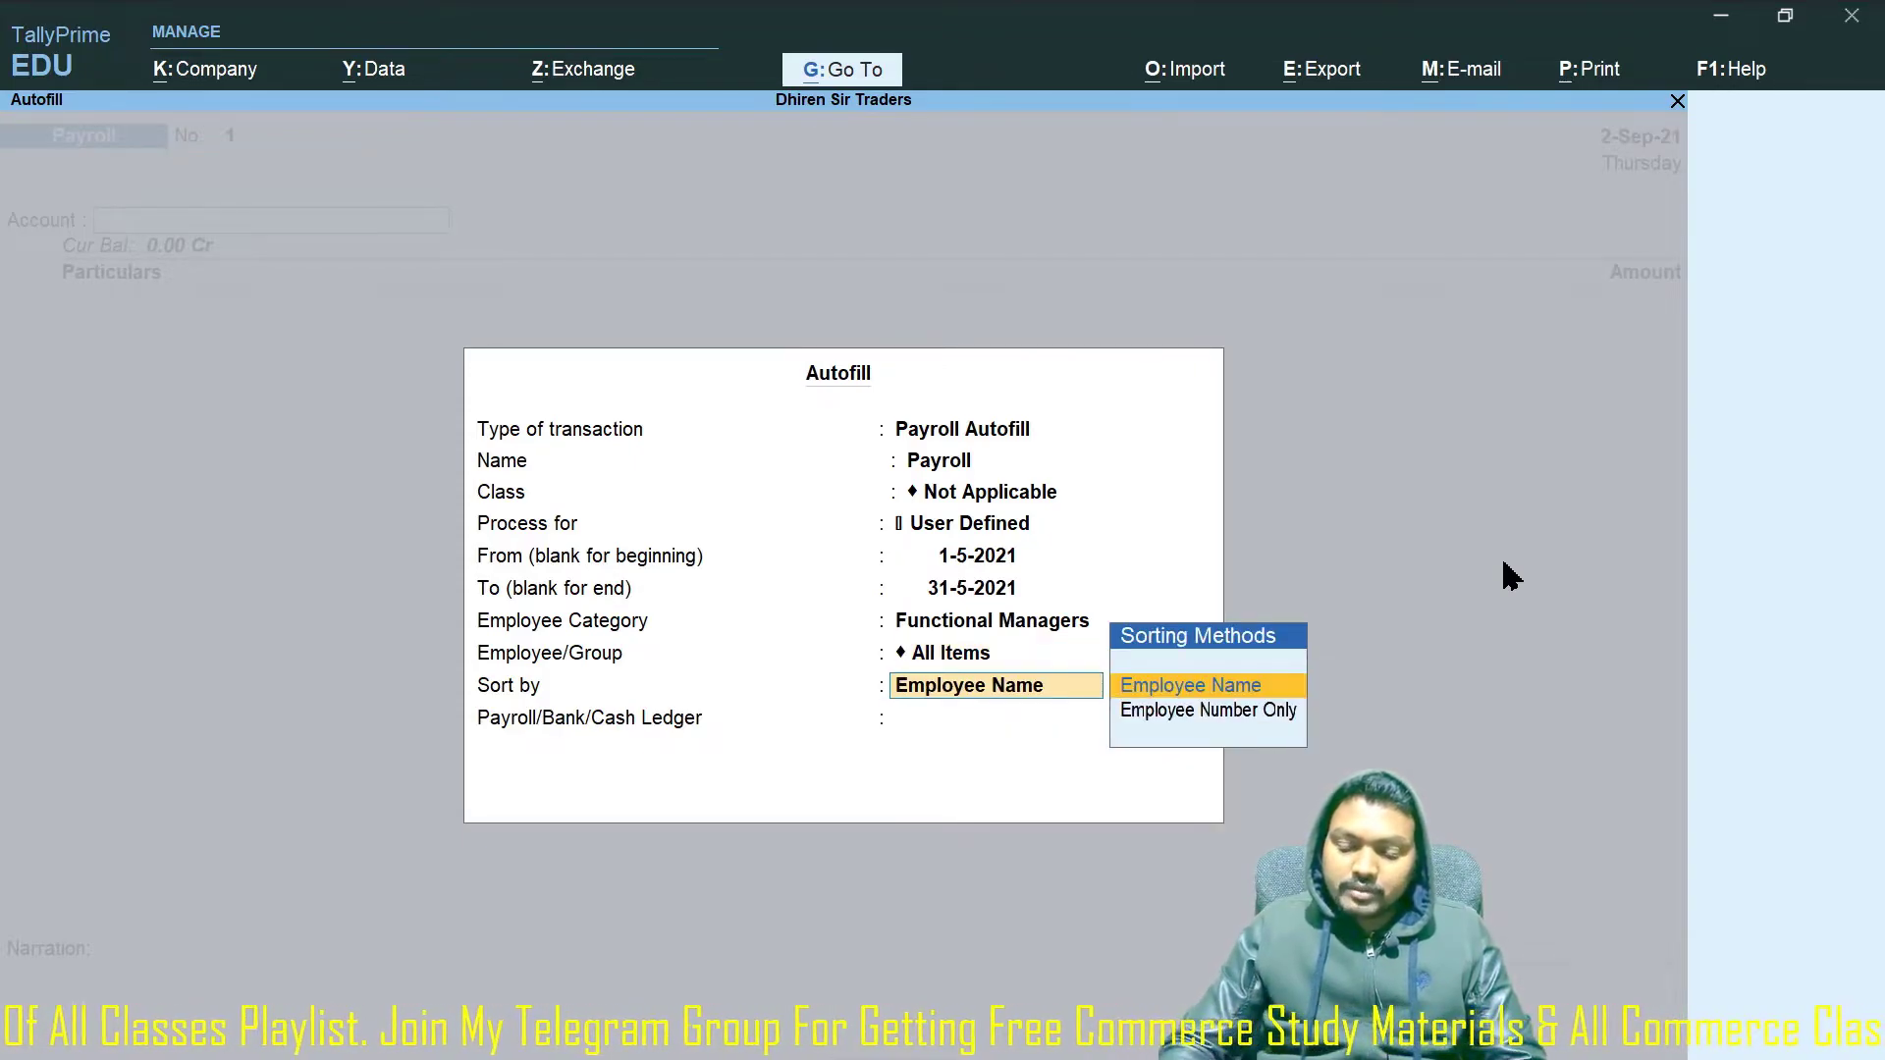
{"action": "key", "text": "BackSpace"}
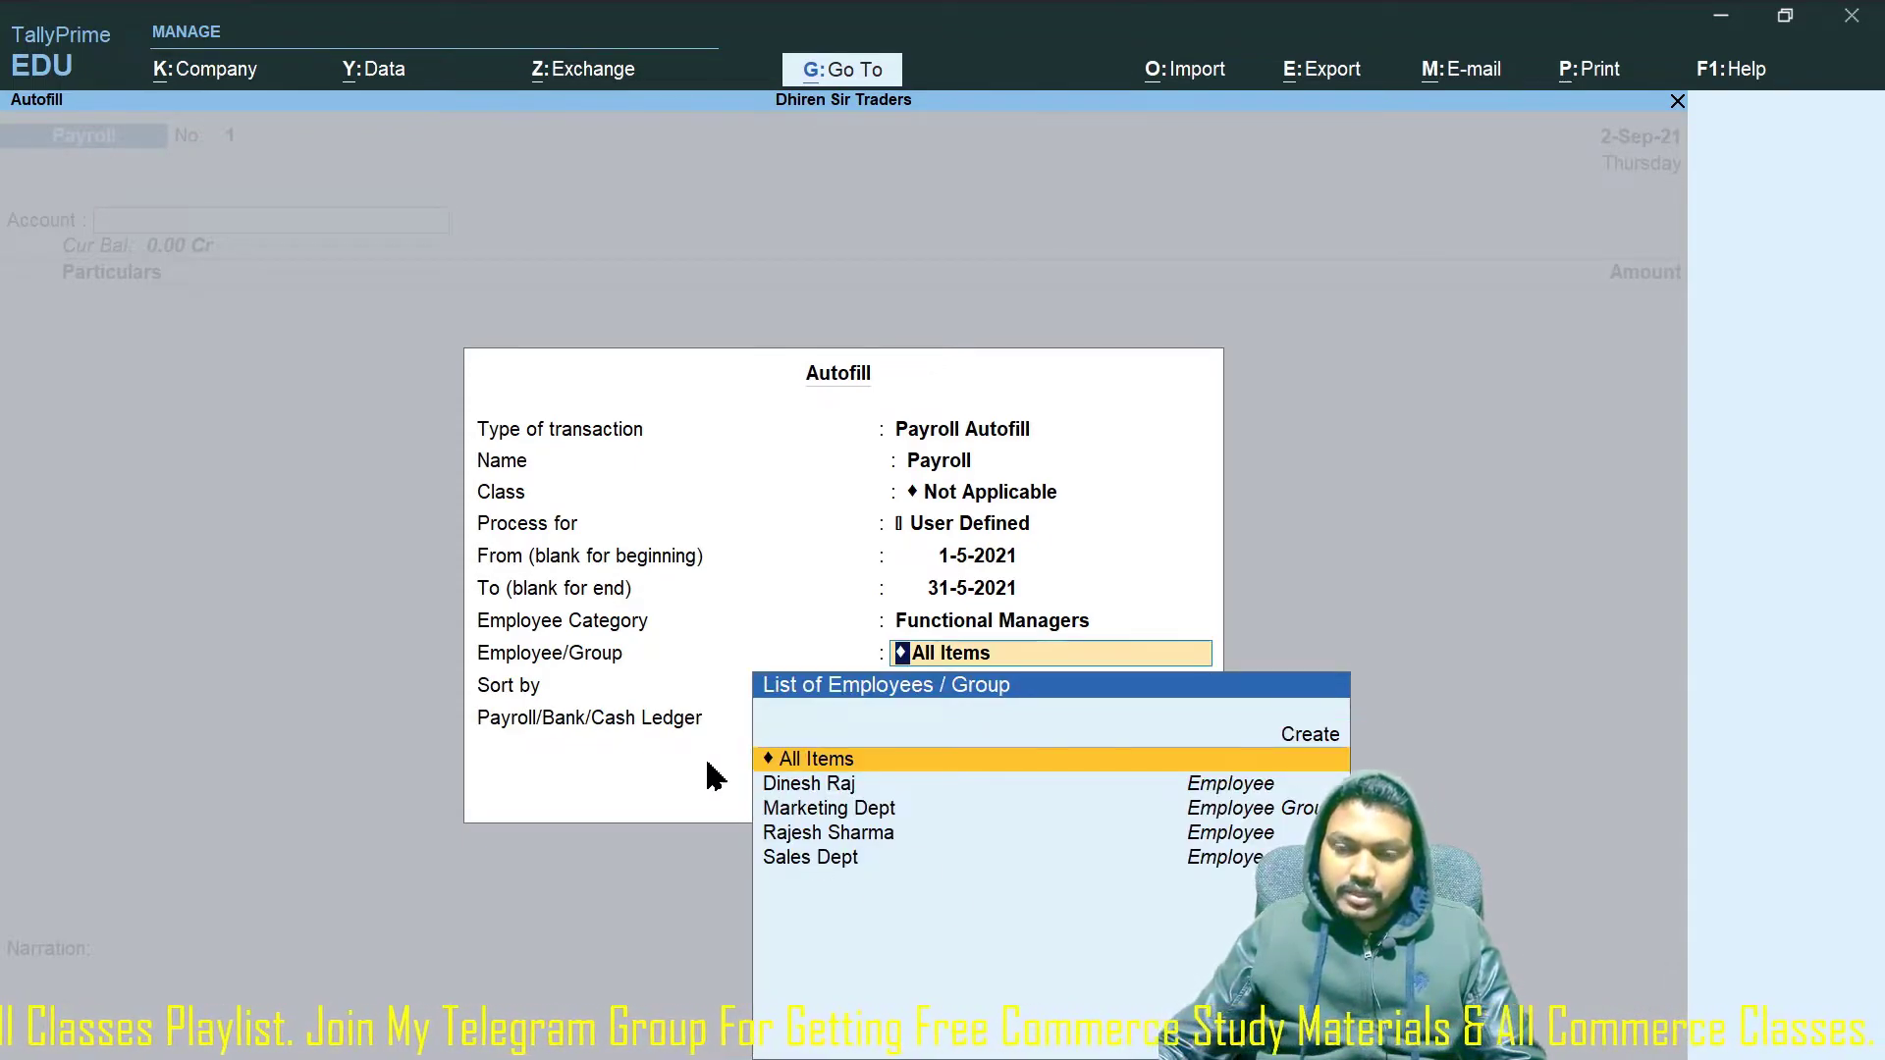
{"action": "key", "text": "Return"}
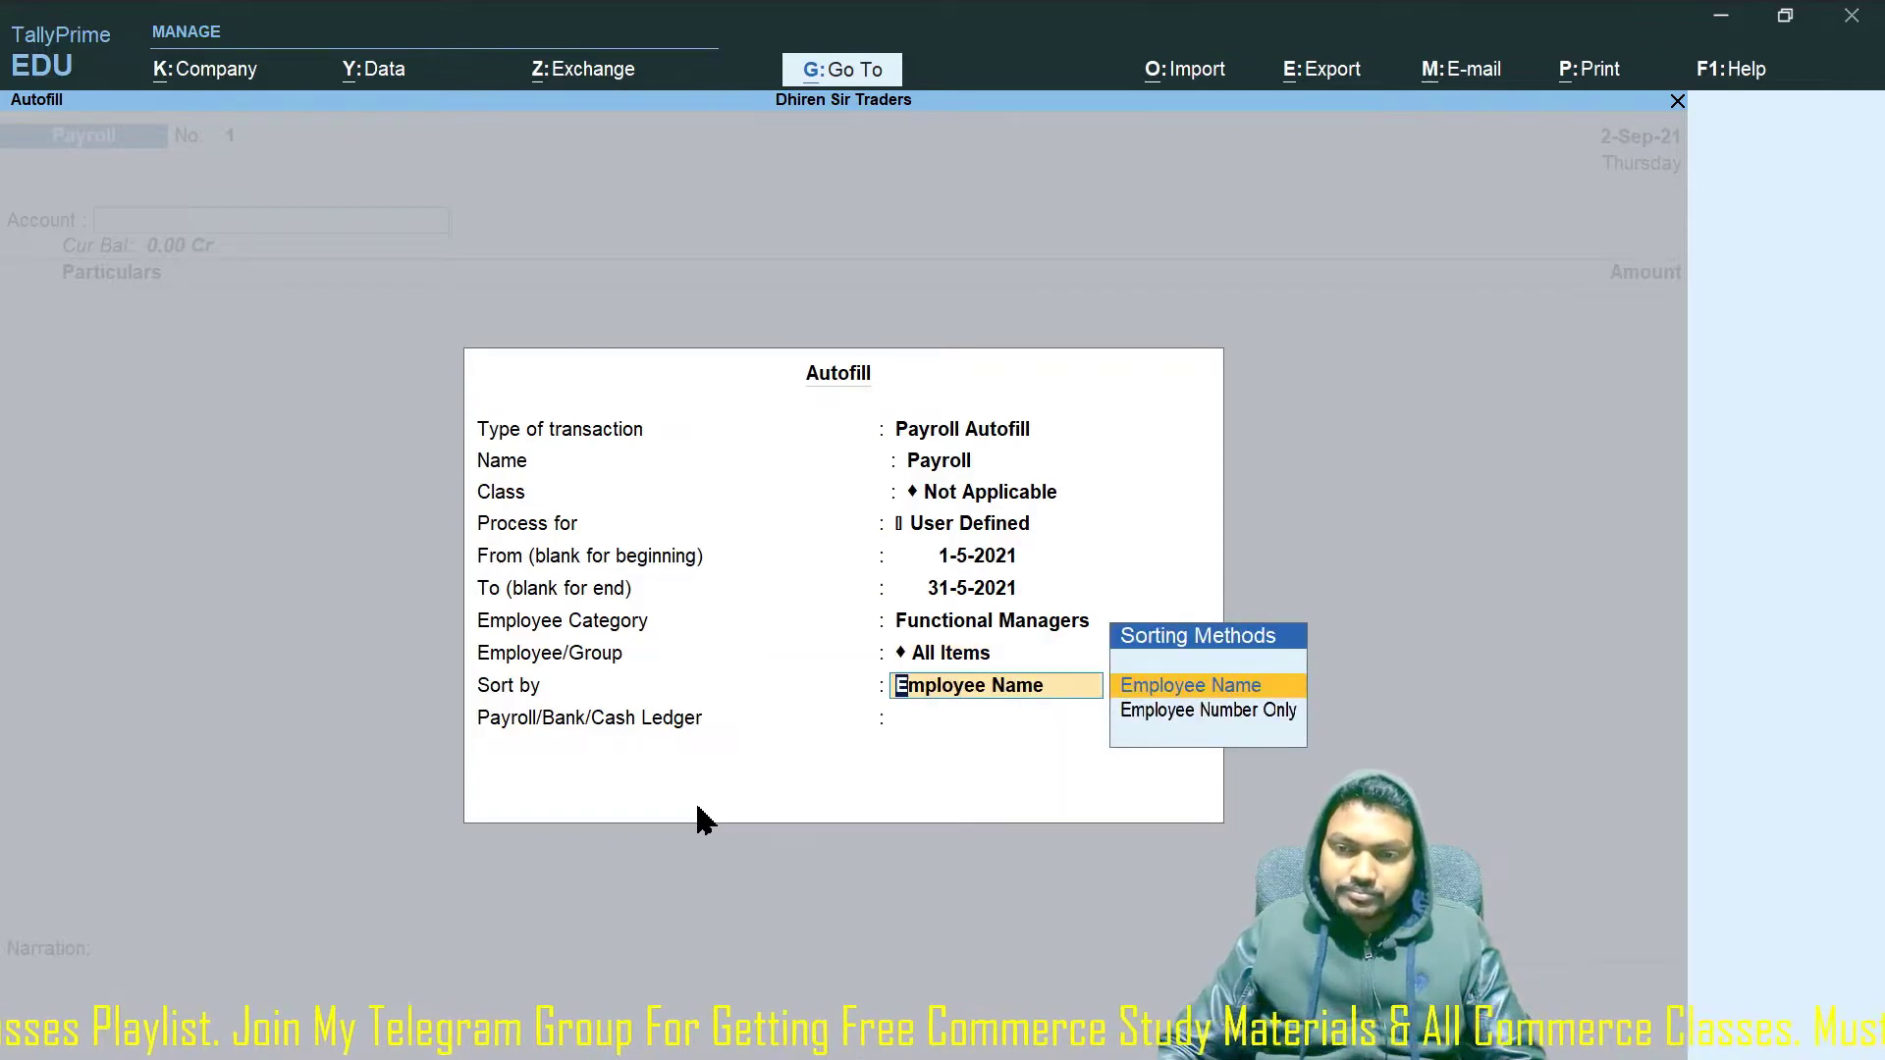
{"action": "key", "text": "Return"}
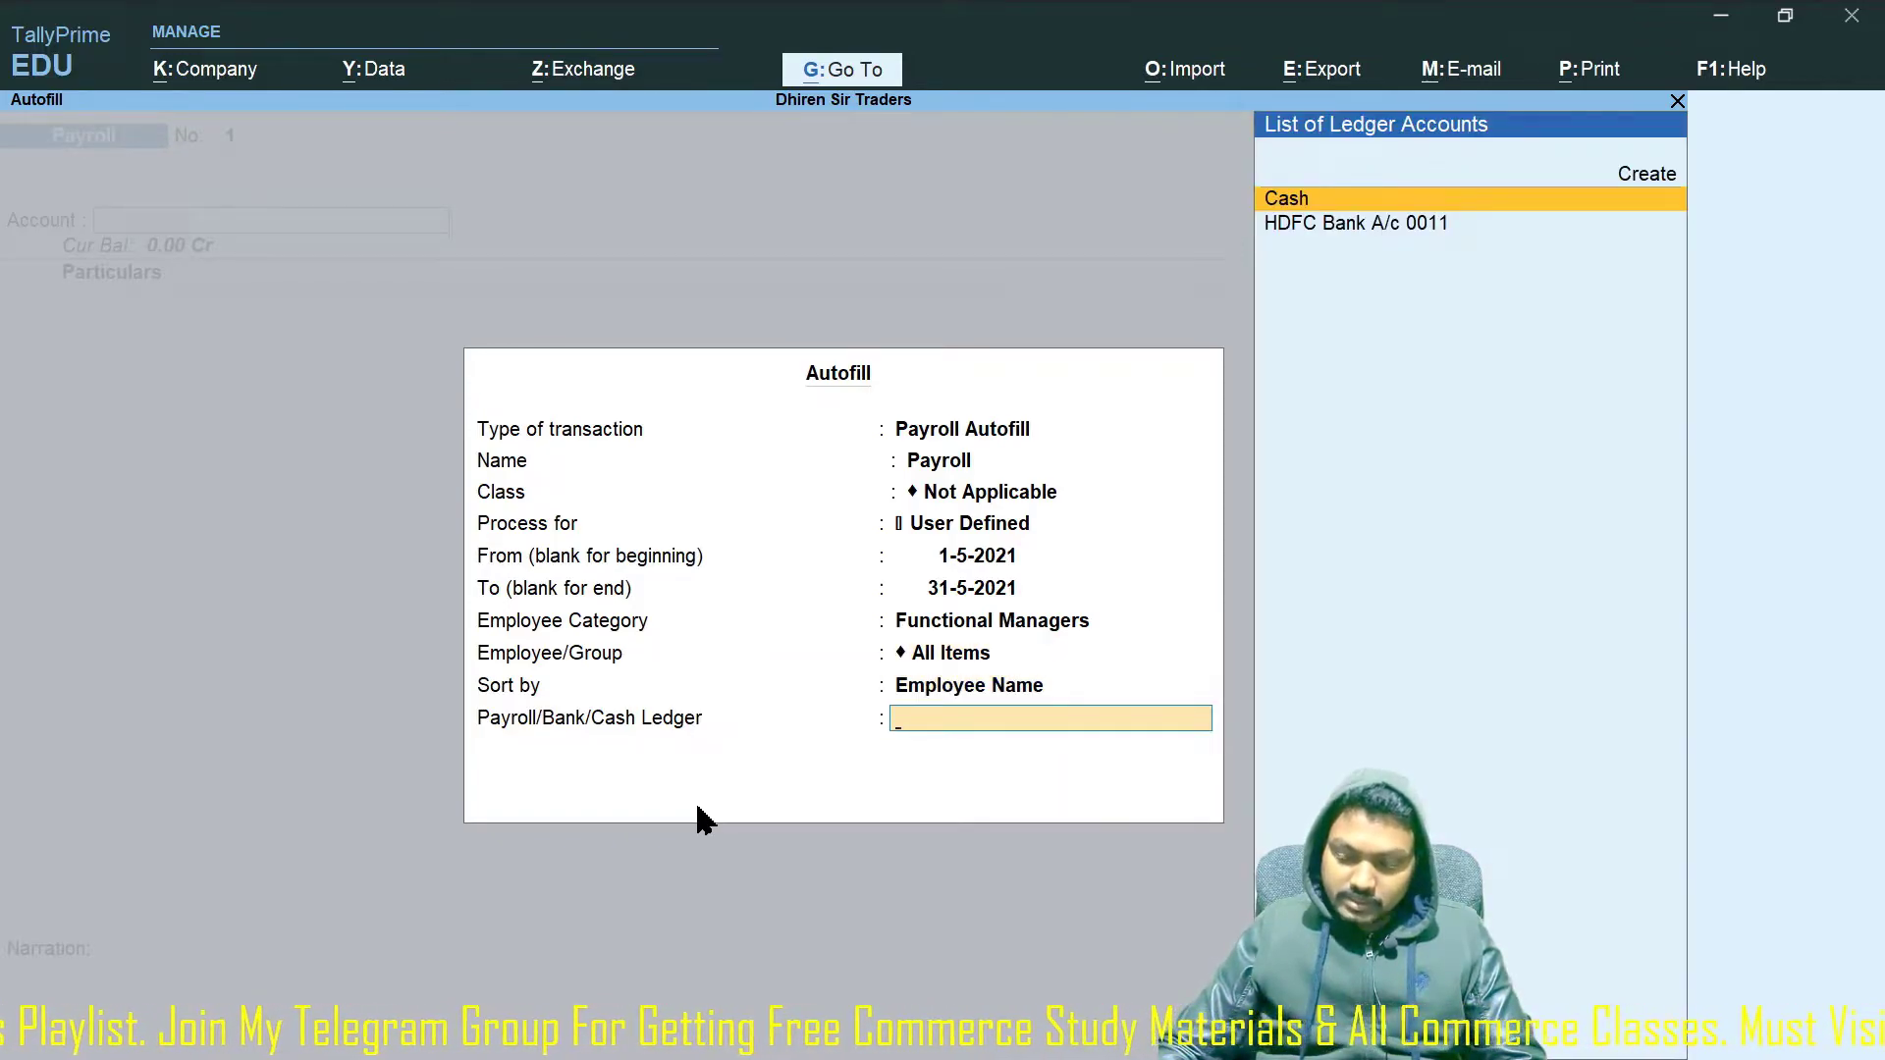
{"action": "key", "text": "Down"}
{"action": "key", "text": "Return"}
{"action": "type", "text": "y"}
{"action": "key", "text": "Return"}
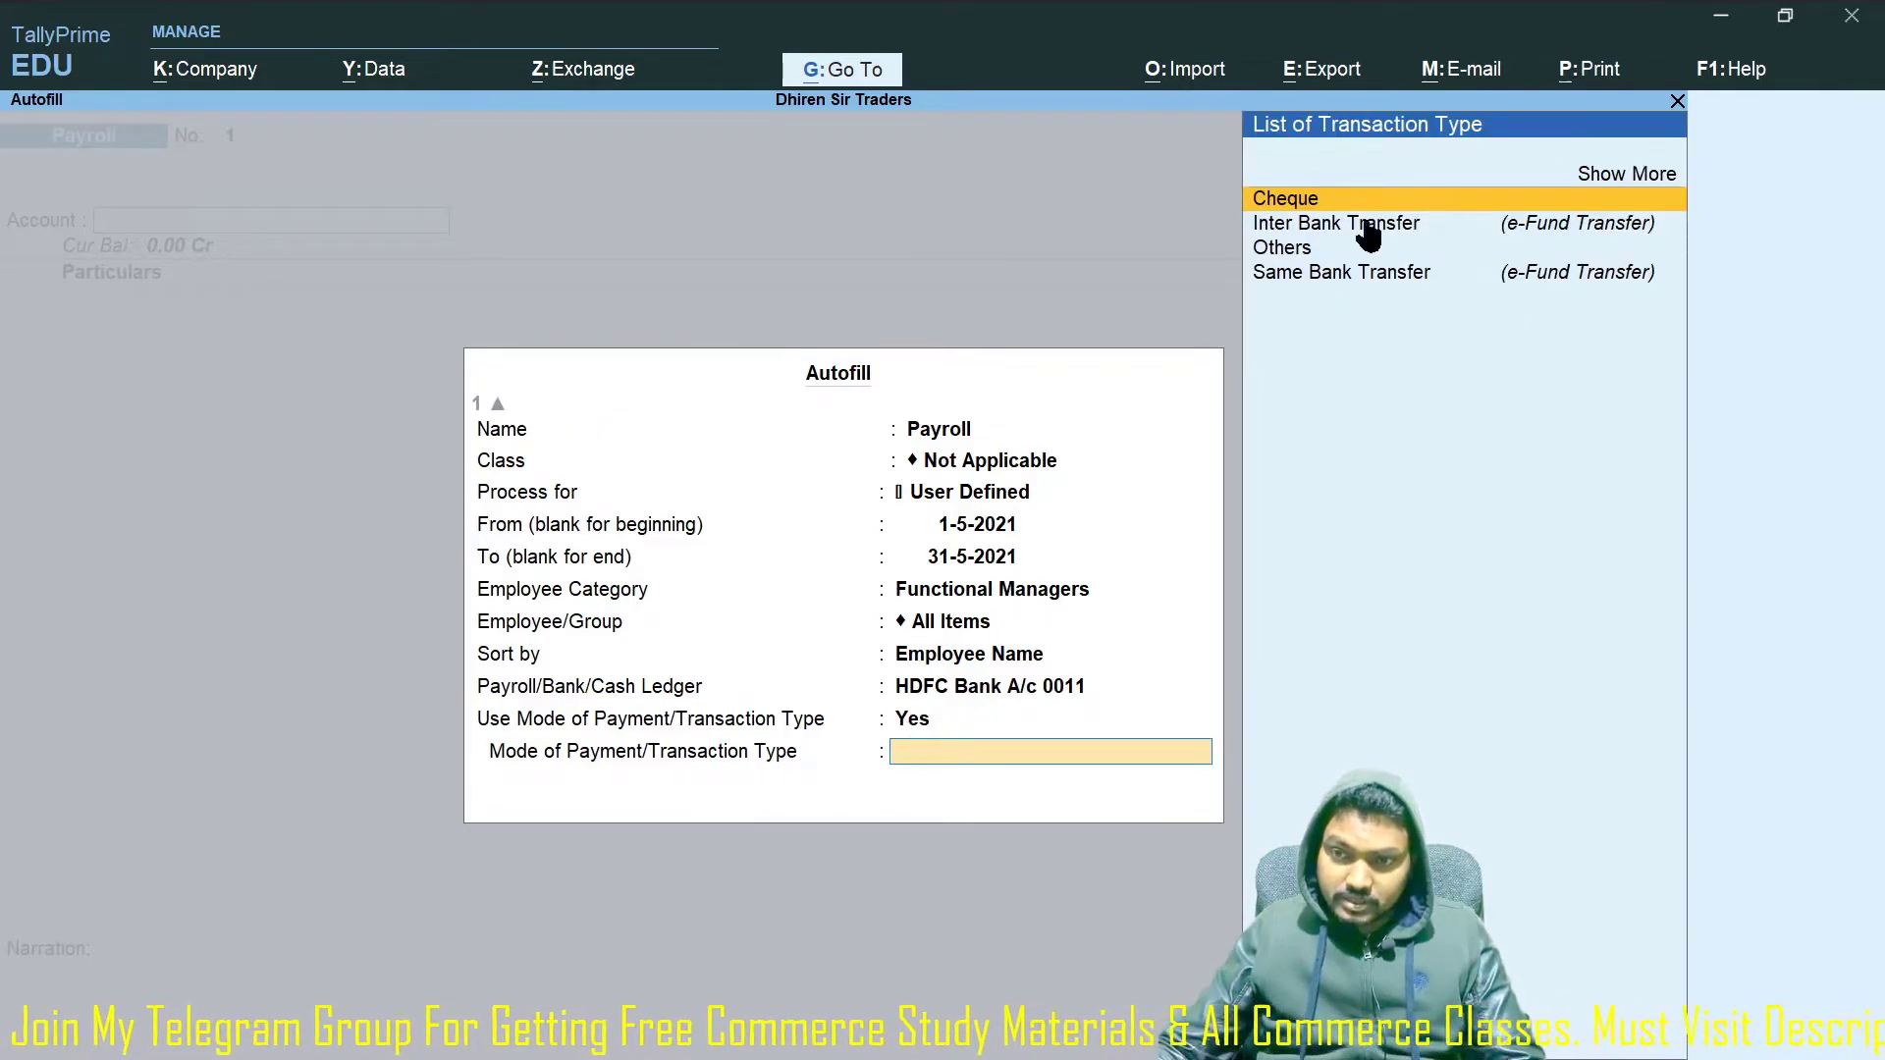
{"action": "key", "text": "Down"}
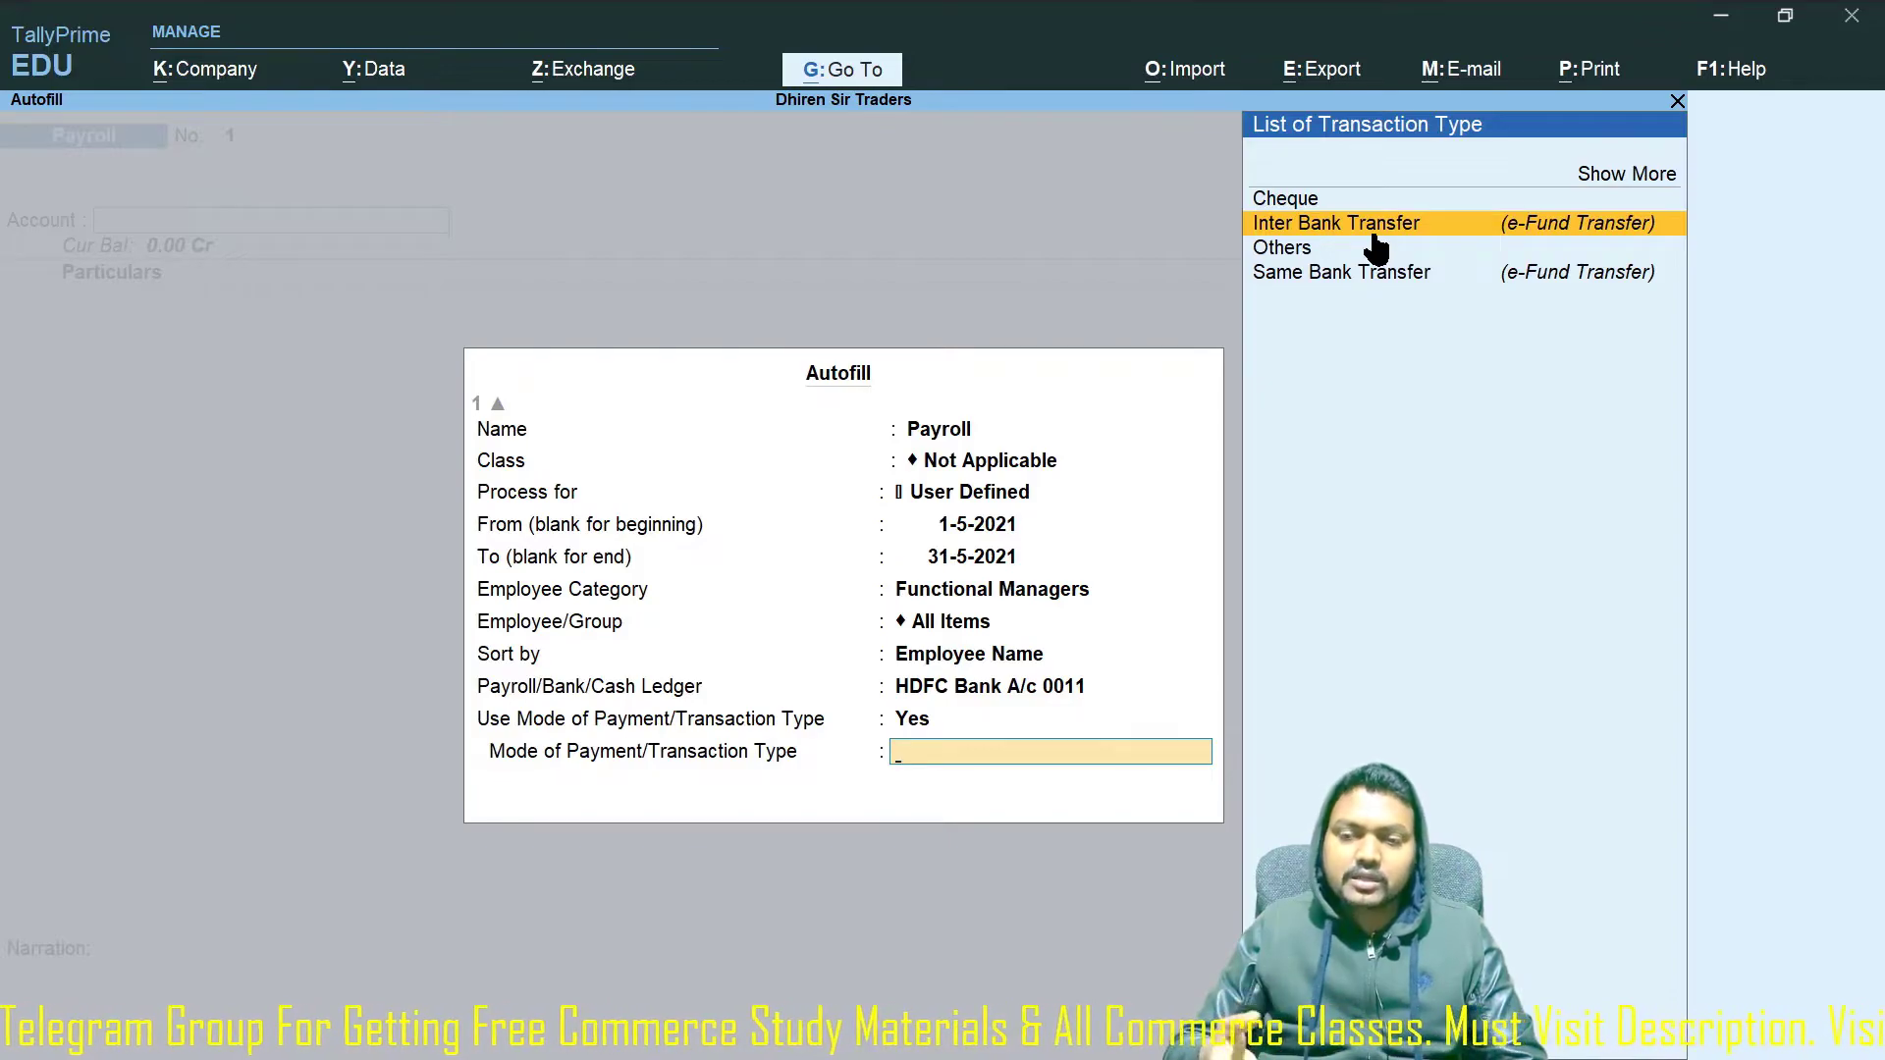
{"action": "key", "text": "Return"}
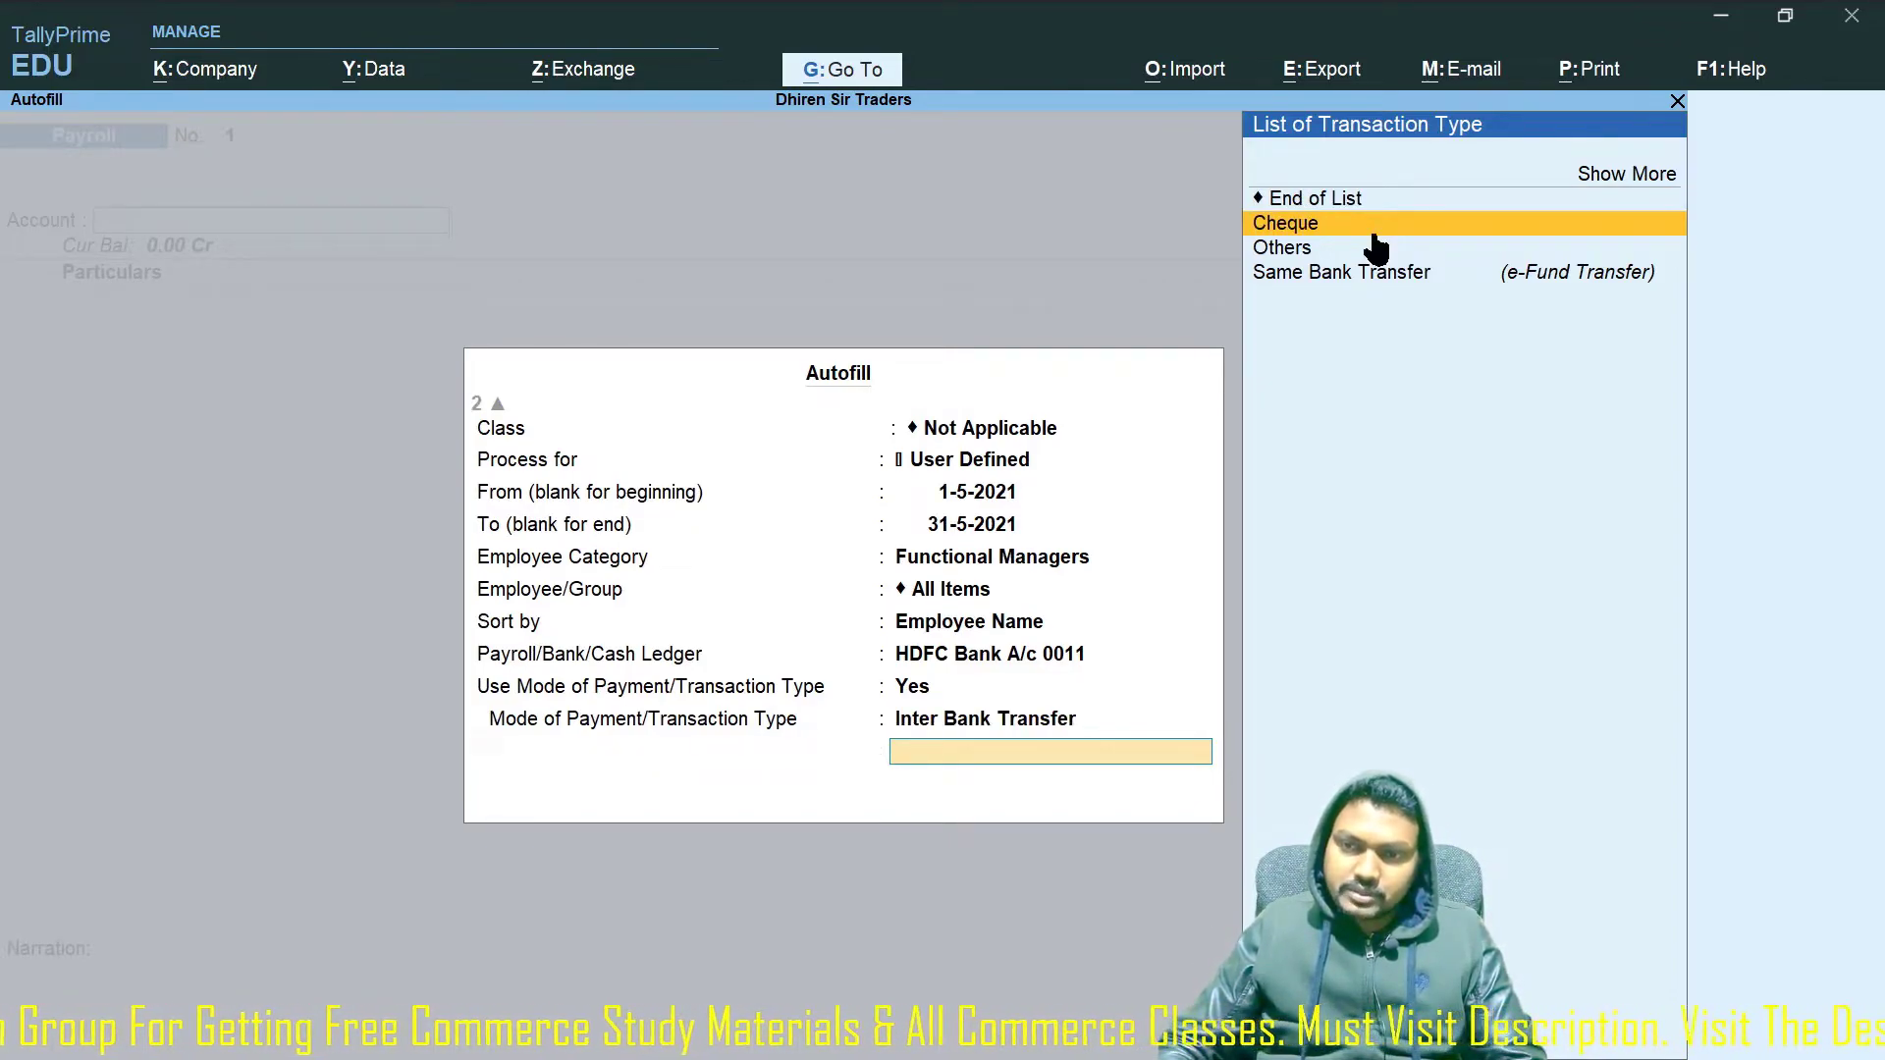
{"action": "key", "text": "Up"}
{"action": "key", "text": "Return"}
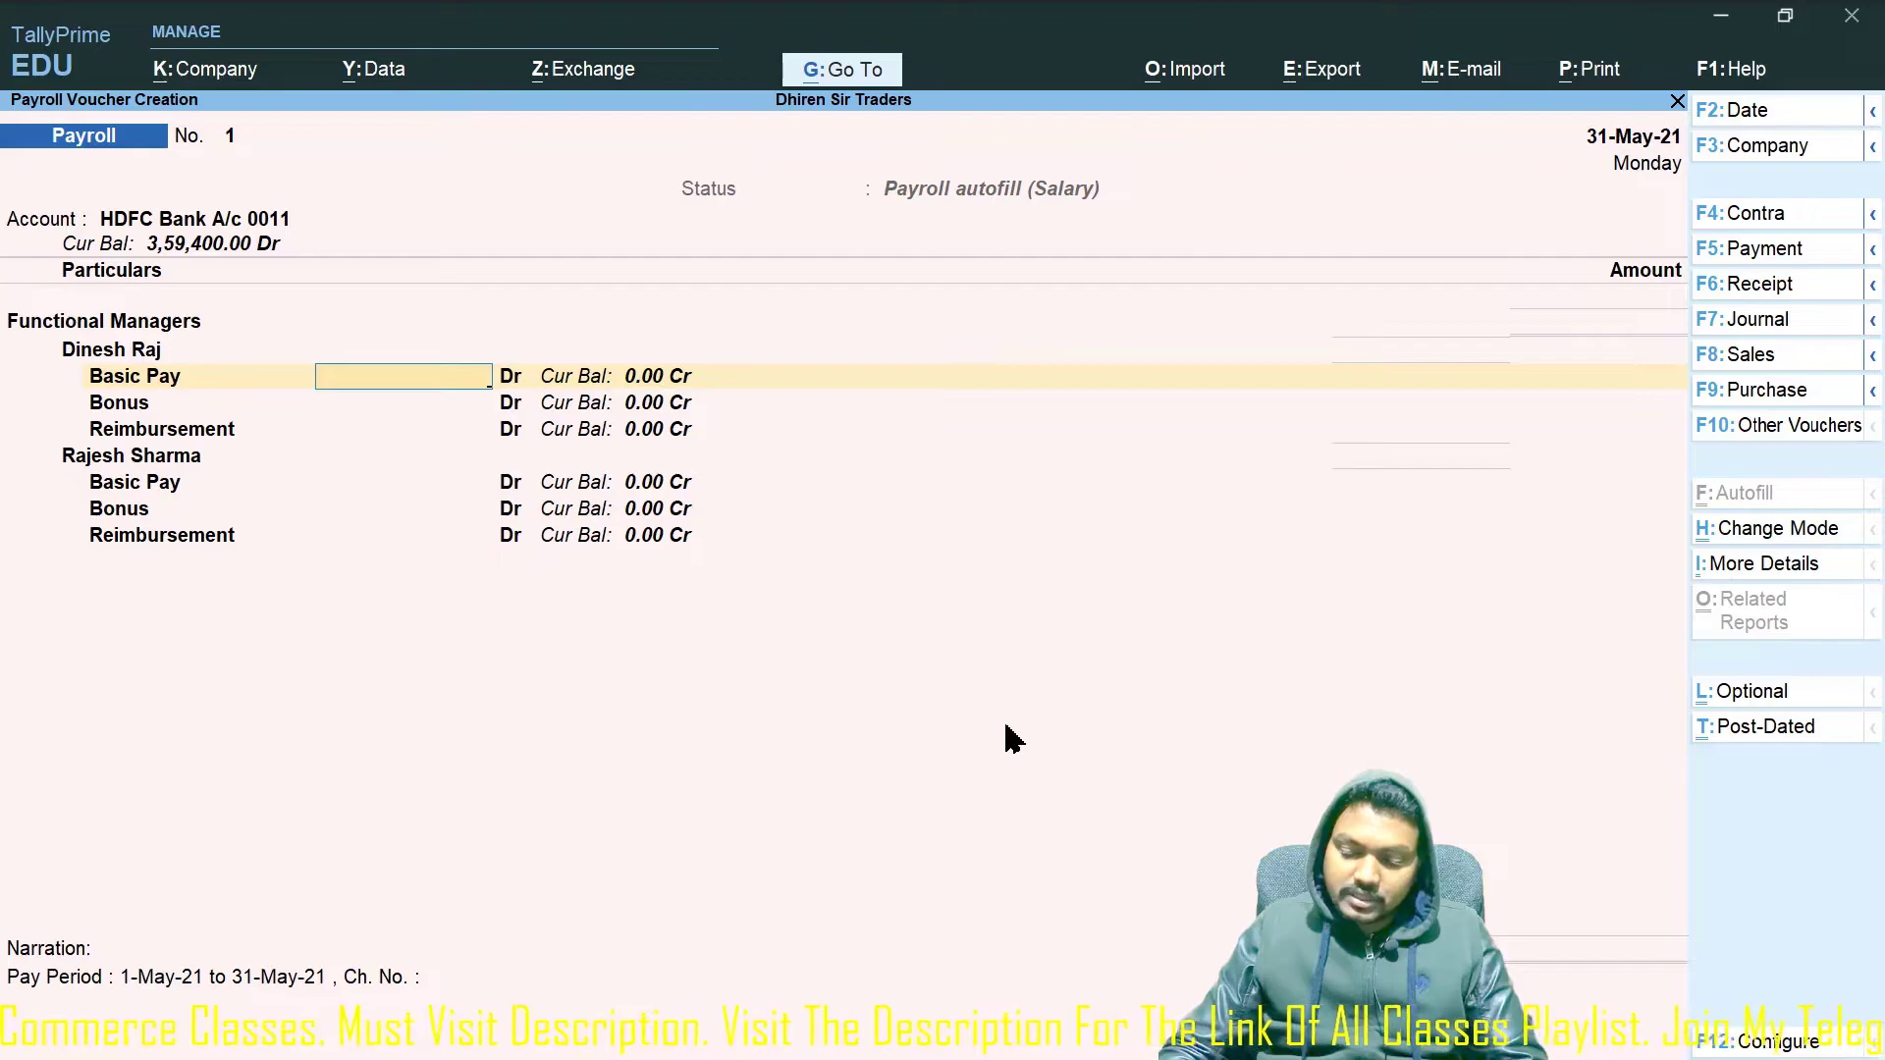
Enter the first manager's Basic Pay 25,000, Bonus 1,000 and Reimbursement 1,500.
{"action": "type", "text": "25000"}
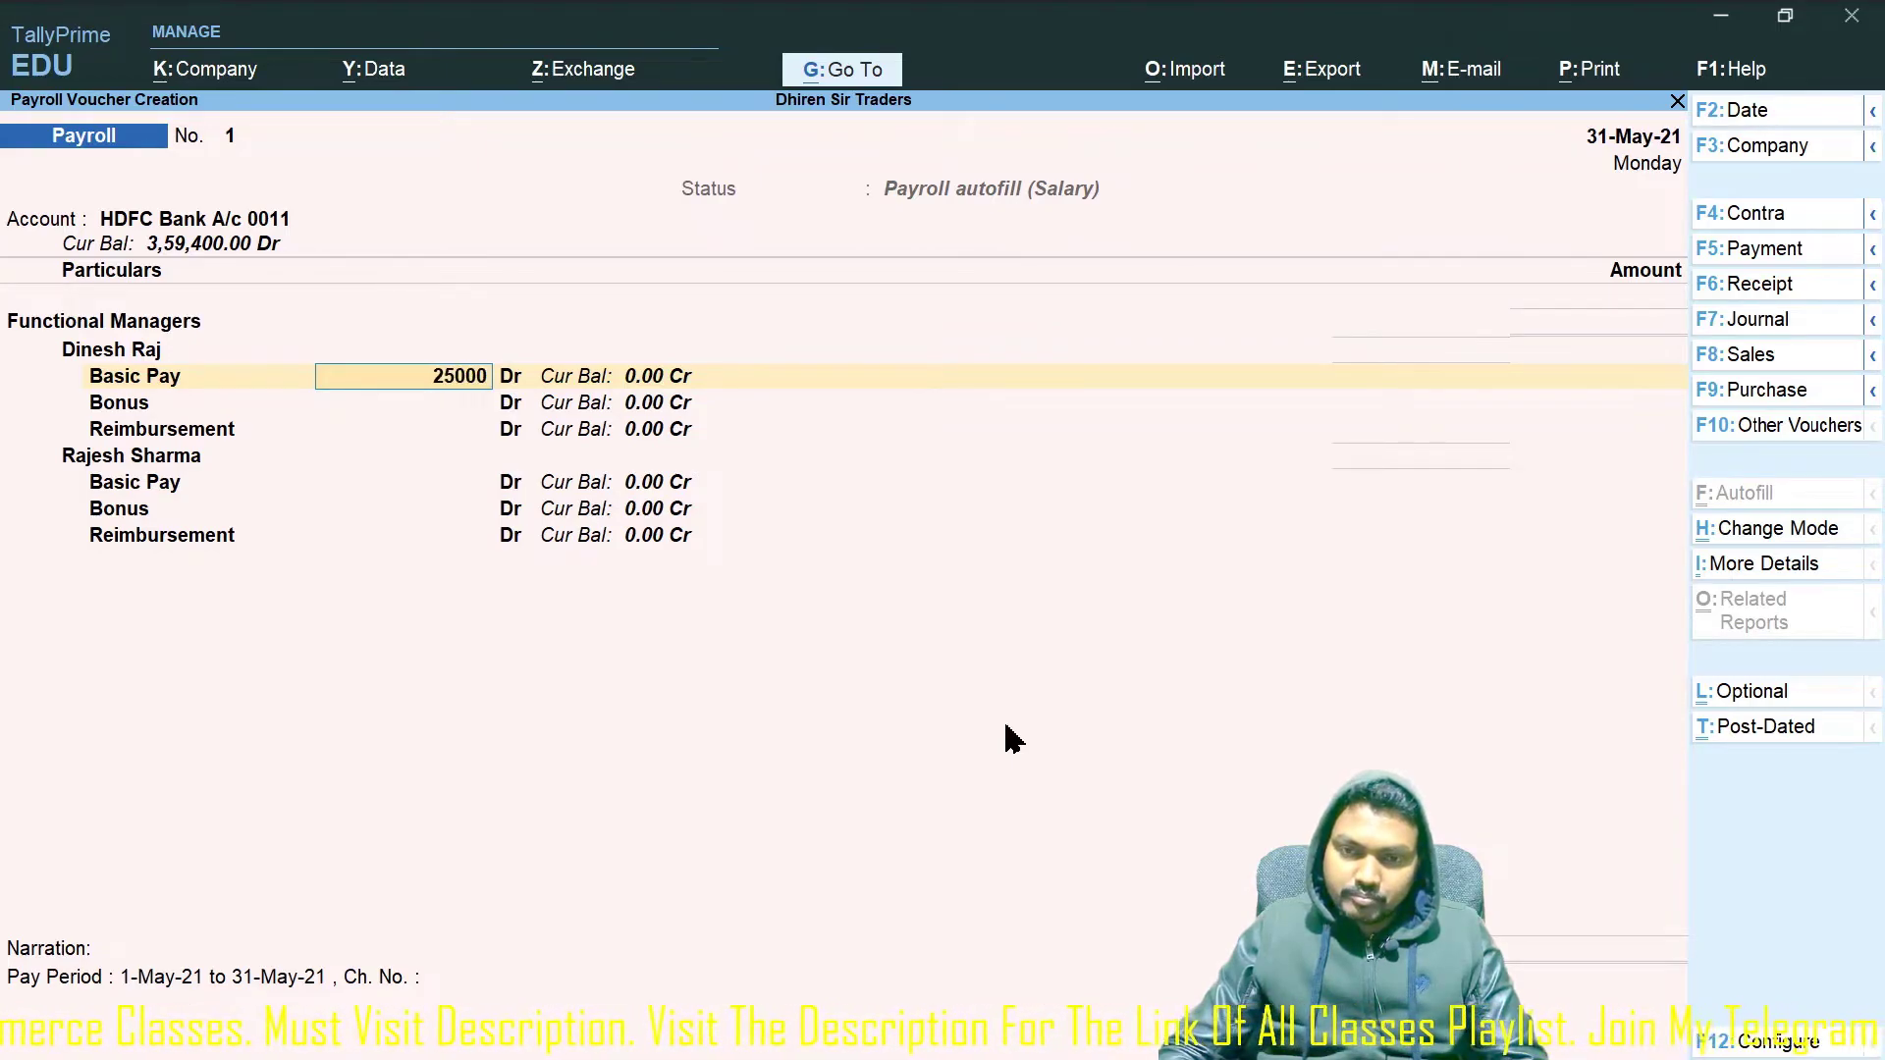
{"action": "key", "text": "Return"}
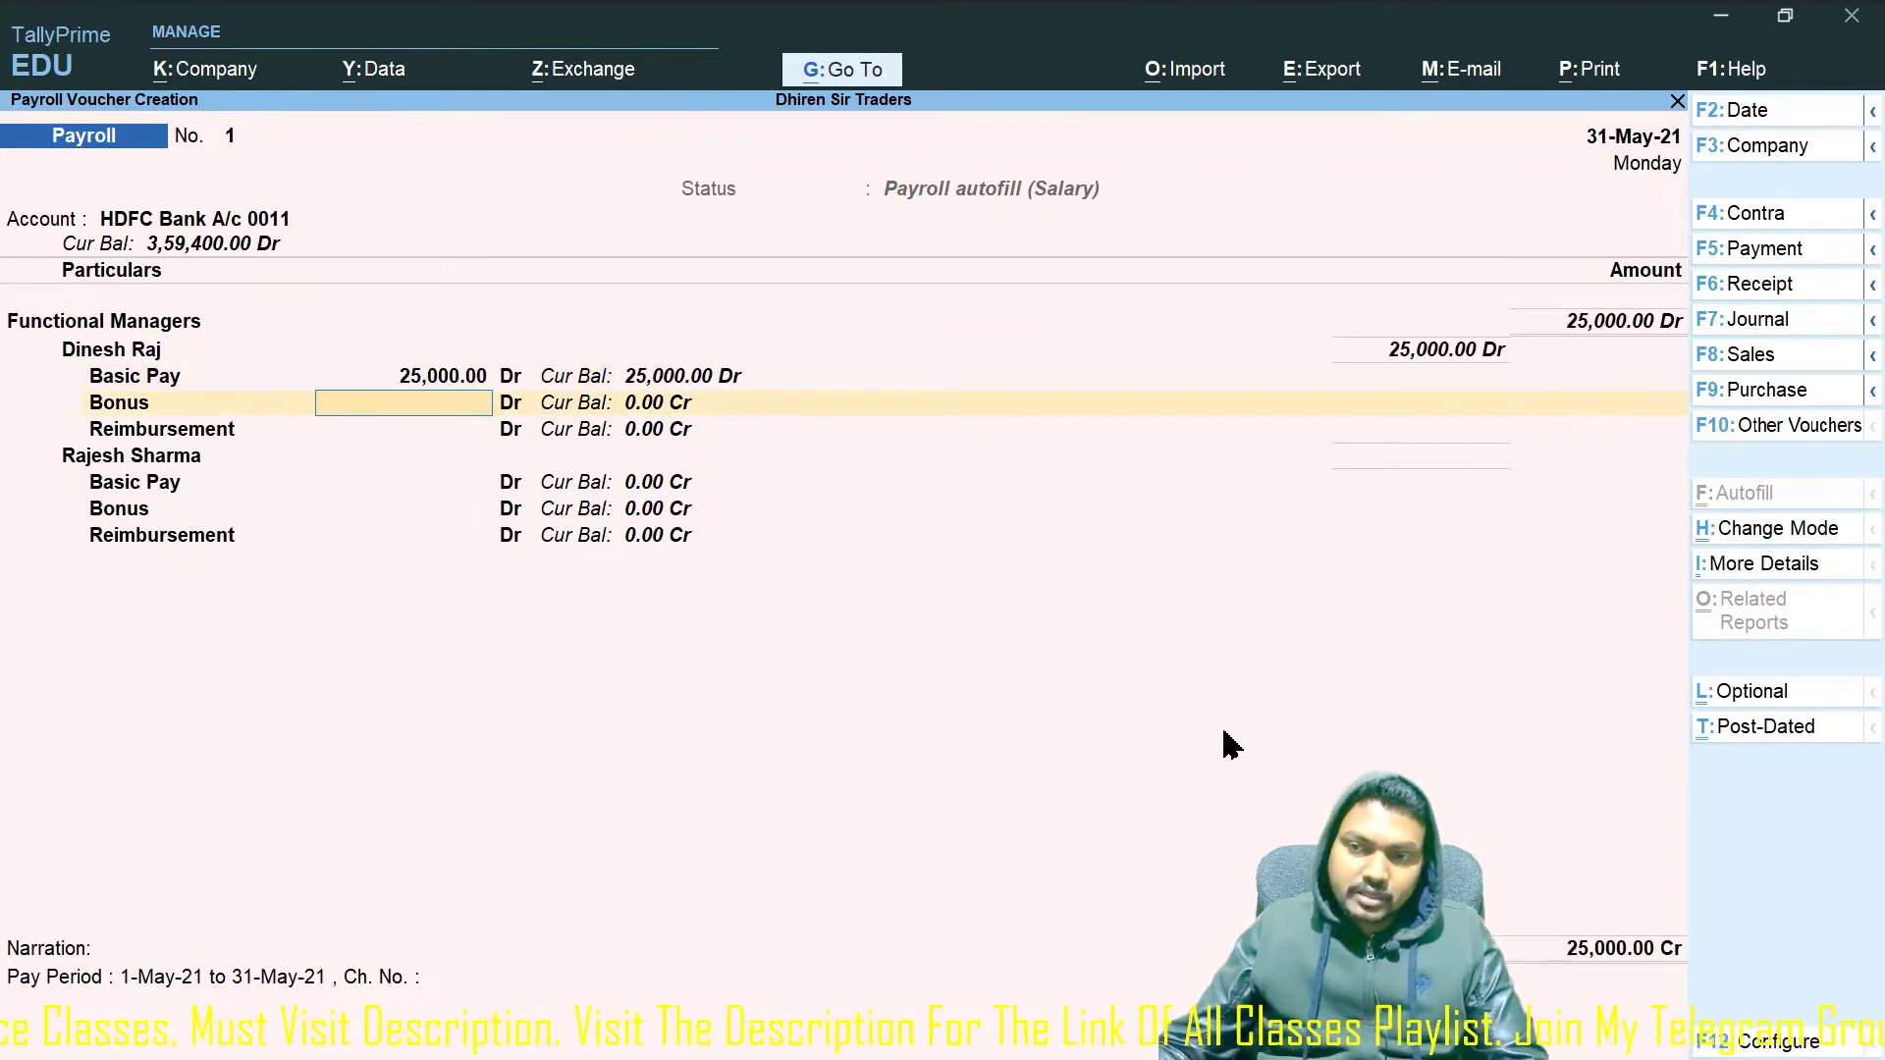
{"action": "type", "text": "1000"}
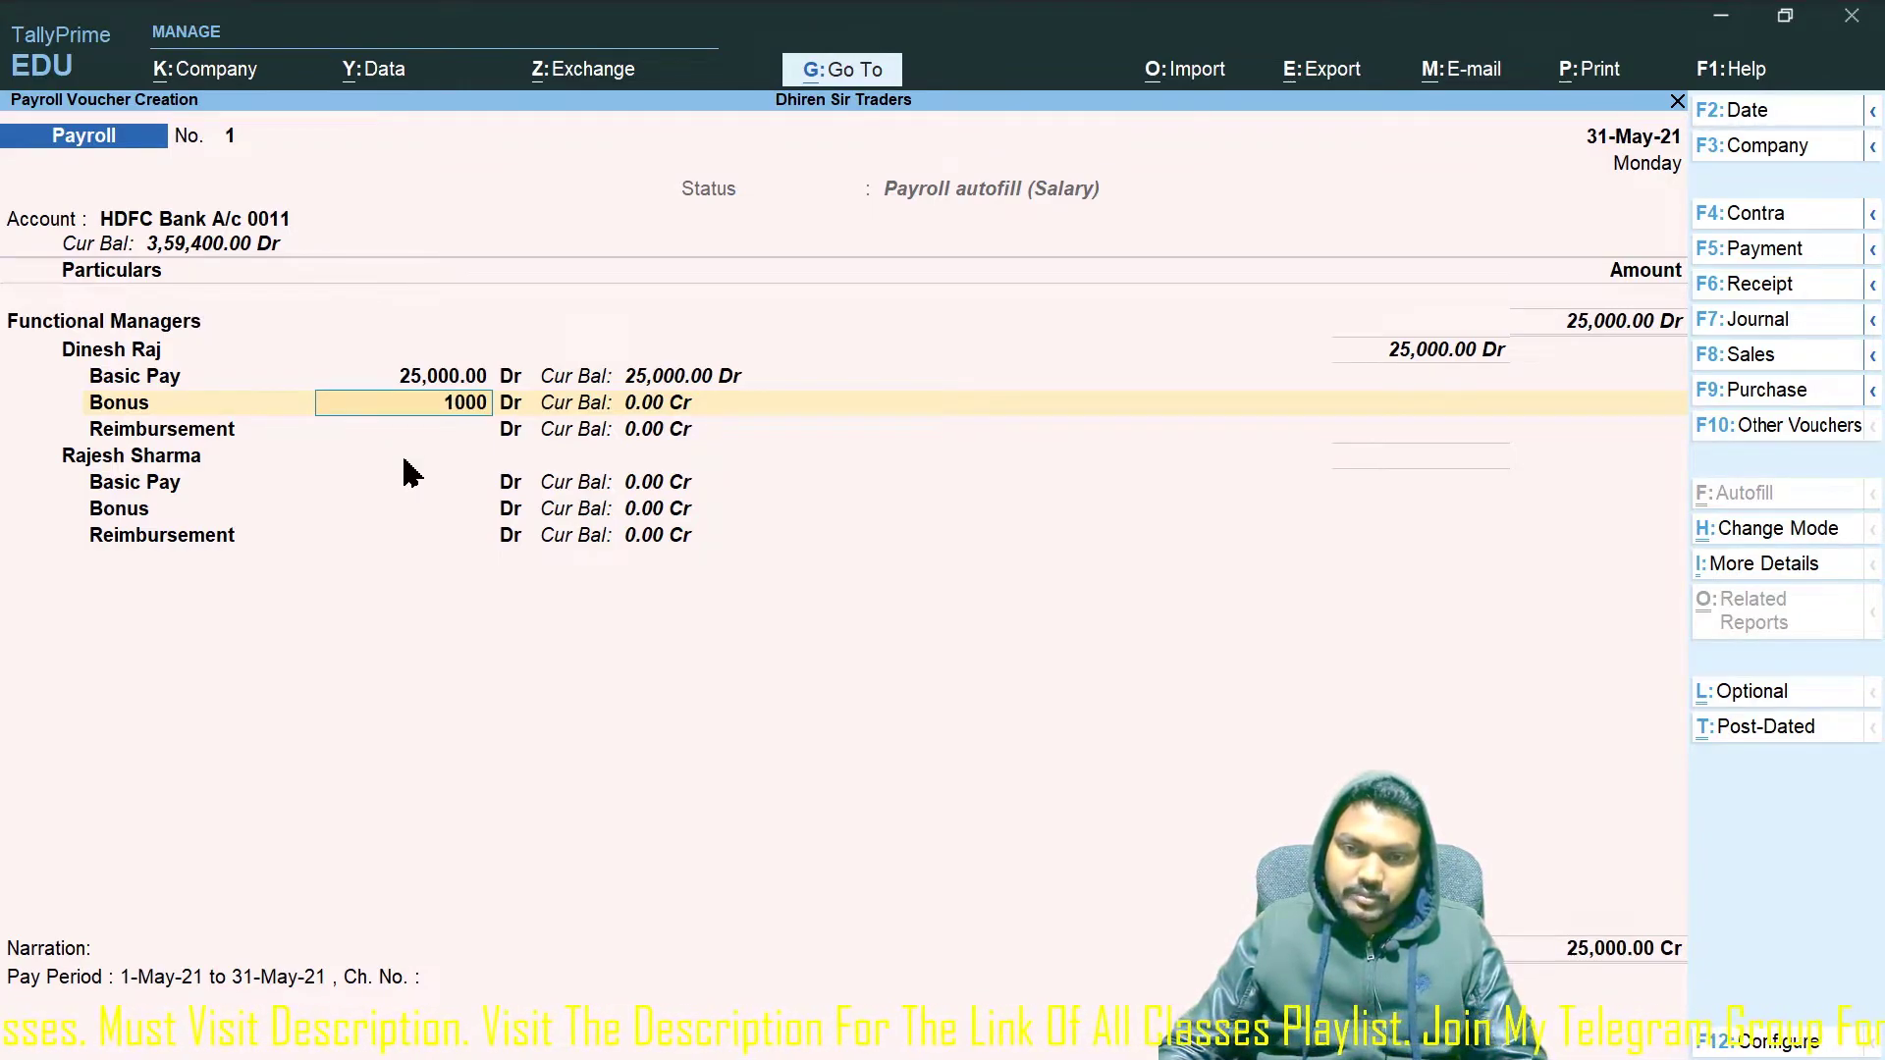
{"action": "key", "text": "Return"}
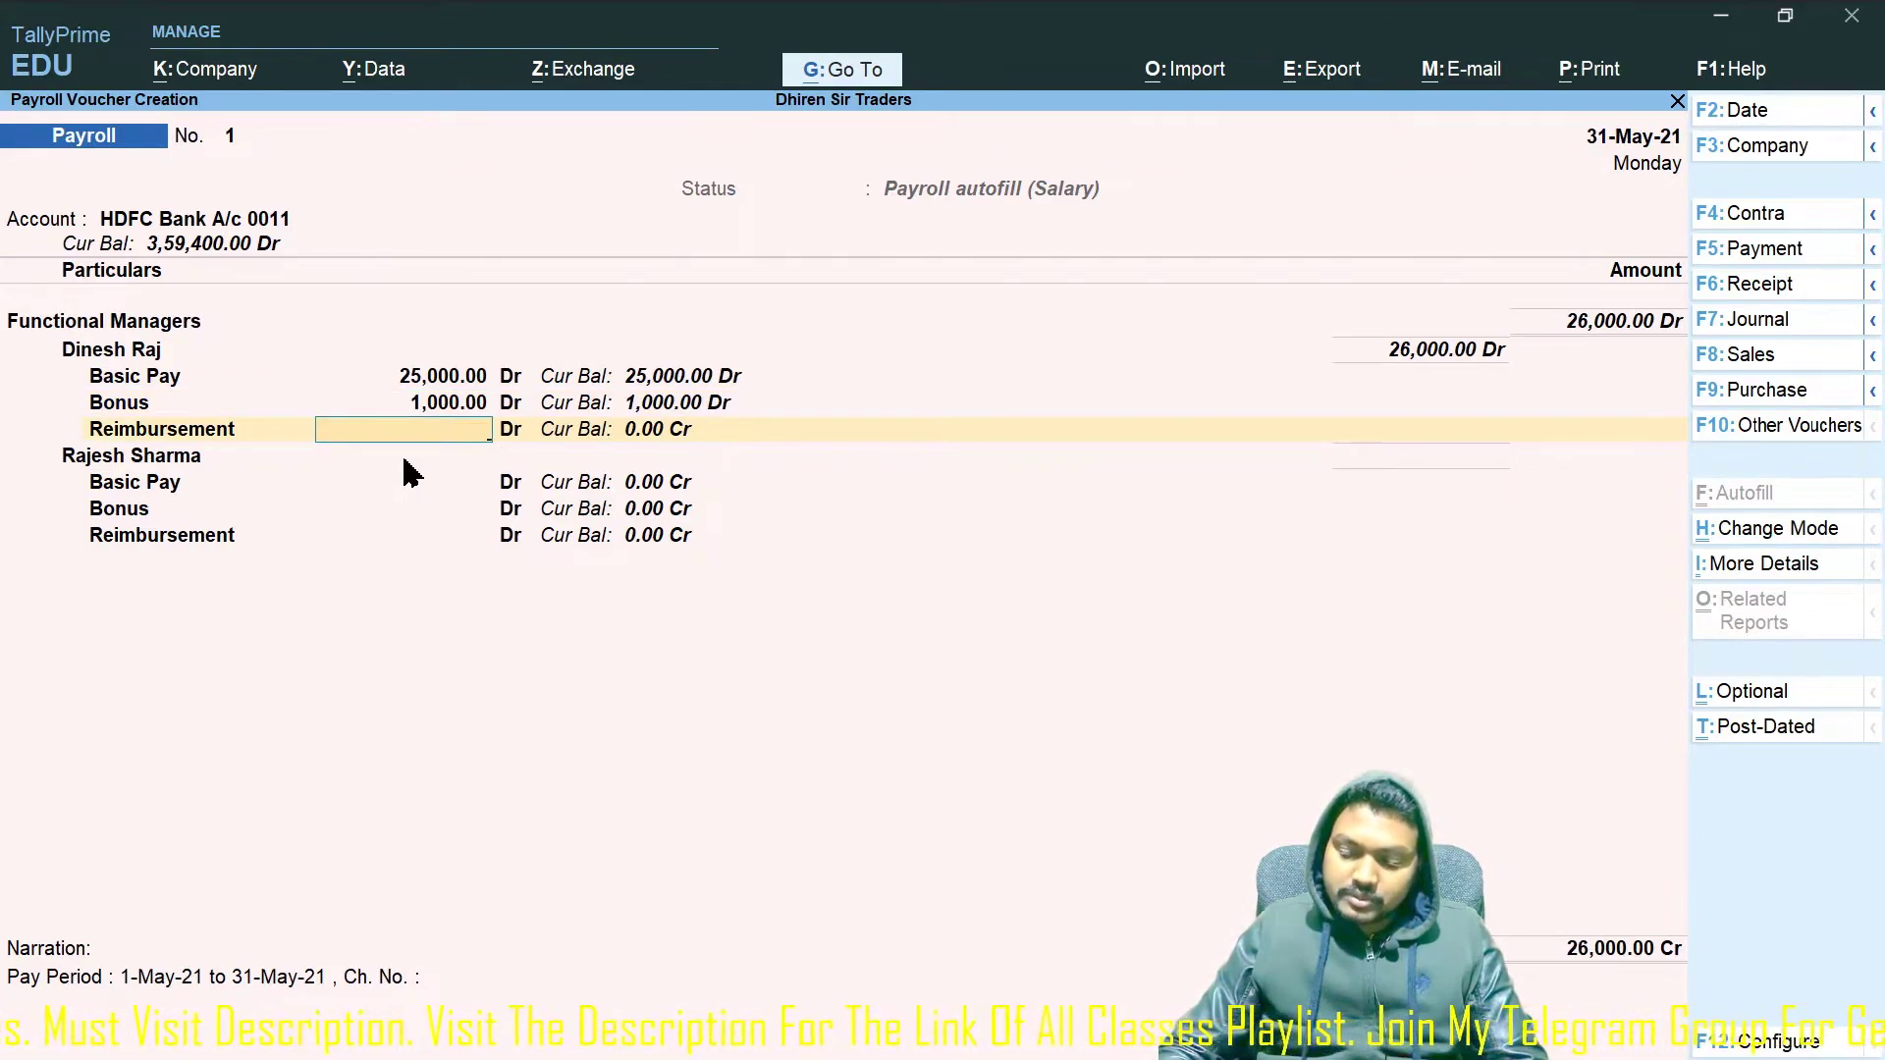
{"action": "type", "text": "1500"}
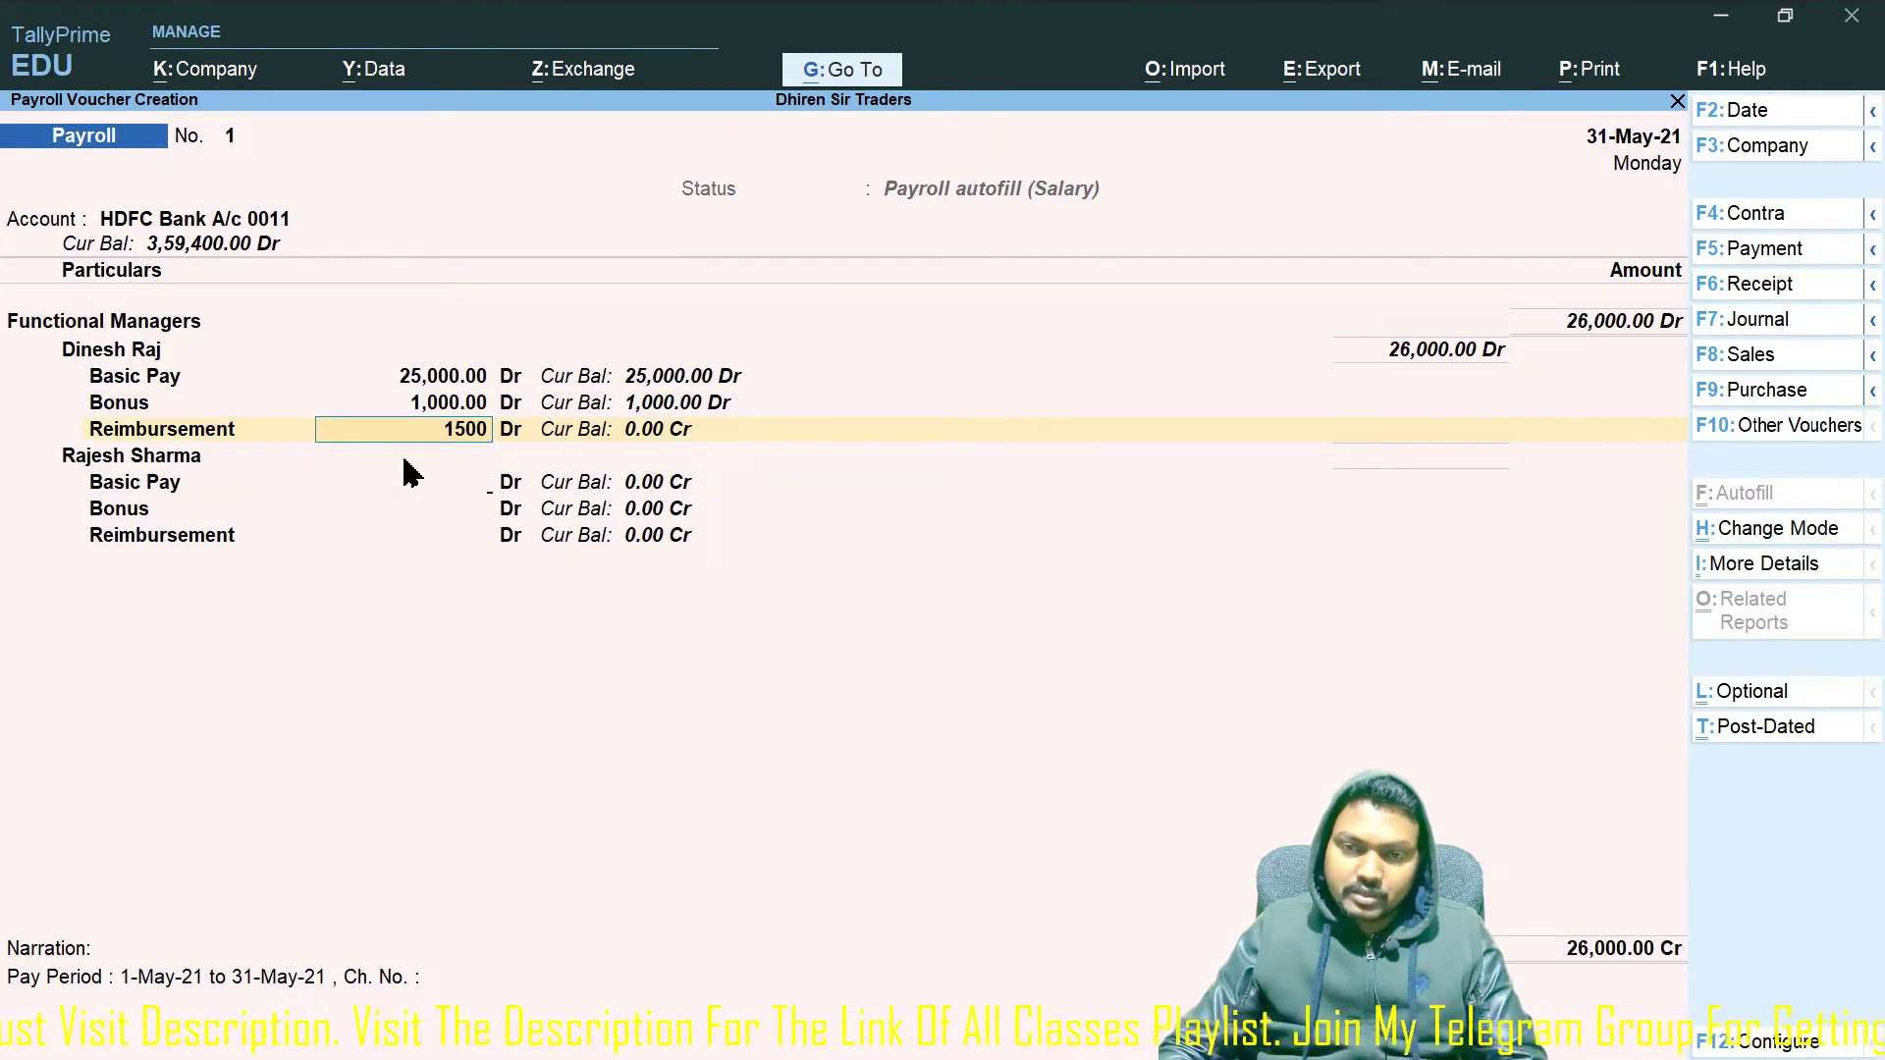
{"action": "key", "text": "Return"}
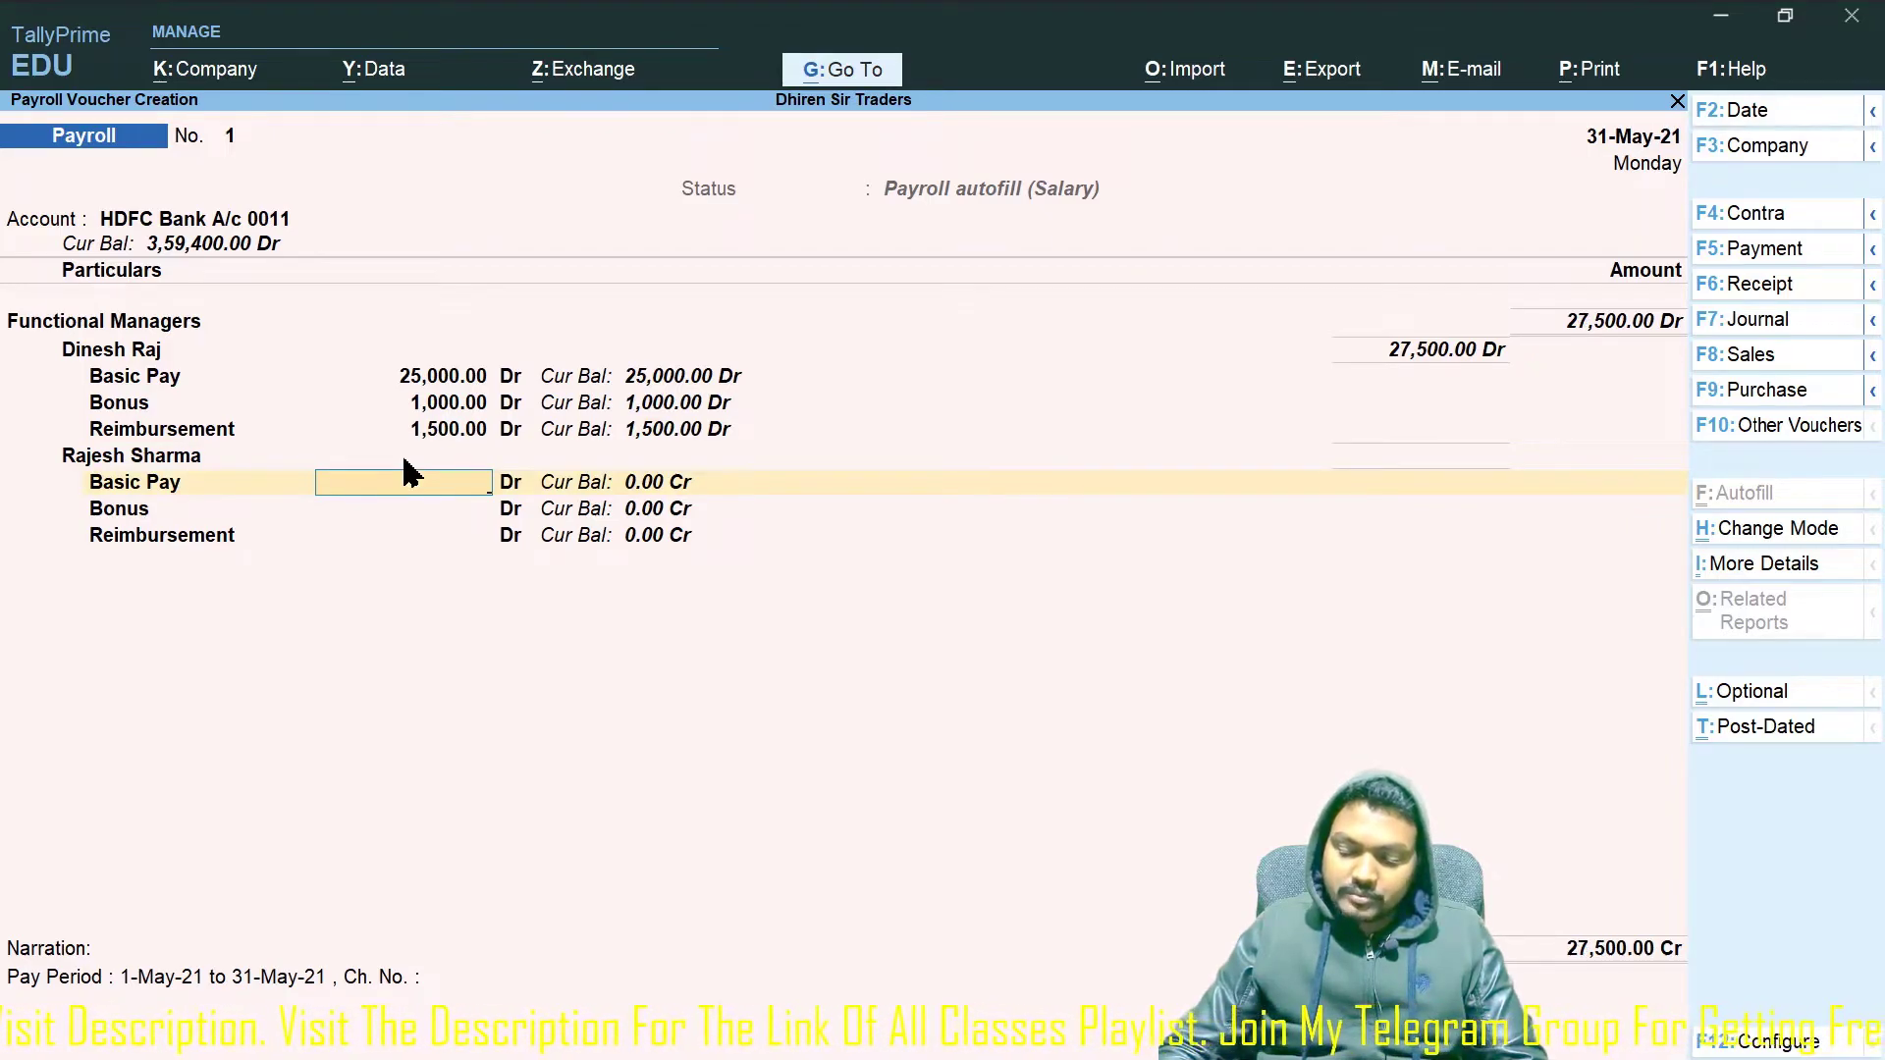
Enter the second manager's Basic Pay 35,000, Bonus 1,000 and Reimbursement 2,000, then save the voucher.
{"action": "type", "text": "35000"}
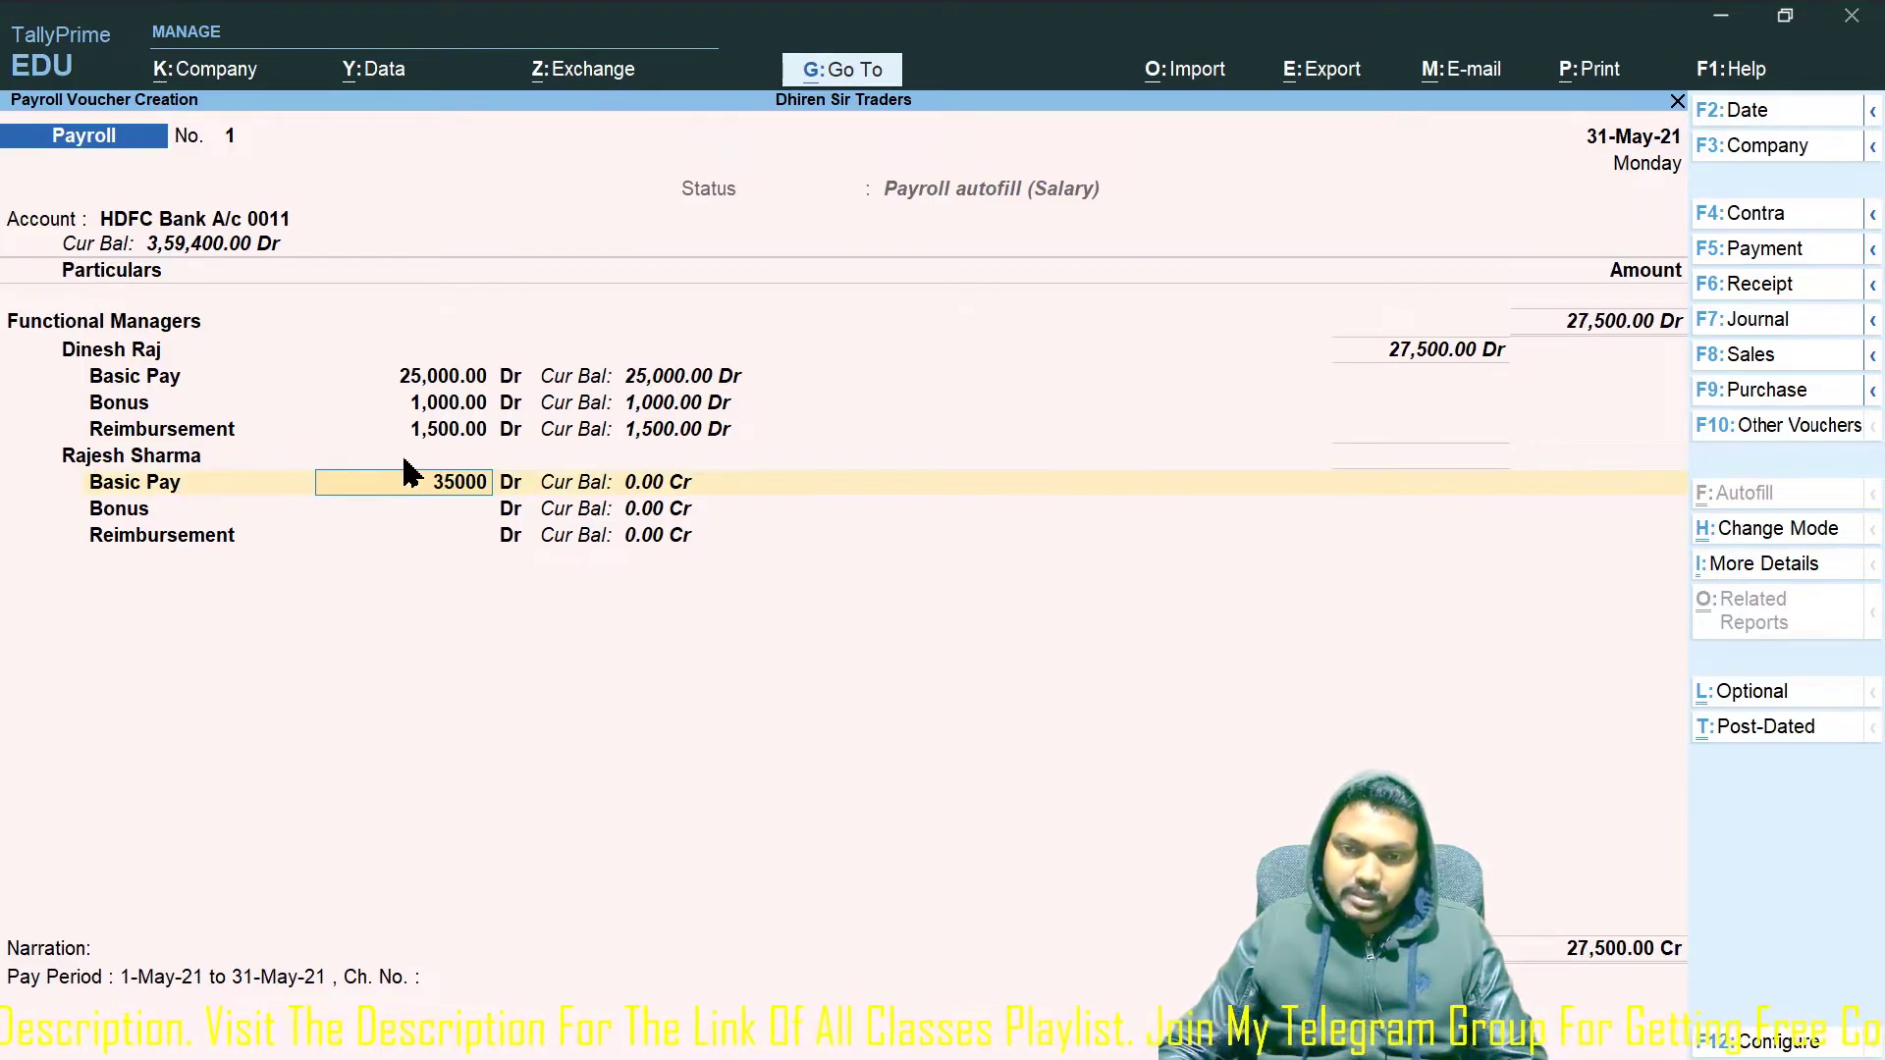
{"action": "key", "text": "Return"}
{"action": "type", "text": "1000"}
{"action": "key", "text": "Return"}
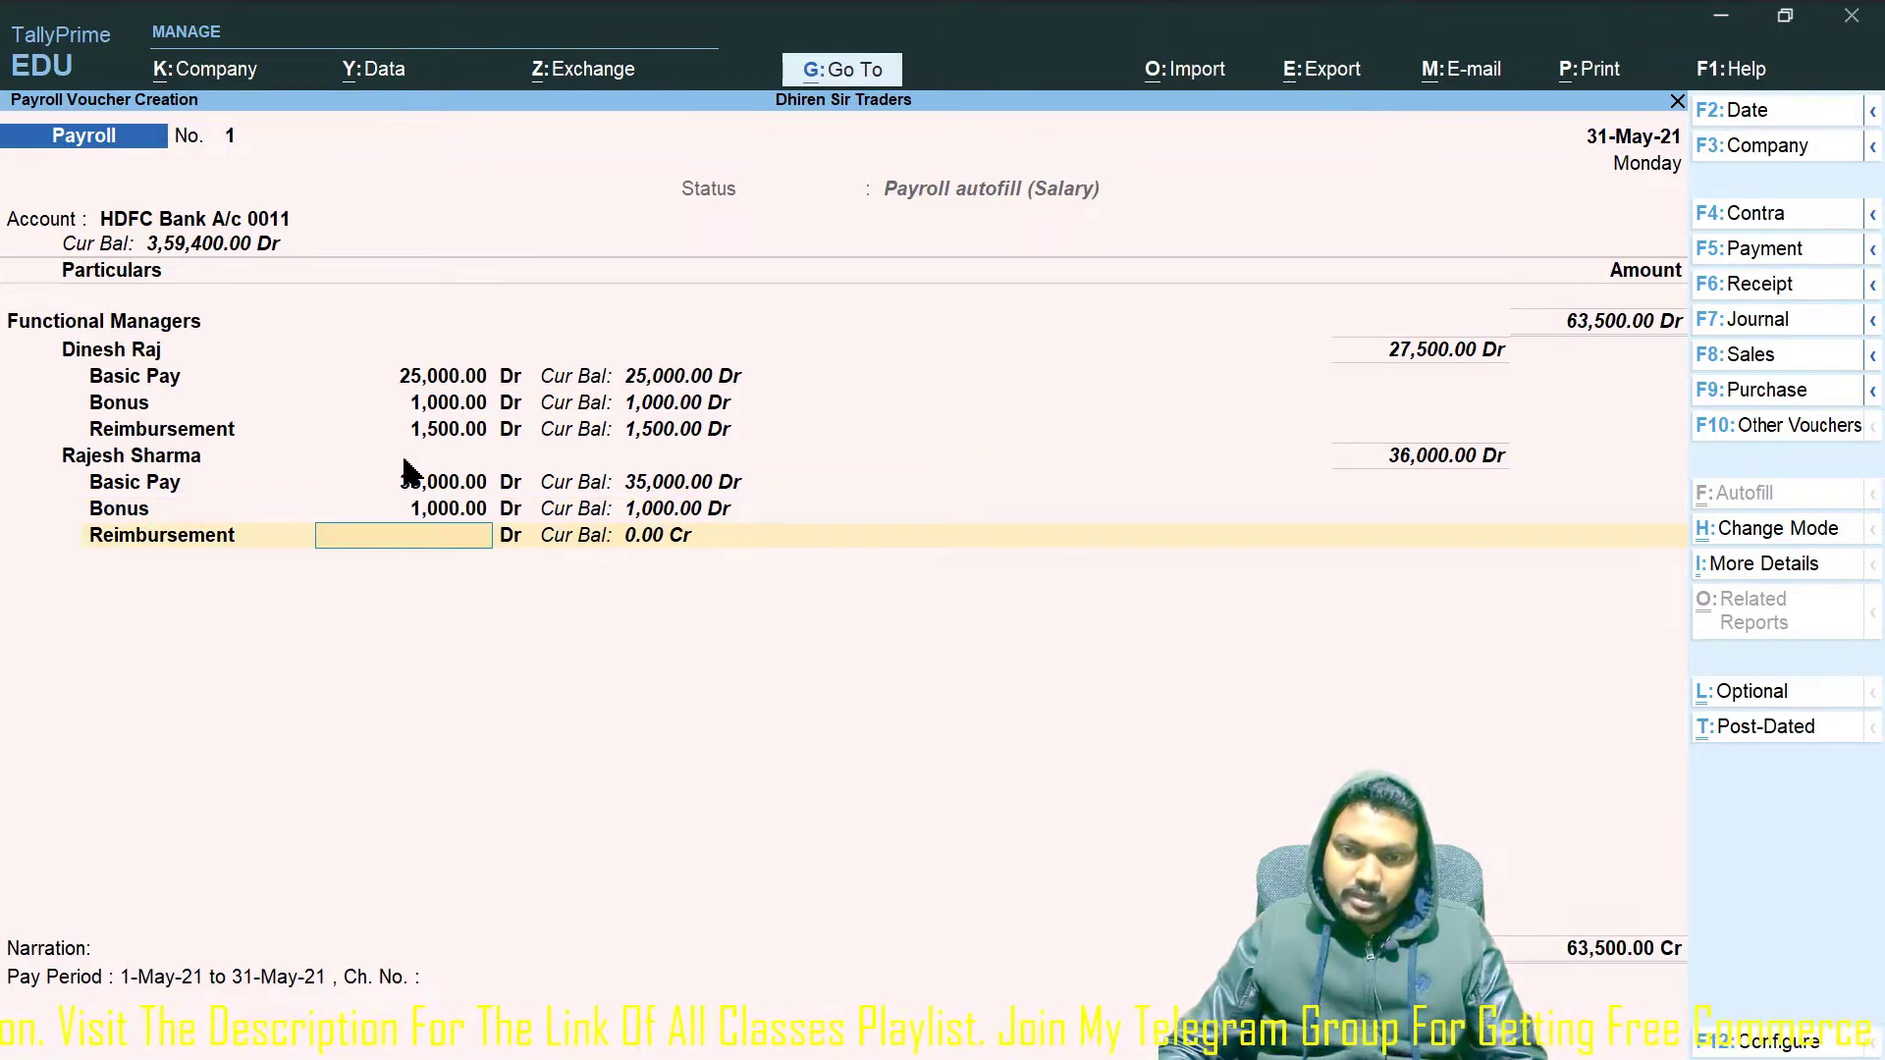
{"action": "type", "text": "2000"}
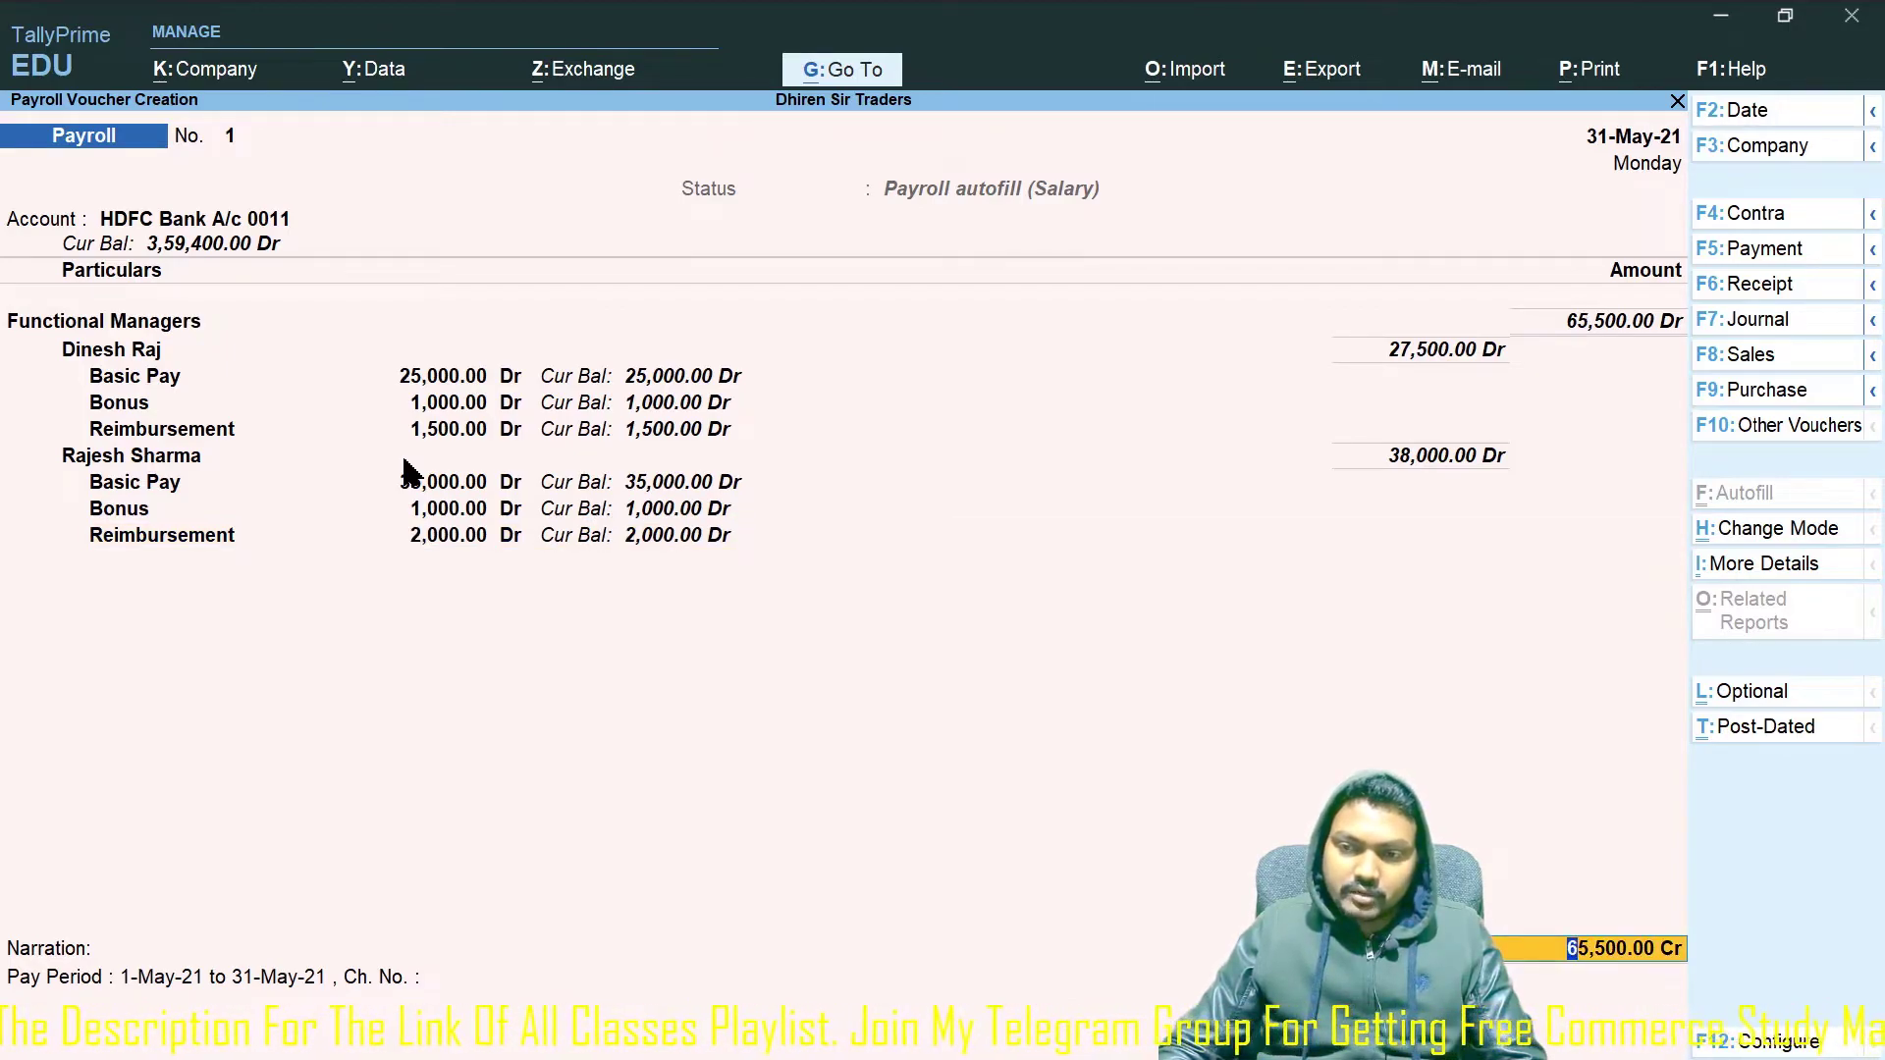
{"action": "key", "text": "Return"}
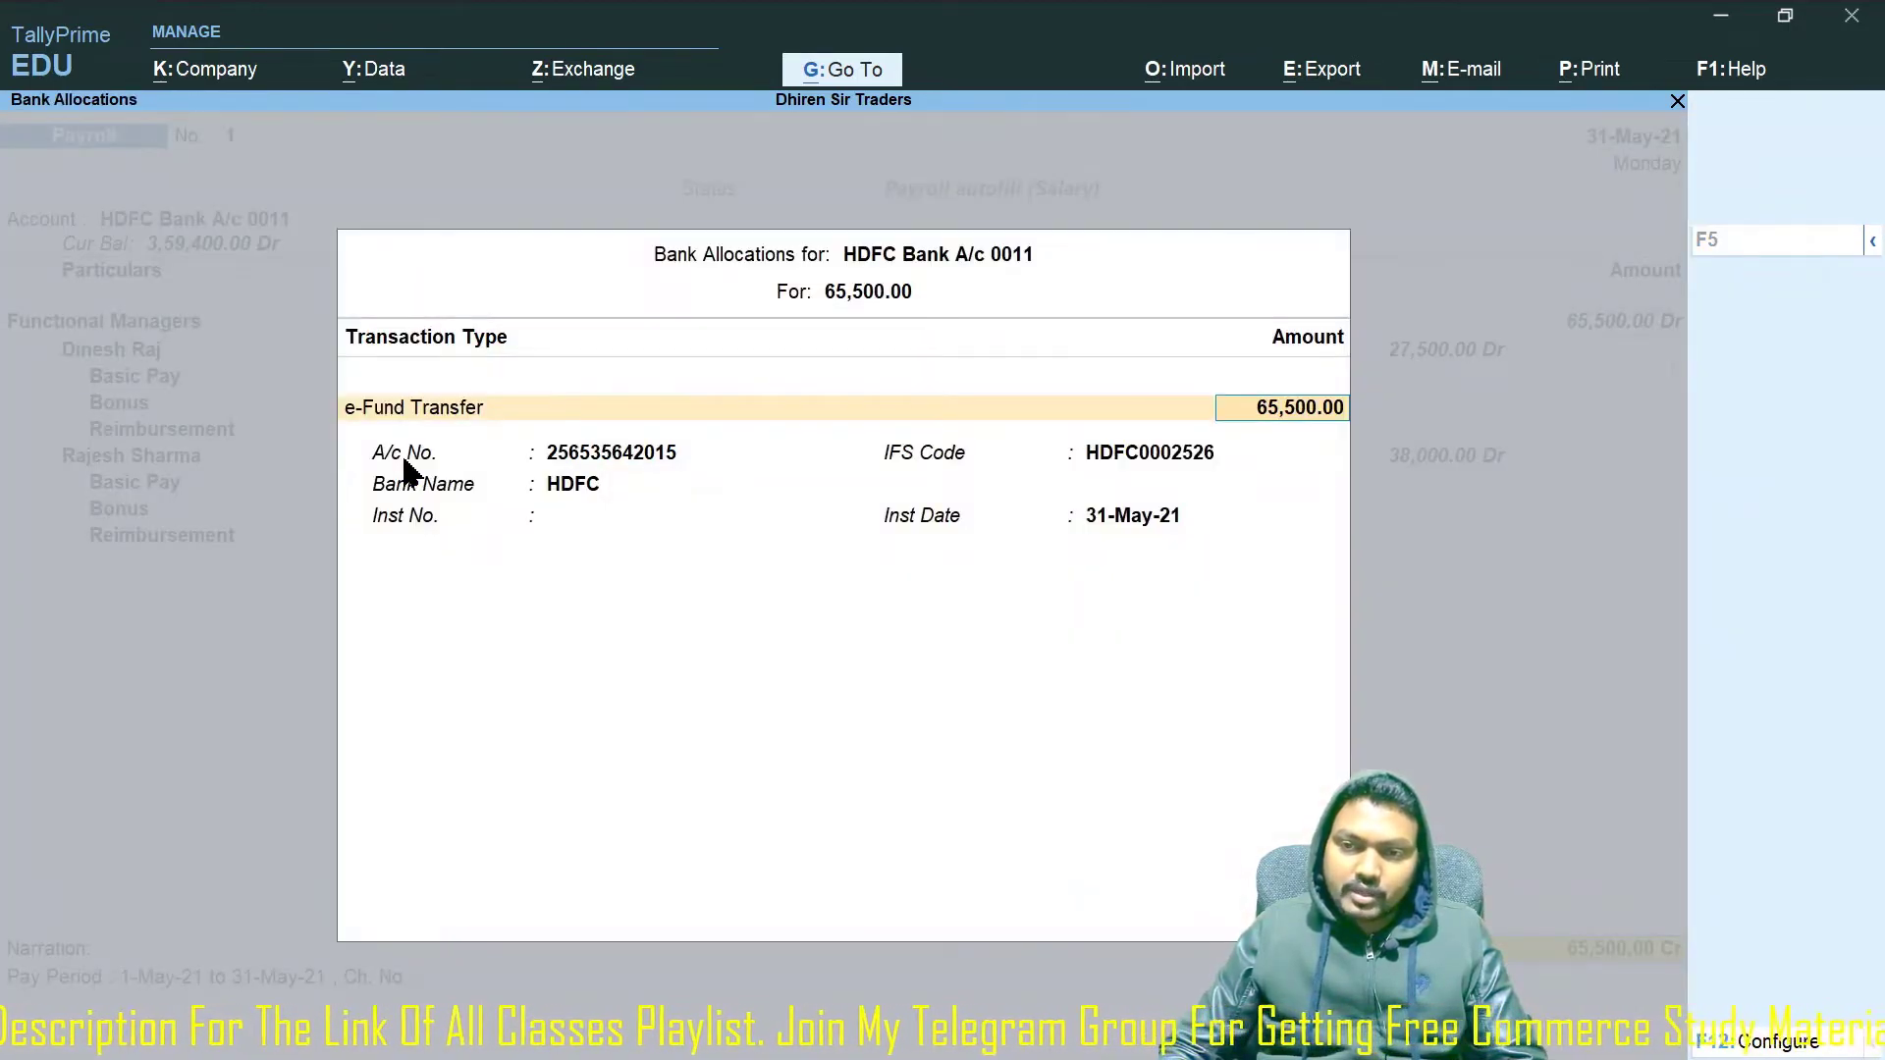
{"action": "key", "text": "ctrl+a"}
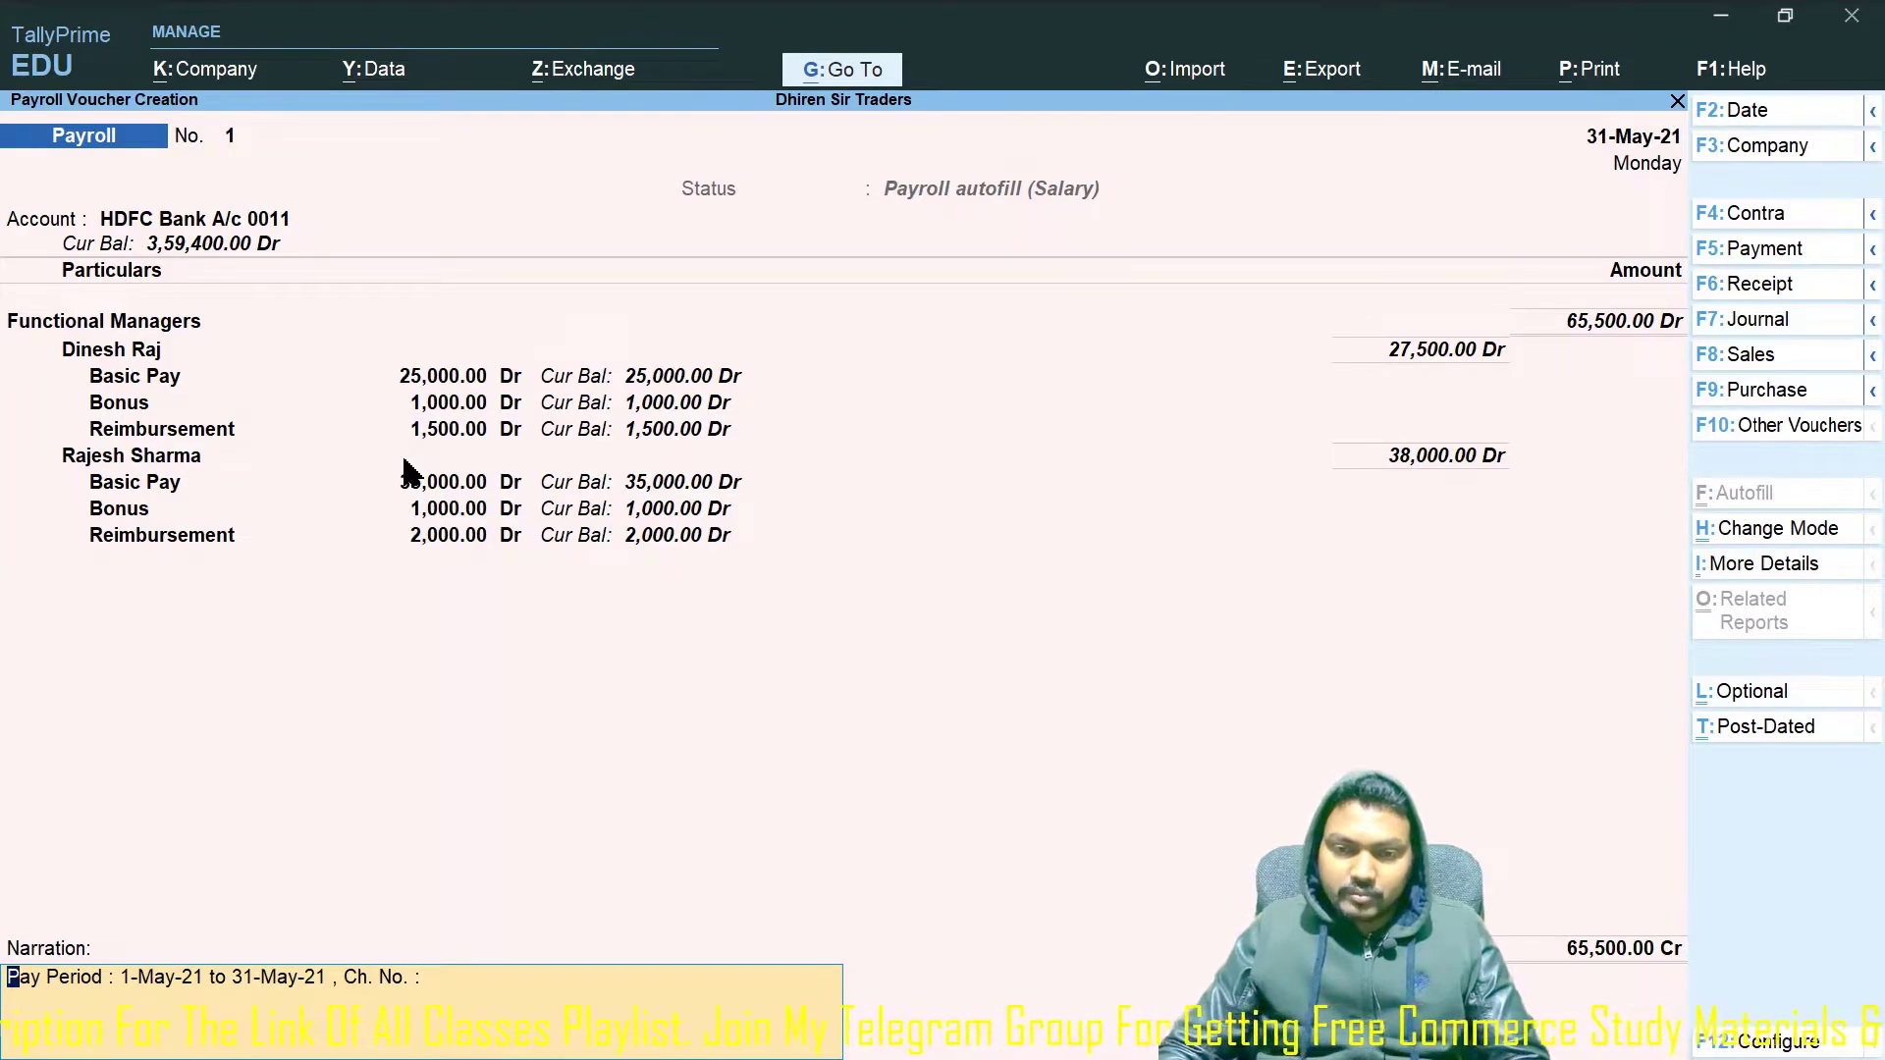
{"action": "key", "text": "ctrl+a"}
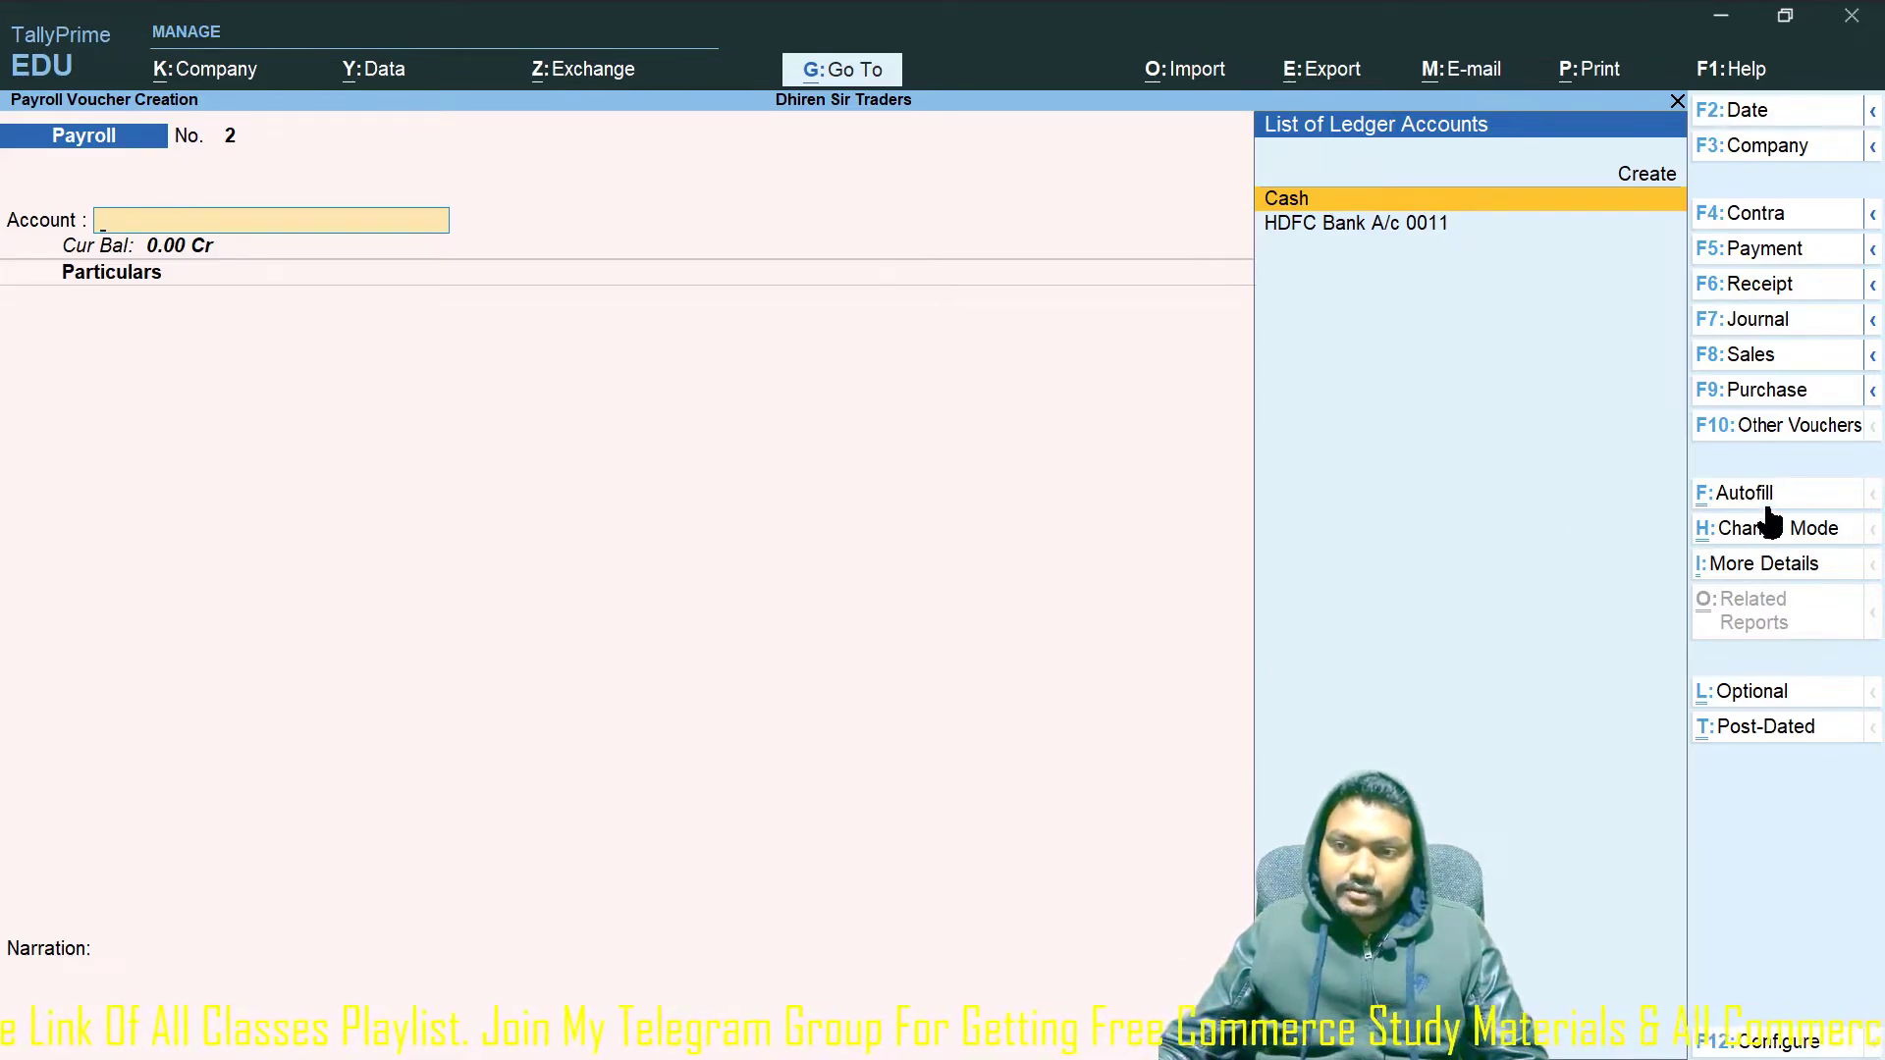
Start Payroll Autofill with the Salary process for 1-5-2021 to 31-5-2021.
{"action": "left_click", "coordinate": [1707, 492]}
{"action": "key", "text": "Return"}
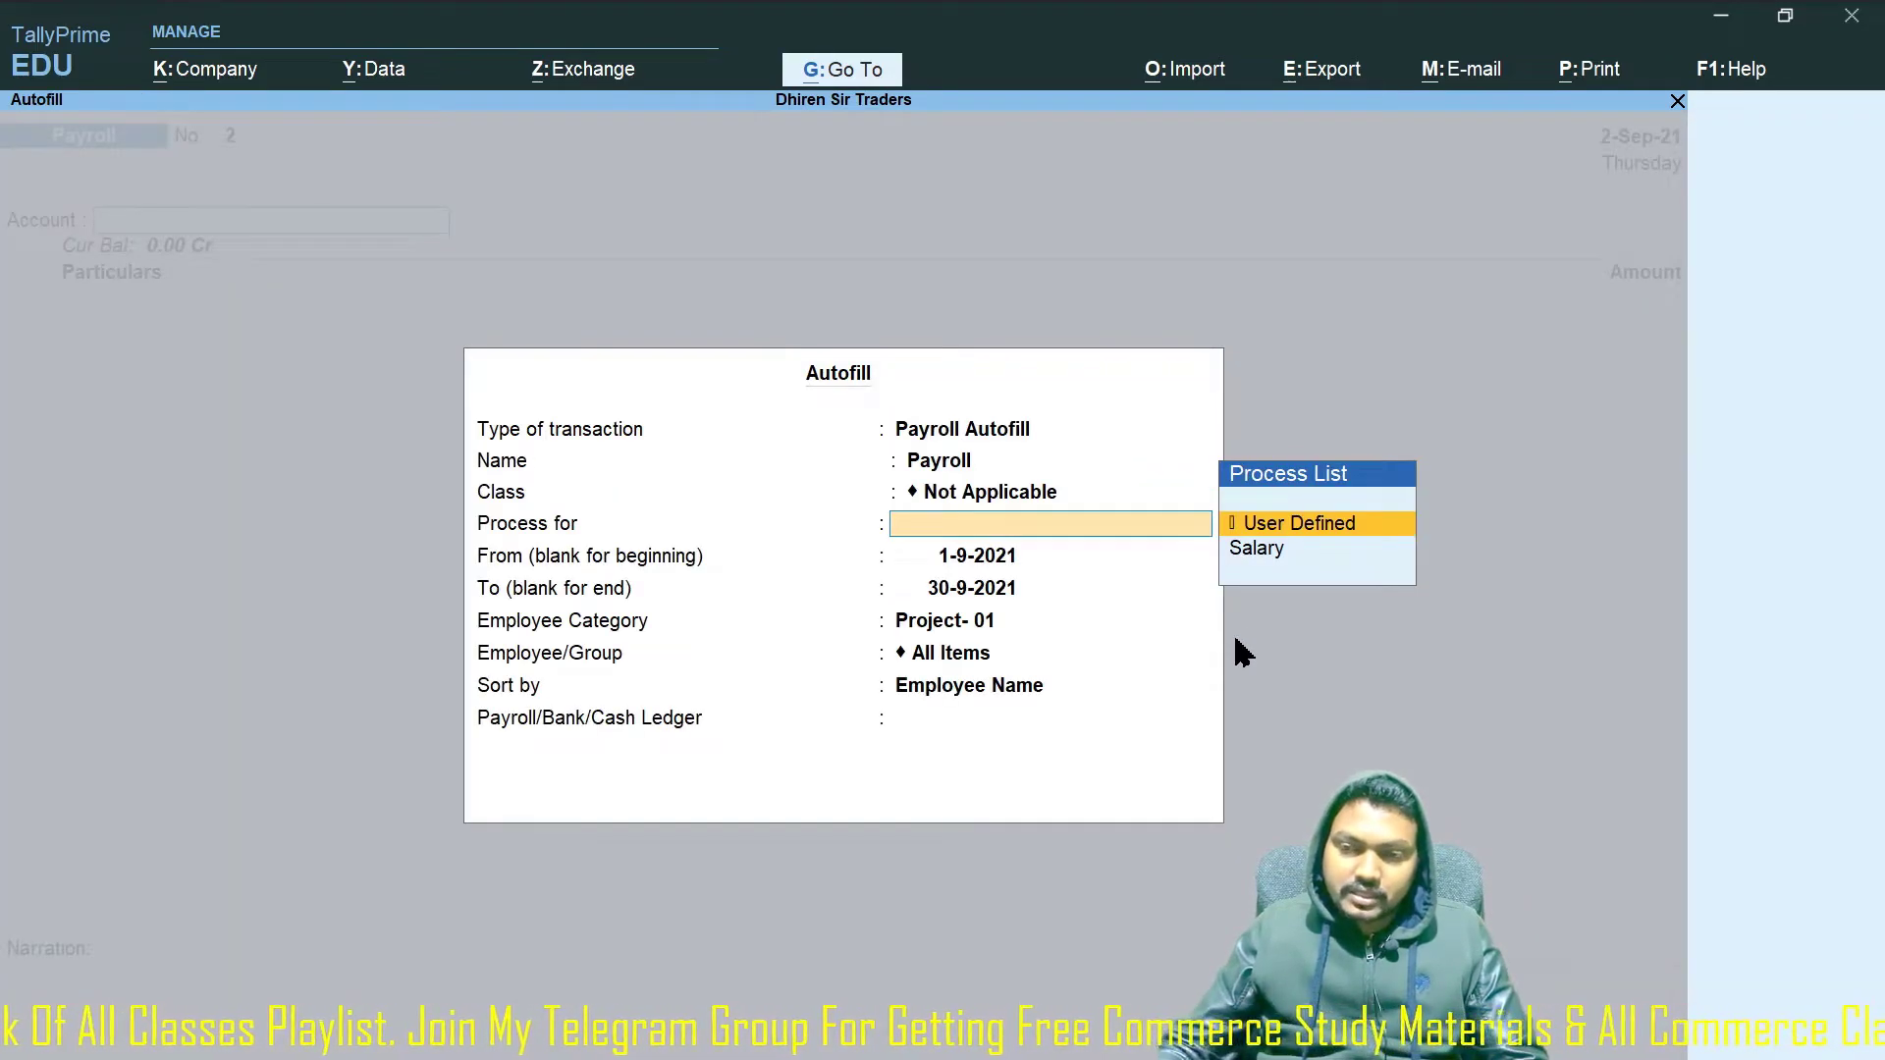
{"action": "key", "text": "Down"}
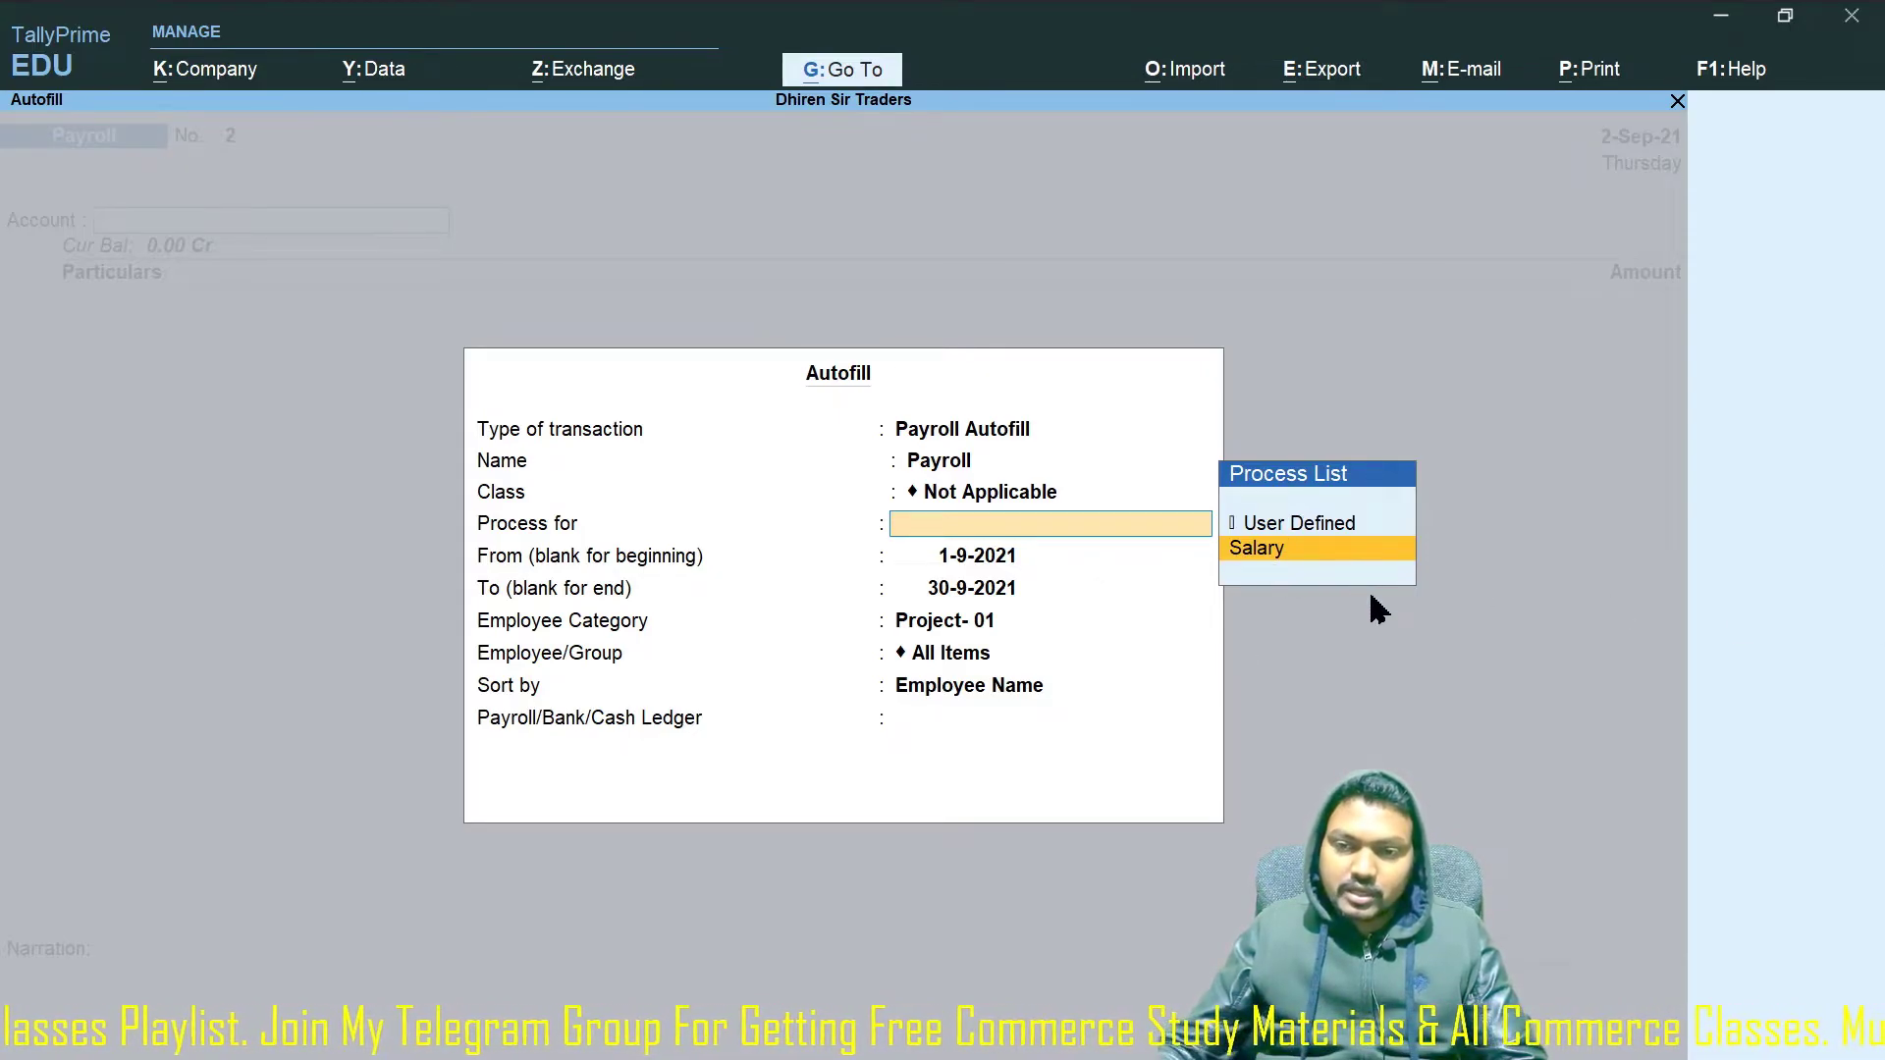
{"action": "key", "text": "Return"}
{"action": "type", "text": "1-5"}
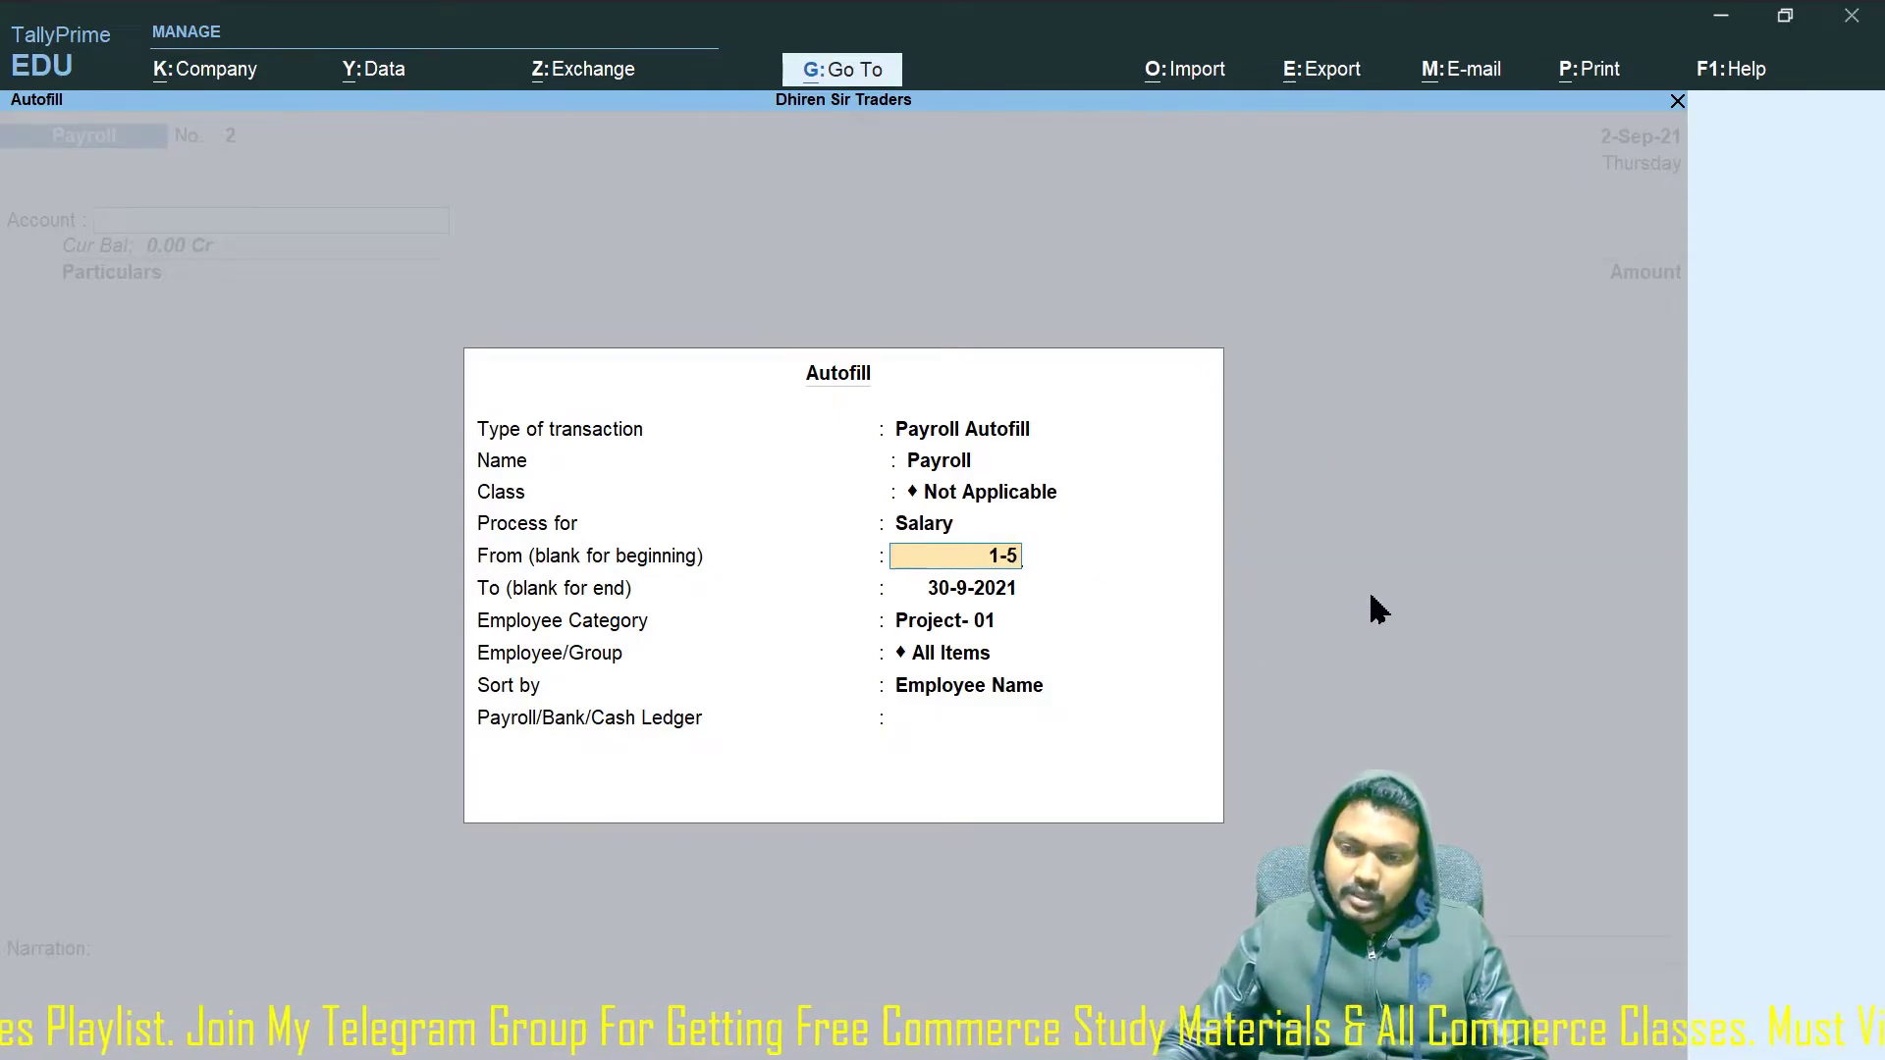
{"action": "key", "text": "Return"}
{"action": "type", "text": "31-"}
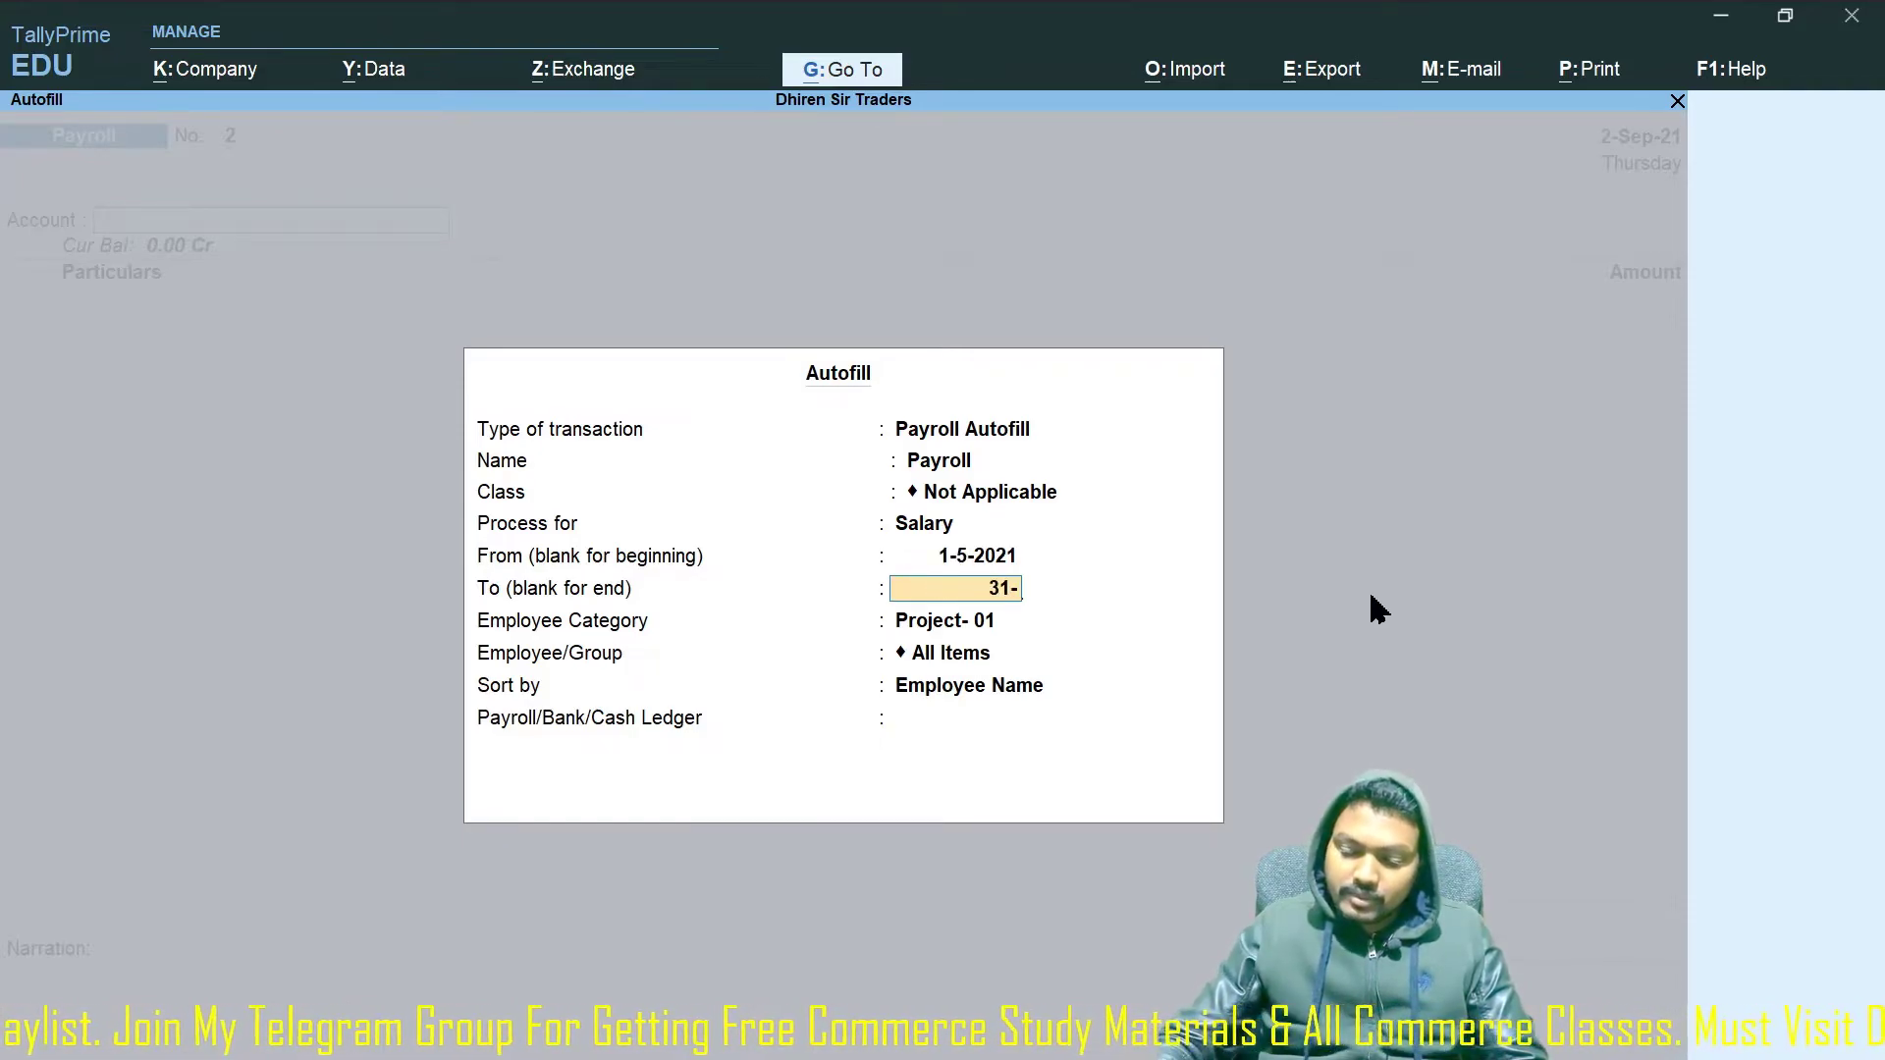
{"action": "type", "text": "5-2021"}
{"action": "key", "text": "Return"}
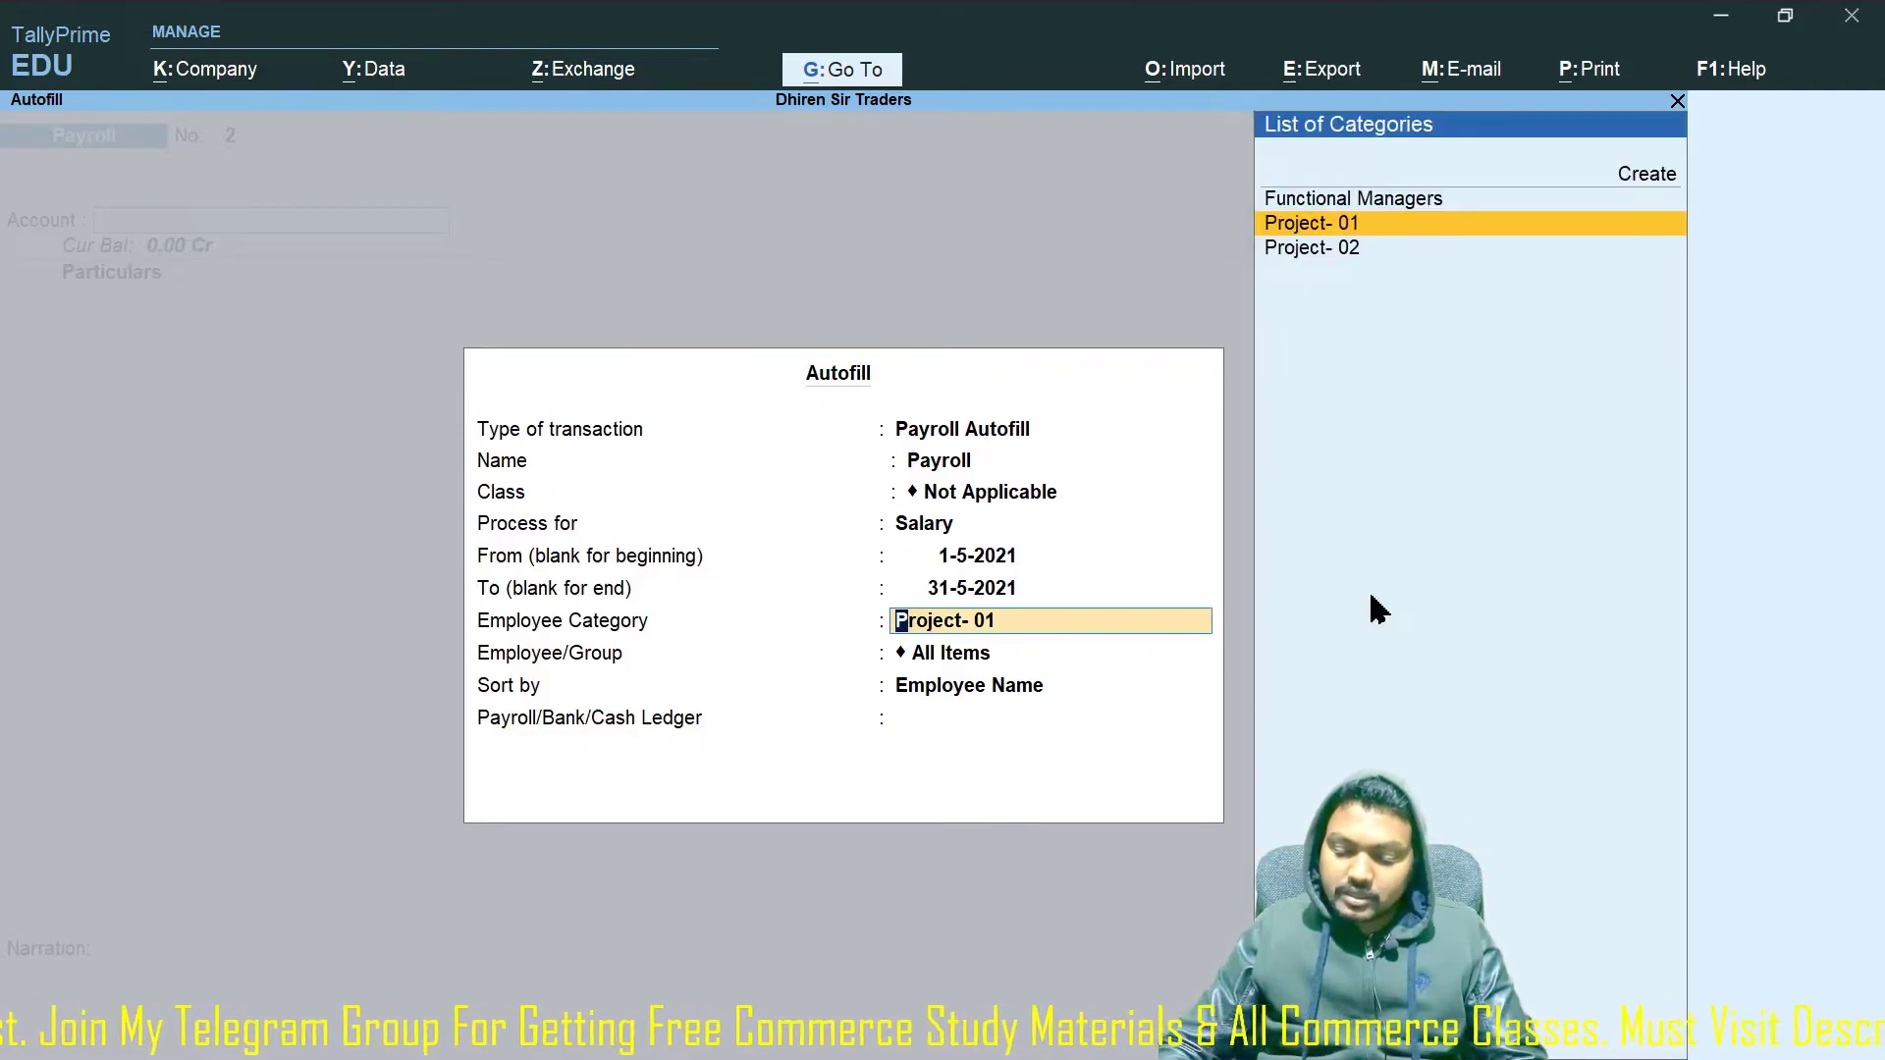
Choose Functional Managers, all employees sorted by name, and the HDFC Bank ledger.
{"action": "key", "text": "Up"}
{"action": "key", "text": "Up"}
{"action": "key", "text": "Down"}
{"action": "key", "text": "Return"}
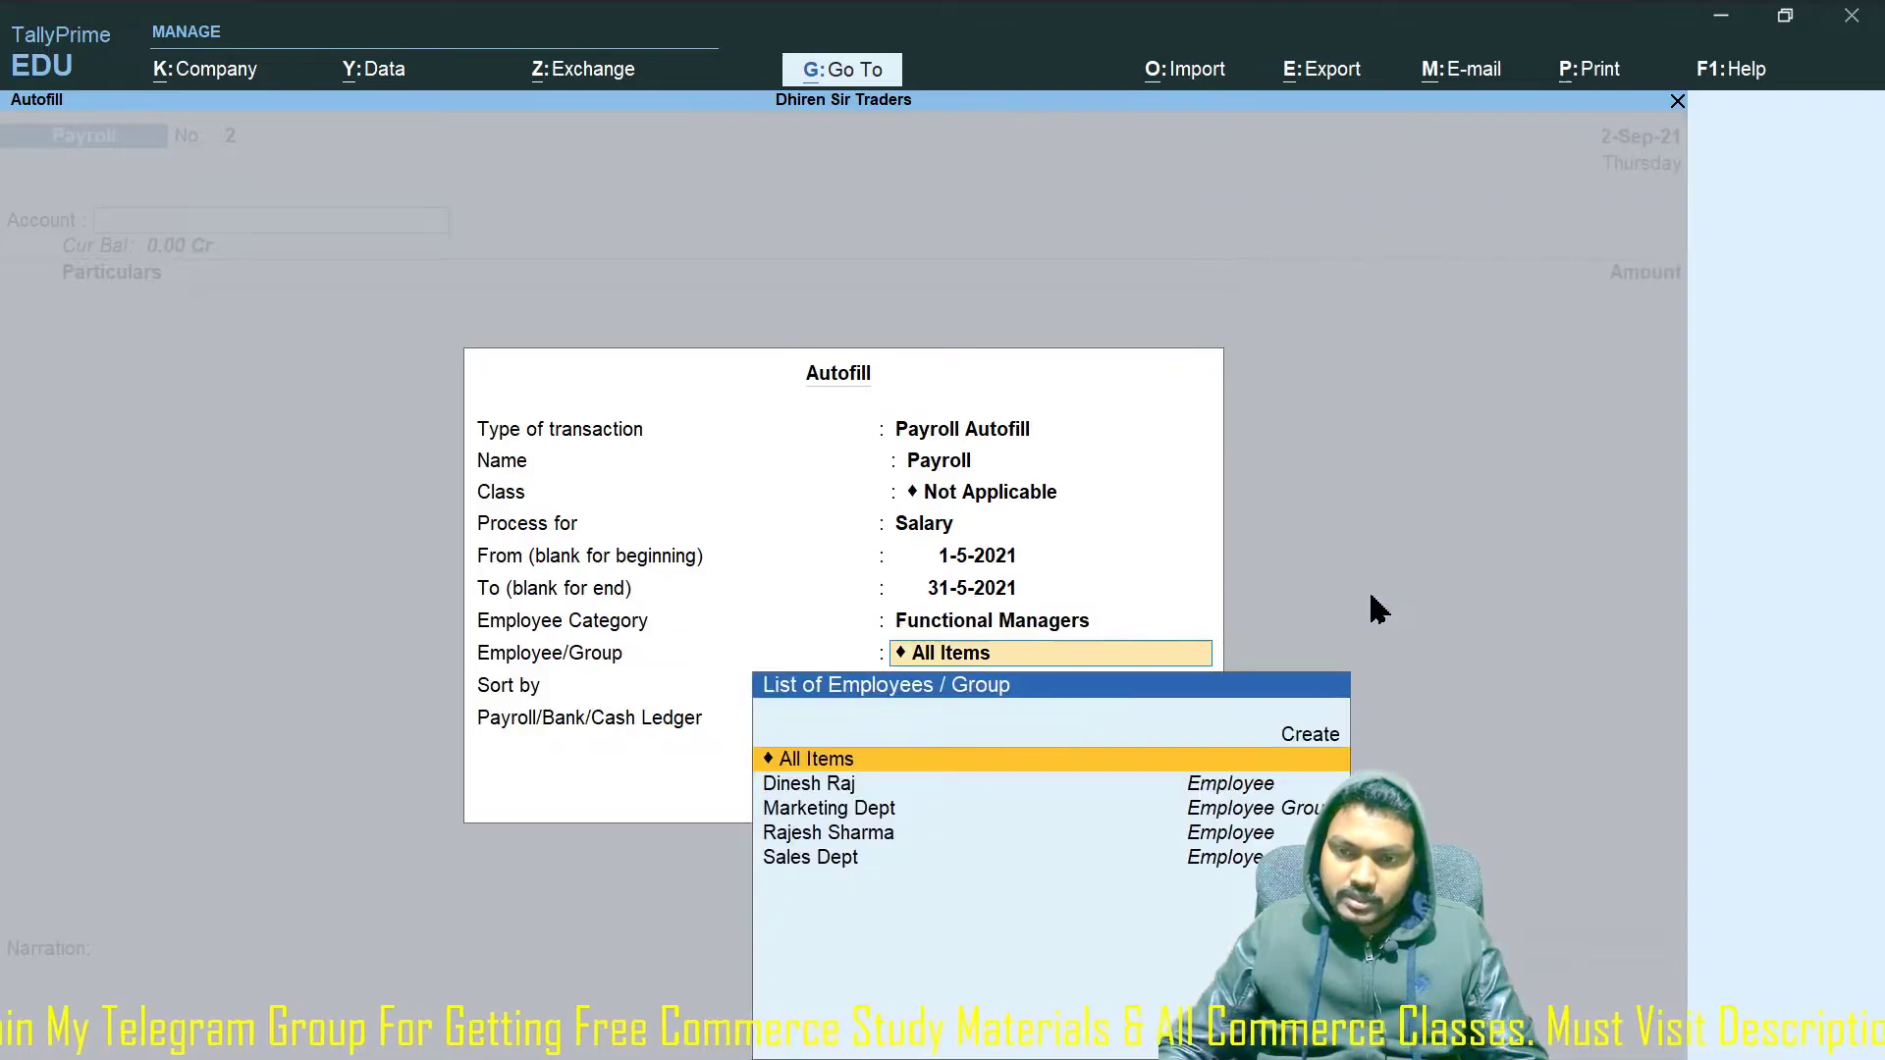
{"action": "key", "text": "Return"}
{"action": "key", "text": "Return"}
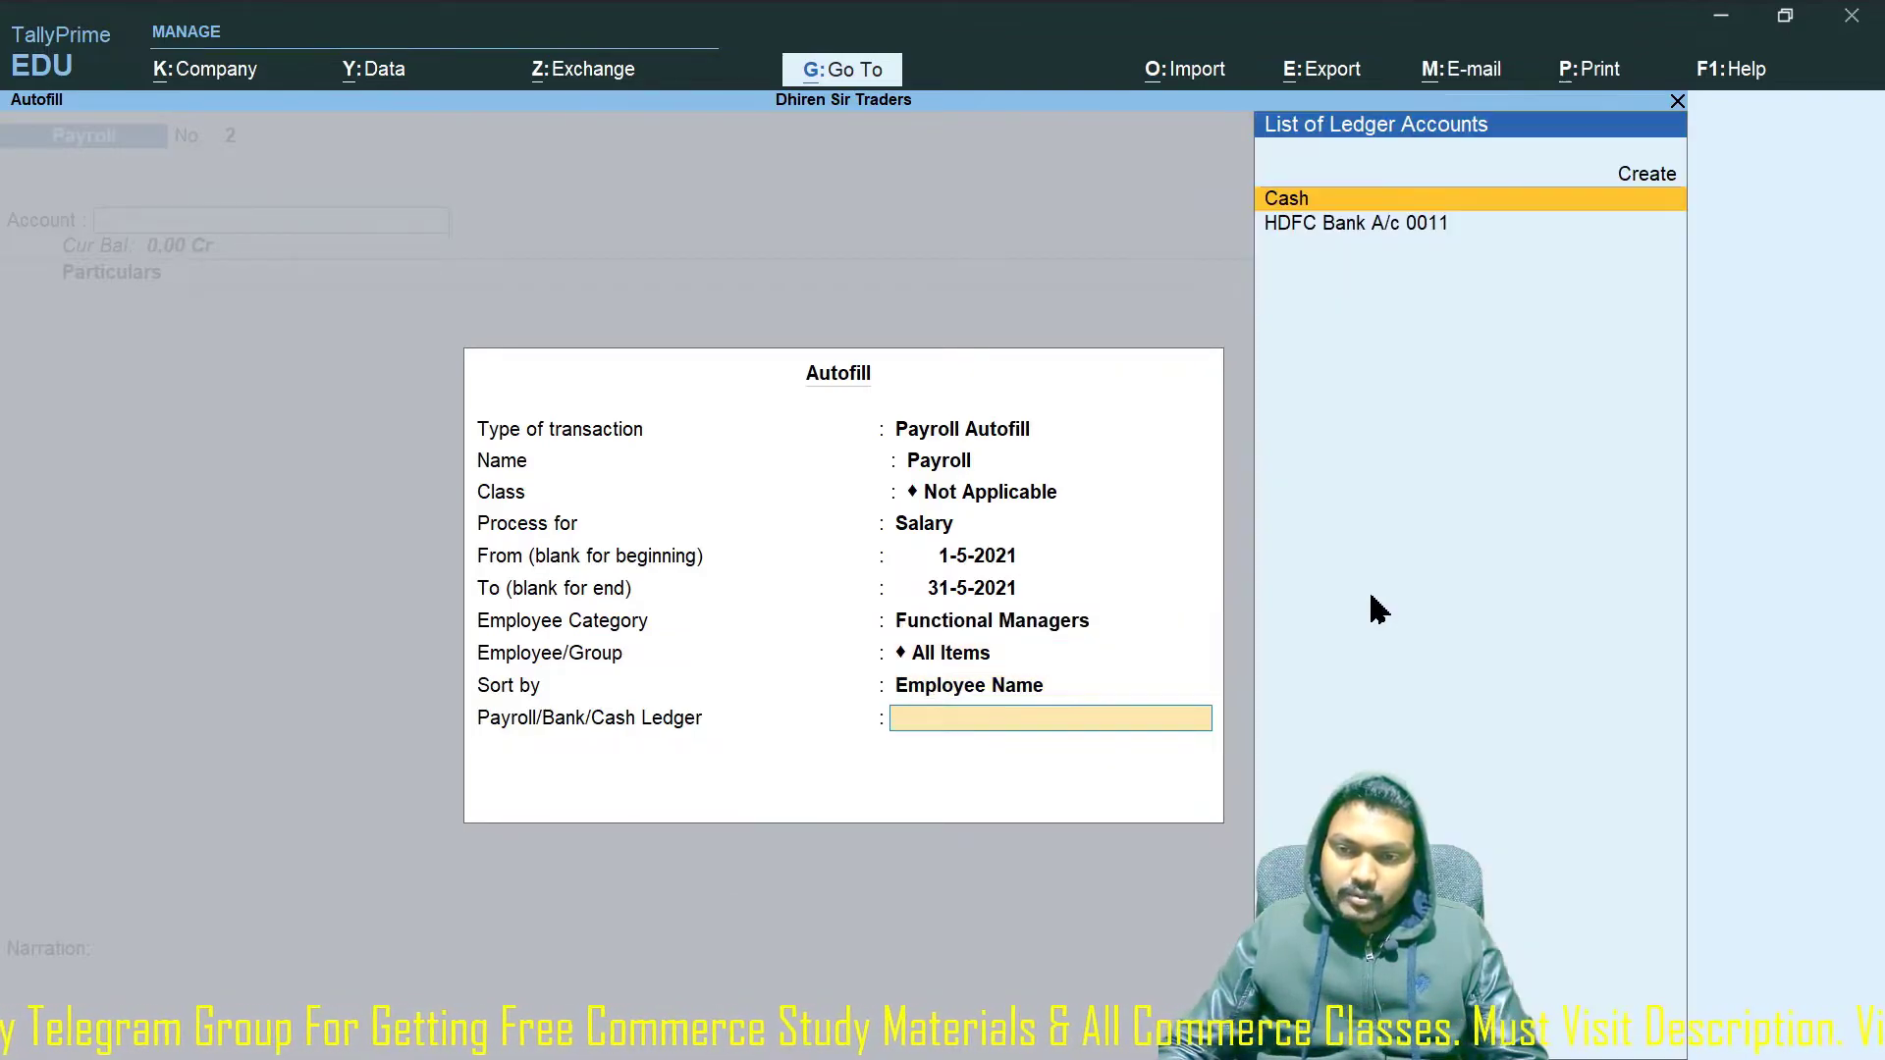
{"action": "key", "text": "Down"}
{"action": "key", "text": "Return"}
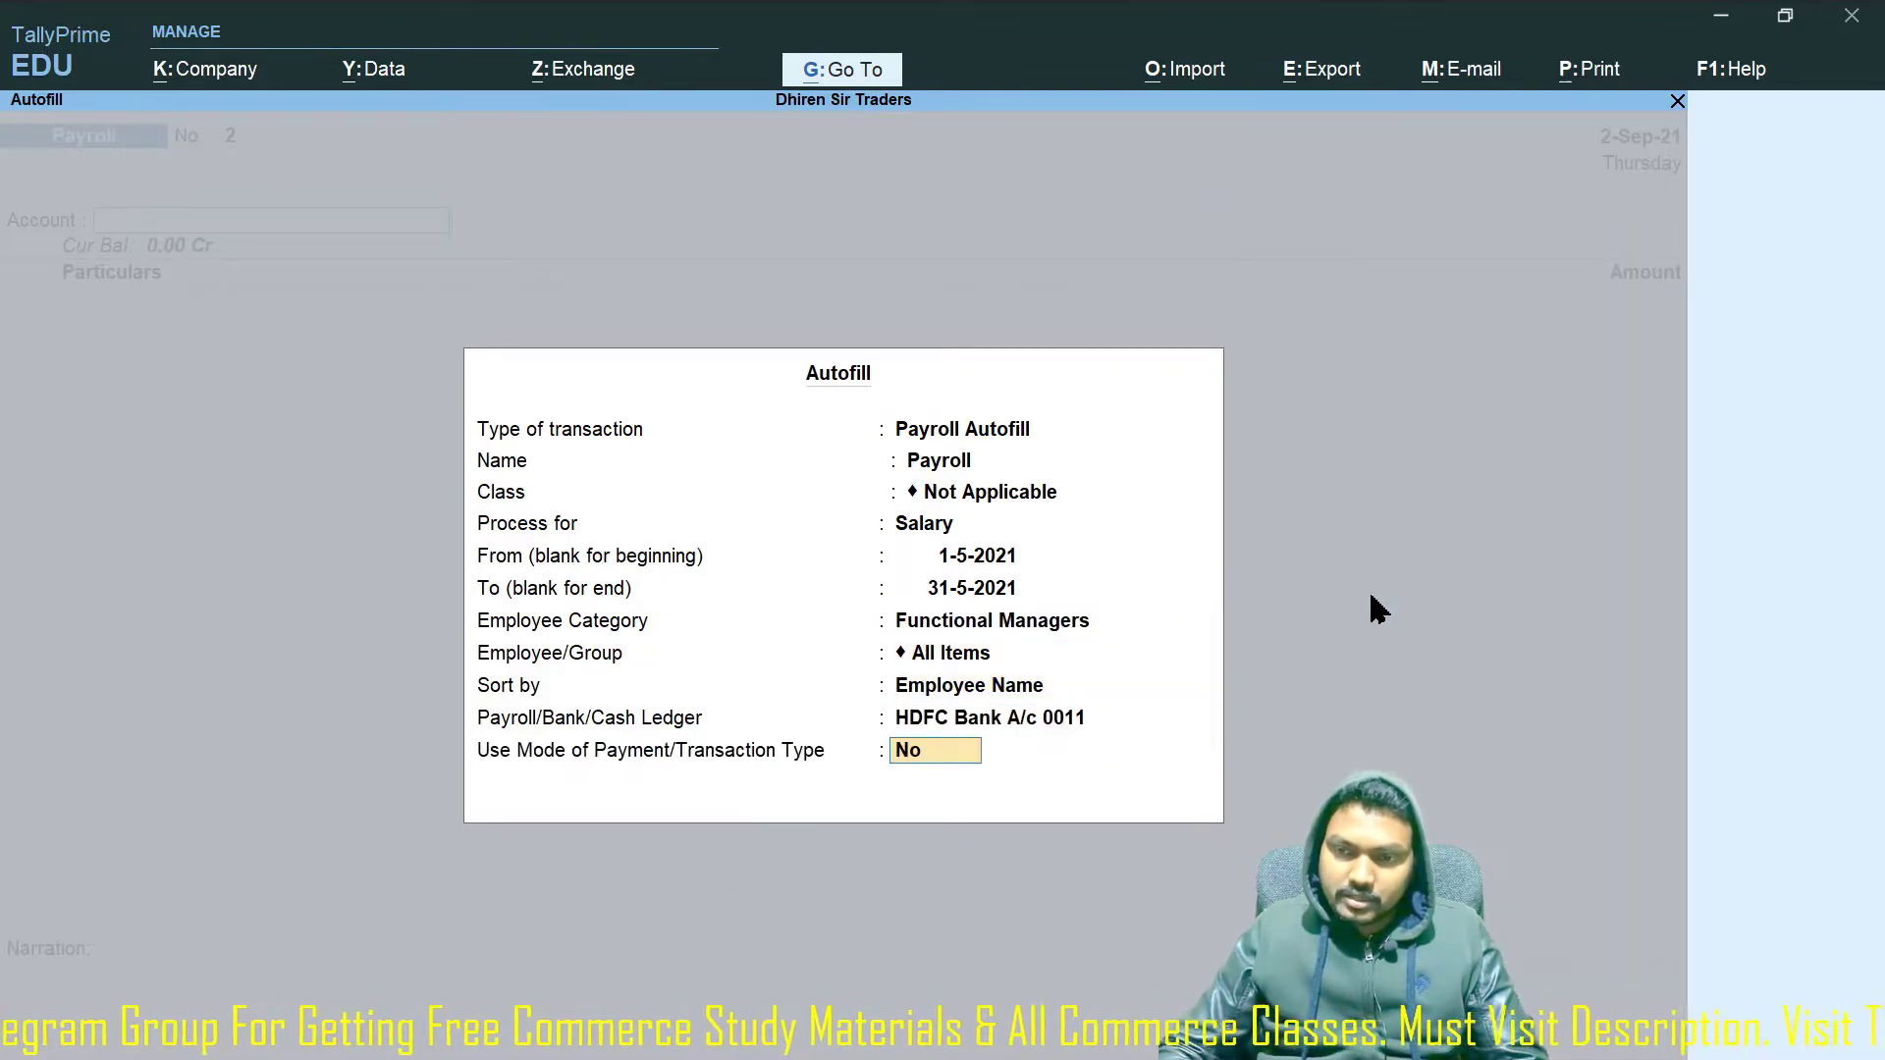
{"action": "key", "text": "Return"}
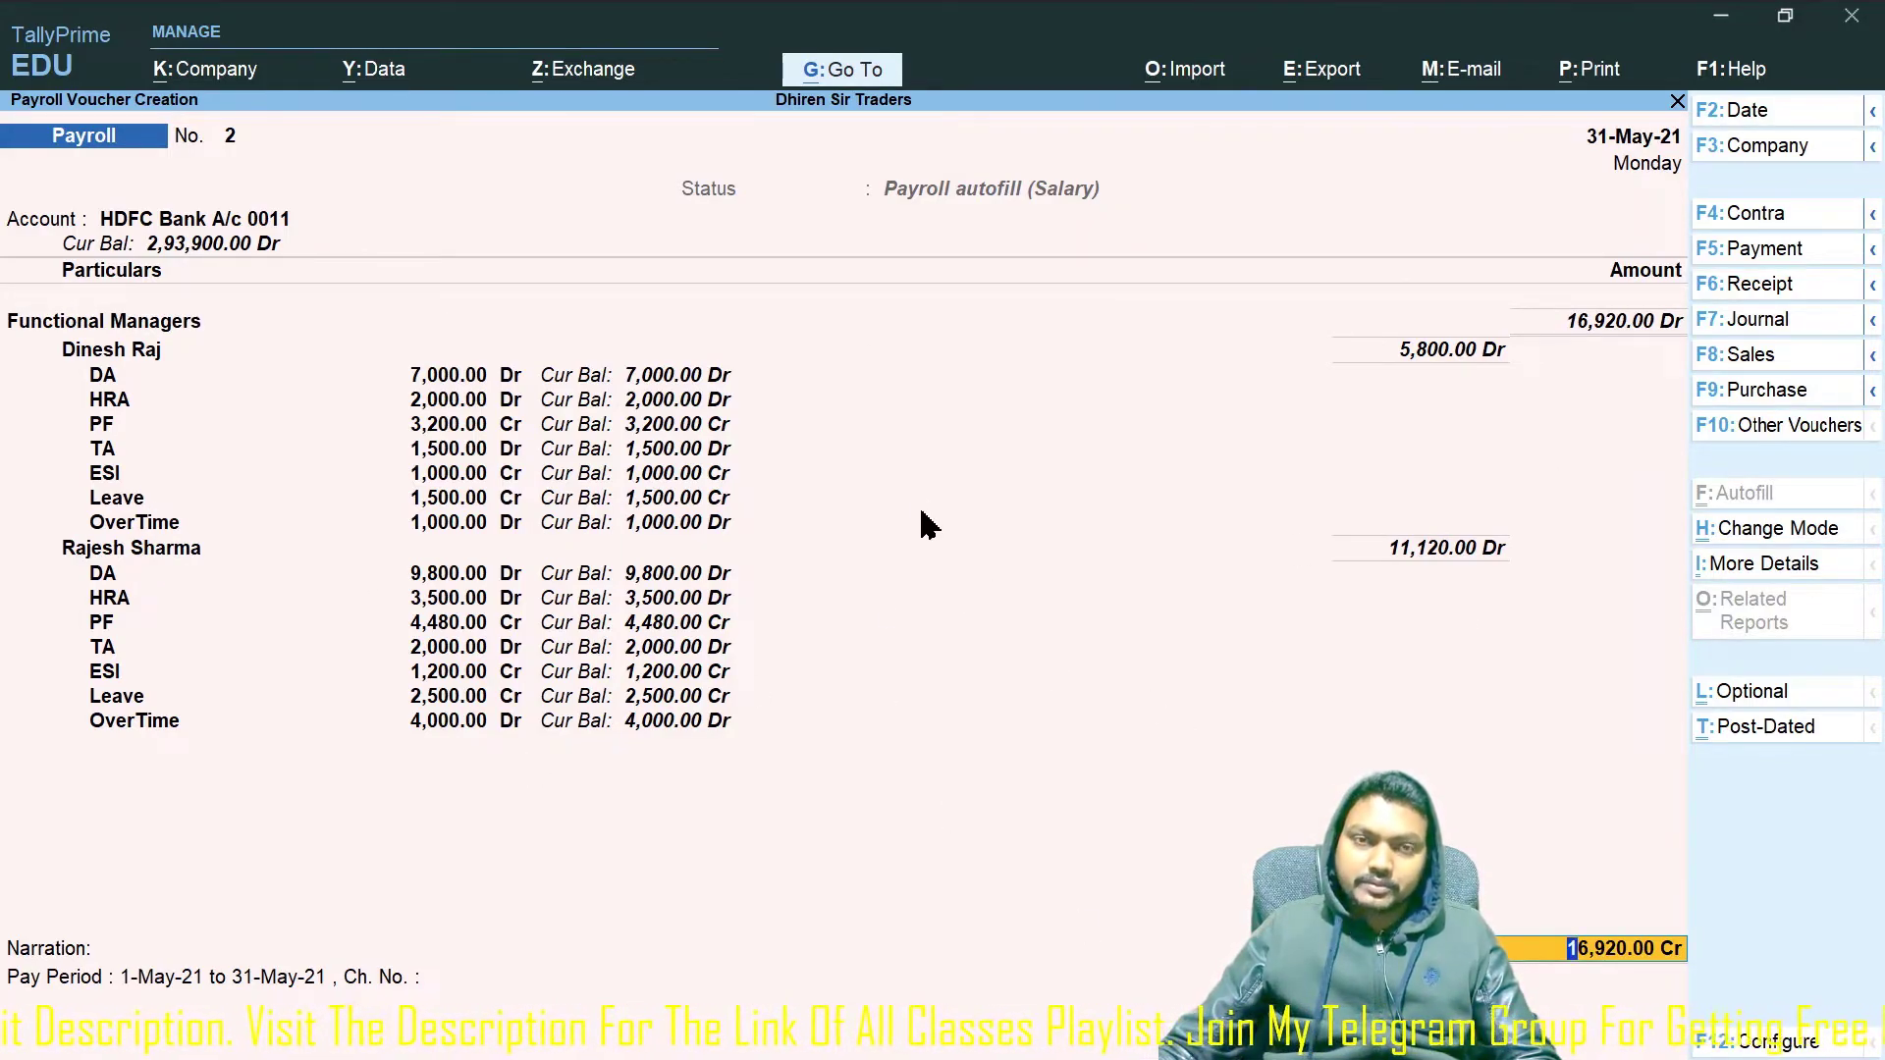
Change the 16,920 bank allocation from Cheque to e-Fund Transfer and save payroll voucher 2.
{"action": "key", "text": "Return"}
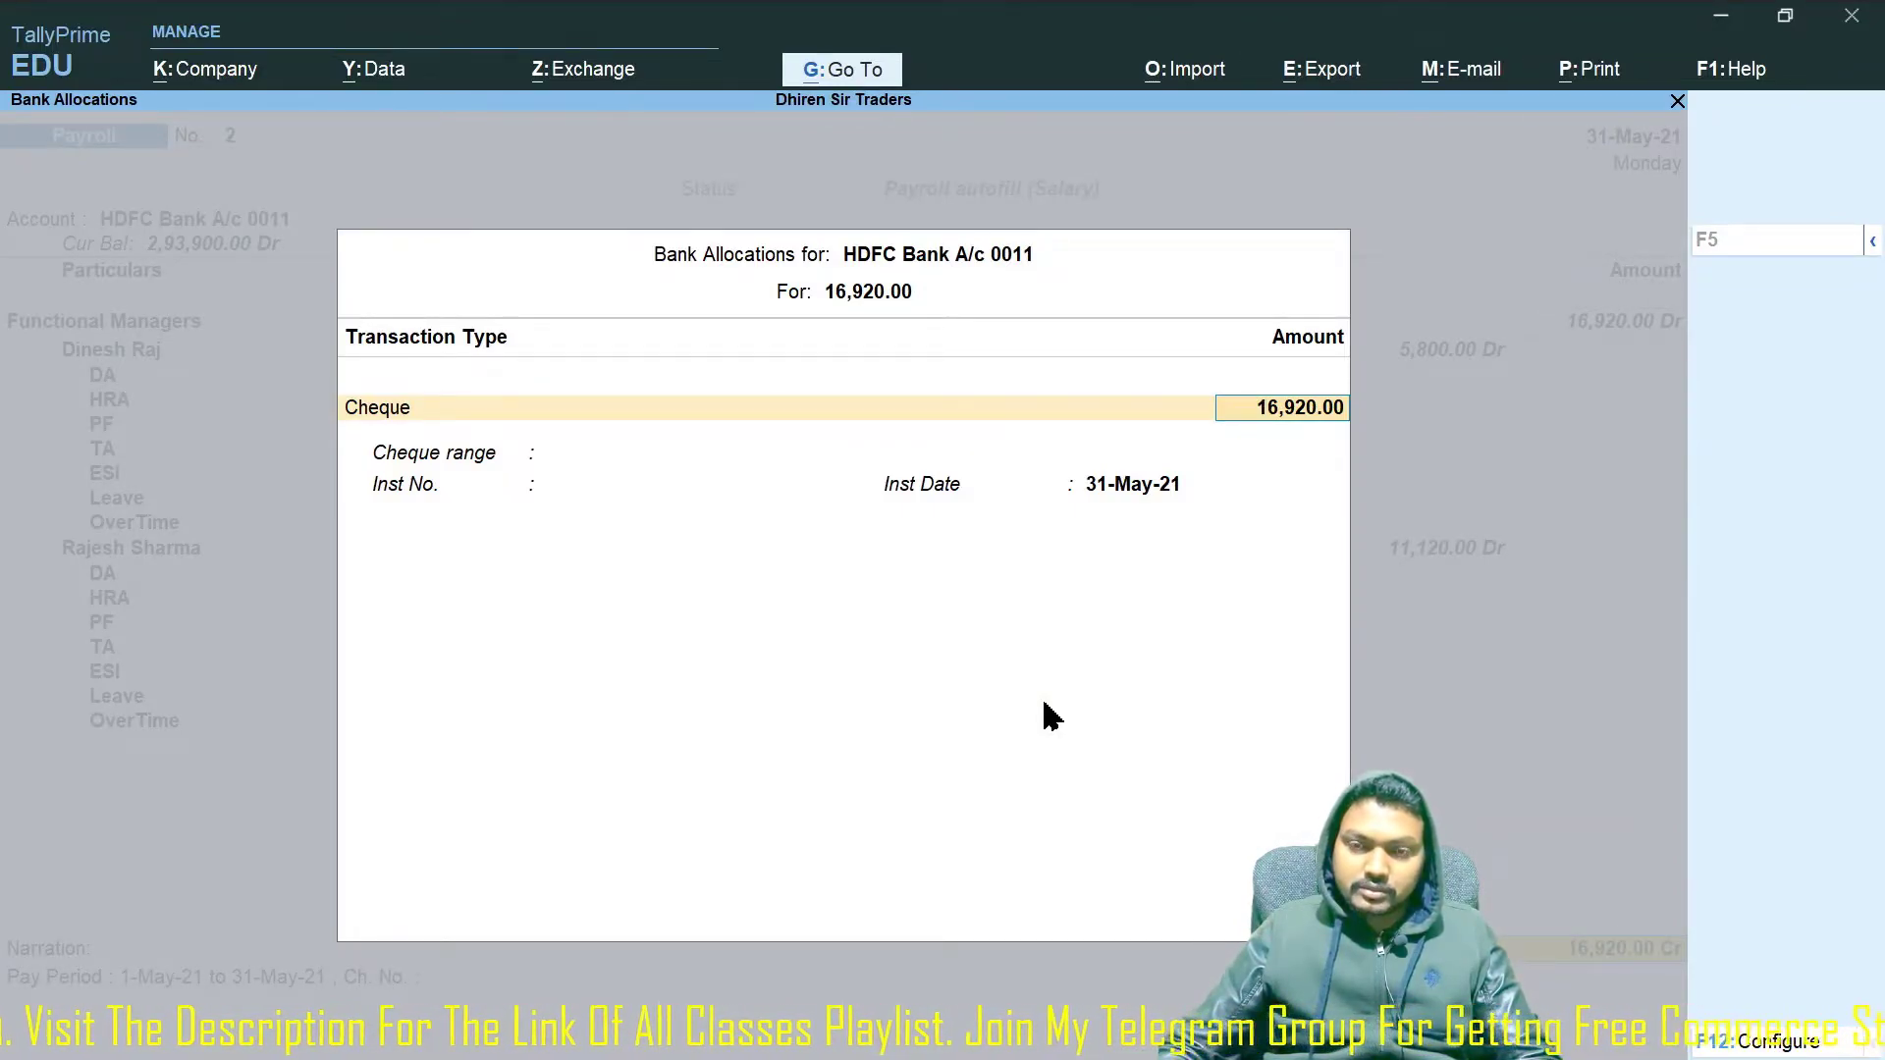
{"action": "key", "text": "BackSpace"}
{"action": "key", "text": "BackSpace"}
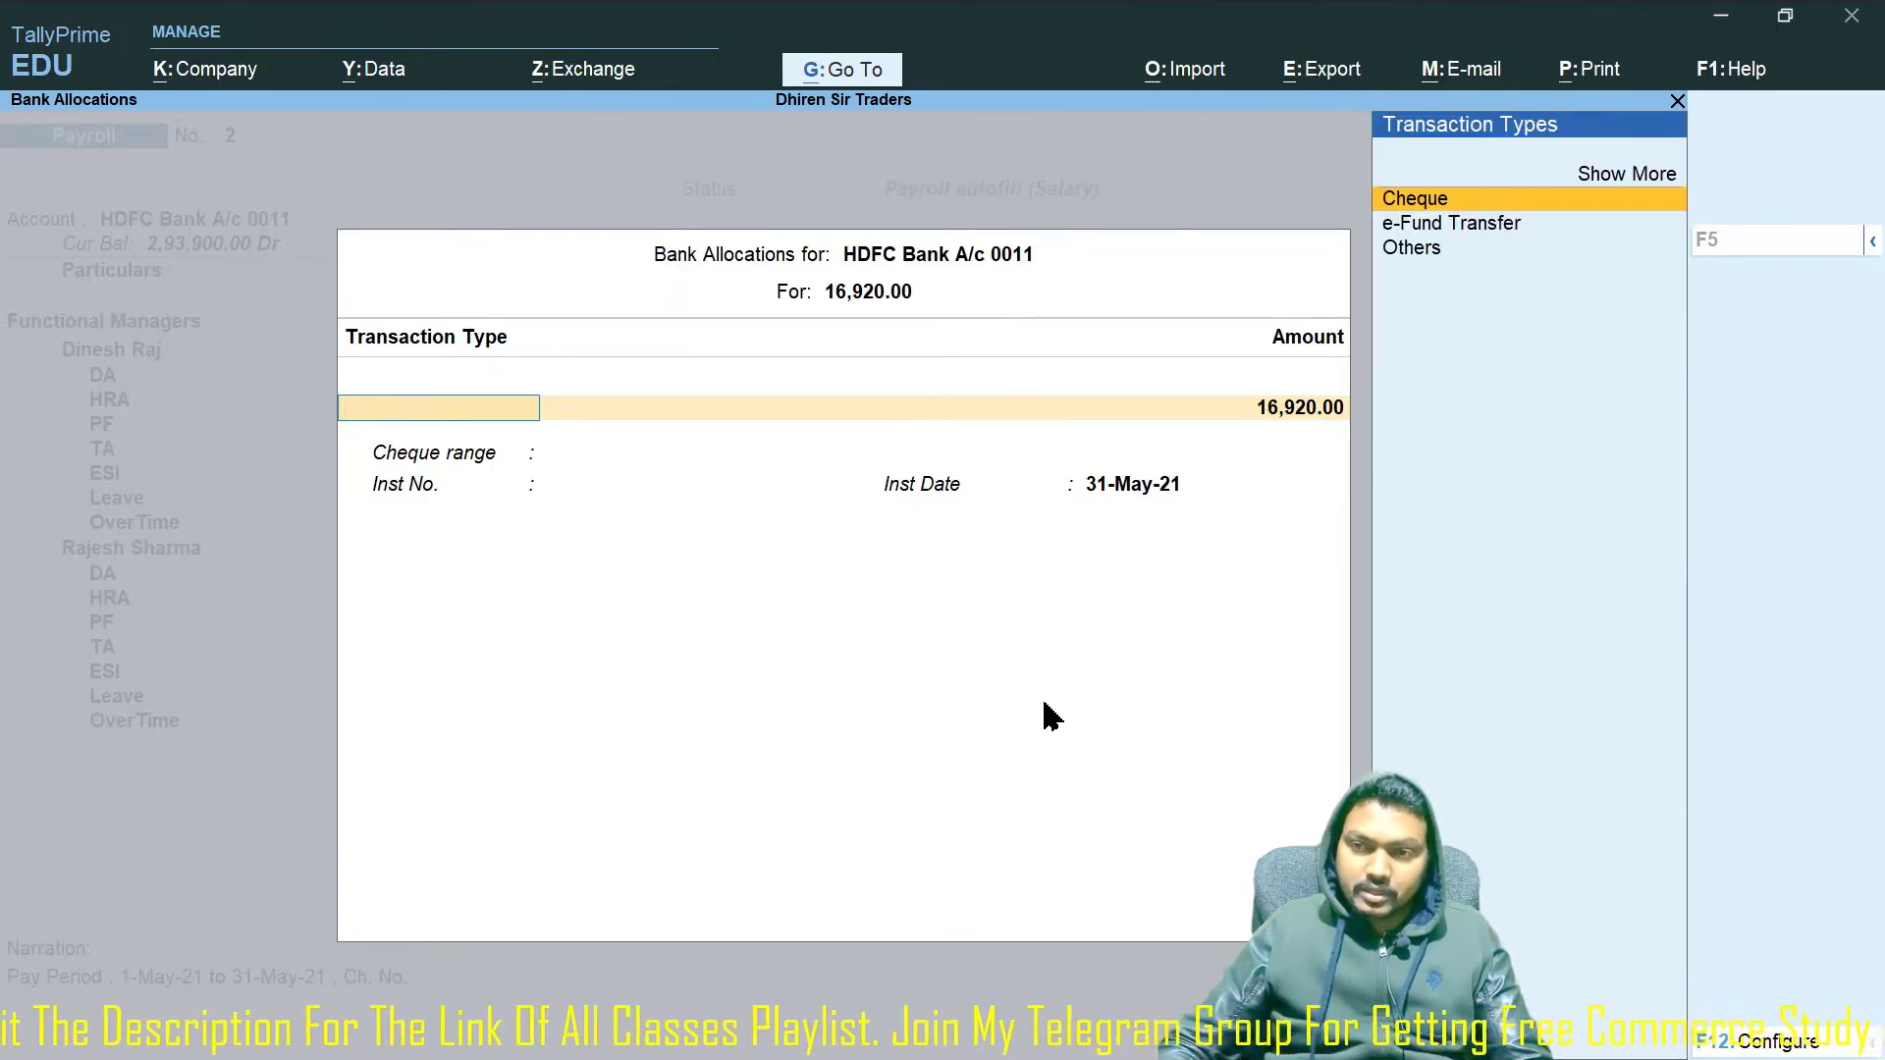
{"action": "key", "text": "Down"}
{"action": "key", "text": "Return"}
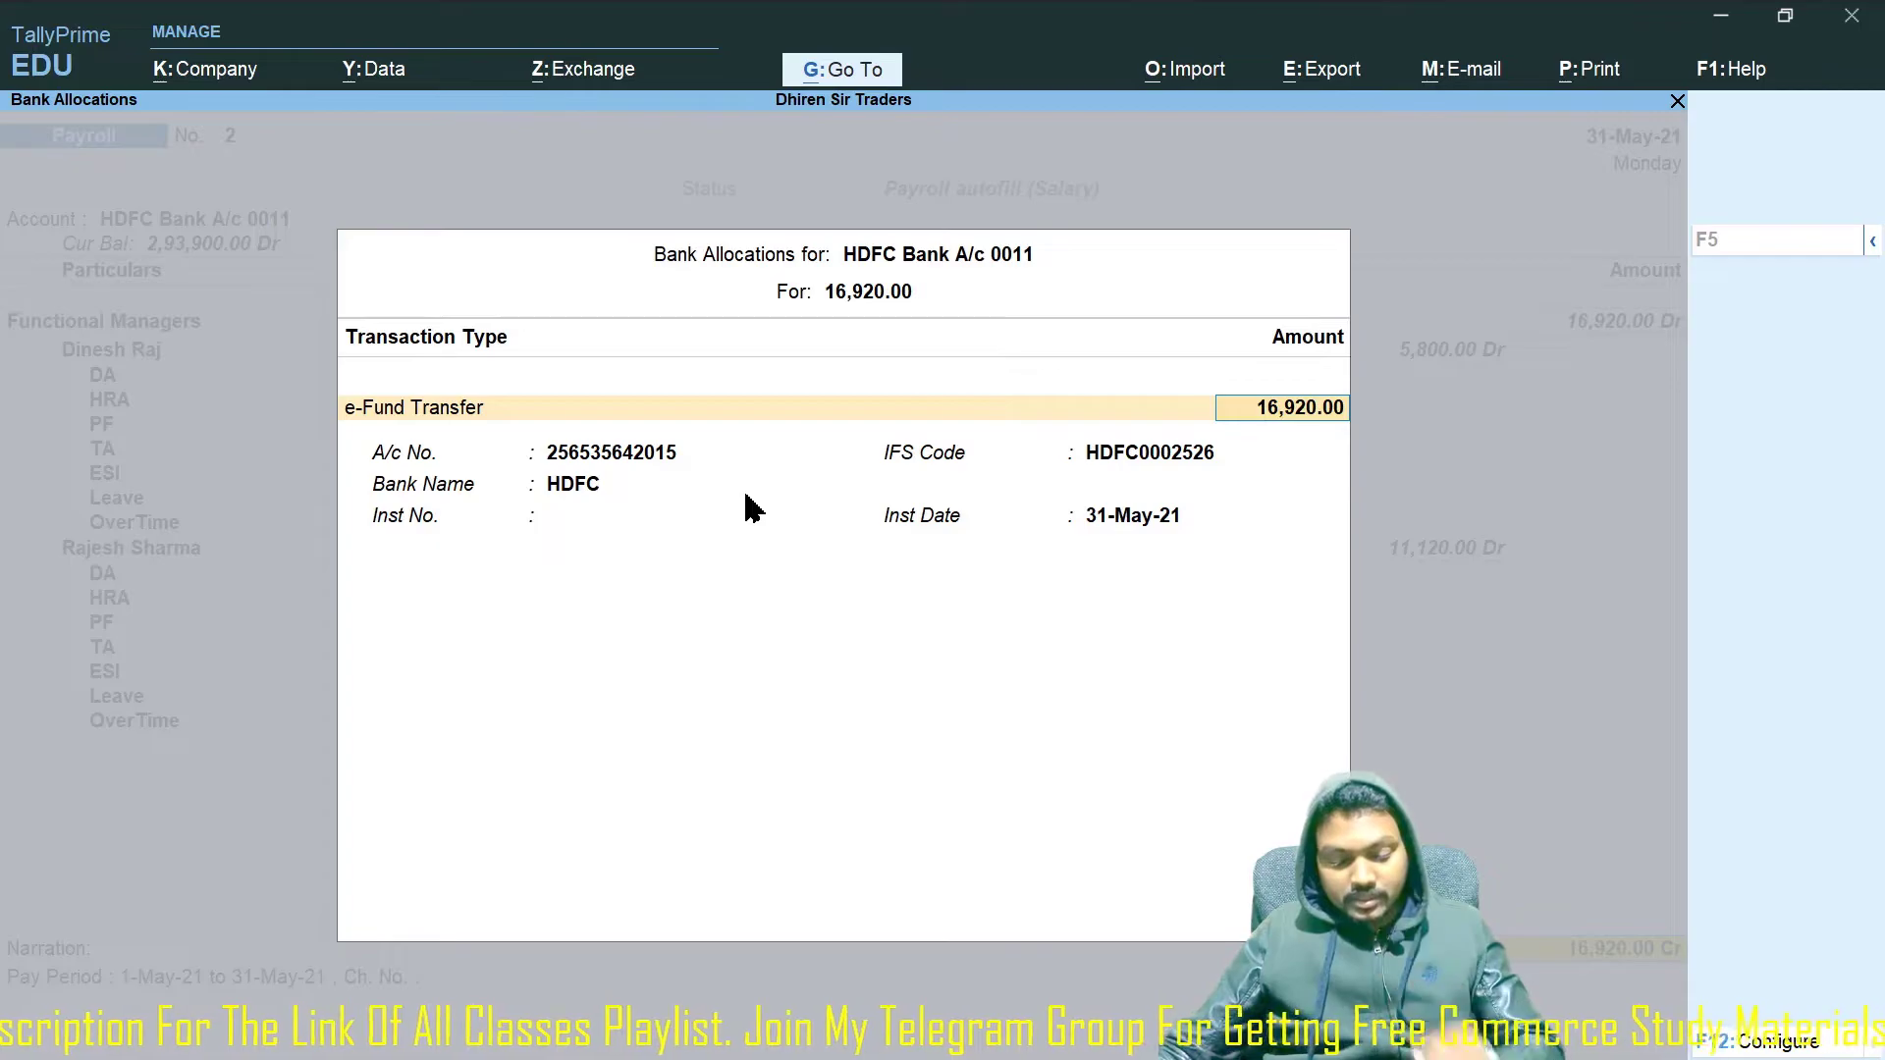
{"action": "key", "text": "ctrl+a"}
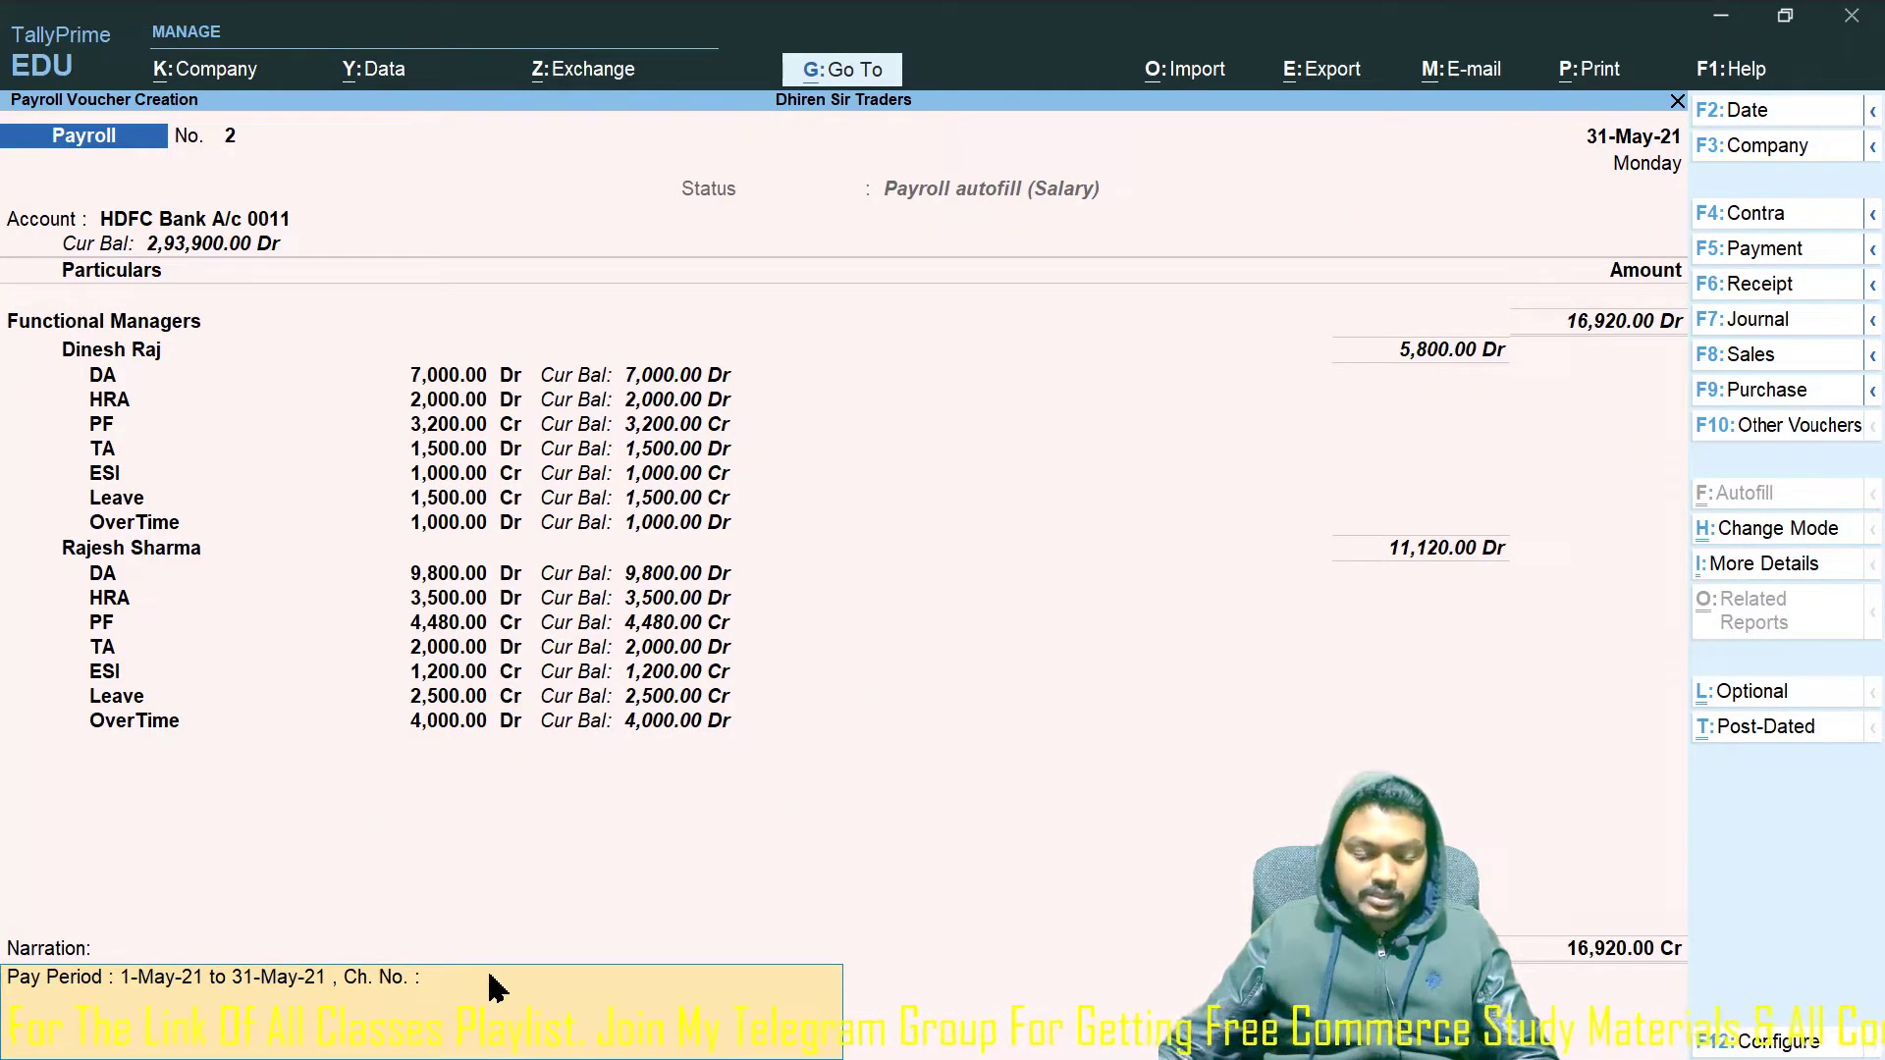
{"action": "key", "text": "ctrl+a"}
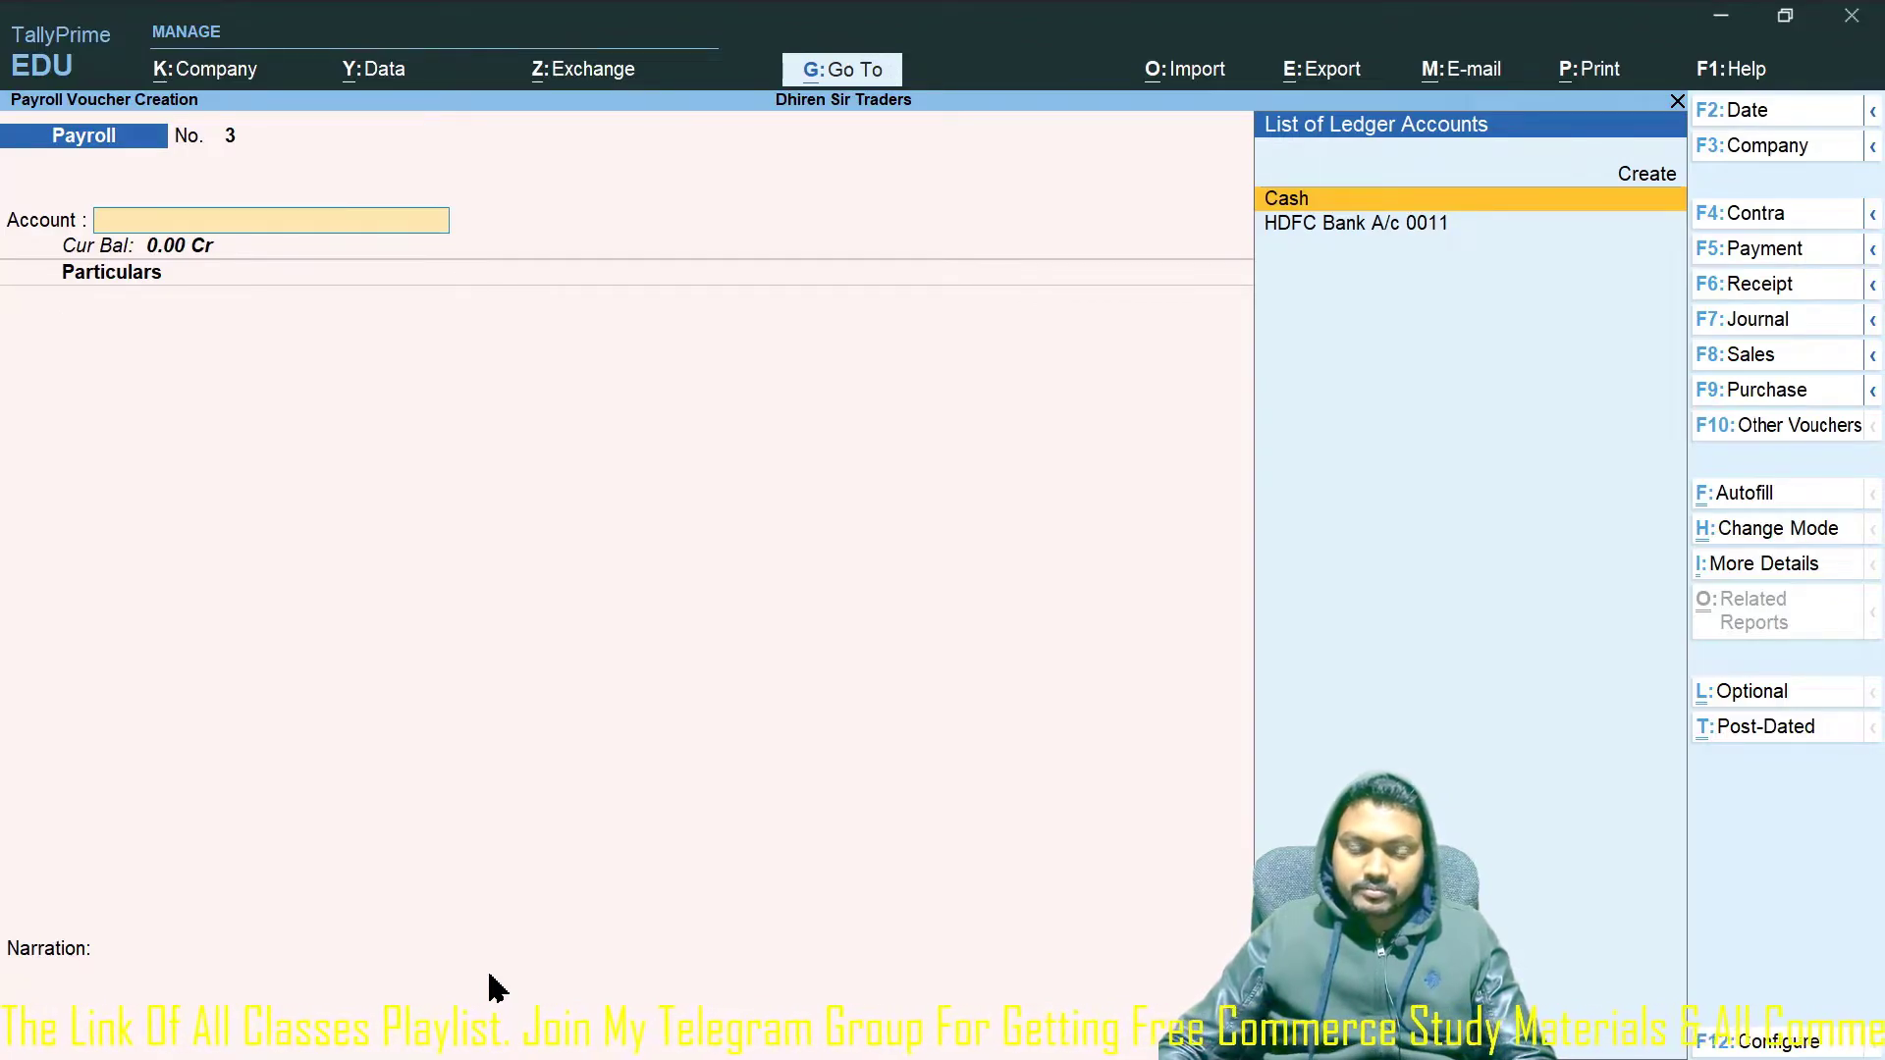
Exit to Gateway of Tally and open the first Functional Managers employee's pay slip via Payroll Reports.
{"action": "key", "text": "Escape"}
{"action": "key", "text": "Escape"}
{"action": "key", "text": "Escape"}
{"action": "key", "text": "Escape"}
{"action": "key", "text": "Escape"}
{"action": "key", "text": "Escape"}
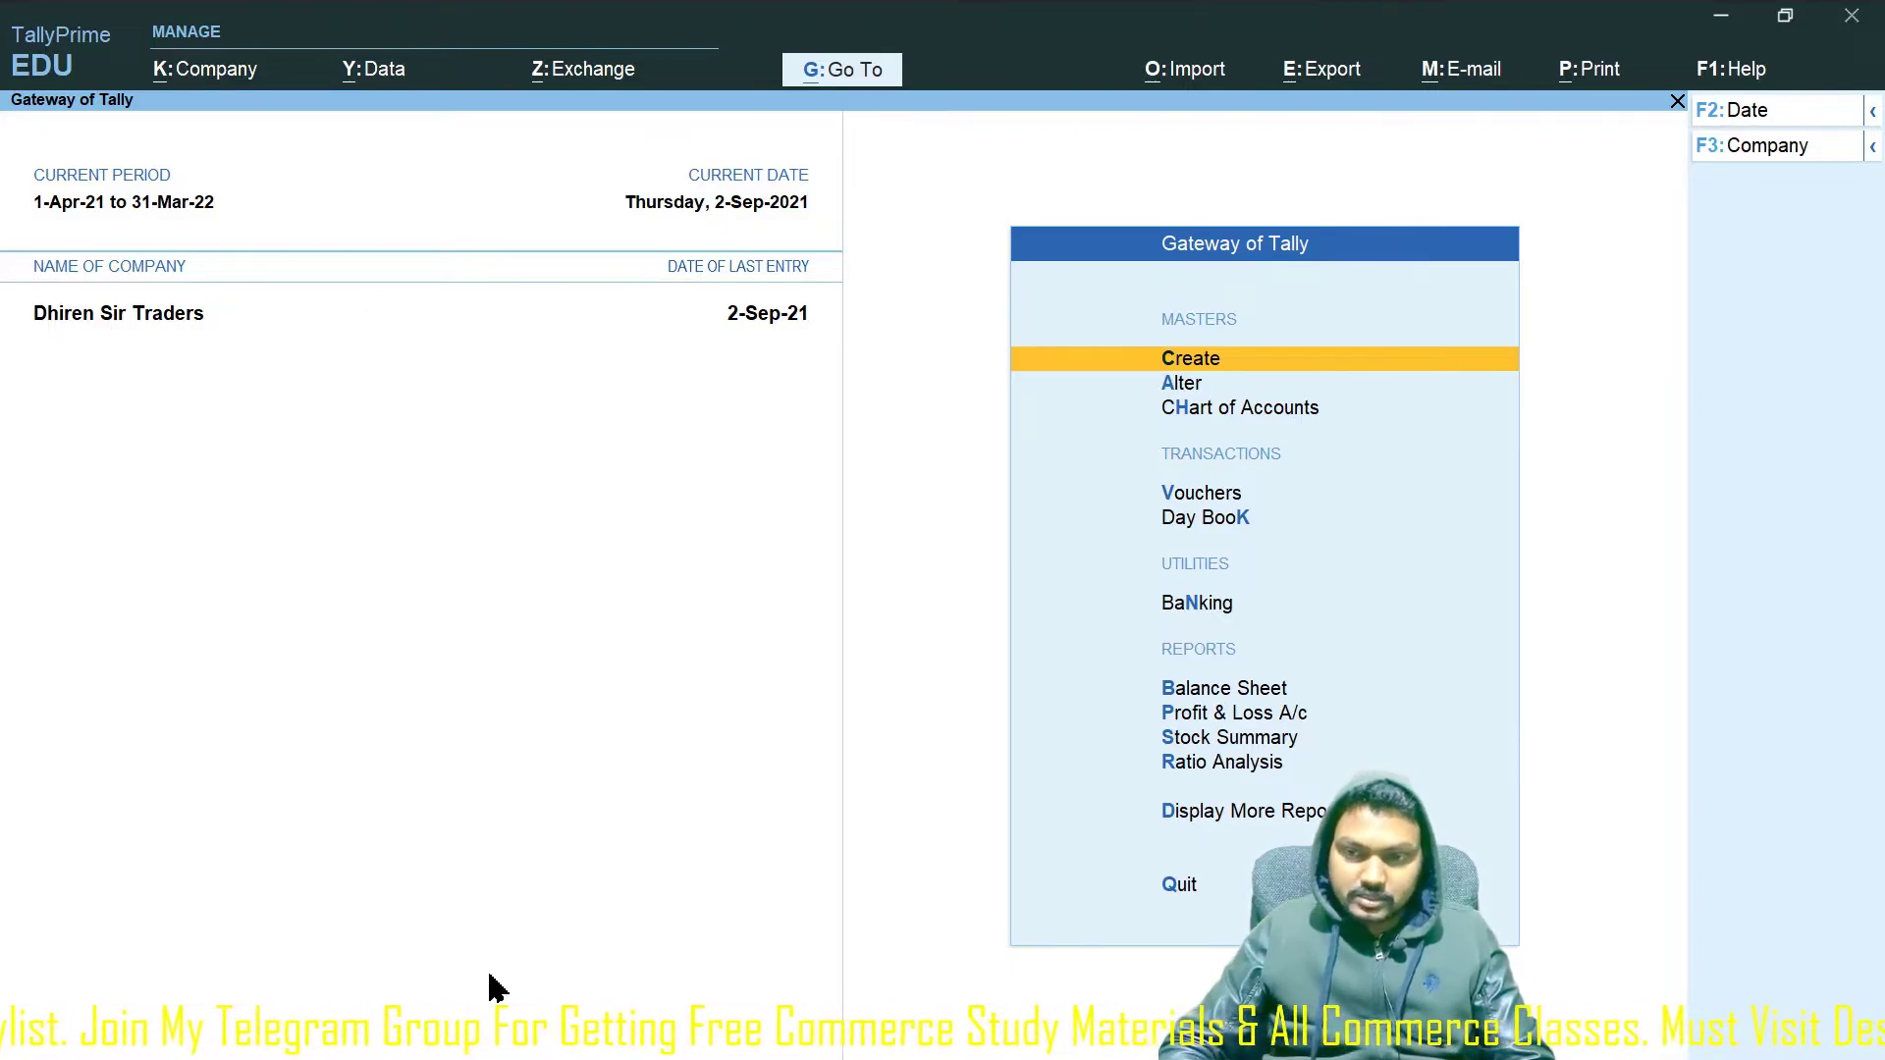
{"action": "key", "text": "Down"}
{"action": "key", "text": "Down"}
{"action": "key", "text": "Down"}
{"action": "key", "text": "Down"}
{"action": "key", "text": "Down"}
{"action": "key", "text": "Down"}
{"action": "key", "text": "Down"}
{"action": "key", "text": "Down"}
{"action": "key", "text": "Down"}
{"action": "key", "text": "Down"}
{"action": "key", "text": "Down"}
{"action": "key", "text": "Up"}
{"action": "key", "text": "Return"}
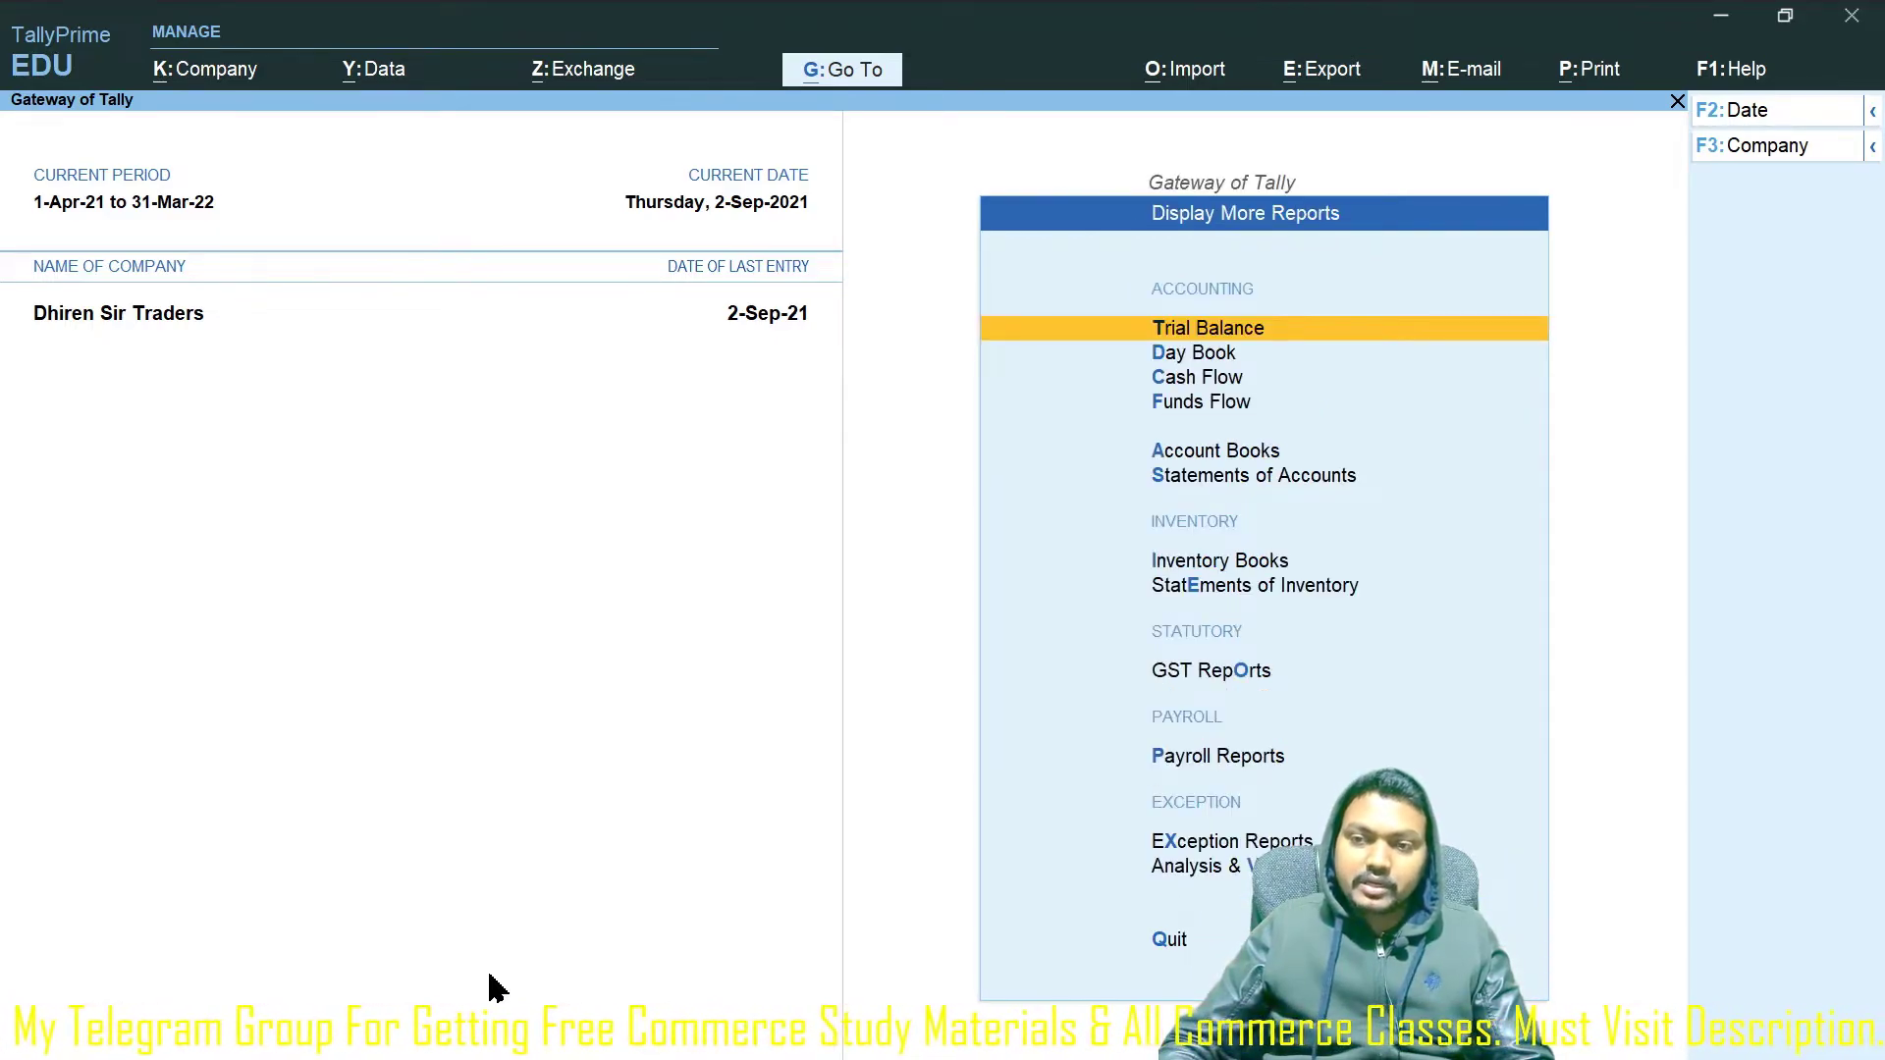
{"action": "left_click", "coordinate": [1233, 758]}
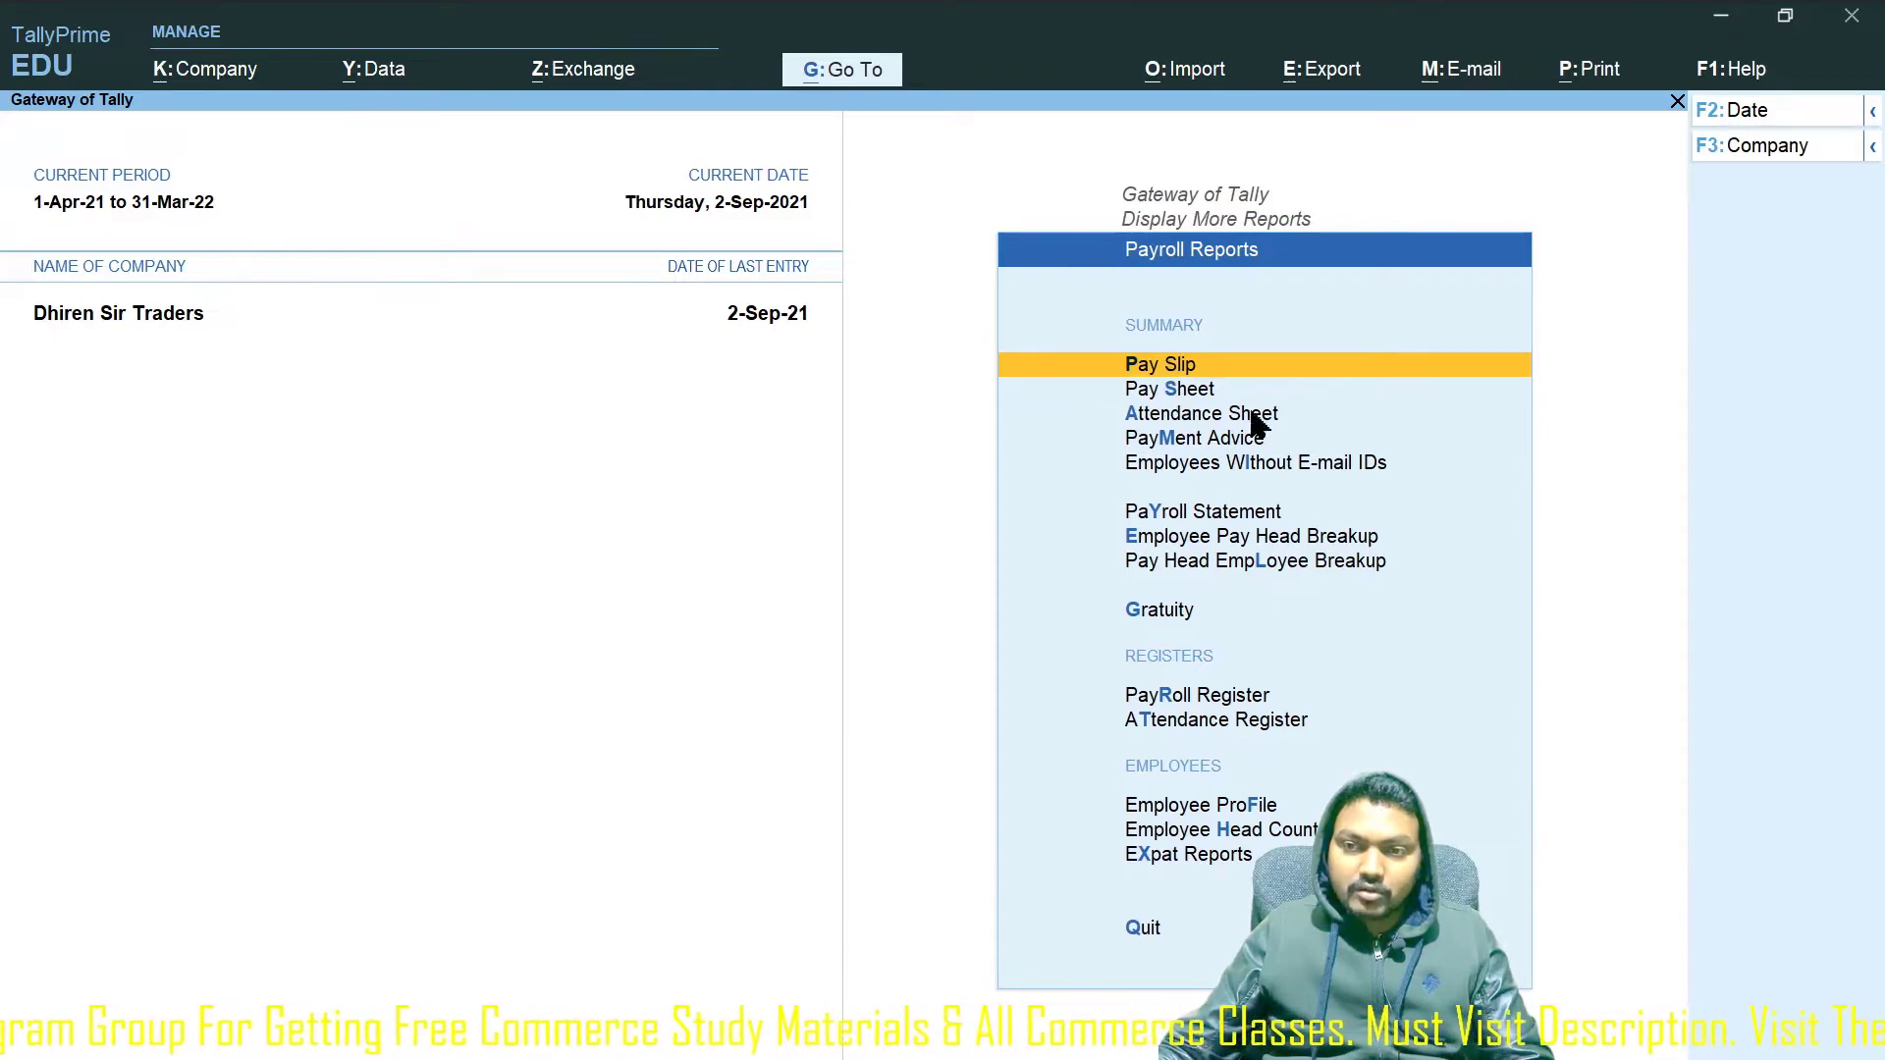
{"action": "left_click", "coordinate": [1198, 371]}
{"action": "key", "text": "Down"}
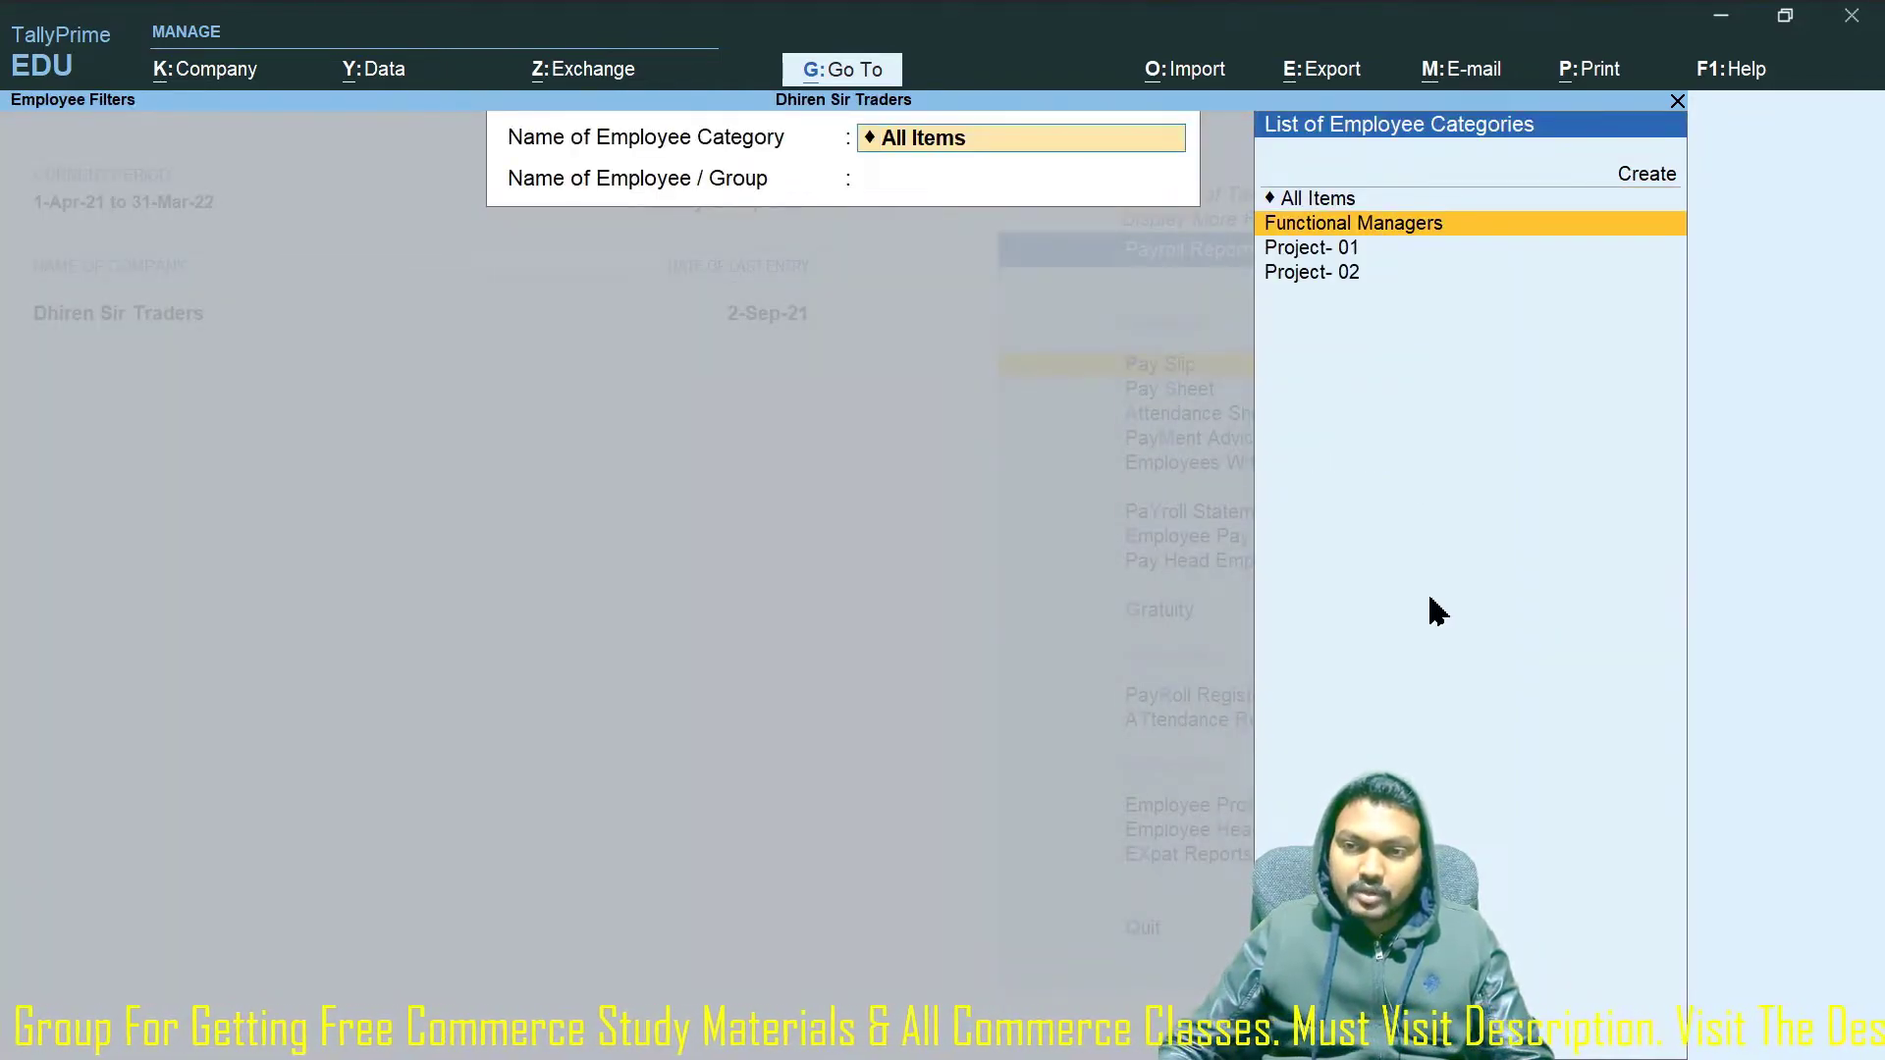
{"action": "key", "text": "Return"}
{"action": "key", "text": "Down"}
{"action": "key", "text": "Return"}
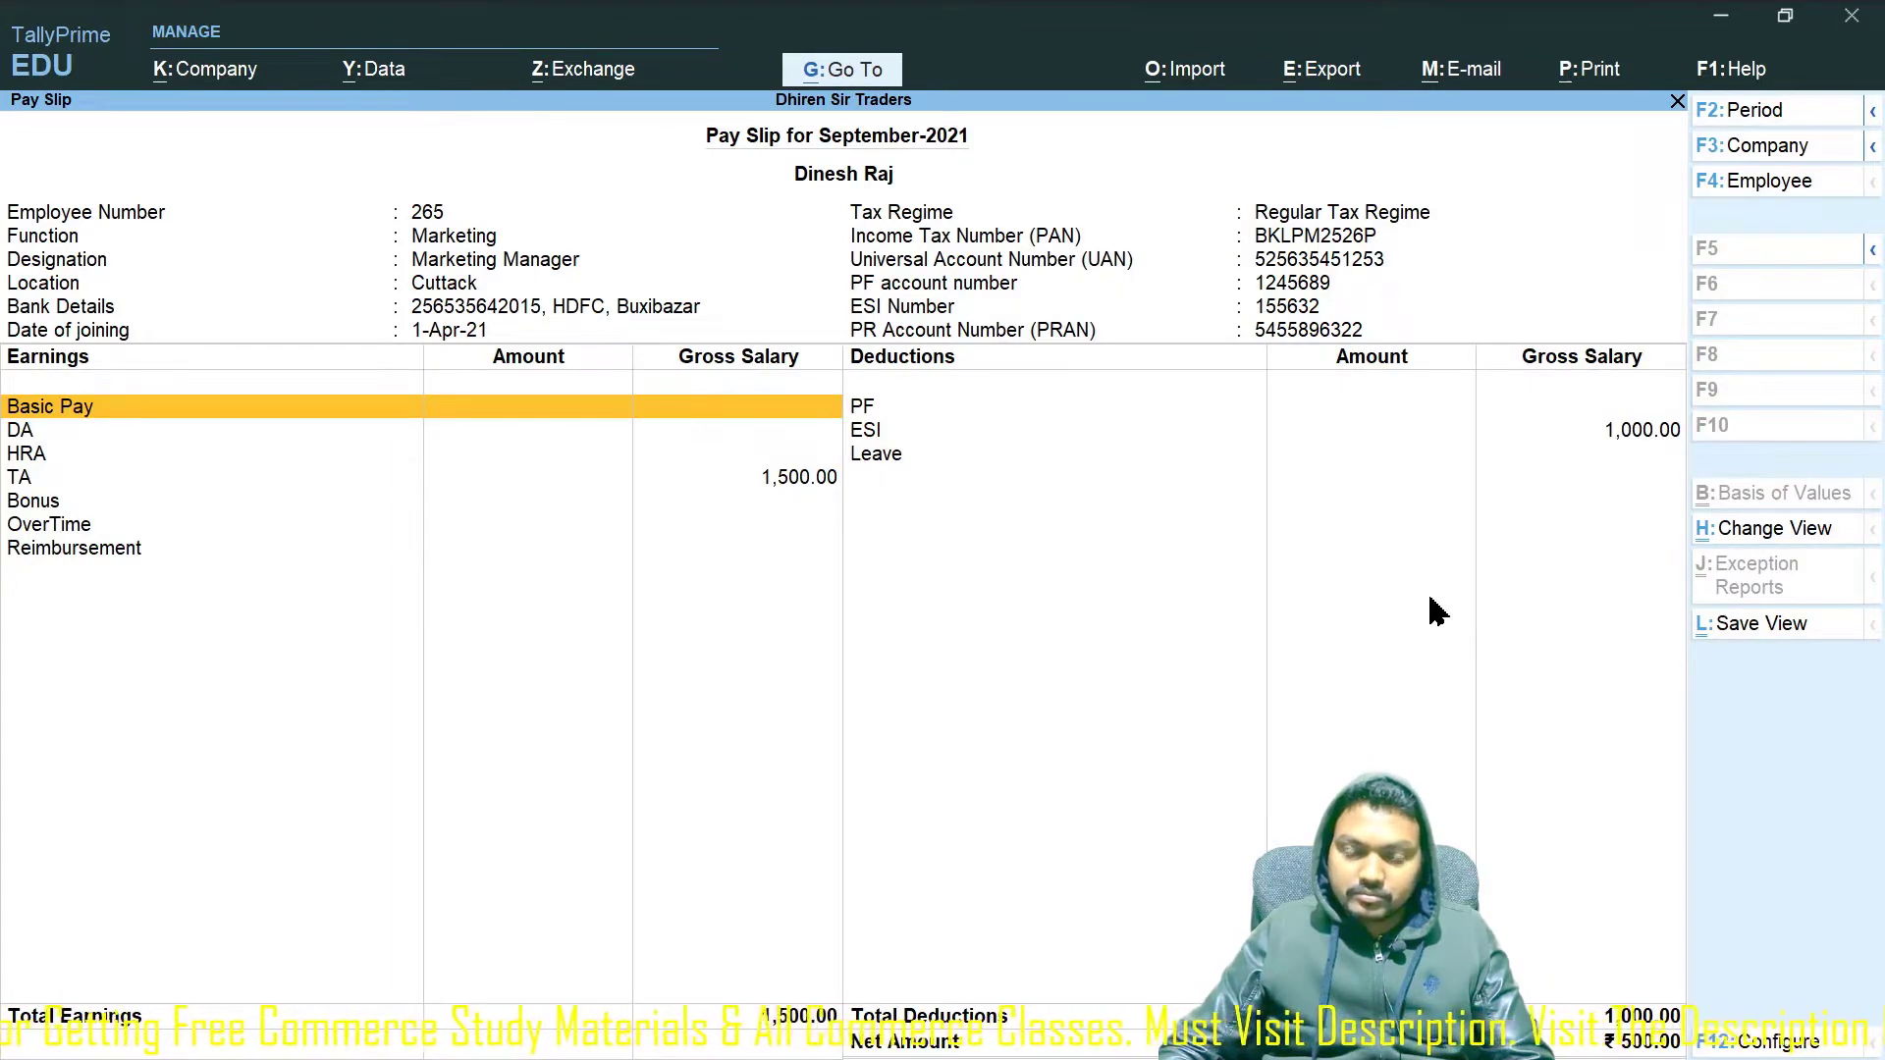
Show the first employee's pay slip for May 2021, review it, then return to Employee Filters.
{"action": "key", "text": "Escape"}
{"action": "key", "text": "Return"}
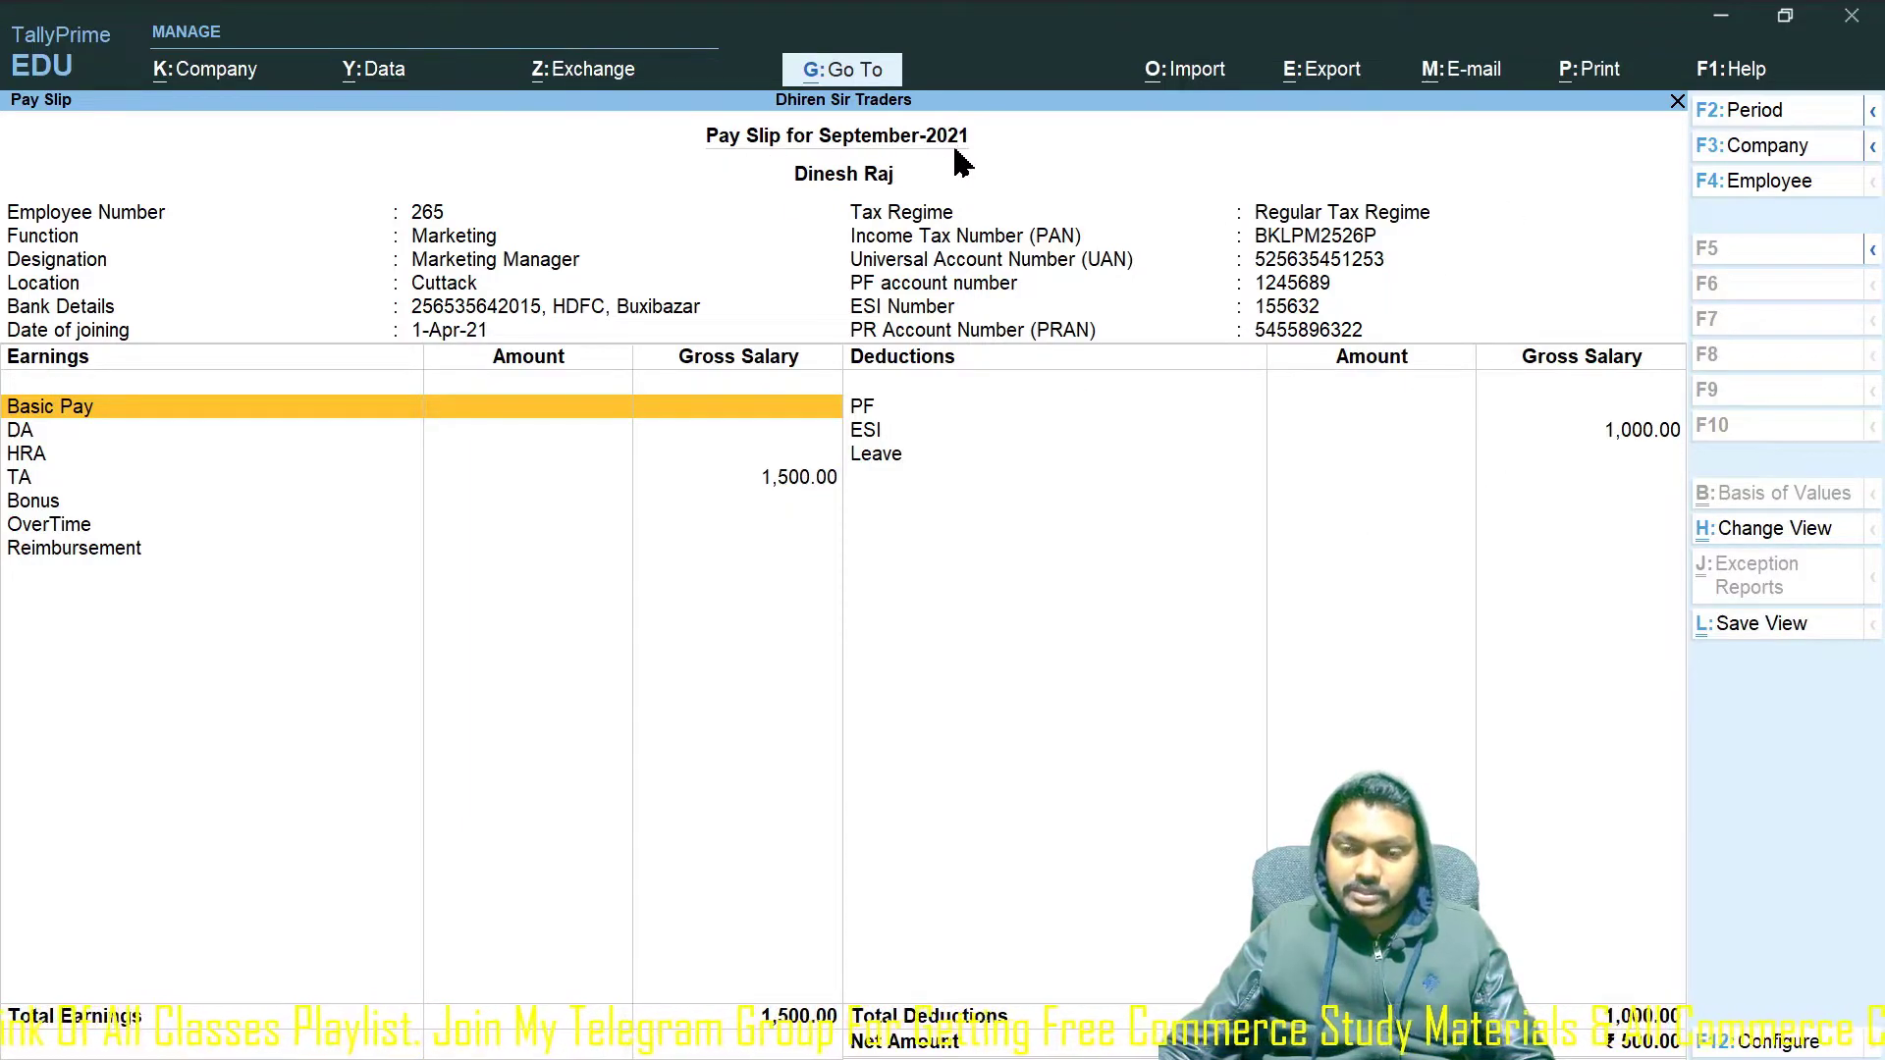
{"action": "left_click", "coordinate": [1732, 109]}
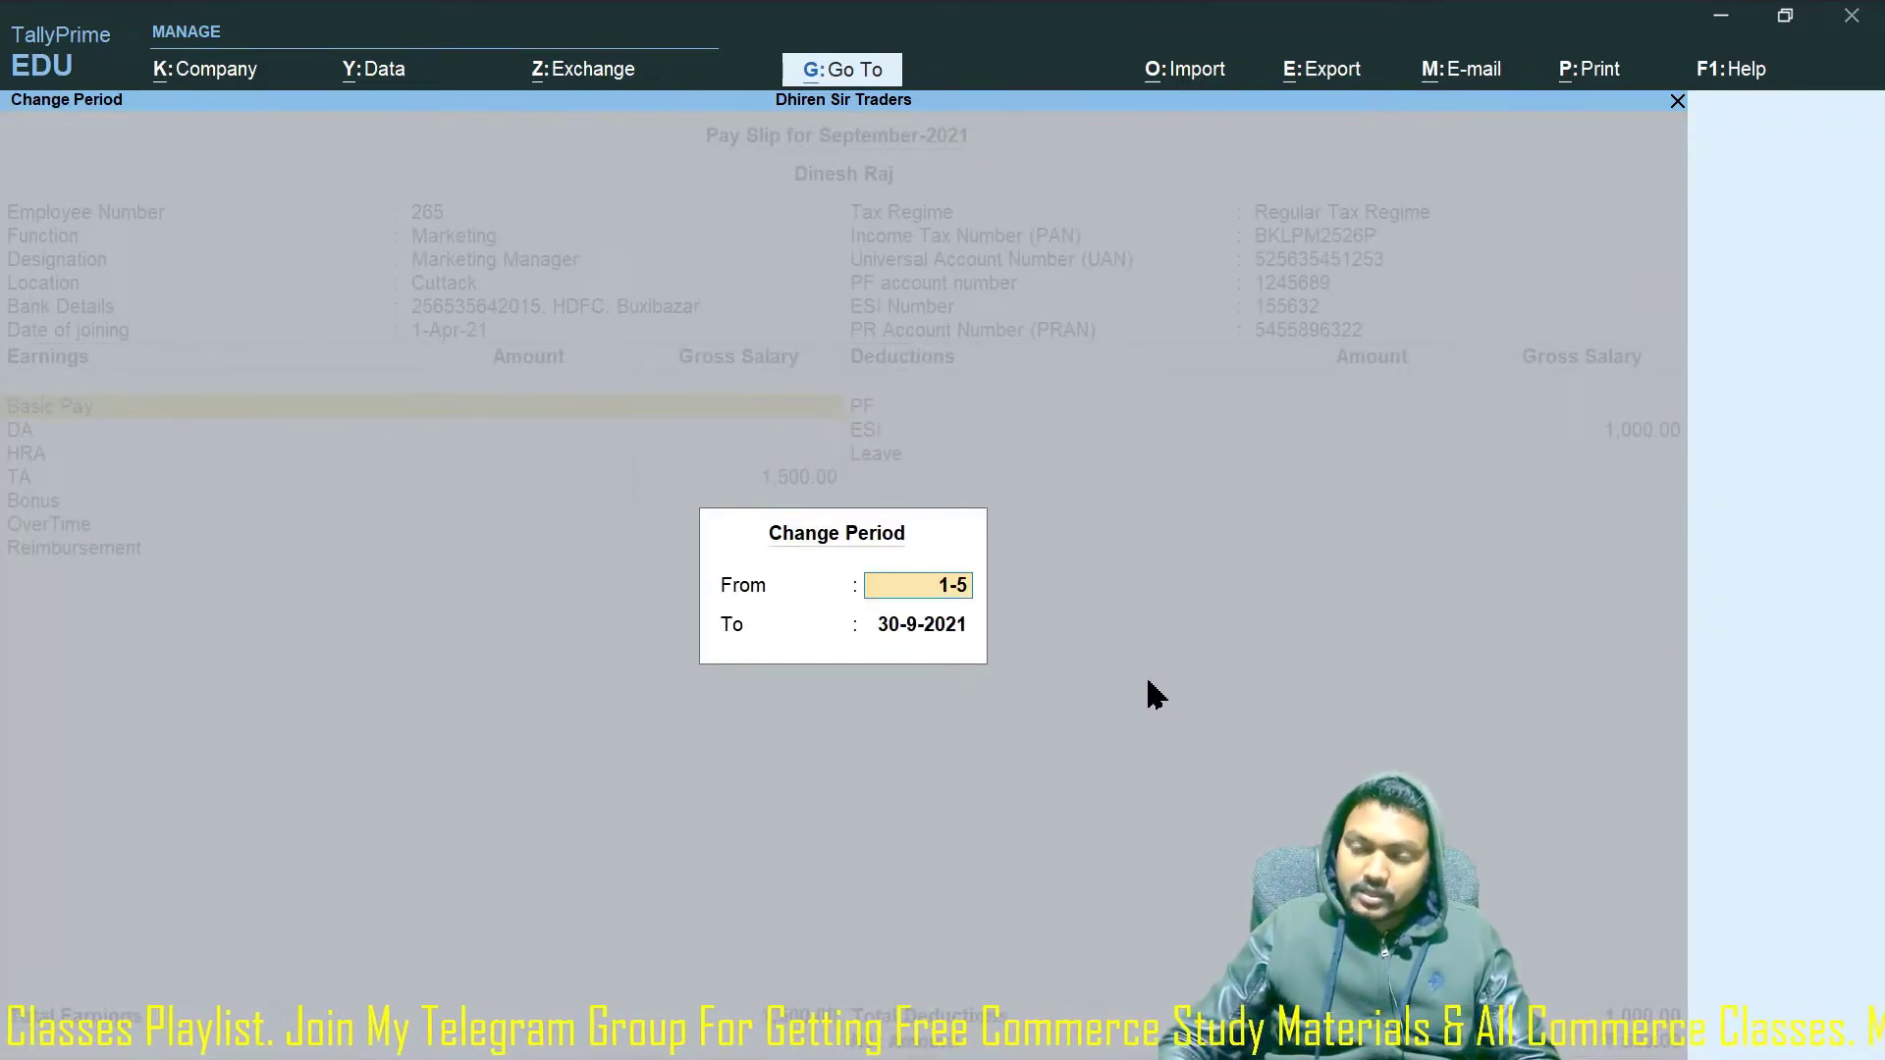
{"action": "key", "text": "Return"}
{"action": "type", "text": "31-5"}
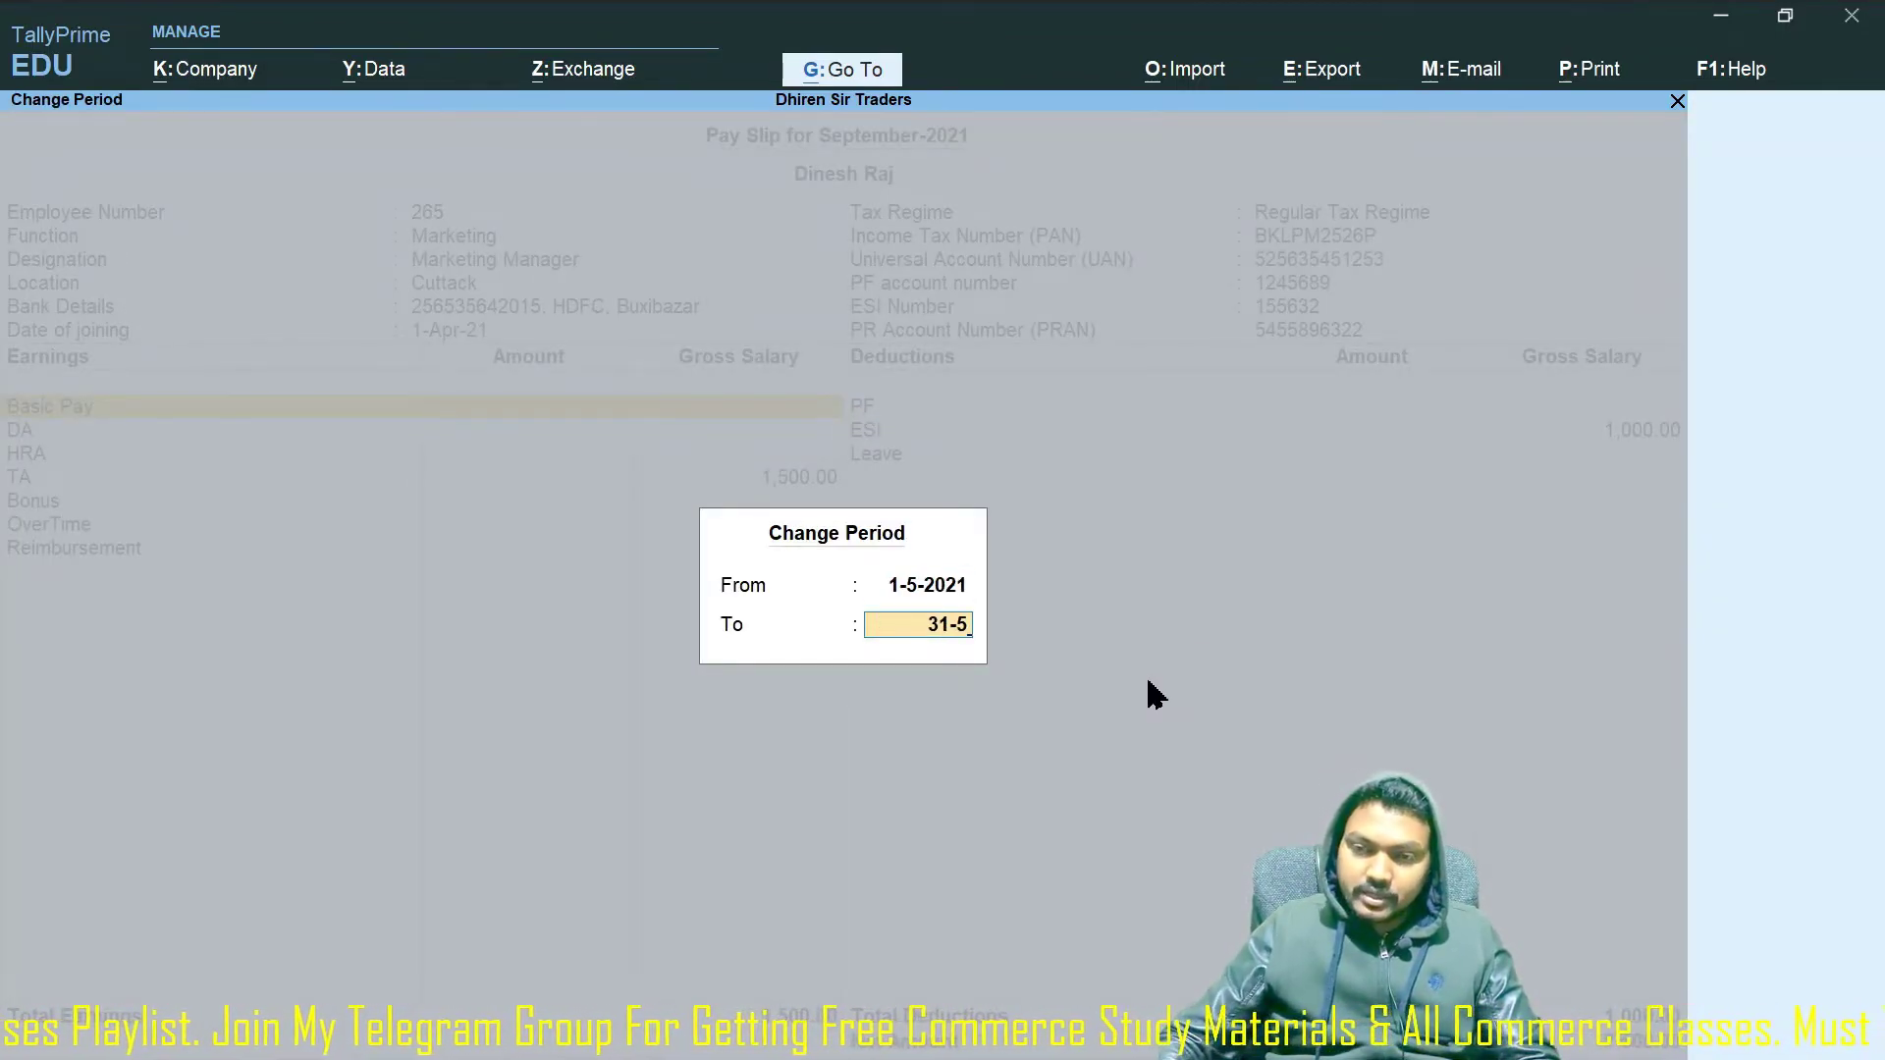
{"action": "key", "text": "Return"}
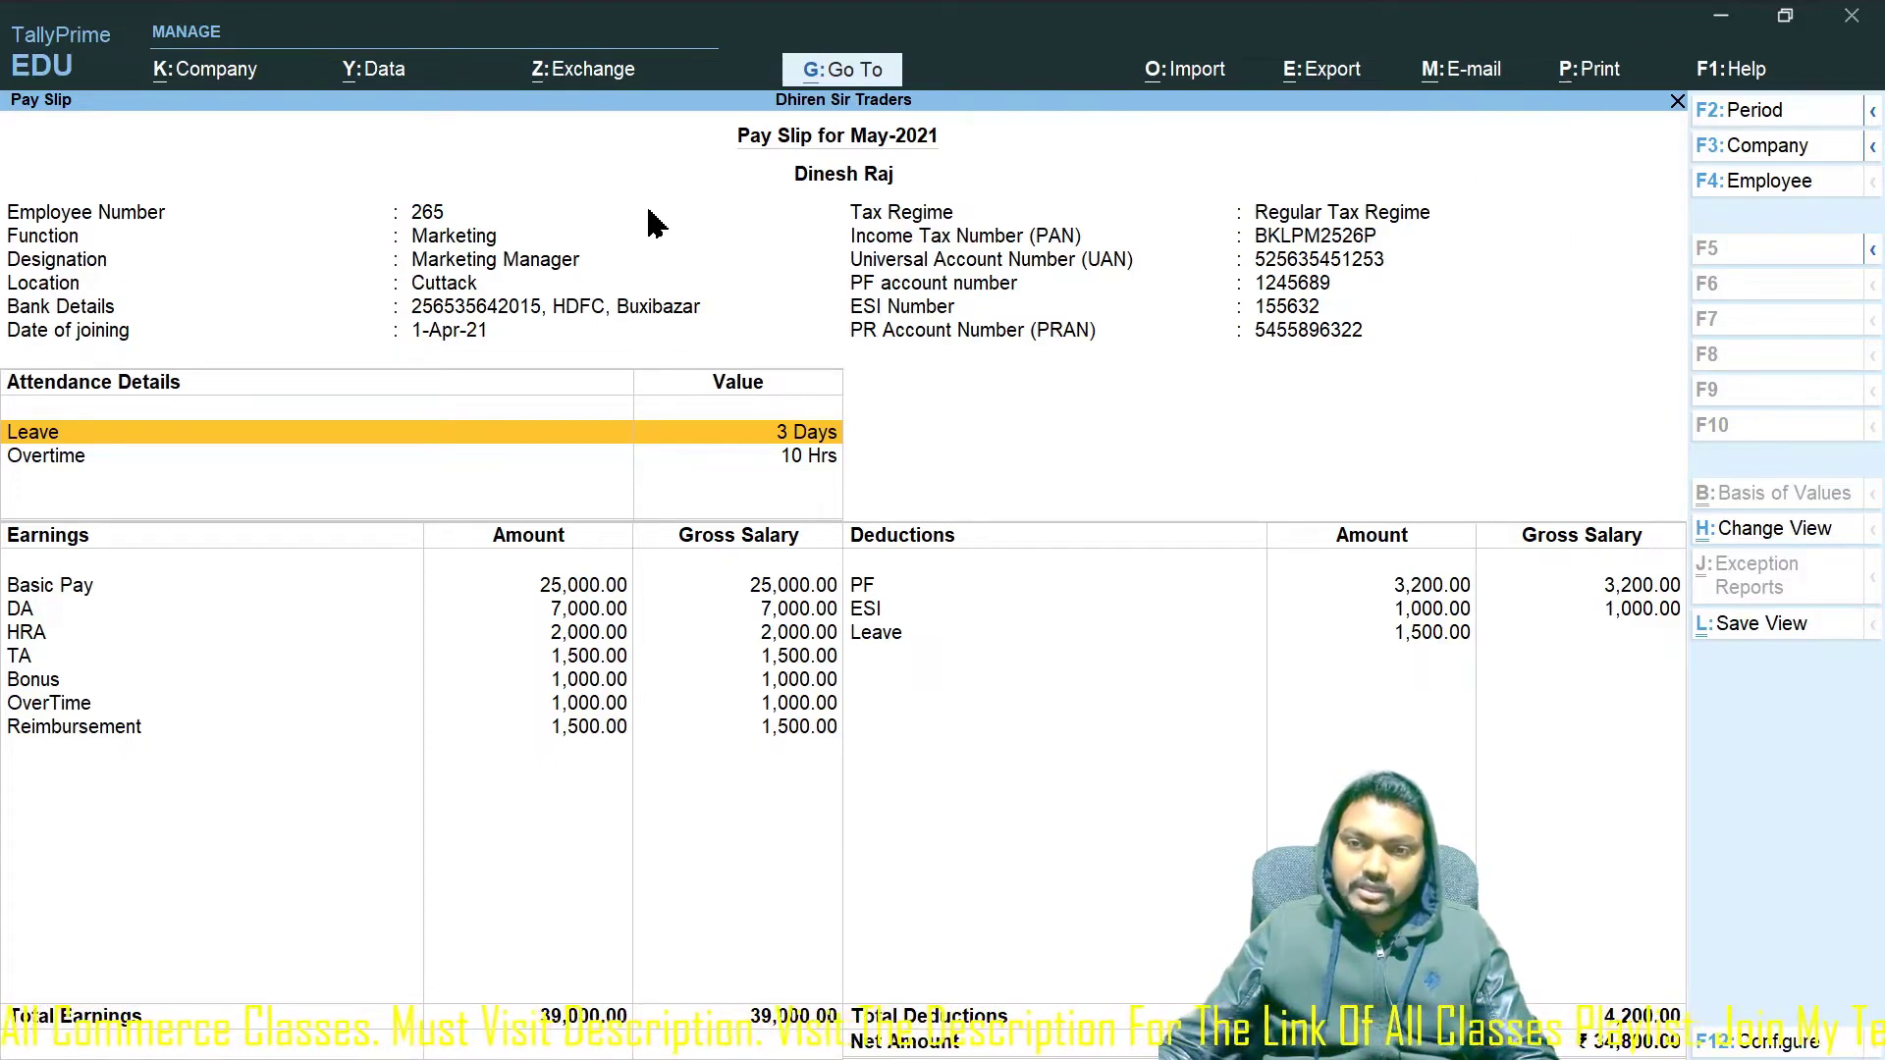
{"action": "key", "text": "Escape"}
{"action": "key", "text": "Return"}
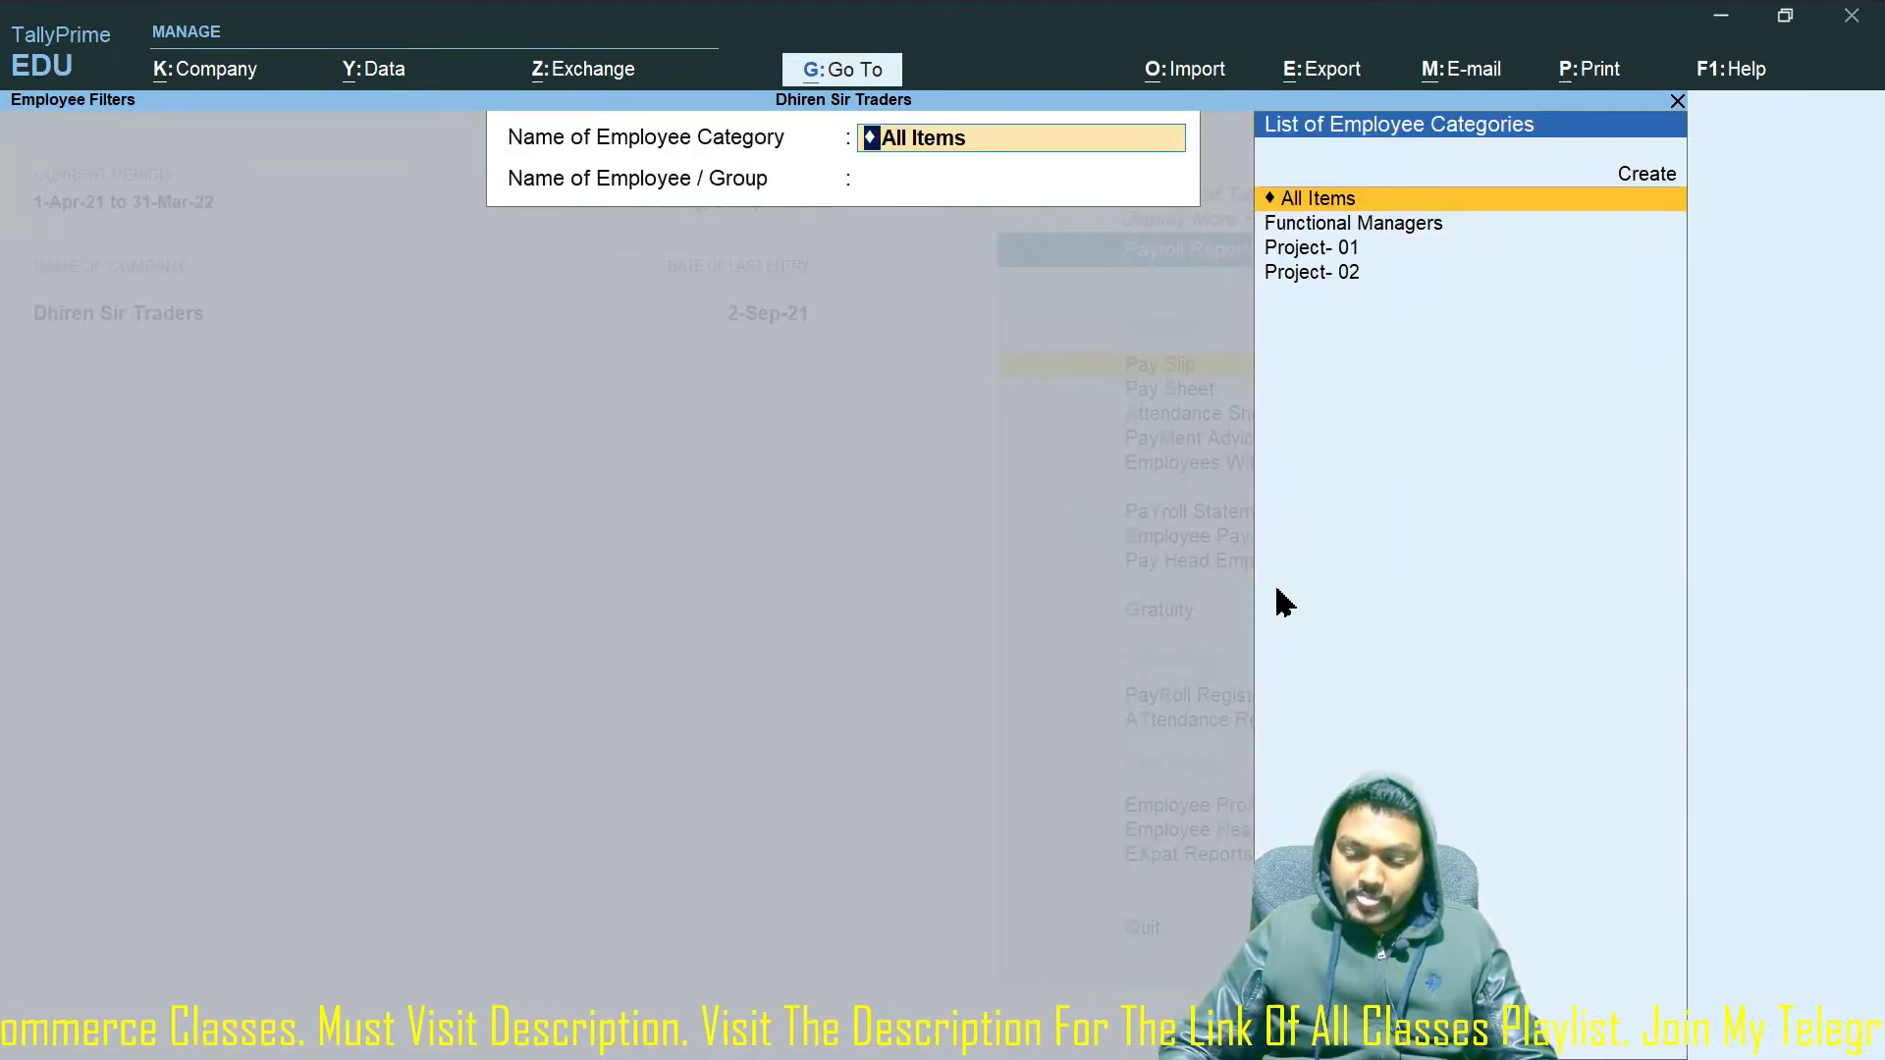
Open the pay slip of the second Functional Managers employee.
{"action": "key", "text": "Down"}
{"action": "key", "text": "Return"}
{"action": "key", "text": "Down"}
{"action": "key", "text": "Down"}
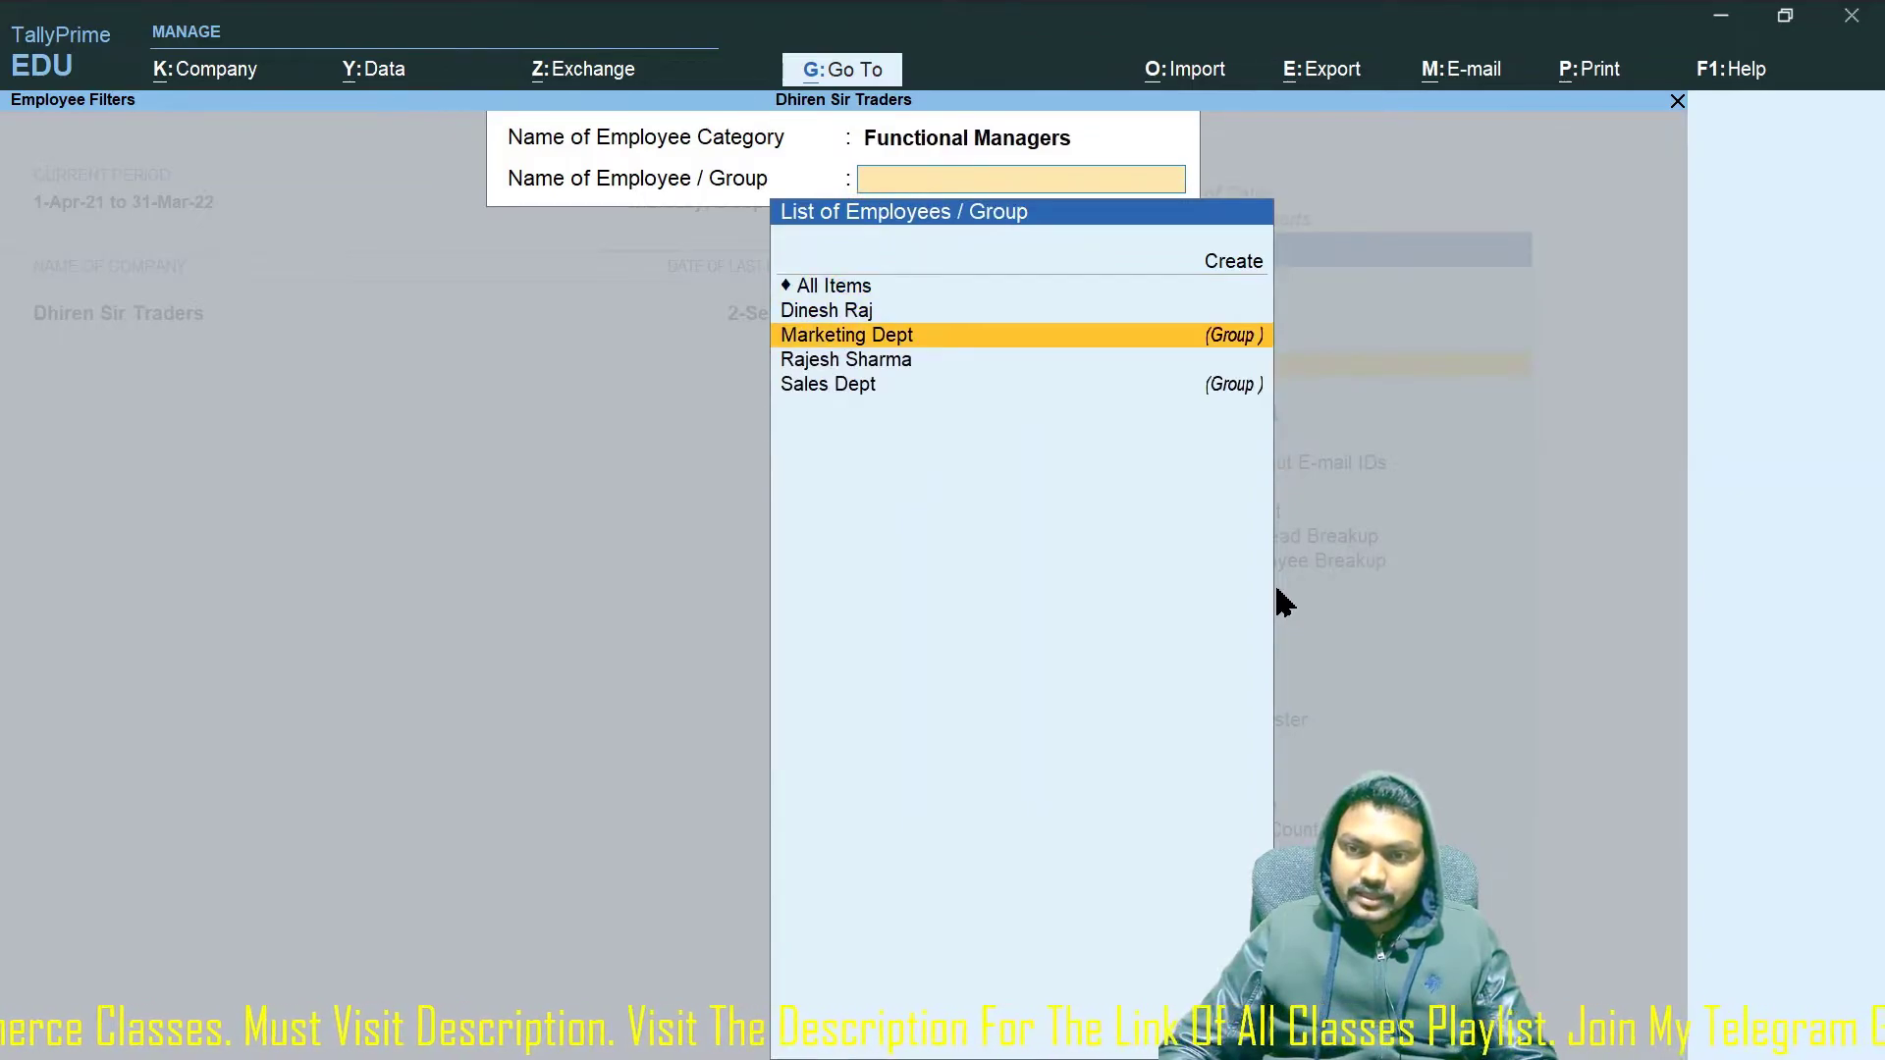
{"action": "key", "text": "Down"}
{"action": "key", "text": "Return"}
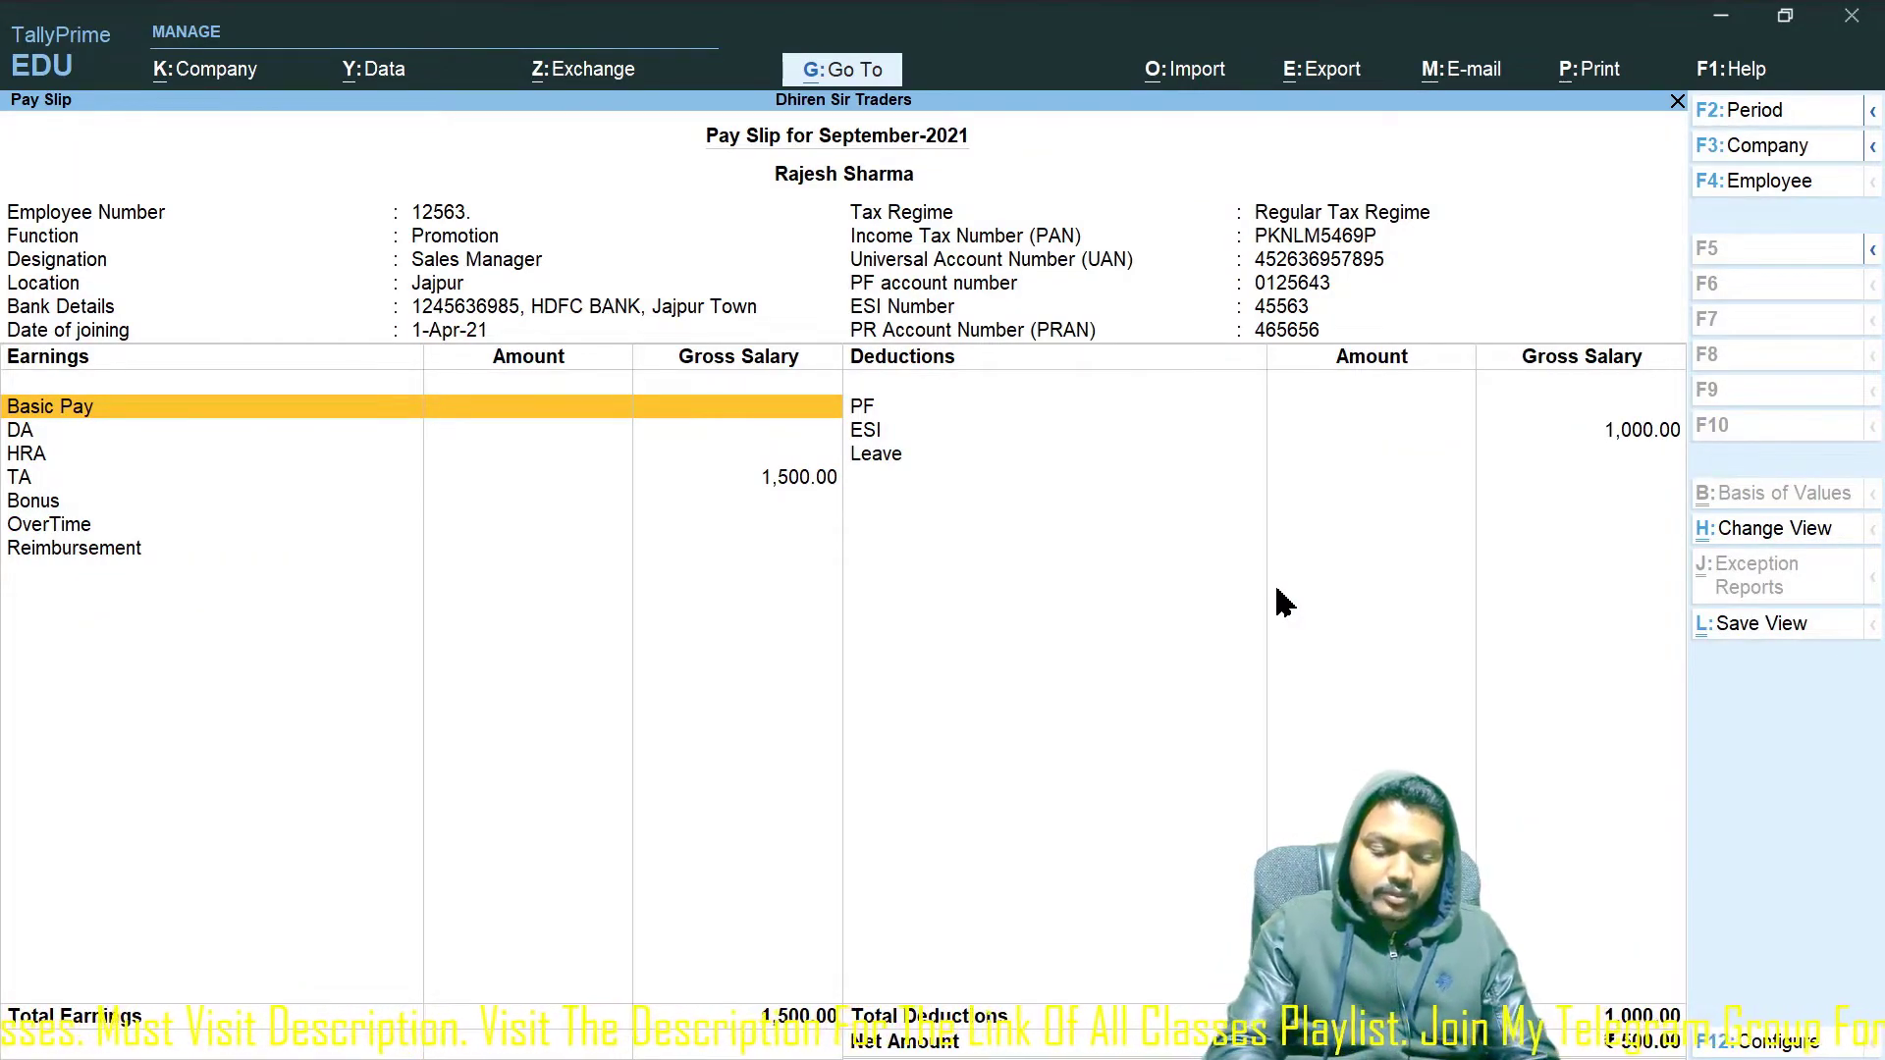
Set the pay slip period to 1-5-2021 through 31-5-2021.
{"action": "key", "text": "F2"}
{"action": "type", "text": "1-5"}
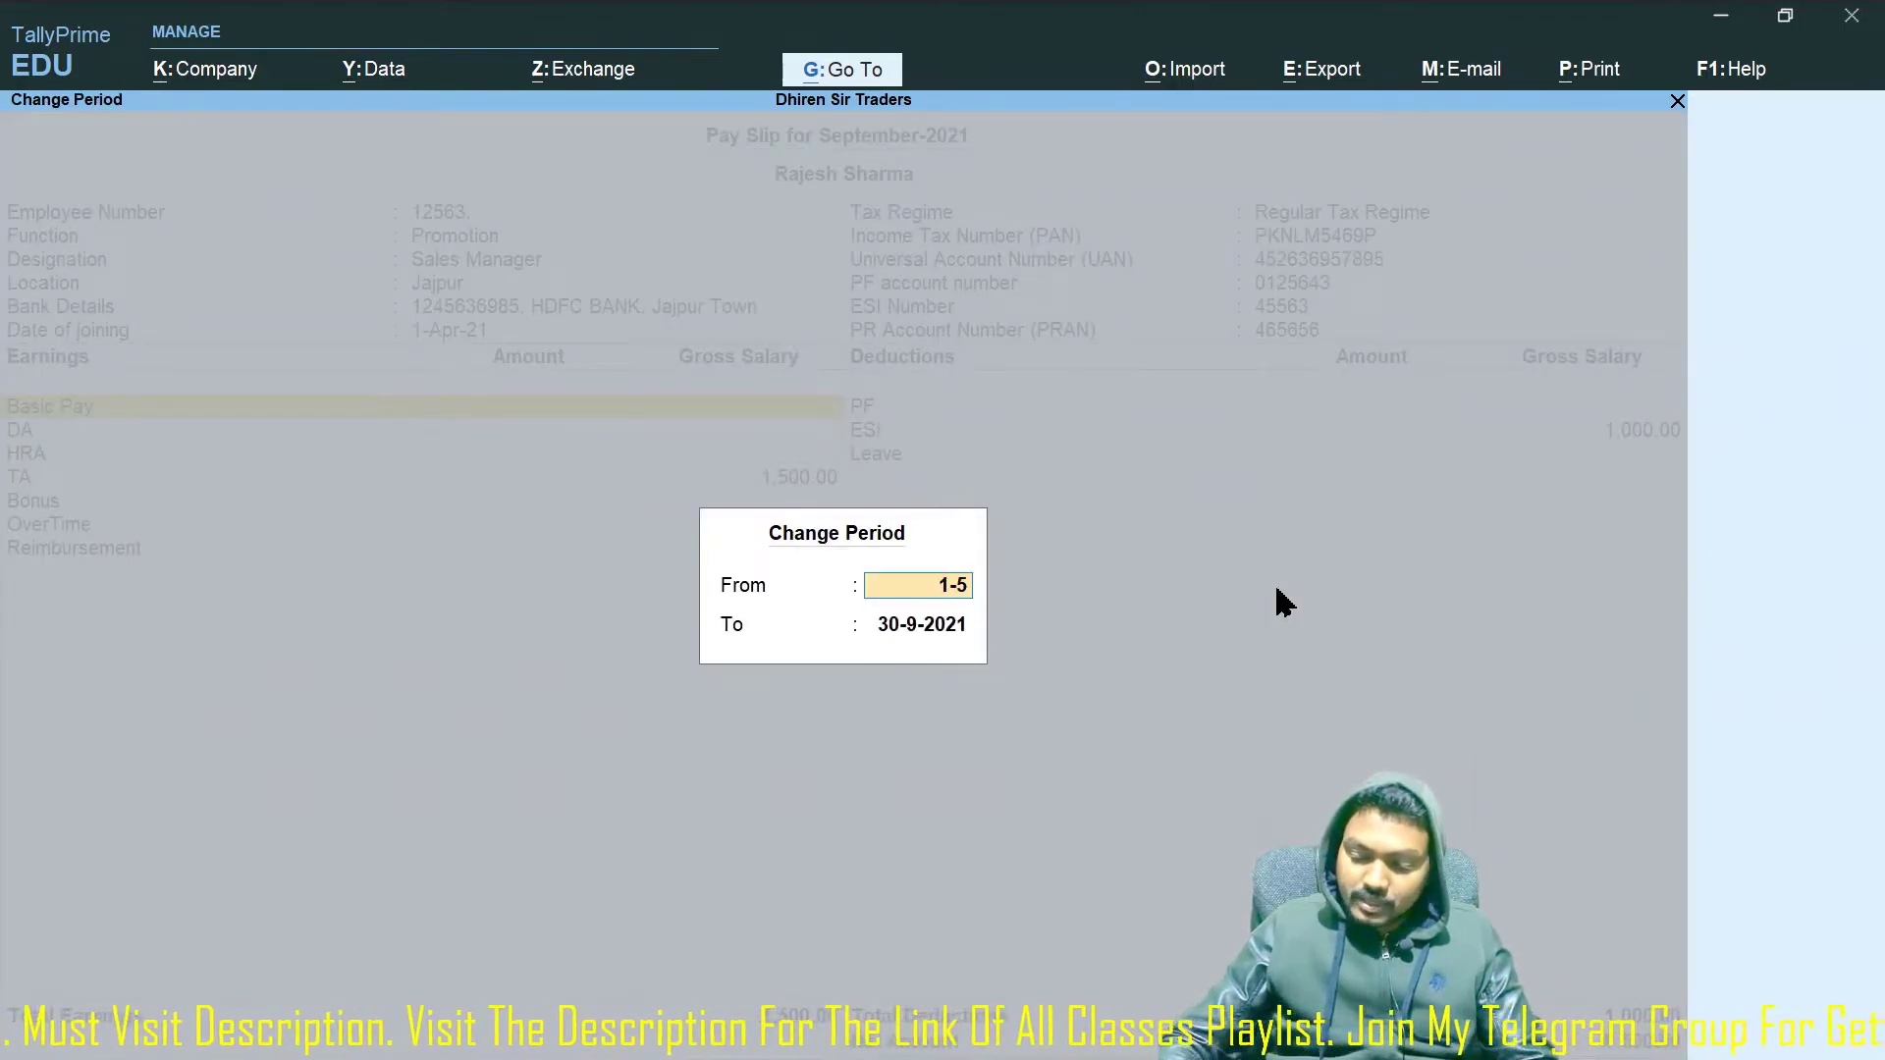
{"action": "key", "text": "Return"}
{"action": "type", "text": "31-5"}
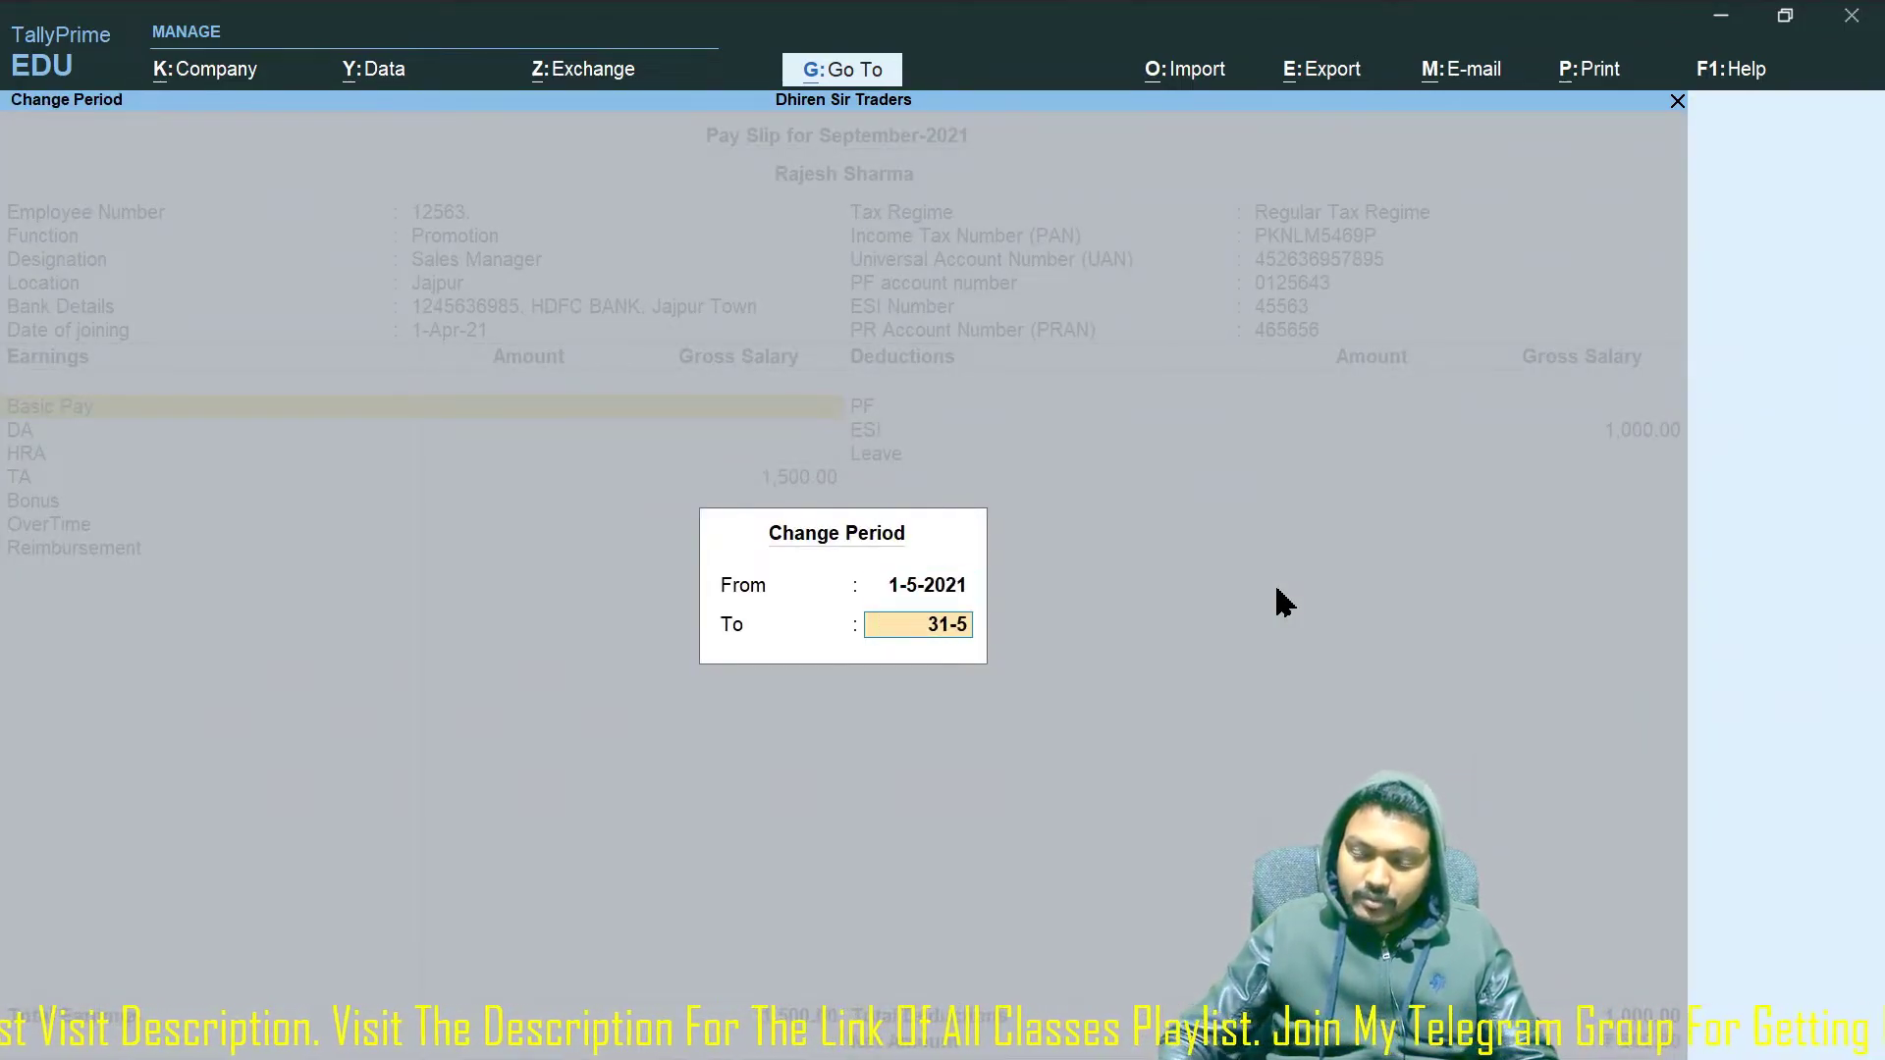
{"action": "key", "text": "Return"}
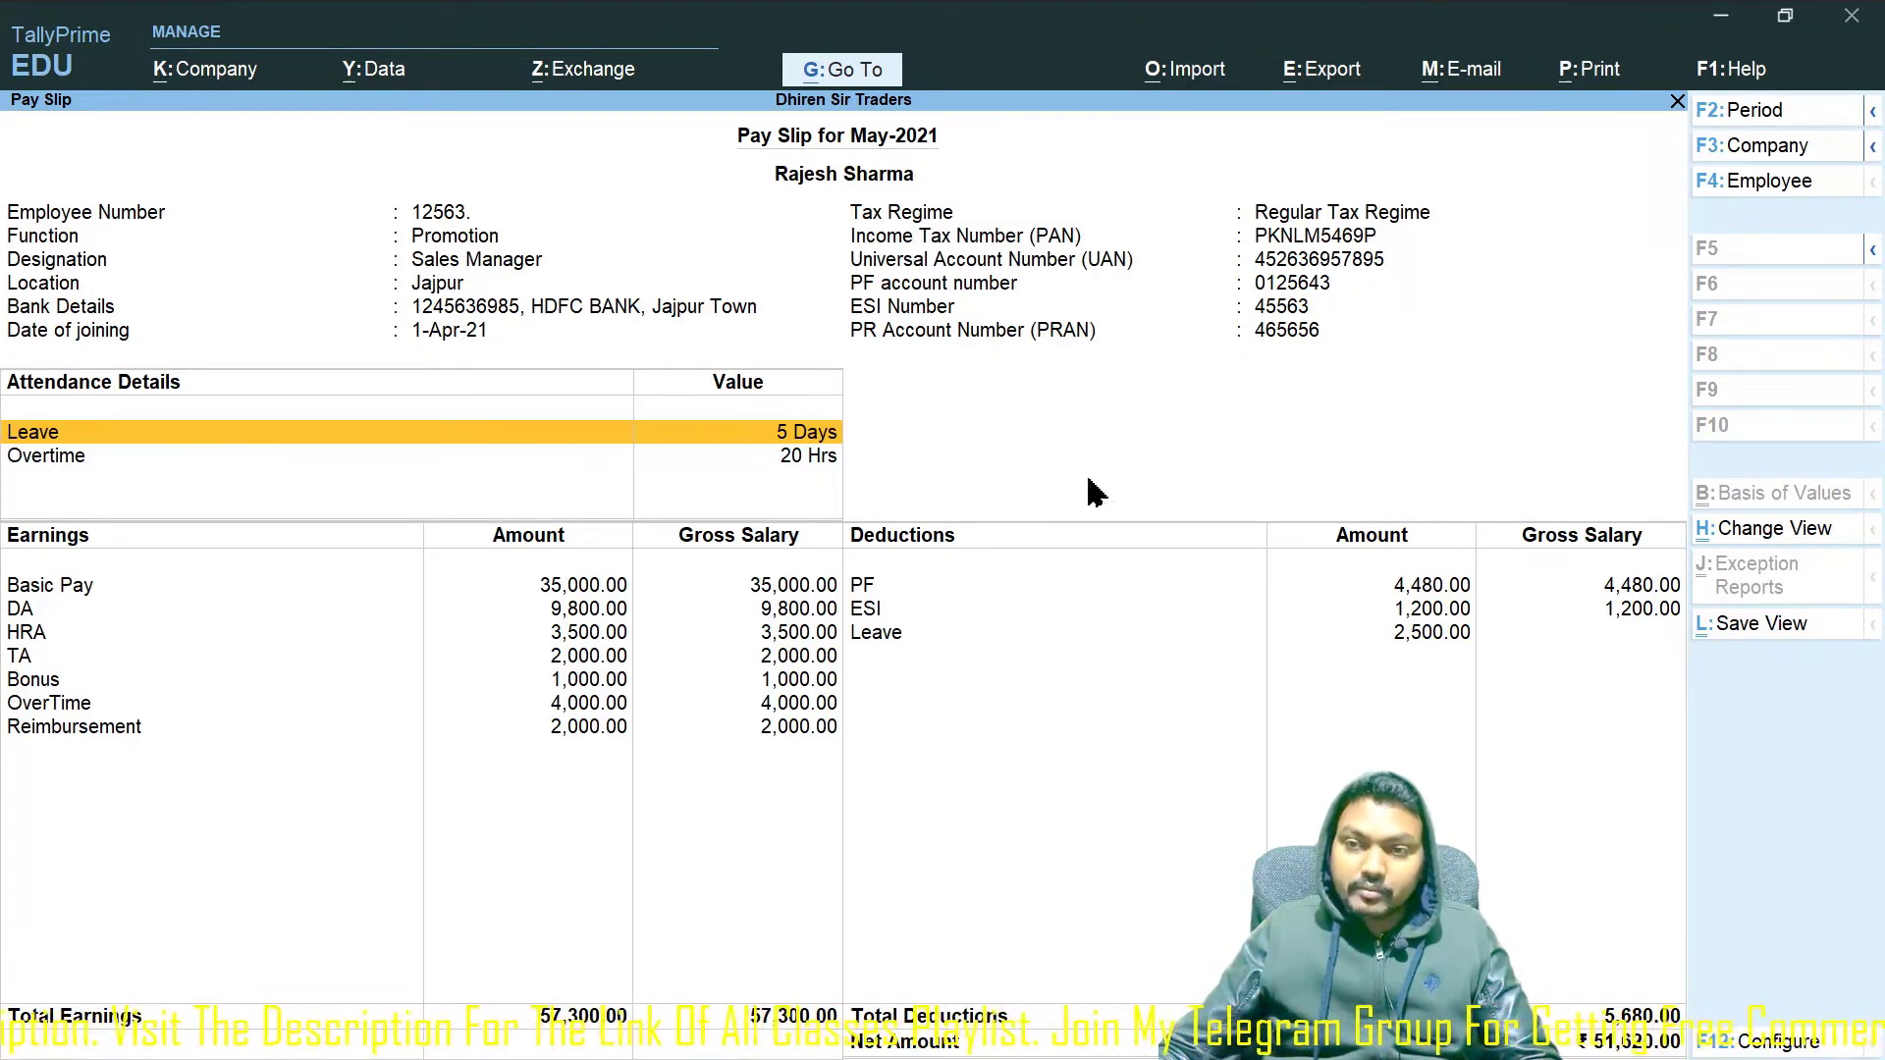
{"action": "left_click", "coordinate": [1591, 74]}
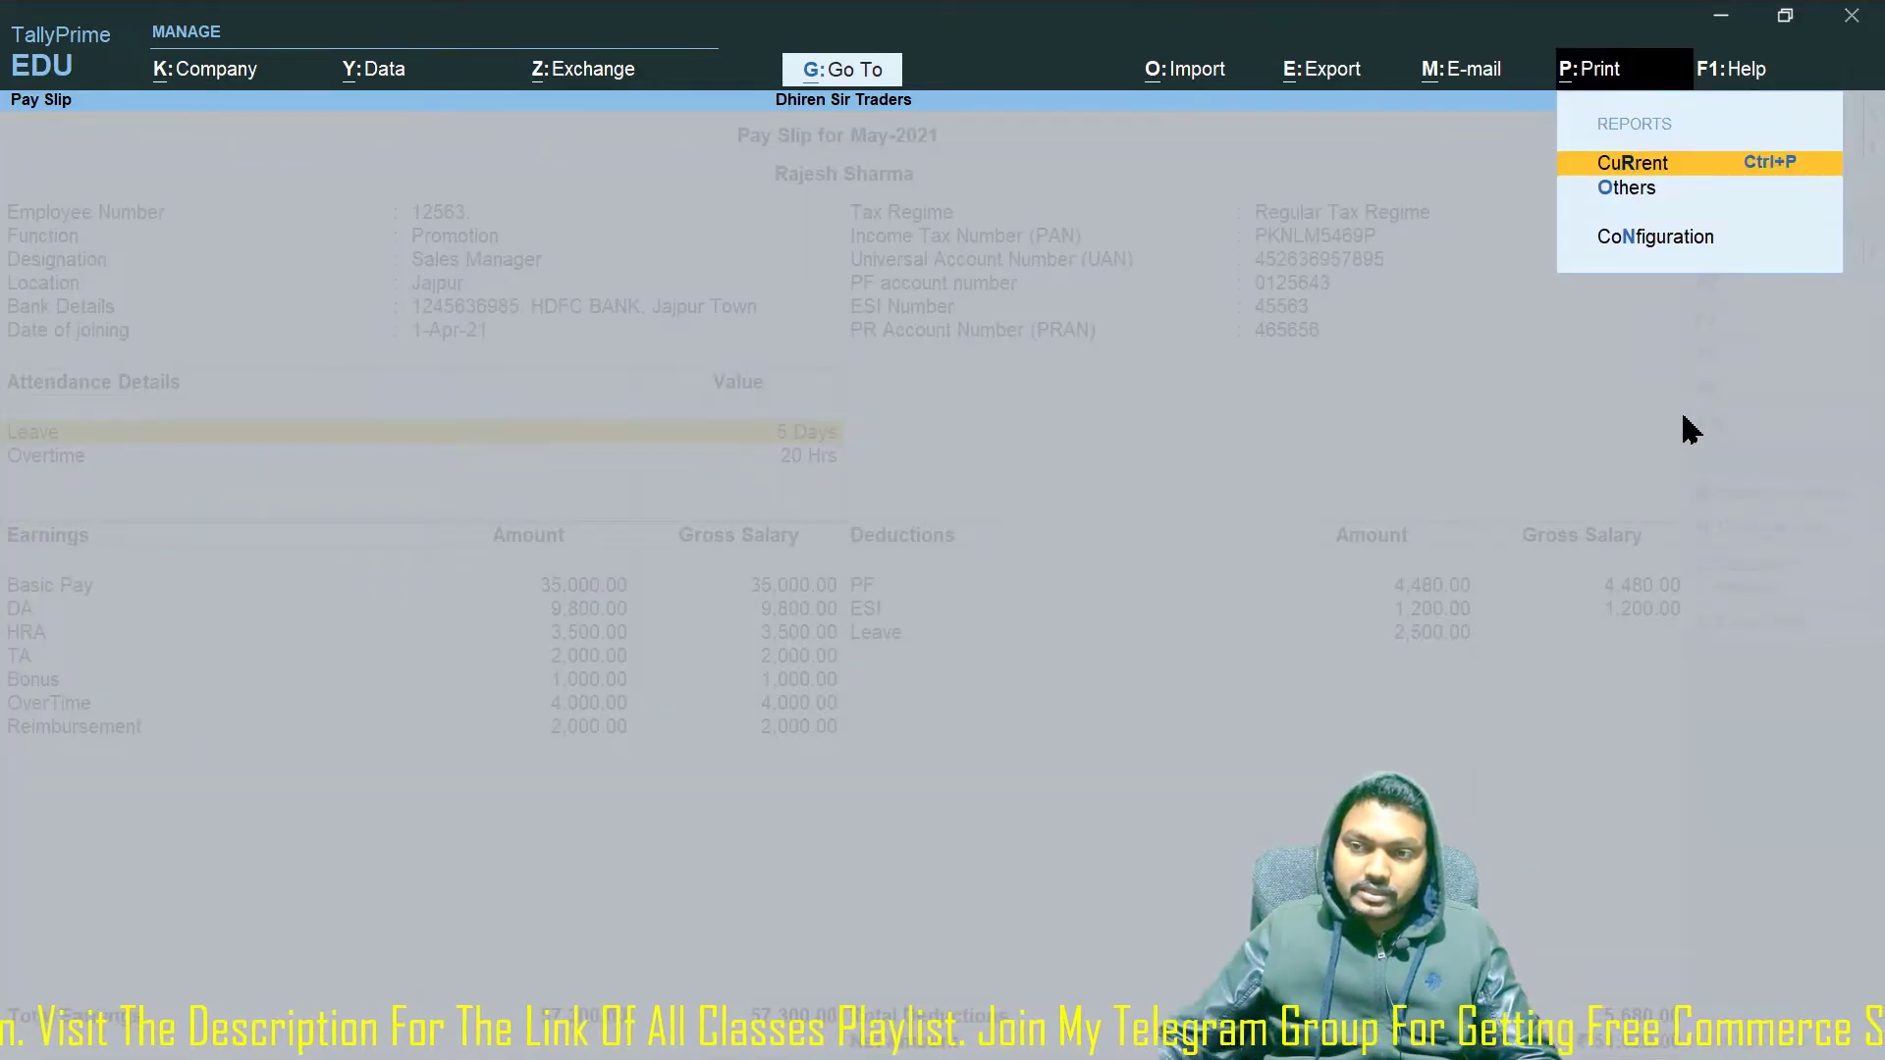
Print-preview the current May-2021 pay slip zoomed in, then close back to Employee Filters.
{"action": "key", "text": "Return"}
{"action": "left_click", "coordinate": [838, 707]}
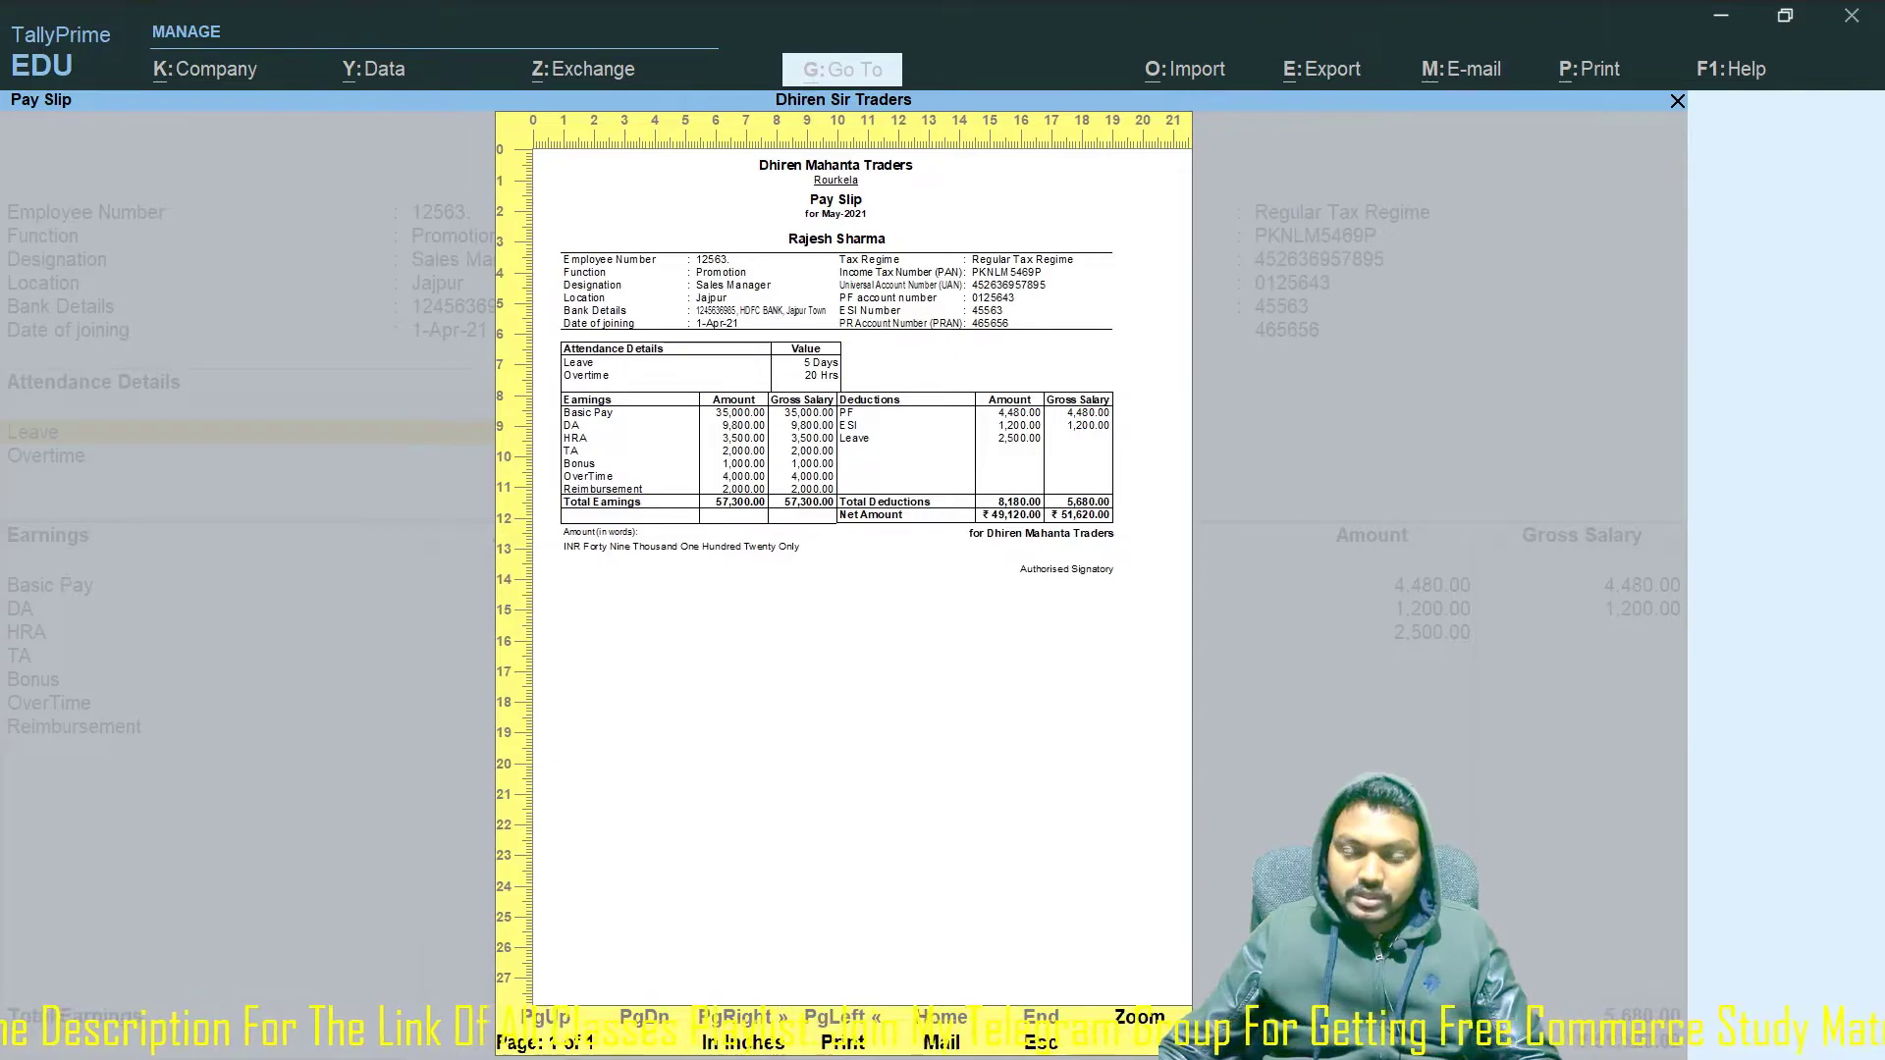
{"action": "left_click", "coordinate": [1139, 1019]}
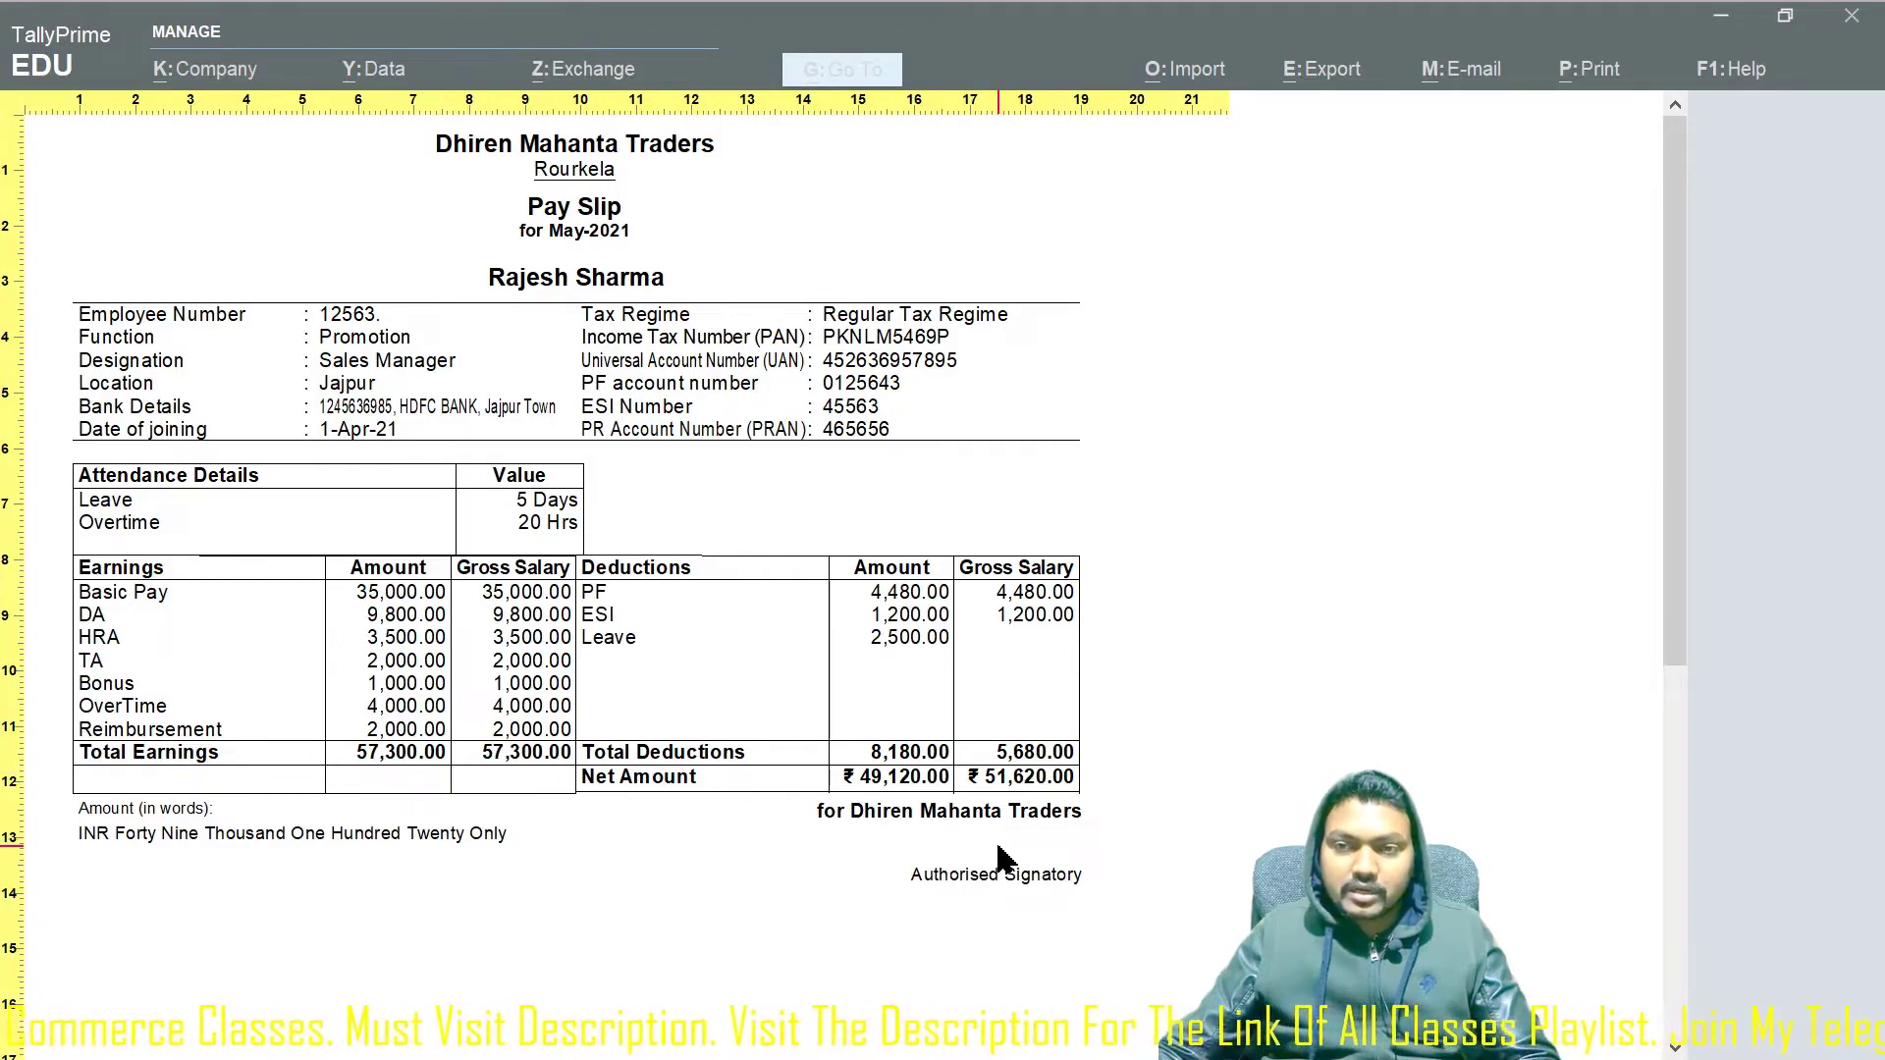
{"action": "key", "text": "Escape"}
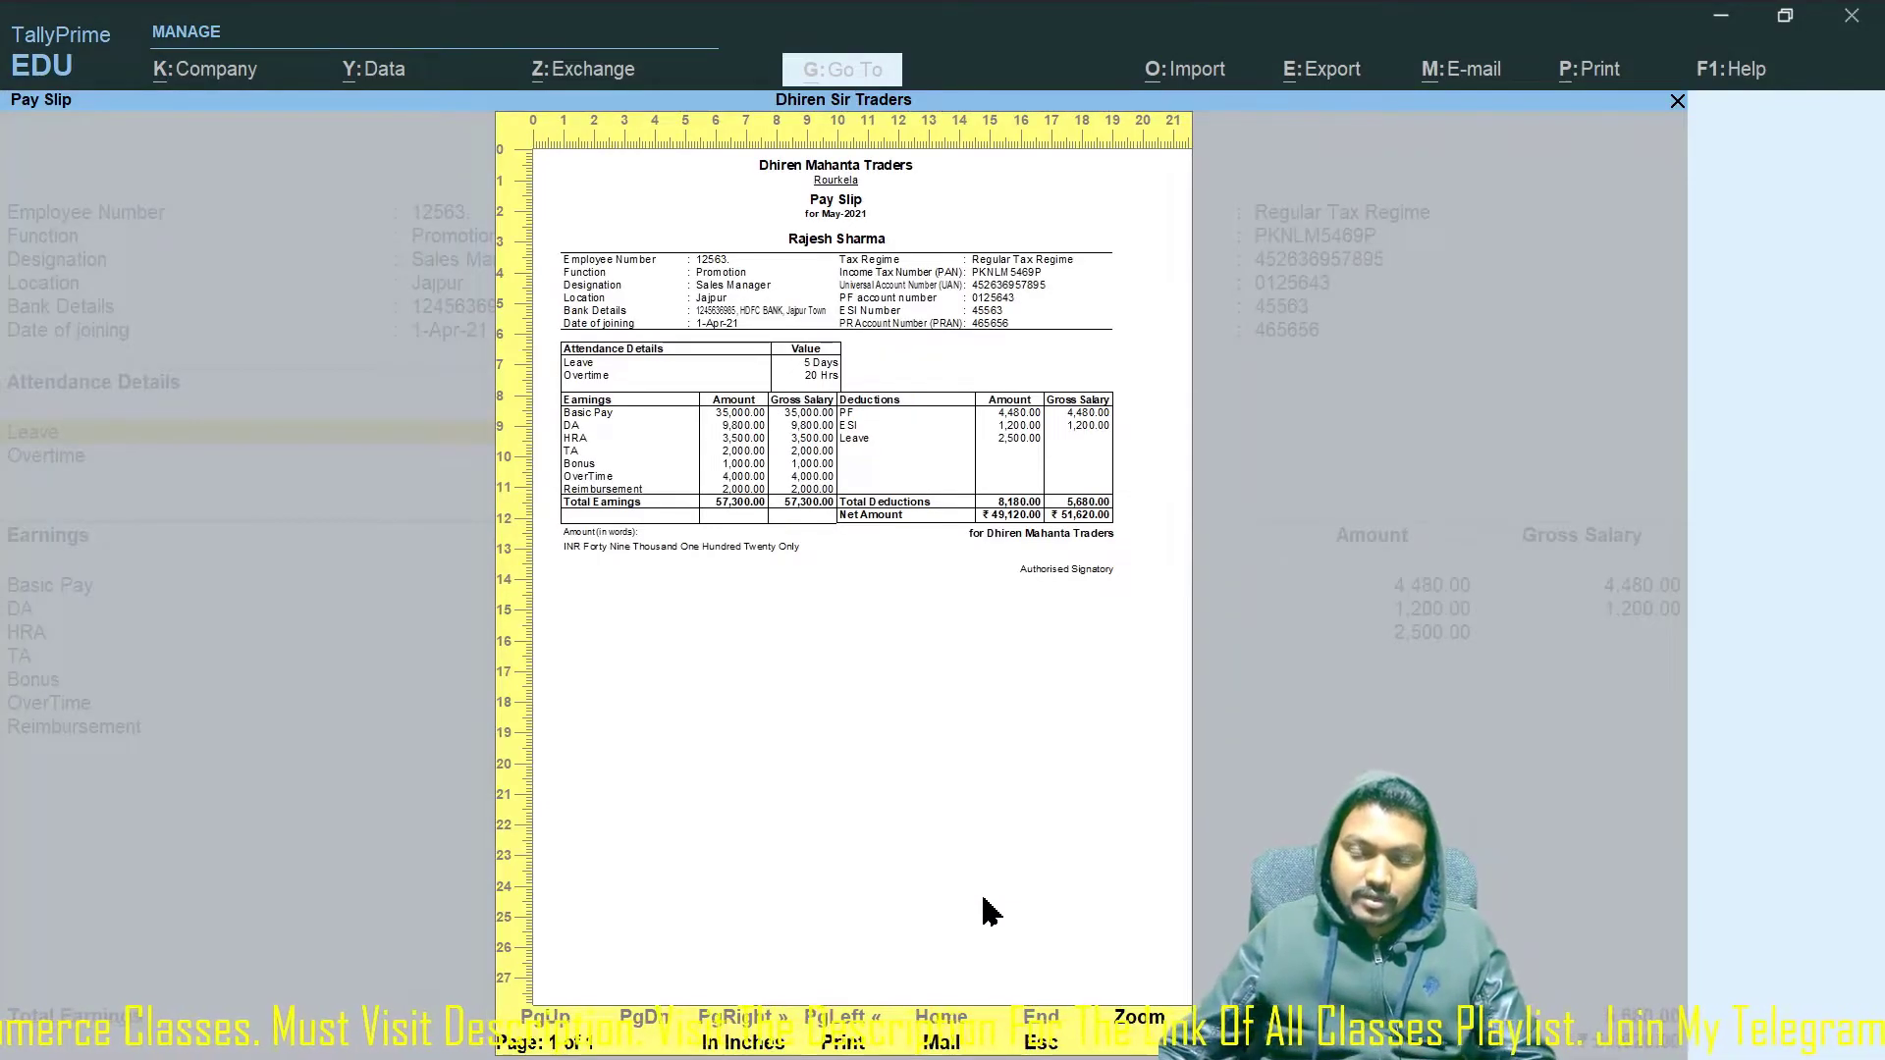
{"action": "key", "text": "Escape"}
{"action": "key", "text": "Escape"}
{"action": "key", "text": "Escape"}
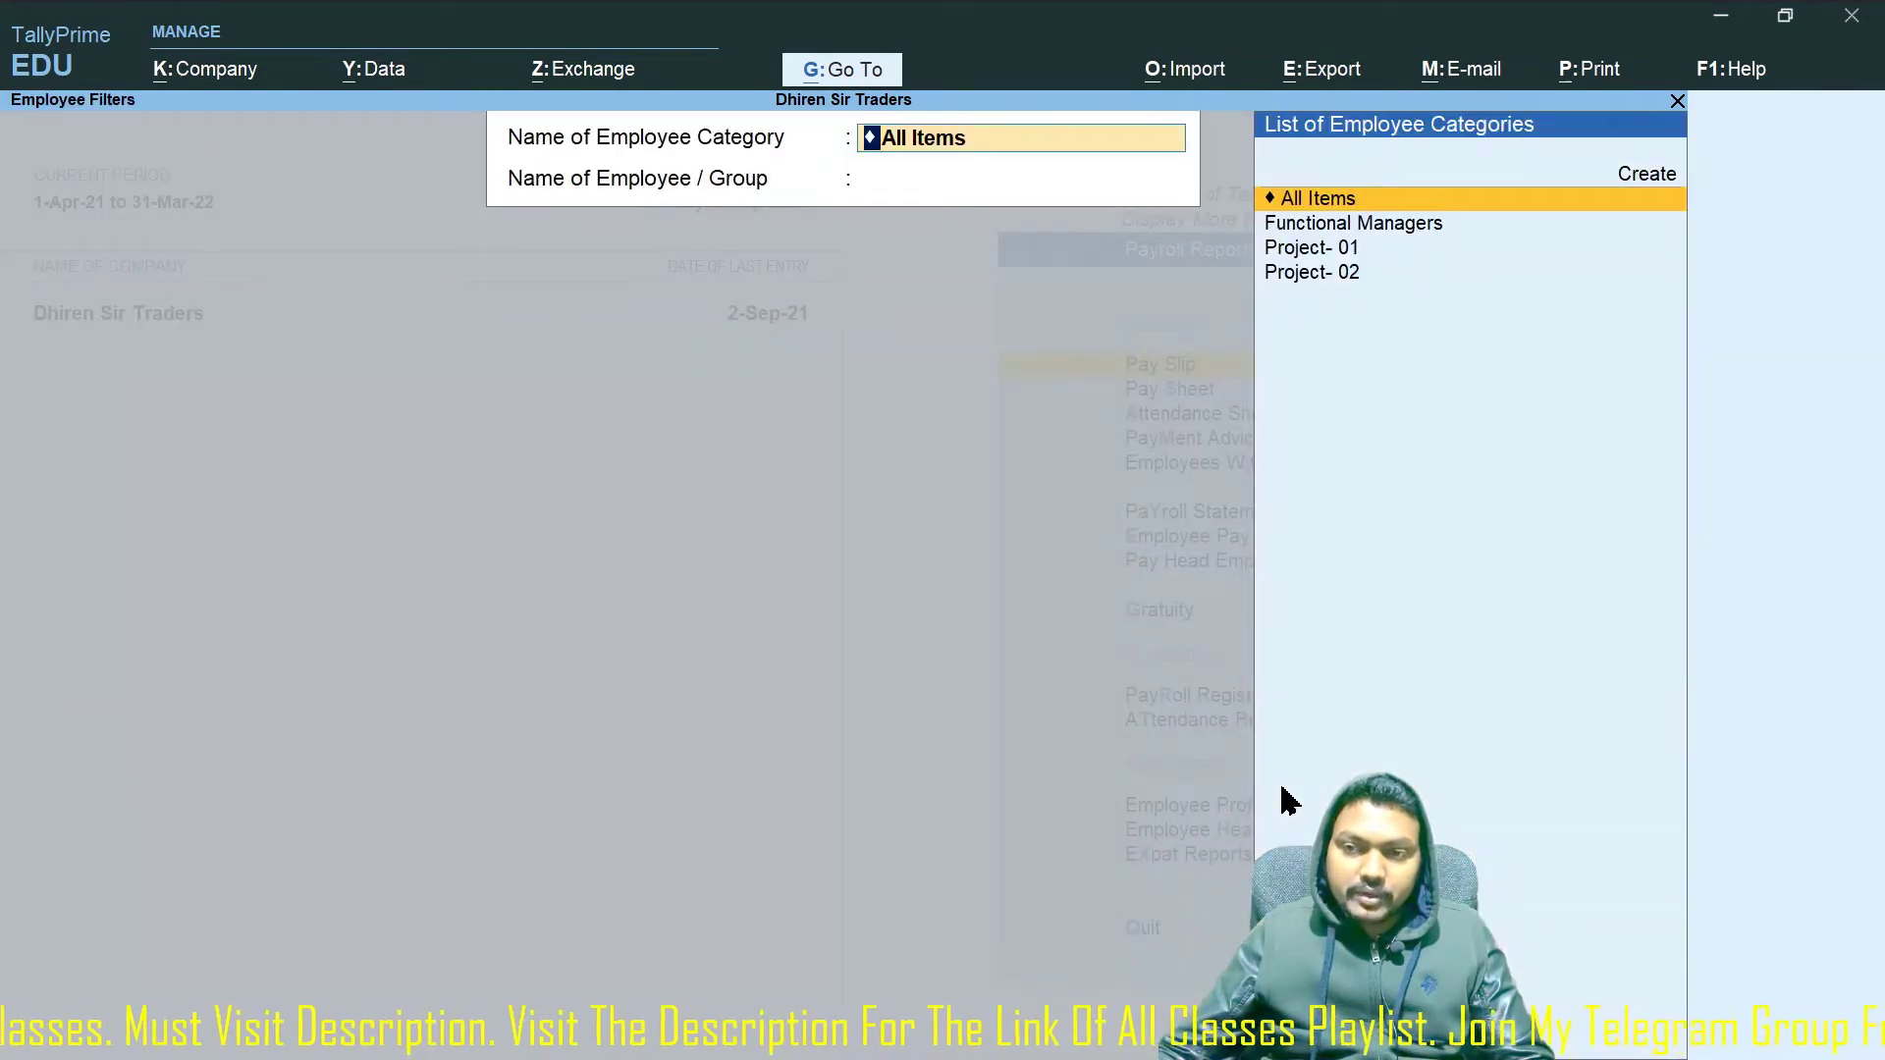
Open the Pay Sheet for the first Functional Managers employee.
{"action": "key", "text": "Escape"}
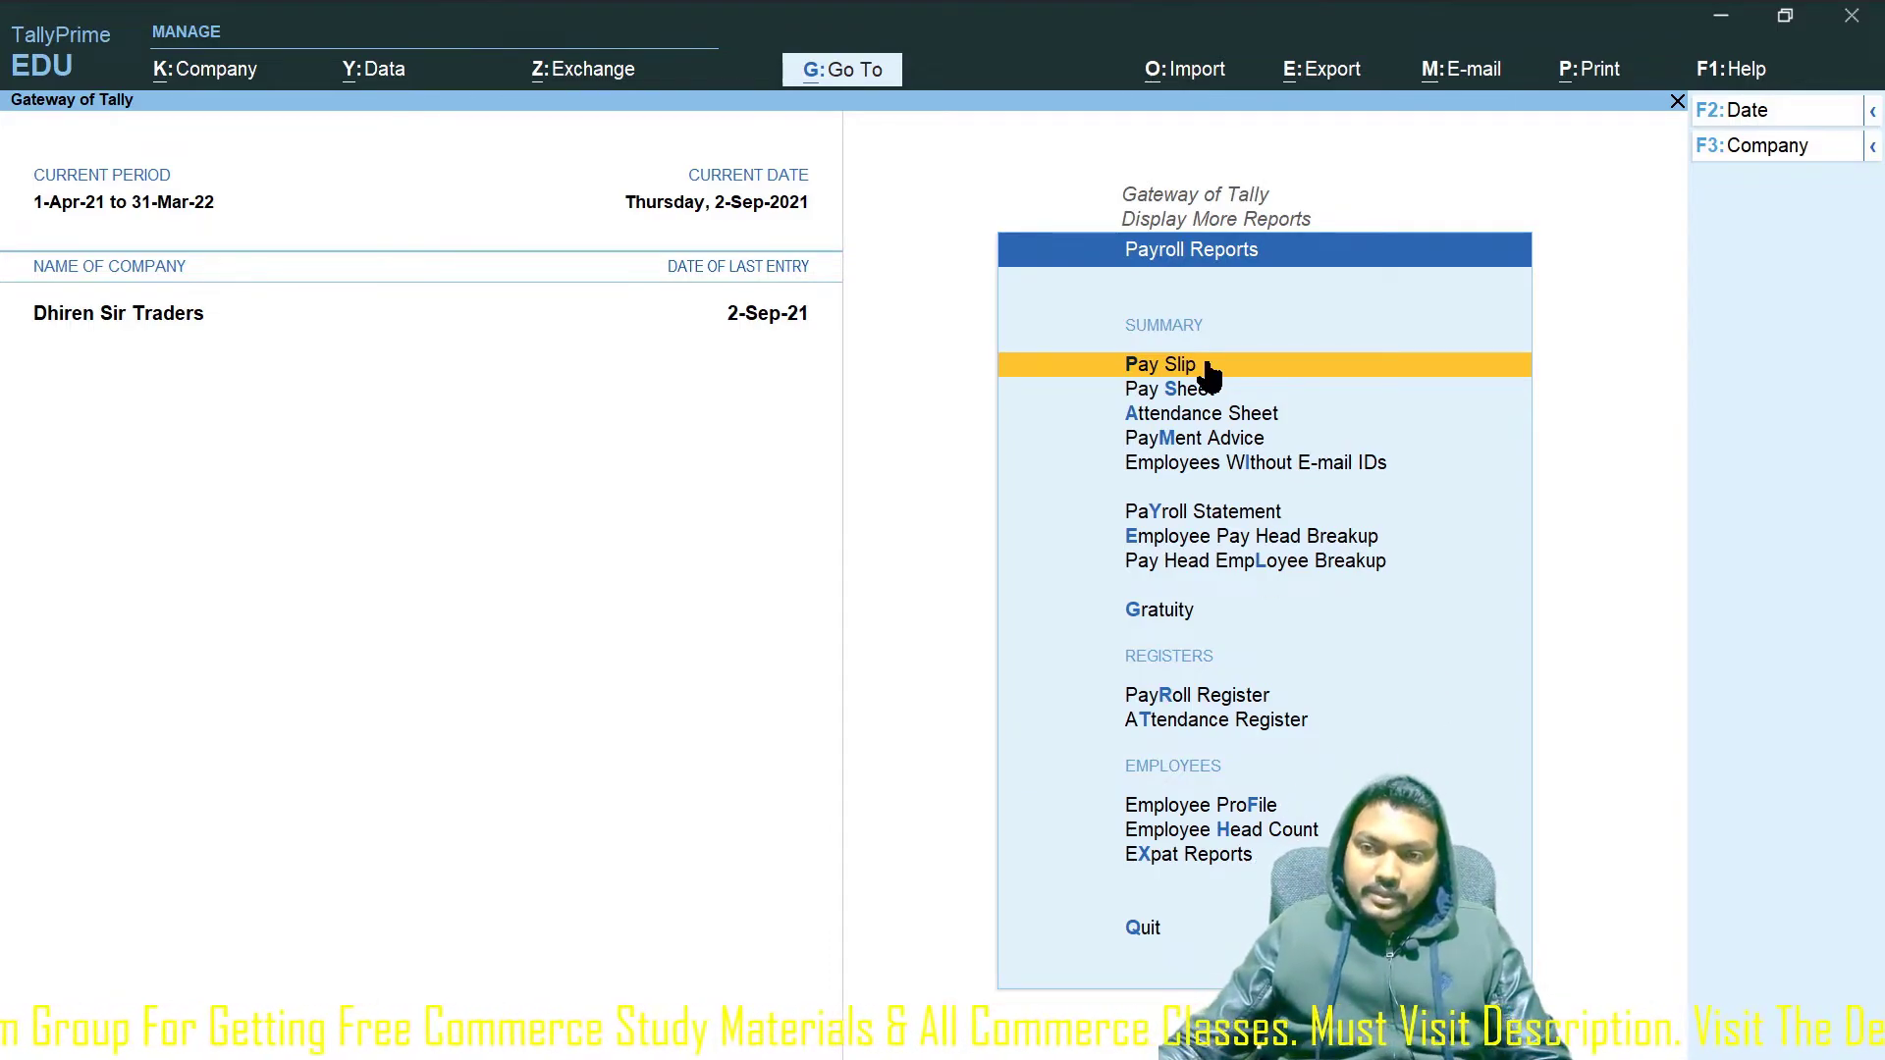
{"action": "left_click", "coordinate": [1206, 398]}
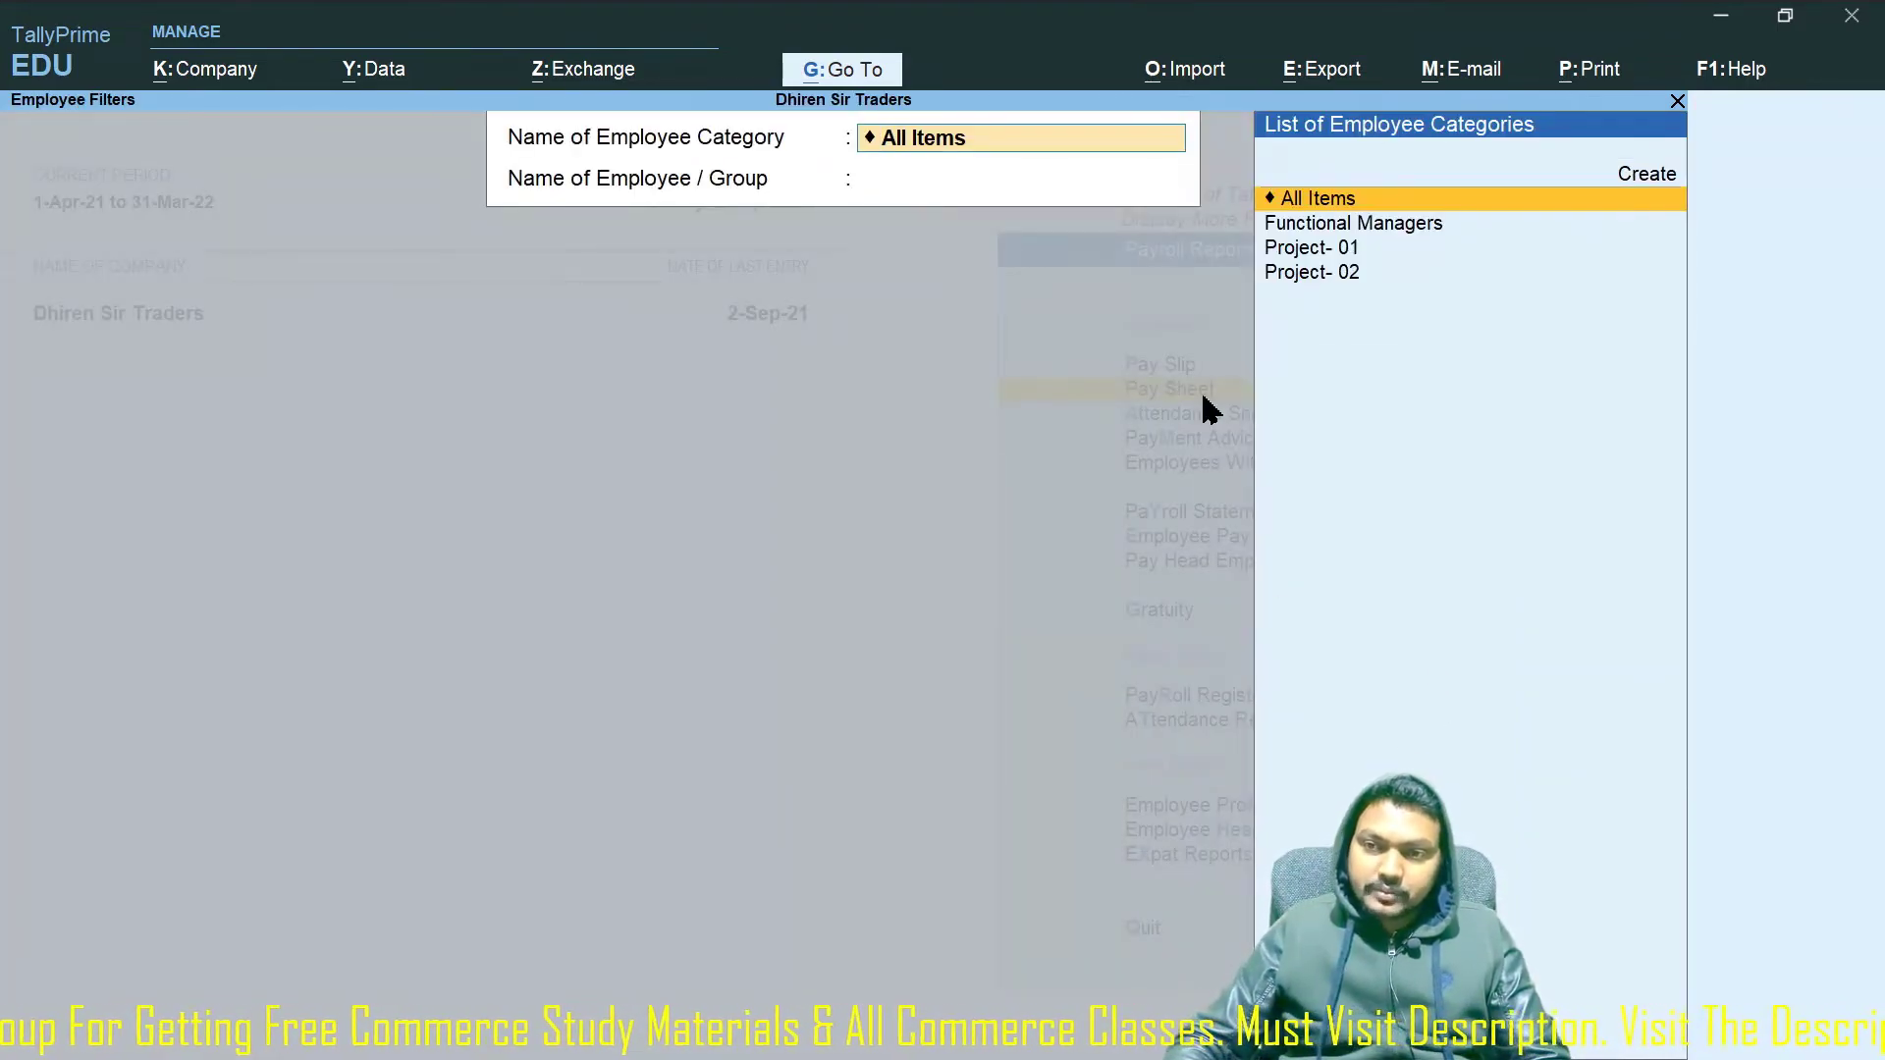
{"action": "key", "text": "Down"}
{"action": "key", "text": "Return"}
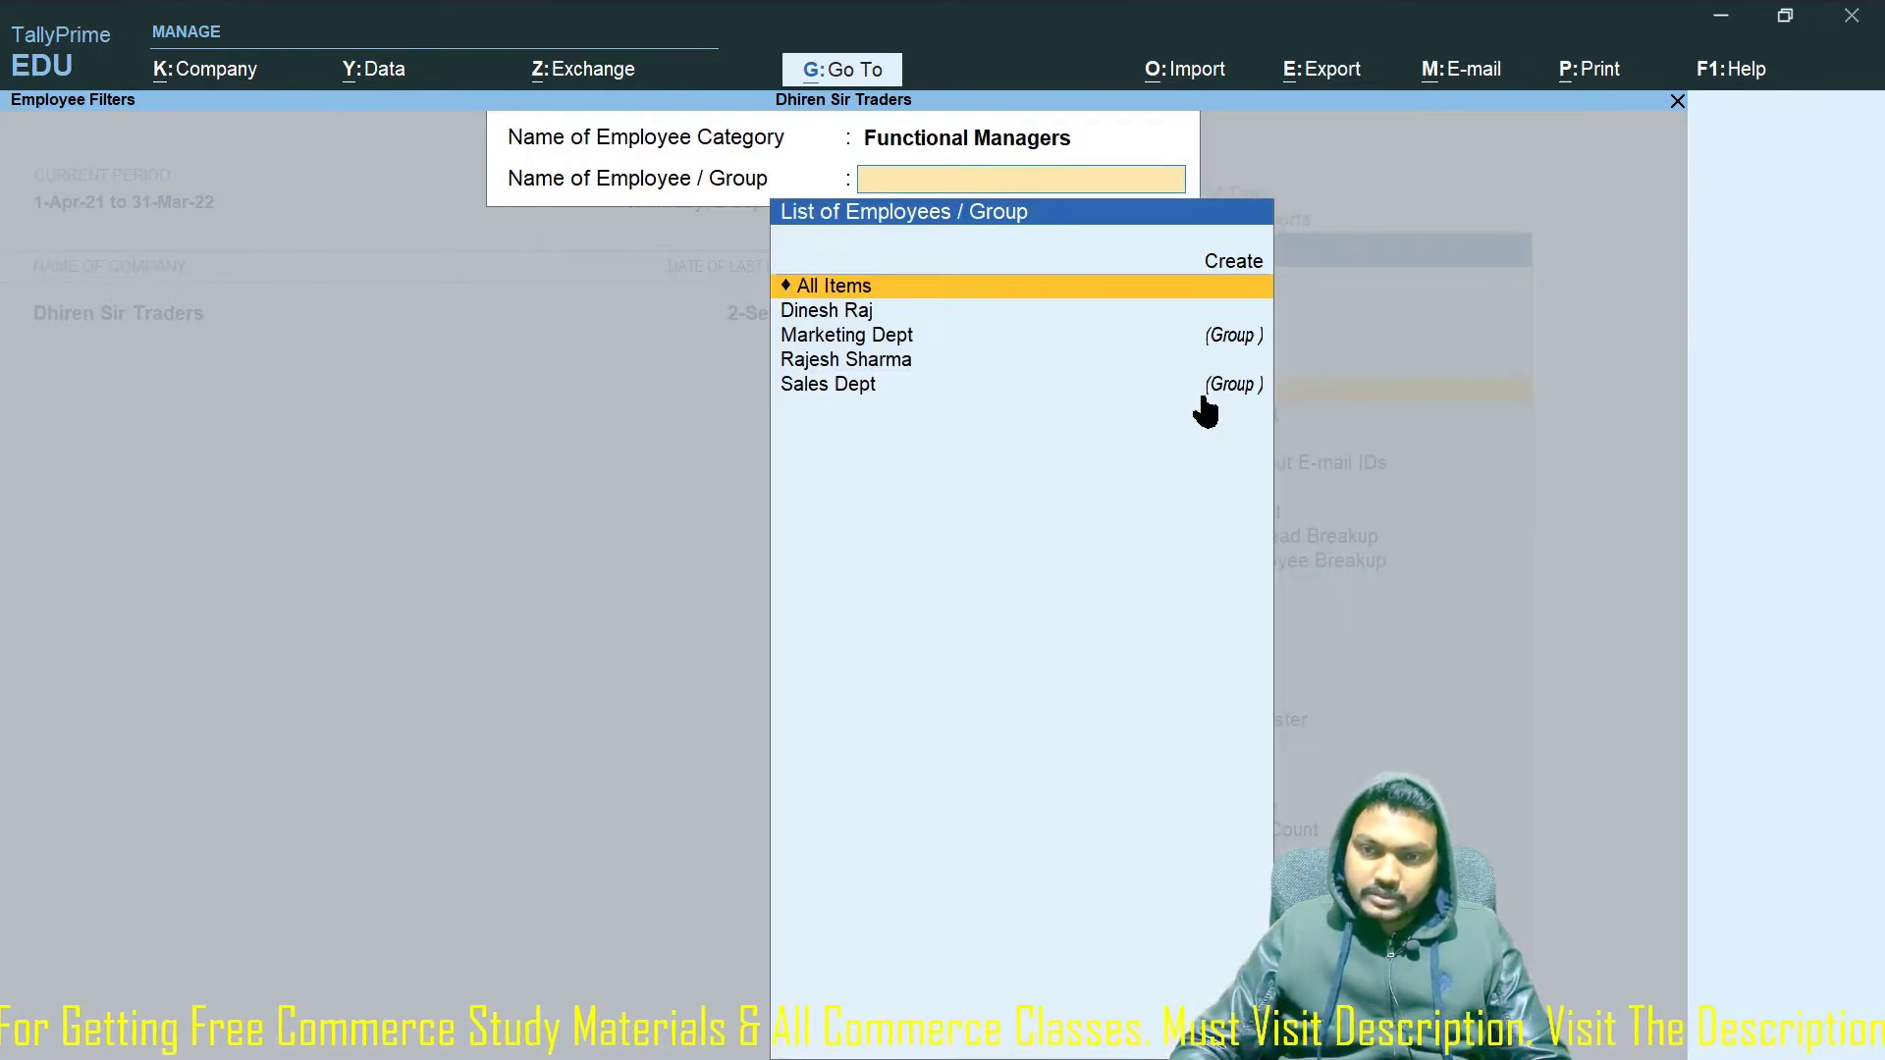
{"action": "key", "text": "Down"}
{"action": "key", "text": "Return"}
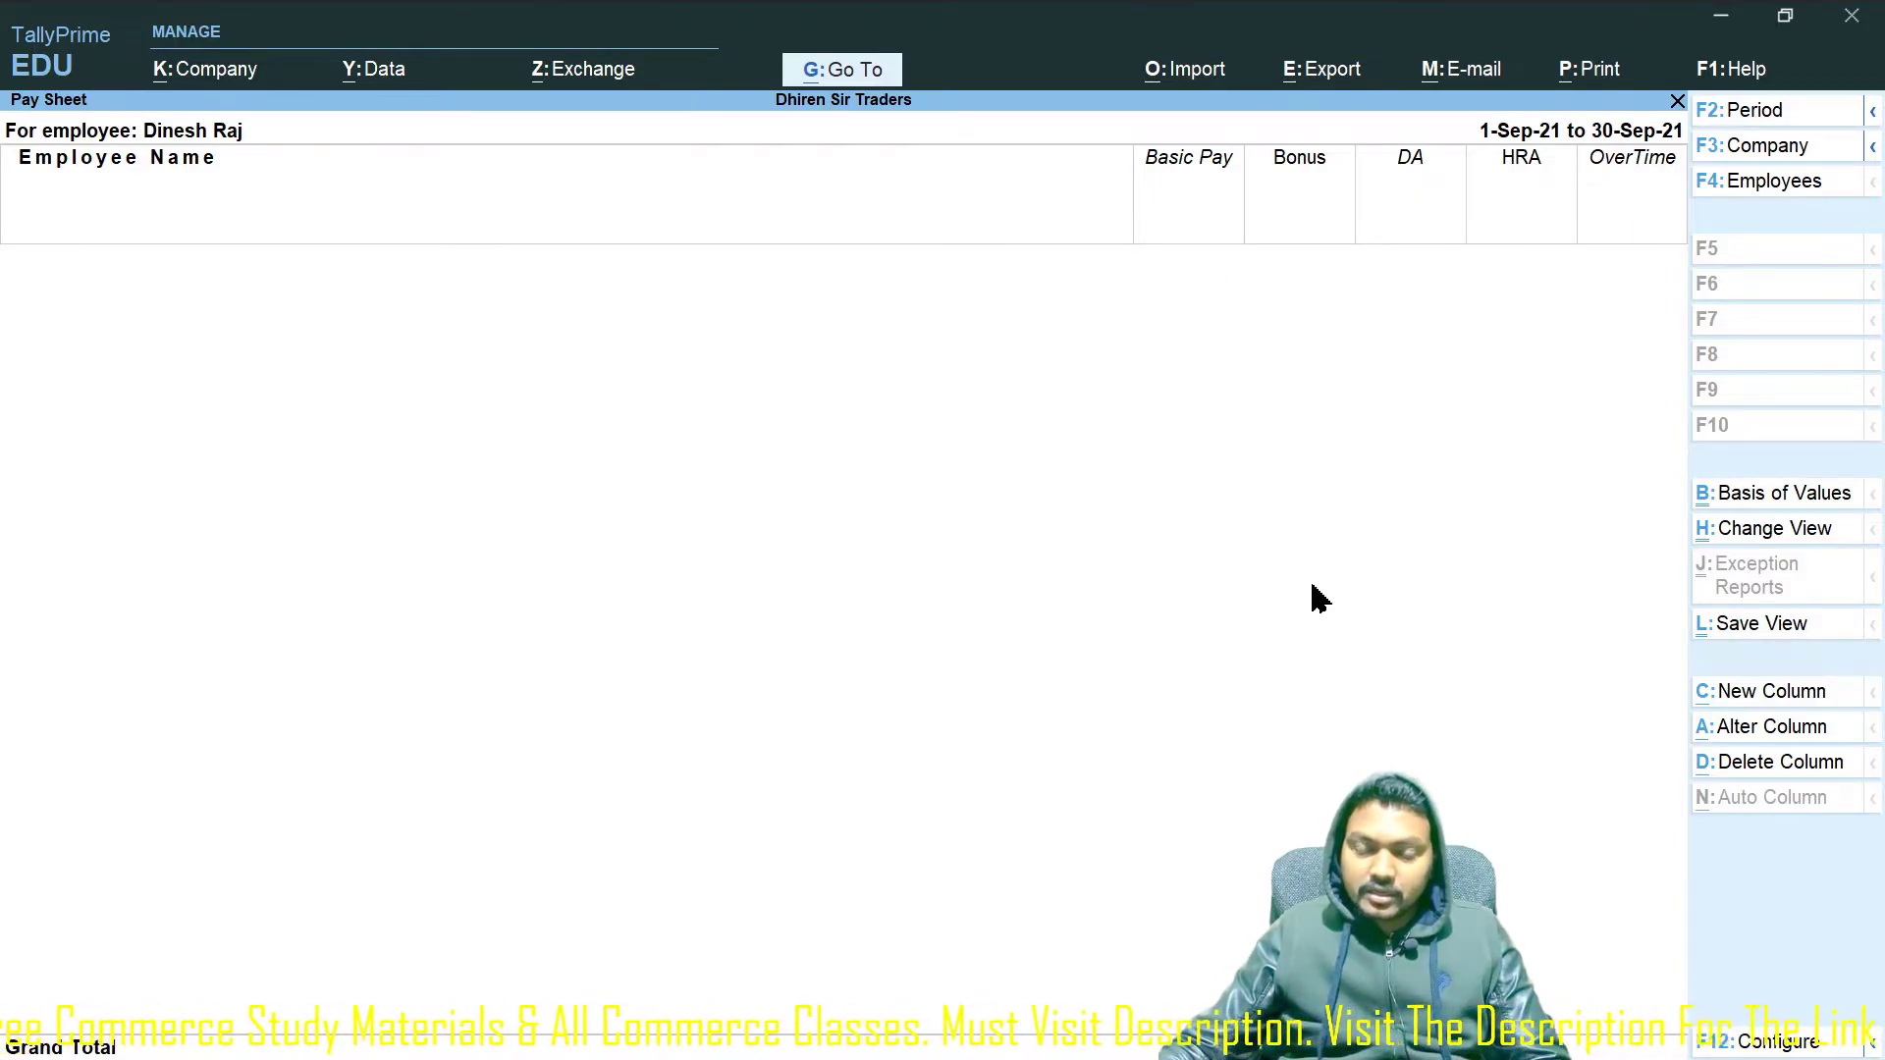
Set the pay sheet period to 1-5-2021 through 31-5-2021.
{"action": "key", "text": "F2"}
{"action": "type", "text": "1-5"}
{"action": "key", "text": "Return"}
{"action": "type", "text": "31-5"}
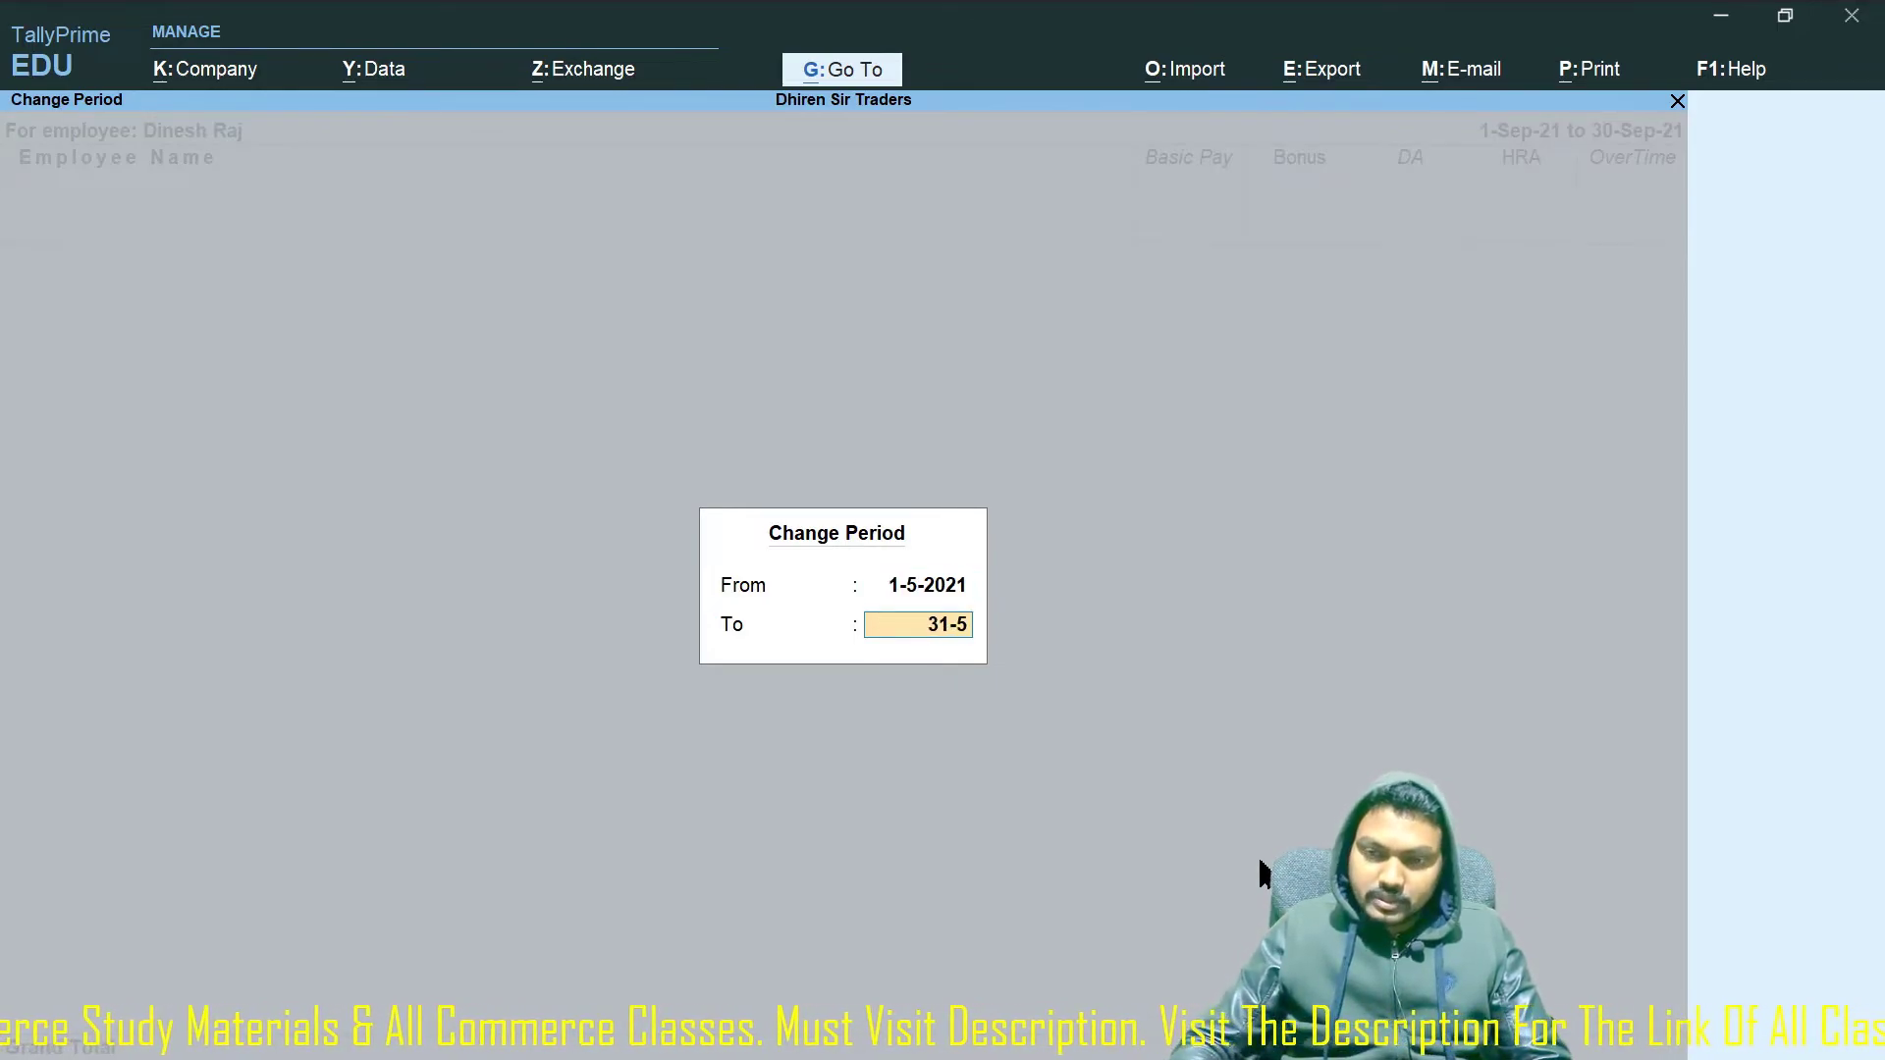
{"action": "key", "text": "Return"}
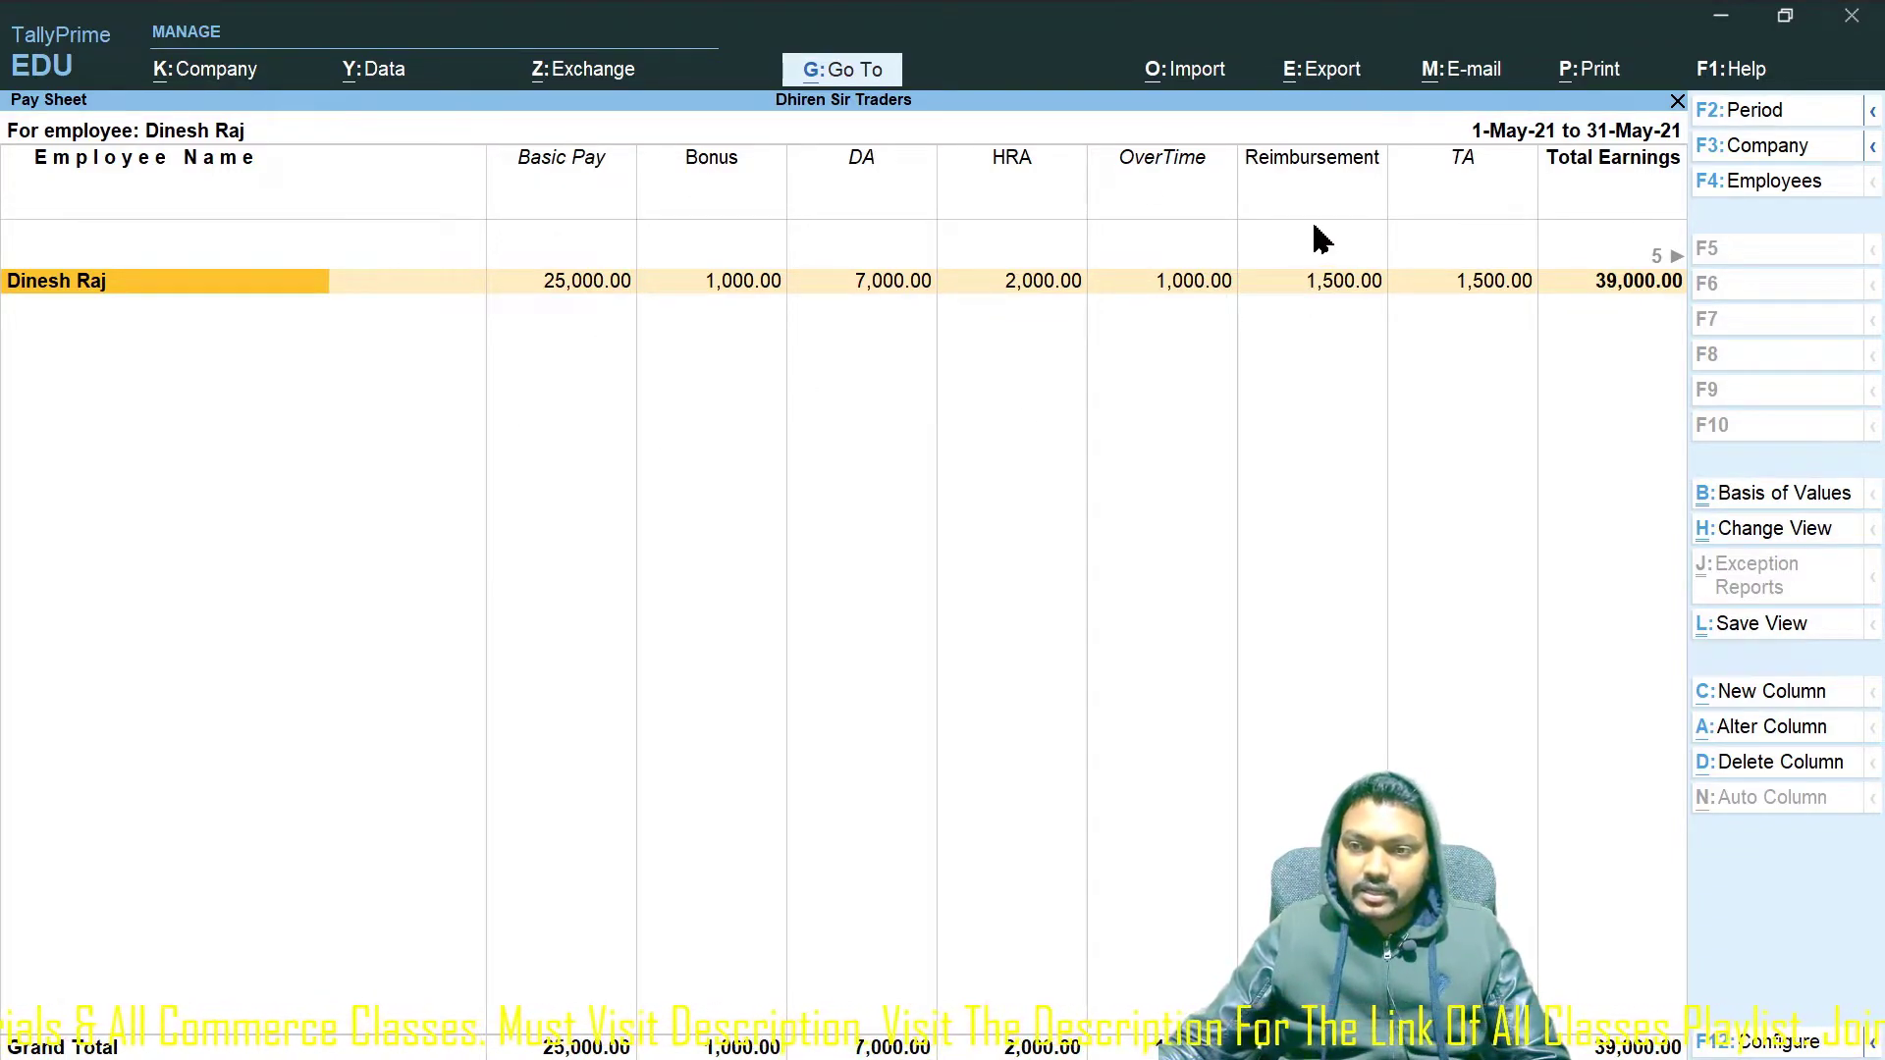
Browse the Bonus, DA and deduction columns, then exit to Payroll Reports.
{"action": "key", "text": "Right"}
{"action": "key", "text": "Right"}
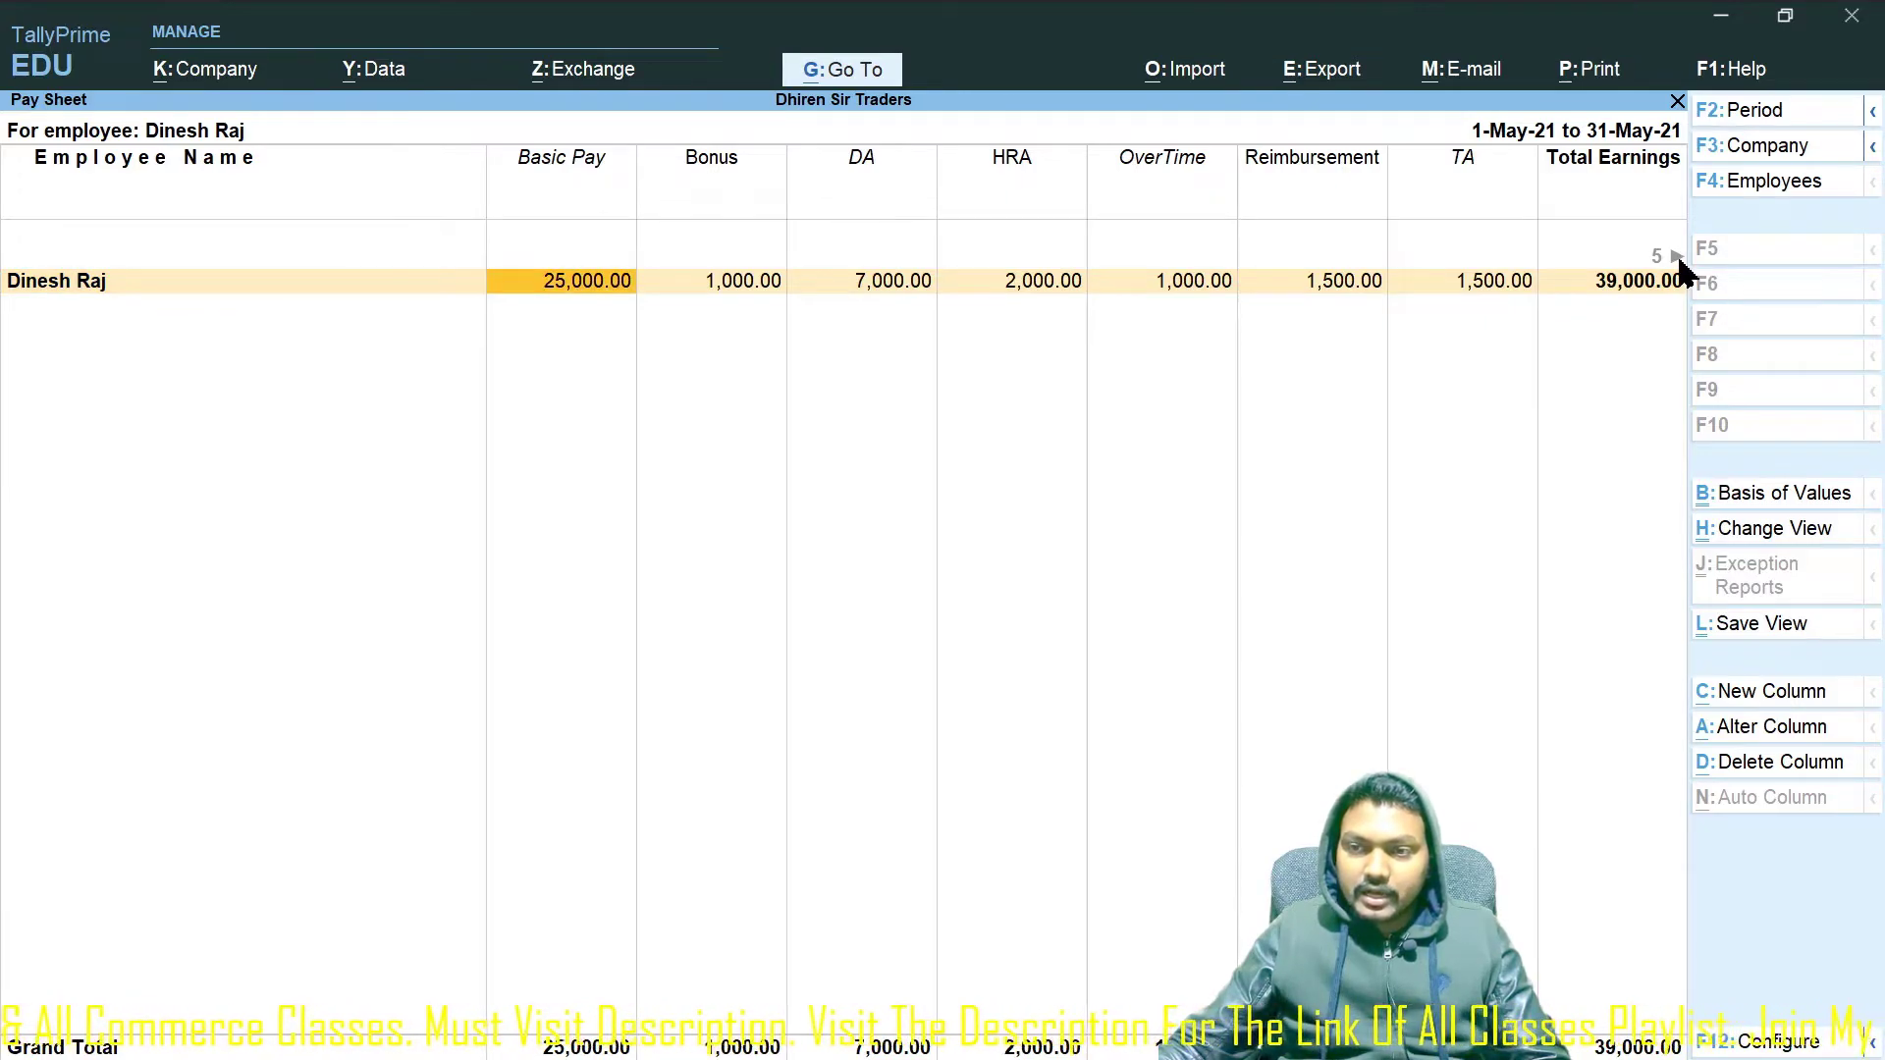
{"action": "key", "text": "Right"}
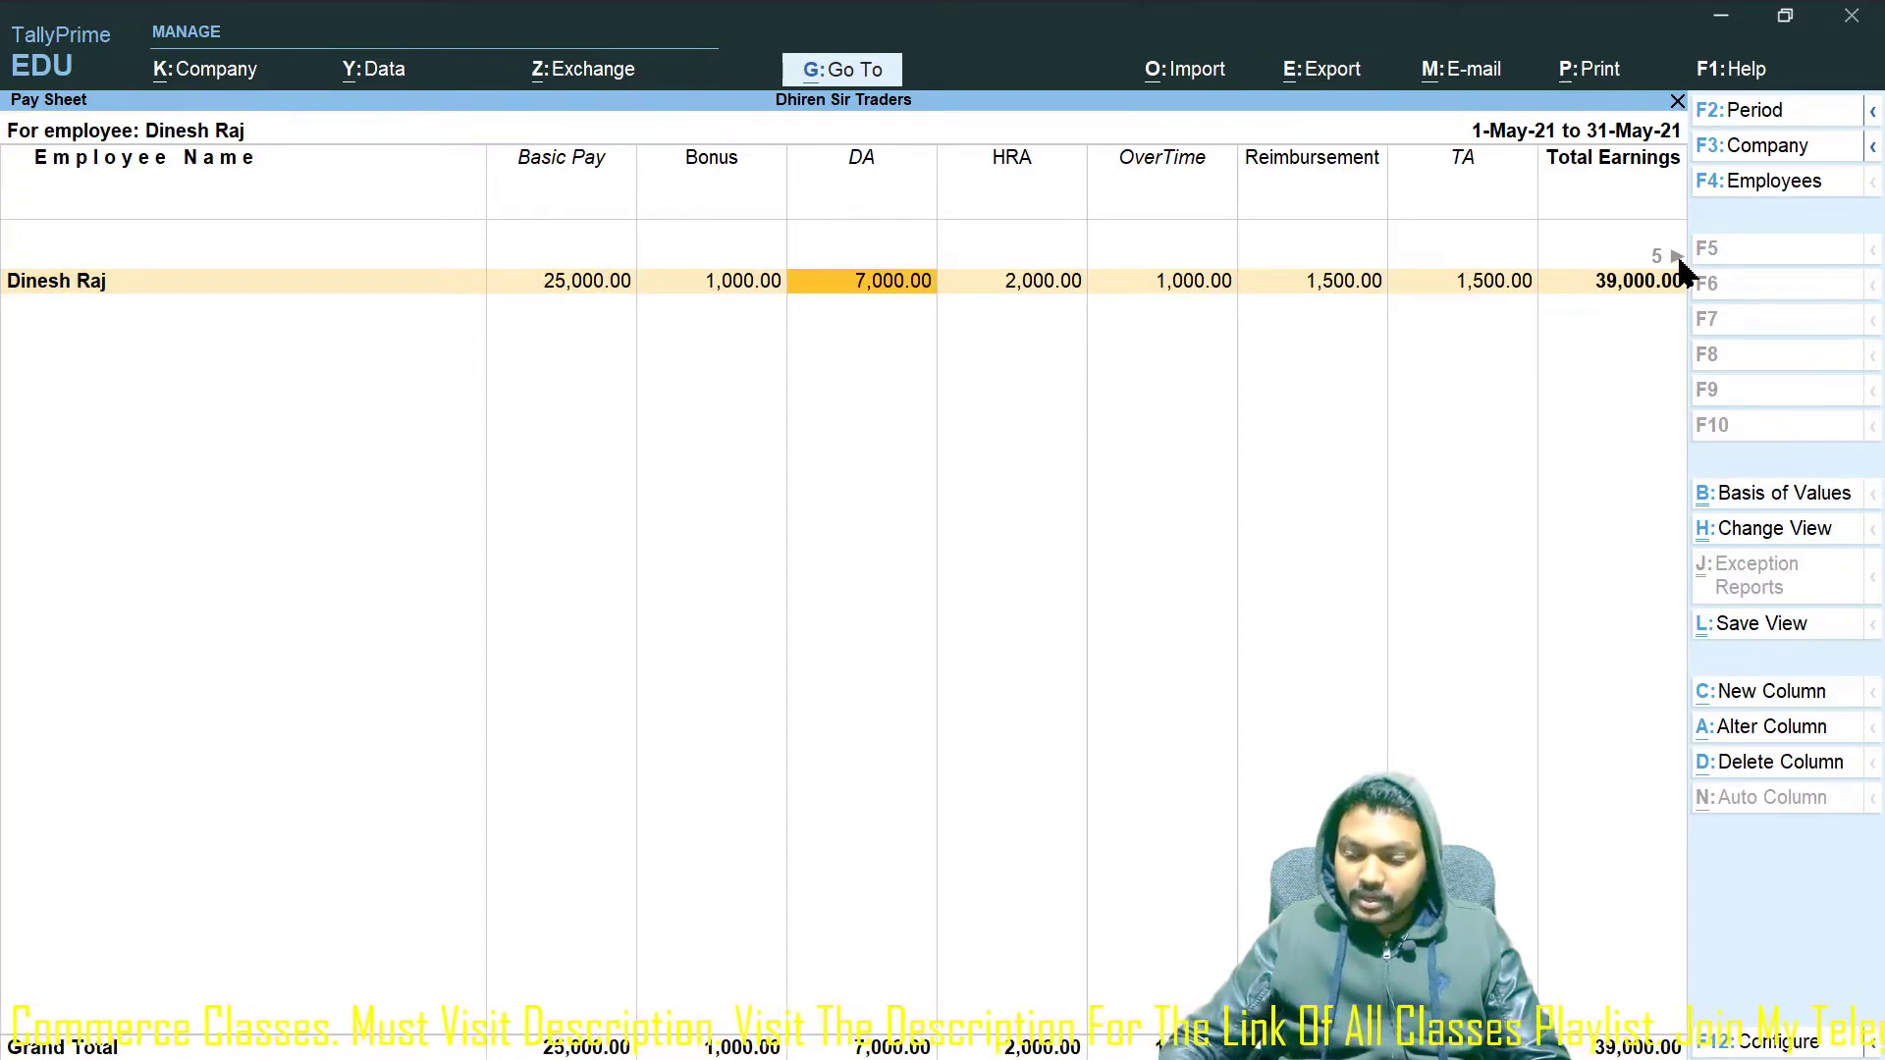
{"action": "key", "text": "Right"}
{"action": "key", "text": "Right"}
{"action": "key", "text": "Right"}
{"action": "key", "text": "Right"}
{"action": "key", "text": "Right"}
{"action": "key", "text": "Right"}
{"action": "key", "text": "Right"}
{"action": "key", "text": "Right"}
{"action": "key", "text": "Right"}
{"action": "key", "text": "Right"}
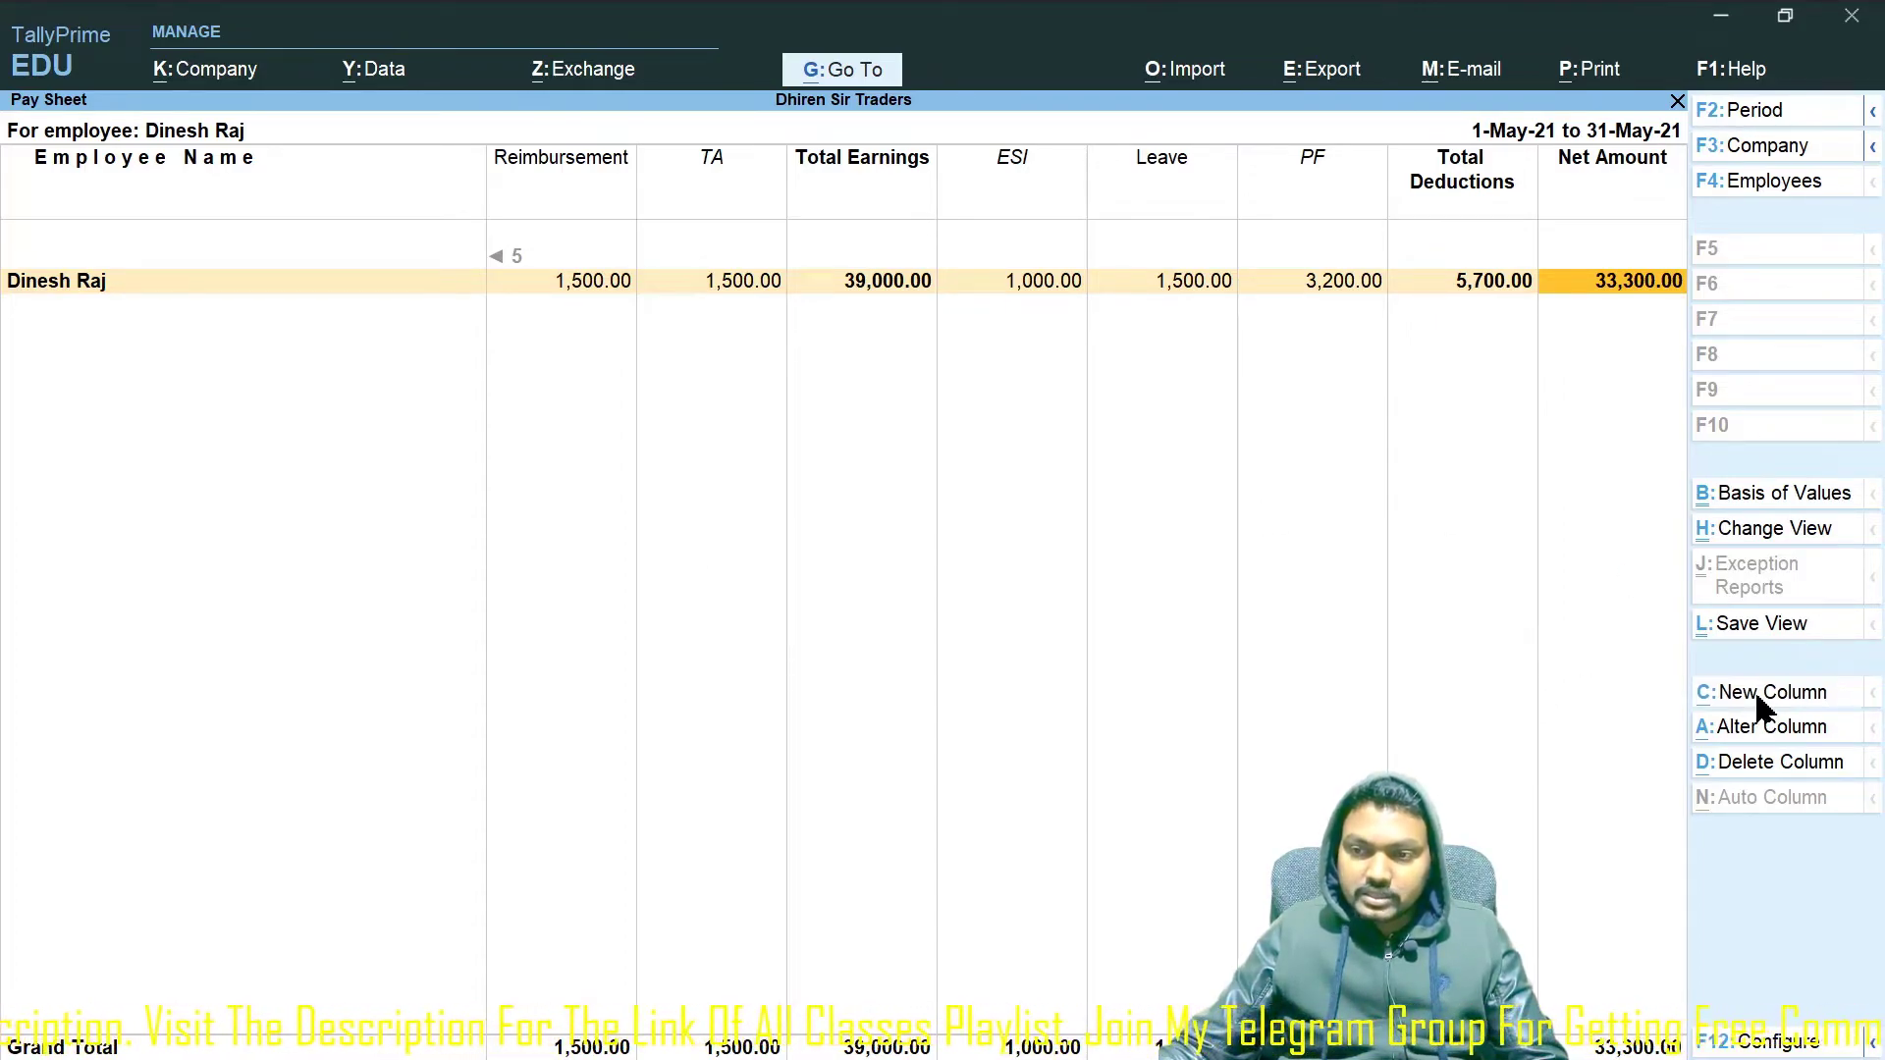
{"action": "left_click", "coordinate": [1763, 724]}
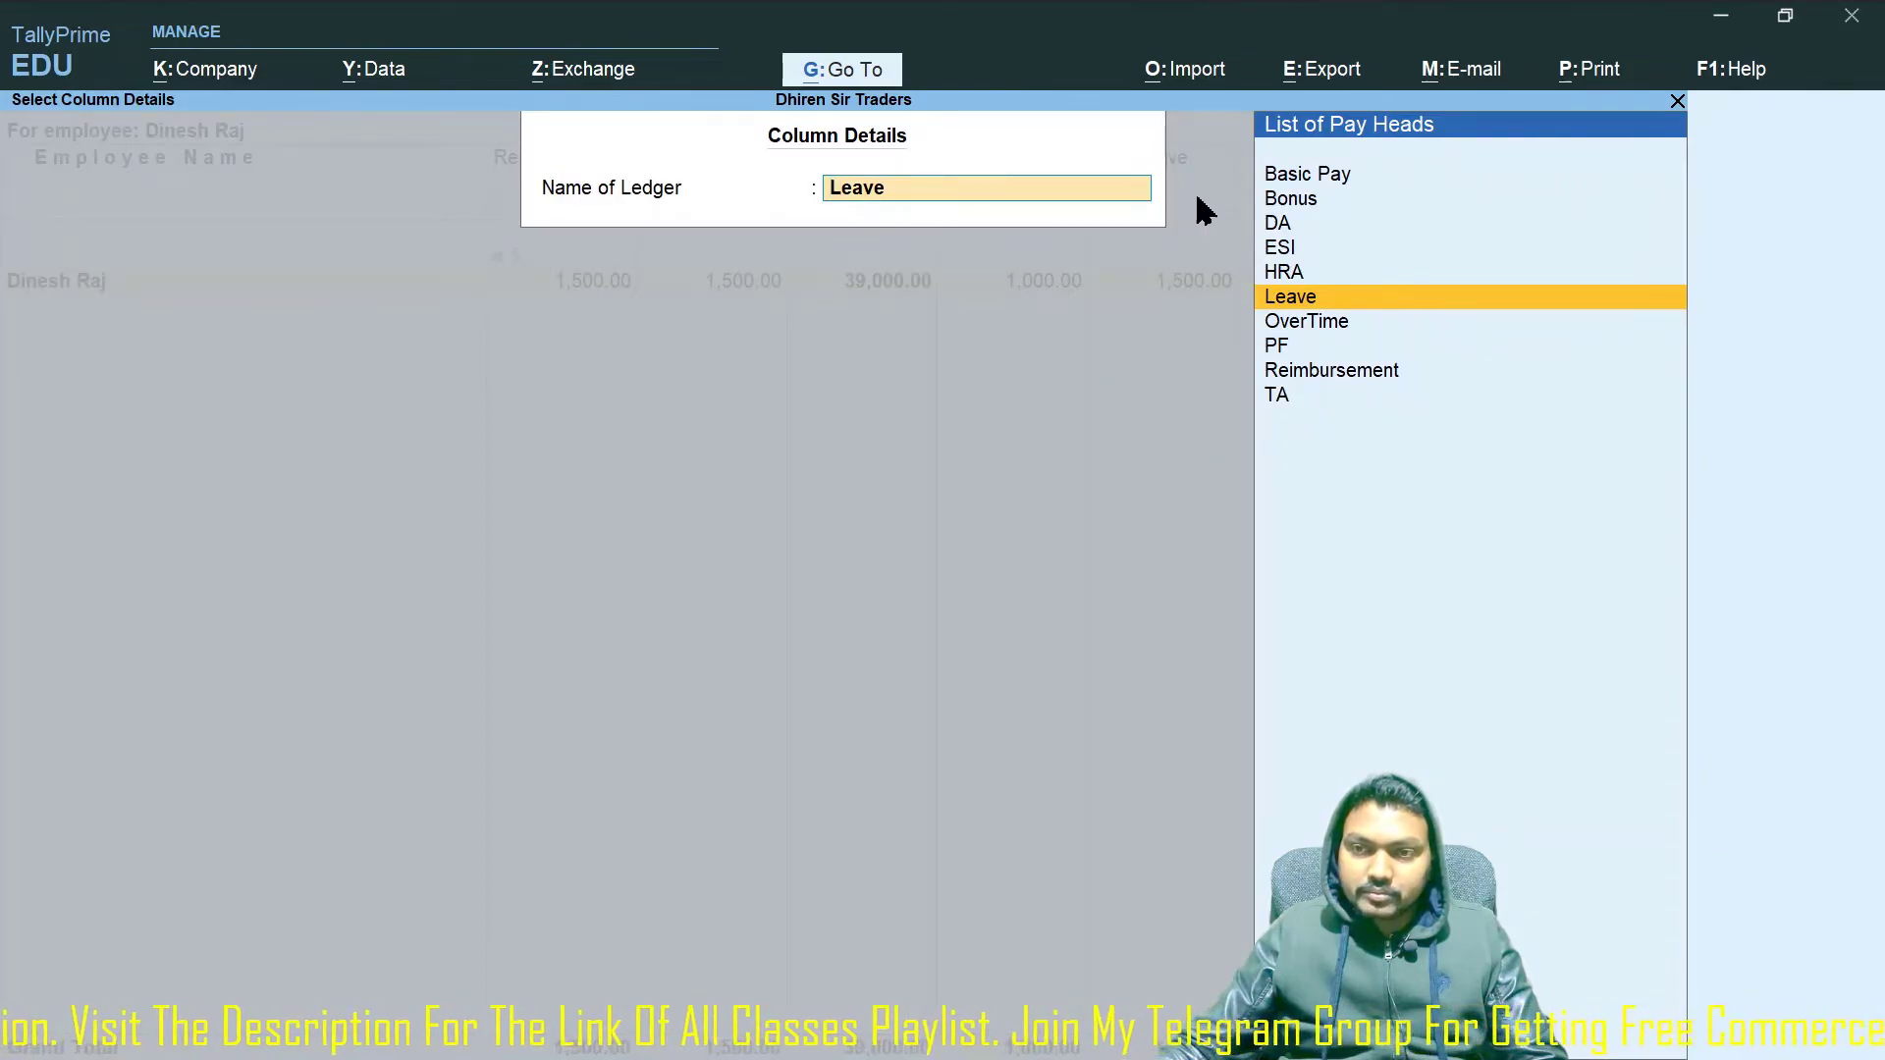
{"action": "key", "text": "Up"}
{"action": "key", "text": "Up"}
{"action": "key", "text": "Up"}
{"action": "key", "text": "Up"}
{"action": "key", "text": "Up"}
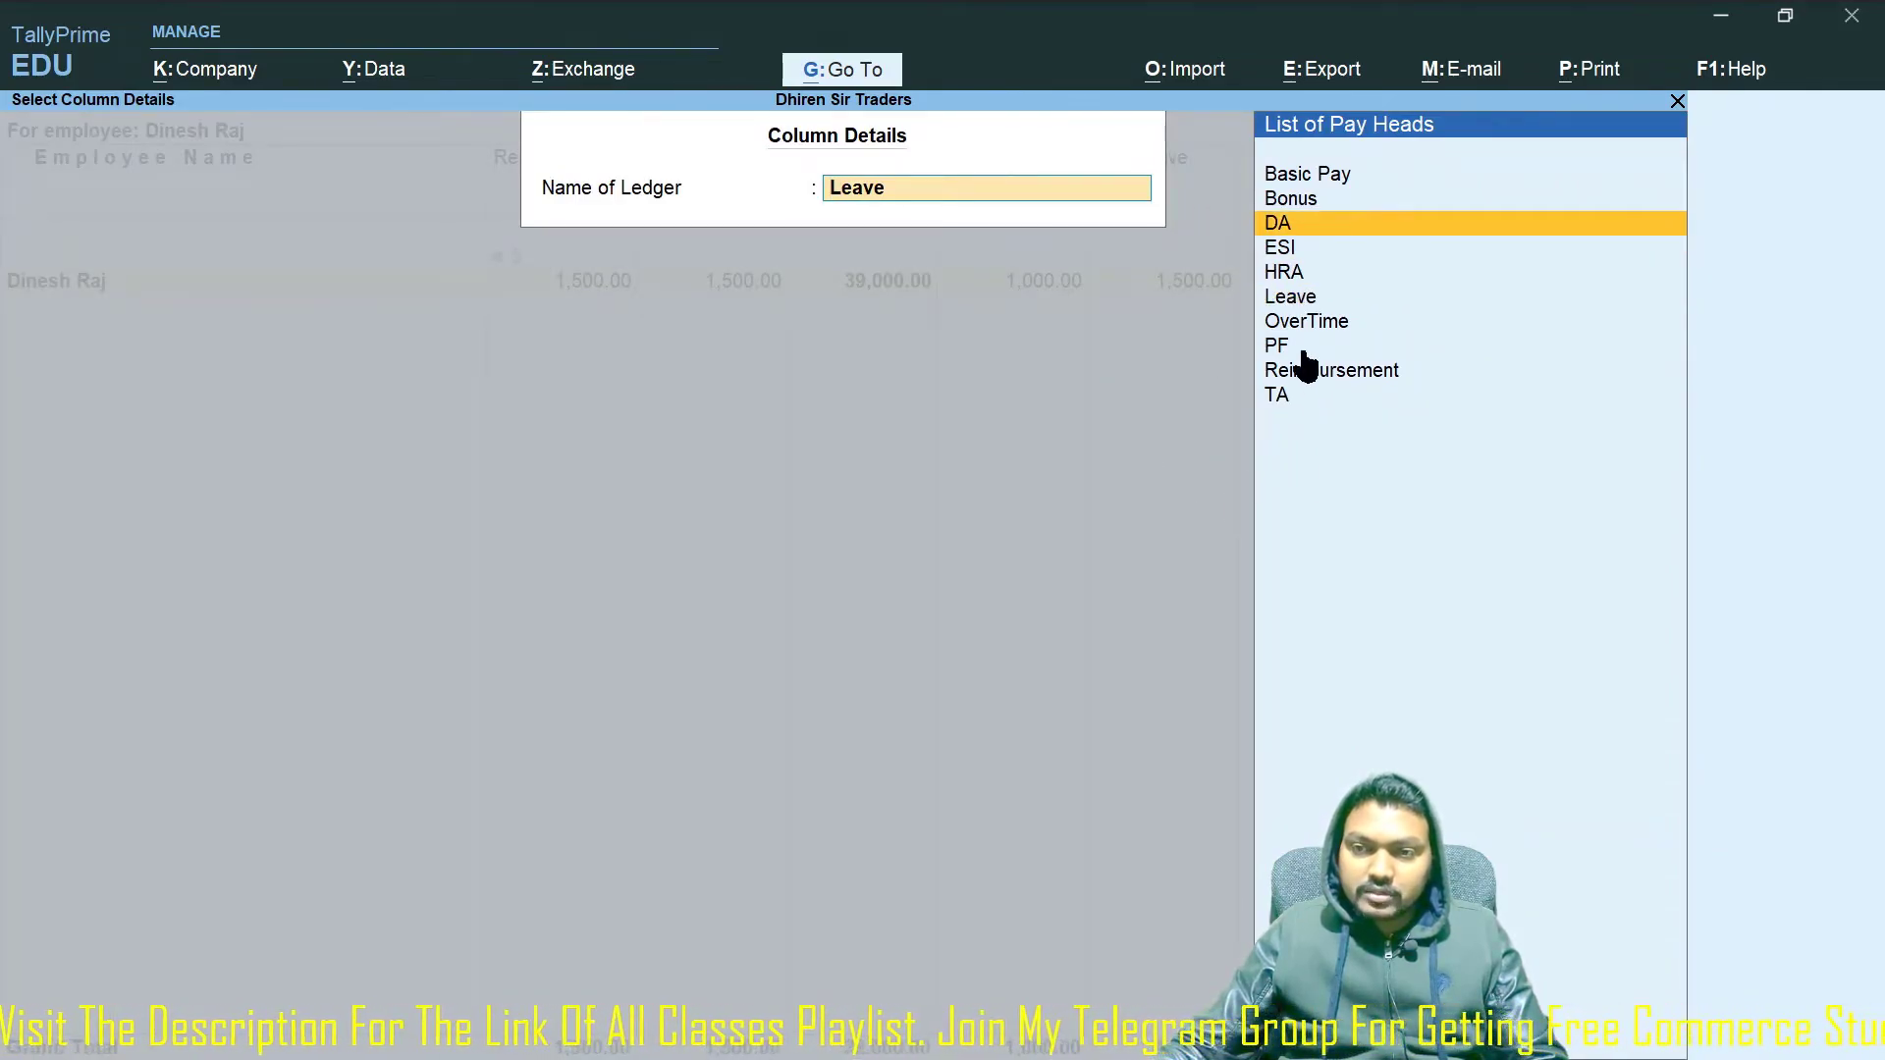
{"action": "key", "text": "Escape"}
{"action": "key", "text": "Escape"}
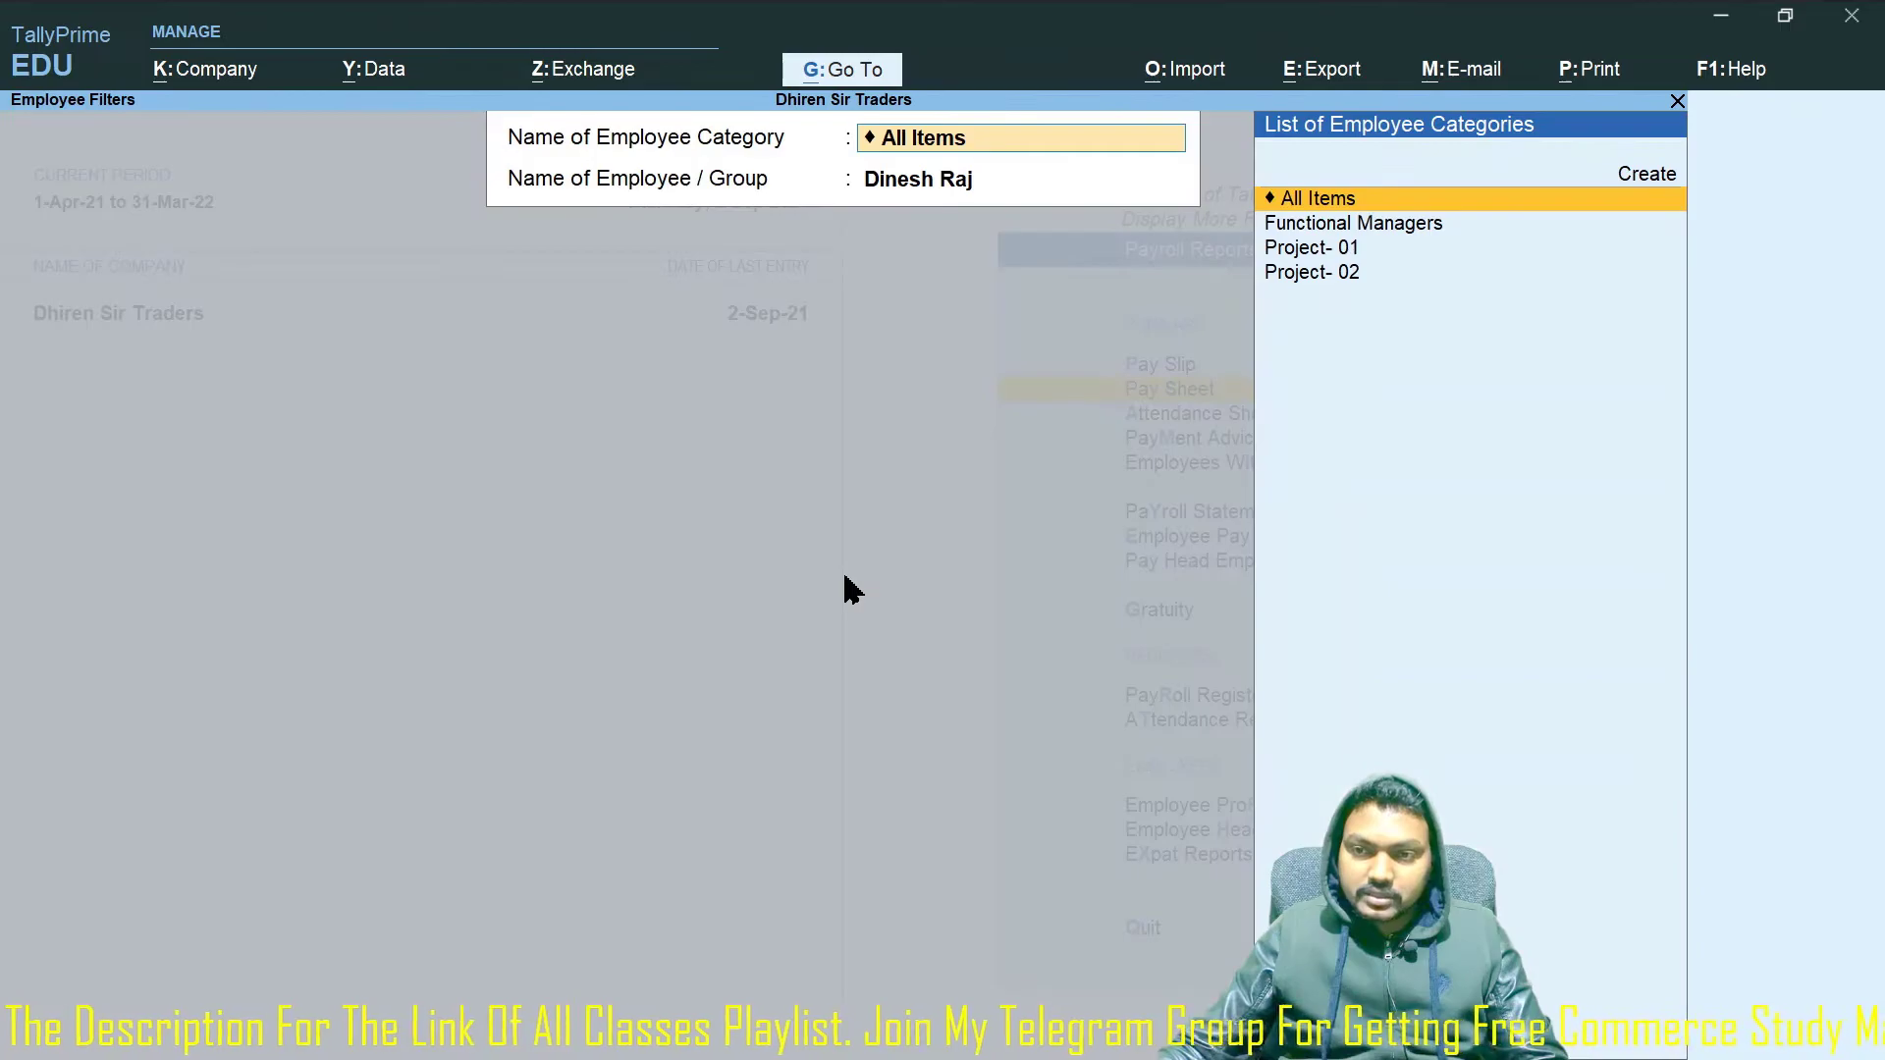
{"action": "key", "text": "Escape"}
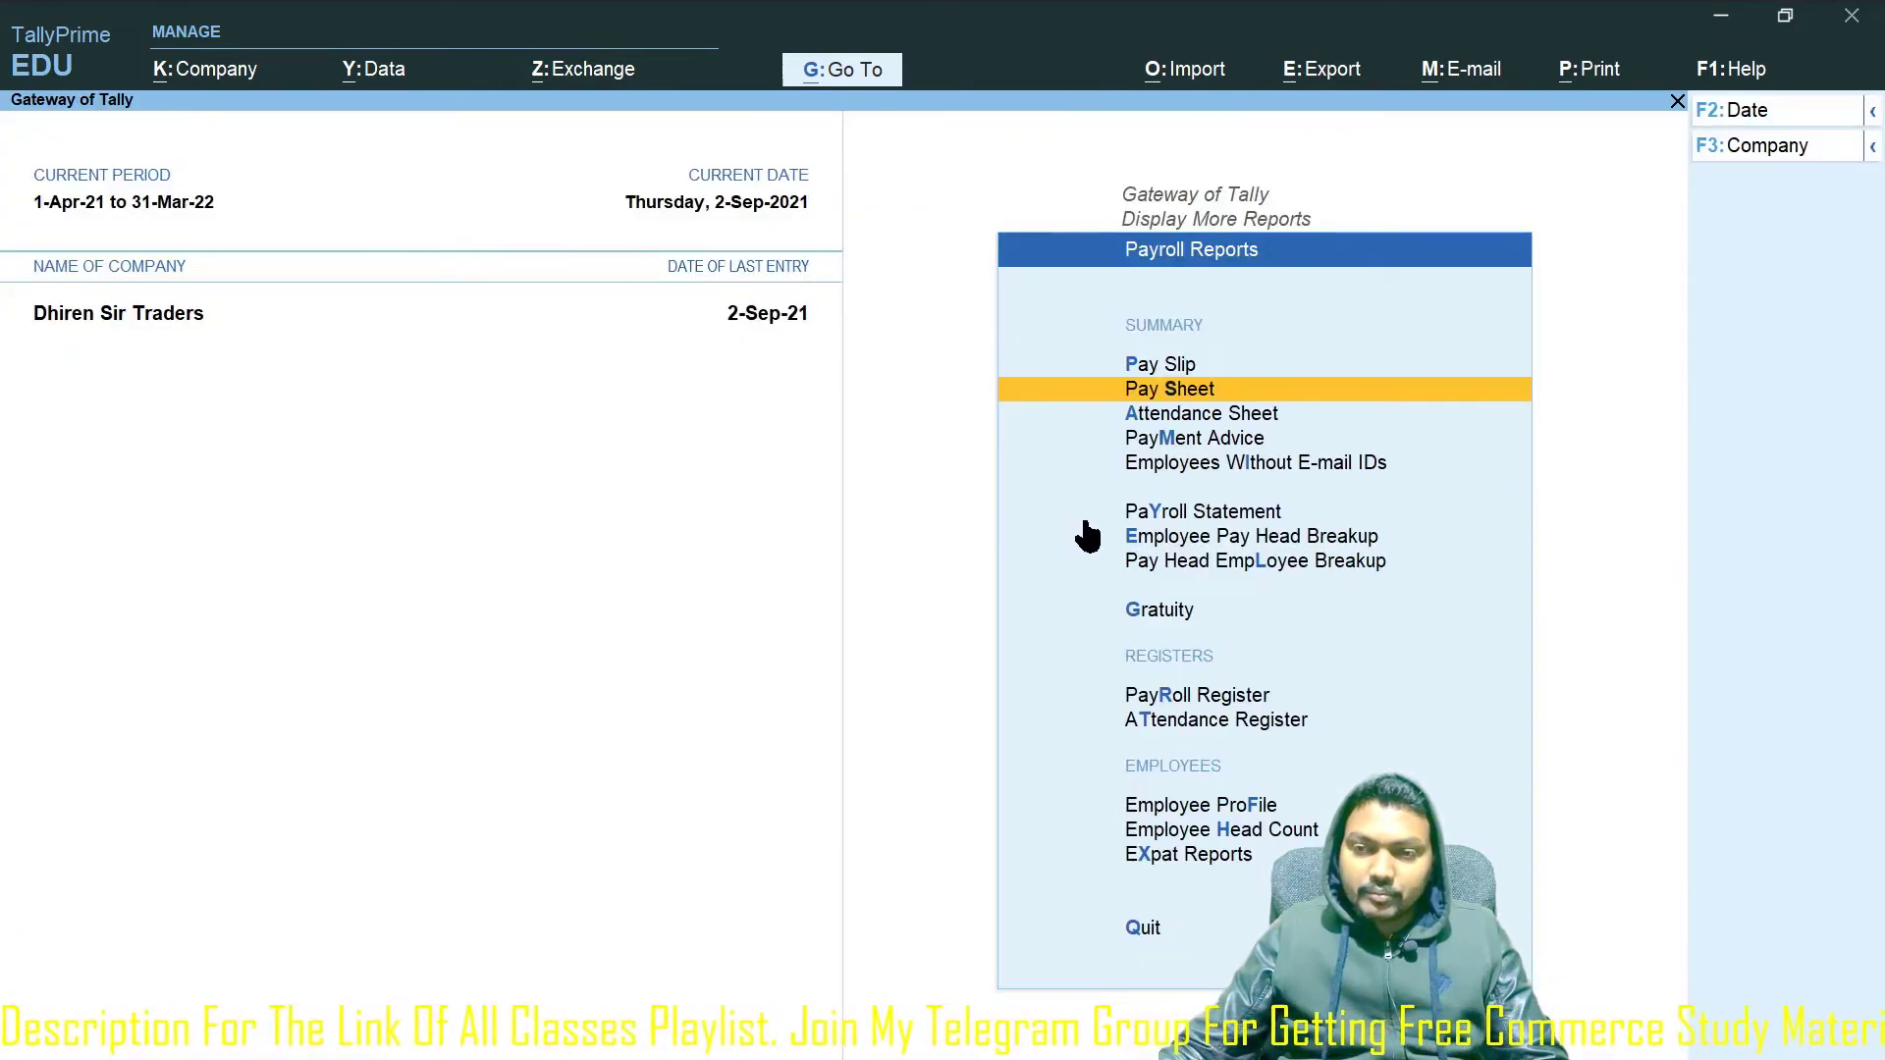
Open the Attendance Sheet for 1-5-2021 through 31-5-2021.
{"action": "key", "text": "a"}
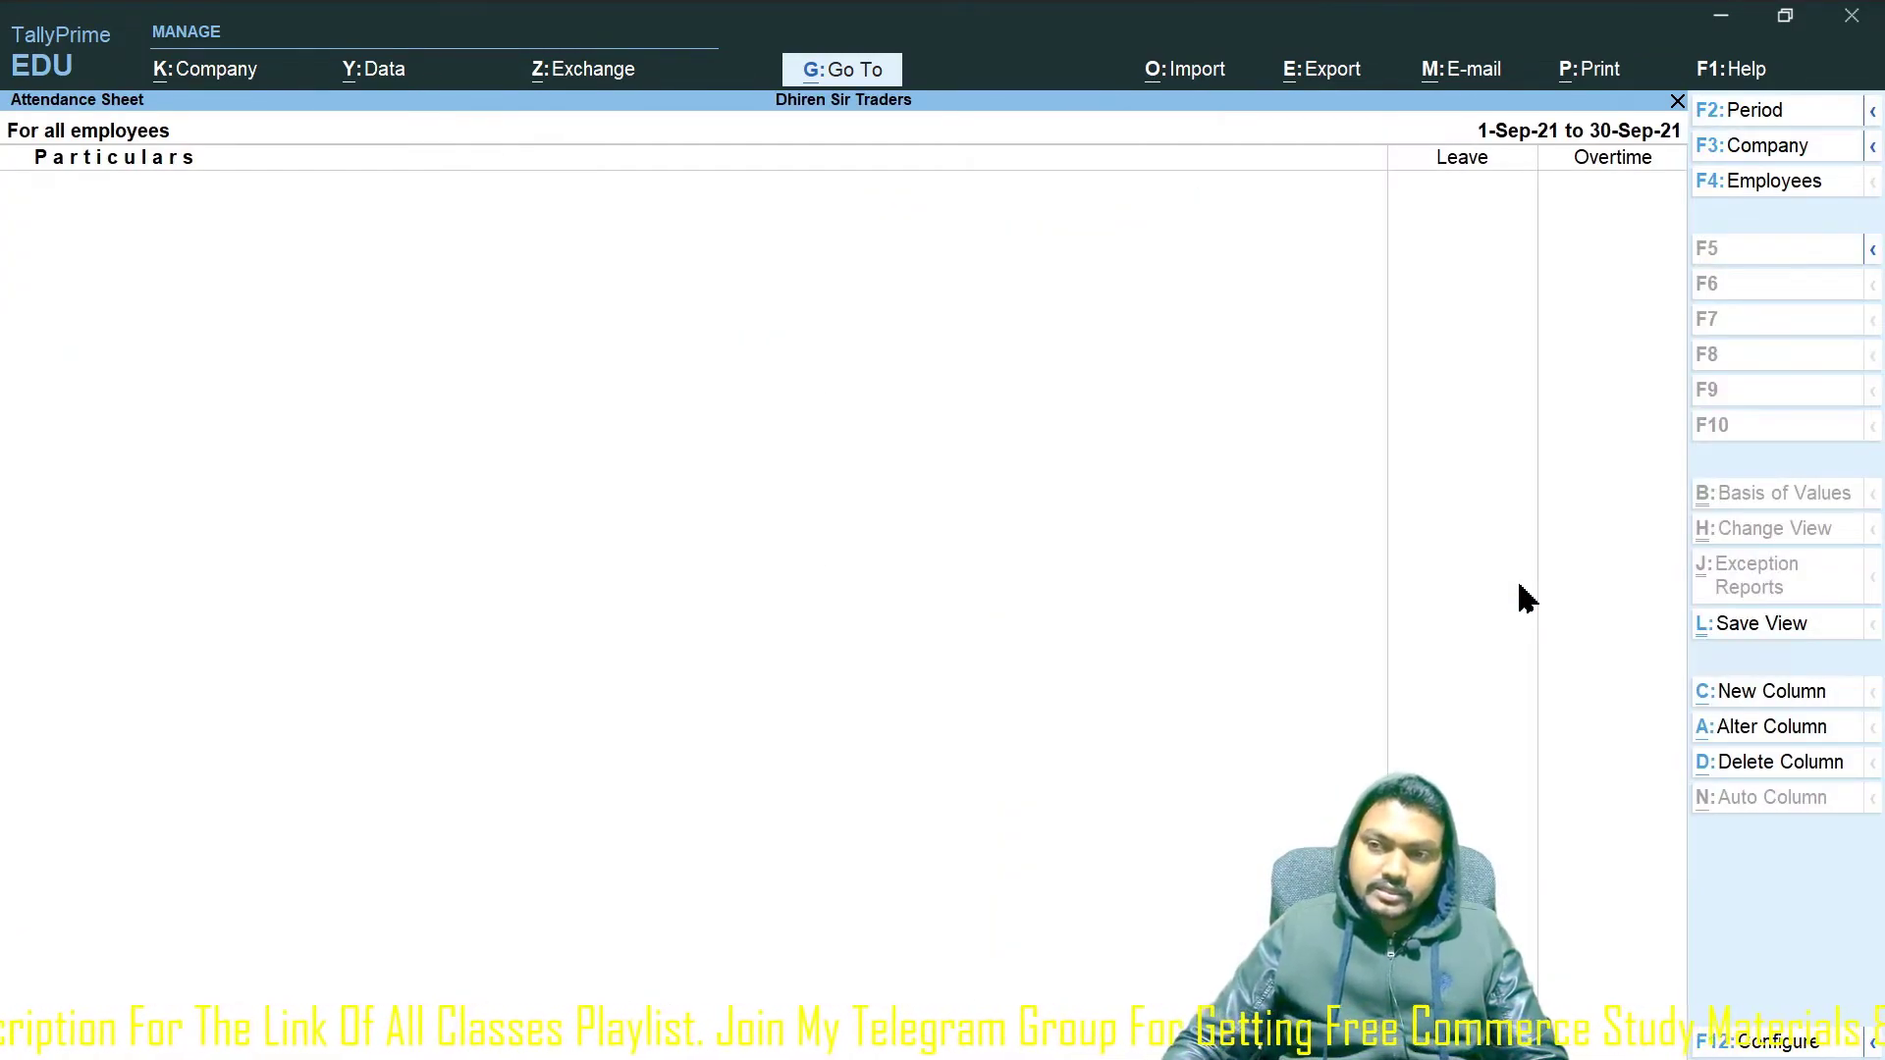
{"action": "key", "text": "F2"}
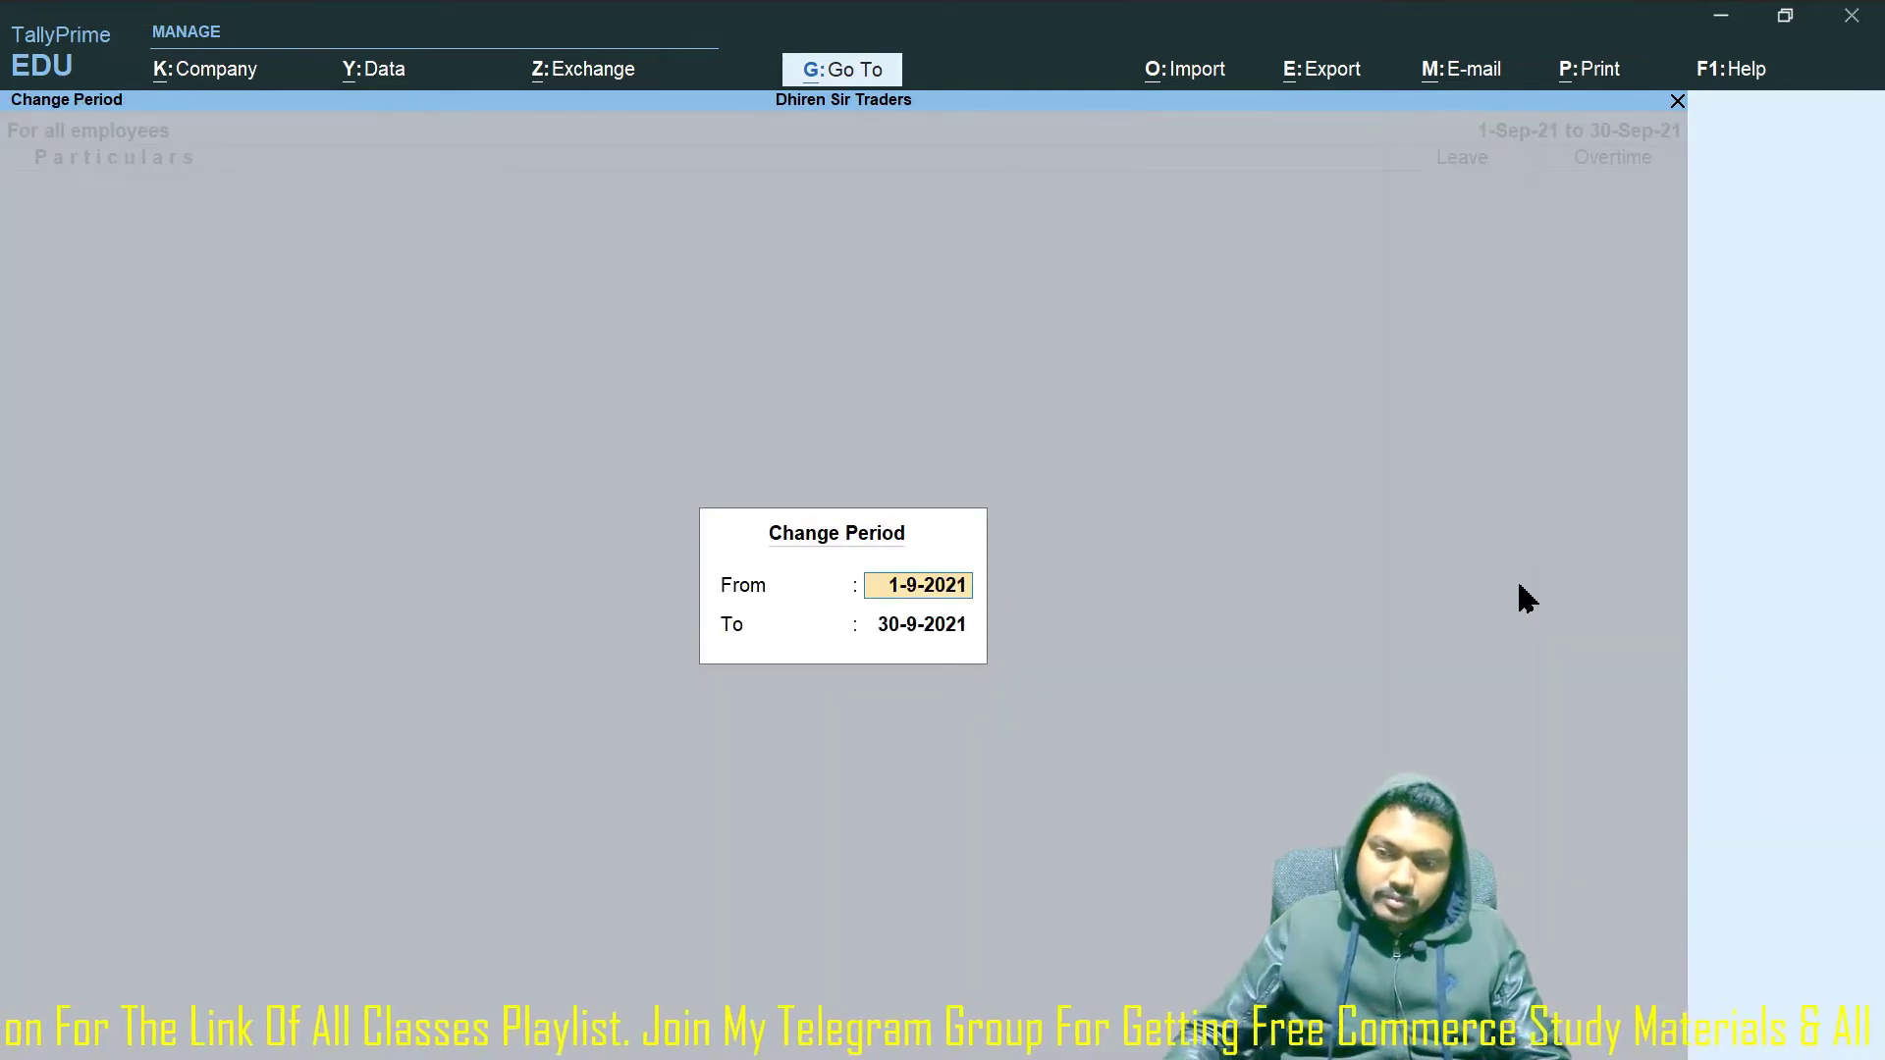
{"action": "type", "text": "1-5"}
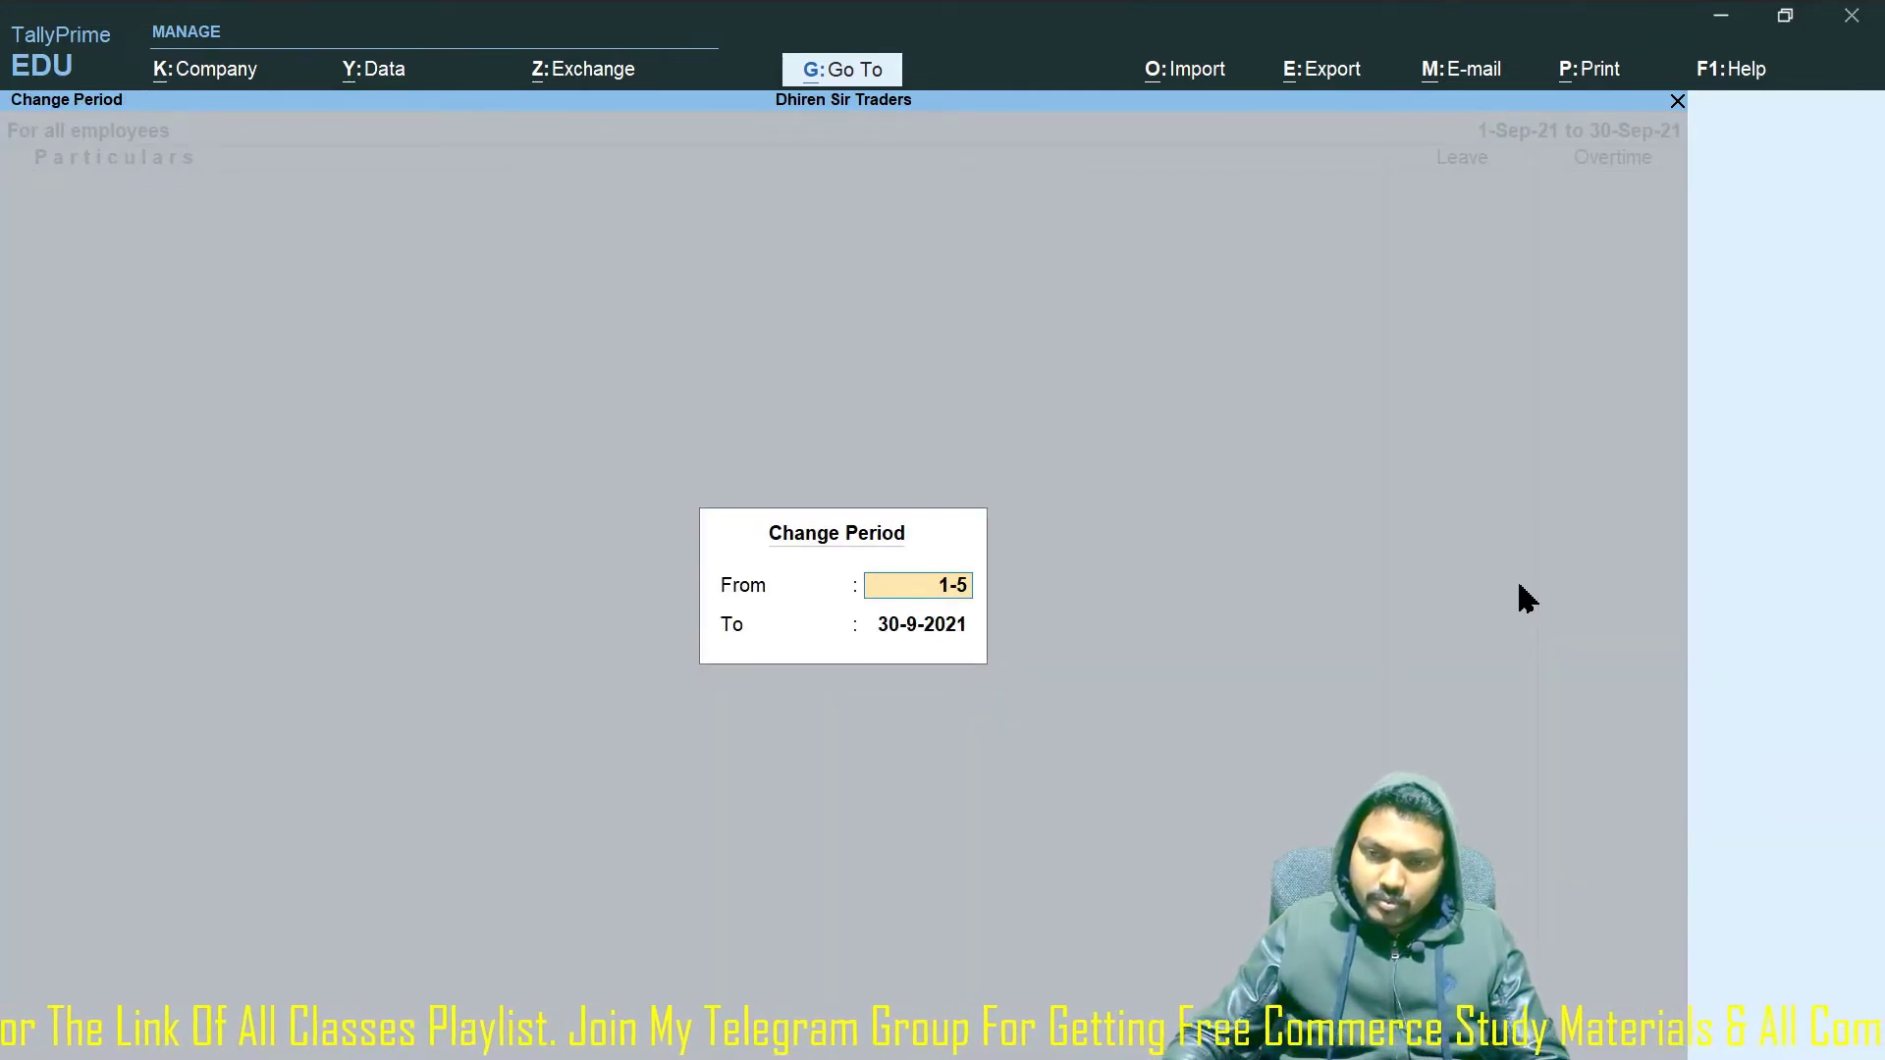
{"action": "key", "text": "Return"}
{"action": "type", "text": "31-5"}
{"action": "key", "text": "Return"}
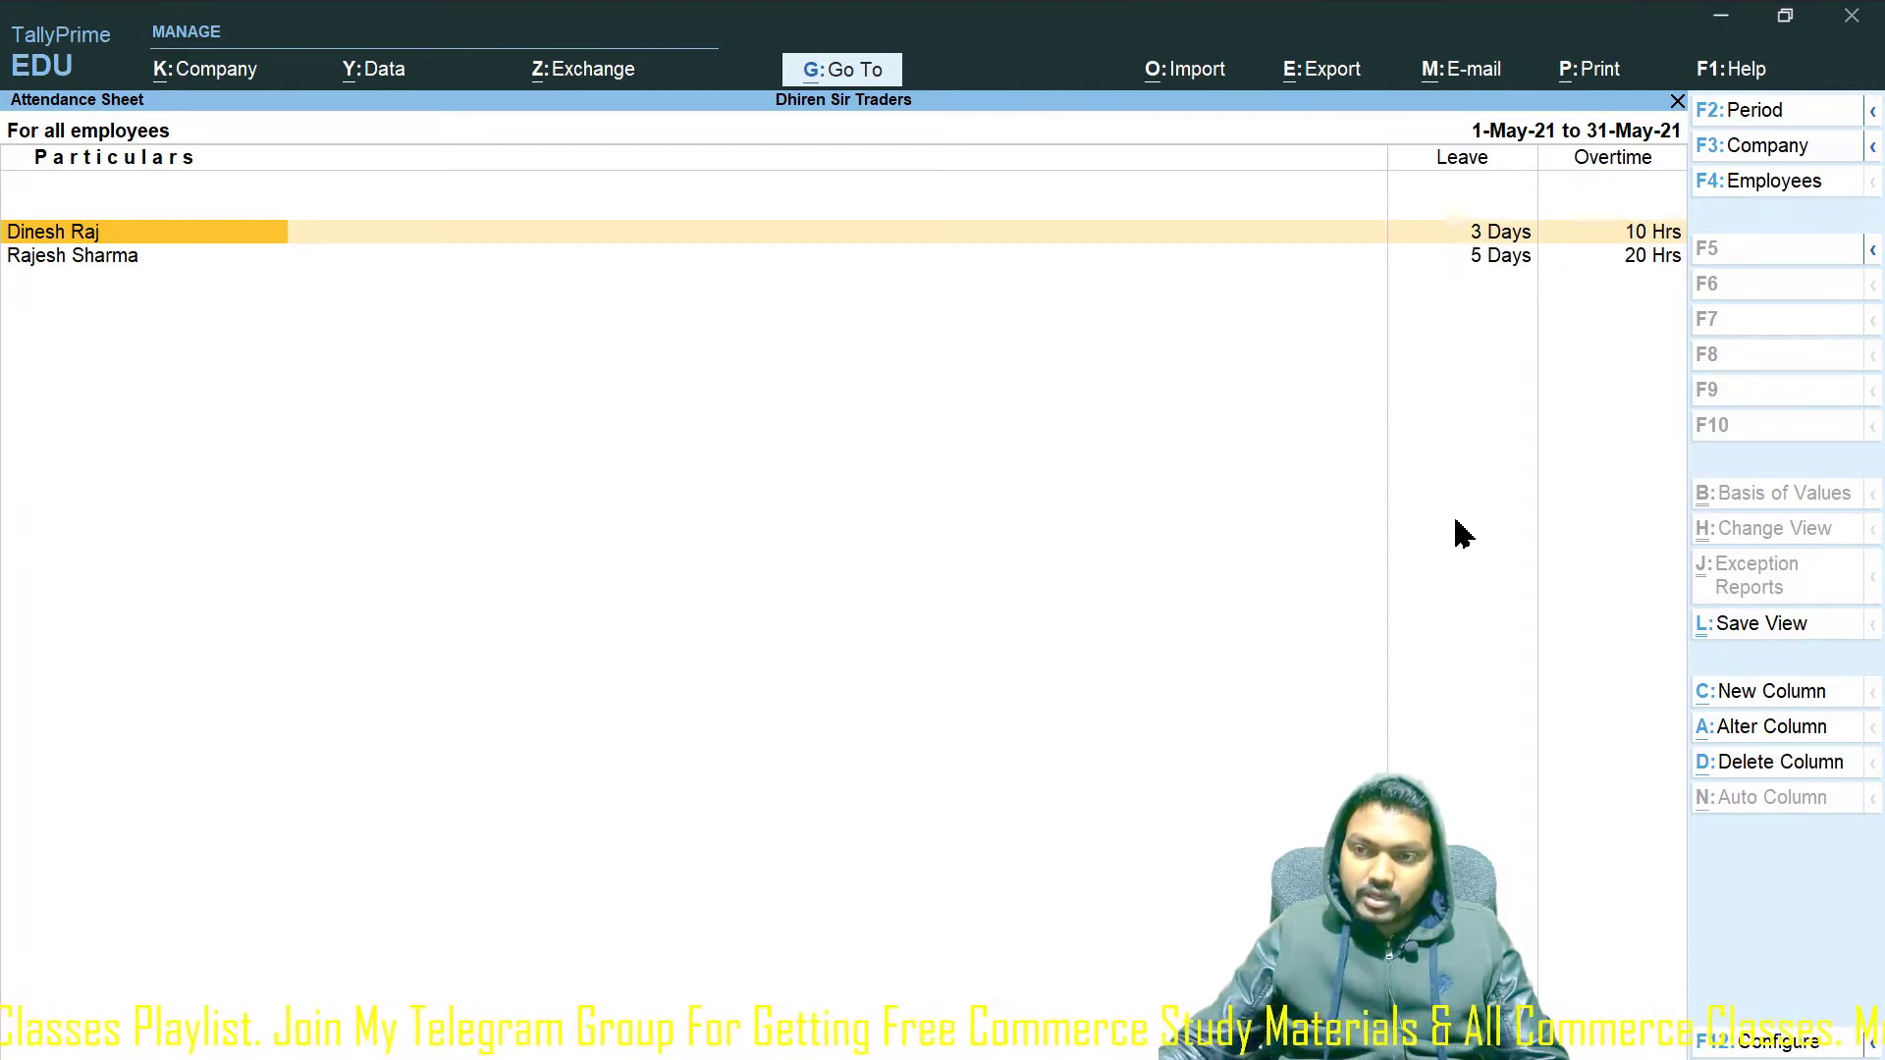
Print-preview the current attendance sheet, then return to Payroll Reports.
{"action": "left_click", "coordinate": [1596, 73]}
{"action": "key", "text": "Return"}
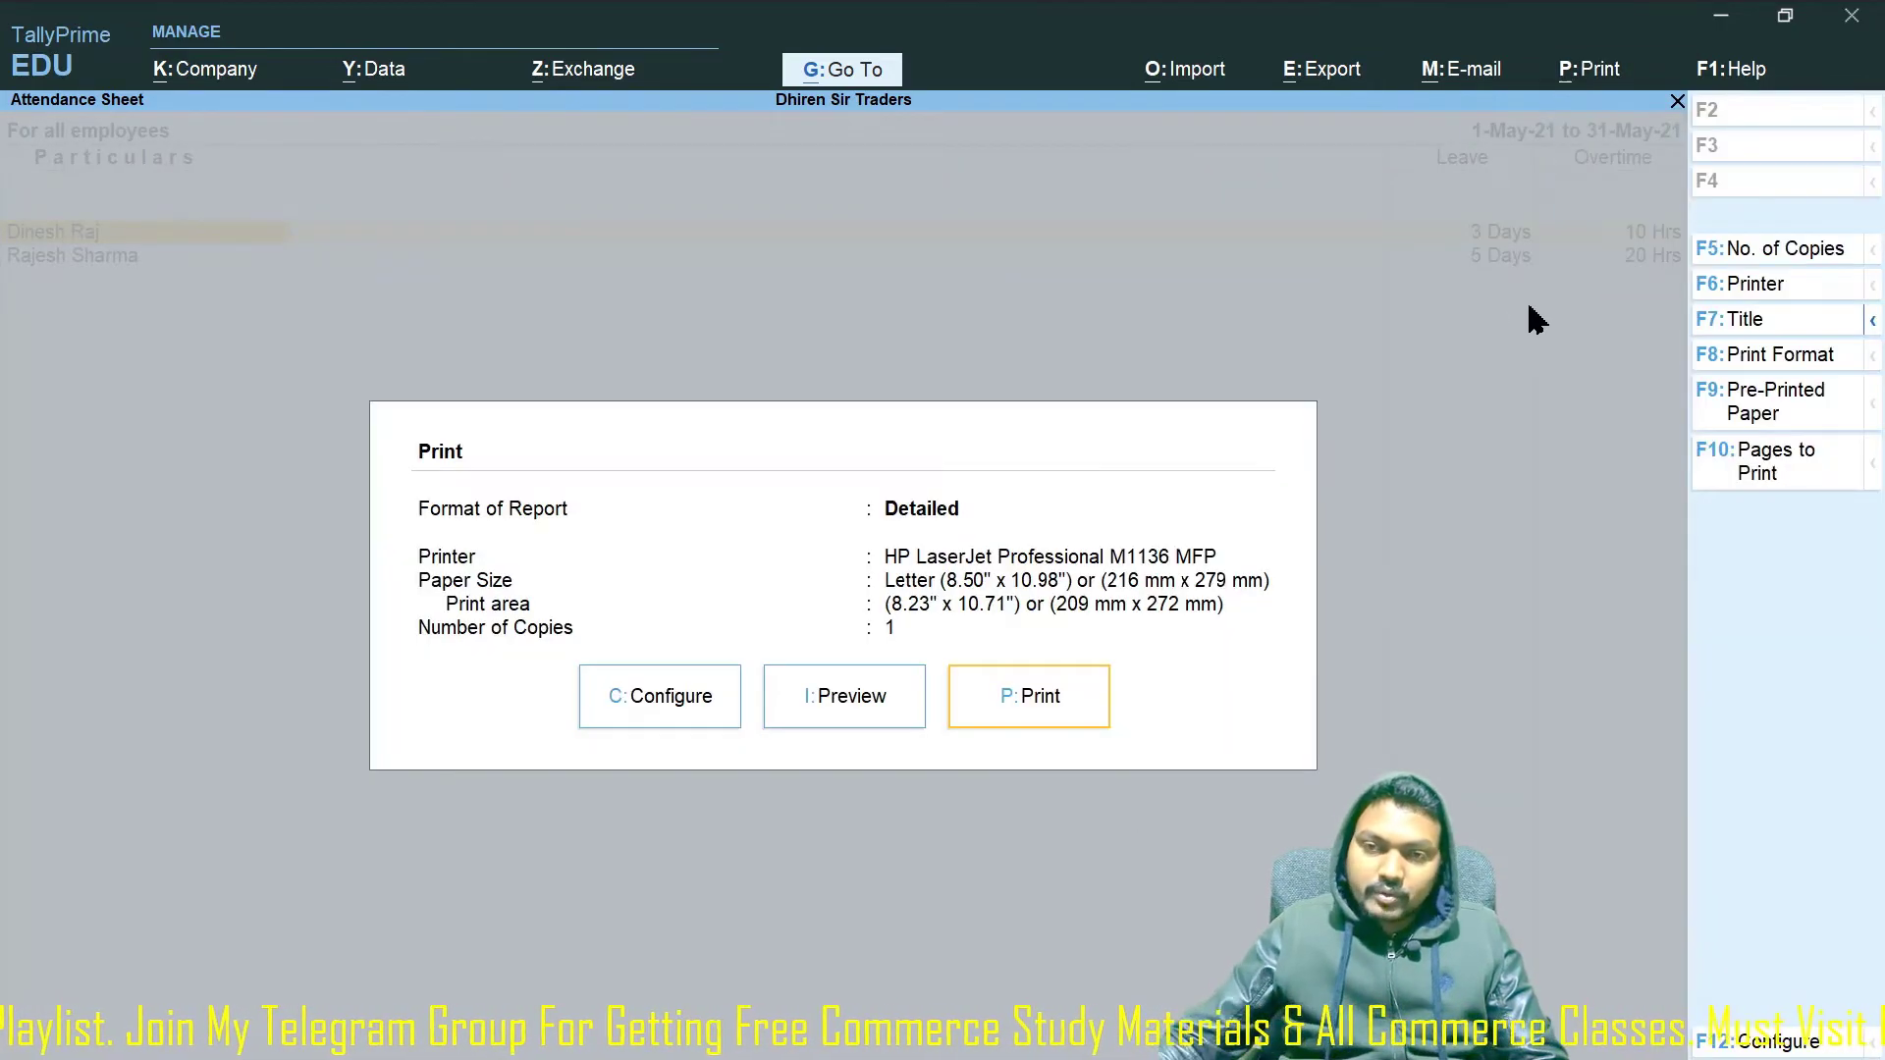
{"action": "left_click", "coordinate": [890, 695]}
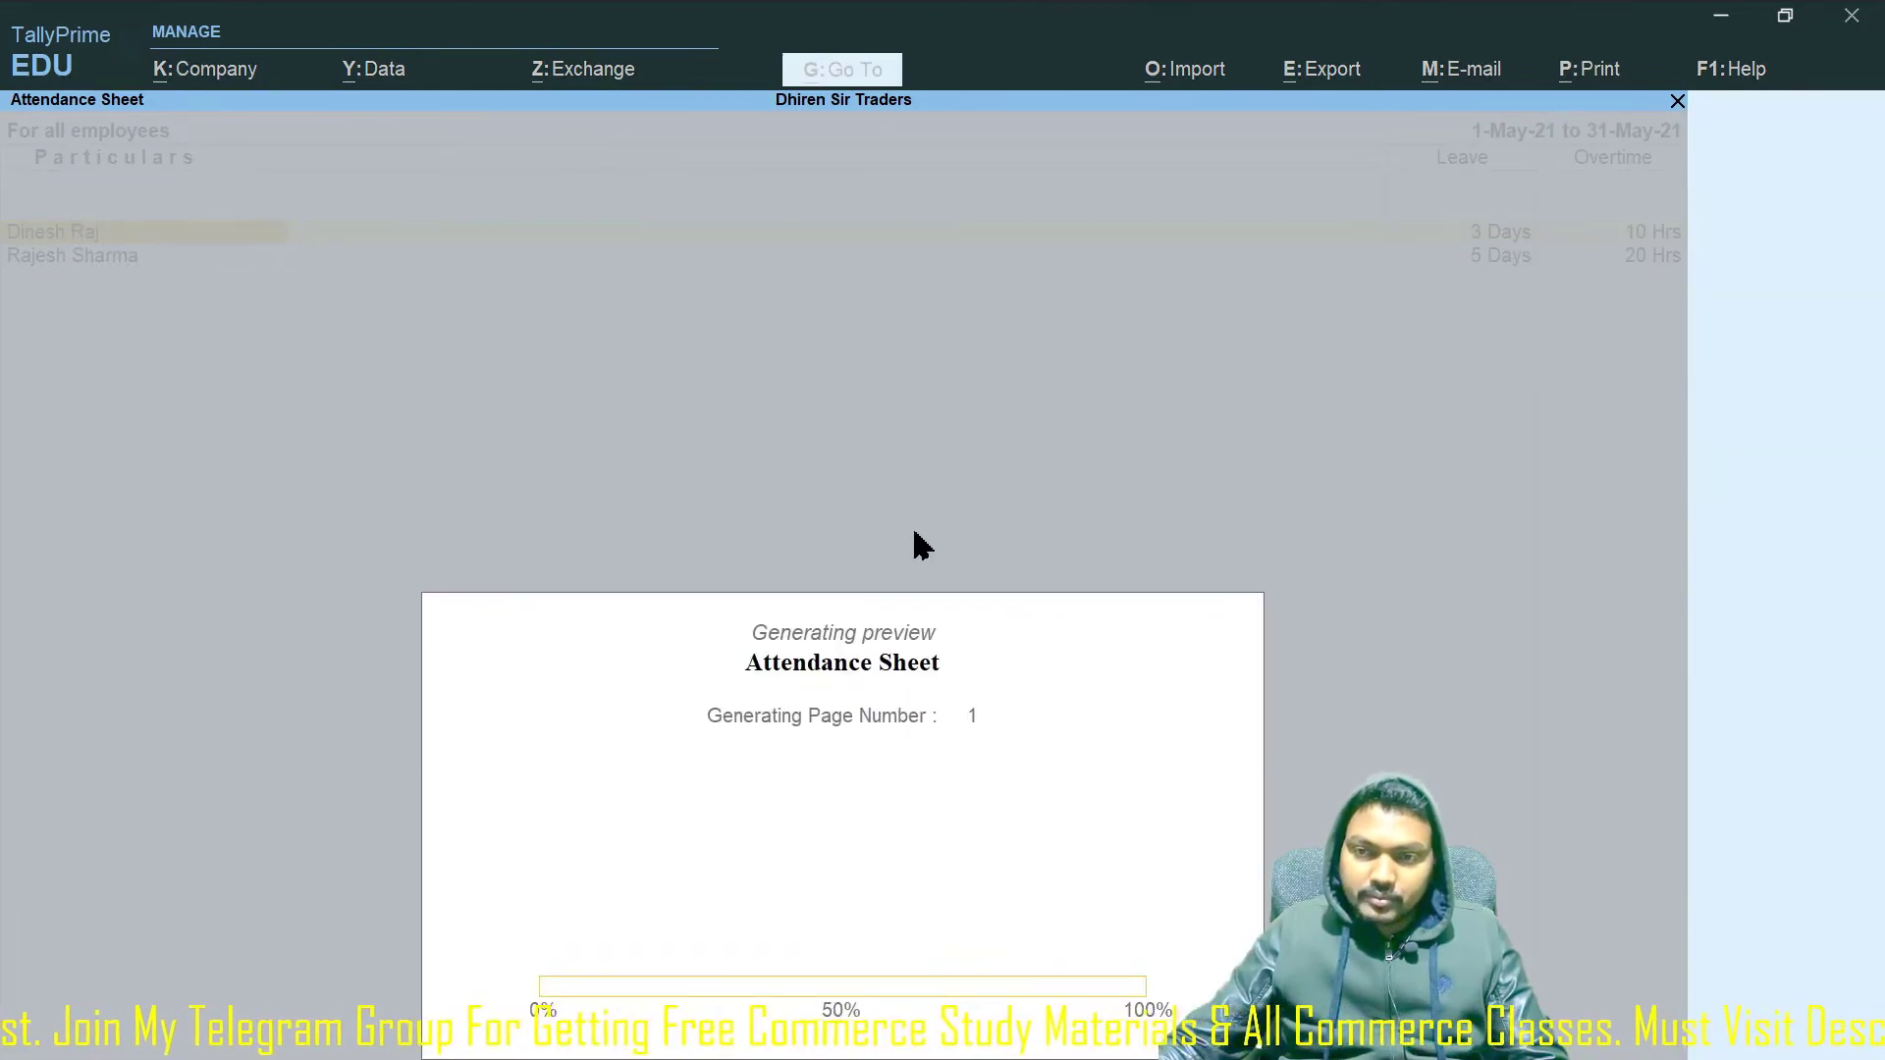
{"action": "key", "text": "Escape"}
{"action": "key", "text": "Escape"}
{"action": "key", "text": "Escape"}
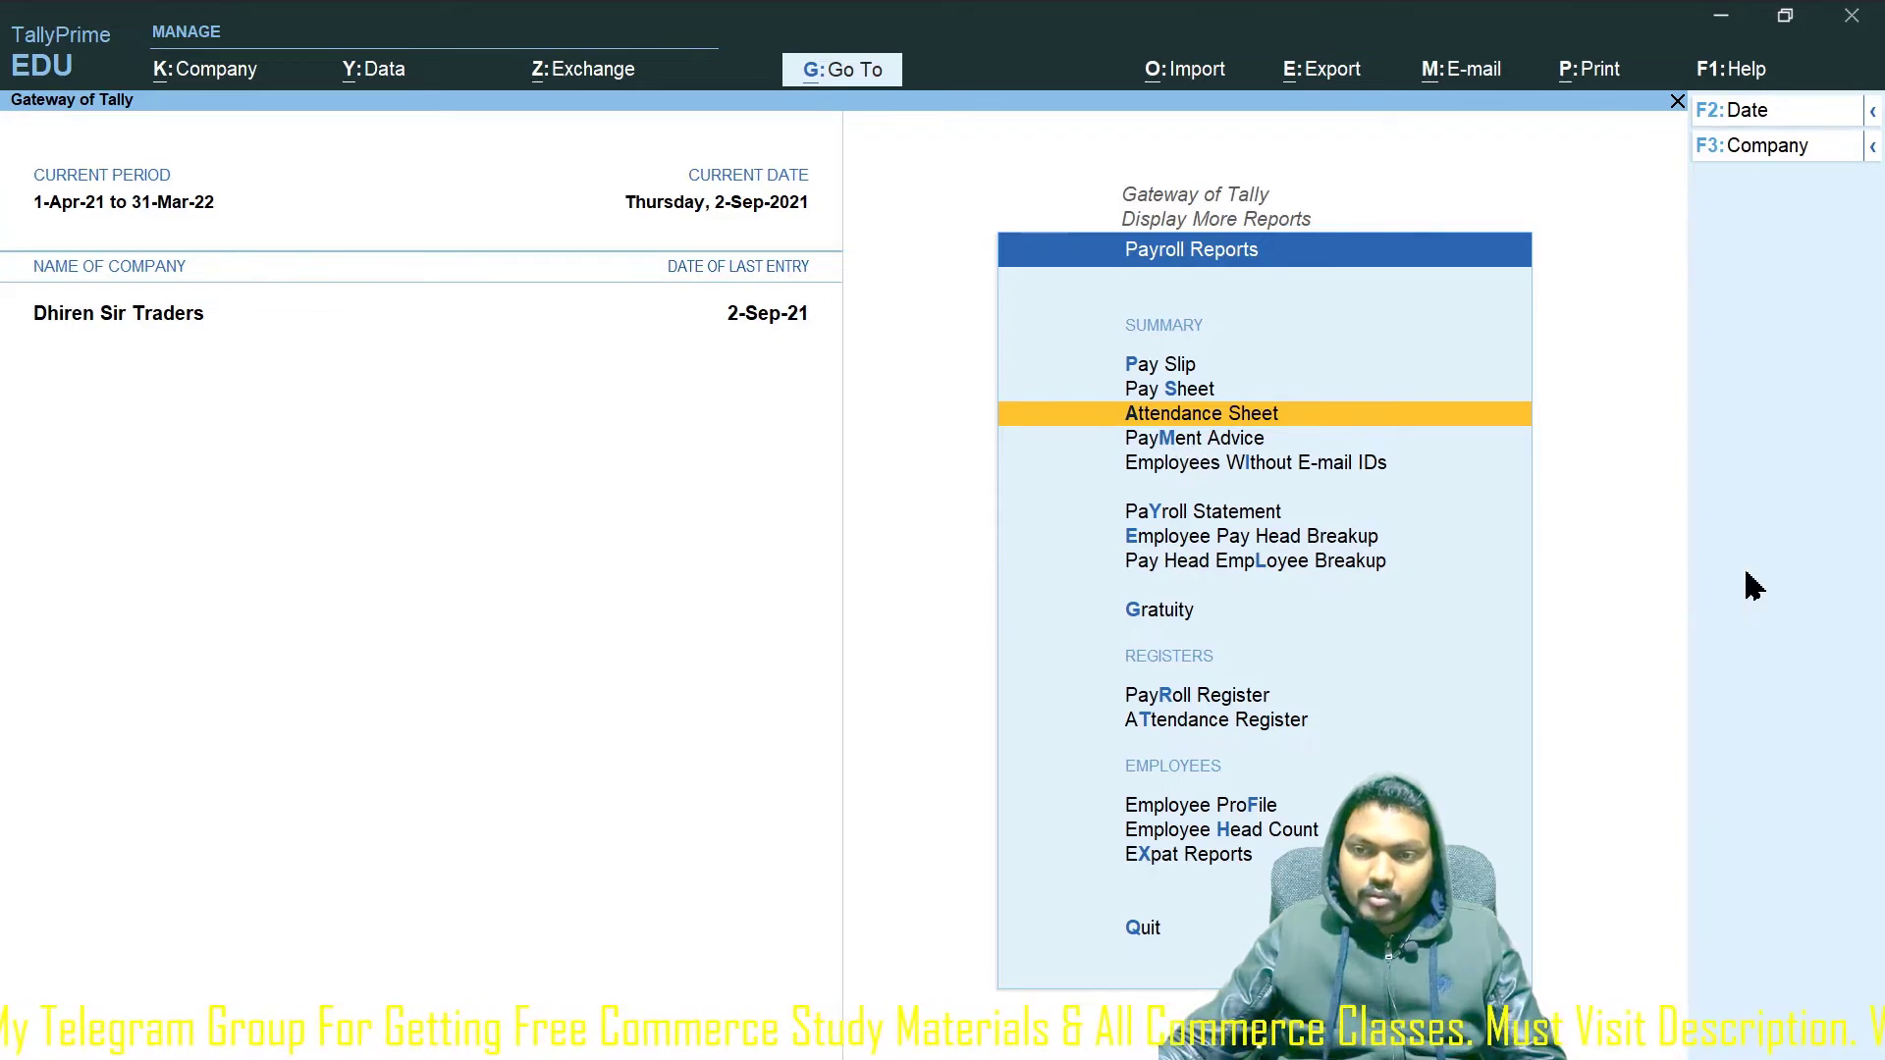
Preview the Payment Advice zoomed in, then reopen its print options.
{"action": "key", "text": "m"}
{"action": "left_click", "coordinate": [886, 748]}
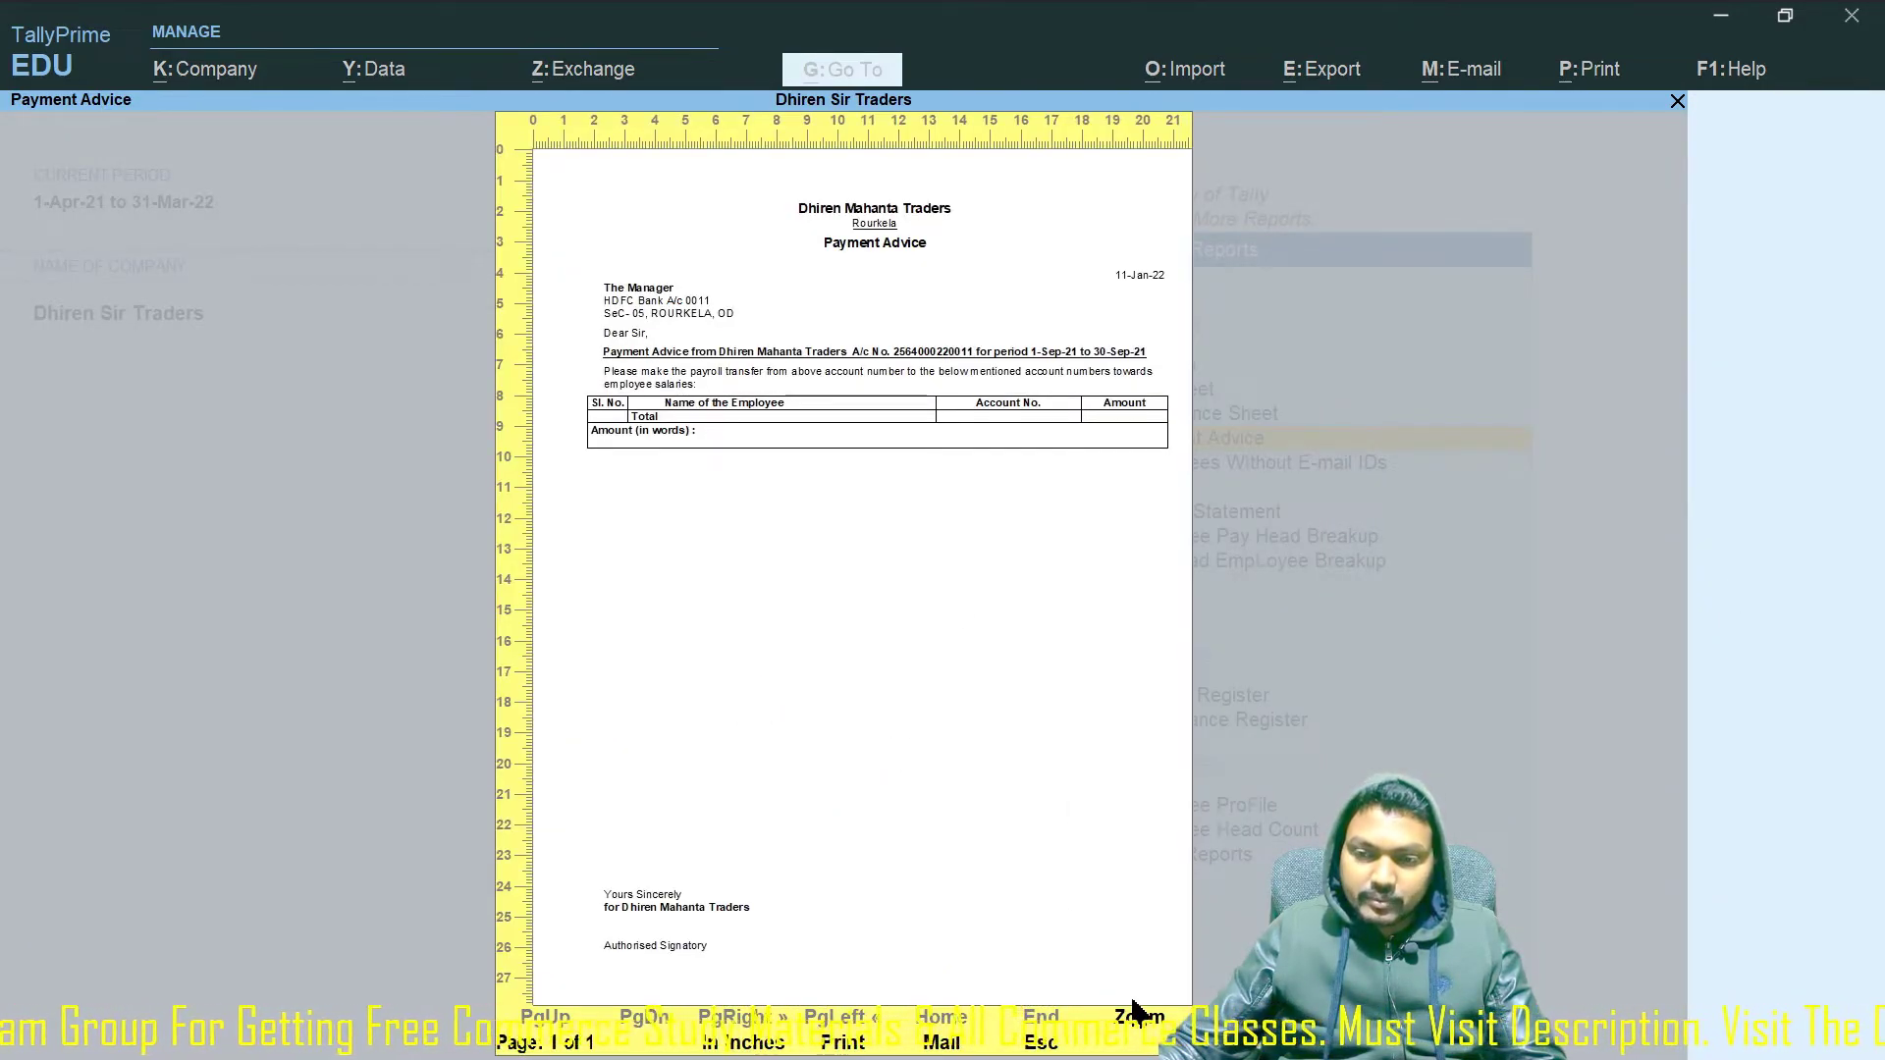
{"action": "left_click", "coordinate": [1137, 1021]}
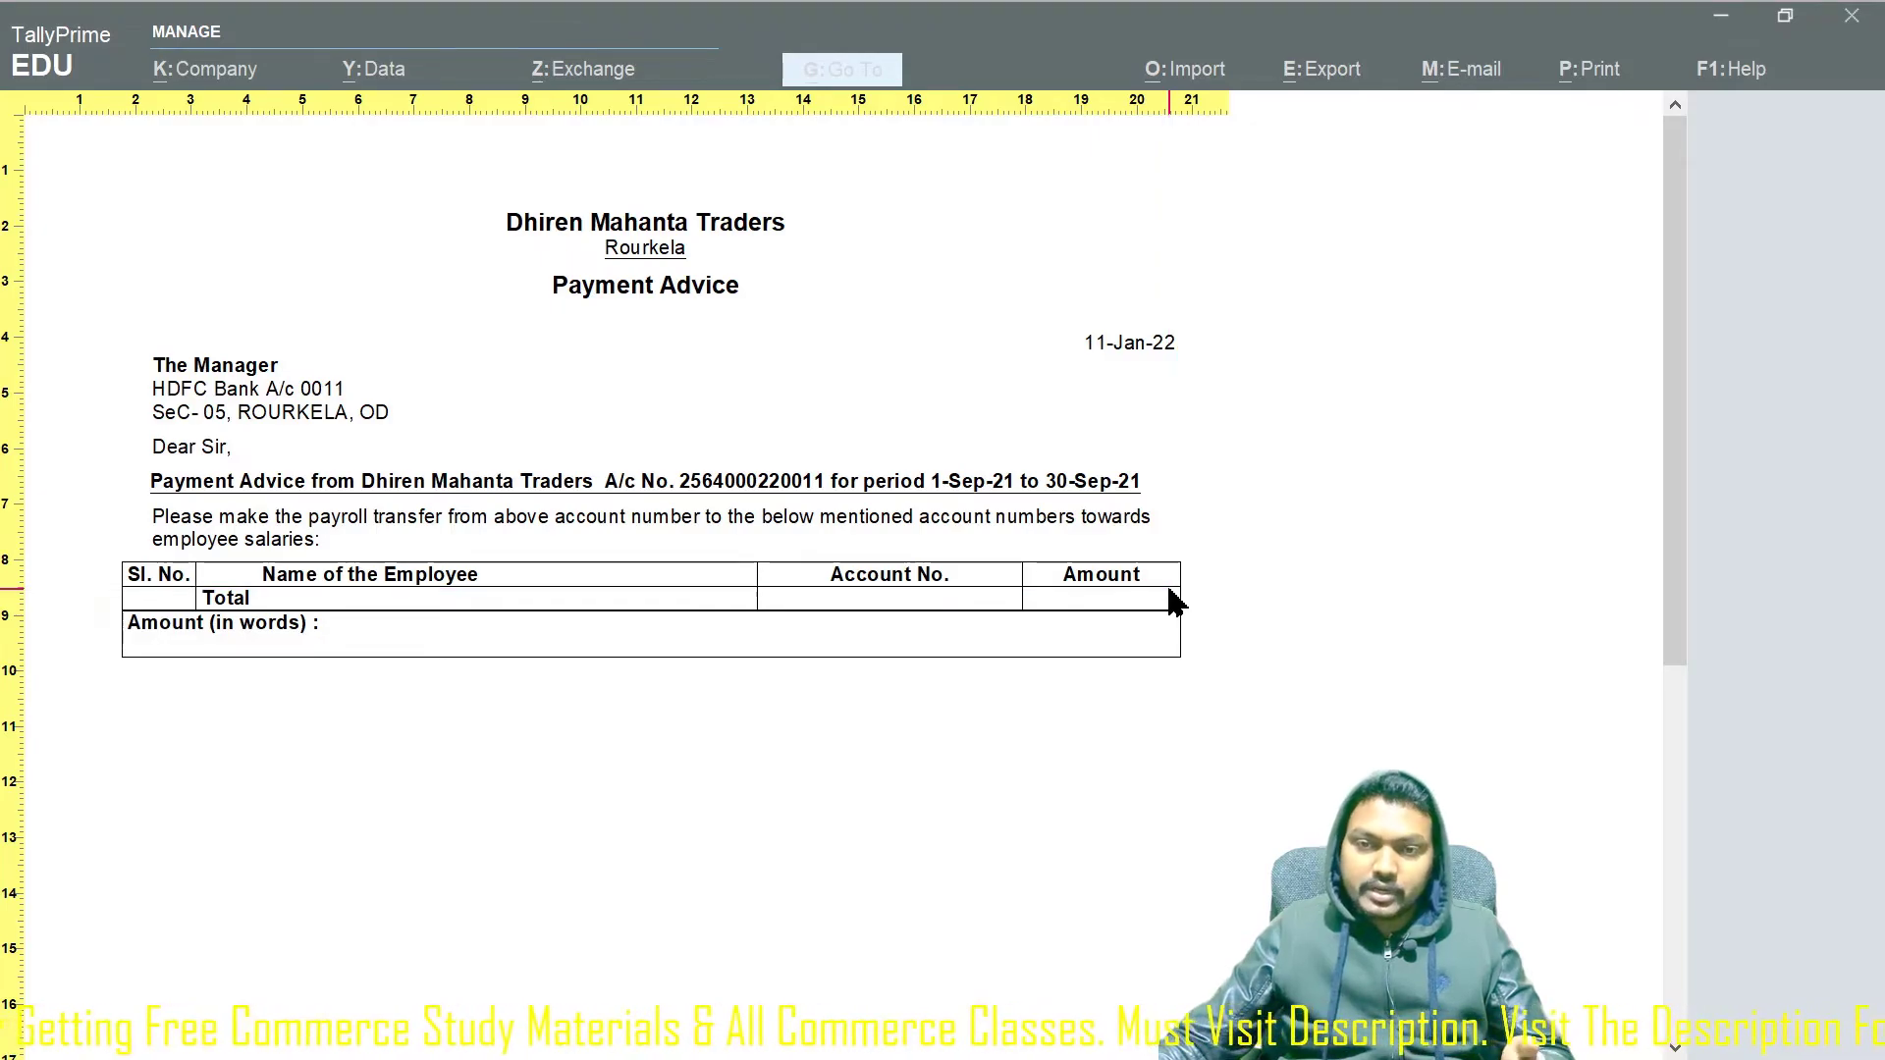
{"action": "key", "text": "Escape"}
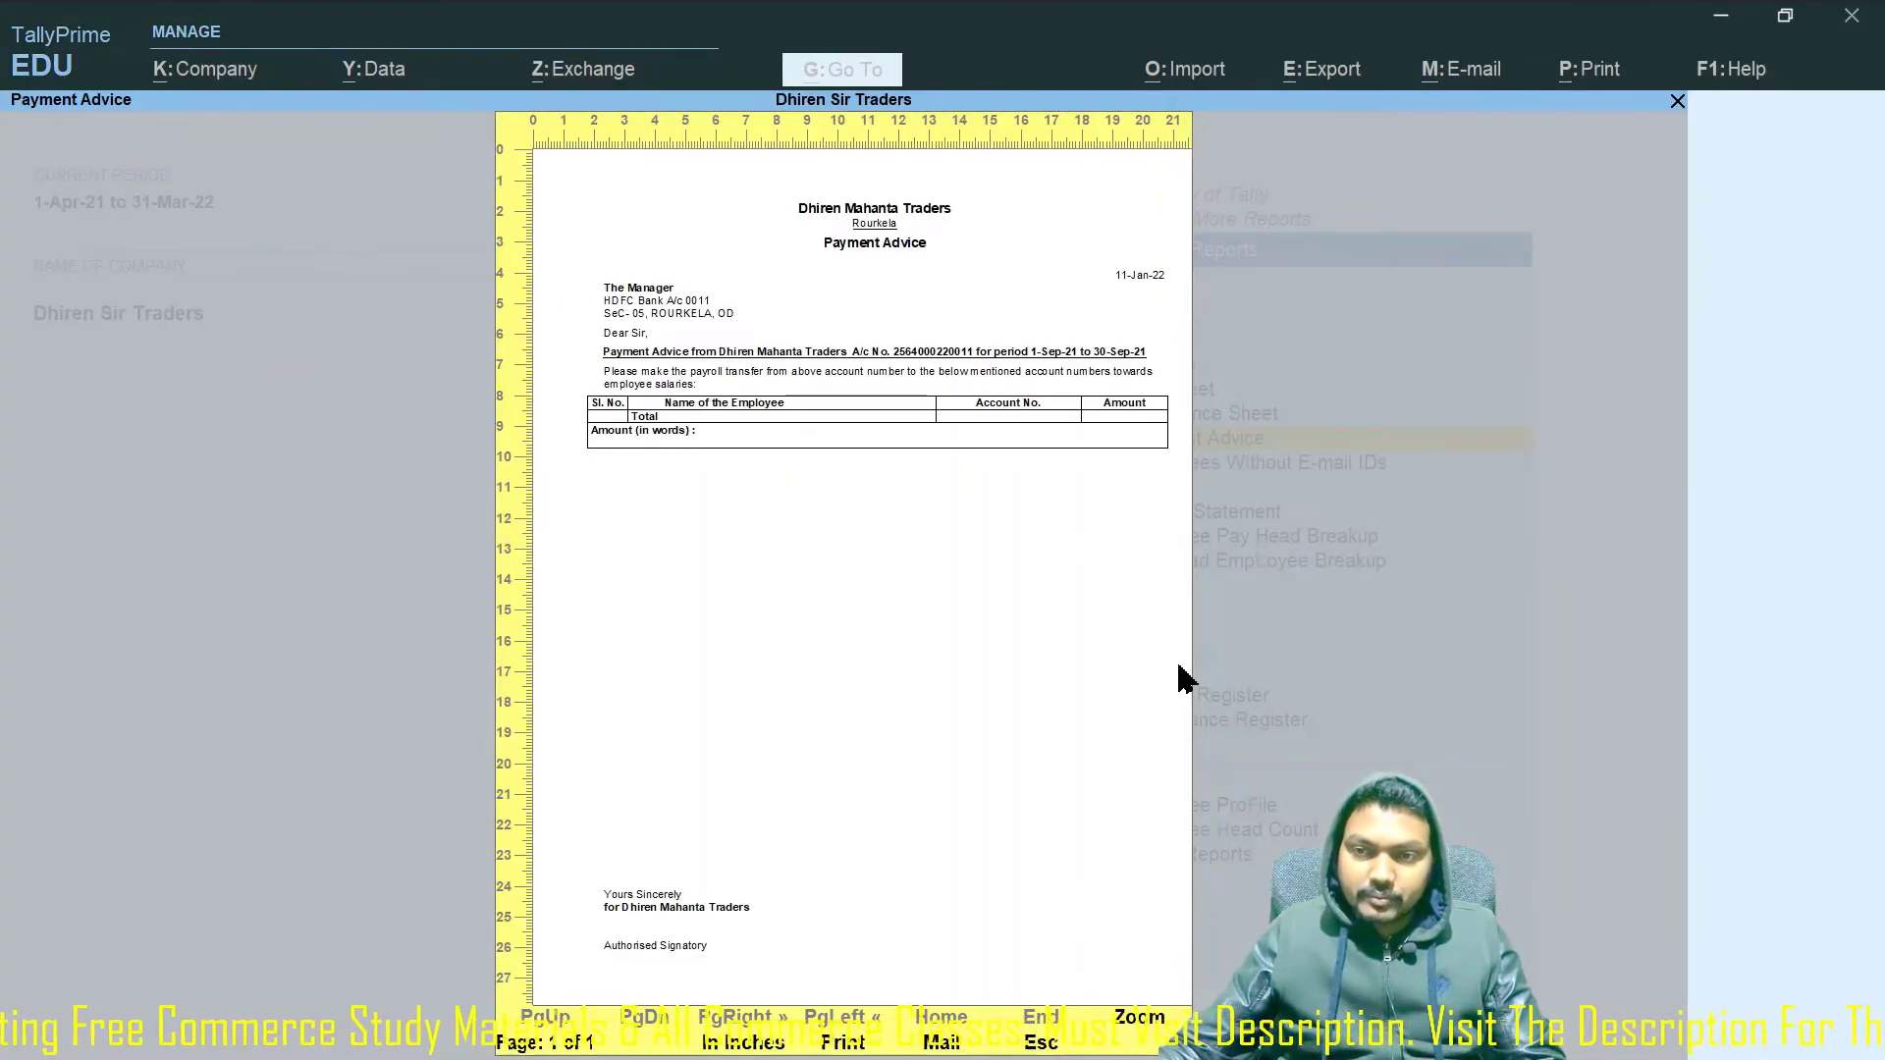
{"action": "key", "text": "Escape"}
{"action": "key", "text": "Escape"}
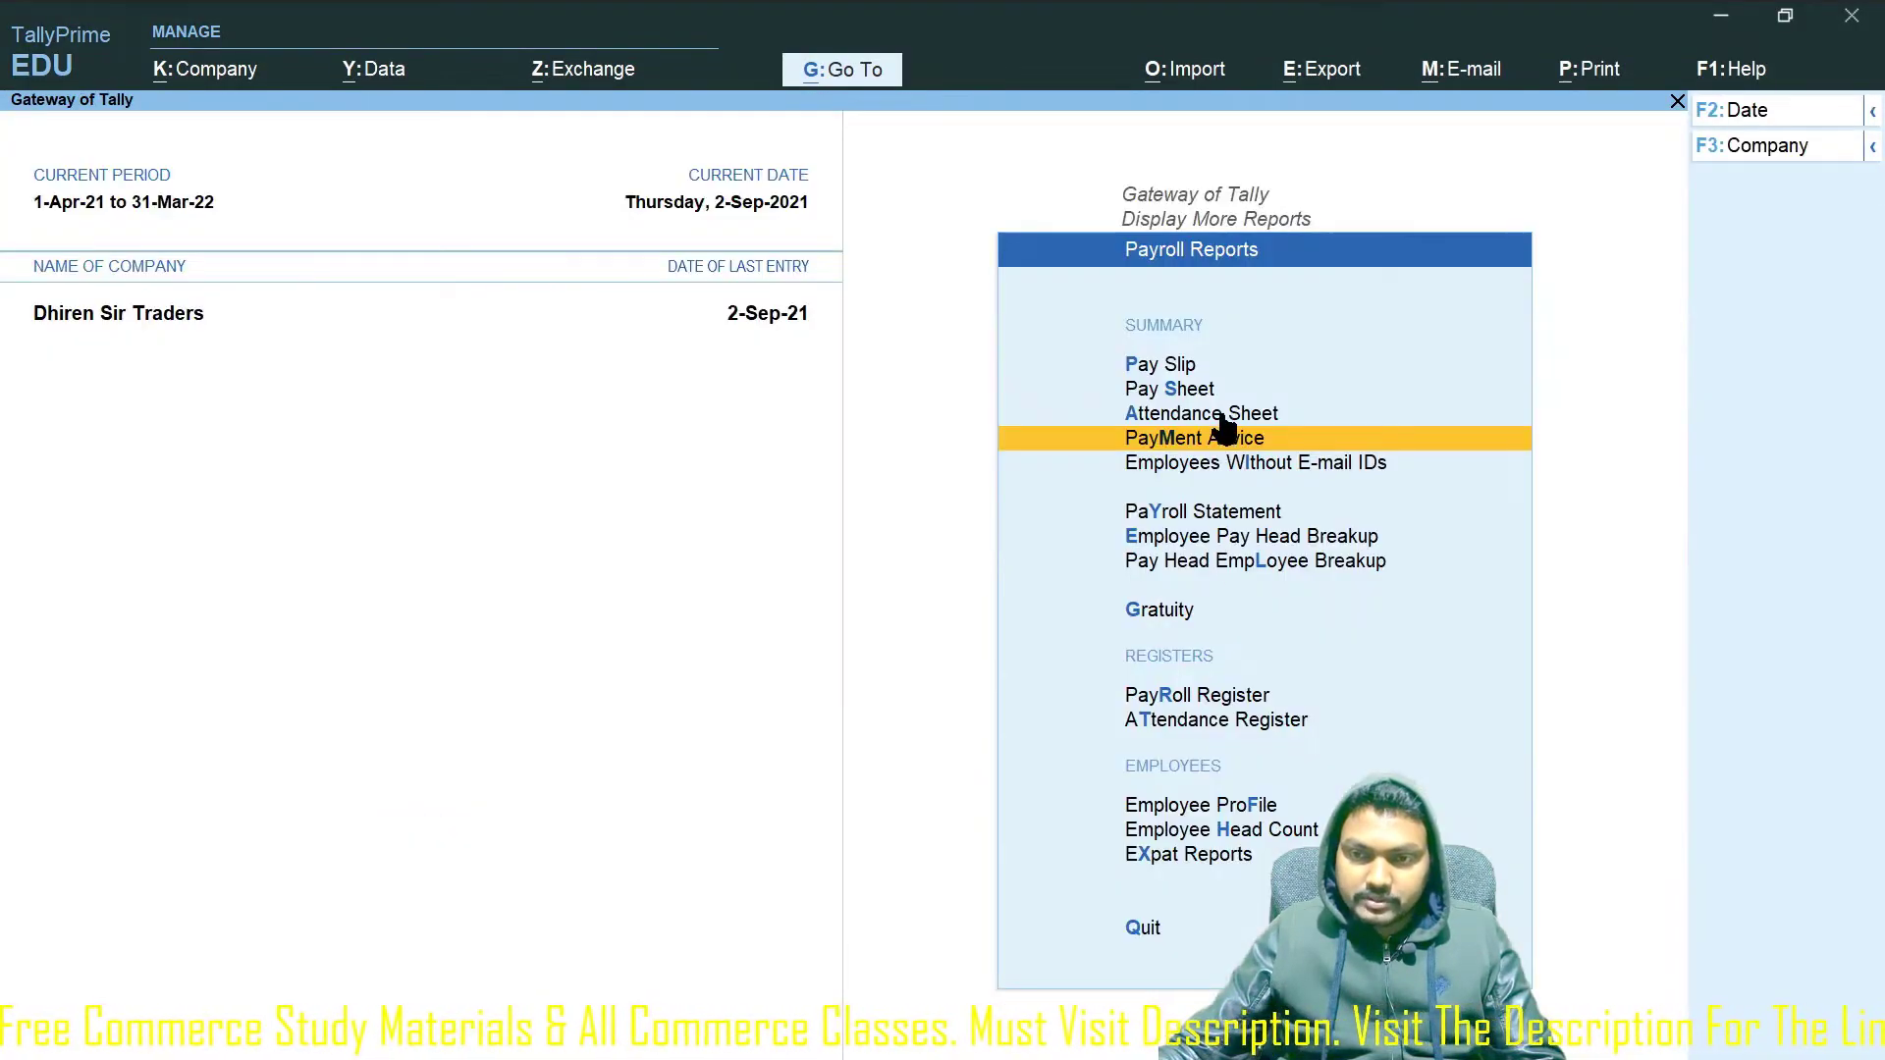
{"action": "left_click", "coordinate": [1175, 442]}
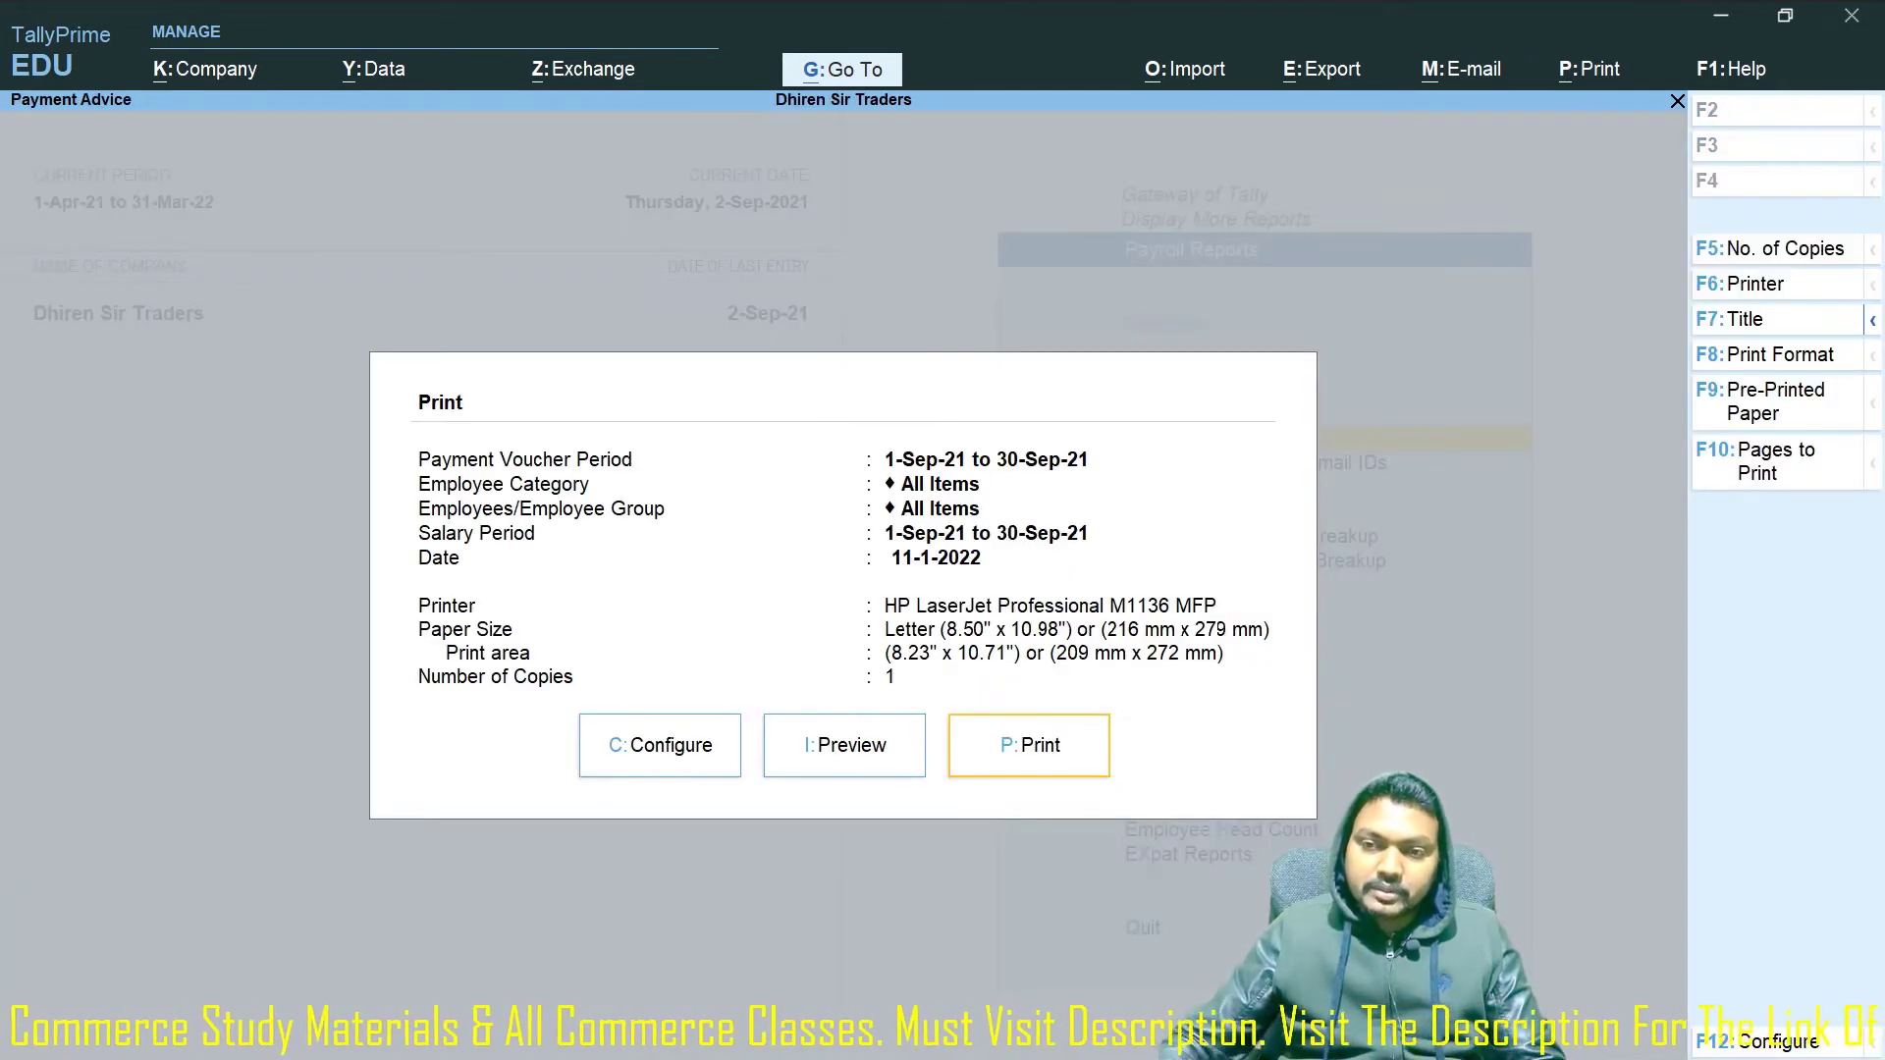
{"action": "key", "text": "Escape"}
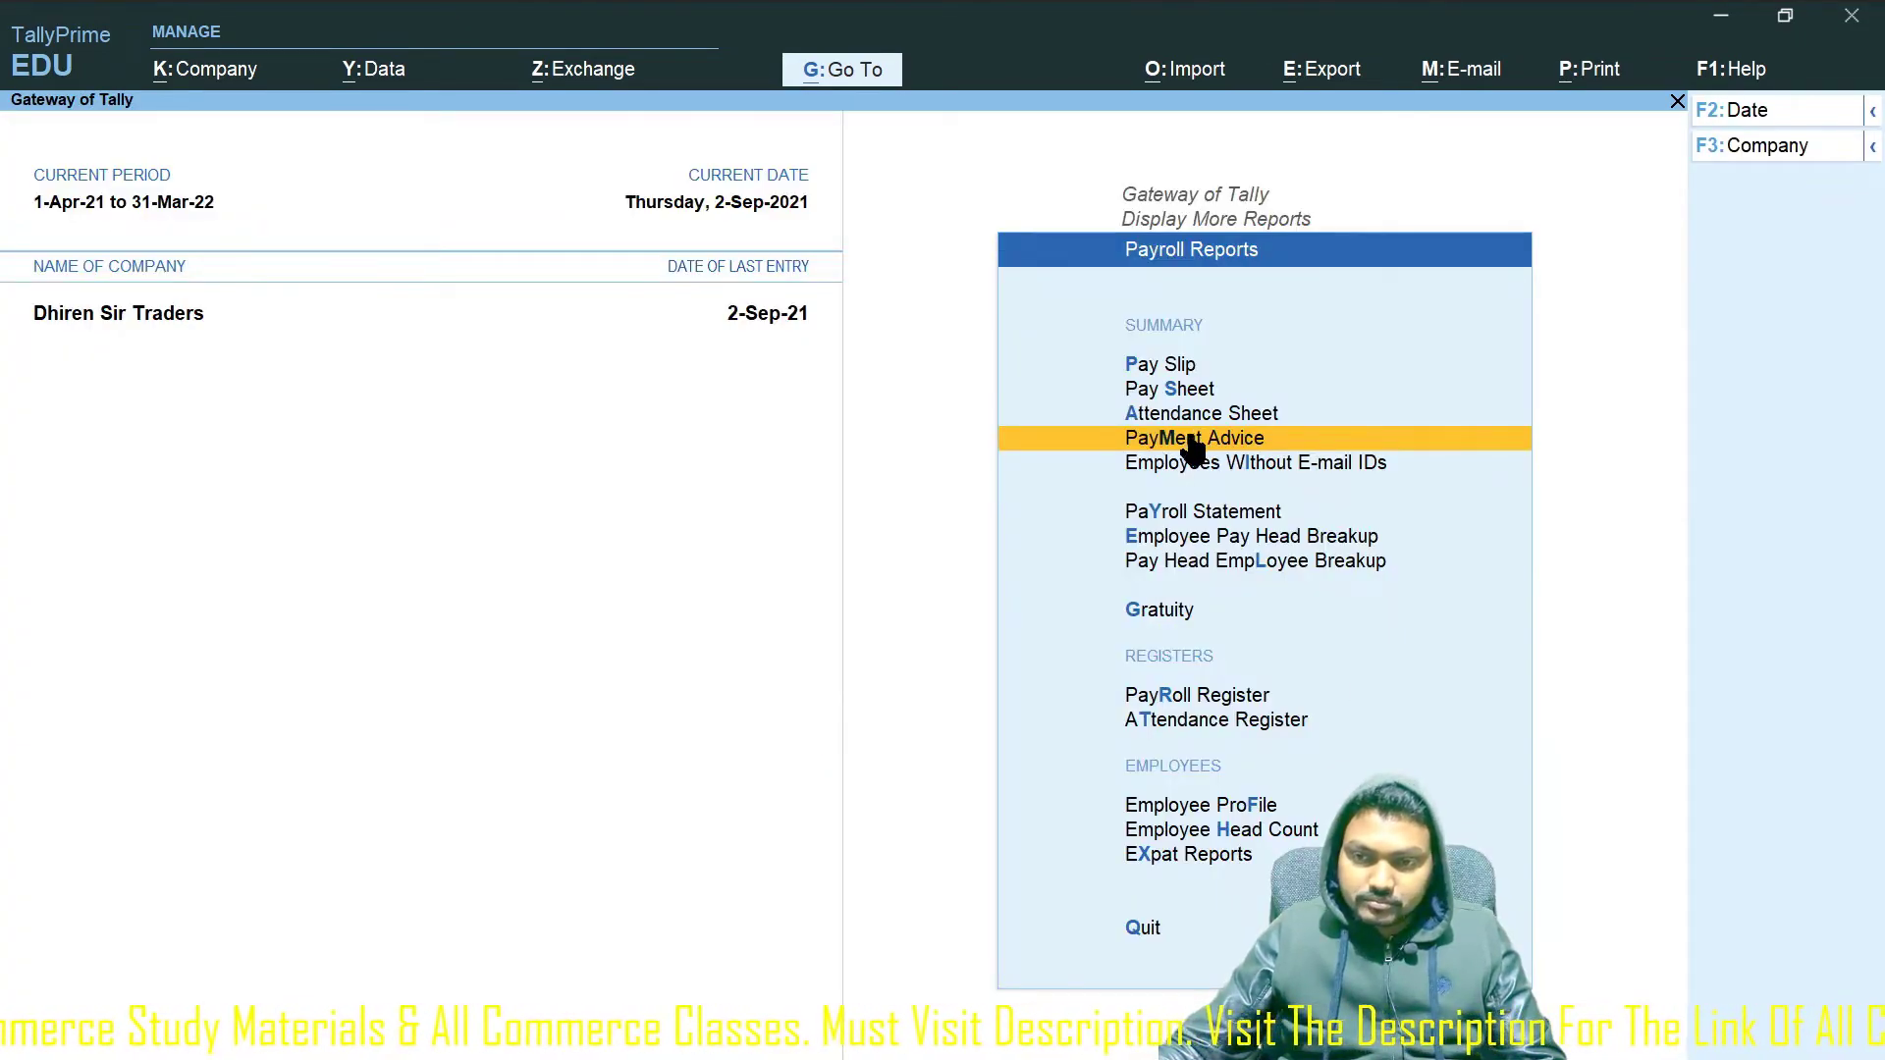
{"action": "left_click", "coordinate": [1194, 446]}
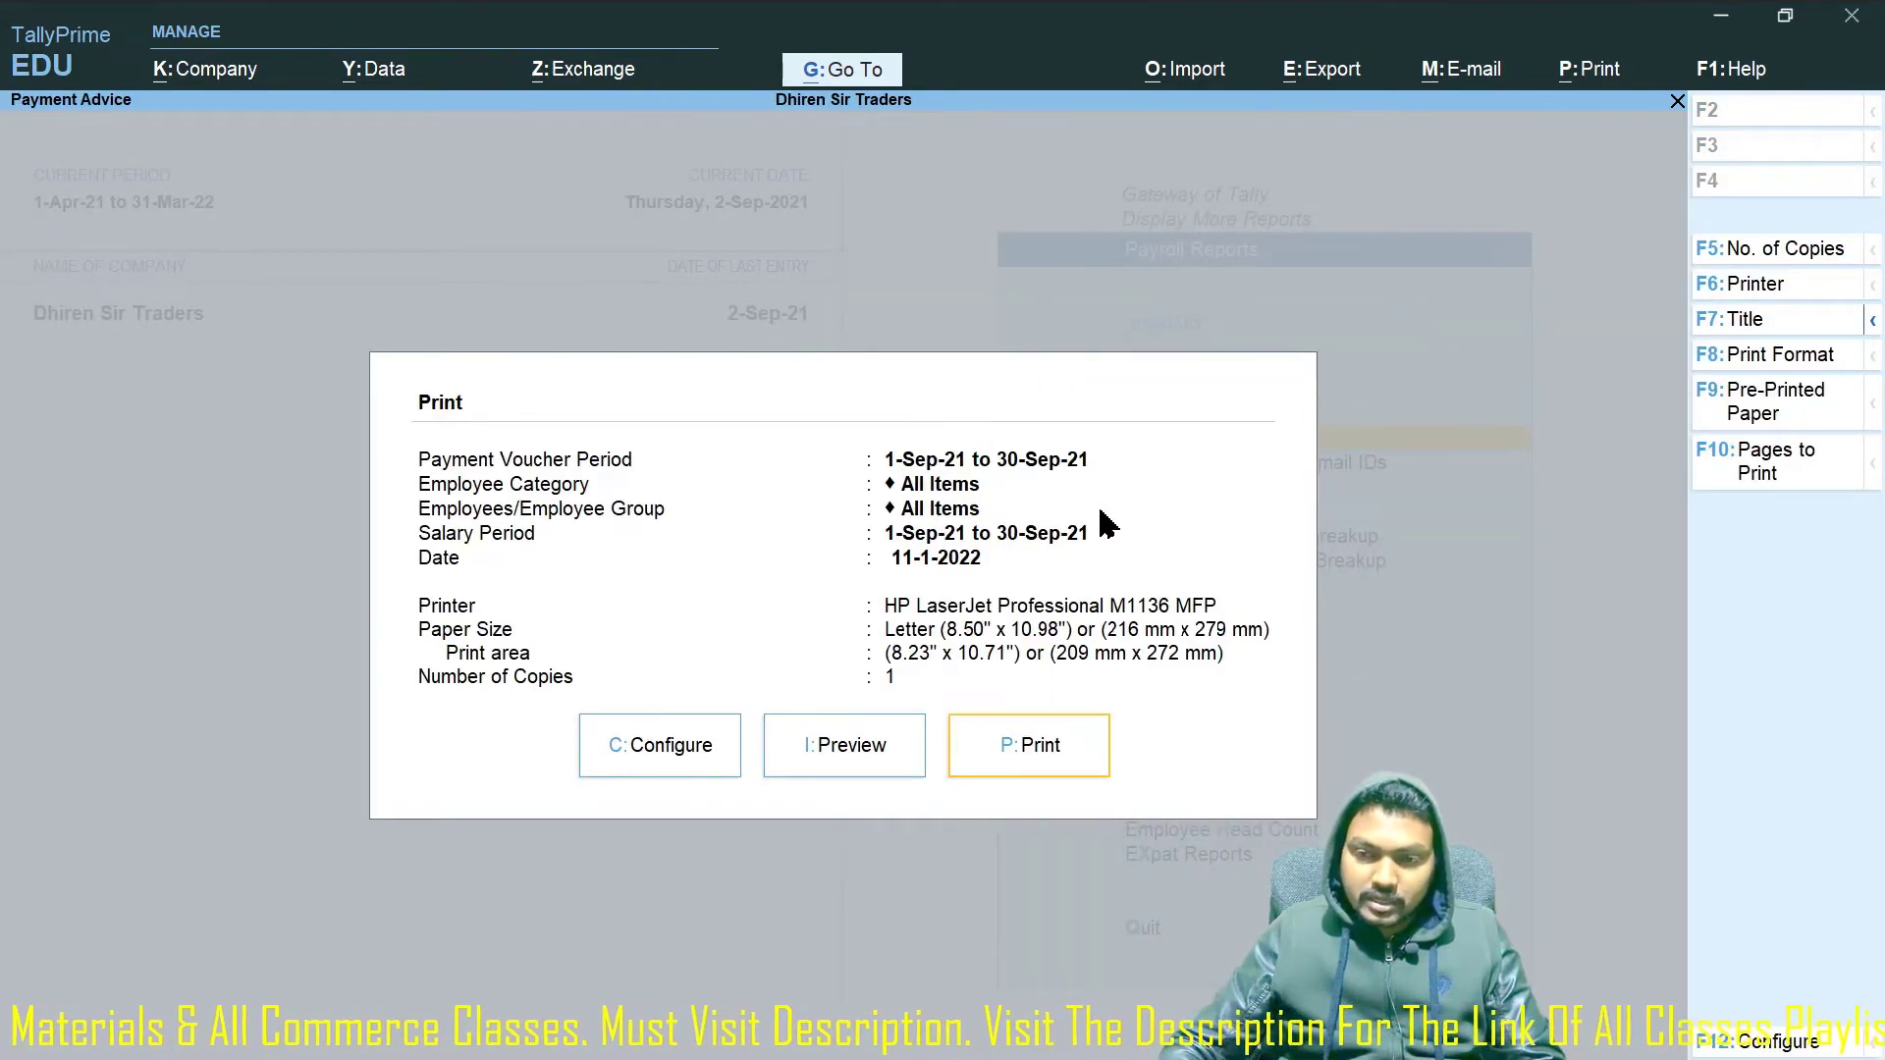
{"action": "left_click", "coordinate": [850, 756]}
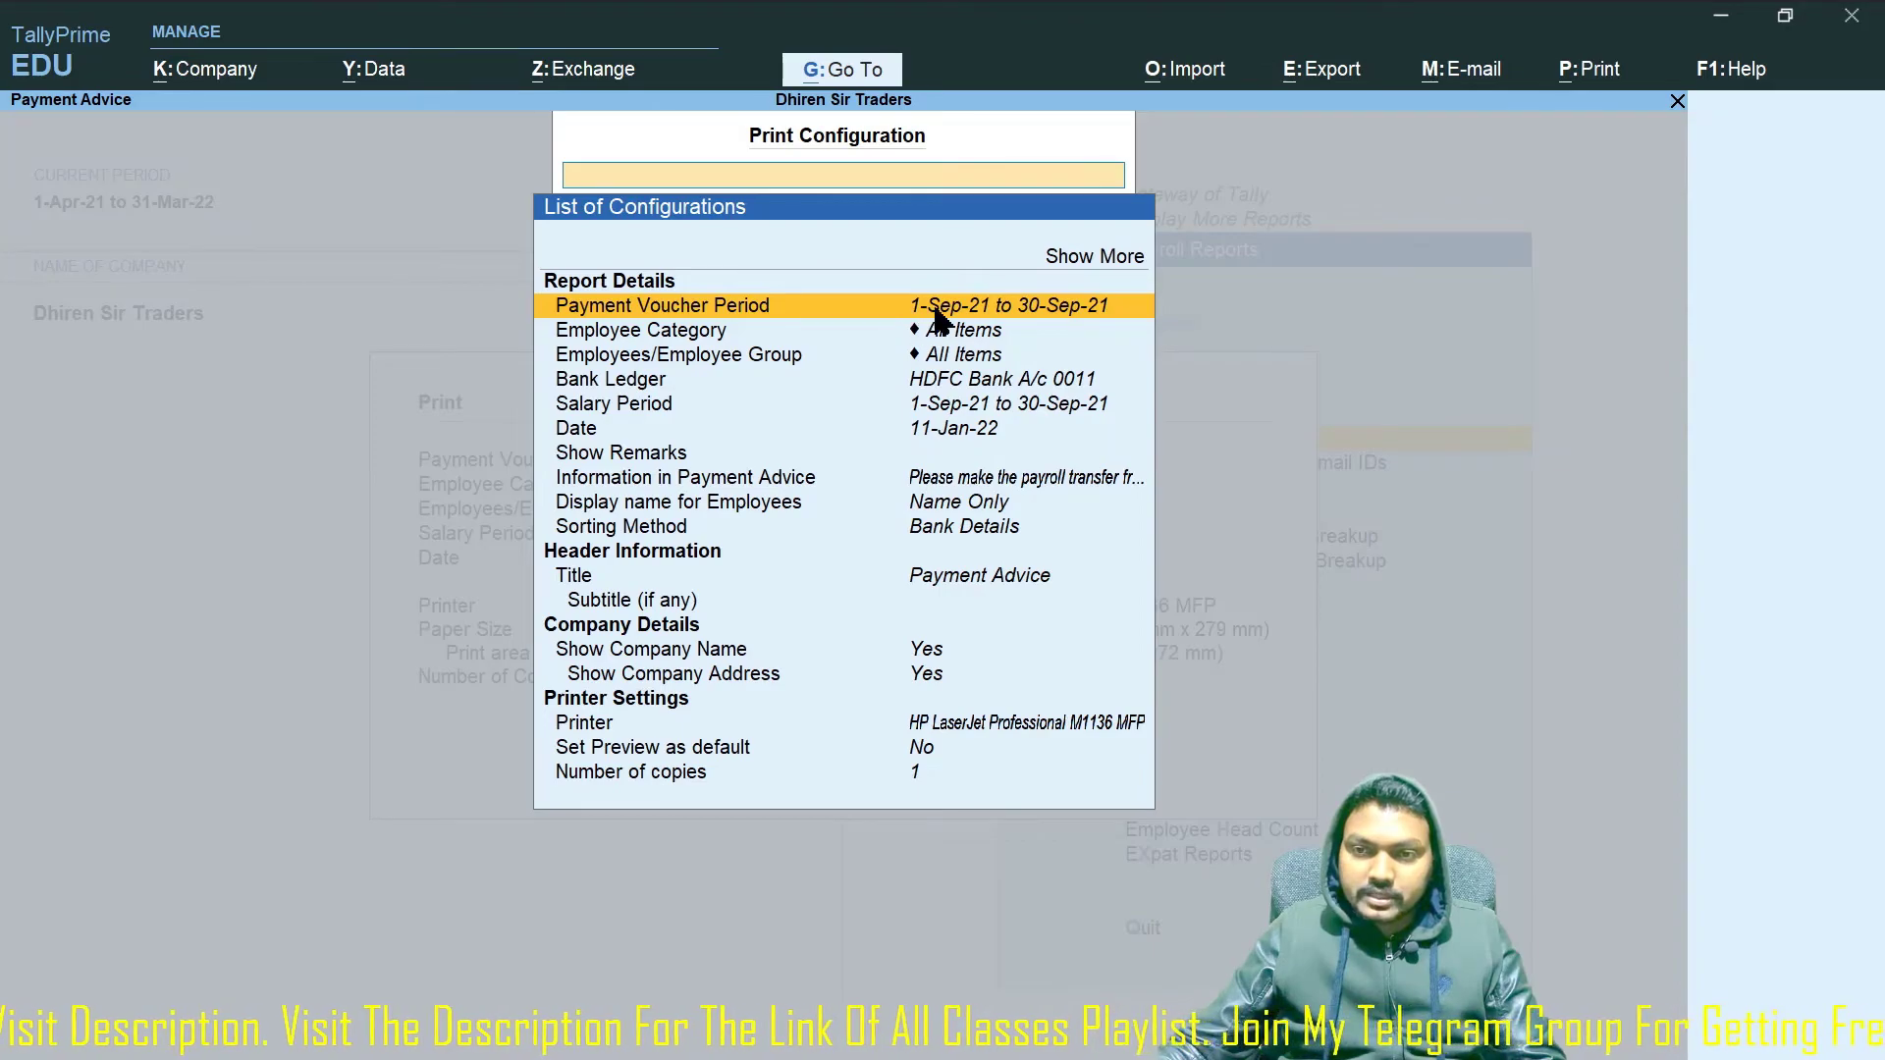
Set the Payment Voucher Period to 1-5-2021 through 31-5-2021.
{"action": "key", "text": "Return"}
{"action": "type", "text": "1-"}
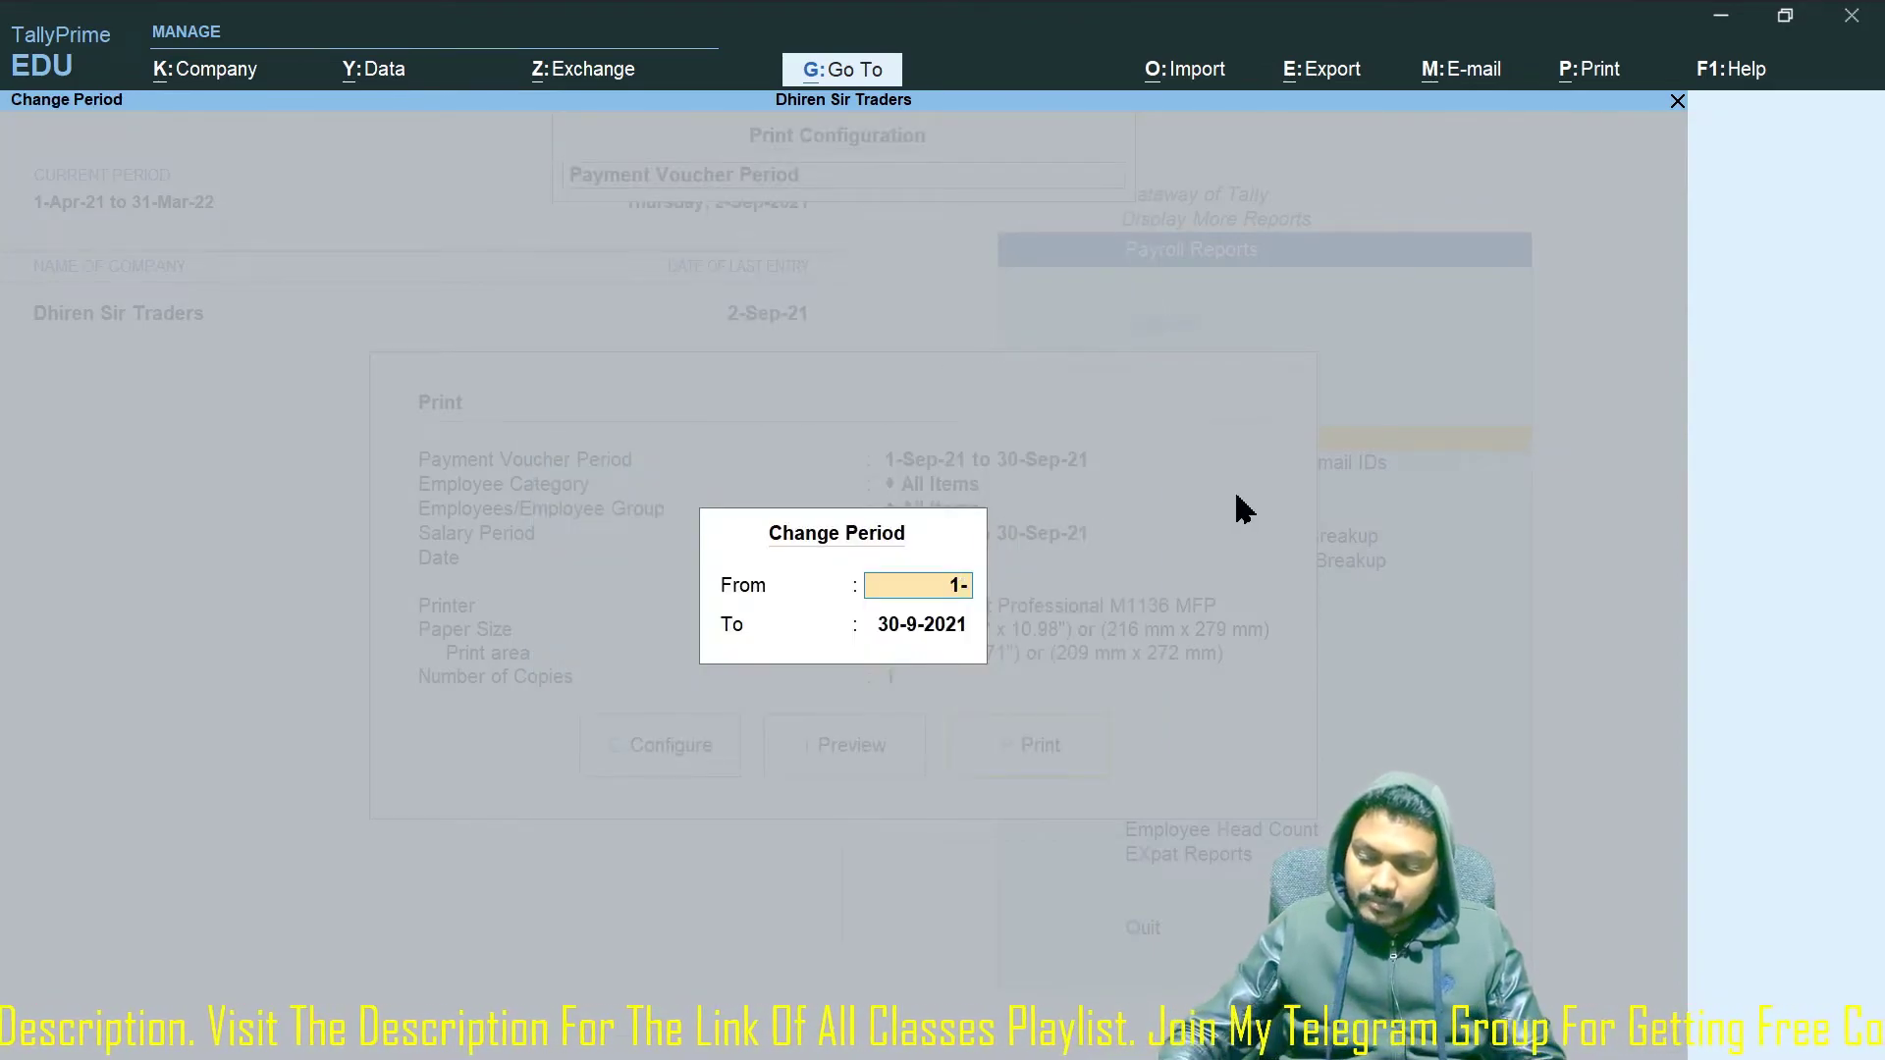
{"action": "type", "text": "5-2021"}
{"action": "key", "text": "Return"}
{"action": "type", "text": "31"}
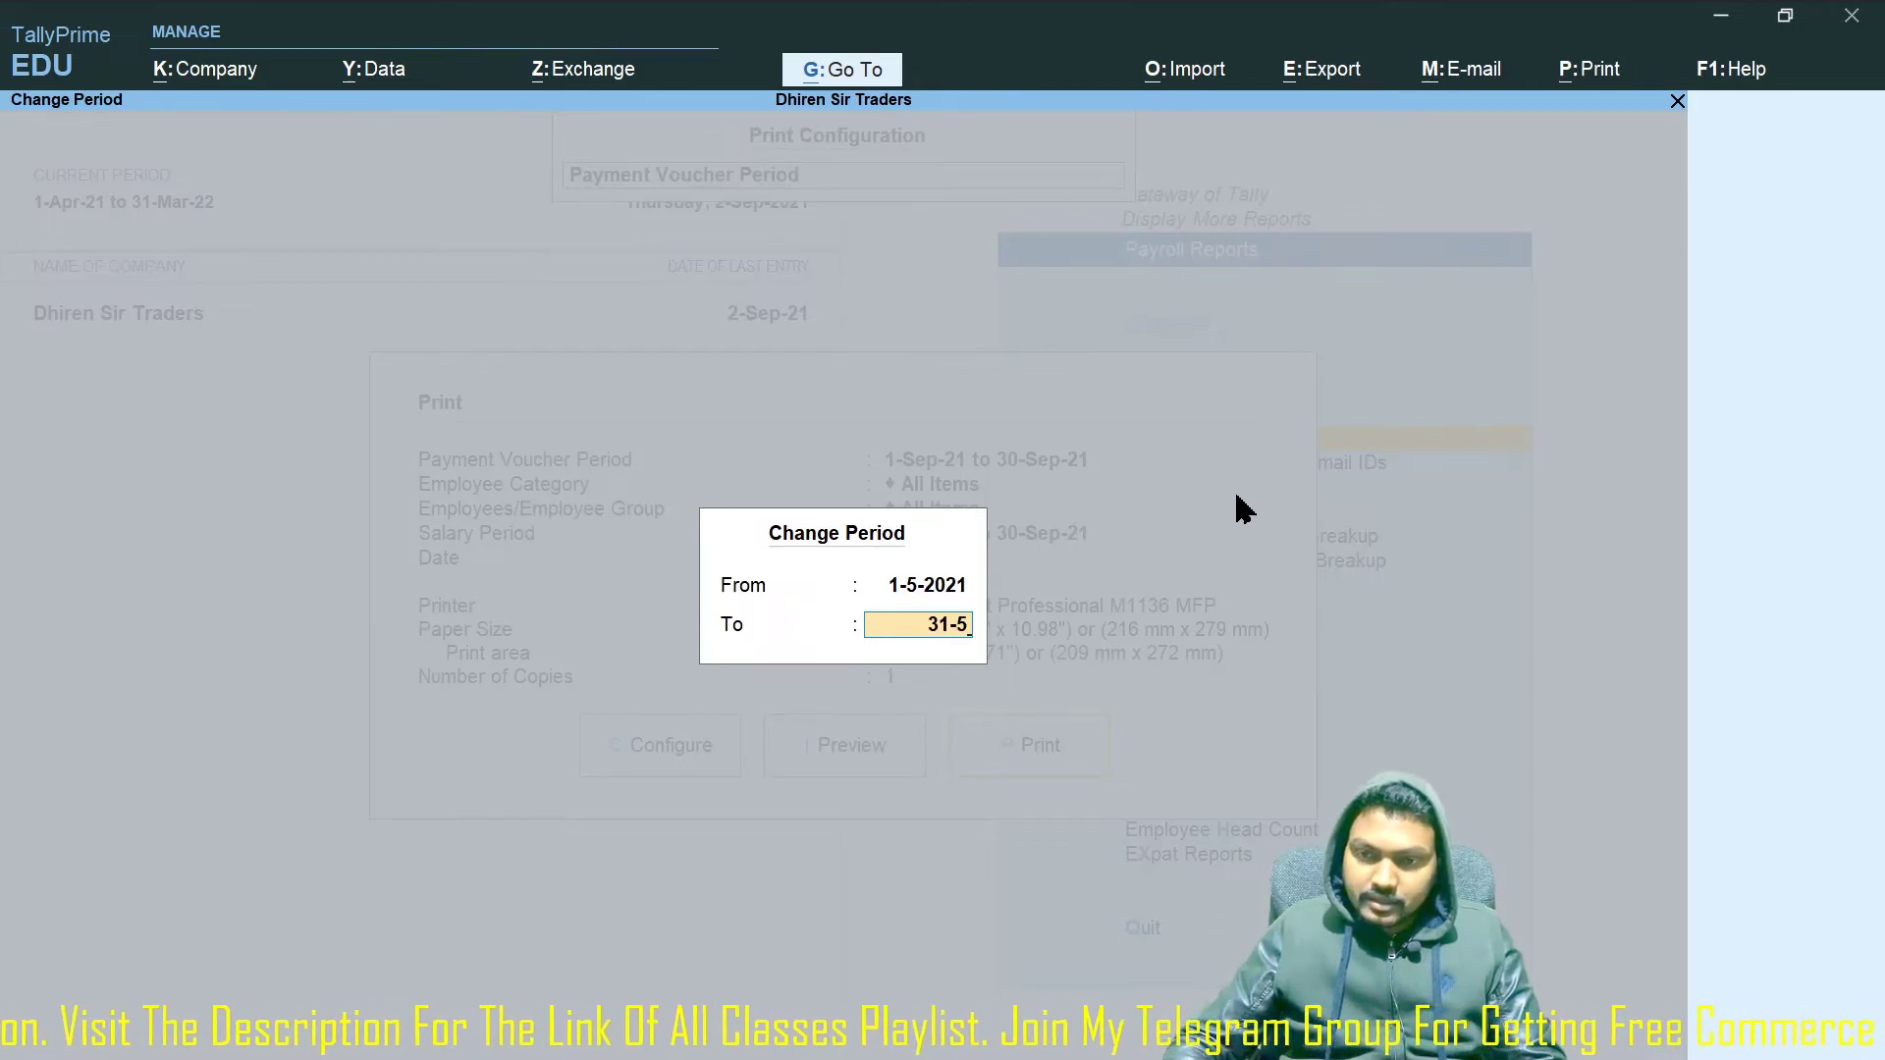
{"action": "type", "text": "-5"}
{"action": "key", "text": "Return"}
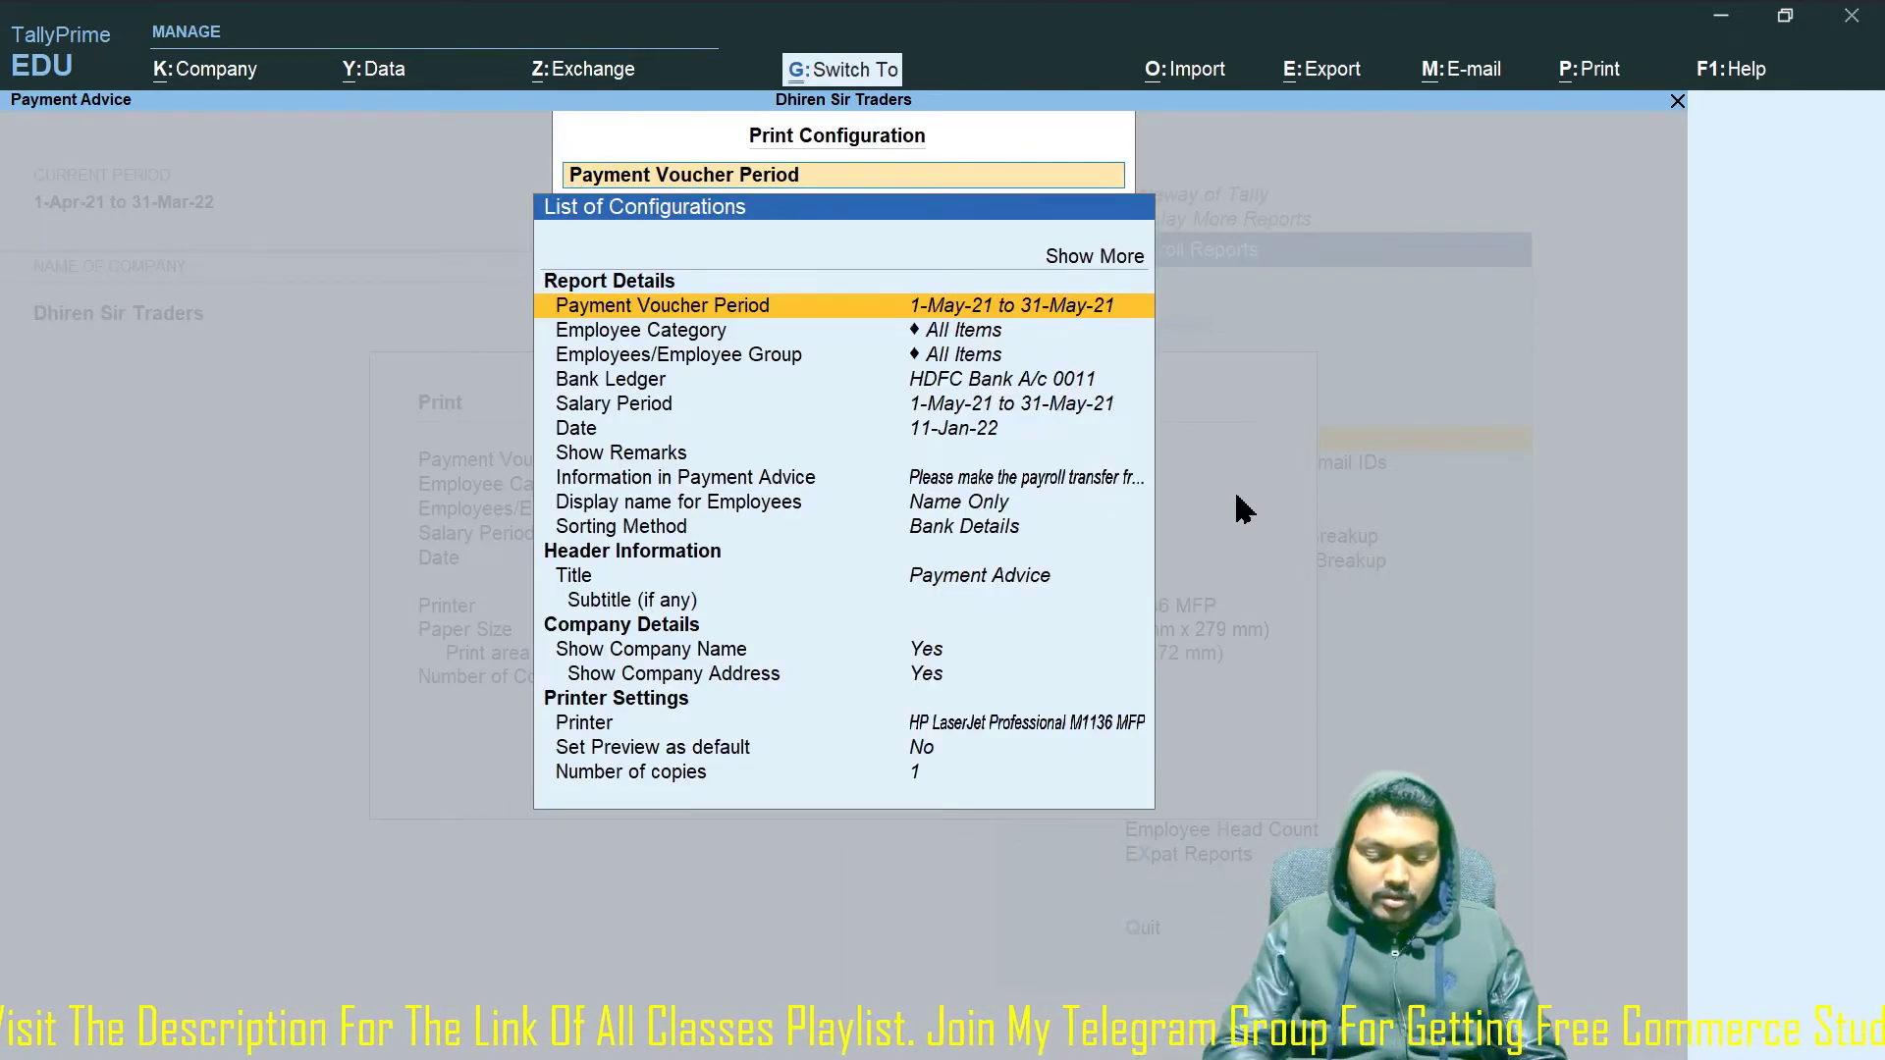
{"action": "key", "text": "Escape"}
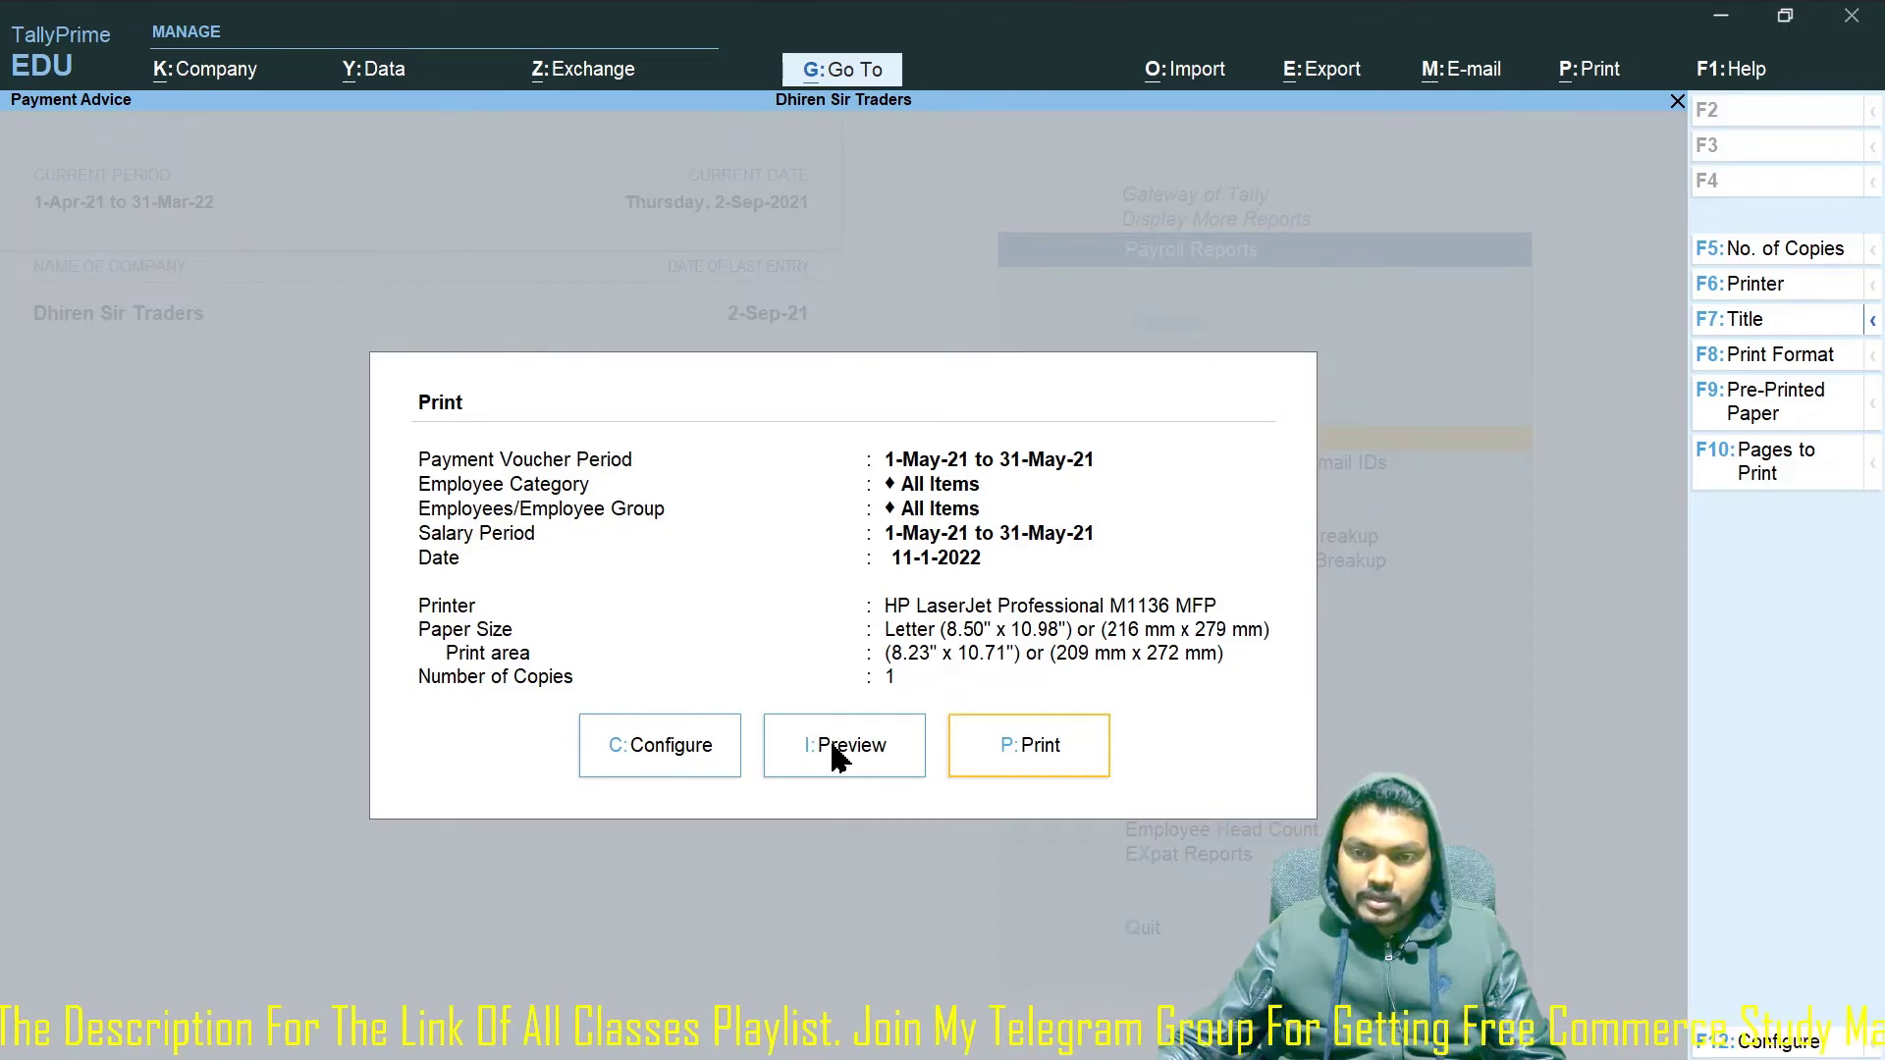
Preview and zoom the May-2021 Payment Advice totalling 82,420, then exit to Payroll Reports.
{"action": "left_click", "coordinate": [837, 756]}
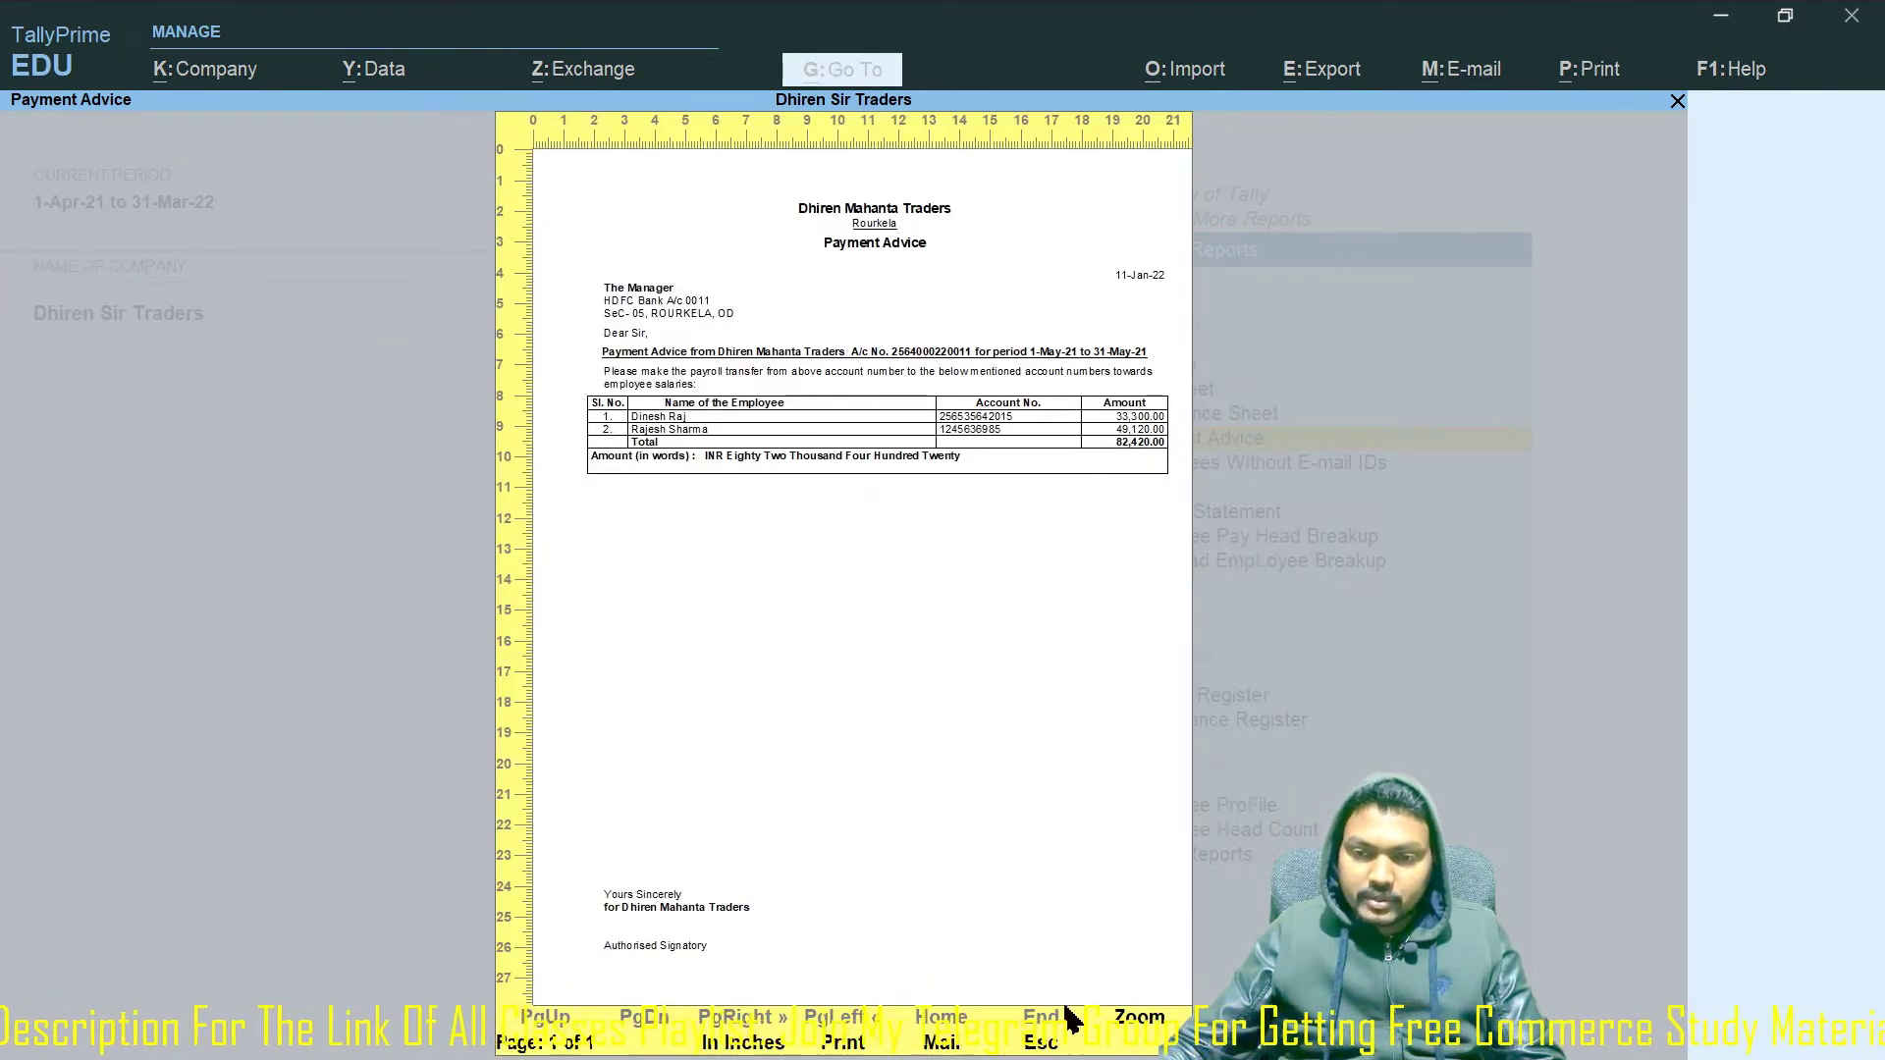
{"action": "left_click", "coordinate": [1135, 1031]}
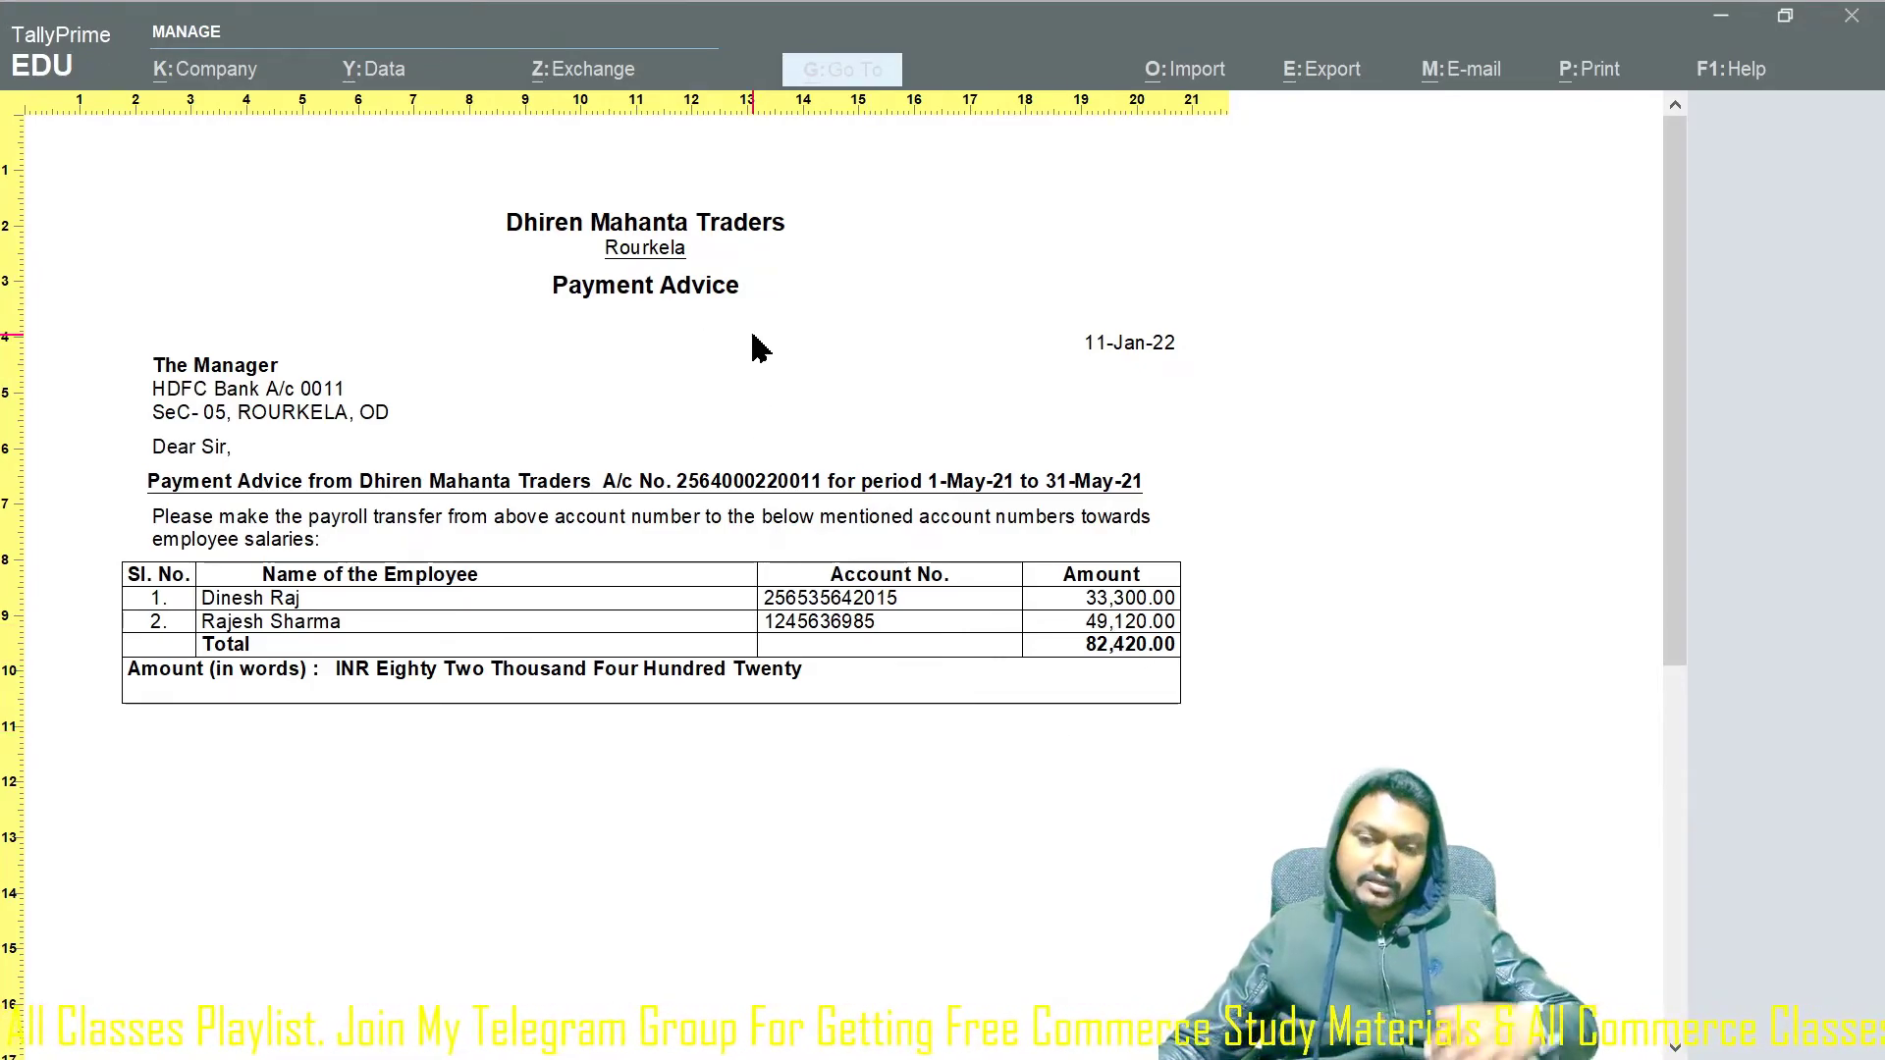
{"action": "key", "text": "Escape"}
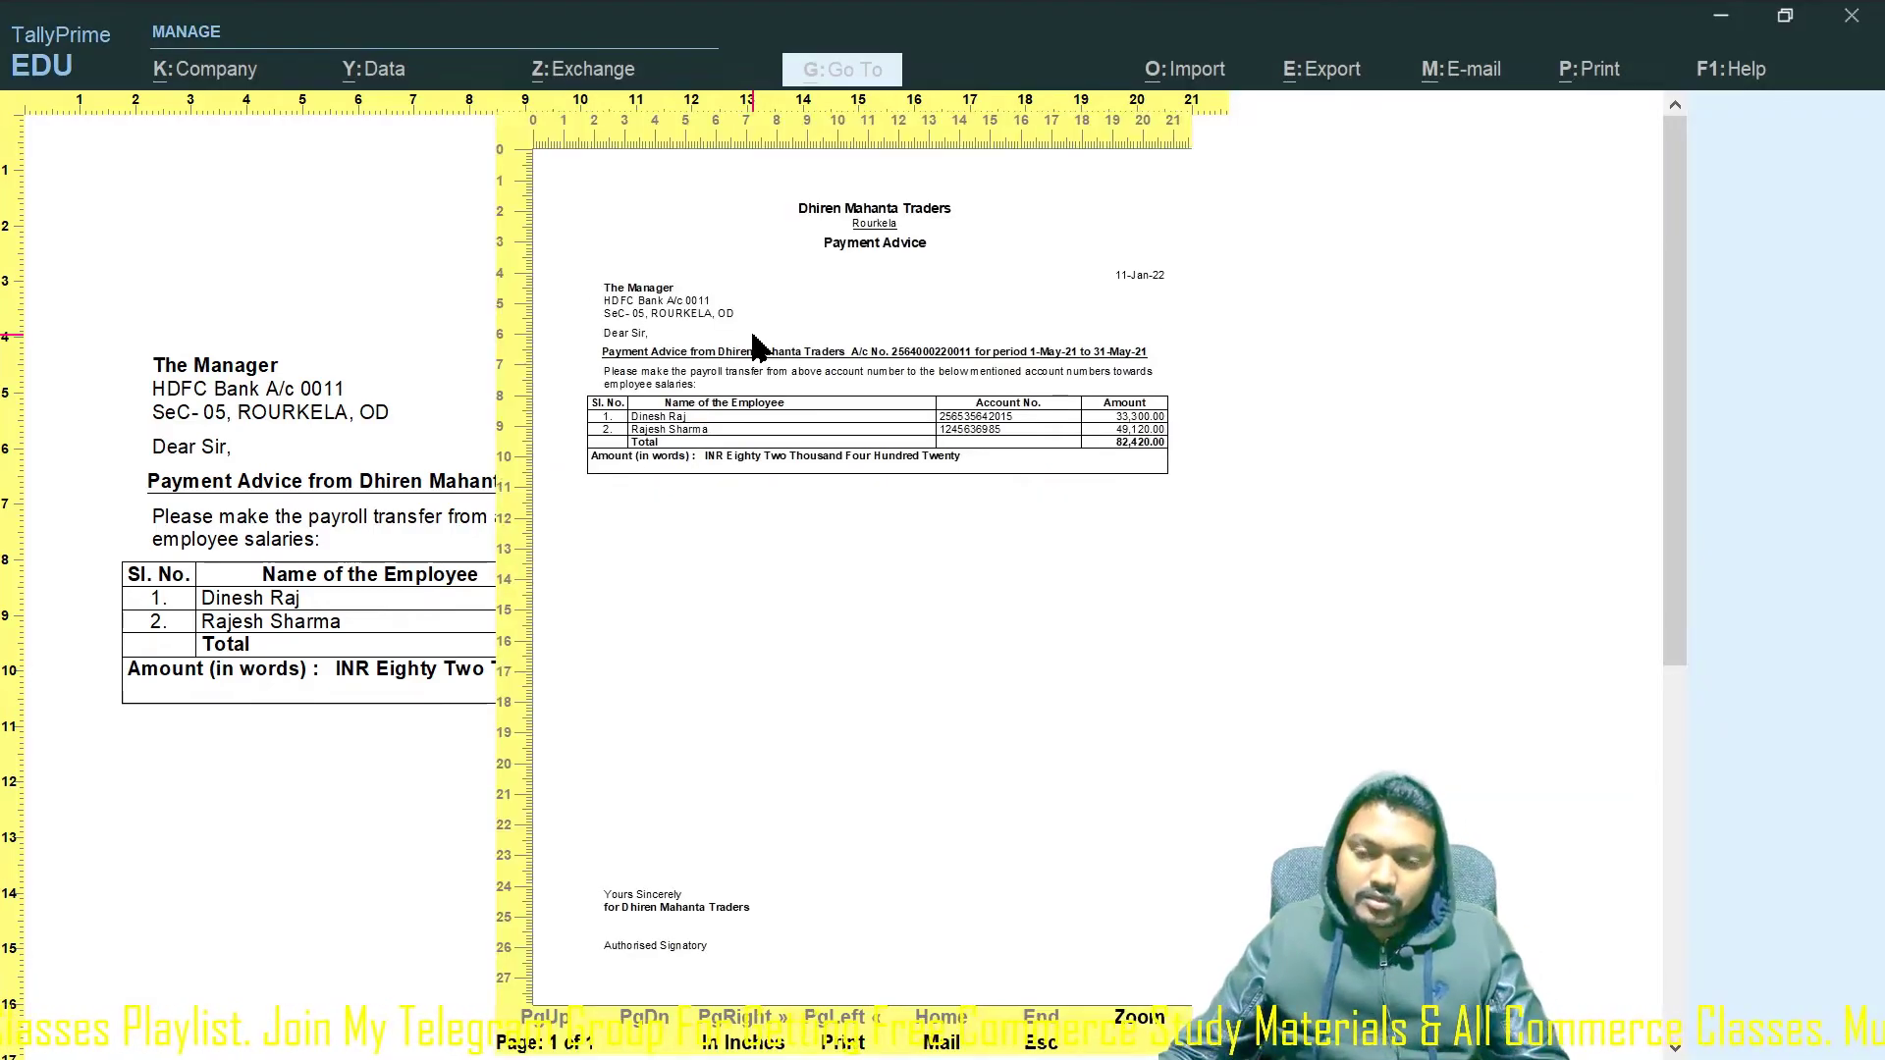
{"action": "key", "text": "Escape"}
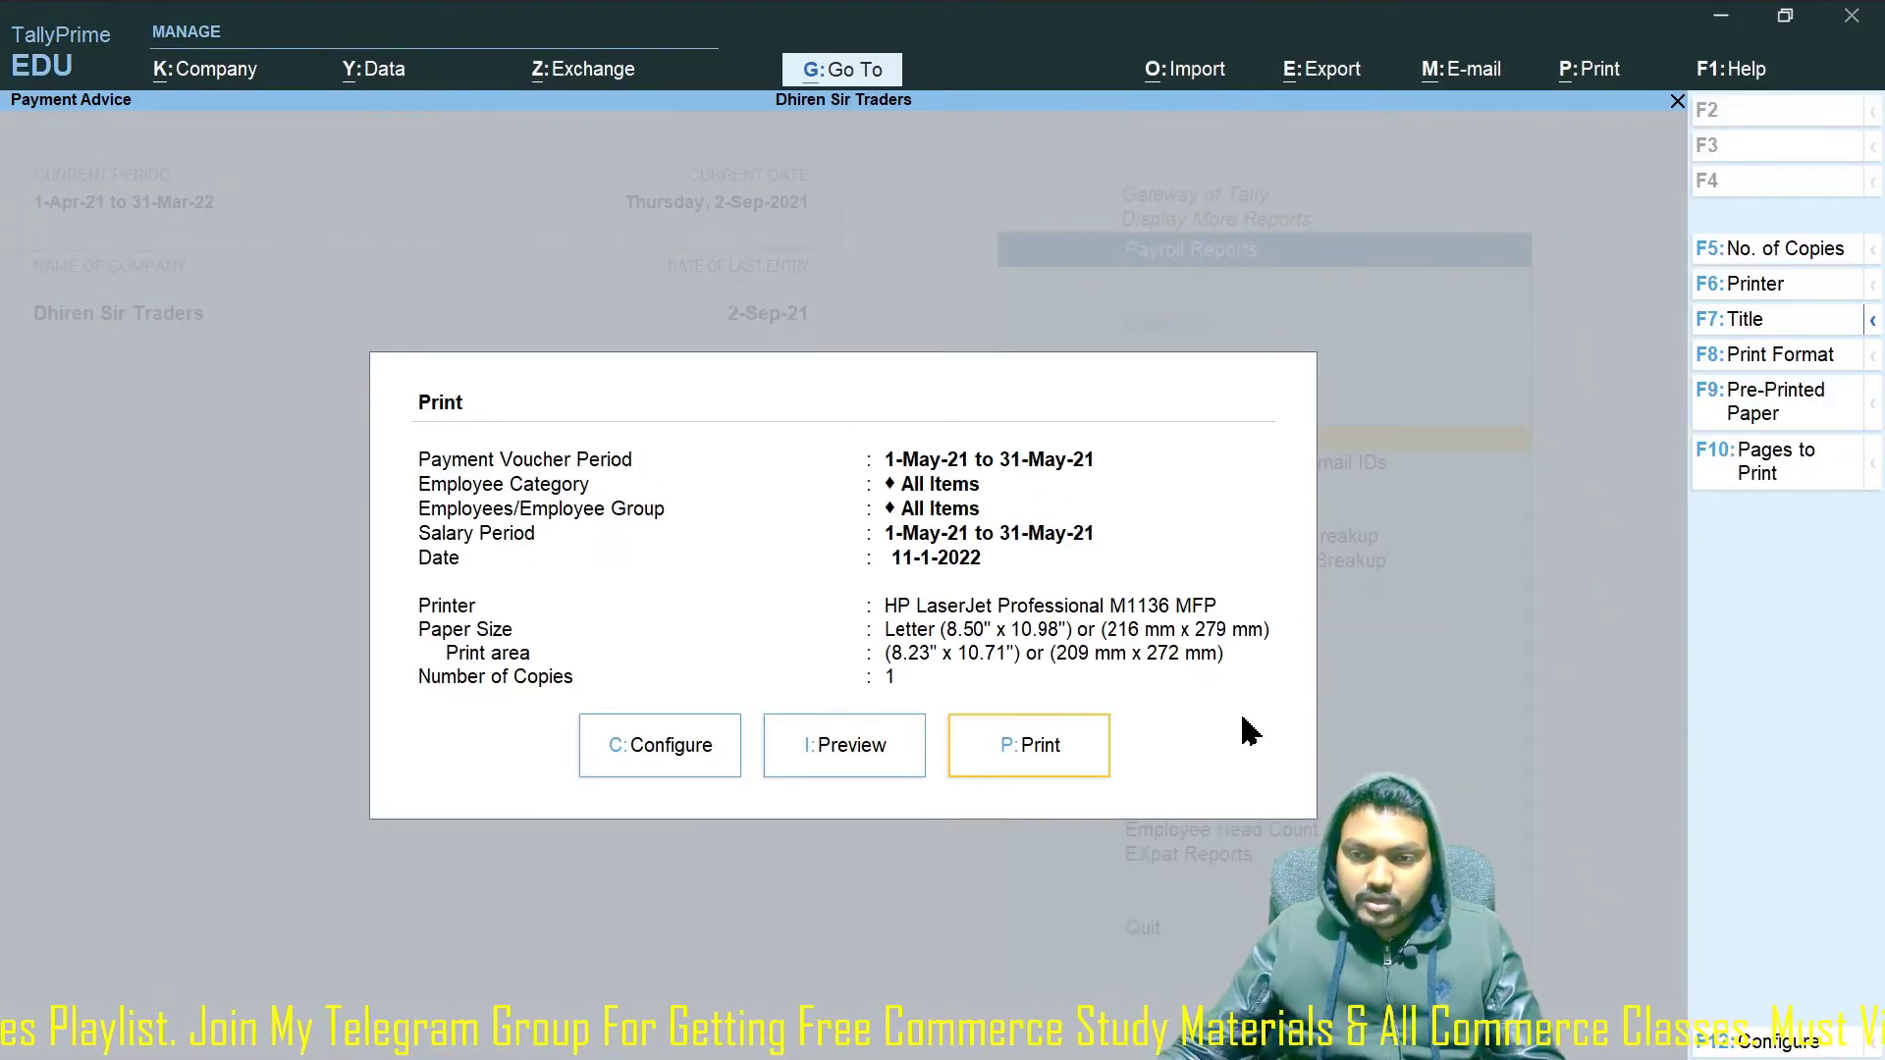
{"action": "key", "text": "Escape"}
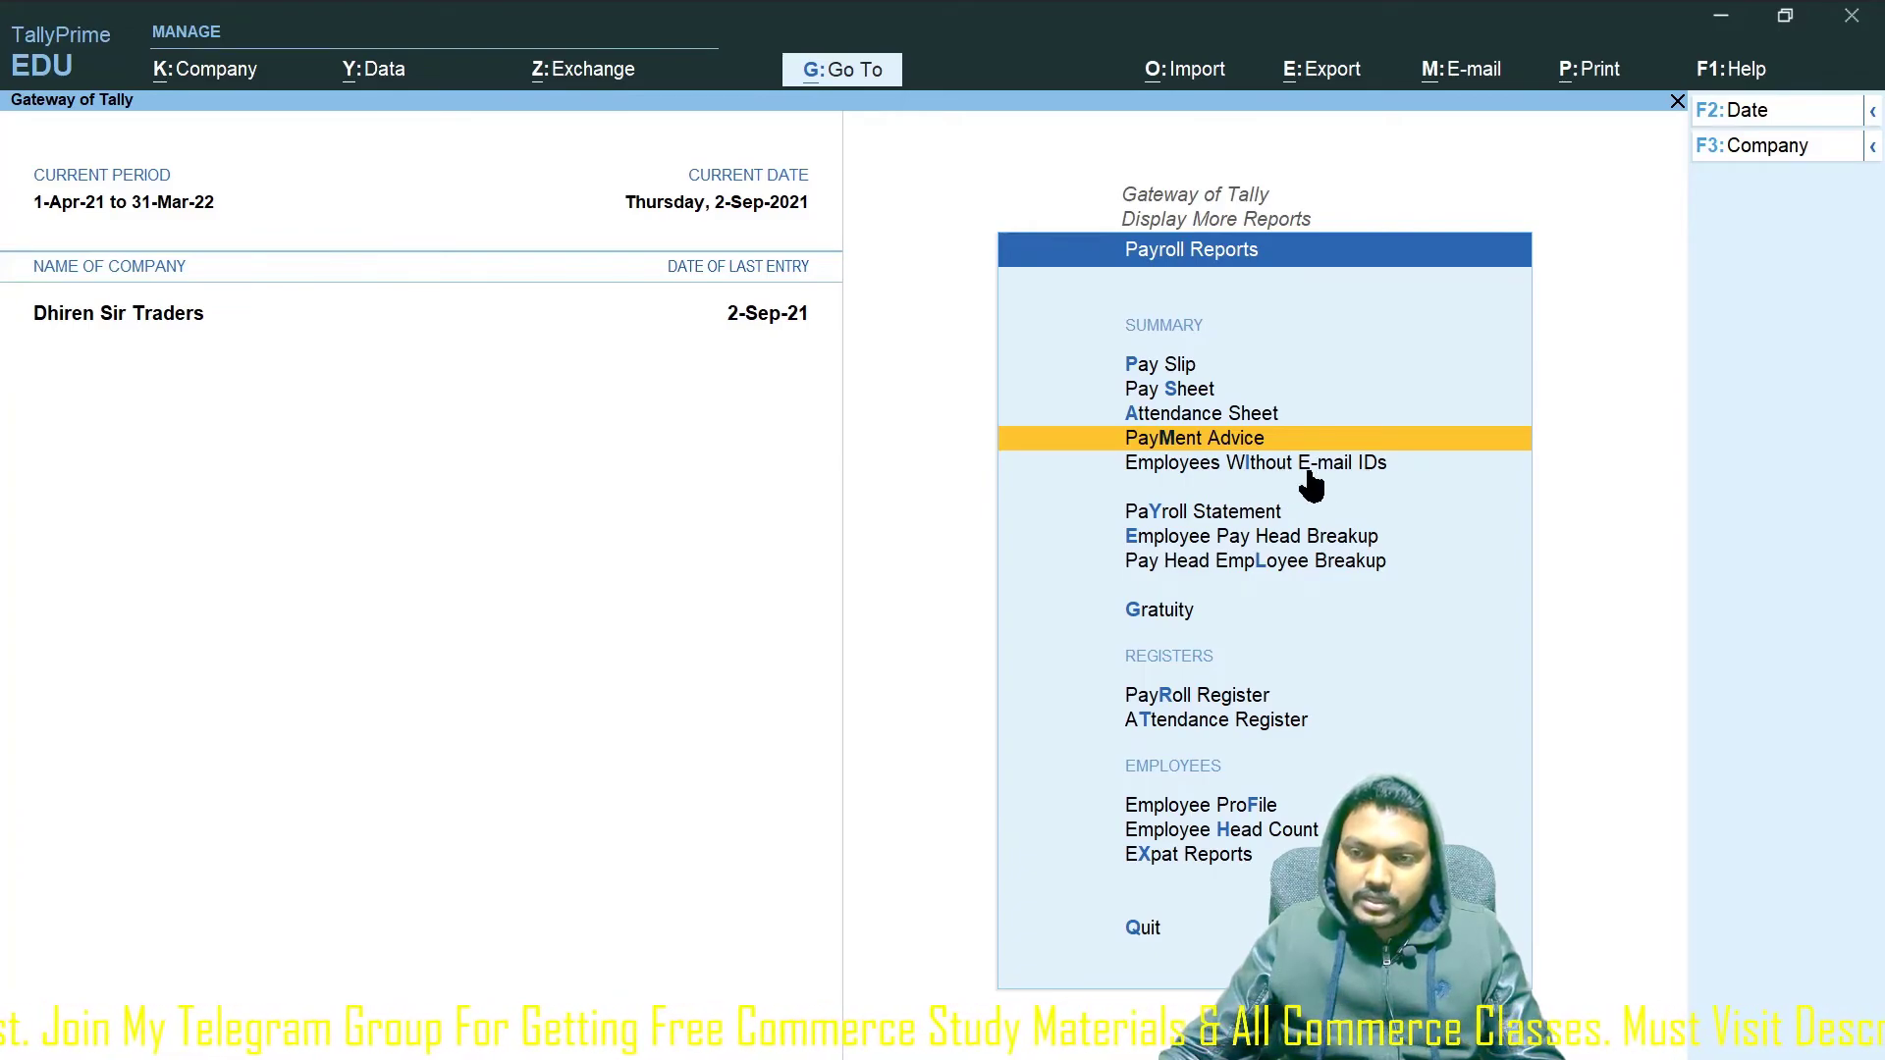
{"action": "left_click", "coordinate": [1216, 518]}
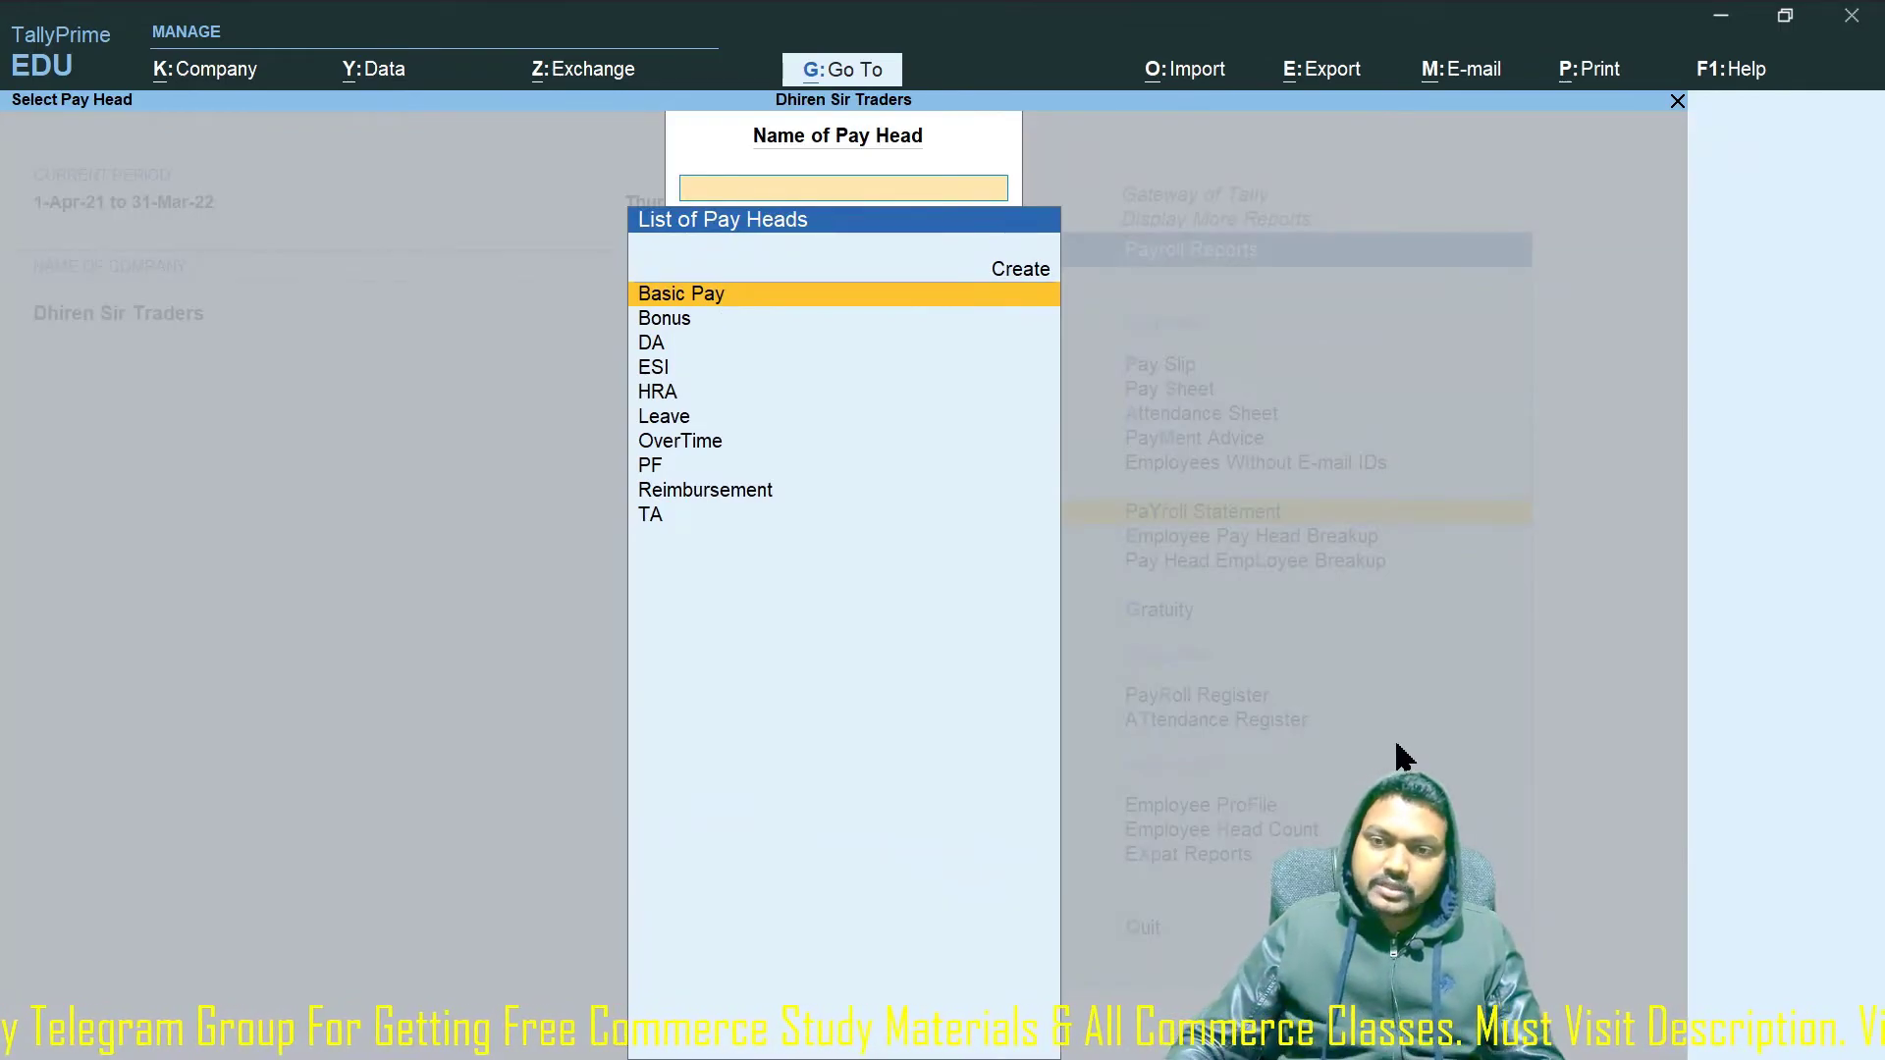
{"action": "key", "text": "Return"}
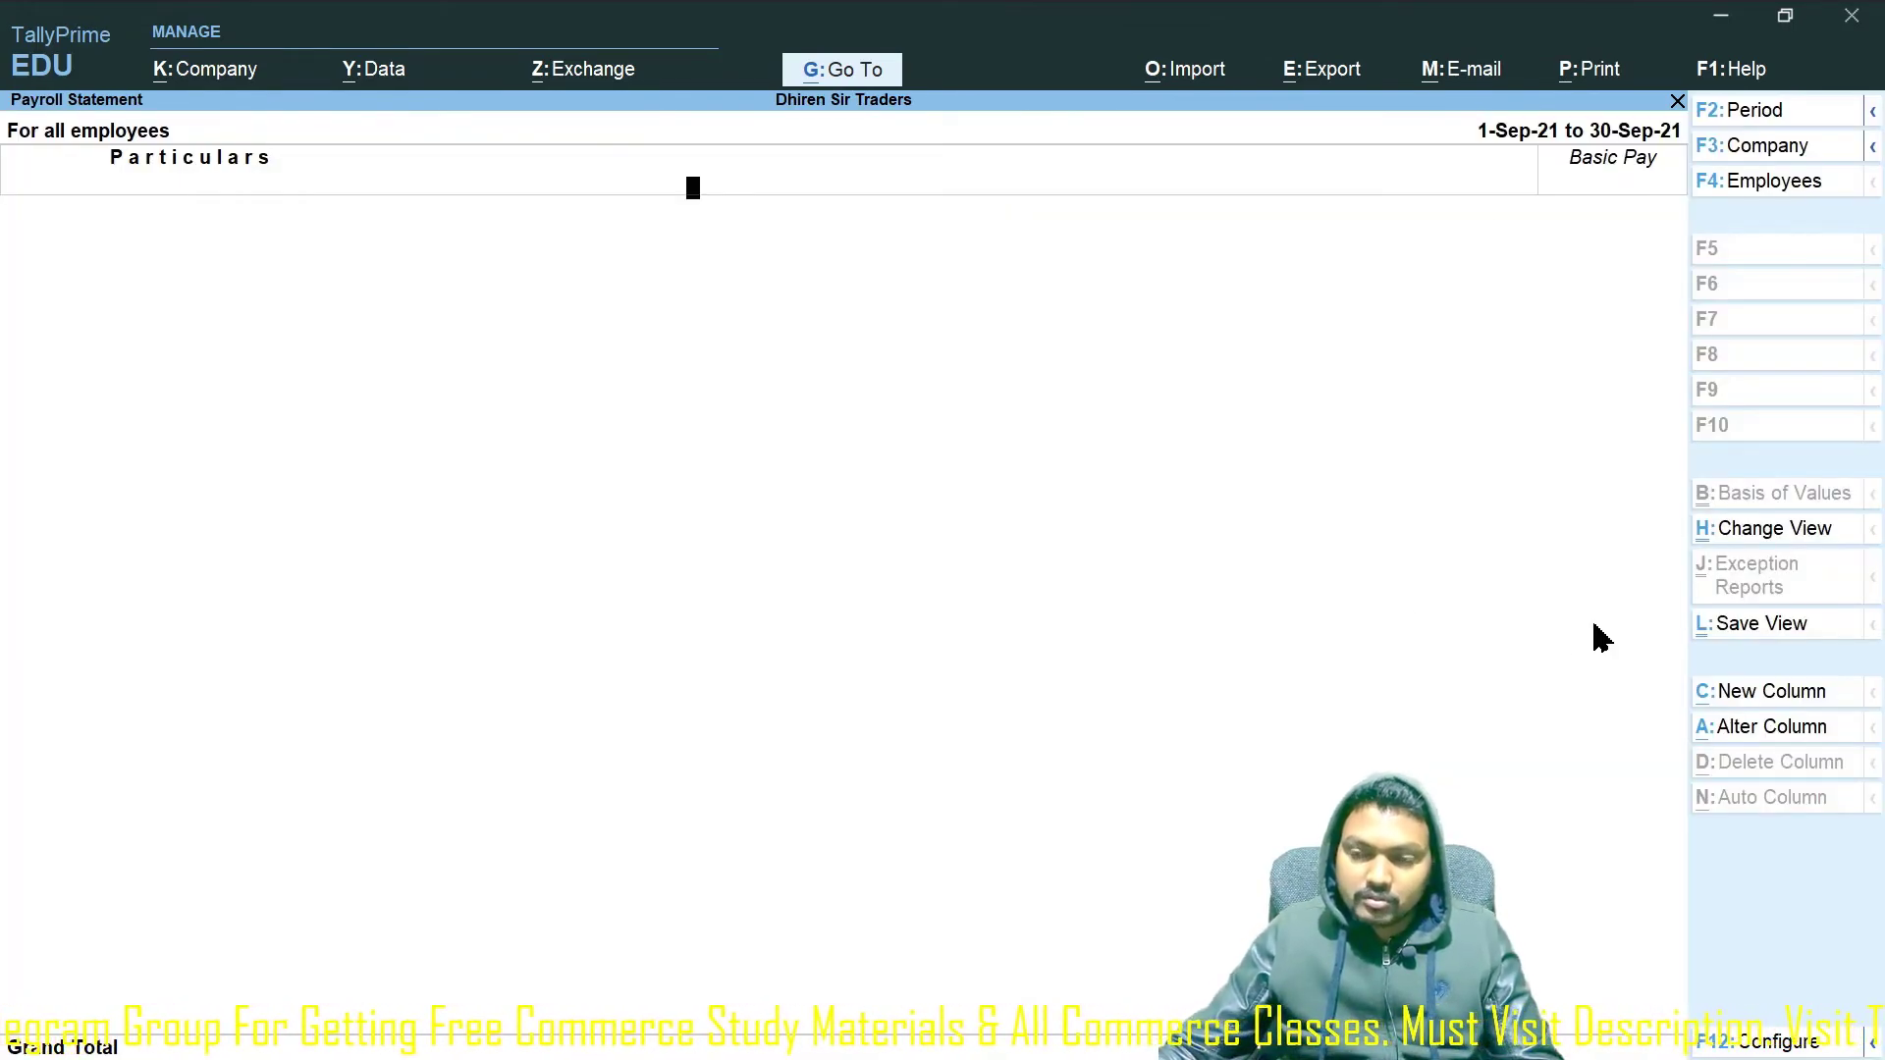
{"action": "key", "text": "Escape"}
{"action": "key", "text": "BackSpace"}
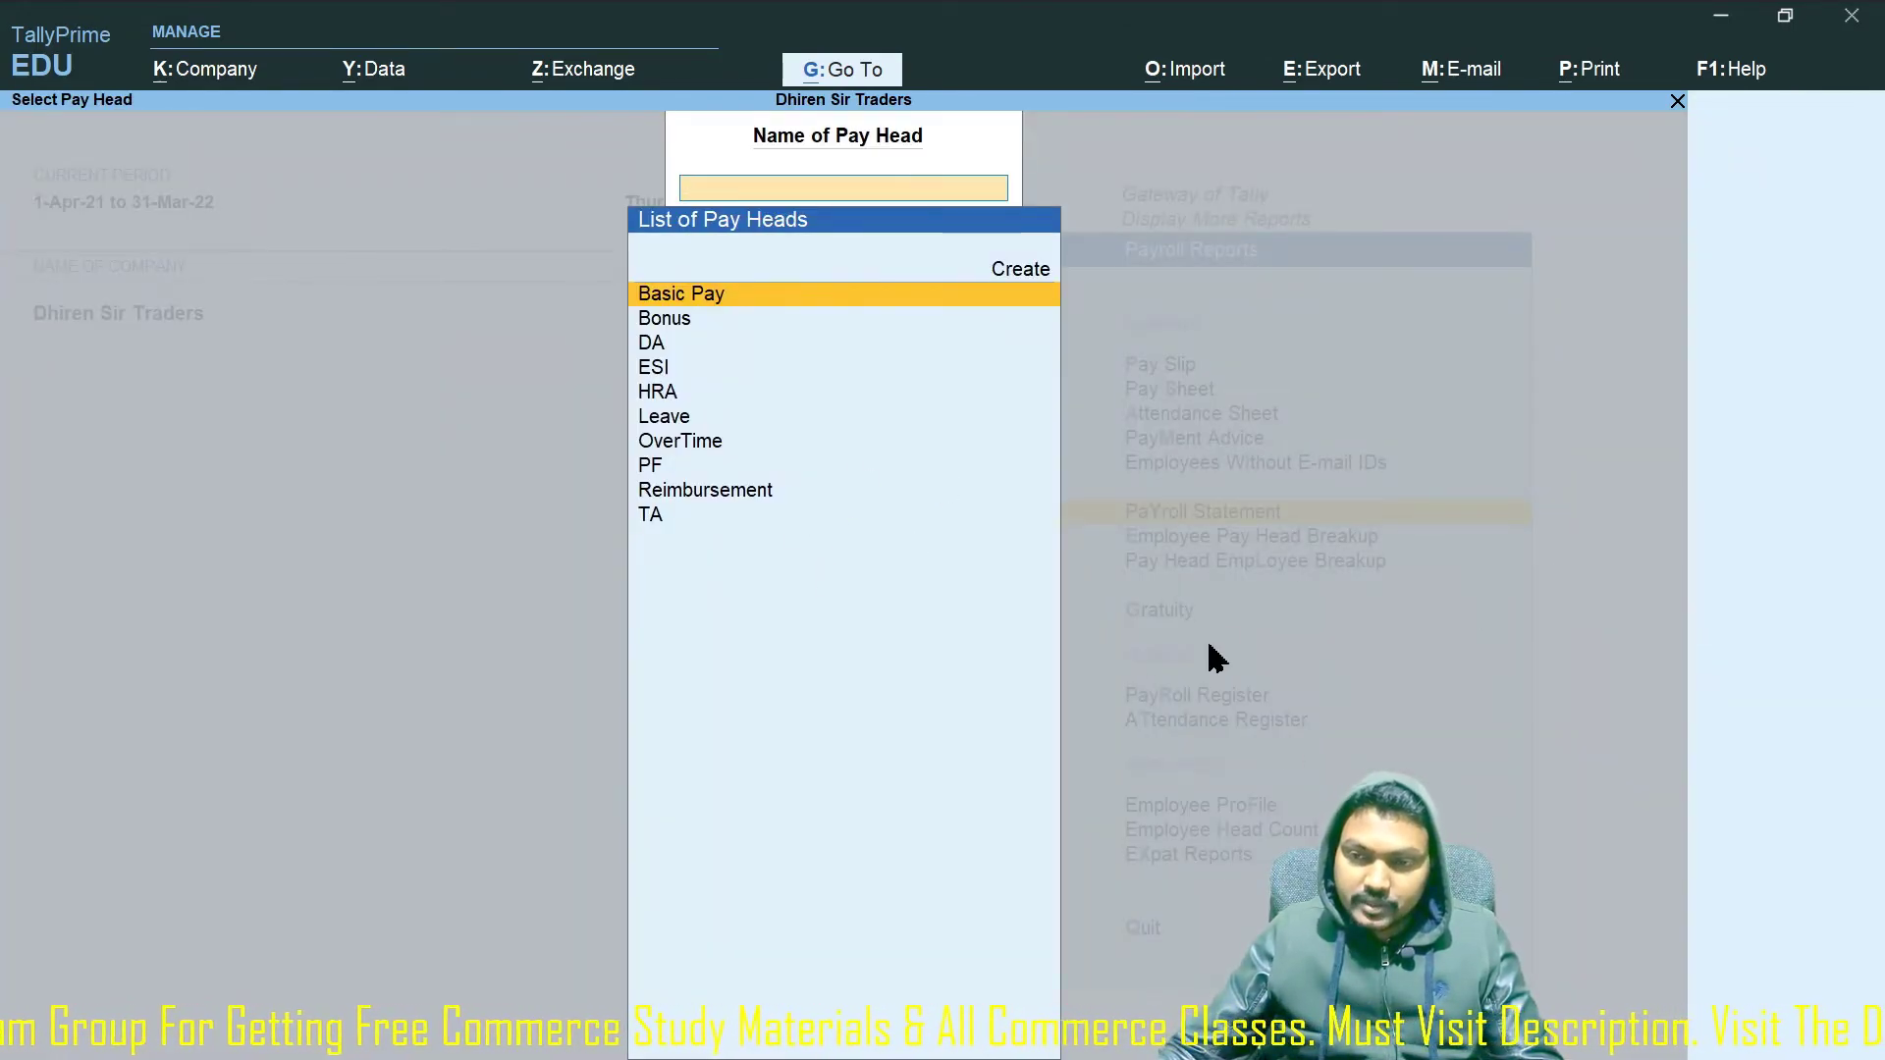
{"action": "key", "text": "Escape"}
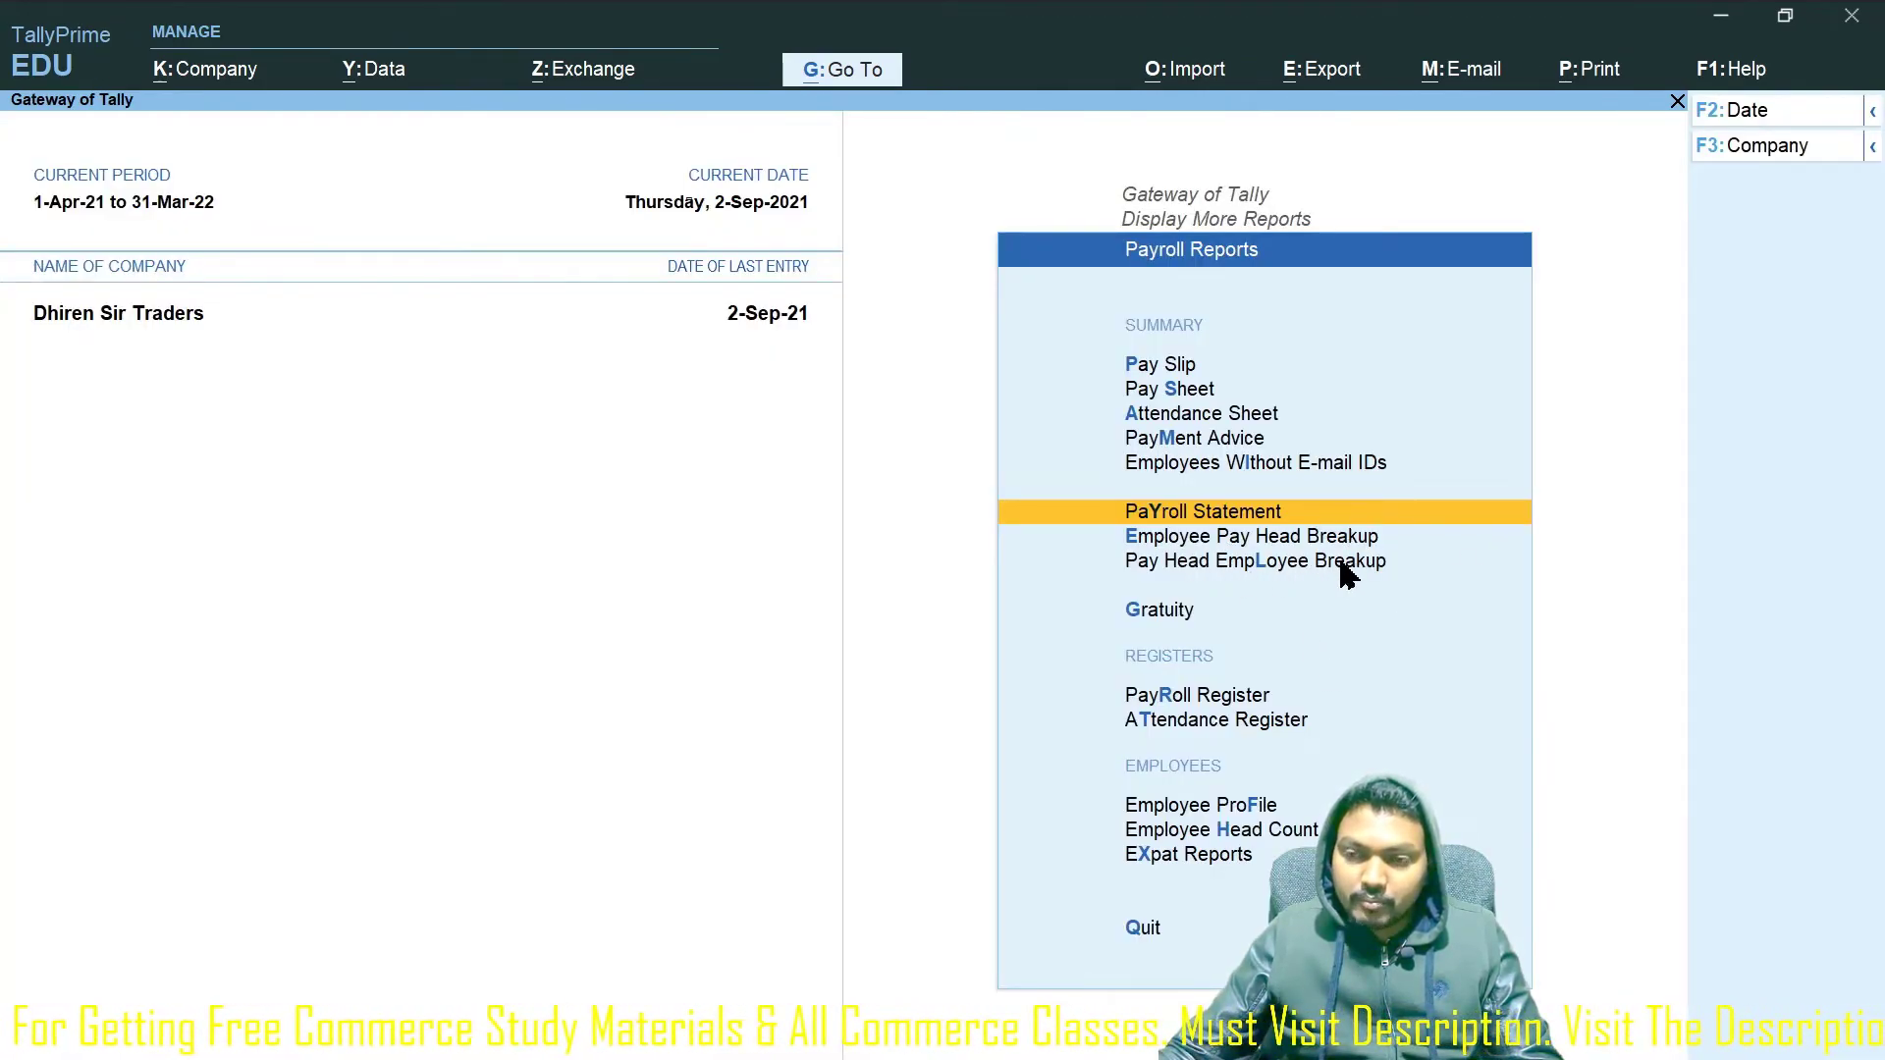
{"action": "left_click", "coordinate": [1338, 562]}
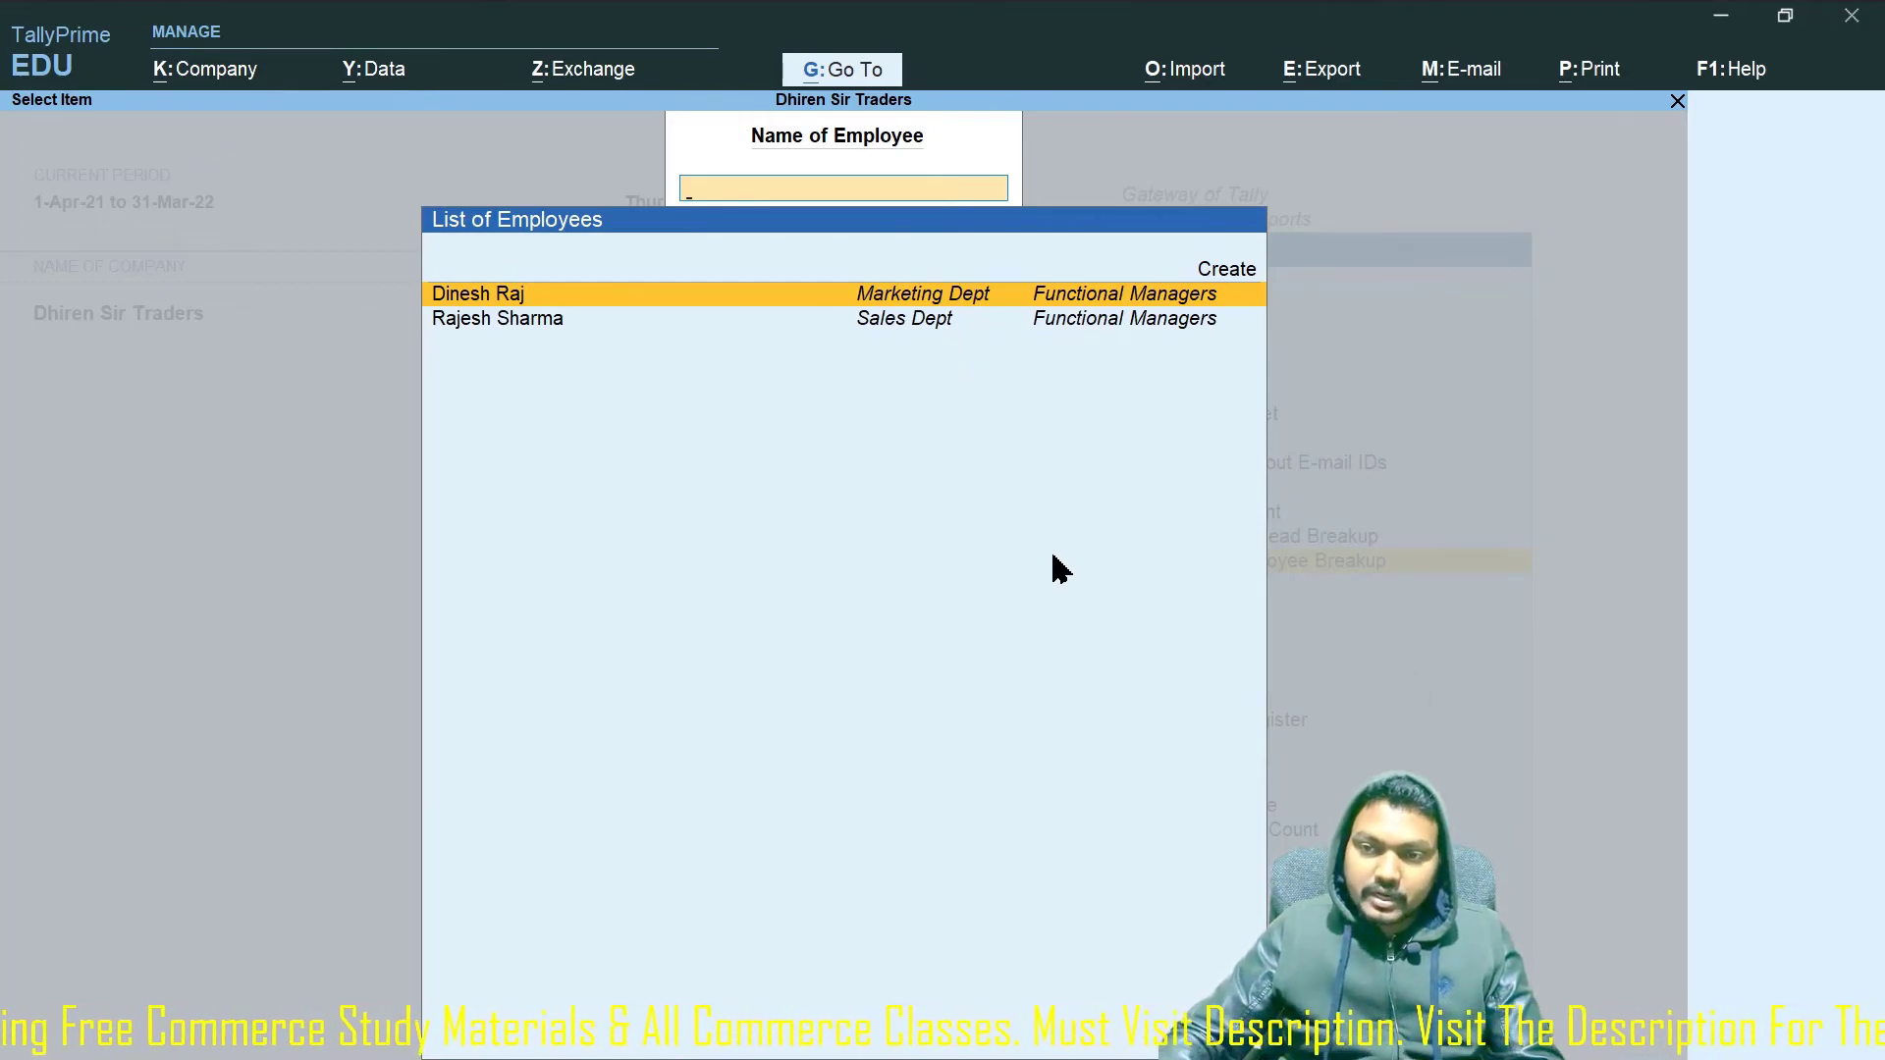
{"action": "key", "text": "Return"}
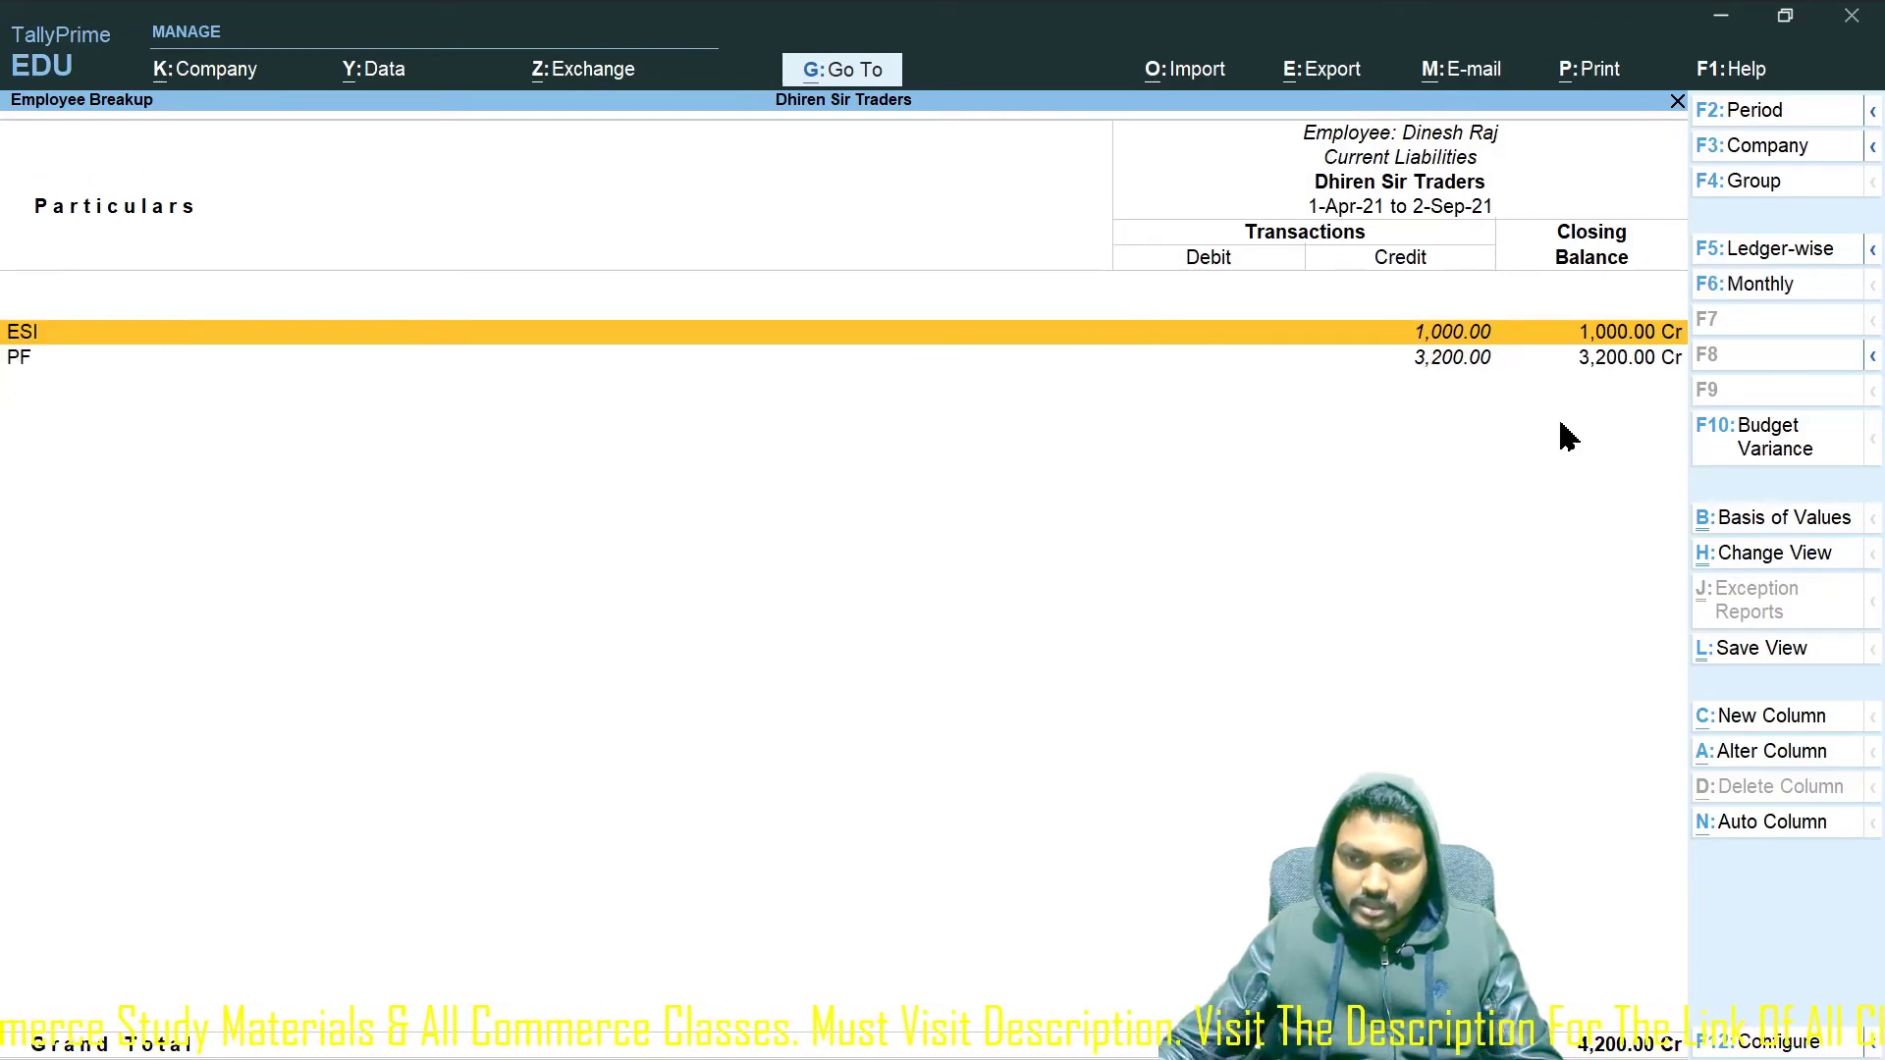
{"action": "key", "text": "Return"}
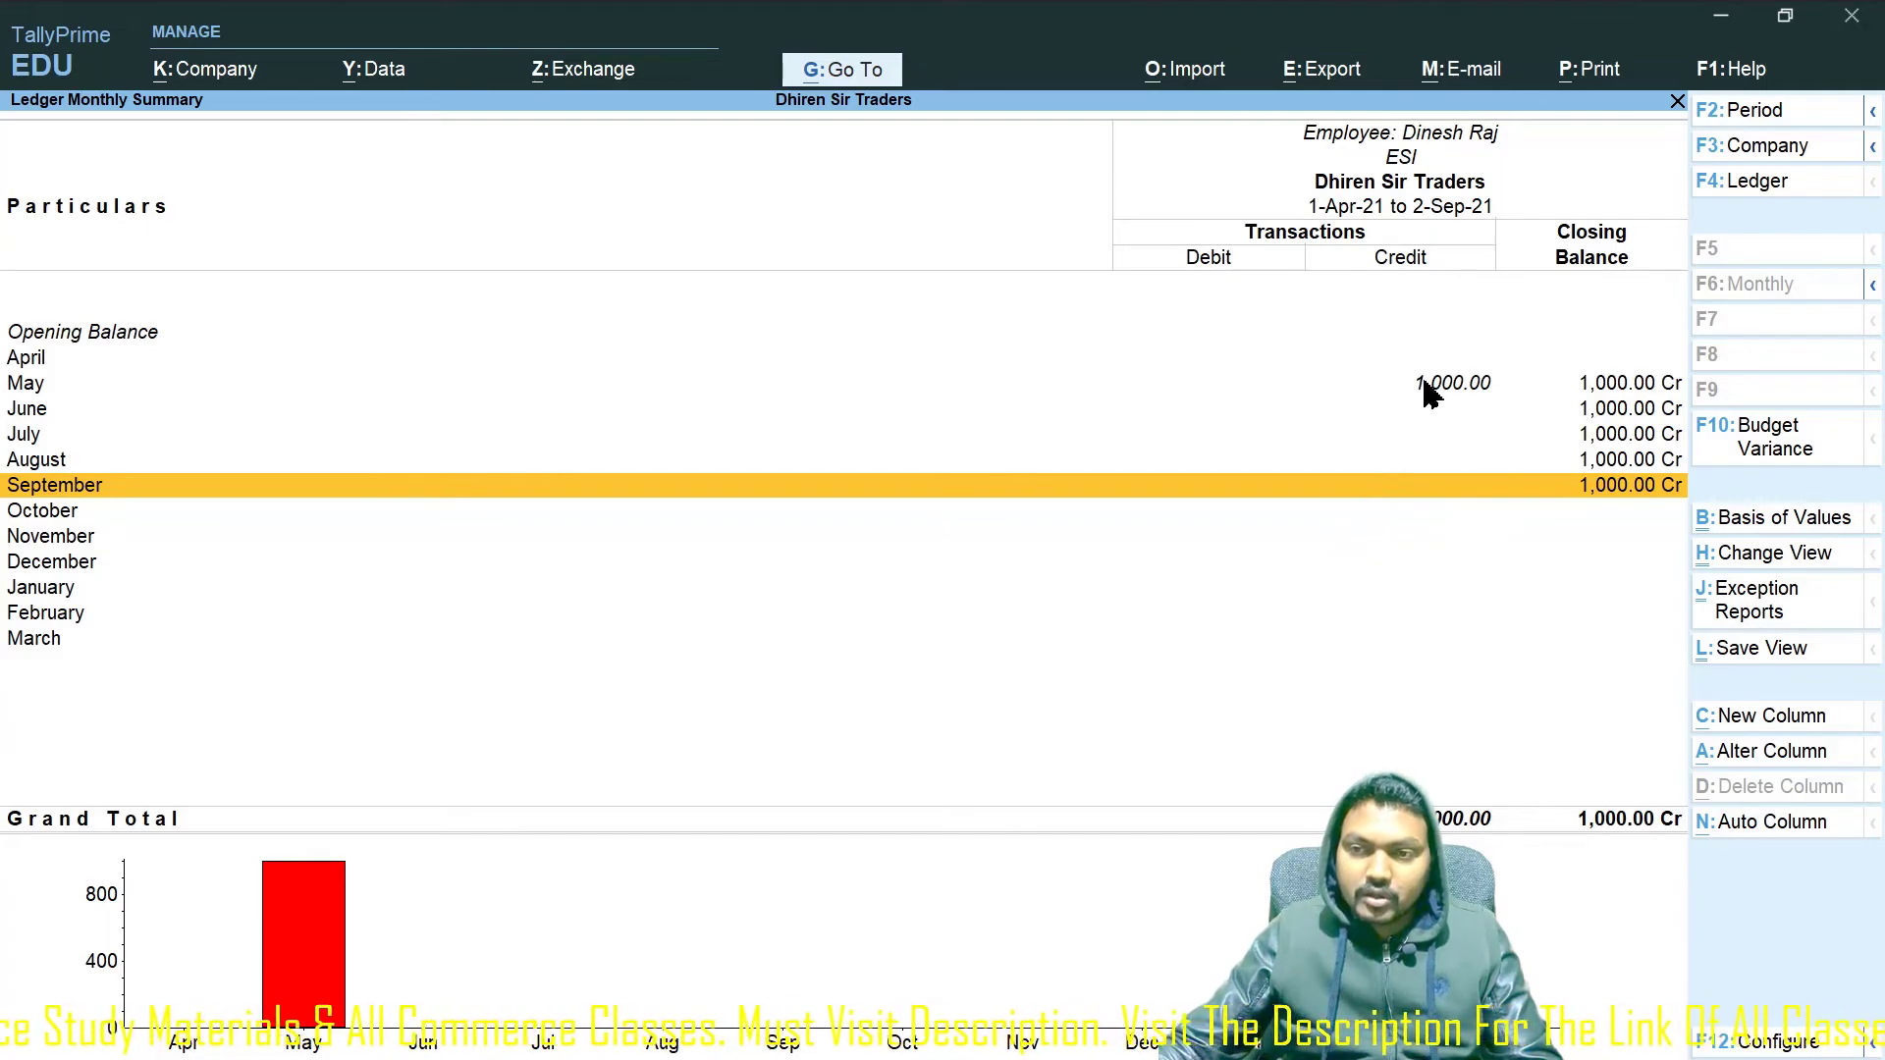
{"action": "left_click", "coordinate": [1423, 385]}
{"action": "key", "text": "Return"}
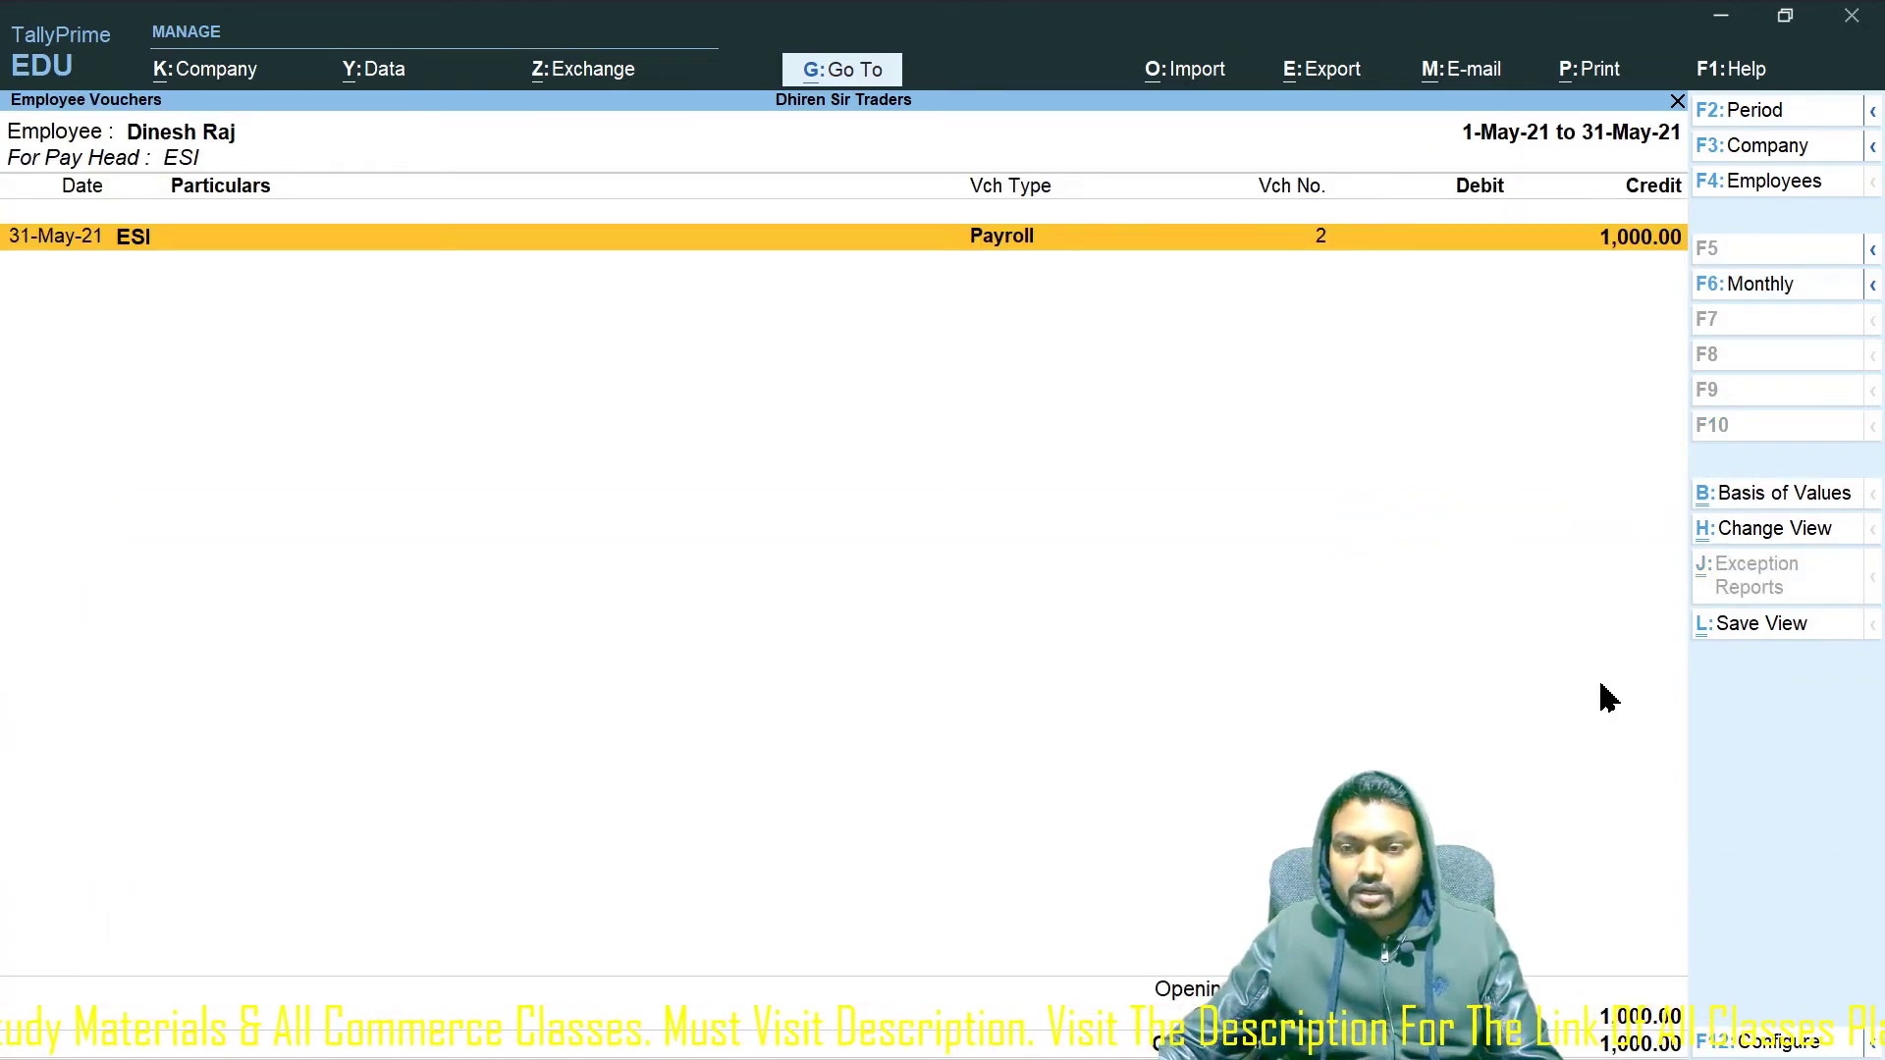
{"action": "key", "text": "Return"}
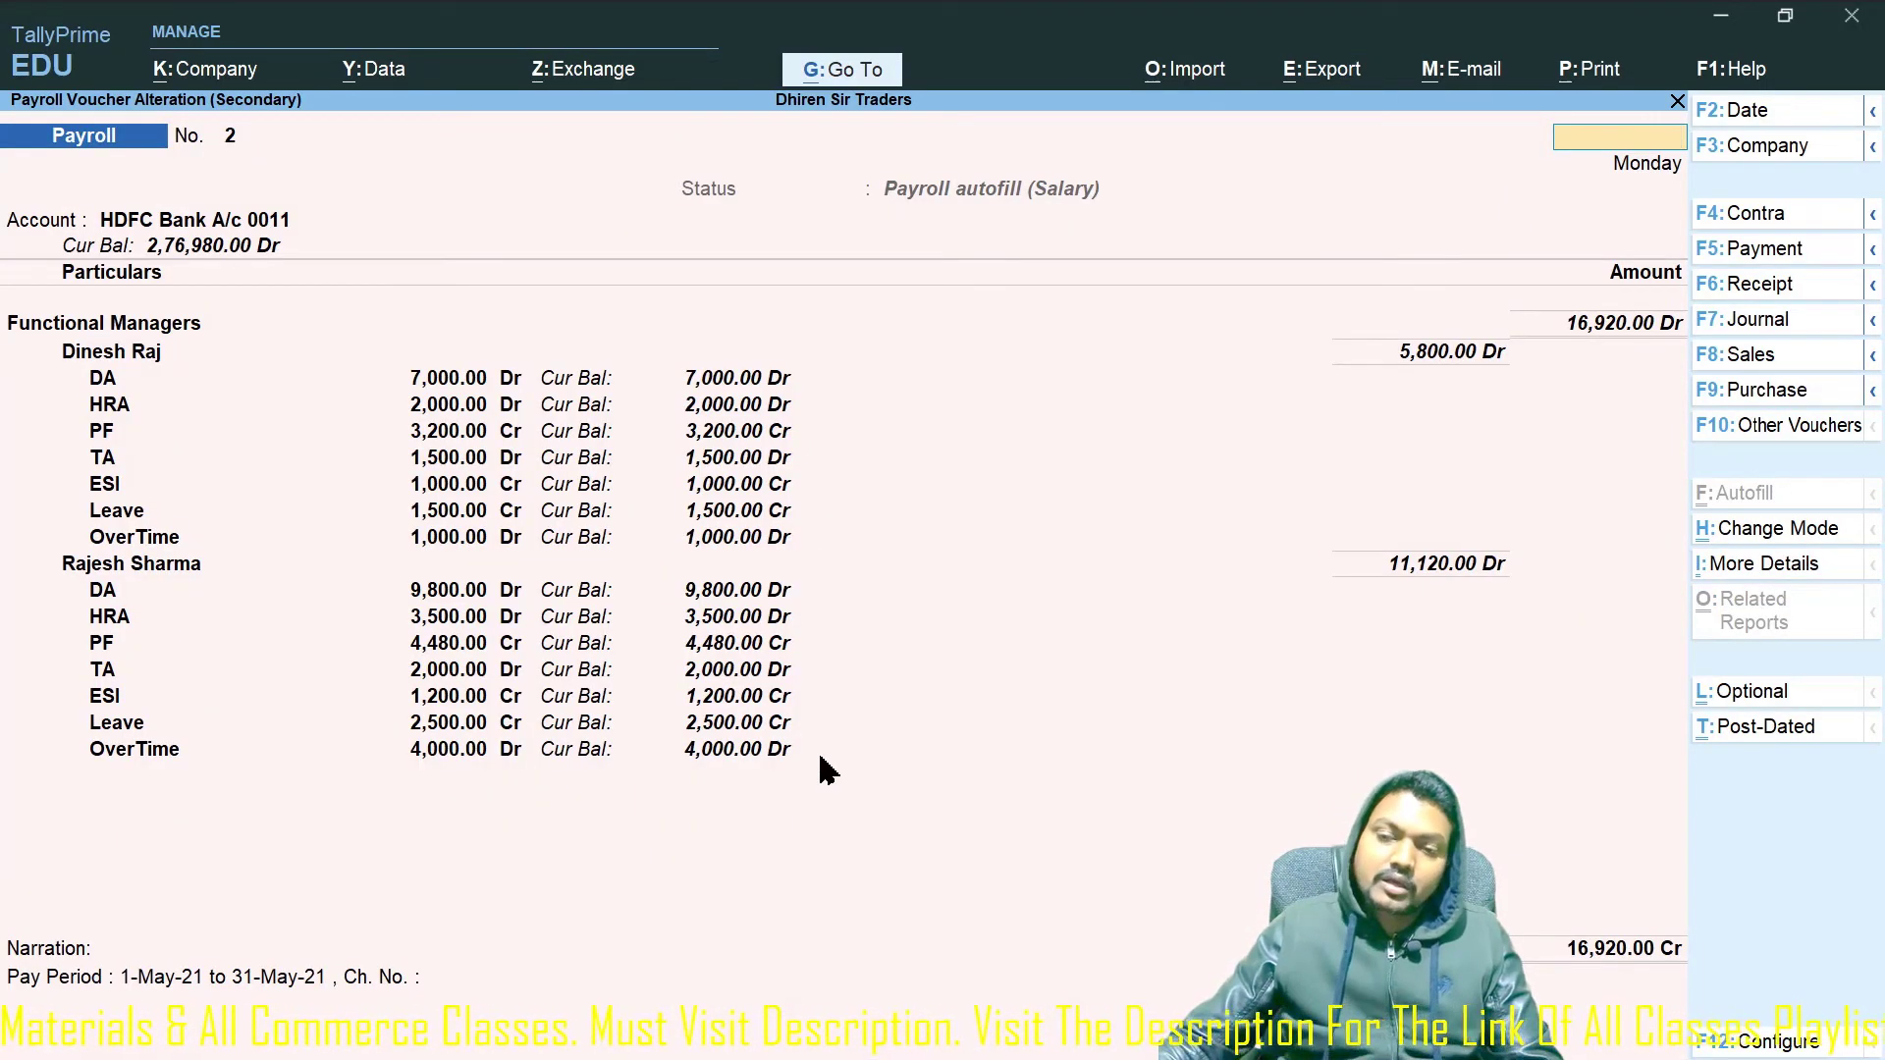
{"action": "key", "text": "Escape"}
{"action": "key", "text": "Escape"}
{"action": "key", "text": "Escape"}
{"action": "key", "text": "Escape"}
{"action": "key", "text": "Escape"}
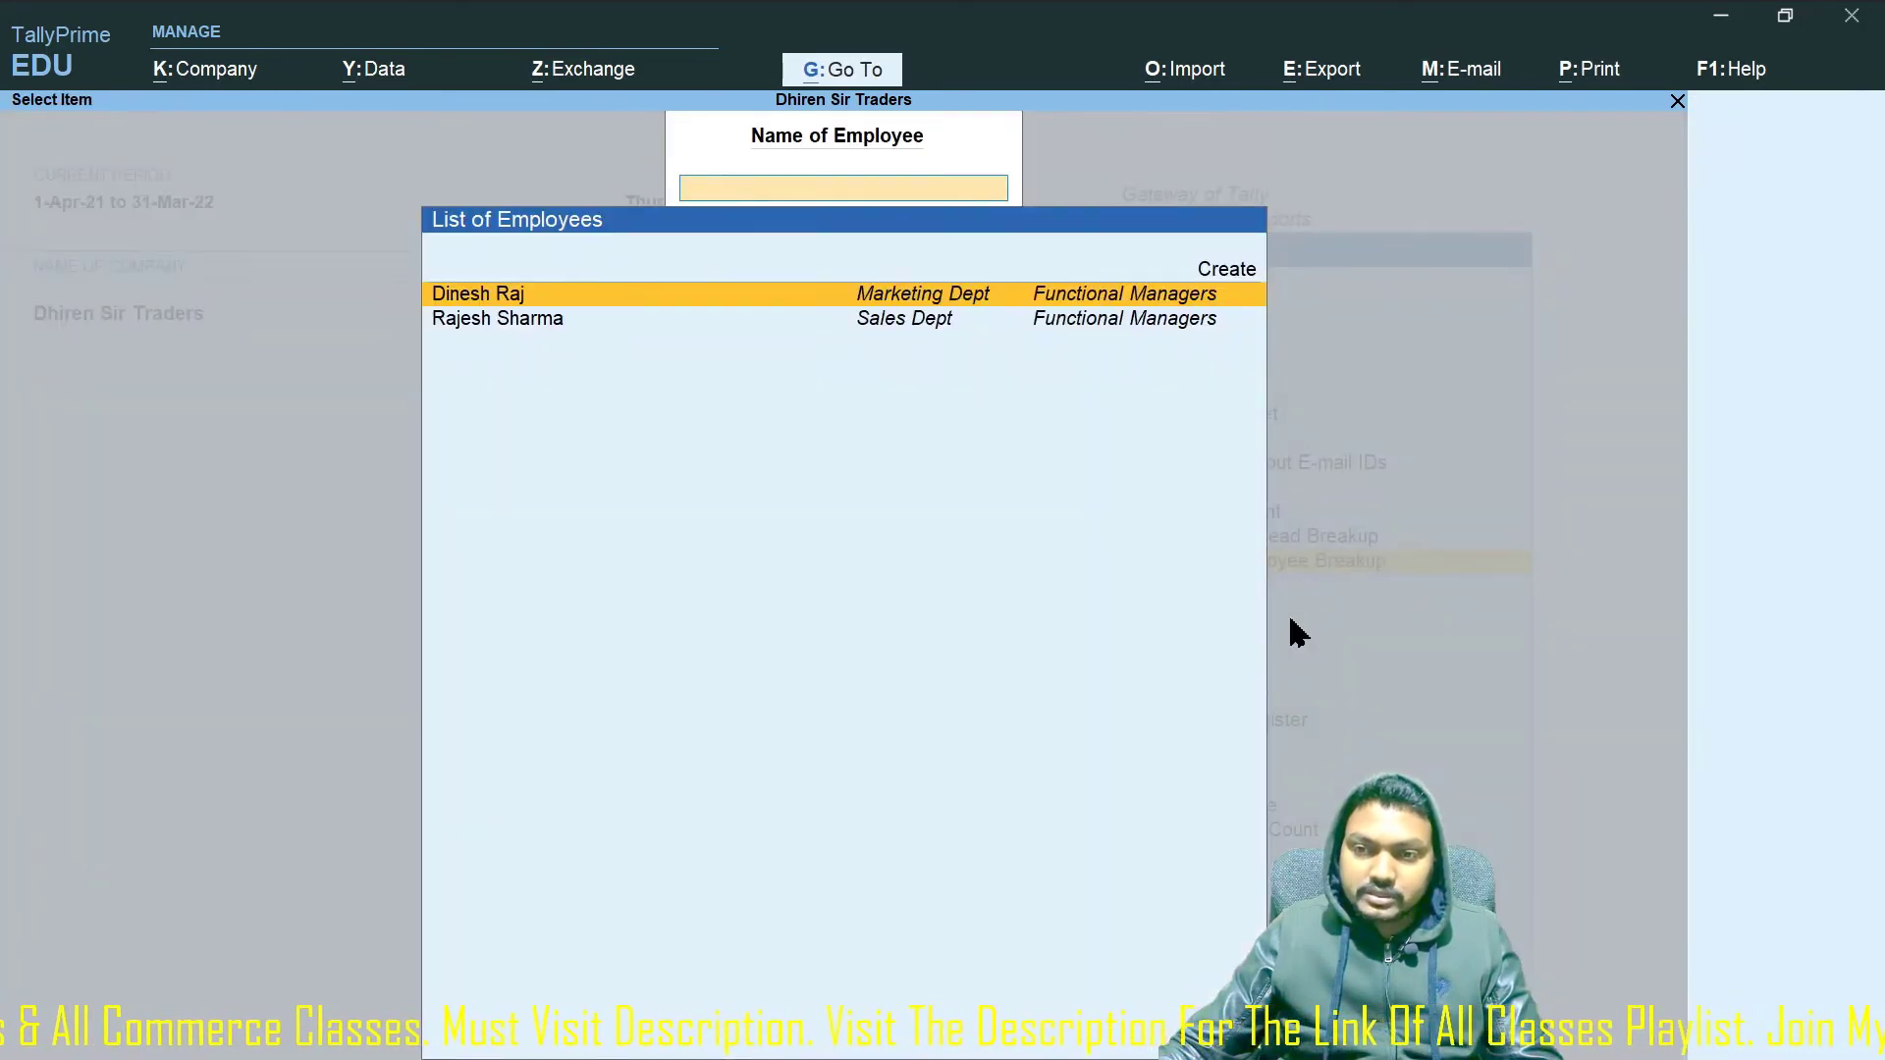
{"action": "key", "text": "Escape"}
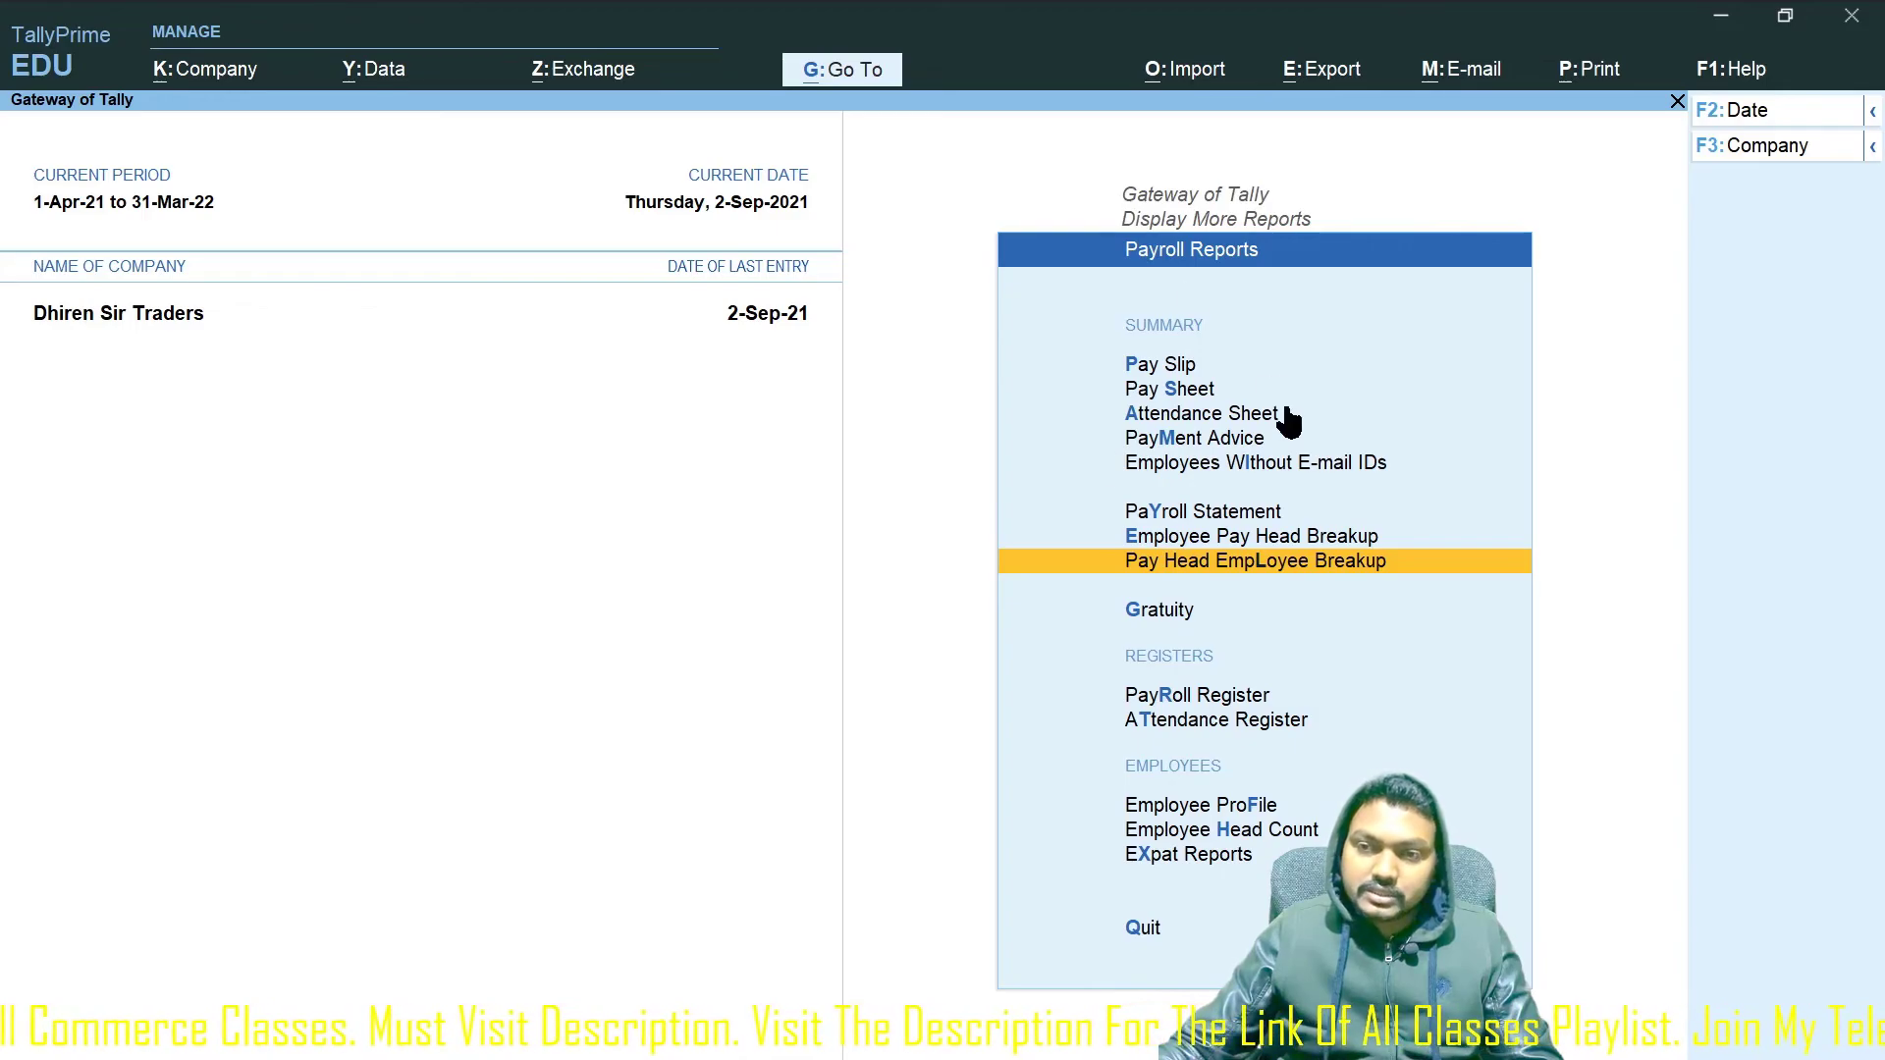